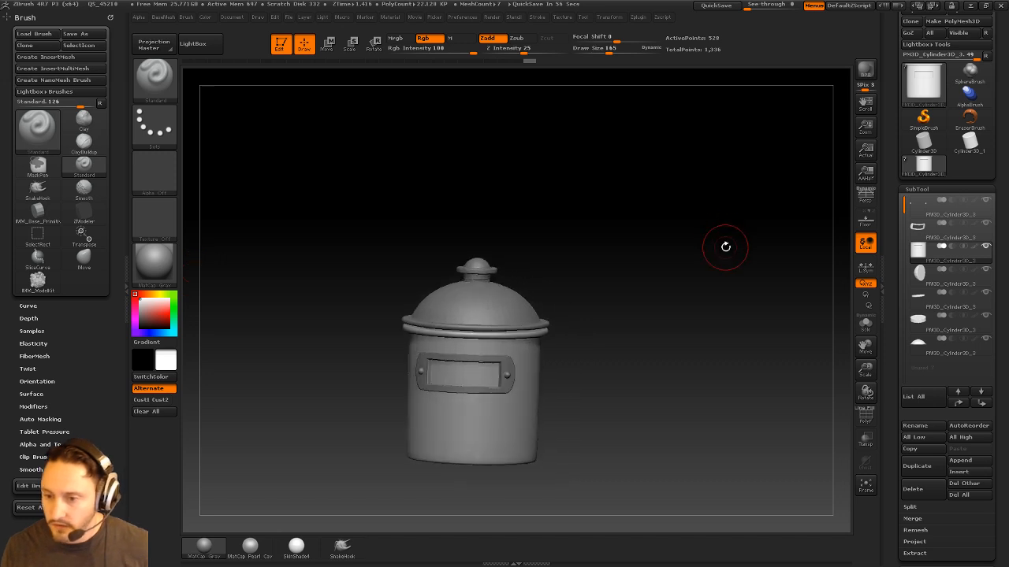
Leave edit mode, clear the canvas and make the Cylinder3D primitive the current tool
left_click(282, 47)
key("ctrl+n")
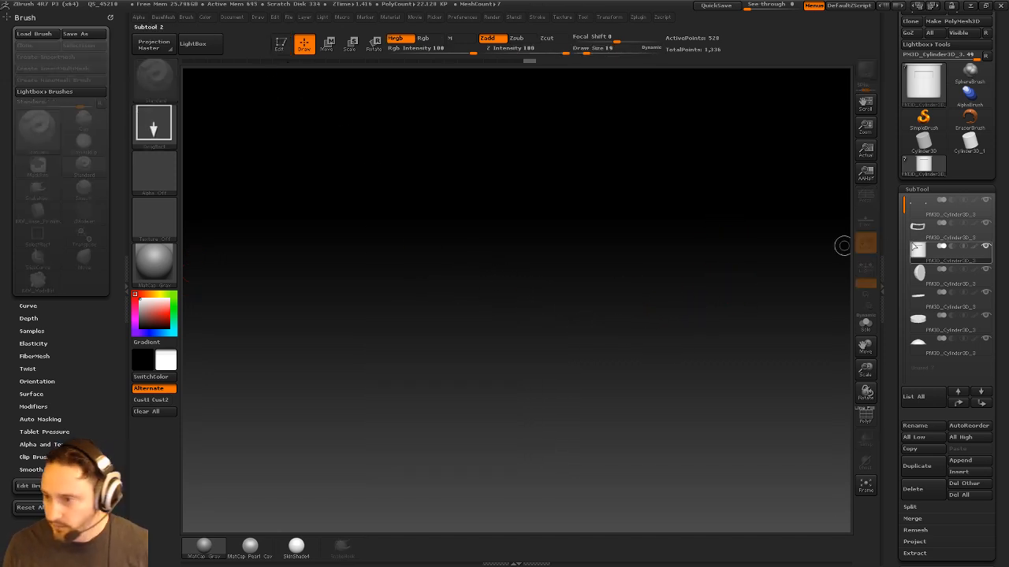
left_click(924, 166)
left_click(923, 128)
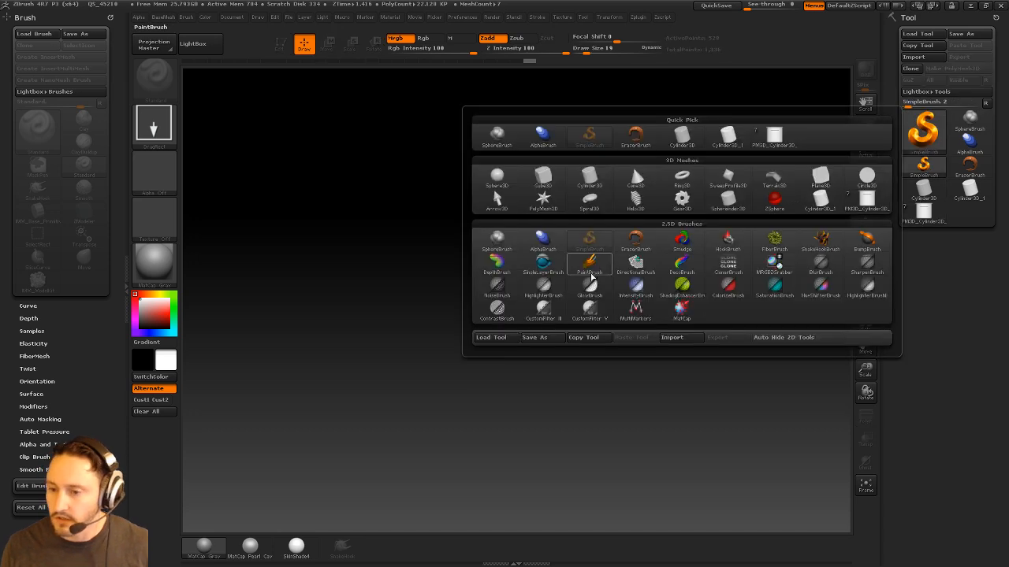
left_click(929, 189)
Draw one large and one small tilted cylinder on the empty canvas
left_click(923, 129)
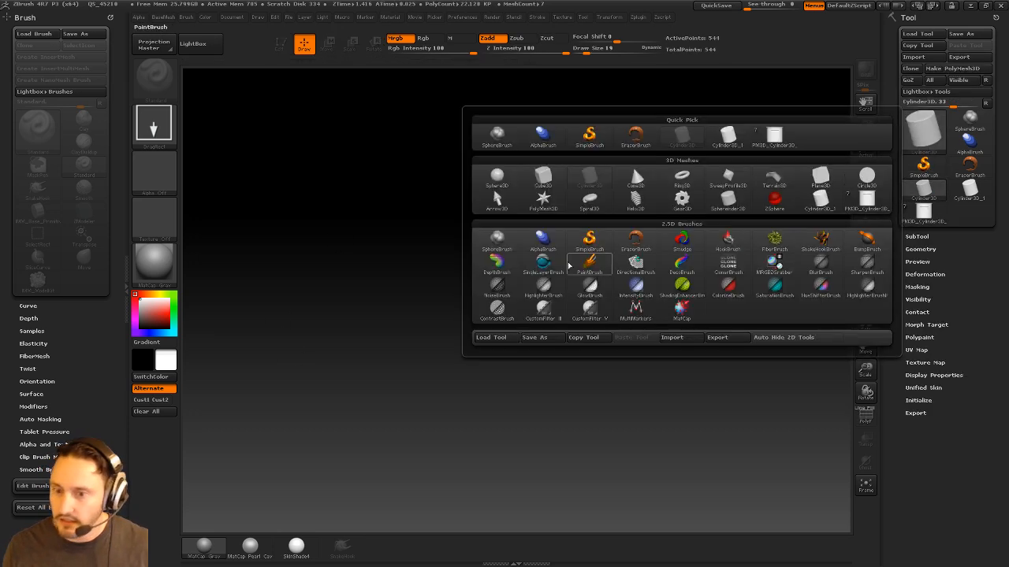
left_click_drag(455, 326, 512, 394)
left_click_drag(674, 268, 664, 327)
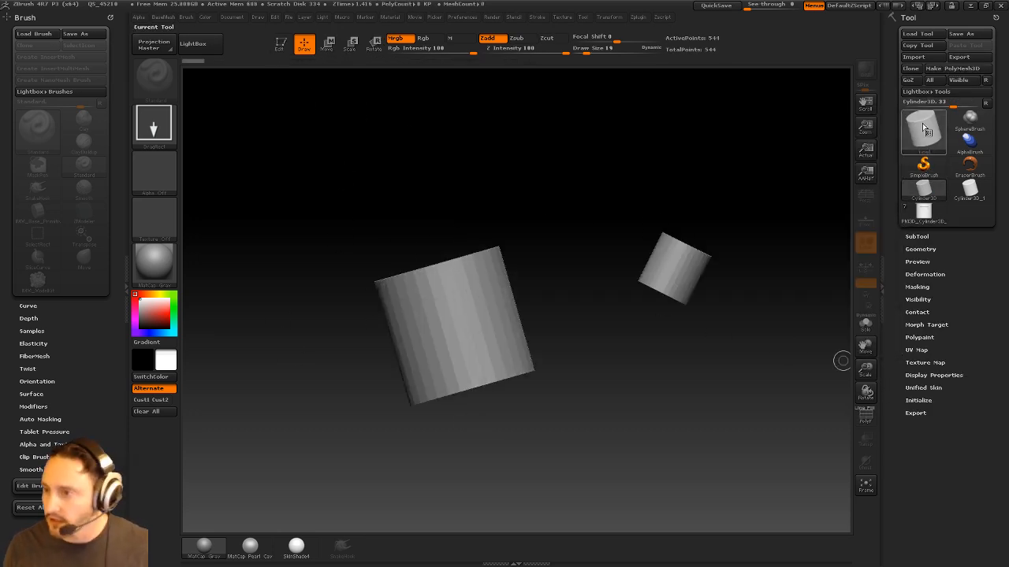
Convert the cylinder to a PolyMesh3D and draw a single copy in edit mode on a cleared canvas
left_click(962, 68)
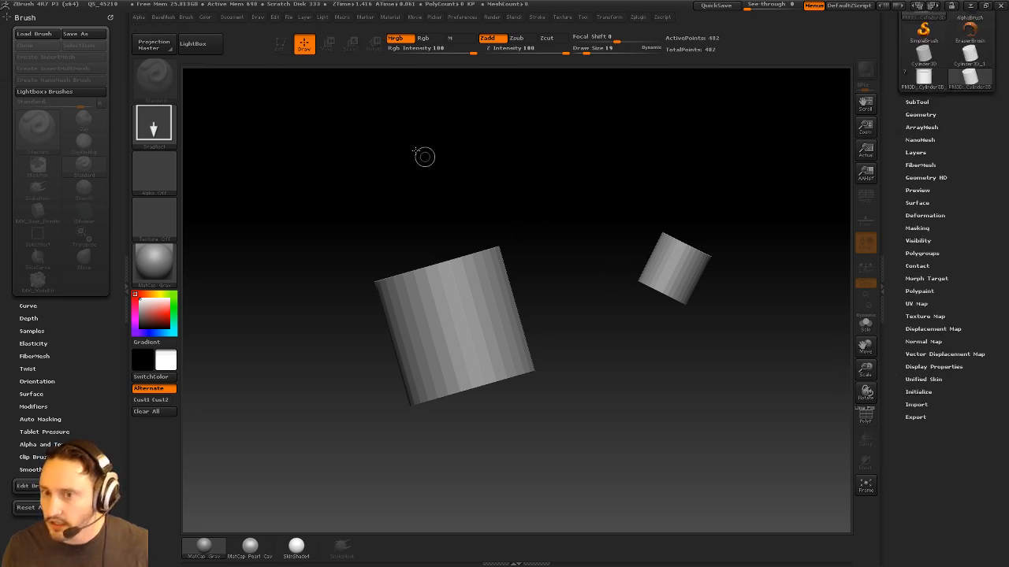
key("ctrl+n")
left_click_drag(462, 249, 320, 88)
left_click(281, 45)
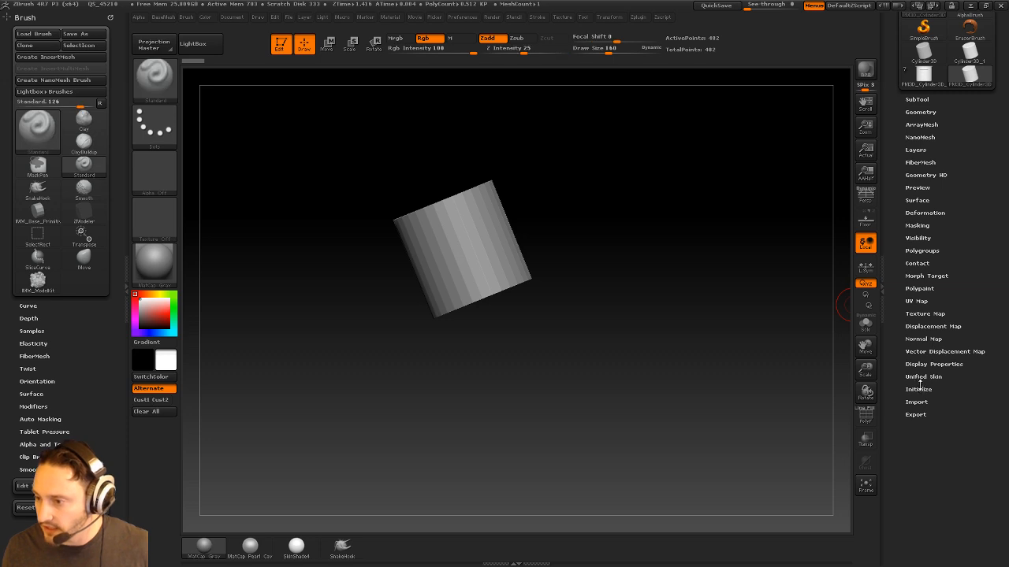
Initialize the mesh as a QCube and show its polyframe
left_click(921, 389)
left_click(924, 401)
left_click_drag(707, 341, 749, 260)
left_click(873, 418)
mouse_move(749, 216)
left_mouse_down("alt")
mouse_move(713, 294)
mouse_move(626, 323)
left_mouse_up("alt")
With the ZModeler brush, set QMesh to target Polygroup All and stretch the cube into a flat slab
key("b")
key("z")
key("m")
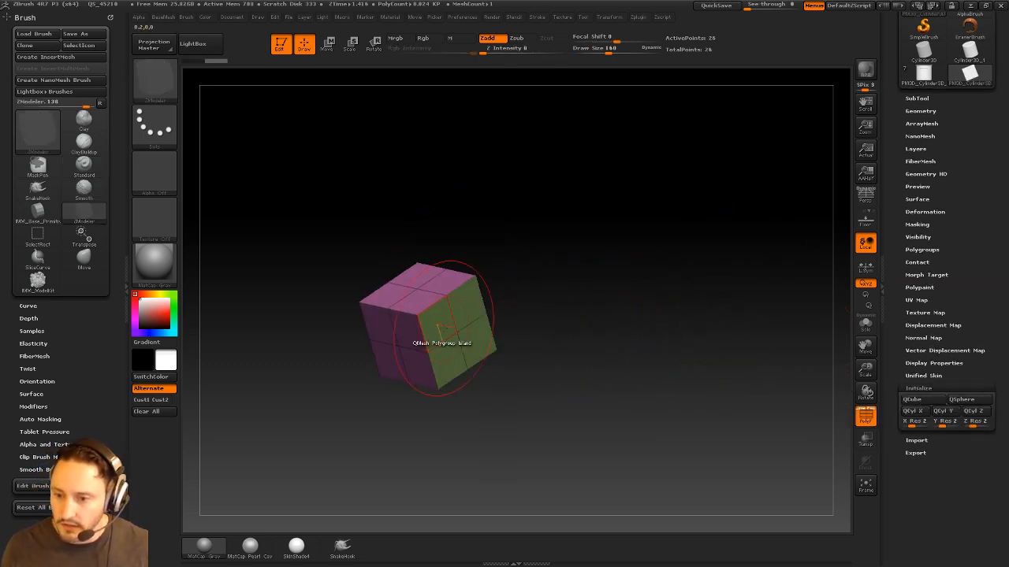
key("space")
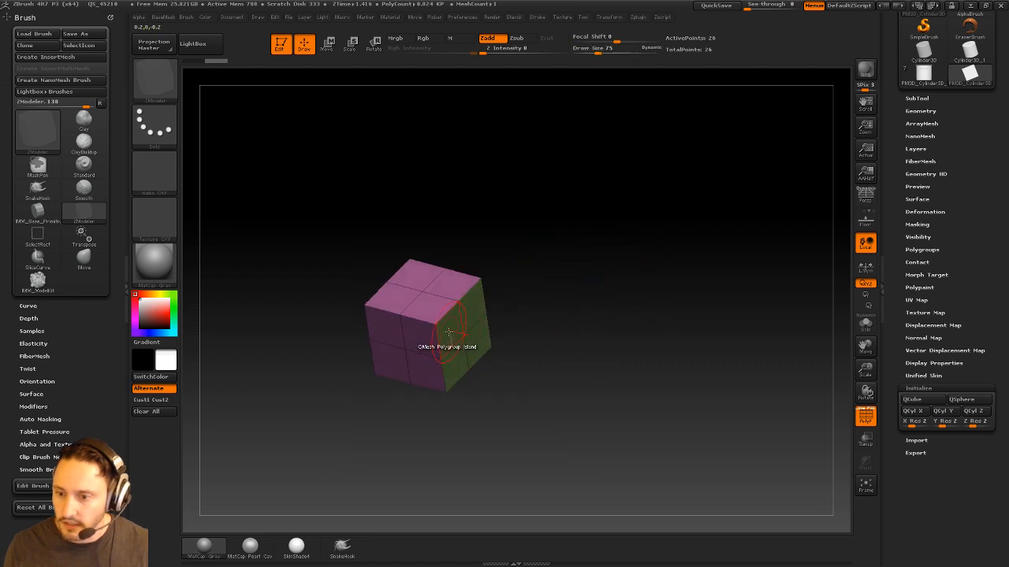
left_click_drag(448, 332, 491, 360)
key("space")
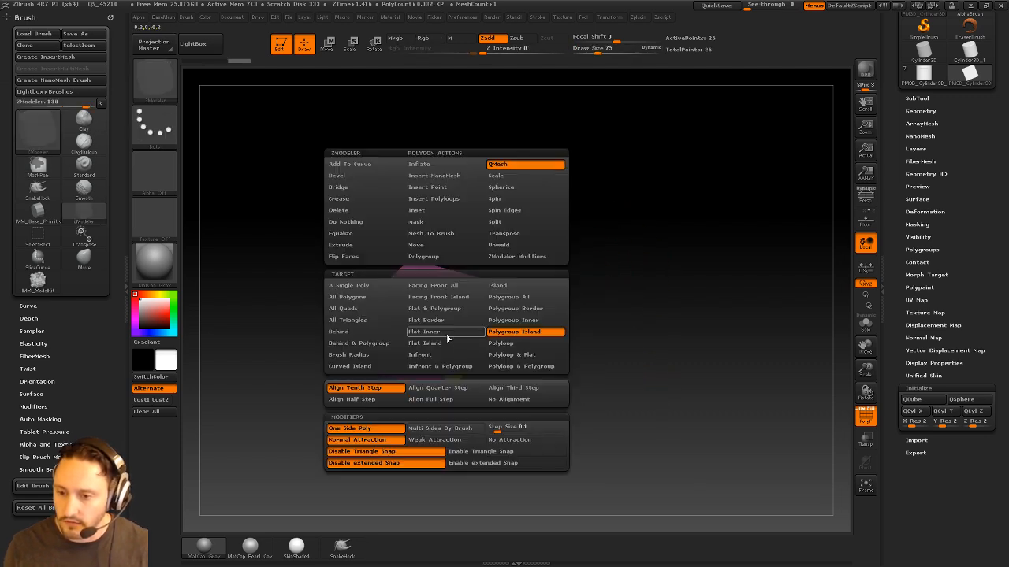
left_click(505, 296)
mouse_move(405, 331)
left_mouse_down()
mouse_move(540, 359)
mouse_move(502, 338)
mouse_move(506, 362)
left_mouse_up()
mouse_move(710, 304)
left_mouse_down()
mouse_move(668, 286)
mouse_move(674, 321)
left_mouse_up()
Set the ZModeler edge insert action to Single EdgeLoop and delete the slab's middle edge loops
key("space")
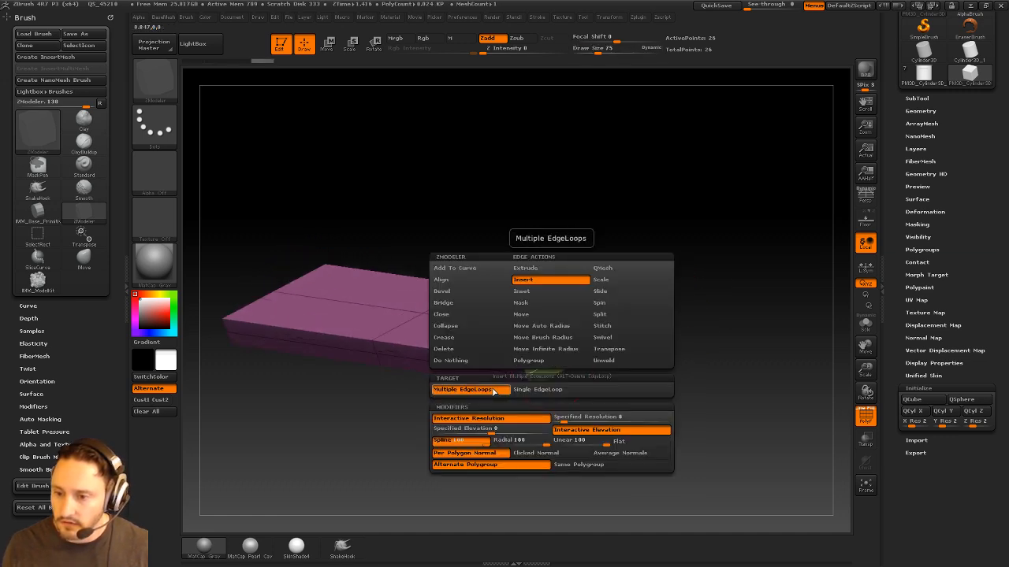
left_click(537, 387)
left_click_drag(637, 306, 739, 296)
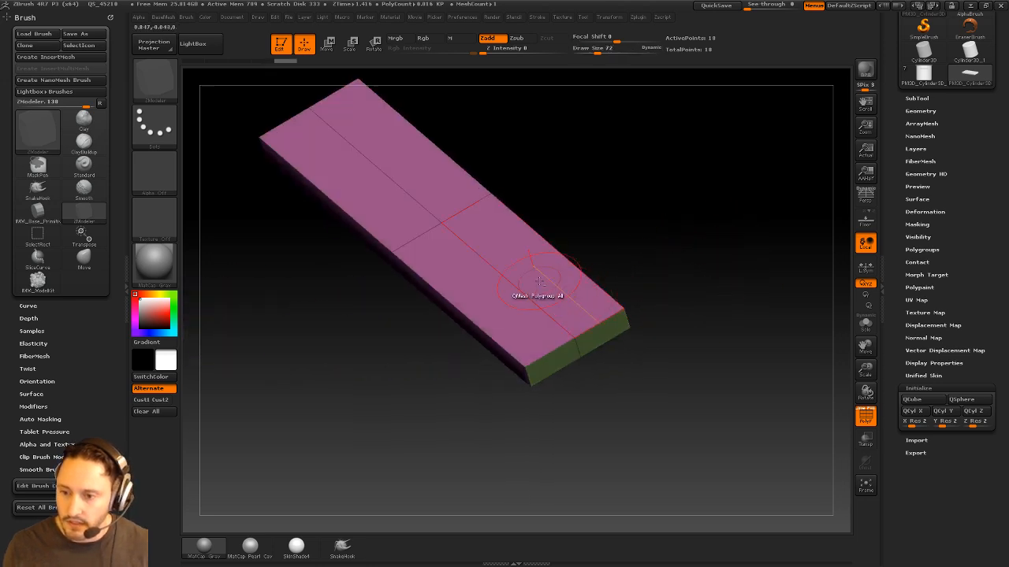
left_click(464, 212, "alt")
left_click(453, 234, "alt")
mouse_move(671, 250)
left_mouse_down()
mouse_move(736, 188)
mouse_move(732, 273)
mouse_move(693, 326)
mouse_move(673, 302)
mouse_move(572, 273)
mouse_move(623, 299)
mouse_move(625, 311)
left_mouse_up()
key("s")
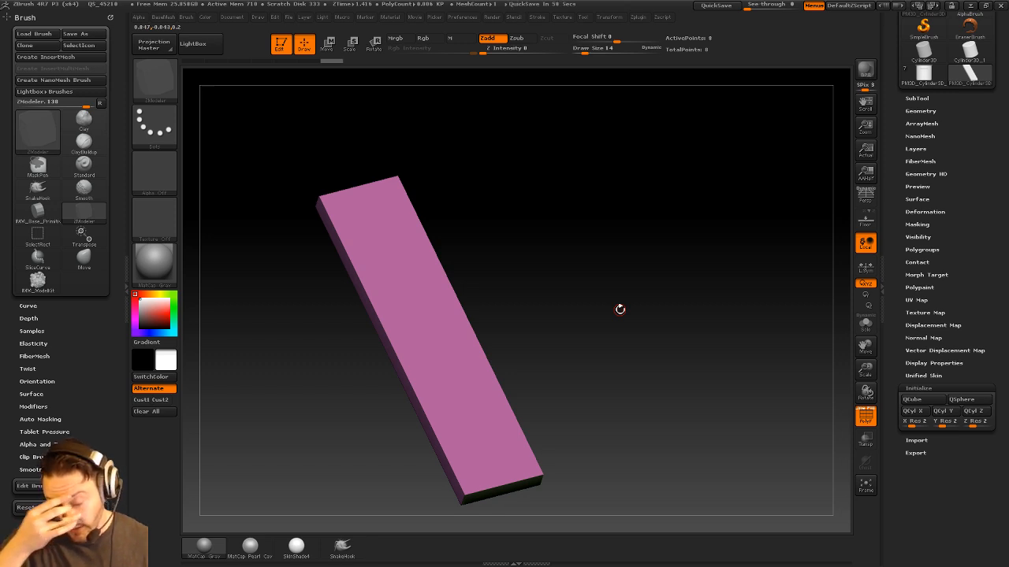
Cut three narrow diagonal bands in a zigzag across the slab's front with the SliceCurve brush
mouse_move(606, 183)
left_mouse_down()
mouse_move(622, 250)
mouse_move(639, 254)
mouse_move(620, 256)
mouse_move(639, 279)
mouse_move(649, 356)
mouse_move(664, 337)
left_mouse_up()
key("b")
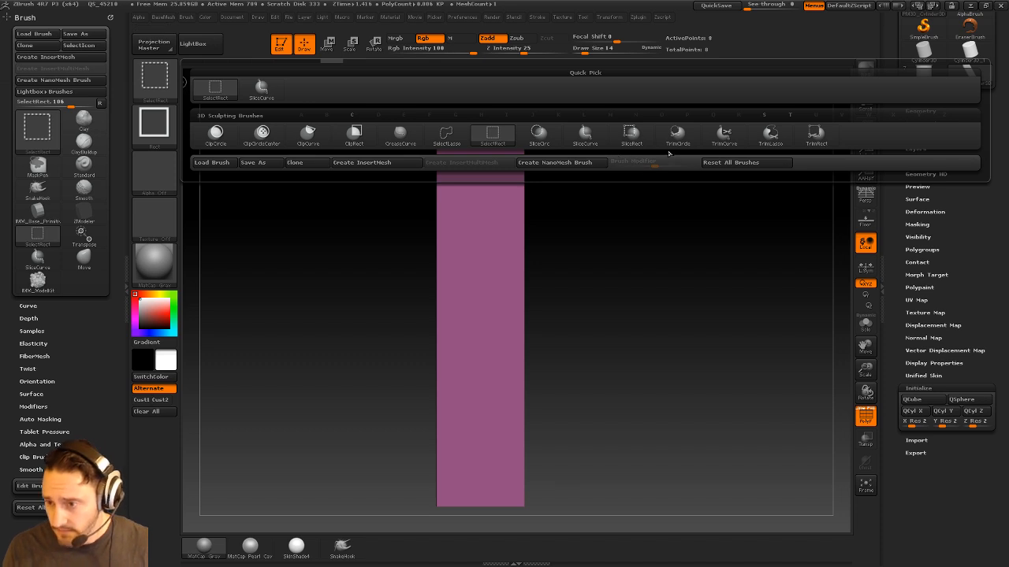
left_click(584, 134)
left_click_drag(369, 147, 649, 331, "ctrl+shift")
left_click_drag(315, 142, 637, 372, "ctrl+shift")
left_click_drag(285, 400, 291, 369, "ctrl+shift")
left_click_drag(618, 287, 242, 422, "ctrl+shift")
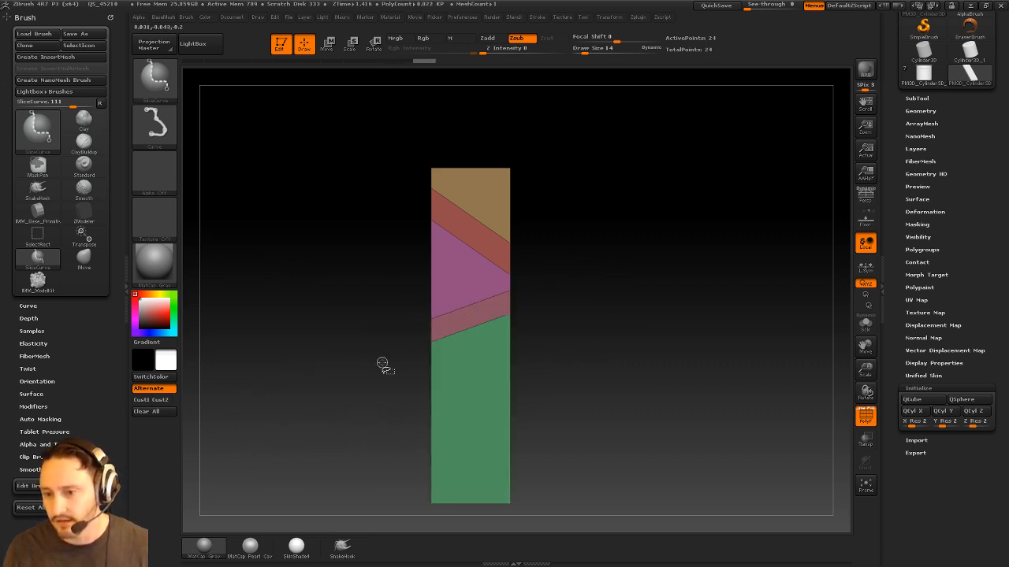
left_click_drag(384, 362, 636, 491, "ctrl+shift")
mouse_move(339, 341)
left_mouse_down("ctrl+shift")
mouse_move(619, 513)
mouse_move(636, 512)
left_mouse_up("ctrl+shift")
mouse_move(664, 354)
left_mouse_down()
mouse_move(651, 360)
mouse_move(624, 339)
mouse_move(651, 308)
mouse_move(673, 327)
mouse_move(676, 312)
left_mouse_up()
Isolate the slab's side faces with SelectLasso, give them one shared polygroup and show the whole mesh again
left_click(167, 88, "ctrl+shift")
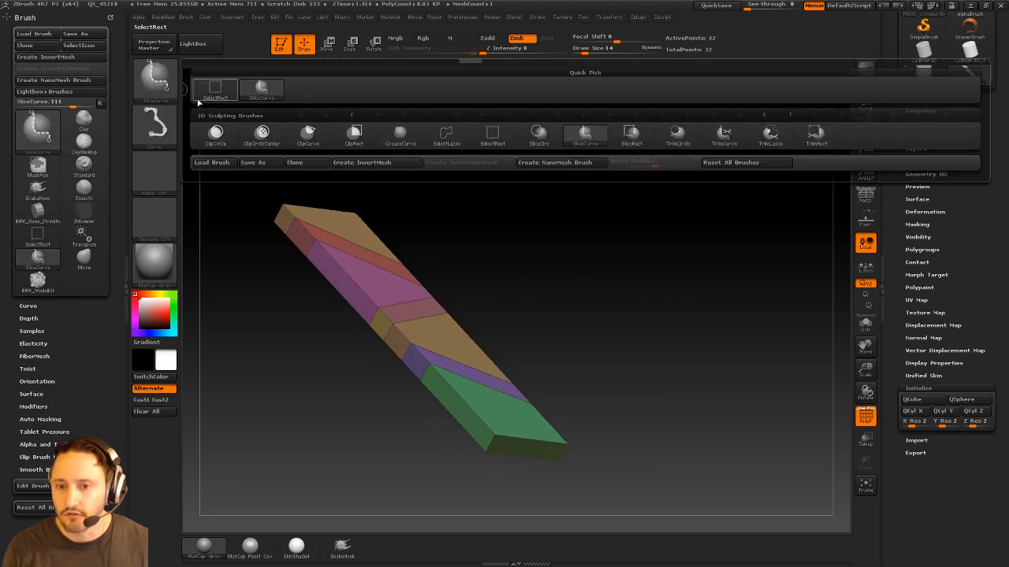
left_click(448, 135, "ctrl+shift")
left_click(373, 318, "ctrl+shift")
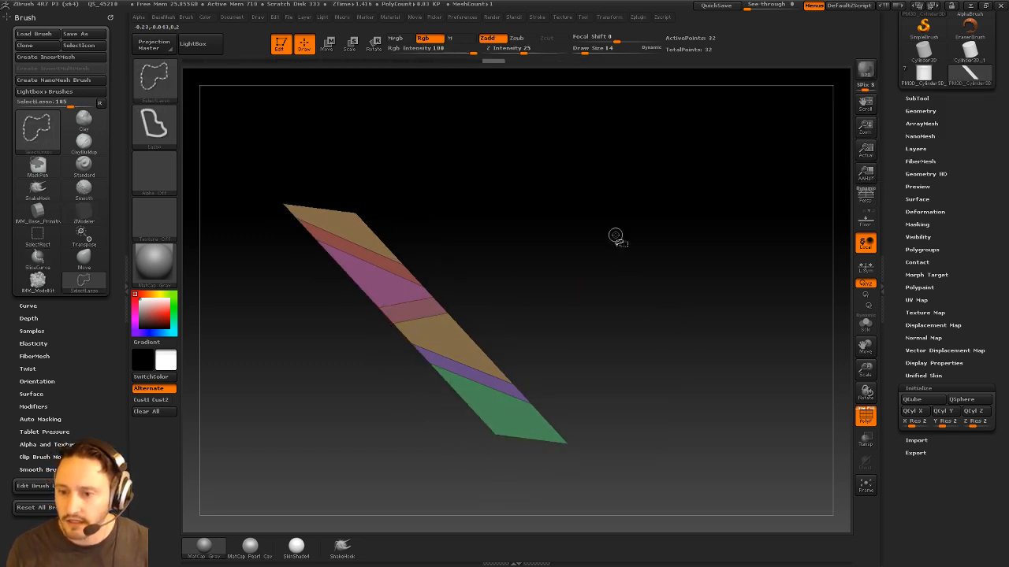
left_click_drag(616, 235, 666, 303, "ctrl+shift")
left_click(650, 246, "ctrl+shift")
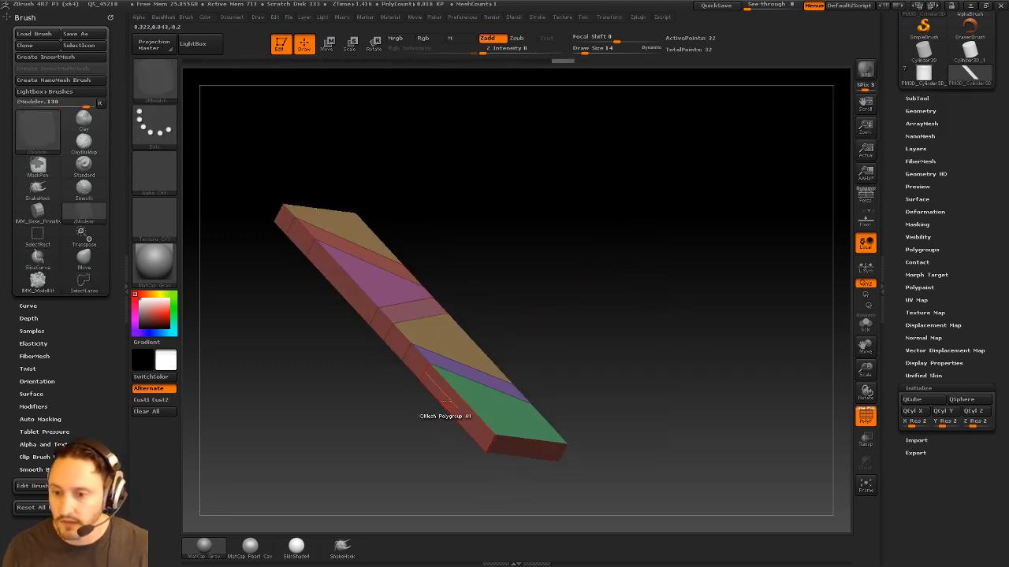
QMesh the side polygroup outward, and raise the resulting rim to form a frame around the slab's face
key("space")
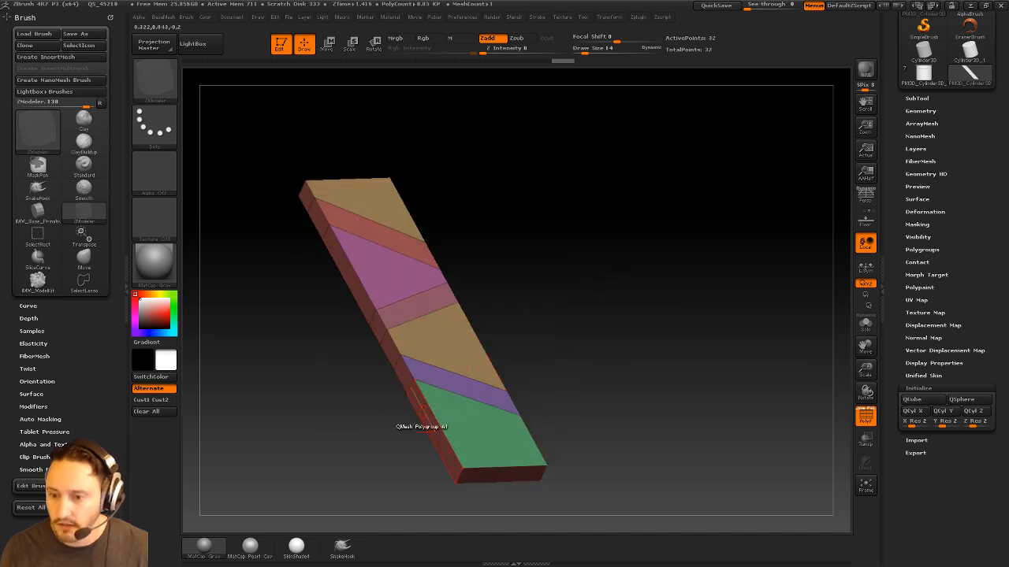
left_click_drag(425, 418, 409, 416)
mouse_move(568, 273)
left_mouse_down("alt")
mouse_move(574, 225)
mouse_move(570, 260)
left_mouse_up("alt")
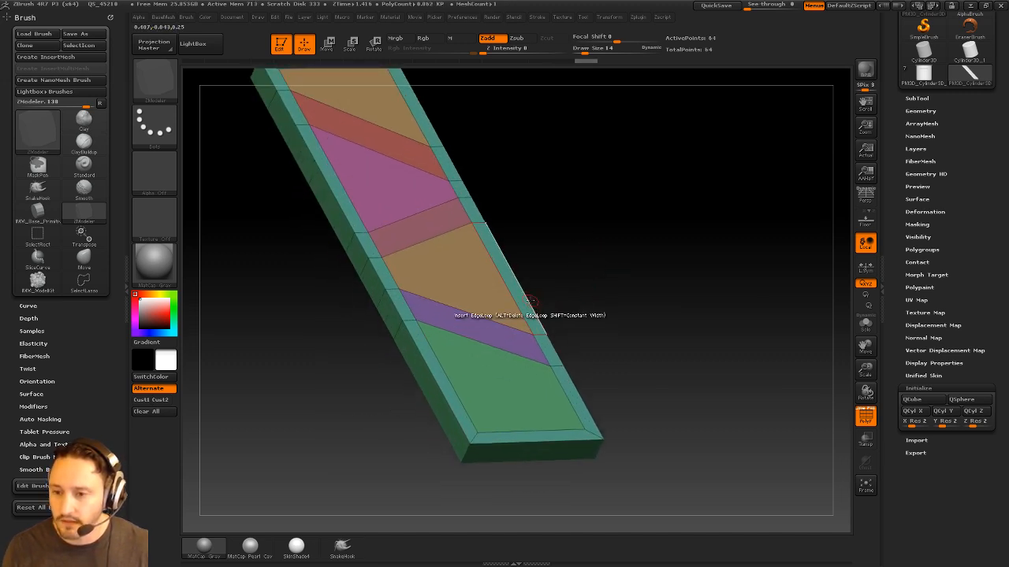
left_click_drag(522, 297, 527, 286)
left_click_drag(652, 303, 643, 261, "alt")
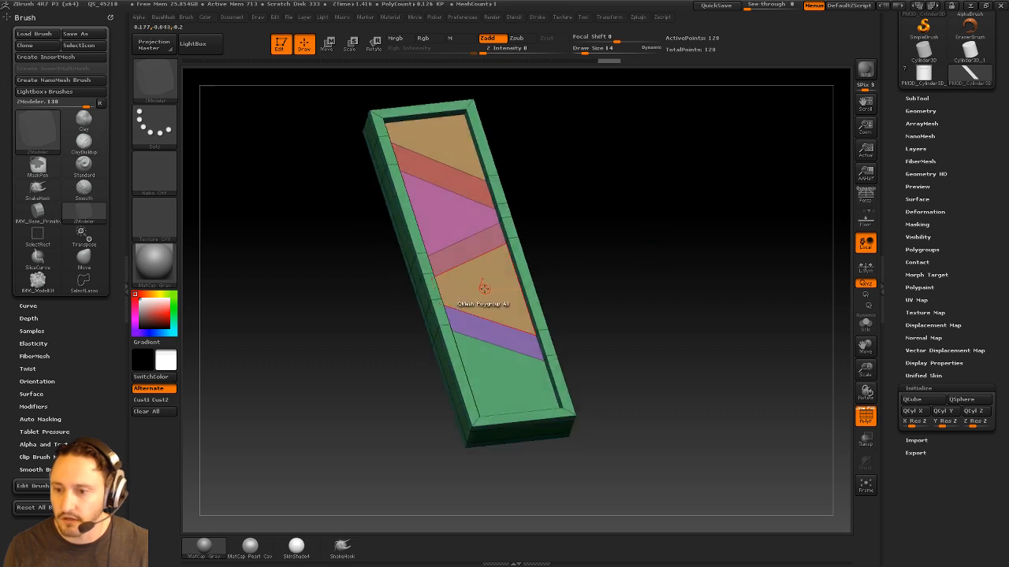
Set QMesh to target a single polygon and push the four panels between the diagonal bands through to open holes
key("space")
left_click(410, 290)
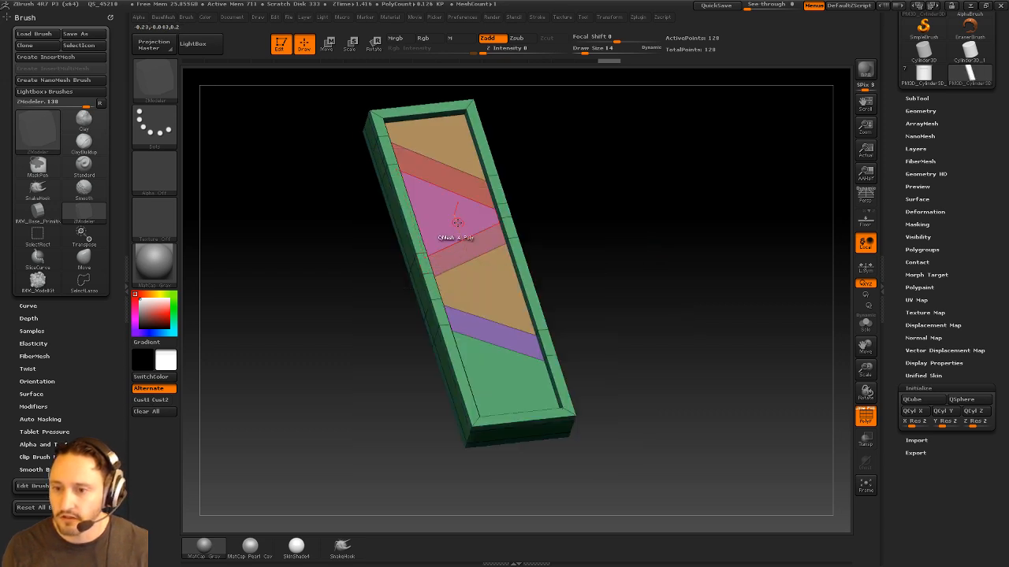
left_click_drag(444, 144, 439, 164)
left_click_drag(441, 223, 436, 244)
left_click_drag(487, 278, 486, 298)
left_click_drag(498, 370, 496, 390)
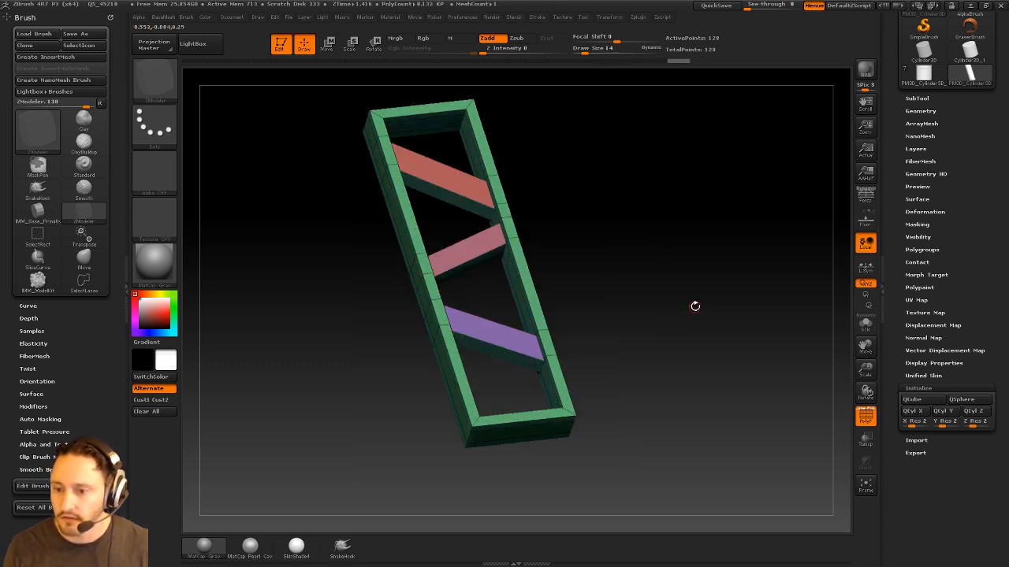
Enable Dynamic Subdiv on the frame with a beveled QGrid and set its coverage to 0.0356
left_click_drag(694, 307, 747, 300)
left_click(920, 110, "shift")
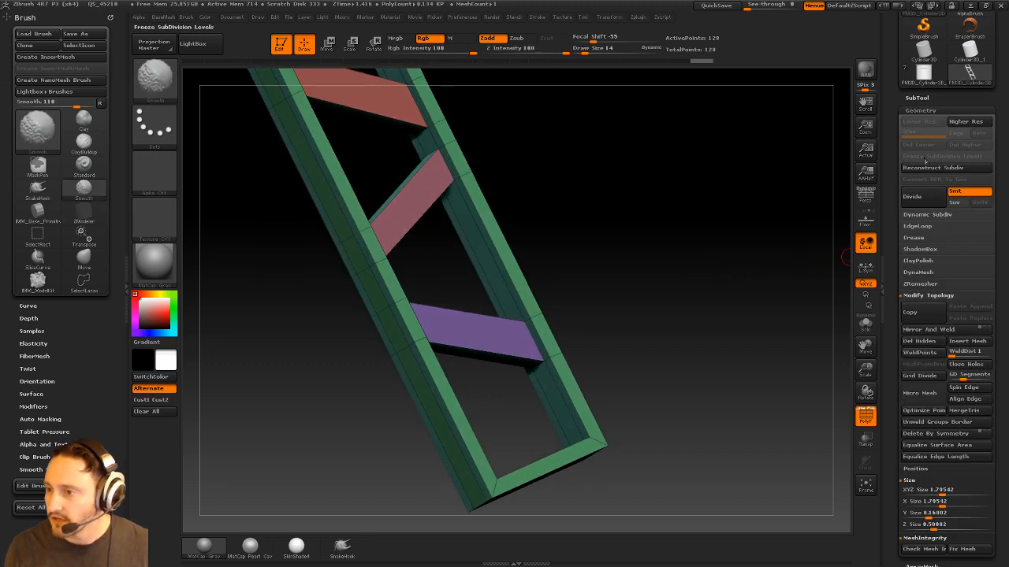
left_click(926, 215)
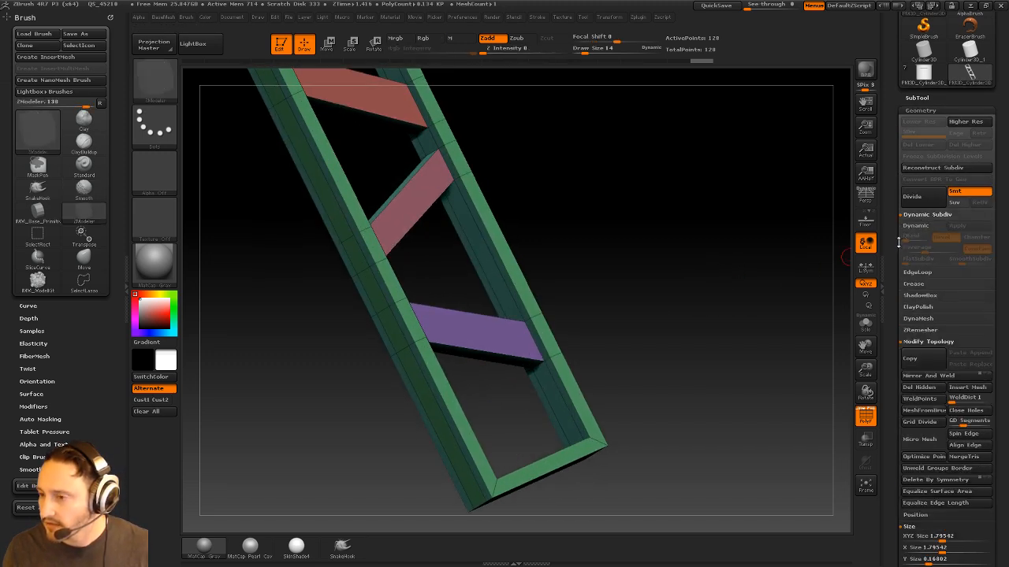
left_click(916, 210)
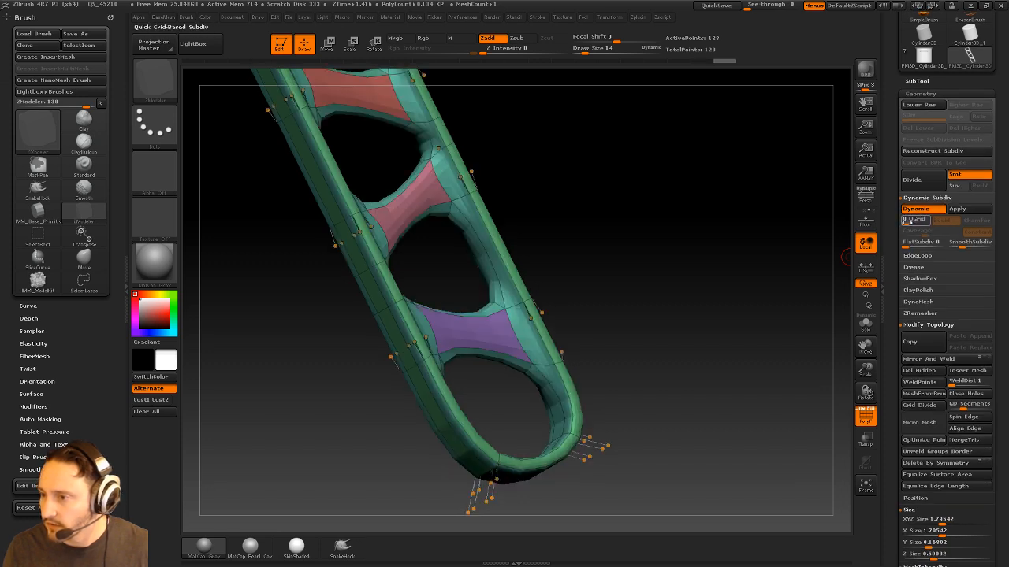
left_click(910, 223)
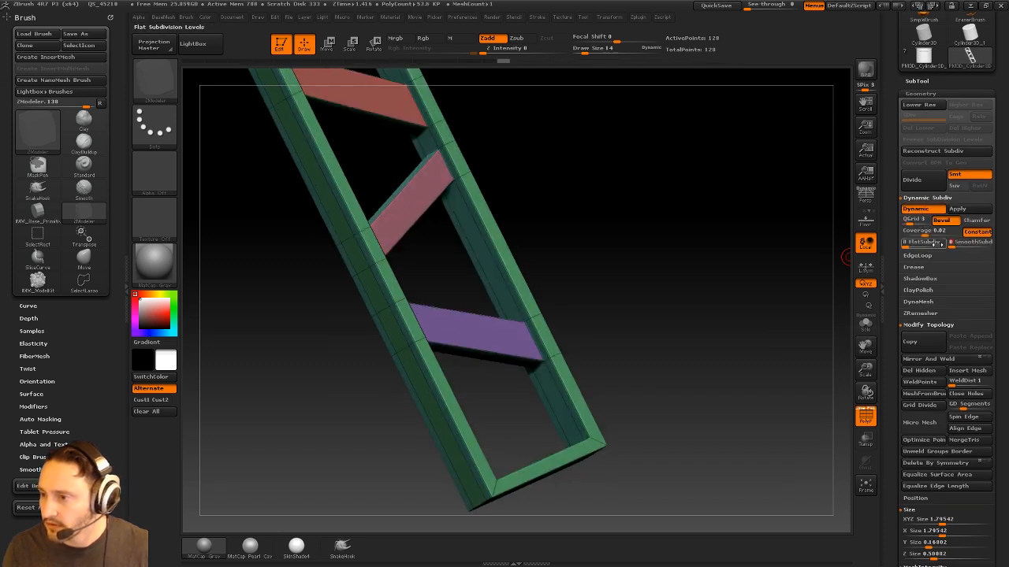
left_click_drag(925, 234, 927, 234)
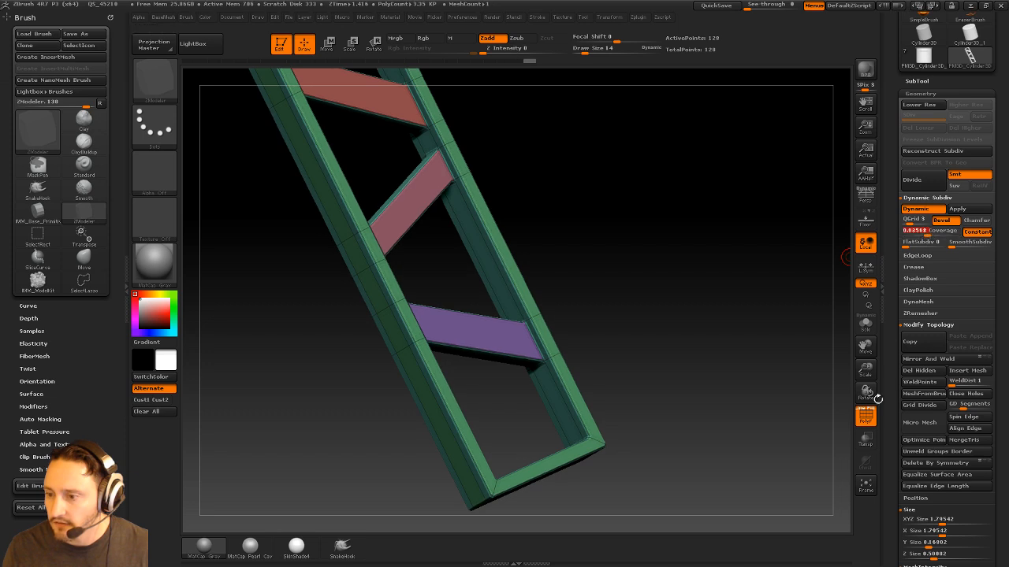
Hide the polyframe and switch to the Standard brush with a larger draw size of 32
left_click(866, 415)
mouse_move(779, 378)
left_mouse_down()
mouse_move(579, 241)
mouse_move(691, 275)
left_mouse_up()
key("b")
key("s")
key("t")
key("s")
mouse_move(629, 339)
left_mouse_down()
mouse_move(640, 340)
mouse_move(630, 304)
left_mouse_up()
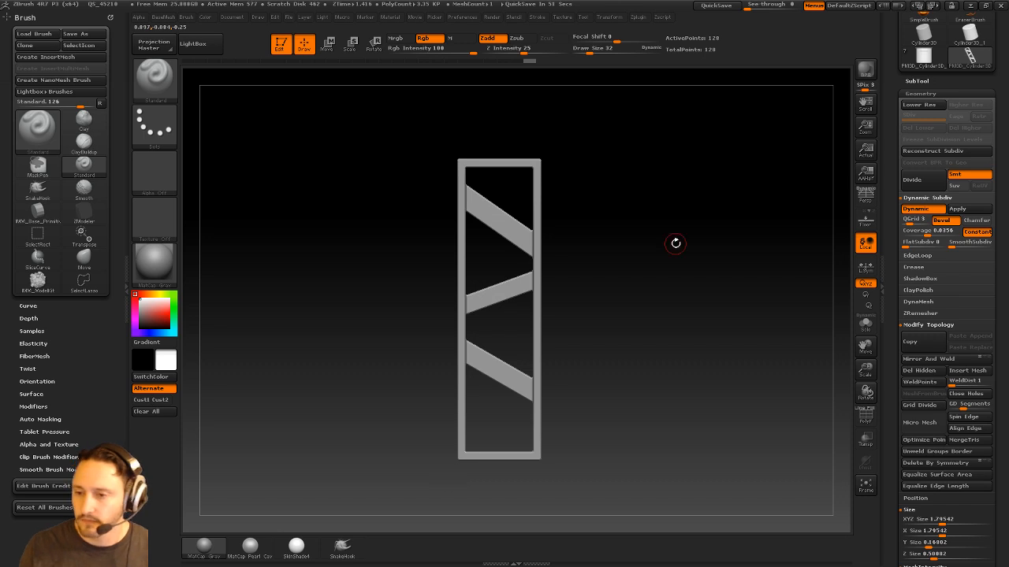
Lower QGrid to 1 and show the polyframe to inspect the beveled edges of the frame and braces
left_click_drag(676, 243, 706, 309)
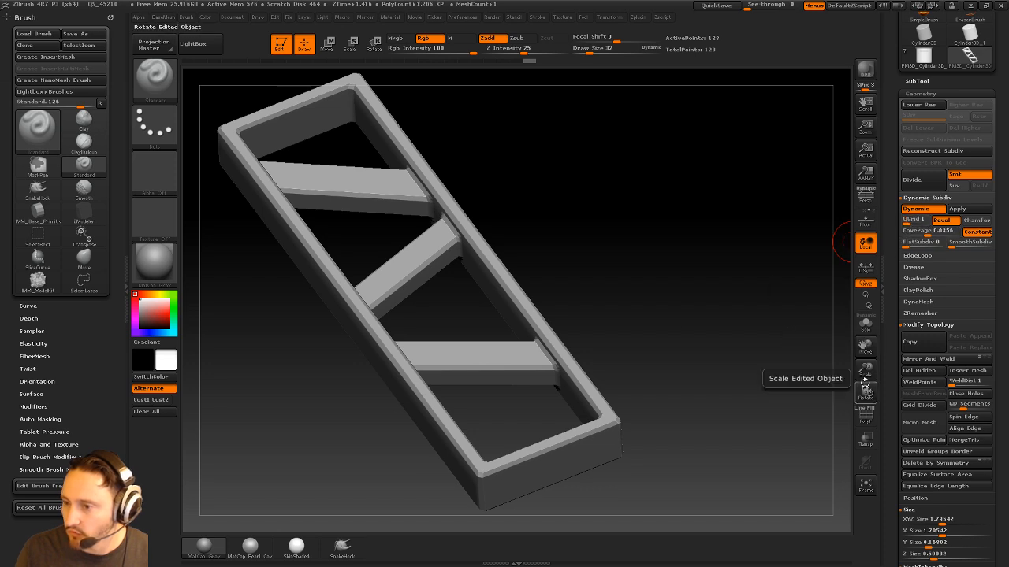
left_click(862, 418)
left_click_drag(811, 397, 785, 273)
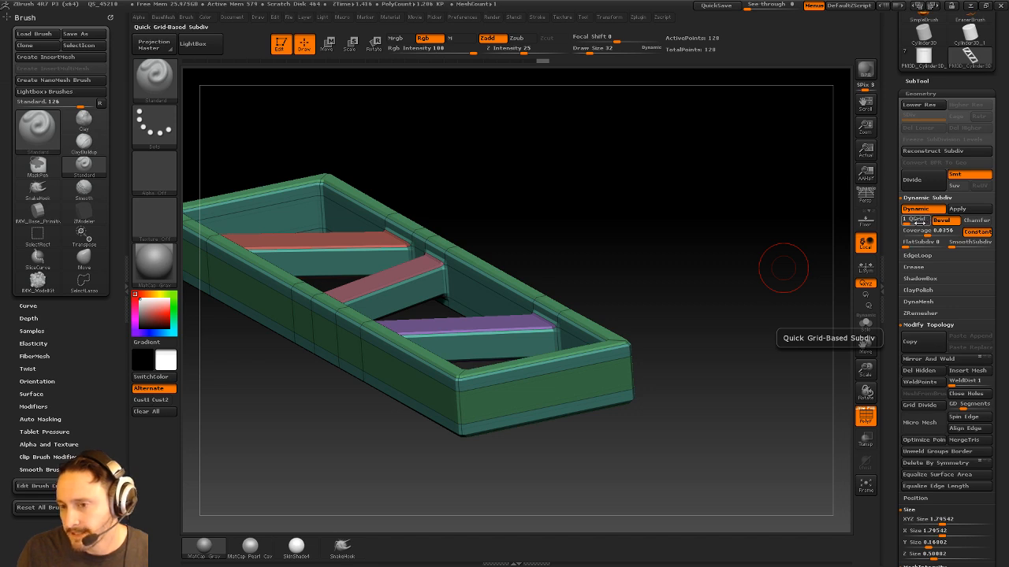
left_click_drag(783, 267, 754, 266)
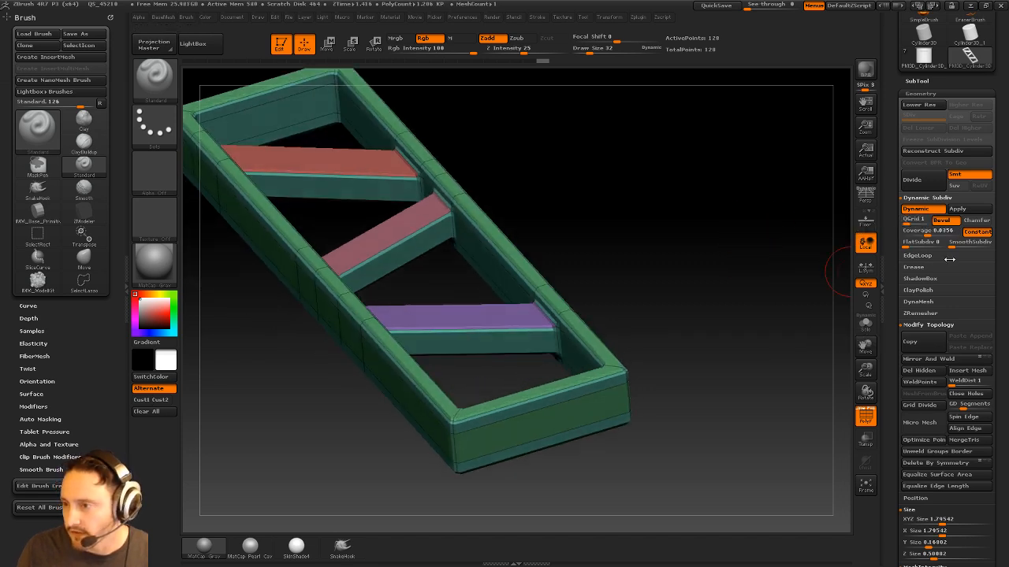
Set QGrid to 0, preview the frame with SmoothSubdiv levels, and turn Dynamic Subdiv off
left_click(905, 220)
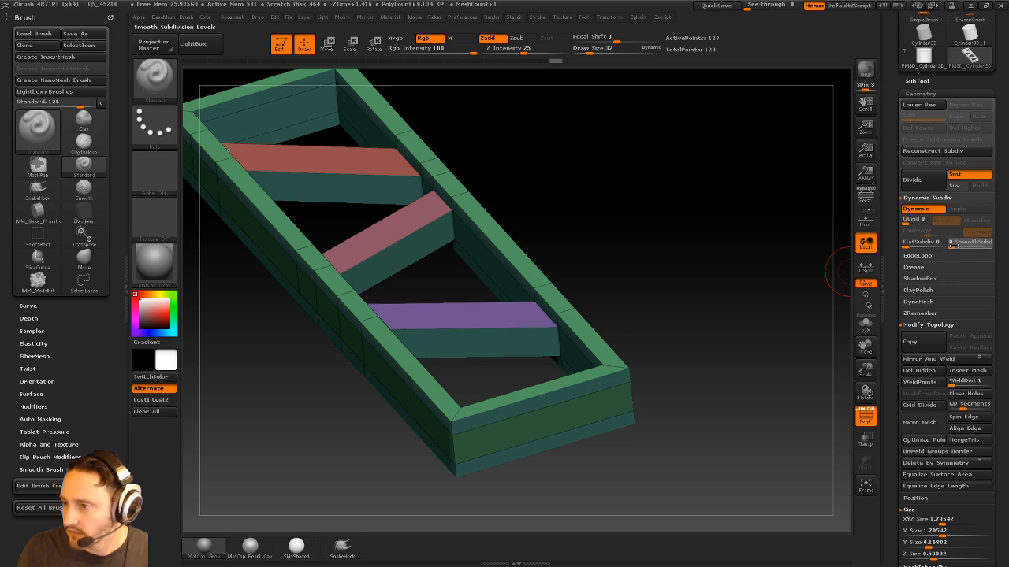
left_click(960, 245)
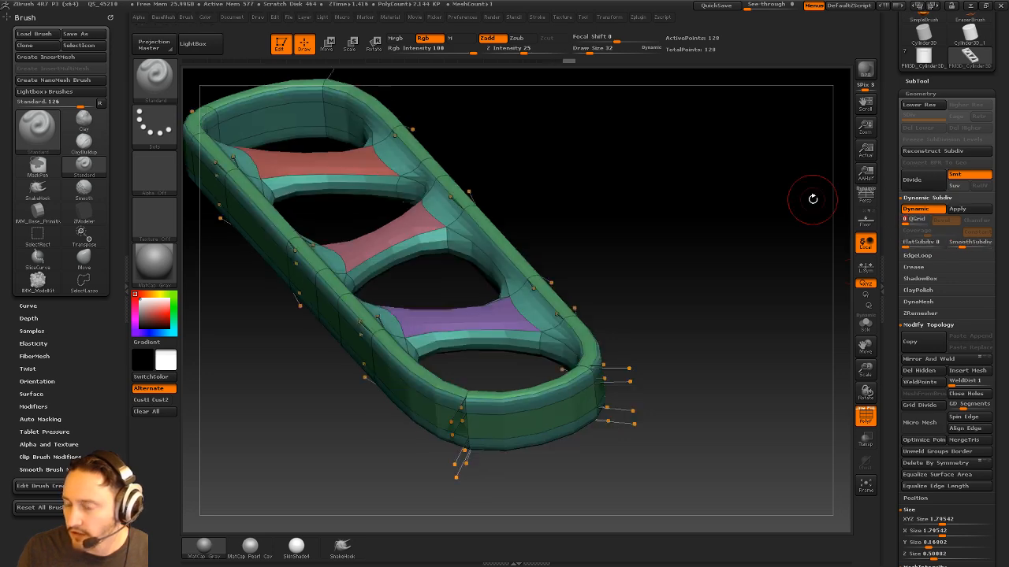
left_click_drag(808, 200, 736, 268)
key("shift+d")
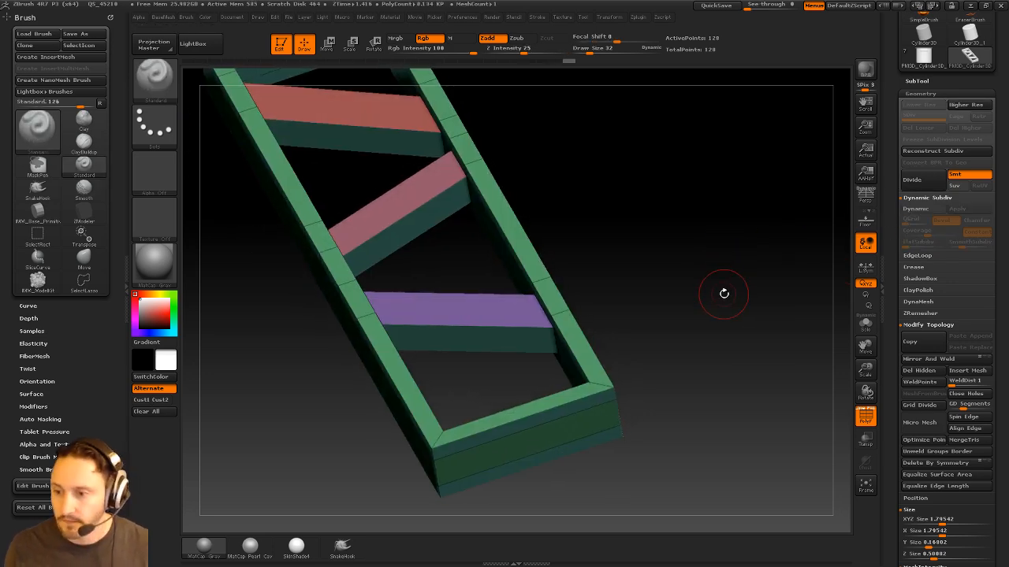
key("f")
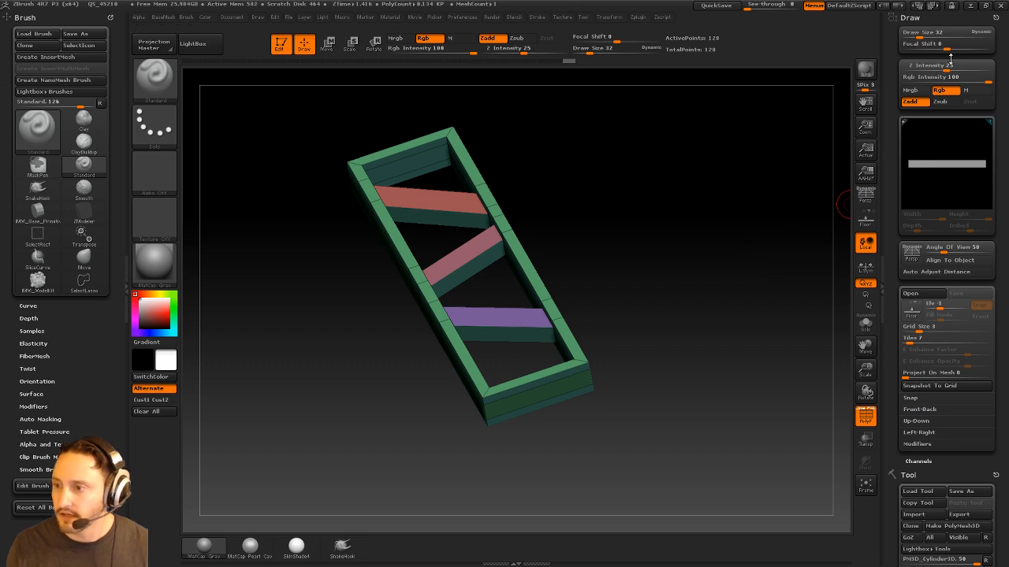
Remove the Draw palette from the tray and reduce the draw size to 10
left_click(997, 17)
left_click_drag(757, 228, 677, 296)
mouse_move(643, 341)
left_mouse_down("alt")
mouse_move(626, 286)
mouse_move(643, 338)
mouse_move(660, 345)
left_mouse_up("alt")
key("bracketleft")
key("bracketleft")
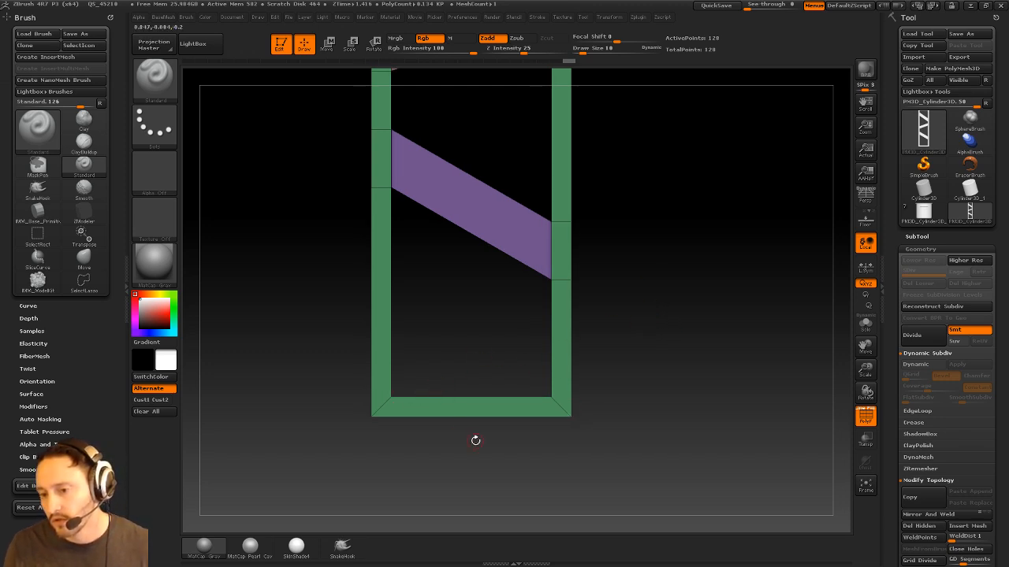
Extrude the faces at one short end of the frame outward with ZModeler's polygon QMesh action set to Polygroup All
left_click_drag(476, 440, 666, 304)
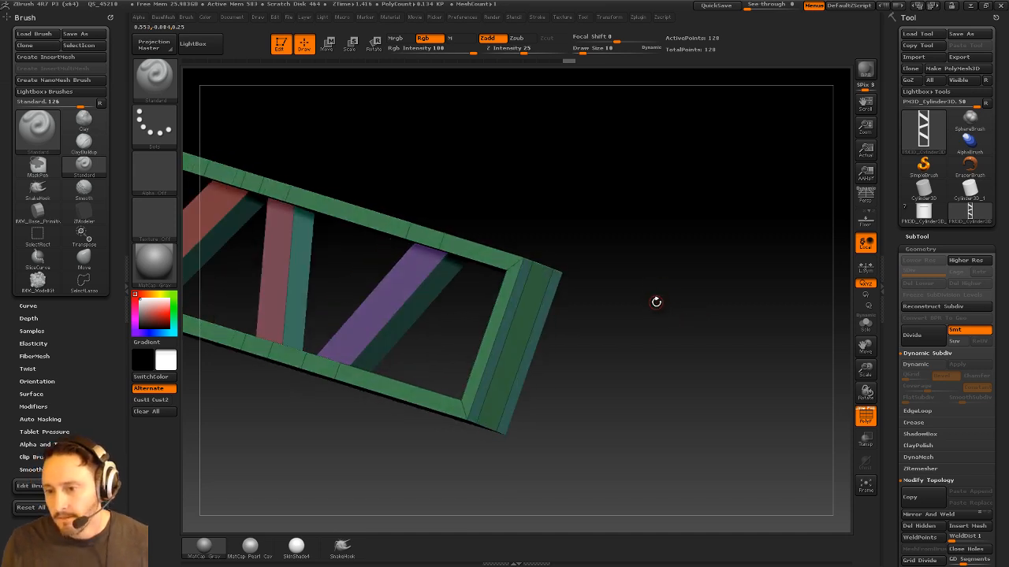
key("b")
key("z")
key("m")
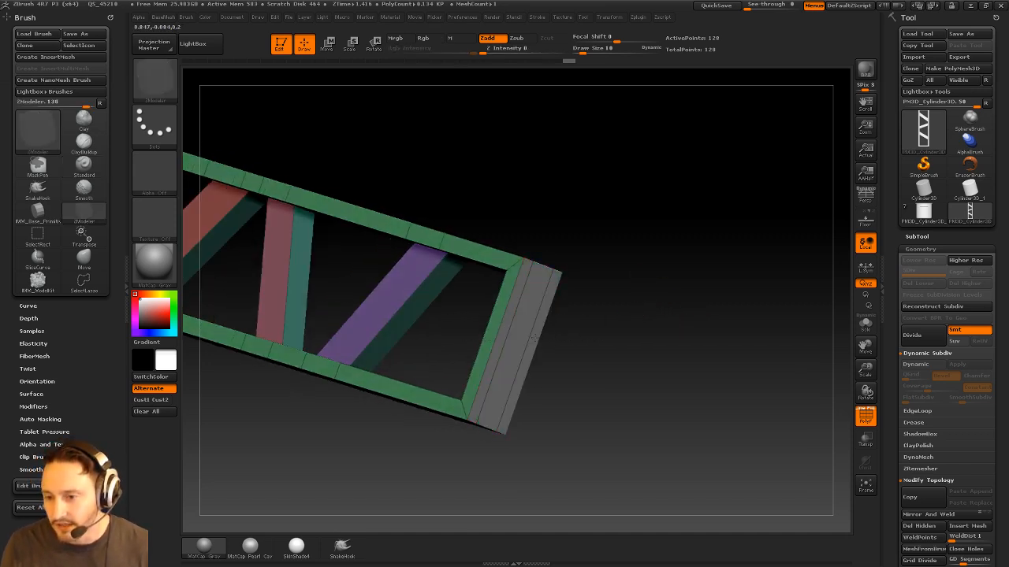
key("space")
left_click(588, 297)
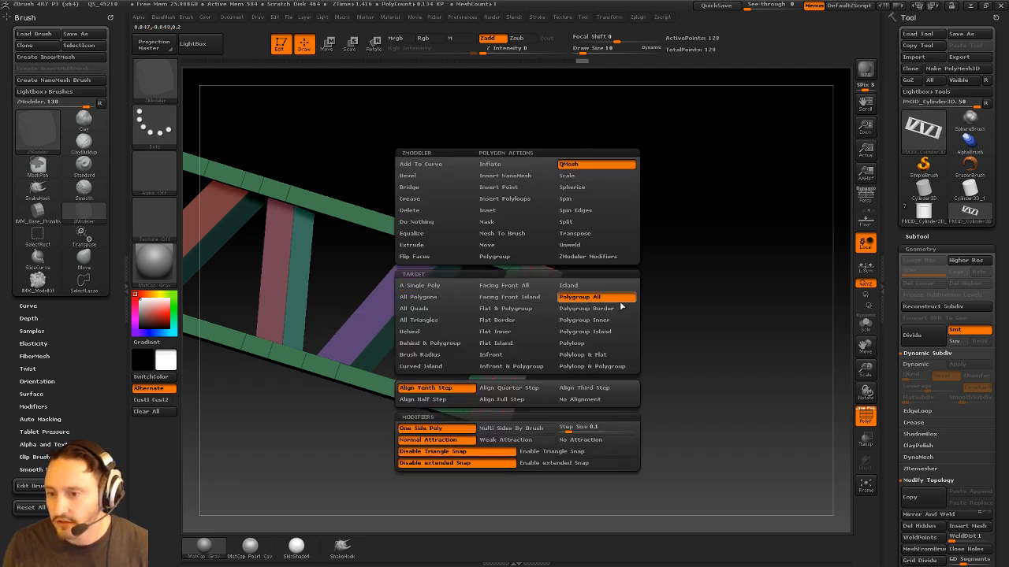
mouse_move(516, 347)
left_mouse_down()
mouse_move(604, 378)
mouse_move(687, 342)
mouse_move(699, 310)
left_mouse_up()
Mask everything except the extruded end block, move that block slightly inward toward the braces, and clear the mask
left_click_drag(687, 239, 513, 465, "ctrl")
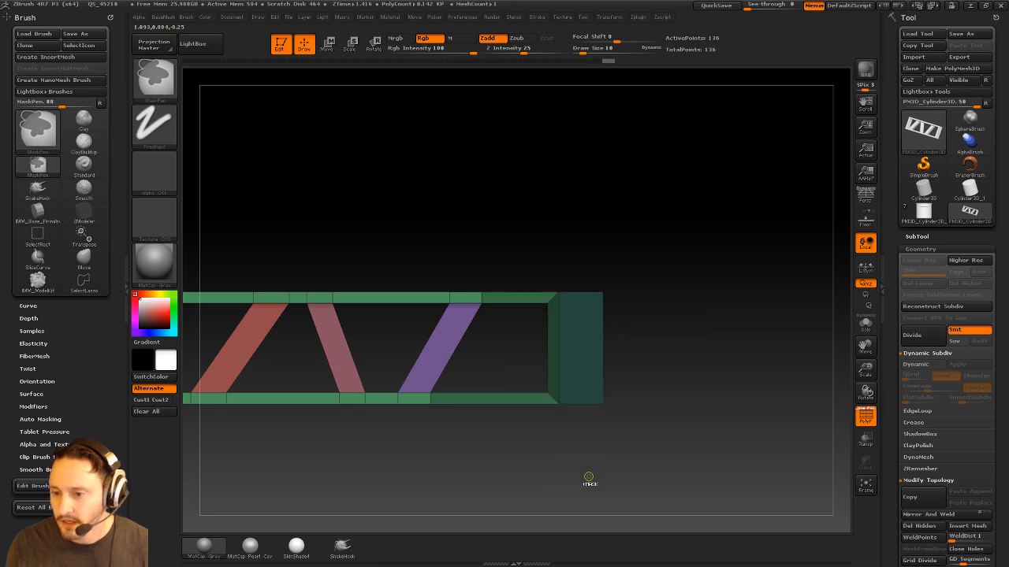
left_click(589, 477, "ctrl")
key("w")
left_click_drag(557, 350, 716, 351, "shift")
left_click_drag(635, 351, 606, 355, "shift")
key("q")
mouse_move(690, 317)
left_mouse_down("ctrl")
mouse_move(747, 348)
mouse_move(730, 232)
mouse_move(761, 233)
mouse_move(800, 291)
mouse_move(660, 224)
left_mouse_up("ctrl")
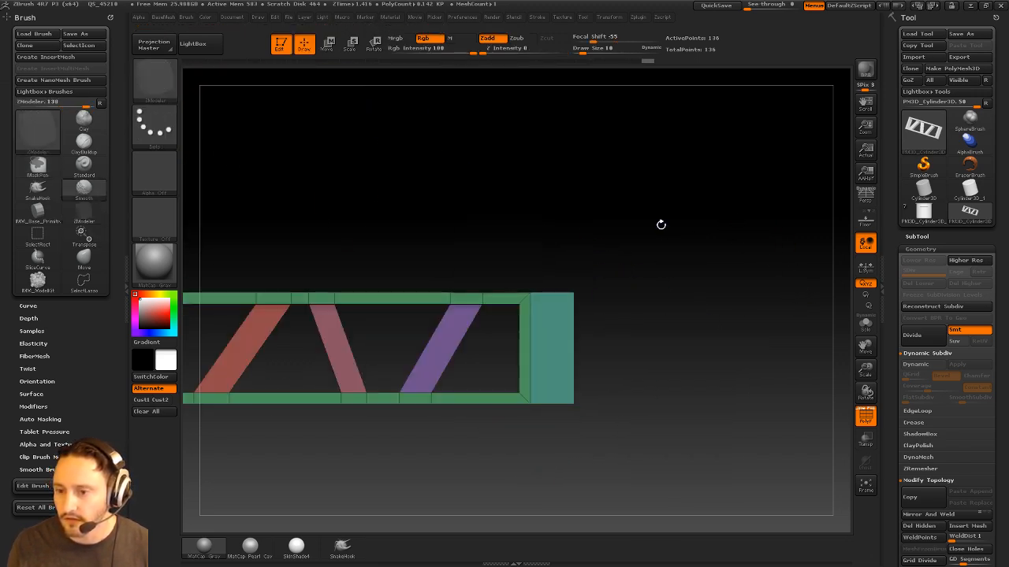
Extrude the faces at the opposite short end of the frame outward with QMesh
left_click_drag(279, 232, 563, 236, "alt")
left_click_drag(406, 244, 505, 253)
left_click_drag(657, 288, 406, 316, "alt")
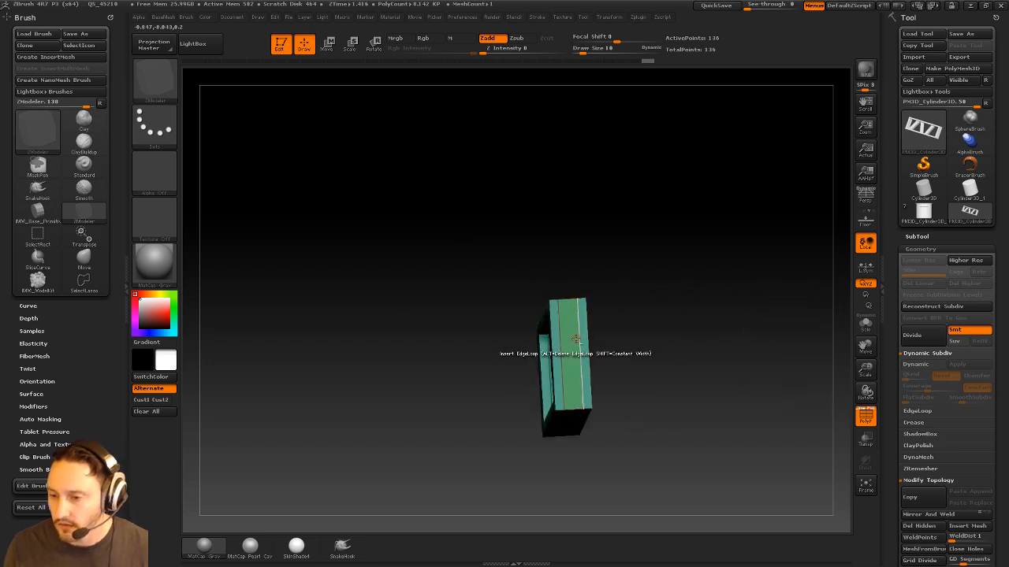
left_click_drag(584, 339, 339, 314, "alt")
left_click_drag(567, 302, 514, 323)
mouse_move(512, 272)
left_mouse_down("shift")
mouse_move(502, 248)
mouse_move(481, 247)
left_mouse_up("shift")
Isolate the second end block with an inverted mask, shift it inward to adjust its length, and clear the mask
left_click_drag(318, 222, 457, 437, "ctrl")
left_click(472, 433, "ctrl")
key("w")
mouse_move(405, 362)
left_mouse_down("shift")
mouse_move(522, 361)
mouse_move(475, 362)
left_mouse_up("shift")
mouse_move(580, 226)
left_mouse_down("ctrl")
mouse_move(594, 244)
mouse_move(664, 175)
mouse_move(642, 112)
mouse_move(787, 266)
left_mouse_up("ctrl")
key("q")
left_click_drag(892, 388, 888, 312)
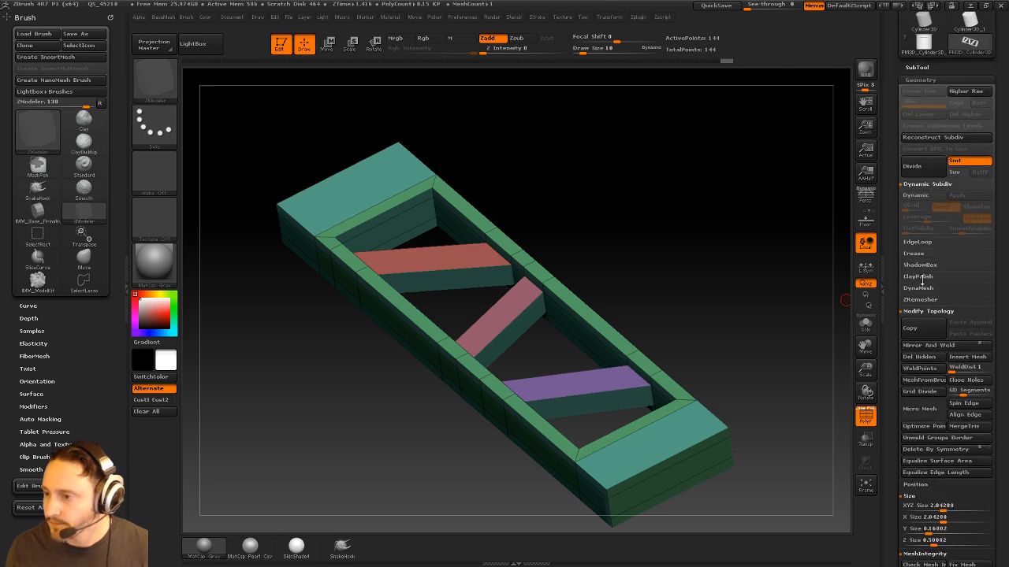
left_click(919, 254, "shift")
left_click(915, 254, "shift")
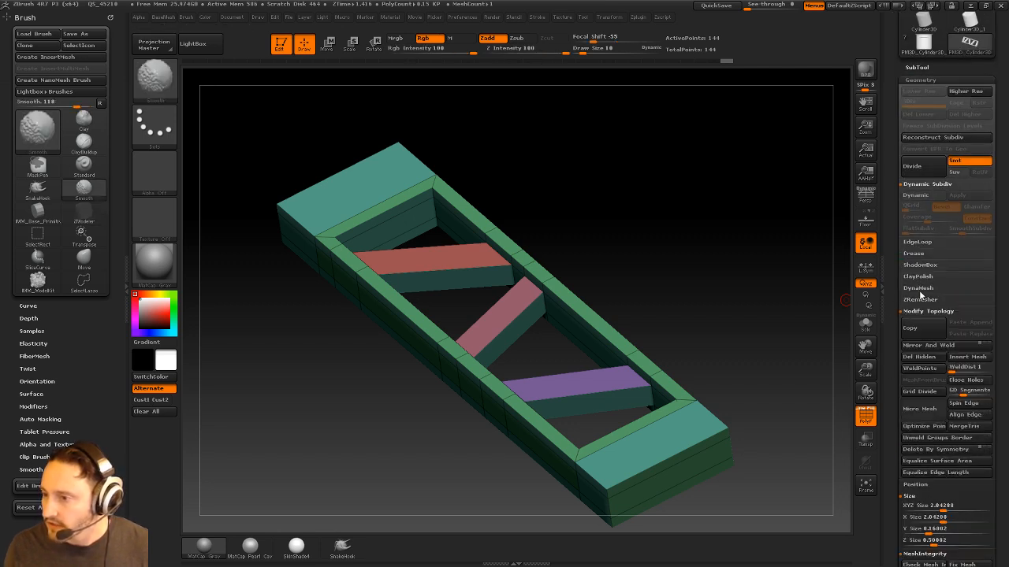
left_click(918, 279)
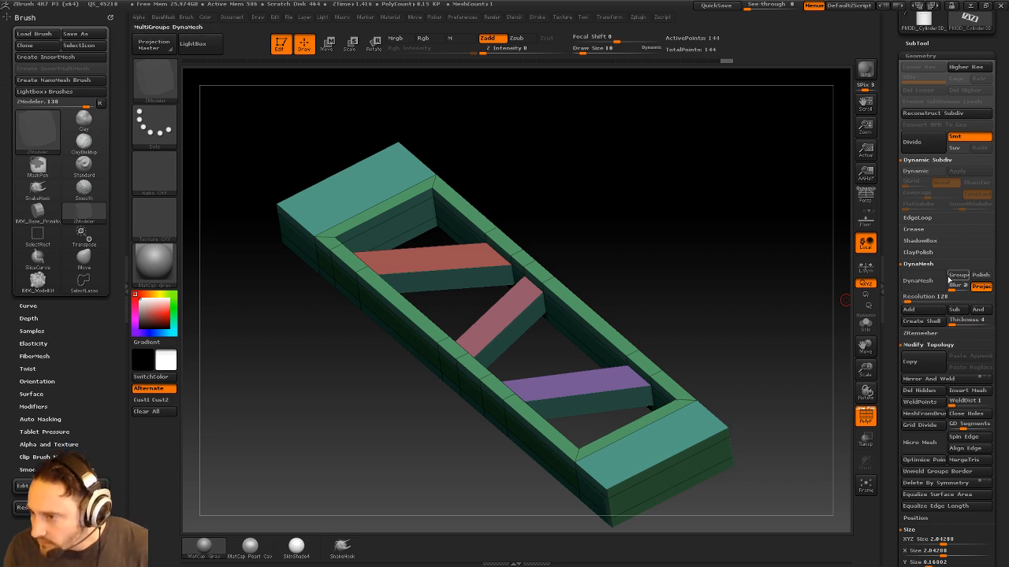
left_click(922, 266, "shift")
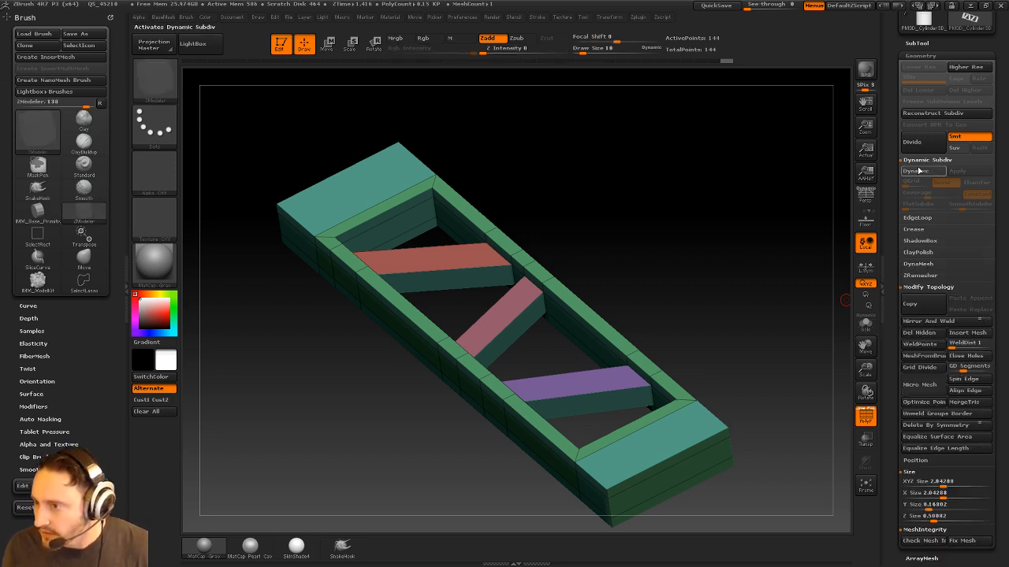
Enable Dynamic Subdiv with the polyframe hidden and set the frame's bevel to QGrid 6 and Coverage 0.0391
left_click(916, 171)
left_click_drag(948, 210, 925, 195)
left_click(865, 415)
left_click_drag(818, 364, 778, 334)
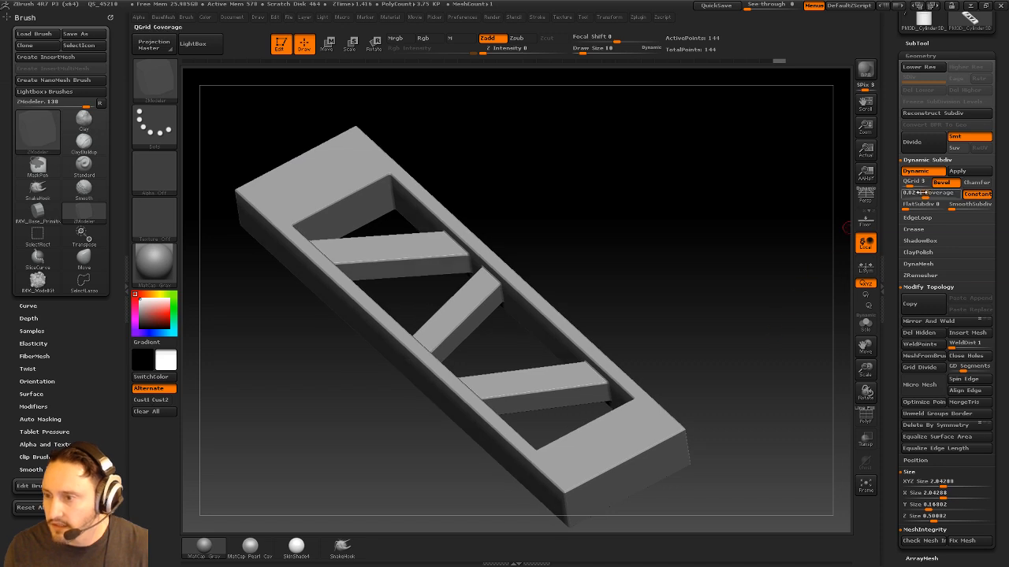
left_click_drag(927, 196, 913, 184)
left_click_drag(776, 290, 778, 293)
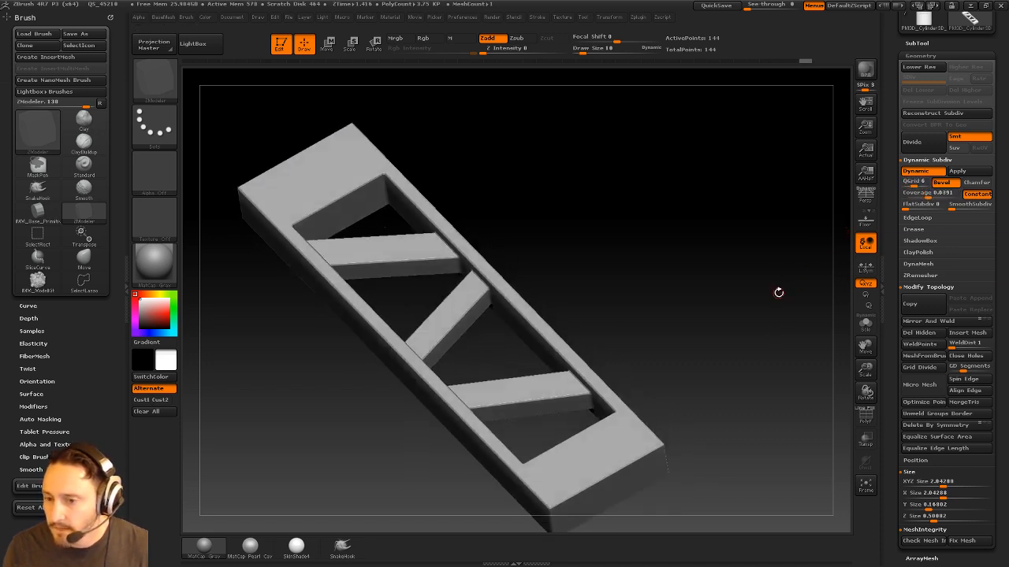
Lower QGrid to 5 and apply Dynamic Subdiv to the frame's mesh
key("space")
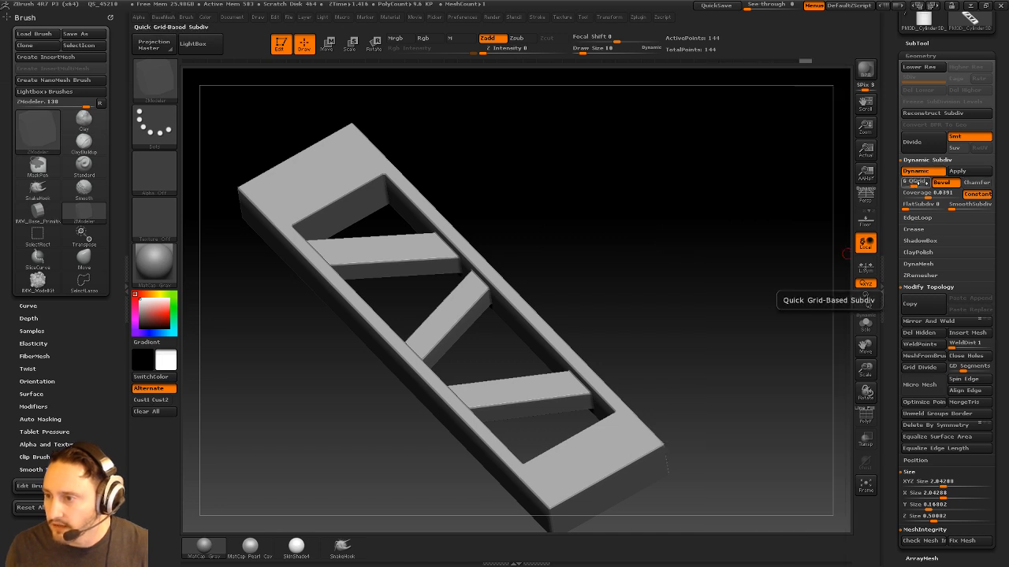
left_click_drag(910, 183, 909, 184)
key("space")
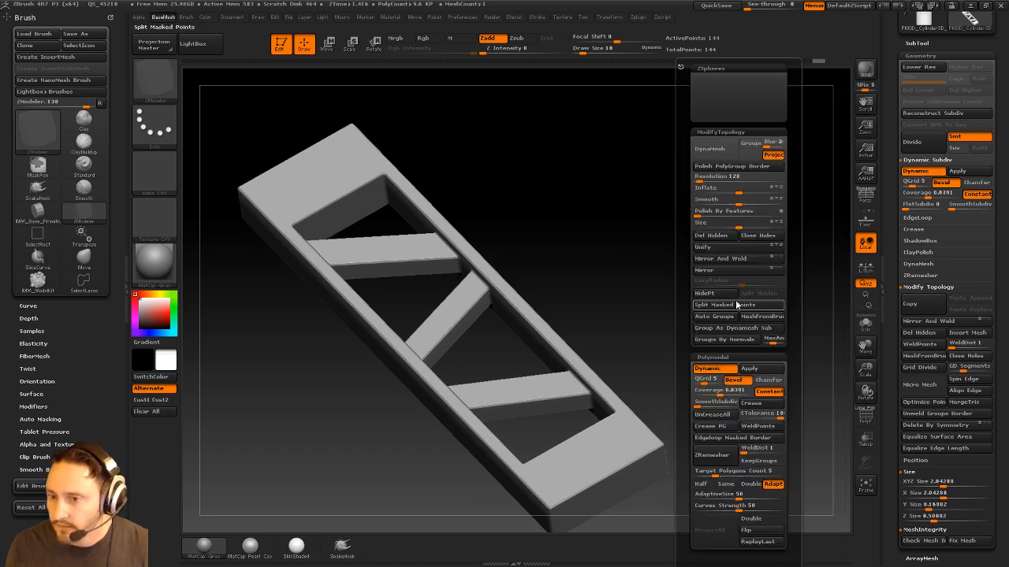
left_click(750, 368)
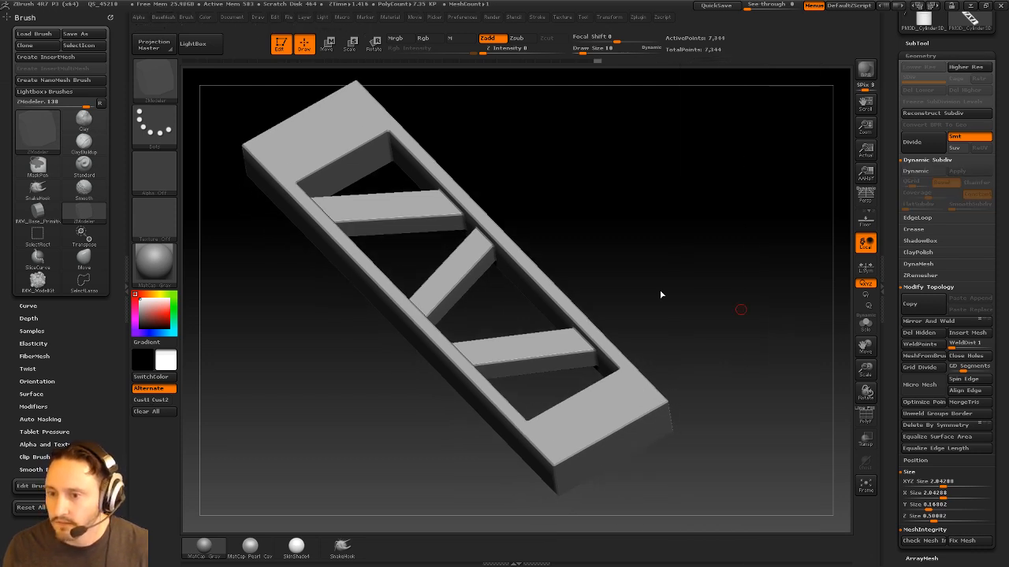
Insert a Cylinder32 from the IMM_Base_Primitives brush onto the solid block at one end of the frame
left_click_drag(678, 315, 739, 234, "shift")
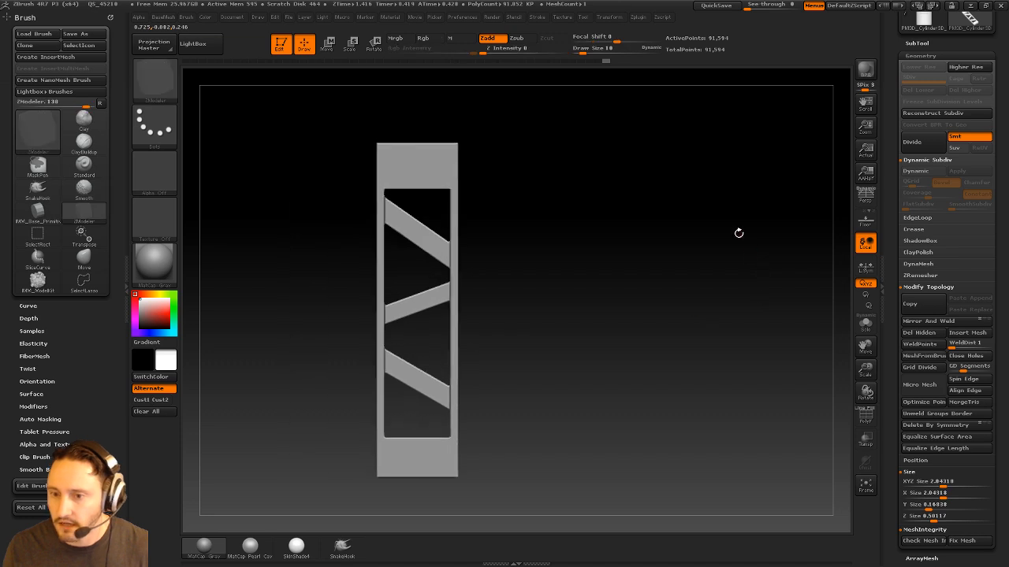
key("b")
key("i")
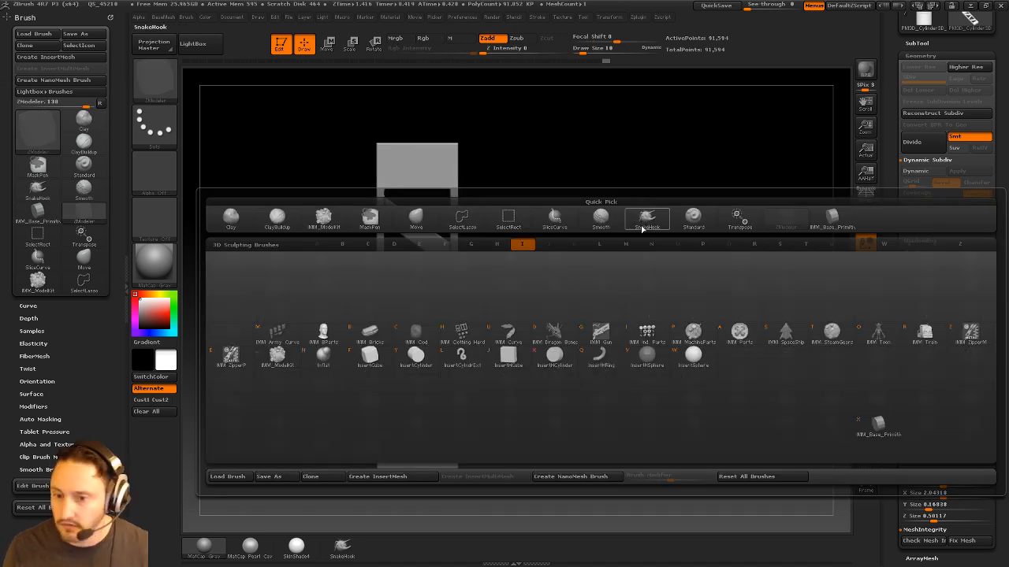
left_click(416, 358)
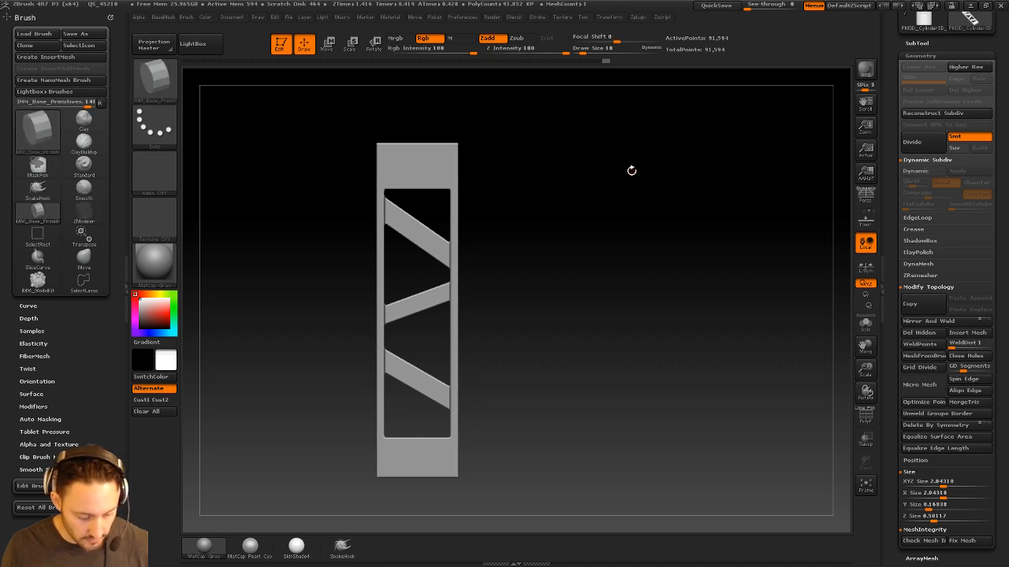
key("m")
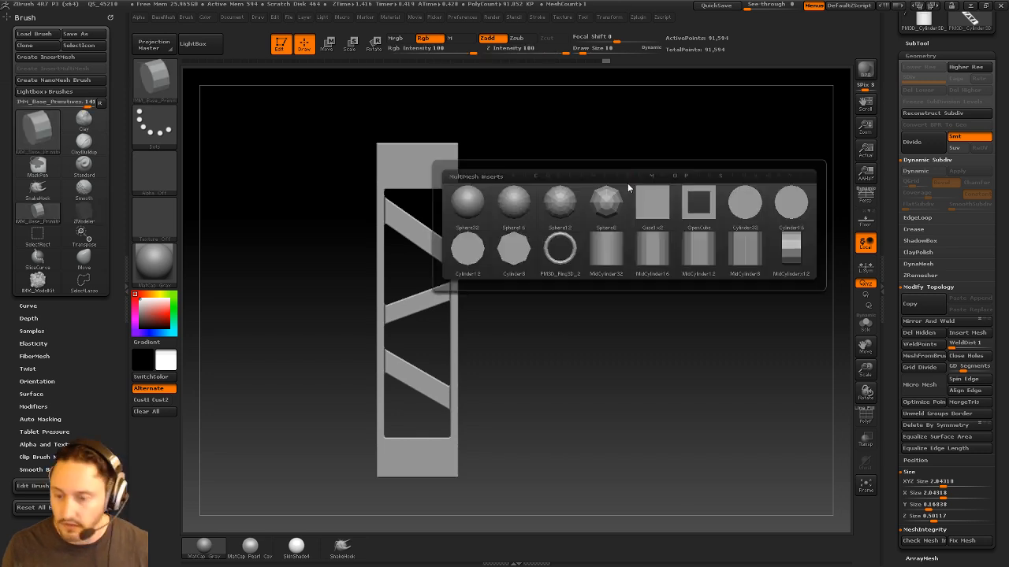
left_click(698, 203)
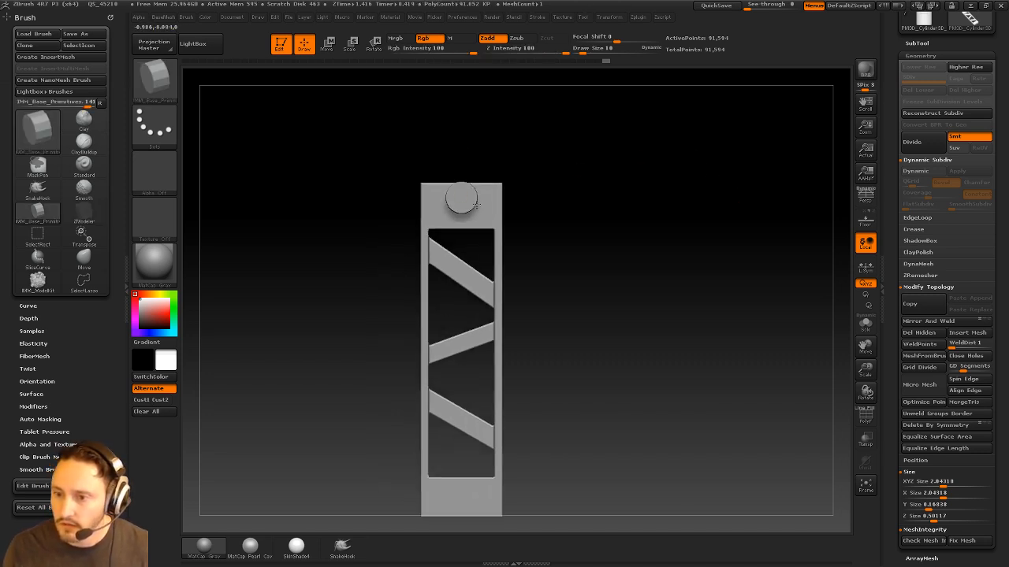
left_click_drag(477, 205, 492, 212)
Move the cylinder outward and down into the frame's end, and scale it slightly wider than the frame
left_click_drag(677, 197, 635, 278)
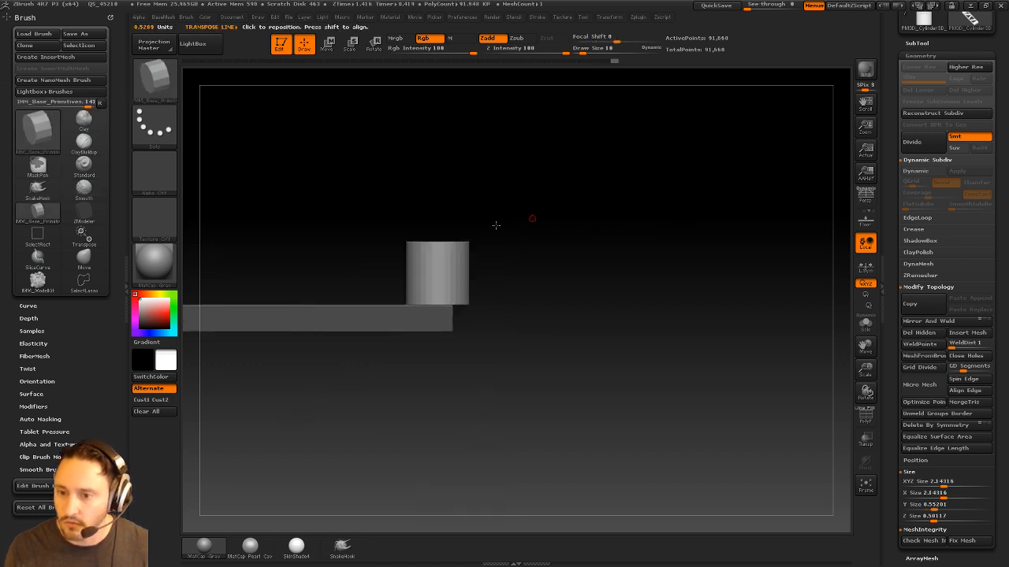
key("w")
left_click_drag(446, 265, 508, 276)
left_click_drag(544, 205, 596, 252, "shift")
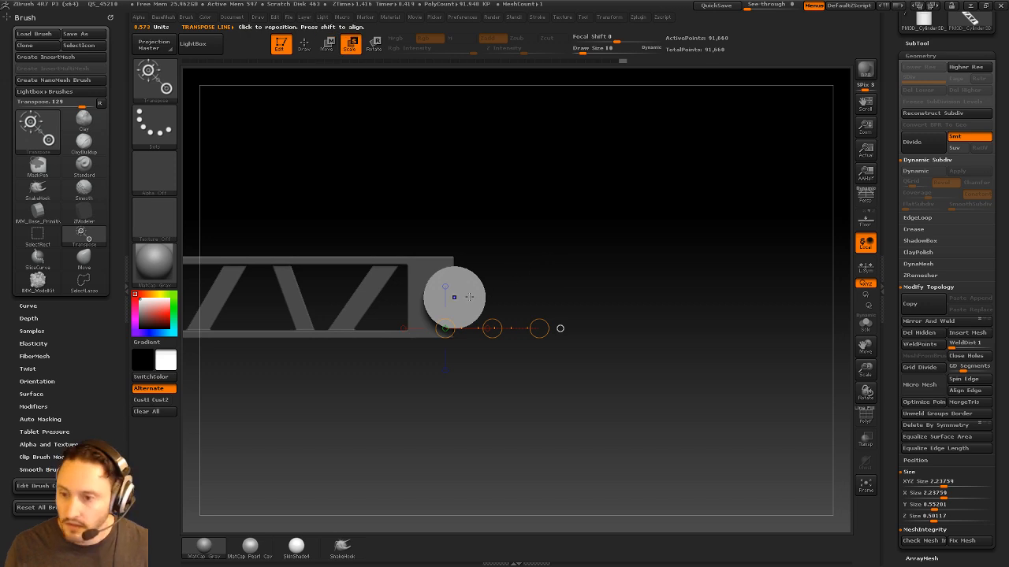
left_click_drag(454, 297, 644, 294, "shift")
key("w")
mouse_move(520, 294)
left_mouse_down()
mouse_move(550, 293)
mouse_move(539, 294)
mouse_move(603, 259)
mouse_move(612, 295)
mouse_move(603, 259)
mouse_move(561, 207)
mouse_move(689, 197)
left_mouse_up()
Duplicate the cylinder and place the copy over the opposite end of the frame
key("q")
key("w")
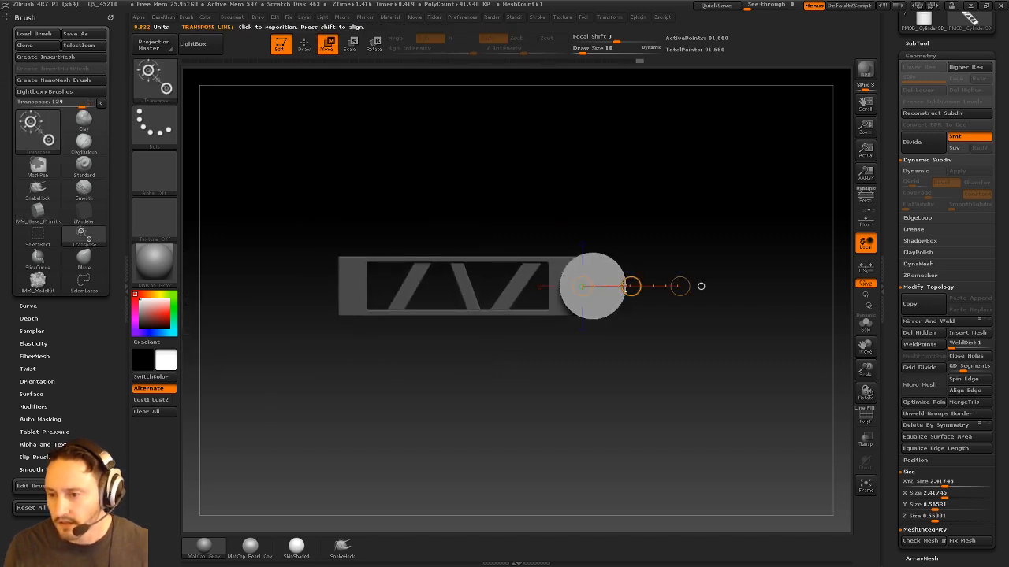
left_click_drag(630, 286, 360, 295, "ctrl")
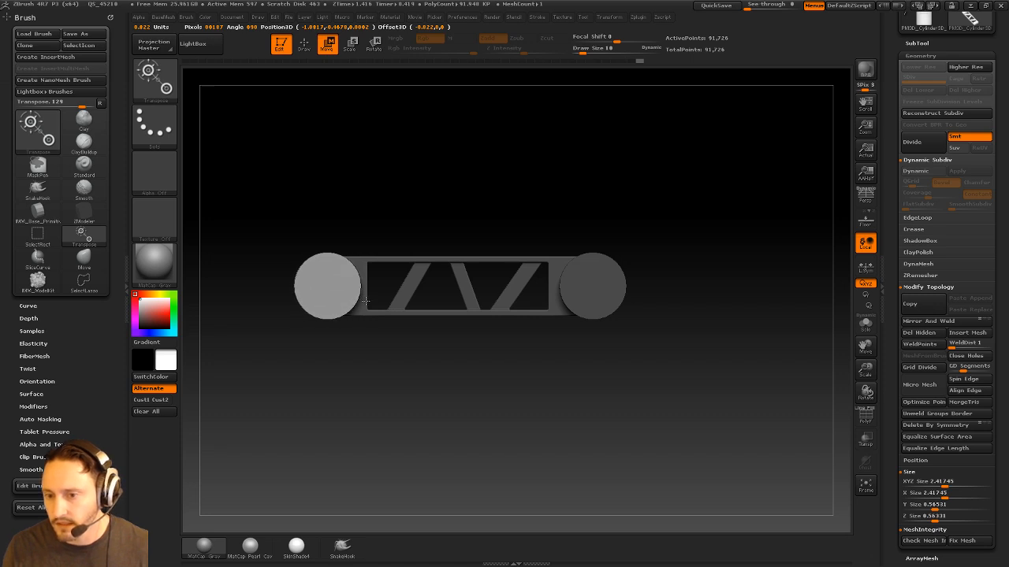
key("q")
Mask only the frame by isolating and masking the two cylinders, restoring full visibility, and inverting the mask
mouse_move(757, 237)
left_mouse_down()
mouse_move(761, 165)
mouse_move(809, 243)
mouse_move(627, 171)
mouse_move(689, 236)
mouse_move(752, 229)
mouse_move(493, 209)
left_mouse_up()
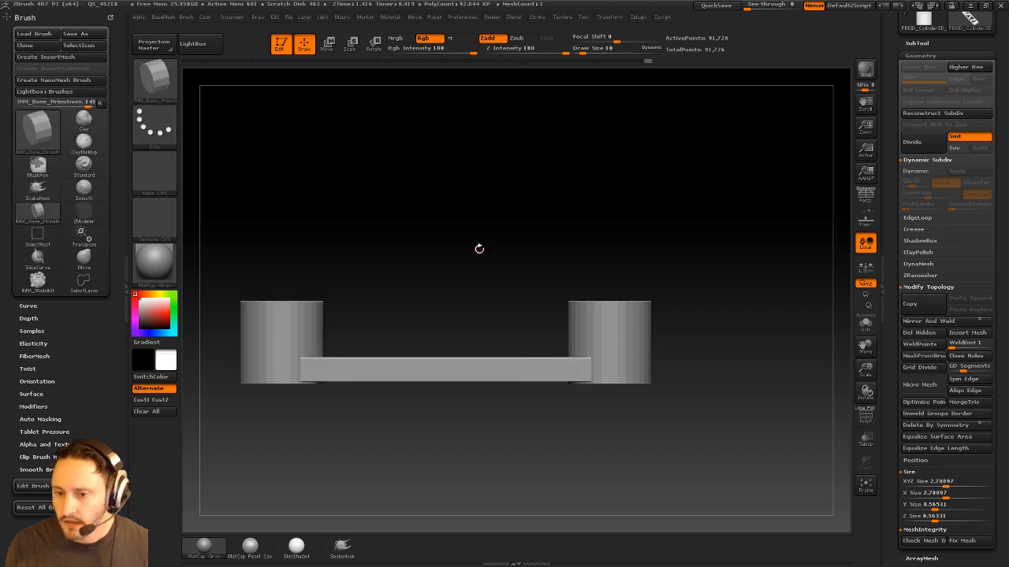
mouse_move(210, 248)
left_mouse_down("ctrl+shift")
mouse_move(428, 334)
mouse_move(211, 179)
left_mouse_up("ctrl+shift")
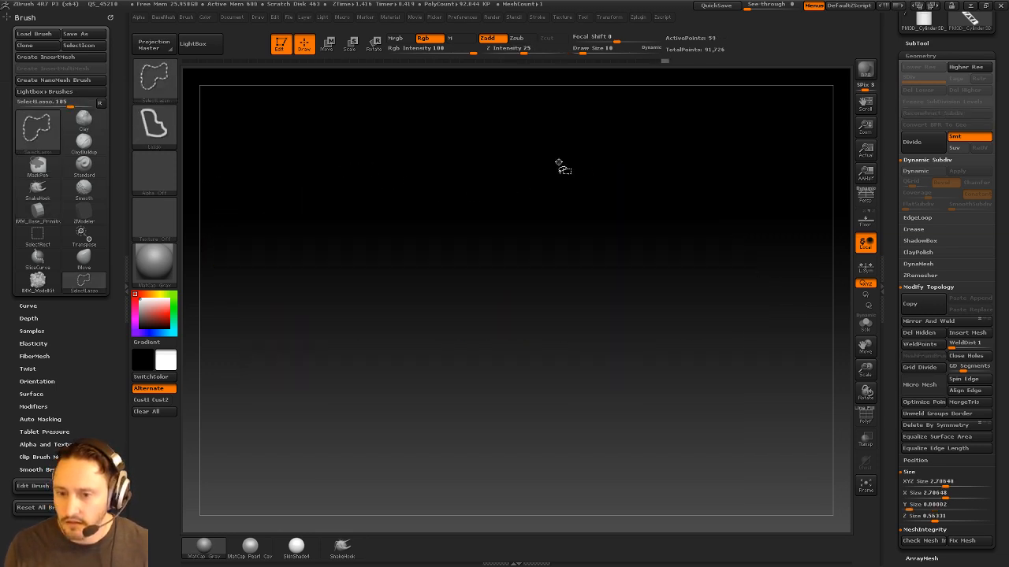
key("ctrl+shift+a")
key("ctrl+a")
left_click(719, 175, "ctrl+shift")
left_click(718, 175, "ctrl")
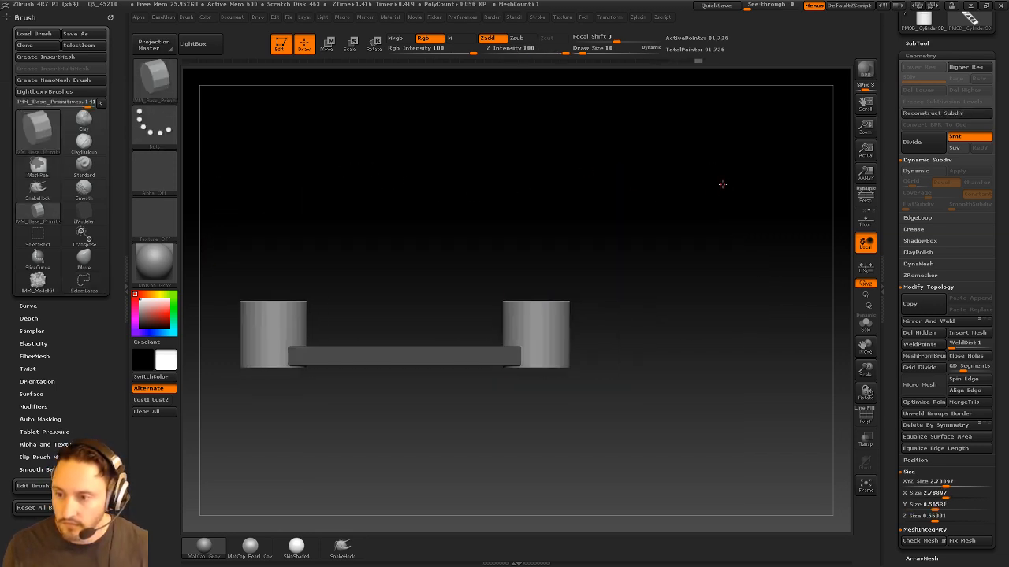
Move both cylinders down until they are vertically centered on the frame
key("w")
left_click_drag(544, 338, 544, 241, "shift")
left_click_drag(545, 289, 544, 308, "shift")
key("q")
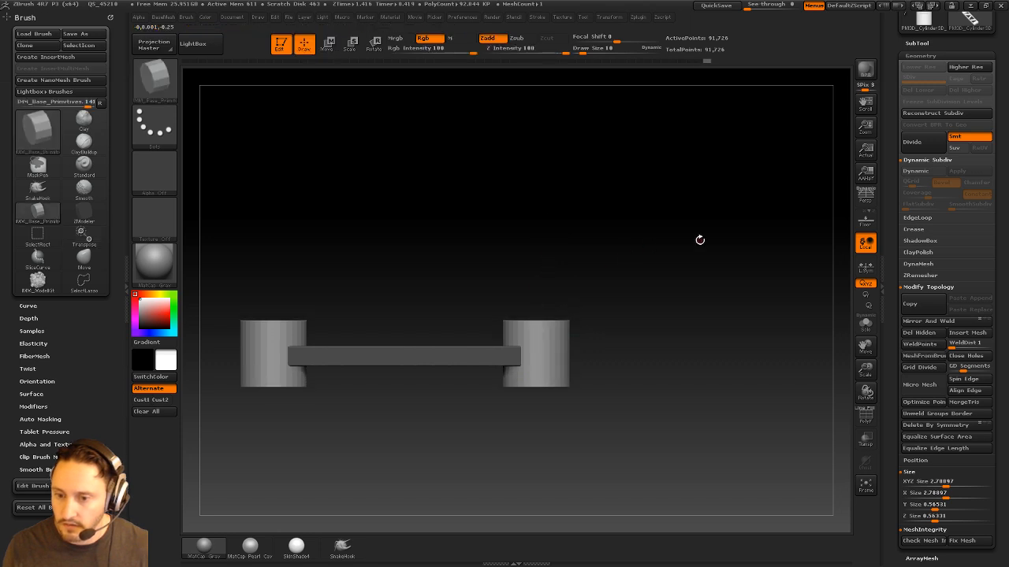
Split the masked frame and the two cylinders into separate subtools
left_click_drag(699, 239, 704, 249)
key("ctrl+b")
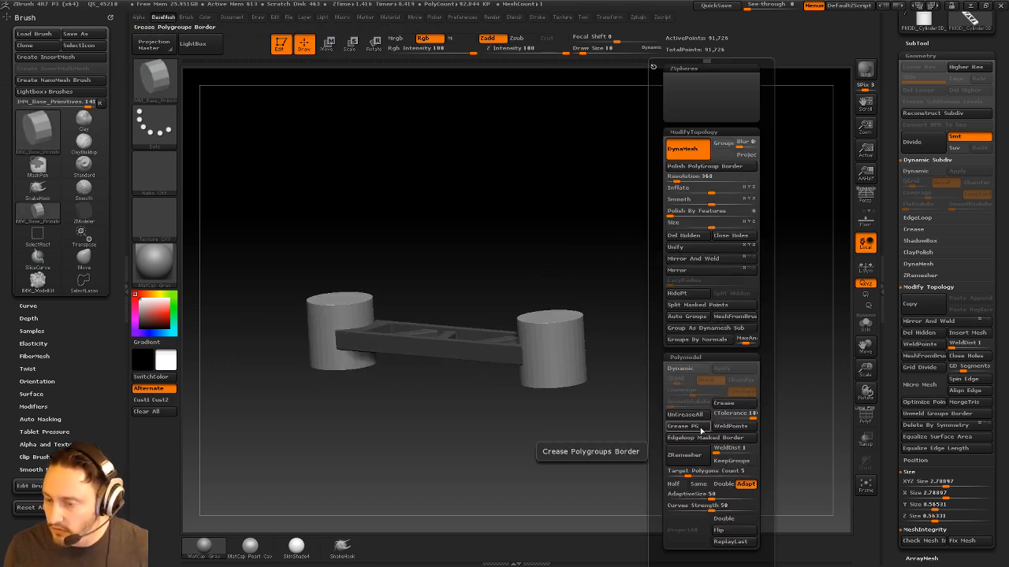
left_click(697, 305)
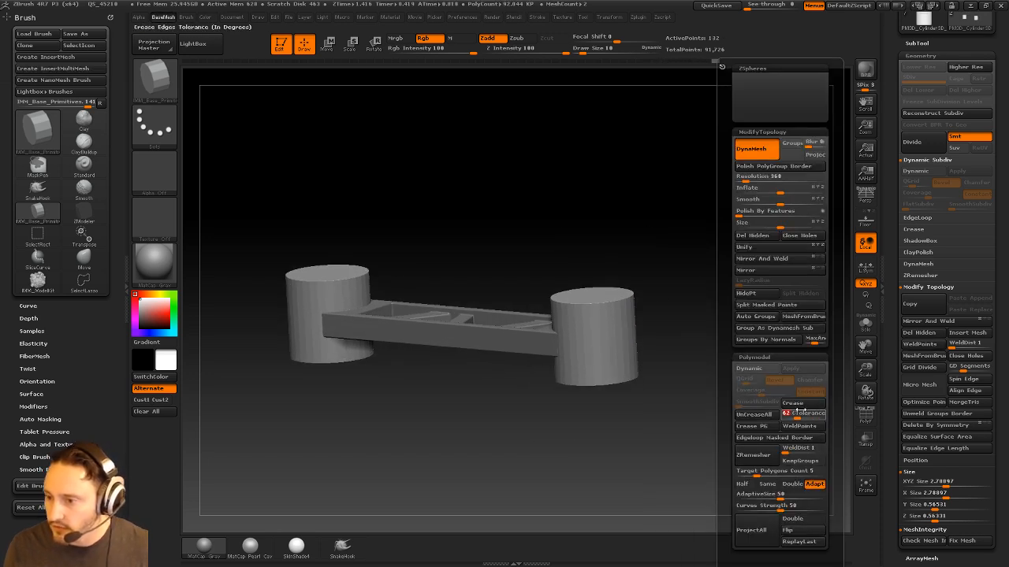
Try to apply Dynamic Subdiv to the two cylinders with the current settings
left_click(761, 371)
left_click(794, 372)
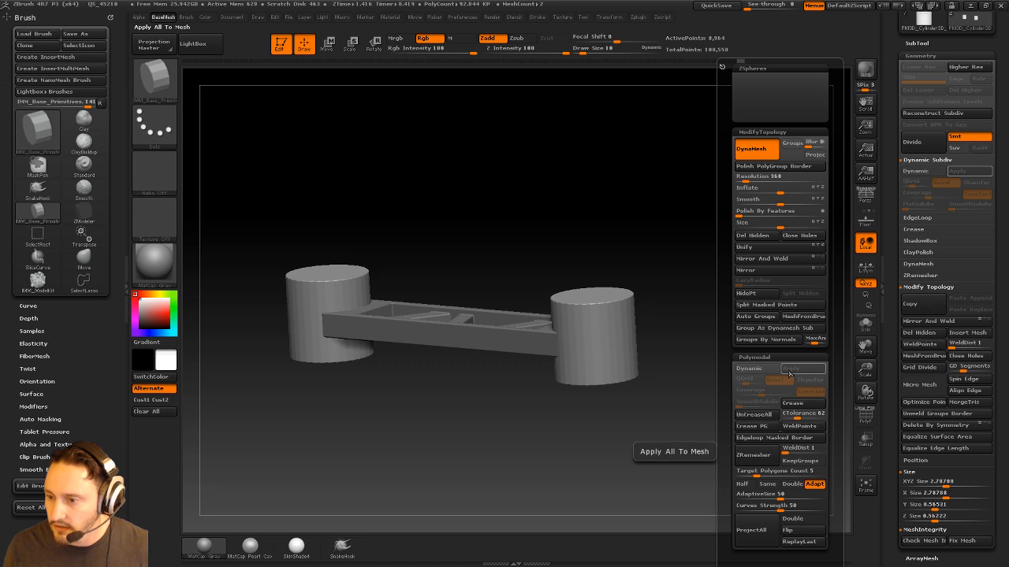
key("ctrl+z")
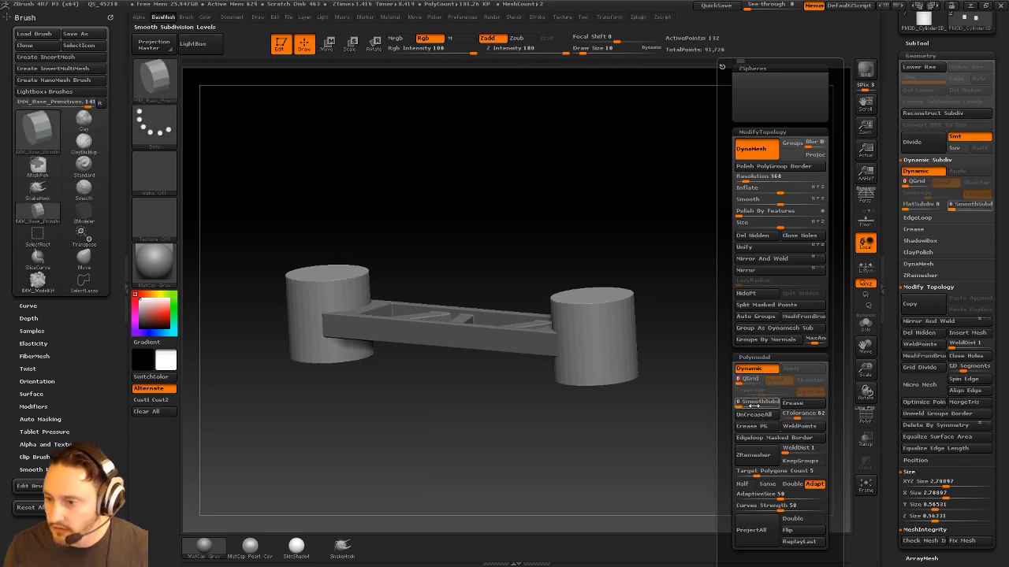
Set SmoothSubdiv to 2 with QGrid 0 for the cylinders and apply Dynamic Subdiv to their mesh
left_click(750, 405)
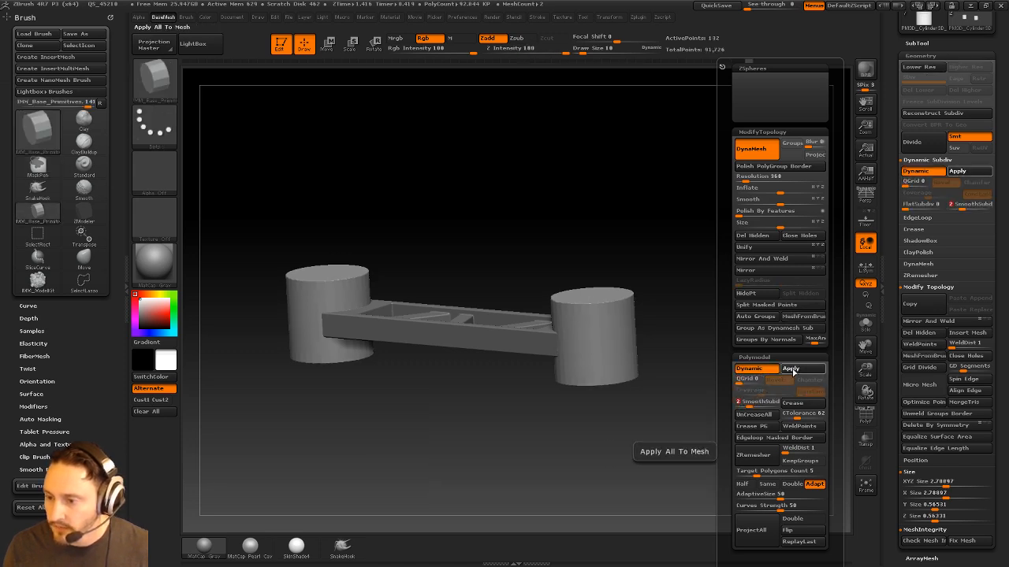
left_click(792, 370)
left_click_drag(893, 267, 893, 457)
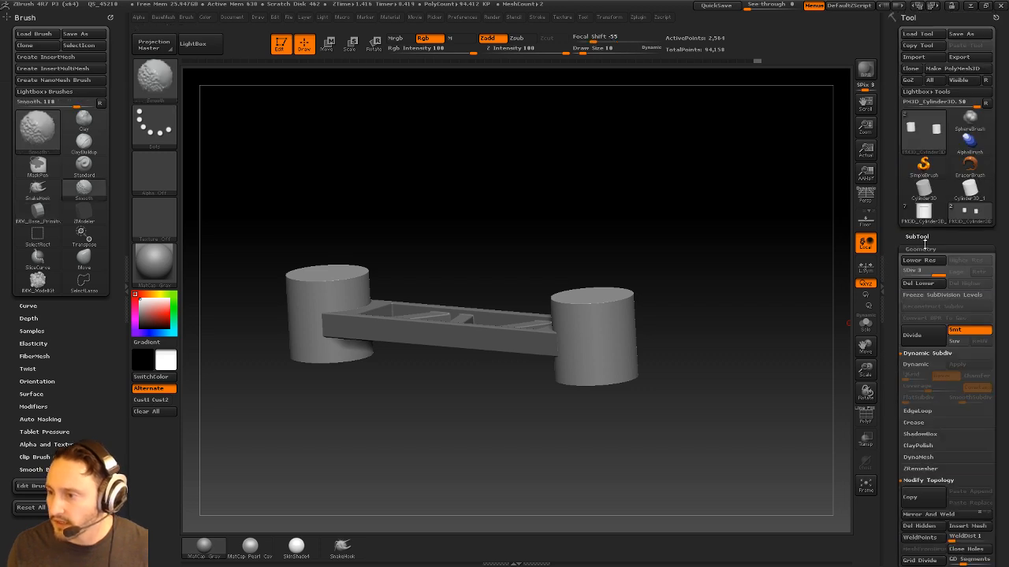
Place the frame subtool above the two cylinders and set the cylinders to subtract from it
left_click(918, 237, "shift")
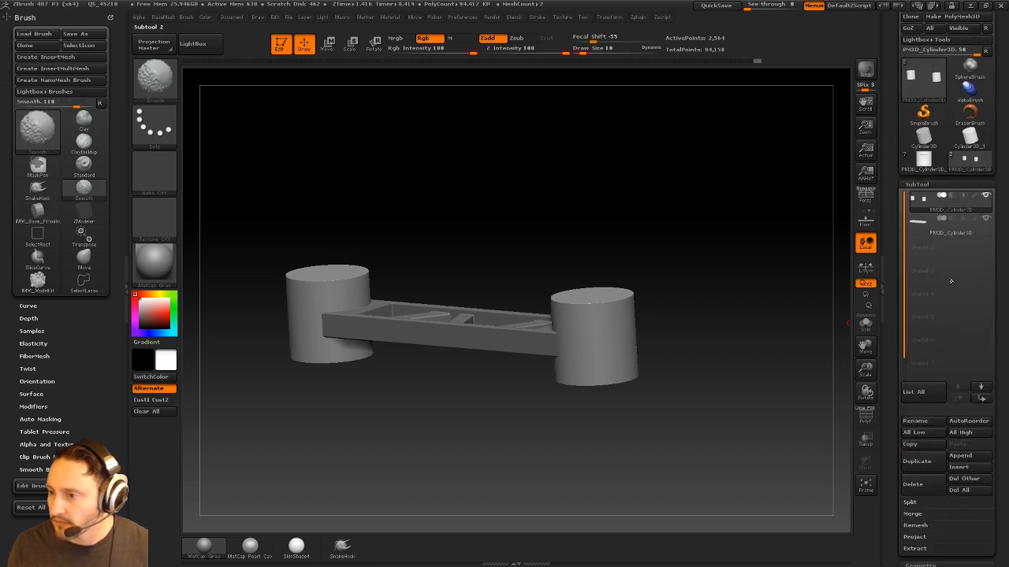
left_click(955, 211)
left_click(959, 390)
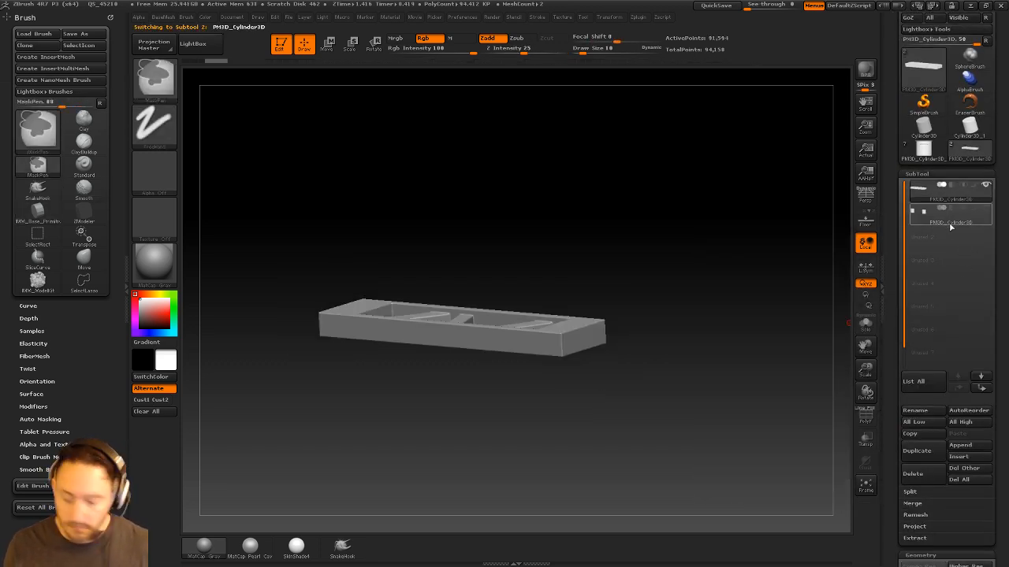
left_click(958, 219)
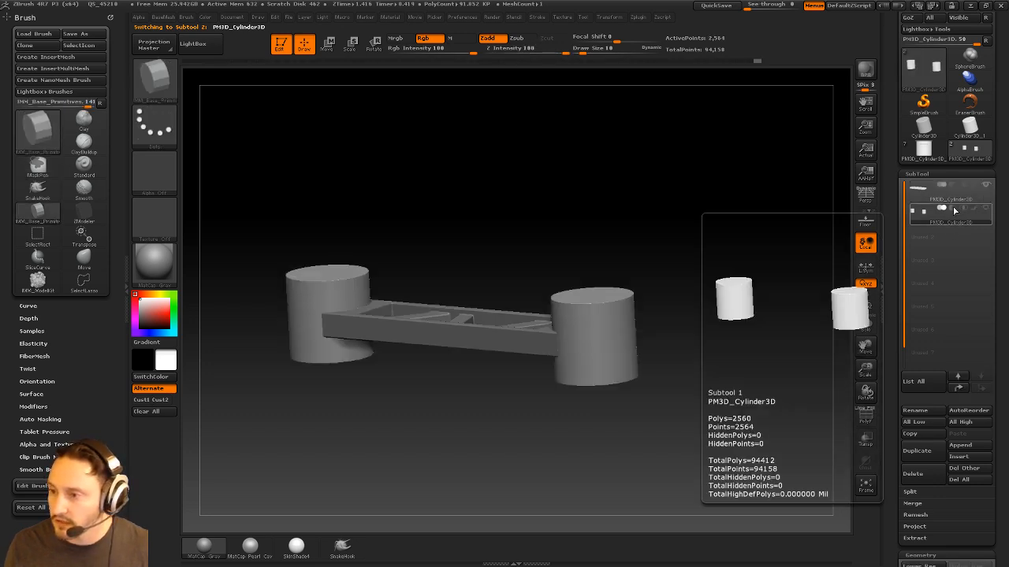
left_click(951, 201)
Merge the cylinders down into the frame and re-run DynaMesh to cut concave ends into the frame
key("ctrl+m")
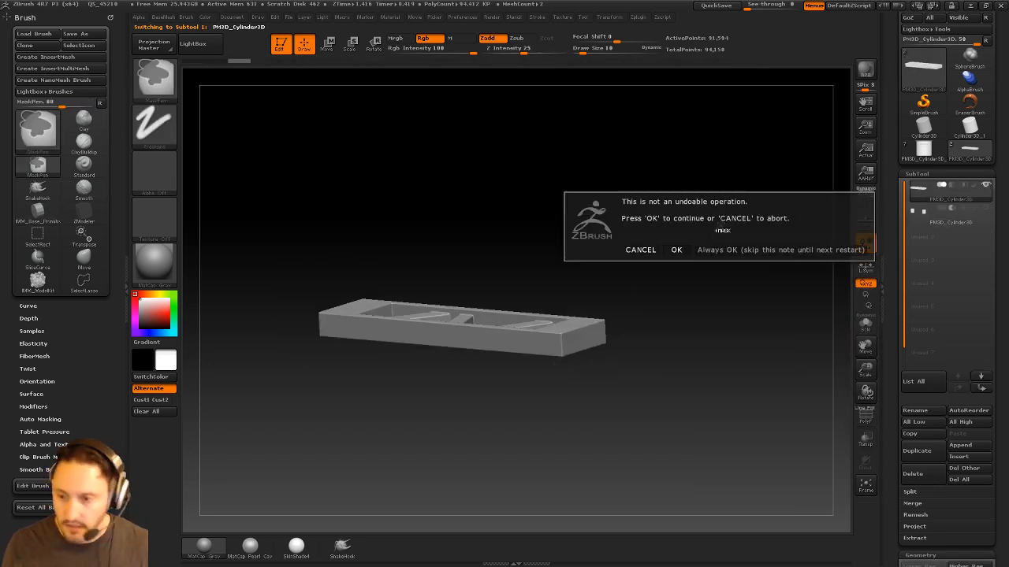
left_click(701, 250)
left_click_drag(746, 309, 747, 314, "ctrl")
mouse_move(723, 239)
left_mouse_down("shift")
mouse_move(758, 286)
mouse_move(707, 297)
left_mouse_up("shift")
Clip the pointed tips off both concave ends of the frame with the ClipCurve brush
left_click(160, 84, "ctrl+shift")
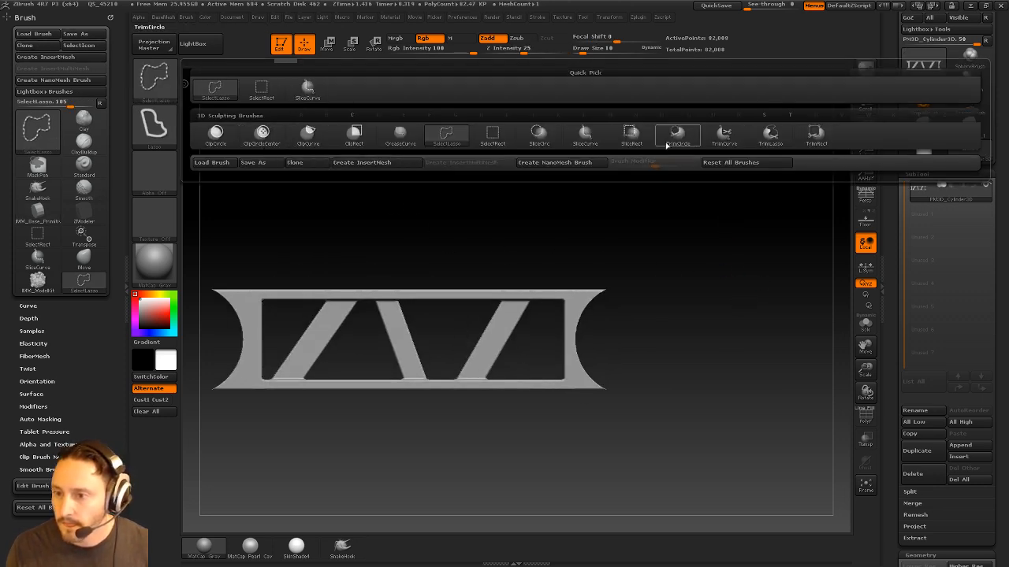
left_click(308, 136)
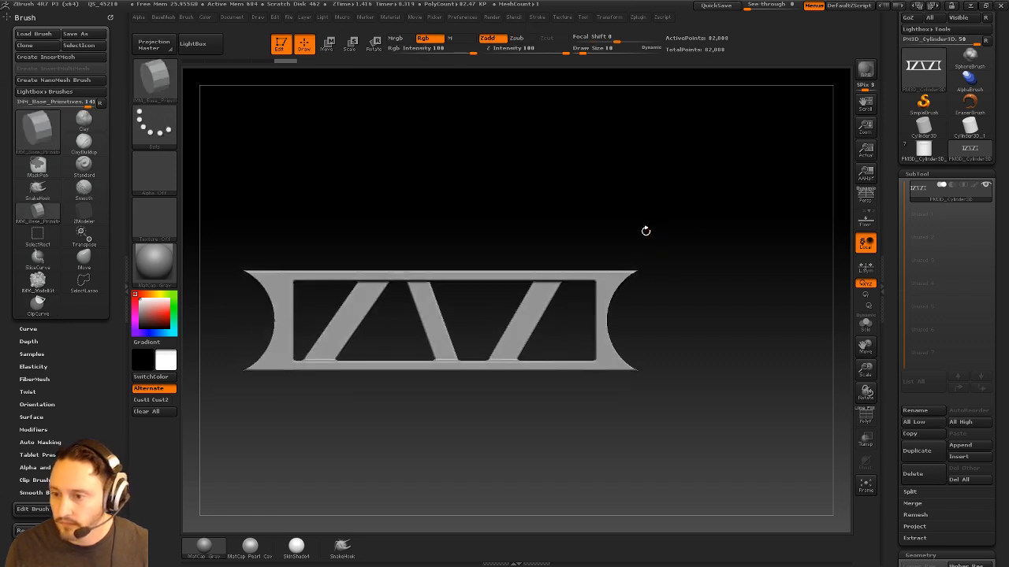
left_click_drag(630, 195, 627, 466, "ctrl+shift")
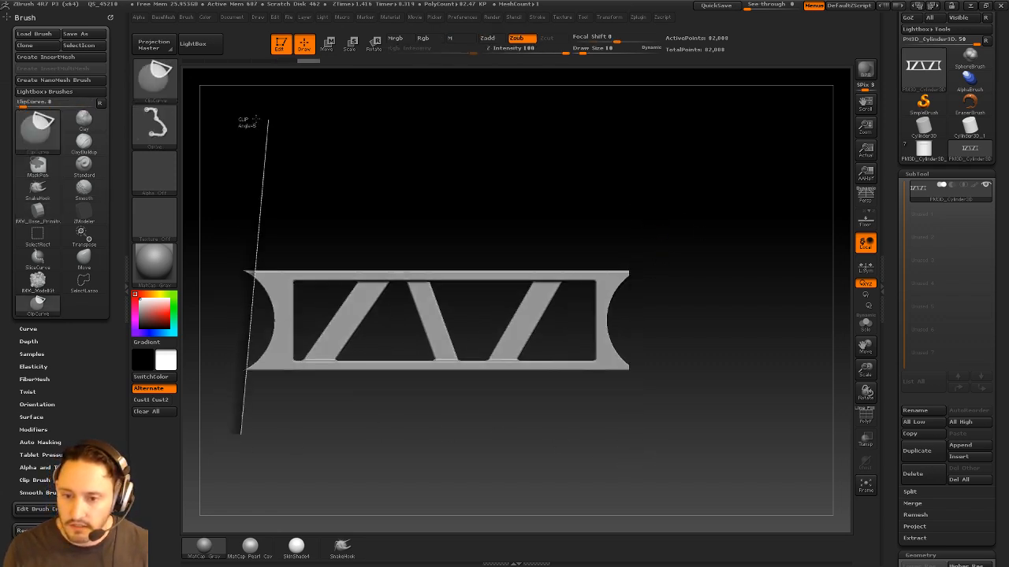
mouse_move(256, 119)
left_mouse_down("ctrl+shift")
mouse_move(237, 112)
mouse_move(254, 136)
left_mouse_up("ctrl+shift")
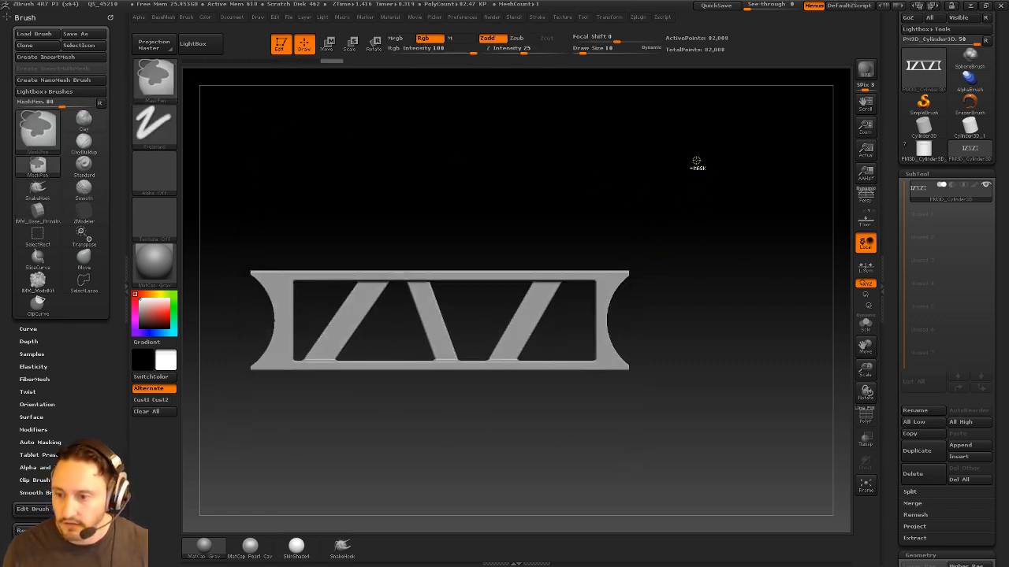
Keep the Zplugin options docked beside the canvas and expand Decimation Master
mouse_move(739, 279)
left_mouse_down()
mouse_move(765, 181)
mouse_move(738, 213)
mouse_move(693, 219)
mouse_move(716, 264)
mouse_move(736, 252)
mouse_move(714, 115)
left_mouse_up()
key("s")
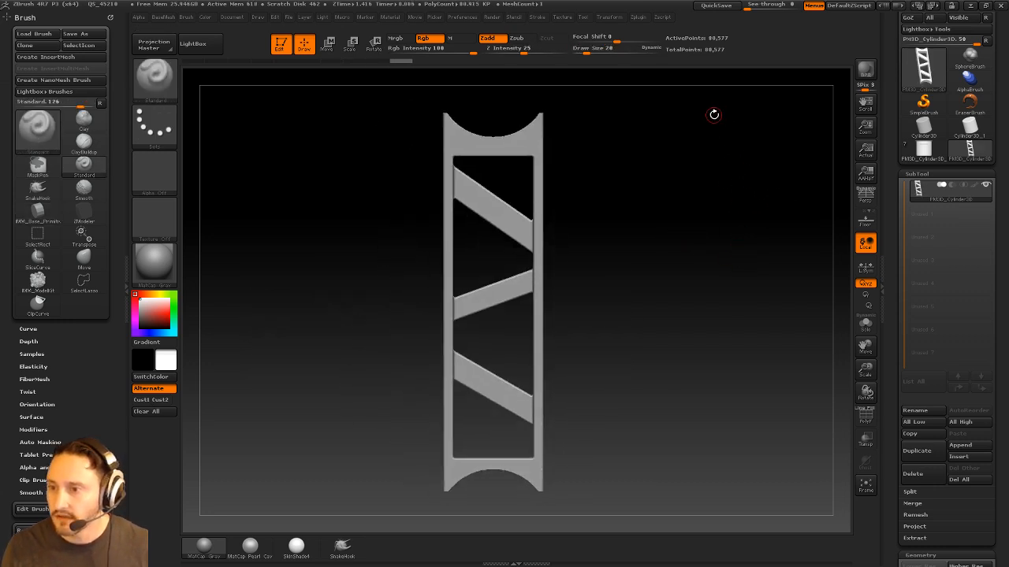
left_click(865, 418)
left_click(865, 418)
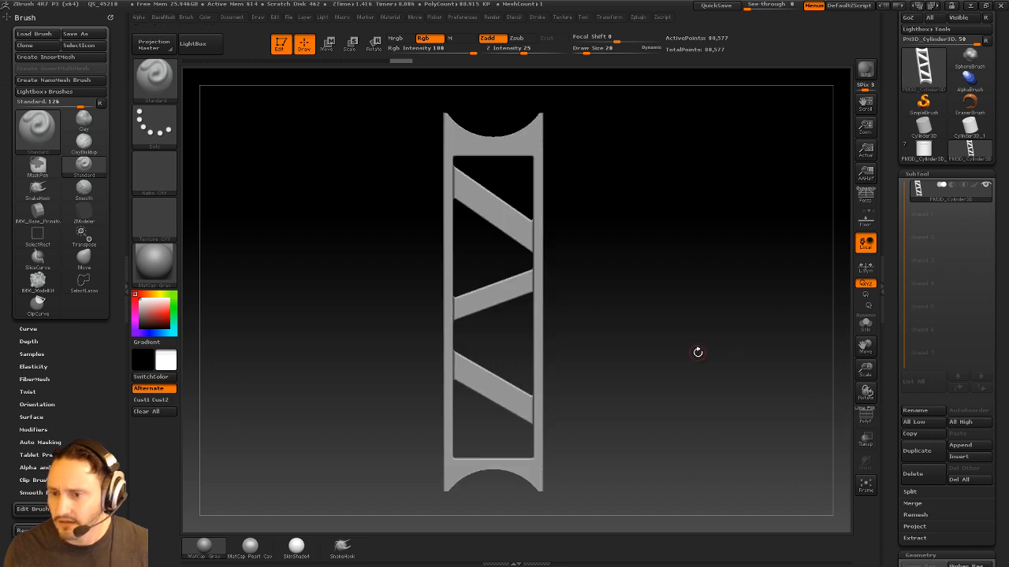
left_click(637, 16)
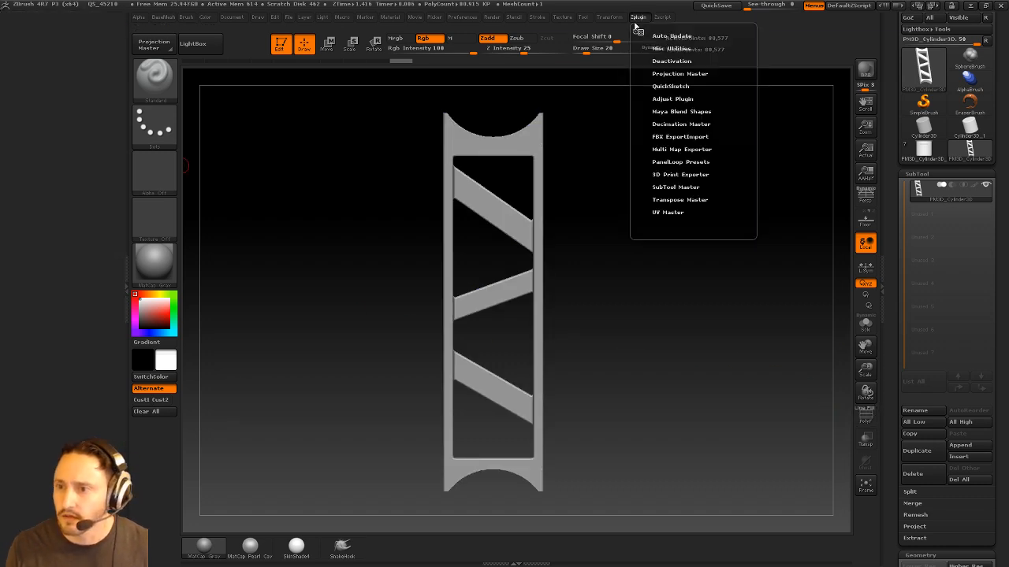
left_click_drag(592, 53, 110, 180)
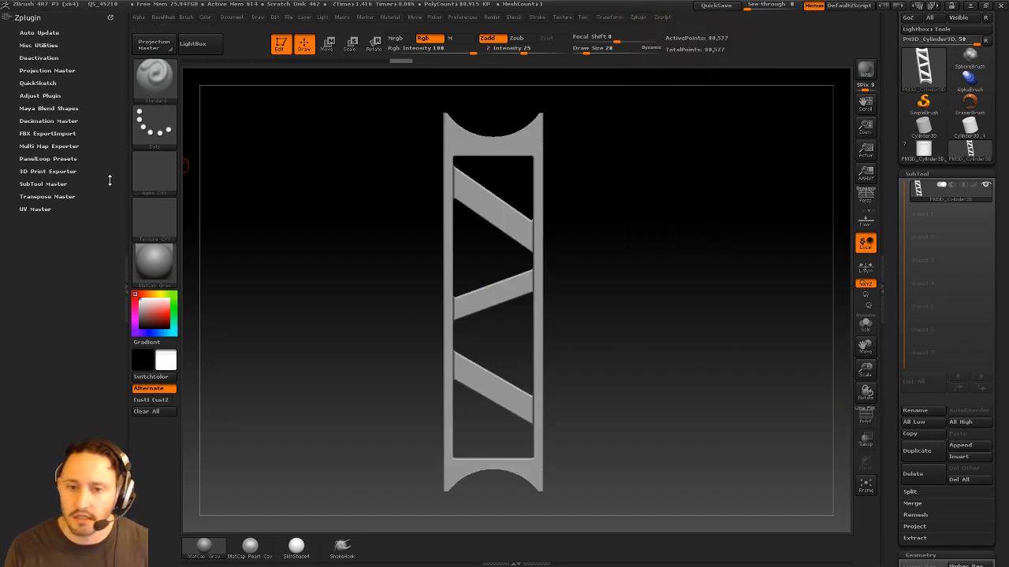
left_click(49, 121)
Set the draw size to 56 and examine the frame's concave end from several angles
left_click_drag(711, 243, 734, 271)
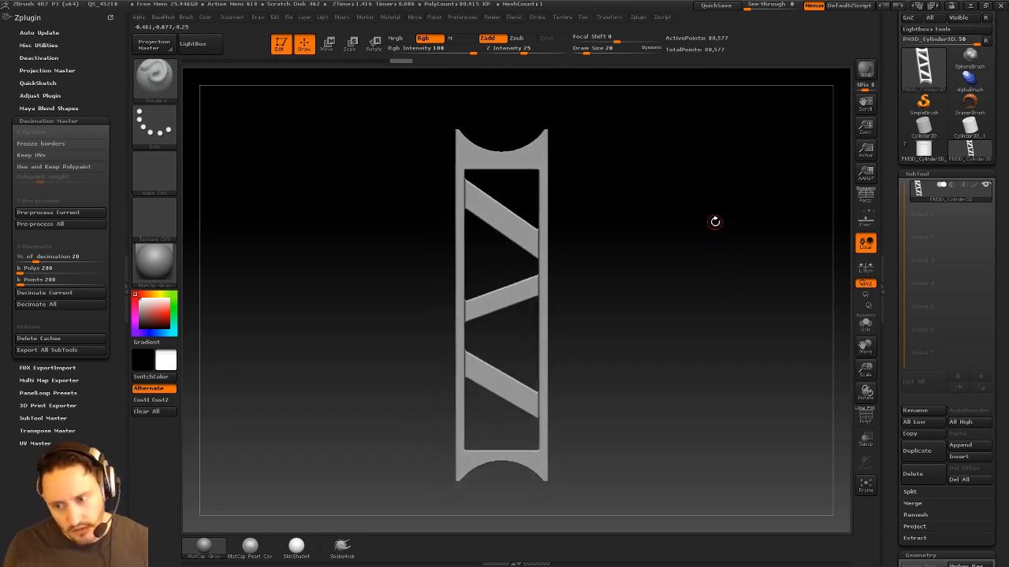
left_click_drag(715, 221, 739, 243, "alt")
mouse_move(740, 242)
left_mouse_down("alt")
mouse_move(729, 441)
mouse_move(705, 434)
left_mouse_up("alt")
key("s")
left_click_drag(464, 314, 471, 314)
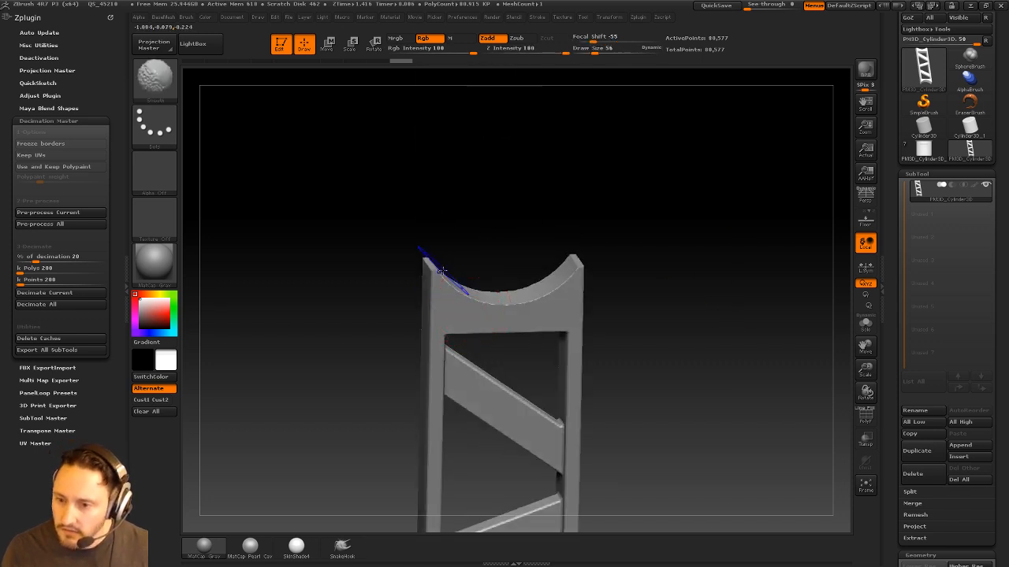
left_click(464, 19)
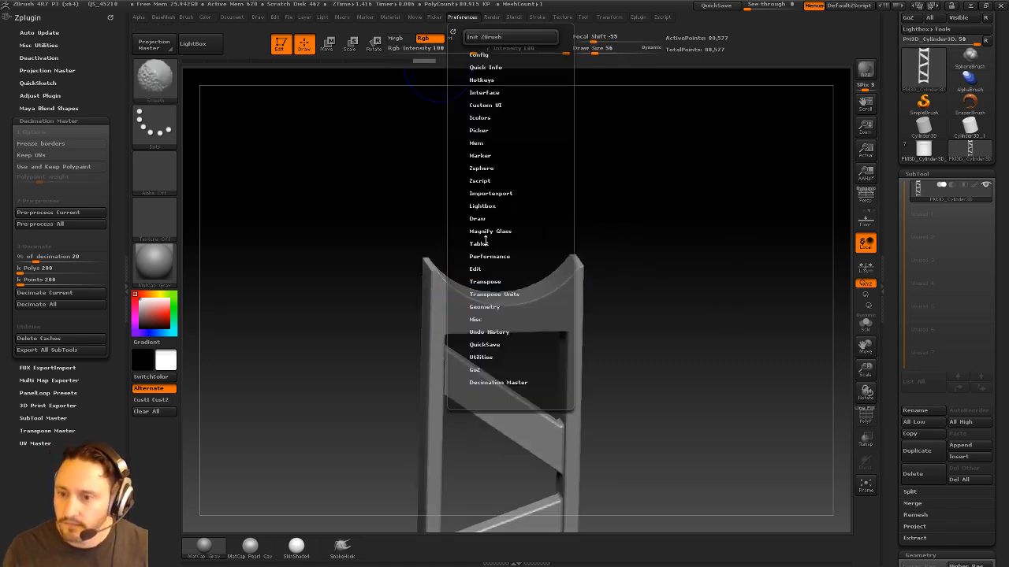
left_click(478, 270)
left_click_drag(600, 172, 448, 227)
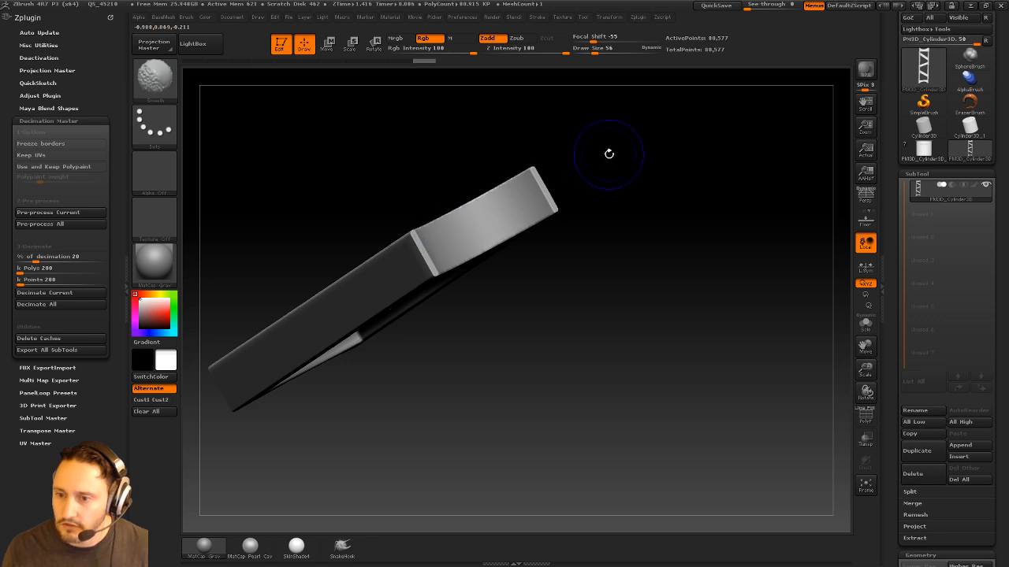
mouse_move(674, 218)
left_mouse_down()
mouse_move(684, 198)
mouse_move(751, 163)
mouse_move(667, 328)
mouse_move(808, 216)
left_mouse_up()
mouse_move(808, 217)
left_mouse_down()
mouse_move(702, 260)
mouse_move(394, 327)
mouse_move(374, 341)
mouse_move(592, 310)
mouse_move(565, 373)
mouse_move(705, 257)
mouse_move(687, 266)
mouse_move(686, 252)
left_mouse_up()
Create an InsertMesh brush from the braced frame and quick-save the project
key("b")
key("z")
key("m")
key("b")
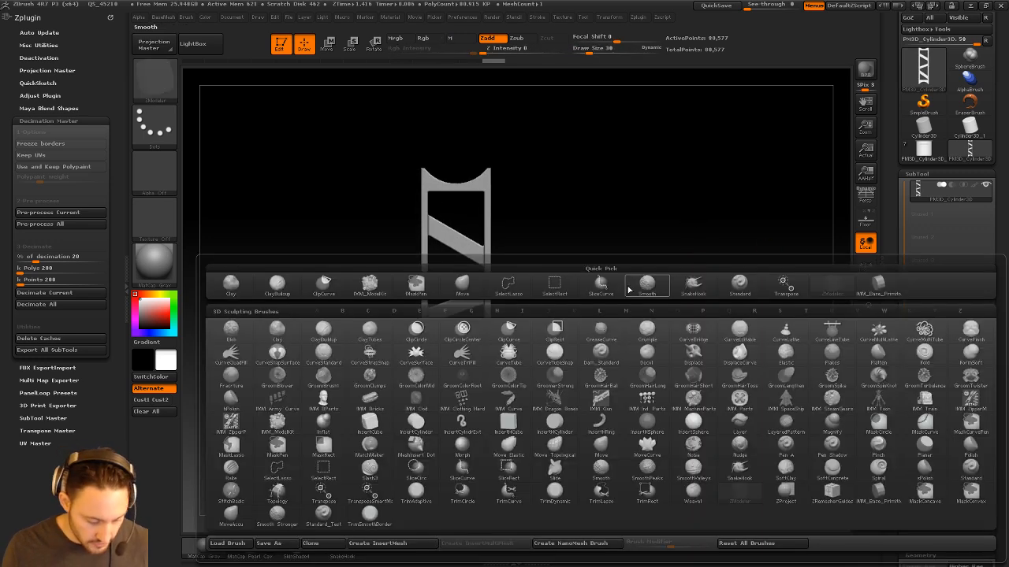
left_click(415, 542)
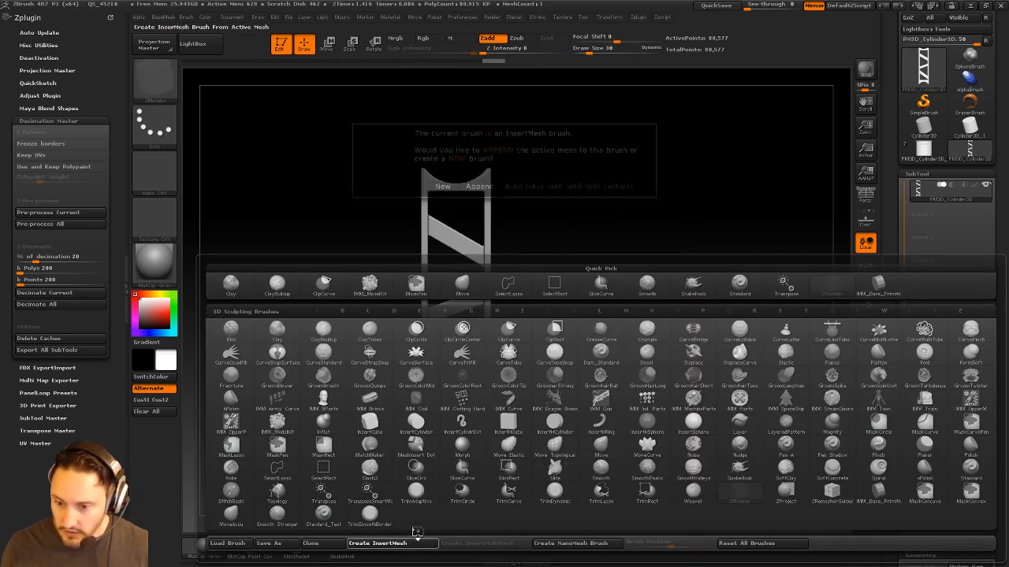
left_click(479, 186)
left_click(723, 9)
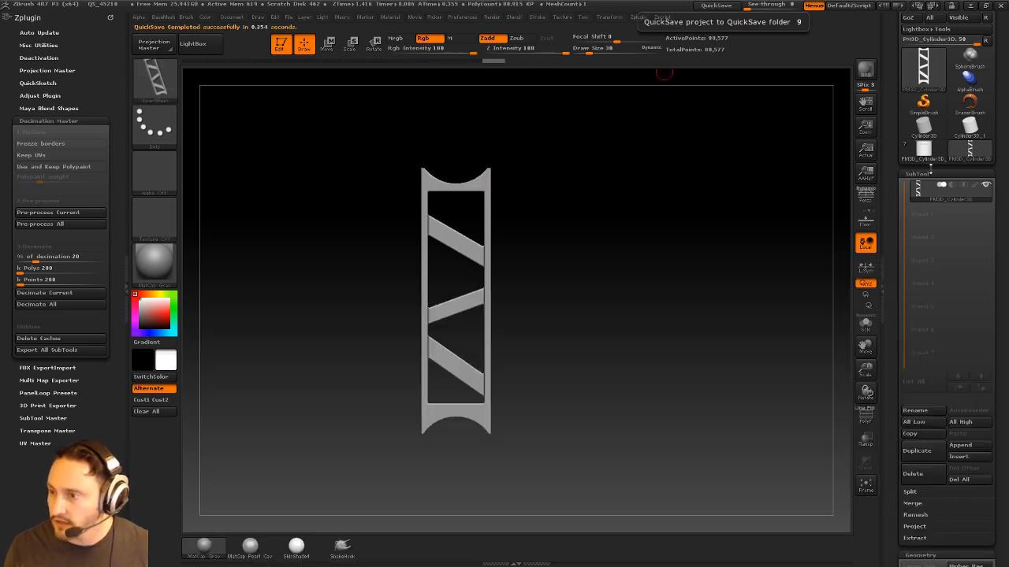
Insert the braced frame symmetrically on the sides of the lidded canister and split the frames into their own subtool
left_click(929, 153)
key("f")
left_click_drag(692, 290, 680, 323, "shift")
left_click_drag(713, 266, 642, 275)
left_click_drag(804, 234, 721, 245, "shift")
left_click_drag(721, 244, 596, 277, "alt")
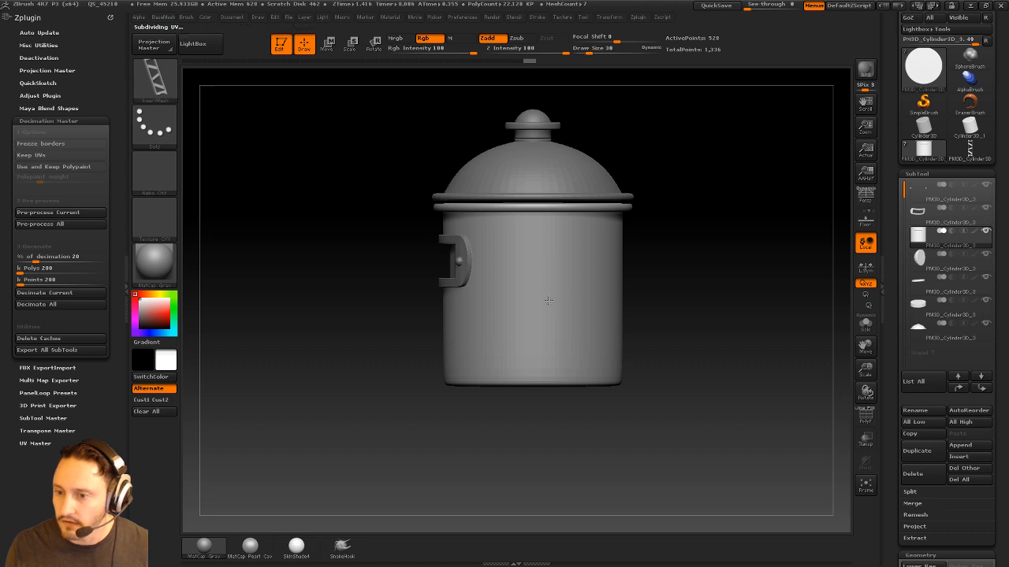
left_click_drag(549, 321, 745, 270)
key("1")
left_click(714, 303)
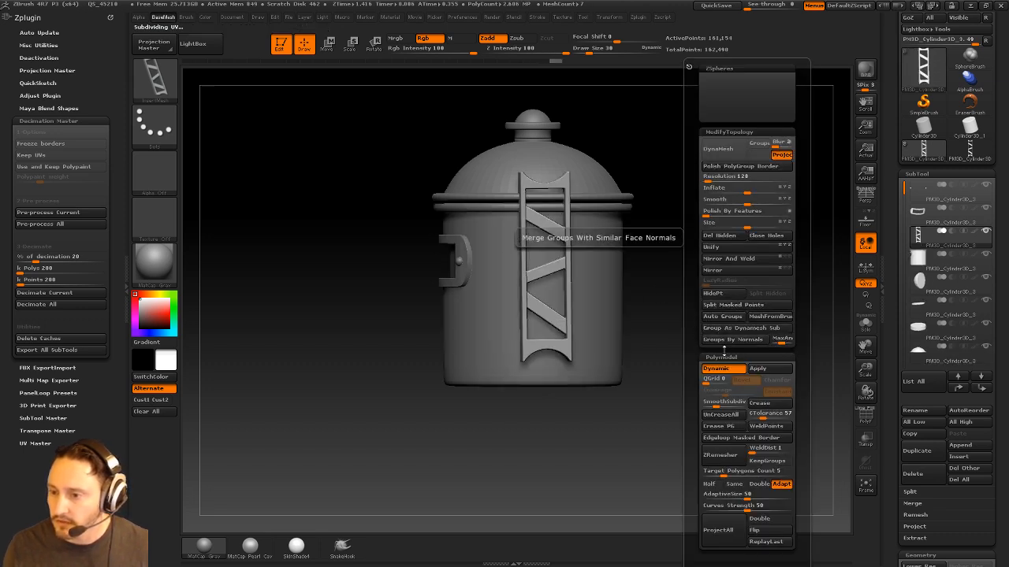
Rotate the two mirrored frames outward from the canister so they slope down like arms
left_click_drag(670, 331, 767, 325, "shift")
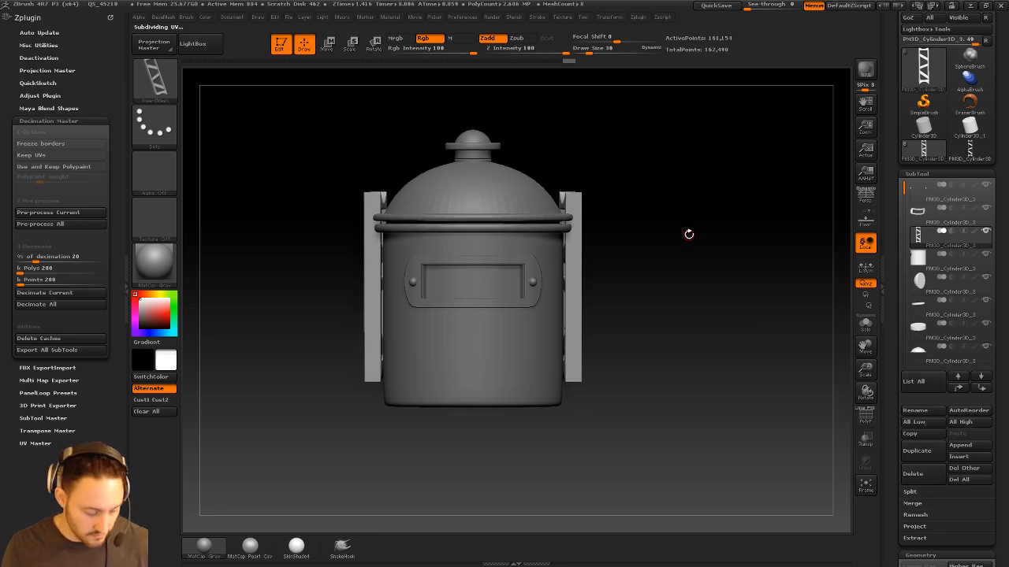
key("r")
mouse_move(576, 248)
left_mouse_down()
mouse_move(716, 234)
mouse_move(689, 121)
mouse_move(609, 90)
left_mouse_up()
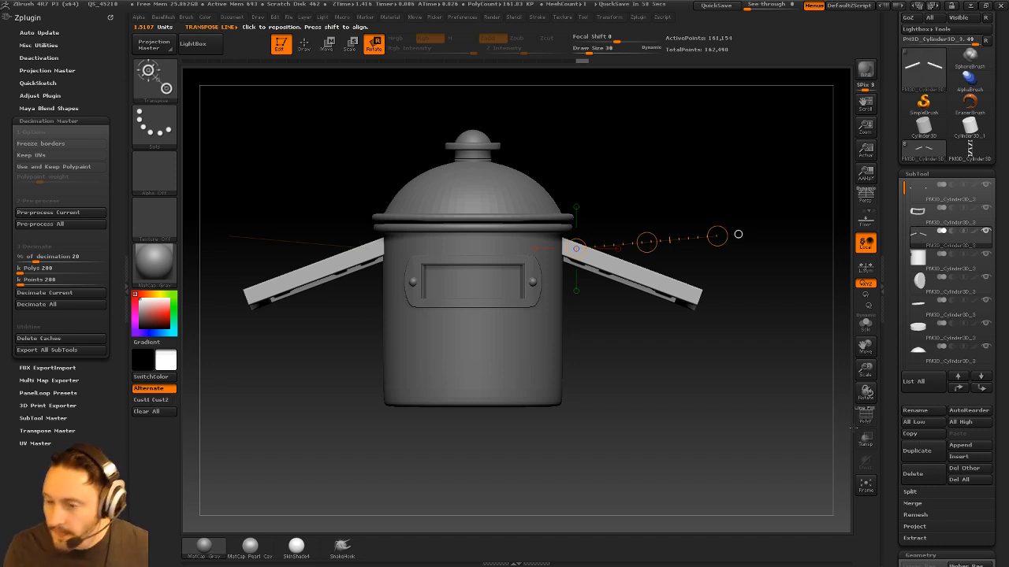
left_click_drag(761, 142, 728, 165, "alt")
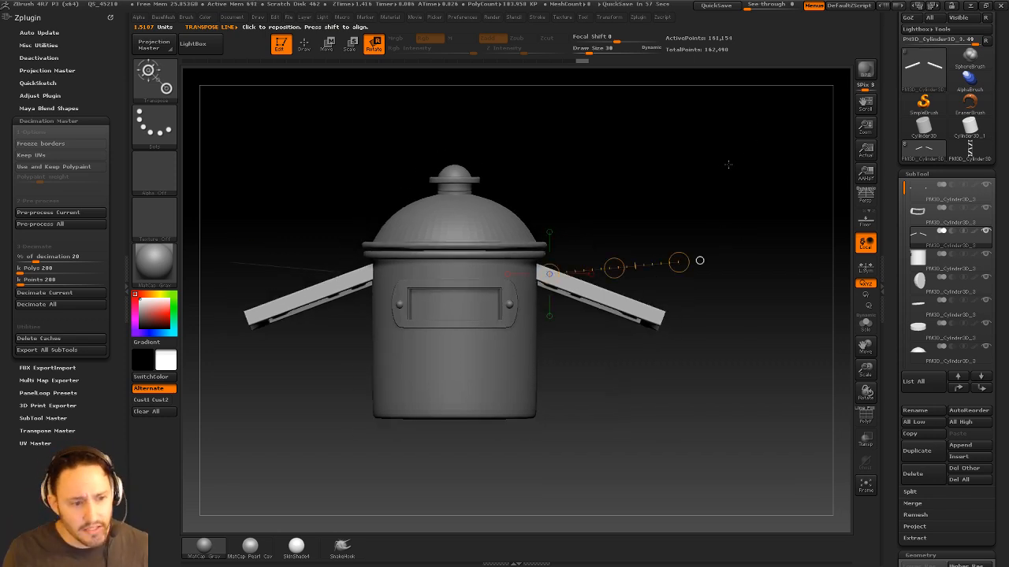
left_click_drag(718, 213, 692, 222)
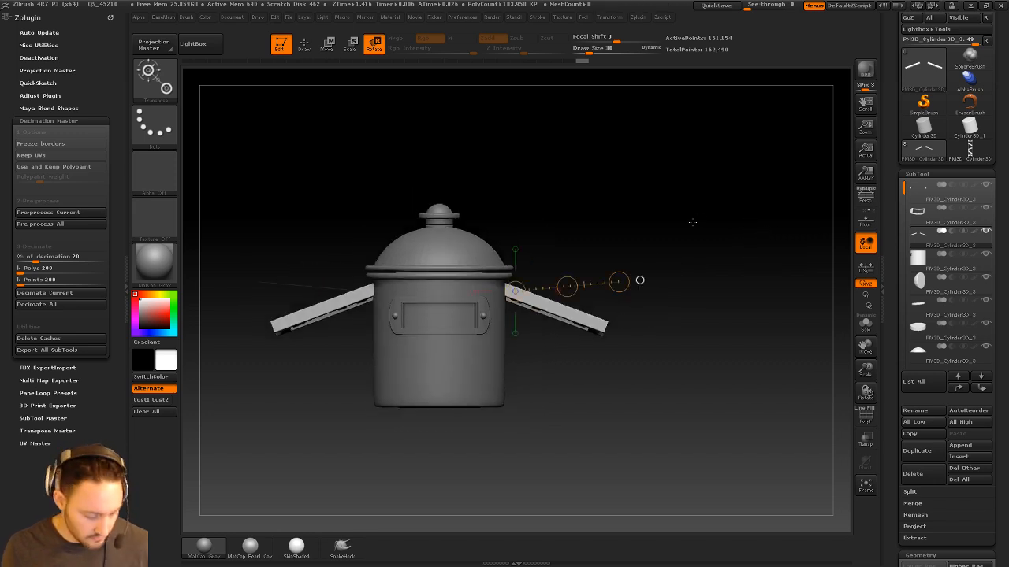
Swing the two frames down around their upper ends beside the canister, undoing the surplus transform
mouse_move(553, 306)
left_mouse_down()
mouse_move(695, 360)
mouse_move(627, 438)
mouse_move(564, 440)
left_mouse_up()
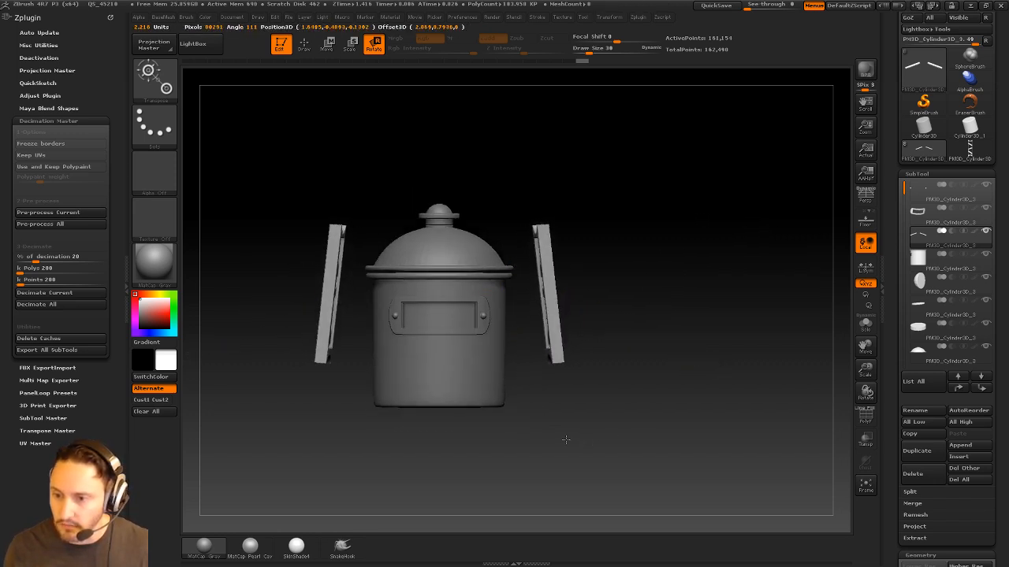
key("e")
left_click_drag(624, 334, 600, 399)
key("ctrl+z")
Tilt the frames around their upper ends as seen from the canister's side
key("w")
left_click_drag(729, 371, 642, 355)
left_click_drag(724, 303, 707, 306, "alt")
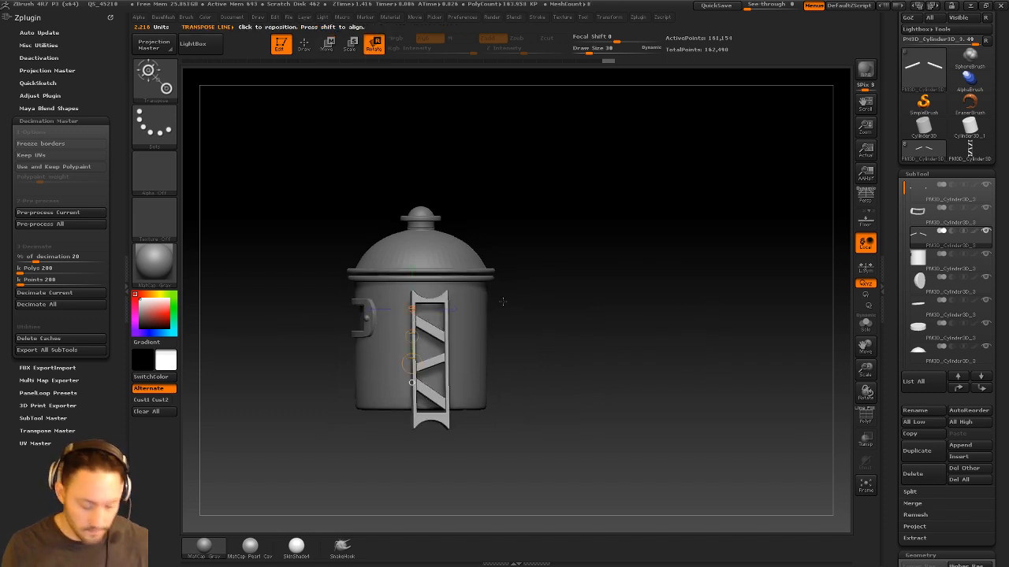
mouse_move(434, 297)
left_mouse_down()
mouse_move(588, 294)
mouse_move(563, 337)
left_mouse_up()
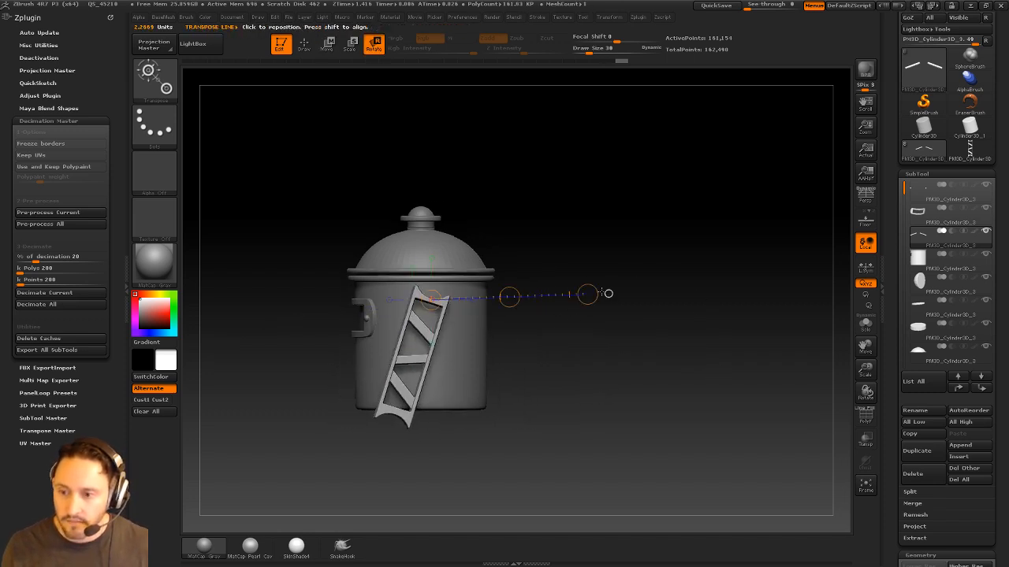
mouse_move(588, 294)
left_mouse_down()
mouse_move(570, 243)
mouse_move(553, 230)
mouse_move(655, 220)
left_mouse_up()
Rotate the frames outward to a diagonal slope and position their upper ends just beside the canister body
left_click_drag(458, 305, 603, 313)
left_click_drag(603, 314, 554, 222)
key("w")
left_click_drag(533, 309, 549, 321)
key("q")
key("w")
mouse_move(682, 247)
left_mouse_down("alt")
mouse_move(686, 259)
mouse_move(673, 263)
mouse_move(696, 259)
left_mouse_up("alt")
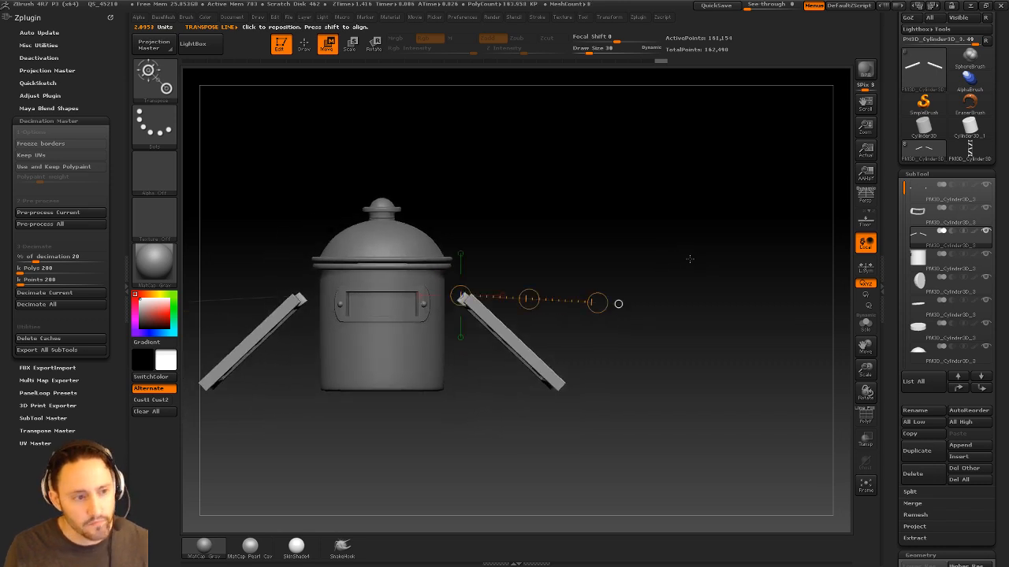
Insert a mirrored Sphere16 primitive at the upper end of each frame as a shoulder joint
key("q")
mouse_move(624, 266)
left_mouse_down()
mouse_move(615, 259)
mouse_move(736, 286)
mouse_move(704, 224)
left_mouse_up()
key("m")
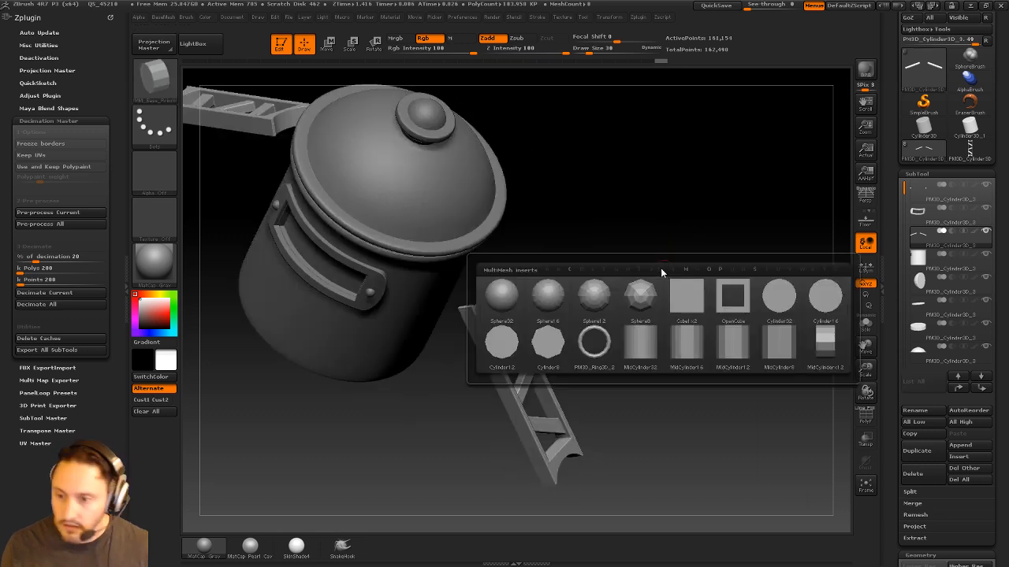
left_click(578, 286)
key("m")
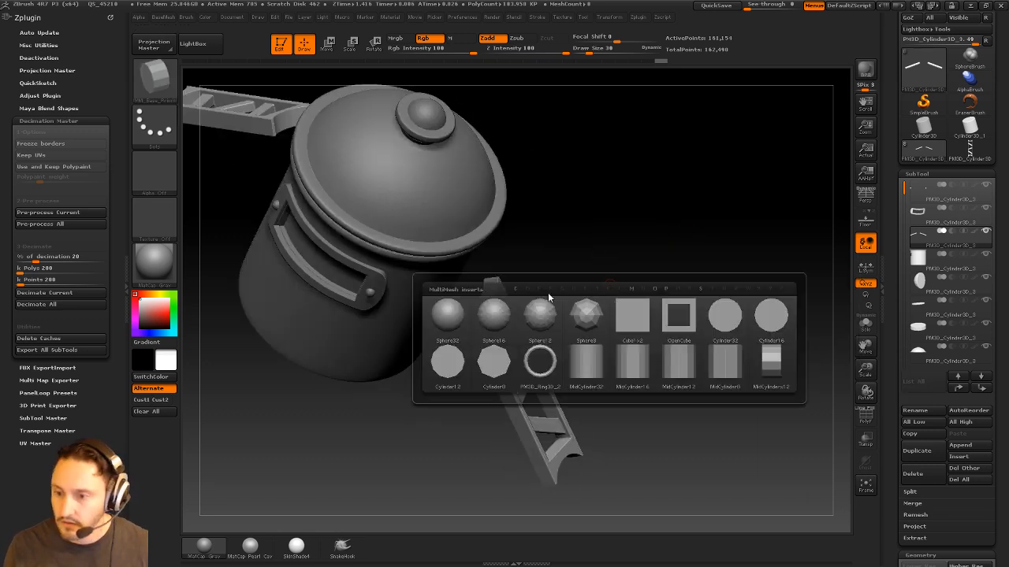
left_click(512, 305)
left_click_drag(498, 302, 511, 314)
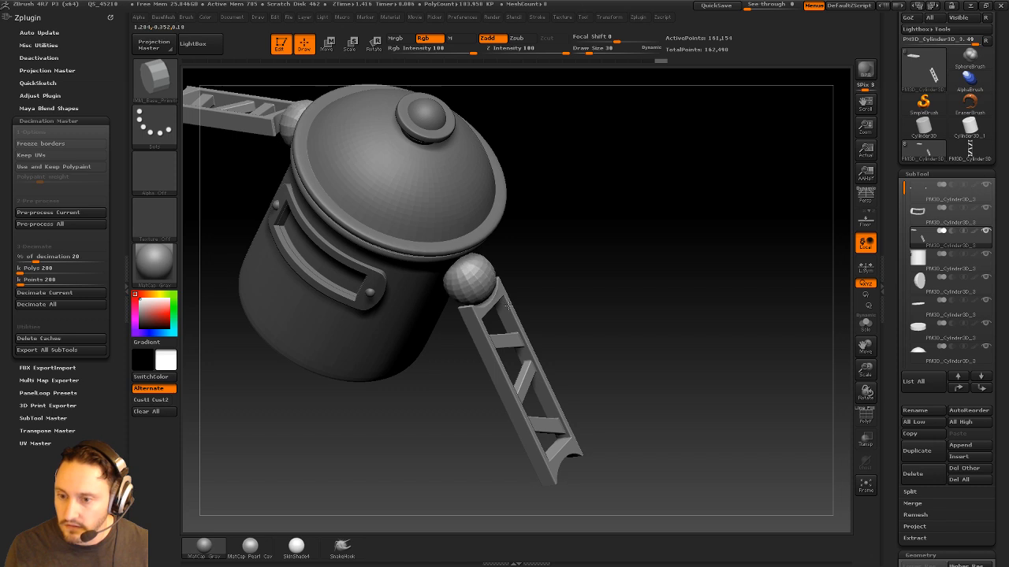
Split the two shoulder spheres into their own subtool and activate Dynamic Subdiv on them
left_click_drag(605, 275, 738, 232)
key("b")
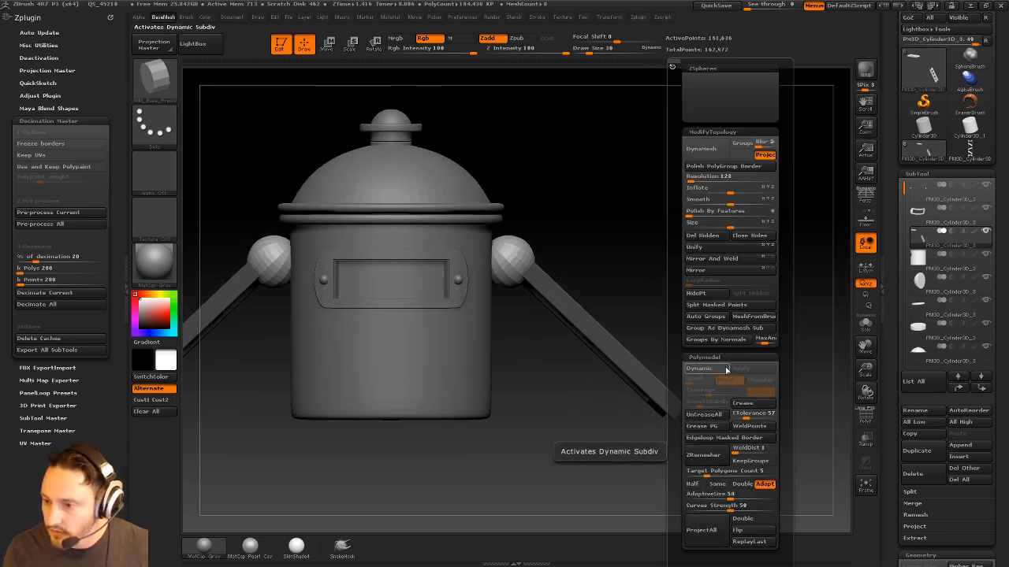
left_click(720, 307)
mouse_move(562, 378)
left_mouse_down("alt")
mouse_move(710, 275)
mouse_move(689, 303)
left_mouse_up("alt")
Choose the Standard brush and make the two braced frames the active subtool
key("b")
key("s")
key("t")
left_click(566, 345, "alt")
Slightly rescale the two braced frames and nudge them in front and side view so their upper ends seat against the shoulder spheres
key("e")
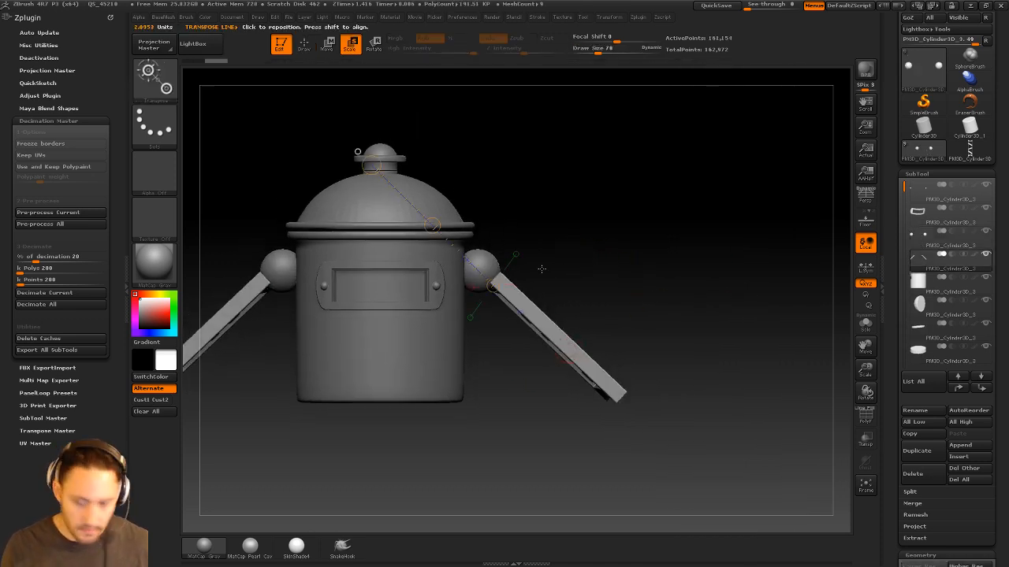
left_click_drag(506, 282, 553, 239)
key("ctrl+z")
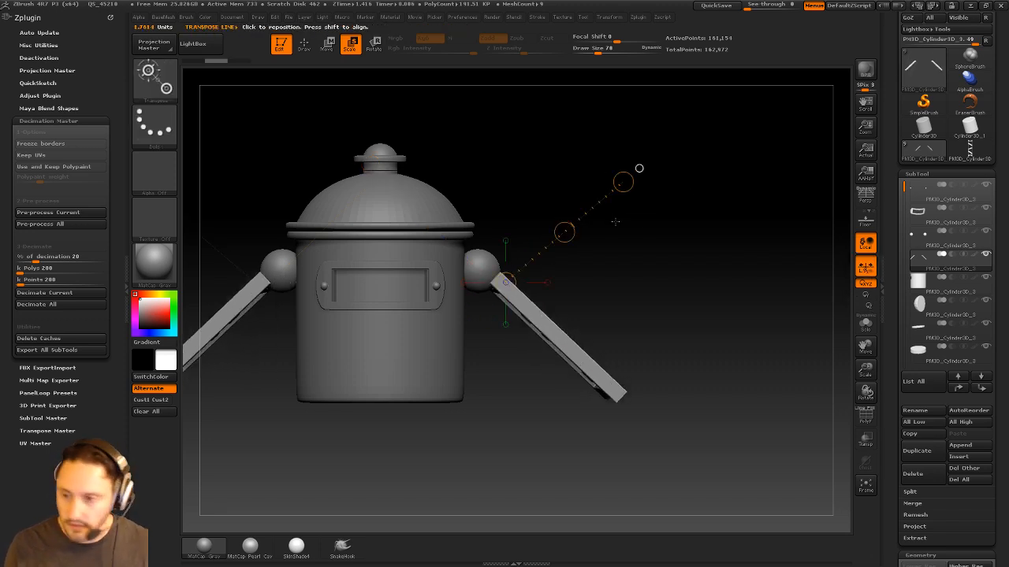
left_click_drag(624, 182, 600, 201)
key("w")
left_click_drag(564, 231, 561, 232)
left_click_drag(658, 256, 612, 307)
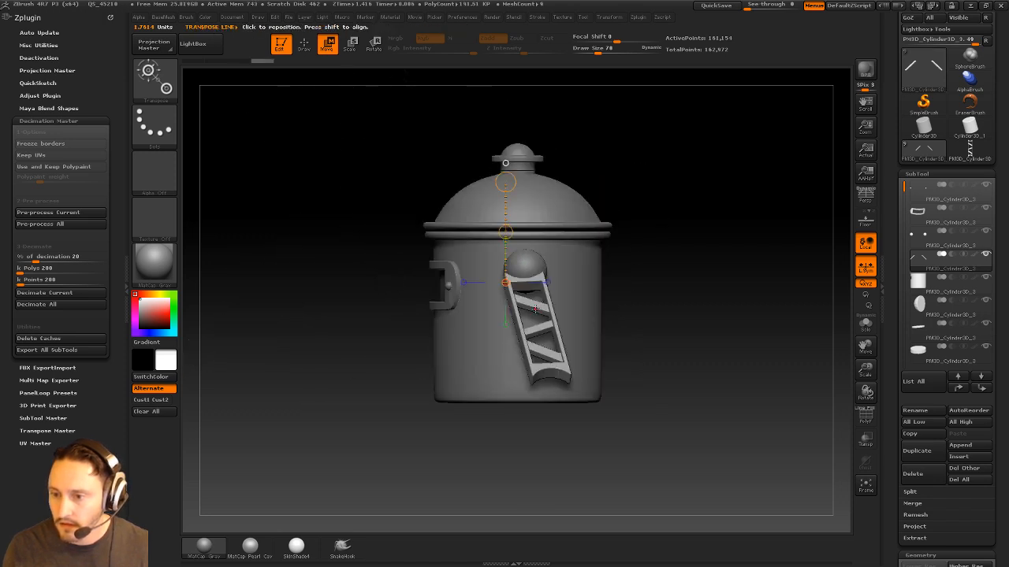
left_click_drag(535, 309, 671, 307, "shift")
left_click_drag(604, 307, 611, 309)
key("q")
Choose the IMM ModelKit insert brush and pick its round fastener with a raised dome
mouse_move(654, 277)
left_mouse_down()
mouse_move(713, 252)
mouse_move(715, 289)
mouse_move(627, 280)
mouse_move(649, 268)
mouse_move(603, 293)
mouse_move(641, 292)
mouse_move(645, 315)
left_mouse_up()
key("s")
mouse_move(645, 315)
left_mouse_down("alt")
mouse_move(647, 334)
mouse_move(635, 321)
left_mouse_up("alt")
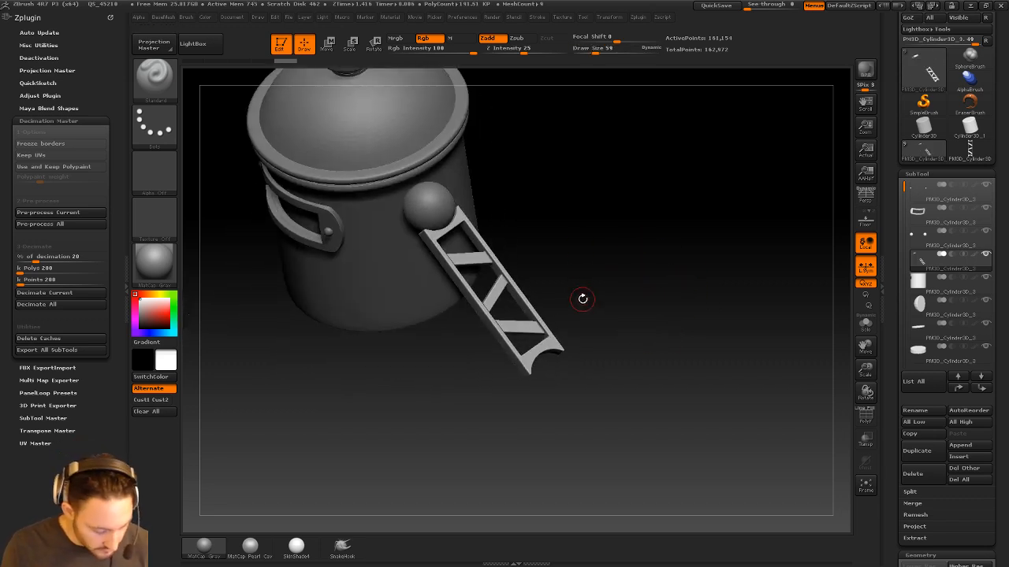
key("b")
key("i")
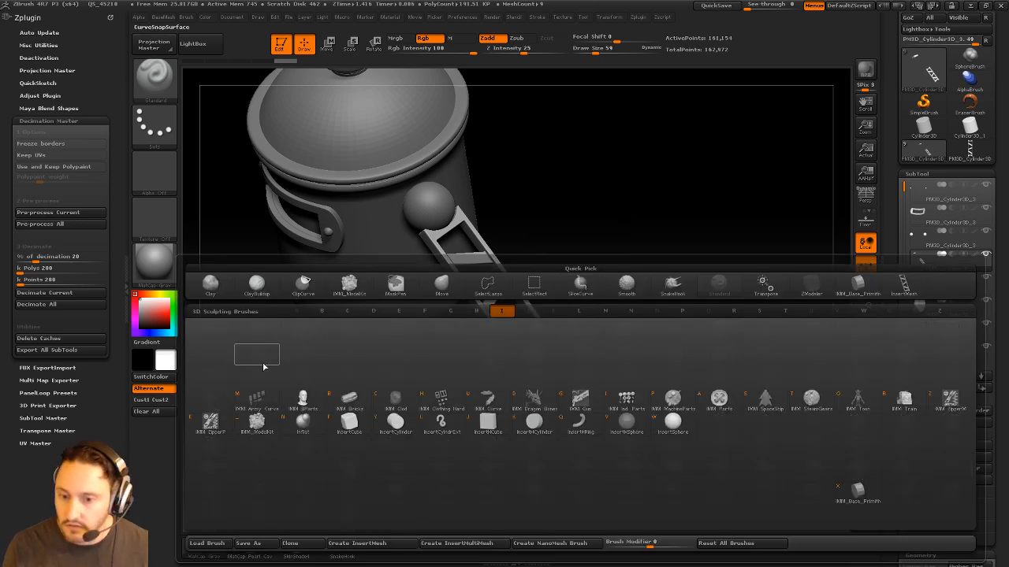
left_click(255, 403)
key("b")
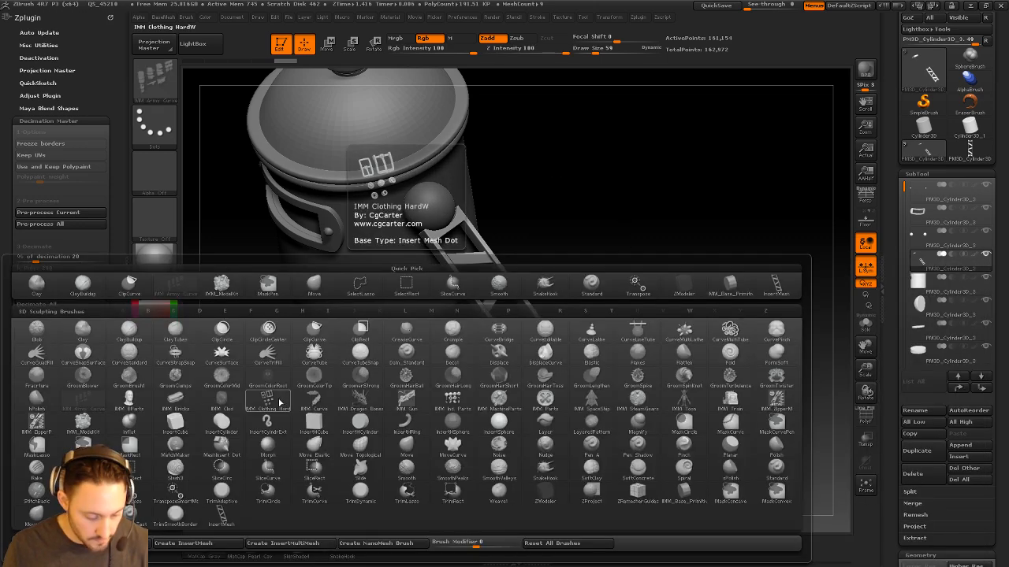
key("i")
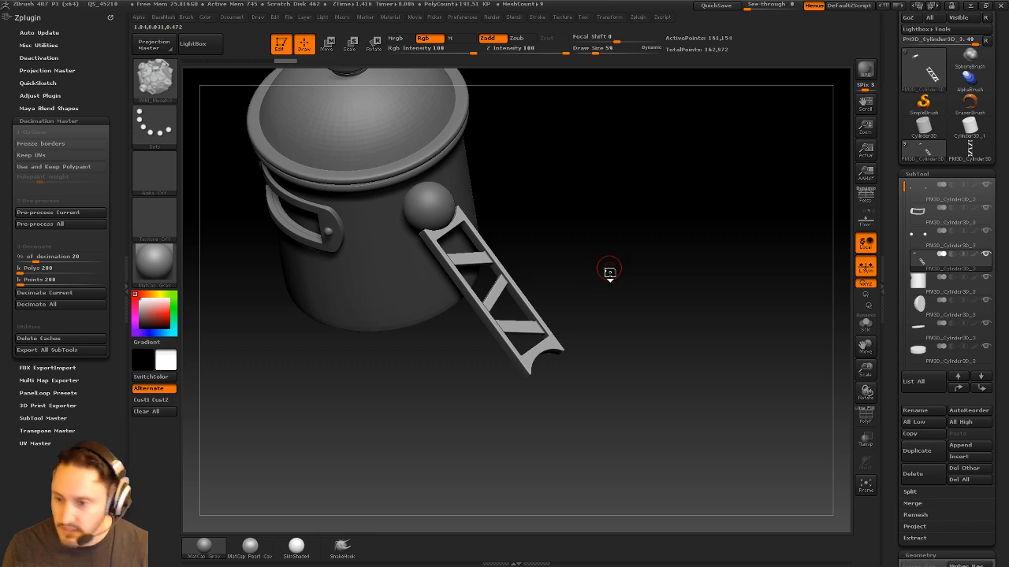
key("m")
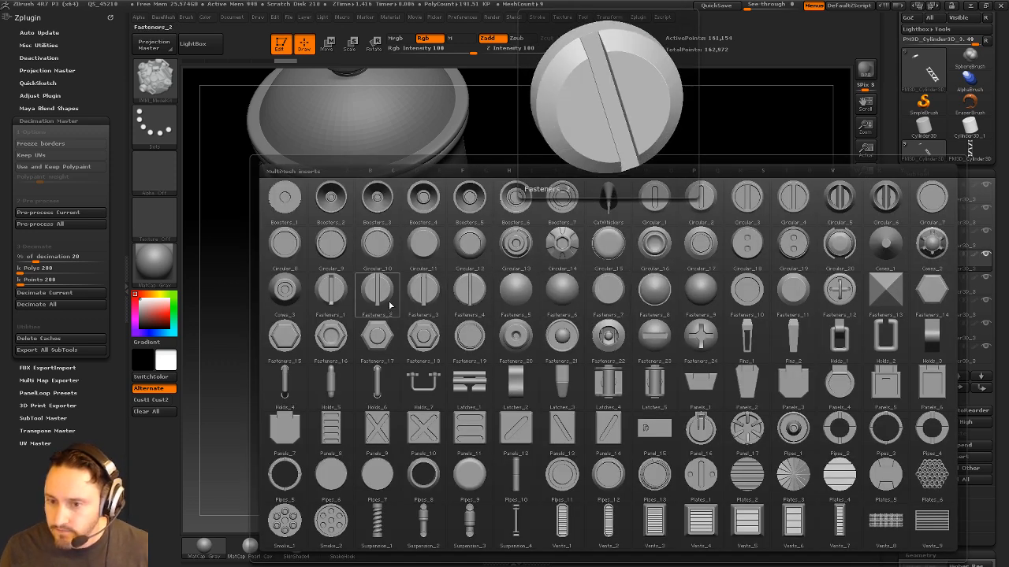
left_click(571, 340)
Insert the fastener with symmetry at the lower end of each braced frame and move it outward along the arm, just past the end
left_click_drag(662, 229, 520, 339)
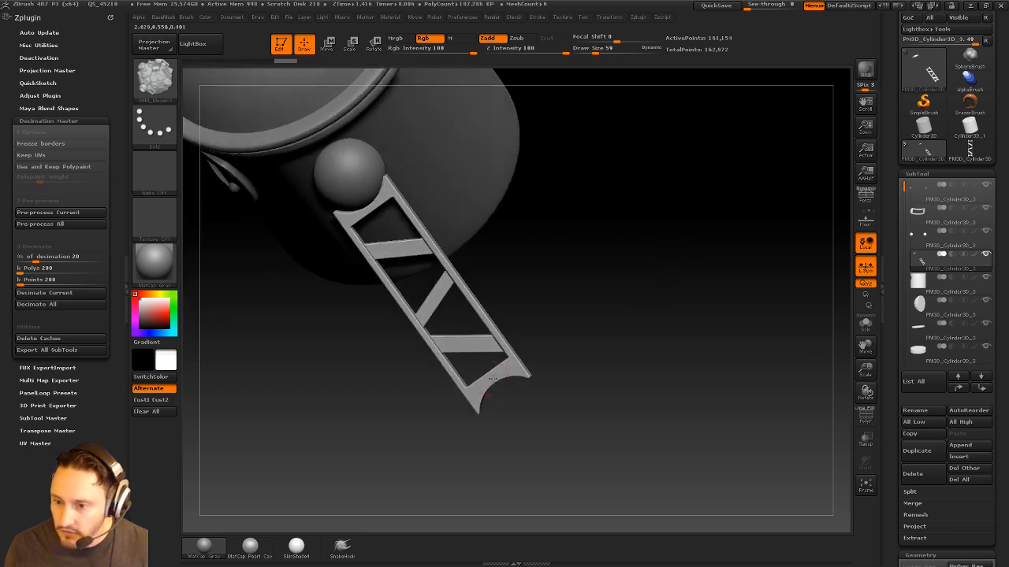
left_click_drag(492, 379, 500, 389)
left_click_drag(568, 386, 654, 343)
key("w")
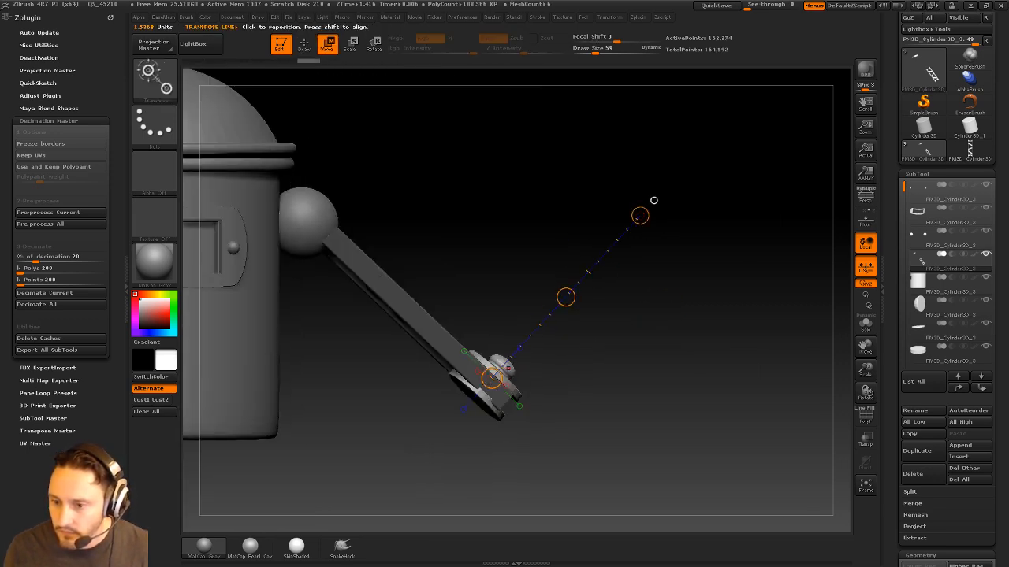
left_click_drag(640, 216, 638, 522)
left_click_drag(561, 448, 582, 467)
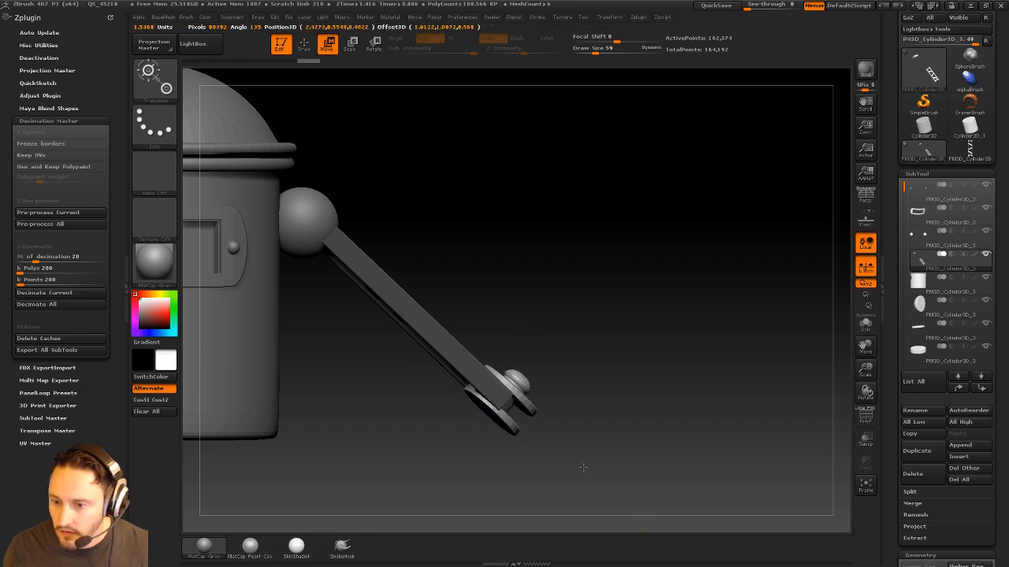
key("q")
Split the inserted fasteners into their own subtool and make the braced frames active again
mouse_move(649, 383)
left_mouse_down()
mouse_move(664, 288)
mouse_move(626, 317)
left_mouse_up()
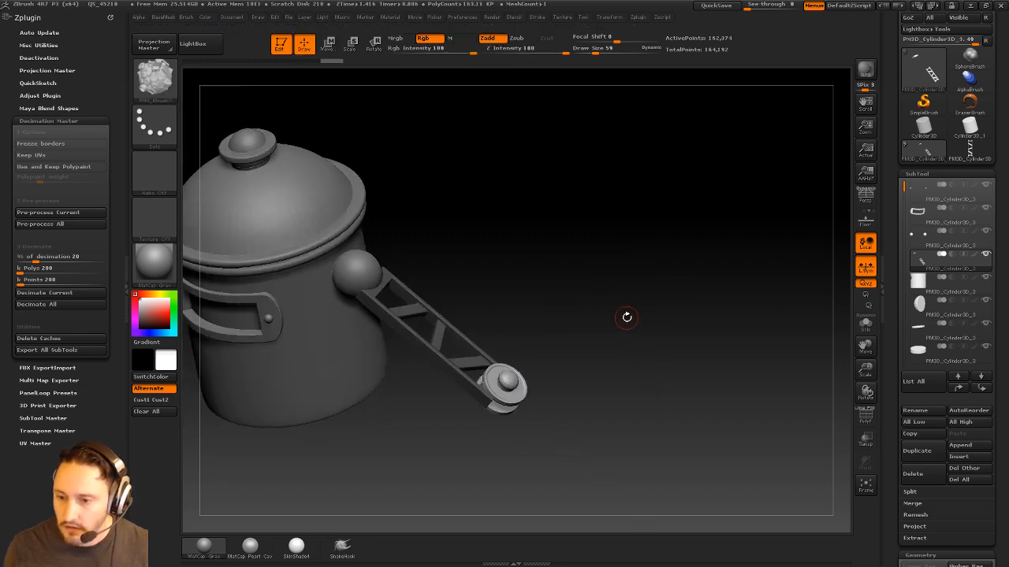
key("space")
left_click(639, 305)
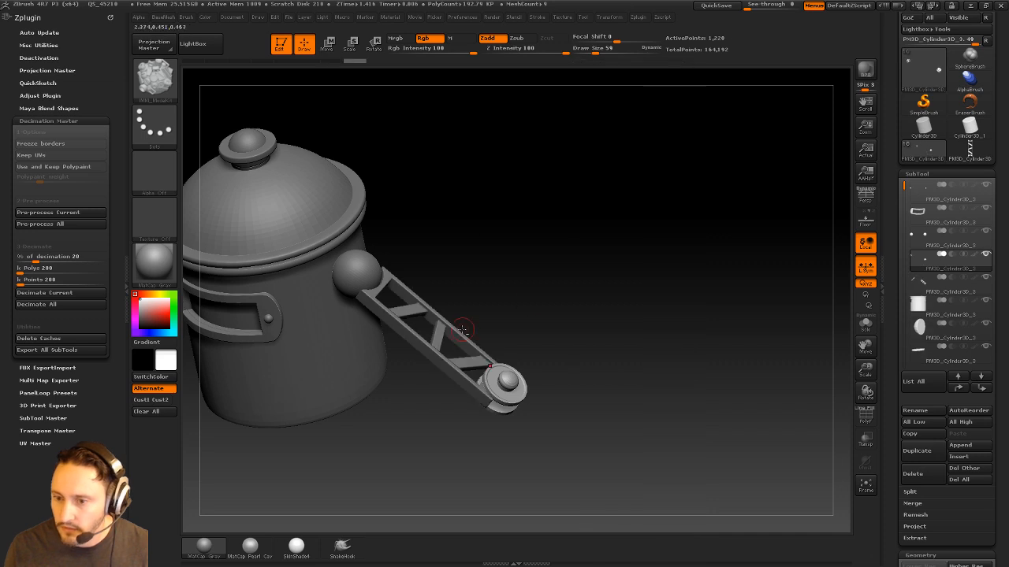
left_click(463, 329, "alt")
Leave Edit mode on the canister model and clear the canvas
mouse_move(478, 315)
left_mouse_down()
mouse_move(567, 282)
mouse_move(693, 316)
mouse_move(659, 290)
mouse_move(702, 301)
left_mouse_up()
key("s")
left_click(703, 303)
mouse_move(726, 337)
left_mouse_down("alt")
mouse_move(723, 310)
mouse_move(732, 316)
left_mouse_up("alt")
left_click(280, 45)
key("ctrl+n")
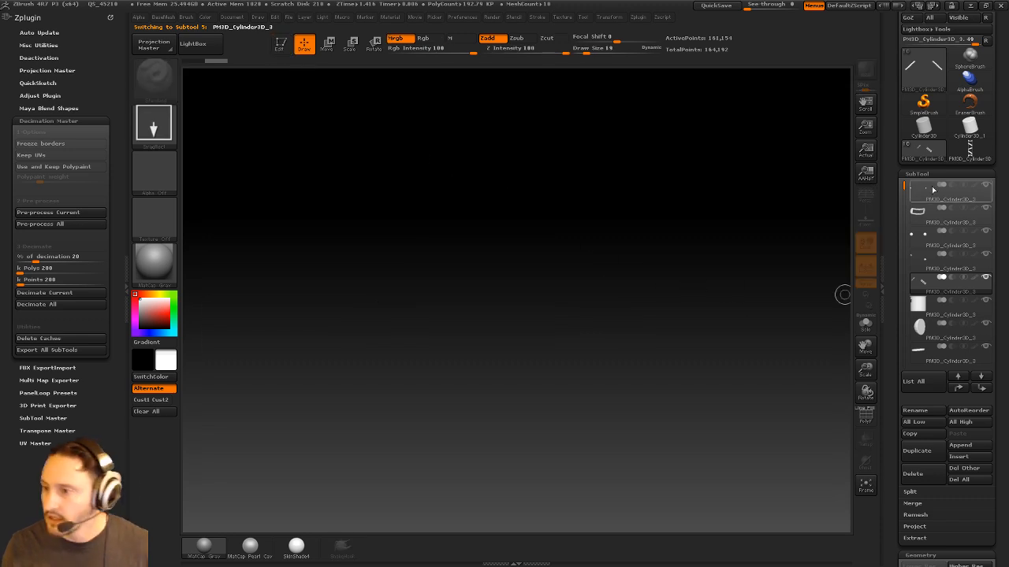
Draw a Plane3D primitive on the canvas, make it editable facing front and convert it to a PolyMesh3D
left_click(925, 111)
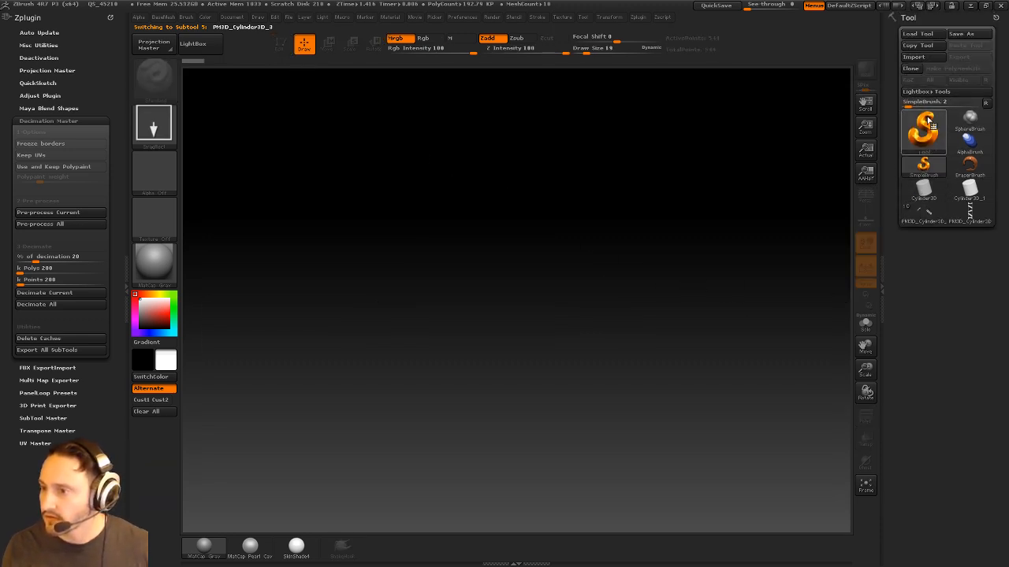
left_click(924, 130)
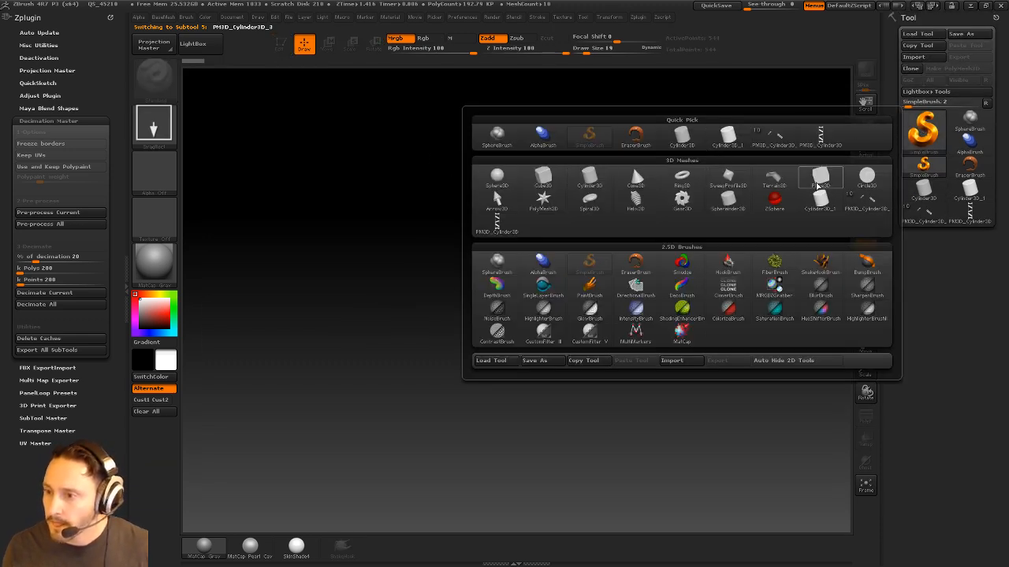
left_click(820, 178)
left_click_drag(489, 307, 286, 133)
key("t")
left_click_drag(666, 177, 687, 239, "shift")
left_click(945, 69)
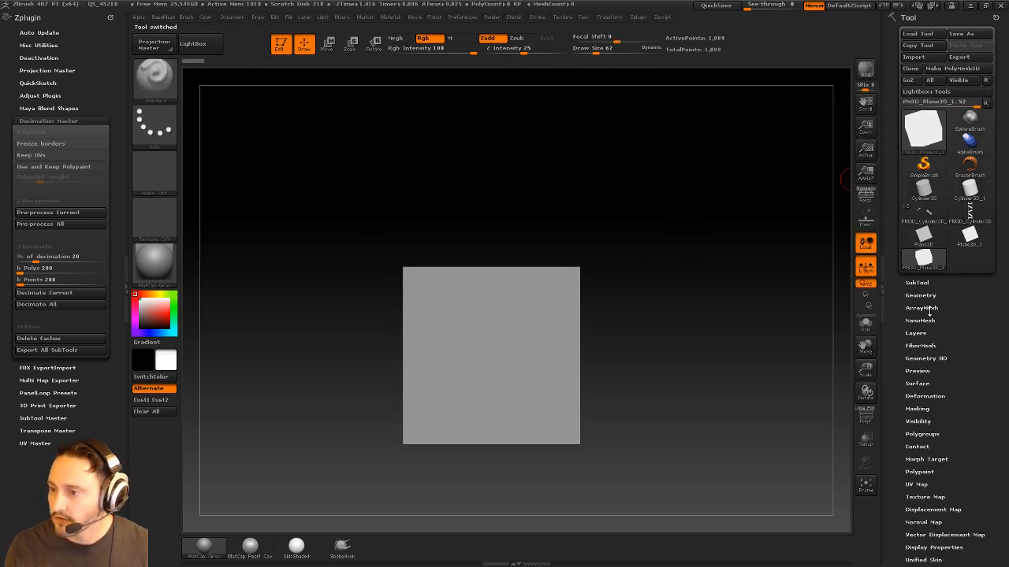
Subdivide the plane up to subdivision level 6 with Smt smoothing turned off
left_click(920, 296)
left_click_drag(948, 430, 959, 260)
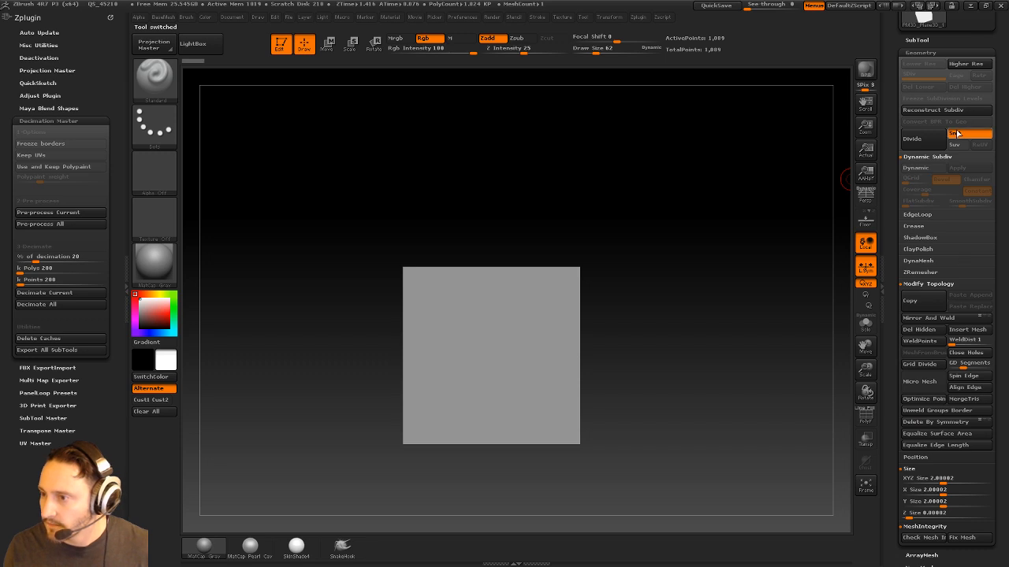
left_click(958, 132)
left_click(925, 146)
left_click(925, 145)
left_click(929, 146)
left_click(932, 146)
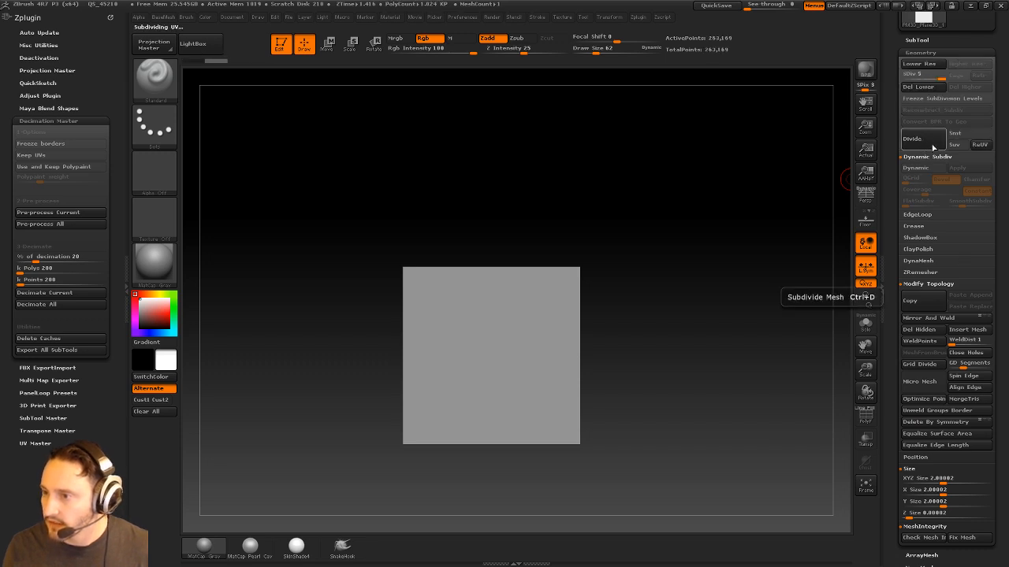
left_click(932, 147)
Return to the canister model and append the subdivided plane PM3D_Plane3D_1 to it as a subtool
scroll(929, 181, "up", 5)
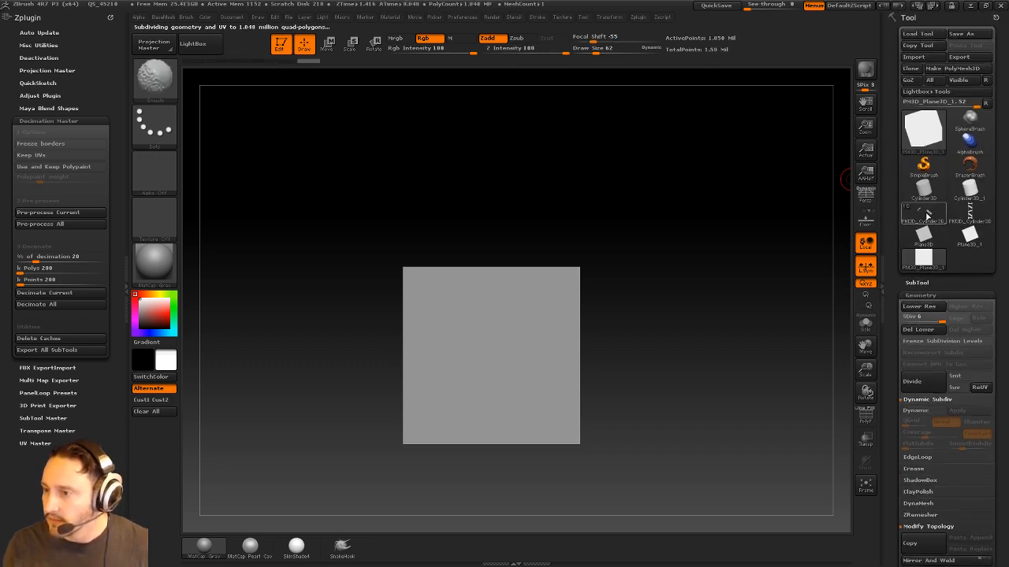
left_click(928, 215)
scroll(958, 354, "down", 4)
left_click(916, 175)
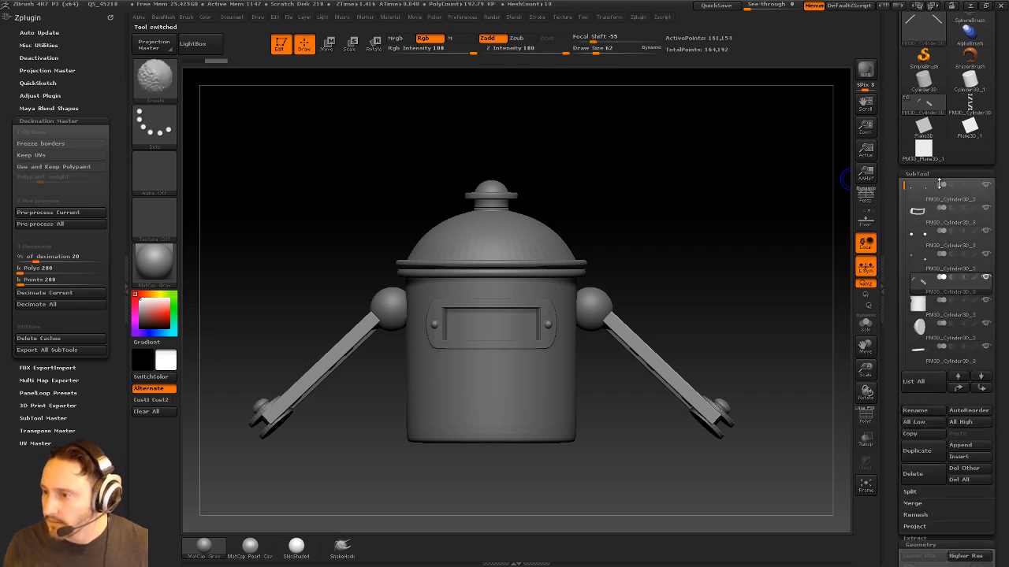
left_click(952, 446)
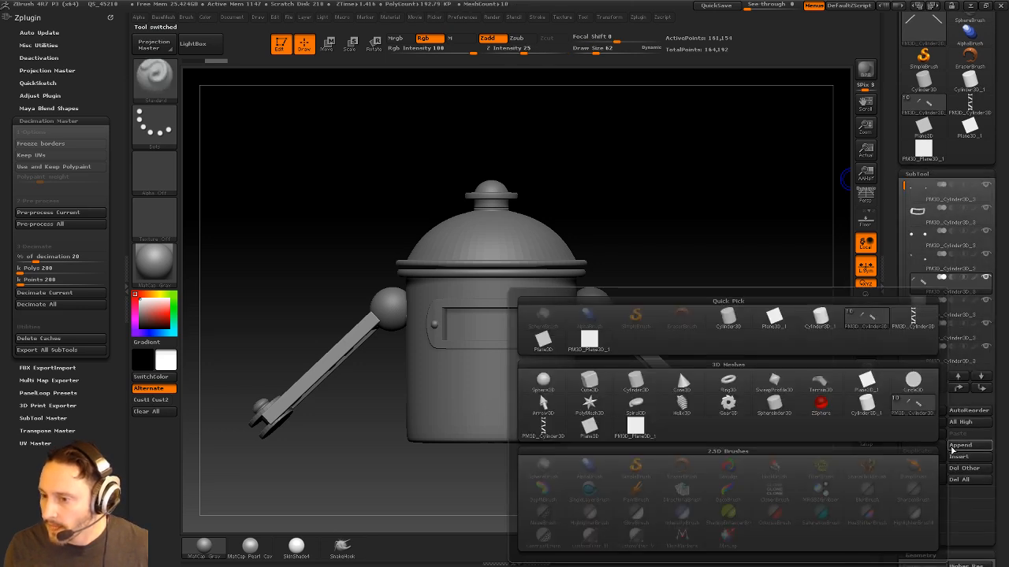
left_click(636, 430)
left_click_drag(776, 252, 756, 228, "alt")
left_click_drag(762, 321, 625, 307, "alt")
key("space")
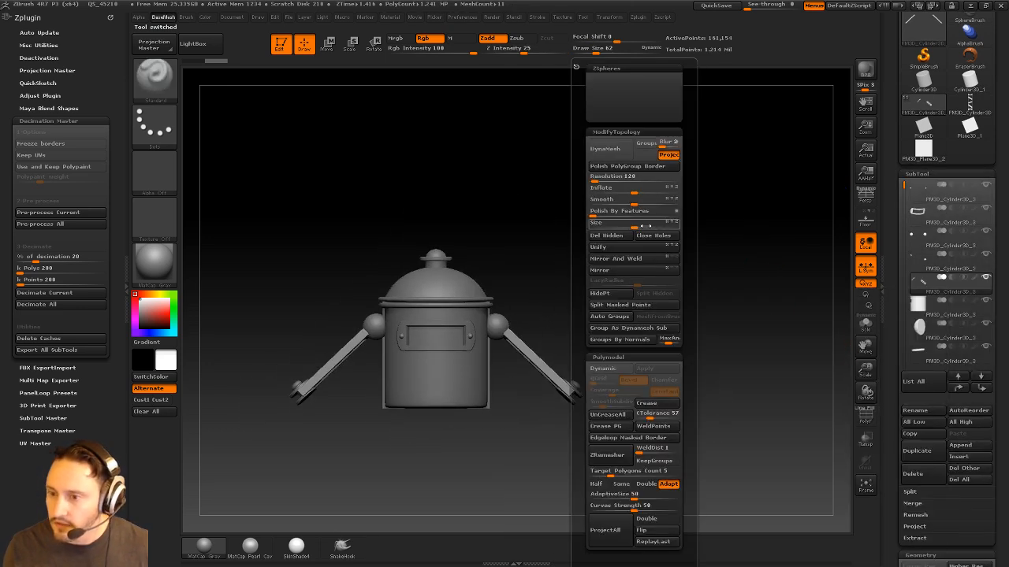
left_click_drag(638, 228, 682, 228)
key("ctrl+z")
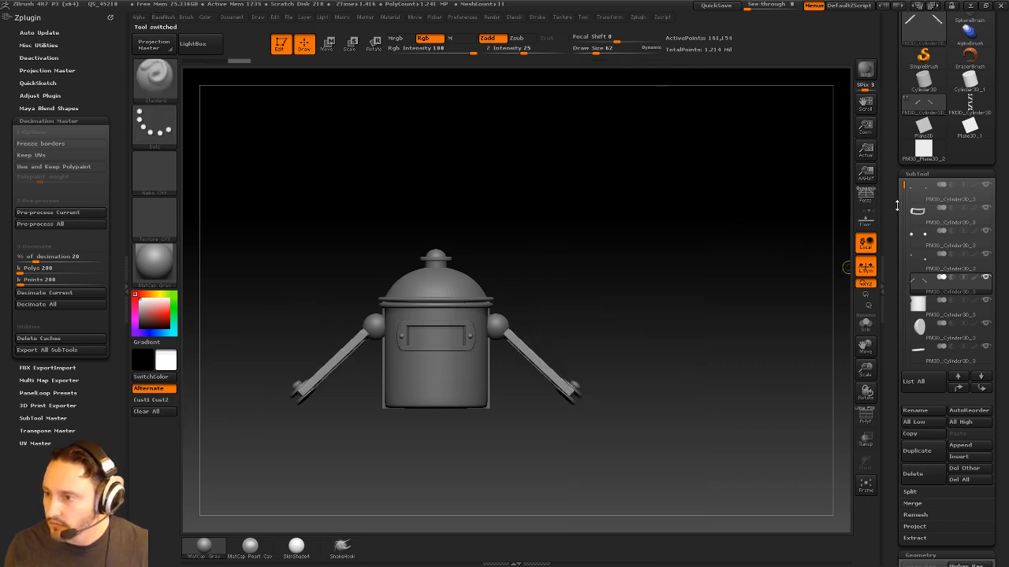
Make the plane the active subtool and enlarge it with the Size deformation until it extends well above and below the canister
left_click_drag(904, 189, 906, 279)
left_click(922, 259)
key("space")
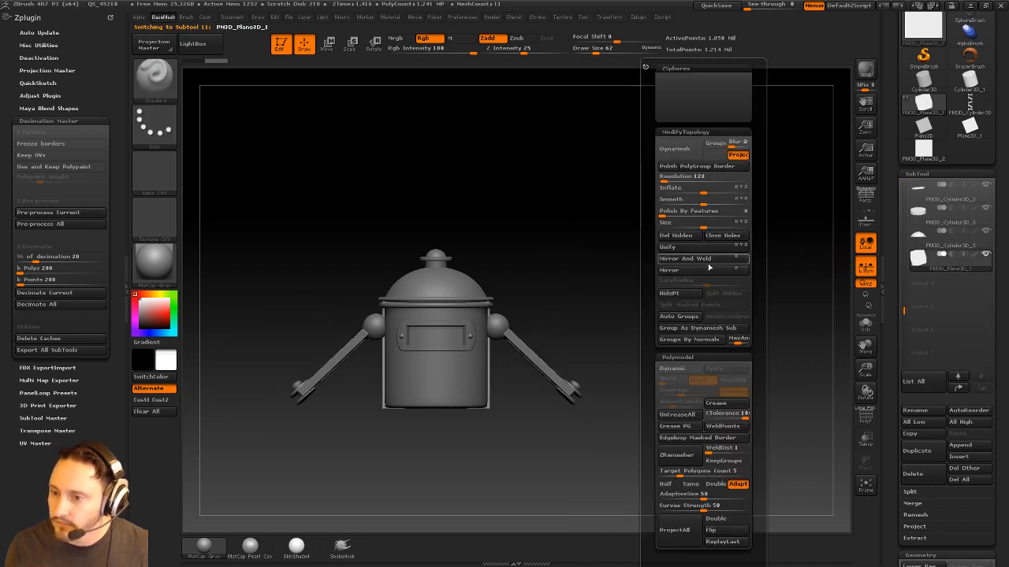
left_click_drag(698, 230, 762, 231)
key("ctrl+z")
key("space")
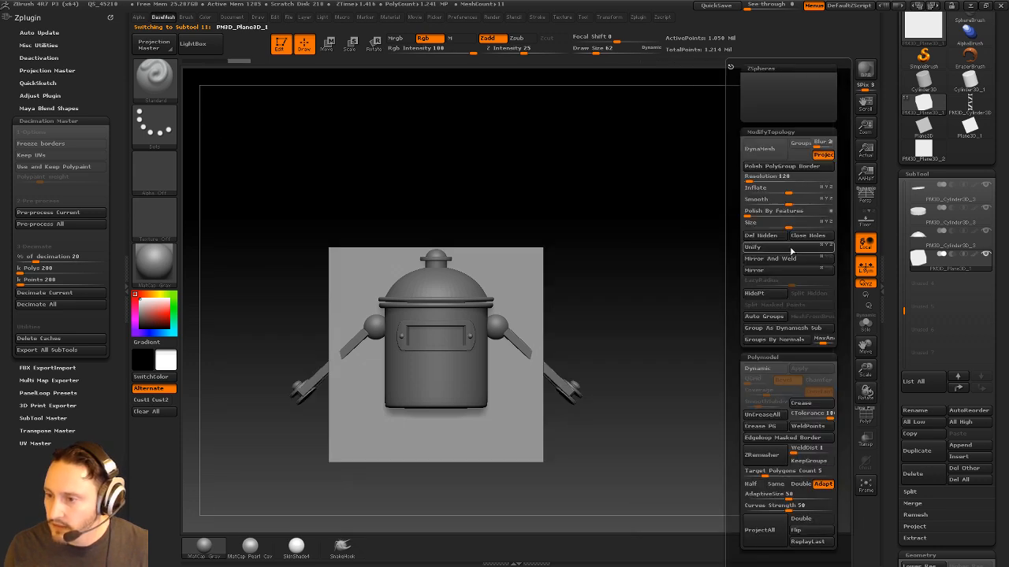
left_click_drag(788, 226, 842, 228)
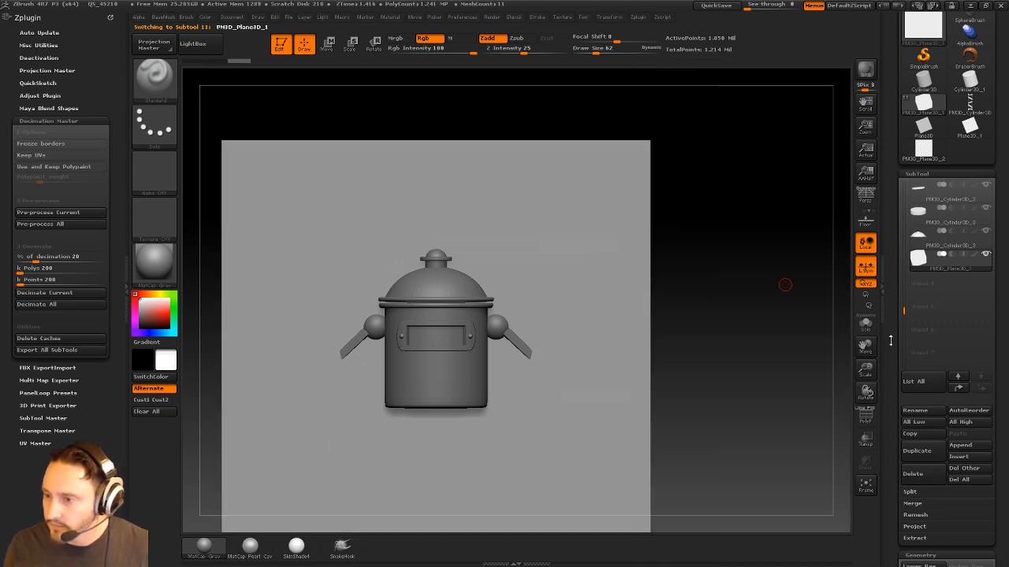
Turn on transparency for the subtools and shift the plane along its depth axis, away from the canister's centre
left_click(865, 323)
key("f")
key("w")
left_click_drag(729, 253, 714, 291)
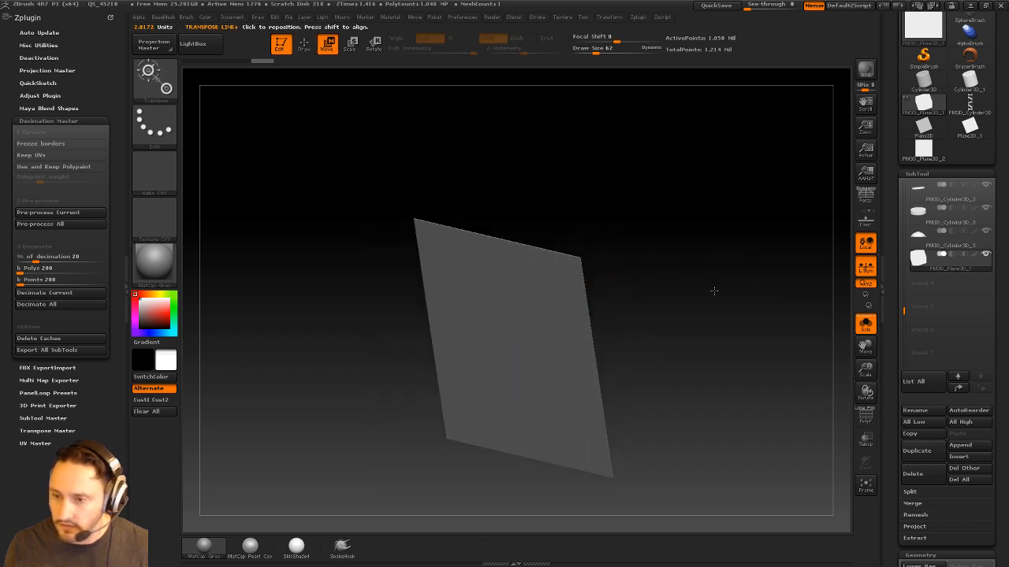
left_click(865, 323)
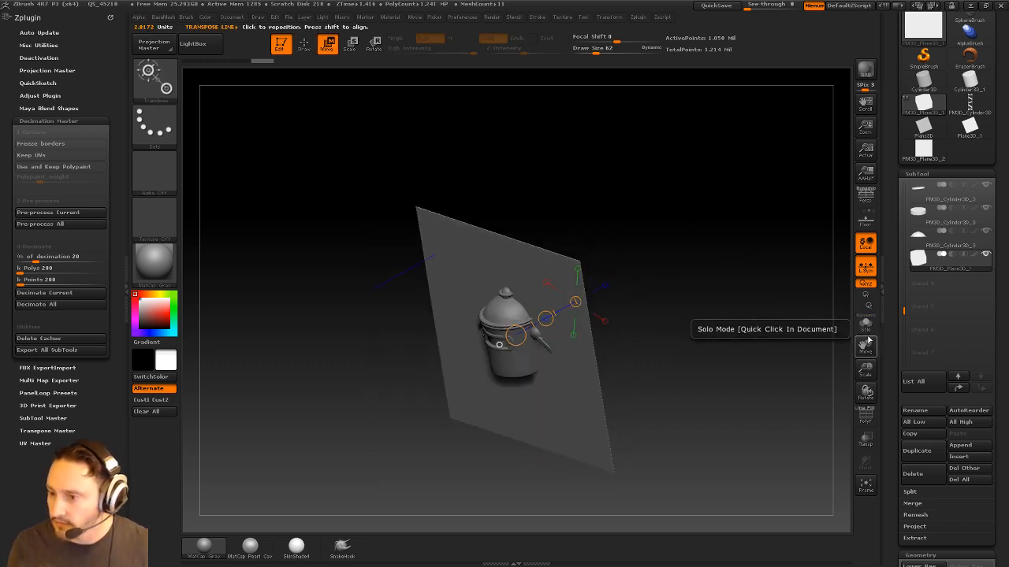
left_click(865, 438)
left_click_drag(531, 329, 506, 343)
key("q")
Move the plane straight down in front view so the canister sits in its upper half with free space below
mouse_move(715, 310)
left_mouse_down("shift")
mouse_move(749, 313)
mouse_move(759, 281)
left_mouse_up("shift")
key("w")
left_click_drag(625, 311, 625, 143, "shift")
mouse_move(628, 224)
left_mouse_down()
mouse_move(629, 267)
mouse_move(631, 254)
left_mouse_up()
key("q")
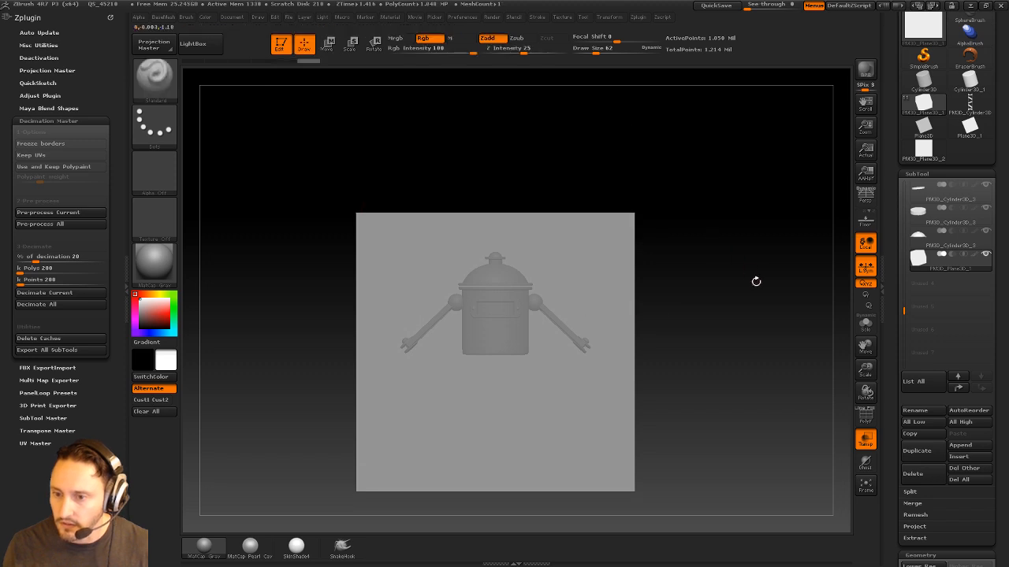
Prepare the Standard brush for painting on the plane with Draw Size 126, Zadd turned off and Alpha 28
mouse_move(757, 282)
left_mouse_down("alt")
mouse_move(761, 266)
mouse_move(774, 298)
mouse_move(799, 247)
left_mouse_up("alt")
key("s")
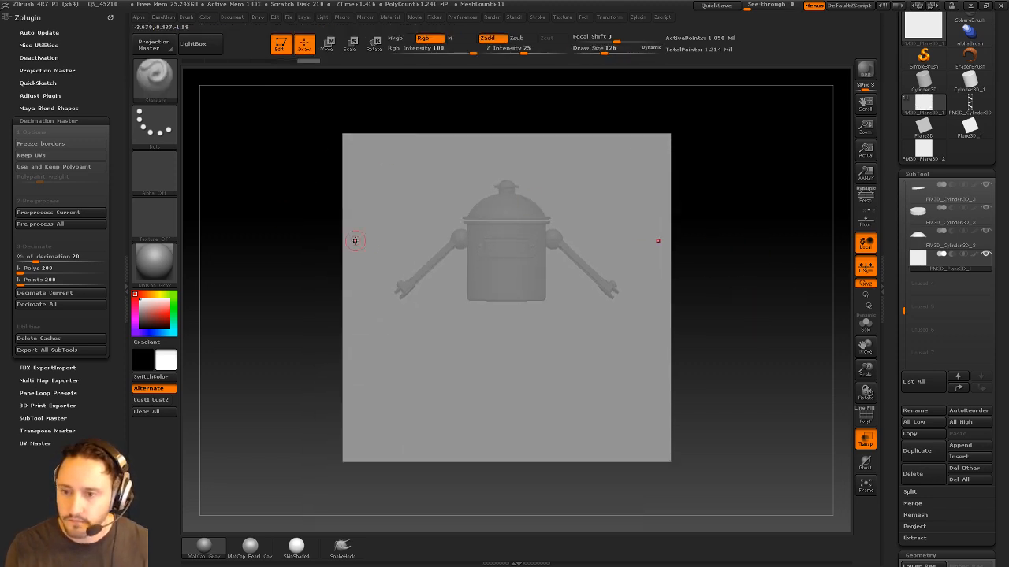
left_click_drag(739, 223, 713, 253, "alt")
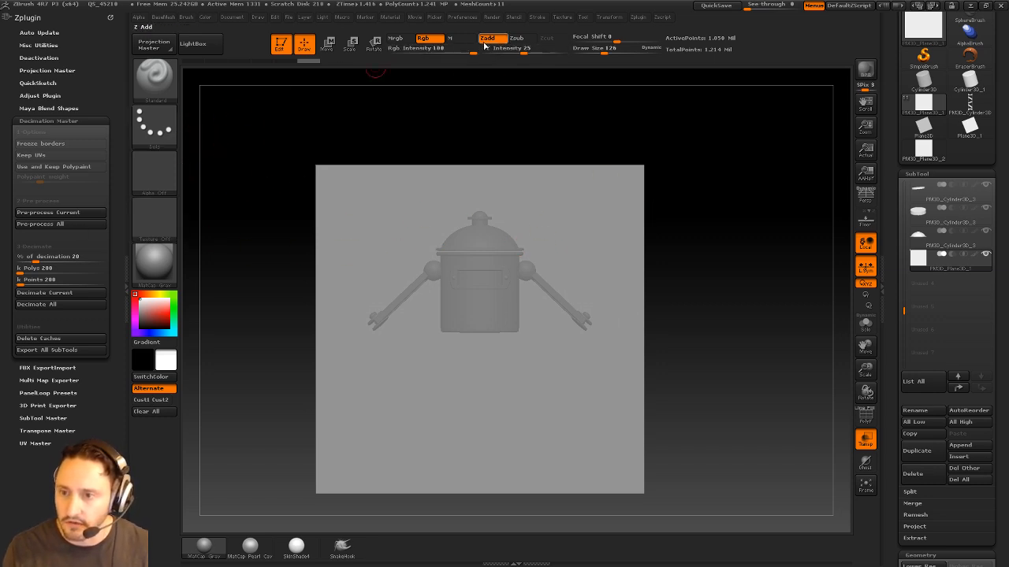
left_click(160, 137)
left_click(154, 170)
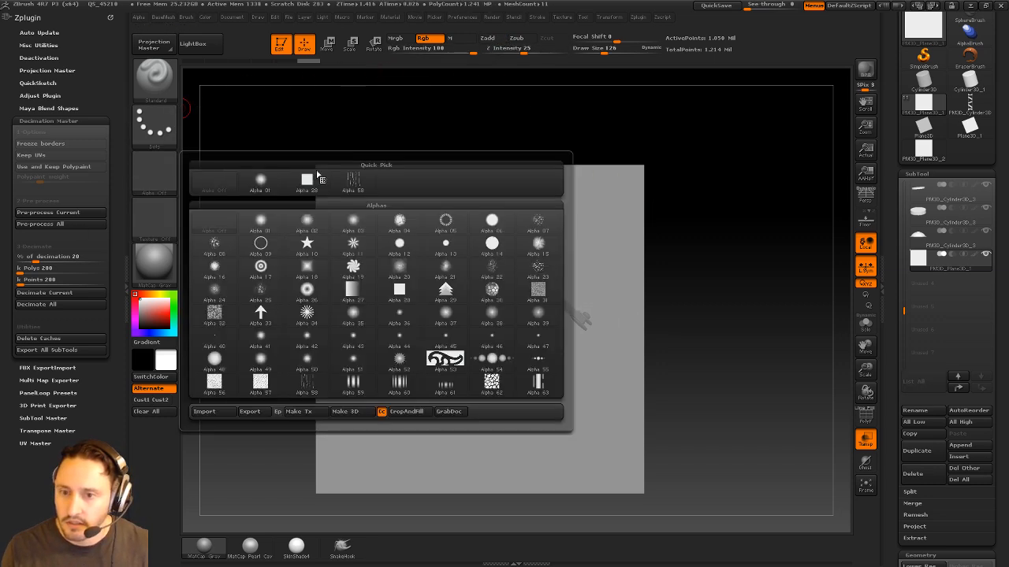
left_click(307, 182)
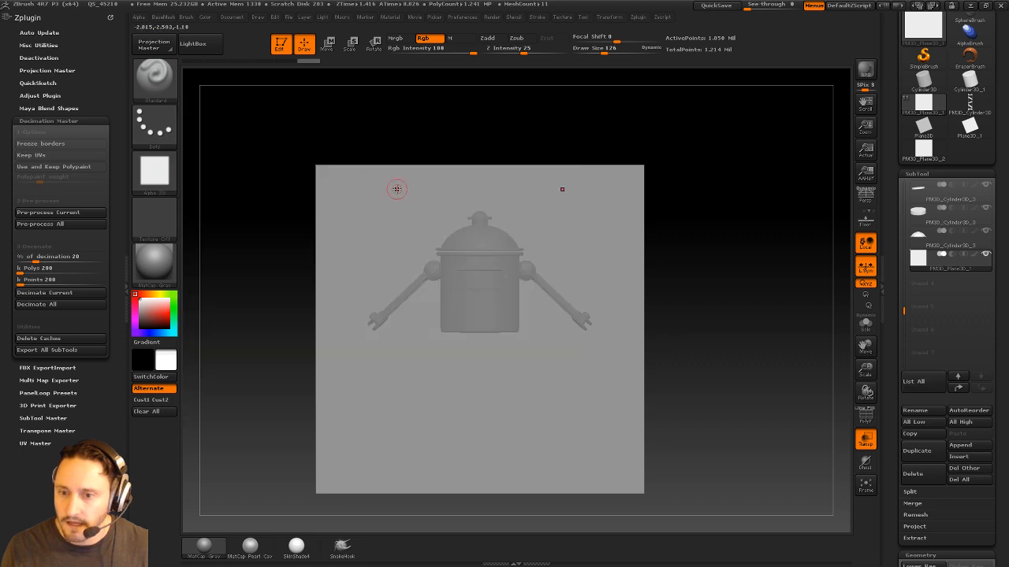
Enable Mrgb, keep white as the main colour and fill the plane with the Flat Color material
left_click(206, 16)
left_click(395, 38)
left_click(206, 17)
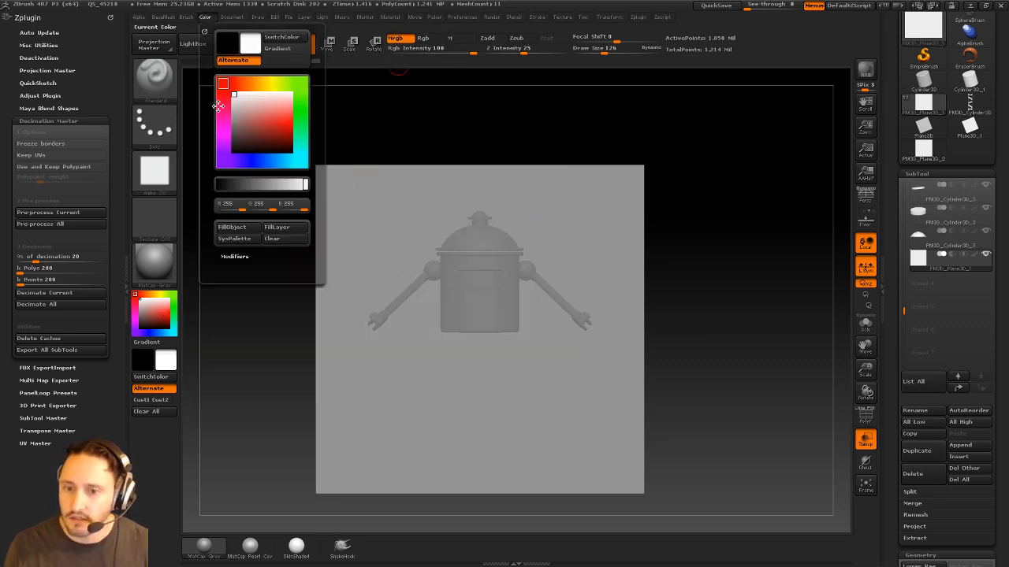
left_click(154, 308)
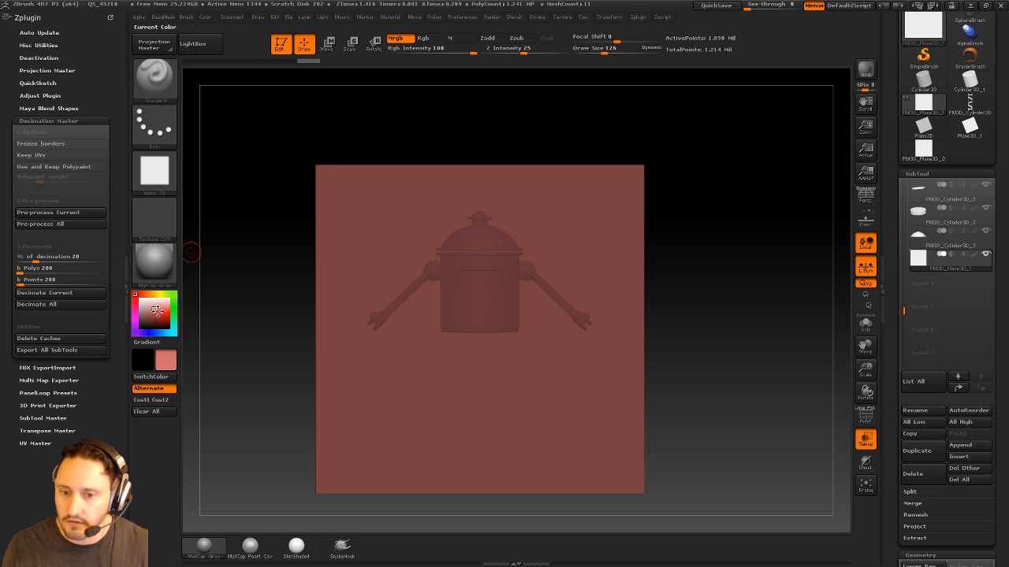
left_click_drag(146, 305, 126, 287)
left_click(154, 272)
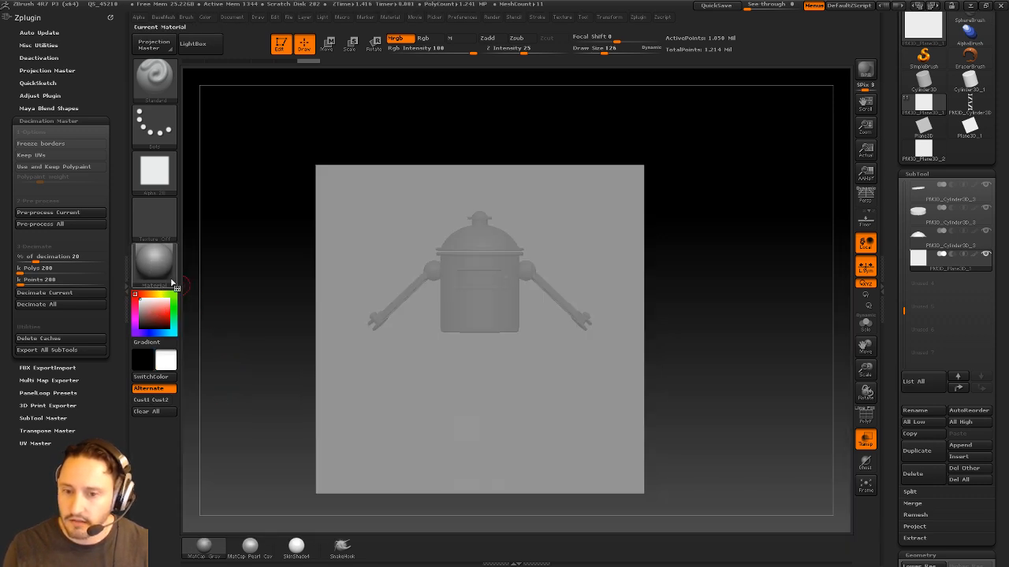
left_click(162, 259)
left_click(244, 383)
left_click(205, 17)
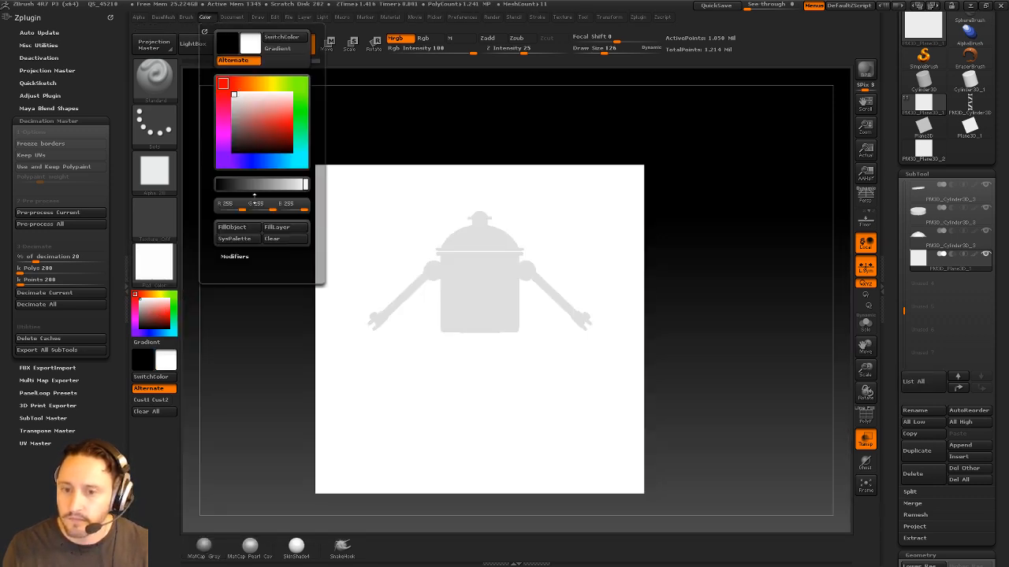
Choose near-black and paint the canister's knob, domed lid, body sides and shoulder spheres on the plane with Draw Size 165
left_click_drag(150, 317, 135, 325)
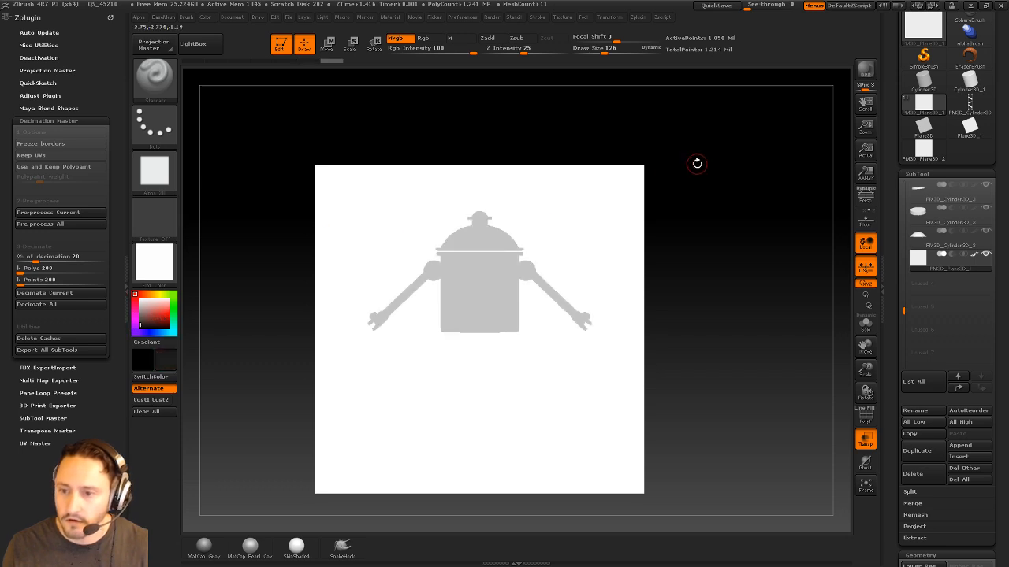
left_click_drag(695, 162, 658, 205, "alt")
mouse_move(416, 254)
left_mouse_down()
mouse_move(417, 308)
mouse_move(406, 271)
mouse_move(409, 351)
mouse_move(409, 249)
mouse_move(457, 225)
left_mouse_up()
right_click_drag(463, 311, 479, 232, "alt")
mouse_move(412, 204)
left_mouse_down()
mouse_move(409, 213)
mouse_move(453, 236)
mouse_move(457, 264)
left_mouse_up()
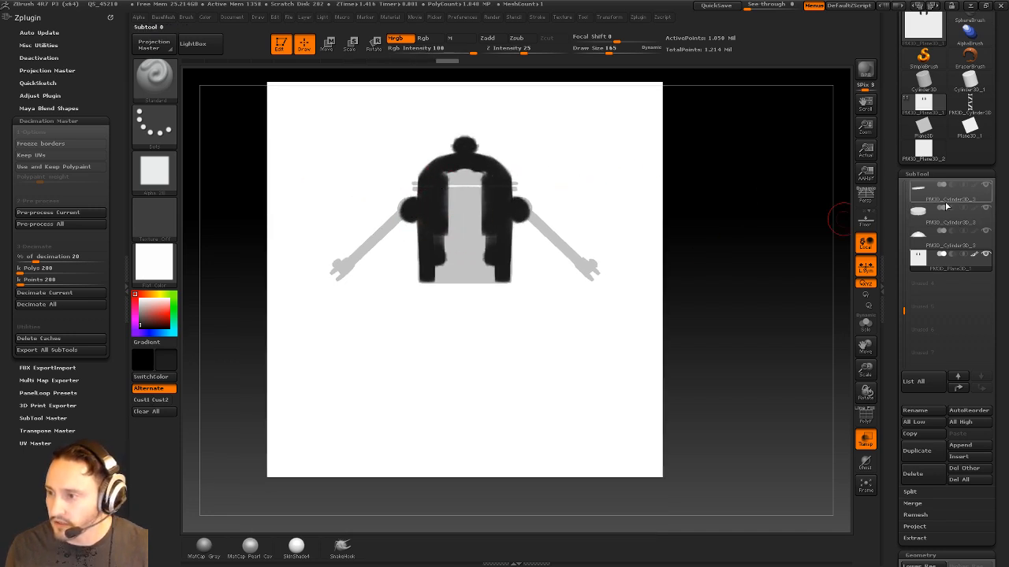
Hide the subtools that make up the arms and their end fasteners
left_click_drag(903, 313, 903, 229)
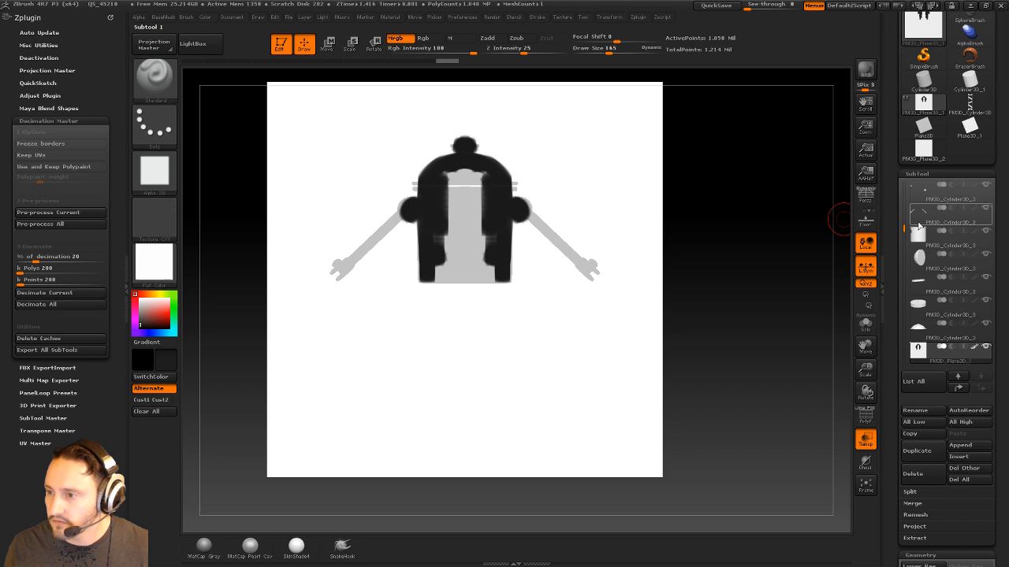
left_click(987, 210)
left_click(988, 197)
left_click(988, 188)
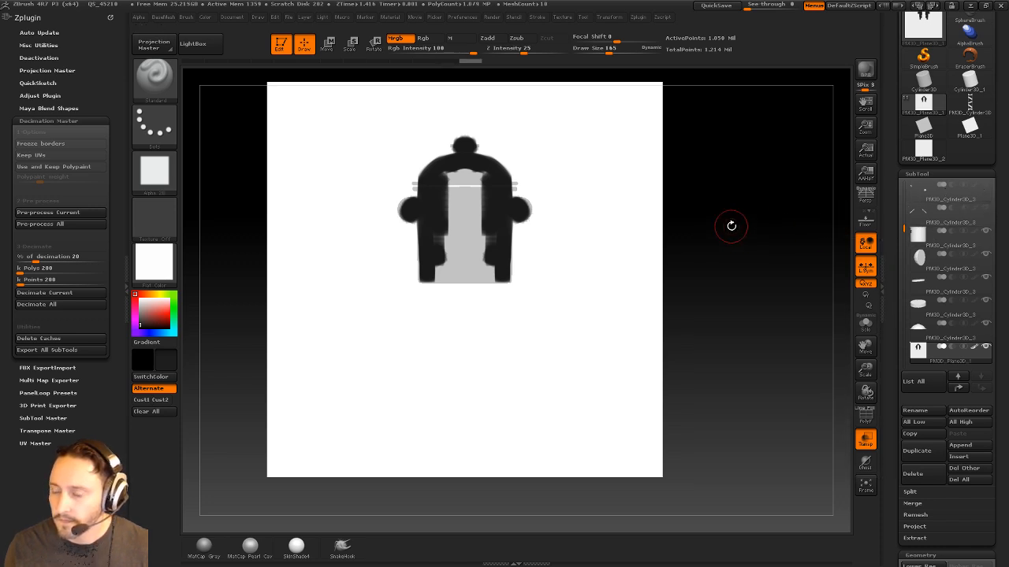
Fill the light middle of the painted canister body with near-black
left_click_drag(732, 226, 732, 254, "alt")
mouse_move(457, 204)
left_mouse_down()
mouse_move(467, 301)
mouse_move(464, 260)
left_mouse_up()
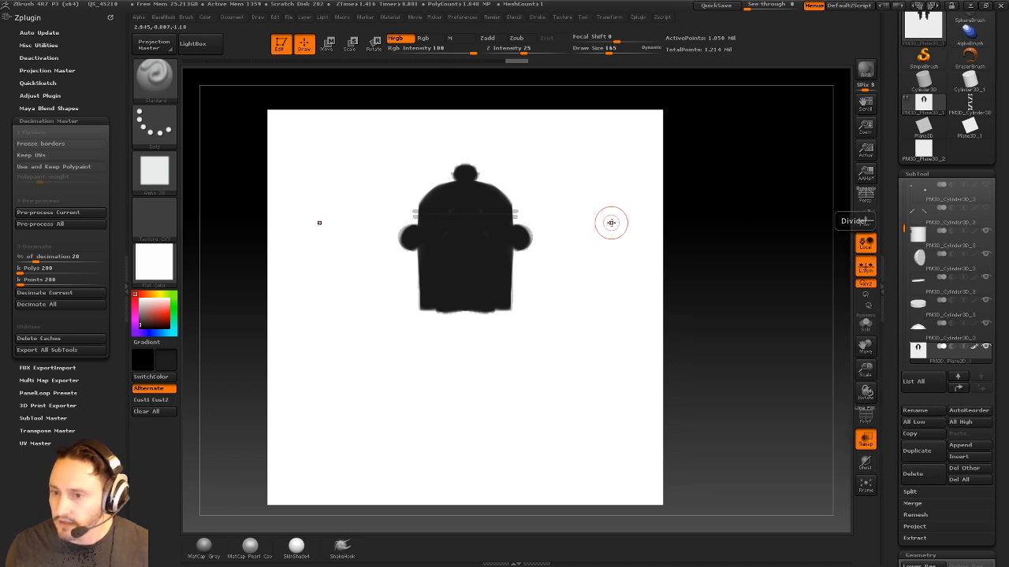
Sample white, set Draw Size to 150 and paint a horizontal visor strip across the upper body
key("s")
left_click(456, 219)
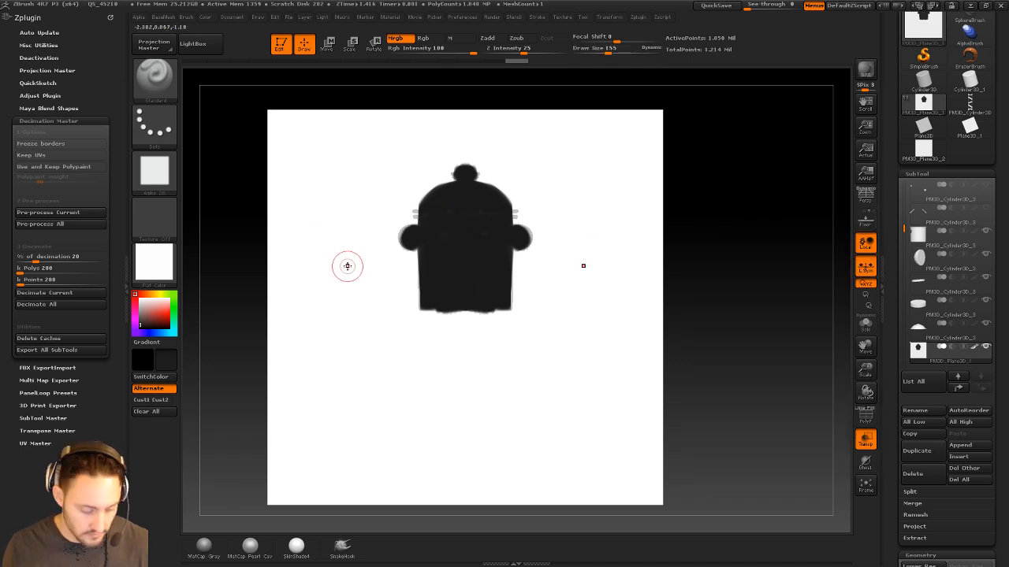
key("c")
key("s")
left_click(450, 240)
left_click_drag(443, 239, 486, 239)
key("ctrl+z")
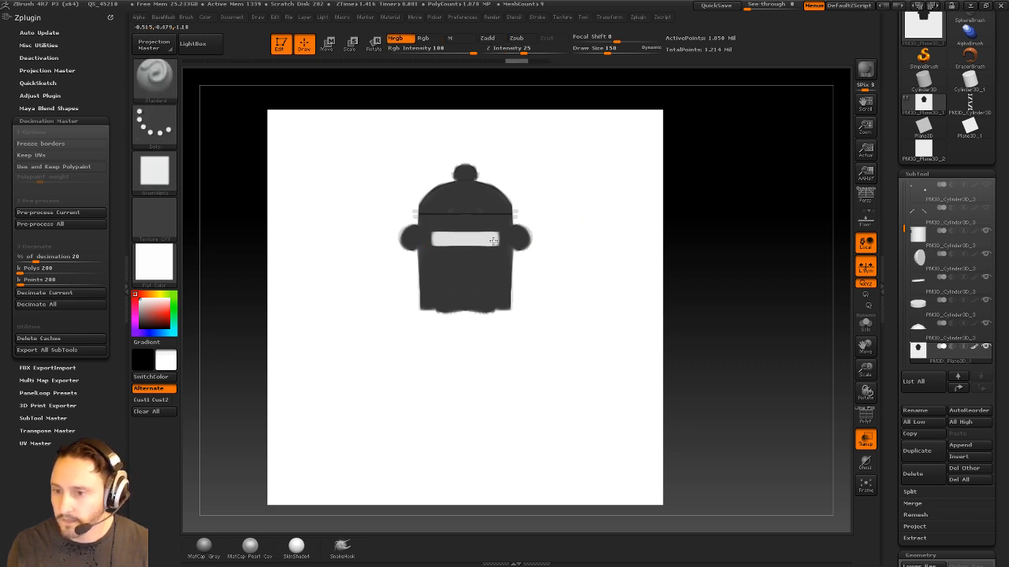
Sample black, set Draw Size to 160 and paint upper arms slanting outward from both shoulders
left_click_drag(731, 243, 735, 220)
key("c")
left_click_drag(674, 254, 677, 238, "alt")
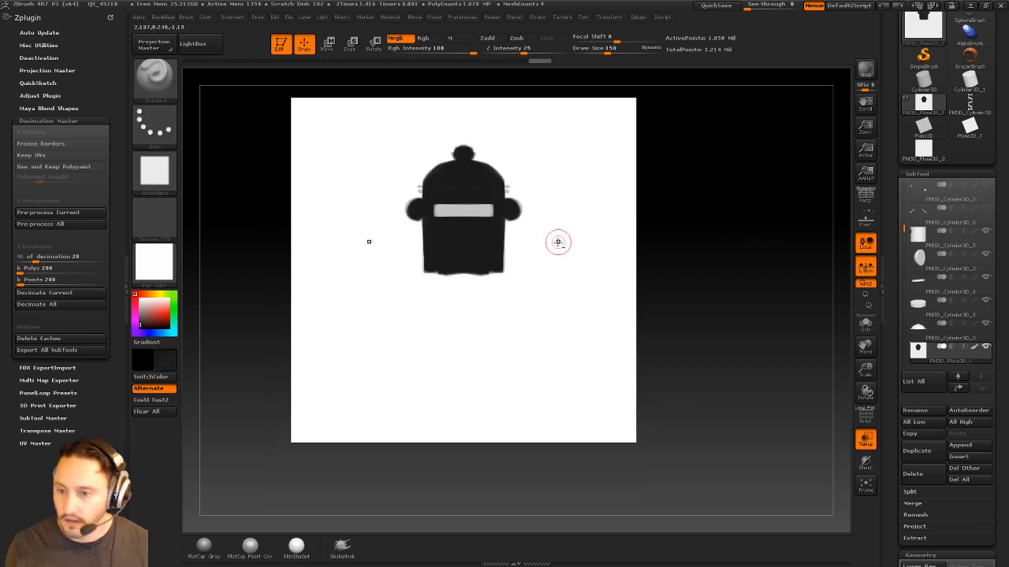
key("s")
left_click(471, 266)
key("s")
left_click(420, 217)
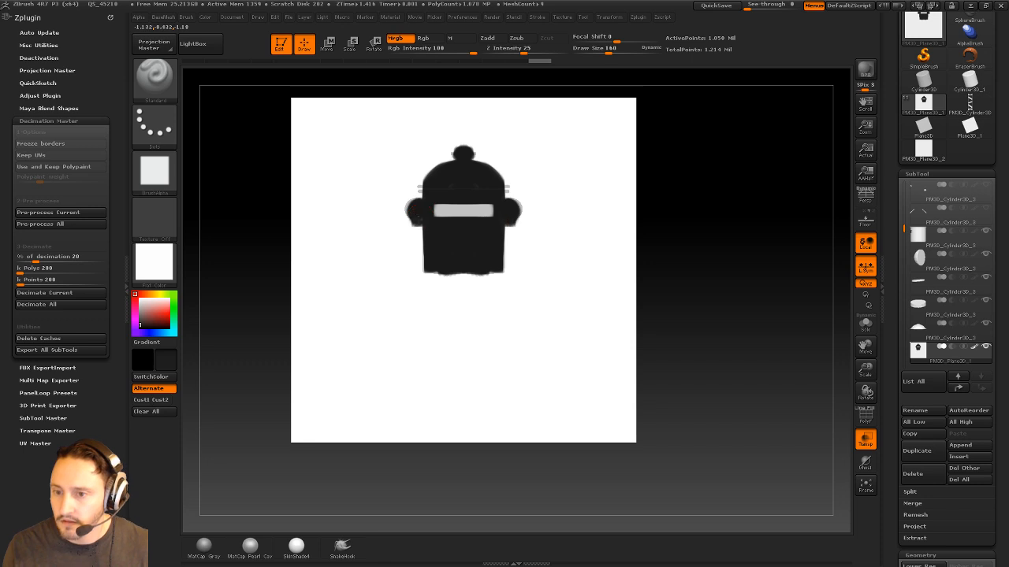
left_click_drag(414, 212, 382, 241)
Reduce Draw Size to 113 and paint mirrored hip blocks, a pelvis and upper legs below the body
key("bracketleft")
key("bracketleft")
key("bracketleft")
key("bracketleft")
key("bracketleft")
key("bracketleft")
left_click_drag(652, 206, 621, 185, "alt")
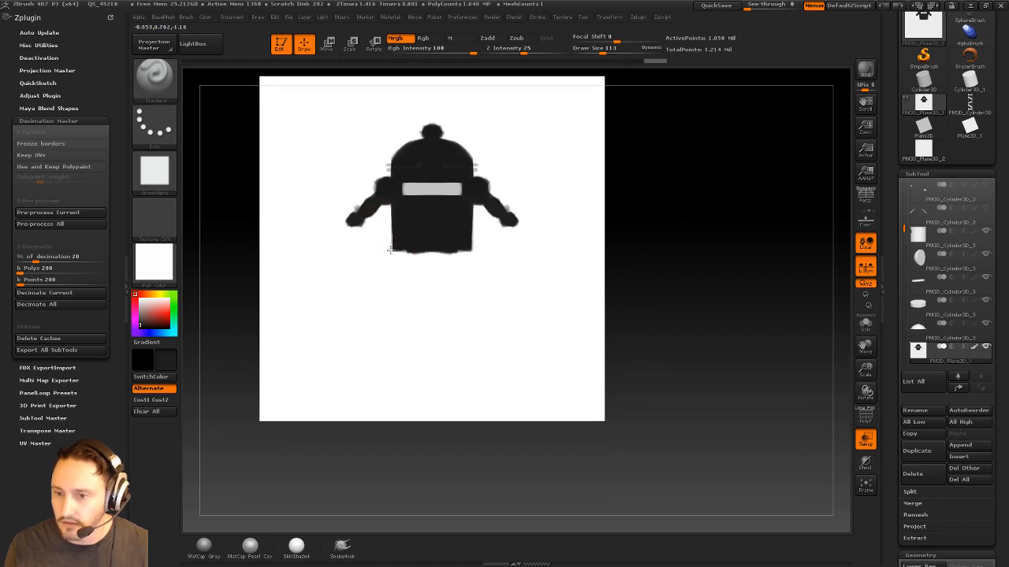
mouse_move(389, 250)
left_mouse_down()
mouse_move(390, 276)
mouse_move(407, 252)
left_mouse_up()
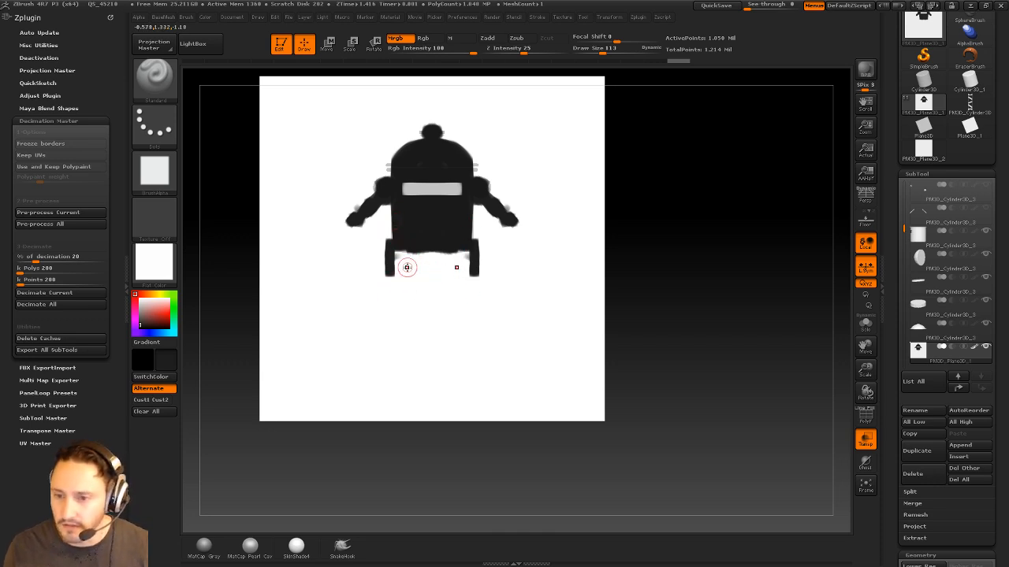
left_click_drag(401, 264, 401, 313)
left_click_drag(408, 256, 432, 271)
Paint the lower legs with flat, outward-pointing feet in black, and trim the arm edges with sampled white
left_click_drag(653, 268, 669, 203)
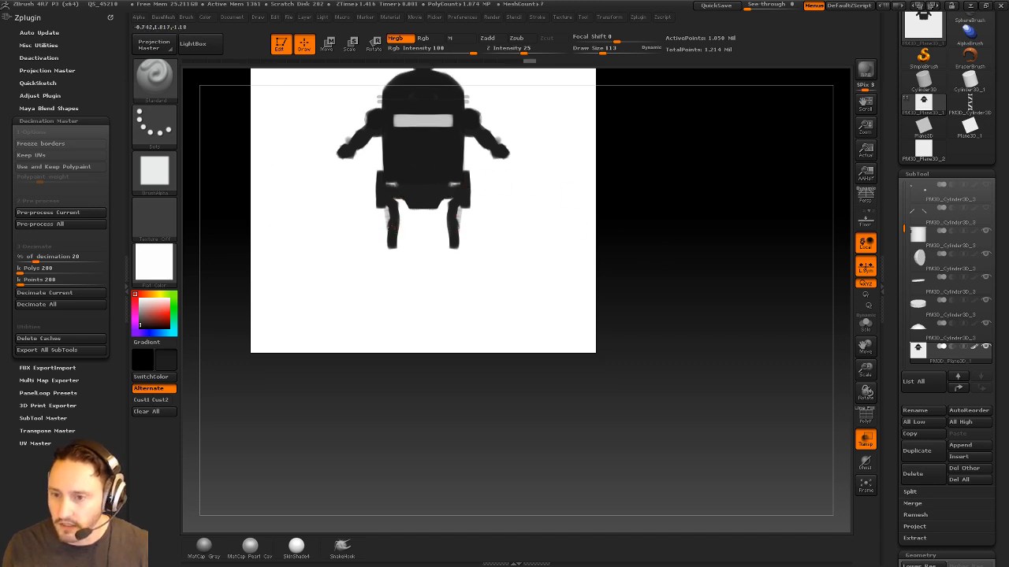
mouse_move(390, 242)
left_mouse_down()
mouse_move(379, 259)
mouse_move(388, 265)
left_mouse_up()
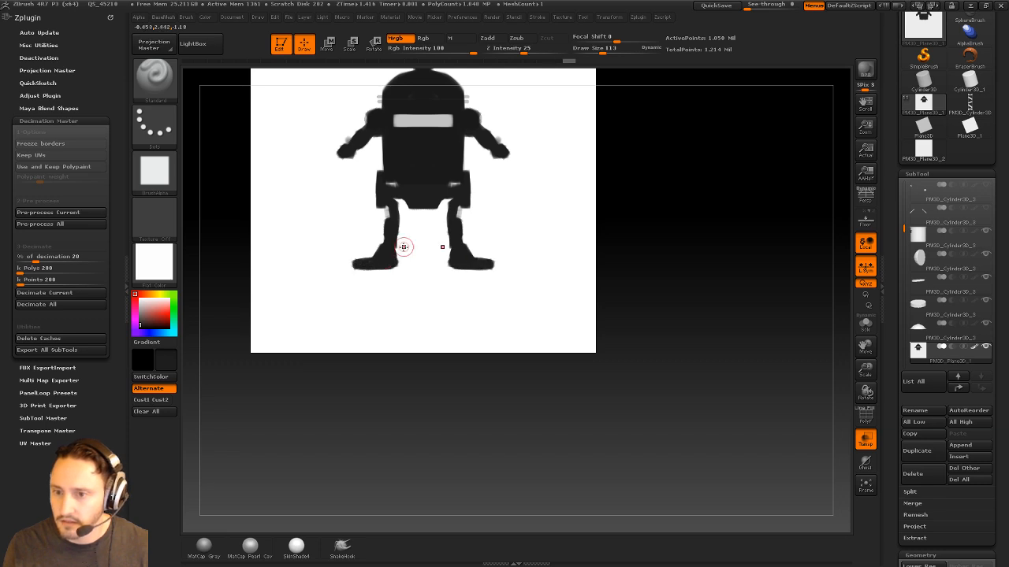
right_click_drag(505, 109, 497, 160, "alt")
key("c")
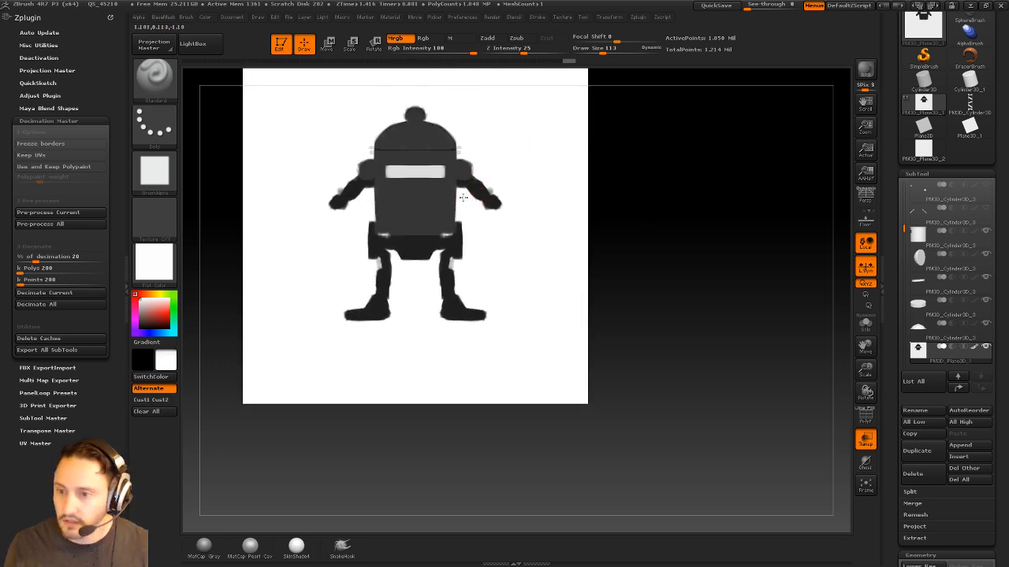
left_click_drag(620, 143, 614, 179, "alt")
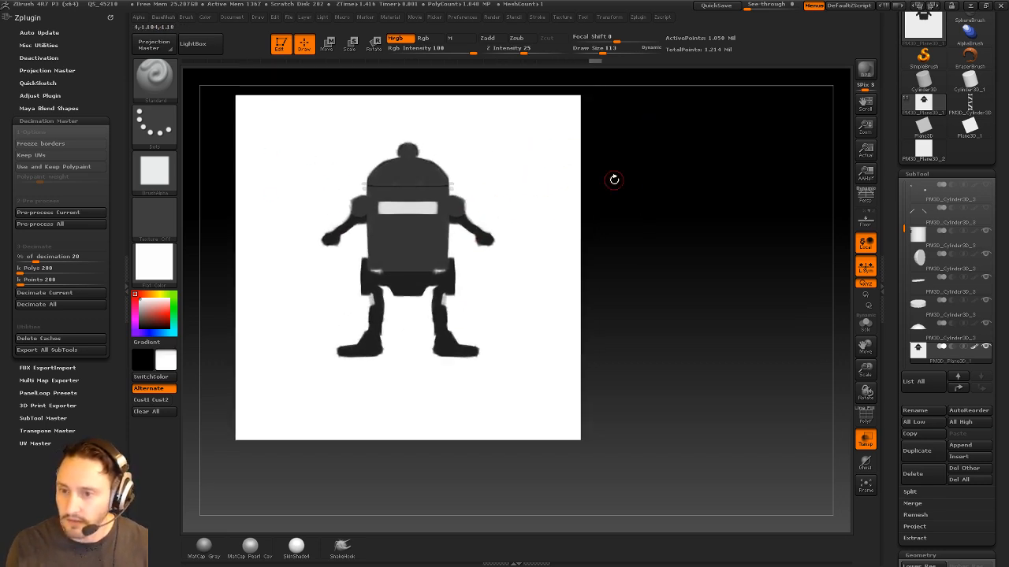
Sample black, reduce Draw Size to 75 and extend both arms with forearms reaching down to hip height
key("c")
key("s")
left_click(497, 248)
mouse_move(492, 243)
left_mouse_down()
mouse_move(517, 283)
mouse_move(516, 271)
left_mouse_up()
key("s")
left_click(513, 272)
left_click_drag(670, 243, 684, 242, "alt")
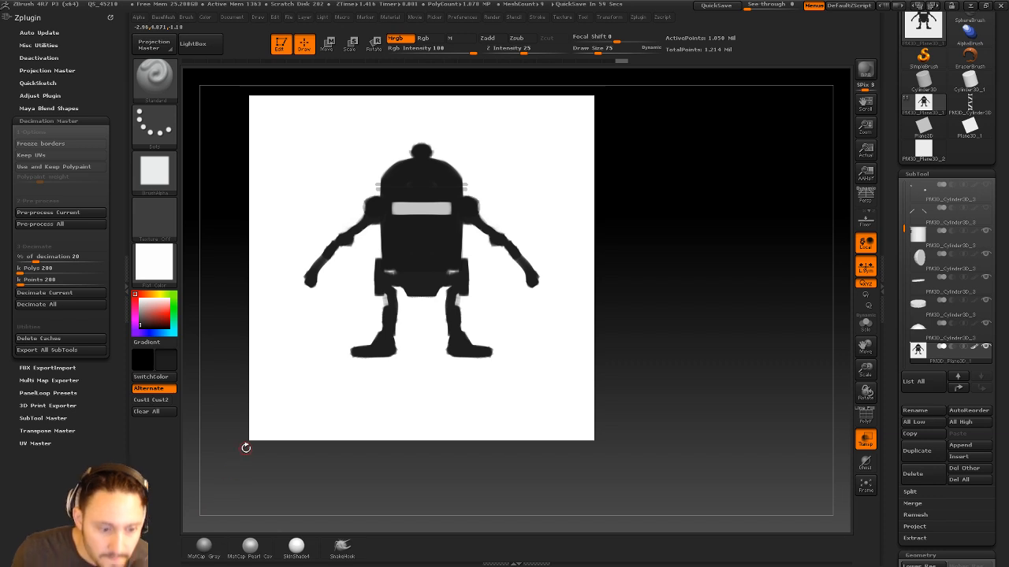
Set Draw Size to 65 and paint clawed hands with fingers at the ends of both forearms
left_click_drag(714, 215, 704, 217, "alt")
key("s")
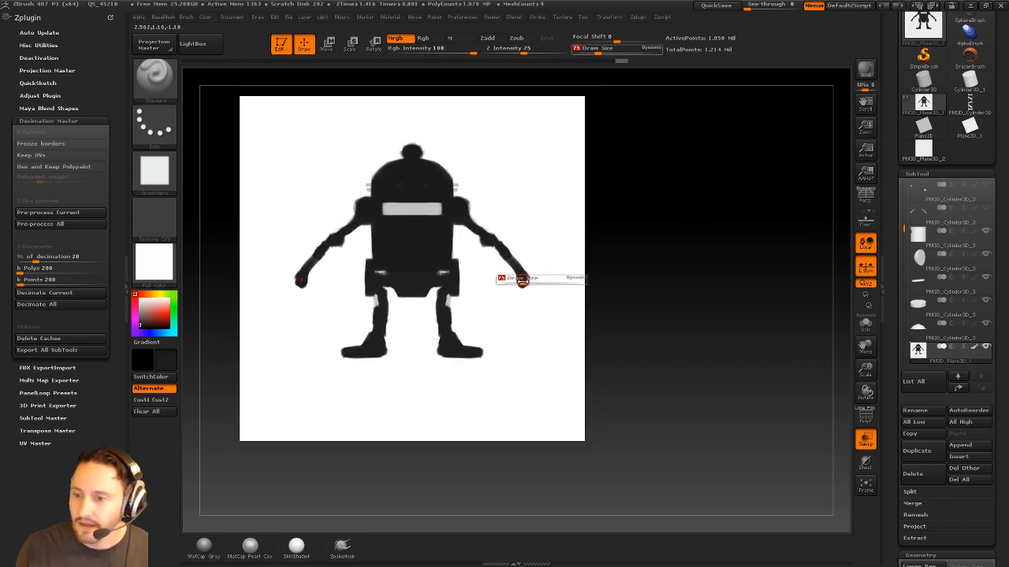
left_click(517, 282)
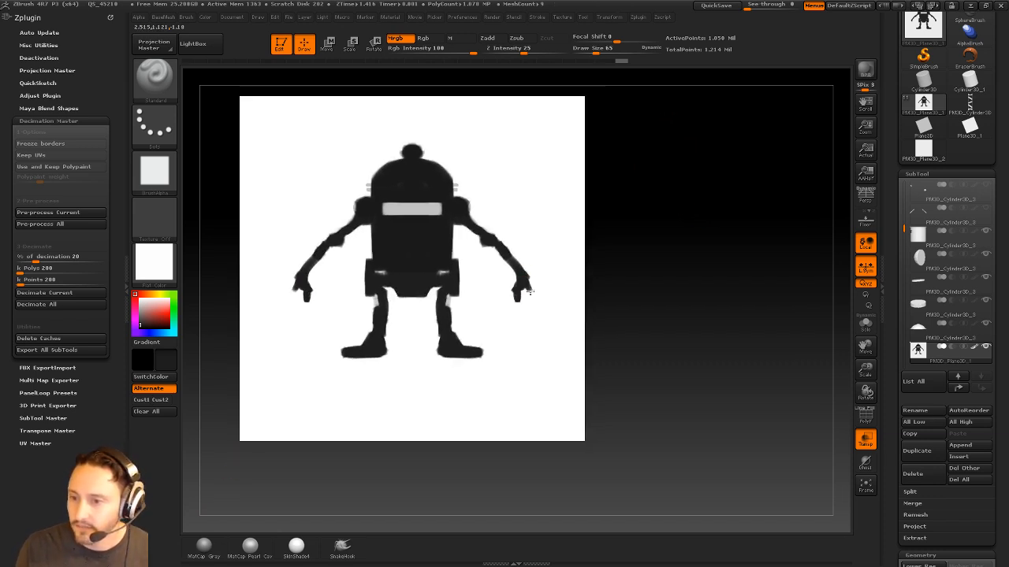
right_click_drag(543, 279, 541, 311, "alt")
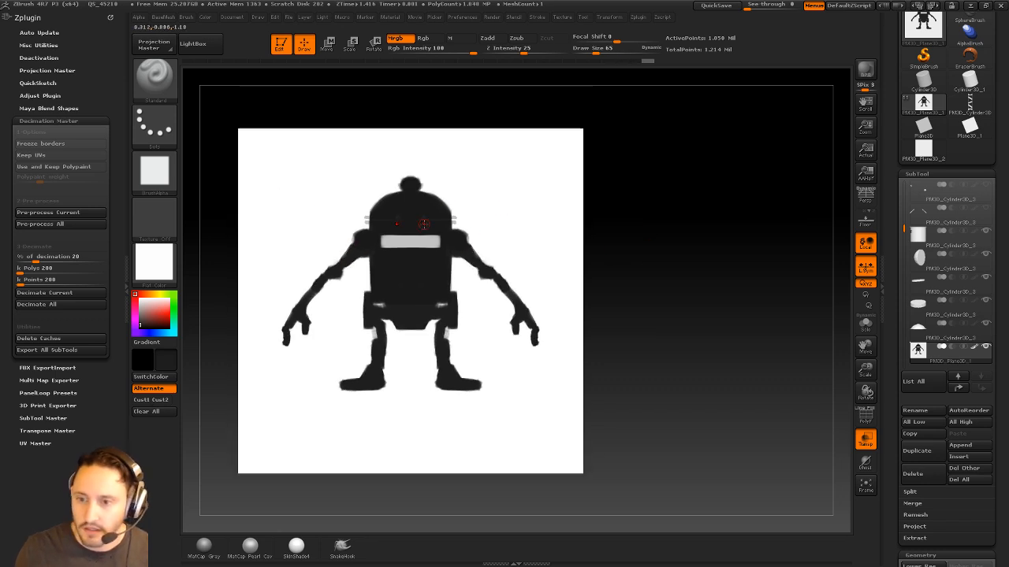
Bring up the canister reference photo in Spotlight at full opacity and delete it from Spotlight
left_click(561, 17)
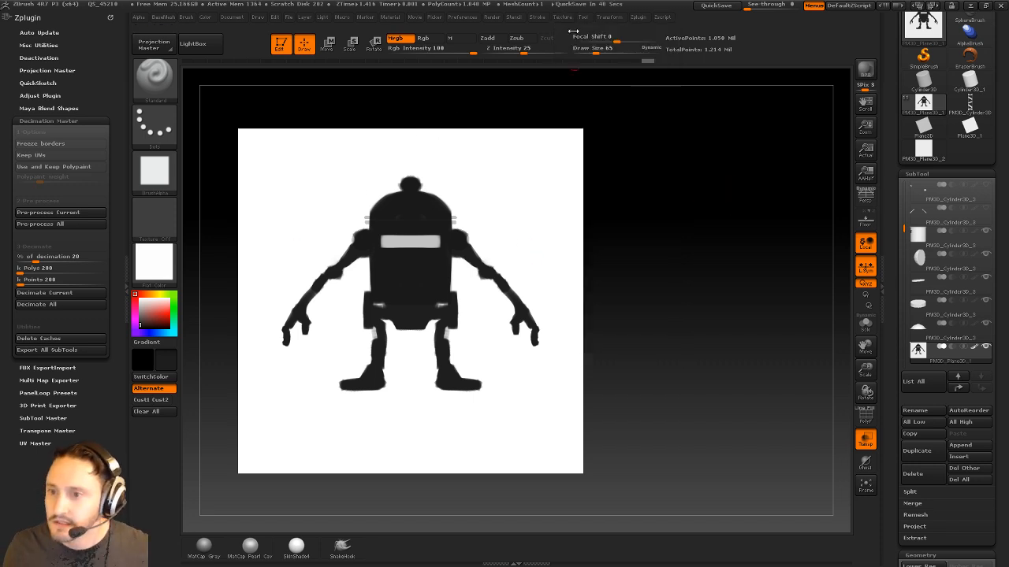
left_click(562, 18)
left_click(593, 191)
left_click(648, 221)
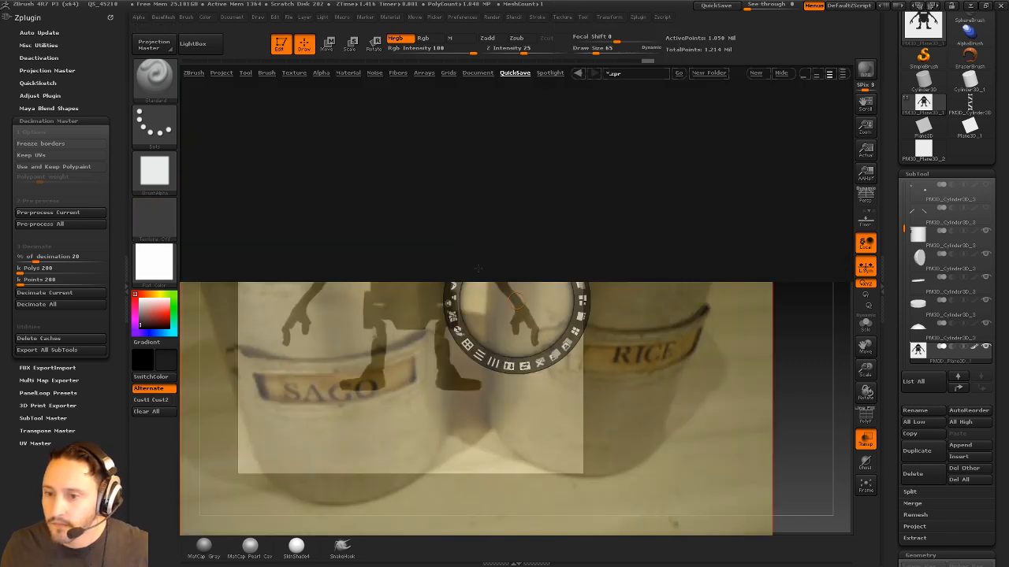
left_click(406, 320)
left_click_drag(412, 320, 467, 309)
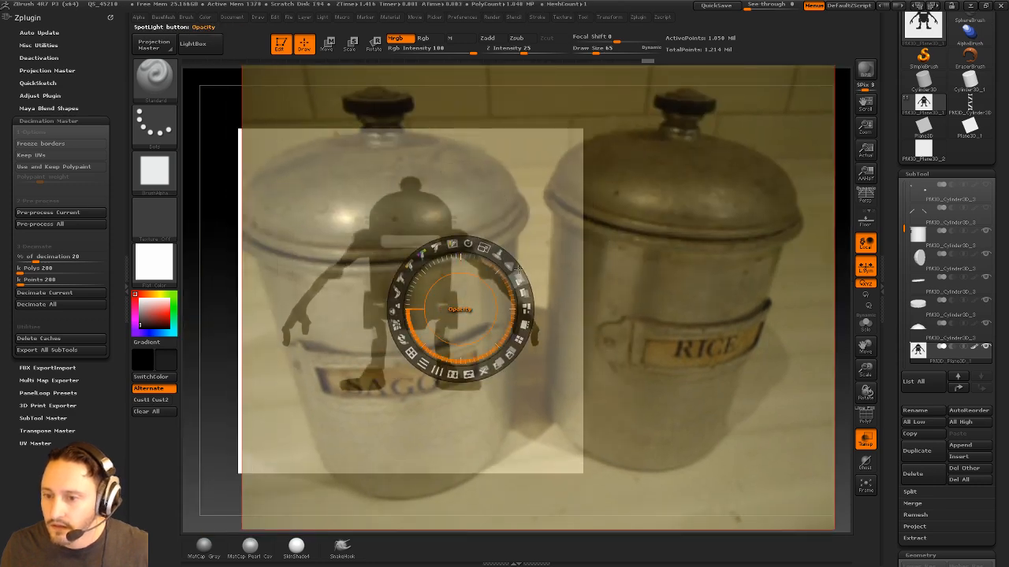
left_click_drag(519, 272, 525, 339)
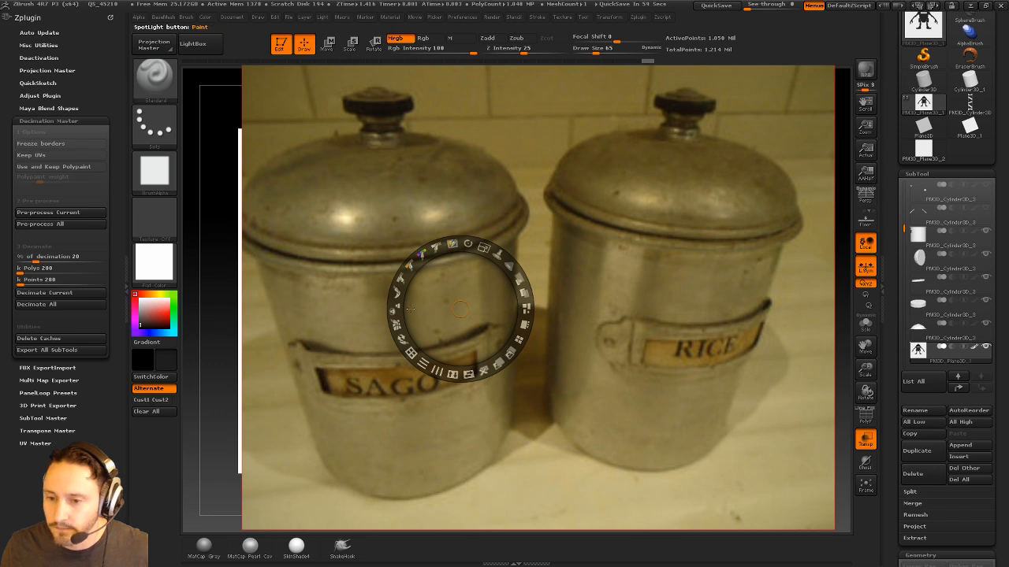
left_click(486, 370)
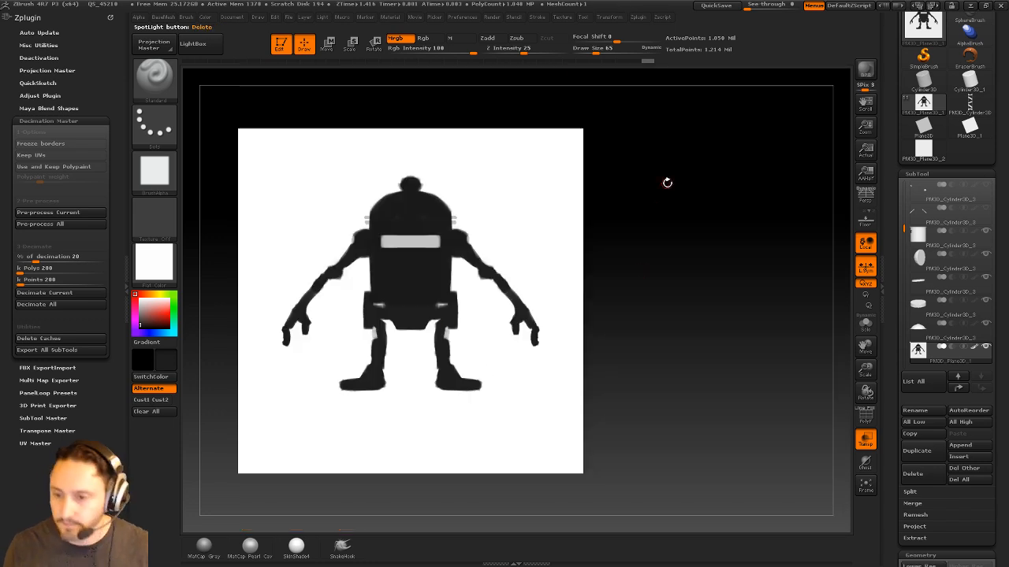
Alternate sampled white and black, with Draw Size reduced to 82, to cut elongated openings into both arms
left_click_drag(408, 301, 433, 296)
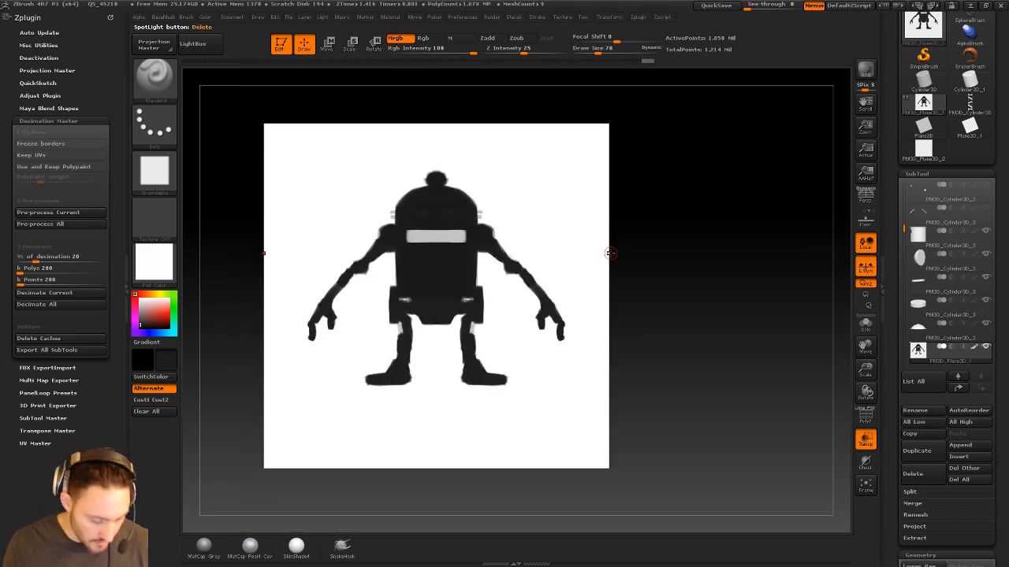
key("c")
left_click_drag(619, 245, 610, 255, "alt")
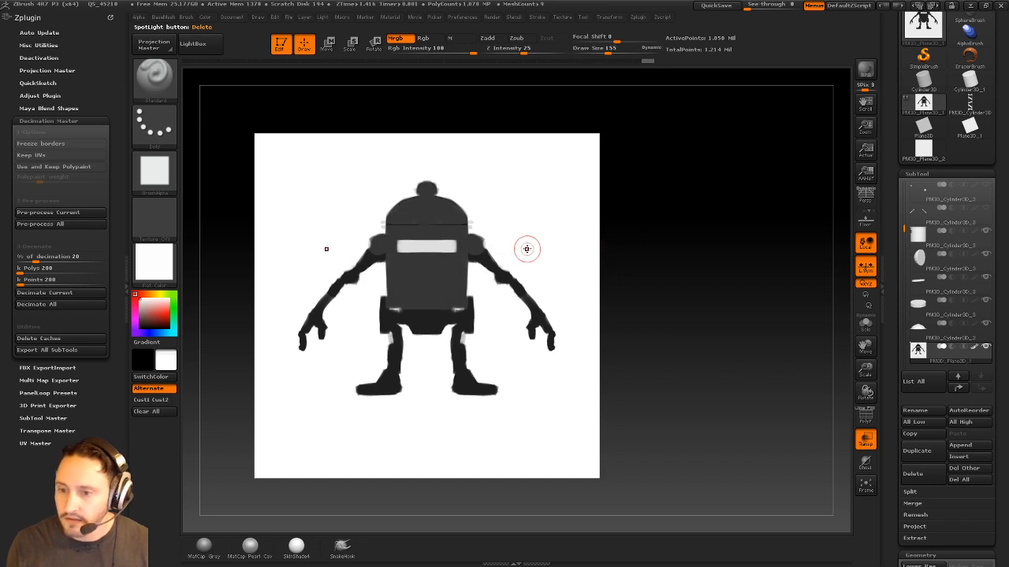
left_click_drag(718, 322, 718, 299, "alt")
mouse_move(718, 298)
left_mouse_down()
mouse_move(656, 306)
mouse_move(714, 310)
mouse_move(727, 323)
mouse_move(734, 305)
left_mouse_up()
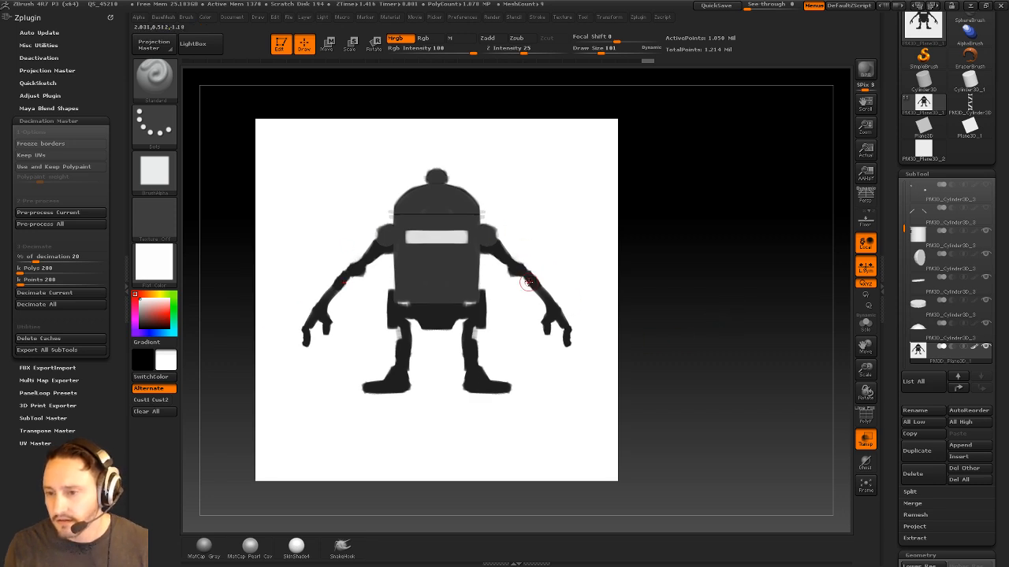
key("c")
key("bracketleft")
key("bracketleft")
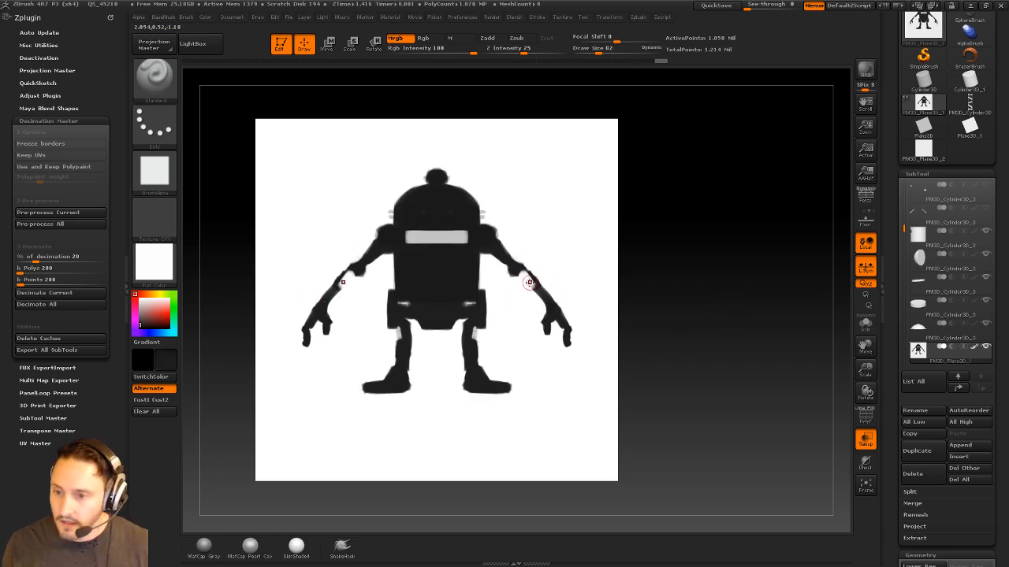
left_click_drag(527, 279, 539, 293)
Sample white and trim the outlines of both legs below the hips with Draw Size 59
key("c")
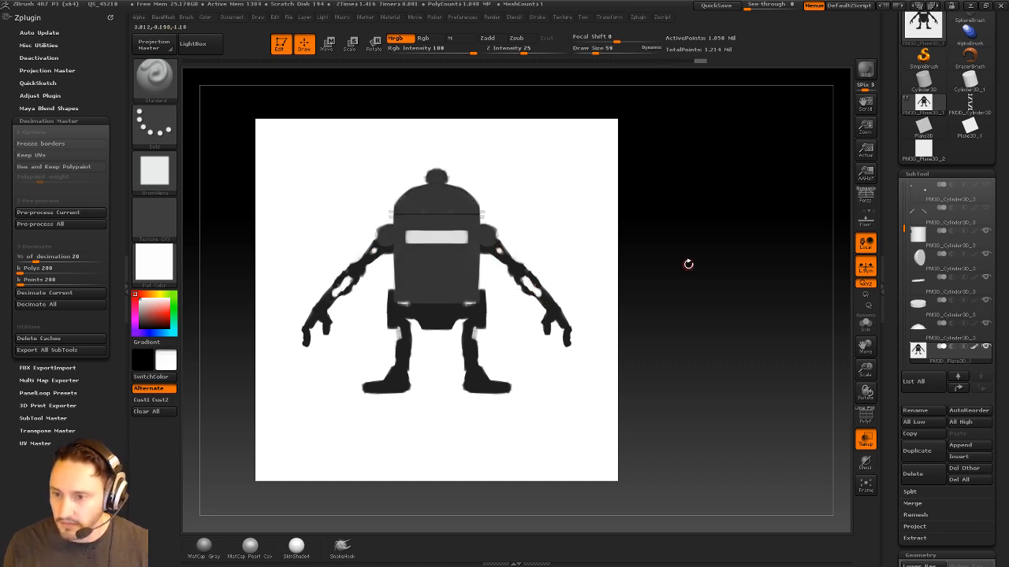
left_click_drag(688, 264, 636, 182)
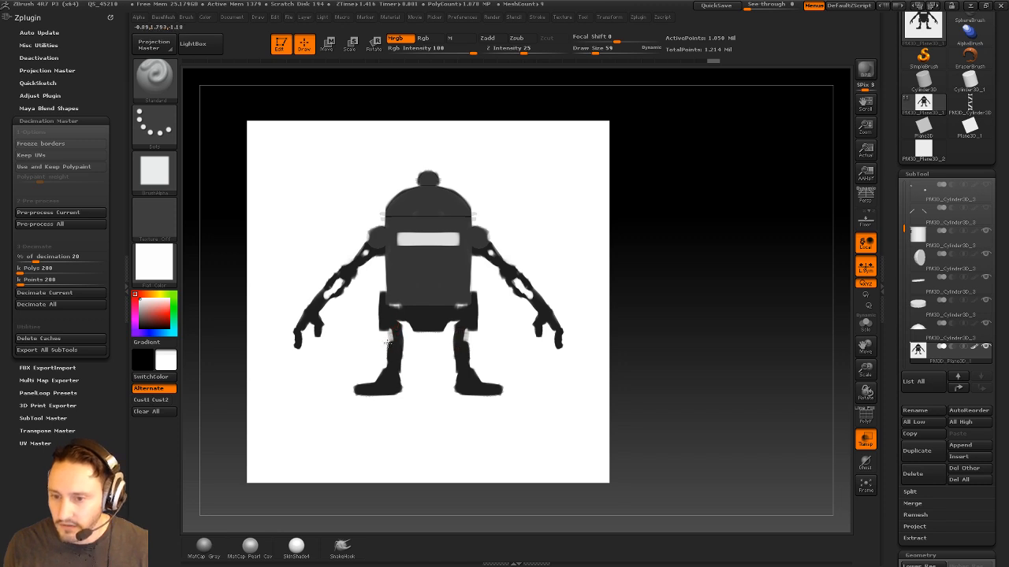
left_click_drag(596, 320, 673, 294, "alt")
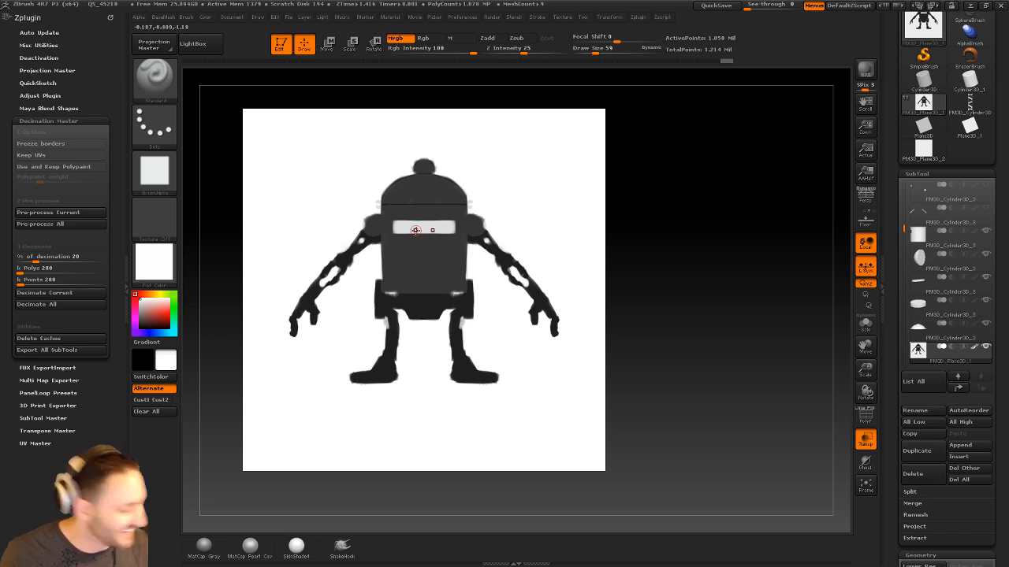
Alternate sampled black and white to paint blockier knee and ankle shapes into both silhouette legs
key("c")
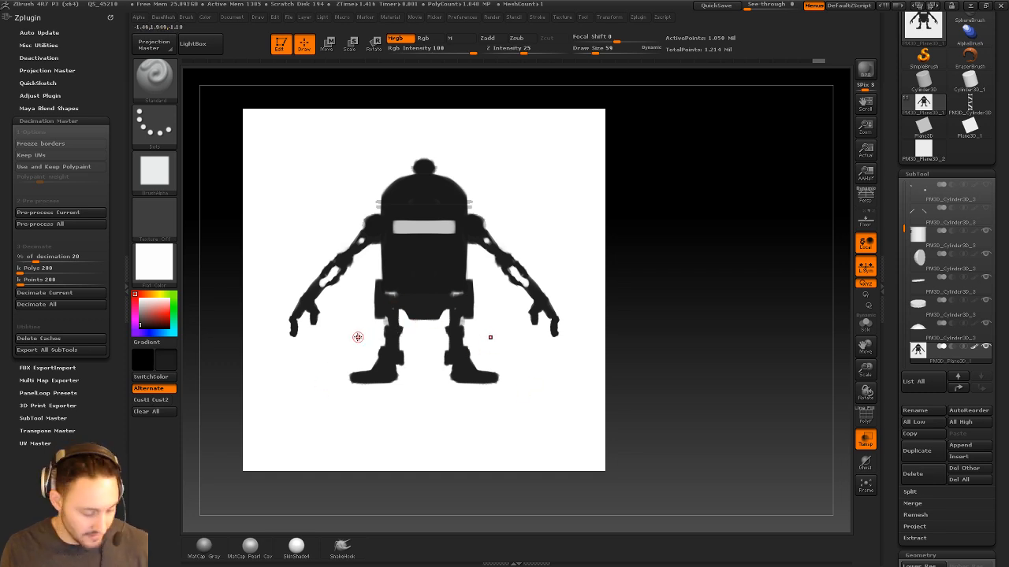
key("c")
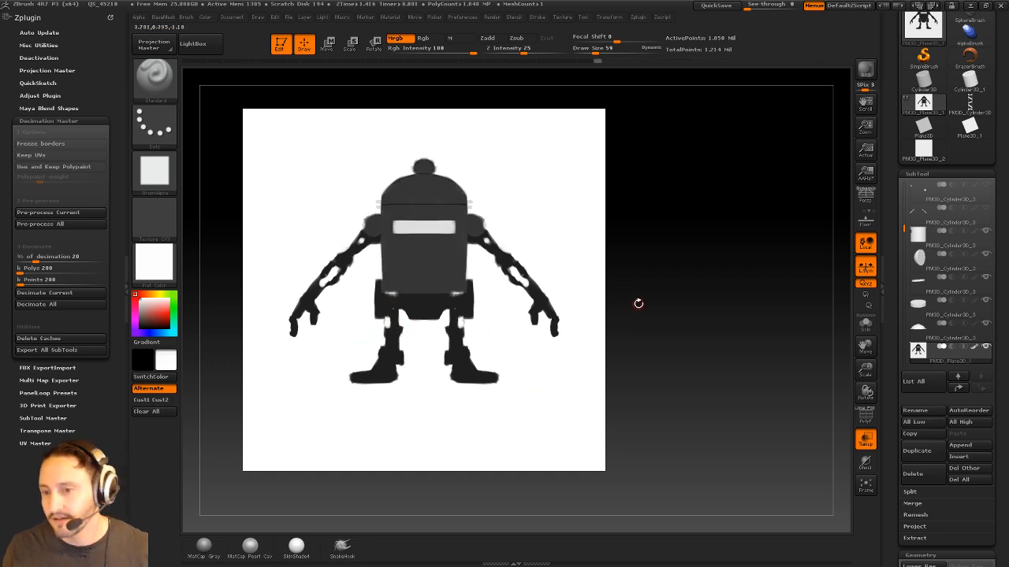
left_click_drag(695, 241, 749, 315, "alt")
key("w")
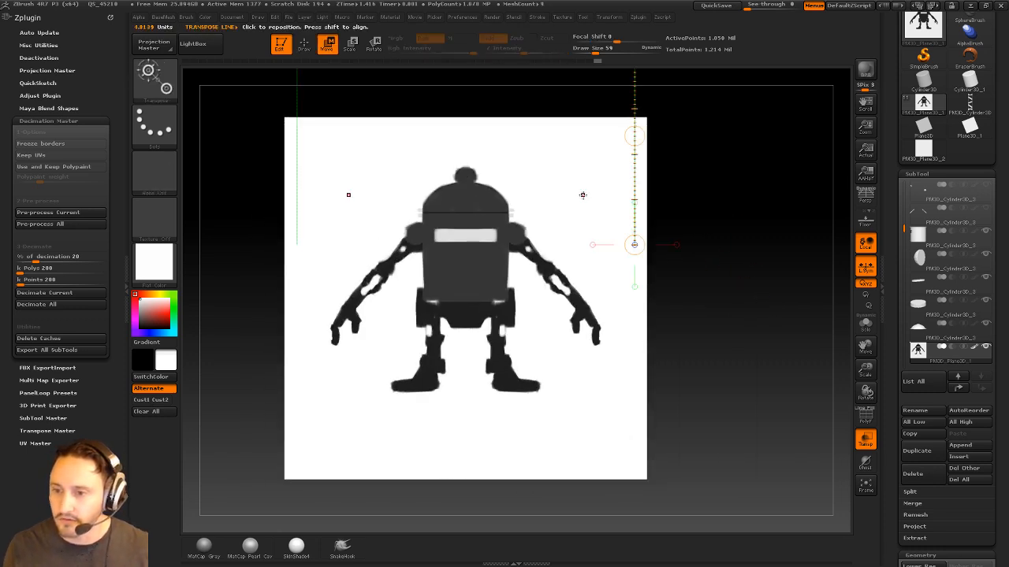
mouse_move(743, 217)
left_mouse_down()
mouse_move(728, 224)
mouse_move(752, 170)
mouse_move(725, 209)
mouse_move(733, 221)
left_mouse_up()
key("q")
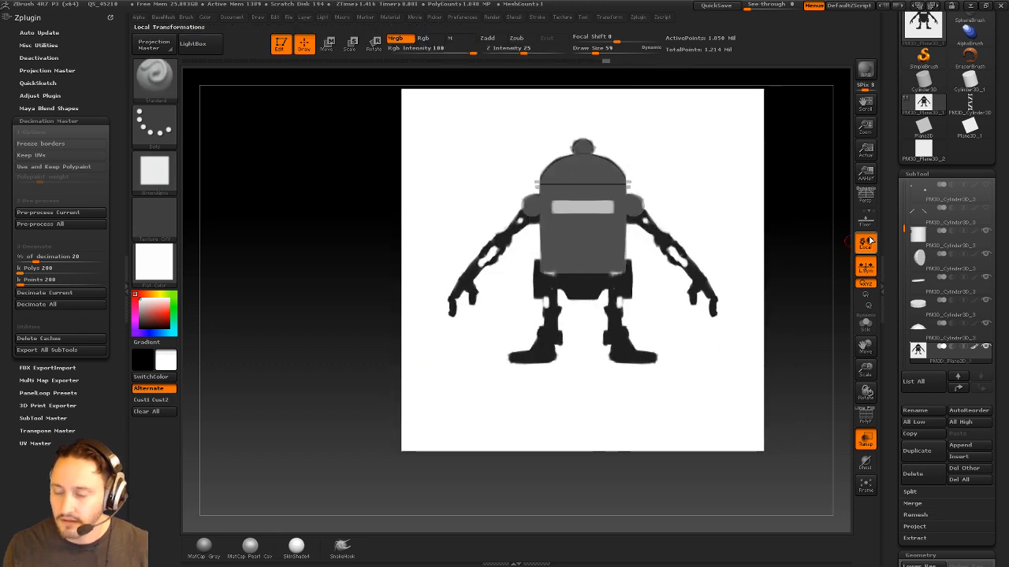
Close the Transform palette, isolate the silhouette plane and drop a small snapshot of it on the canvas as reference
left_click_drag(891, 240, 891, 379)
left_click_drag(791, 279, 769, 281, "alt")
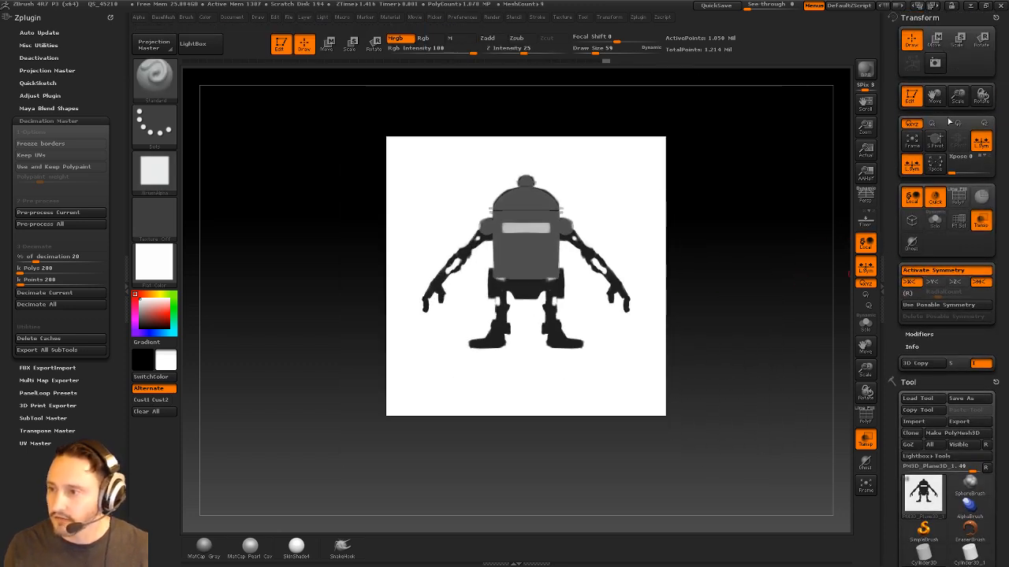
left_click(996, 15)
left_click_drag(770, 227, 678, 278, "alt")
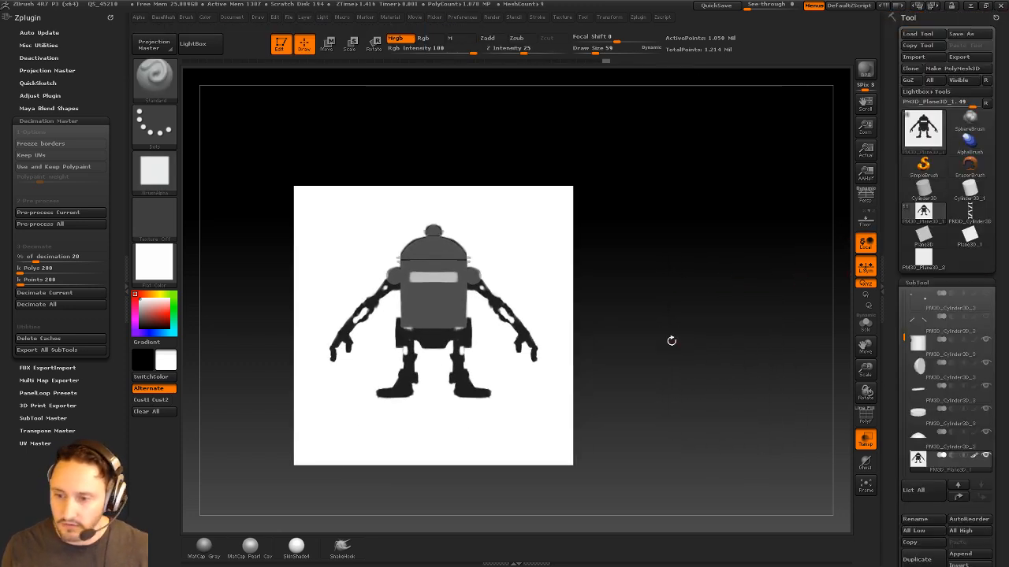
left_click(860, 326)
left_click_drag(812, 324, 832, 378, "alt")
key("shift+s")
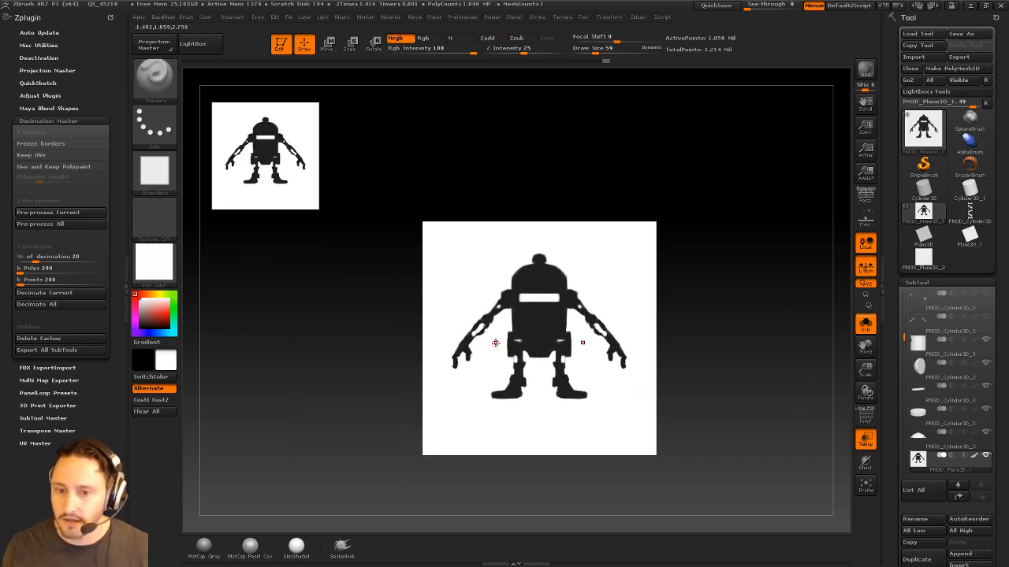
Apply the MatCap Gray material and turn off Solo to show the robot over its silhouette plane again
left_click(204, 546)
left_click_drag(744, 280, 739, 313, "alt")
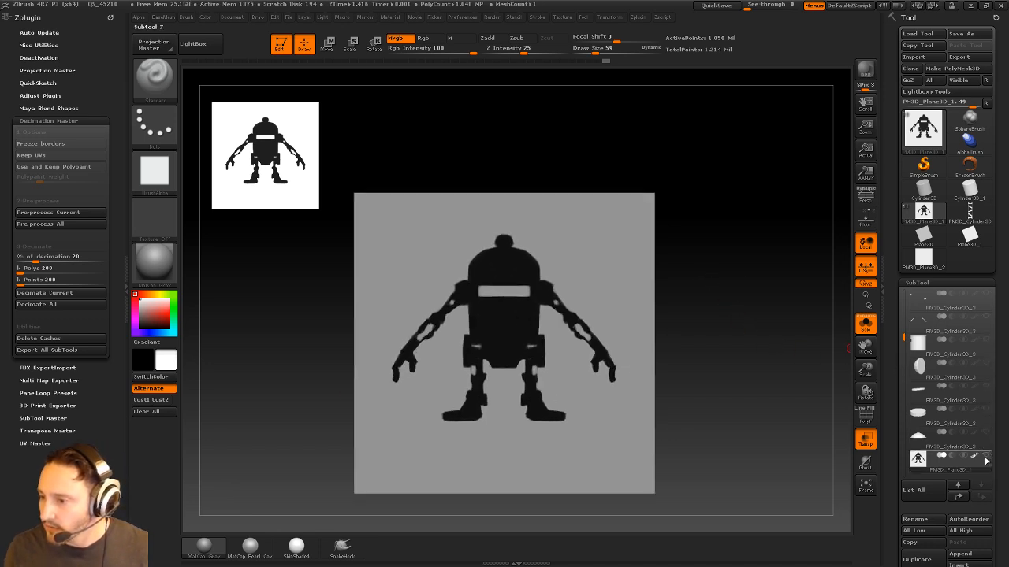
left_click(865, 325)
mouse_move(741, 321)
left_mouse_down("alt")
mouse_move(743, 279)
mouse_move(783, 281)
mouse_move(810, 248)
left_mouse_up("alt")
Select the upper arm strut SubTool and scale the struts down with a transpose line starting near the shoulder
left_click(614, 308, "alt")
key("e")
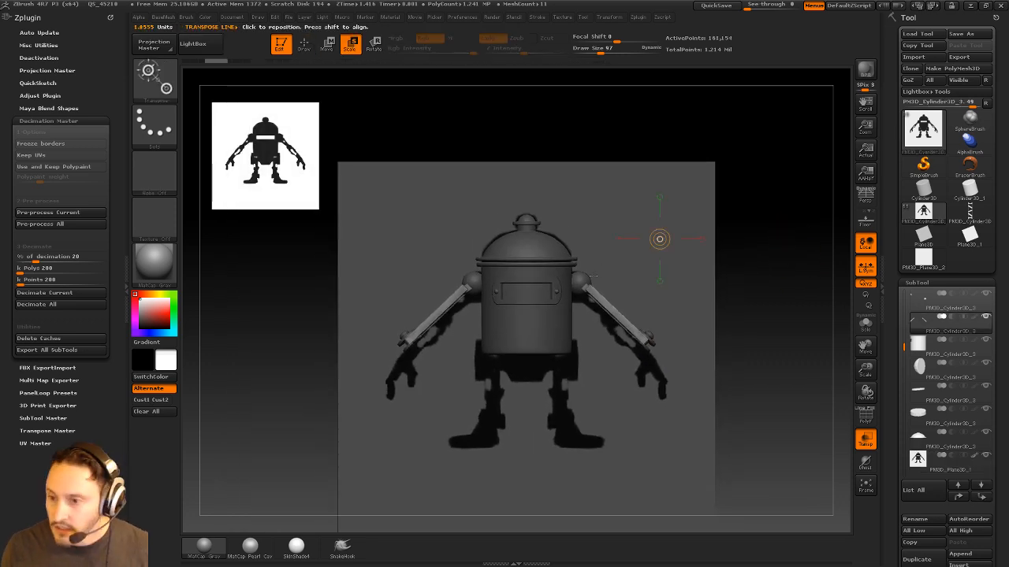
mouse_move(594, 290)
left_mouse_down()
mouse_move(767, 218)
mouse_move(754, 225)
left_mouse_up()
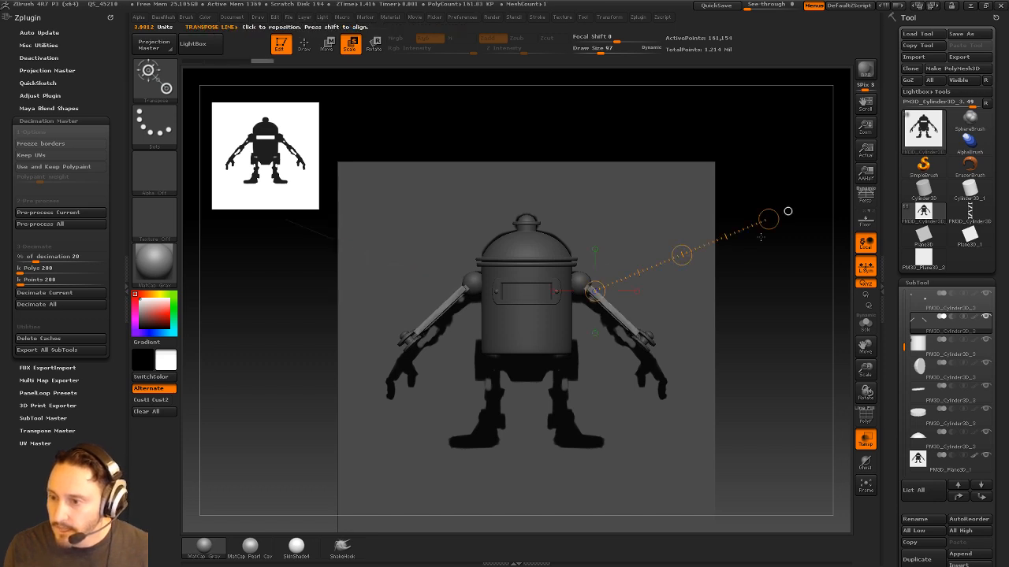
key("q")
mouse_move(793, 231)
left_mouse_down()
mouse_move(766, 309)
mouse_move(812, 238)
mouse_move(786, 263)
mouse_move(798, 225)
mouse_move(781, 225)
left_mouse_up()
Isolate the arm struts to place a Move transpose line on one, and shift both struts toward the shoulder balls with Solo off
key("w")
left_click(865, 324)
mouse_move(846, 210)
left_mouse_down()
mouse_move(869, 219)
mouse_move(873, 251)
left_mouse_up()
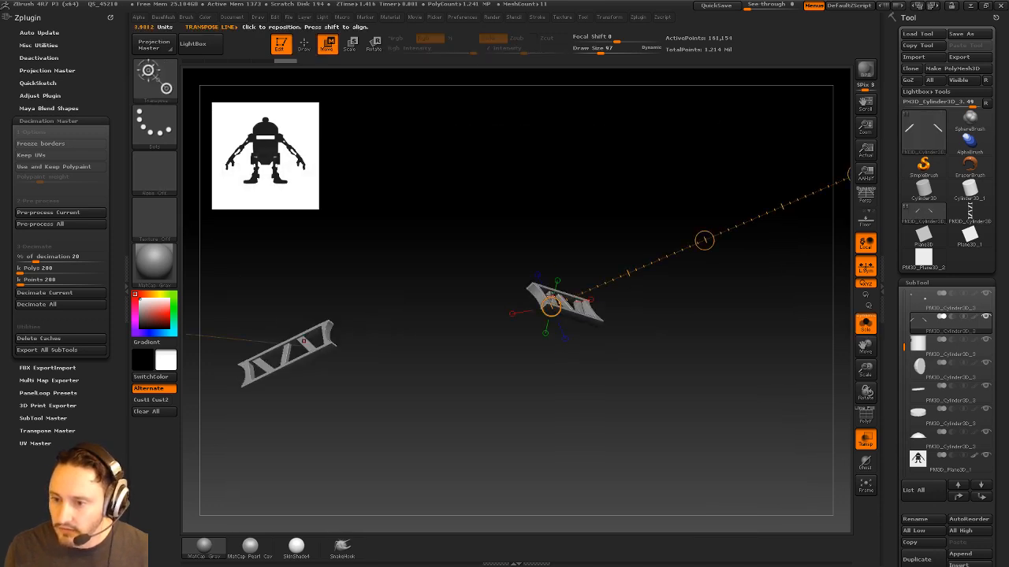
left_click(541, 296)
left_click_drag(652, 293, 644, 265, "shift")
left_click_drag(479, 239, 495, 256)
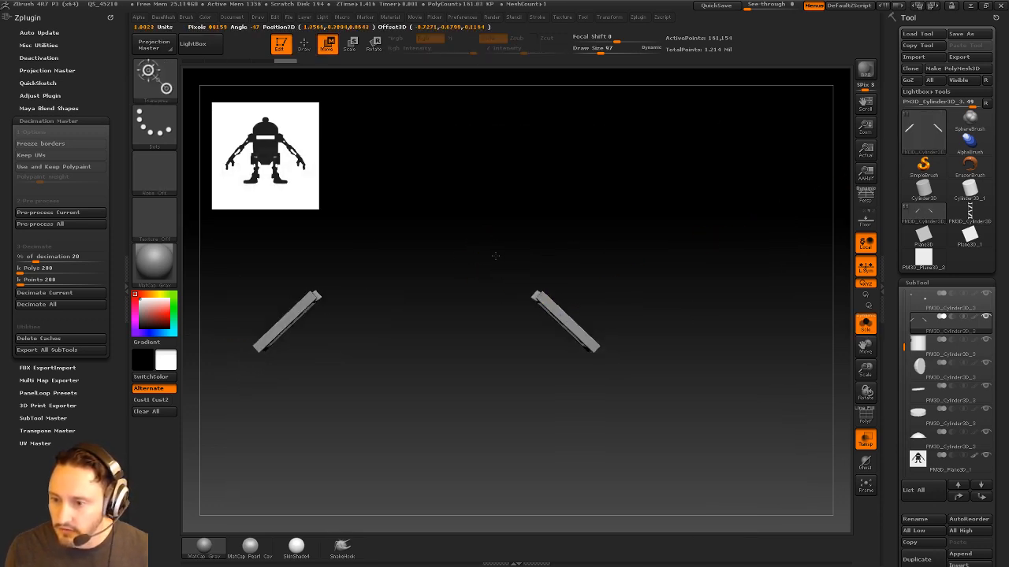
left_click(865, 324)
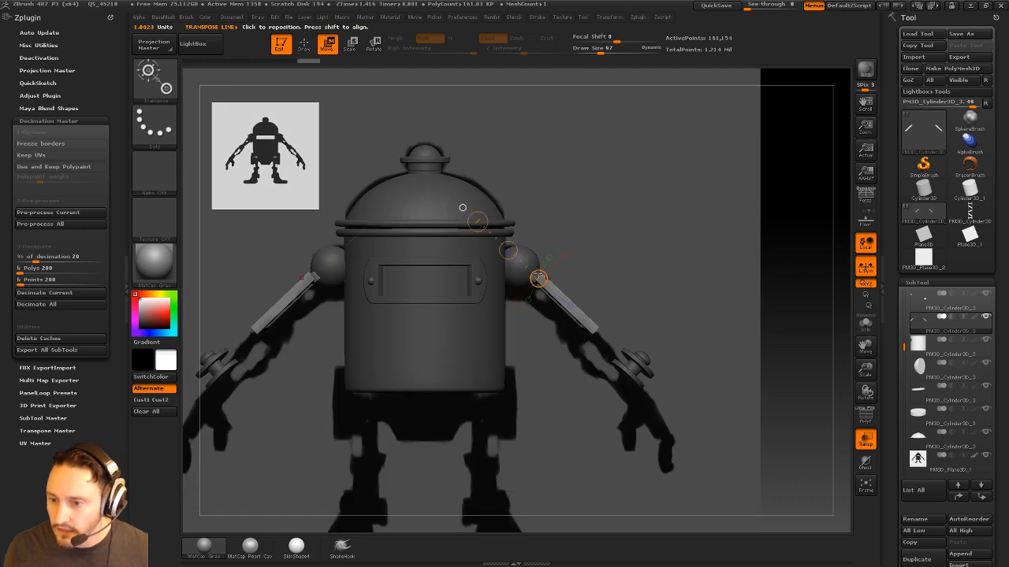
mouse_move(577, 314)
left_mouse_down()
mouse_move(623, 257)
mouse_move(597, 286)
left_mouse_up()
Adjust the struts' front-to-back position under the shoulder balls from a side view
left_click_drag(752, 272, 712, 288, "shift")
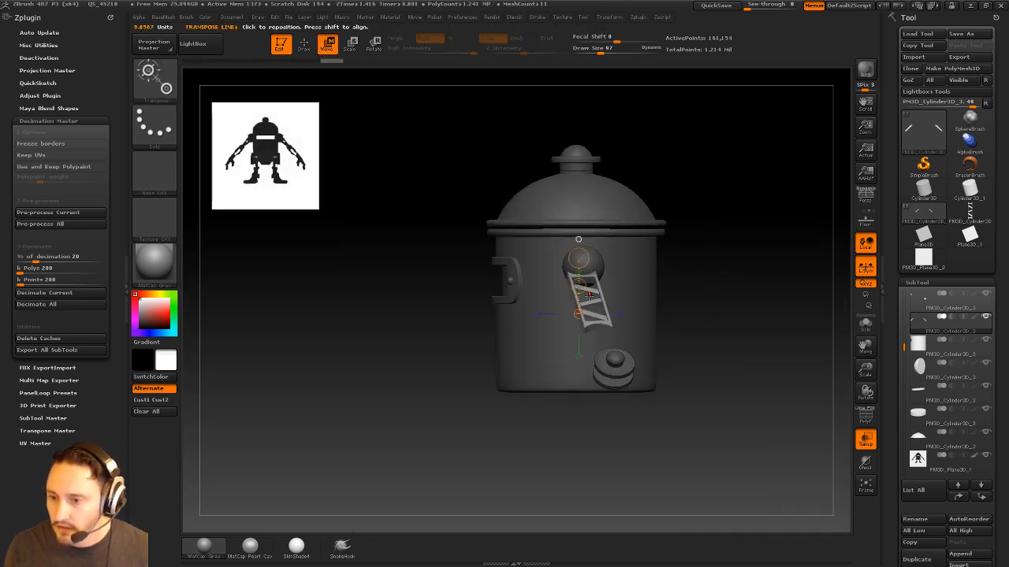
left_click_drag(589, 292, 727, 290, "shift")
left_click_drag(658, 291, 656, 292)
key("q")
mouse_move(725, 303)
left_mouse_down("shift")
mouse_move(811, 319)
mouse_move(772, 287)
left_mouse_up("shift")
Select the elbow joint SubTool and move both joints onto the lower ends of the arm struts in front and side views
key("w")
left_click(627, 325, "alt")
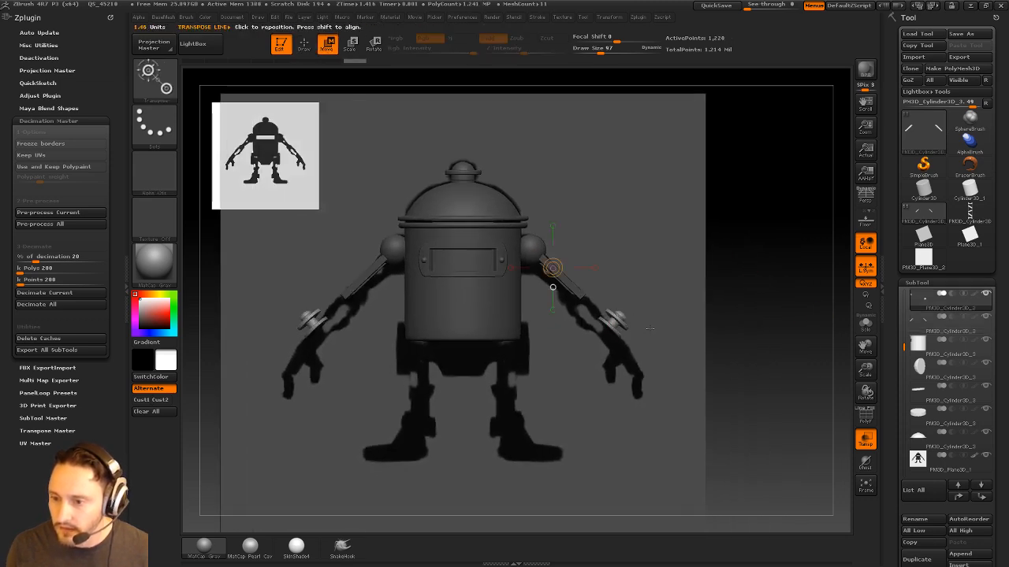
left_click_drag(620, 325, 756, 424)
left_click_drag(687, 374, 656, 347)
left_click_drag(637, 297, 484, 297, "shift")
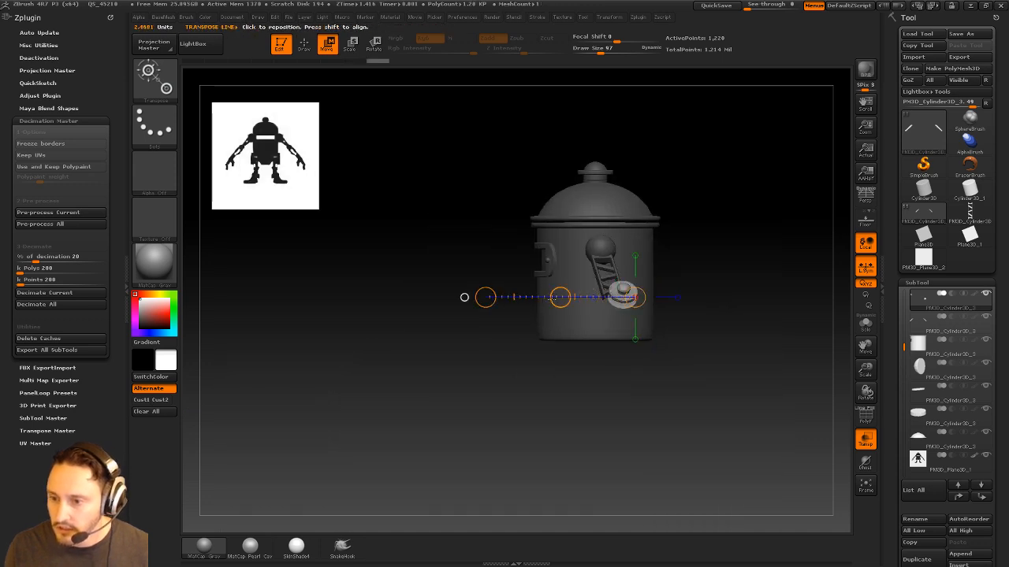
left_click_drag(560, 298, 554, 298)
key("q")
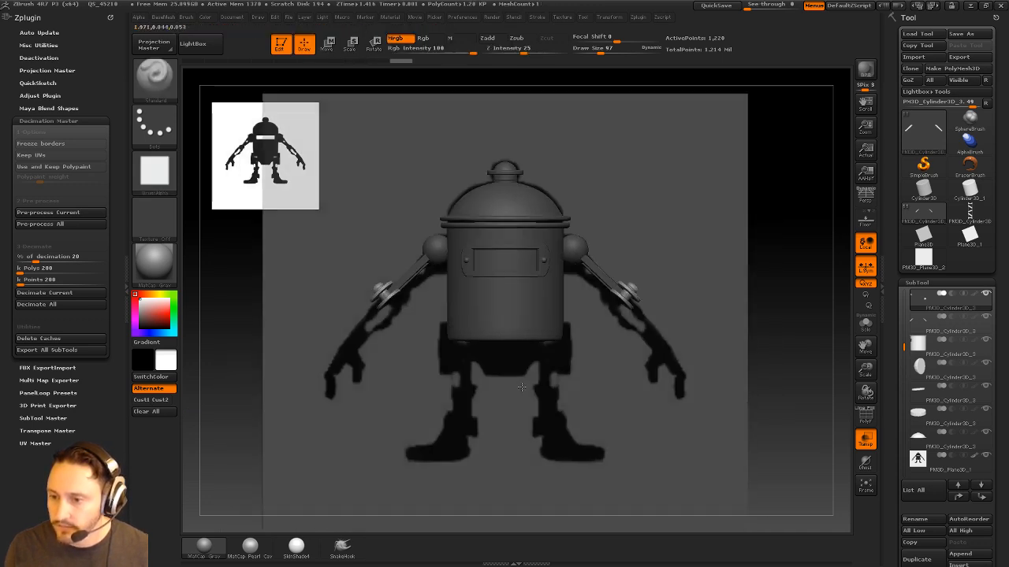
Set Draw Size to 70, turn on PolyFrame and inspect the isolated elbow joints before showing the whole robot again
key("s")
left_click_drag(804, 296, 798, 296)
left_click_drag(821, 286, 790, 294, "alt")
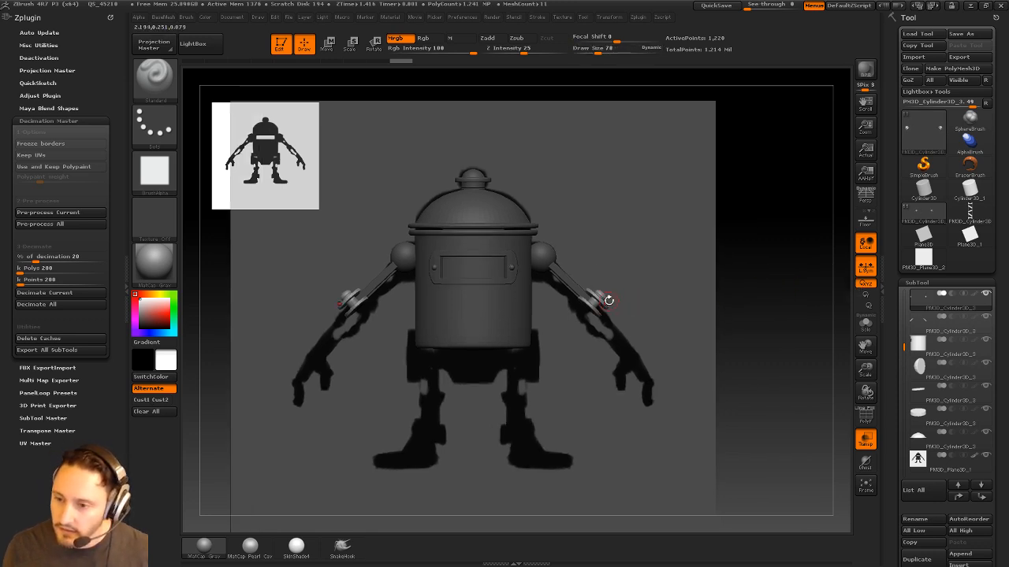
left_click_drag(677, 292, 741, 317)
left_click(864, 328)
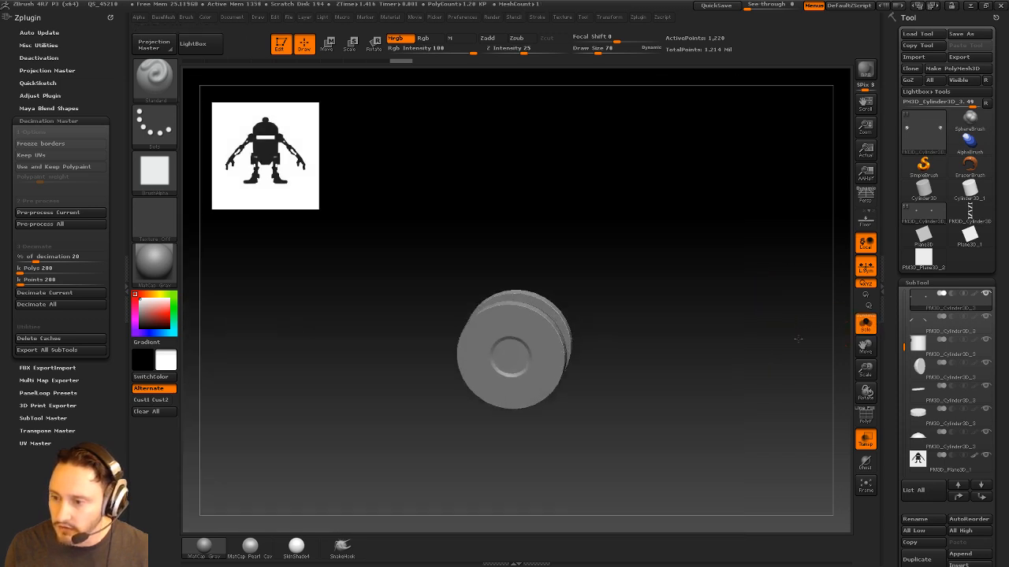
left_click(864, 416)
left_click_drag(751, 388, 758, 353)
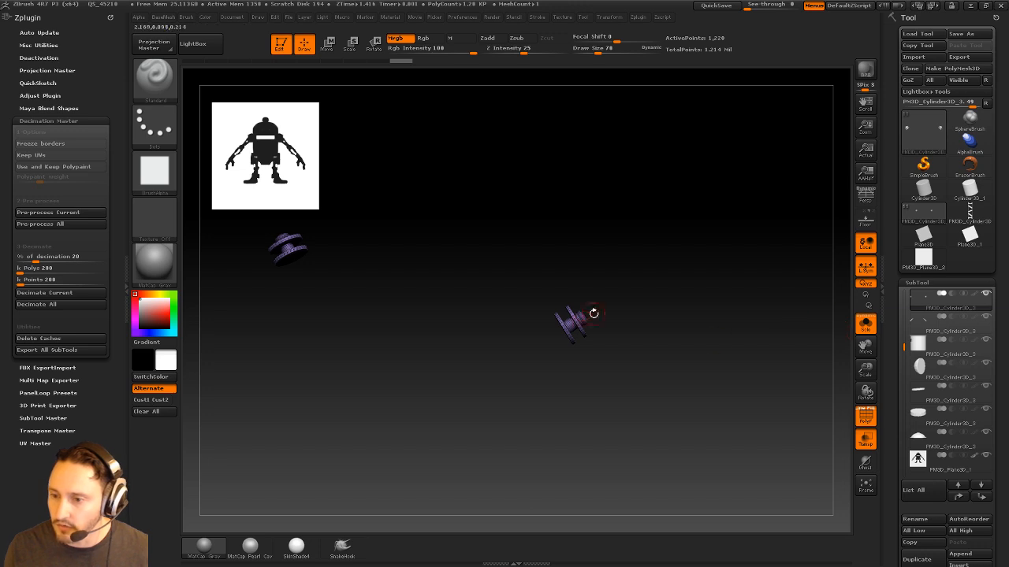
left_click(865, 323)
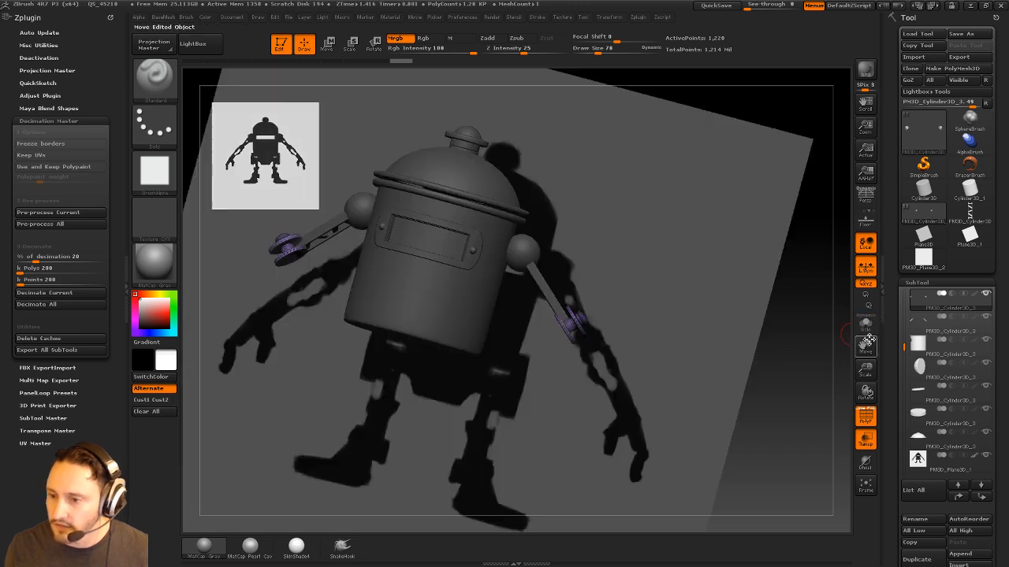
Draw a new Cylinder3D primitive, convert it to a PolyMesh3D and clear the rest of the canvas
left_click(281, 42)
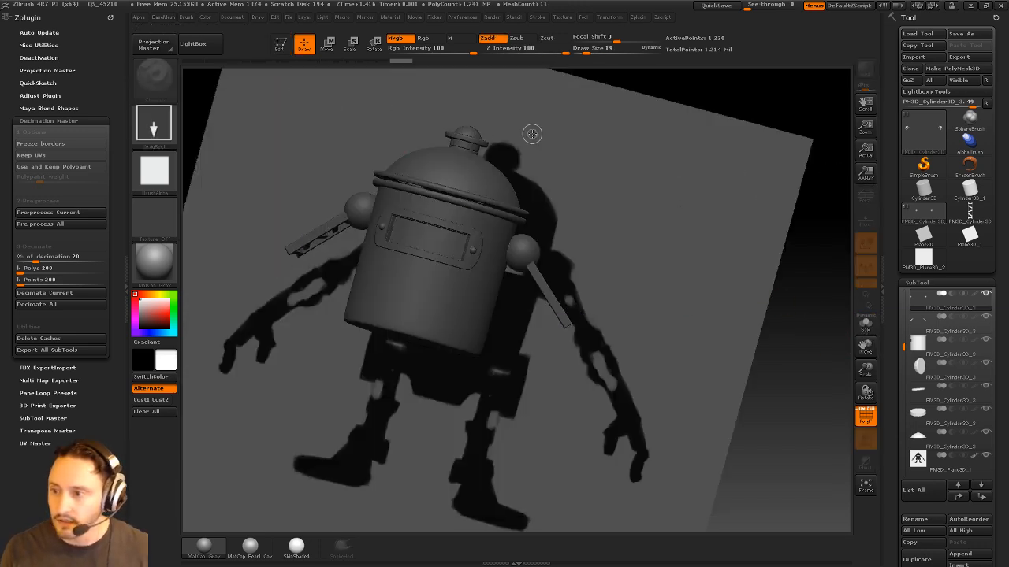
left_click(923, 191)
left_click_drag(529, 299, 585, 389)
left_click(281, 46)
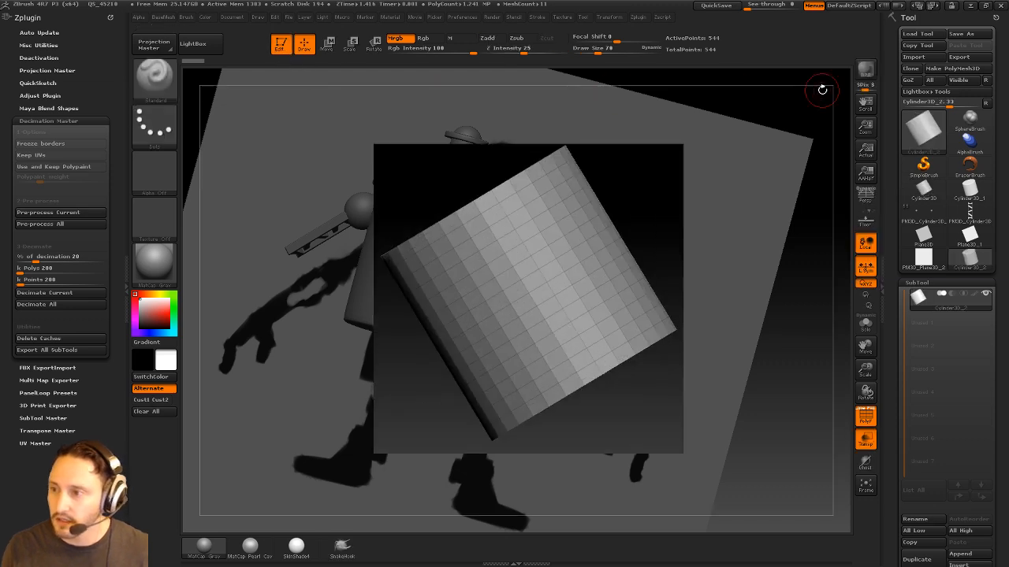
left_click(933, 71)
key("ctrl+n")
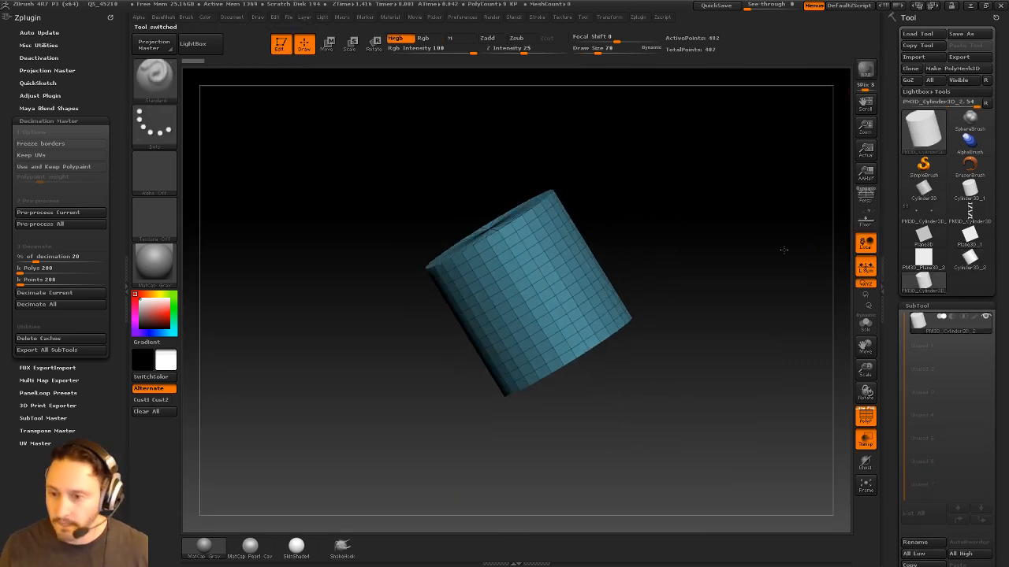
left_click_drag(783, 249, 742, 239, "shift")
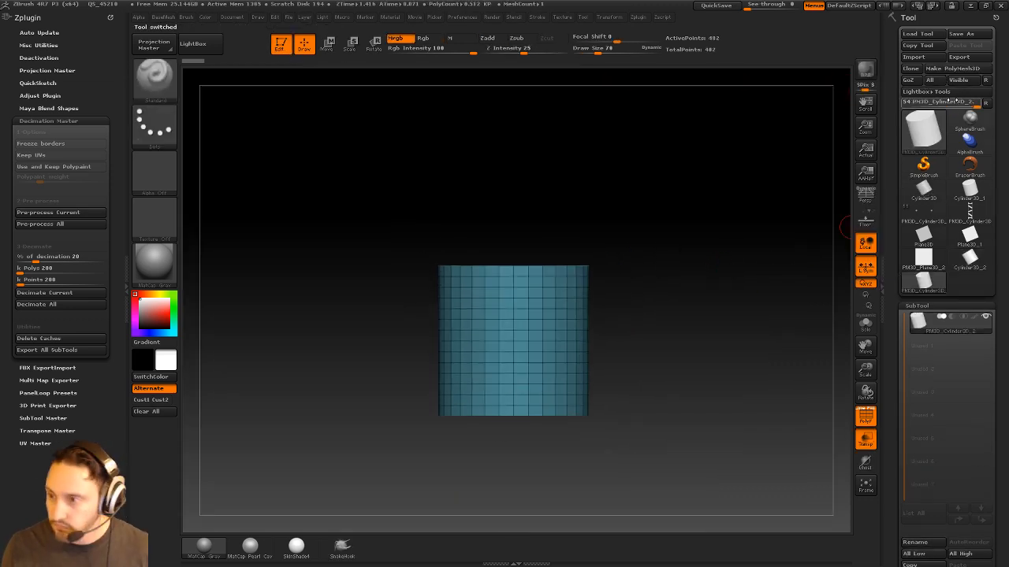
Choose the IMM_ModelKit insert brush and pick a round fastener with a domed centre from its meshes
key("b")
key("i")
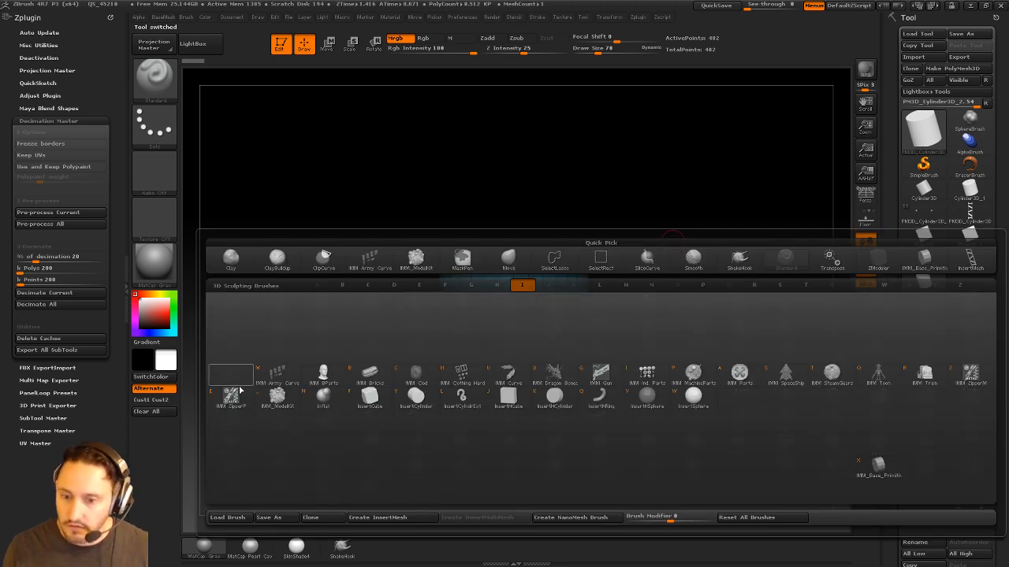
left_click(275, 398)
key("m")
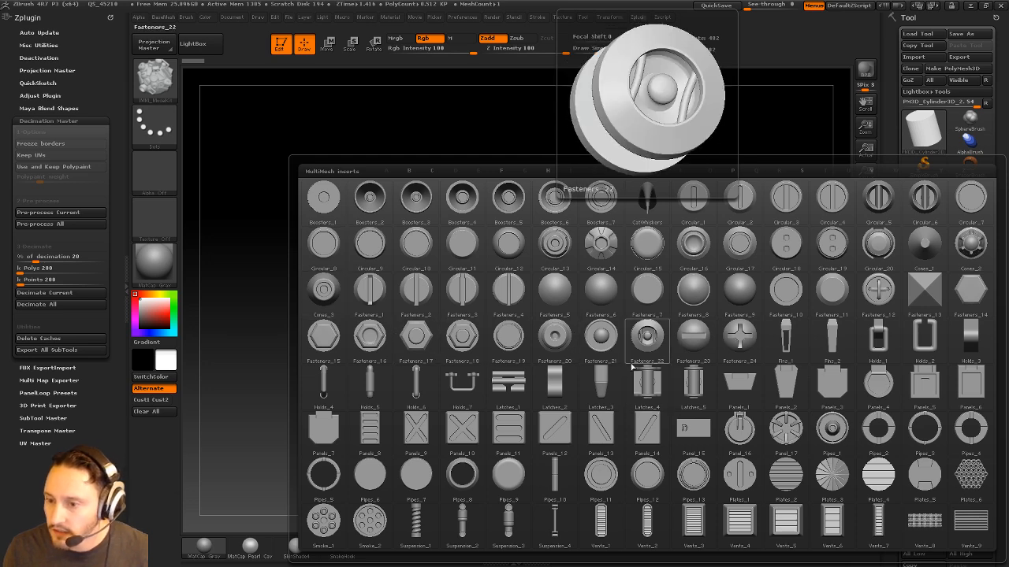
left_click(642, 343)
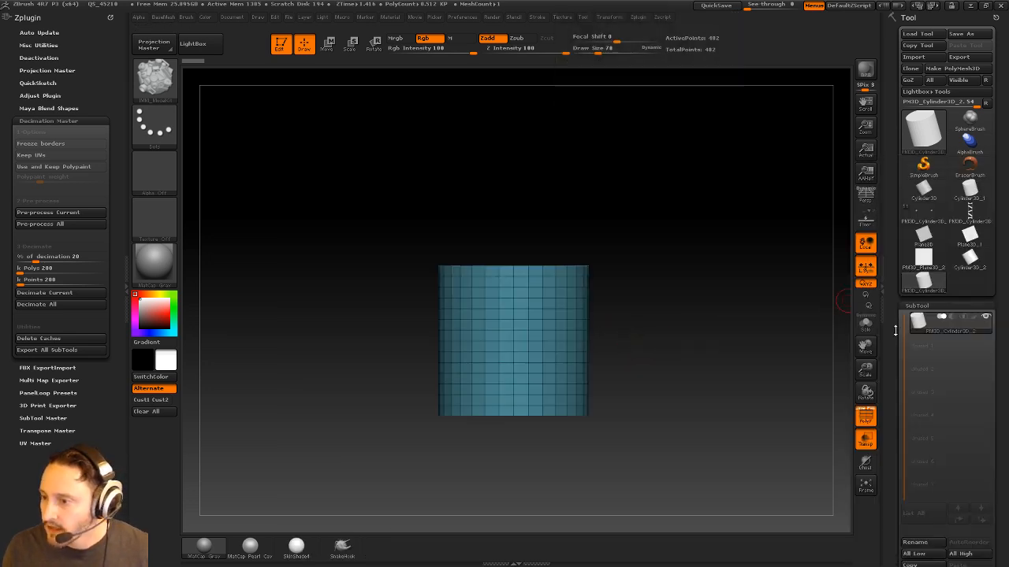
Replace the cylinder with the selected fastener mesh using MeshFromBrush in Modify Topology
scroll(895, 330, "down", 10)
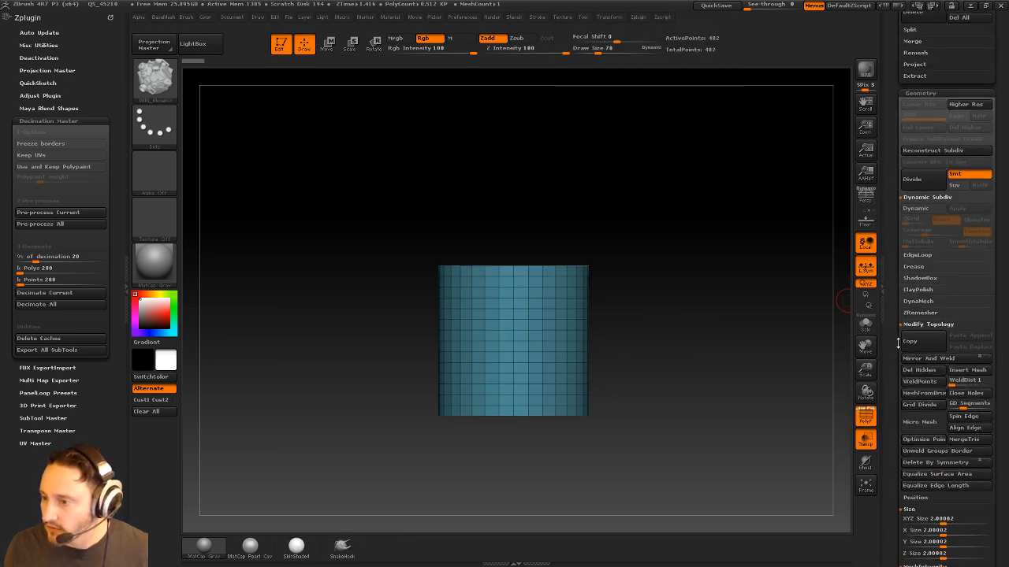
scroll(897, 342, "down", 1)
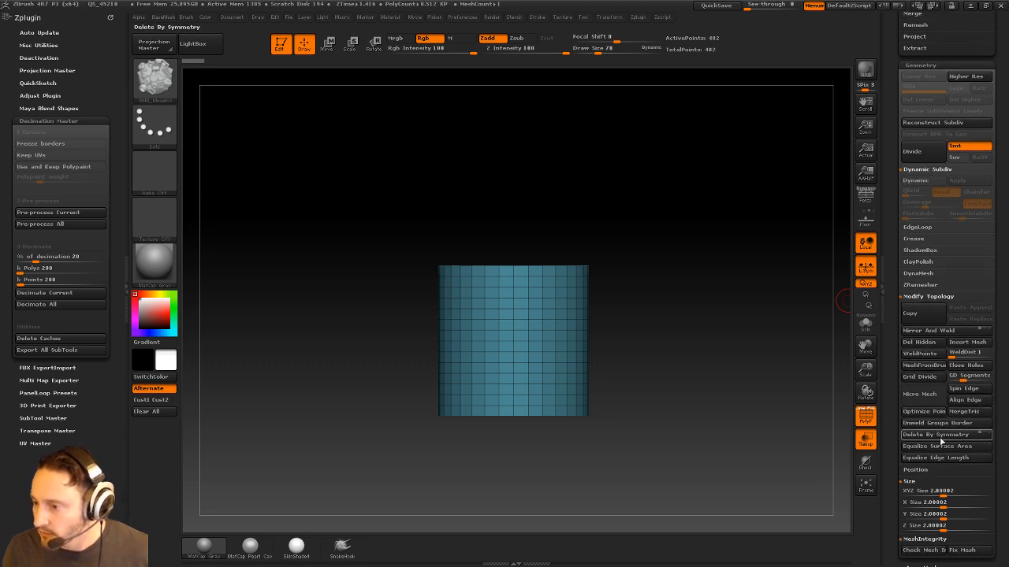
left_click(926, 366)
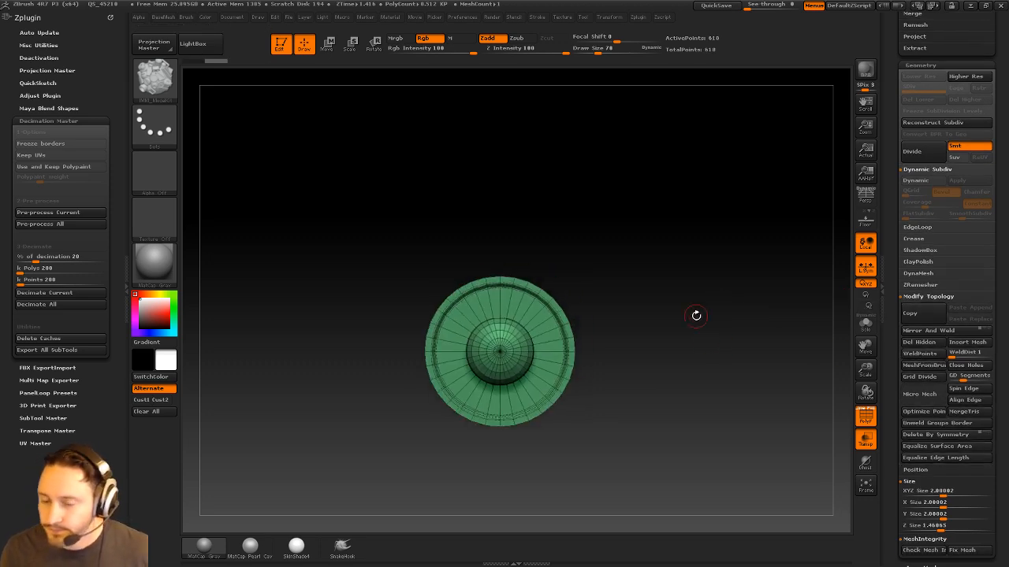
Show the floor grid and use Mirror And Weld to make the fastener a symmetrical joint with domes at both ends
left_click_drag(699, 315, 747, 347)
key("shift+p")
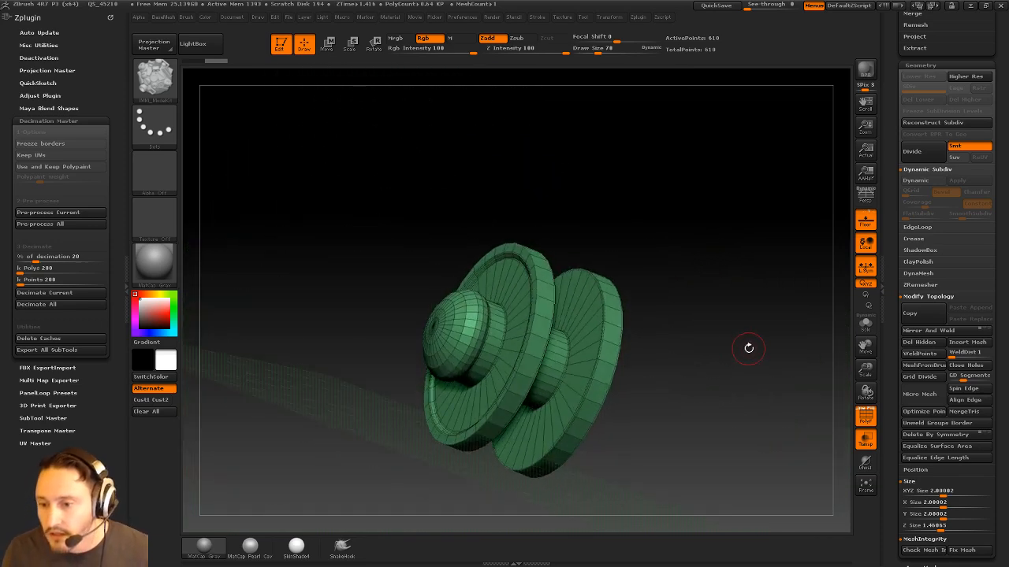
key("b")
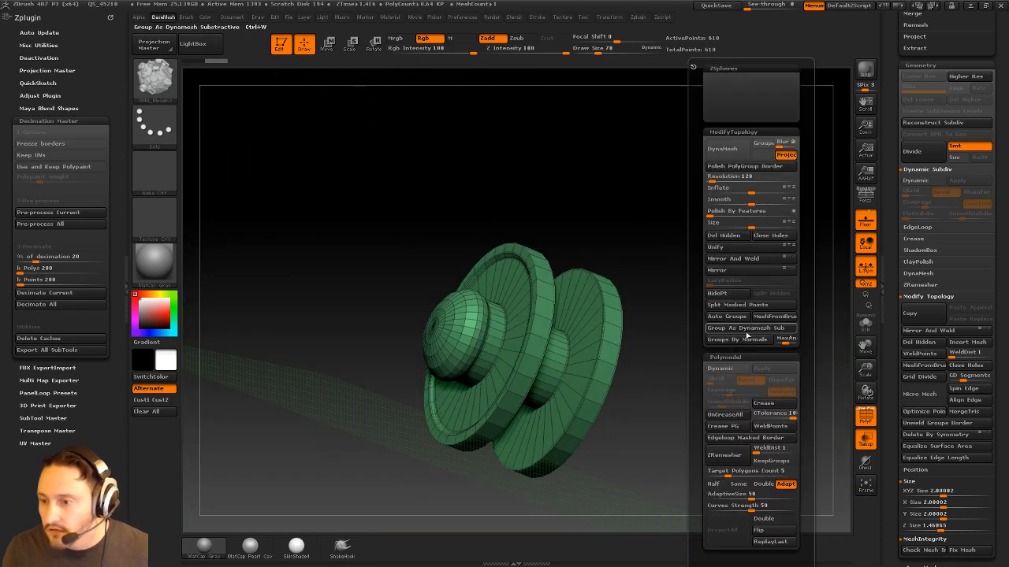
left_click(774, 261)
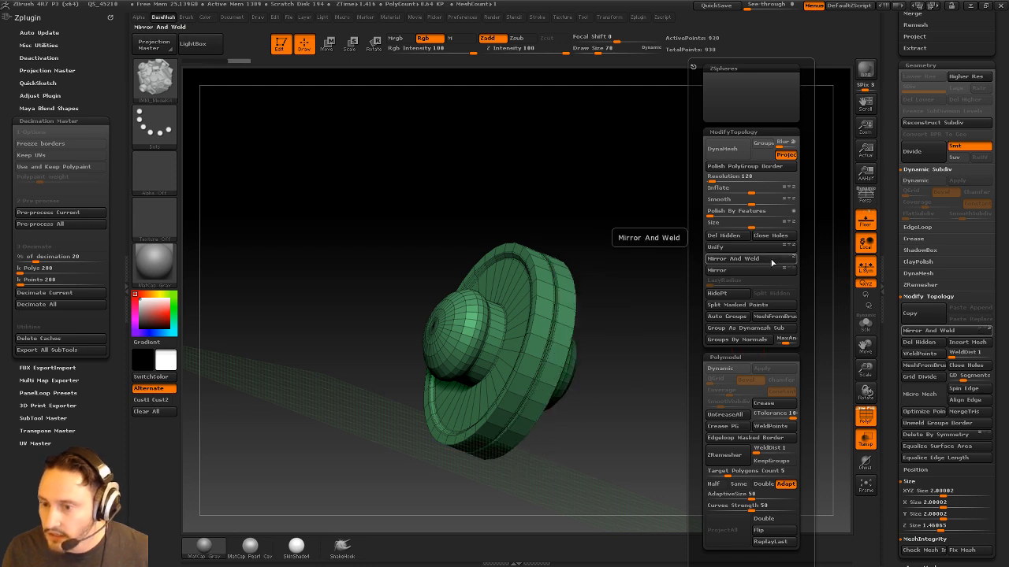
mouse_move(685, 272)
left_mouse_down()
mouse_move(669, 283)
mouse_move(707, 301)
mouse_move(705, 281)
left_mouse_up()
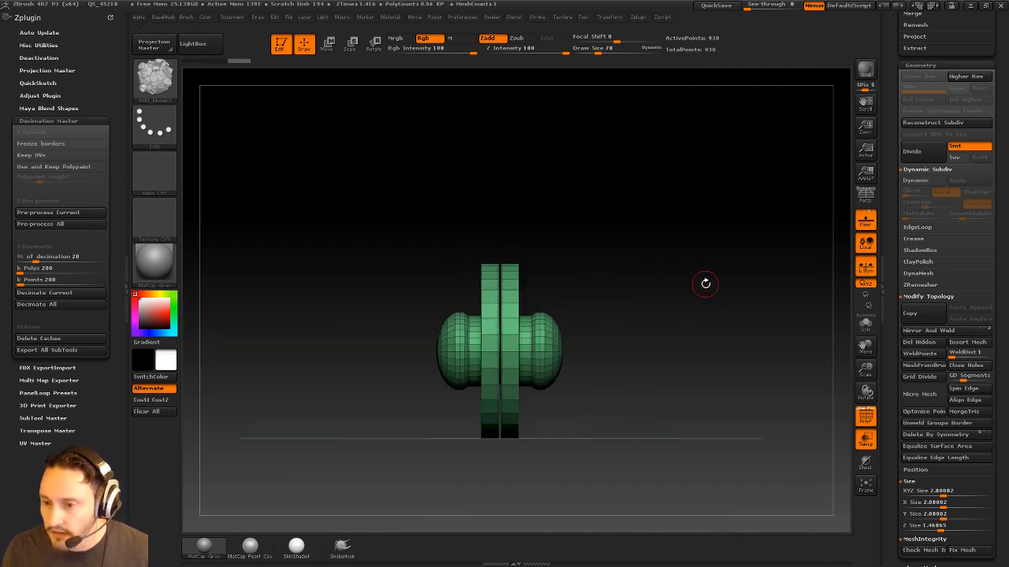
Mask one half of the joint and move the other half outward to widen it, leaving the mask cleared
mouse_move(671, 183)
left_mouse_down("ctrl")
mouse_move(513, 421)
mouse_move(500, 503)
left_mouse_up("ctrl")
left_click(499, 514, "ctrl")
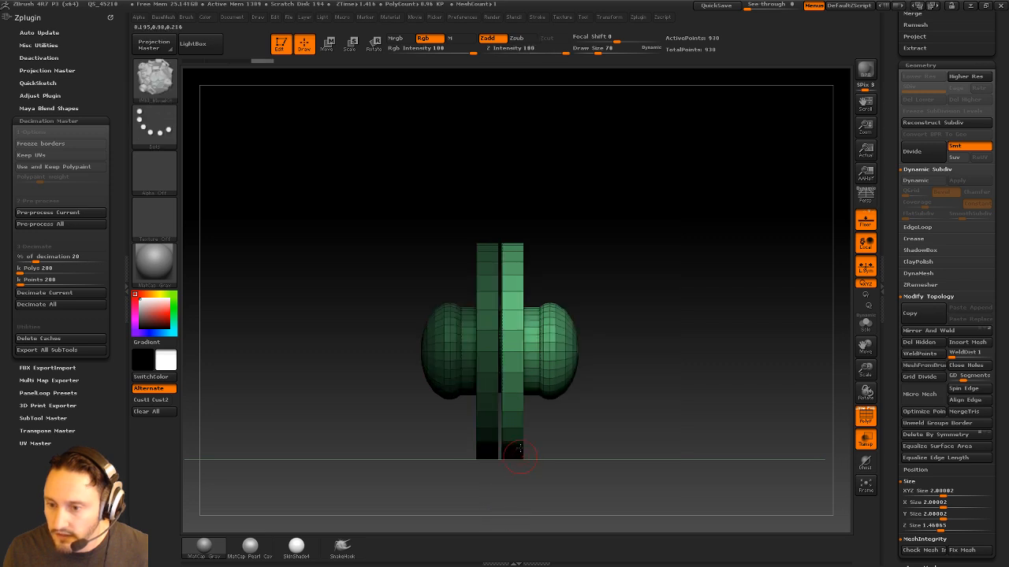
key("w")
left_click_drag(438, 380, 595, 378)
left_click_drag(671, 339, 512, 340, "shift")
left_click_drag(592, 340, 667, 341)
key("q")
mouse_move(747, 249)
left_mouse_down("ctrl")
mouse_move(787, 273)
mouse_move(770, 275)
left_mouse_up("ctrl")
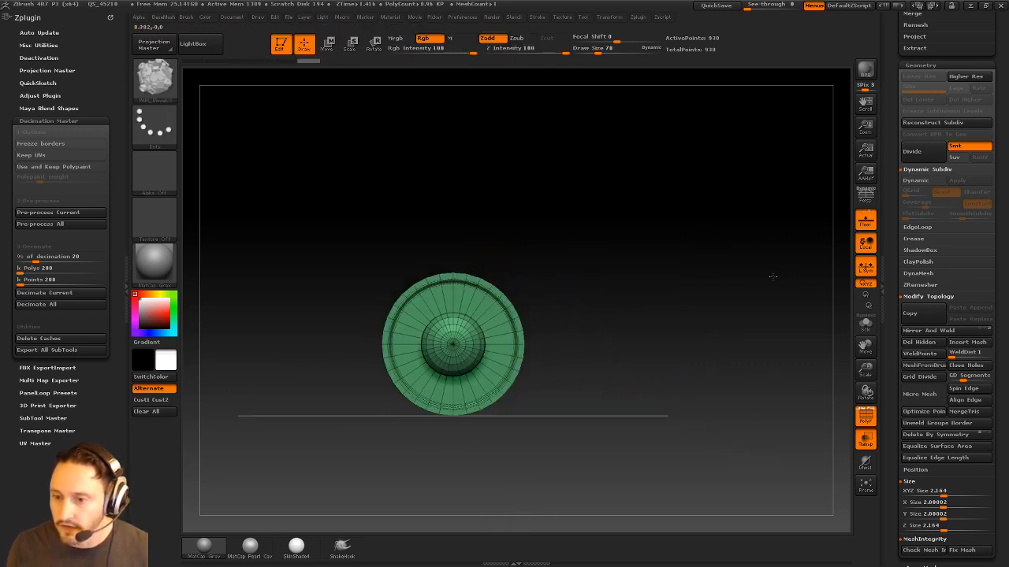
Create a new InsertMesh brush from the widened joint, oriented with its domed end facing the view
key("b")
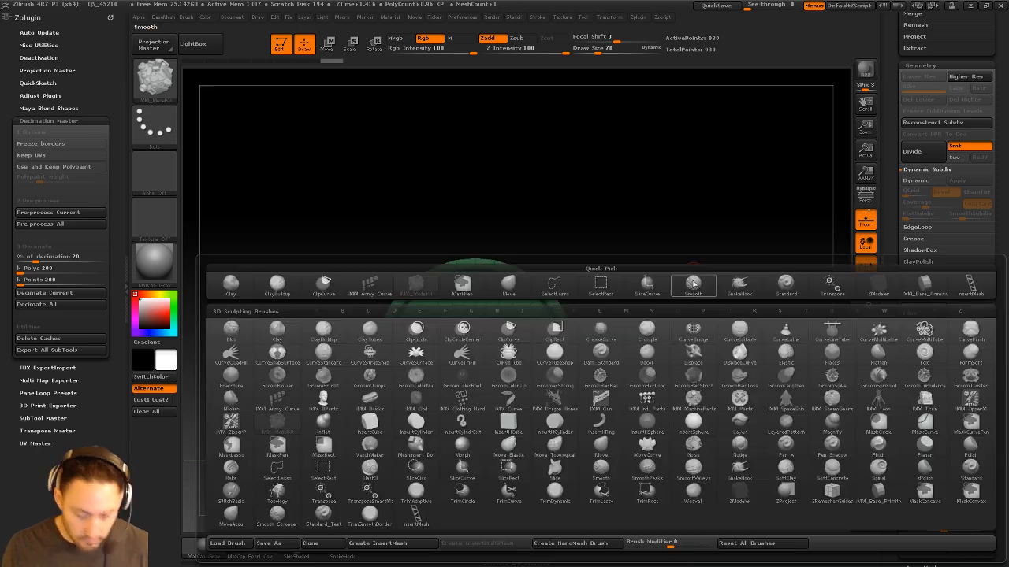
left_click(378, 543)
left_click(444, 188)
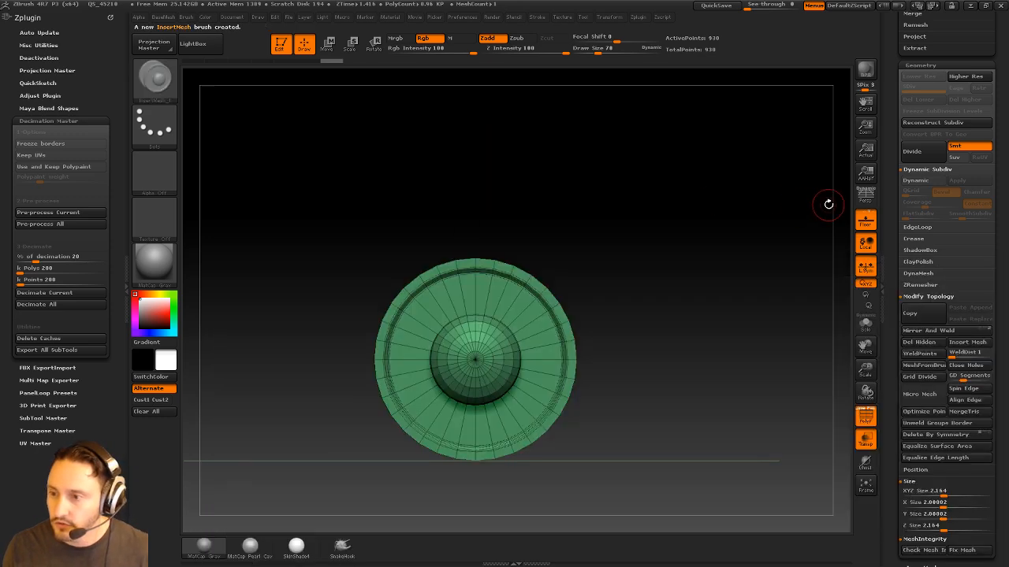
Return to the robot model, hide its silhouette guide plane and delete the existing elbow joint subtool
left_click_drag(892, 201, 878, 427)
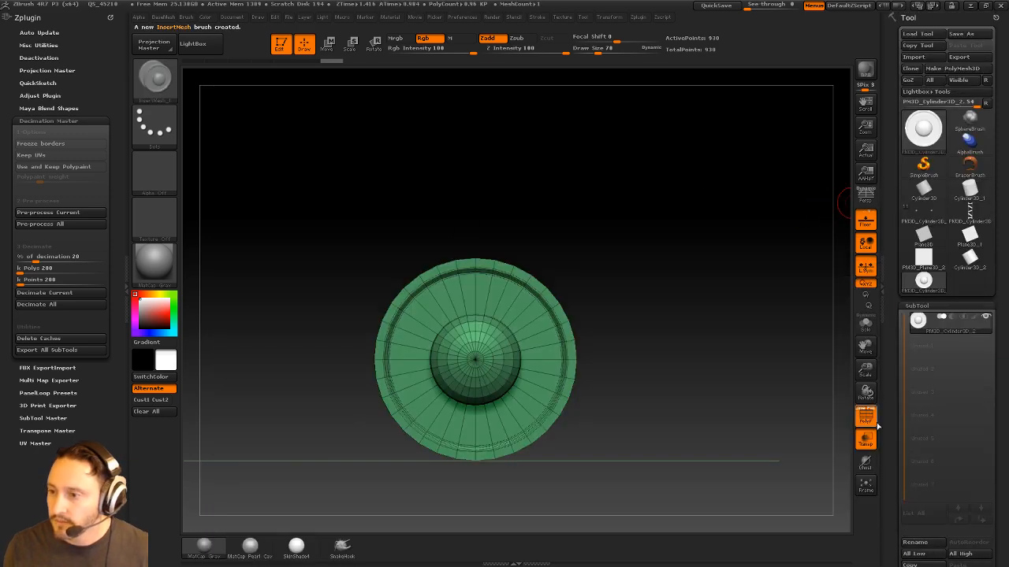
left_click(925, 218)
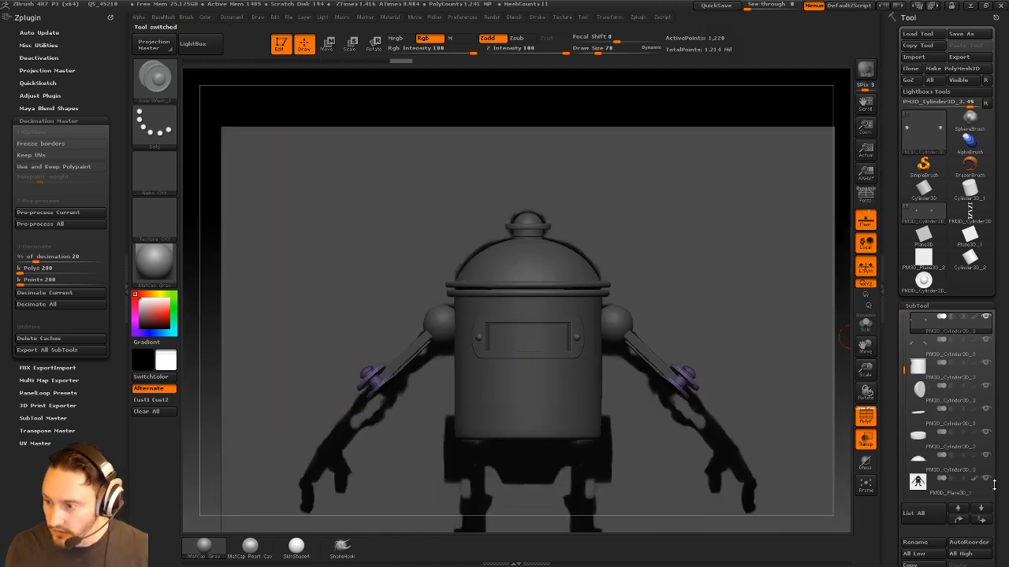
left_click(985, 479)
left_click_drag(840, 337, 763, 348)
left_click_drag(892, 534, 897, 457)
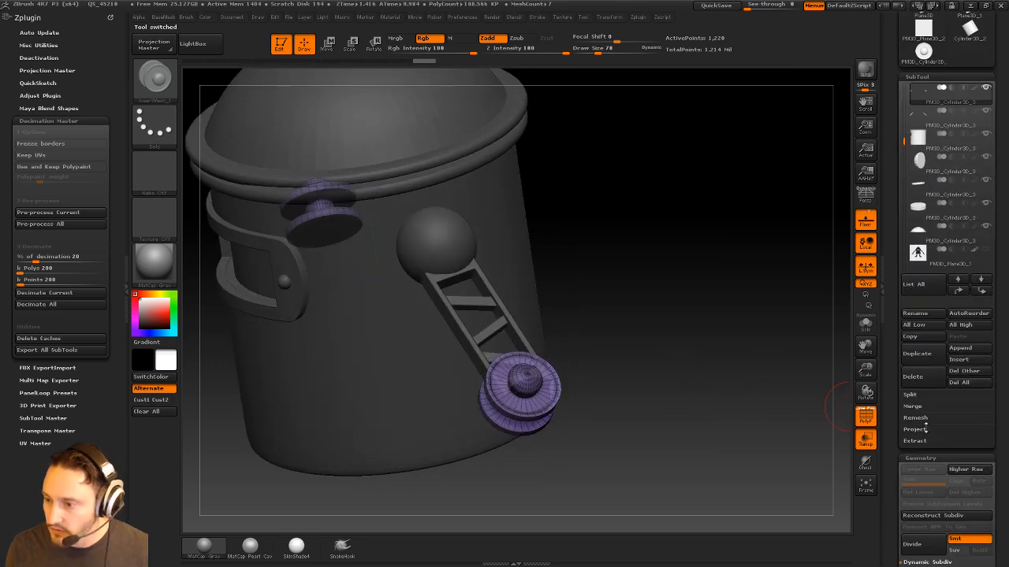
left_click(916, 378)
Insert the new joint onto the arm strut with the custom InsertMesh brush and hide the floor grid
mouse_move(656, 294)
left_mouse_down("alt")
mouse_move(695, 277)
mouse_move(669, 244)
mouse_move(659, 264)
left_mouse_up("alt")
key("b")
left_click(453, 520)
left_click_drag(533, 355, 559, 380)
left_click(866, 221)
left_click_drag(709, 306, 680, 281)
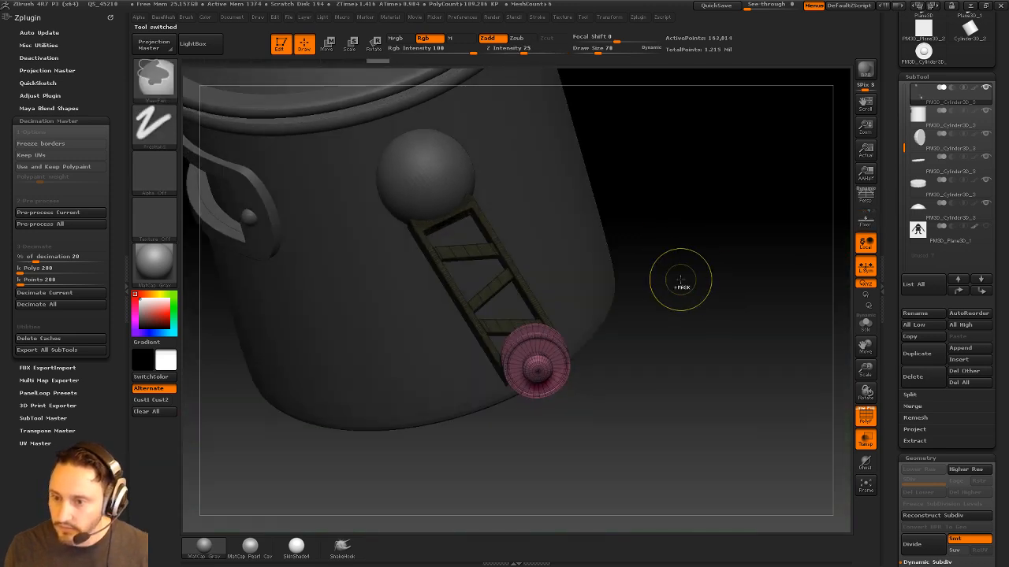
key("ctrl+z")
left_click_drag(508, 324, 528, 360)
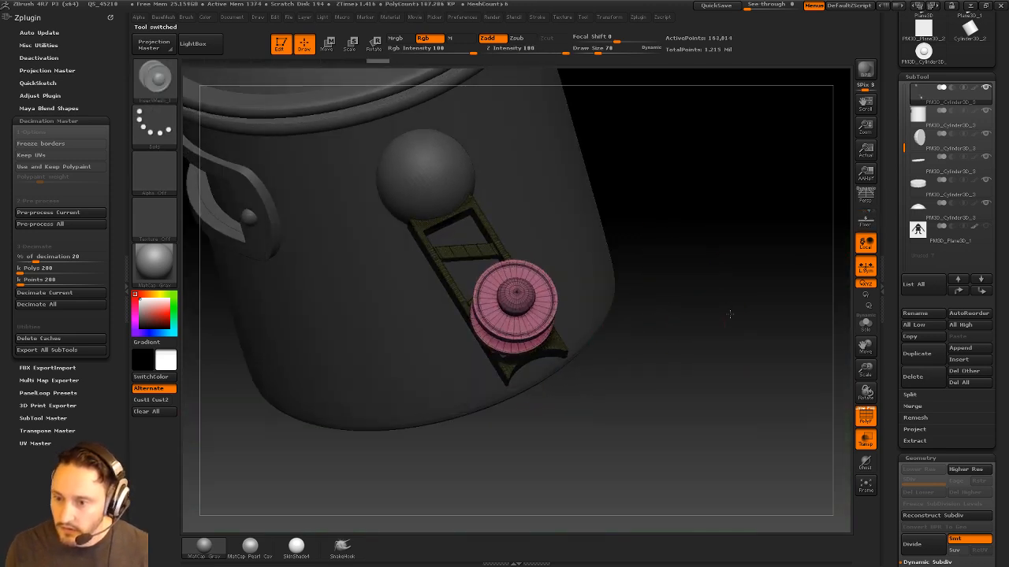
Move the inserted joint along the arm strut until it sits at the strut's lower end
left_click_drag(730, 313, 718, 259, "shift")
key("w")
left_click_drag(608, 218, 581, 266)
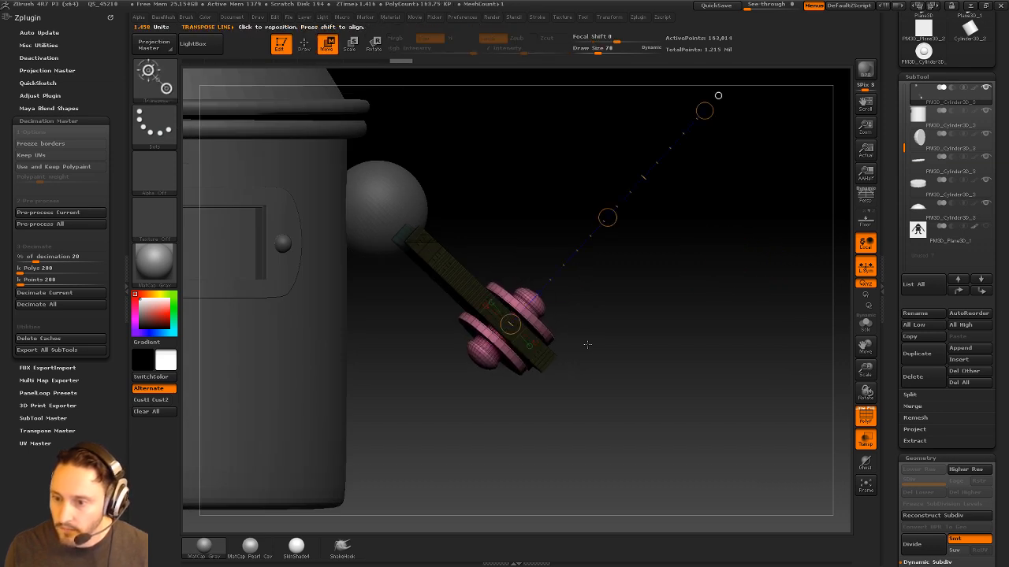
left_click_drag(580, 265, 511, 350)
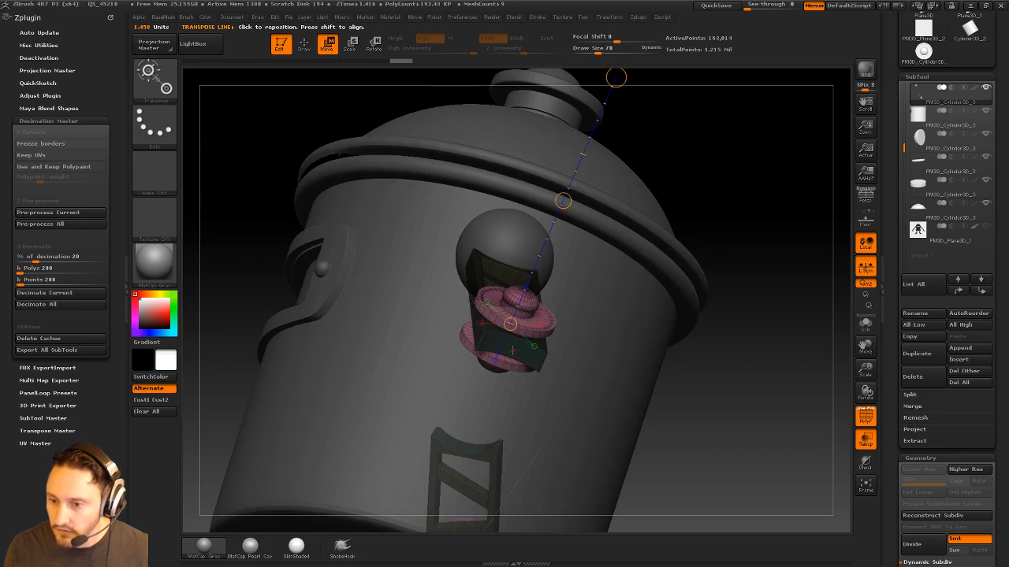
left_click_drag(767, 281, 786, 276, "shift")
mouse_move(542, 378)
left_mouse_down()
mouse_move(631, 371)
mouse_move(685, 342)
mouse_move(675, 333)
mouse_move(689, 315)
mouse_move(671, 333)
mouse_move(673, 315)
left_mouse_up()
Separate the joint from the arm strut with Split Masked Points and set the draw size to 22
key("q")
key("1")
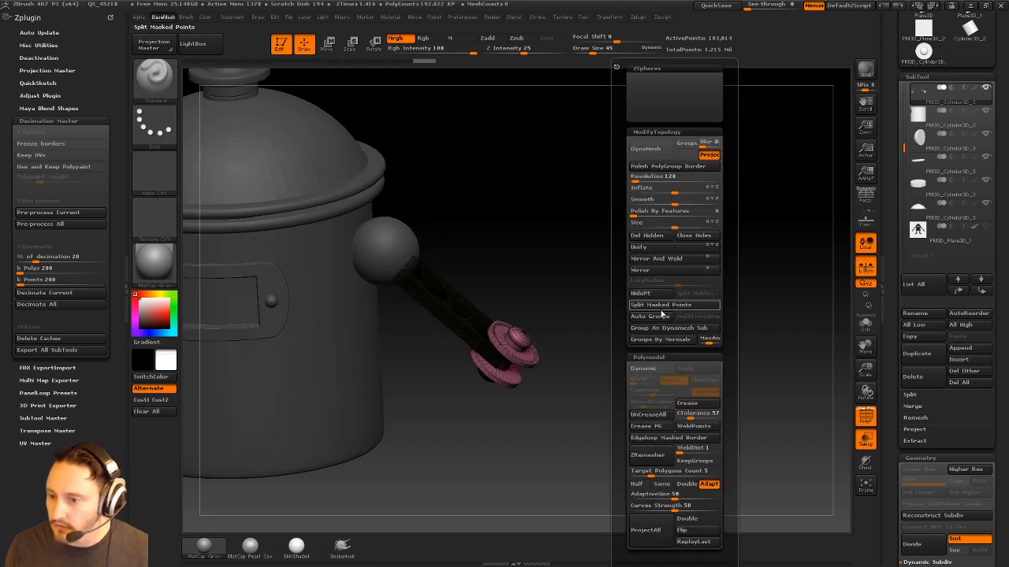
key("s")
left_click_drag(579, 319, 574, 319)
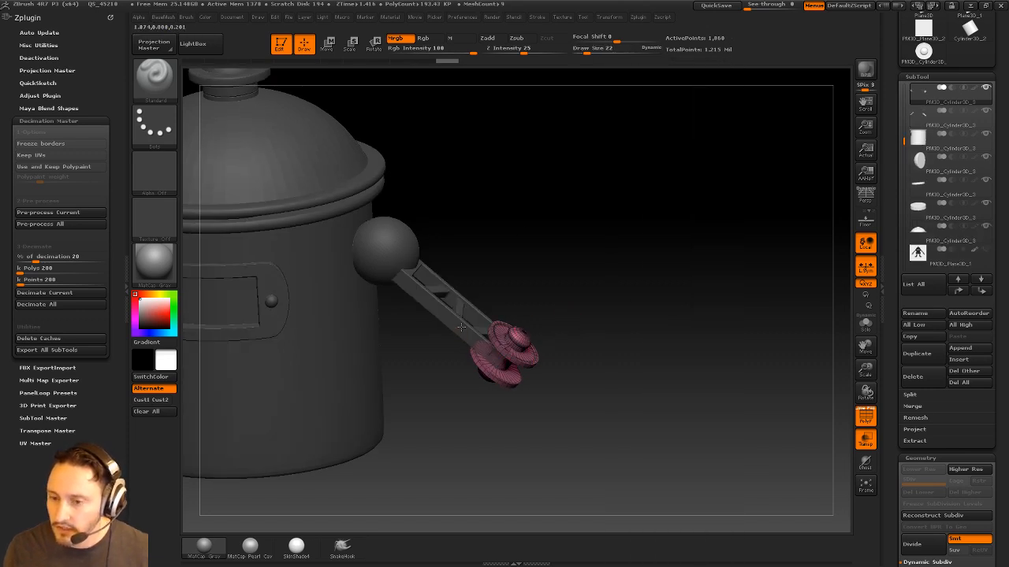
Select the arm strut subtool and create an InsertMesh brush from it, facing its openwork side
left_click(463, 320, "alt")
left_click_drag(649, 277, 668, 302, "alt")
mouse_move(758, 324)
left_mouse_down()
mouse_move(711, 376)
mouse_move(565, 408)
mouse_move(713, 294)
mouse_move(676, 323)
mouse_move(793, 389)
mouse_move(583, 336)
mouse_move(554, 377)
left_mouse_up()
key("b")
left_click(415, 515)
Turn off PolyFrame and transparency, and insert a copy of the strut onto the elbow joint subtool
left_click(865, 416)
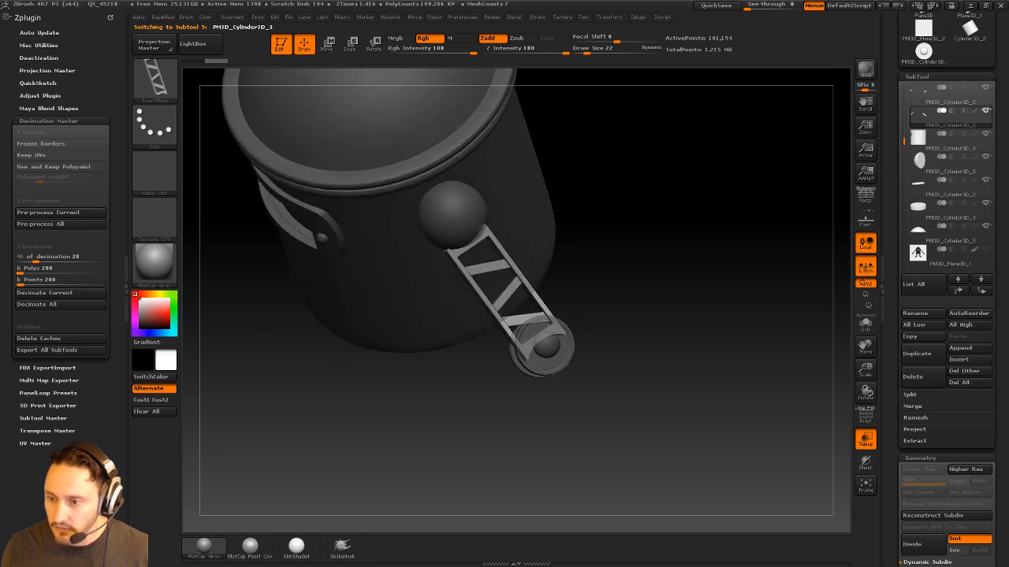
left_click(864, 440)
left_click(556, 366, "alt")
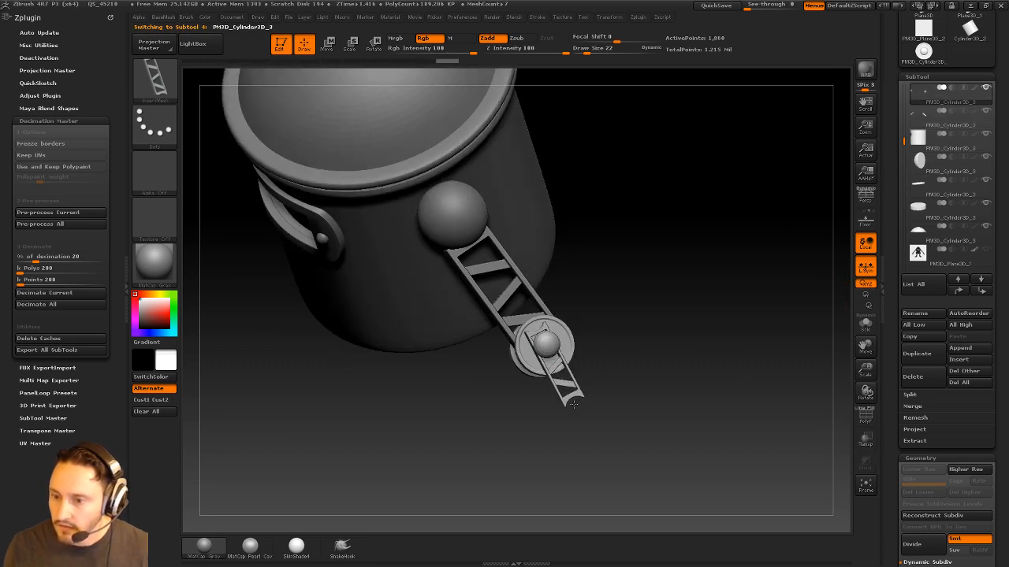
left_click_drag(573, 405, 597, 445)
Rotate the inserted forearm strut about the elbow joint so it angles across the upper arm strut
left_click_drag(691, 381, 663, 321, "alt")
key("r")
left_click_drag(618, 291, 633, 230)
left_click_drag(561, 288, 529, 318)
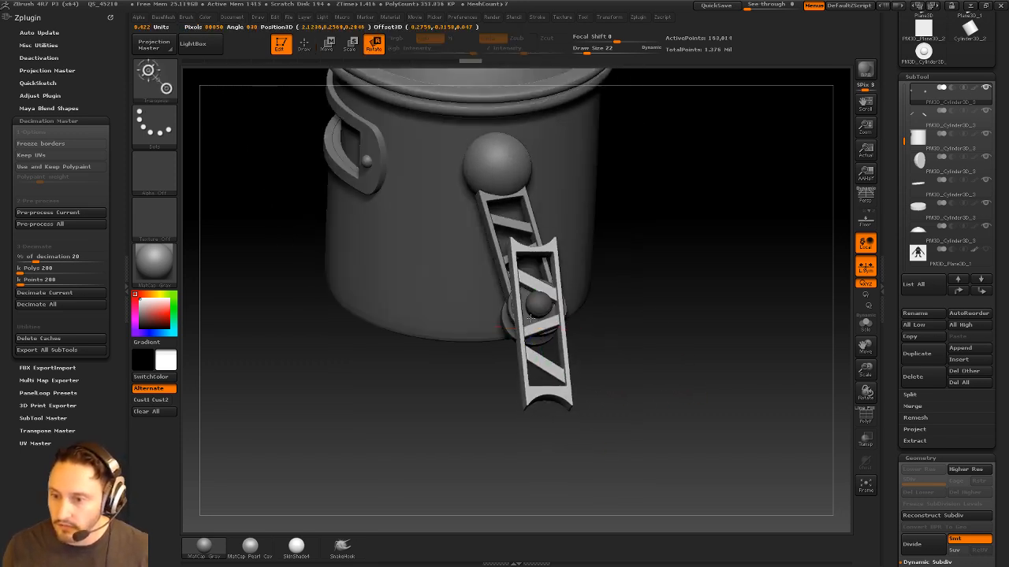
left_click_drag(348, 203, 481, 177)
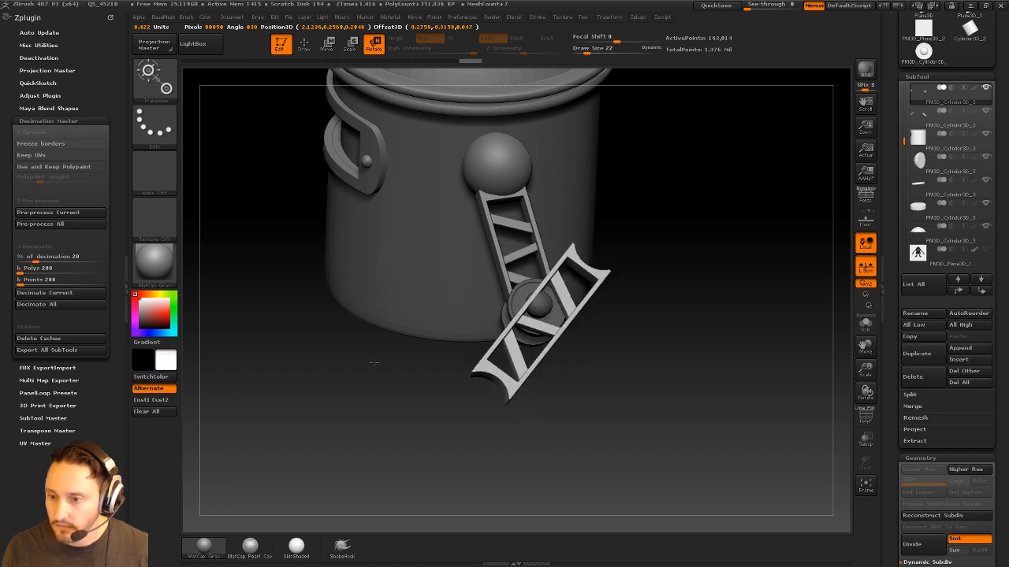
Move the forearm strut so its upper end attaches at the elbow joint and the rest extends outward
key("w")
left_click_drag(539, 330, 537, 328)
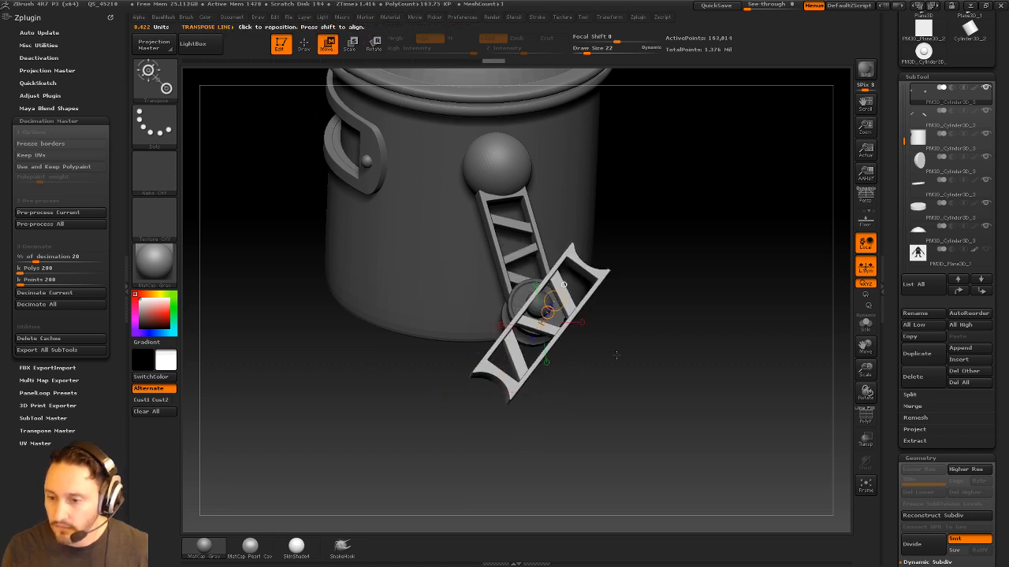
left_click_drag(617, 354, 482, 261, "shift")
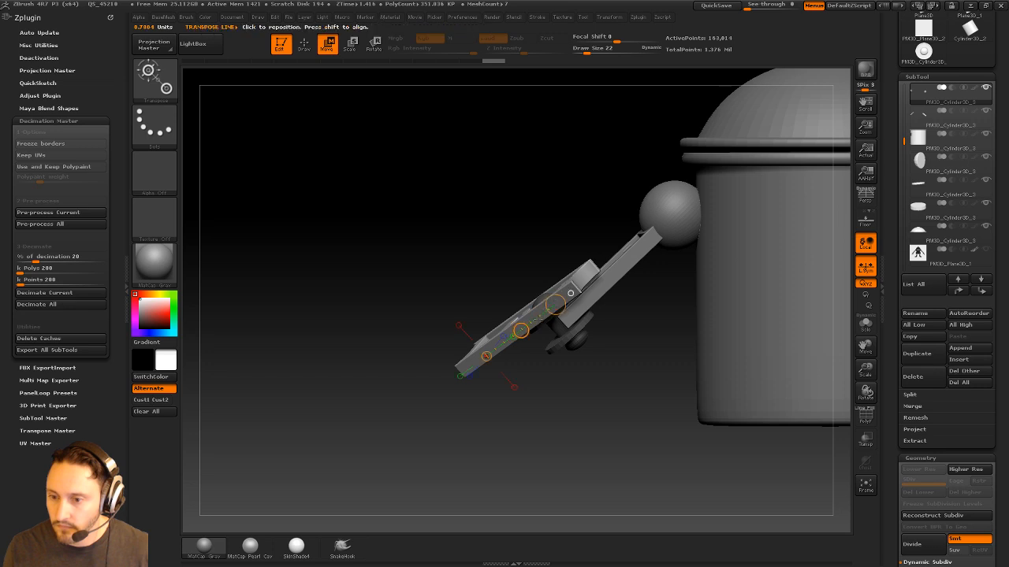
left_click_drag(517, 333, 485, 362)
mouse_move(449, 409)
left_mouse_down()
mouse_move(574, 439)
mouse_move(654, 422)
left_mouse_up()
mouse_move(675, 389)
left_mouse_down("shift")
mouse_move(748, 380)
mouse_move(693, 360)
left_mouse_up("shift")
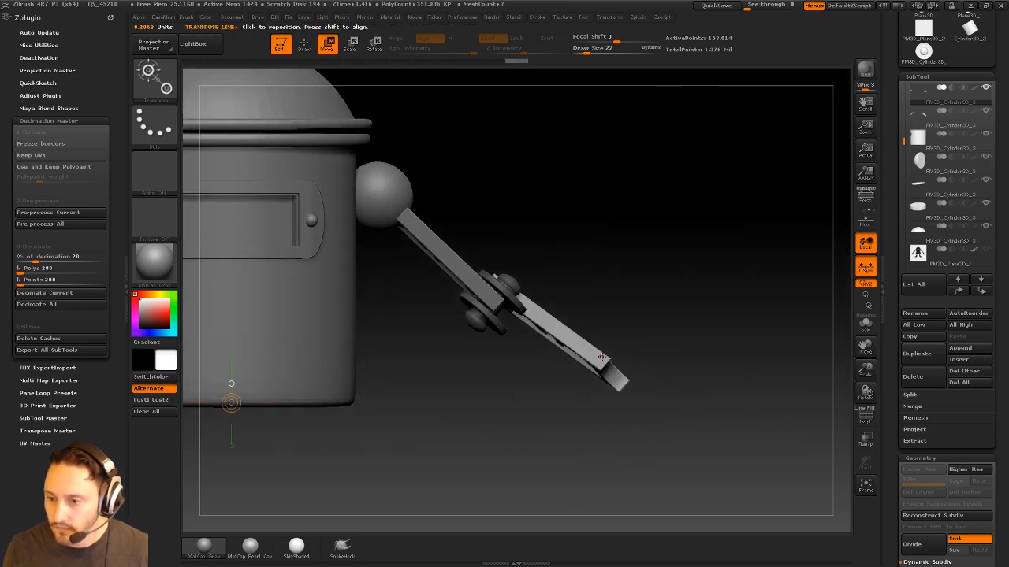
left_click_drag(554, 319, 570, 362)
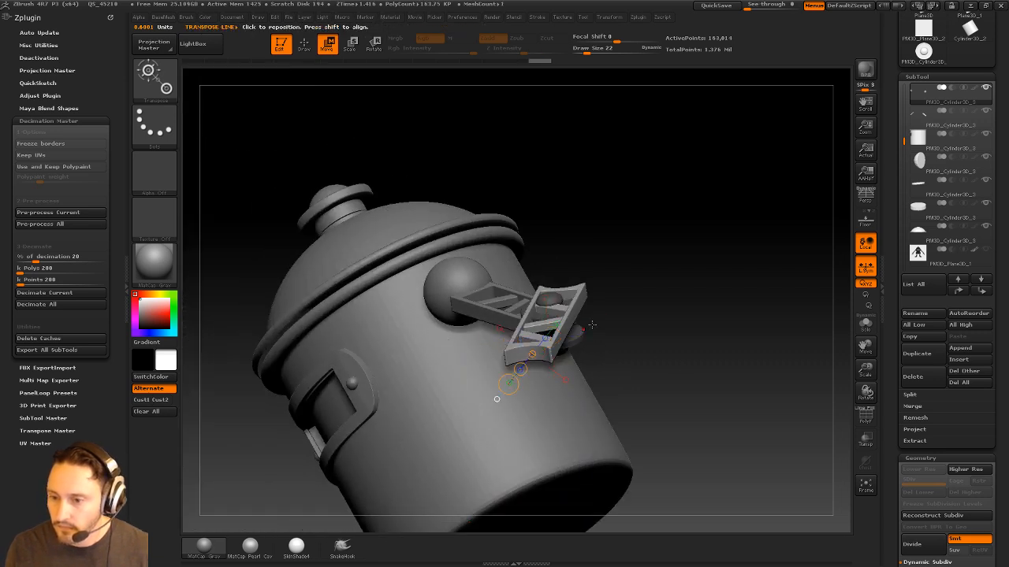
Duplicate the forearm strut and place the copy parallel to it on the opposite face of the elbow joint
left_click_drag(592, 324, 661, 344)
left_click_drag(557, 383, 600, 291)
left_click_drag(535, 288, 446, 411)
key("ctrl+z")
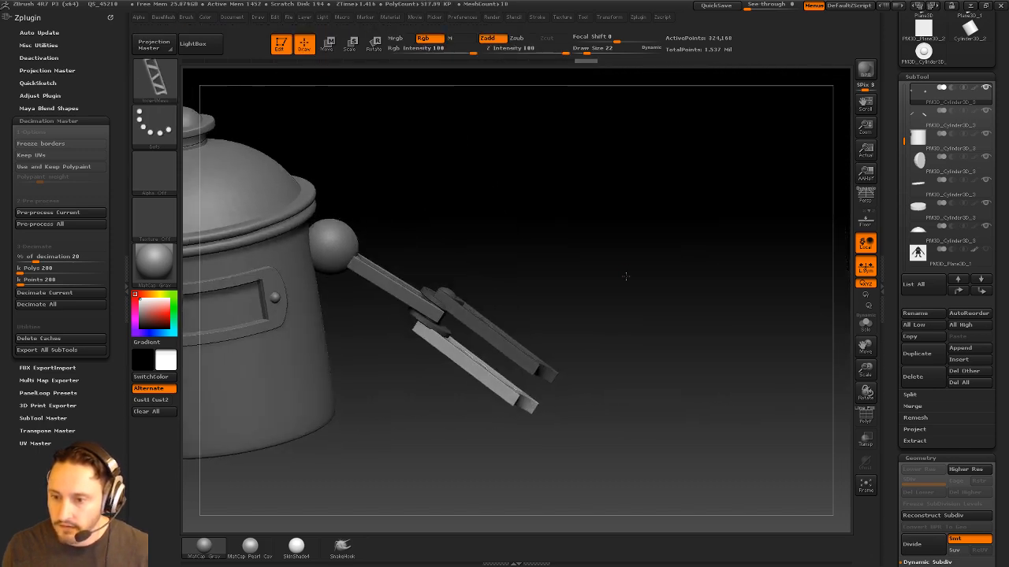
Split the two forearm struts and the elbow joint into separate subtools
key("s")
left_click_drag(450, 311, 428, 304)
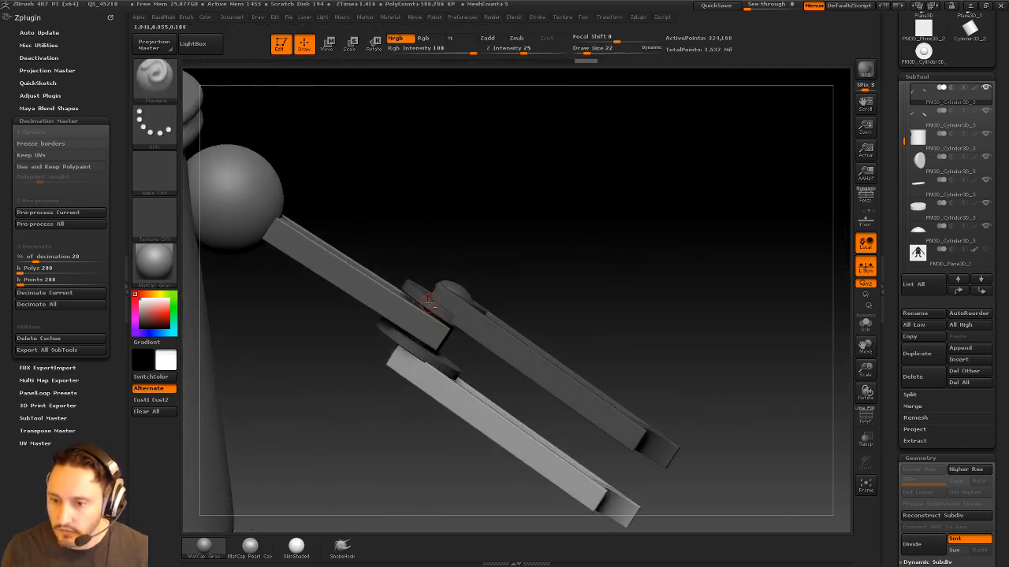
key("shift+b")
left_click(591, 306)
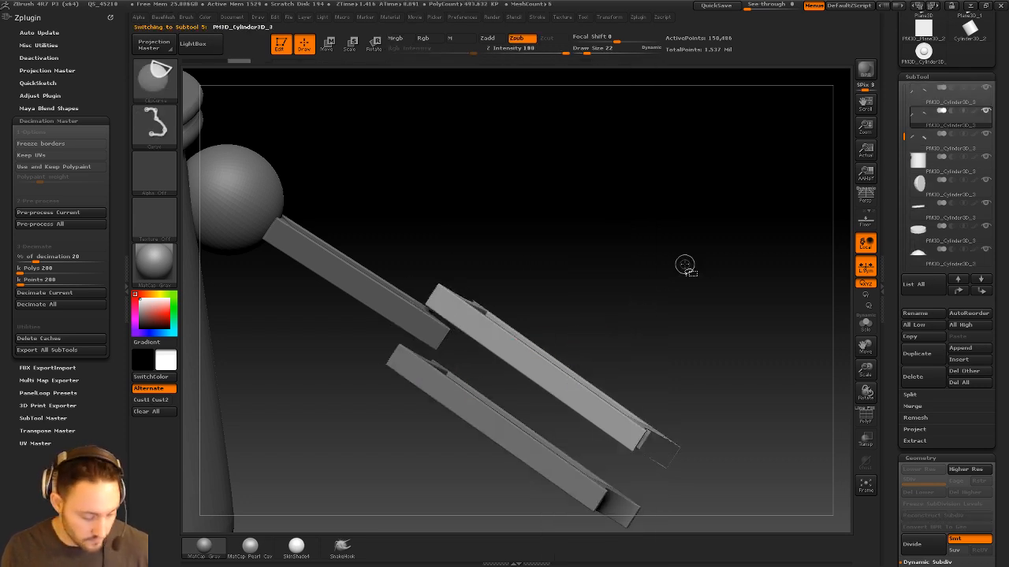
key("shift+b")
left_click(769, 296)
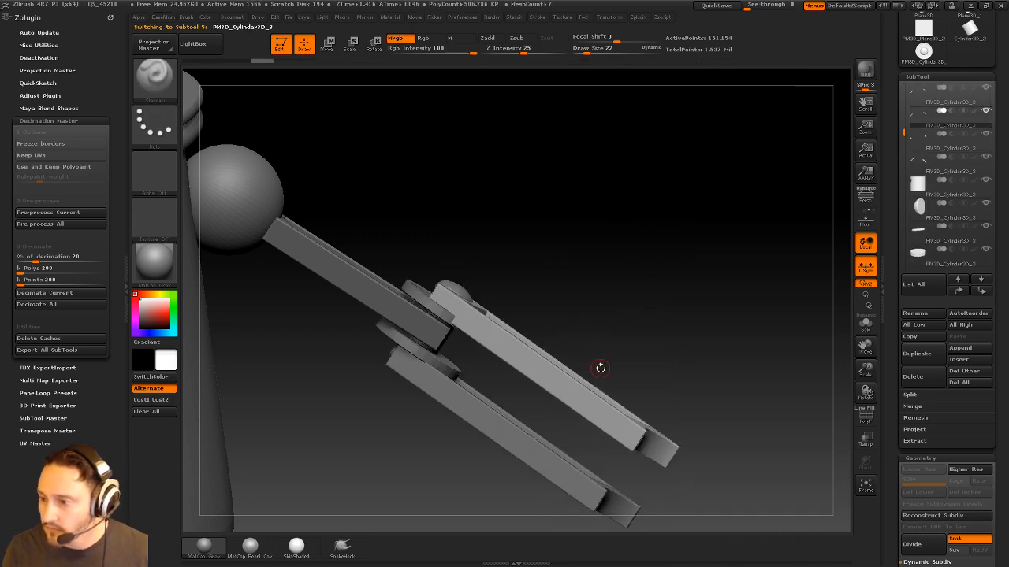
Move the two forearm strut subtools to the start of the subtool list and merge them into one
left_click(959, 292, "shift")
left_click(539, 448, "alt")
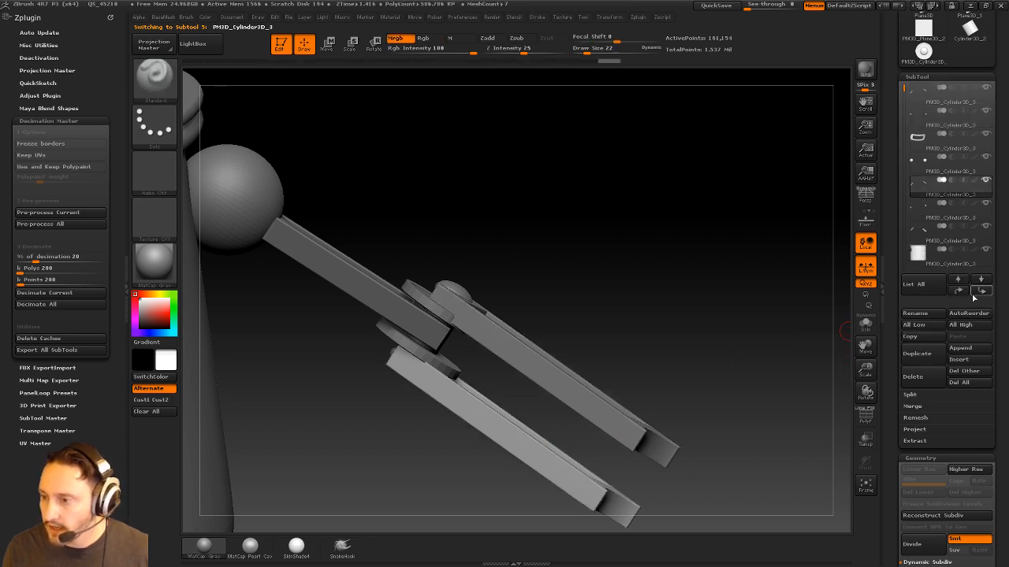
left_click(959, 291, "shift")
Squash the forearm strut pair along the elbow joint's axis with the Move transpose line
mouse_move(644, 278)
left_mouse_down()
mouse_move(619, 273)
mouse_move(625, 286)
mouse_move(562, 325)
left_mouse_up()
key("w")
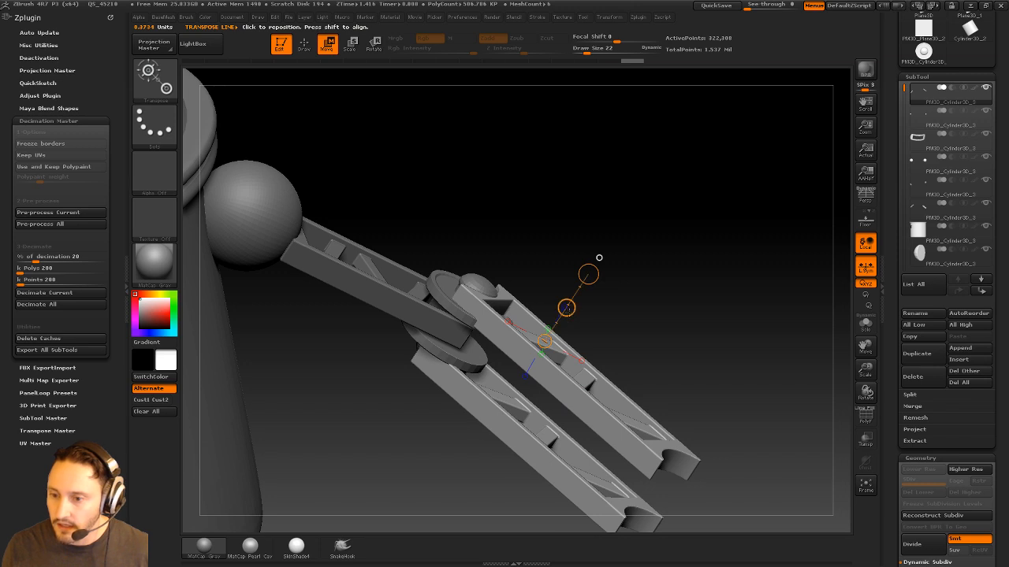
left_click_drag(588, 274, 557, 318)
key("q")
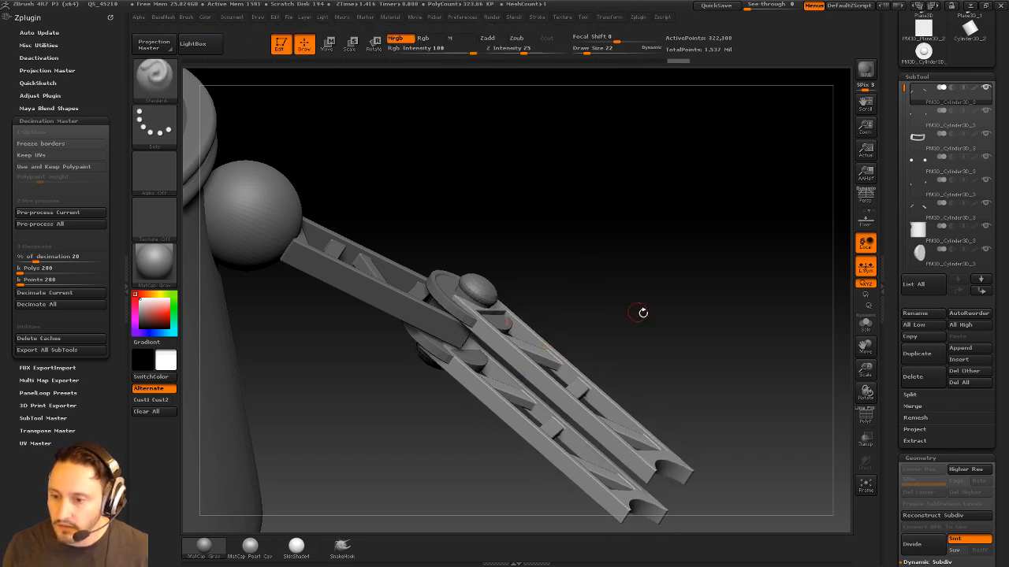
left_click_drag(643, 313, 662, 304)
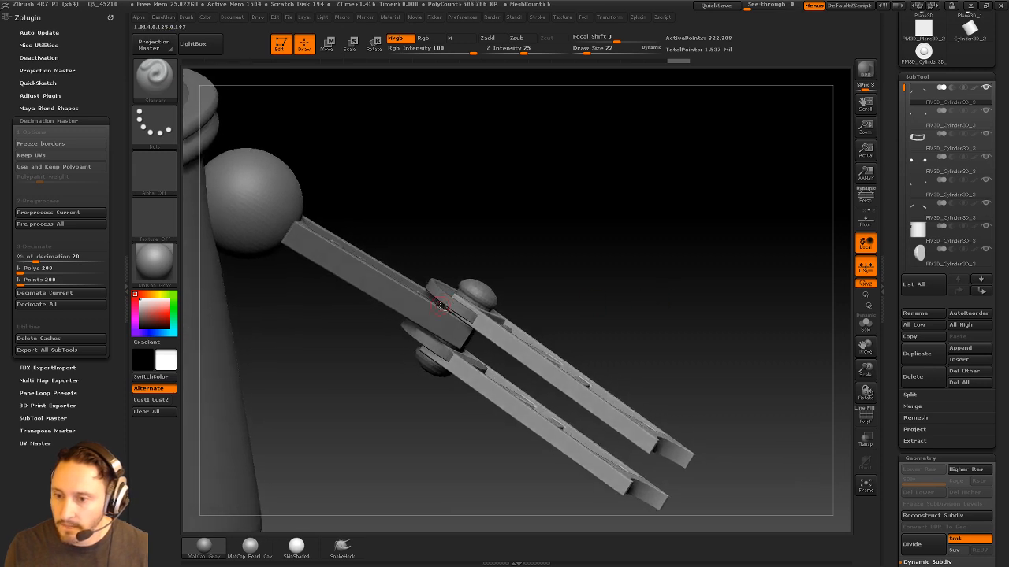
Squash the elbow joint along its axis and make the upper arm strut thinner with the Move transpose line
left_click(441, 305, "alt")
left_click_drag(597, 254, 584, 329)
key("w")
left_click(424, 329, "alt")
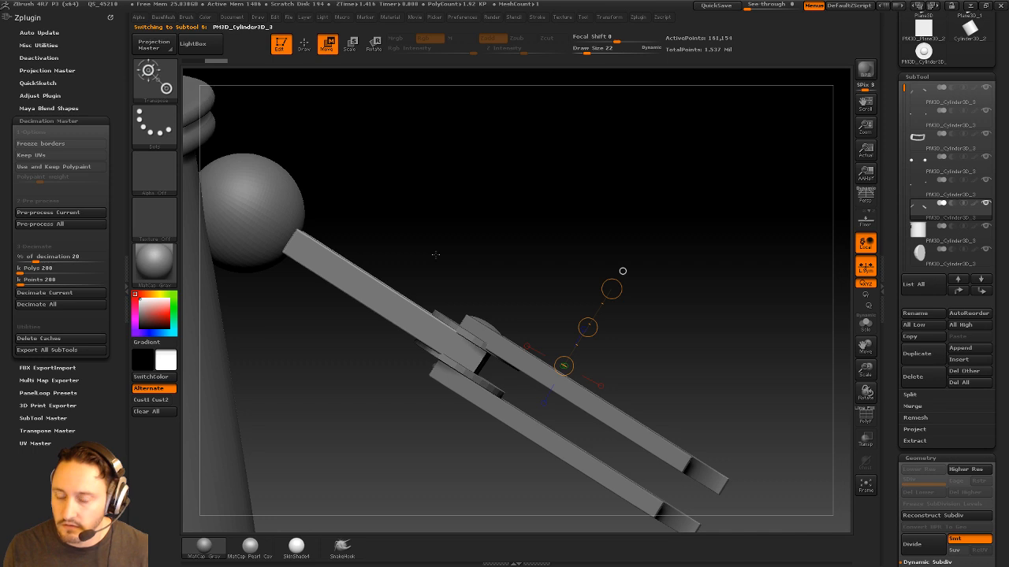
left_click_drag(436, 255, 408, 253)
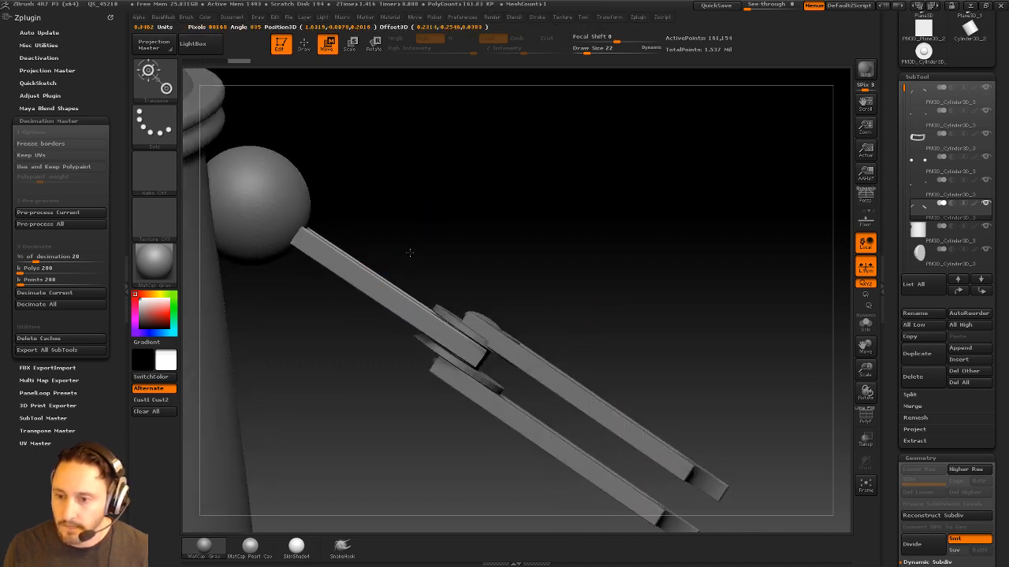
Select the forearm strut pair again and fine-tune its fit around the elbow joint with the Move transpose line
mouse_move(685, 279)
left_mouse_down("alt")
mouse_move(620, 325)
mouse_move(570, 331)
mouse_move(548, 383)
left_mouse_up("alt")
key("q")
left_click(552, 378, "alt")
key("w")
mouse_move(585, 346)
left_mouse_down()
mouse_move(607, 318)
mouse_move(583, 353)
left_mouse_up()
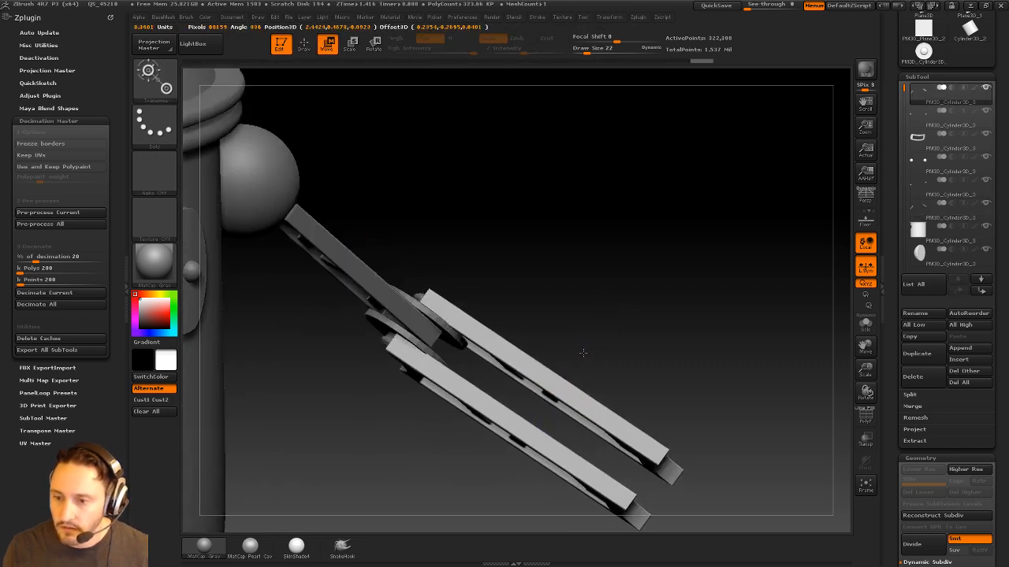
Set the draw size to 45 and show the silhouette guide plane behind the whole robot
key("q")
mouse_move(715, 310)
left_mouse_down("alt")
mouse_move(730, 296)
mouse_move(734, 319)
mouse_move(814, 261)
left_mouse_up("alt")
key("s")
left_click(702, 321)
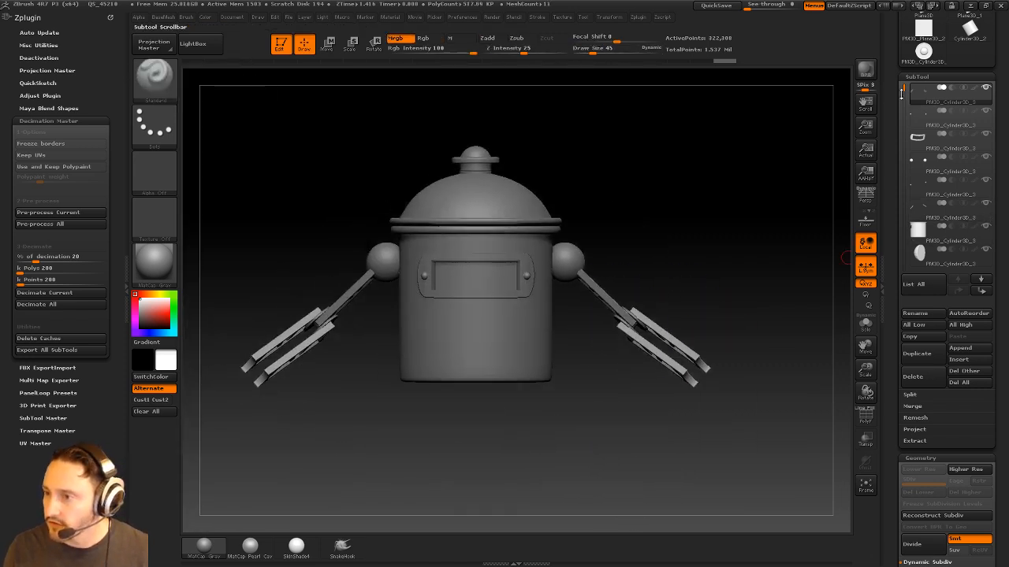
left_click_drag(901, 93, 904, 171)
left_click(986, 203)
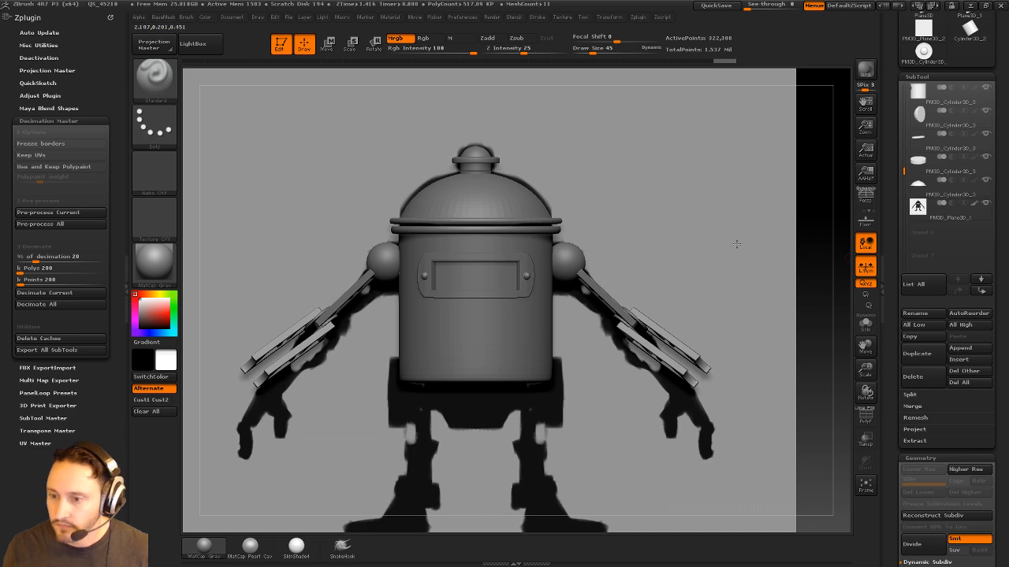
left_click_drag(822, 277, 769, 263, "alt")
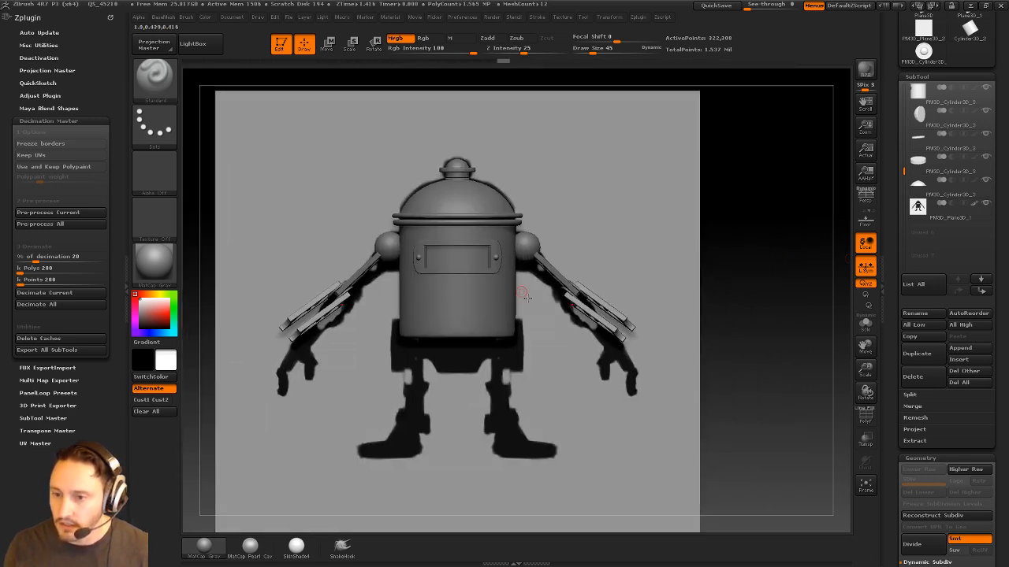
Choose the Circular_14 part of the IMM ModelKit brush as the insert mesh
left_click_drag(740, 303, 749, 300)
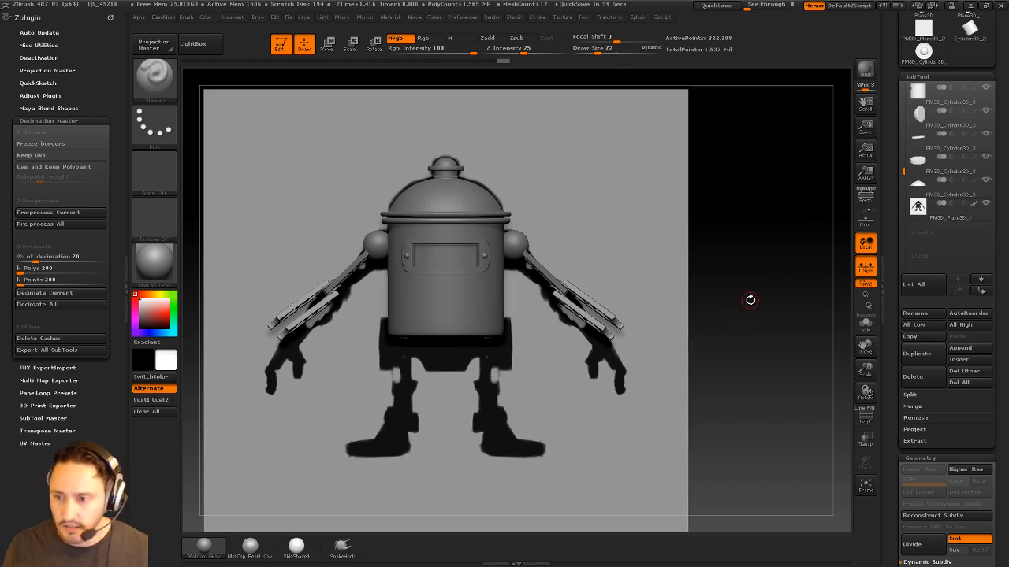
left_click_drag(750, 300, 804, 298)
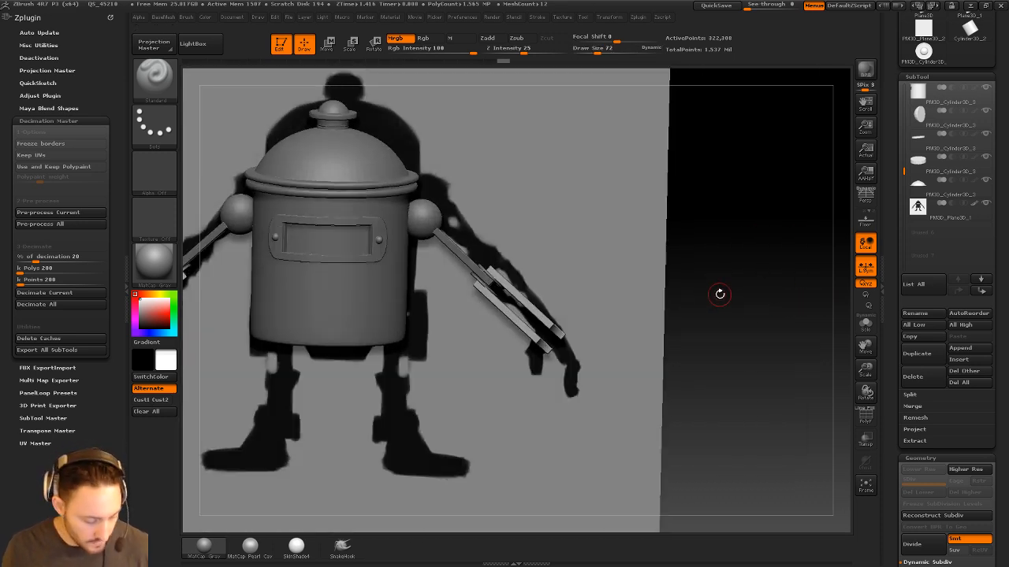
key("b")
key("i")
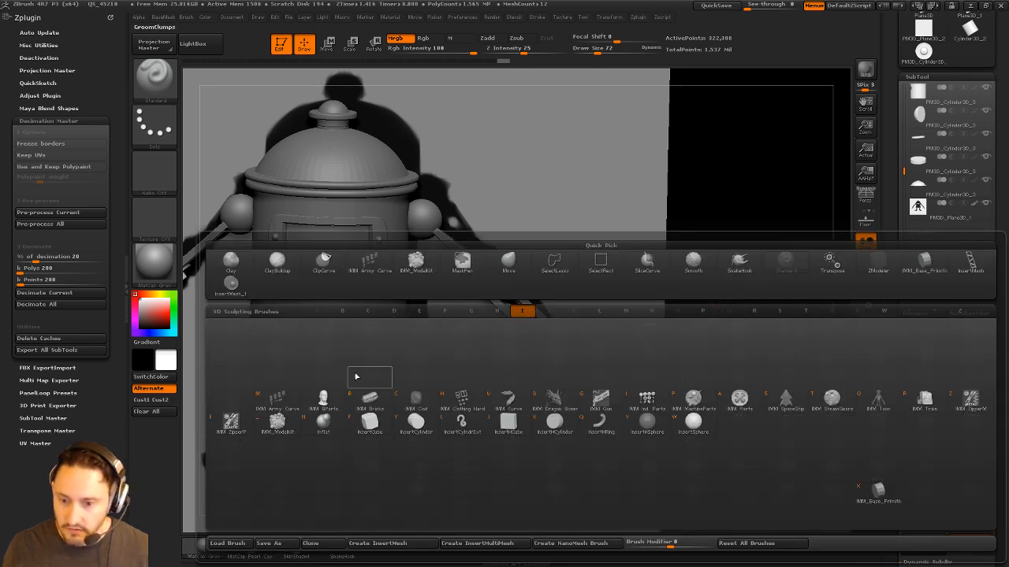
left_click(276, 424)
key("m")
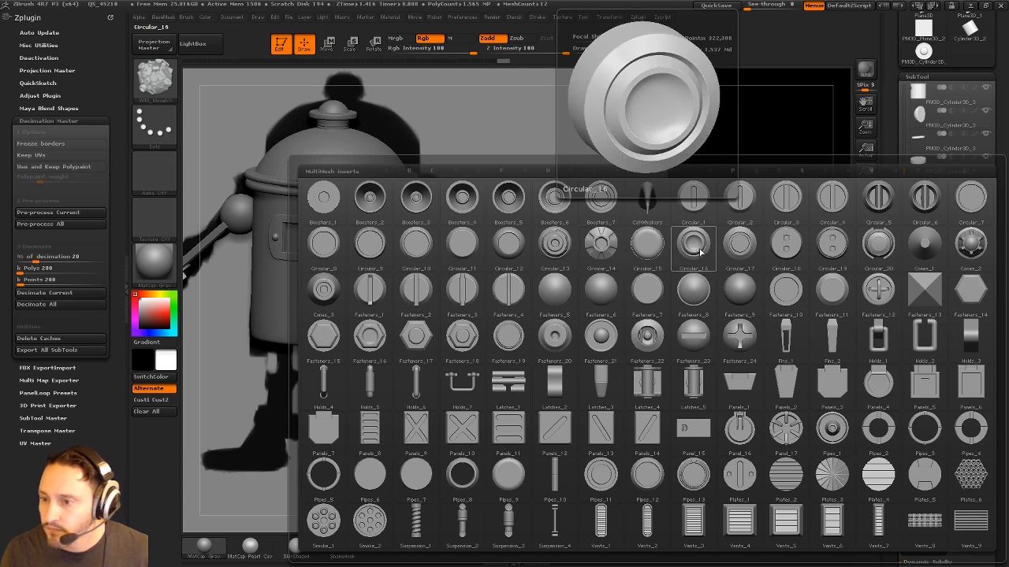
left_click(605, 246)
Clear the canvas, draw a new Cylinder3D on it and convert it to a PolyMesh3D in Edit mode
left_click(285, 53)
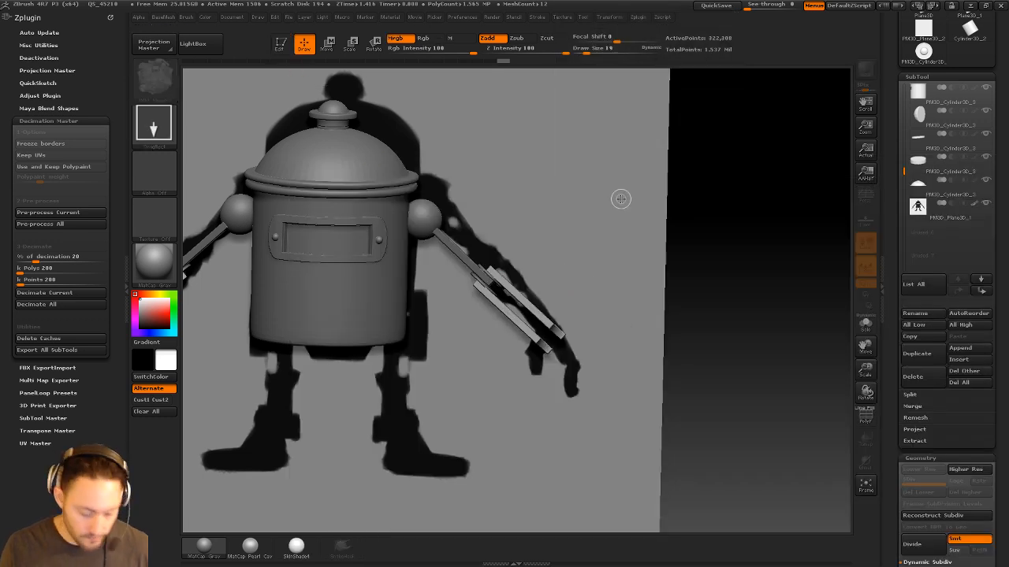
key("ctrl+n")
left_click_drag(896, 219, 891, 394)
left_click(970, 189)
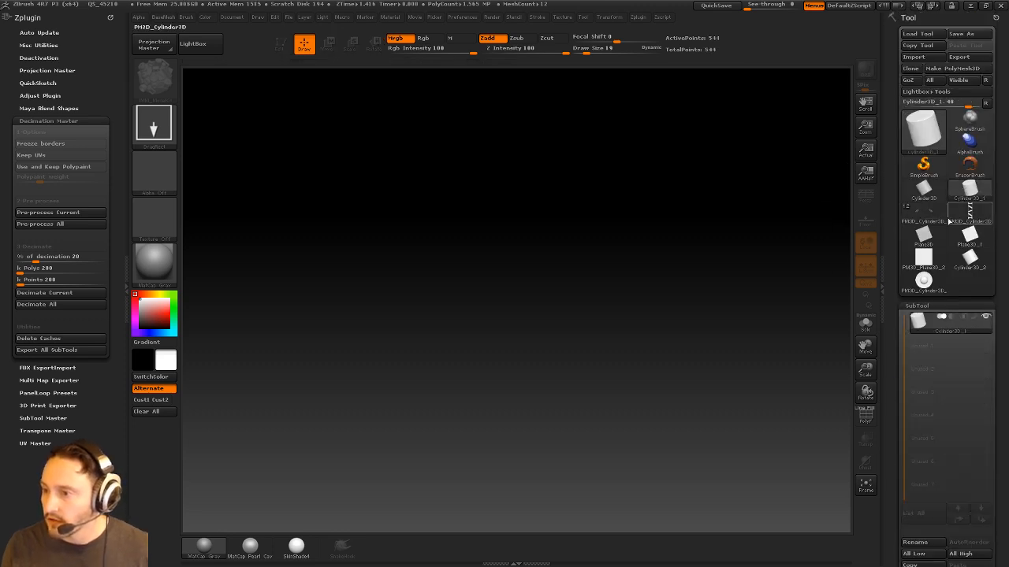
left_click_drag(465, 355, 536, 418)
left_click(280, 43)
left_click(951, 70)
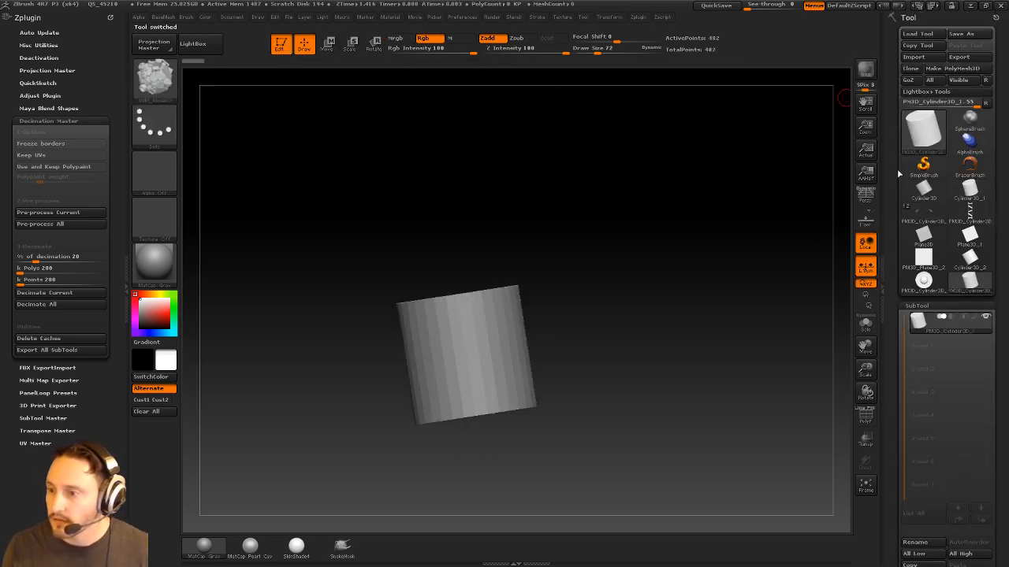
Replace the cylinder's geometry with the Circular_14 part using MeshFromBrush
left_click_drag(893, 288, 895, 176)
left_click_drag(892, 362, 912, 323)
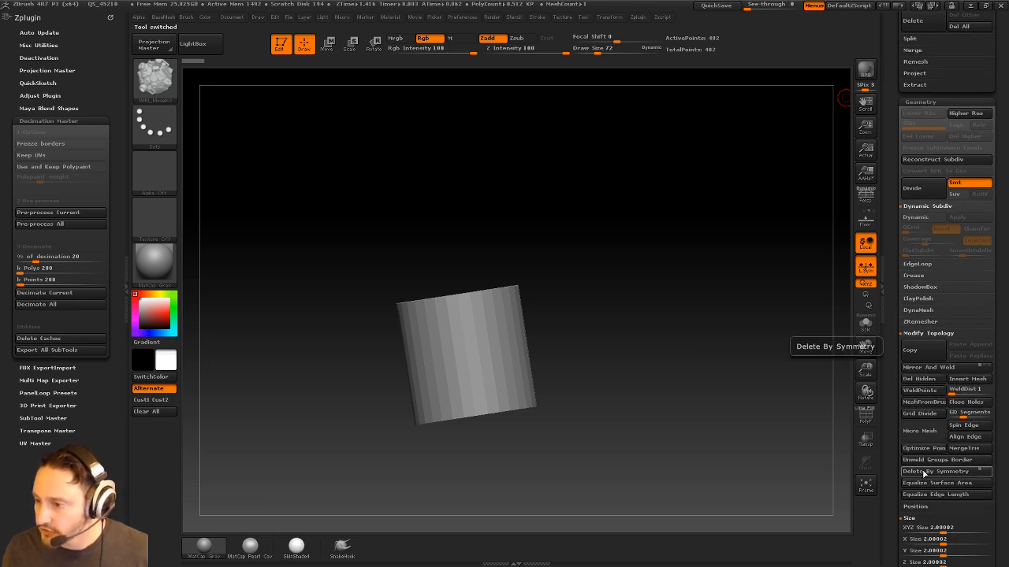
left_click(922, 403)
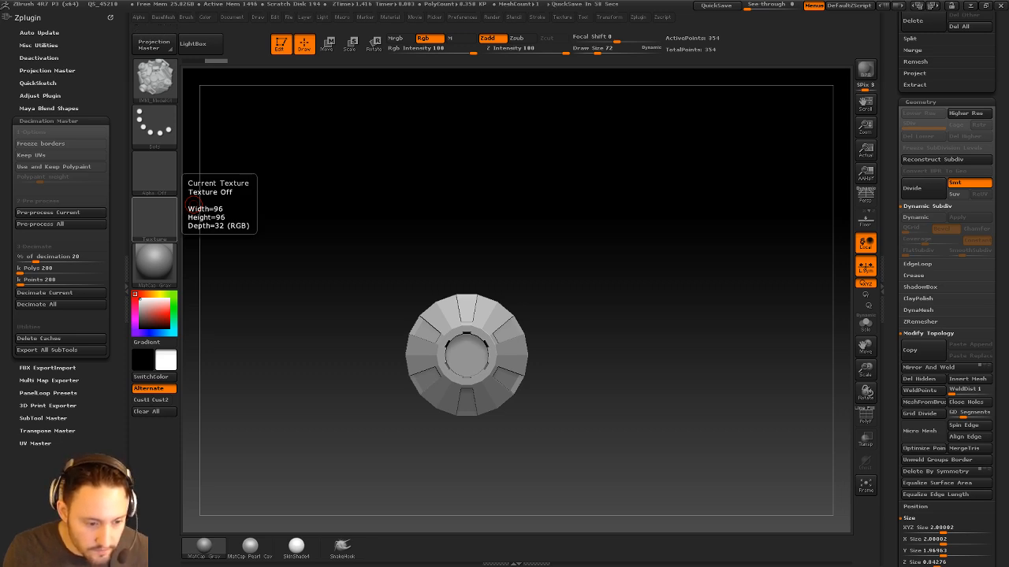
Show the floor grid and move the circular part so its flat back lies on the grid's centre
mouse_move(711, 207)
left_mouse_down()
mouse_move(657, 203)
mouse_move(680, 244)
mouse_move(685, 296)
mouse_move(655, 300)
mouse_move(672, 244)
mouse_move(659, 225)
mouse_move(646, 228)
left_mouse_up()
left_click(865, 224)
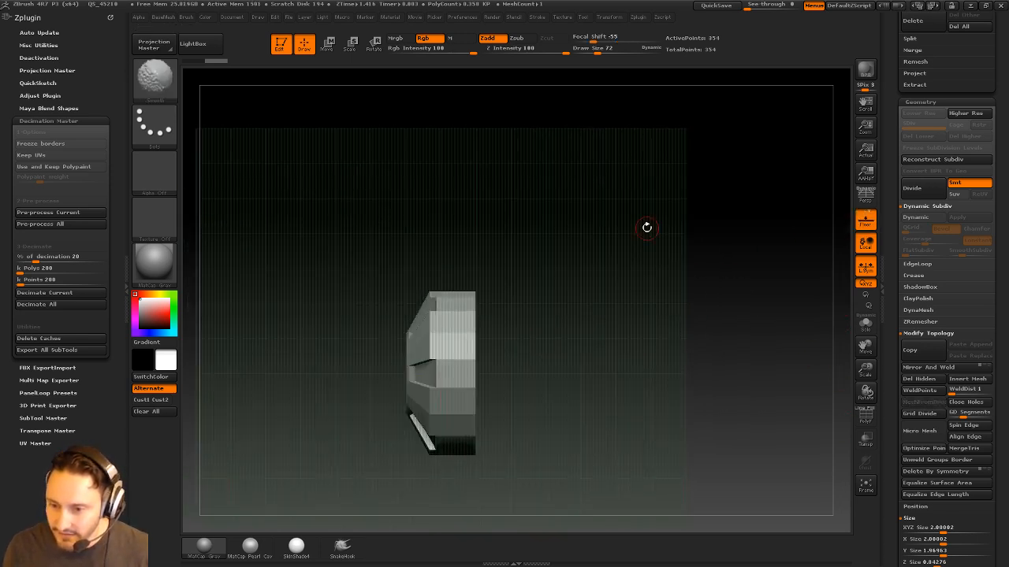
key("w")
left_click_drag(459, 342, 586, 342, "shift")
left_click_drag(522, 342, 490, 342, "shift")
key("q")
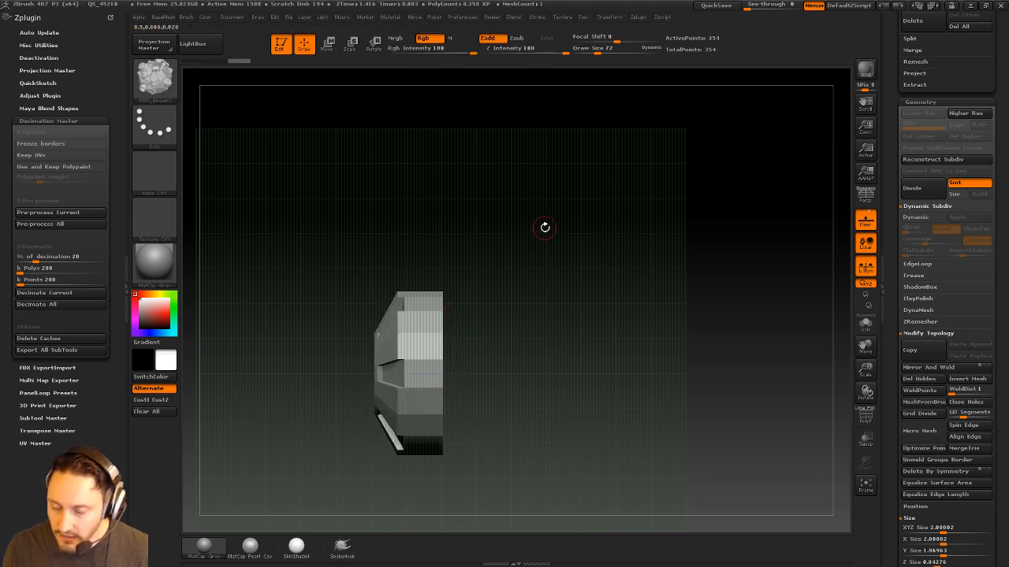
Mirror and weld the circular part across its flat back into a double-sided joint
left_click_drag(544, 227, 584, 238)
key("space")
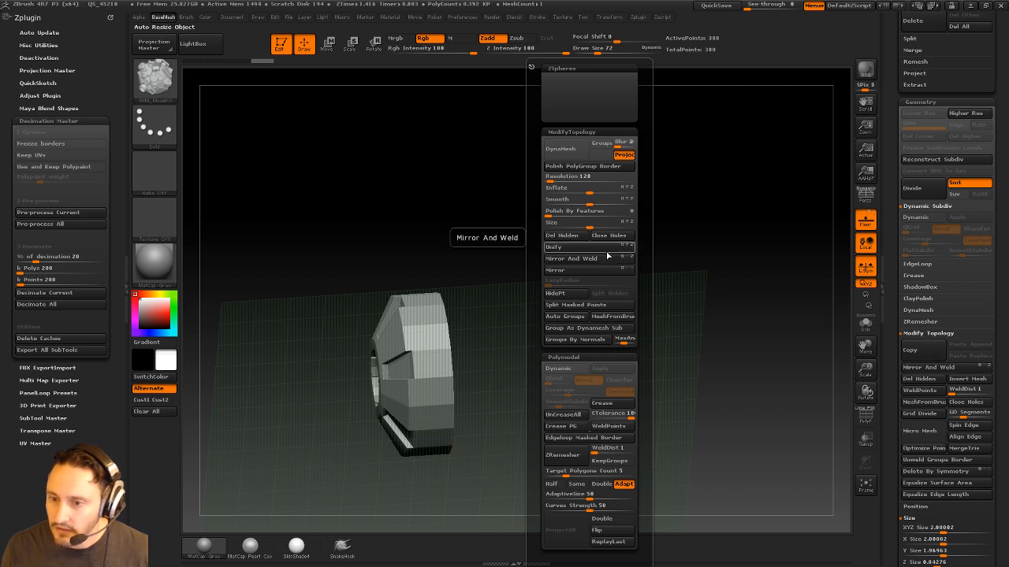
left_click(607, 256)
mouse_move(597, 256)
left_mouse_down()
mouse_move(533, 248)
mouse_move(568, 236)
mouse_move(612, 252)
left_mouse_up()
key("space")
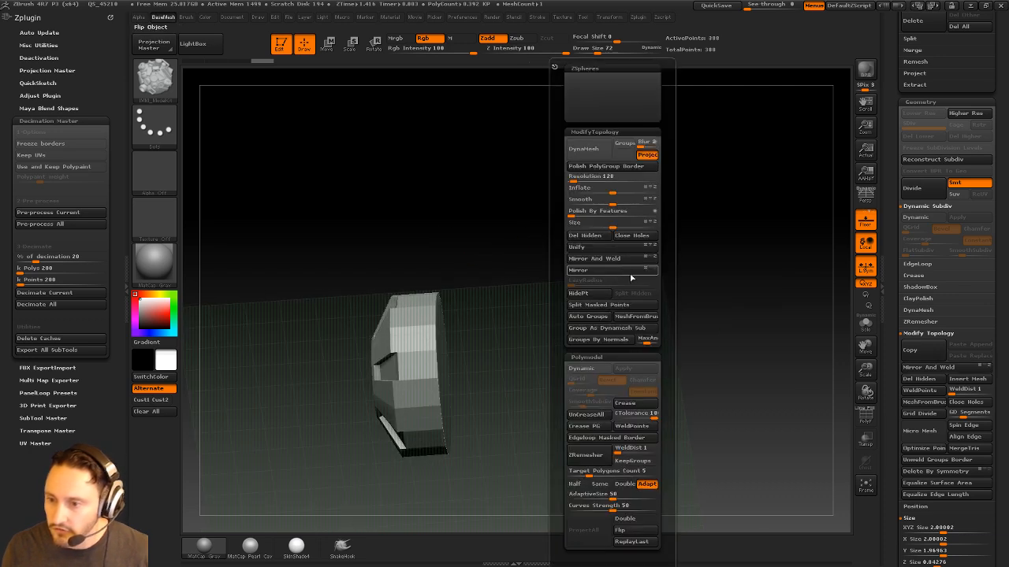
left_click(646, 260)
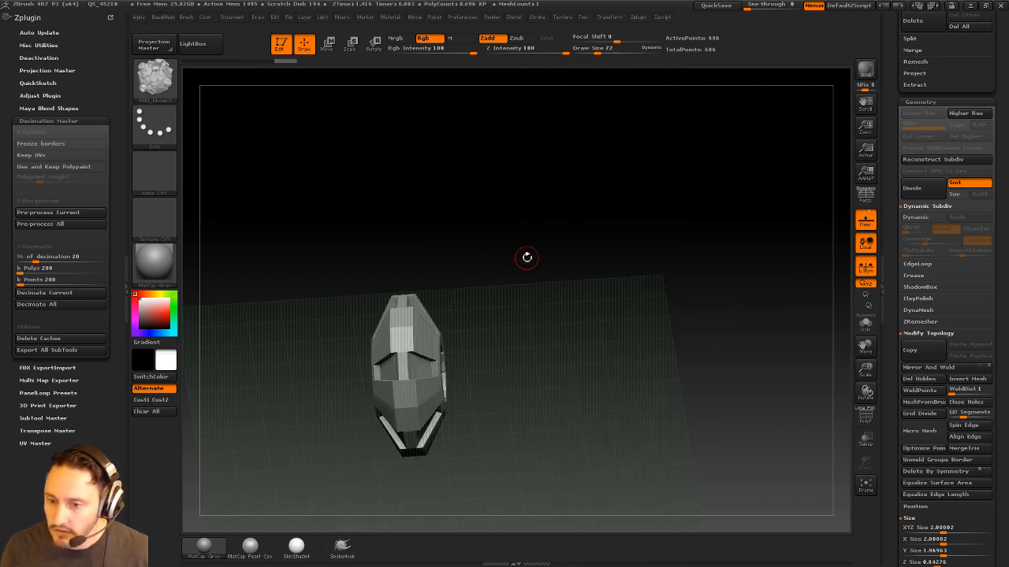
Mask one half of the joint, pull the other half outward with the Move transpose line, and clear the mask
mouse_move(527, 255)
left_mouse_down()
mouse_move(546, 304)
mouse_move(556, 281)
mouse_move(503, 293)
mouse_move(617, 276)
left_mouse_up()
key("w")
key("q")
left_click_drag(507, 232, 425, 470, "ctrl")
left_click(530, 325, "ctrl")
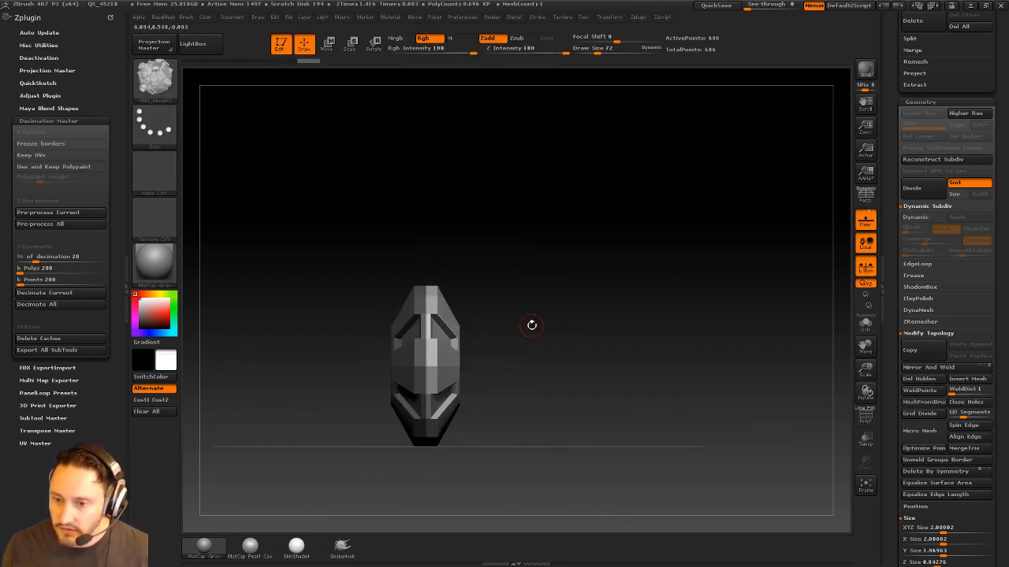
key("w")
left_click_drag(439, 367, 562, 366, "shift")
left_click_drag(501, 365, 711, 382)
left_click_drag(737, 323, 768, 350, "ctrl")
mouse_move(770, 339)
left_mouse_down("alt")
mouse_move(773, 292)
mouse_move(833, 295)
left_mouse_up("alt")
key("q")
mouse_move(751, 299)
left_mouse_down()
mouse_move(781, 302)
mouse_move(748, 277)
mouse_move(734, 302)
left_mouse_up()
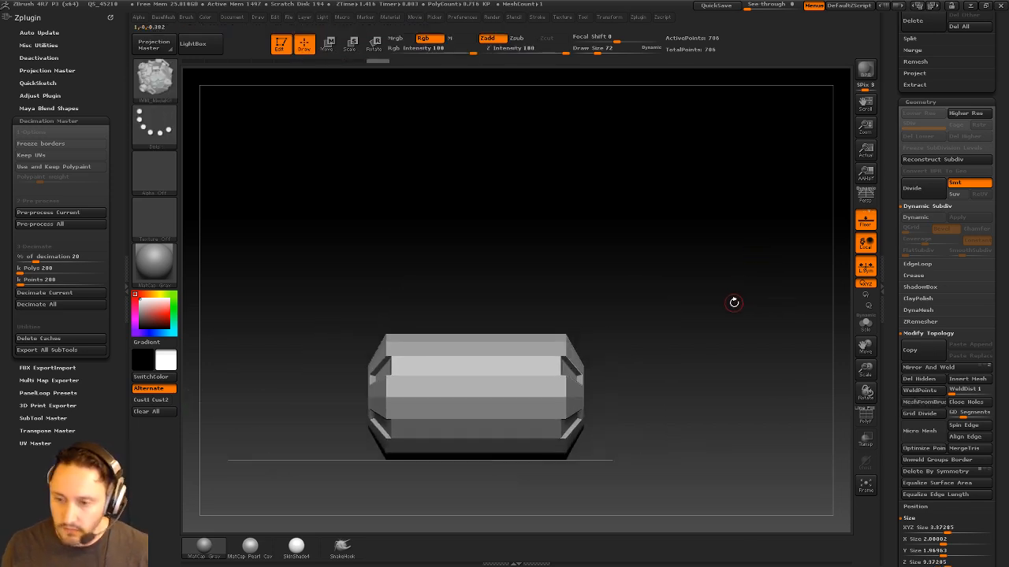
Create a new InsertMesh brush from the elongated joint
key("b")
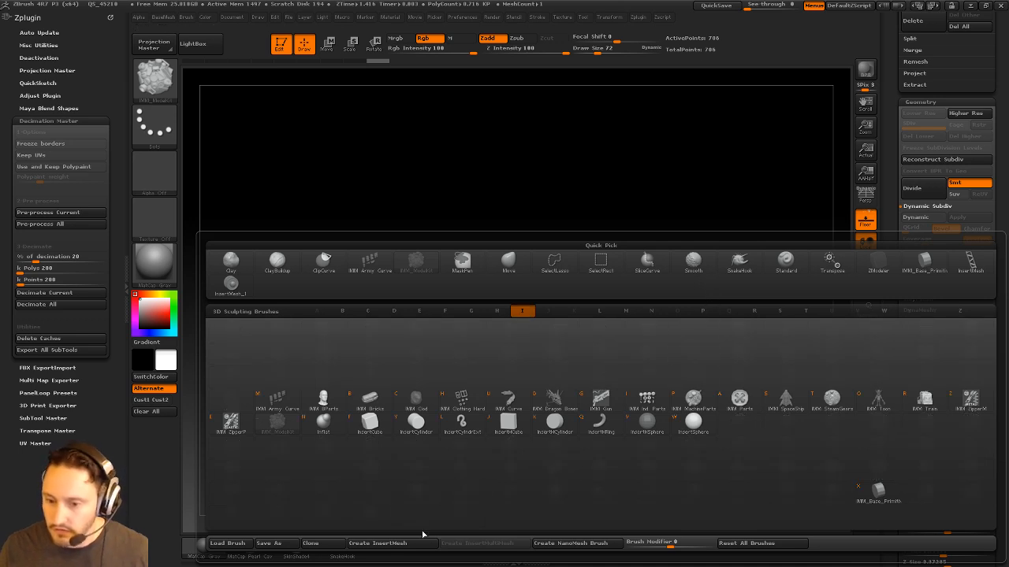
left_click(379, 543)
left_click(479, 184)
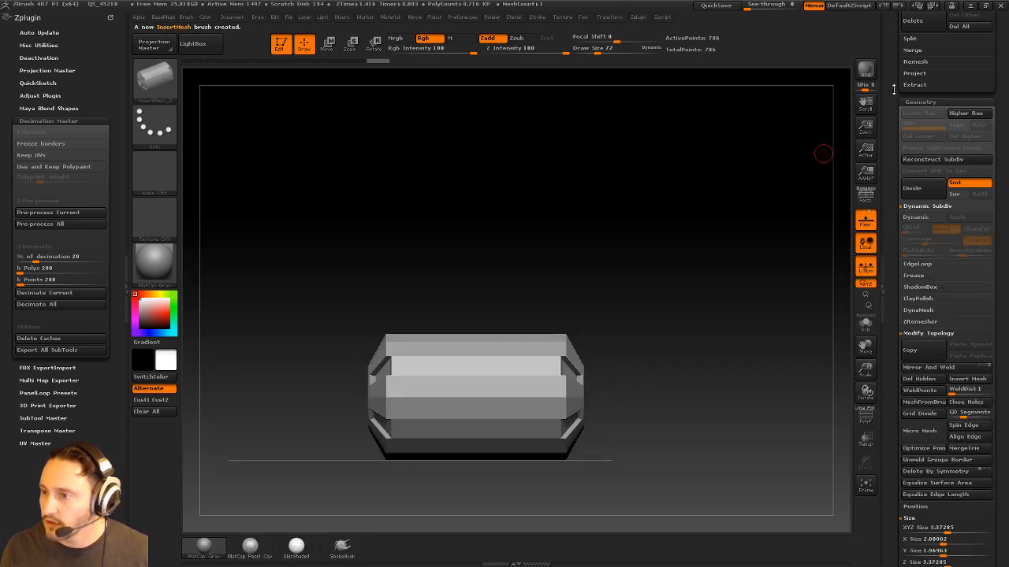
Bring back the robot tool and hide the silhouette guide plane
left_click(922, 213)
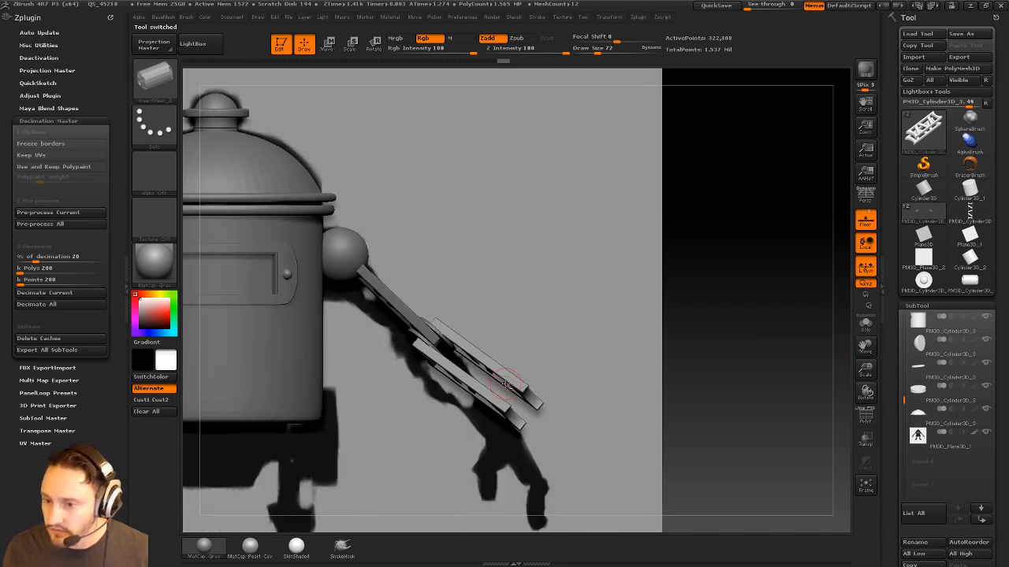
left_click(985, 434)
left_click_drag(659, 327, 680, 303)
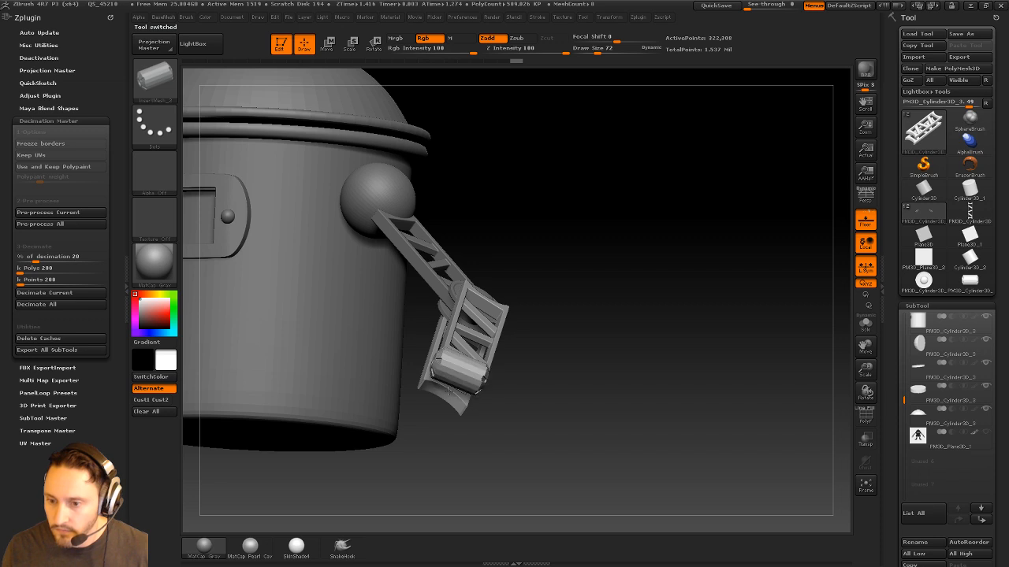
Insert the elongated joint at the lower end of the forearm struts and adjust its placement with the Move transpose line
left_click_drag(443, 399, 441, 401)
left_click_drag(543, 335, 611, 345)
key("w")
left_click_drag(485, 370, 653, 500)
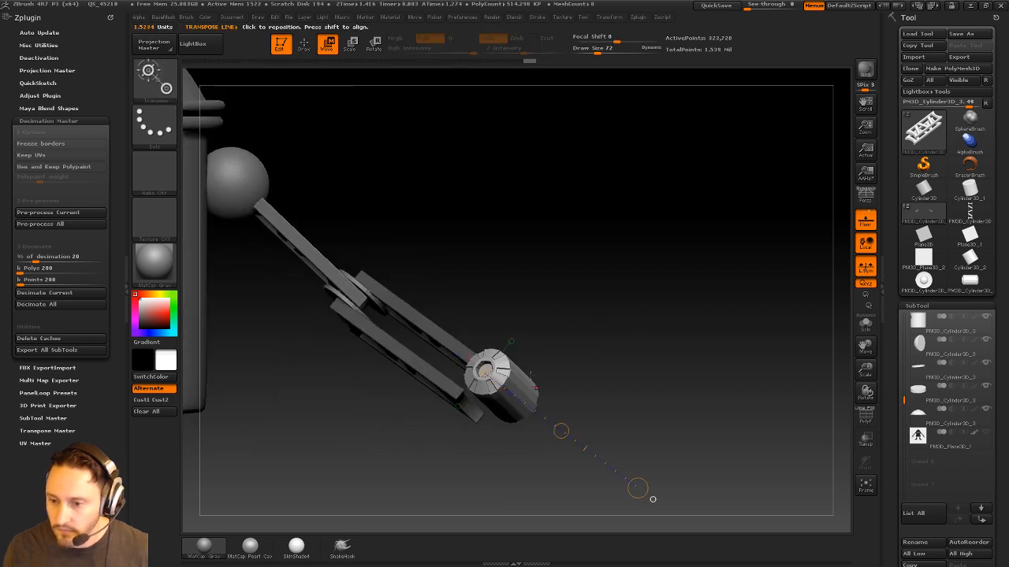
left_click_drag(557, 284, 543, 299)
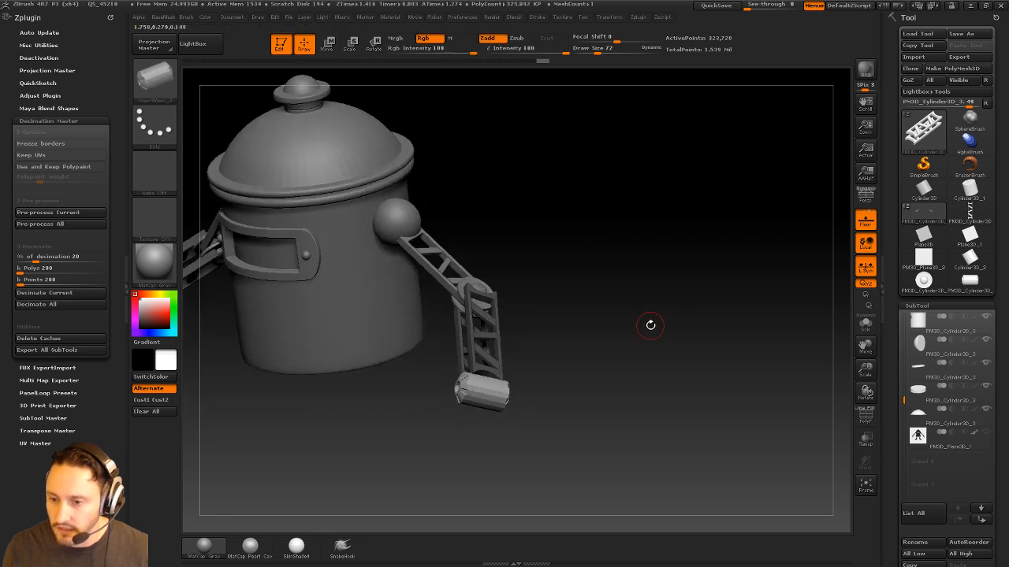
Split the wrist joint into its own subtool, fine-tune its fit between the forearm struts, and hide the floor grid
key("g")
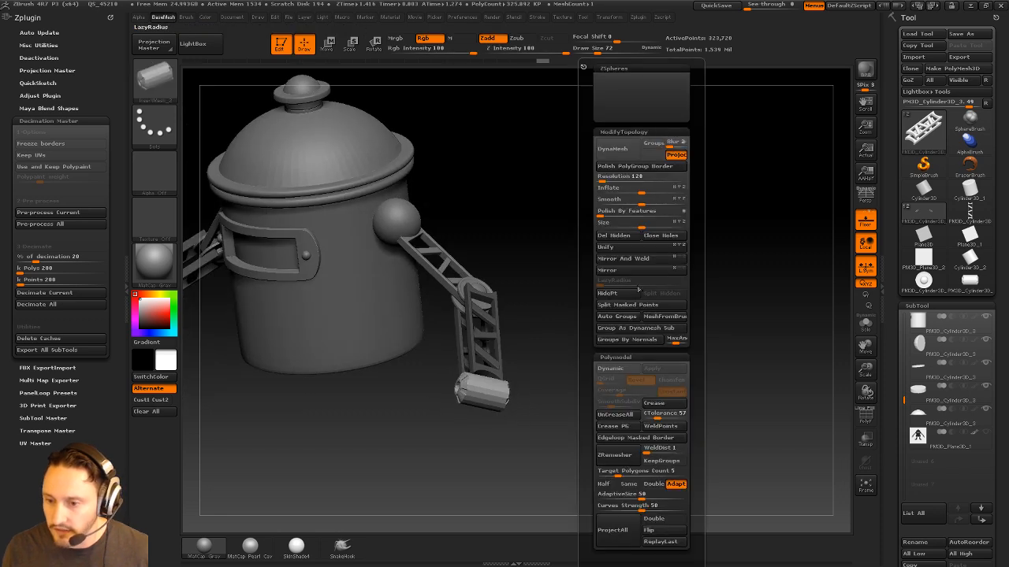
left_click(628, 308)
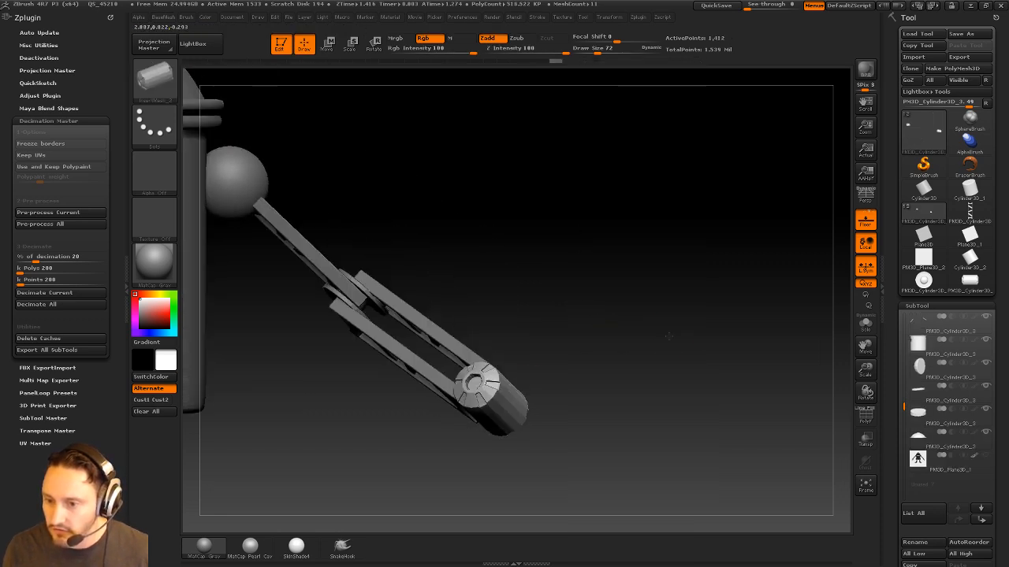
key("w")
mouse_move(559, 353)
left_mouse_down()
mouse_move(559, 392)
mouse_move(621, 371)
mouse_move(635, 378)
left_mouse_up()
key("q")
left_click(863, 225)
mouse_move(664, 281)
left_mouse_down()
mouse_move(680, 308)
mouse_move(657, 252)
mouse_move(716, 315)
mouse_move(630, 294)
mouse_move(486, 326)
mouse_move(662, 312)
left_mouse_up()
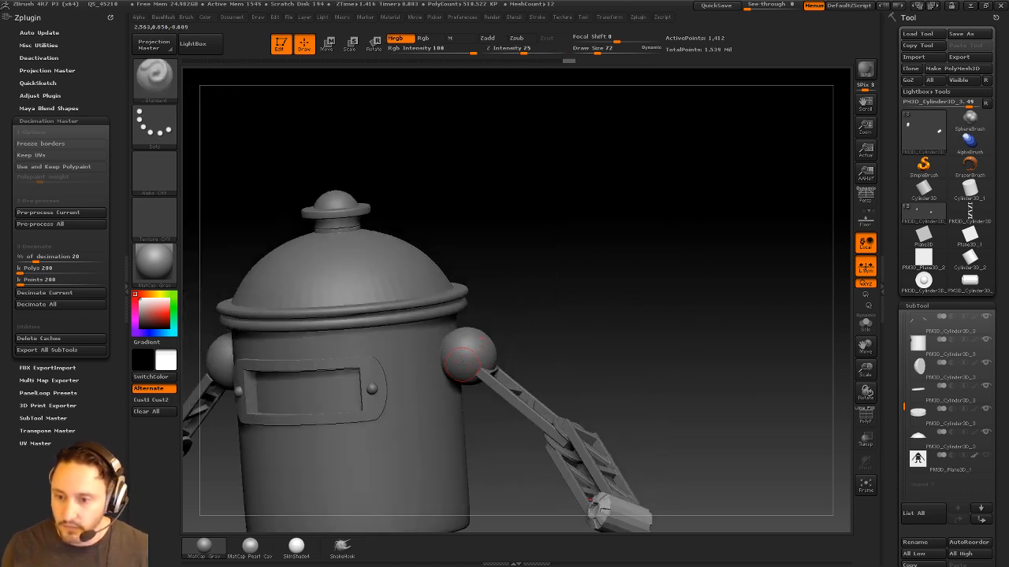
Set the draw size to 82 and select the lid's large dome subtool
left_click(445, 376, "alt")
mouse_move(569, 301)
left_mouse_down()
mouse_move(604, 295)
mouse_move(553, 301)
left_mouse_up()
key("s")
left_click_drag(490, 338, 487, 338)
left_click(495, 336, "alt")
left_click_drag(695, 283, 672, 287)
left_click(453, 370, "alt")
left_click_drag(670, 334, 754, 328, "alt")
left_click_drag(599, 245, 670, 348, "alt")
left_click(536, 323, "alt")
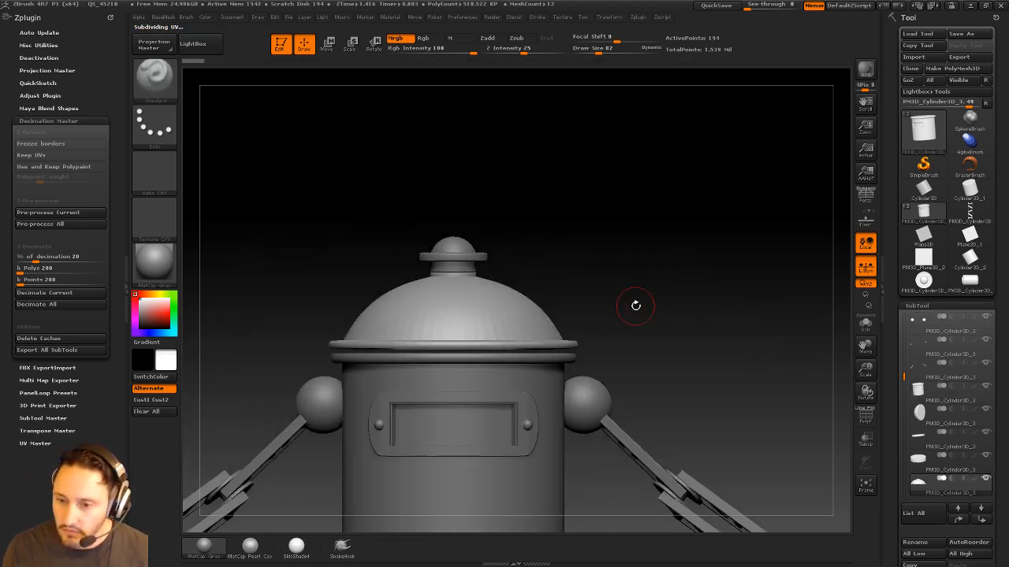
Move the lid's dome, neck and knob subtools to the top of the subtool list
left_click_drag(635, 304, 657, 307, "shift")
scroll(946, 355, "down", 5)
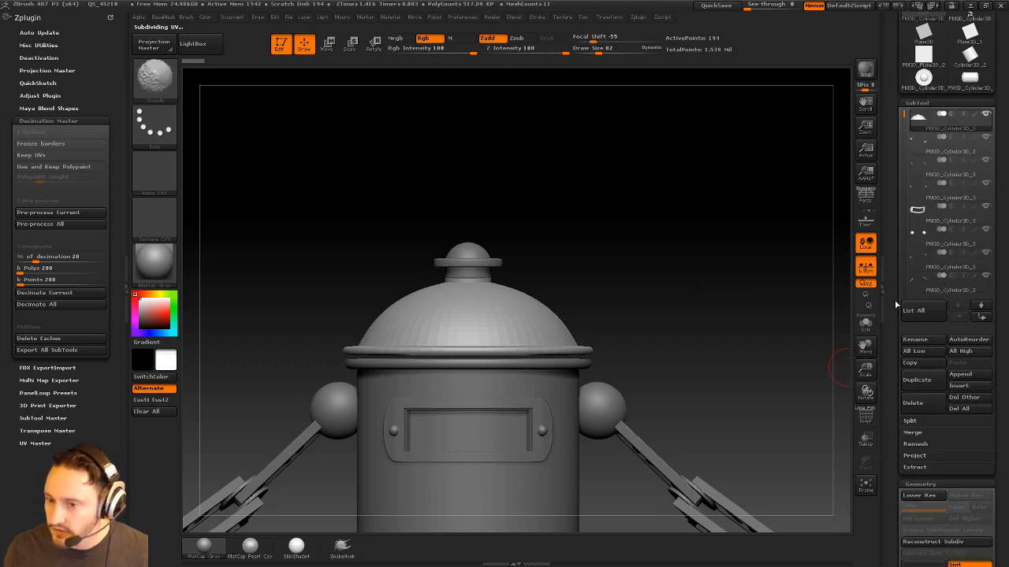
left_click(485, 271, "alt")
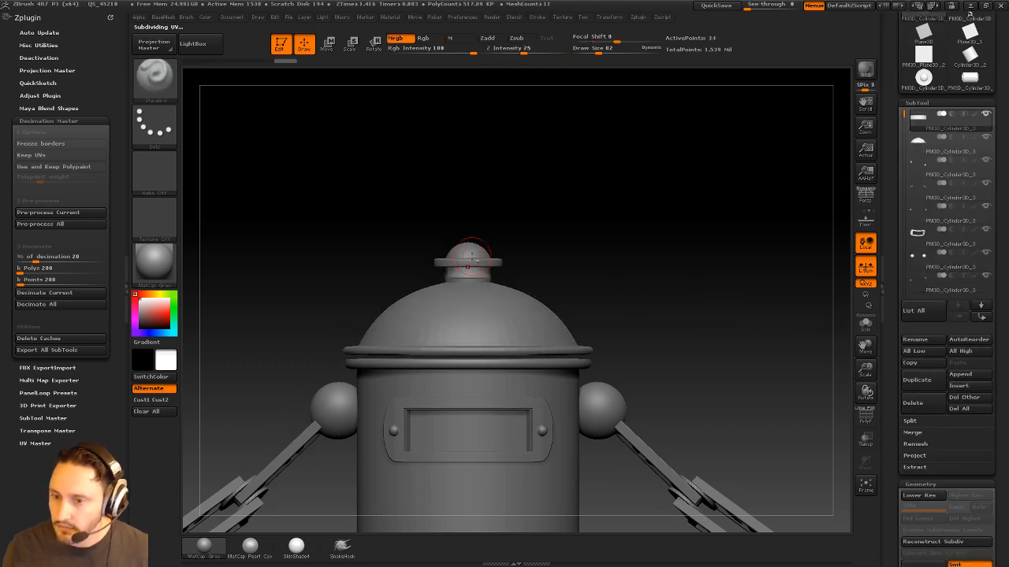
left_click(961, 318, "shift")
left_click(492, 262, "alt")
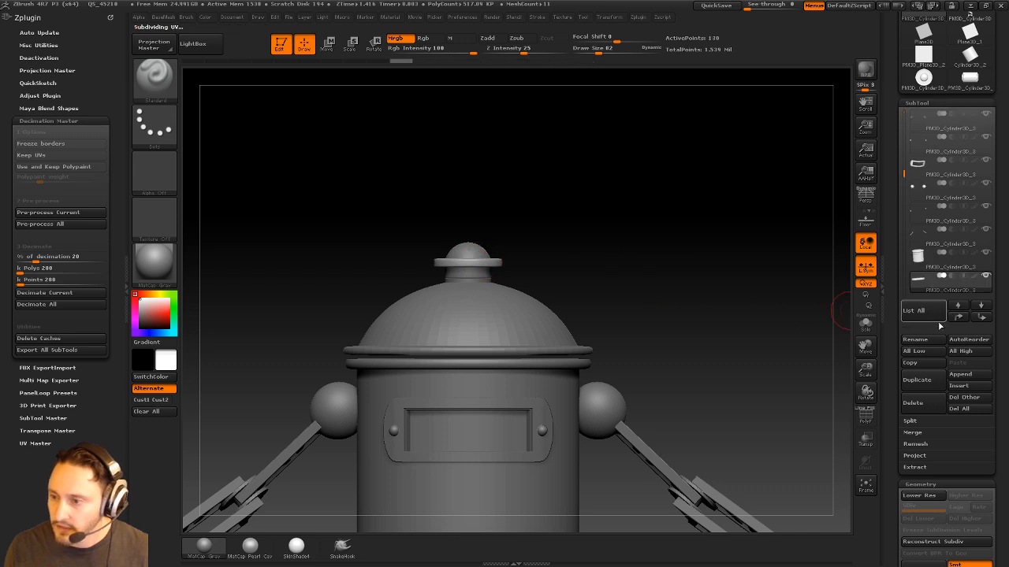
left_click(961, 317, "shift")
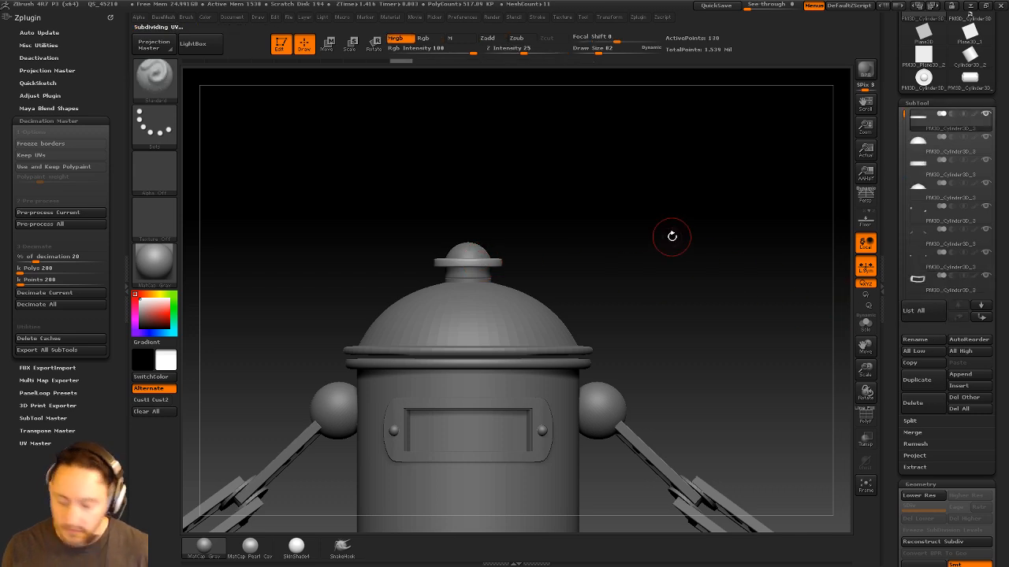
Merge the lid's dome, neck and knob parts down into a single subtool
left_click(947, 153)
left_click(946, 118)
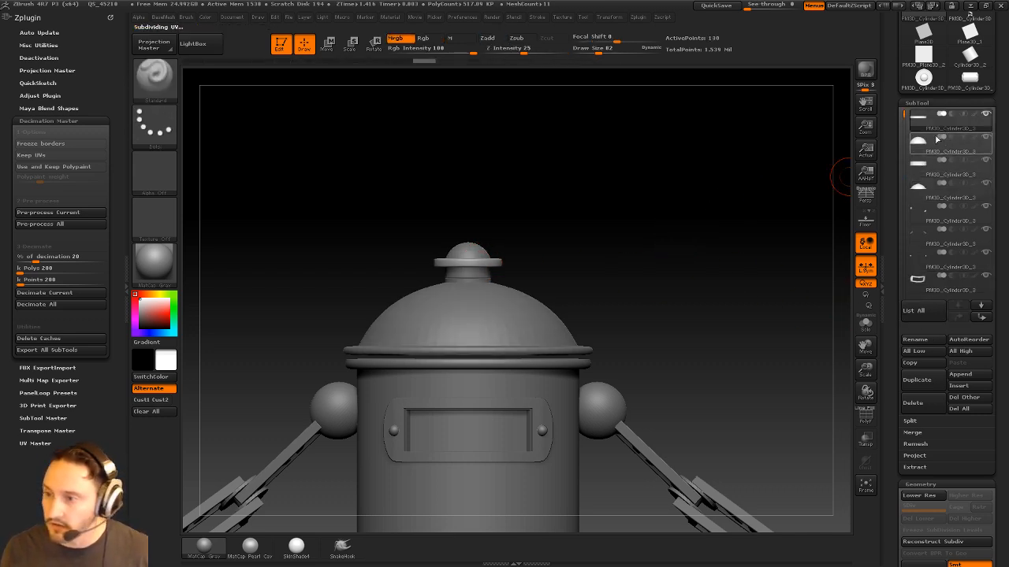
key("ctrl+m")
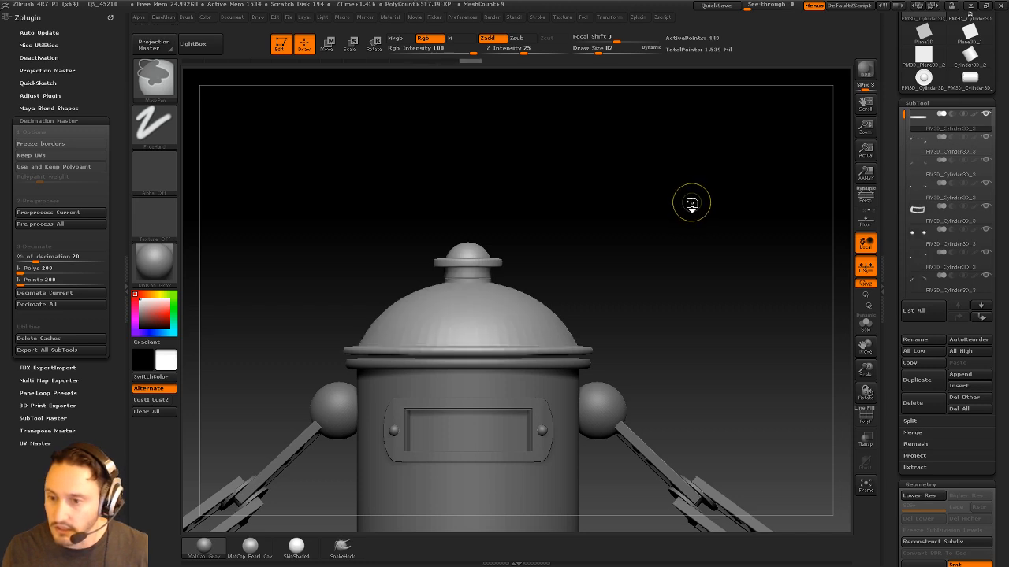
Lower the merged lid slightly onto the canister rim with the Move transpose line
key("w")
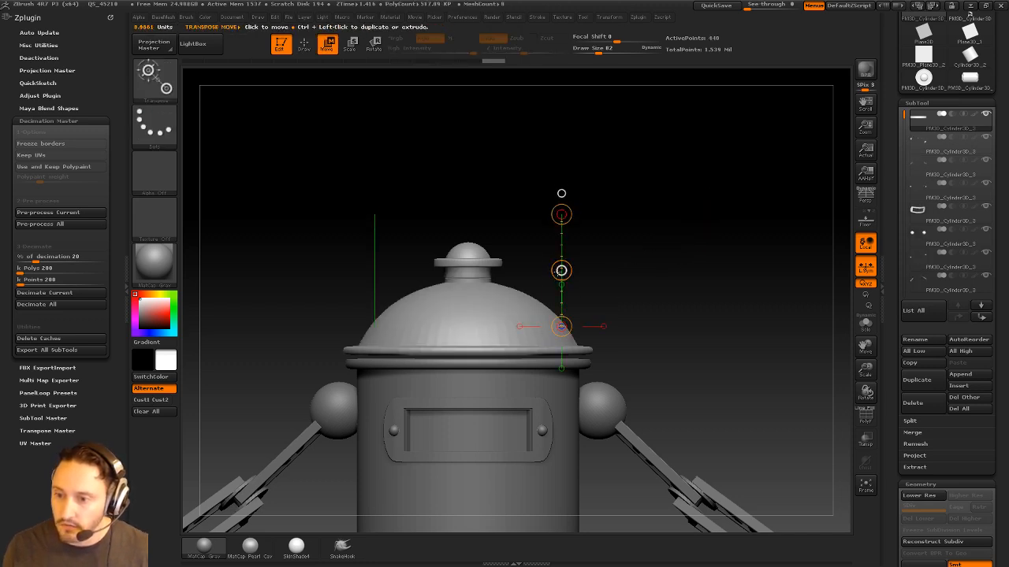
left_click_drag(561, 270, 562, 275)
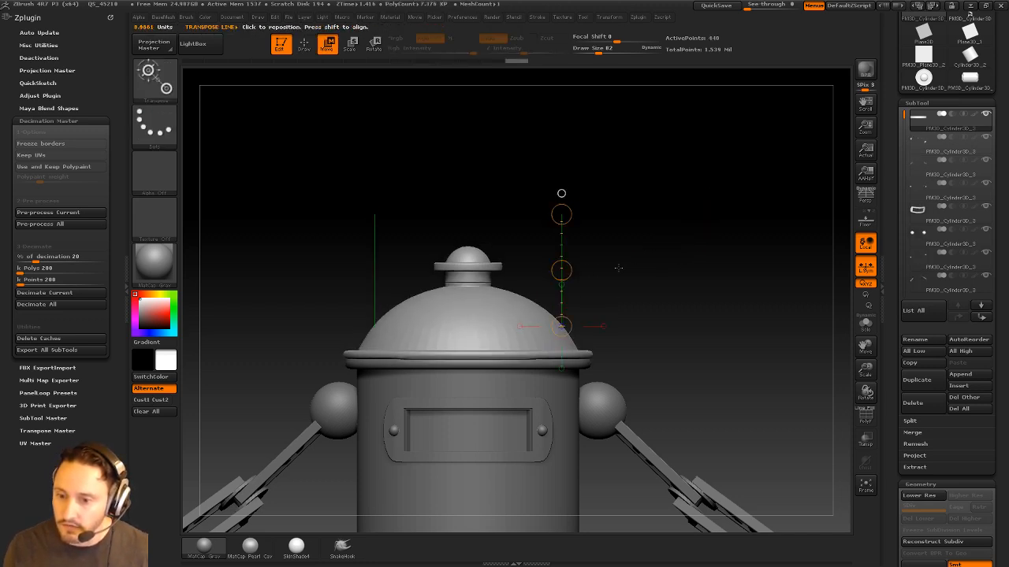
key("q")
Set the draw size to 59, select the canister body and isolate it in Solo mode
mouse_move(745, 303)
left_mouse_down("alt")
mouse_move(739, 295)
mouse_move(713, 323)
mouse_move(612, 347)
left_mouse_up("alt")
key("s")
left_click(570, 377, "alt")
left_click_drag(682, 323, 851, 322)
left_click(864, 325)
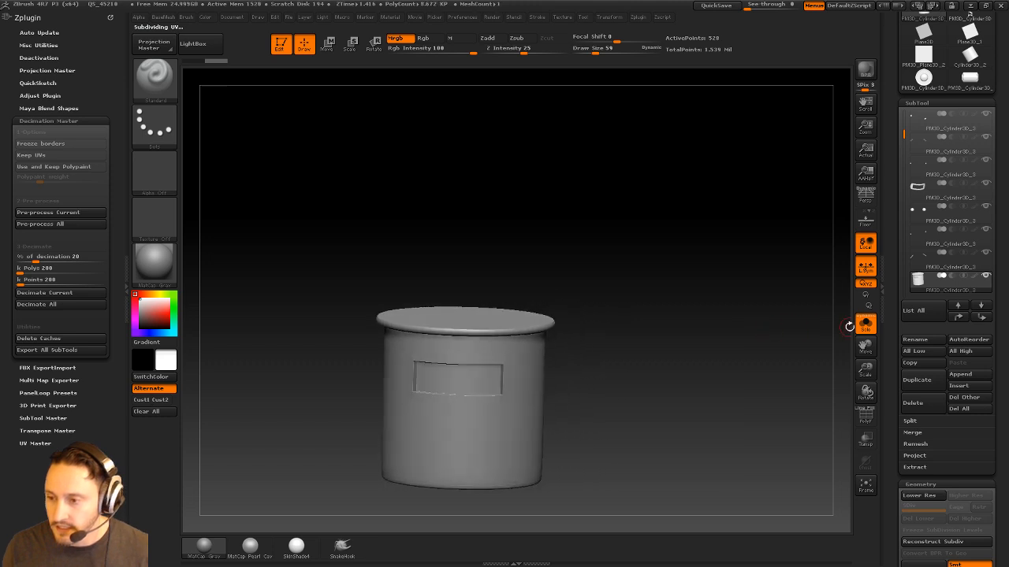
Set the canister body's DynaMesh resolution to 1456 and quick-save the project
left_click(866, 324)
left_click(865, 324)
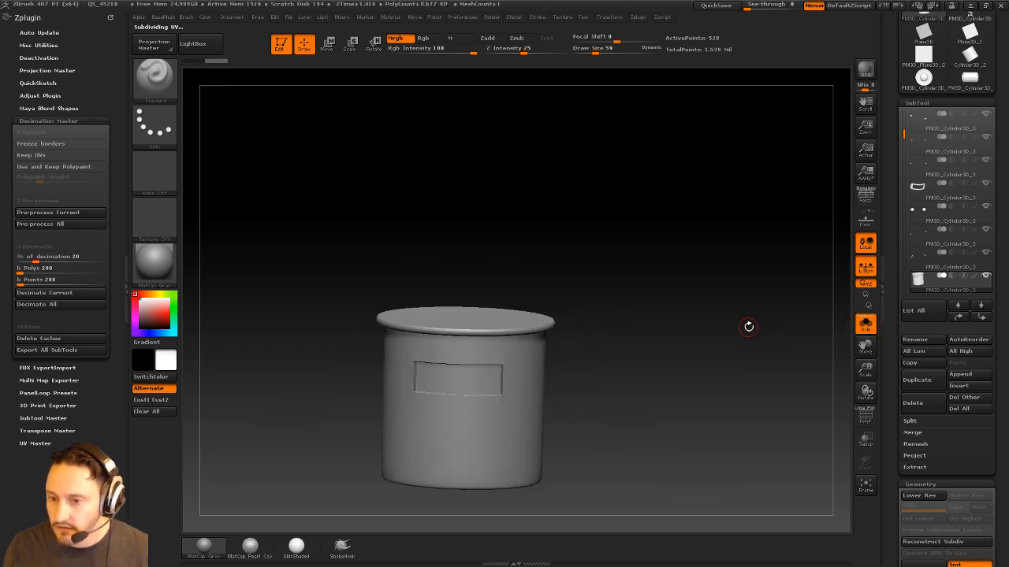
left_click_drag(748, 326, 733, 287)
key("1")
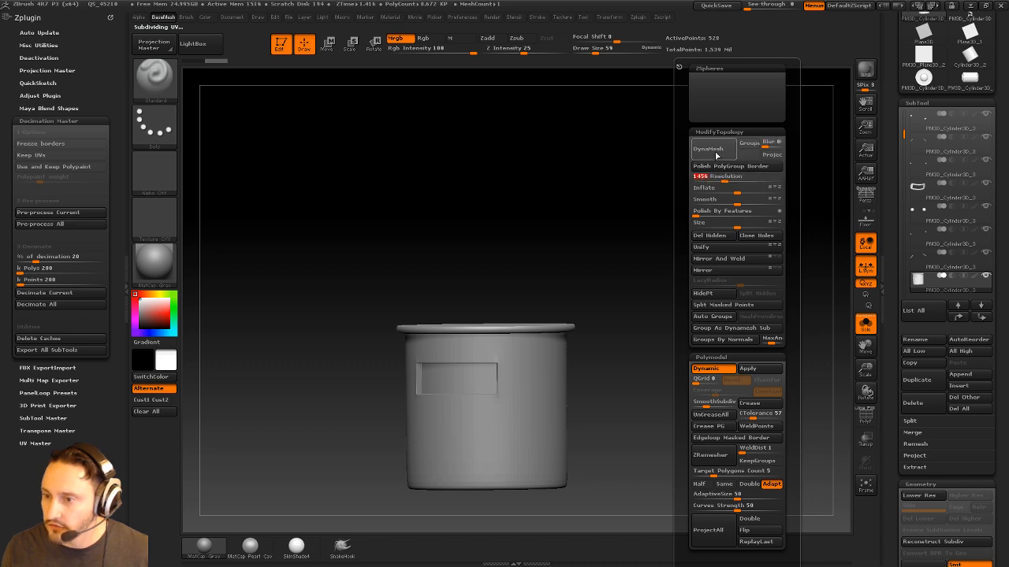
left_click(711, 8)
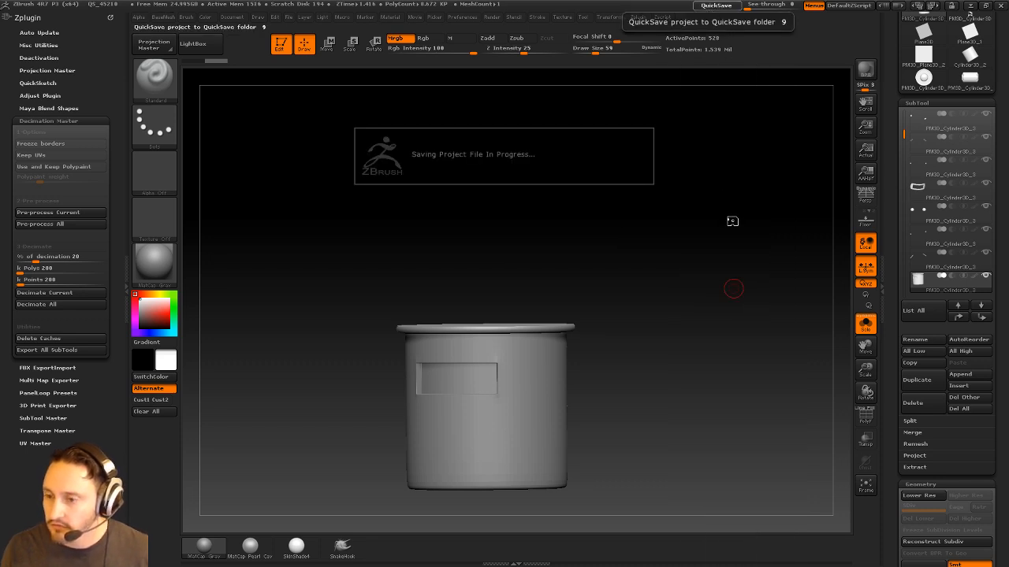
Try to DynaMesh the canister body at resolution 1456 and undo the remesh
key("F1")
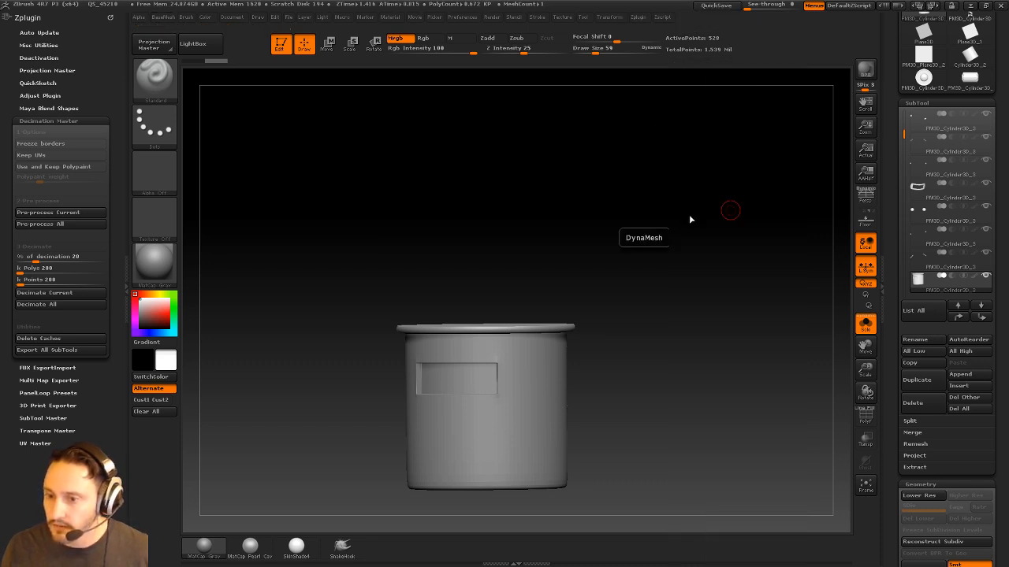
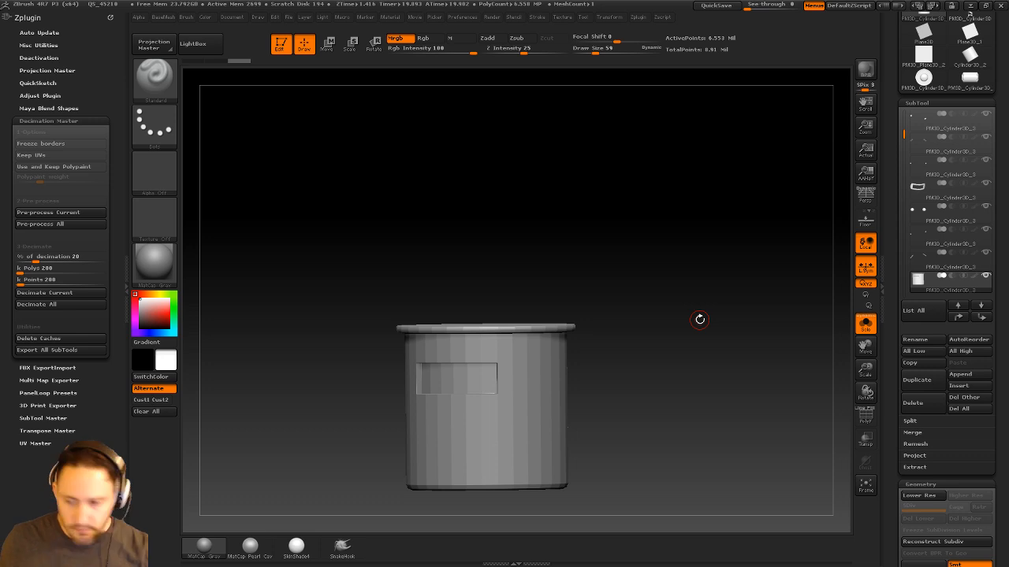
left_click_drag(732, 201, 741, 213)
key("ctrl")
key("ctrl+z")
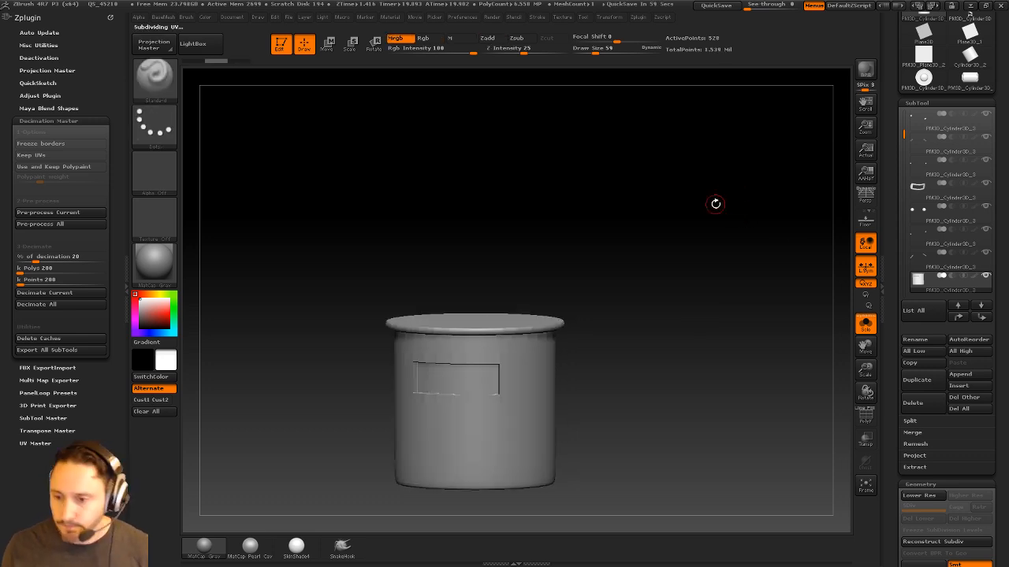
Apply the canister body's dynamic subdivision as real geometry and set the DynaMesh blur to 0
key("b")
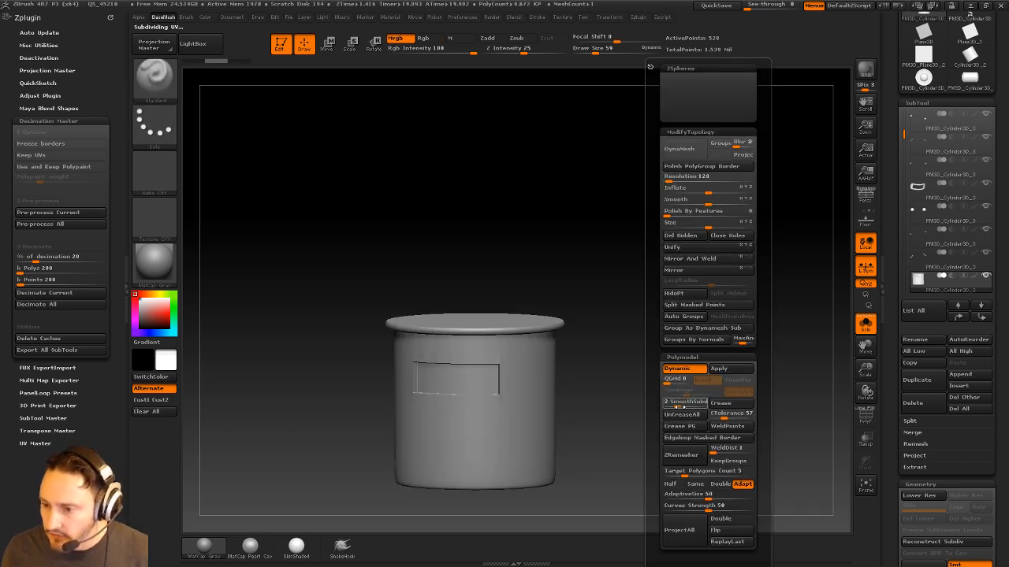
left_click(717, 368)
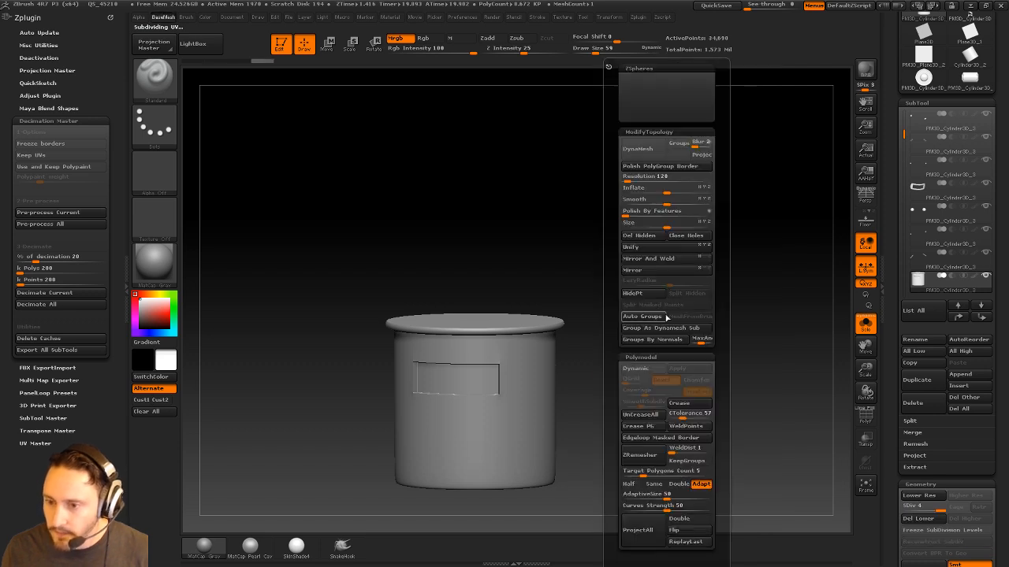
left_click(695, 144)
type("0")
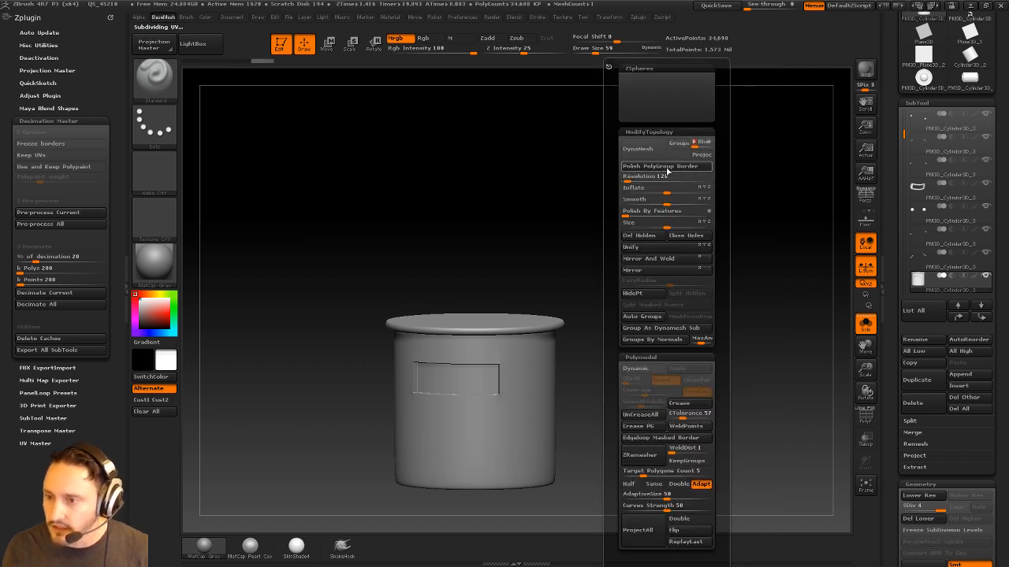
Delete the canister body's lower subdivision levels and DynaMesh it at resolution 320
left_click(645, 236)
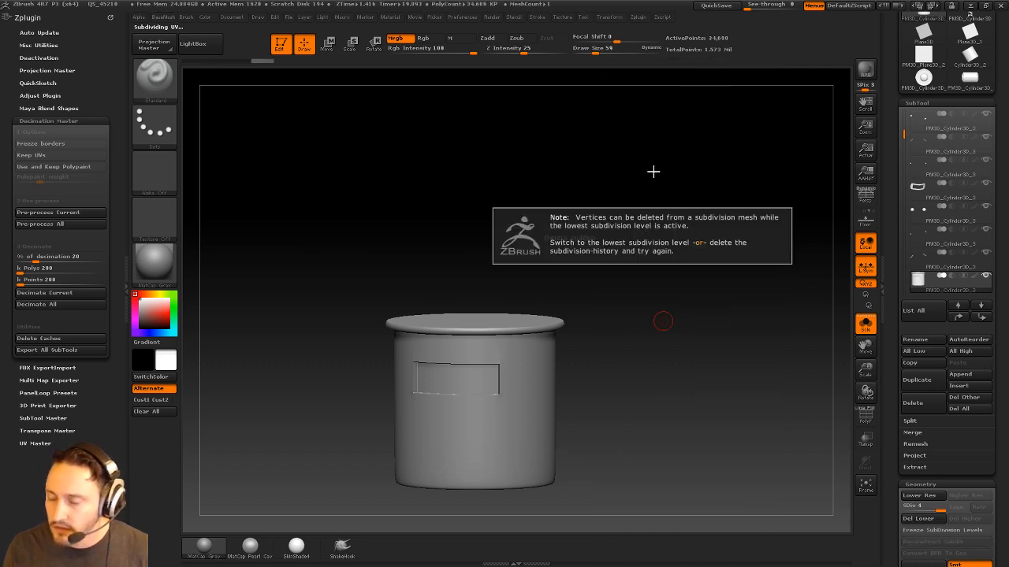
left_click(917, 519)
key("space")
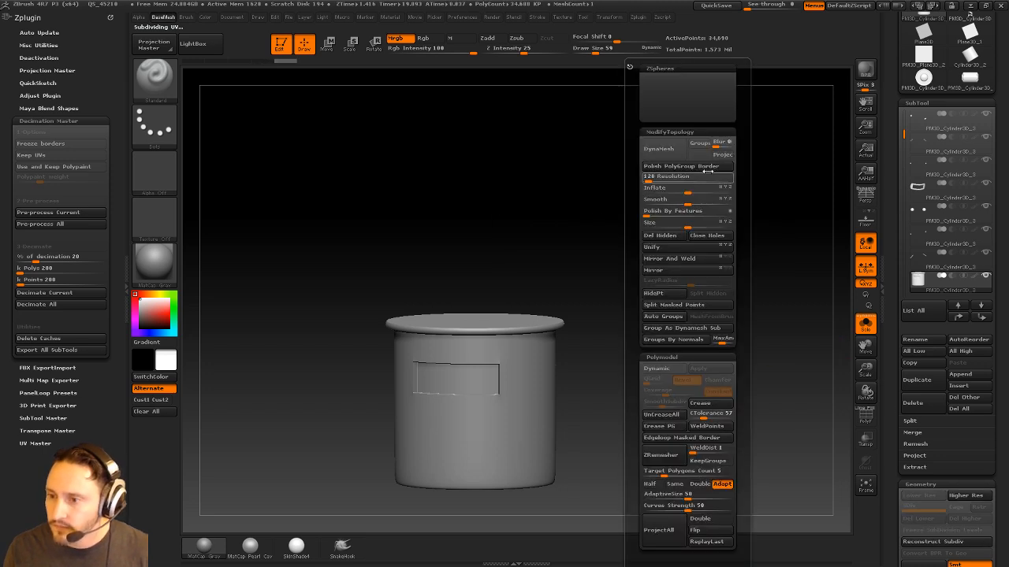
left_click(650, 179)
type("320")
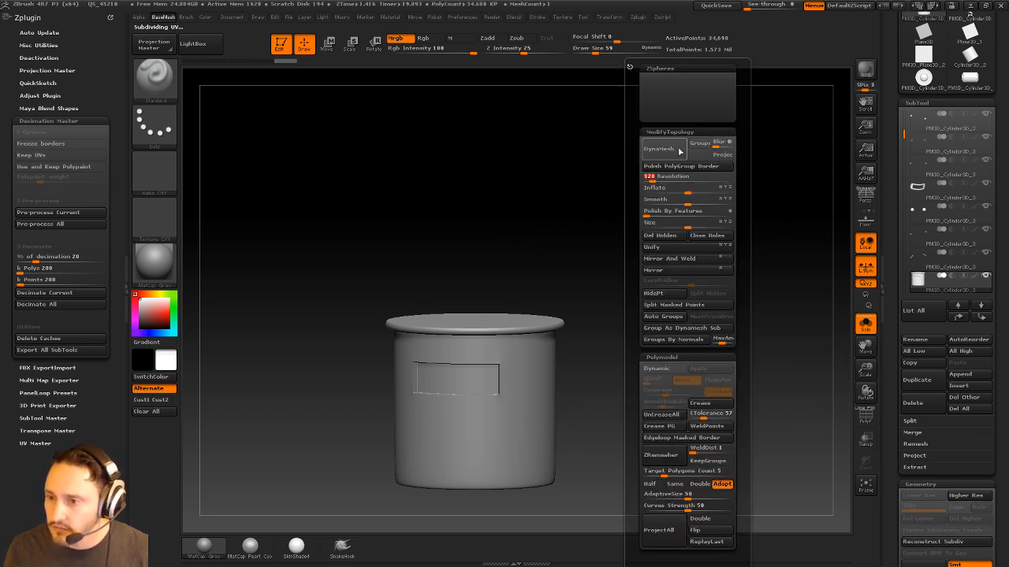
left_click(680, 151)
Choose the hPolish brush and smooth the edges of the rectangular recess on the front of the canister body
mouse_move(636, 285)
left_mouse_down("alt")
mouse_move(707, 272)
mouse_move(700, 234)
mouse_move(671, 272)
left_mouse_up("alt")
key("b")
key("h")
key("p")
key("s")
left_click(482, 293)
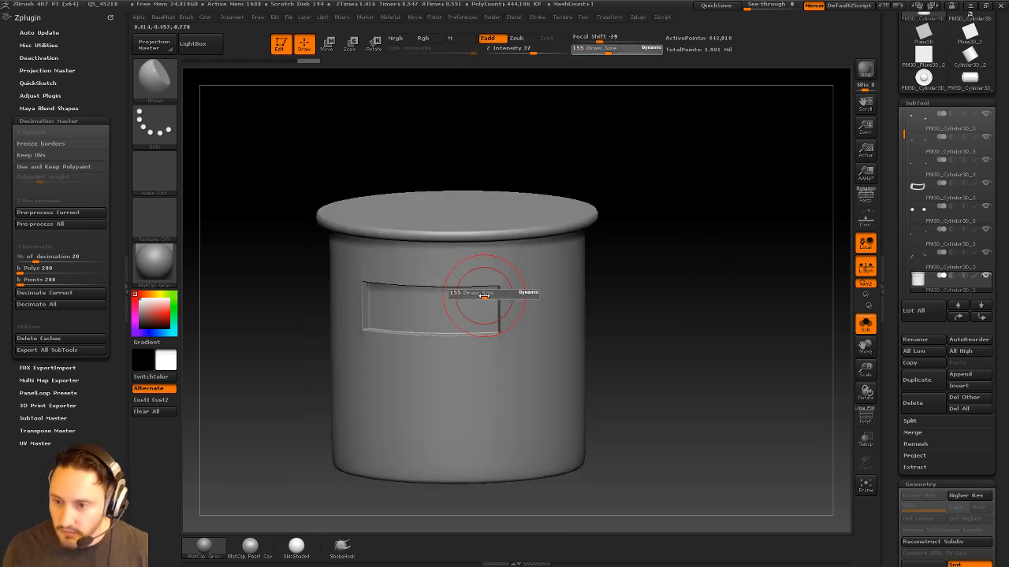
mouse_move(364, 292)
left_mouse_down("shift")
mouse_move(439, 316)
mouse_move(396, 321)
left_mouse_up("shift")
mouse_move(686, 271)
left_mouse_down("alt")
mouse_move(698, 293)
mouse_move(693, 272)
left_mouse_up("alt")
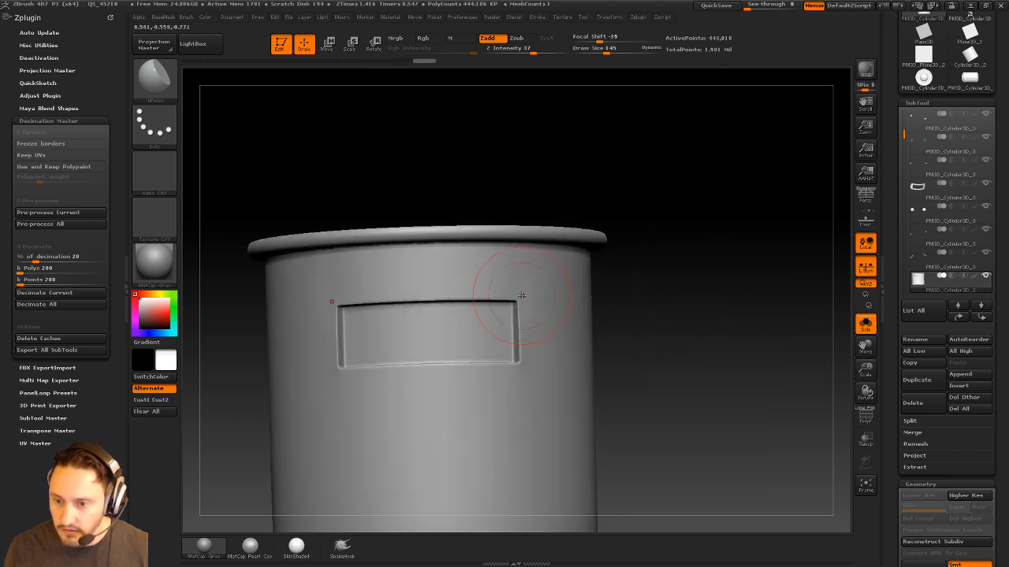
left_click_drag(491, 334, 381, 356, "shift")
mouse_move(687, 337)
left_mouse_down("alt")
mouse_move(678, 307)
mouse_move(678, 334)
left_mouse_up("alt")
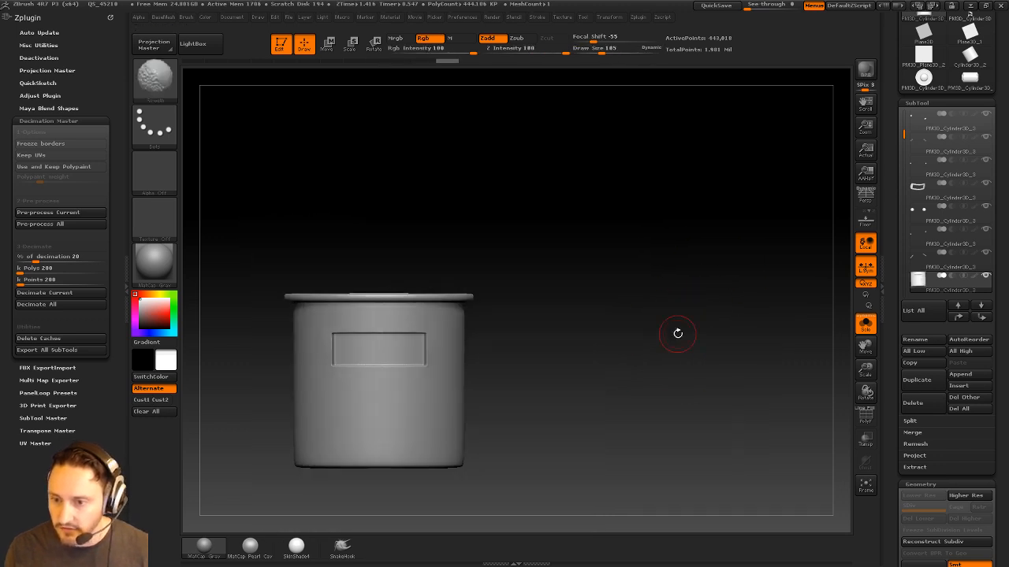
Leave Solo mode and make the window frame around the canister's recess the active subtool
left_click(865, 323)
left_click_drag(715, 247, 531, 310)
mouse_move(613, 306)
left_mouse_down("shift")
mouse_move(656, 297)
mouse_move(706, 231)
left_mouse_up("shift")
key("s")
left_click(549, 310)
left_click(517, 313, "alt")
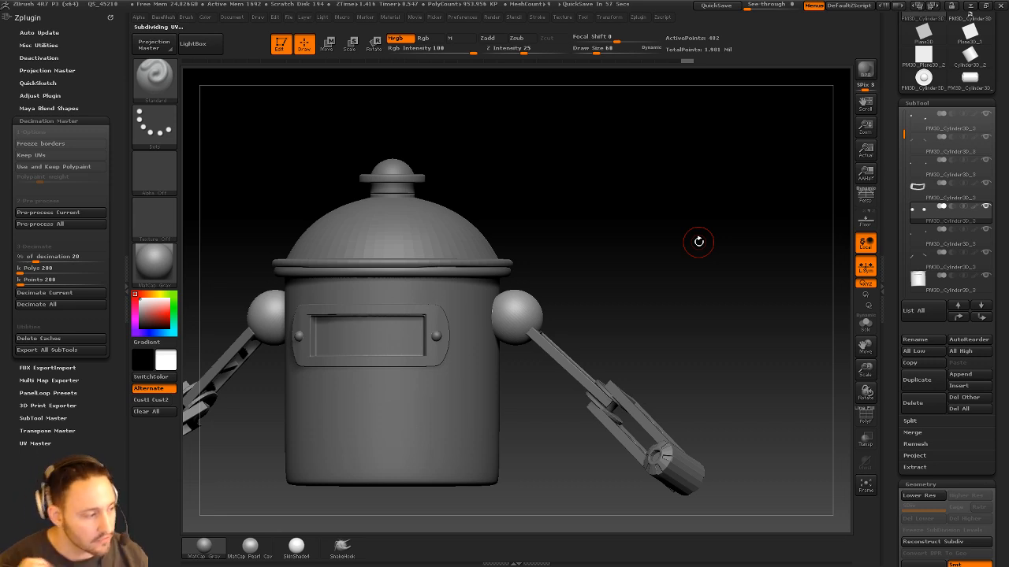
mouse_move(692, 234)
left_mouse_down()
mouse_move(718, 279)
mouse_move(659, 271)
left_mouse_up()
key("s")
left_click(463, 329, "alt")
mouse_move(687, 239)
left_mouse_down("alt")
mouse_move(704, 228)
mouse_move(722, 259)
left_mouse_up("alt")
Try to DynaMesh the window frame at resolution 512 and undo the remesh
key("1")
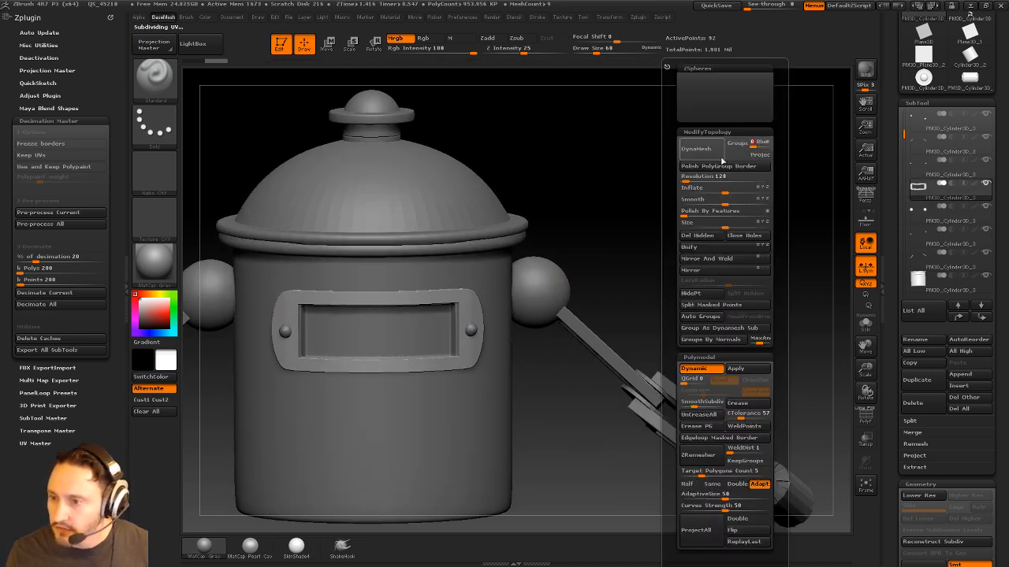
left_click(702, 179)
type("512")
left_click(701, 156)
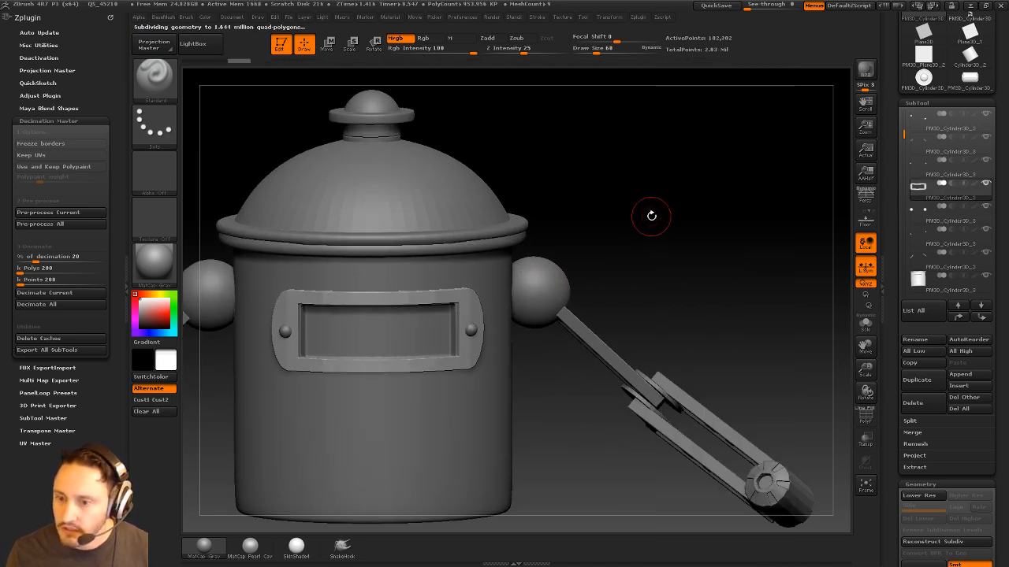
key("ctrl+z")
Apply the window frame's dynamic subdivision and DynaMesh it at resolution 576 without freezing the subdivision levels
key("1")
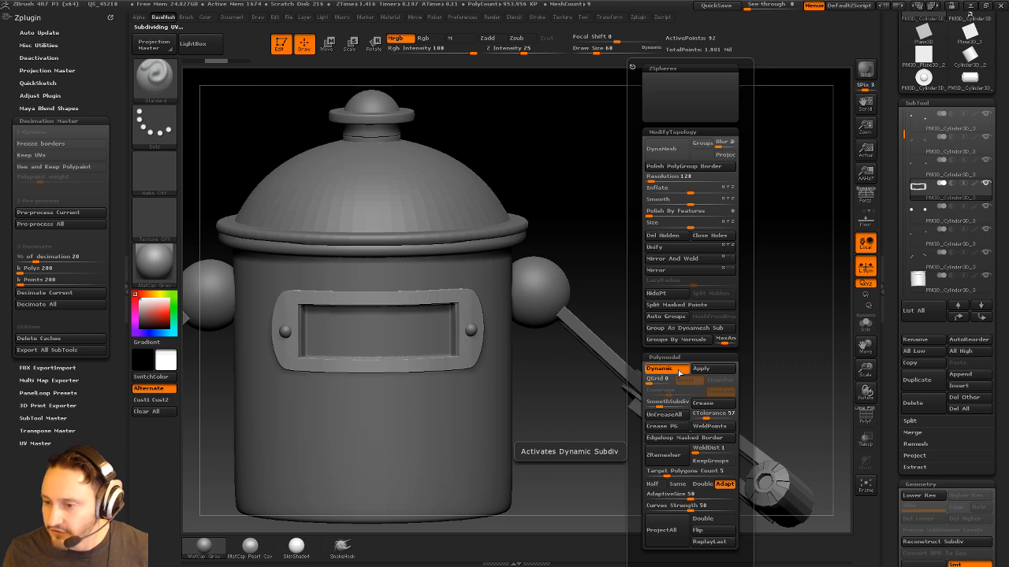
left_click(709, 370)
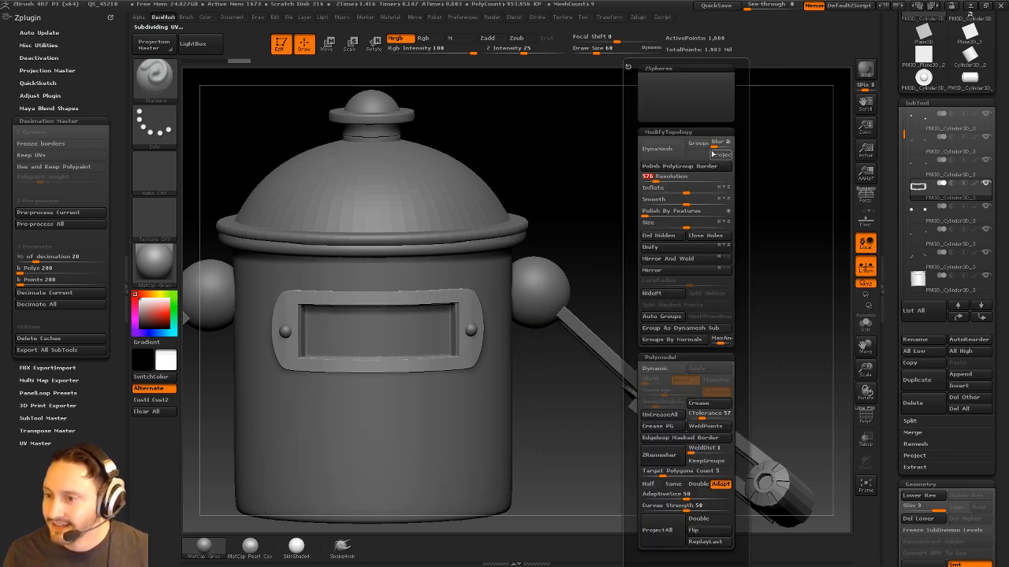
left_click(665, 153)
left_click(616, 176)
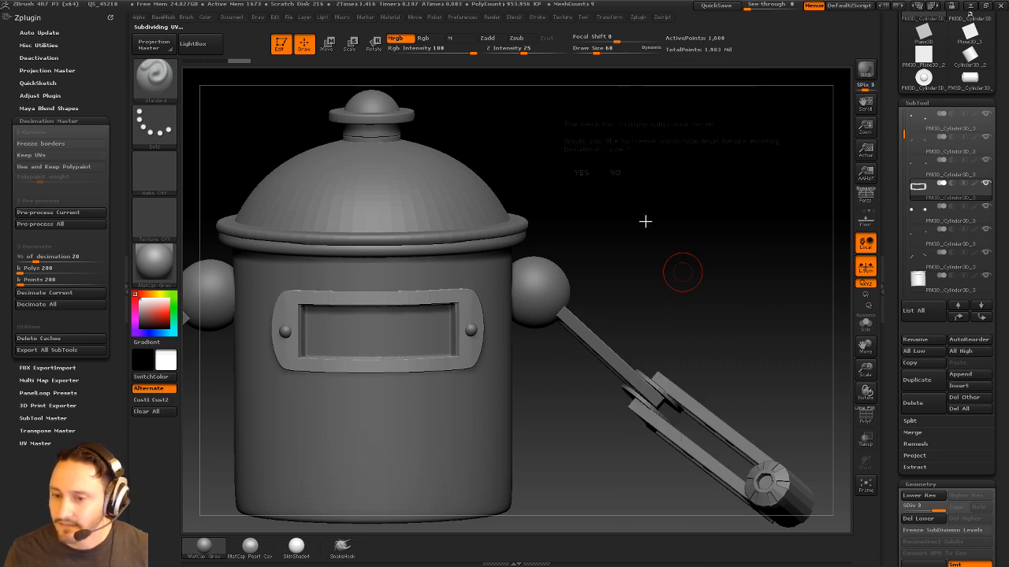
left_click_drag(642, 223, 669, 176)
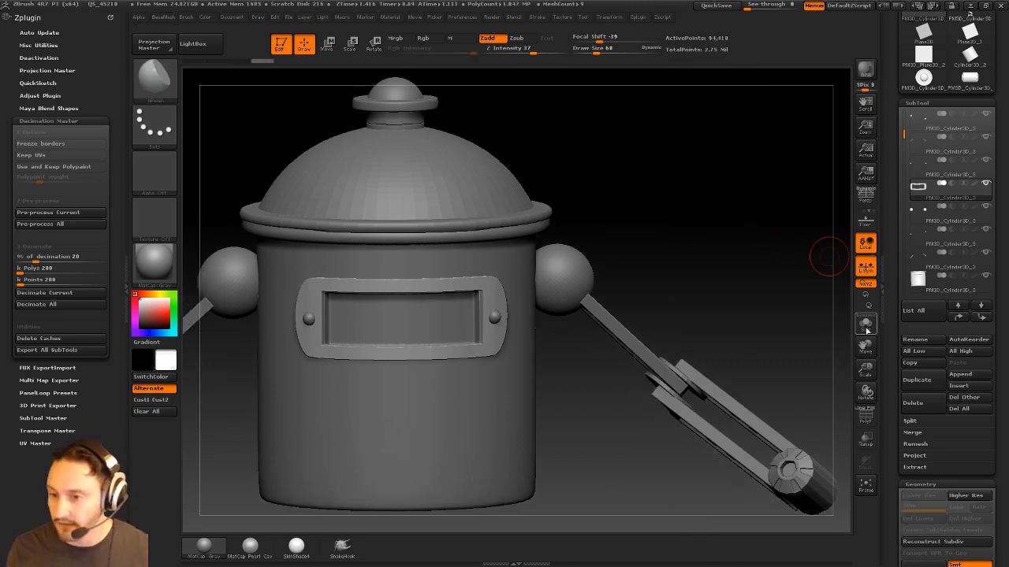
Isolate the window frame, smooth its rim and rounded ends, and show the whole robot again
left_click(866, 330)
left_click_drag(777, 281, 567, 264)
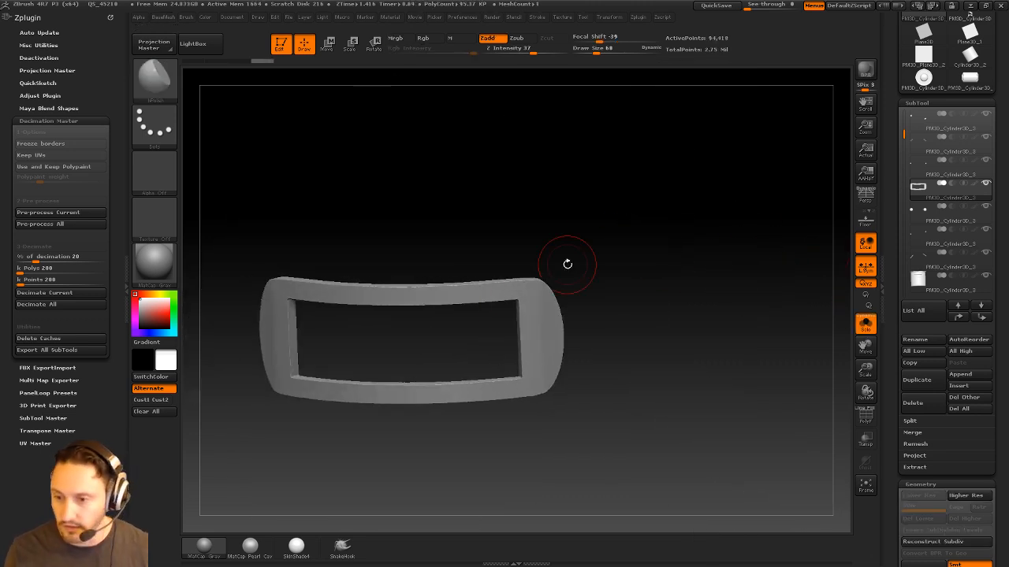
key("s")
left_click_drag(524, 303, 533, 303)
left_click_drag(579, 338, 609, 290)
key("shift")
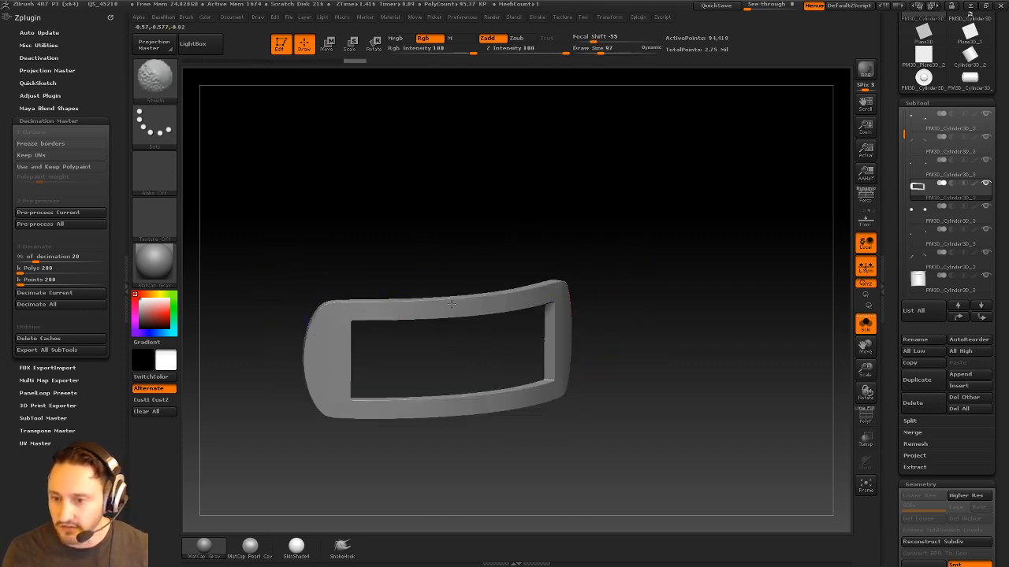
left_click_drag(553, 403, 512, 421)
left_click_drag(426, 308, 544, 295, "shift")
left_click_drag(687, 285, 667, 302)
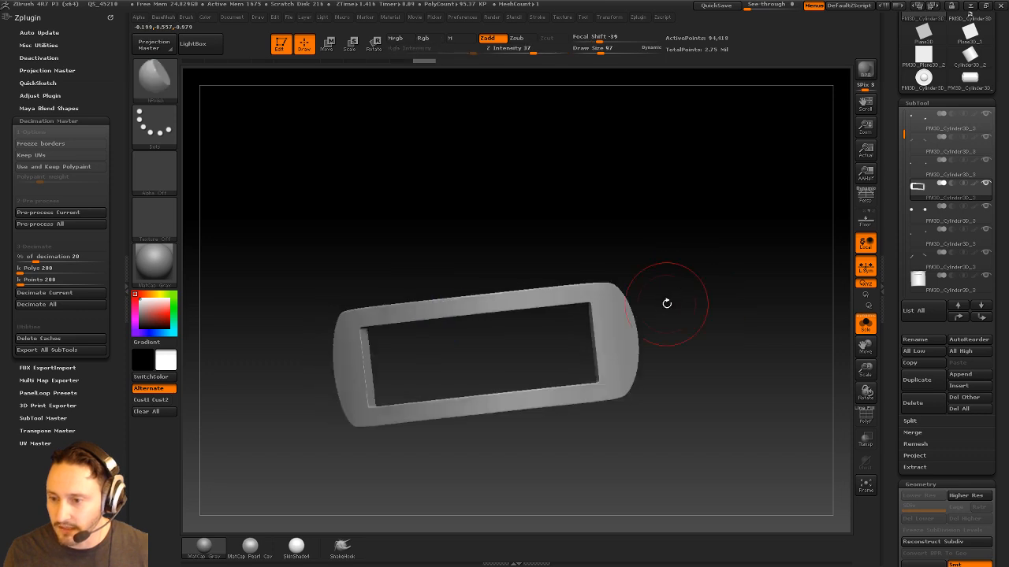
left_click_drag(623, 346, 634, 319, "shift")
left_click_drag(291, 379, 317, 373)
left_click_drag(451, 457, 480, 438)
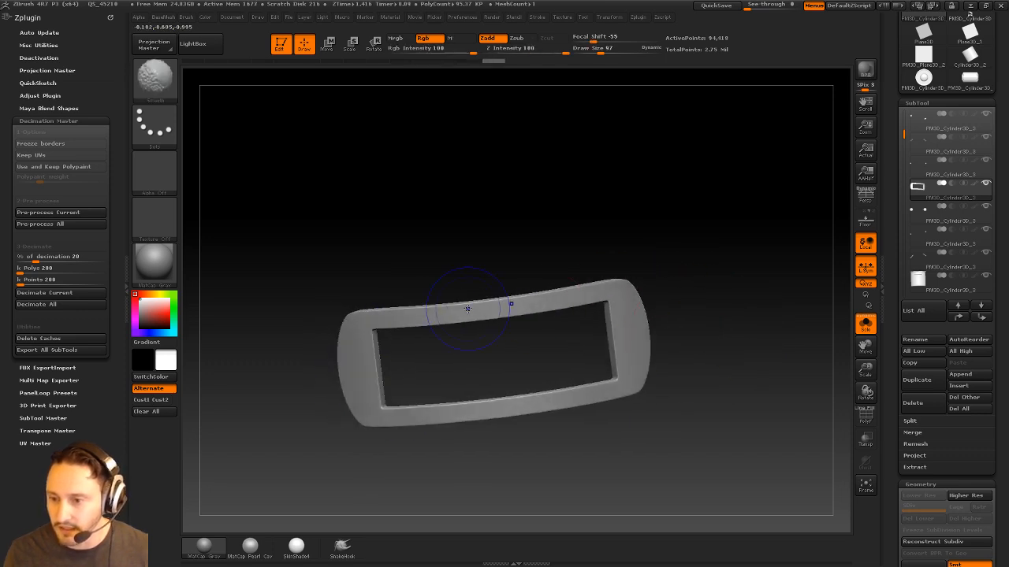
left_click_drag(511, 304, 498, 307, "shift")
left_click_drag(670, 315, 683, 303)
left_click_drag(710, 347, 721, 315, "alt")
left_click(866, 324)
mouse_move(776, 298)
left_mouse_down("shift")
mouse_move(744, 287)
mouse_move(743, 270)
left_mouse_up("shift")
key("s")
key("w")
mouse_move(455, 297)
left_mouse_down("shift")
mouse_move(787, 281)
mouse_move(786, 297)
left_mouse_up("shift")
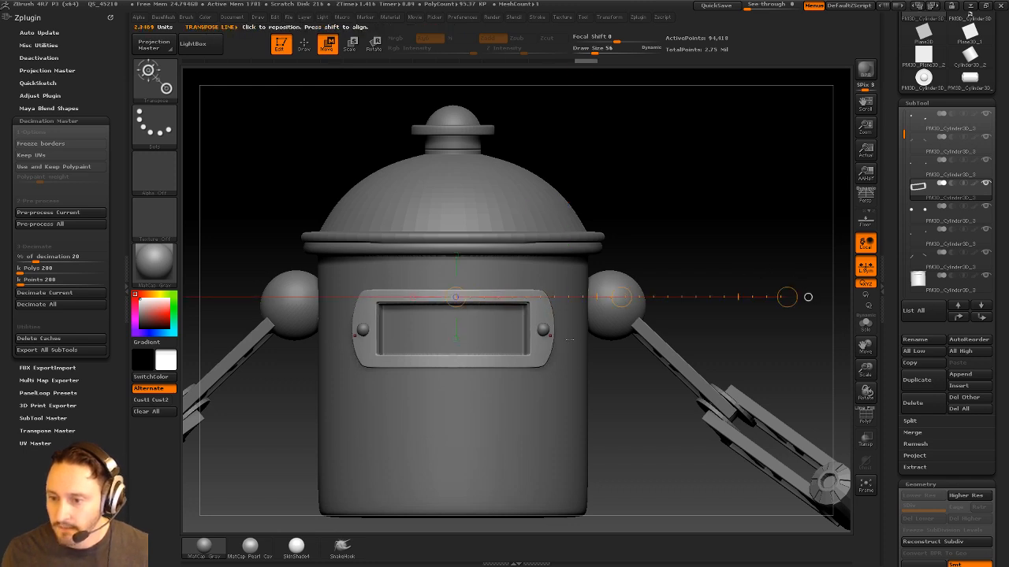
key("q")
Select the rivets on the window frame and nudge them slightly inward with the Move transpose line
key("s")
left_click(545, 331, "alt")
mouse_move(772, 225)
left_mouse_down("alt")
mouse_move(765, 236)
mouse_move(821, 243)
left_mouse_up("alt")
key("w")
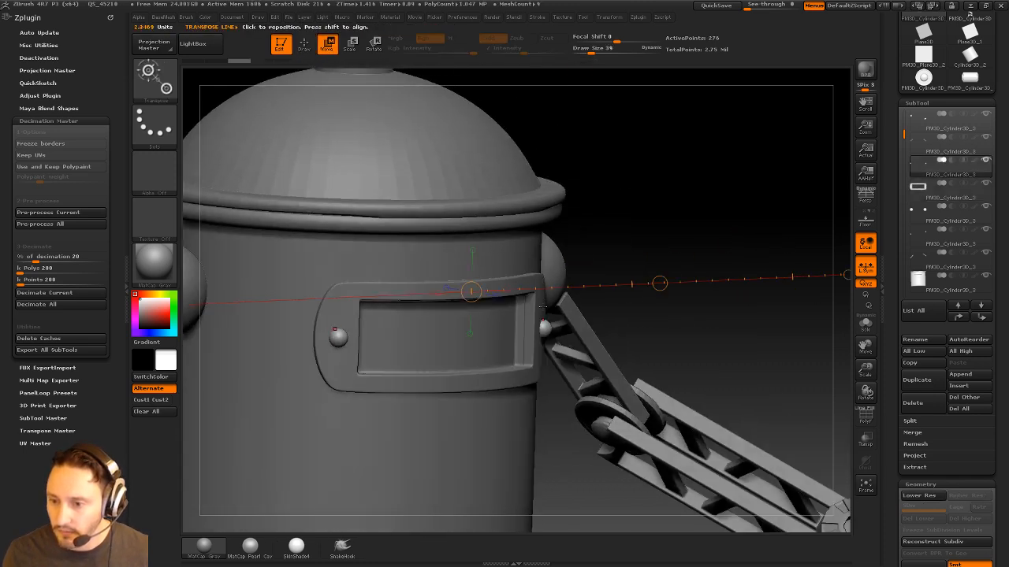
mouse_move(630, 315)
left_mouse_down()
mouse_move(587, 317)
mouse_move(630, 352)
left_mouse_up()
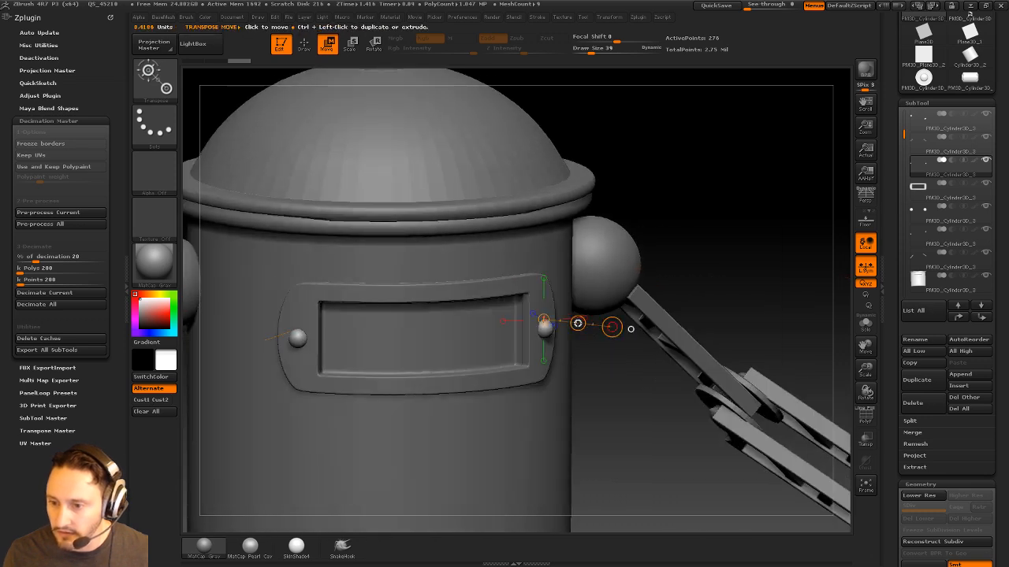
left_click_drag(578, 323, 575, 323)
key("q")
Examine the strut and end-cylinder parts of the robot's arm from the front
left_click_drag(781, 260, 745, 235, "alt")
mouse_move(744, 234)
left_mouse_down("shift")
mouse_move(732, 234)
mouse_move(745, 251)
left_mouse_up("shift")
key("s")
left_click_drag(745, 251, 713, 276)
left_click(645, 335, "alt")
mouse_move(712, 318)
left_mouse_down()
mouse_move(736, 301)
mouse_move(706, 308)
left_mouse_up()
key("s")
left_click(709, 318)
left_click(656, 348, "alt")
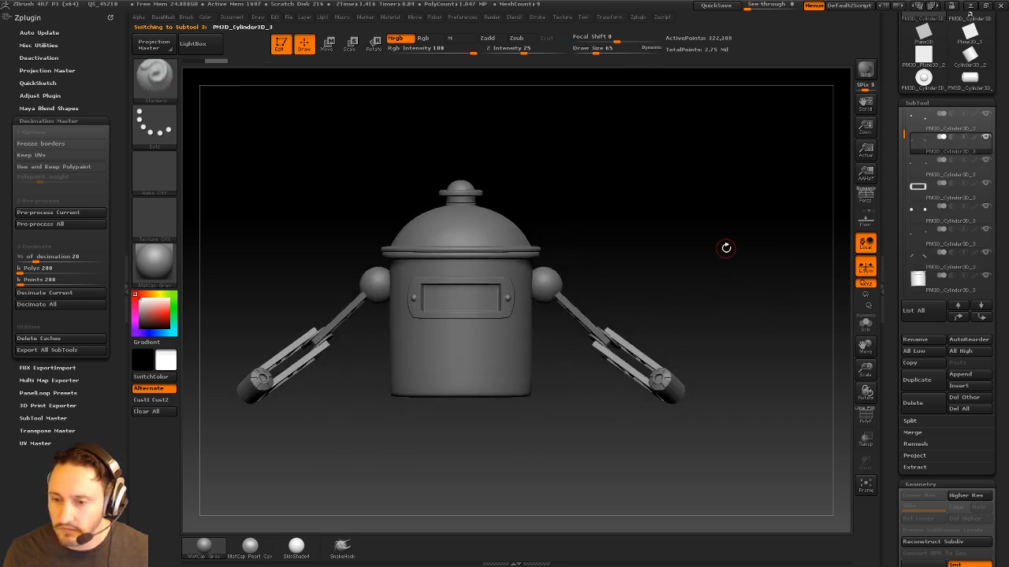
Select the lid and raise its dynamic smooth subdivision level to even out the faceted dome
left_click_drag(726, 248, 712, 201)
left_click(567, 230, "alt")
key("2")
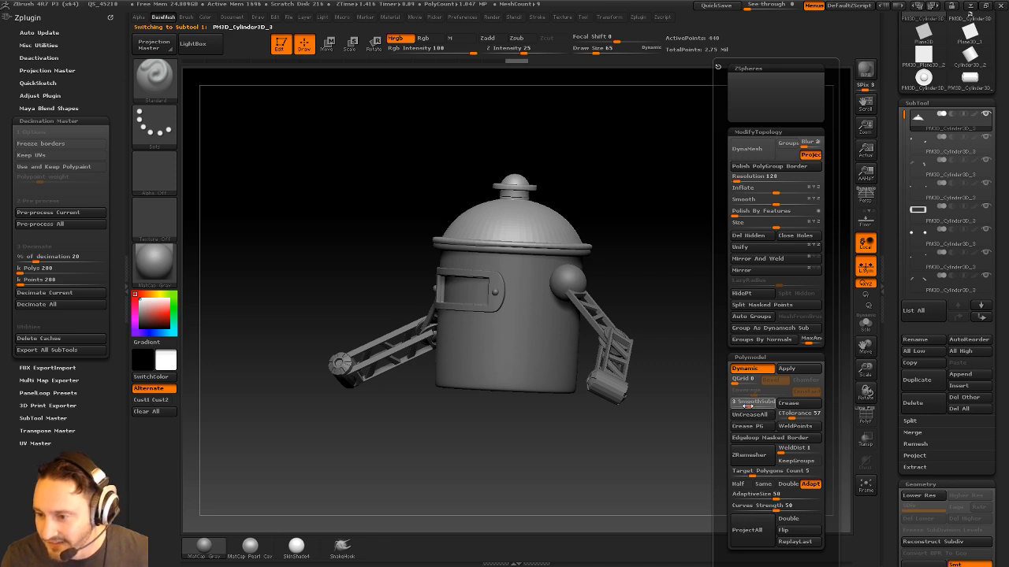
left_click_drag(708, 366, 724, 331, "shift")
key("2")
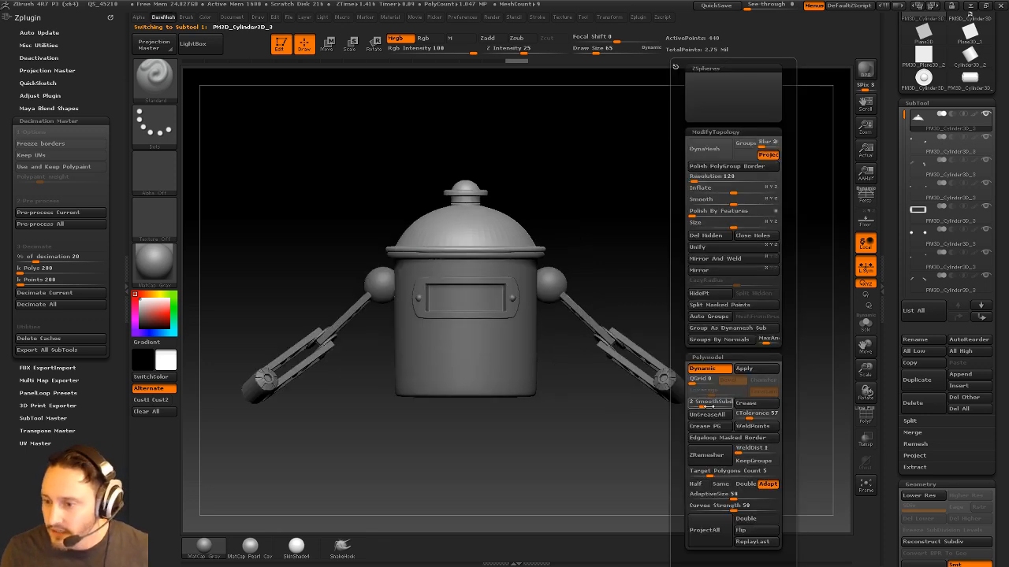
mouse_move(724, 296)
left_mouse_down("alt")
mouse_move(724, 311)
mouse_move(726, 303)
mouse_move(700, 324)
mouse_move(699, 359)
left_mouse_up("alt")
Set the draw size to 50, select the cylinder at the arm's end and turn on its dynamic subdivision
key("s")
left_click(727, 313)
key("s")
left_click(726, 319)
left_click(587, 388, "alt")
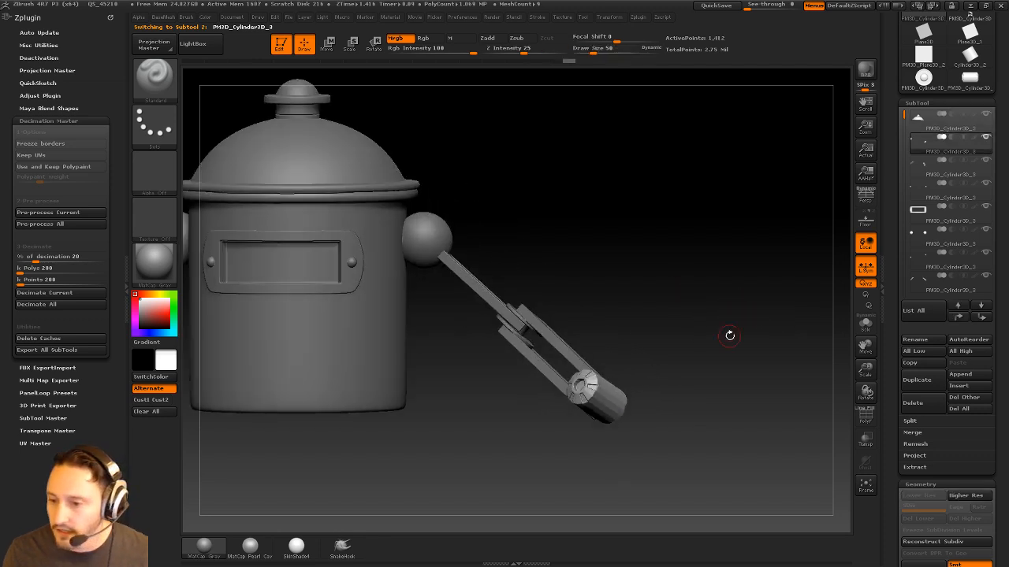
key("2")
left_click(710, 371)
left_click_drag(648, 335, 674, 351)
Turn on dynamic subdivision for the round discs at the arm's elbow joint
left_click(591, 344, "alt")
key("2")
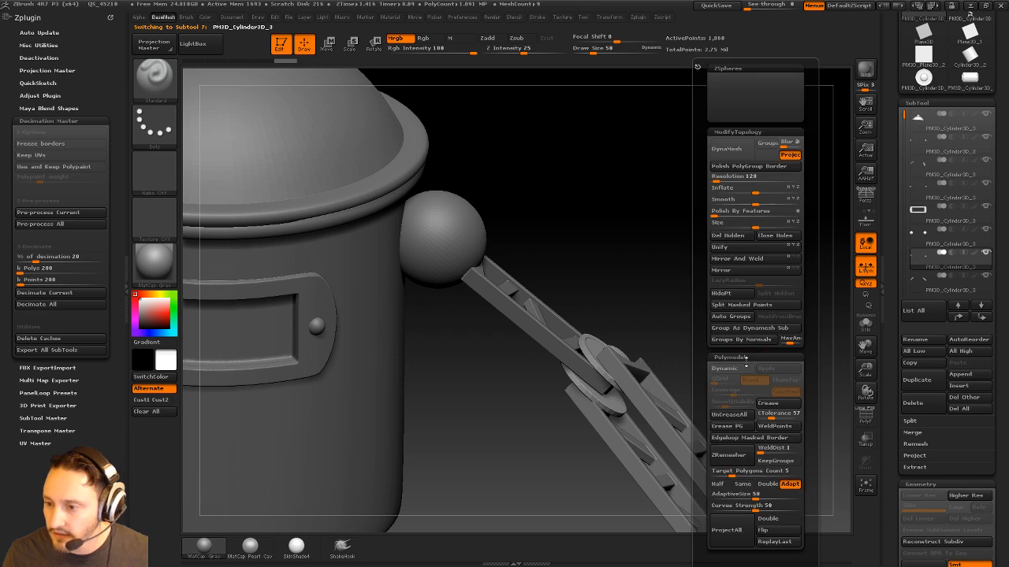
left_click(734, 366)
mouse_move(740, 350)
left_mouse_down("alt")
mouse_move(717, 287)
mouse_move(680, 243)
left_mouse_up("alt")
Make the window frame the active subtool and draw a vertical Move transpose line from it up through the lid
mouse_move(681, 242)
left_mouse_down("shift")
mouse_move(742, 229)
mouse_move(641, 241)
mouse_move(661, 277)
mouse_move(730, 282)
left_mouse_up("shift")
key("s")
left_click(466, 376)
left_click(461, 397, "alt")
left_click(459, 340, "alt")
key("w")
left_click_drag(447, 361, 446, 160, "shift")
key("q")
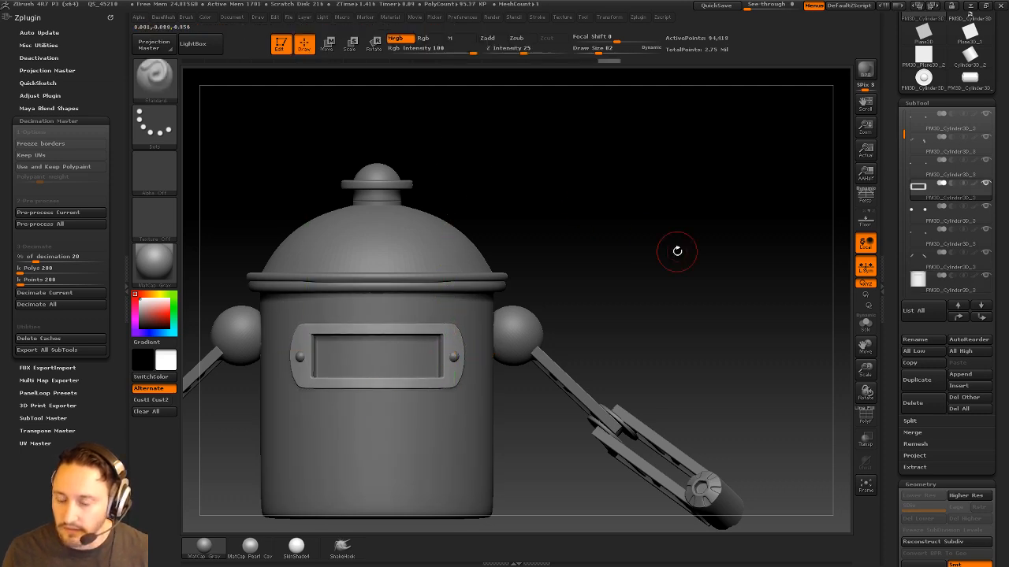
Set the draw size to 62, select the shoulder ball subtool and turn on its dynamic subdivision
left_click_drag(677, 251, 622, 276)
key("s")
left_click(584, 314)
left_click(565, 312, "alt")
mouse_move(699, 293)
left_mouse_down("alt")
mouse_move(675, 285)
mouse_move(721, 297)
mouse_move(686, 258)
mouse_move(622, 288)
mouse_move(701, 282)
left_mouse_up("alt")
mouse_move(702, 282)
left_mouse_down("alt")
mouse_move(729, 325)
mouse_move(658, 311)
mouse_move(714, 305)
mouse_move(598, 302)
left_mouse_up("alt")
key("s")
left_click(661, 307)
left_click(493, 335, "alt")
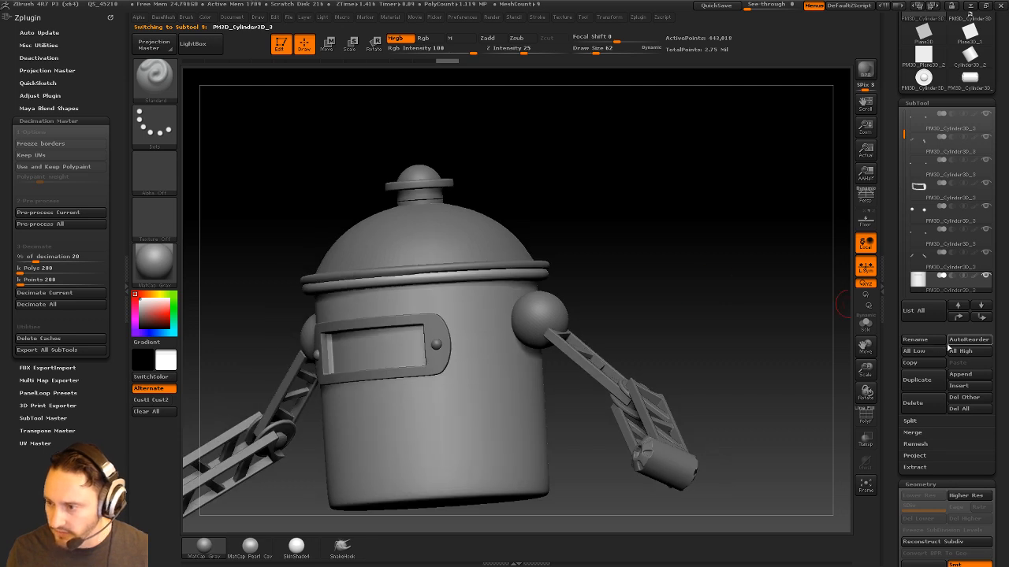
left_click(562, 300, "alt")
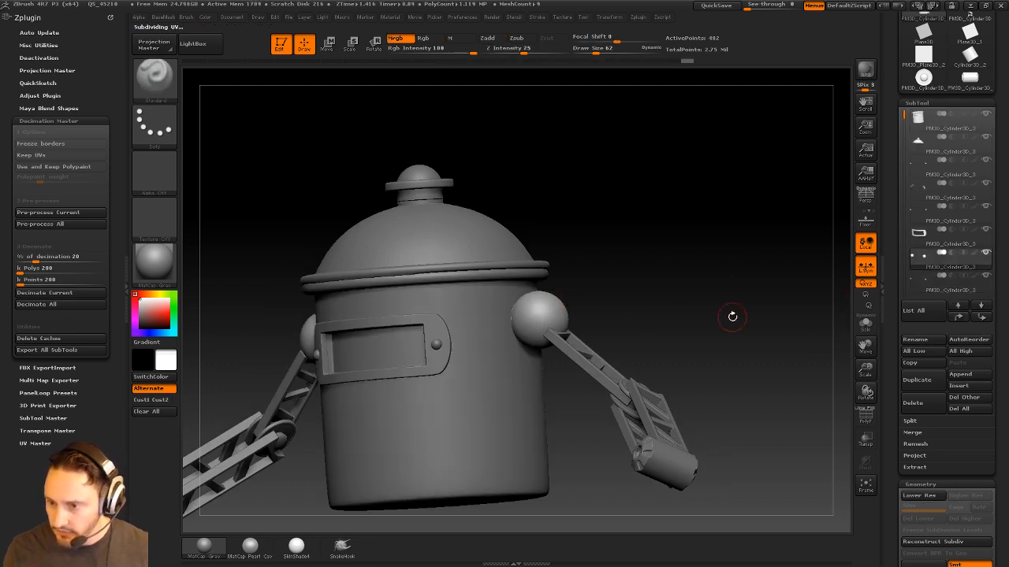
key("ctrl+d")
Move the shoulder balls directly below the body in the subtool order and duplicate them
left_click_drag(736, 281, 843, 221)
left_click(981, 305)
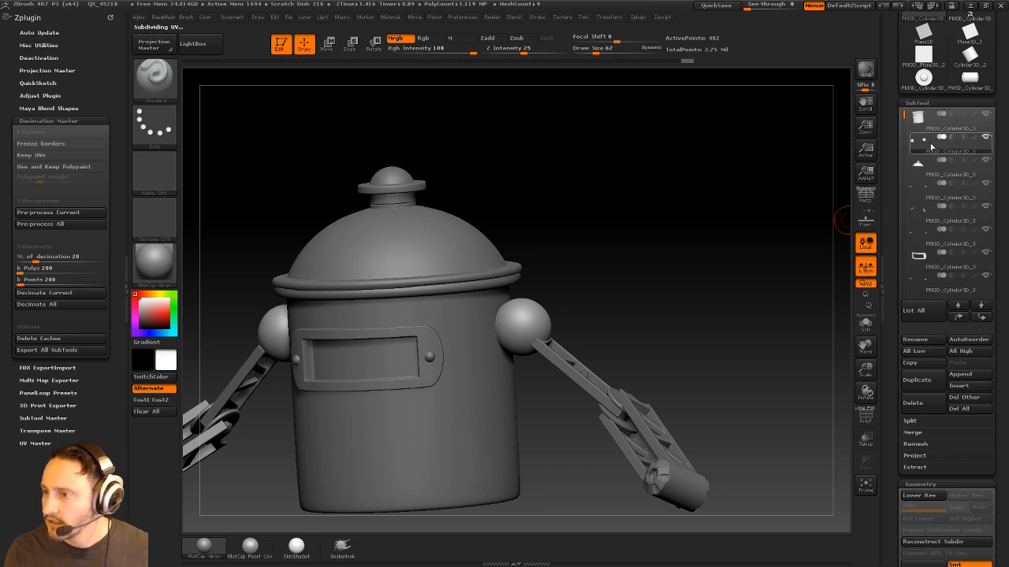
left_click(917, 380)
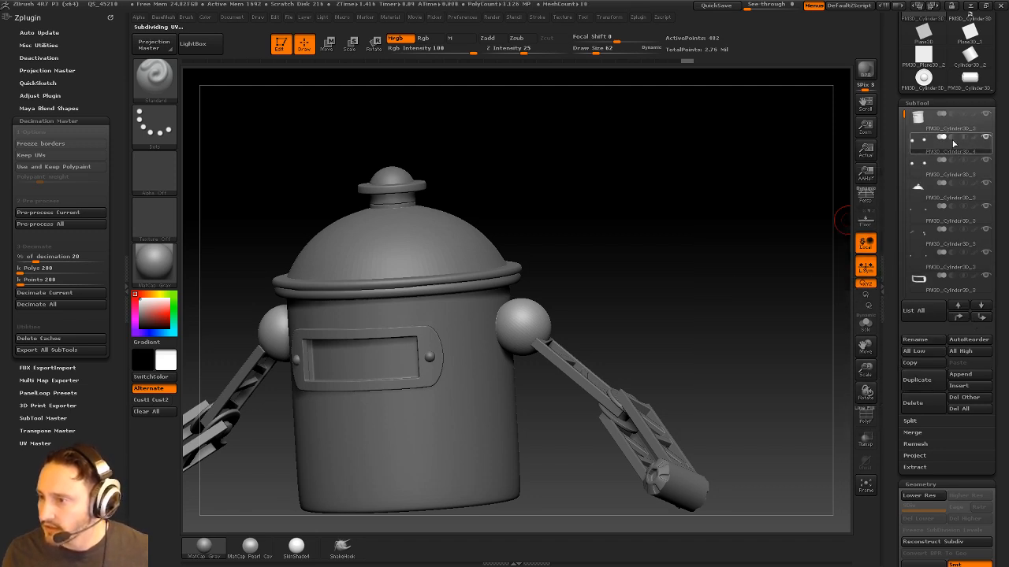
Cut shoulder sockets into the body by slightly inflating the duplicate balls, merging them in as a subtraction and remeshing
key("b")
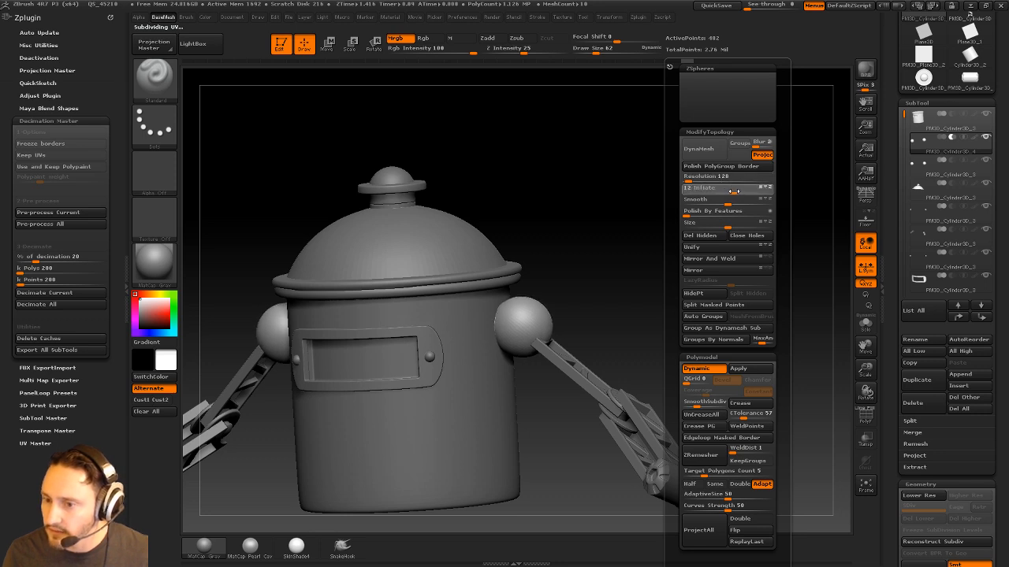
left_click(937, 123)
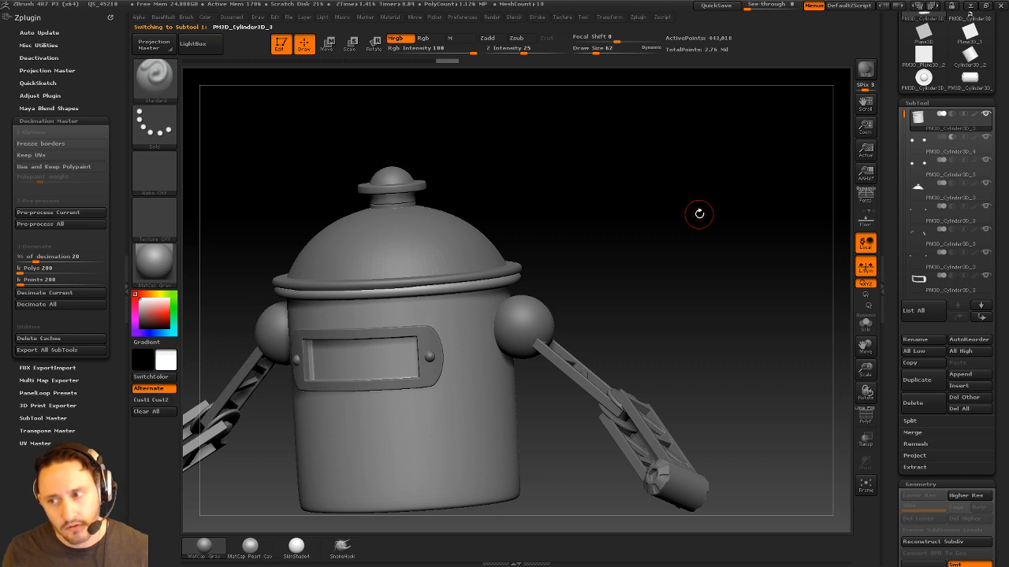
left_click(944, 149)
key("ctrl+d")
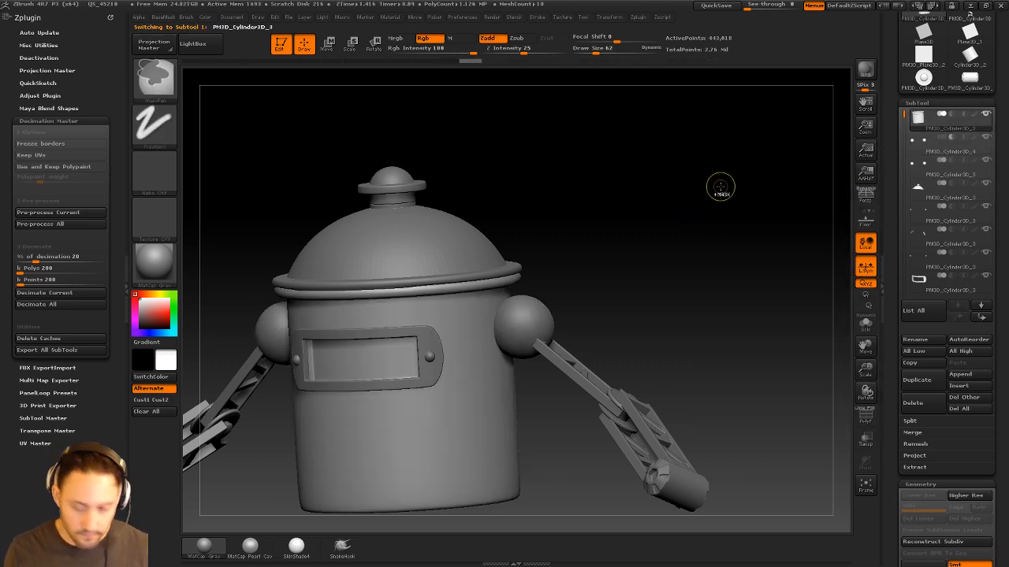
key("shift+d")
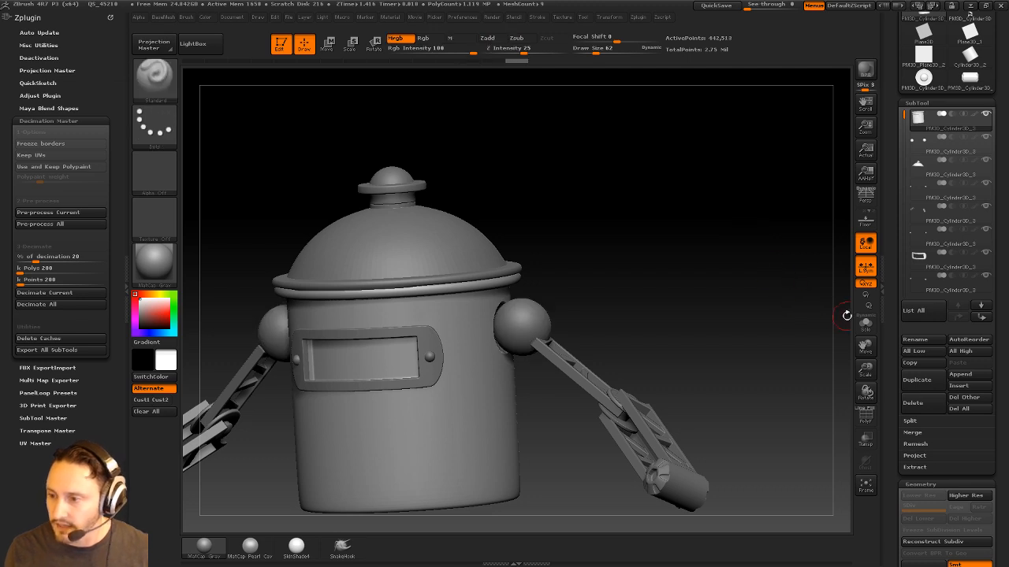
Isolate the body and smooth the faceted surface inside its shoulder socket
left_click(866, 323)
left_click_drag(775, 286, 663, 295)
left_click_drag(511, 333, 495, 326, "shift")
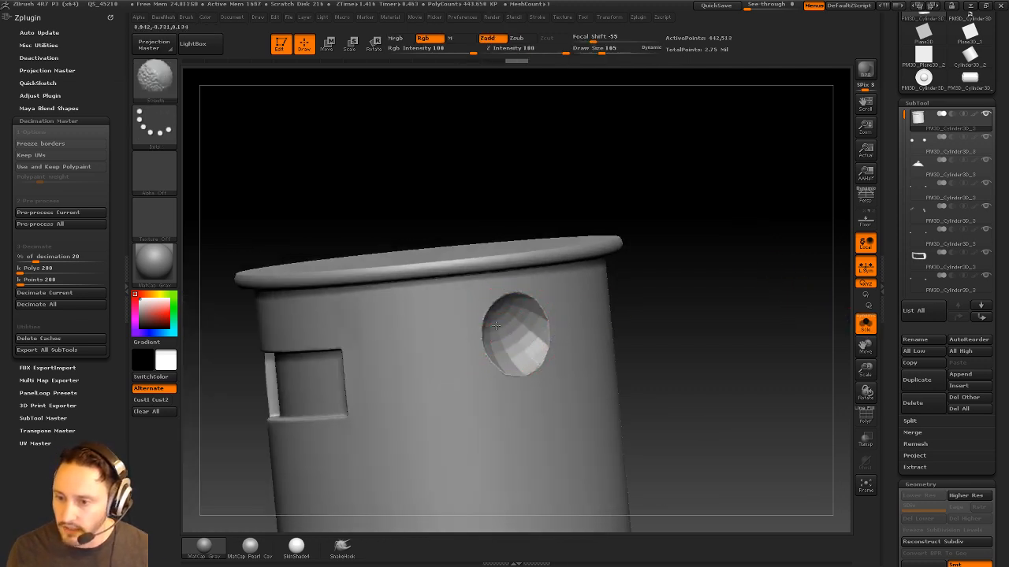
mouse_move(489, 367)
left_mouse_down("shift")
mouse_move(506, 348)
mouse_move(505, 305)
left_mouse_up("shift")
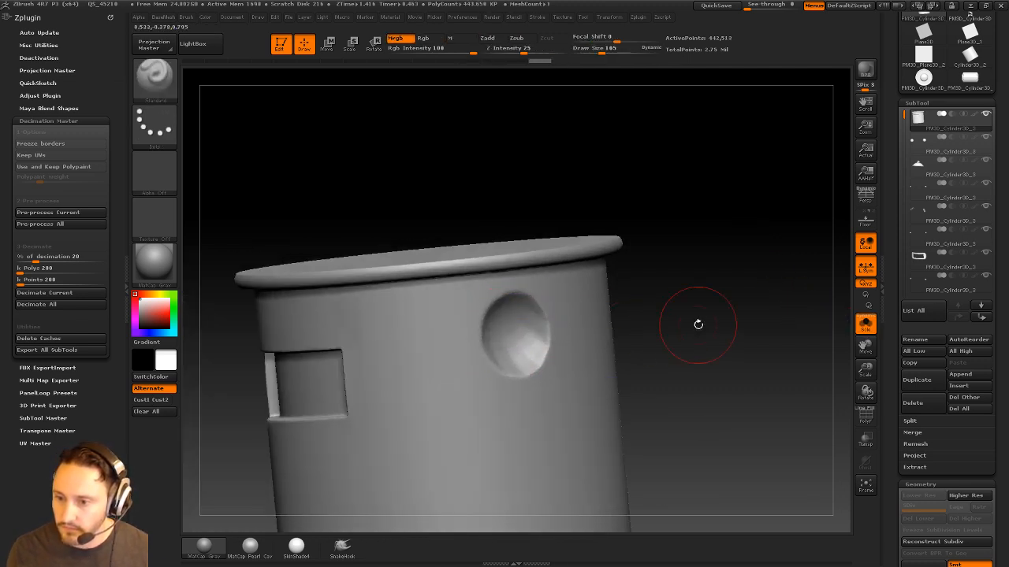
mouse_move(698, 323)
left_mouse_down("alt")
mouse_move(691, 302)
mouse_move(787, 315)
left_mouse_up("alt")
left_click(865, 324)
Return to a draw size of 62, reselect the shoulder balls and smooth them with dynamic subdivision
key("s")
mouse_move(749, 275)
left_mouse_down()
mouse_move(664, 293)
mouse_move(651, 279)
mouse_move(593, 306)
left_mouse_up()
left_click(531, 334)
key("s")
left_click(576, 316)
left_click(550, 324, "alt")
key("ctrl+d")
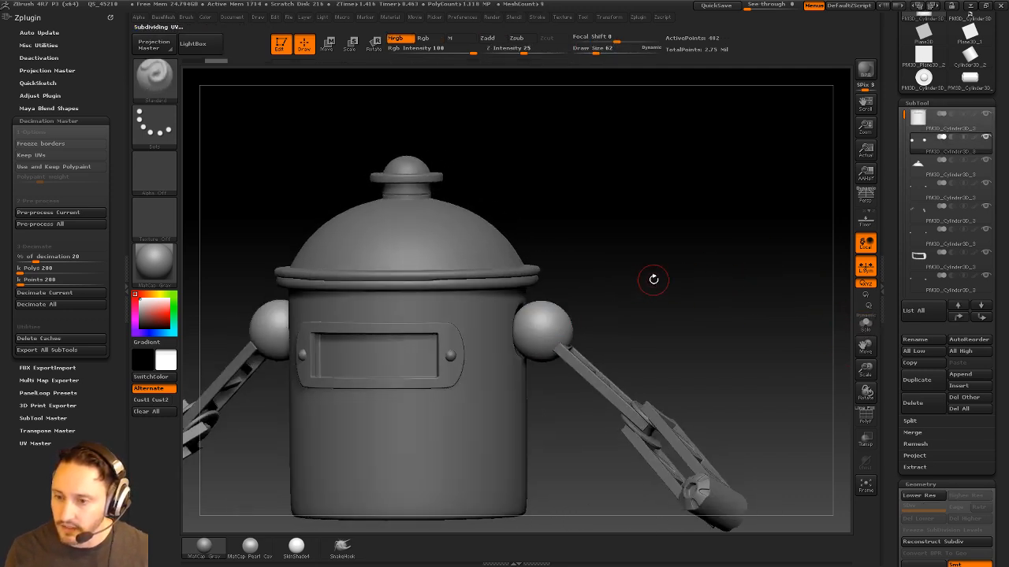
Isolate the shoulder balls, insert a mirrored Cylinder12 mesh on their inner sides and split it off as its own subtool
left_click(865, 324)
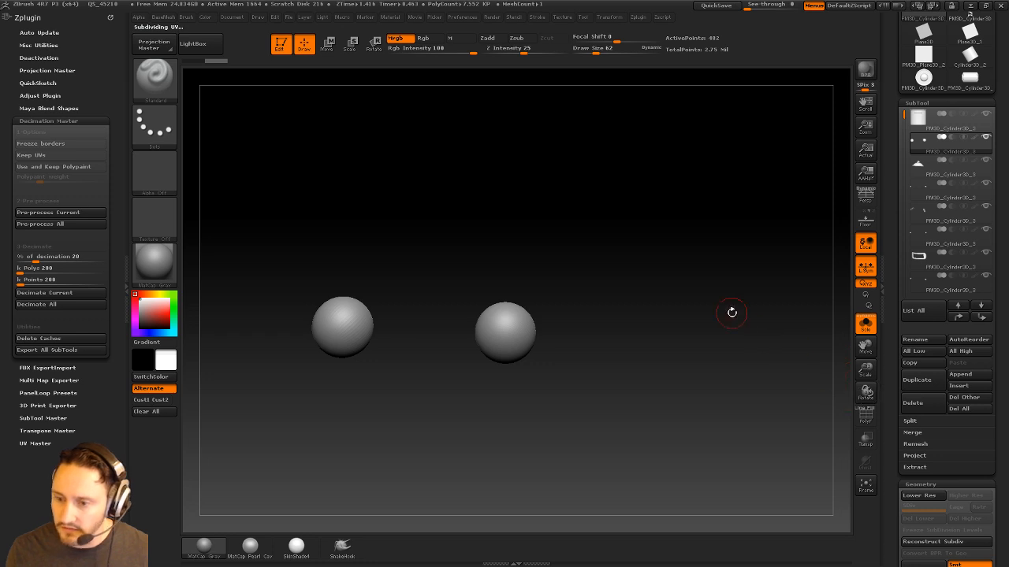
key("1")
key("m")
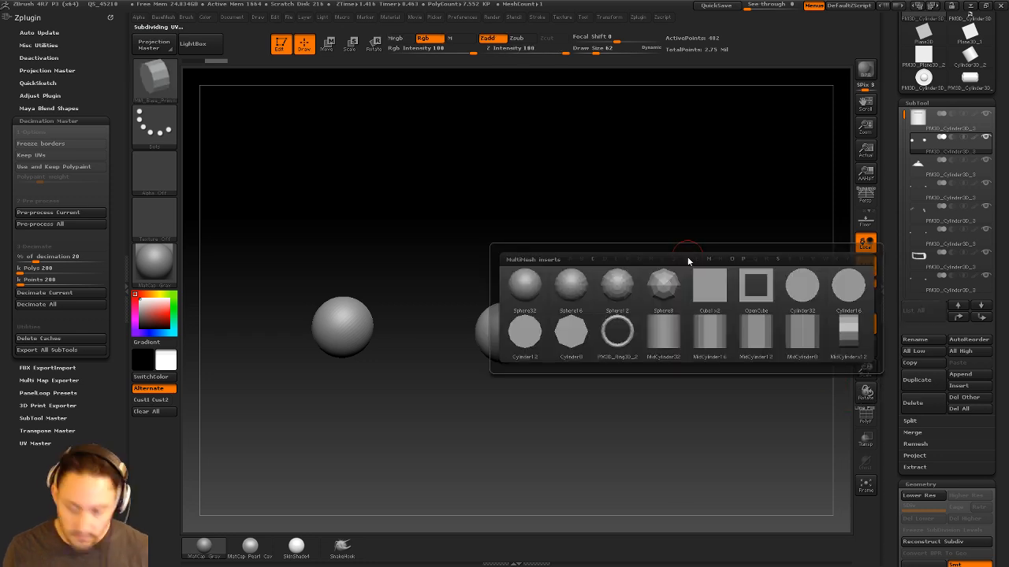
left_click(532, 340)
left_click_drag(487, 333, 603, 317)
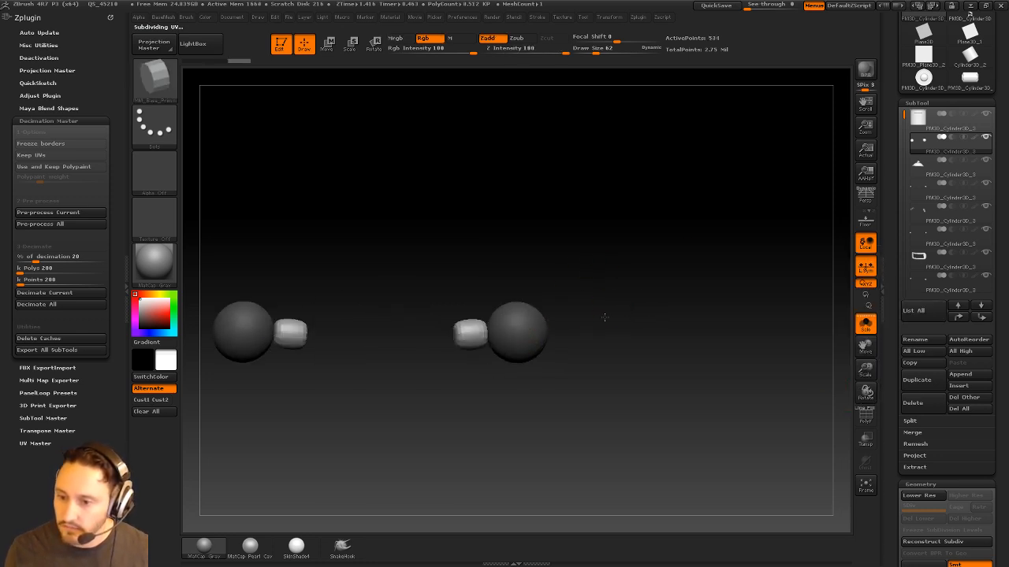
key("2")
left_click(628, 304)
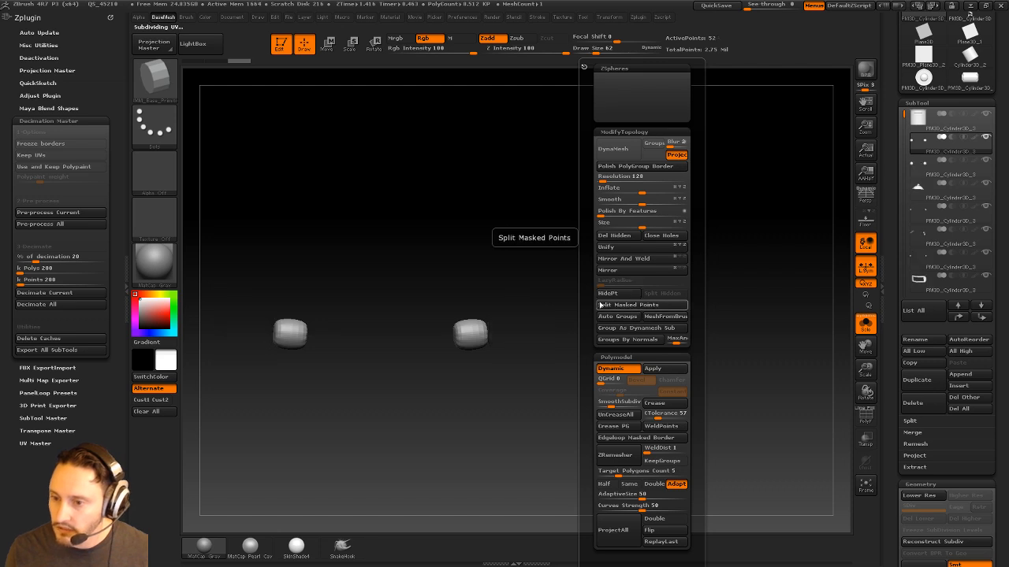
Crease the connector cylinders' edges and smooth them with dynamic subdivision so the caps stay crisp
key("2")
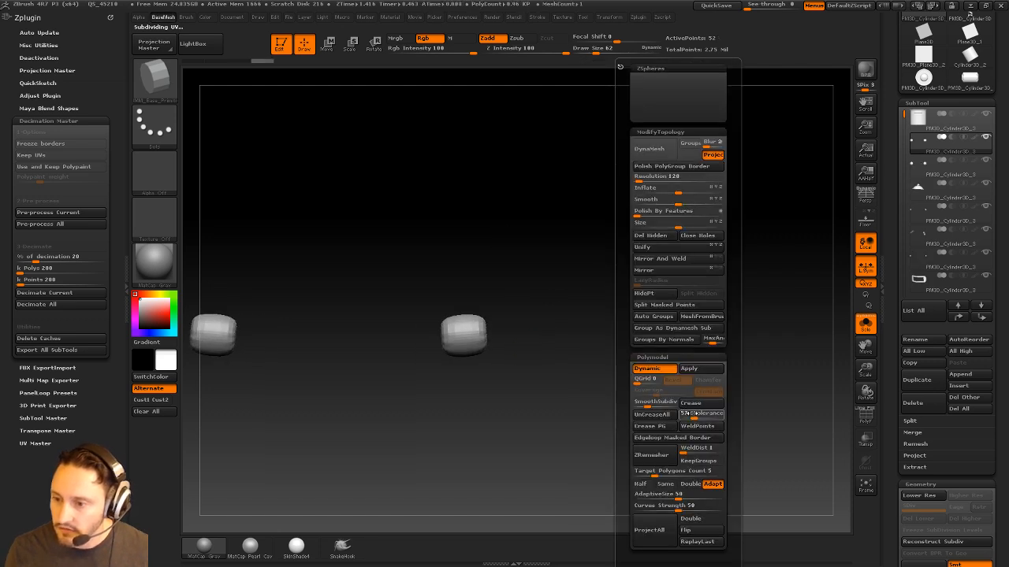
left_click(692, 402)
key("w")
left_click_drag(564, 320, 587, 310)
key("ctrl+d")
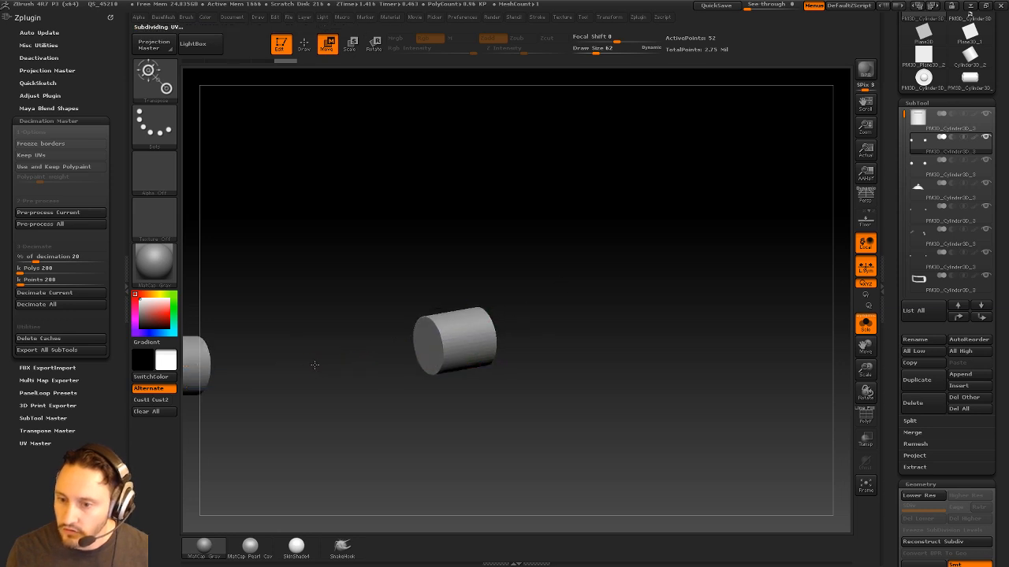
key("q")
left_click(865, 323)
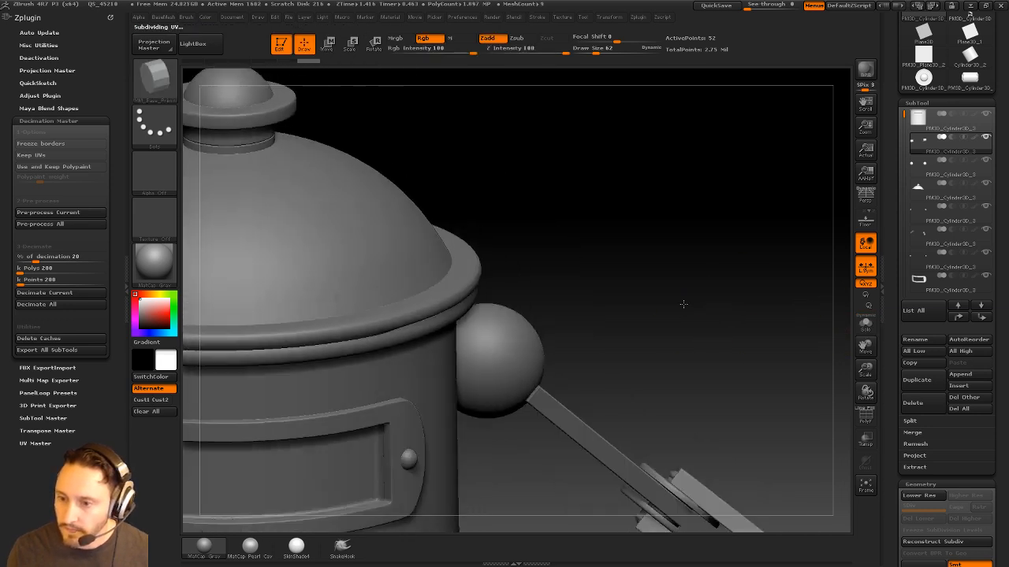
Select the shoulder balls and apply their dynamic subdivision as real subdivision levels
left_click_drag(663, 314, 583, 273)
left_click(516, 306, "alt")
key("space")
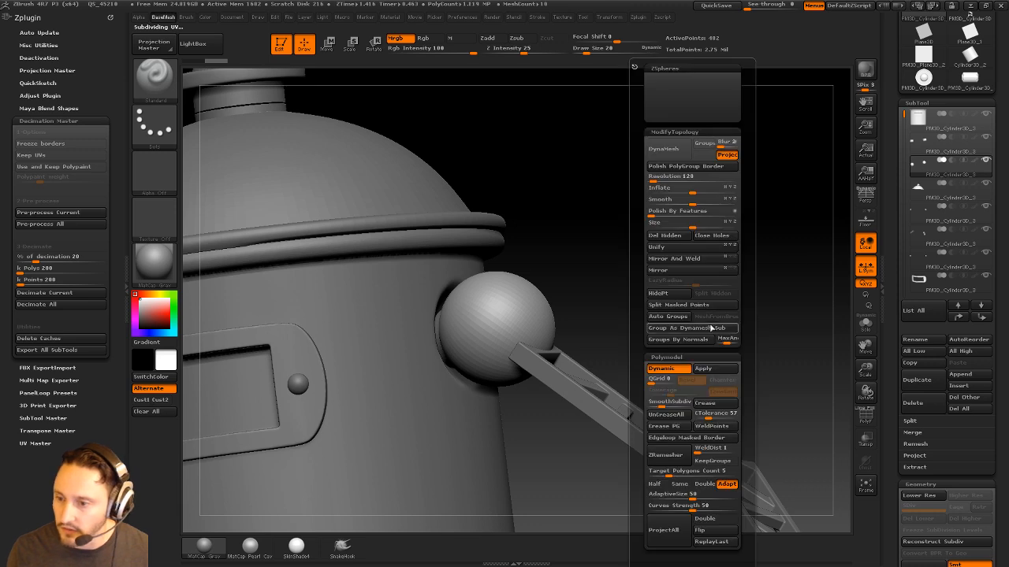
left_click(703, 371)
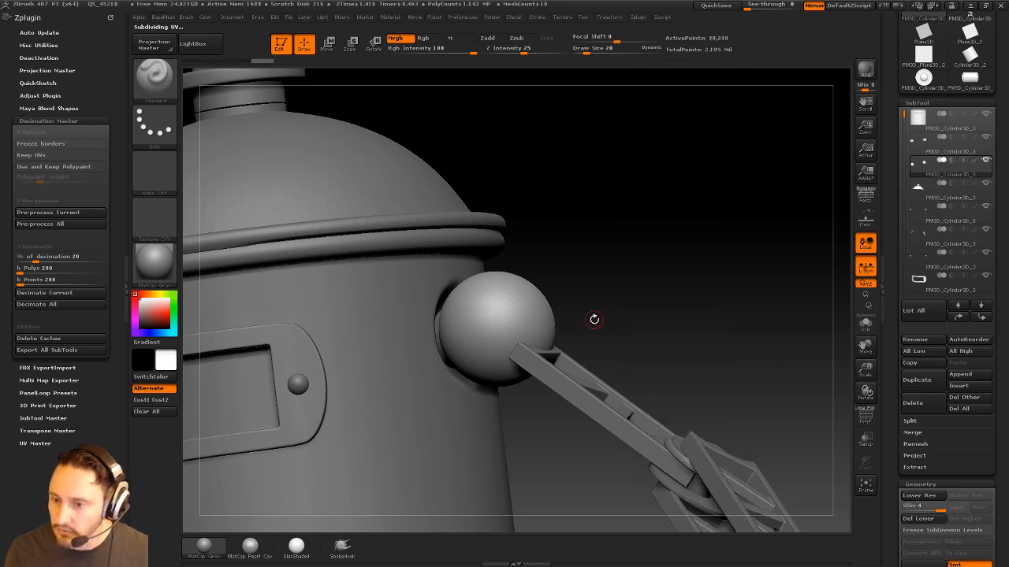
Select the connector cylinders behind the shoulder balls and apply their dynamic subdivision
left_click_drag(572, 259, 505, 281)
left_click(440, 306, "alt")
left_click_drag(607, 218, 700, 268)
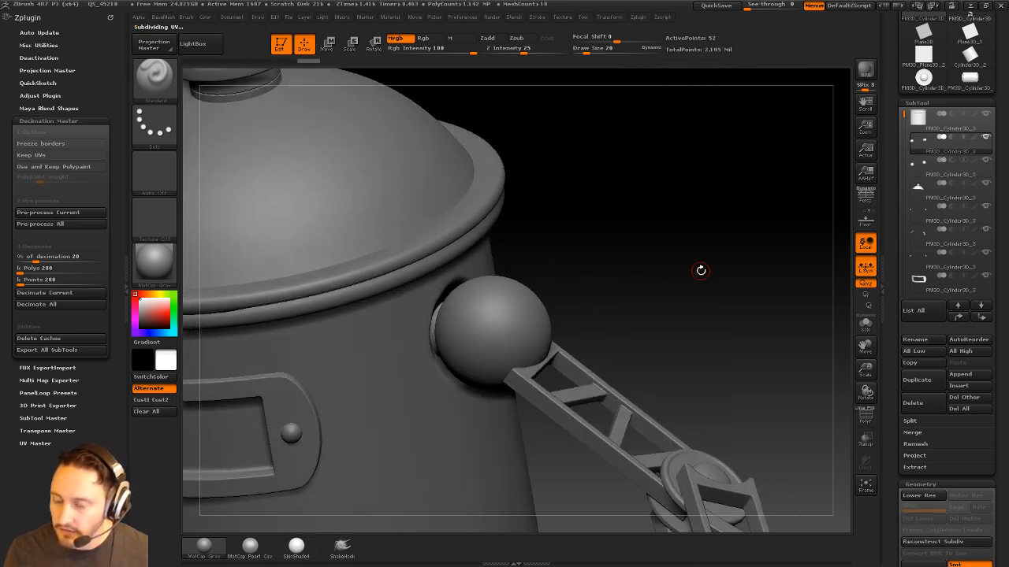
key("space")
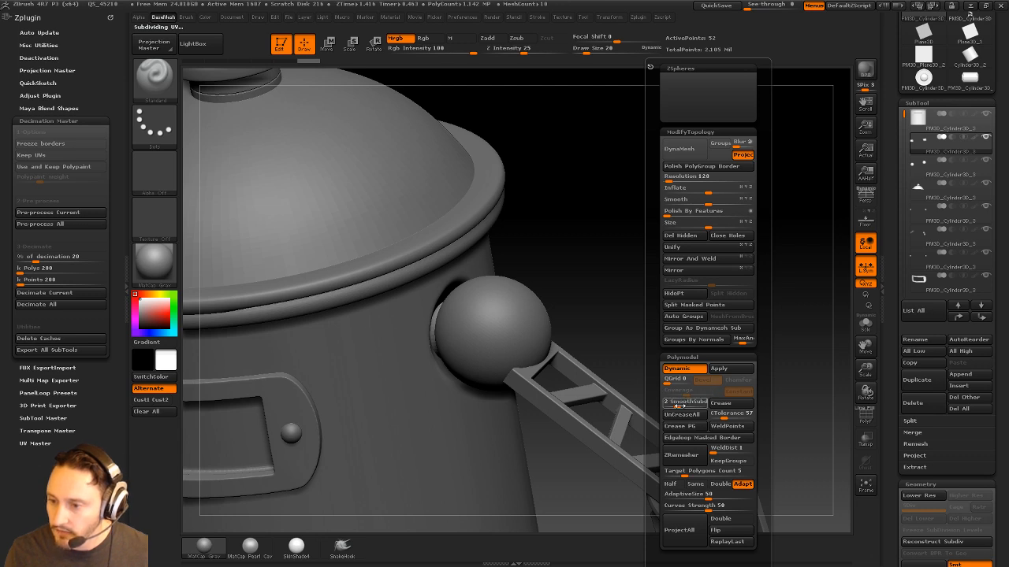
left_click(720, 368)
Move the connector cylinders and the shoulder balls to the top of the subtool order, with the balls first
left_click(956, 319)
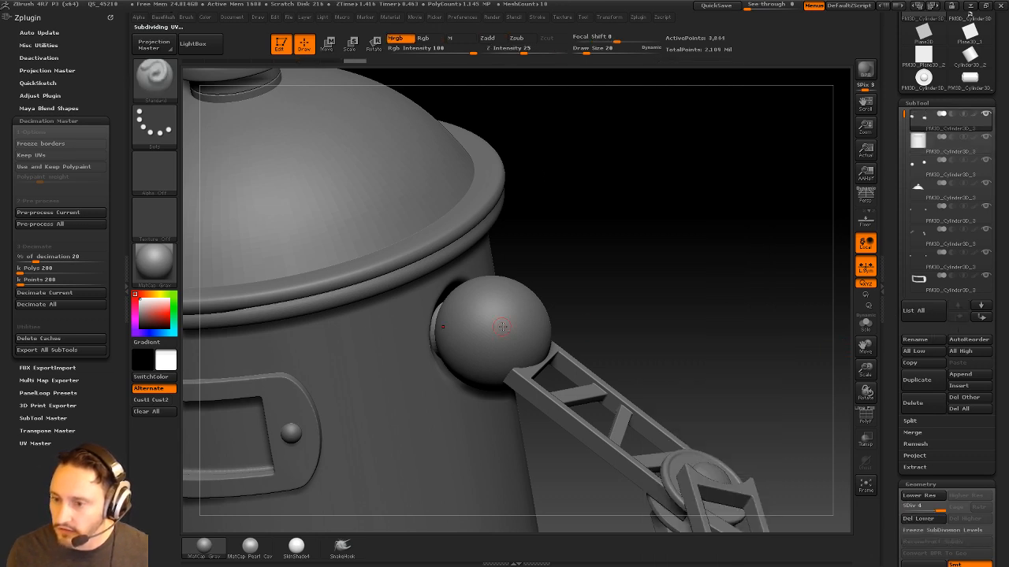
left_click(501, 329, "alt")
left_click(956, 318)
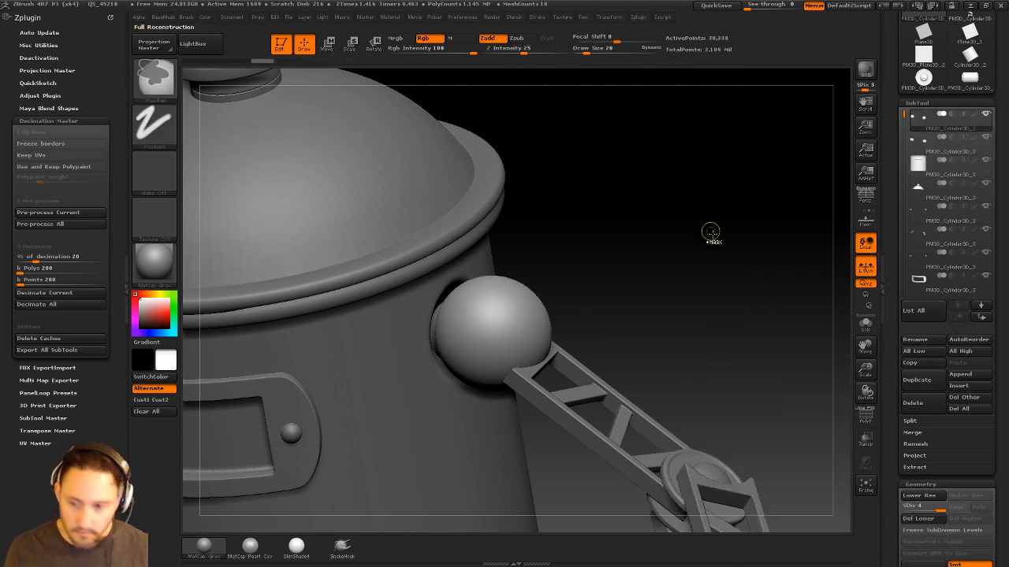
Merge the shoulder balls with the connector cylinders and DynaMesh them at a higher resolution with projection off
key("space")
left_click(753, 155)
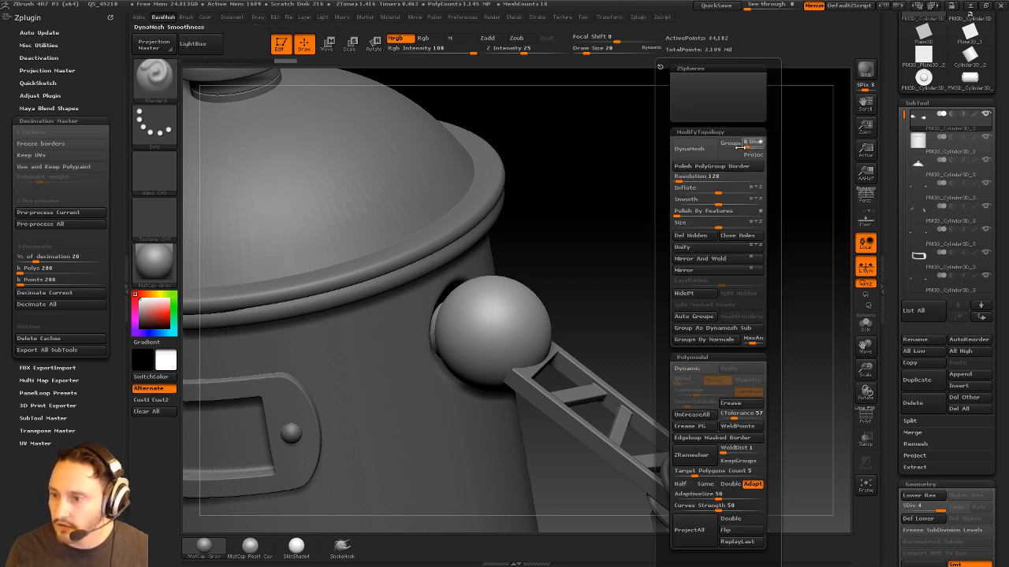
left_click(688, 181)
left_click(699, 150)
left_click(652, 171)
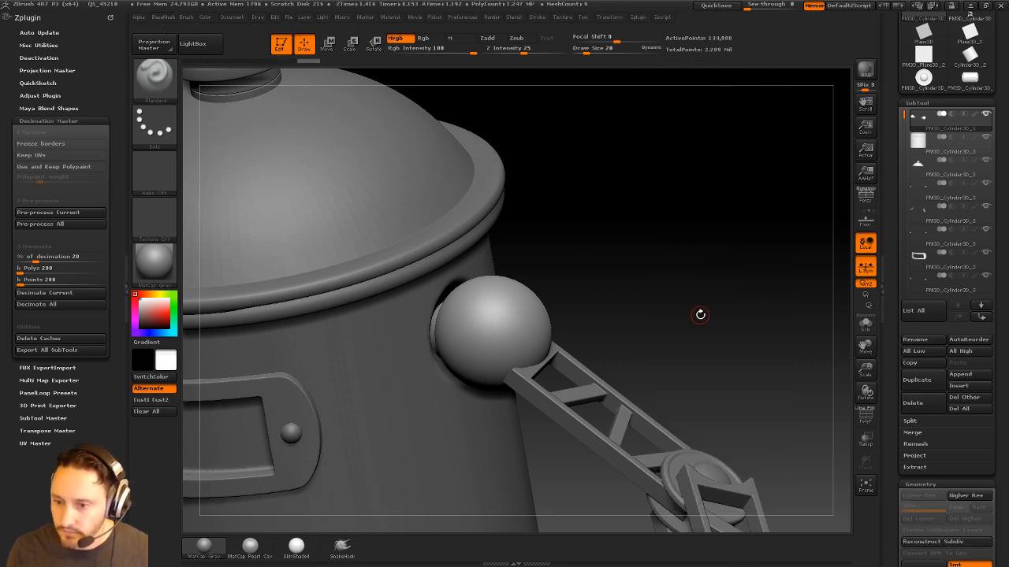
Isolate the merged shoulder joint and smooth the seam where the cylinder meets the ball
left_click_drag(676, 274, 729, 289)
left_click_drag(742, 311, 776, 312)
key("s")
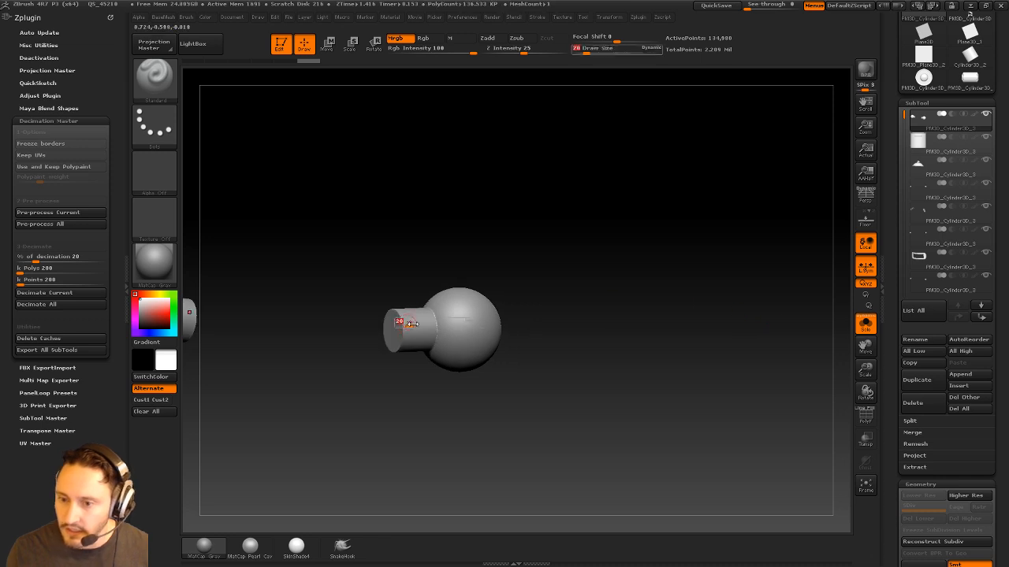
key("shift")
mouse_move(502, 339)
left_mouse_down()
mouse_move(477, 295)
mouse_move(708, 293)
left_mouse_up()
mouse_move(818, 318)
left_mouse_down()
mouse_move(725, 286)
mouse_move(777, 263)
mouse_move(687, 299)
left_mouse_up()
Set the draw size to 75 and make the arm truss the active subtool
key("s")
mouse_move(619, 292)
left_mouse_down()
mouse_move(602, 301)
mouse_move(657, 292)
mouse_move(673, 320)
mouse_move(716, 282)
mouse_move(678, 265)
mouse_move(776, 293)
mouse_move(772, 276)
left_mouse_up()
left_click(519, 335, "alt")
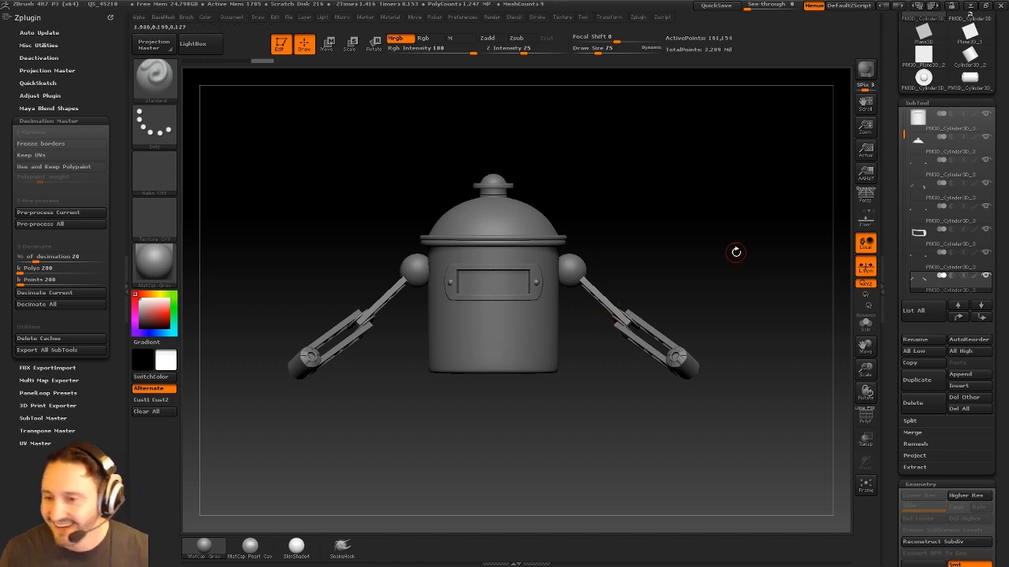
Examine the whole robot from the front, back and side to check its proportions and arm joints
mouse_move(735, 252)
left_mouse_down("alt")
mouse_move(696, 291)
mouse_move(664, 272)
left_mouse_up("alt")
key("s")
key("s")
mouse_move(724, 229)
left_mouse_down()
mouse_move(724, 216)
mouse_move(750, 211)
left_mouse_up()
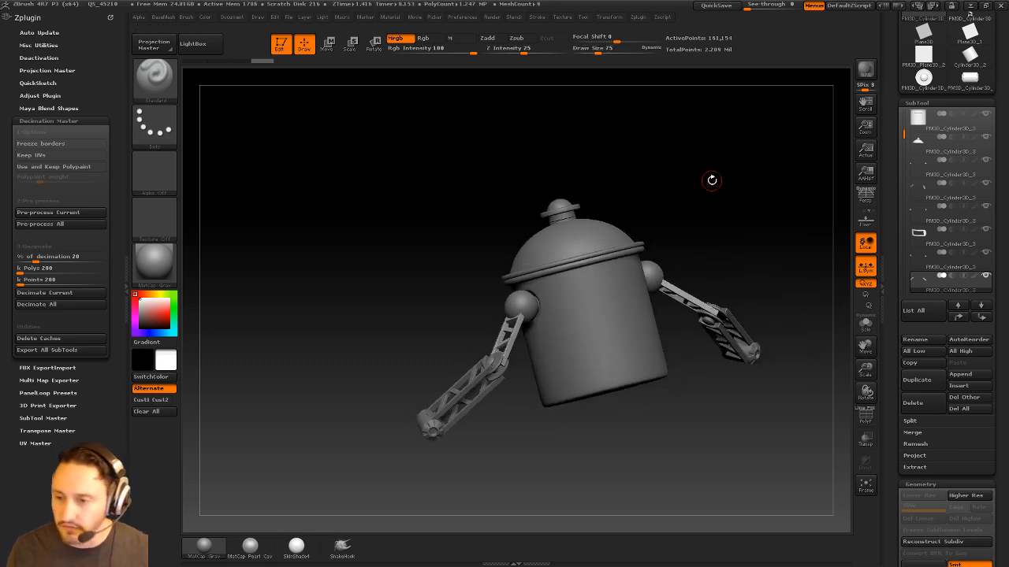
mouse_move(656, 164)
left_mouse_down()
mouse_move(727, 174)
mouse_move(665, 238)
mouse_move(682, 259)
mouse_move(714, 239)
mouse_move(720, 252)
mouse_move(675, 261)
mouse_move(719, 280)
mouse_move(646, 217)
left_mouse_up()
key("s")
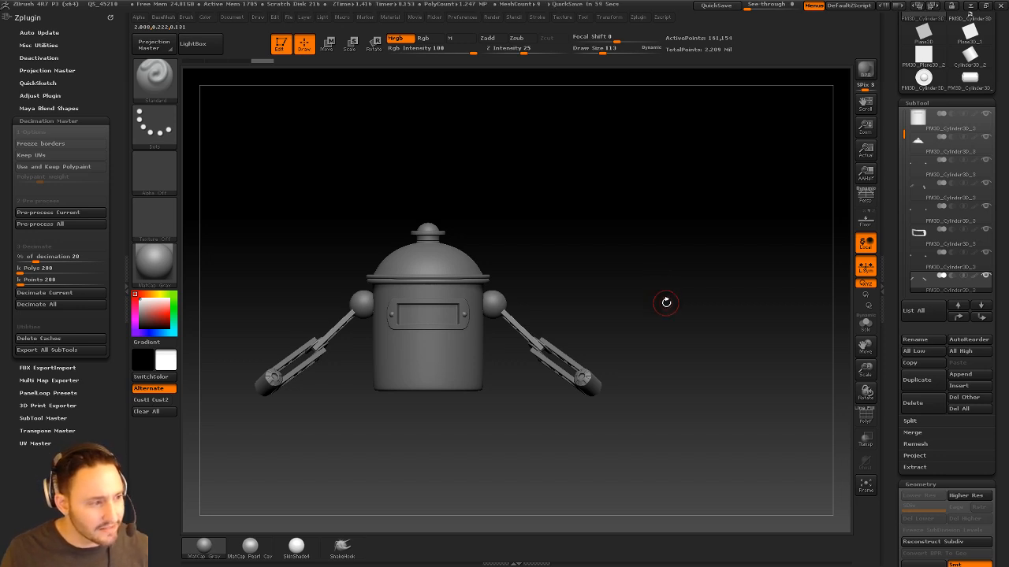
mouse_move(666, 303)
left_mouse_down()
mouse_move(651, 256)
mouse_move(687, 288)
mouse_move(667, 323)
mouse_move(655, 317)
left_mouse_up()
key("s")
mouse_move(655, 317)
left_mouse_down()
mouse_move(649, 268)
mouse_move(664, 317)
left_mouse_up()
key("s")
mouse_move(665, 317)
left_mouse_down()
mouse_move(677, 313)
mouse_move(658, 300)
mouse_move(660, 347)
mouse_move(659, 311)
left_mouse_up()
Select the cylinder at the arm's end, draw a transpose line out from its end and rotate it about that line
left_click(556, 427, "alt")
left_click_drag(628, 413, 657, 377, "alt")
key("w")
mouse_move(517, 402)
left_mouse_down()
mouse_move(471, 397)
mouse_move(447, 417)
mouse_move(480, 401)
left_mouse_up()
mouse_move(687, 354)
left_mouse_down()
mouse_move(715, 357)
mouse_move(685, 355)
left_mouse_up()
key("r")
left_click_drag(442, 400, 443, 400)
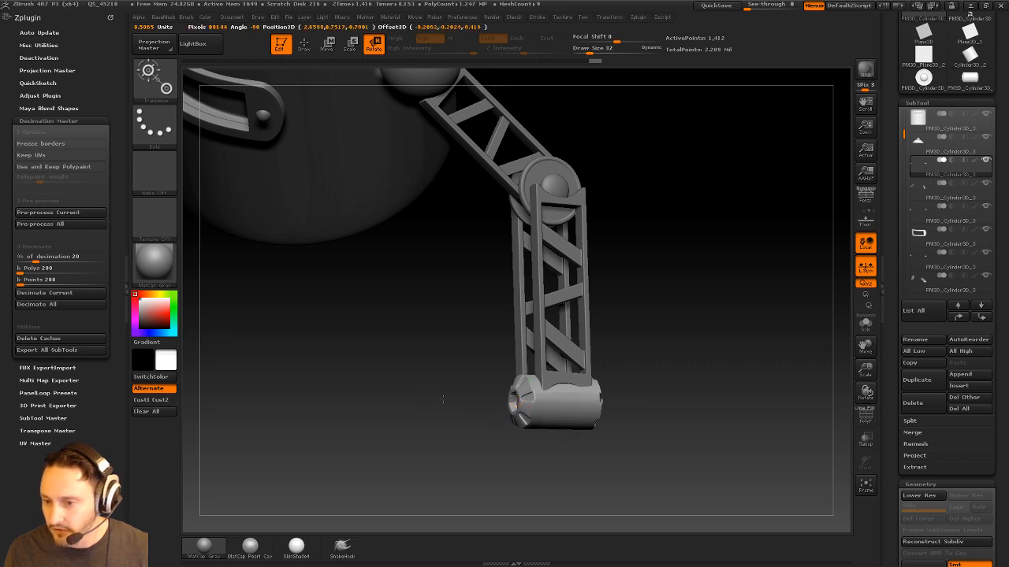
key("q")
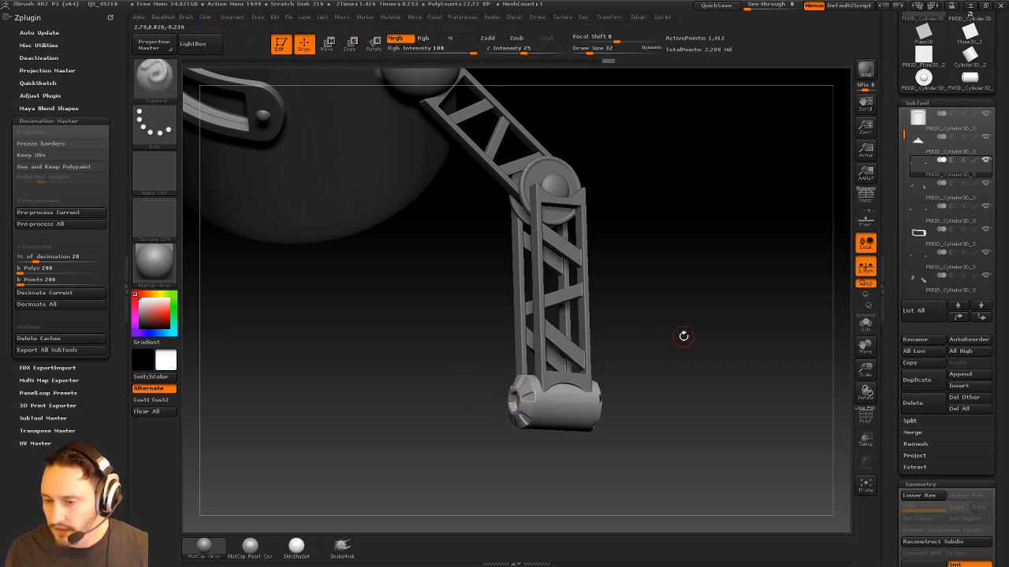
mouse_move(682, 338)
left_mouse_down()
mouse_move(661, 275)
mouse_move(735, 254)
mouse_move(695, 324)
mouse_move(676, 329)
mouse_move(667, 289)
mouse_move(689, 346)
mouse_move(700, 332)
mouse_move(700, 288)
mouse_move(721, 310)
mouse_move(599, 323)
left_mouse_up()
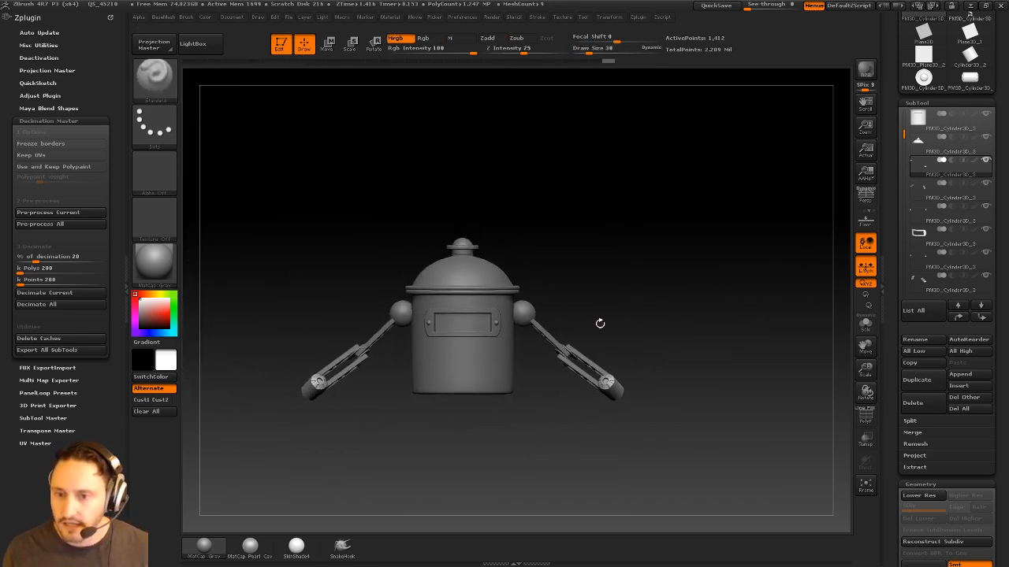
Leave edit mode, clear the robot off the canvas and make SimpleBrush the active tool
left_click(282, 44)
key("ctrl+n")
left_click_drag(901, 204, 901, 402)
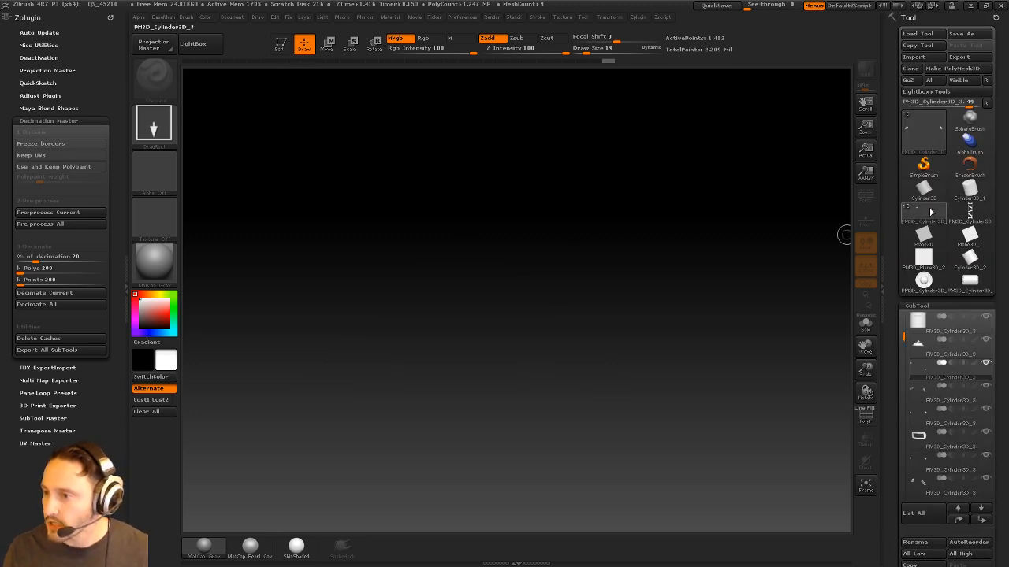
left_click(923, 165)
left_click(928, 122)
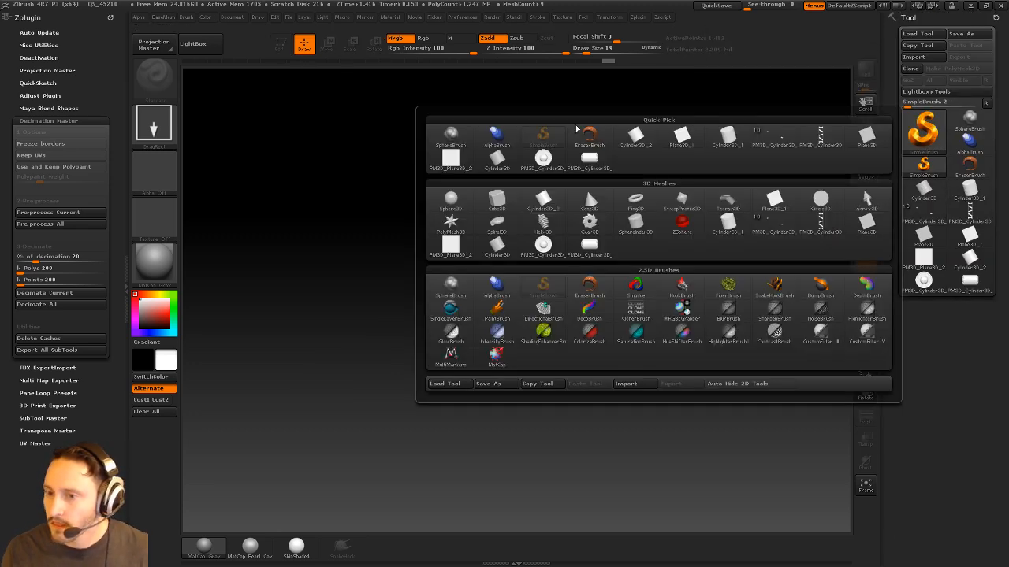
left_click(681, 137)
left_click_drag(439, 339, 445, 416)
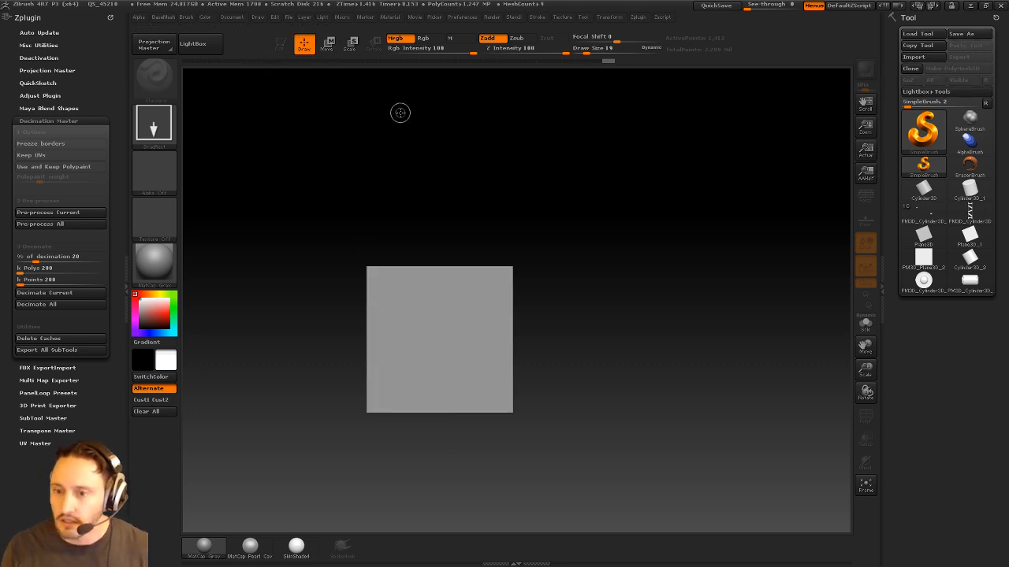
left_click_drag(475, 125, 479, 180)
key("ctrl+n")
Draw a Cylinder3D primitive on the empty canvas, make it editable and convert it to a PolyMesh3D
left_click(922, 129)
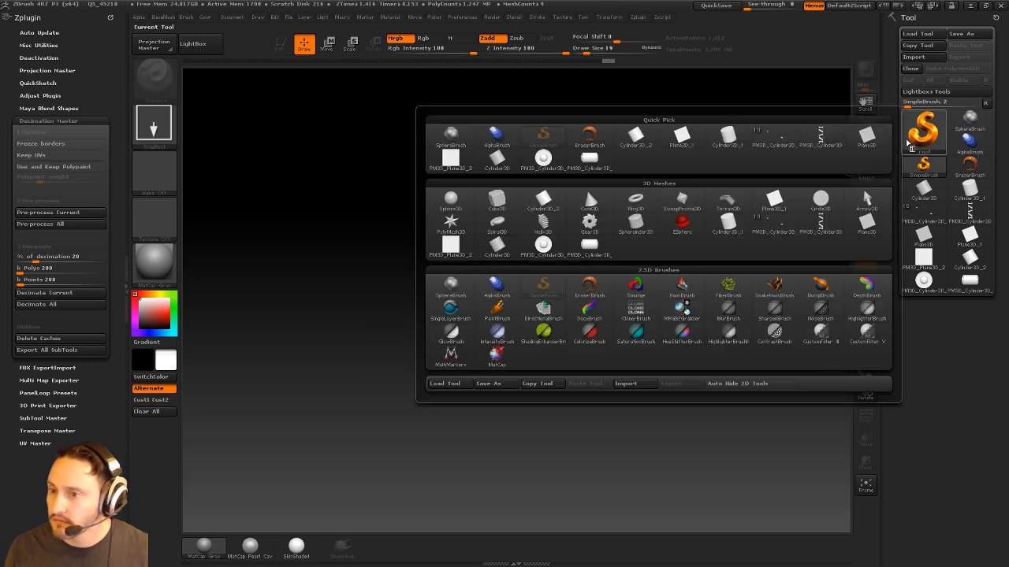
left_click(496, 161)
left_click_drag(471, 316, 349, 198)
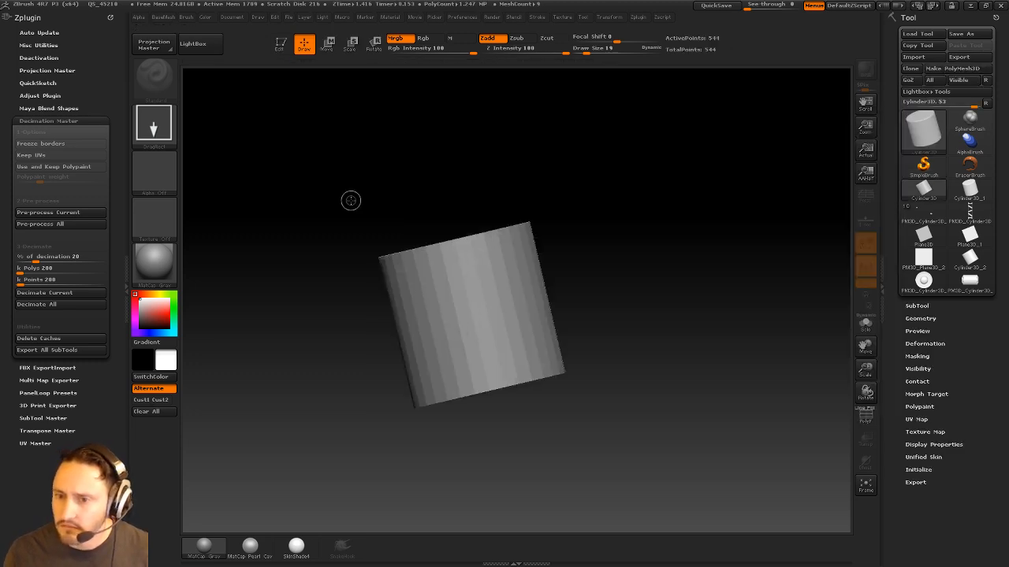
key("t")
left_click(956, 68)
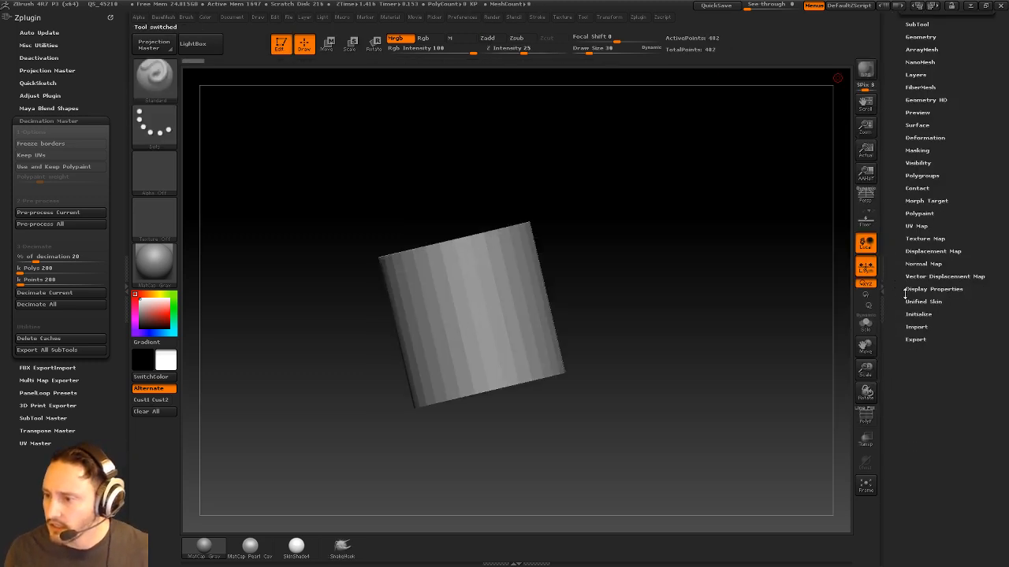
Initialize the new mesh as a QCube with a resolution of 2 on each axis and show its polyframe
left_click(919, 315)
left_click(920, 326)
left_click_drag(682, 275, 697, 339, "alt")
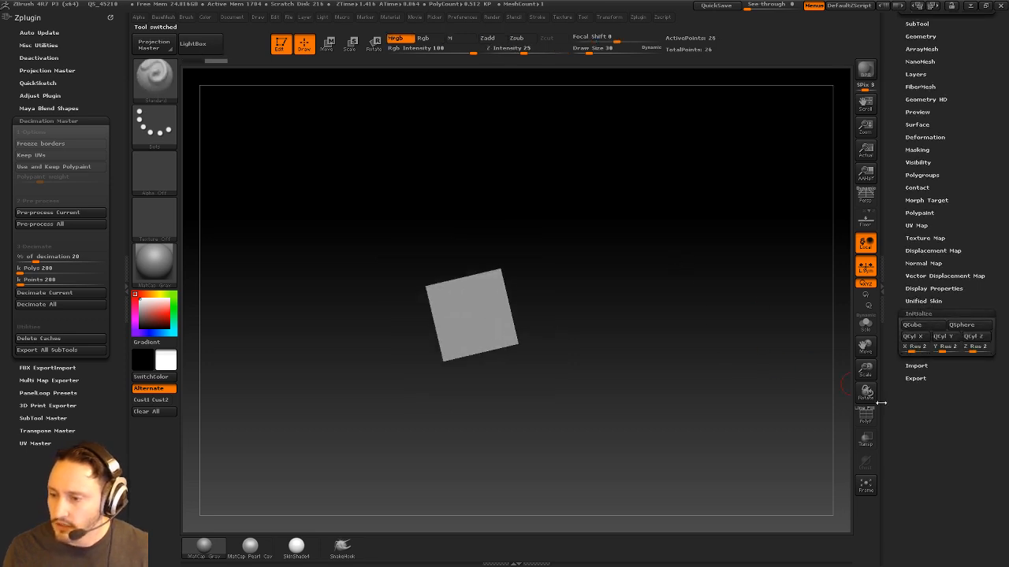
left_click(867, 414)
left_click_drag(721, 304, 719, 327, "shift")
Bring up the ZModeler polygon actions on the cube and start masking its lower part from a straight-on view
left_click_drag(718, 327, 529, 264)
key("space")
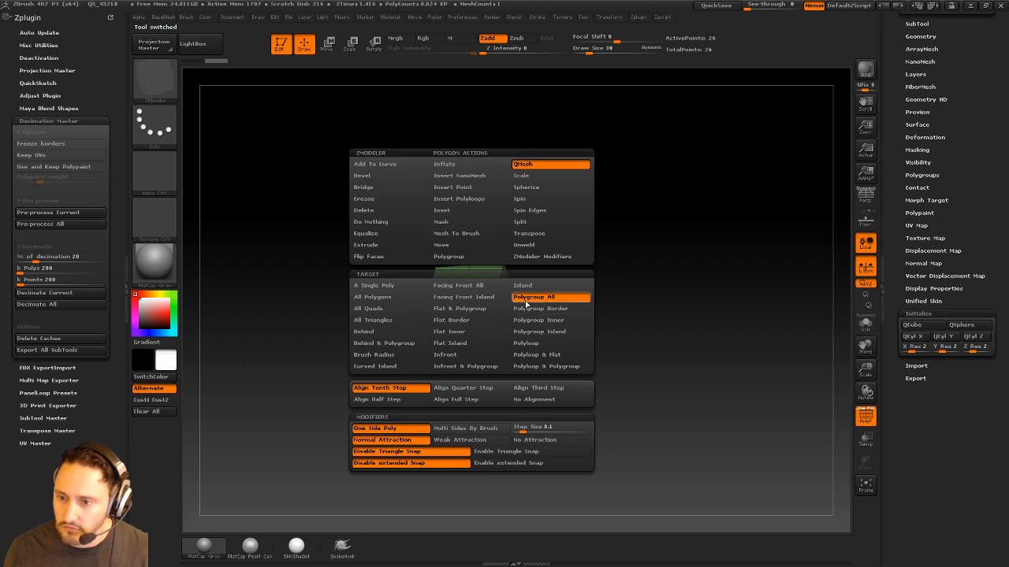
left_click_drag(477, 303, 479, 325)
mouse_move(593, 271)
left_mouse_down()
mouse_move(576, 269)
mouse_move(608, 321)
mouse_move(610, 287)
left_mouse_up()
left_click_drag(430, 363, 532, 295, "ctrl")
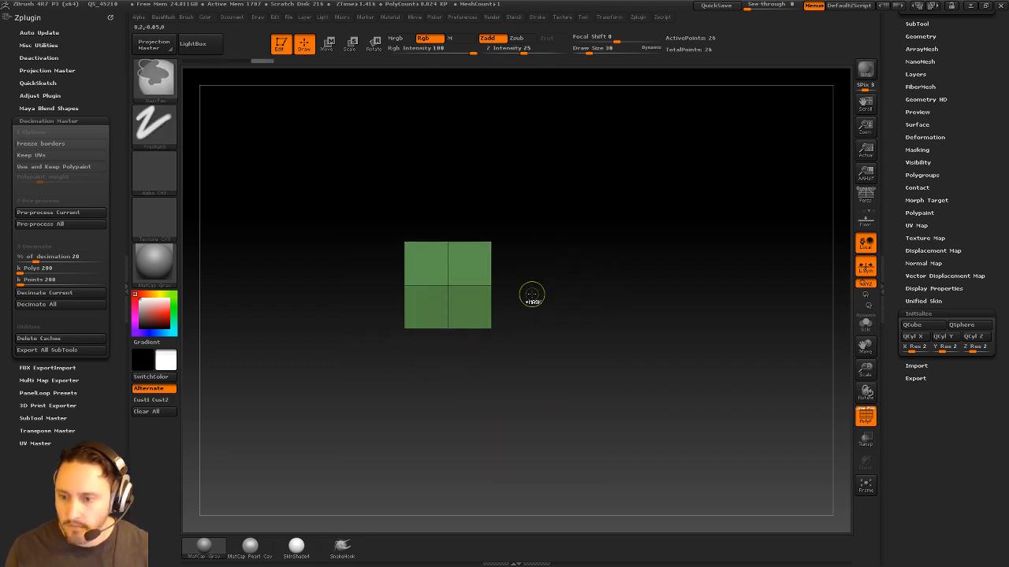
Pull the centre of the flat box's lower edge down so the bottom forms a shallow point
left_click(532, 295, "ctrl")
key("e")
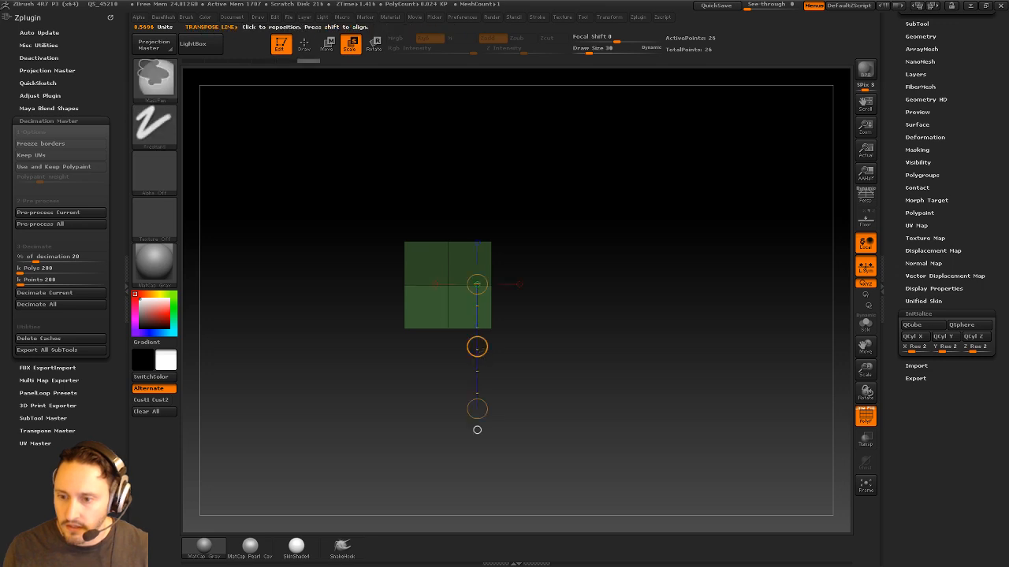
key("w")
left_click_drag(477, 349, 480, 357)
key("q")
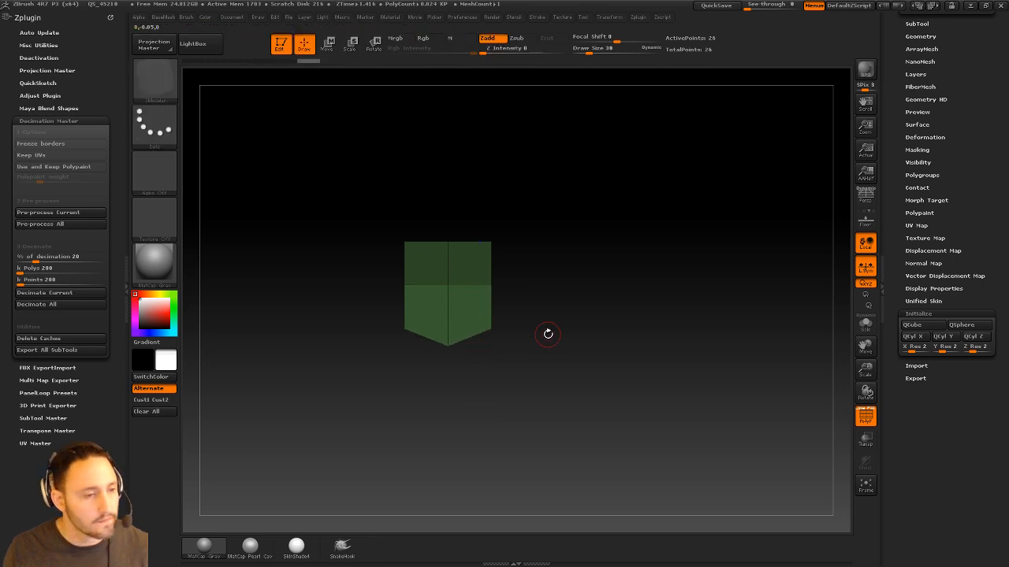
Mask the sides of the box and move its centre column in depth to give it a shallow V-shaped cross-section
left_click_drag(662, 308, 631, 236, "shift")
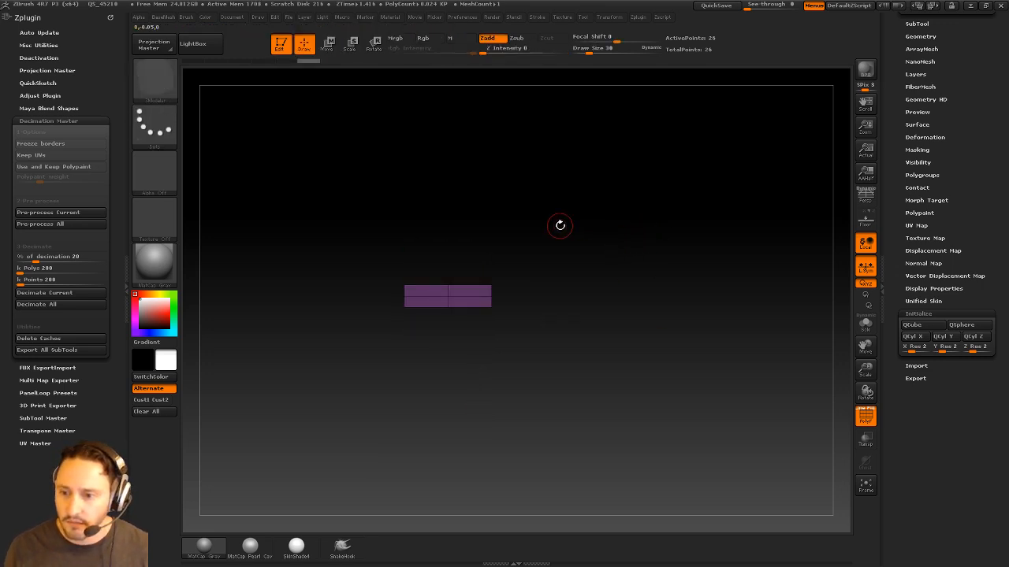
left_click_drag(558, 225, 535, 237, "ctrl")
left_click(488, 351, "ctrl")
mouse_move(445, 244)
left_mouse_down("ctrl")
mouse_move(451, 318)
mouse_move(448, 223)
left_mouse_up("ctrl")
key("w")
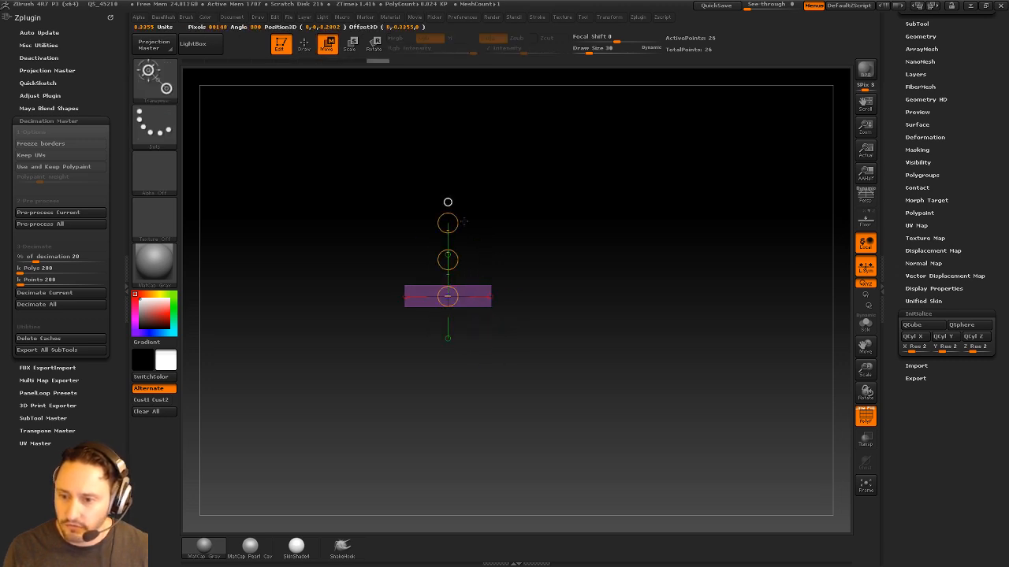
left_click_drag(448, 259, 450, 246)
key("q")
mouse_move(635, 256)
left_mouse_down("ctrl")
mouse_move(661, 267)
mouse_move(657, 221)
mouse_move(680, 282)
mouse_move(676, 222)
mouse_move(709, 197)
left_mouse_up("ctrl")
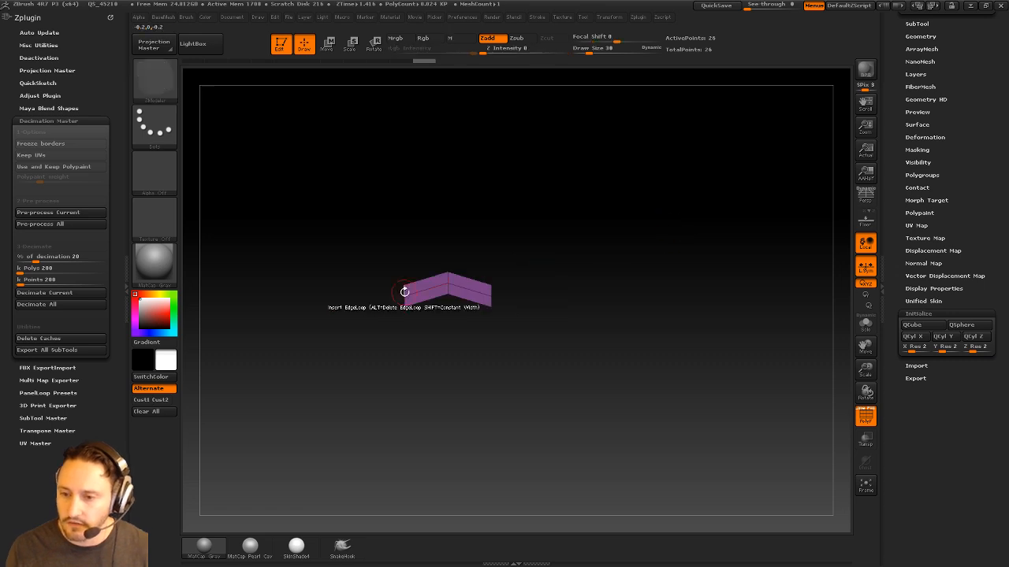
Insert a small cube primitive at the centre of the pointed plate's front face and split it into its own subtool
left_click_drag(347, 264, 361, 315)
left_click_drag(595, 264, 616, 262, "shift")
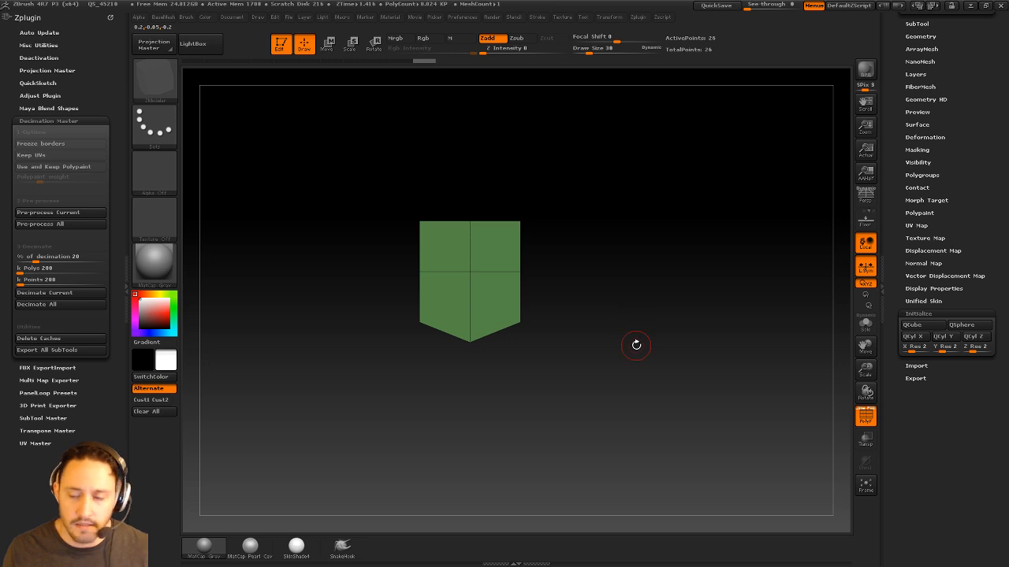
key("b")
key("i")
key("p")
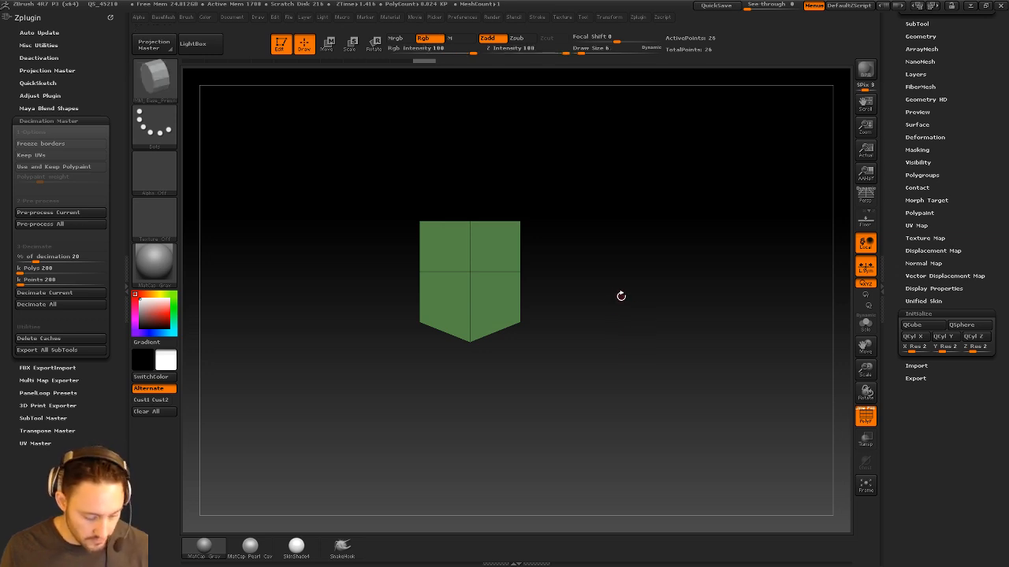
key("m")
left_click(651, 340)
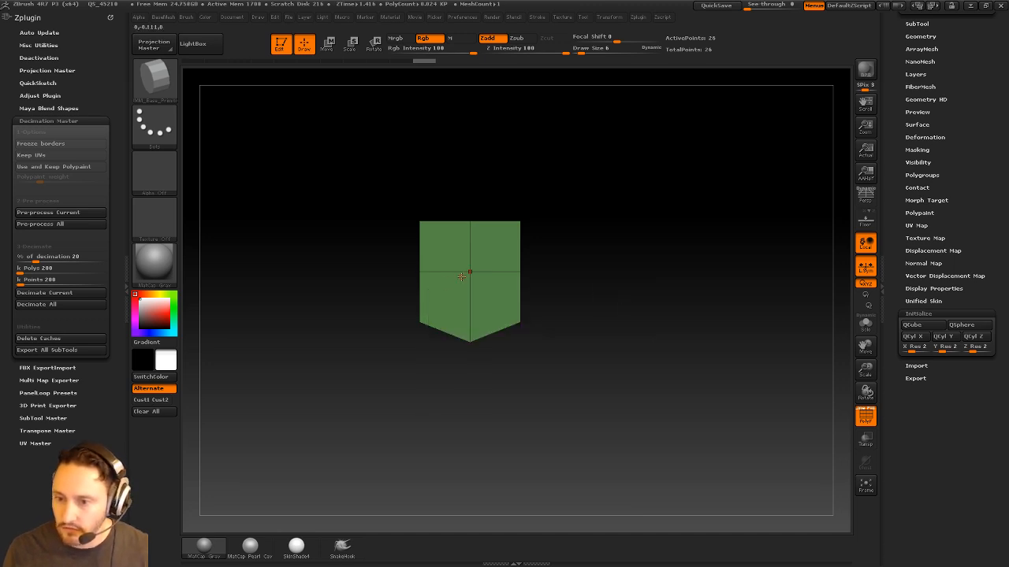
left_click_drag(469, 274, 476, 298)
key("ctrl+b")
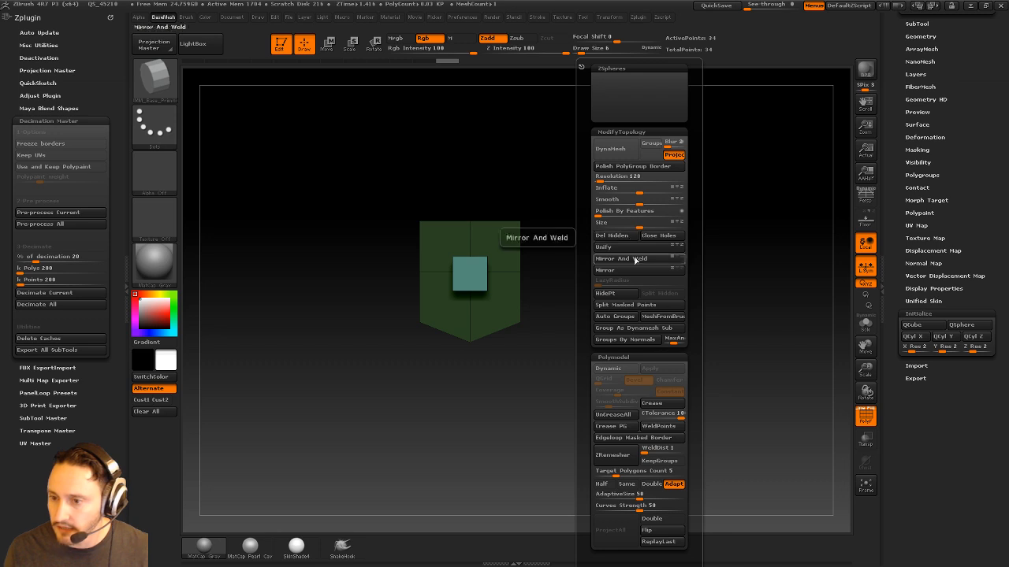
left_click(613, 305)
Move the small cube in depth until it overlaps the V-shaped plate when viewed along the plate's height
left_click_drag(640, 309, 656, 235)
key("w")
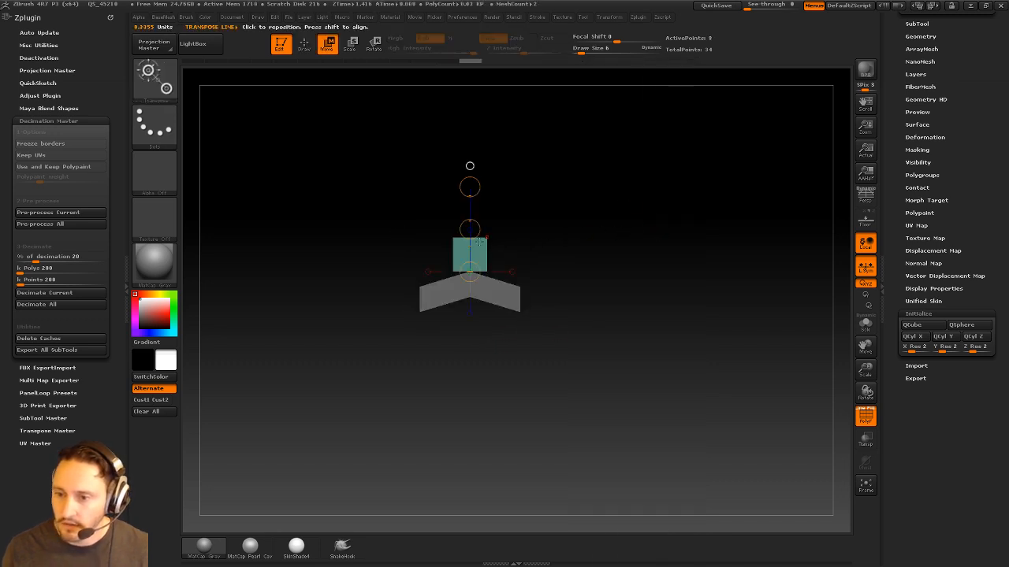
mouse_move(485, 253)
left_mouse_down("shift")
mouse_move(484, 182)
mouse_move(489, 221)
mouse_move(517, 217)
left_mouse_up("shift")
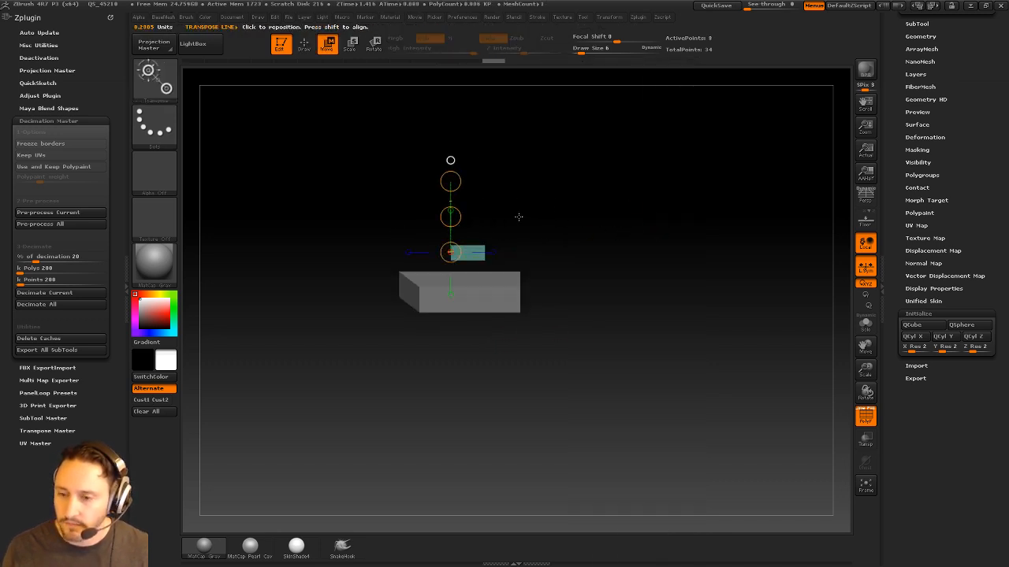
left_click_drag(450, 219, 365, 266)
left_click_drag(524, 193, 568, 177, "shift")
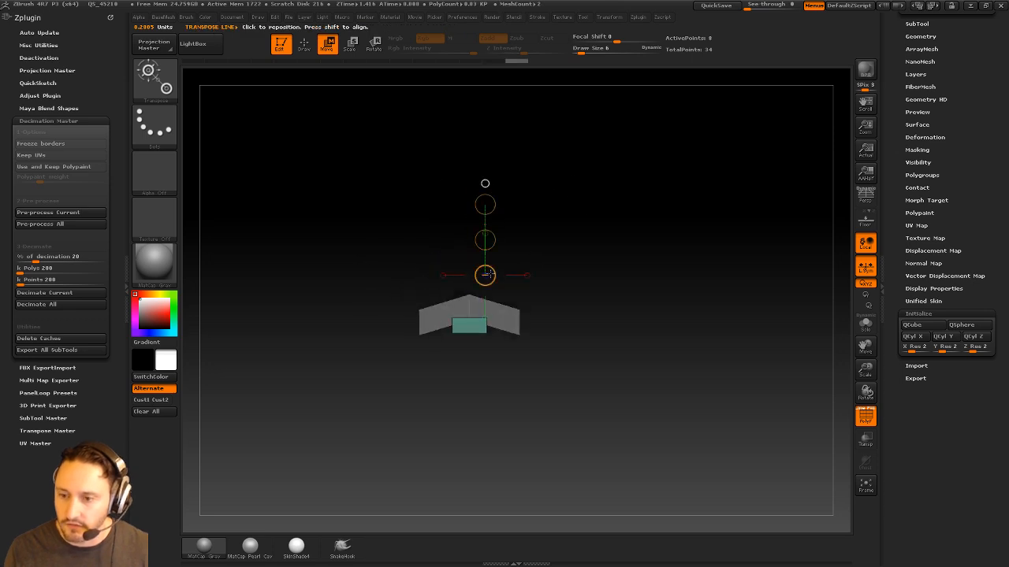
Move the small cube beside the plate's left edge, near its upper corner
left_click_drag(520, 319, 620, 319, "shift")
mouse_move(619, 283)
left_mouse_down()
mouse_move(612, 336)
mouse_move(601, 316)
left_mouse_up()
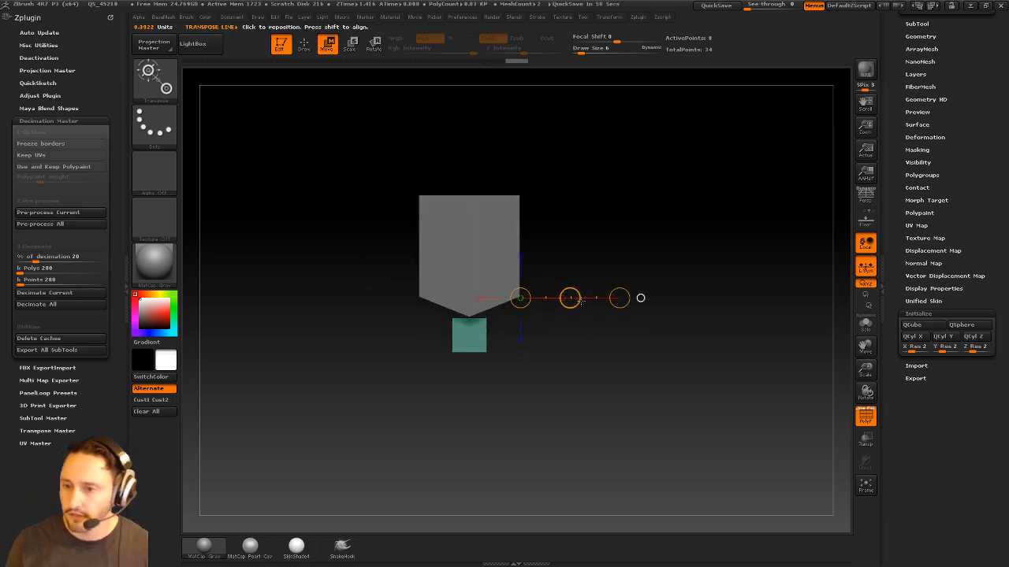
left_click_drag(576, 215, 532, 239, "alt")
left_click_drag(494, 288, 566, 299, "alt")
mouse_move(596, 333)
left_mouse_down()
mouse_move(428, 296)
mouse_move(529, 229)
left_mouse_up()
mouse_move(628, 189)
left_mouse_down("alt")
mouse_move(630, 223)
mouse_move(693, 236)
left_mouse_up("alt")
left_click_drag(613, 266, 584, 267, "alt")
mouse_move(504, 306)
left_mouse_down("shift")
mouse_move(596, 296)
mouse_move(541, 304)
left_mouse_up("shift")
Rotate the small cube so it slants down and away from the plate, with its upper corner touching the plate's side
key("q")
mouse_move(587, 264)
left_mouse_down()
mouse_move(651, 238)
mouse_move(721, 236)
left_mouse_up()
left_click_drag(721, 236, 631, 220, "alt")
key("r")
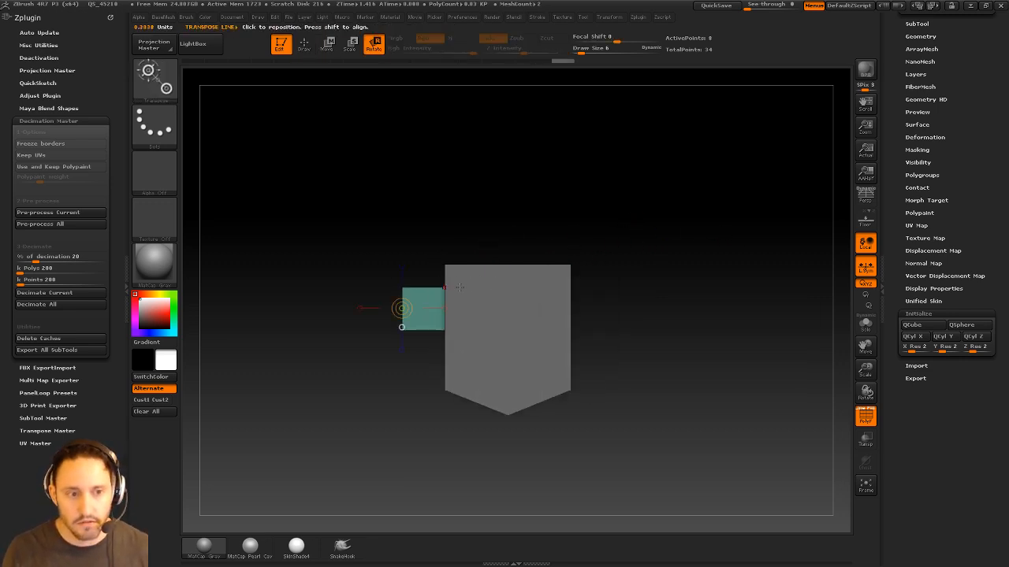
mouse_move(459, 287)
left_mouse_down()
mouse_move(704, 243)
mouse_move(706, 258)
left_mouse_up()
left_click_drag(698, 350, 679, 372)
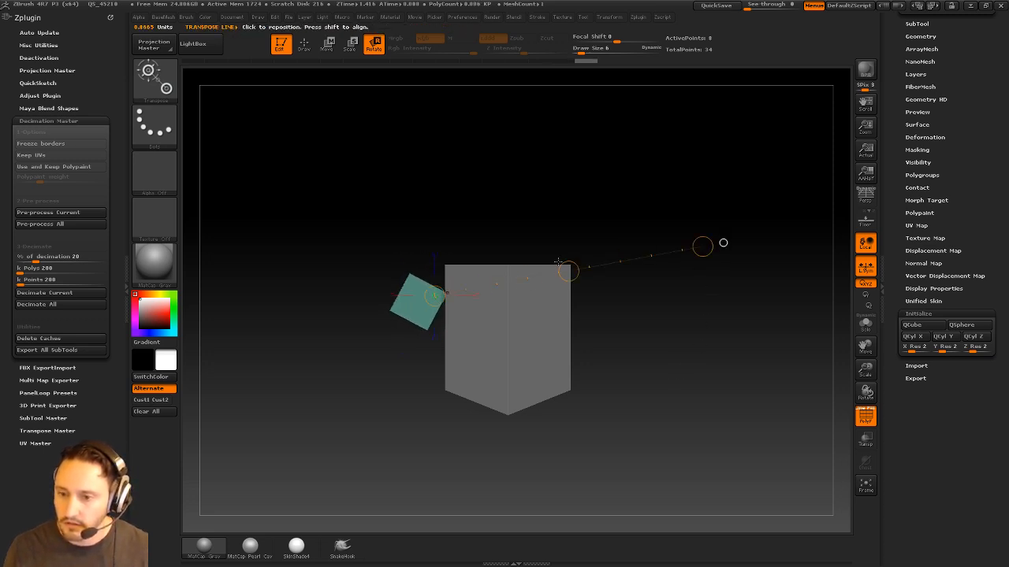
Stretch the tilted cube along its slanted axis into a longer arm-like block
key("q")
left_click_drag(444, 211, 473, 180)
key("w")
left_click(425, 317)
left_click_drag(451, 250, 466, 247, "shift")
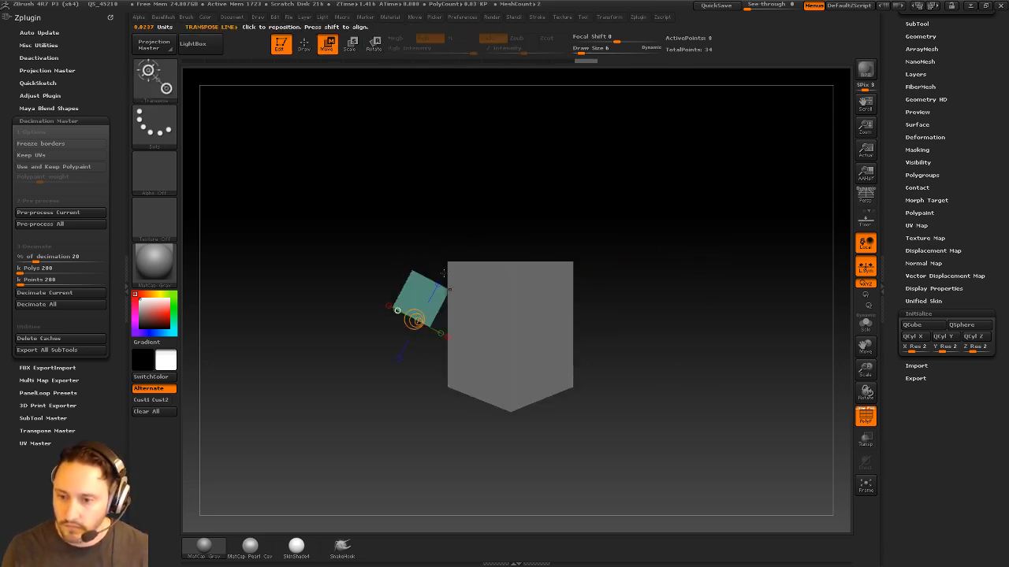
mouse_move(417, 289)
left_mouse_down()
mouse_move(470, 153)
mouse_move(527, 148)
left_mouse_up()
left_click(416, 312)
left_click_drag(473, 240, 489, 234, "shift")
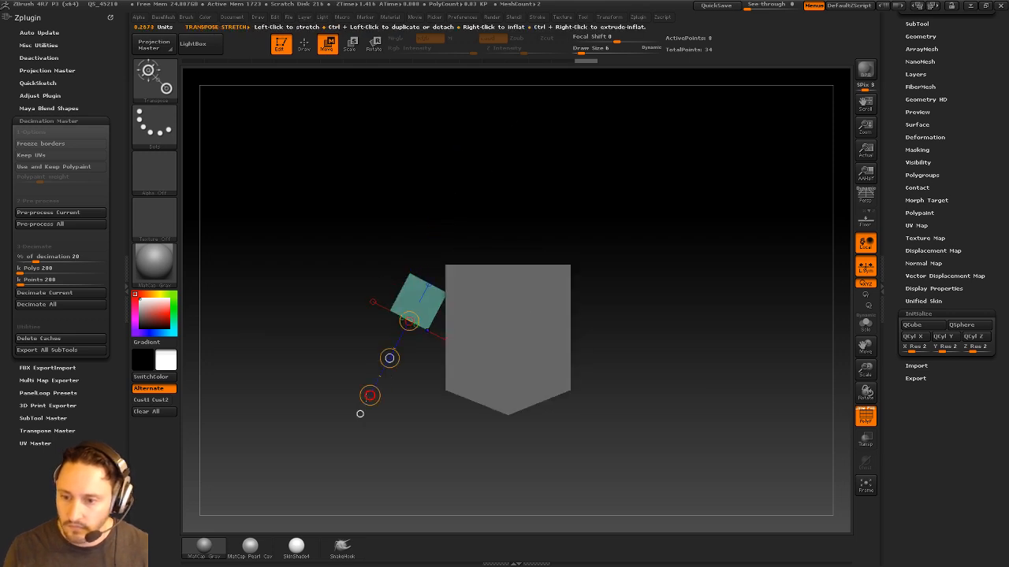
left_click_drag(368, 396, 357, 422)
Apply DynaMesh to the tilted block with a raised resolution and Project off, and hide the polyframe wireframe
key("q")
mouse_move(639, 303)
left_mouse_down()
mouse_move(742, 290)
mouse_move(724, 317)
mouse_move(708, 259)
mouse_move(686, 281)
mouse_move(701, 272)
left_mouse_up()
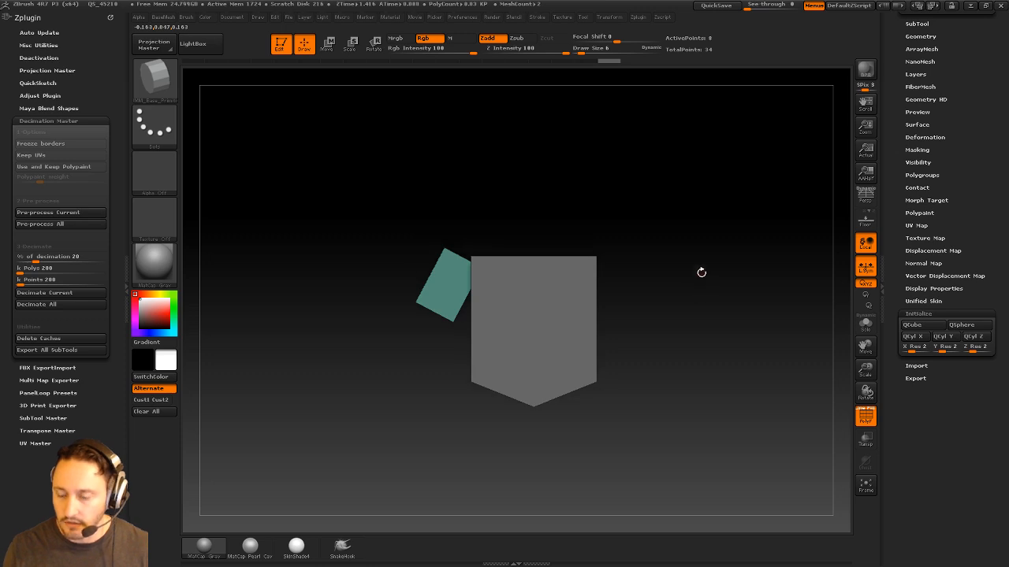
left_click_drag(665, 220, 766, 228)
key("1")
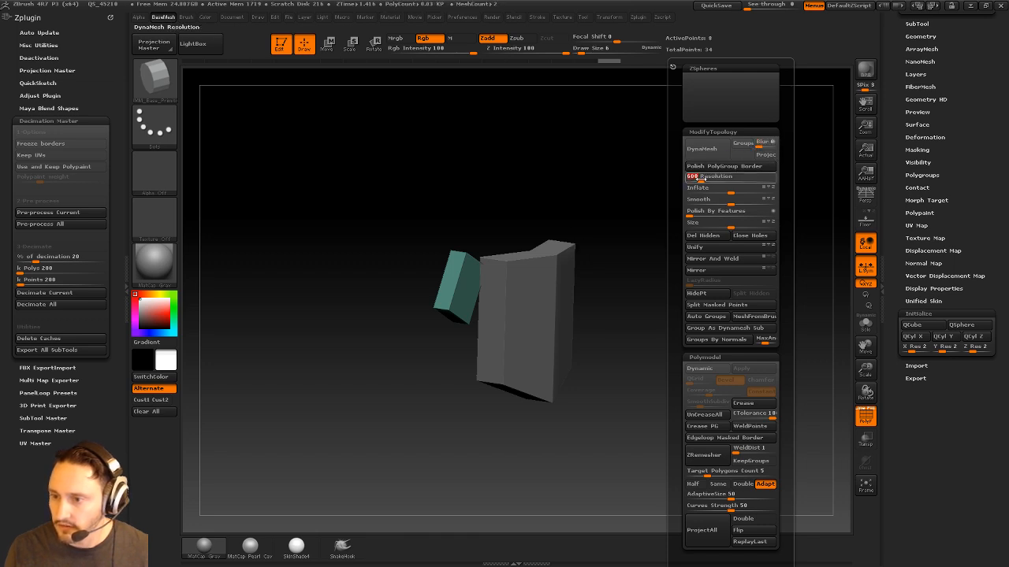
left_click(706, 153)
left_click_drag(678, 178, 646, 196)
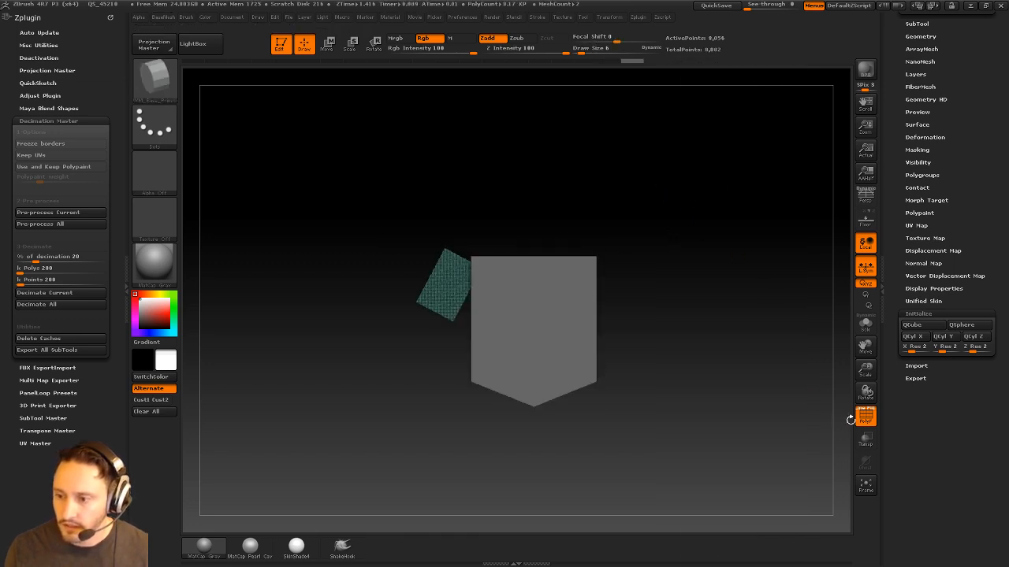
left_click(865, 417)
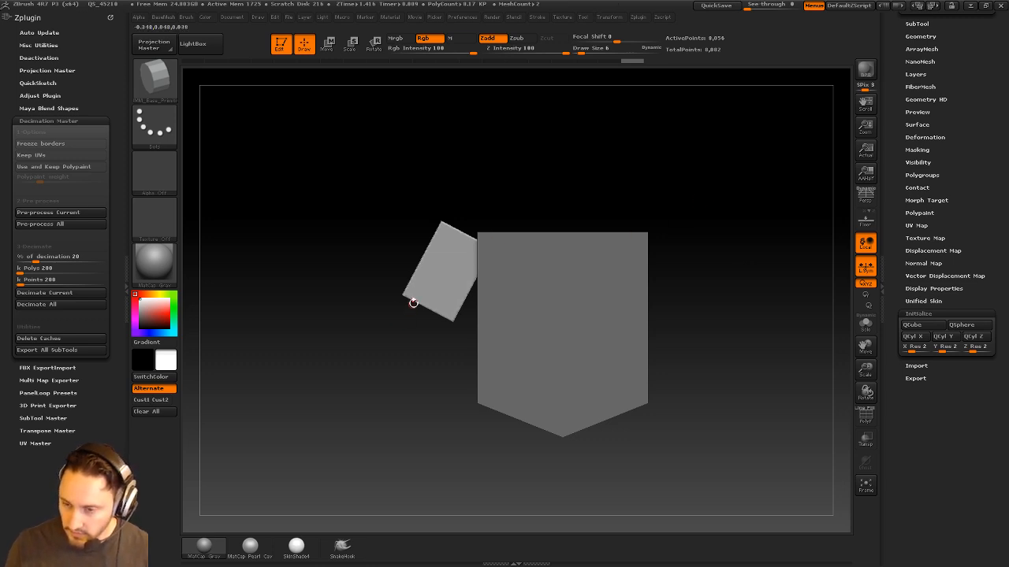
Insert a Sphere32 primitive at the upper end of the tilted block, beside the plate's corner
left_click_drag(693, 213, 719, 209)
key("m")
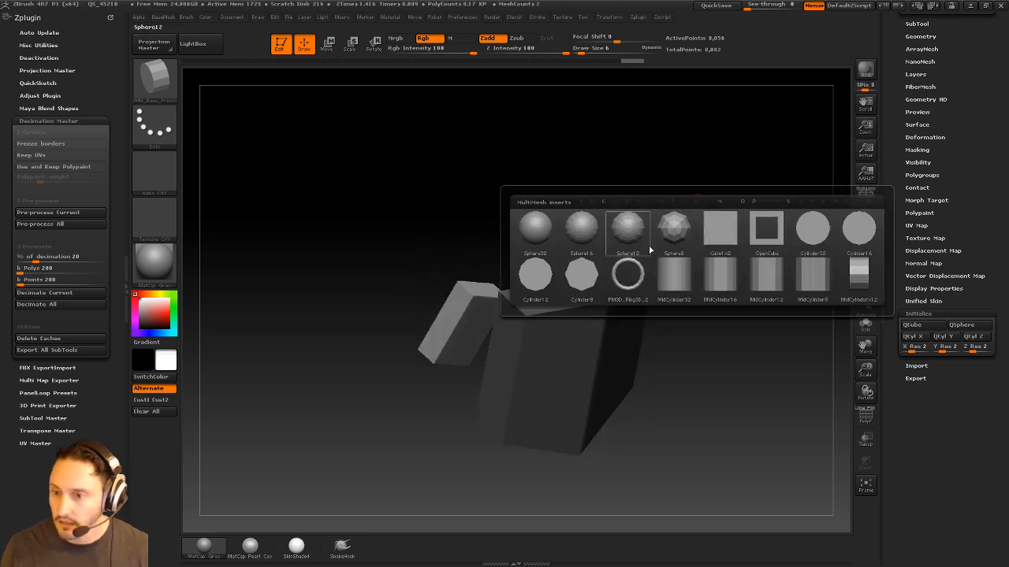
left_click(539, 235)
left_click_drag(590, 182, 569, 211)
left_click_drag(474, 303, 530, 270)
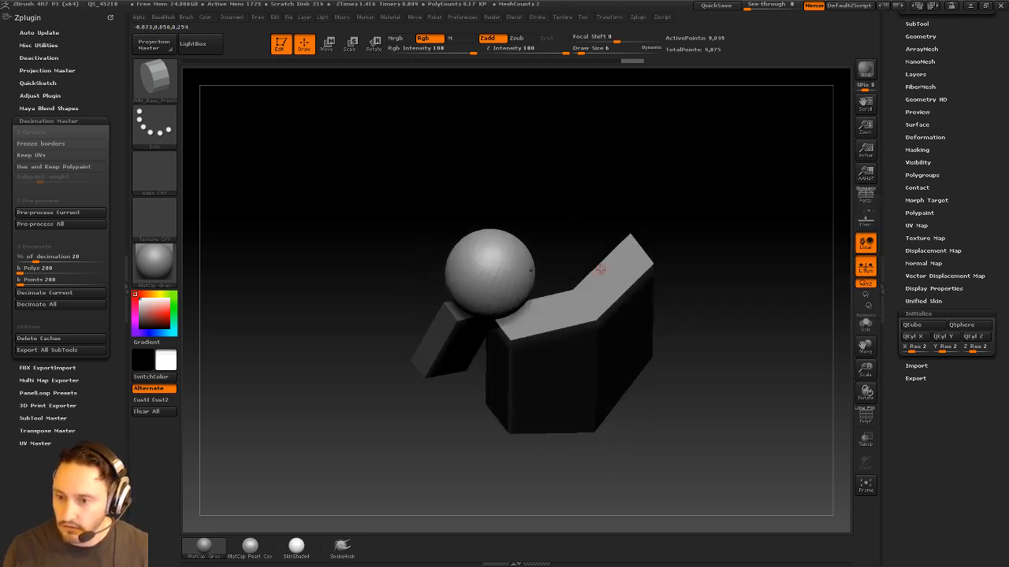
Reposition the sphere as a shoulder between the tilted block and the plate, and split it into its own subtool
left_click_drag(600, 270, 584, 246)
key("w")
left_click_drag(500, 258, 488, 282)
key("q")
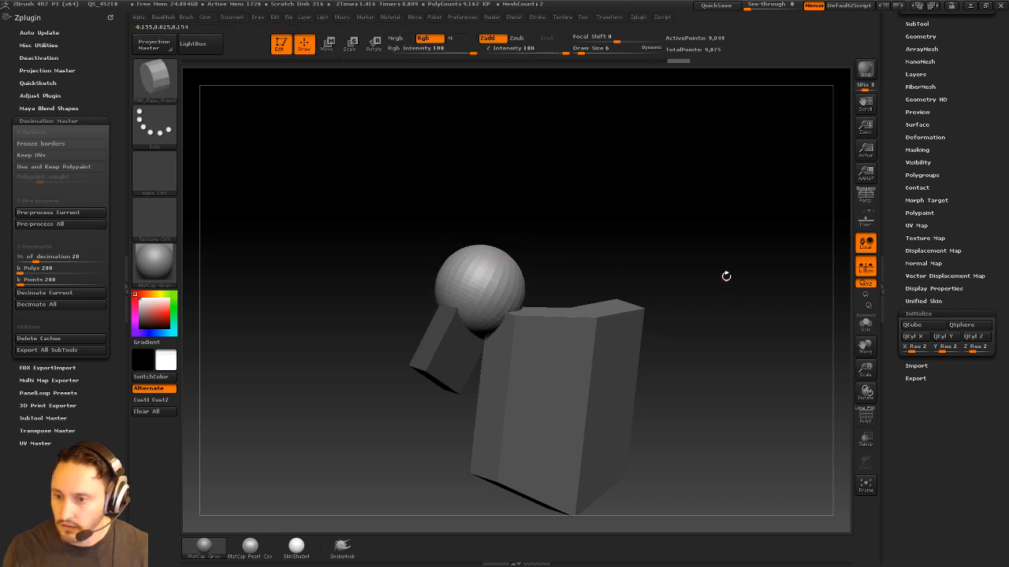
key("1")
left_click(718, 305)
left_click_drag(641, 263, 777, 283)
Make the sphere the active subtool and show its geometry settings and the subtool list
left_click(465, 359, "alt")
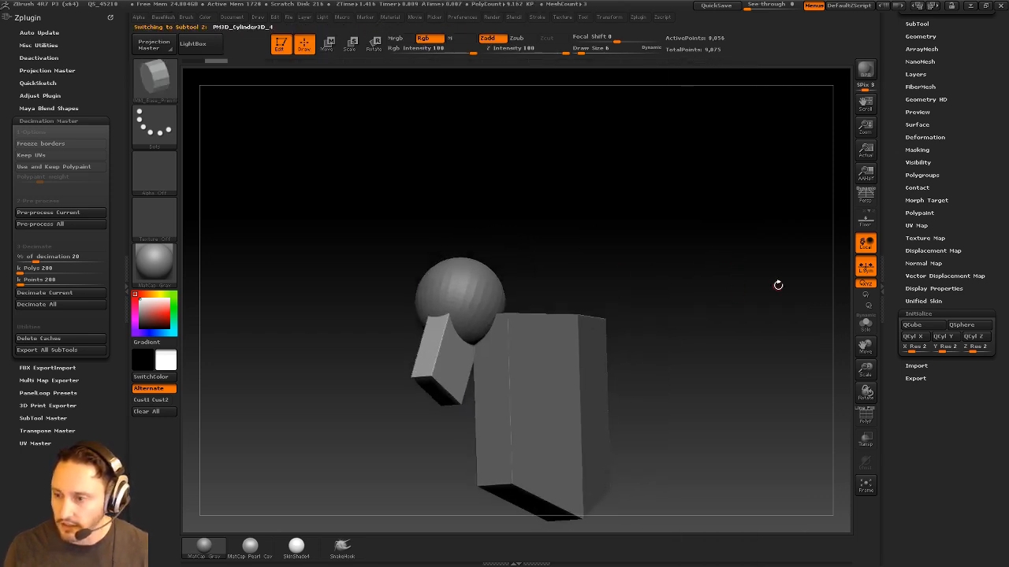
left_click_drag(897, 293, 890, 406)
left_click(501, 284, "alt")
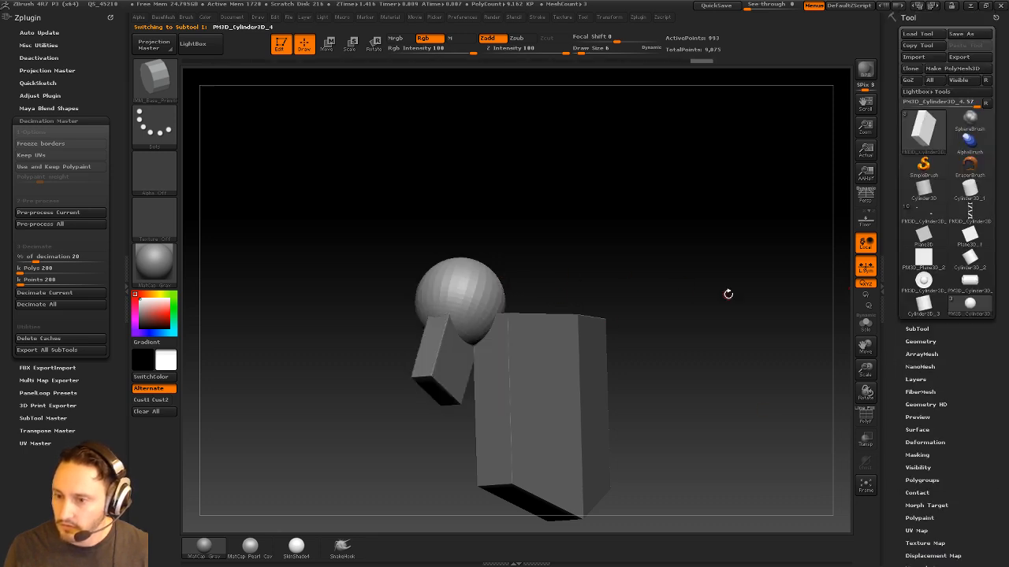
left_click(929, 342)
left_click_drag(906, 224, 899, 504)
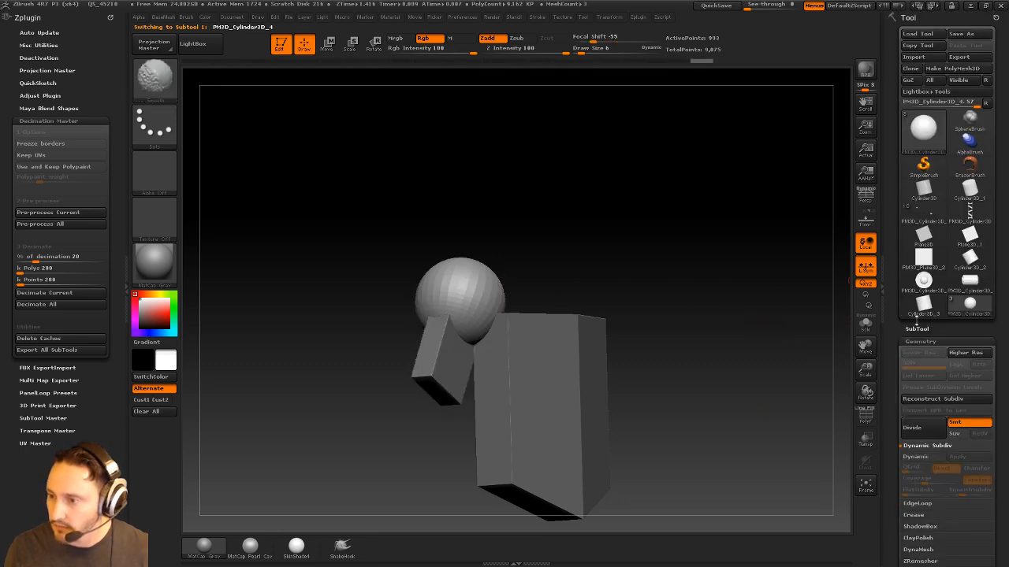
left_click(882, 275)
left_click(1004, 291)
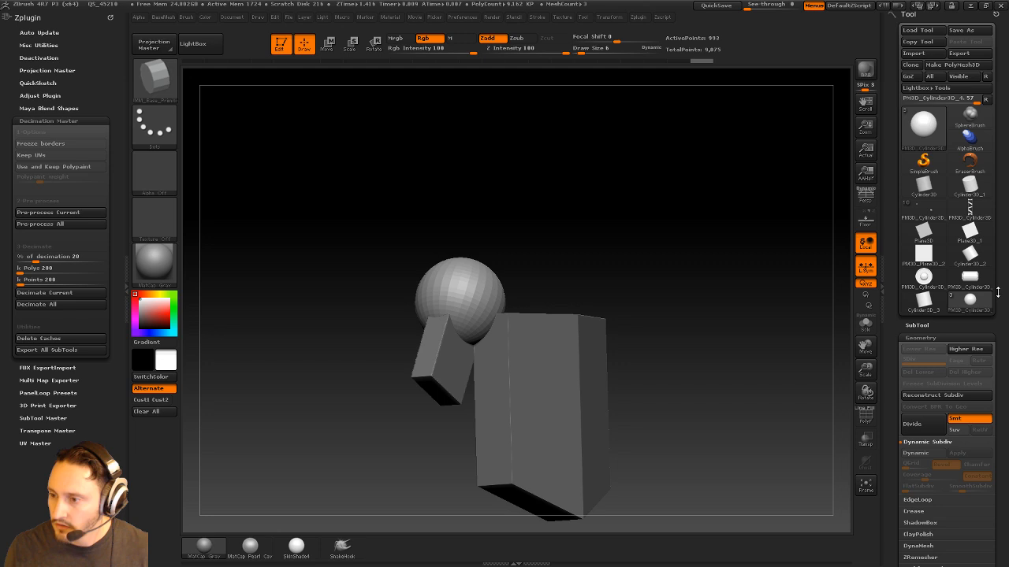
left_click_drag(919, 330, 912, 325)
left_click(912, 323)
Subdivide the sphere for a smoother surface and merge it with the tilted block into one subtool
left_click_drag(778, 279, 774, 307)
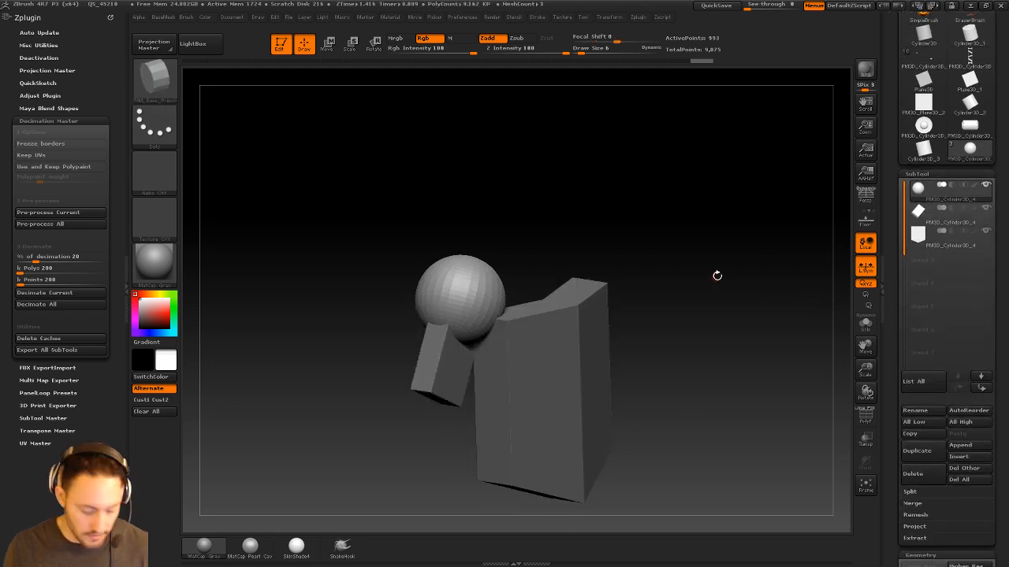
key("space")
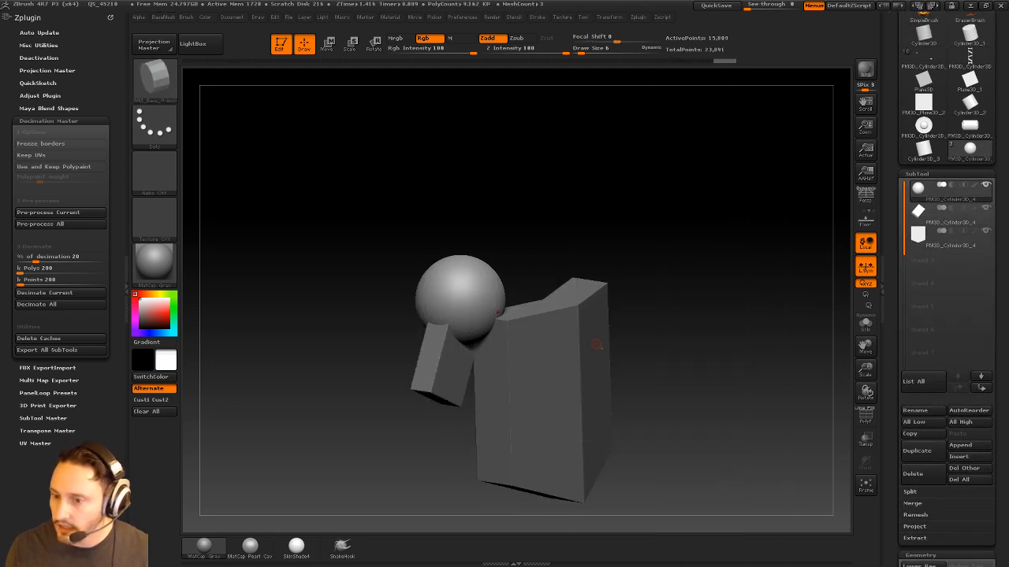
left_click(458, 360, "alt")
left_click(963, 387)
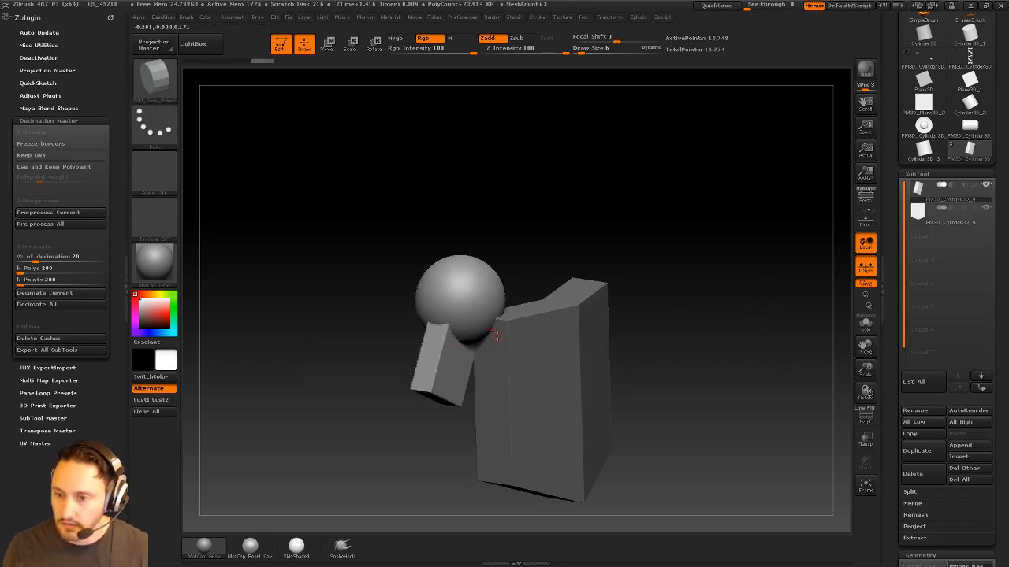
Cut a circular notch out of the inner part of the tilted block's lower end with a circle trim brush
mouse_move(648, 304)
left_mouse_down()
mouse_move(767, 294)
mouse_move(641, 281)
mouse_move(704, 251)
left_mouse_up()
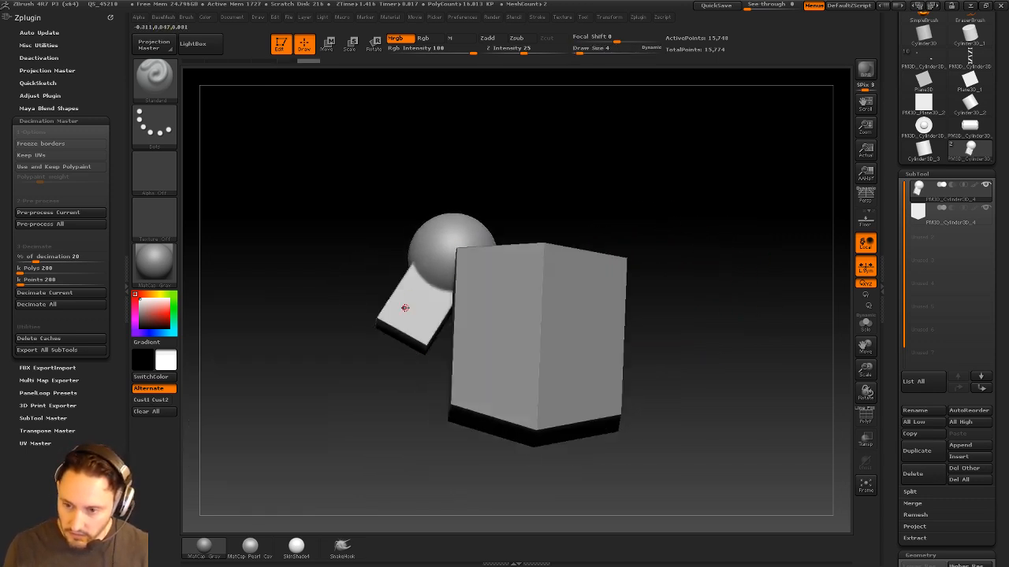
left_click_drag(392, 361, 389, 407, "shift")
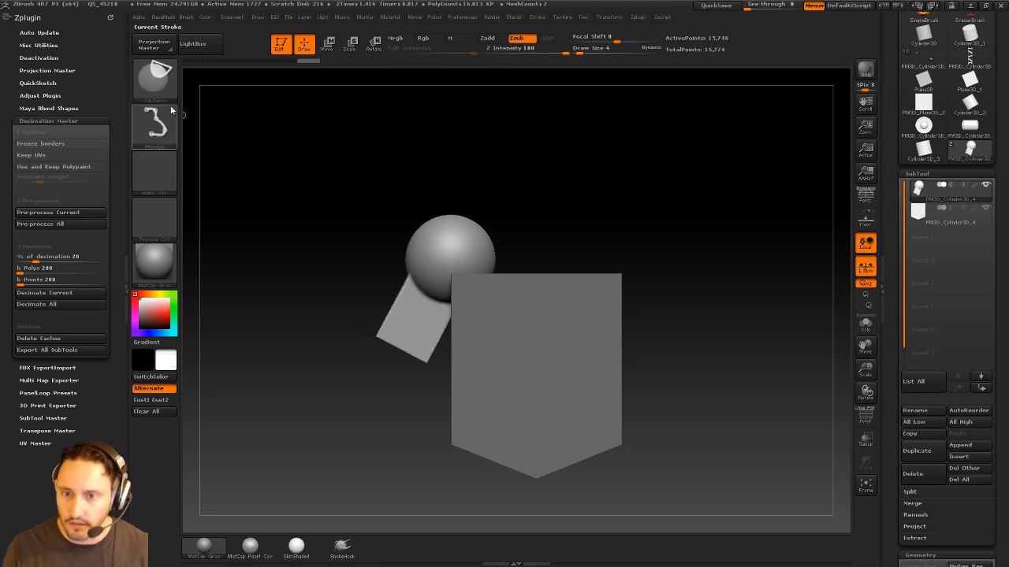
left_click(164, 89, "ctrl+shift")
left_click(260, 135)
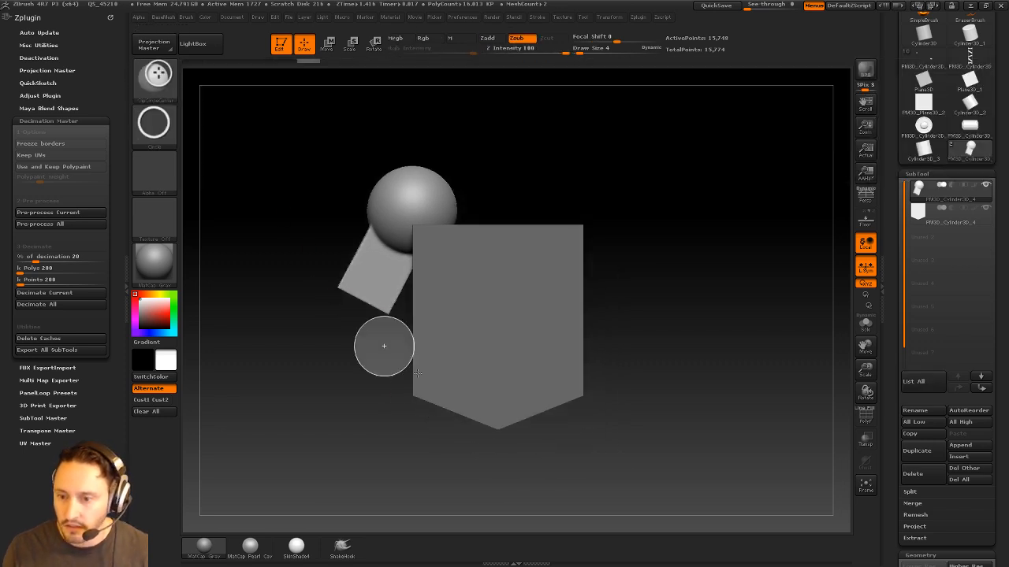
left_click_drag(422, 343, 421, 347, "ctrl+alt+shift")
mouse_move(639, 347)
left_mouse_down()
mouse_move(668, 251)
mouse_move(741, 222)
mouse_move(722, 256)
mouse_move(683, 241)
left_mouse_up()
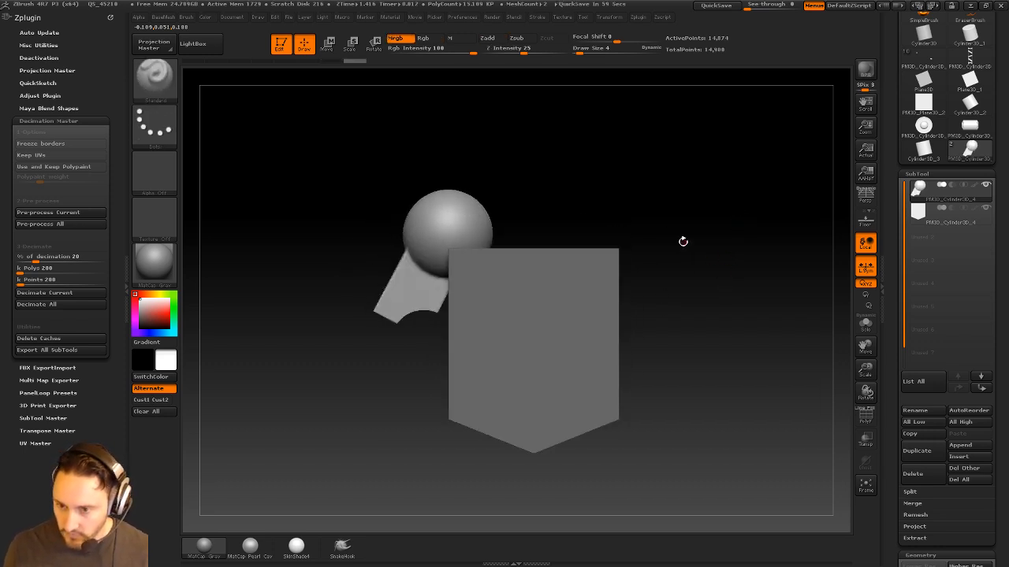
Insert a small cube at the lower end of the upper arm and split it into its own subtool
left_click_drag(682, 242, 704, 283)
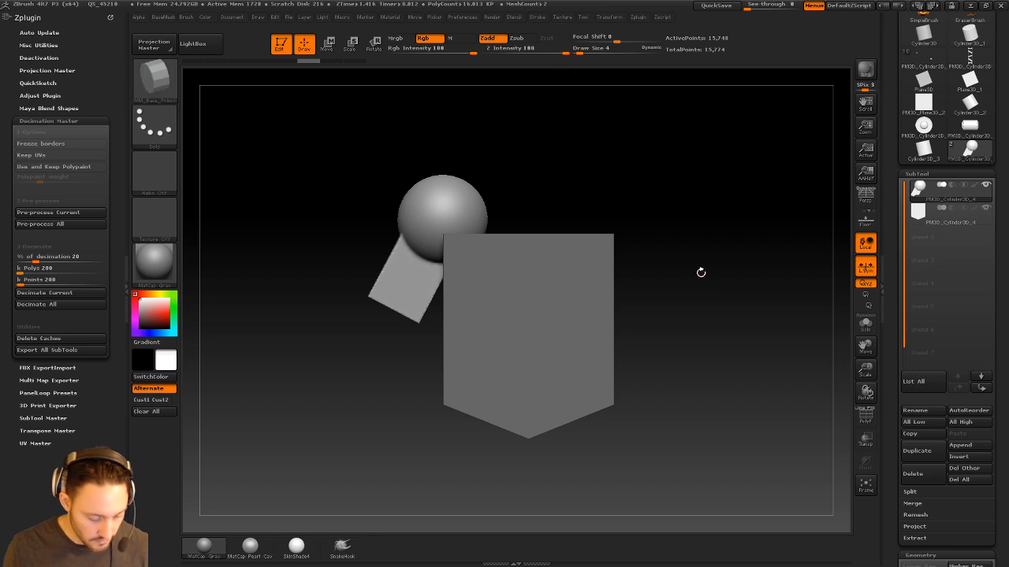
key("m")
key("m")
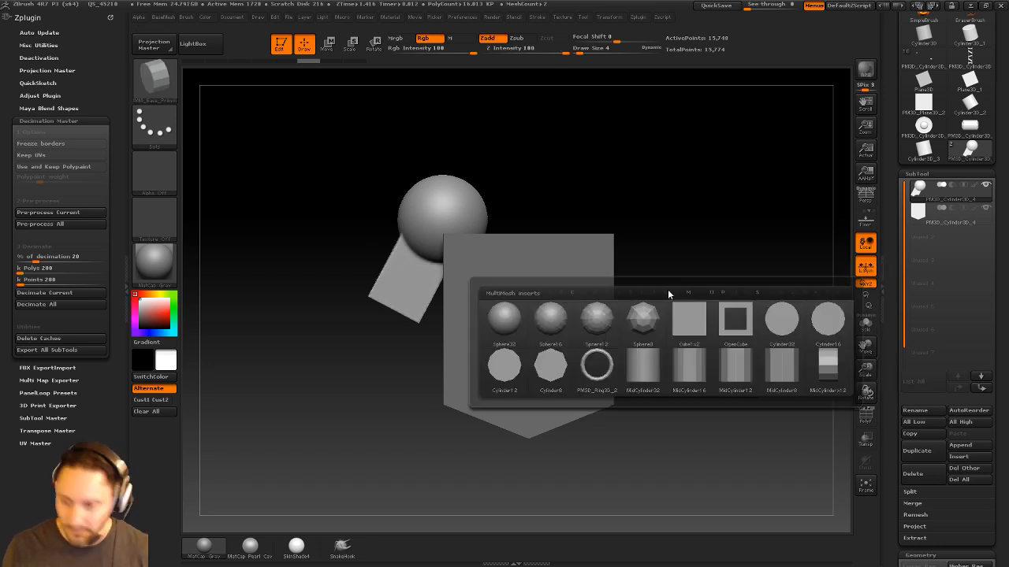
left_click_drag(680, 267, 676, 191)
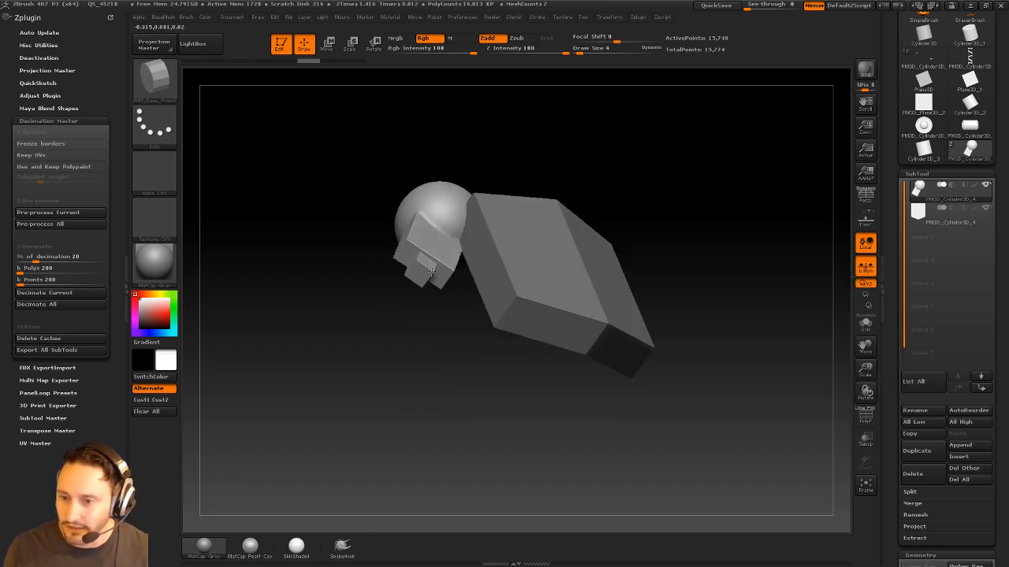
left_click_drag(431, 272, 439, 274)
left_click_drag(658, 139, 701, 197, "shift")
key("b")
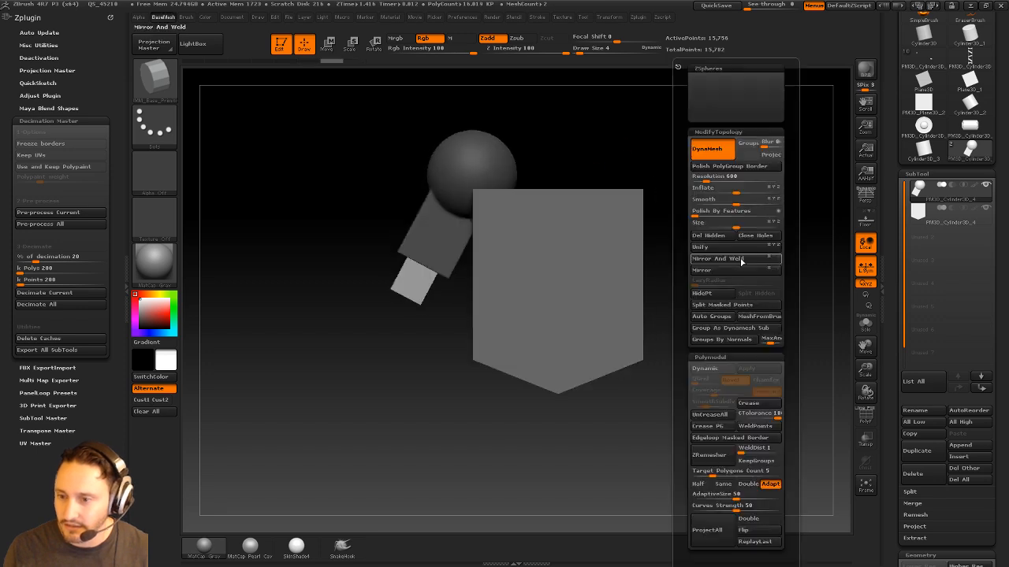
left_click(722, 304)
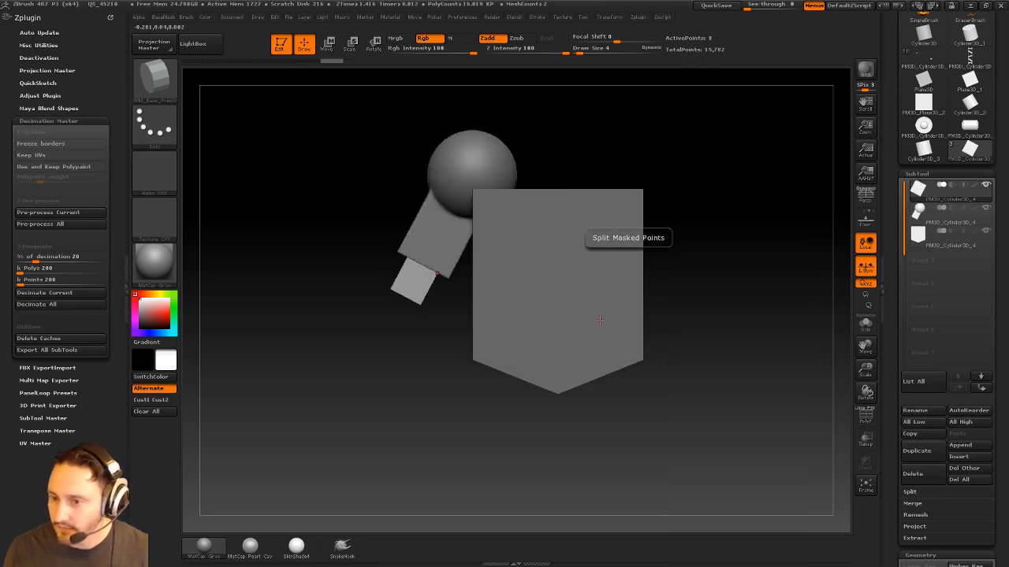
Shift the small cube in depth so it lines up with the thickness of the upper arm
key("w")
left_click_drag(448, 390, 445, 323, "shift")
left_click_drag(412, 290, 412, 196, "shift")
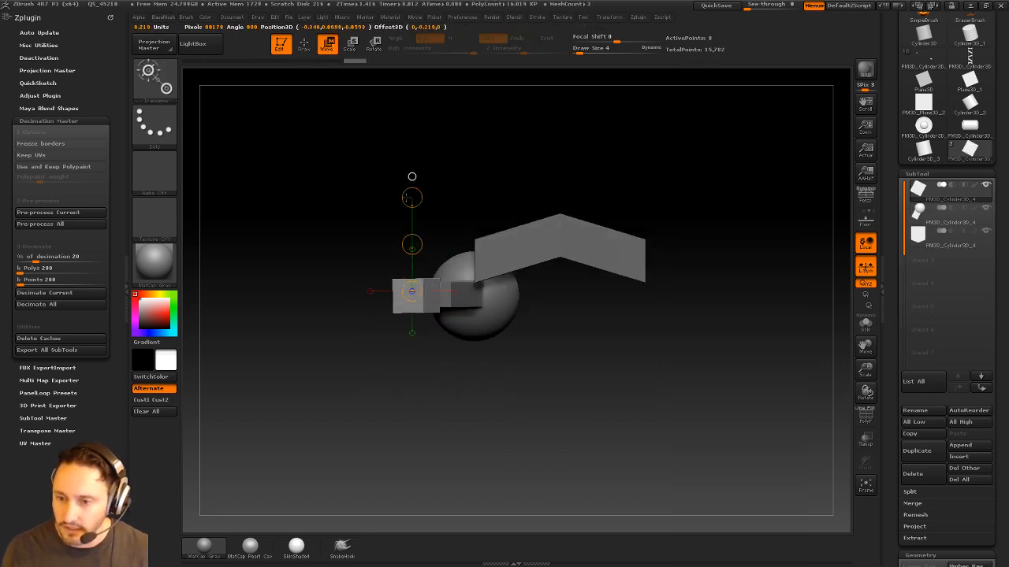
mouse_move(415, 244)
left_mouse_down("shift")
mouse_move(423, 284)
mouse_move(408, 355)
left_mouse_up("shift")
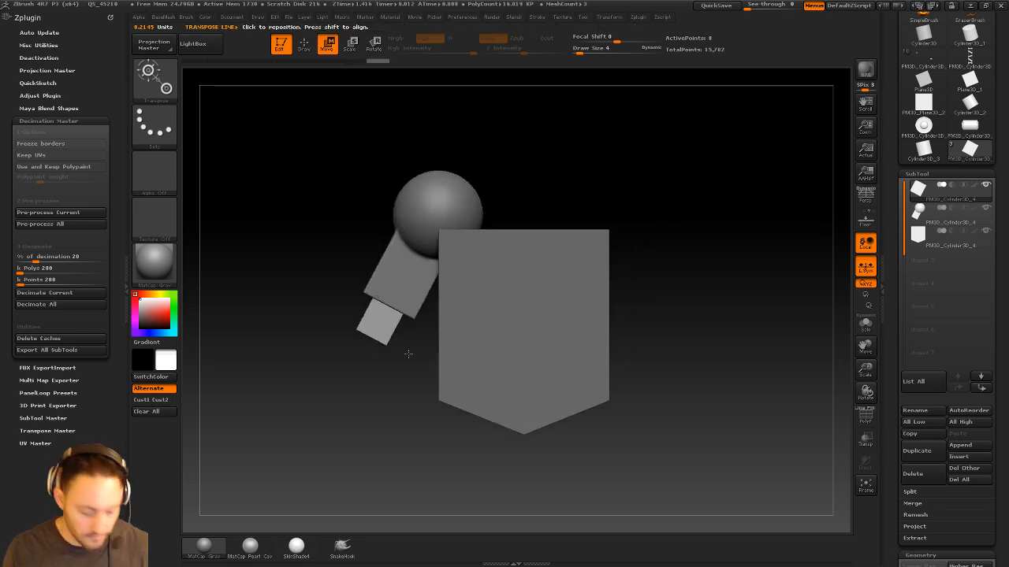
Rotate the small cube upright below the upper arm and stretch it downward into a forearm block
key("r")
mouse_move(386, 310)
left_mouse_down()
mouse_move(696, 419)
mouse_move(659, 272)
left_mouse_up()
key("w")
left_click_drag(538, 365, 540, 373)
left_click_drag(293, 421, 359, 438)
left_click_drag(401, 250, 402, 227)
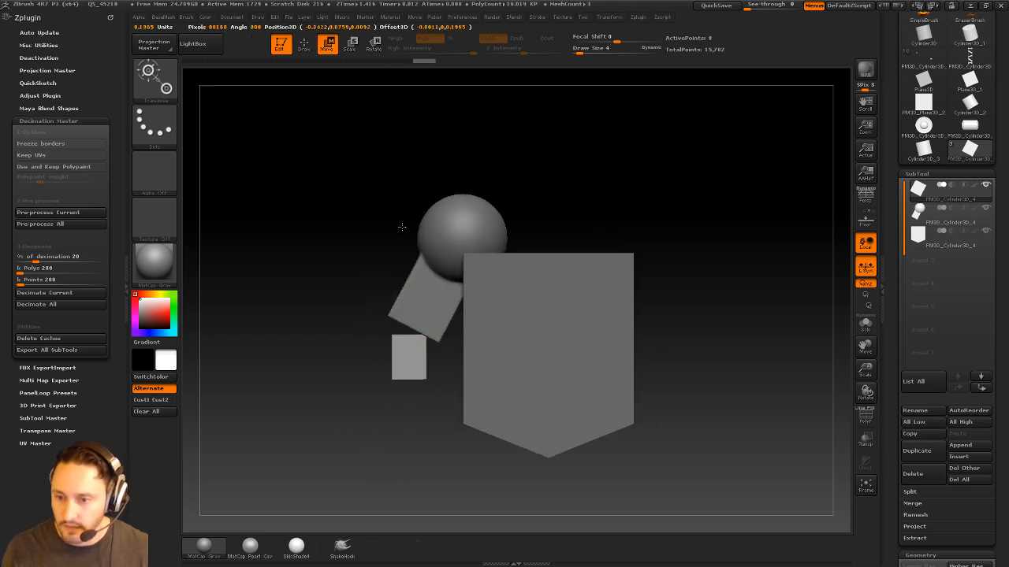
key("q")
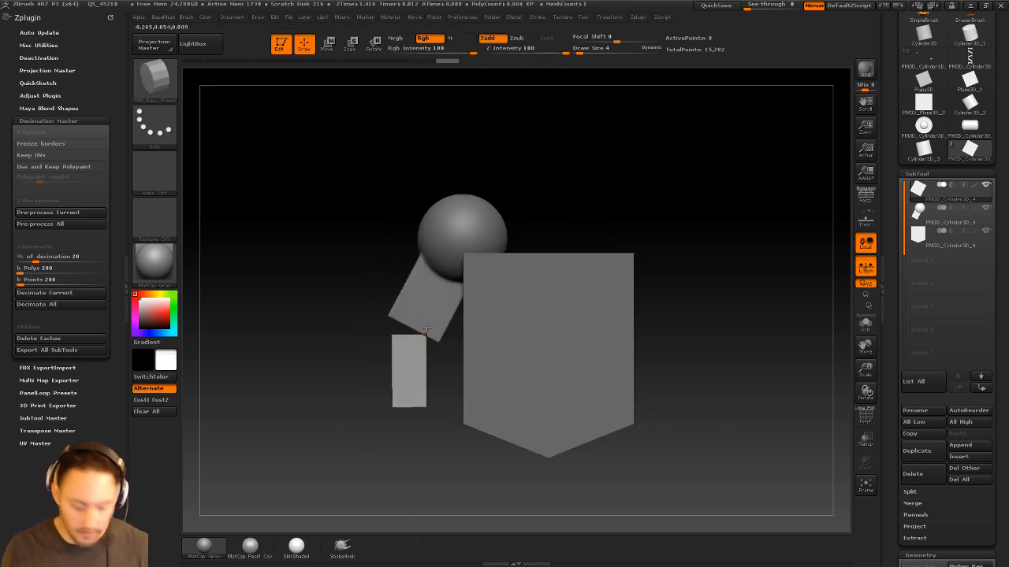
Insert a Cylinder12 primitive at the upper end of the forearm block as an elbow joint
key("m")
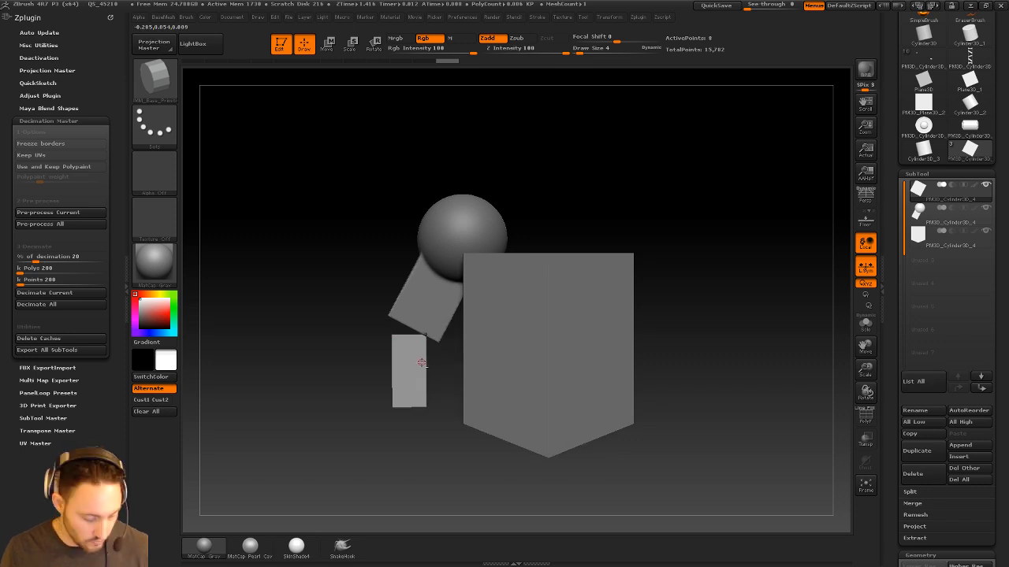
key("m")
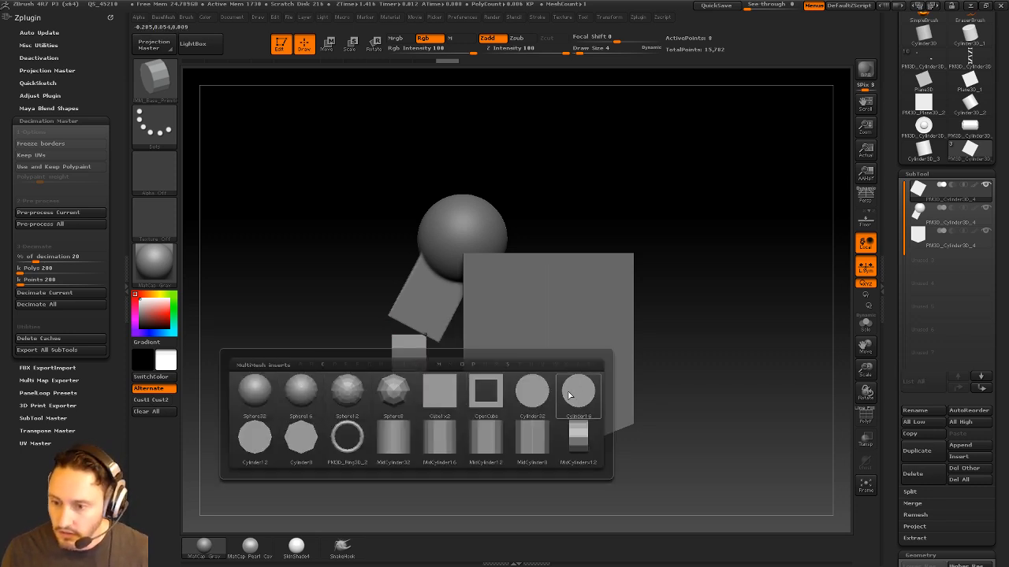
left_click(255, 438)
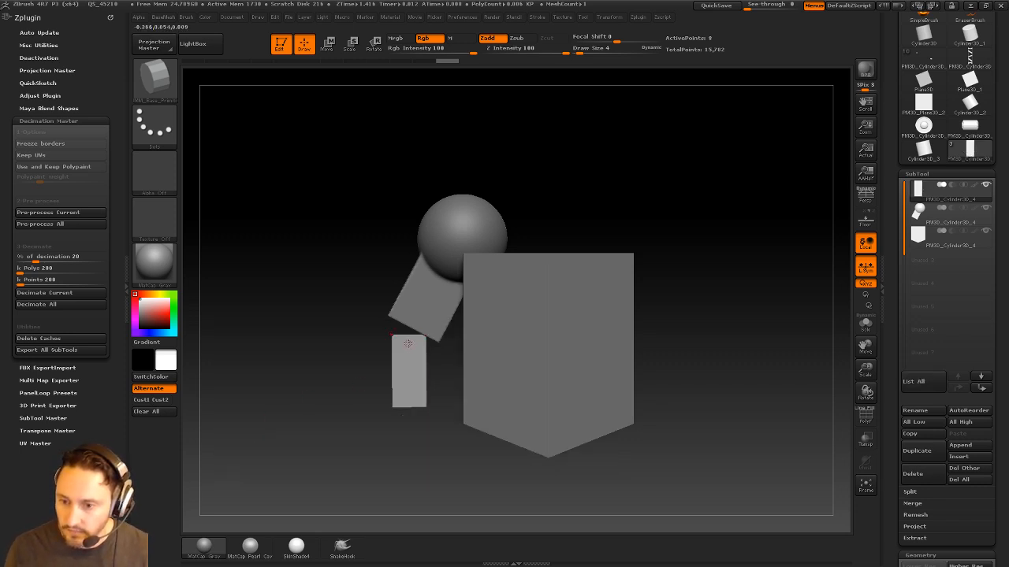
left_click_drag(408, 343, 429, 339)
Move the cylinder in depth and in the front plane to centre it as the elbow between upper arm and forearm
left_click_drag(354, 407, 461, 386, "shift")
key("w")
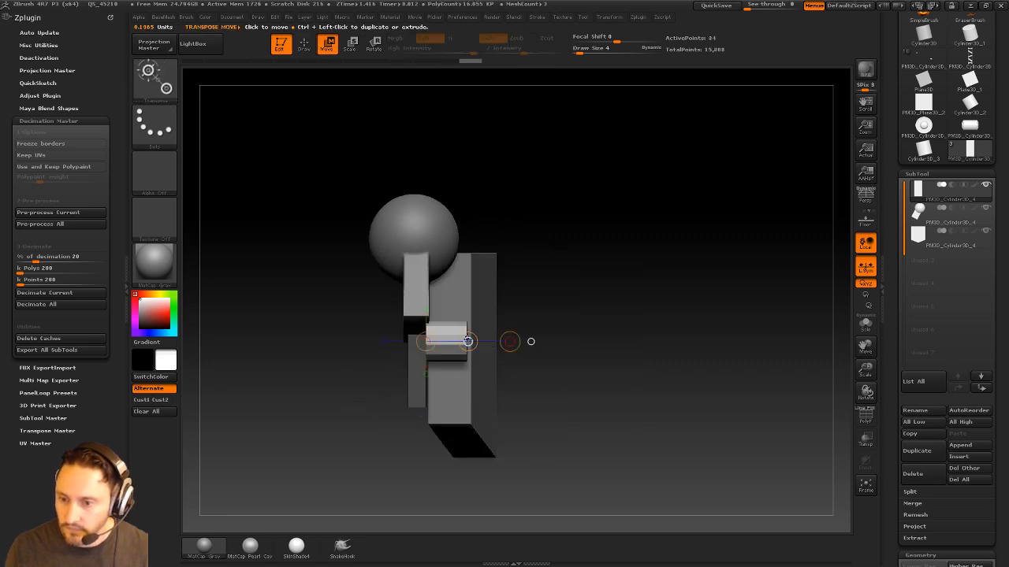
left_click_drag(468, 341, 438, 341)
key("q")
left_click_drag(375, 376, 290, 377, "shift")
key("w")
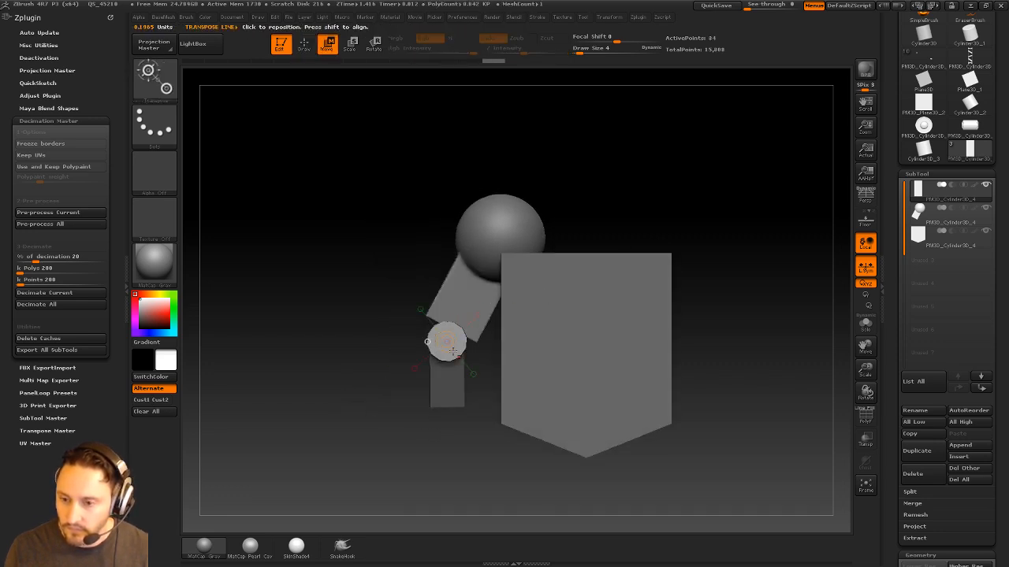
left_click_drag(441, 345, 517, 444)
left_click_drag(476, 396, 477, 383)
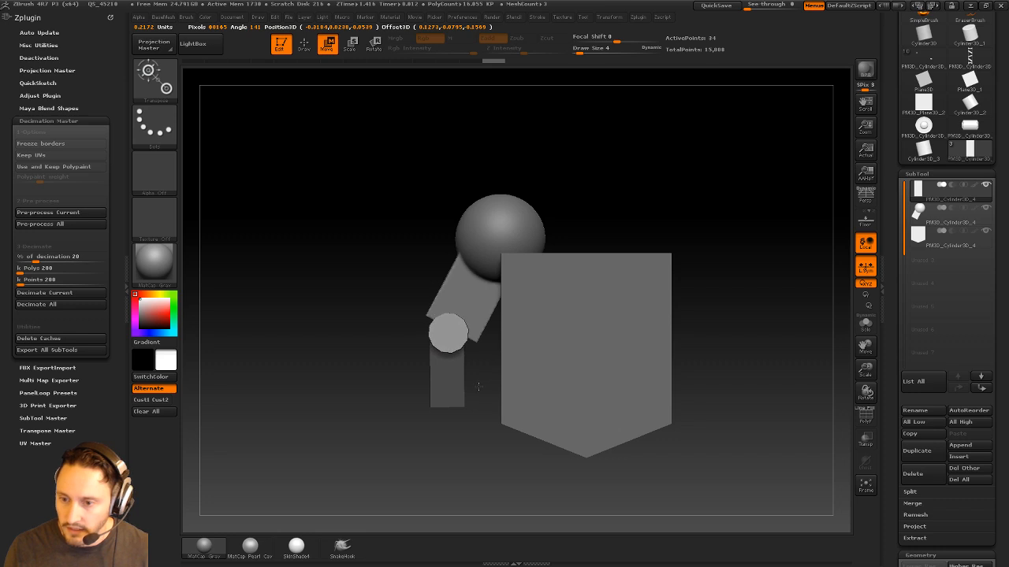
key("q")
Split the elbow cylinder off the forearm block into its own subtool
mouse_move(720, 237)
left_mouse_down()
mouse_move(794, 289)
mouse_move(741, 262)
left_mouse_up()
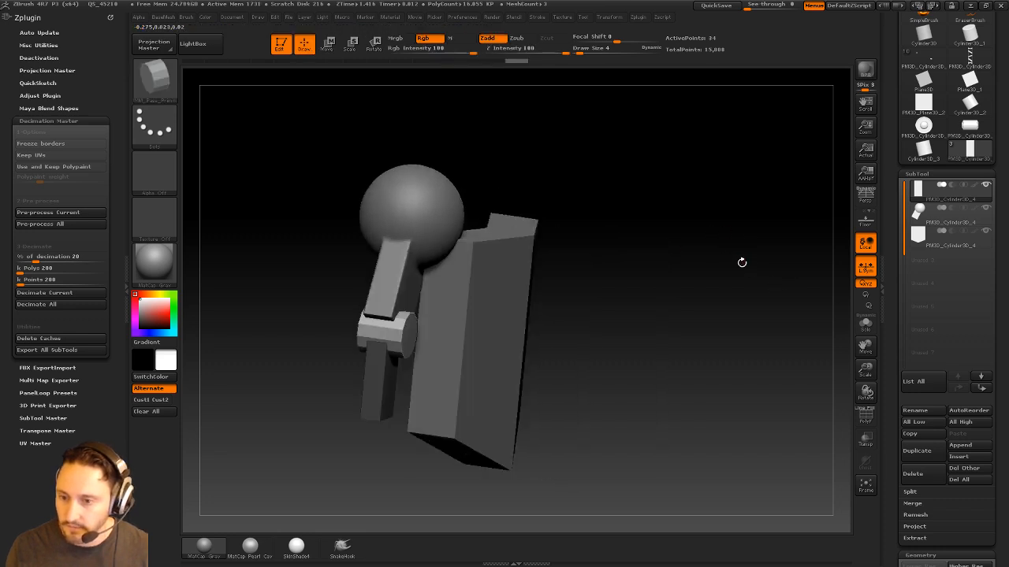
key("b")
left_click(734, 308)
Smooth the elbow cylinder with dynamic subdivision at a crease tolerance of 60, and duplicate it
key("b")
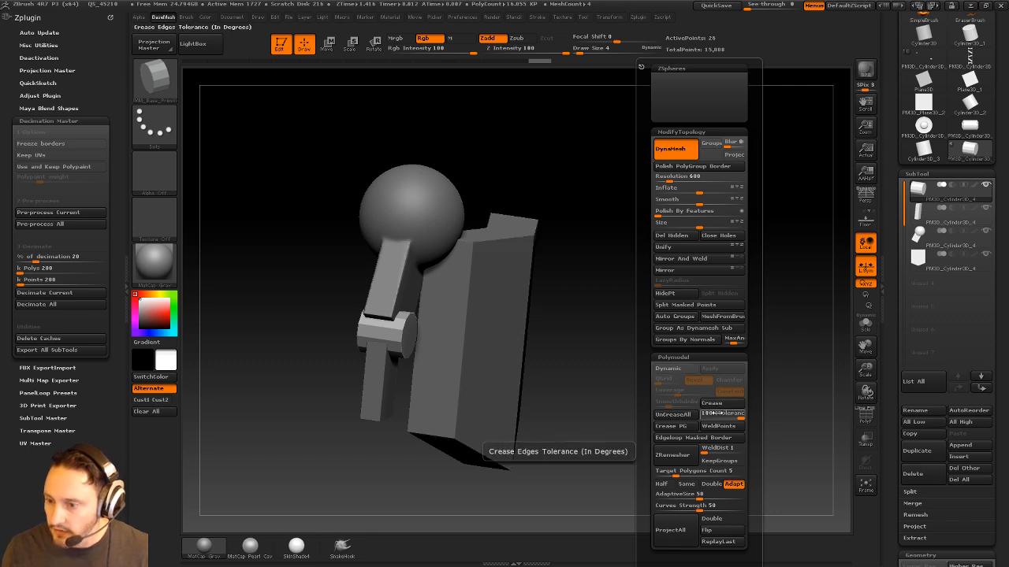
left_click(667, 368)
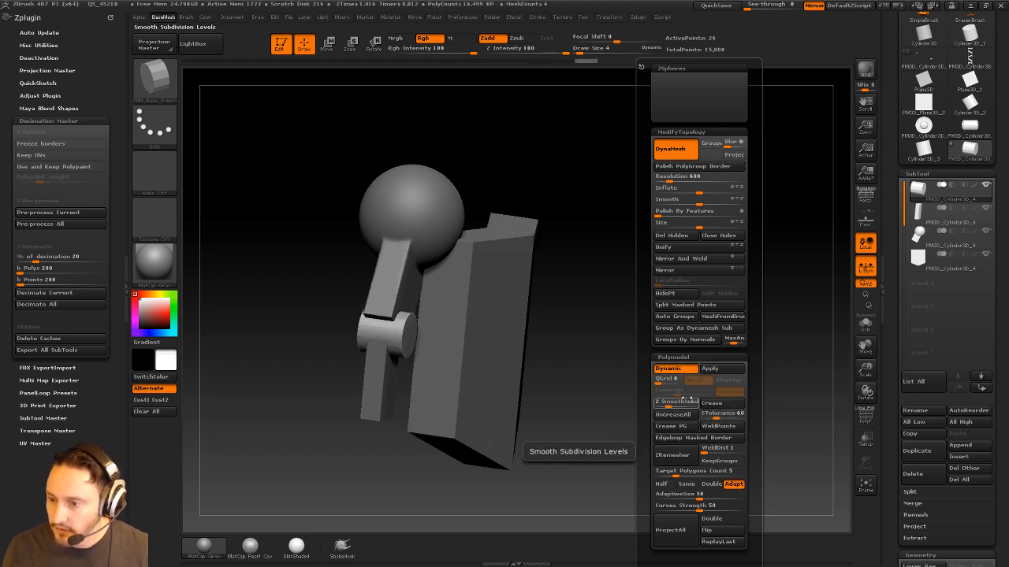
left_click(914, 449)
key("b")
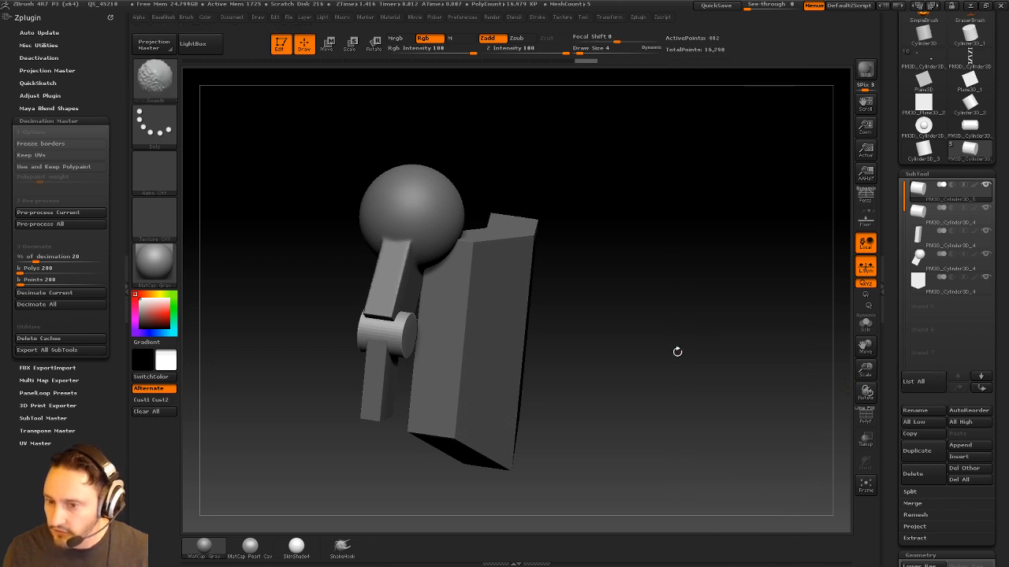
Move the forearm block to the start of the subtool list, followed by the upper arm with the shoulder sphere ahead of it
left_click(378, 387, "alt")
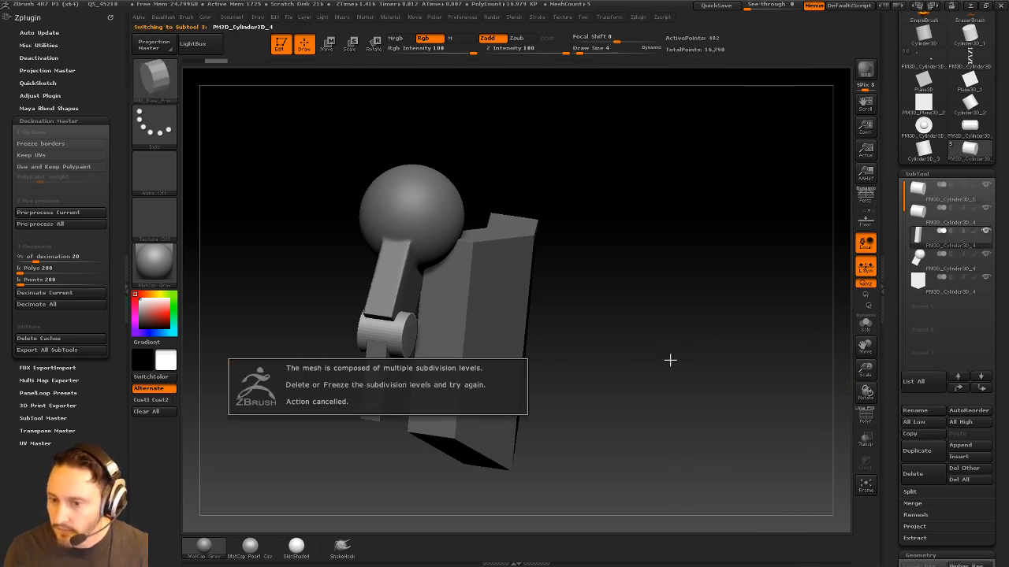
key("b")
key("s")
key("t")
key("bracketright")
key("s")
left_click_drag(668, 358, 480, 357)
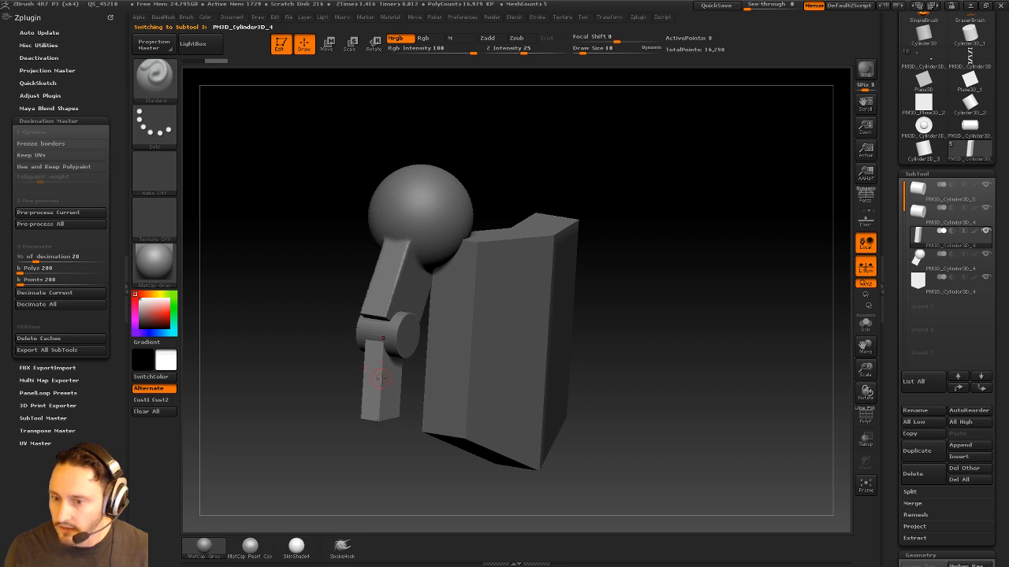
left_click(959, 388, "shift")
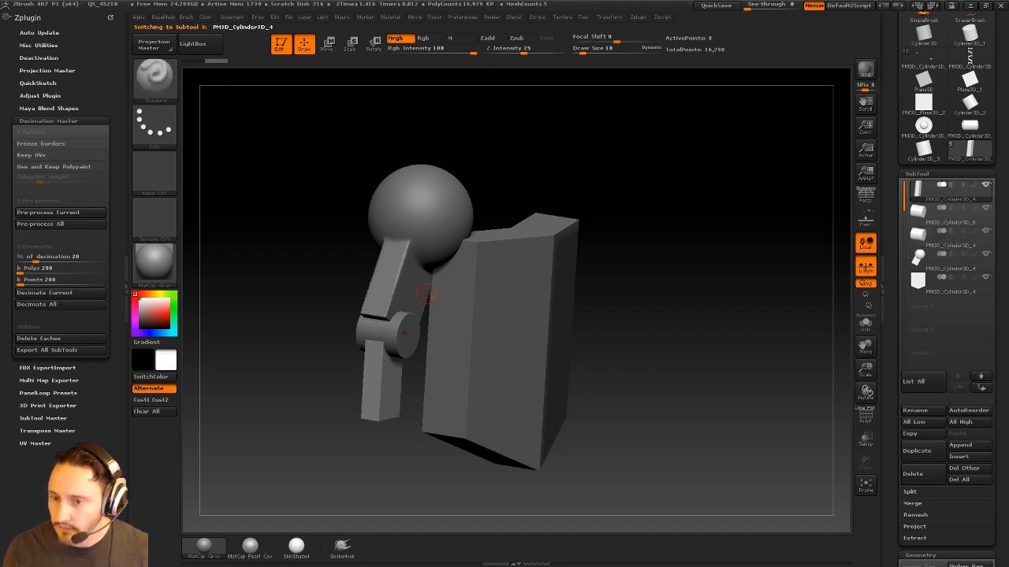
left_click(408, 276, "alt")
left_click(959, 387, "shift")
left_click_drag(781, 338, 723, 333)
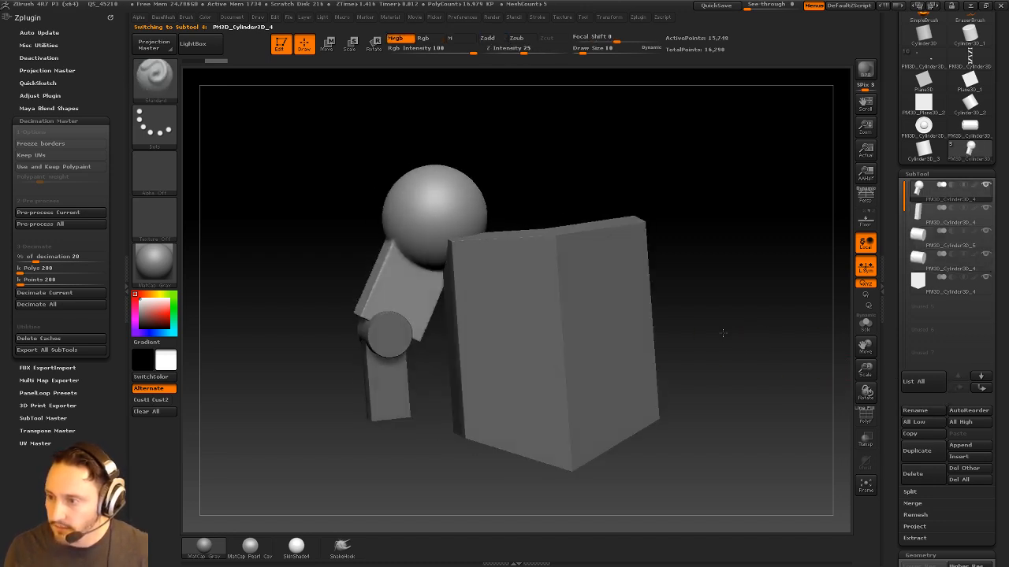
Duplicate the elbow cylinder once more and place the copy directly below the upper arm in the subtool list
left_click(912, 246)
left_click(916, 451)
left_click_drag(806, 394, 376, 300)
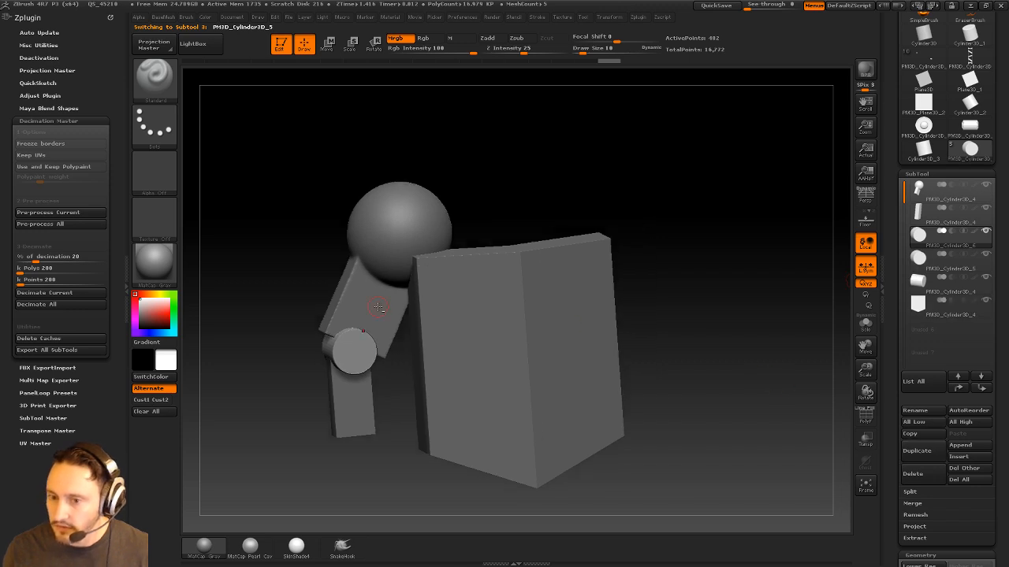
left_click(392, 304, "alt")
left_click_drag(731, 281, 758, 219)
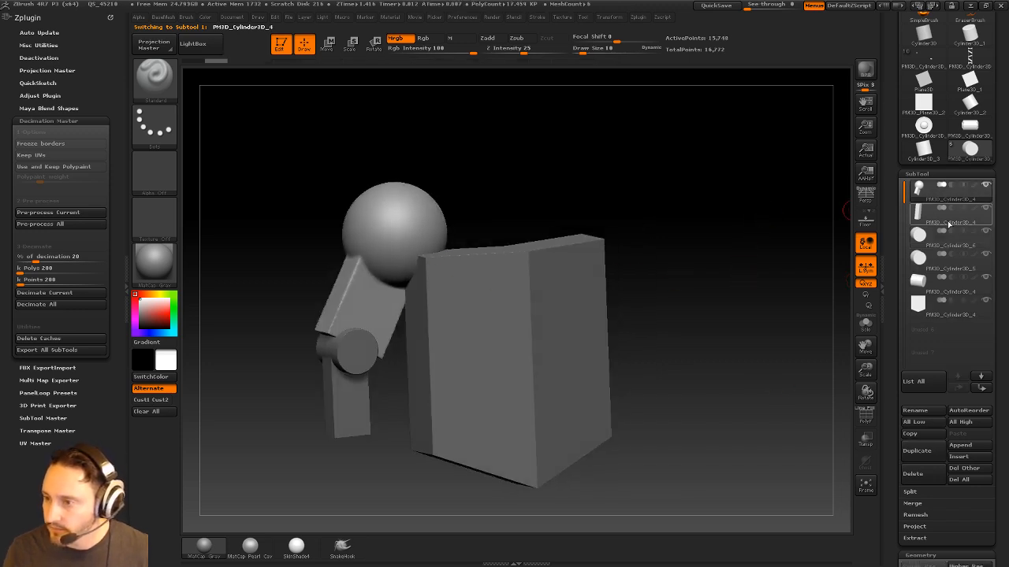
left_click(947, 245)
left_click(957, 386)
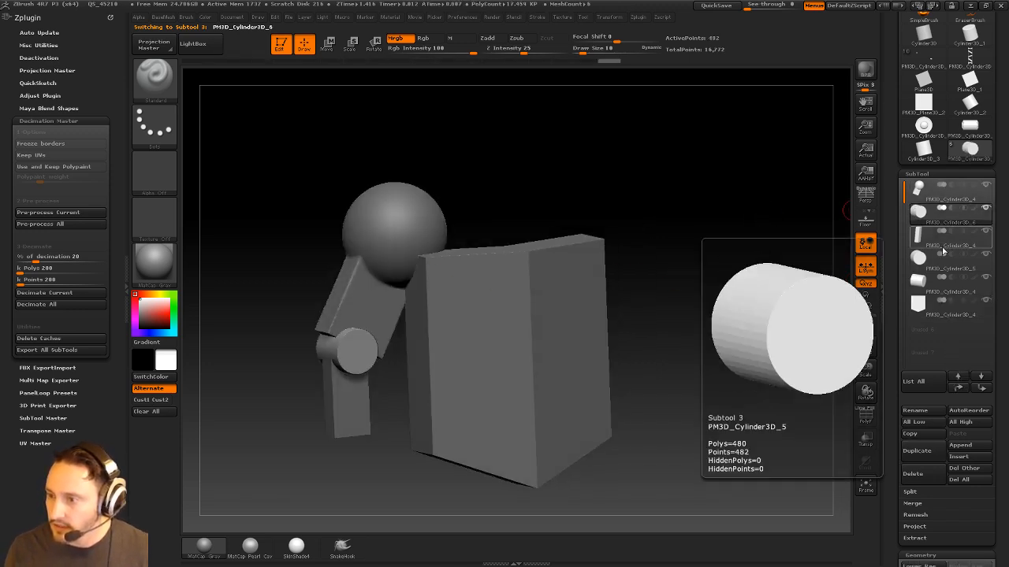
Subtract the cylinder copy from the upper arm by merging it down as a subtraction and updating the DynaMesh
left_click(957, 199)
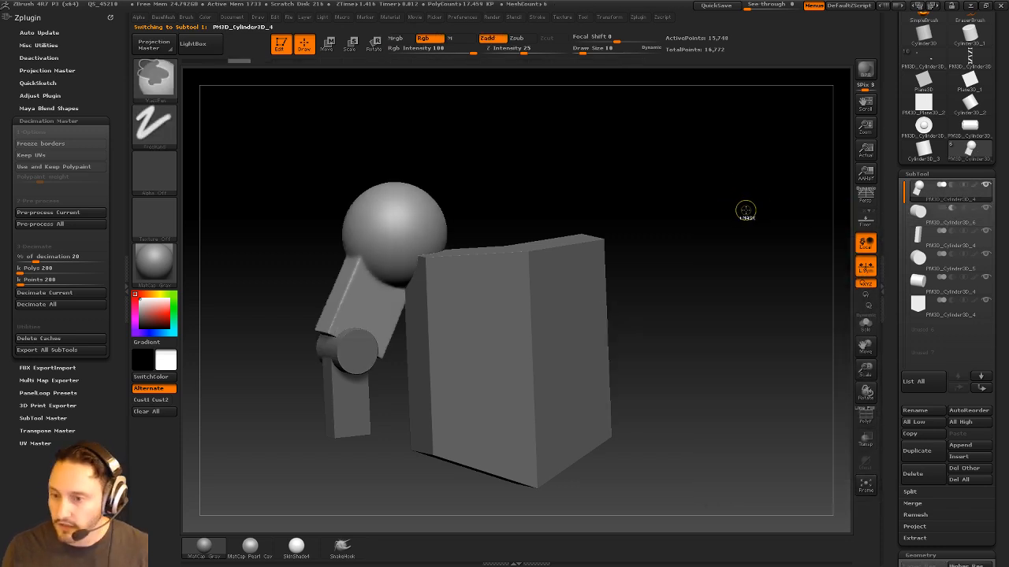
key("ctrl+e")
left_click_drag(745, 210, 786, 287, "ctrl")
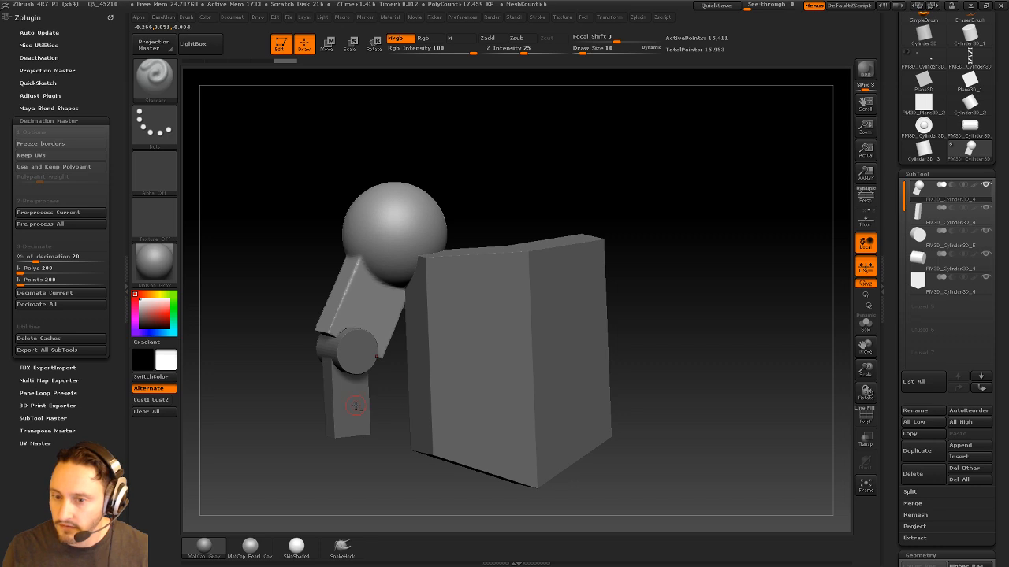
Cut the elbow notch into the forearm block by merging the second cylinder copy as a subtraction and updating the DynaMesh
left_click(356, 405, "alt")
left_click_drag(711, 305, 740, 304)
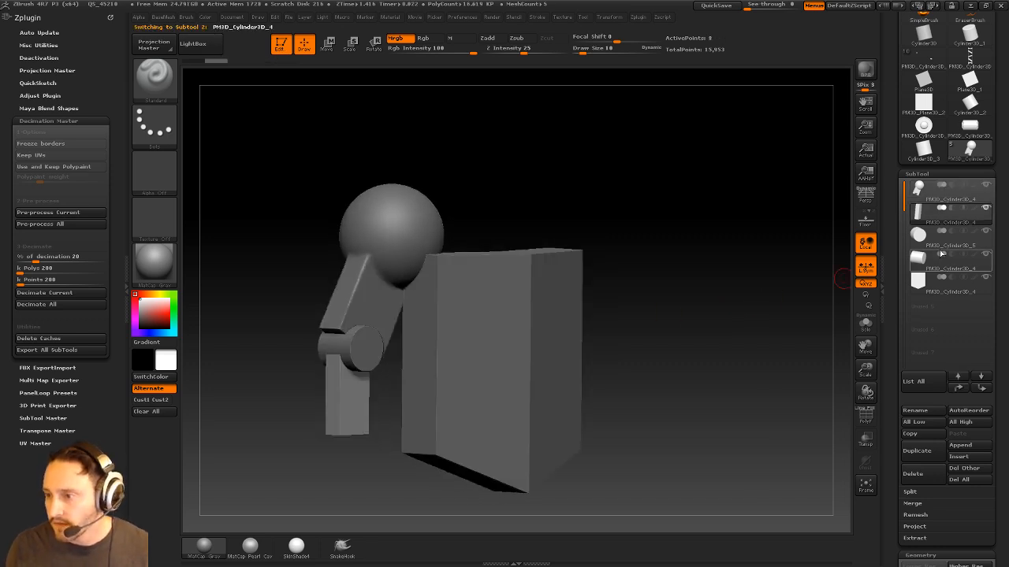
mouse_move(942, 252)
key("ctrl")
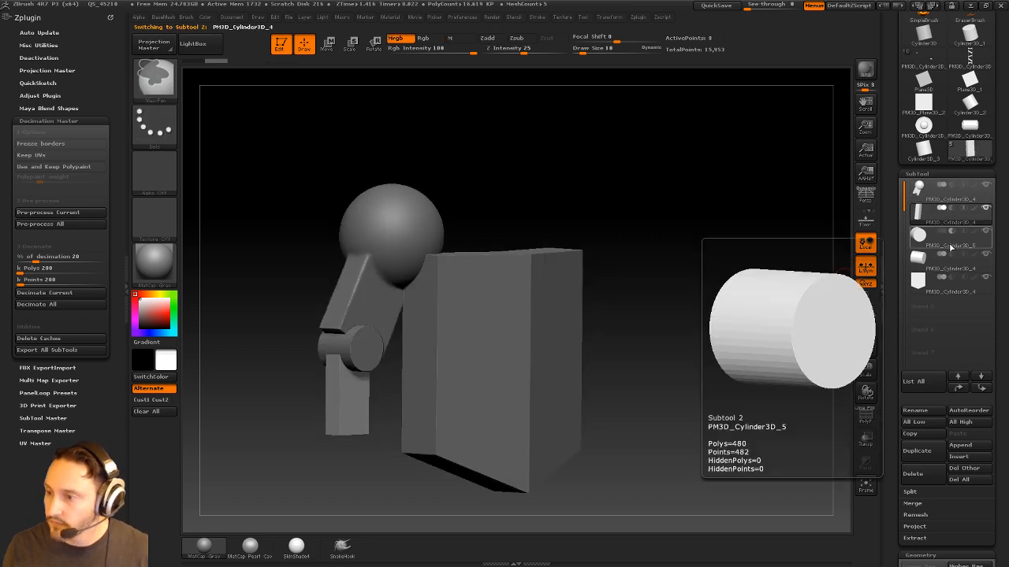
left_click(951, 245)
left_click(948, 223)
key("ctrl+e")
left_click_drag(702, 227, 769, 343, "ctrl")
Examine from several angles how the notched forearm block fits against the elbow cylinder
left_click_drag(719, 308, 748, 307)
key("s")
left_click_drag(347, 380, 349, 383)
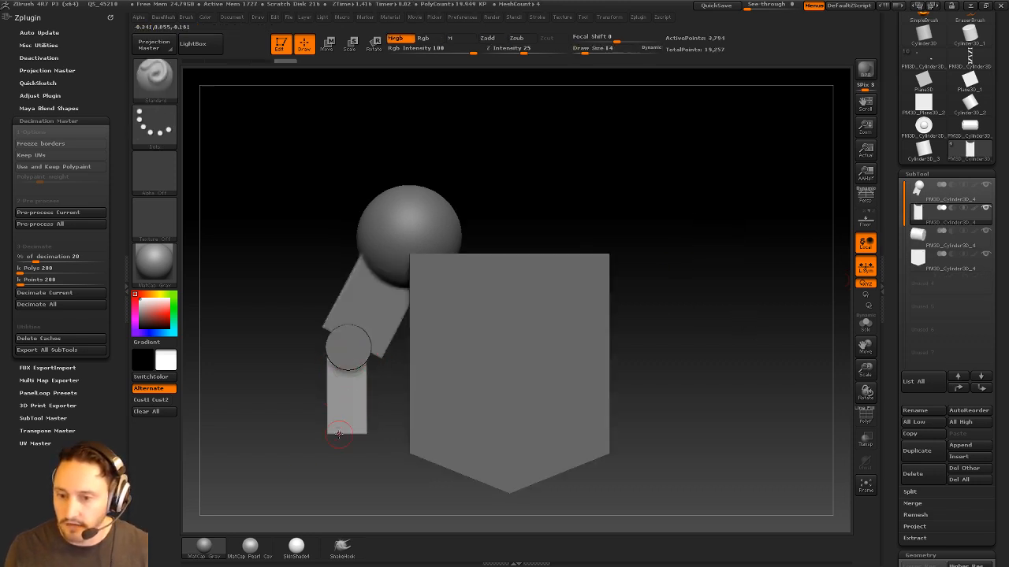
mouse_move(339, 434)
left_mouse_down()
mouse_move(428, 344)
mouse_move(457, 399)
left_mouse_up()
key("w")
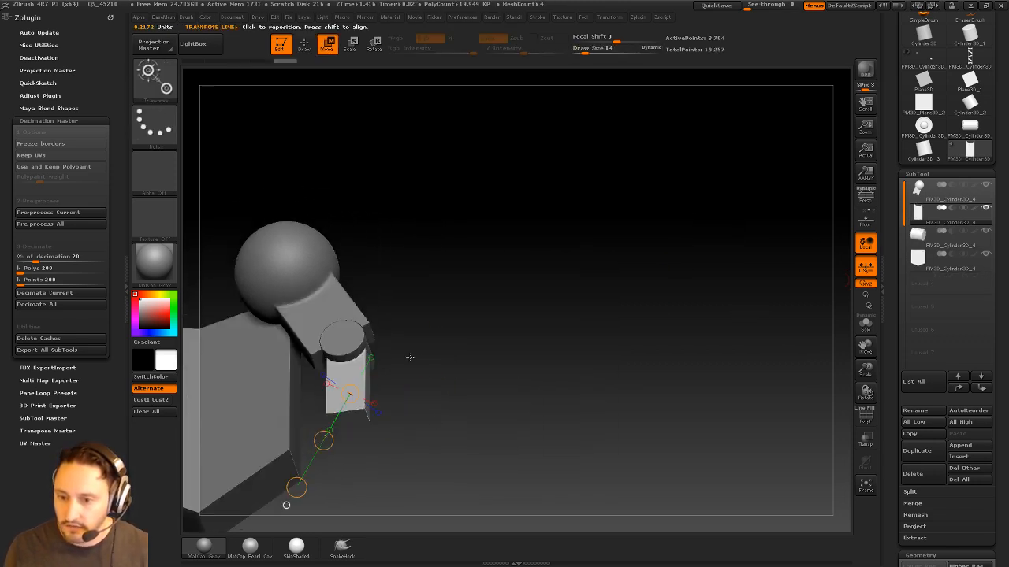
mouse_move(297, 487)
left_mouse_down()
mouse_move(345, 482)
mouse_move(403, 449)
mouse_move(349, 462)
left_mouse_up()
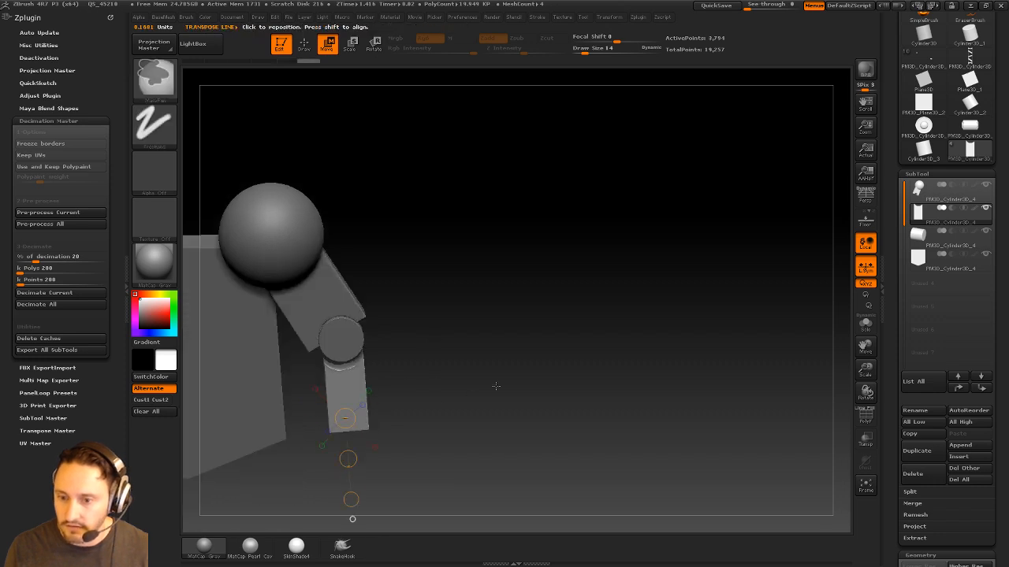
key("q")
left_click_drag(545, 362, 560, 364, "shift")
Isolate the forearm block and trim the torso-side corner of its notched upper end with the ClipCurve brush
left_click(169, 90, "ctrl+shift")
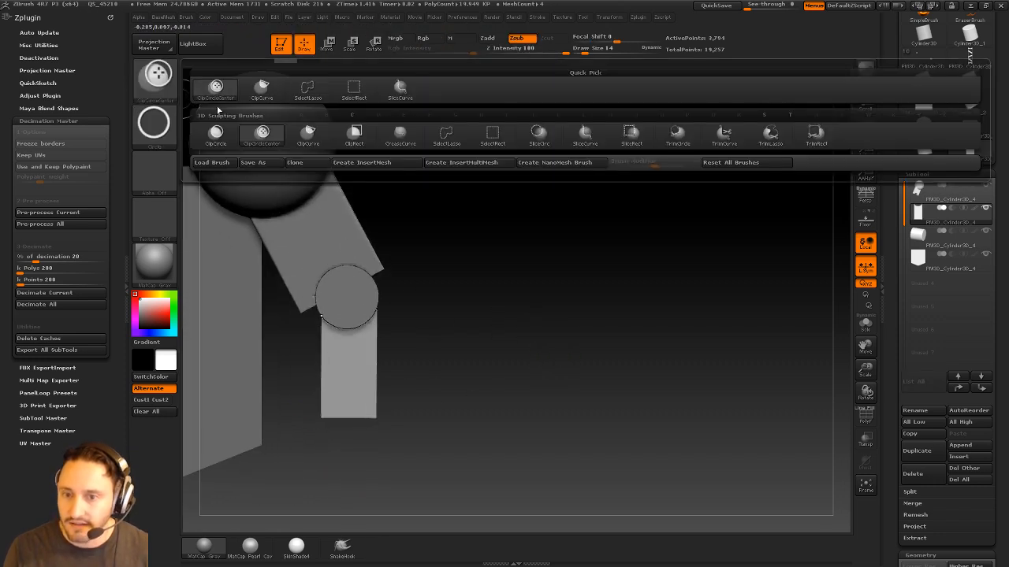
left_click(263, 88)
left_click_drag(394, 197, 528, 295)
left_click(866, 323)
mouse_move(432, 320)
left_mouse_down("ctrl+shift")
mouse_move(502, 331)
mouse_move(451, 350)
left_mouse_up("ctrl+shift")
left_click_drag(306, 362, 383, 340, "ctrl+shift")
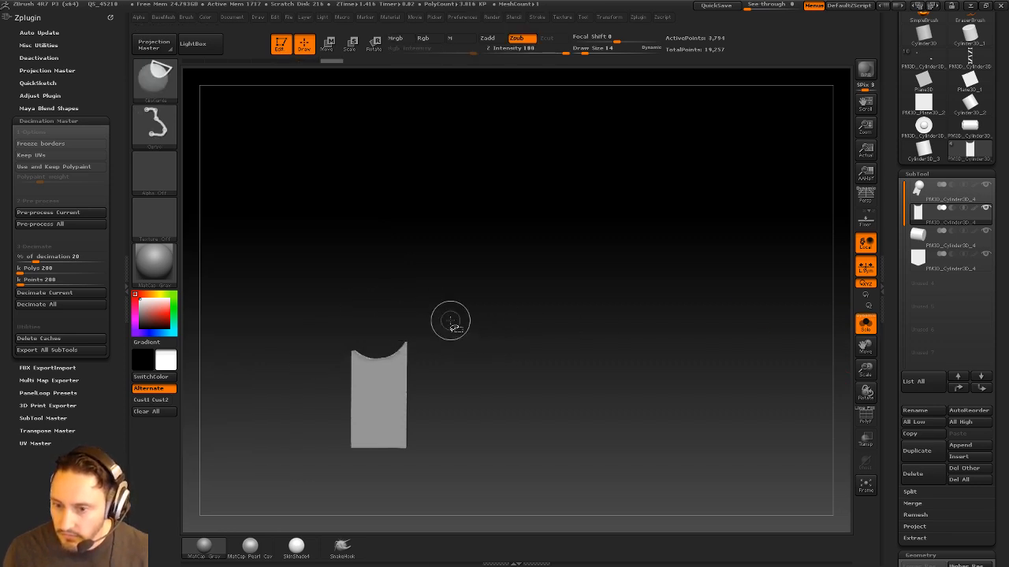
Examine the trimmed forearm block and the isolated, notched upper arm from several angles, then against the whole model
mouse_move(444, 315)
left_mouse_down()
mouse_move(477, 323)
mouse_move(419, 331)
left_mouse_up()
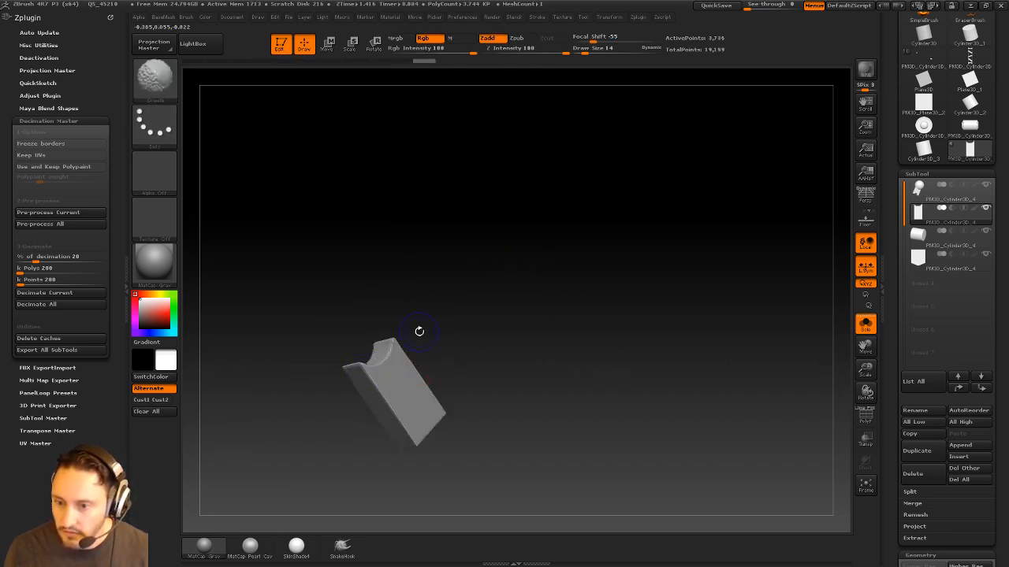
left_click(866, 323)
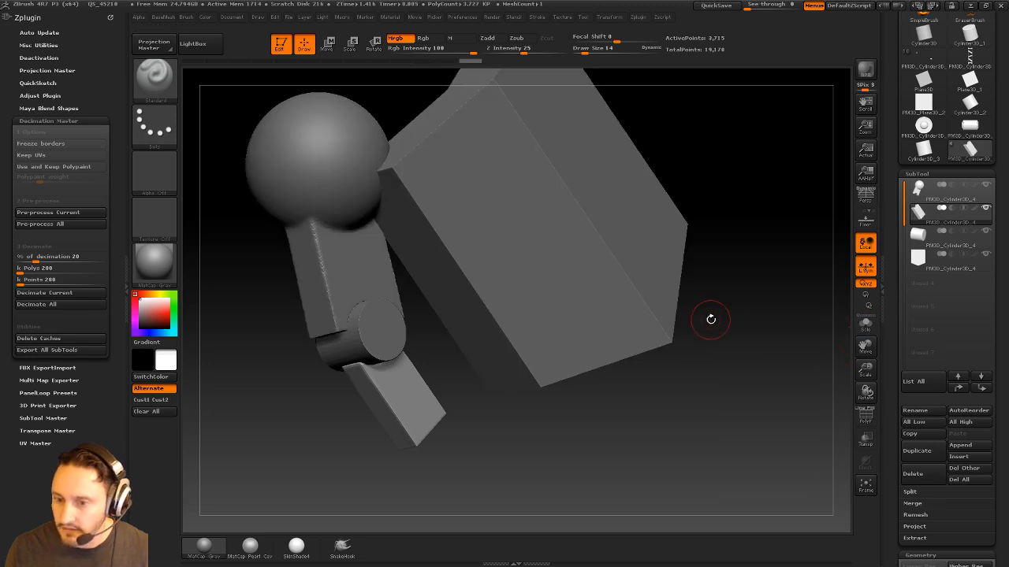
left_click(340, 299, "alt")
left_click(865, 323)
left_click_drag(776, 323, 684, 326, "shift")
key("s")
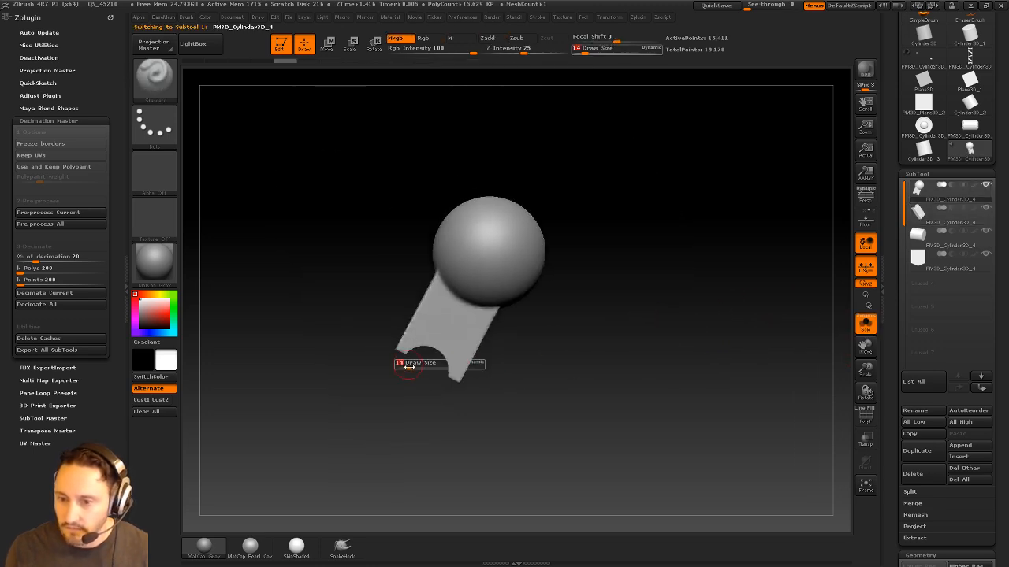
mouse_move(412, 398)
left_mouse_down()
mouse_move(430, 378)
mouse_move(416, 376)
left_mouse_up()
key("s")
key("s")
left_click_drag(445, 441, 435, 358, "shift")
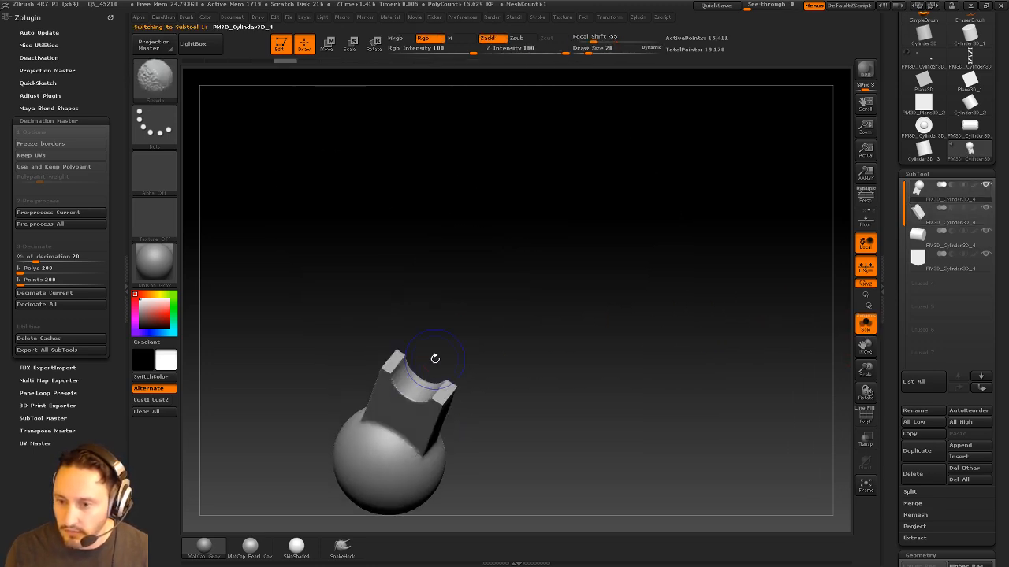
left_click(866, 323)
mouse_move(759, 273)
left_mouse_down()
mouse_move(733, 338)
mouse_move(698, 309)
left_mouse_up()
Make the elbow cylinder active and insert a MidCylinderx12 primitive over the forearm
left_click(393, 398, "alt")
left_click_drag(750, 346, 621, 282, "shift")
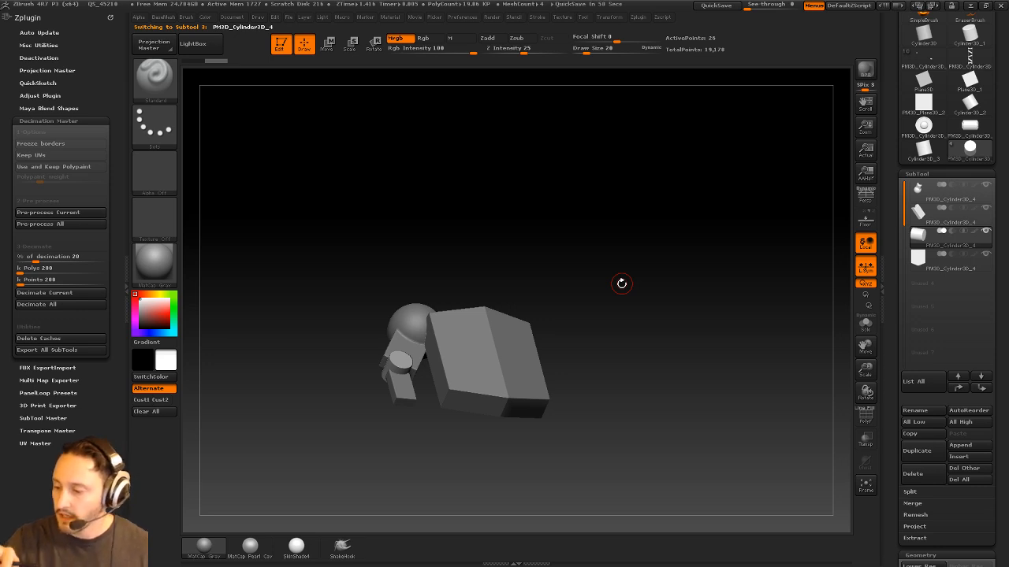
mouse_move(633, 255)
left_mouse_down()
mouse_move(649, 279)
mouse_move(643, 310)
left_mouse_up()
key("m")
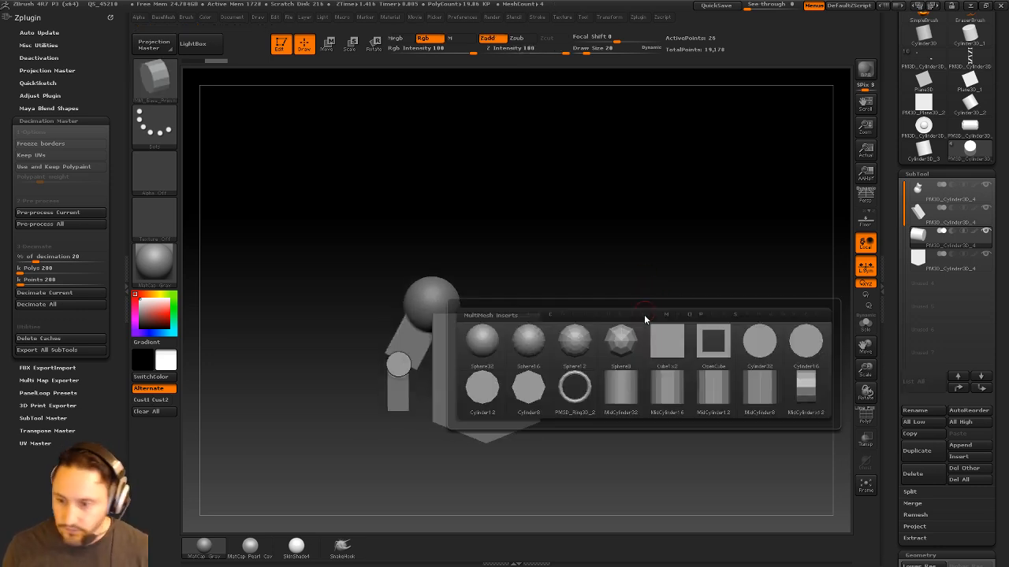
mouse_move(768, 394)
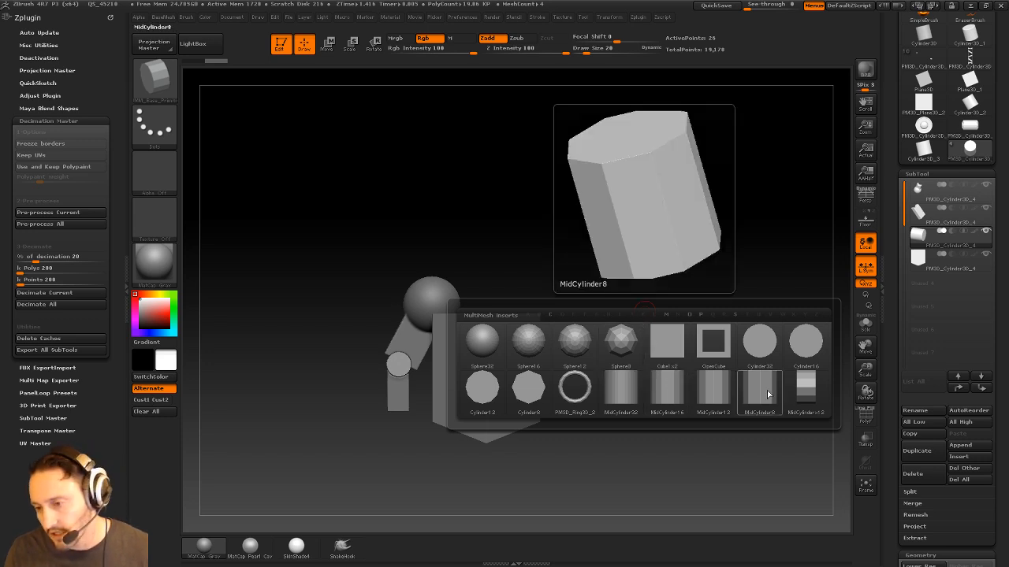
left_click(798, 388)
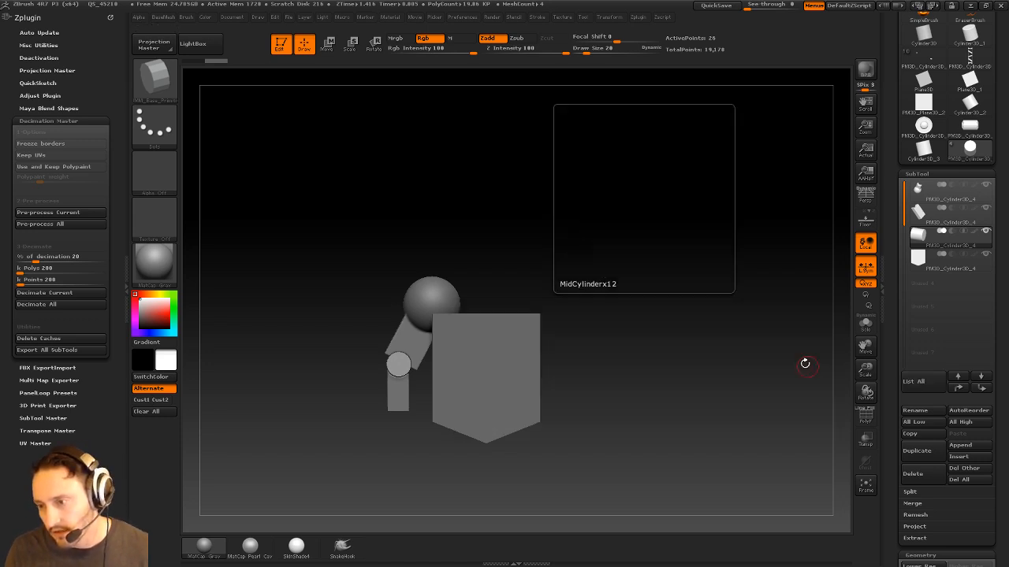
left_click_drag(804, 362, 804, 323, "alt")
mouse_move(400, 380)
left_mouse_down()
mouse_move(381, 374)
mouse_move(400, 388)
left_mouse_up()
Split the inserted cylinder into its own subtool and crease its edges
key("1")
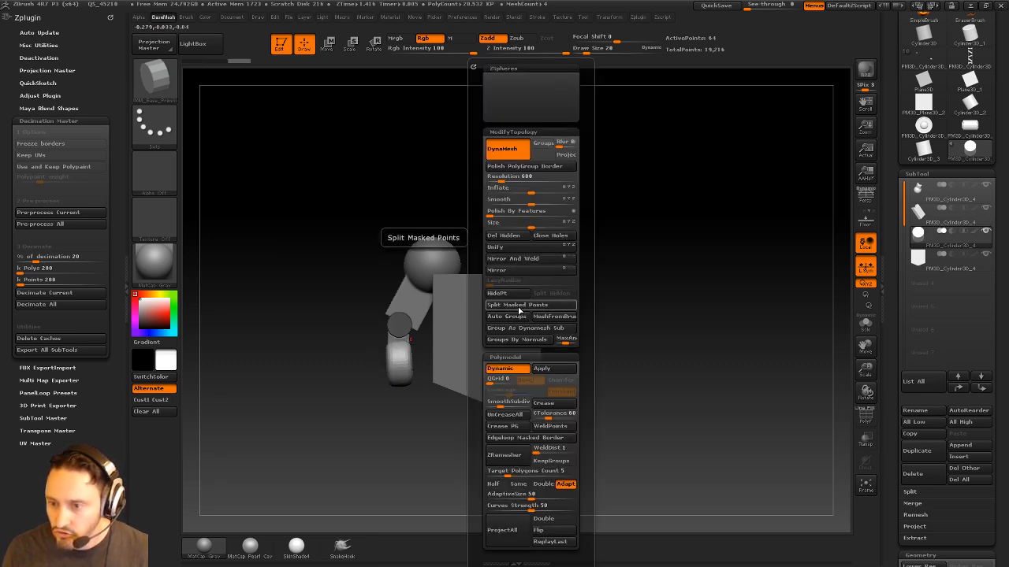
left_click(519, 310)
key("1")
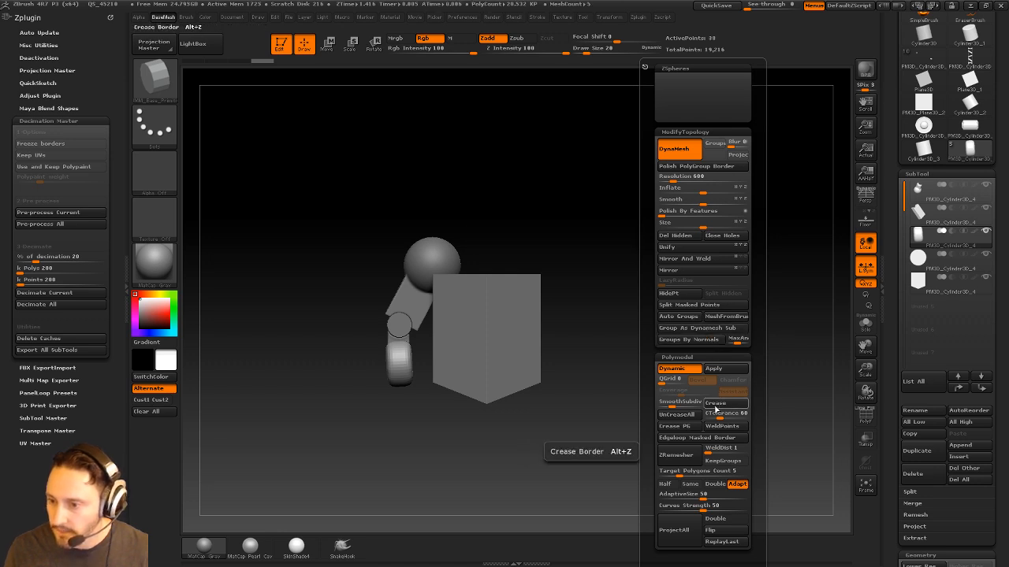
Move the creased cylinder off the forearm to just below the torso's arm-side lower corner
key("r")
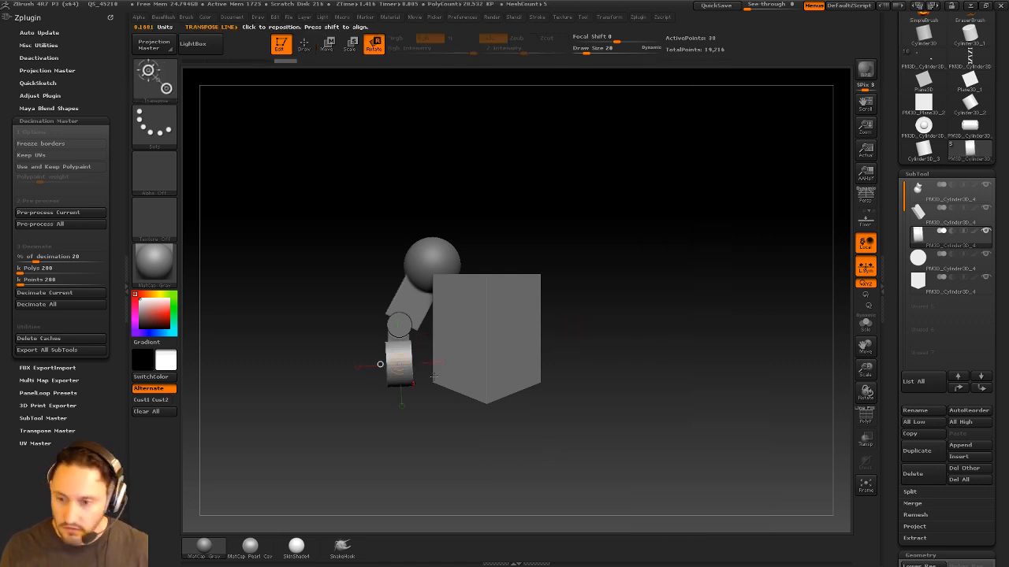
left_click_drag(413, 375, 463, 461)
mouse_move(438, 419)
left_mouse_down()
mouse_move(494, 468)
mouse_move(486, 453)
left_mouse_up()
key("r")
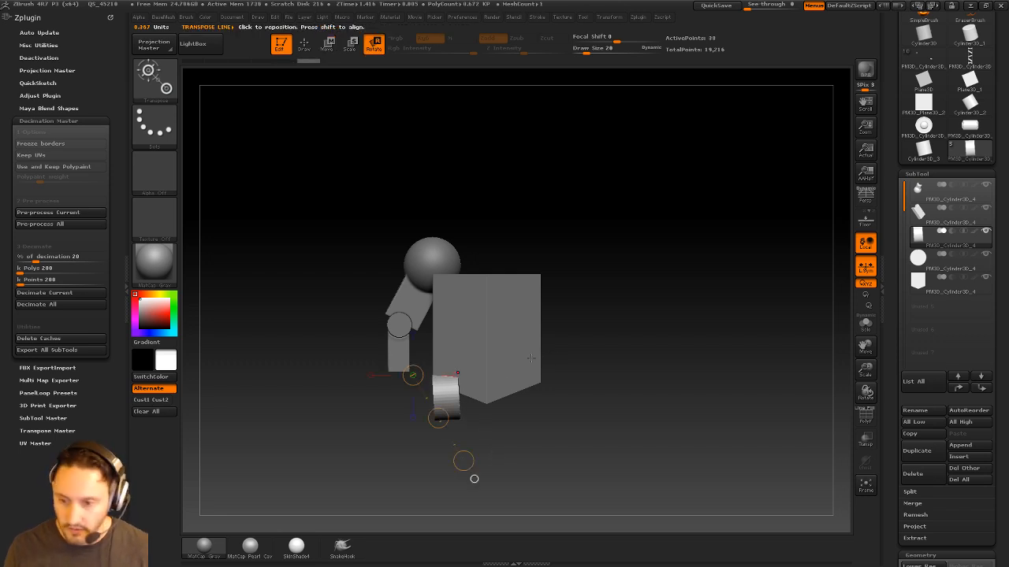
key("e")
left_click_drag(438, 408, 646, 411)
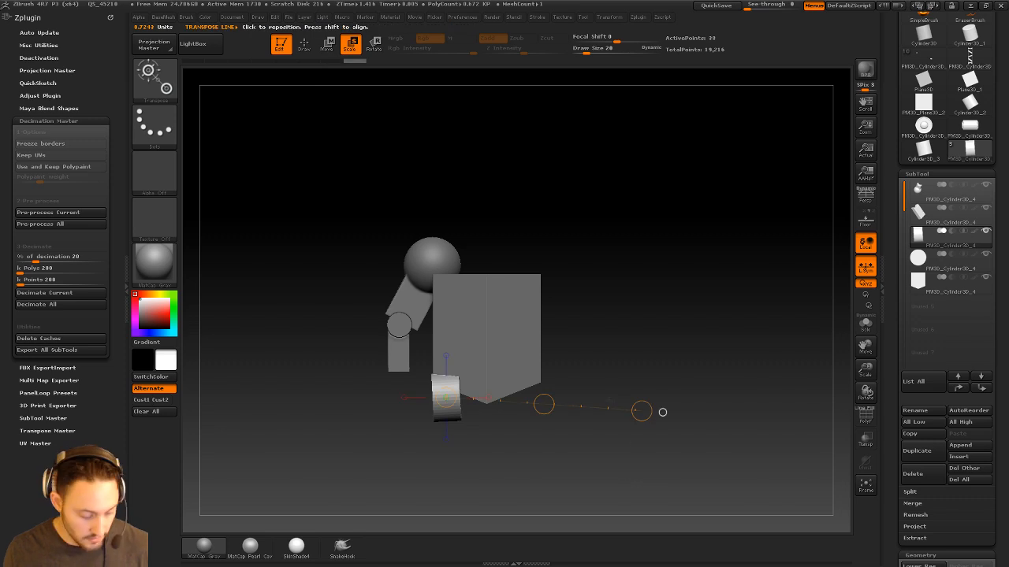
Tilt the cylinder to follow the torso's lower corner and scale it down into a thin disc
key("r")
left_click_drag(640, 411, 684, 347)
key("w")
mouse_move(481, 425)
left_mouse_down()
mouse_move(549, 428)
mouse_move(594, 446)
mouse_move(522, 423)
left_mouse_up()
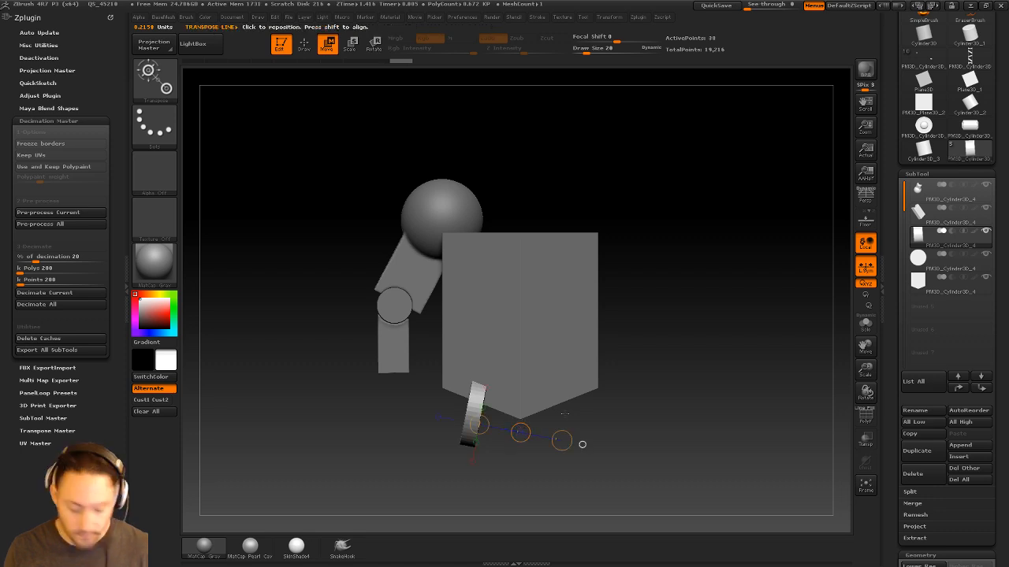
key("e")
left_click_drag(562, 440, 505, 426)
key("w")
key("q")
left_click_drag(698, 394, 661, 360, "alt")
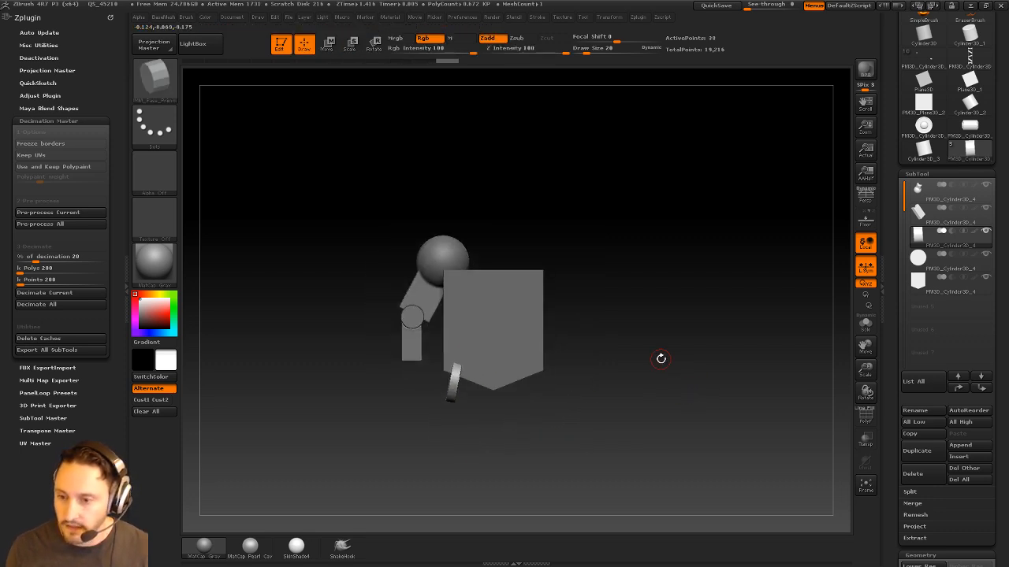
left_click_drag(655, 319, 659, 335, "alt")
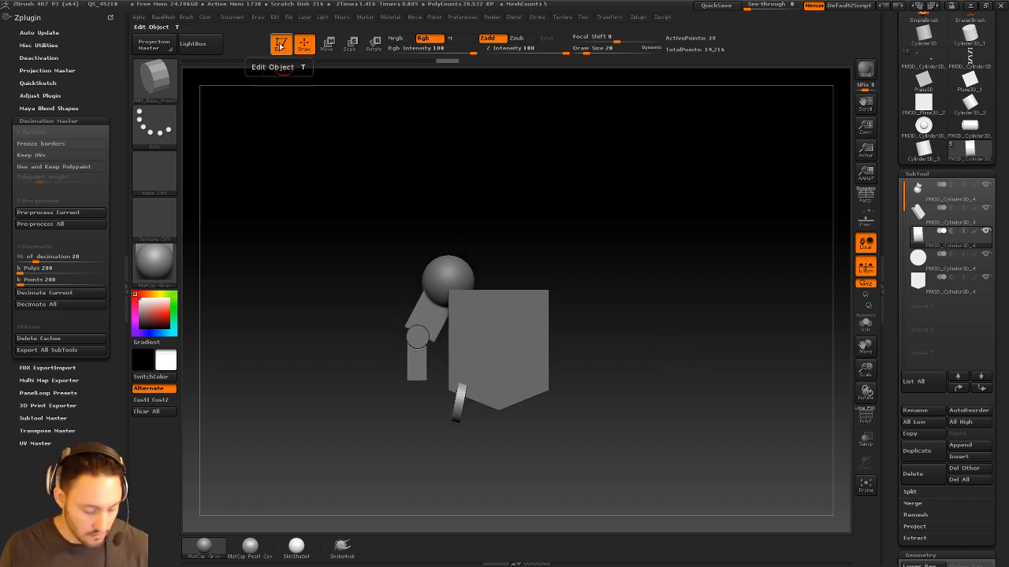
Leave 3D editing, clear the canvas and switch to the SimpleBrush tool
key("ctrl+n")
left_click(154, 124)
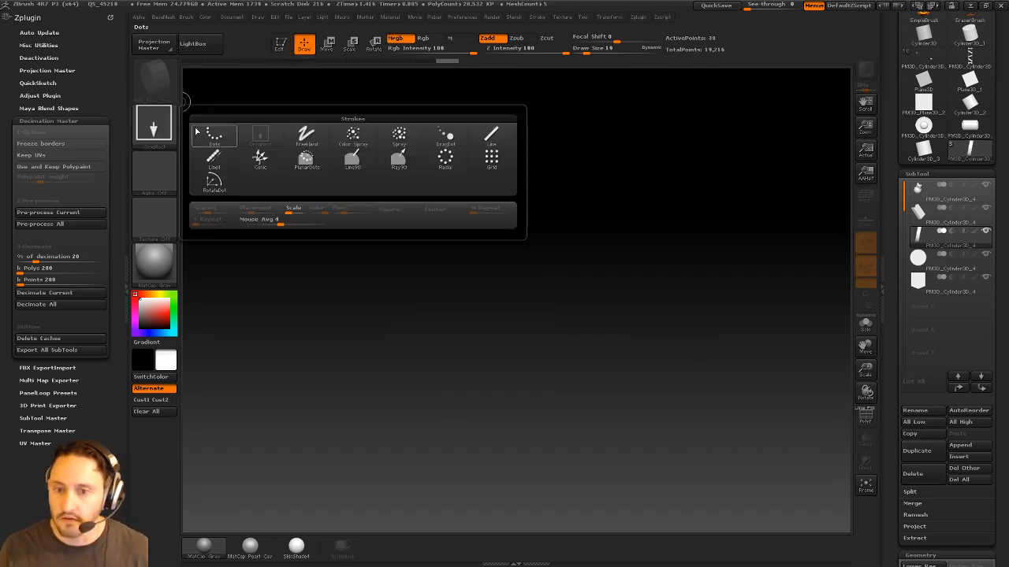
left_click(307, 138)
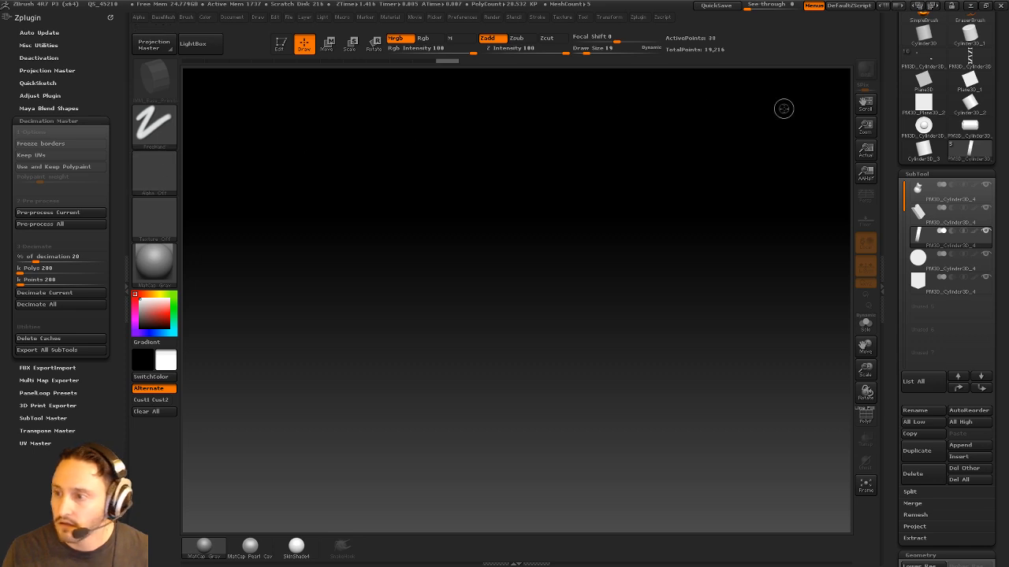
scroll(889, 93, "up", 5)
left_click(154, 124)
left_click(282, 136)
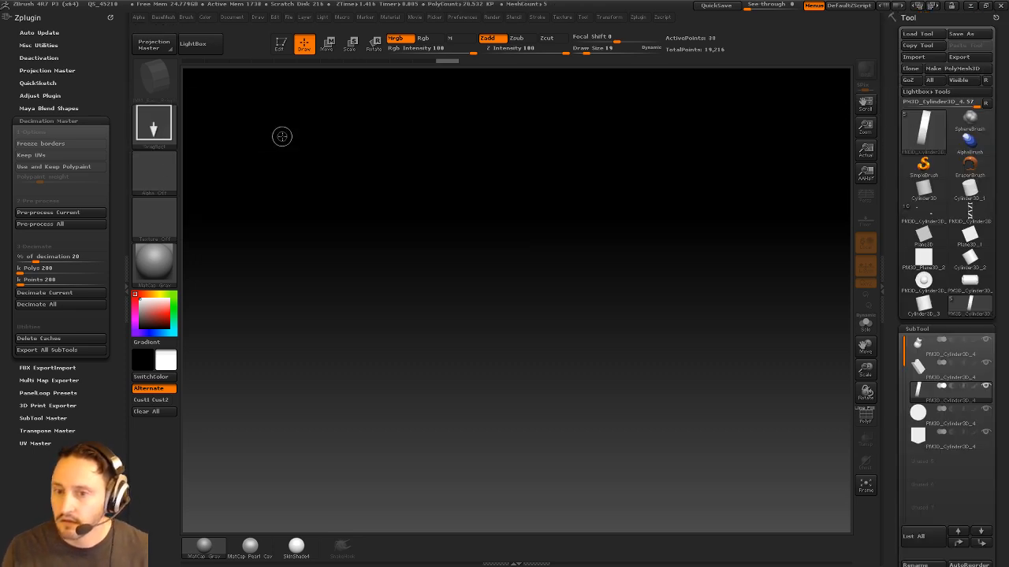
left_click(923, 164)
Set a Dots stroke with Alpha 06 and sketch a skeletal hand in the canvas's upper corner at draw size 7
left_click(154, 124)
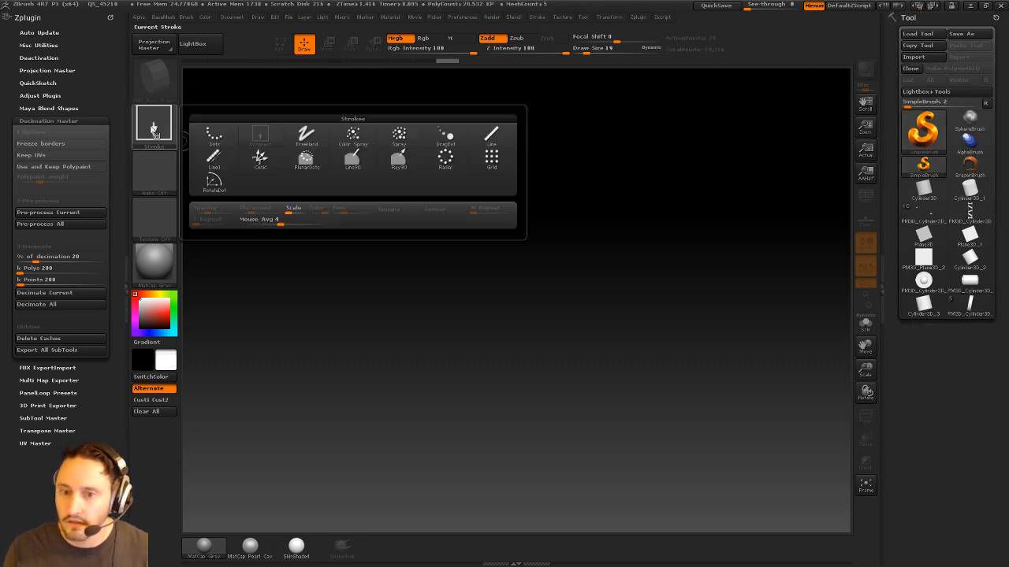
left_click(321, 144)
left_click(154, 124)
left_click(217, 138)
left_click(154, 173)
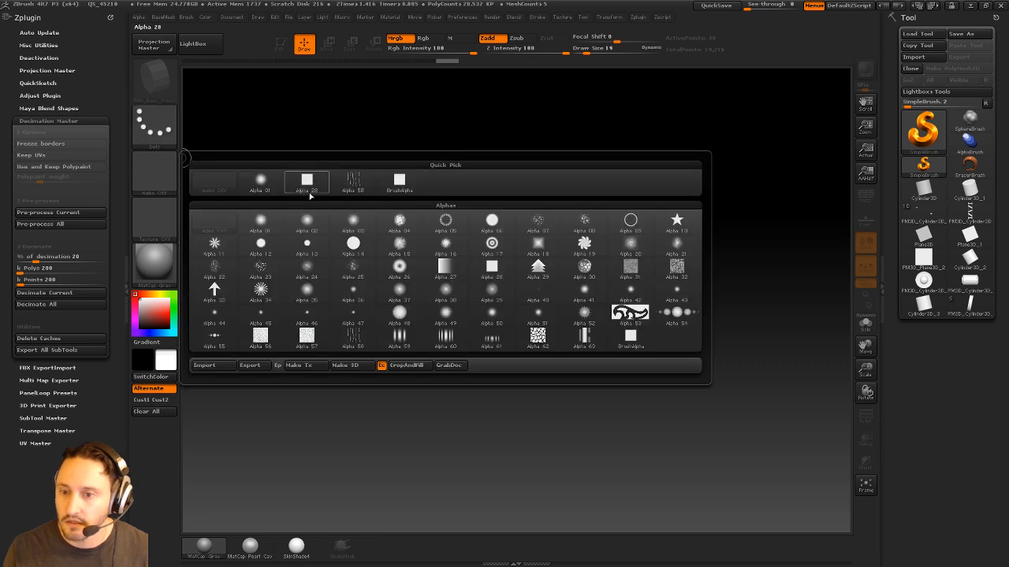
left_click(490, 223)
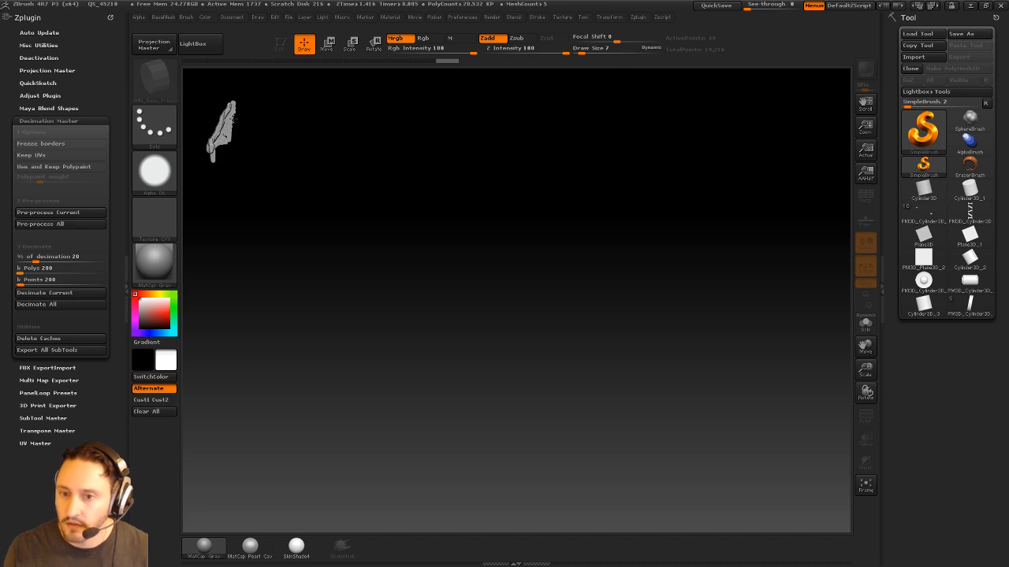
left_click_drag(235, 119, 231, 140)
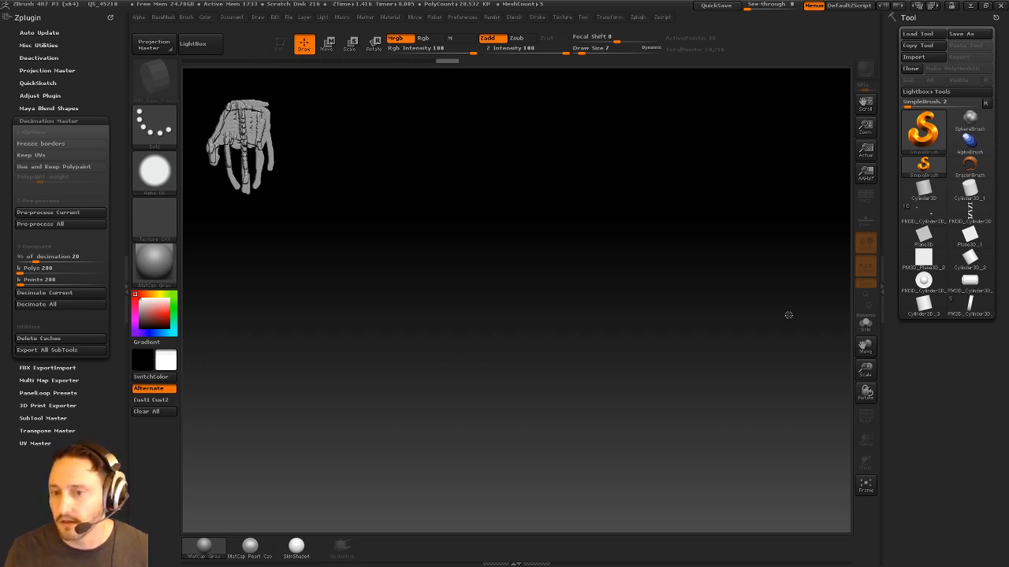
Turn the brush alpha off and change the stroke to DragRect
left_click(152, 174)
left_click(187, 184)
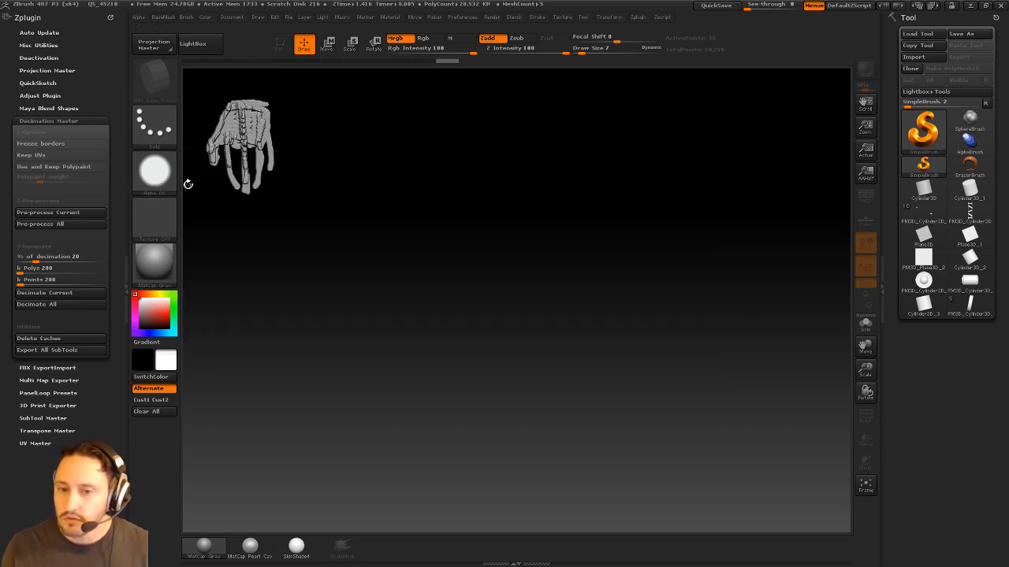
left_click(157, 174)
left_click(197, 186)
left_click(163, 131)
left_click(260, 135)
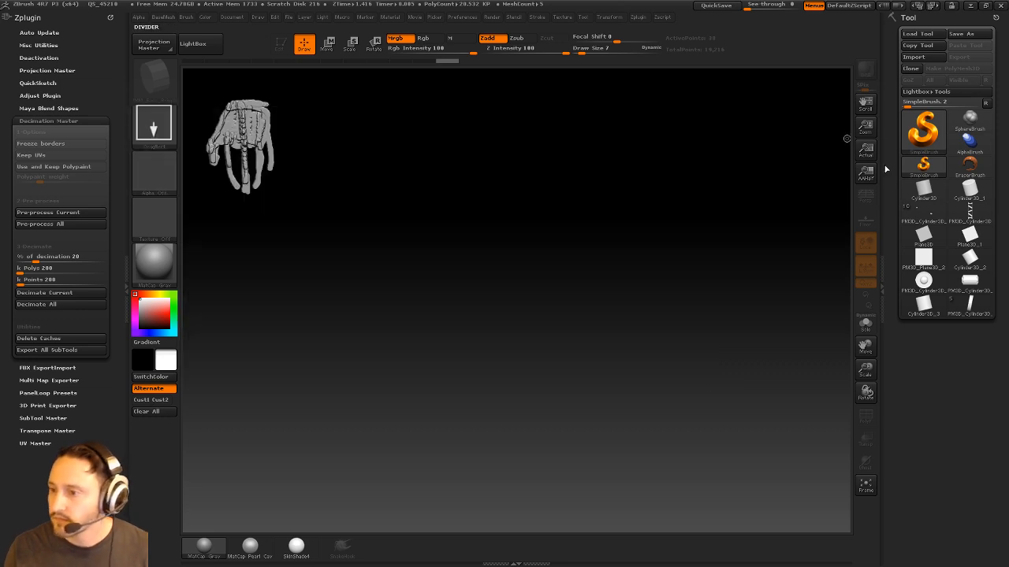
Draw the domed robot model on the canvas, enter Edit mode and swap it for the torso-and-arm model
left_click(926, 215)
left_click_drag(526, 312, 521, 385)
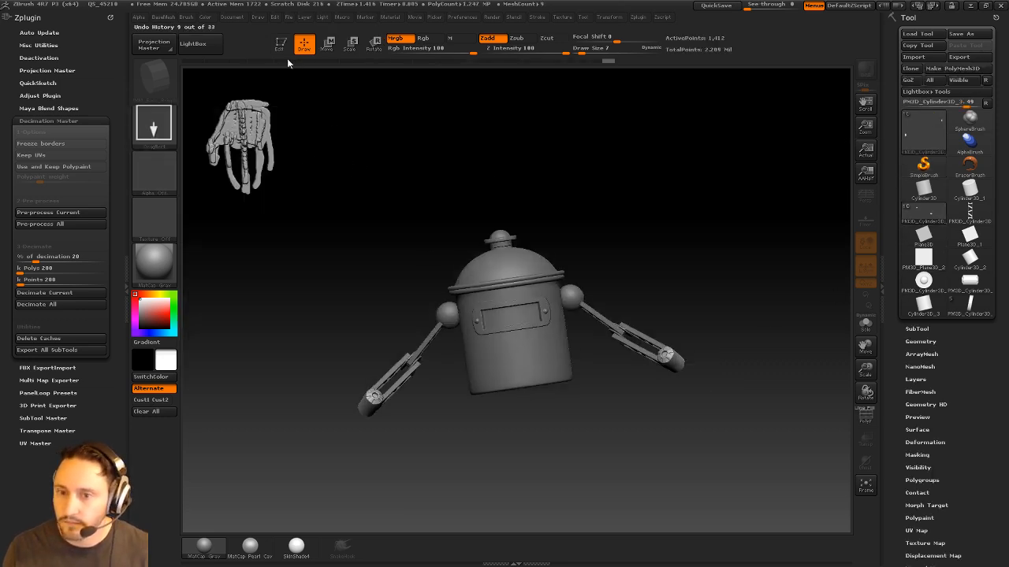
key("t")
left_click(962, 309)
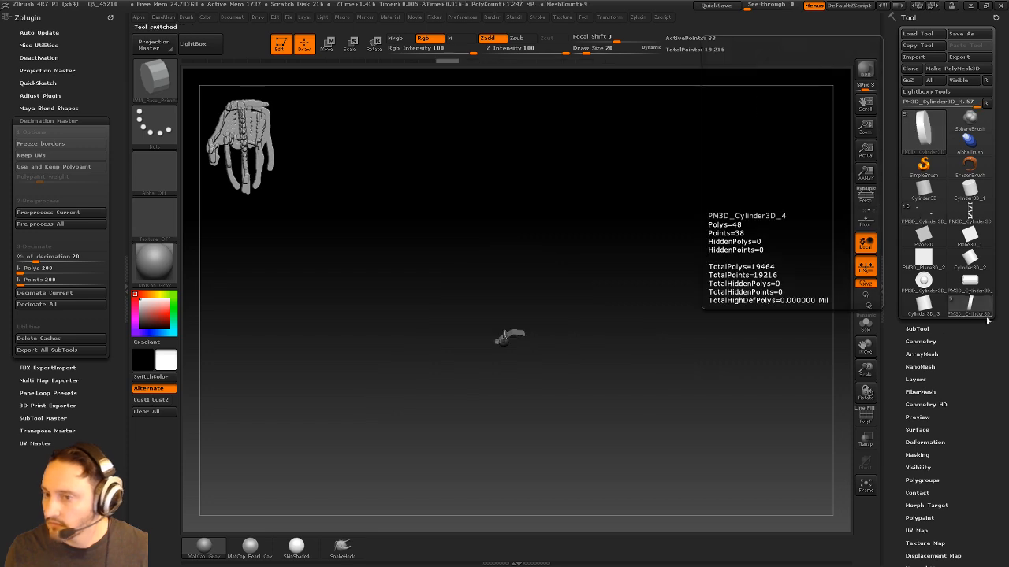
left_click_drag(716, 274, 700, 328)
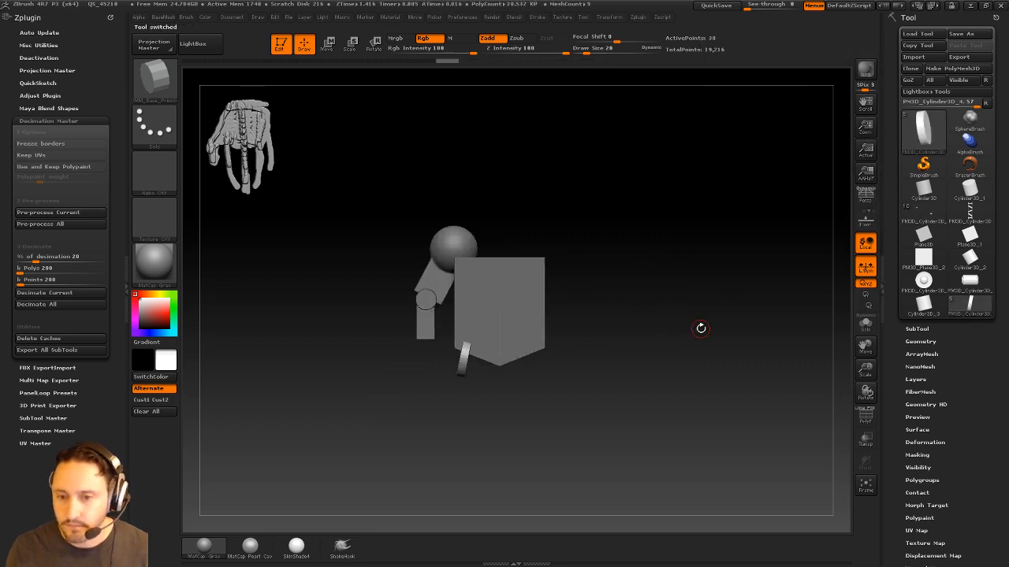
Reposition the tilted disc at the torso's lower corner with Transpose Move
left_click_drag(630, 312, 582, 300, "alt")
key("w")
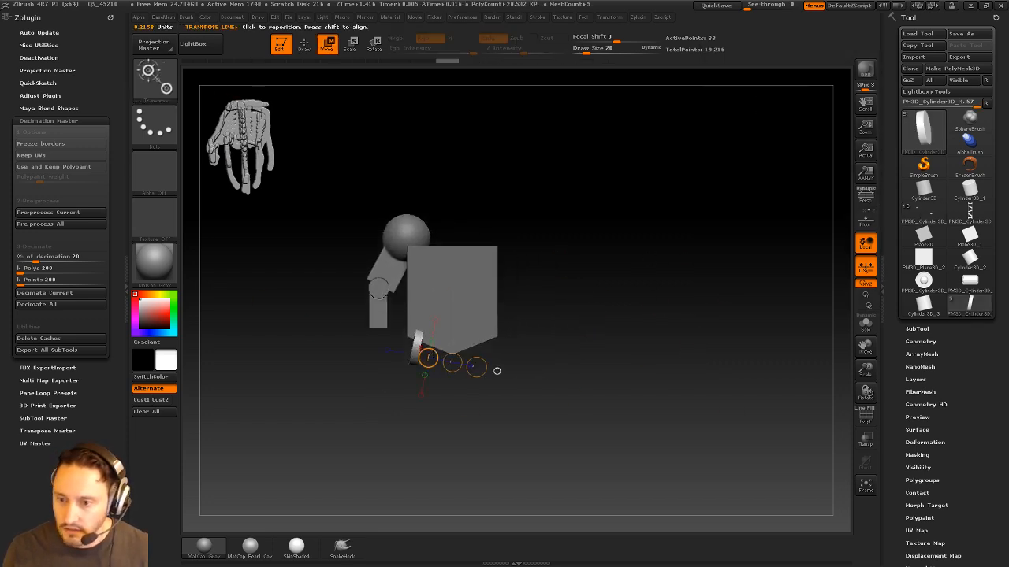
left_click_drag(626, 286, 567, 291, "alt")
left_click_drag(451, 348, 441, 333)
left_click_drag(429, 441, 504, 377)
mouse_move(509, 342)
left_mouse_down()
mouse_move(650, 334)
mouse_move(467, 347)
mouse_move(504, 354)
mouse_move(453, 334)
left_mouse_up()
key("q")
Duplicate the disc along its axis, clear the mask and place the two parallel discs side by side
key("w")
left_click(481, 334)
left_click_drag(429, 331, 533, 346, "ctrl")
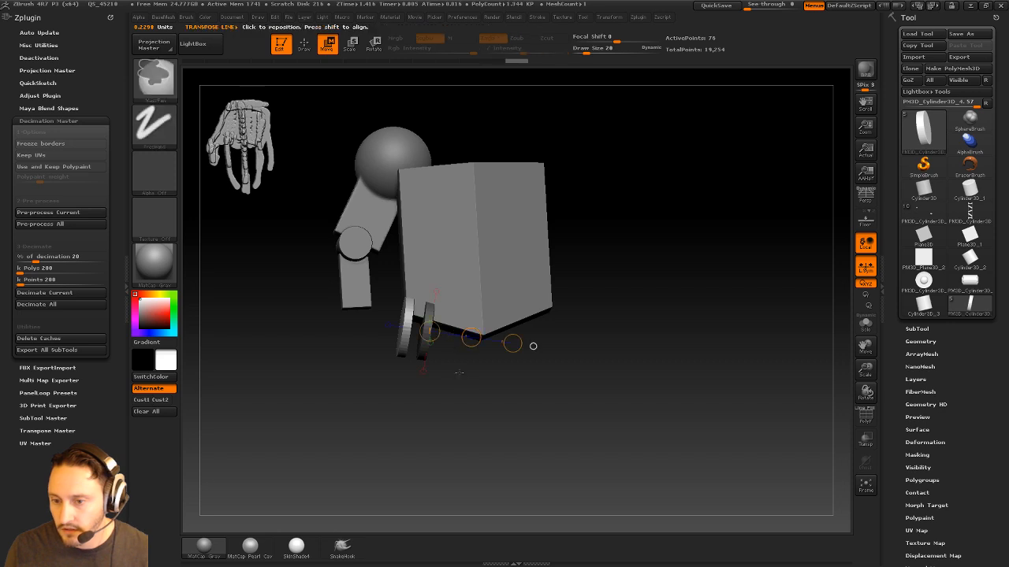
left_click_drag(491, 384, 508, 398, "ctrl")
left_click_drag(471, 338, 478, 339)
key("q")
left_click_drag(615, 348, 637, 338)
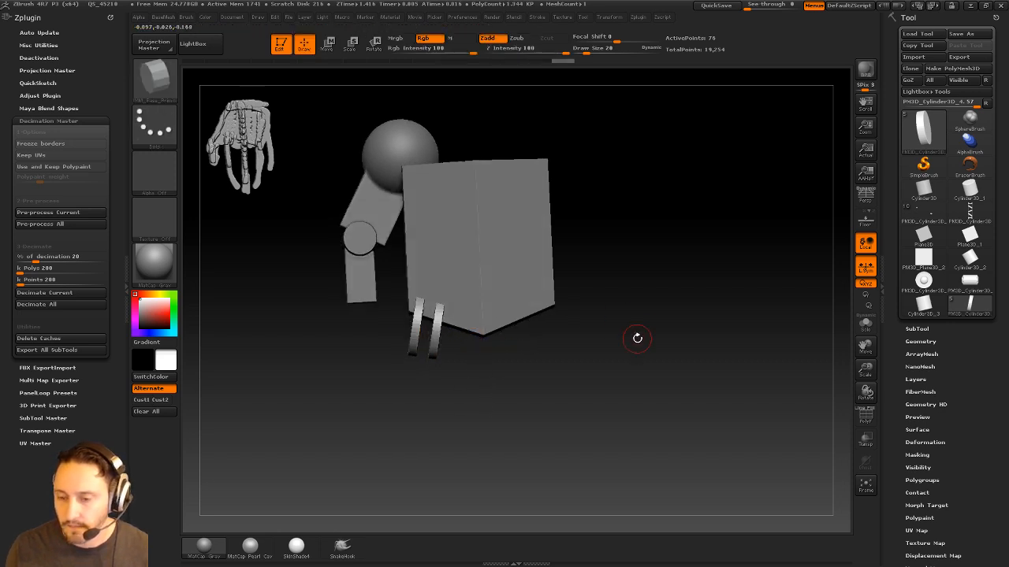
mouse_move(586, 392)
left_mouse_down()
mouse_move(590, 342)
mouse_move(614, 338)
mouse_move(621, 313)
mouse_move(702, 250)
left_mouse_up()
Insert a cube primitive from the MultiMesh insert brush at the pair of discs, using draw size 10
key("b")
key("i")
key("m")
key("m")
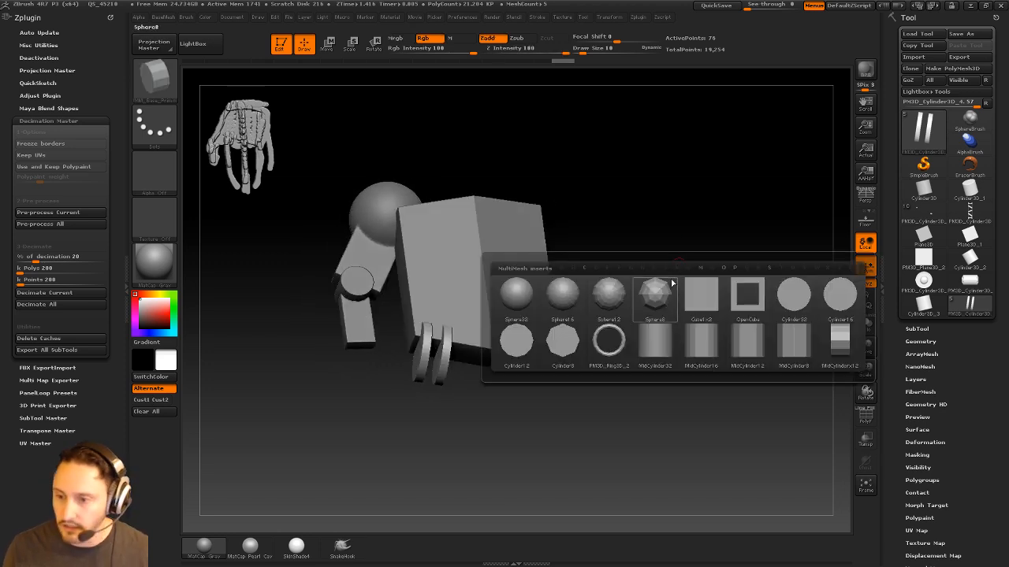
left_click(716, 311)
left_click_drag(700, 318, 676, 211)
left_click_drag(524, 299, 551, 295)
left_click_drag(439, 390, 447, 391)
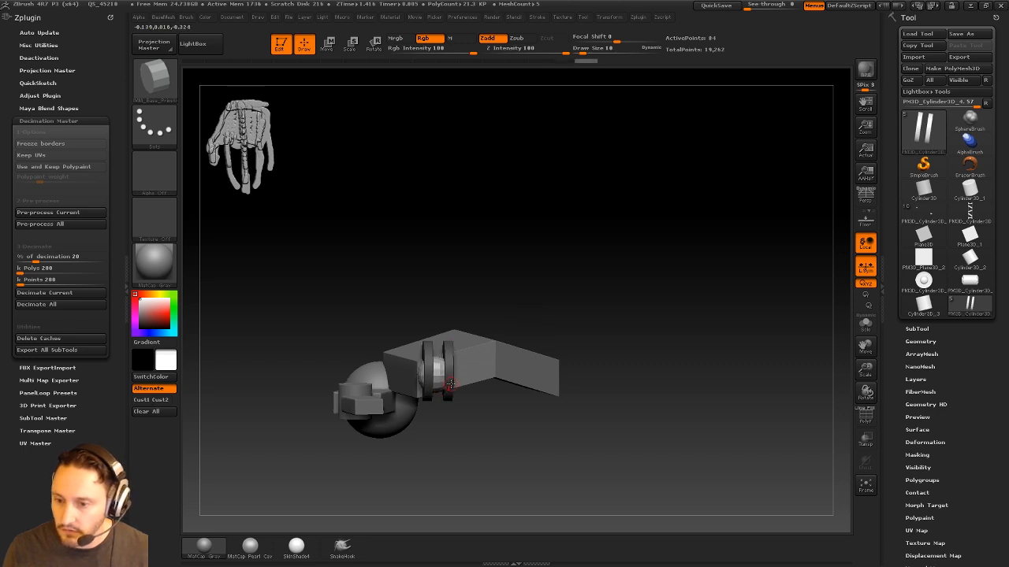
Split the inserted cube into its own subtool and crease its edges, ready for Transpose Move
key("1")
left_click(549, 306)
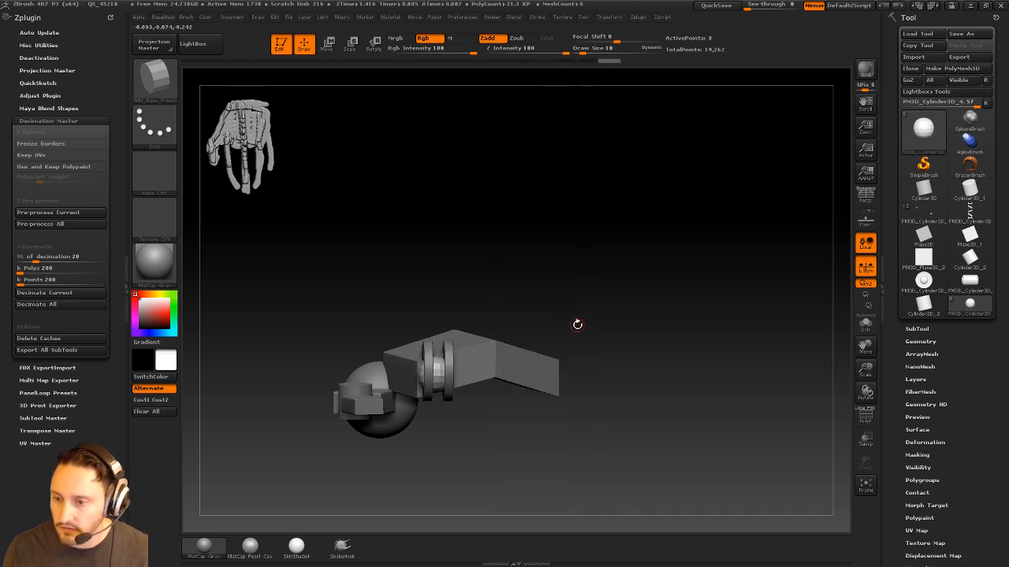
left_click_drag(575, 324, 567, 370)
key("w")
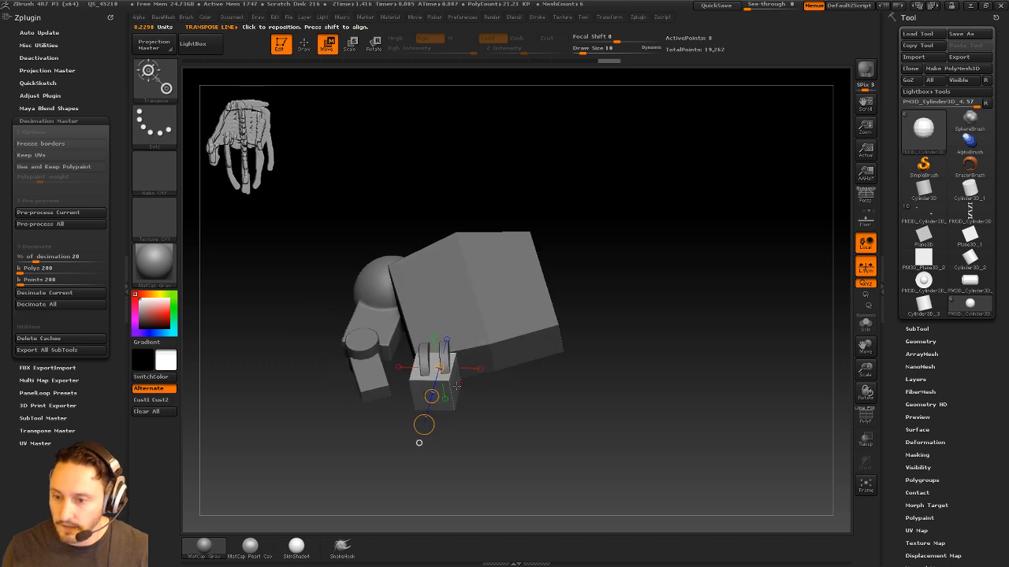
Thin the inserted cube and rotate it with Transpose so it sits between the two parallel discs
left_click_drag(462, 384, 531, 385)
left_click_drag(449, 384, 531, 384)
left_click_drag(613, 364, 621, 325, "shift")
left_click_drag(533, 394, 673, 430)
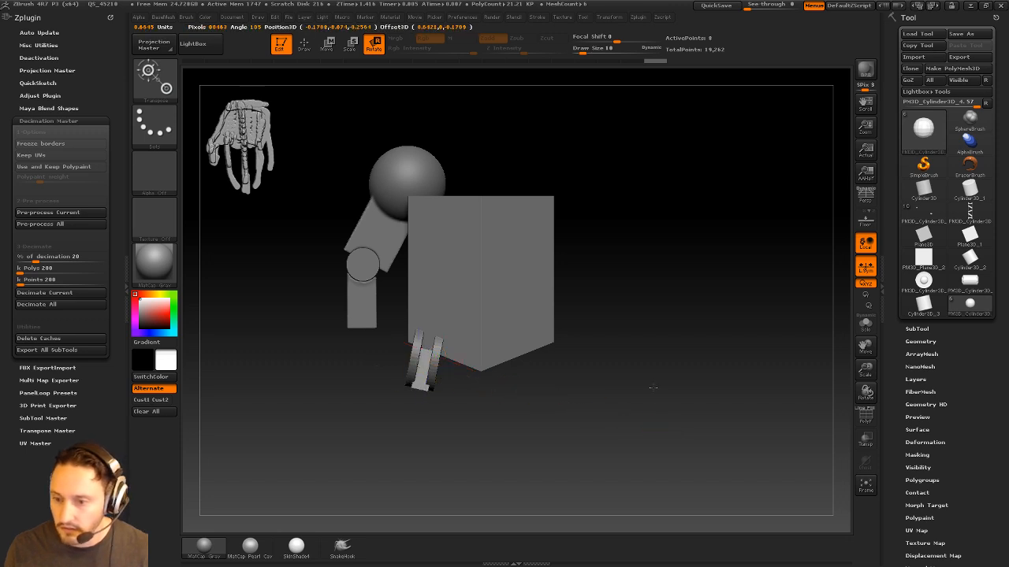
left_click_drag(456, 400, 435, 391)
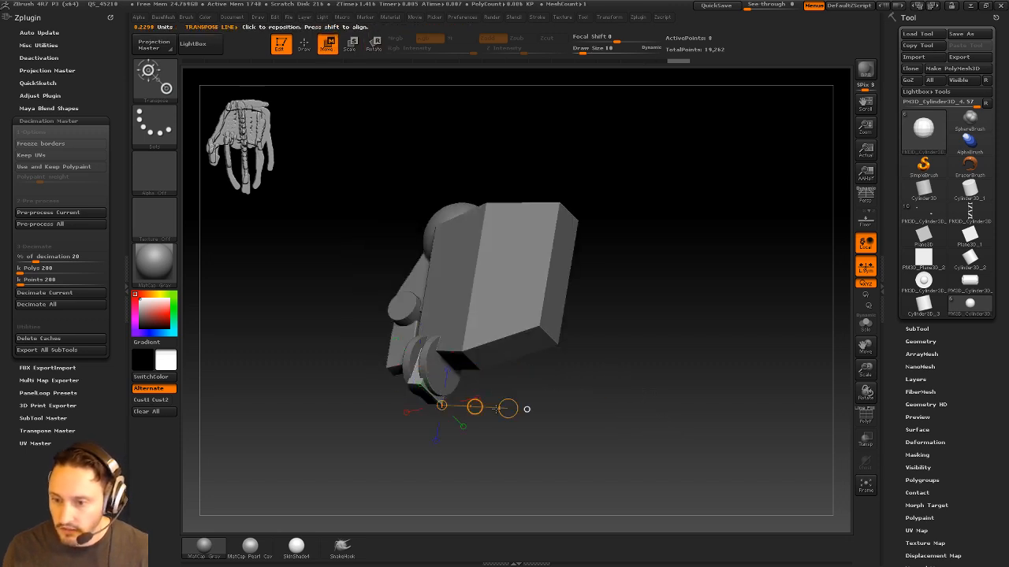
left_click_drag(496, 409, 524, 388, "shift")
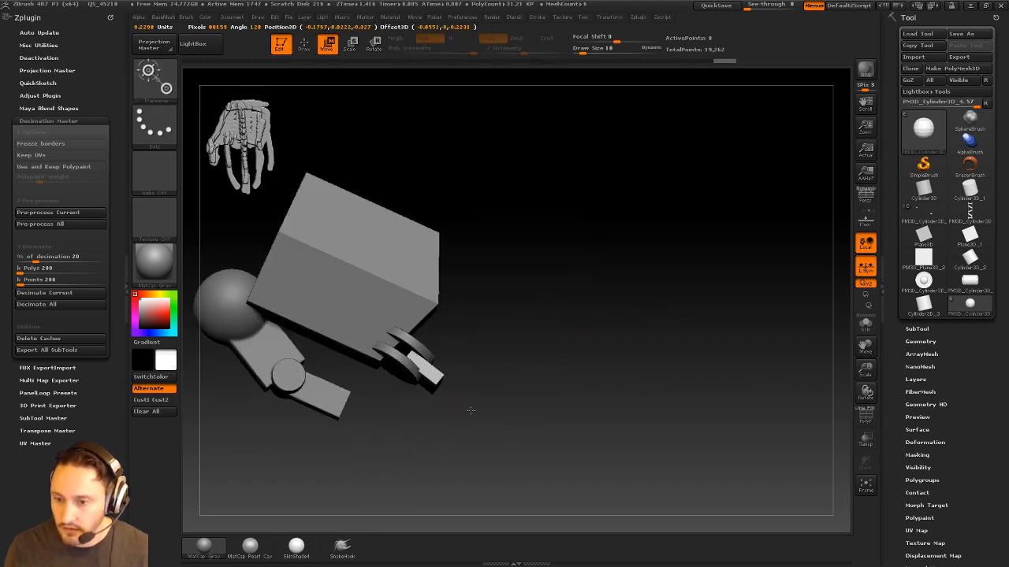
left_click_drag(470, 411, 466, 407)
Select the large palm block for editing and turn on its polyframe display
key("q")
mouse_move(510, 434)
left_mouse_down()
mouse_move(628, 295)
mouse_move(557, 316)
mouse_move(612, 350)
mouse_move(523, 315)
mouse_move(515, 347)
mouse_move(504, 347)
mouse_move(568, 333)
left_mouse_up()
left_click(505, 364, "alt")
key("w")
left_click_drag(408, 314, 403, 331)
key("q")
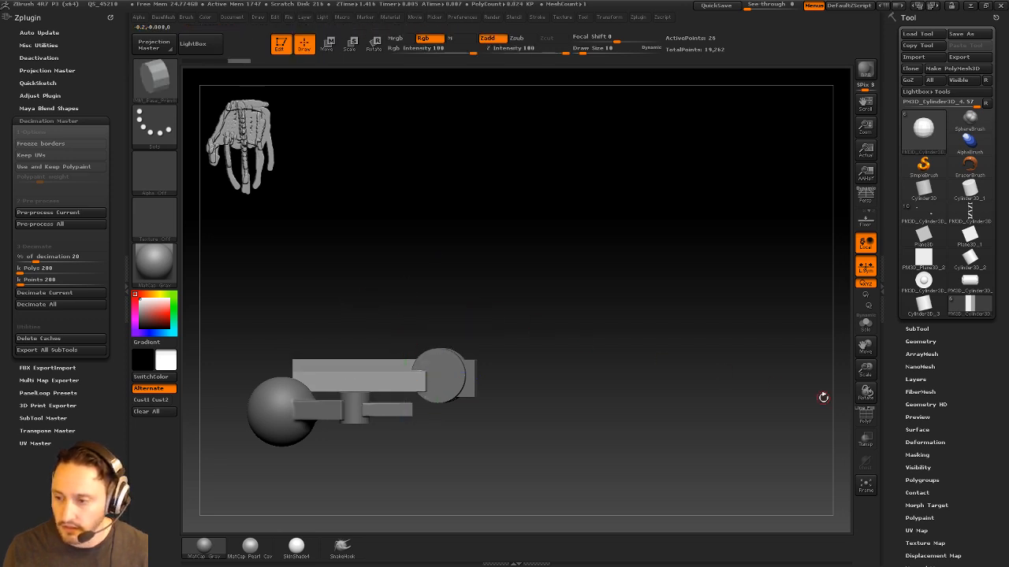
left_click(866, 416)
mouse_move(497, 339)
left_mouse_down()
mouse_move(462, 344)
mouse_move(422, 292)
left_mouse_up()
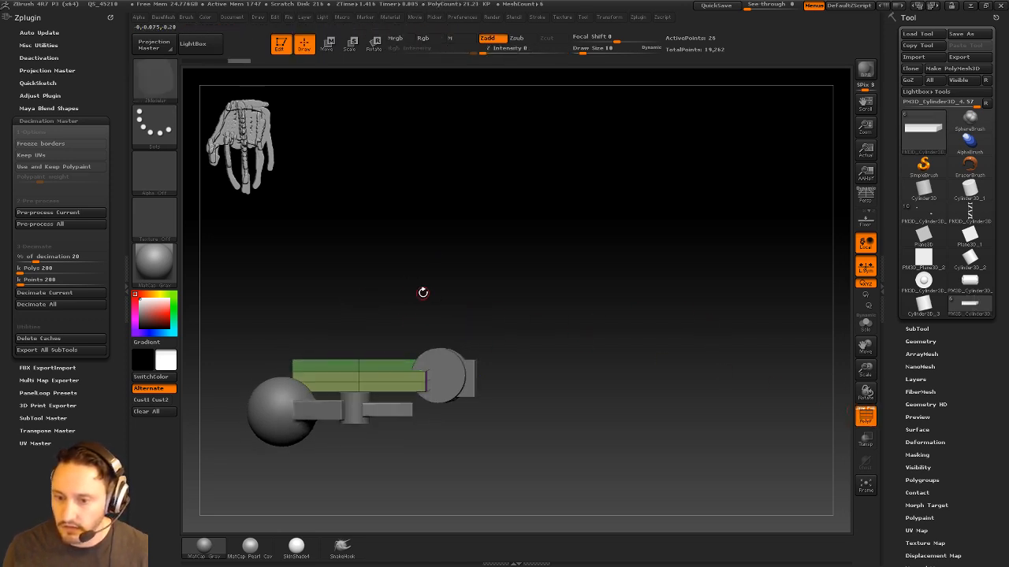
Bow the middle of the palm block outward using the Move brush at draw size 113
left_click_drag(366, 344, 410, 321)
key("s")
left_click_drag(410, 323, 399, 324)
key("b")
key("m")
key("v")
left_click_drag(357, 370, 356, 361)
left_click_drag(412, 309, 385, 341)
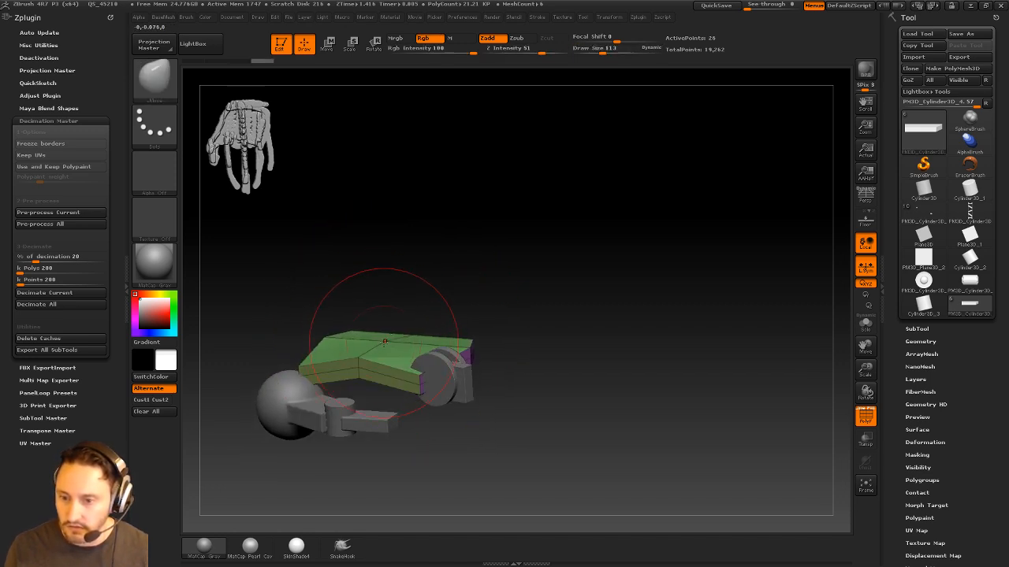
Deepen the palm block's arch with the Move brush at draw size 75, adjusting its edge and the centre of its underside
mouse_move(457, 266)
left_mouse_down()
mouse_move(462, 303)
mouse_move(443, 303)
left_mouse_up()
key("s")
left_click_drag(339, 344, 333, 339)
left_click_drag(390, 318, 470, 239)
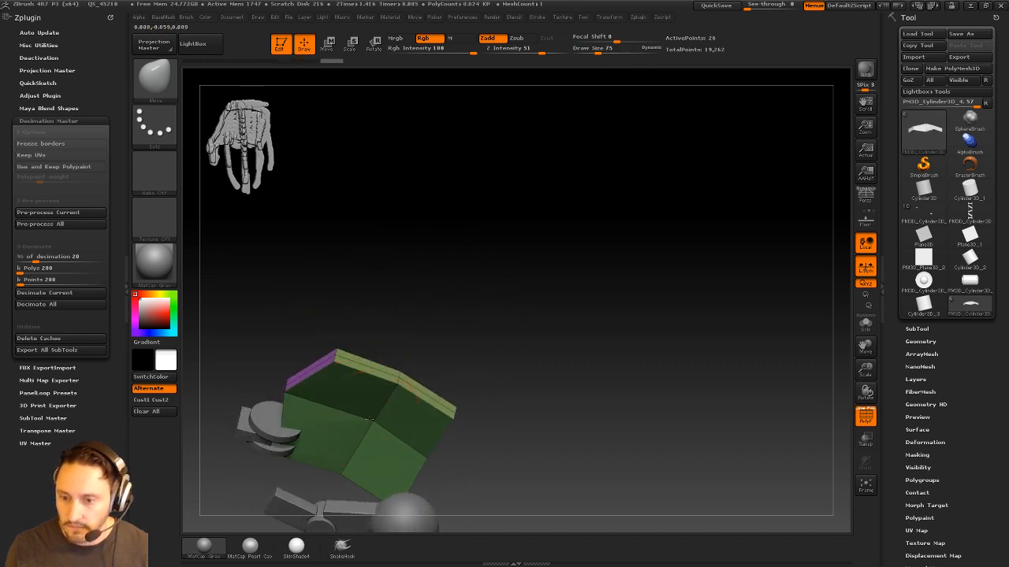
left_click_drag(370, 420, 373, 413)
mouse_move(463, 340)
left_mouse_down()
mouse_move(518, 378)
mouse_move(538, 324)
mouse_move(535, 357)
left_mouse_up()
Raise the middle of the palm block's disc-side edge at draw size 140 and its corner beside the discs at draw size 70
key("s")
mouse_move(480, 410)
left_mouse_down()
mouse_move(461, 397)
mouse_move(379, 398)
mouse_move(476, 379)
left_mouse_up()
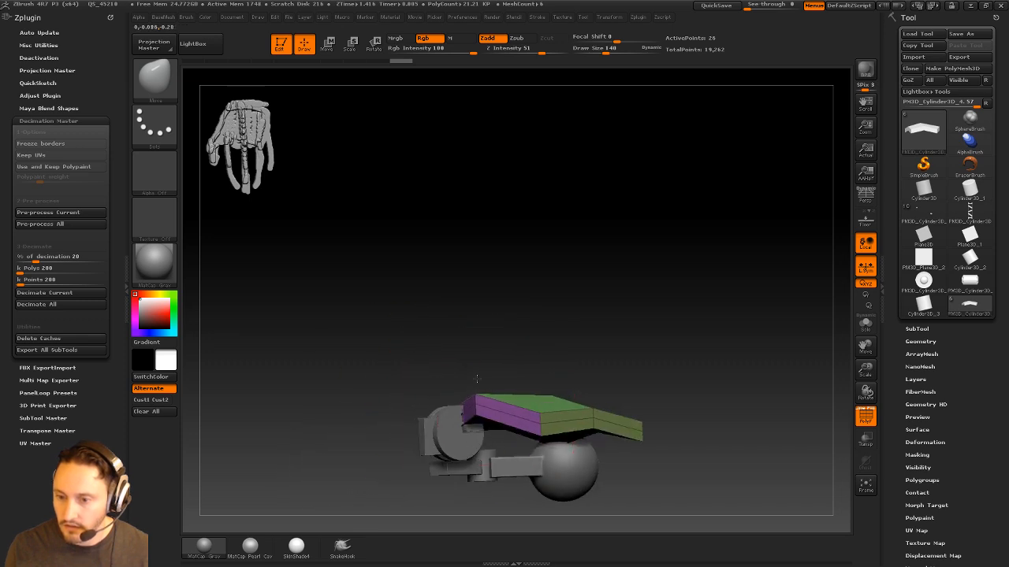
left_click_drag(540, 424, 540, 412)
left_click_drag(512, 340, 644, 356)
key("s")
left_click_drag(524, 411, 518, 411)
left_click_drag(501, 411, 501, 401)
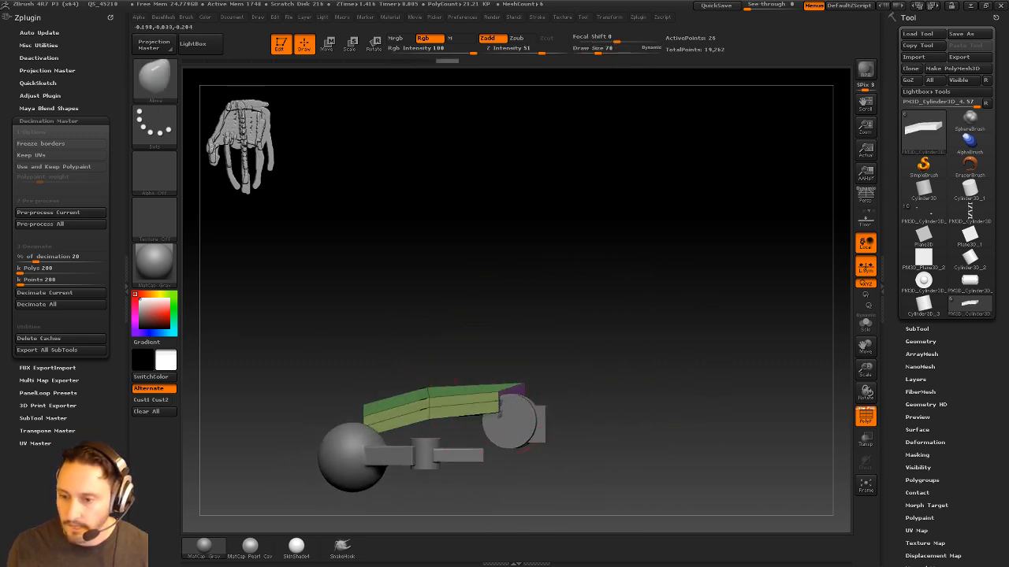
mouse_move(581, 383)
left_mouse_down()
mouse_move(490, 354)
mouse_move(393, 366)
mouse_move(364, 337)
mouse_move(332, 334)
mouse_move(378, 363)
left_mouse_up()
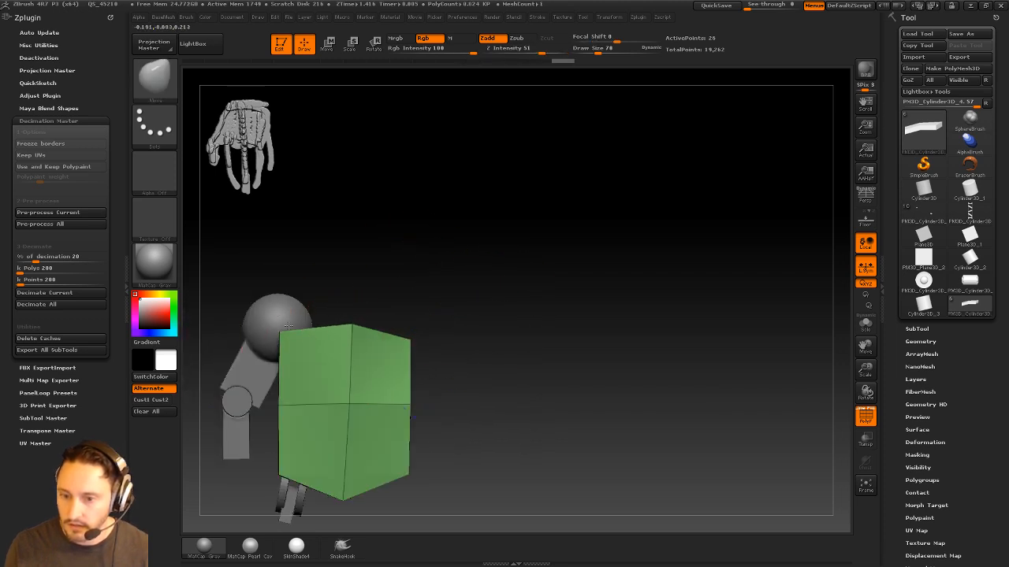
mouse_move(312, 292)
left_mouse_down()
mouse_move(412, 311)
mouse_move(430, 295)
mouse_move(413, 307)
mouse_move(504, 292)
mouse_move(513, 311)
mouse_move(560, 320)
mouse_move(530, 323)
left_mouse_up()
Reorder the thin block and the pair of discs to the head of the subtool list and merge them into one subtool
left_click_drag(492, 369, 460, 371)
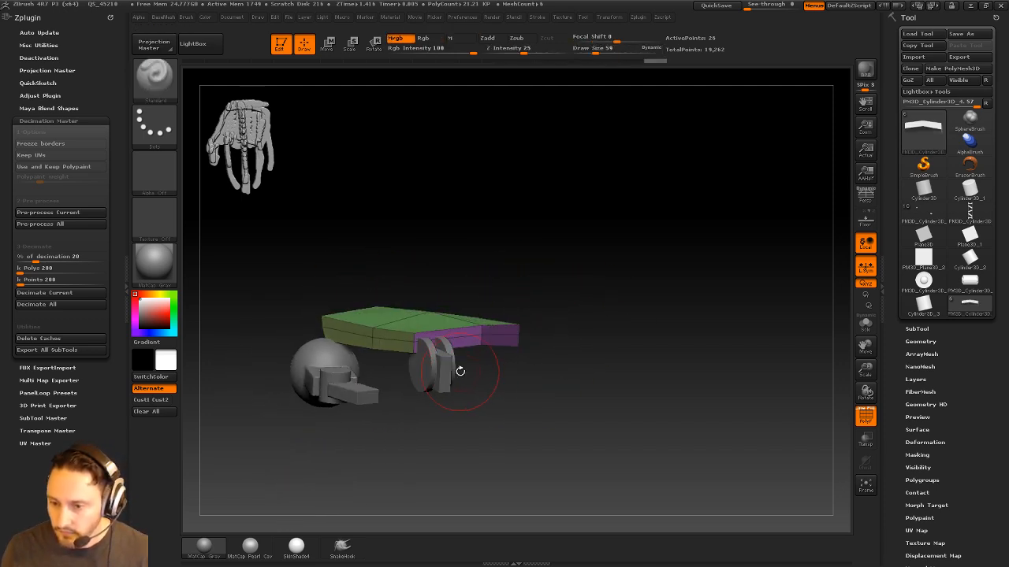
left_click(445, 376, "alt")
left_click_drag(526, 373, 541, 268)
key("w")
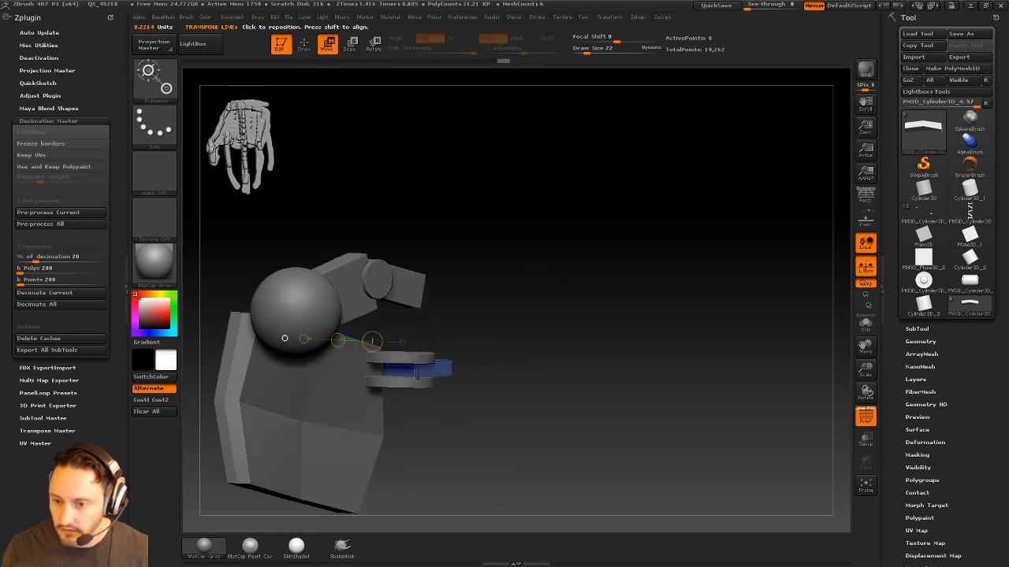
left_click_drag(477, 325, 536, 277)
left_click(956, 330)
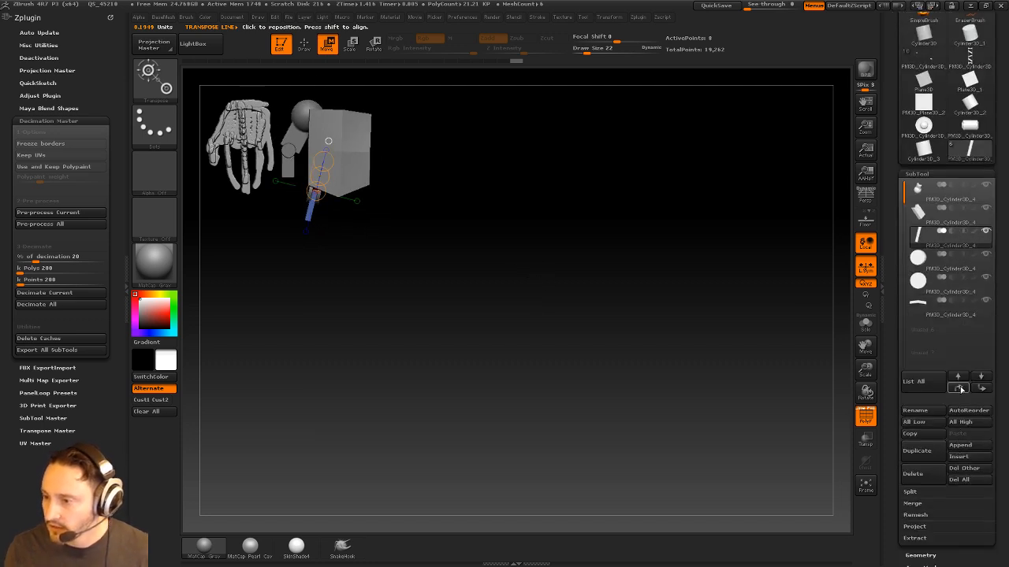
left_click(959, 389)
left_click(959, 389)
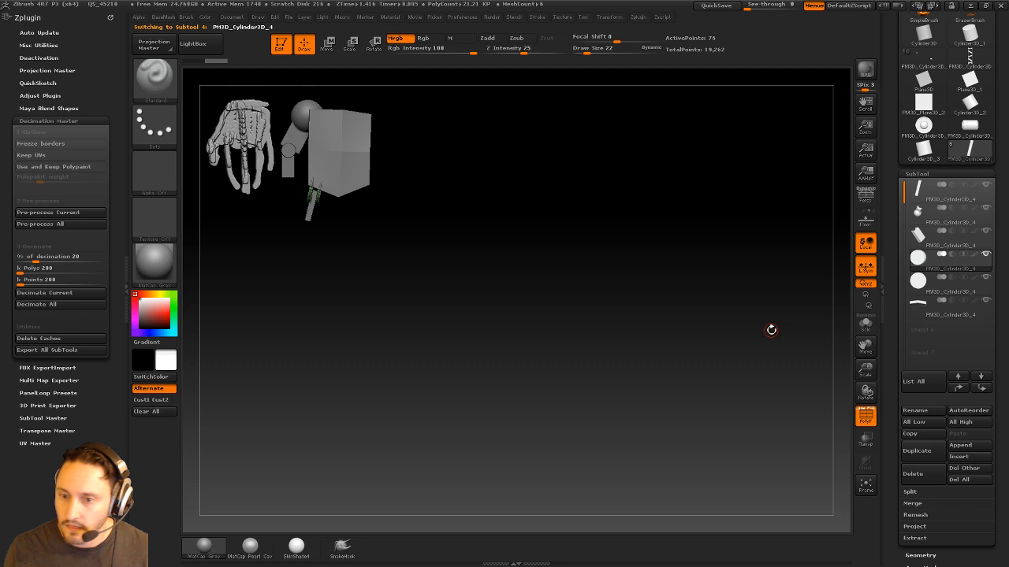
left_click(957, 391, "shift")
key("ctrl+m")
Rotate the merged discs and block to a straighter angle at the palm's corner with Transpose Rotate
key("r")
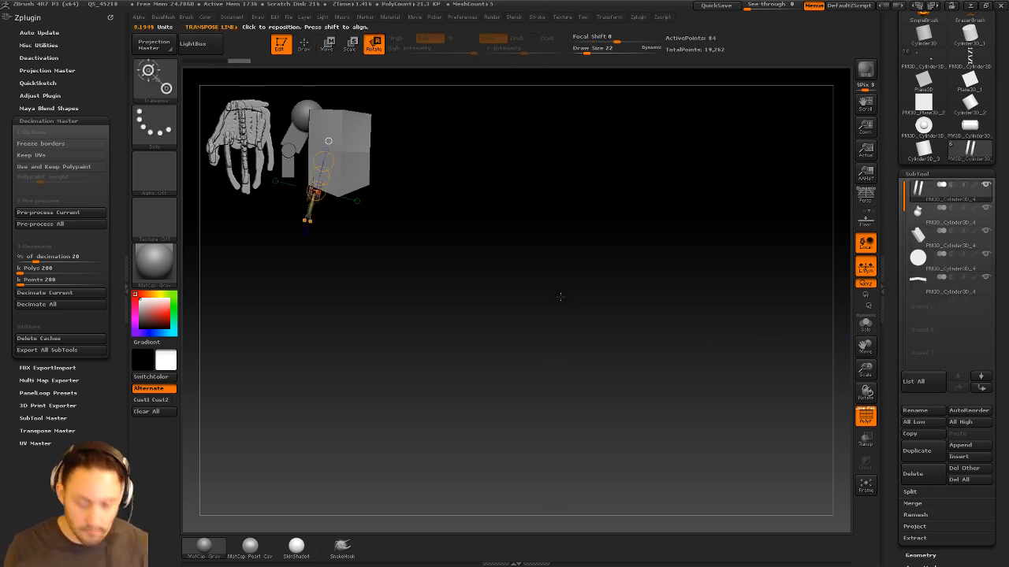
left_click_drag(342, 205, 495, 192)
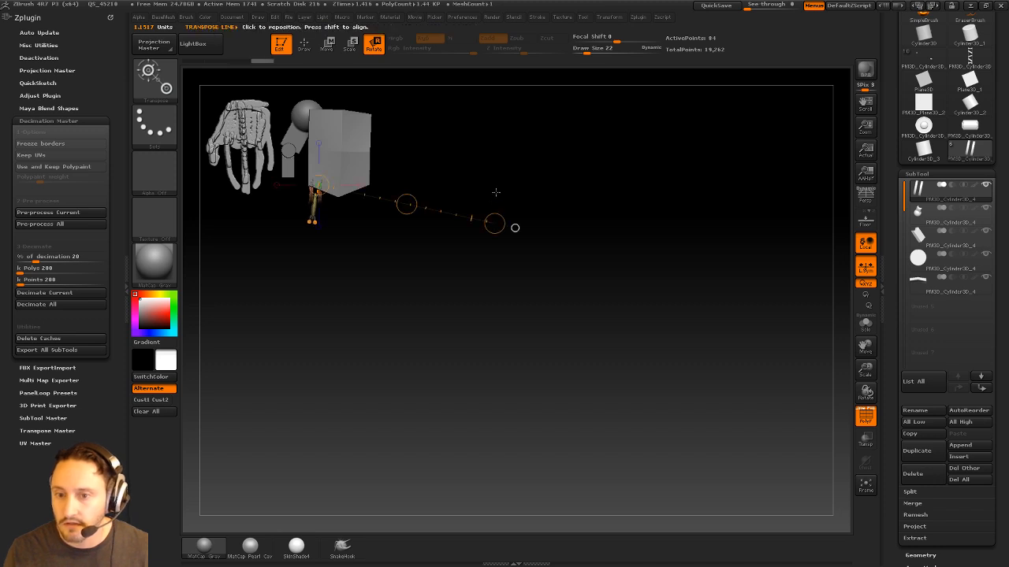
key("q")
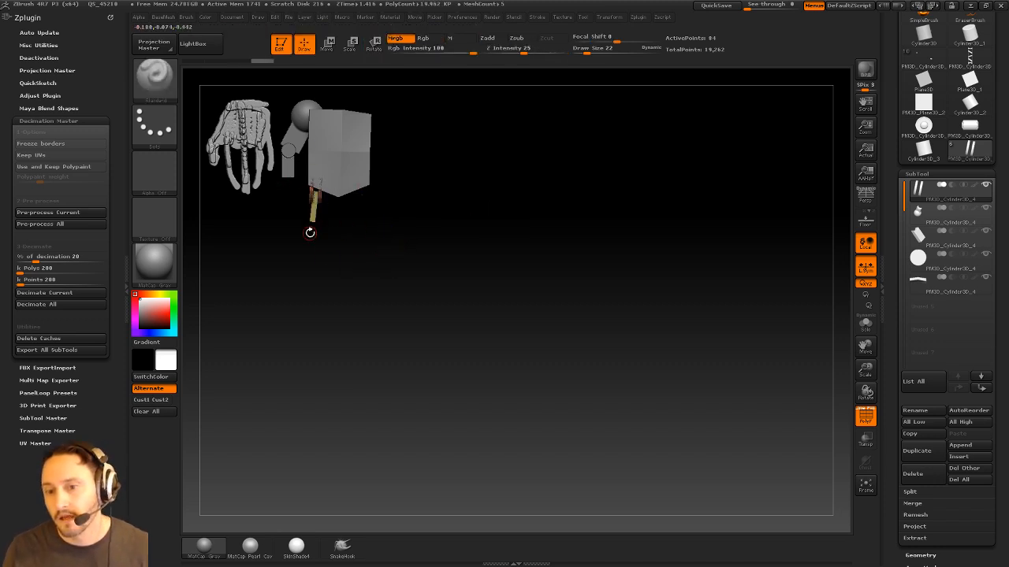
Isolate the thin block by hiding the two discs, and split the hidden discs into a separate subtool
mouse_move(333, 241)
left_mouse_down()
mouse_move(394, 338)
mouse_move(565, 355)
mouse_move(676, 279)
mouse_move(624, 354)
mouse_move(481, 297)
mouse_move(427, 352)
left_mouse_up()
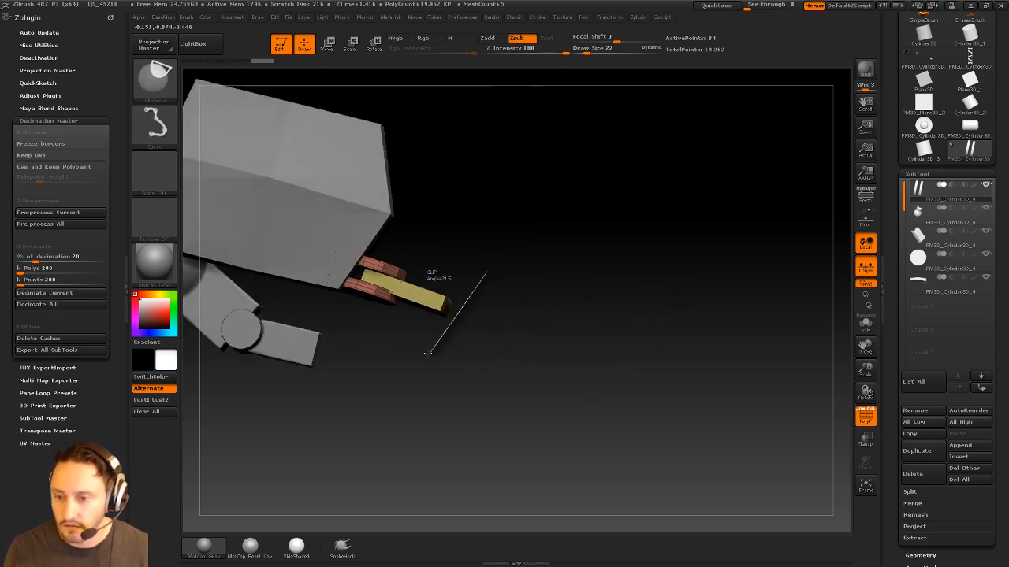
left_click(155, 77)
left_click(353, 92, "ctrl+shift")
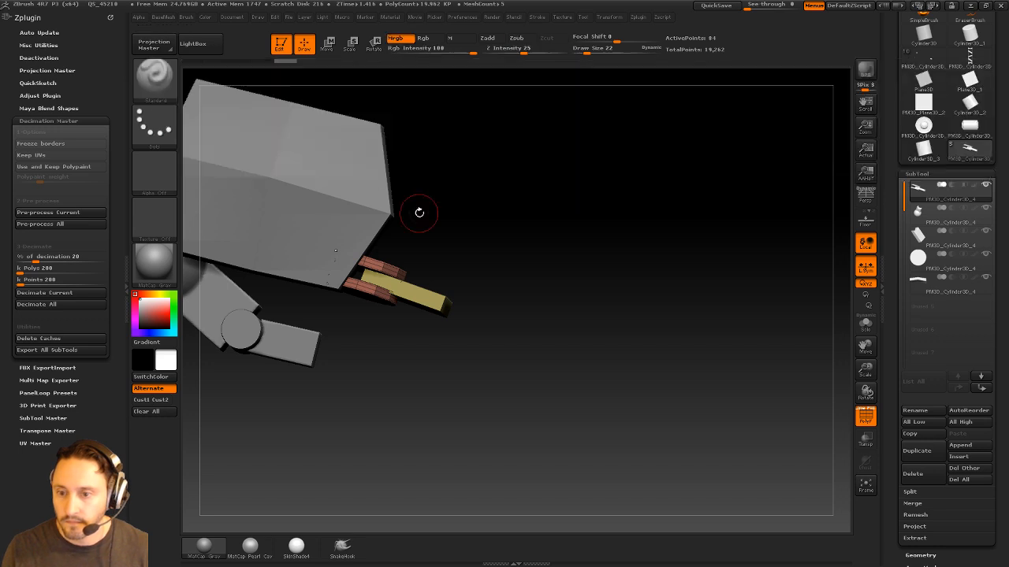
left_click_drag(500, 251, 437, 372, "ctrl+shift")
key("ctrl+shift+a")
key("2")
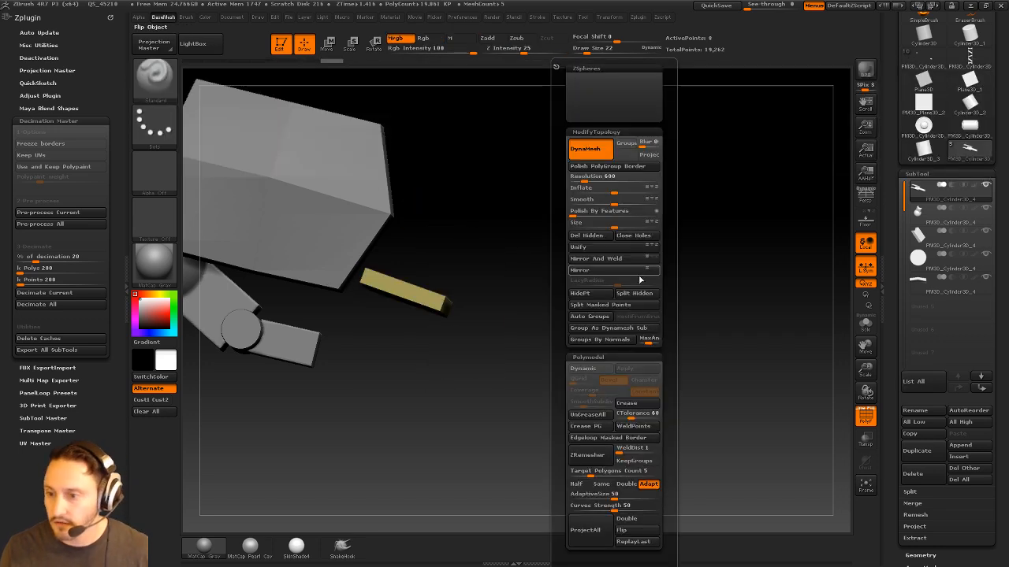
left_click(637, 294)
Rotate the thin block slightly about the disc joint with Transpose Rotate
left_click_drag(500, 357, 621, 295)
key("w")
key("r")
key("q")
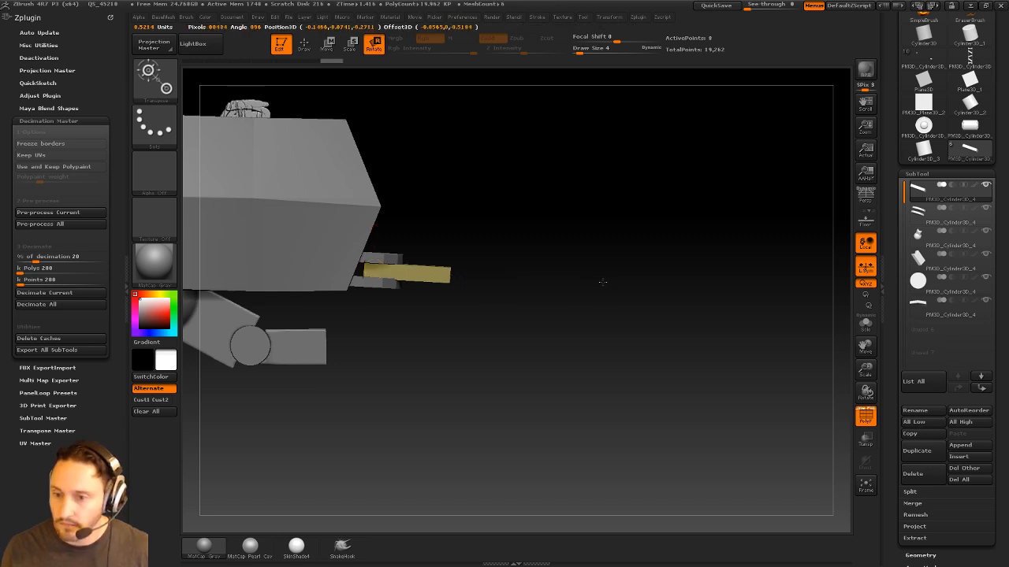
Insert a Cylinder12 primitive from the MultiMesh insert brush on the free end of the thin block
key("b")
key("i")
key("p")
key("m")
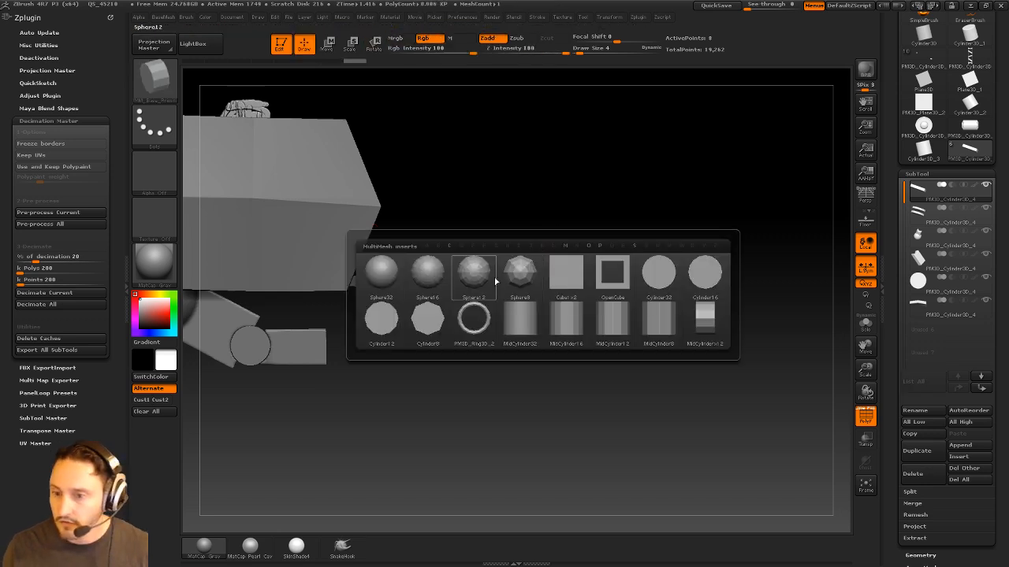
left_click(381, 319)
left_click_drag(526, 201, 520, 236, "shift")
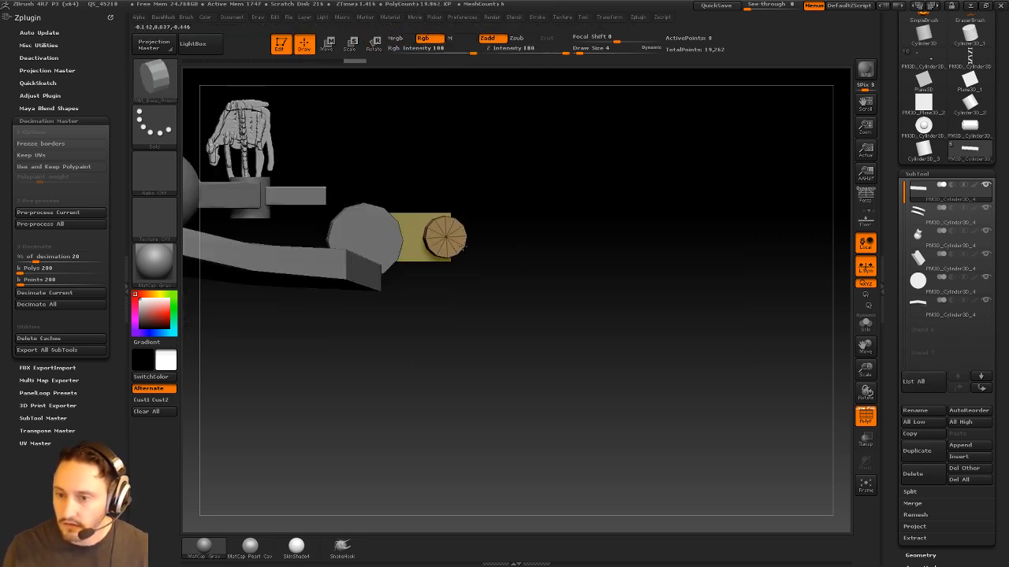
left_click_drag(569, 284, 542, 279)
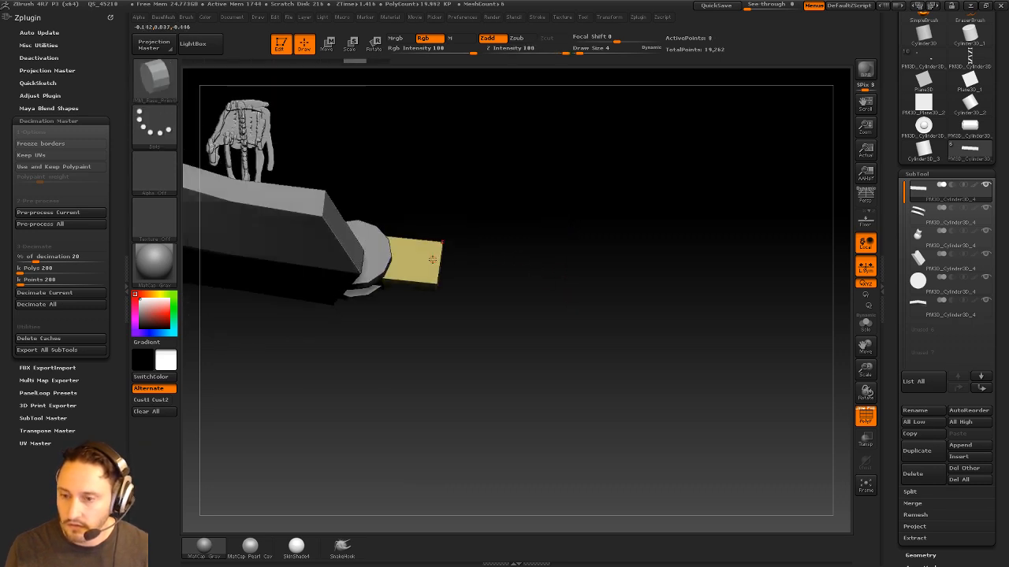
left_click_drag(446, 268, 449, 266)
left_click_drag(501, 213, 504, 193, "shift")
Shorten the inserted cylinder and move it onto the block's end with Transpose Move
key("w")
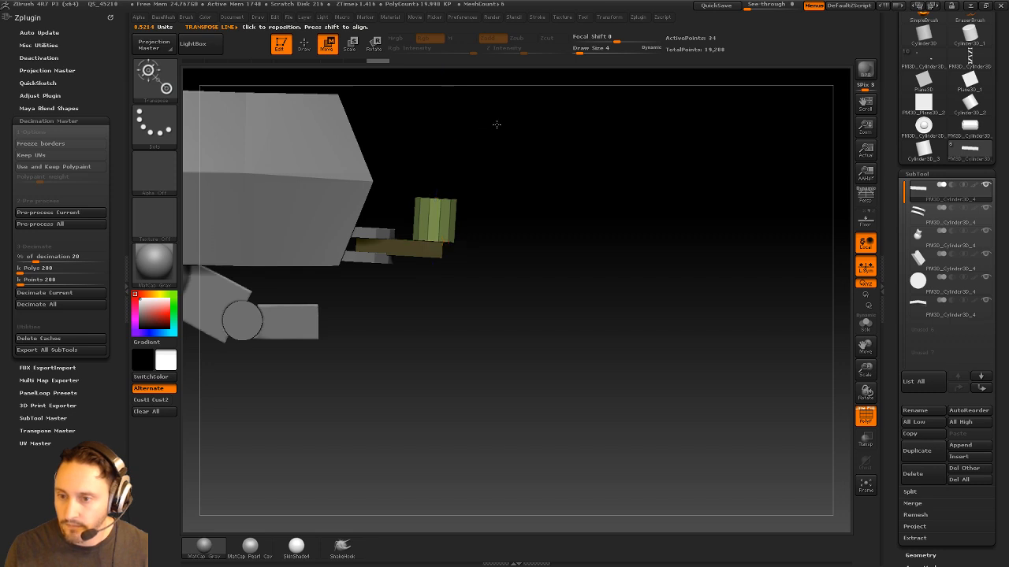
left_click_drag(497, 125, 475, 256, "alt")
left_click_drag(424, 229, 425, 277)
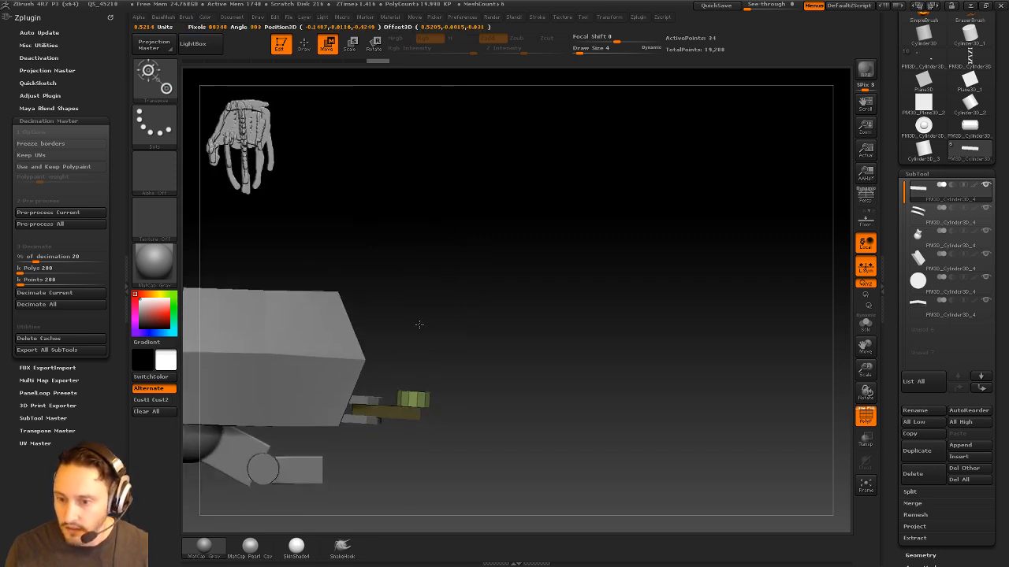
left_click_drag(419, 325, 426, 336)
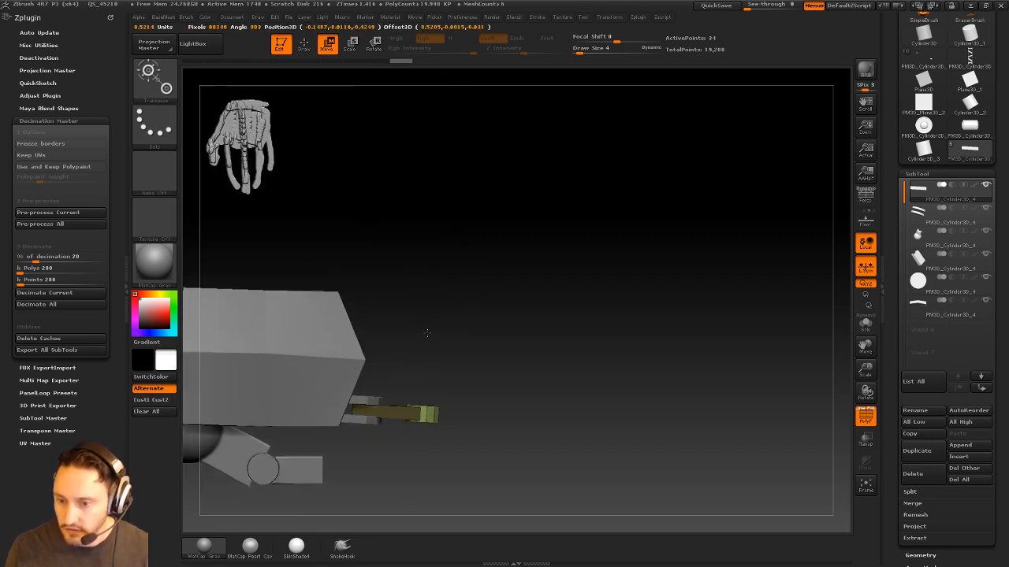
key("q")
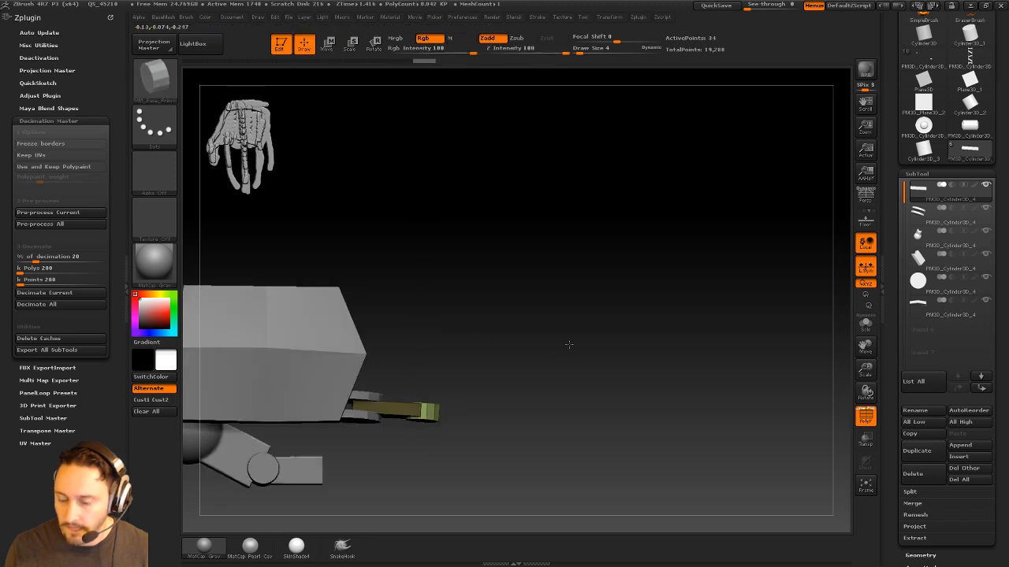
Split the inserted end cylinder from the thin block into its own subtool
mouse_move(568, 344)
left_mouse_down()
mouse_move(578, 261)
mouse_move(627, 294)
mouse_move(610, 288)
left_mouse_up()
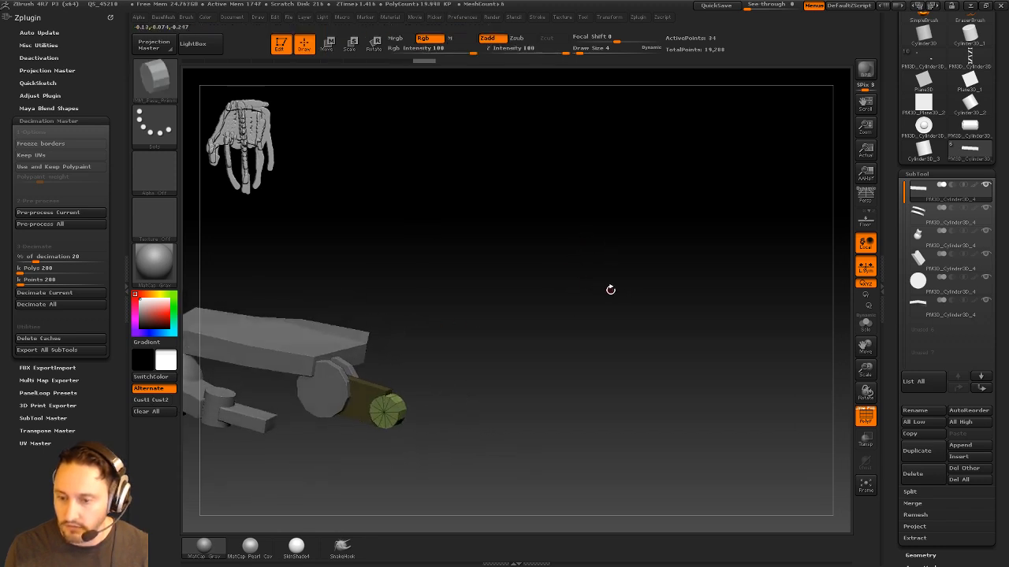
key("b")
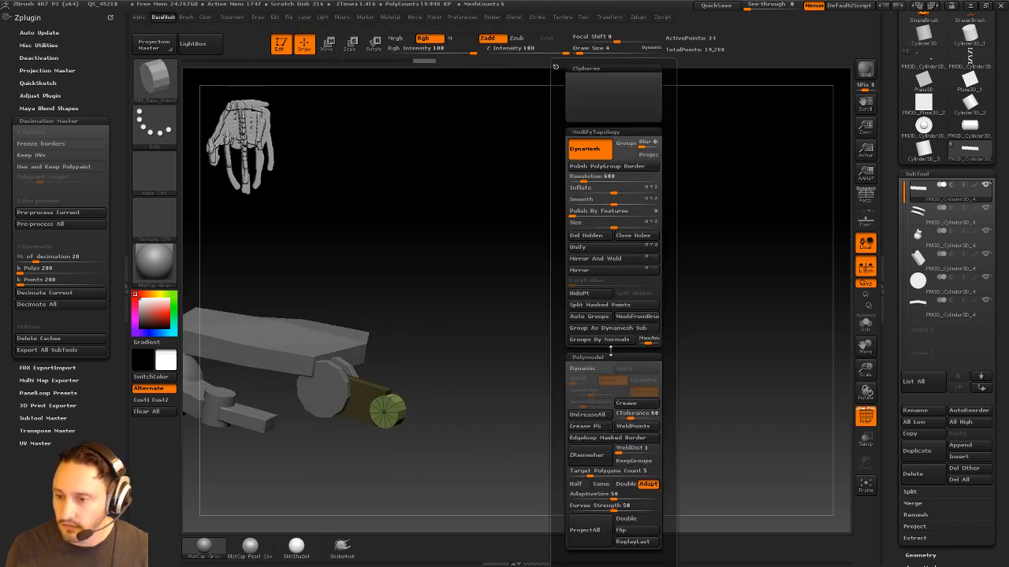
left_click(590, 311)
left_click_drag(484, 333, 691, 300)
left_click_drag(538, 317, 583, 323)
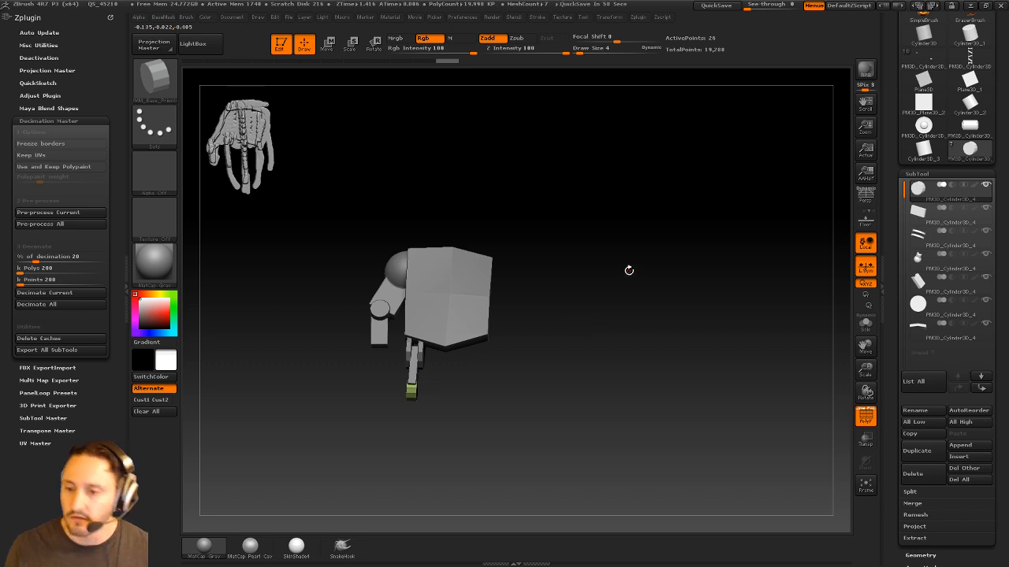
Select the thin block, duplicate it and move the copy down past the end cylinder as the second segment
key("b")
key("s")
key("t")
mouse_move(629, 271)
left_mouse_down()
mouse_move(590, 336)
mouse_move(608, 373)
mouse_move(407, 396)
mouse_move(463, 394)
left_mouse_up()
key("s")
left_click(394, 311, "alt")
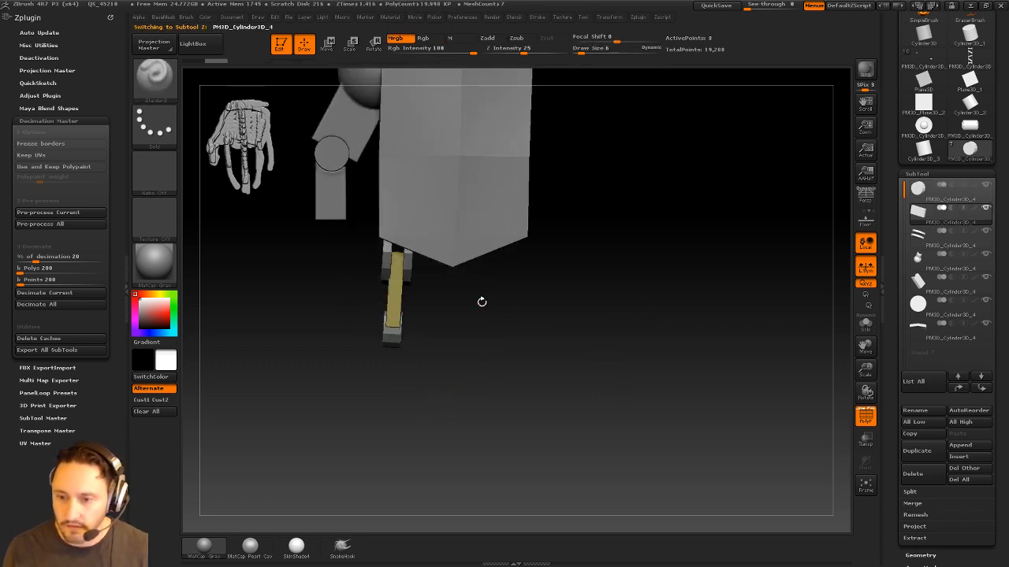
key("w")
left_click_drag(397, 319, 597, 331)
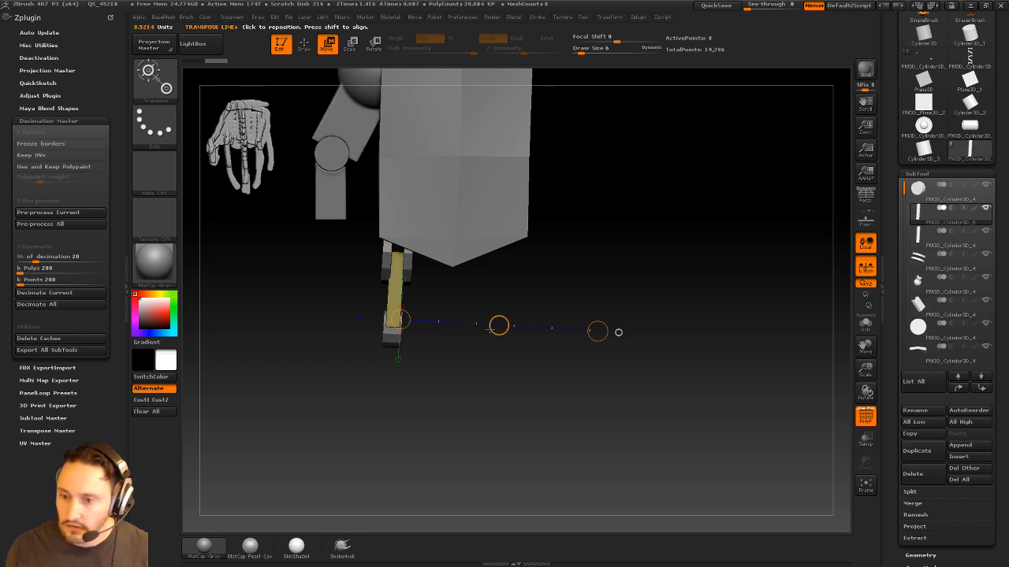
left_click_drag(490, 328, 495, 410)
Align the copied segment beyond the cylinder joint with Transpose Rotate and Move, and make the cylinder the active subtool
key("r")
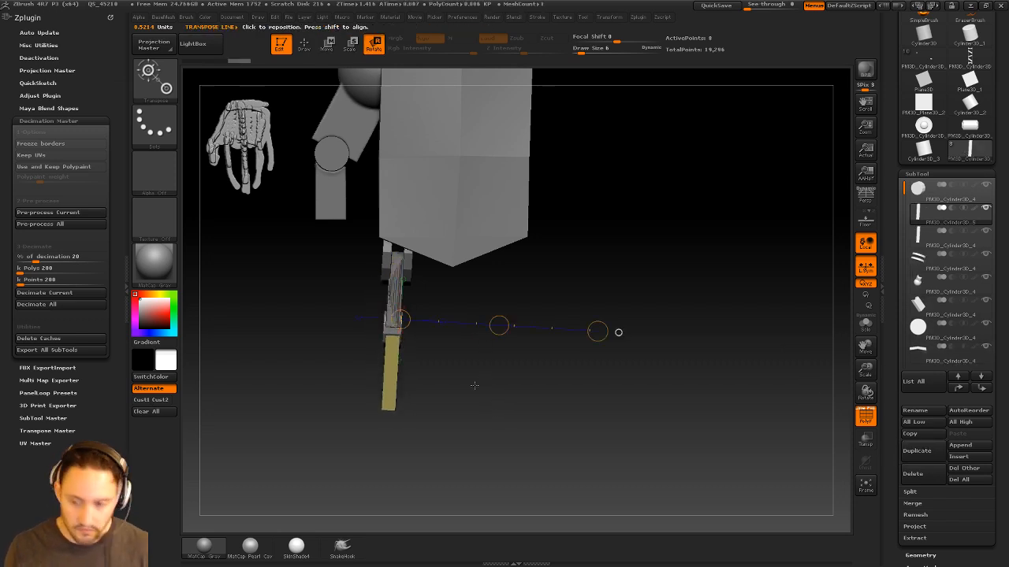
mouse_move(397, 335)
left_mouse_down()
mouse_move(507, 358)
mouse_move(455, 349)
mouse_move(514, 327)
mouse_move(617, 333)
mouse_move(551, 332)
left_mouse_up()
key("w")
key("q")
mouse_move(434, 257)
left_mouse_down()
mouse_move(483, 338)
mouse_move(599, 358)
mouse_move(604, 371)
mouse_move(601, 315)
mouse_move(525, 300)
mouse_move(520, 375)
mouse_move(517, 354)
mouse_move(409, 354)
mouse_move(544, 339)
mouse_move(635, 307)
mouse_move(612, 324)
mouse_move(631, 250)
mouse_move(646, 286)
mouse_move(596, 337)
mouse_move(560, 348)
left_mouse_up()
key("w")
left_click(512, 353)
key("q")
left_click_drag(453, 353, 413, 326)
left_click(392, 324, "alt")
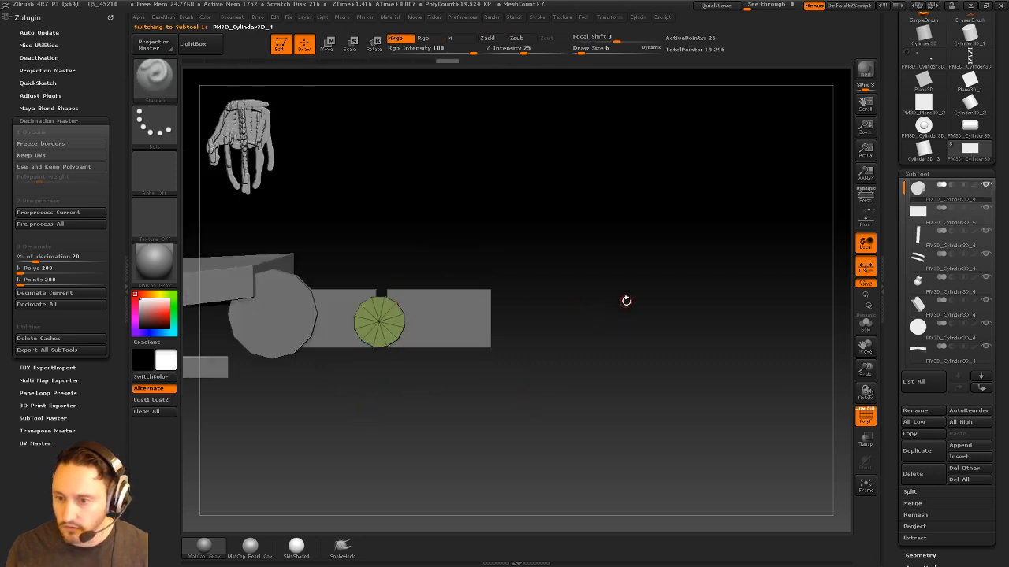
Duplicate the joint cylinder and move the copy to the far end of the second finger segment
key("w")
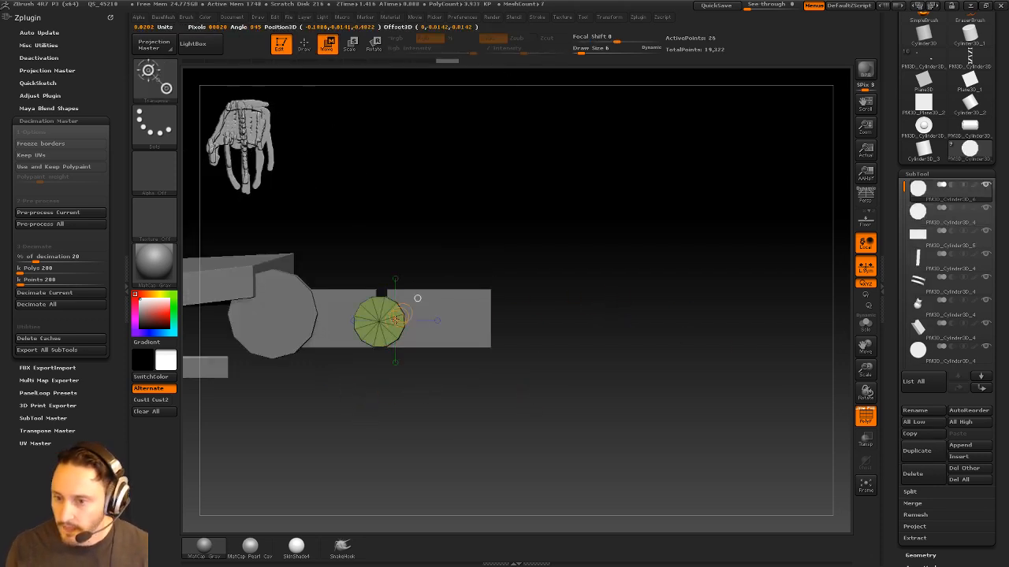
mouse_move(517, 321)
left_mouse_down()
mouse_move(633, 321)
mouse_move(572, 291)
mouse_move(593, 389)
mouse_move(581, 362)
left_mouse_up()
key("q")
key("r")
left_click_drag(417, 387, 533, 402)
mouse_move(533, 402)
left_mouse_down()
mouse_move(473, 389)
mouse_move(635, 315)
mouse_move(583, 331)
left_mouse_up()
key("w")
key("q")
Select the second finger segment, duplicate it and move the copy beyond the new joint as the third segment
left_click(409, 378, "alt")
key("w")
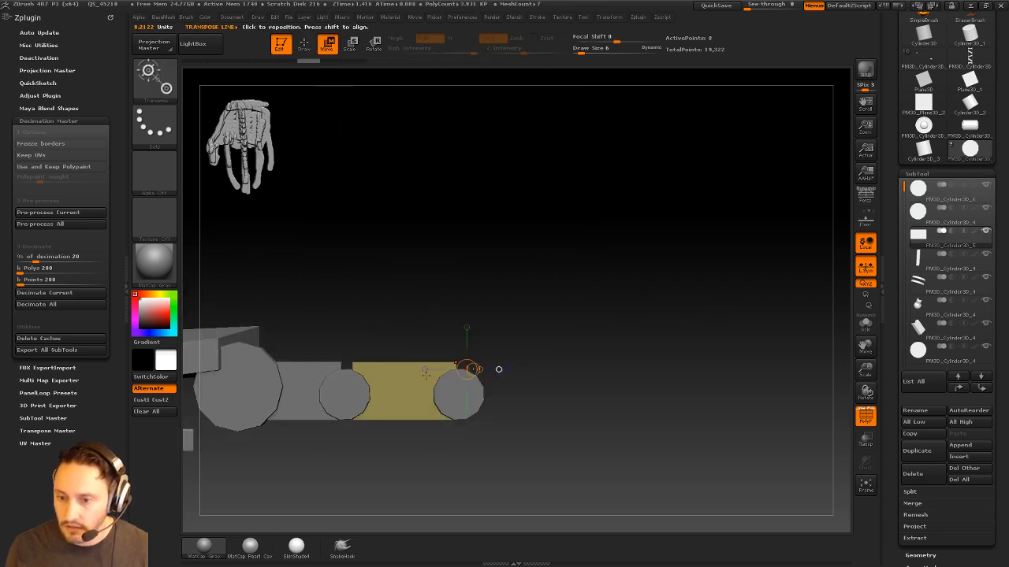
left_click_drag(398, 378, 598, 377, "shift")
left_click_drag(498, 377, 621, 377)
key("ctrl+z")
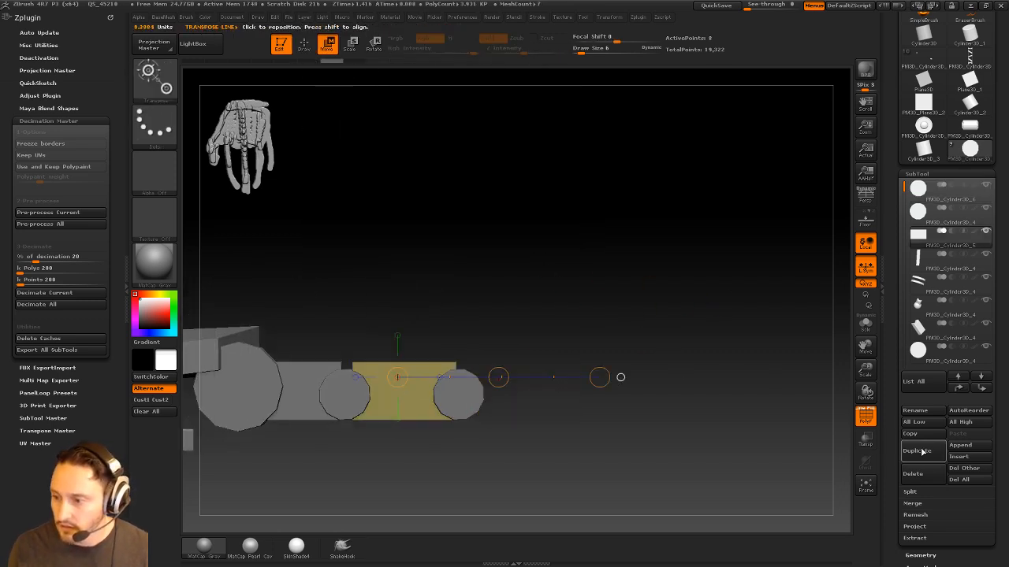
left_click_drag(498, 378, 609, 385, "ctrl")
Shorten the third segment along the finger's length to form the fingertip
left_click_drag(615, 347, 472, 285)
left_click_drag(586, 315, 464, 281)
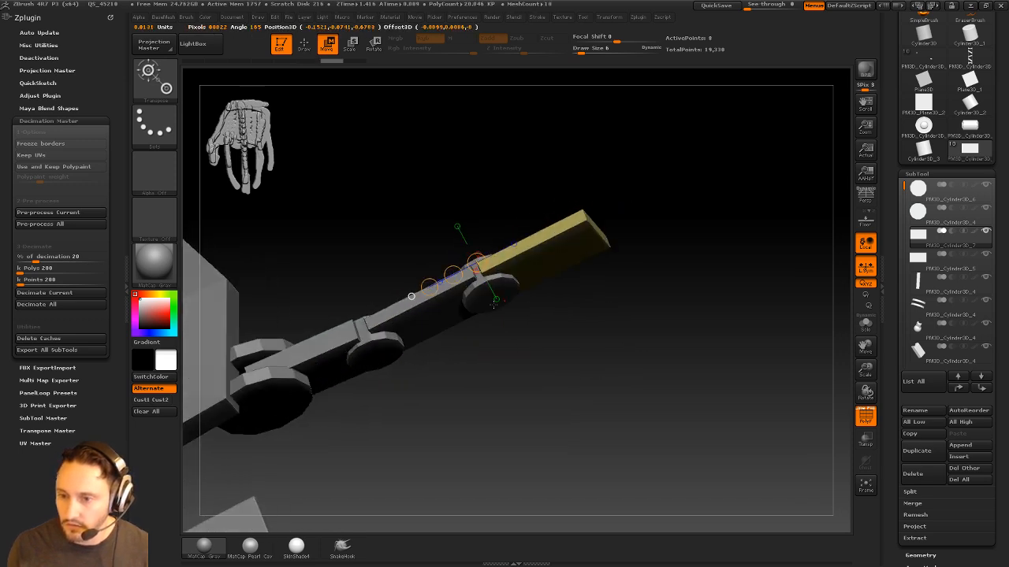
key("q")
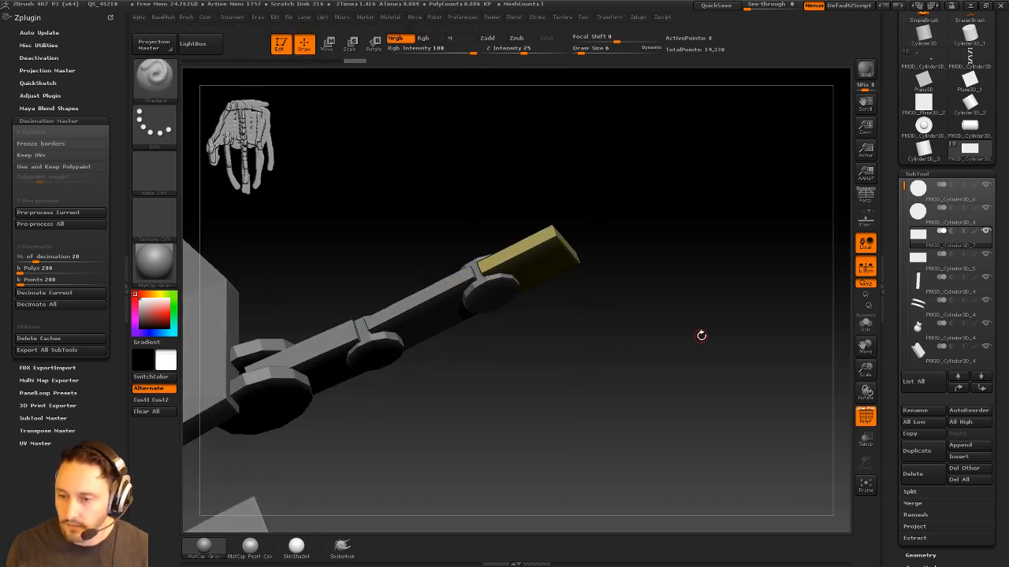
mouse_move(700, 333)
left_mouse_down()
mouse_move(711, 241)
mouse_move(759, 263)
mouse_move(740, 237)
mouse_move(717, 253)
left_mouse_up()
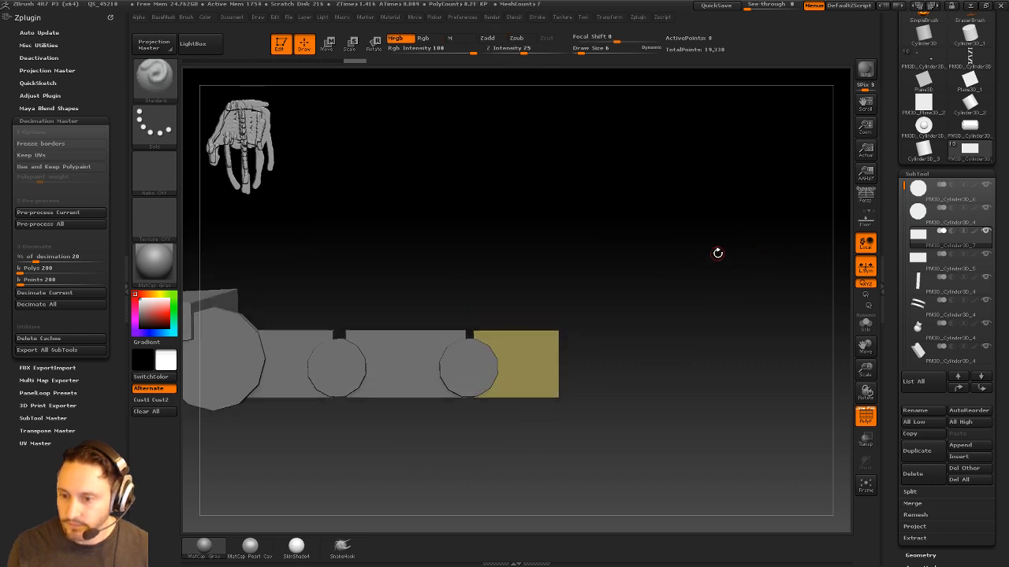
mouse_move(608, 295)
left_mouse_down()
mouse_move(541, 291)
mouse_move(724, 269)
mouse_move(715, 396)
mouse_move(663, 398)
mouse_move(629, 313)
left_mouse_up()
Thicken the fingertip, second and first finger segments in turn by stretching each sideways with Transpose Move
key("w")
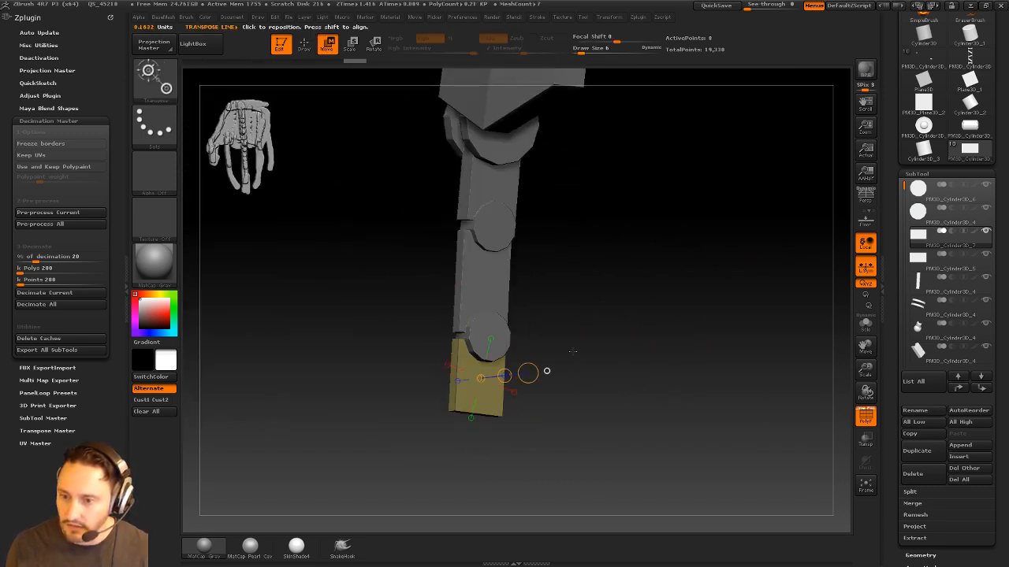
left_click_drag(573, 351, 607, 335)
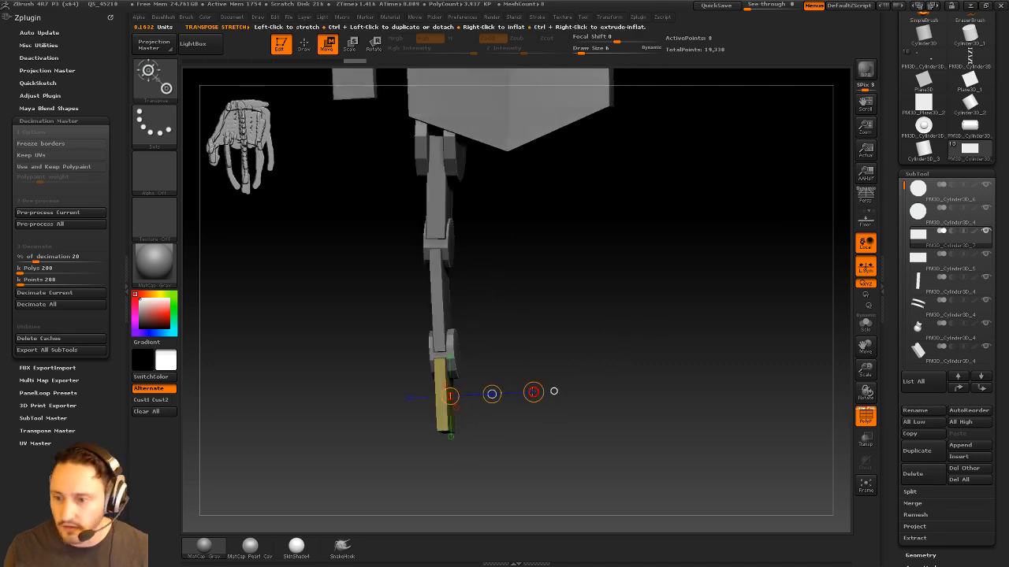
left_click_drag(534, 392, 643, 392)
left_click_drag(552, 312, 492, 303)
left_click(442, 296, "alt")
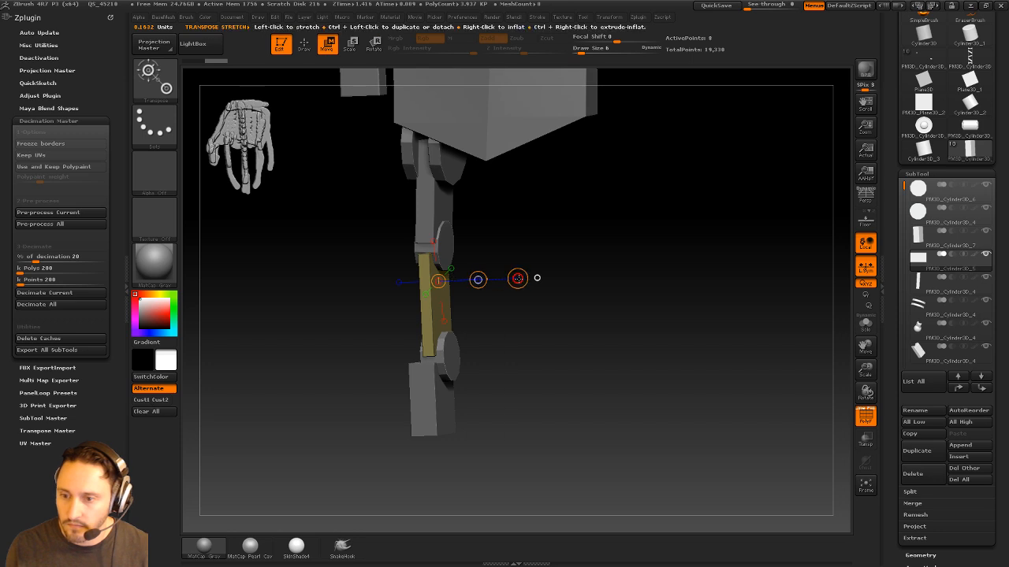
left_click_drag(518, 279, 556, 266)
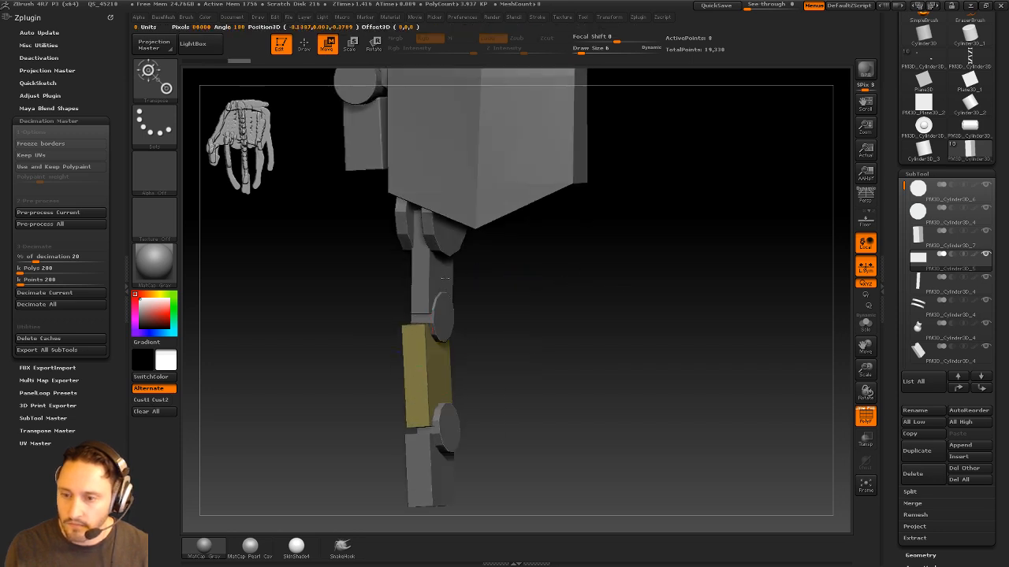
mouse_move(475, 281)
left_mouse_down()
mouse_move(490, 269)
mouse_move(643, 295)
left_mouse_up()
left_click(447, 277, "alt")
Select the pair of knuckle discs at the palm and give the two discs separate polygroups
key("q")
mouse_move(500, 227)
left_mouse_down("alt")
mouse_move(520, 249)
mouse_move(493, 233)
left_mouse_up("alt")
left_click(451, 235, "alt")
key("w")
left_click_drag(552, 262, 602, 273, "shift")
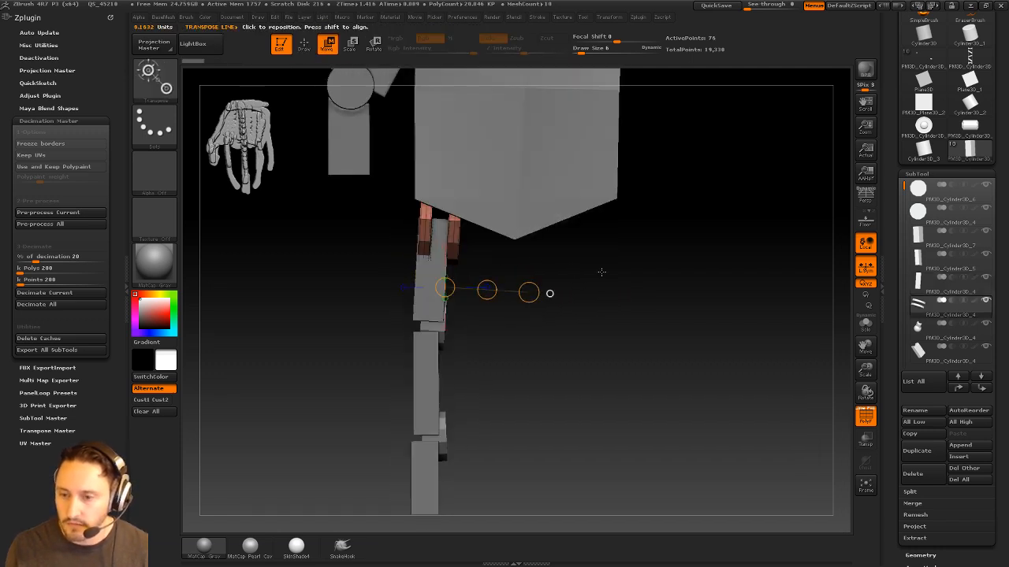
key("b")
left_click(645, 318)
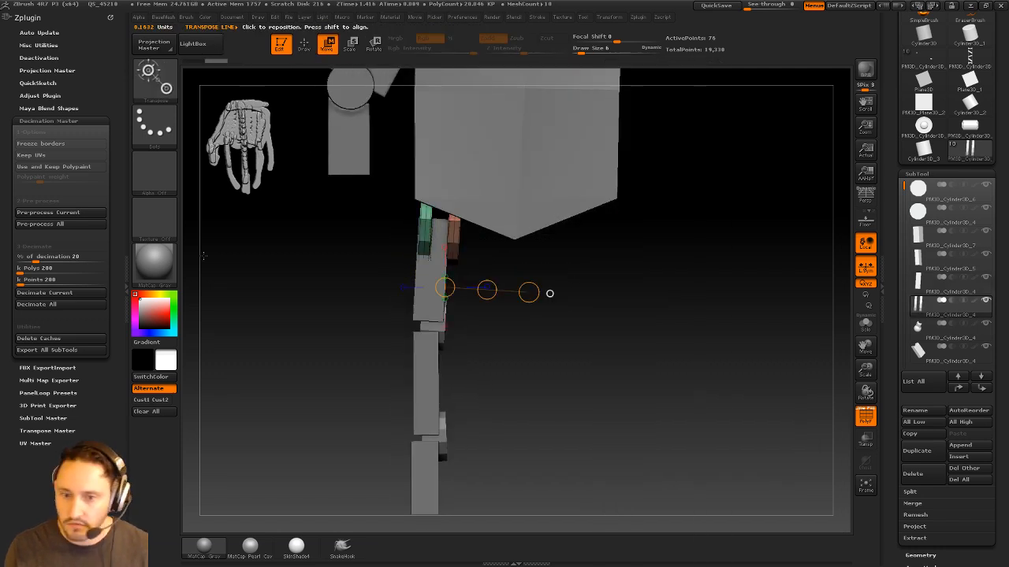
Dock the brush settings and set Mask By Polygroups to 100 under Auto Masking
left_click(110, 17)
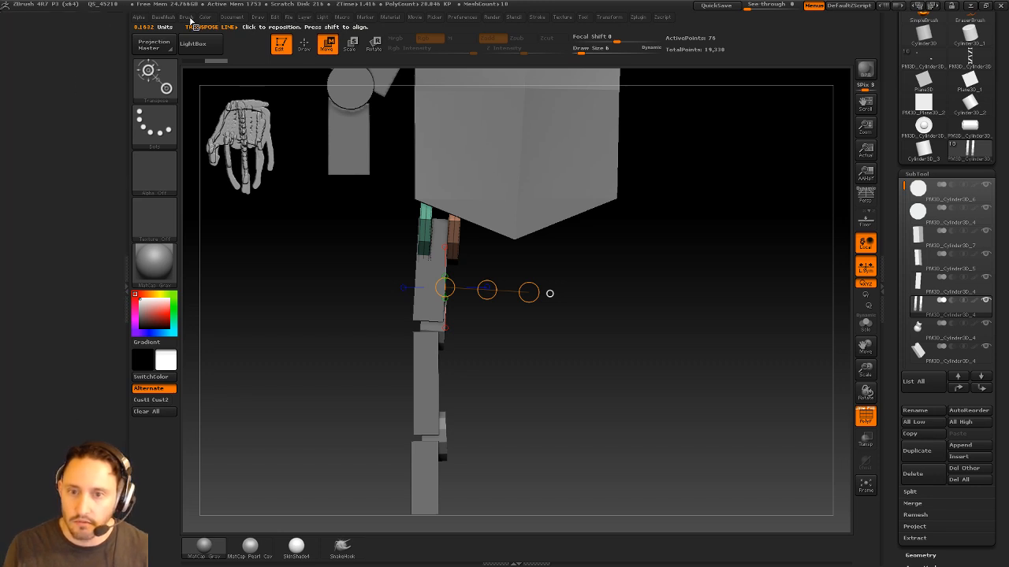
left_click(187, 17)
mouse_move(158, 34)
left_mouse_down()
mouse_move(97, 47)
mouse_move(120, 94)
left_mouse_up()
left_click(126, 68)
left_click(10, 113)
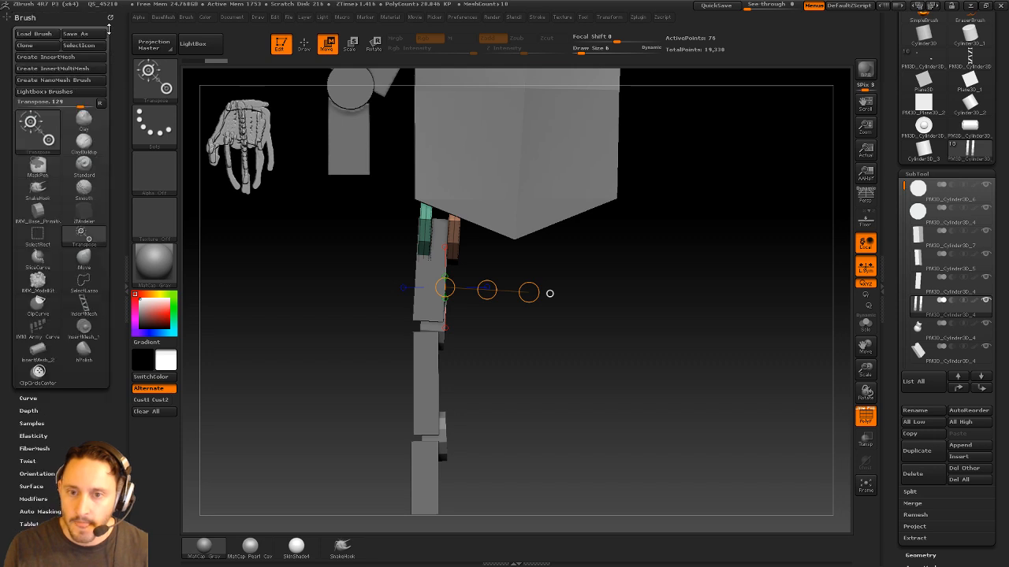
left_click(107, 19)
left_click(186, 16)
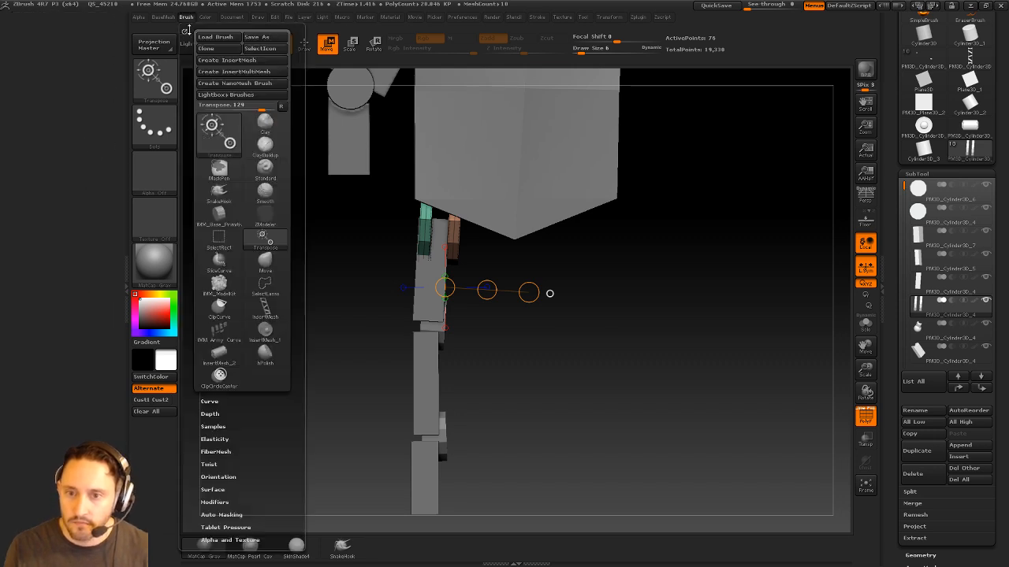
left_click_drag(189, 28, 55, 32)
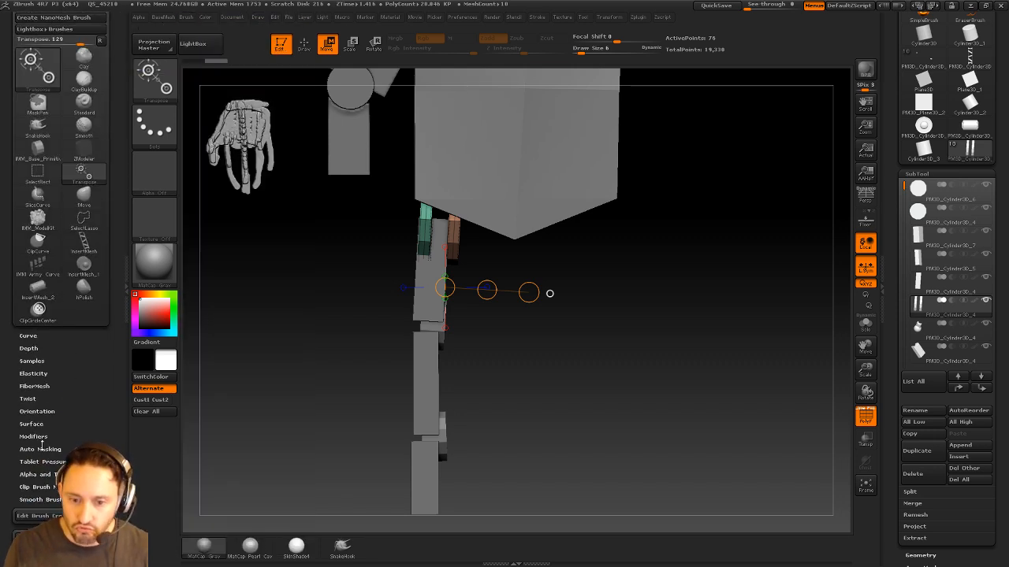
left_click(40, 449)
Move the knuckle discs apart so they flank the thickened first finger segment
left_click_drag(686, 260, 715, 260)
left_click_drag(528, 275, 525, 250)
mouse_move(556, 276)
left_mouse_down()
mouse_move(715, 332)
mouse_move(720, 282)
mouse_move(730, 312)
mouse_move(549, 324)
mouse_move(506, 343)
left_mouse_up()
Select each of the two finger joint cylinders and stretch it sideways to protrude on both sides of the segments
key("q")
left_click(475, 345, "alt")
key("w")
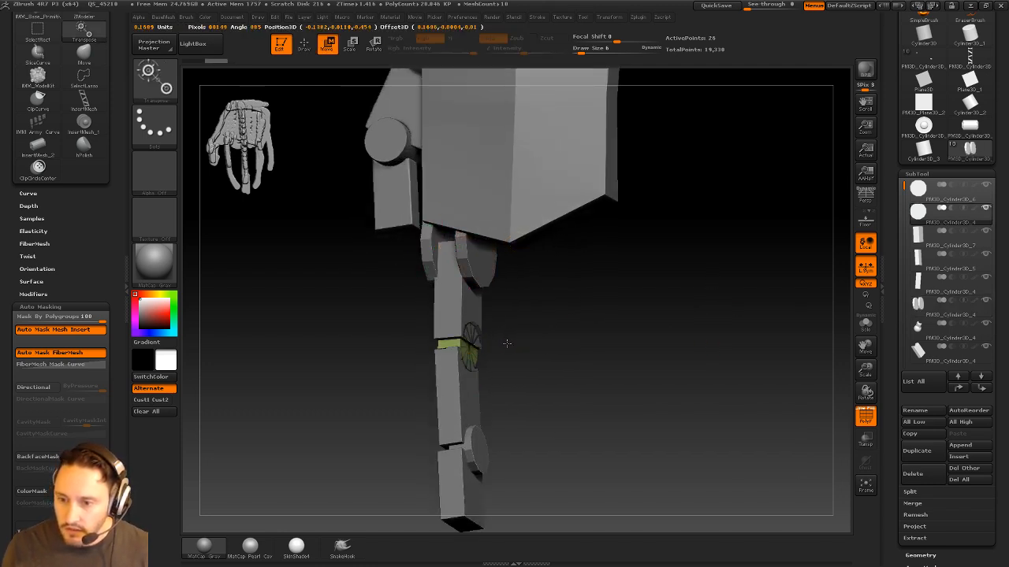
left_click_drag(608, 343, 576, 341)
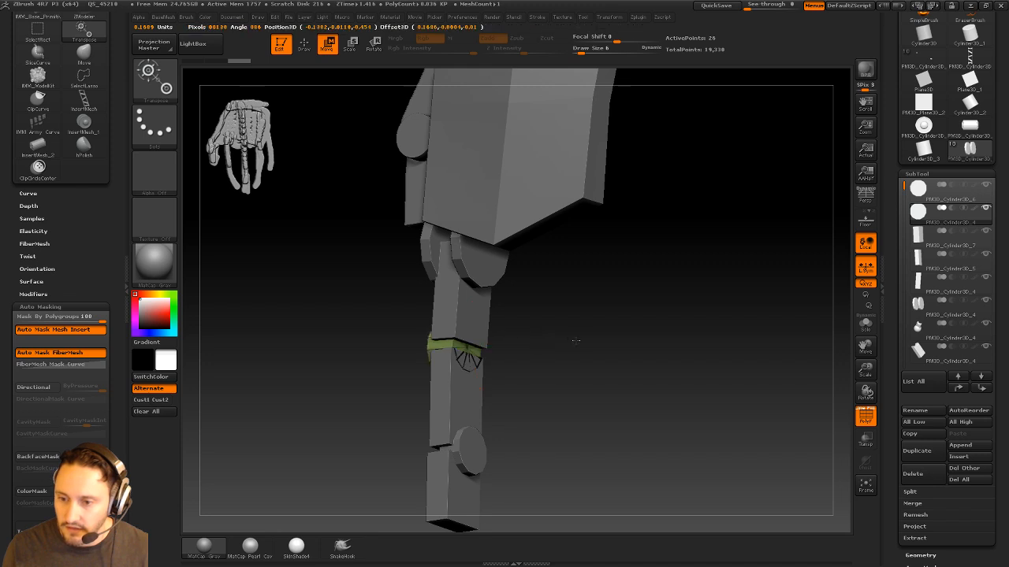
left_click_drag(547, 372, 575, 370)
mouse_move(516, 344)
left_mouse_down()
mouse_move(527, 344)
mouse_move(465, 394)
mouse_move(550, 388)
mouse_move(559, 397)
left_mouse_up()
left_click(463, 397, "alt")
left_click(464, 404)
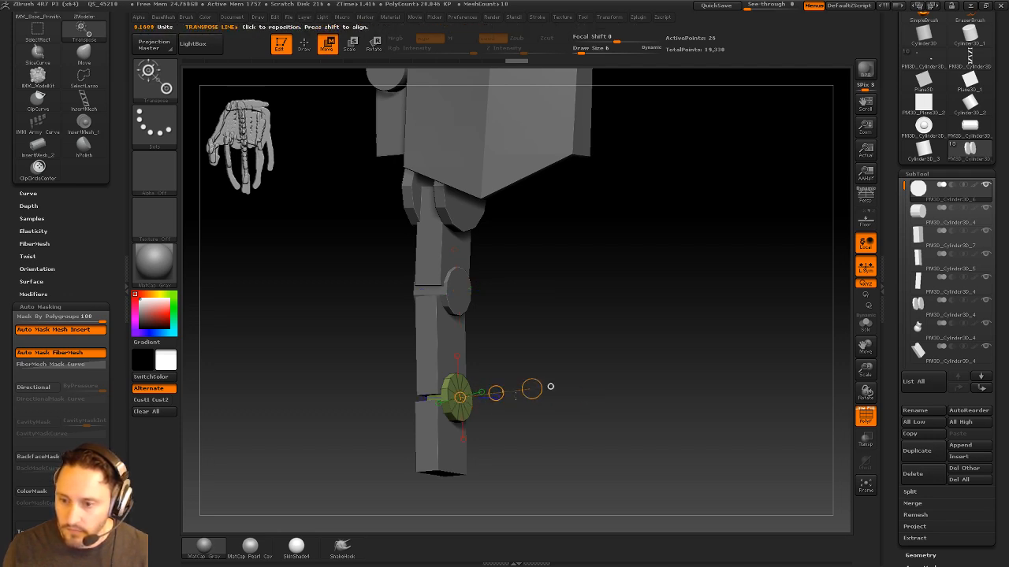
left_click(549, 386)
Set the draw size to 19 and make the first finger segment the active subtool in side view
key("q")
mouse_move(581, 384)
left_mouse_down()
mouse_move(580, 315)
mouse_move(743, 282)
mouse_move(717, 279)
left_mouse_up()
key("s")
mouse_move(553, 320)
left_mouse_down()
mouse_move(572, 326)
mouse_move(562, 322)
mouse_move(595, 311)
left_mouse_up()
mouse_move(554, 340)
left_mouse_down()
mouse_move(580, 339)
mouse_move(602, 312)
left_mouse_up()
key("s")
left_click_drag(439, 365, 432, 365)
left_click(394, 396, "alt")
left_click_drag(443, 324, 417, 329)
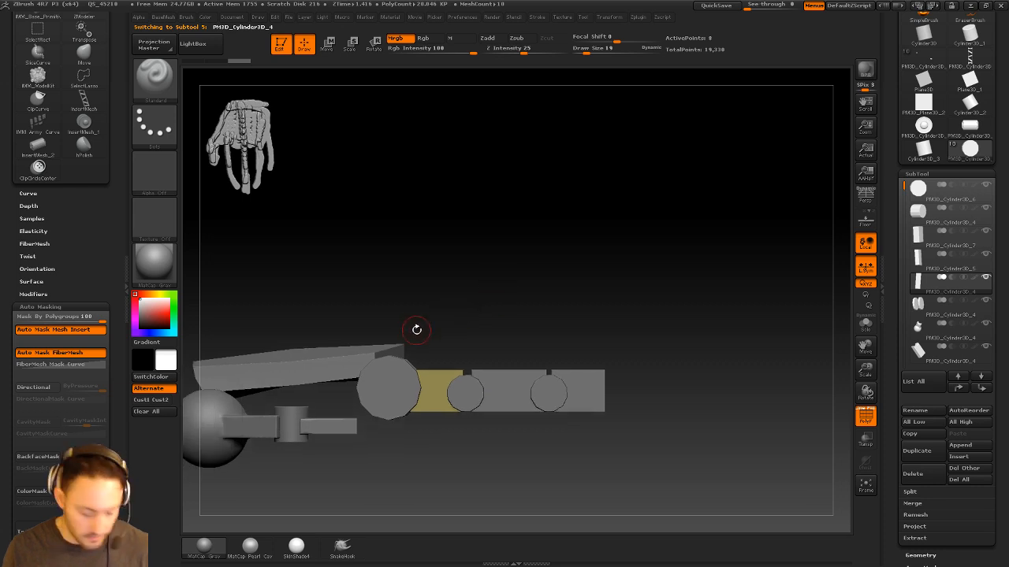
Move the first finger segment slightly up and rotate it downward about the knuckle disc
key("w")
left_click_drag(431, 389, 431, 300, "shift")
left_click_drag(431, 346, 431, 333, "shift")
left_click_drag(389, 375, 716, 376)
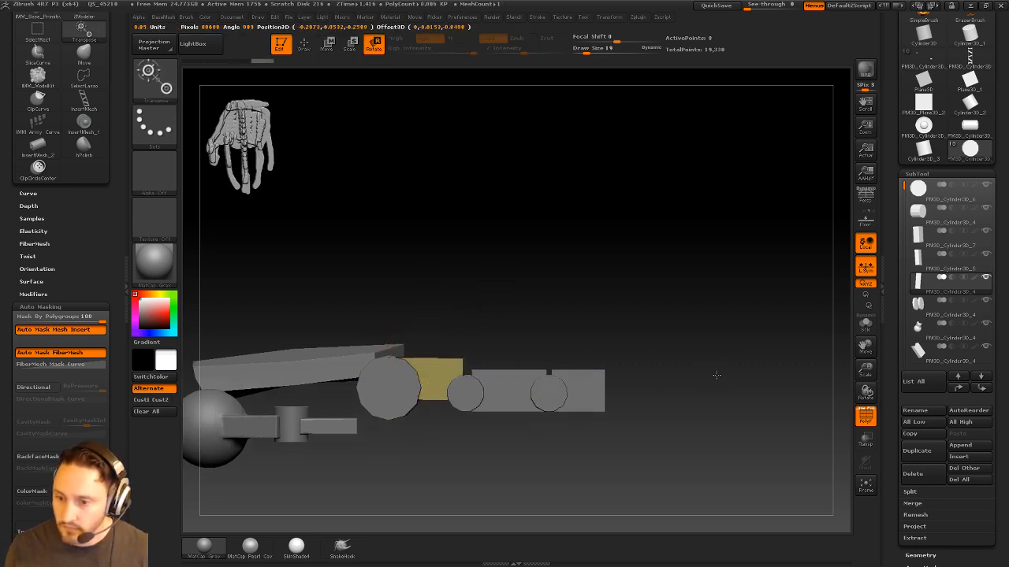
left_click_drag(659, 352, 654, 327, "alt")
Select the second finger segment and rotate it downward about the first joint cylinder
left_click(500, 370, "alt")
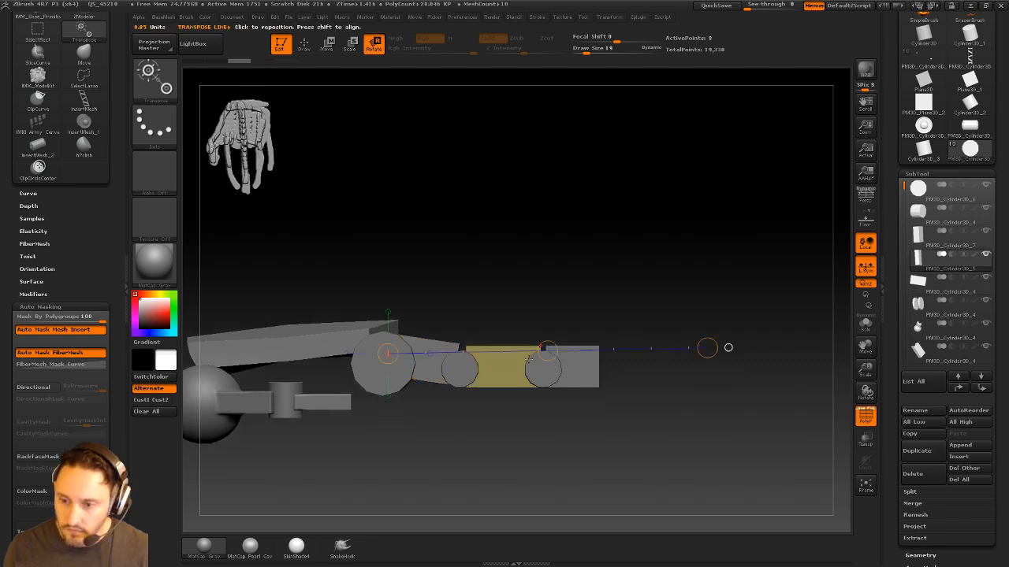
mouse_move(469, 370)
left_mouse_down("shift")
mouse_move(727, 384)
mouse_move(721, 422)
left_mouse_up("shift")
key("q")
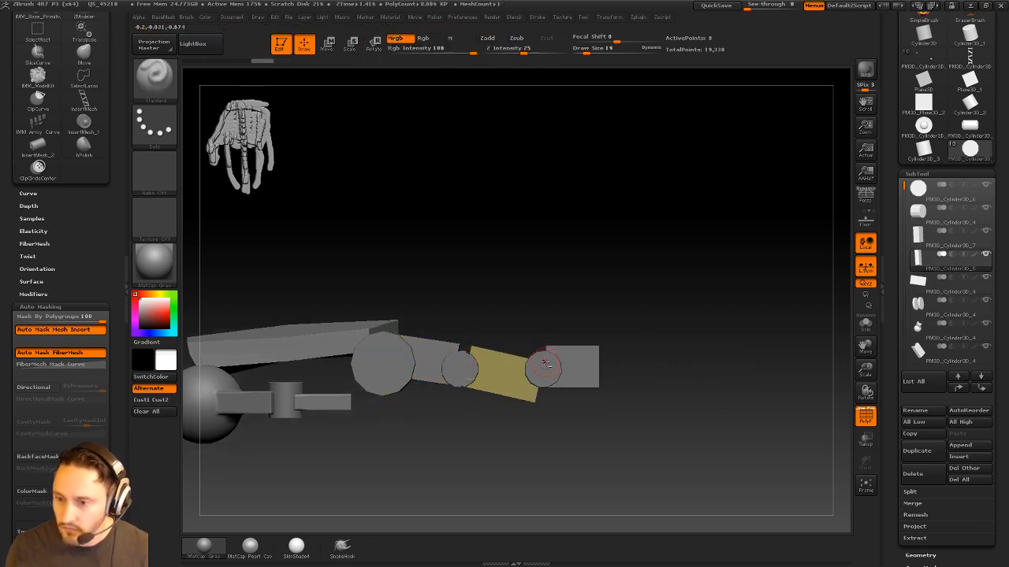
Select the last joint cylinder and move it down onto the end of the tilted second segment
left_click(544, 364, "alt")
key("w")
left_click_drag(555, 356, 556, 275, "shift")
left_click_drag(556, 317, 556, 330)
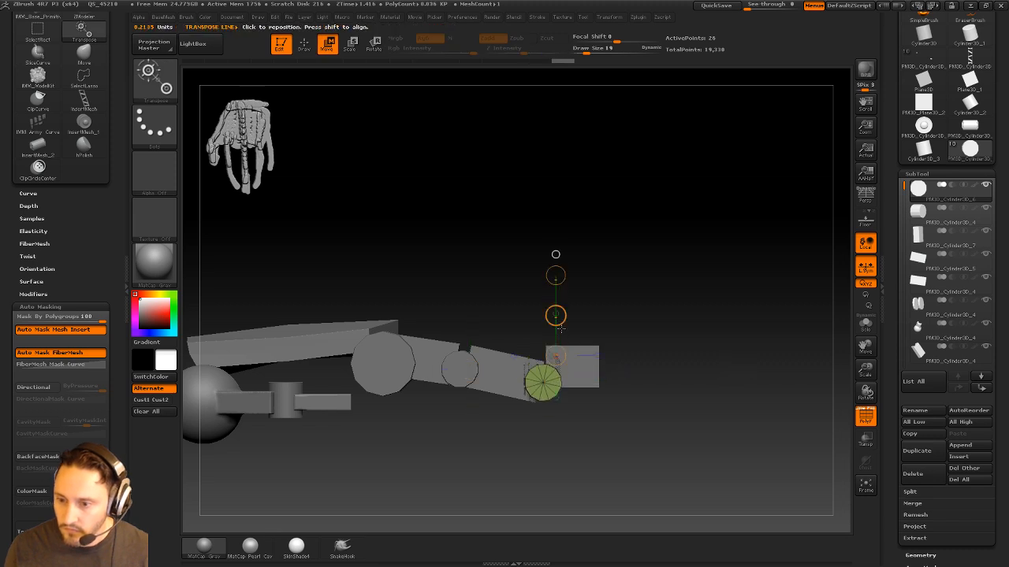
Move the fingertip segment down to the last joint and rotate it downward about that joint
left_click(586, 360, "alt")
left_click_drag(588, 366, 589, 290, "shift")
left_click_drag(590, 328, 589, 344)
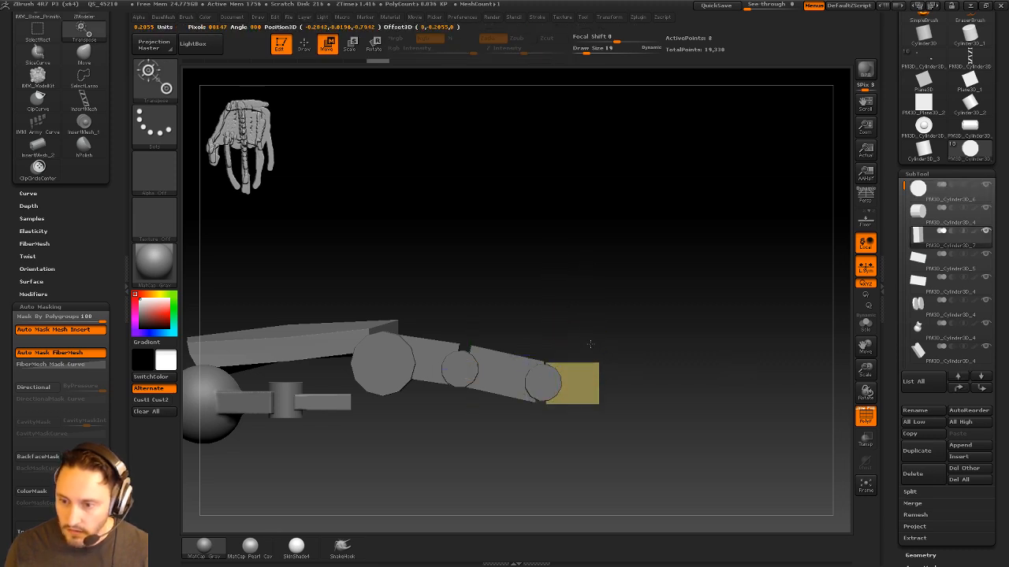
left_click_drag(669, 339, 629, 340, "alt")
key("r")
left_click_drag(513, 382, 755, 381, "shift")
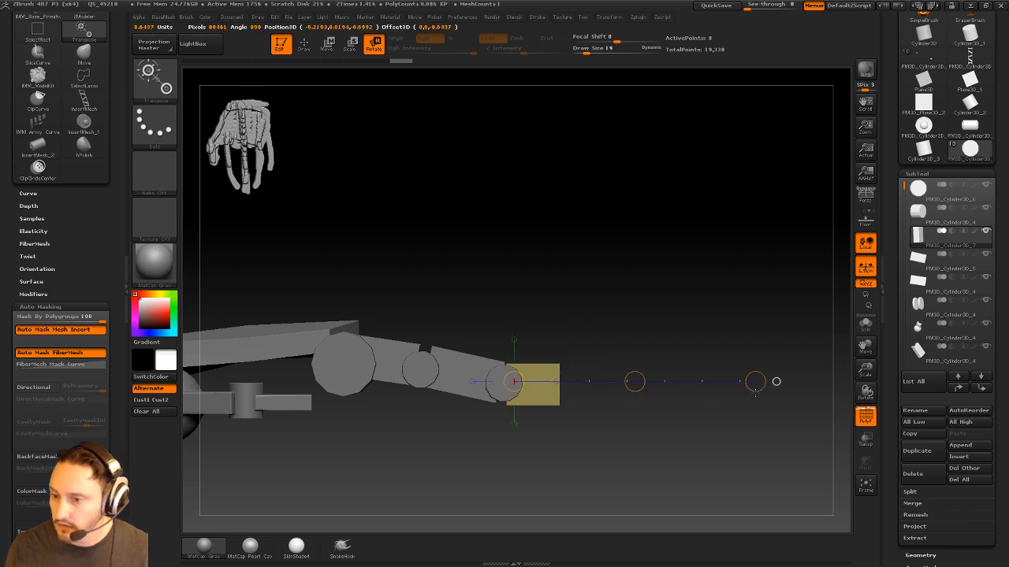
left_click_drag(741, 437, 723, 448)
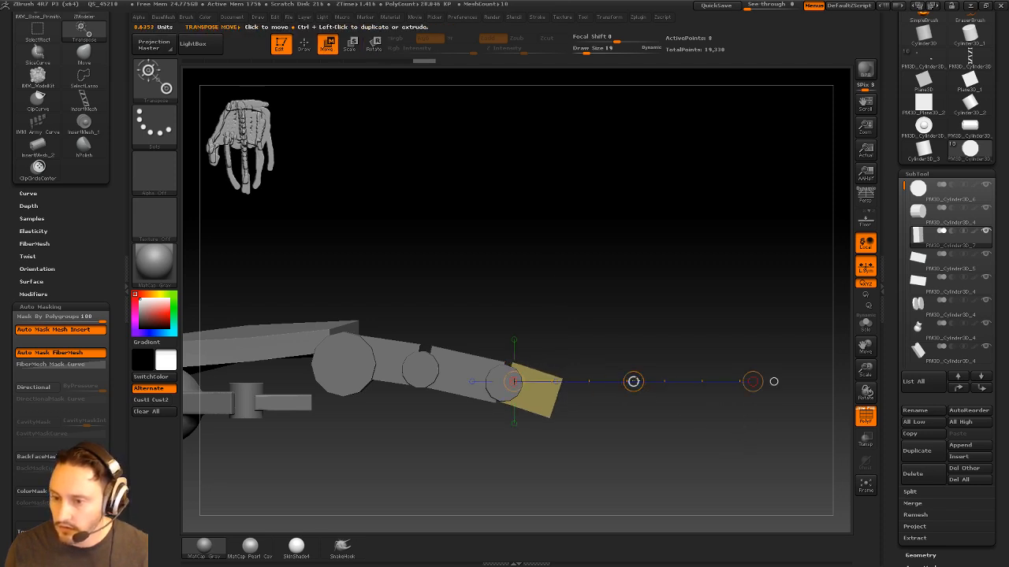
key("q")
Move the finger's segments, joints and knuckle discs to the top of the subtool list and merge them into one subtool
mouse_move(717, 333)
left_mouse_down()
mouse_move(746, 276)
mouse_move(701, 312)
mouse_move(747, 325)
mouse_move(717, 357)
mouse_move(732, 273)
mouse_move(761, 300)
left_mouse_up()
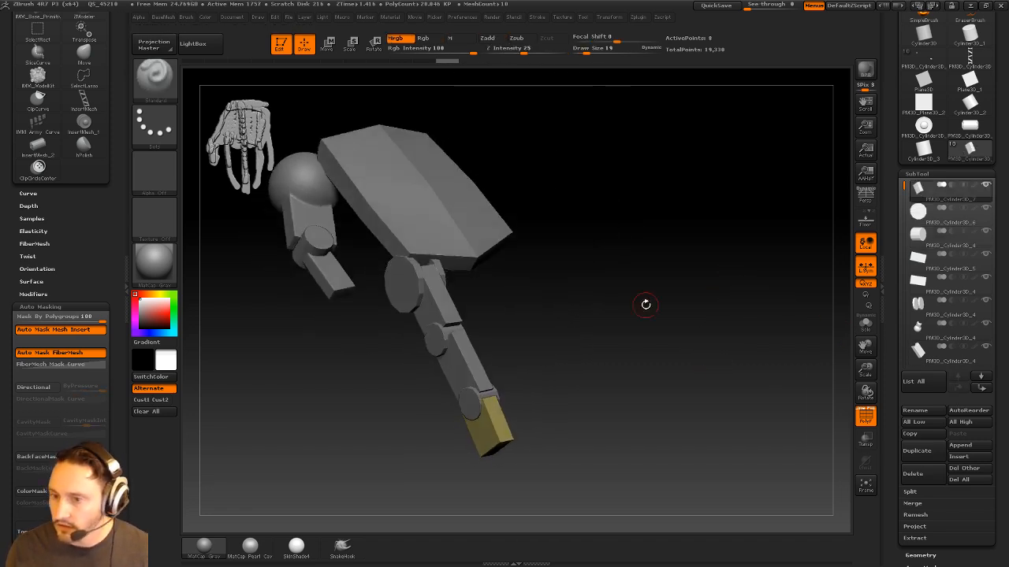
left_click(471, 403, "alt")
left_click(958, 387)
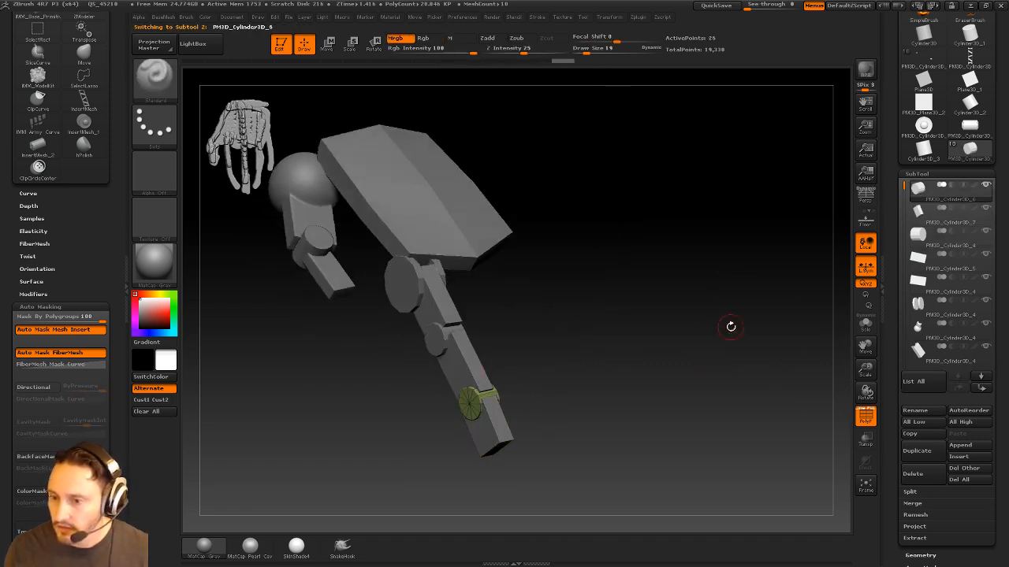
left_click(472, 361, "alt")
left_click(958, 387)
left_click(432, 325, "alt")
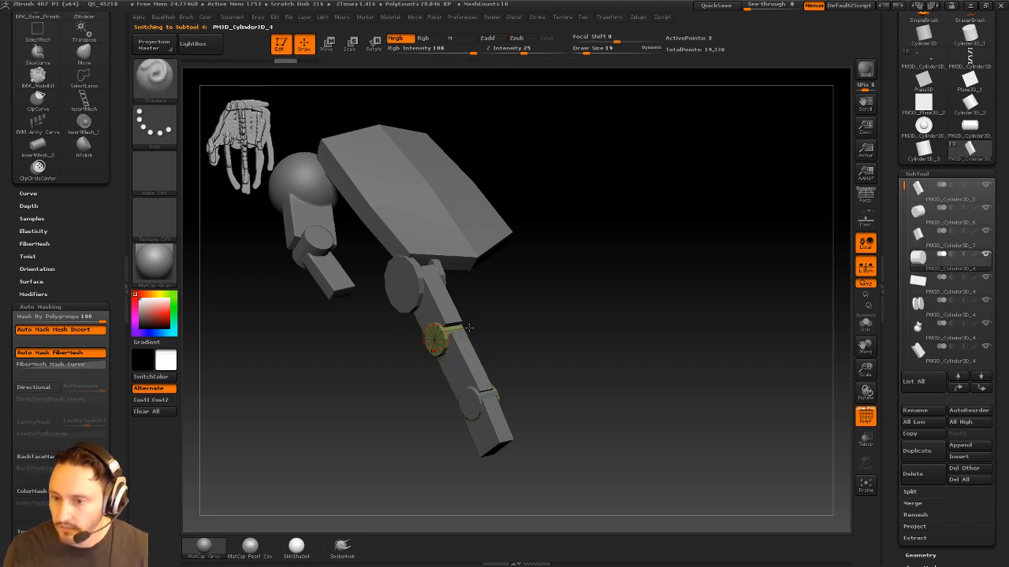
left_click(959, 388, "shift")
left_click(446, 297, "alt")
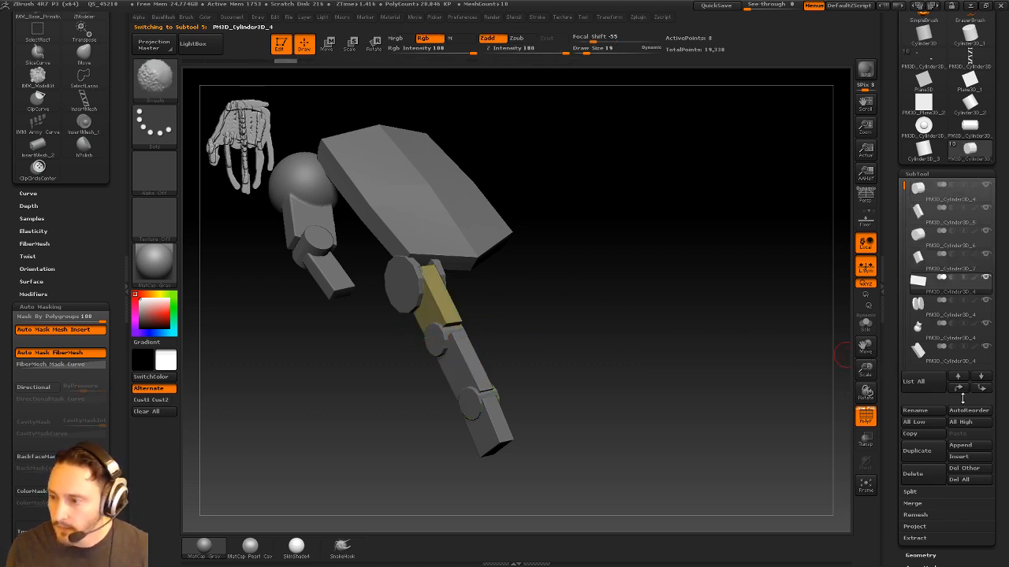
left_click(958, 388, "shift")
left_click(405, 291, "alt")
left_click(958, 388, "shift")
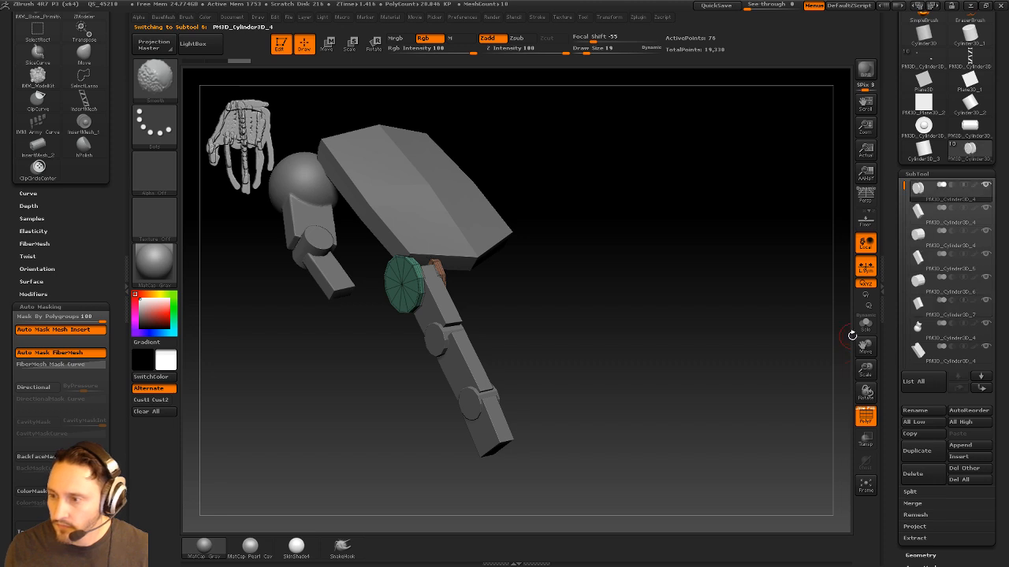
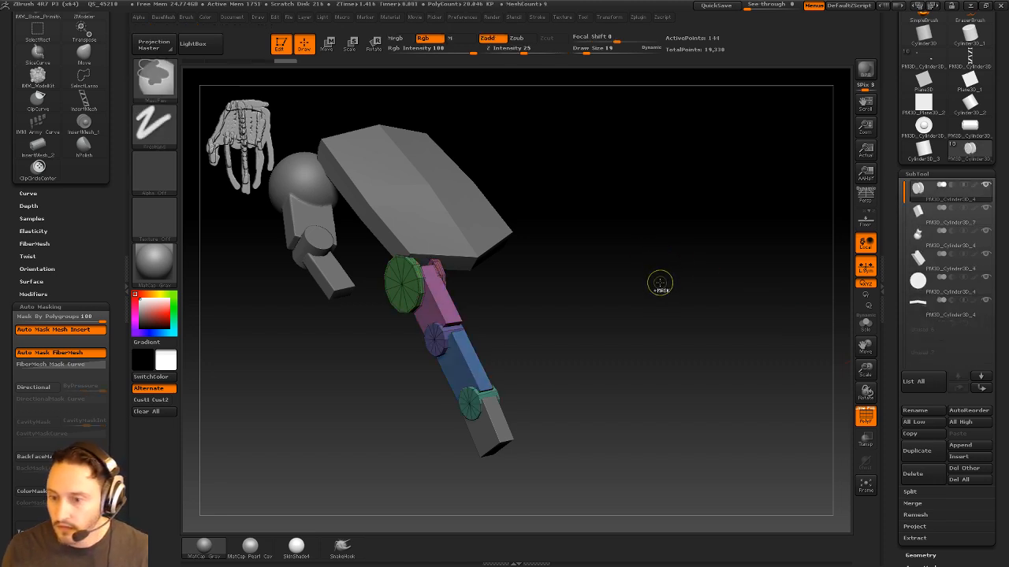
mouse_move(669, 281)
left_mouse_down()
mouse_move(691, 310)
mouse_move(683, 284)
left_mouse_up()
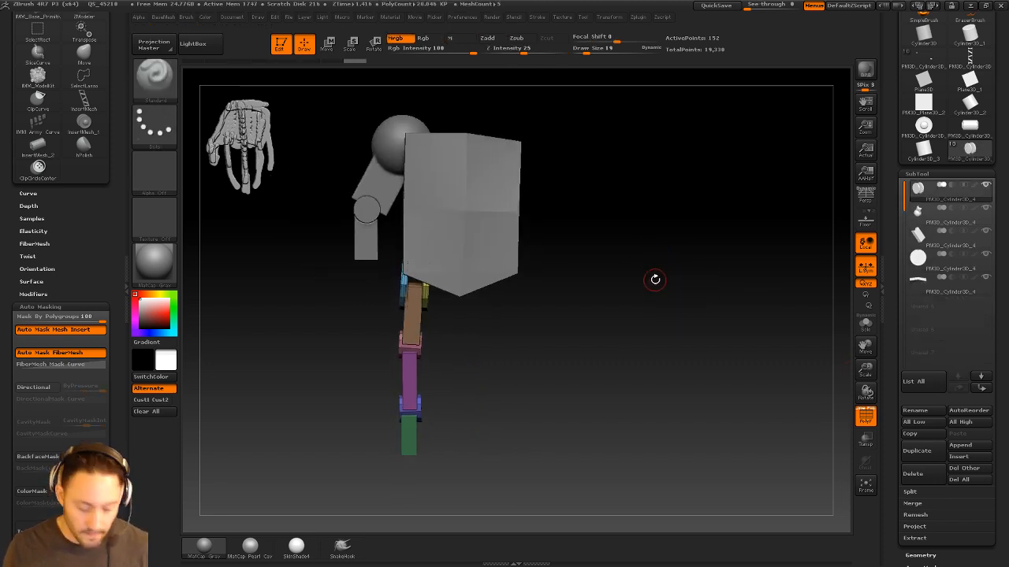
key("w")
left_click_drag(414, 334, 540, 333, "shift")
left_click_drag(478, 333, 498, 336, "ctrl+shift")
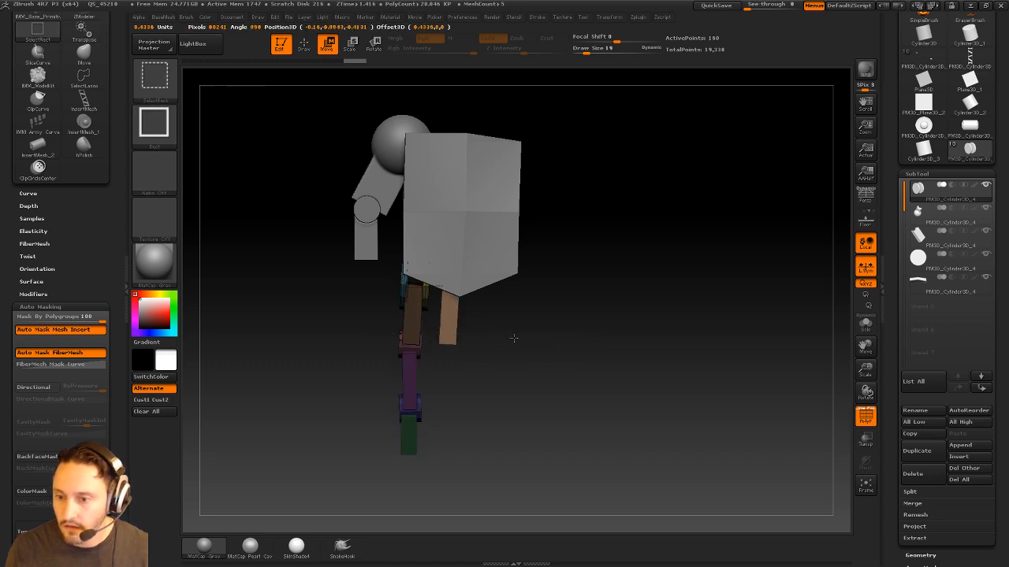
key("ctrl+z")
Set Mask By Polygroups to 0, duplicate the finger subtool and move the copy sideways to the middle of the palm's edge
key("q")
left_click_drag(87, 317, 6, 325)
mouse_move(576, 320)
left_mouse_down("alt")
mouse_move(552, 344)
mouse_move(561, 319)
left_mouse_up("alt")
key("w")
left_click(928, 455)
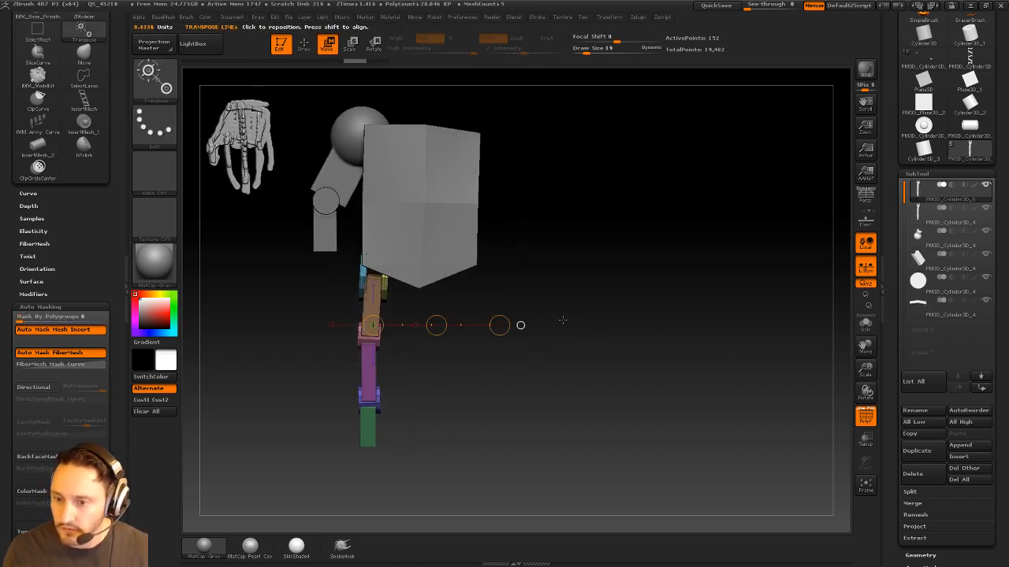
left_click_drag(436, 325, 477, 328)
key("q")
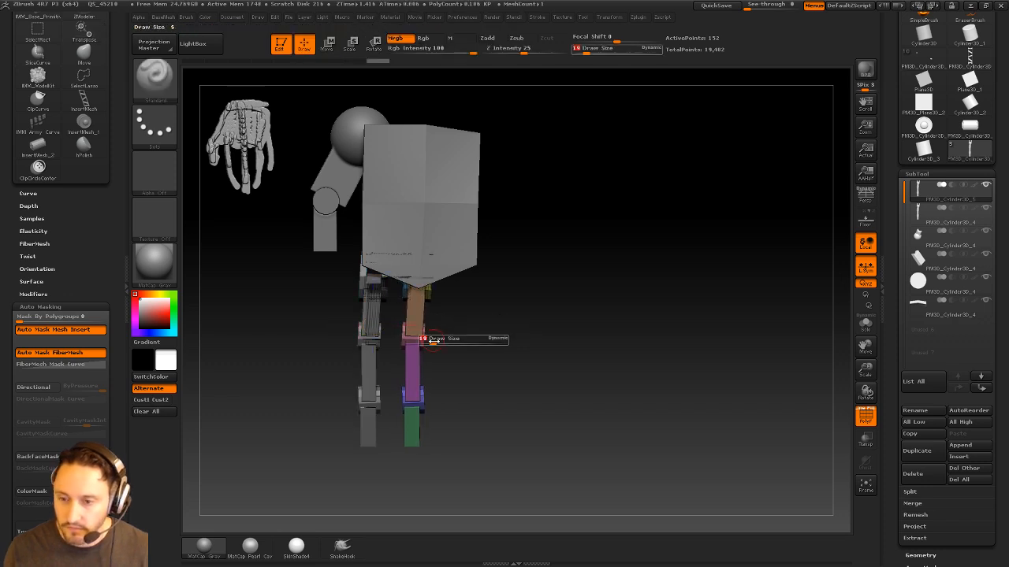
Align the middle finger with the palm's lower point and stretch it downward so it reaches past the first finger
key("b")
key("m")
key("v")
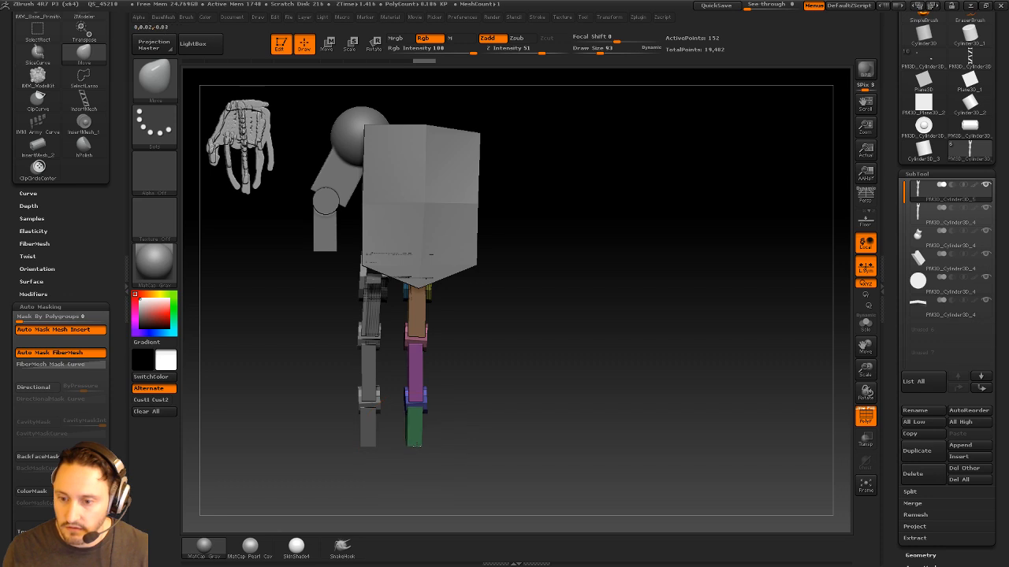
key("w")
left_click_drag(425, 264, 426, 489, "shift")
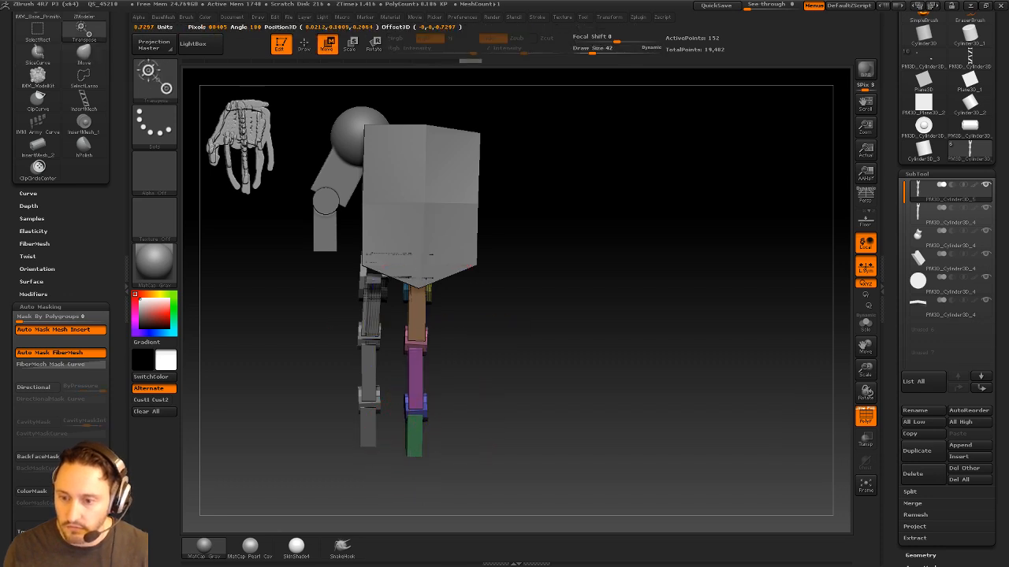
key("q")
Select the first finger, duplicate it and mirror the copy to the opposite side of the palm
mouse_move(479, 414)
left_mouse_down()
mouse_move(537, 405)
mouse_move(505, 396)
left_mouse_up()
key("w")
left_click(361, 315, "alt")
key("q")
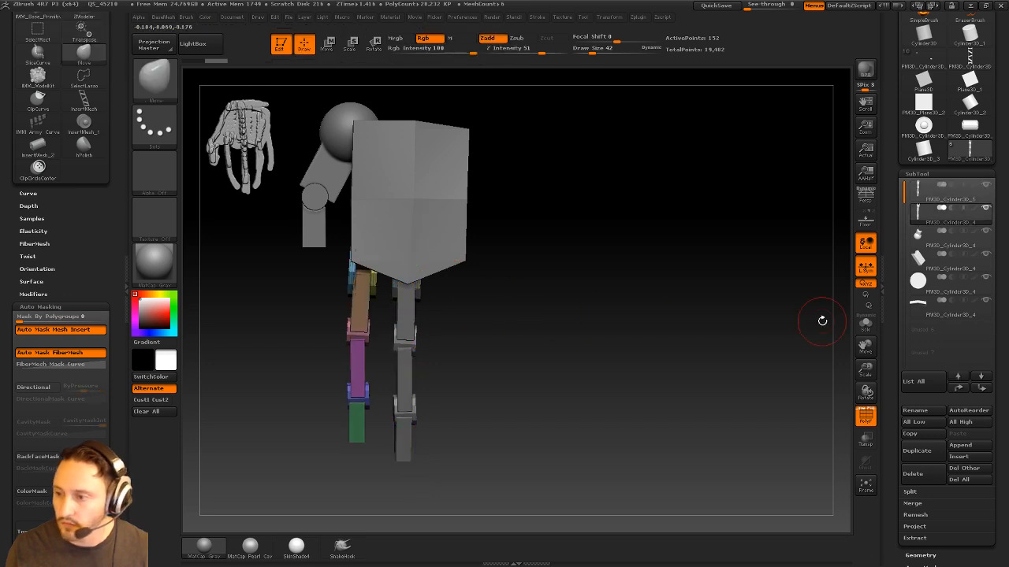
left_click(920, 451)
key("w")
left_click_drag(360, 325, 382, 347)
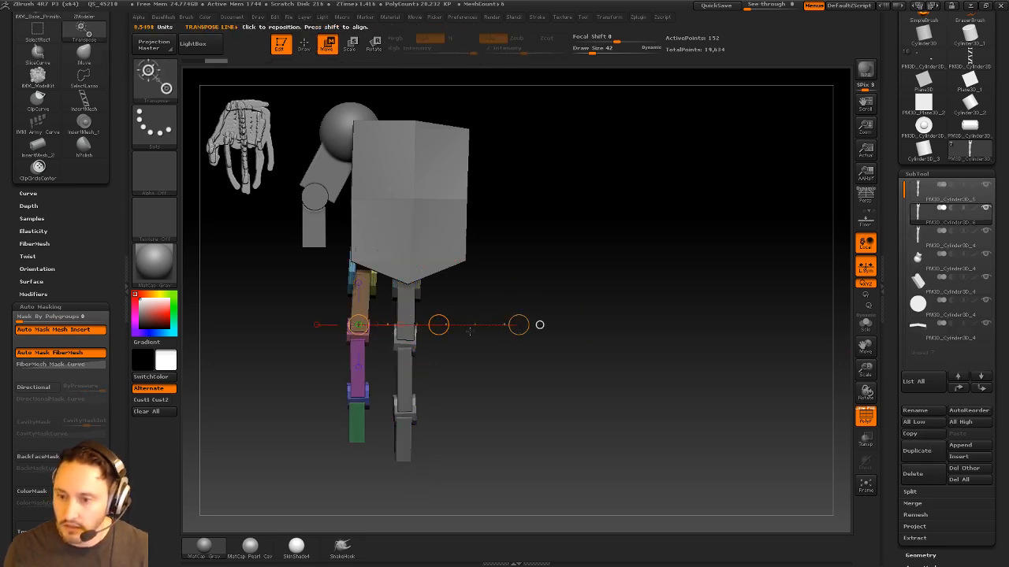
key("space")
key("space")
key("q")
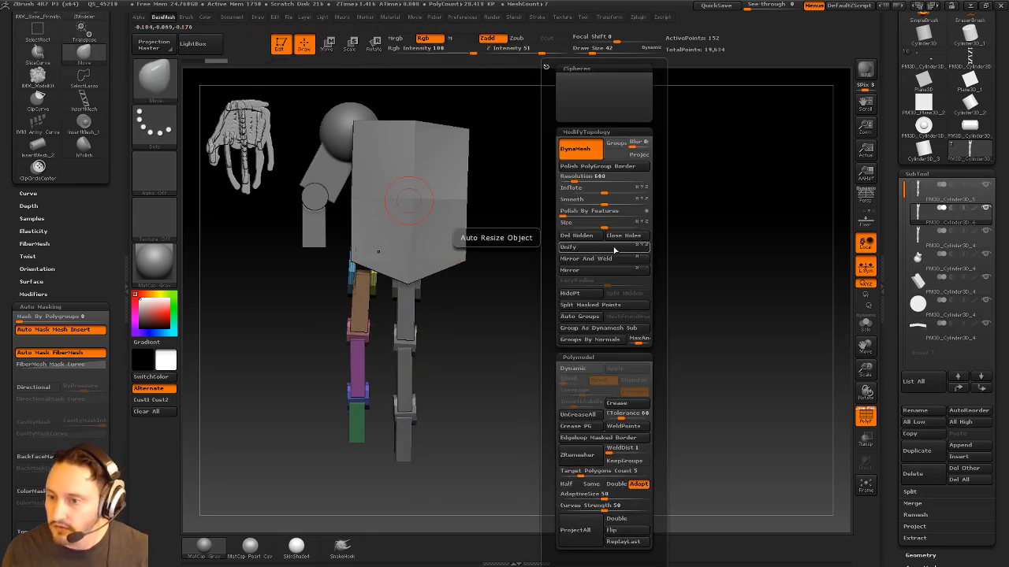
left_click(627, 272)
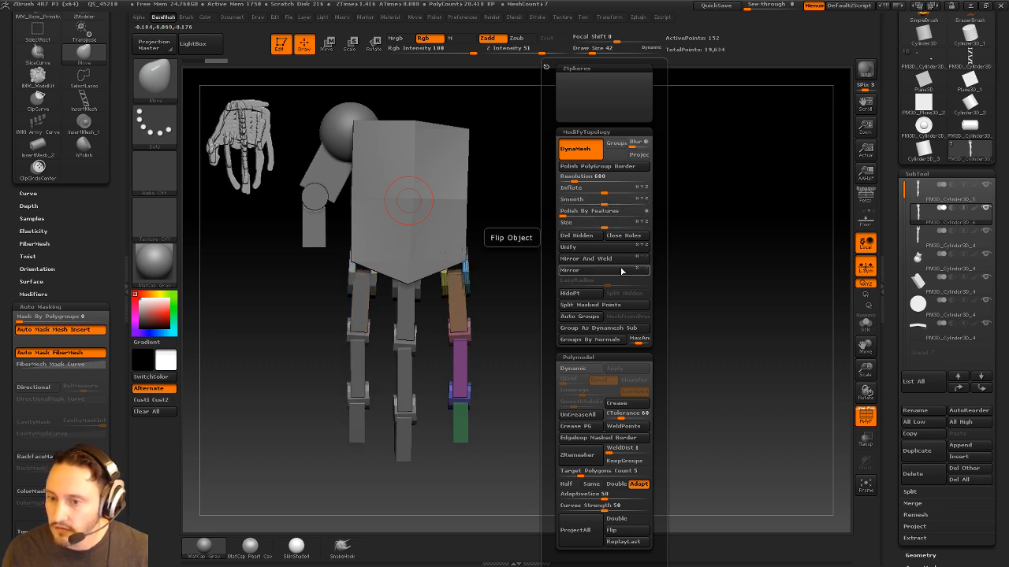
Move the mirrored finger inward so its knuckle sits under the palm's outer edge as the ring finger
key("w")
mouse_move(463, 294)
left_mouse_down()
mouse_move(574, 294)
mouse_move(506, 294)
mouse_move(541, 268)
mouse_move(543, 279)
left_mouse_up()
key("q")
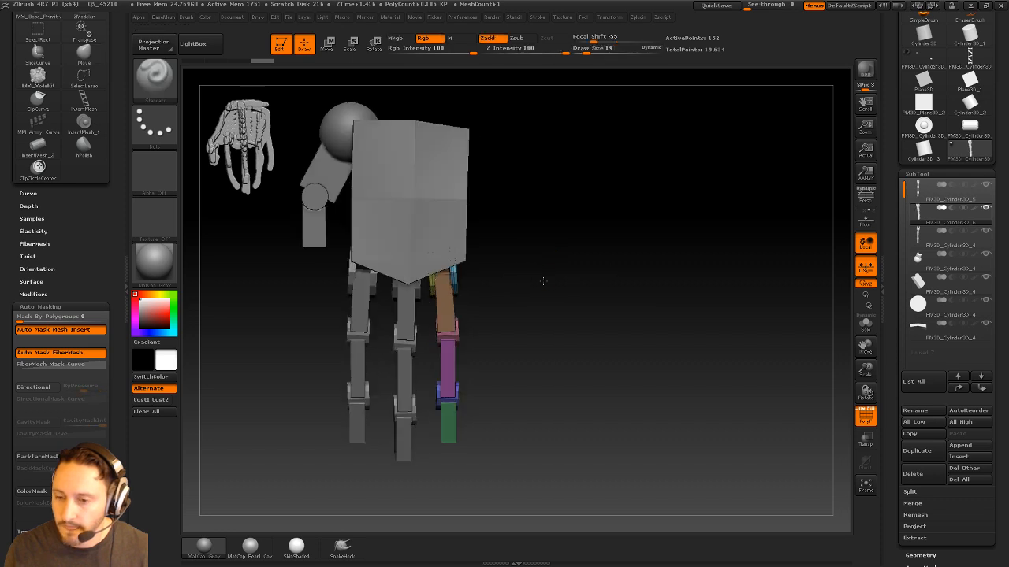
Duplicate the ring finger, move the copy beyond the palm's outer edge and scale it down as a little finger
key("w")
left_click_drag(446, 316, 535, 316)
key("e")
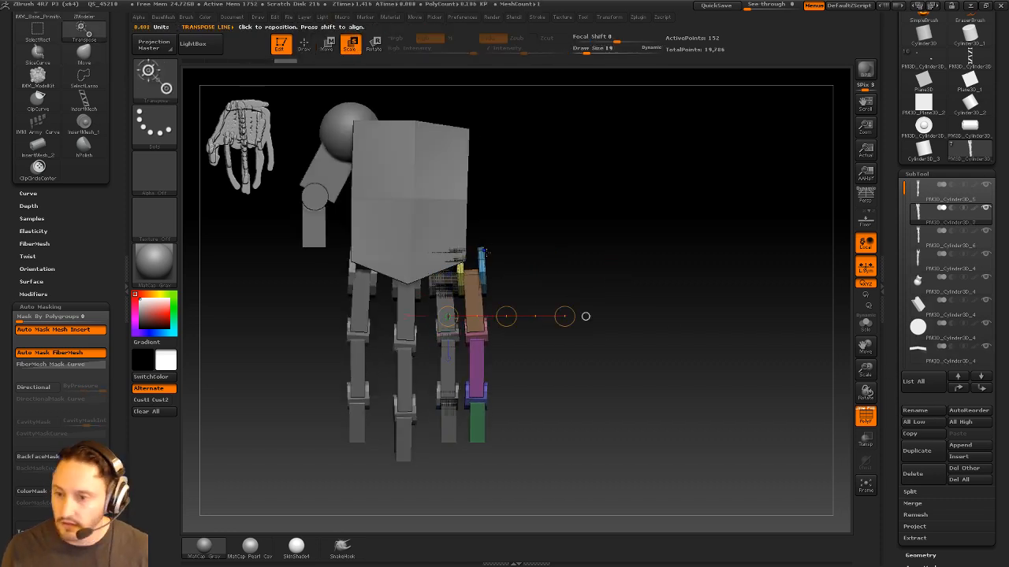
mouse_move(485, 260)
left_mouse_down()
mouse_move(581, 259)
mouse_move(562, 264)
mouse_move(601, 241)
left_mouse_up()
key("q")
key("w")
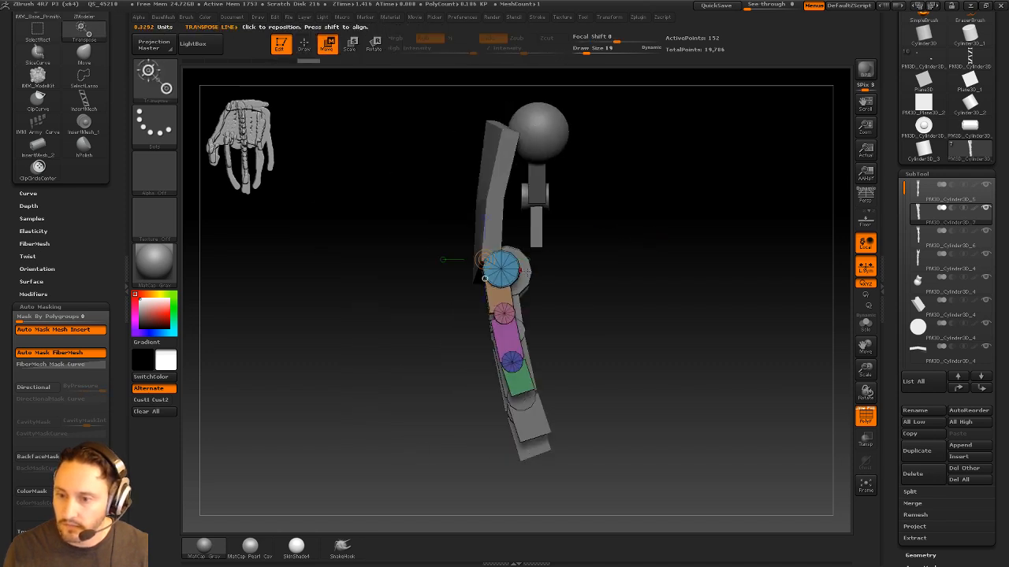
Rotate the fingers individually about their knuckles from the side to give each a slightly different angle
key("r")
mouse_move(500, 269)
left_mouse_down()
mouse_move(597, 281)
mouse_move(596, 266)
mouse_move(732, 300)
mouse_move(690, 326)
mouse_move(615, 305)
mouse_move(597, 278)
mouse_move(676, 326)
mouse_move(729, 321)
left_mouse_up()
key("q")
left_click(552, 274, "alt")
key("r")
key("q")
left_click(541, 337, "alt")
key("r")
mouse_move(536, 269)
left_mouse_down()
mouse_move(420, 284)
mouse_move(438, 272)
mouse_move(707, 320)
mouse_move(696, 257)
mouse_move(610, 288)
mouse_move(674, 267)
mouse_move(675, 284)
left_mouse_up()
key("q")
Select the little finger again and adjust its rotation and position beside the palm's outer edge
left_click(585, 294, "alt")
key("r")
key("w")
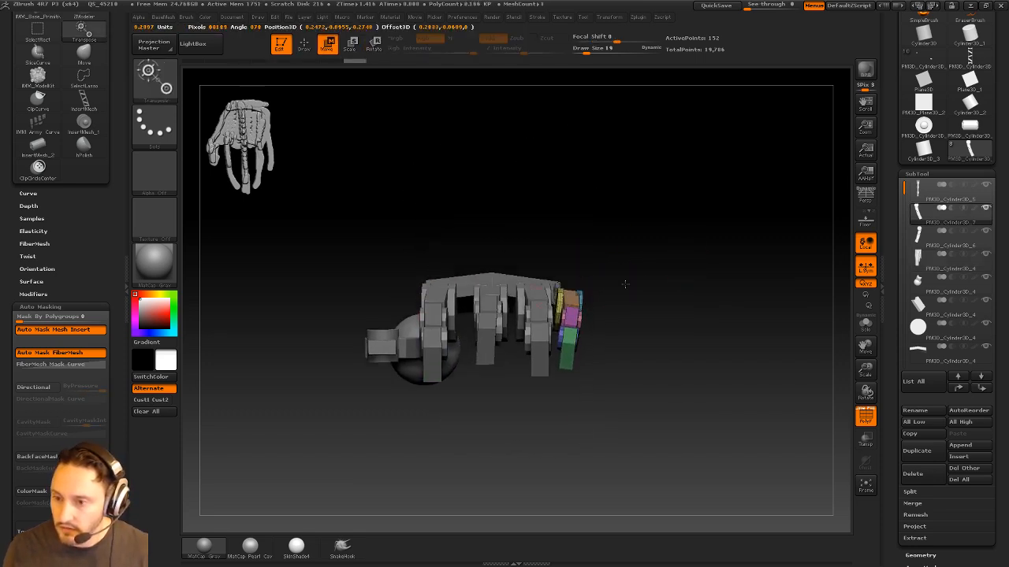
Select the middle finger and raise it slightly to follow the palm's arch
key("q")
left_click(491, 297, "alt")
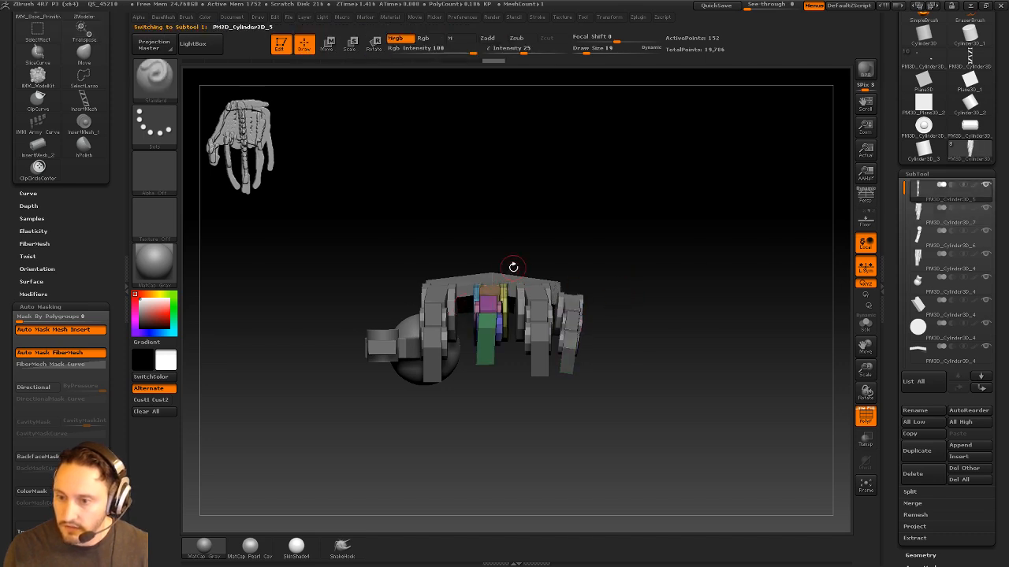
key("w")
left_click_drag(491, 290, 488, 223)
left_click_drag(490, 257, 491, 252)
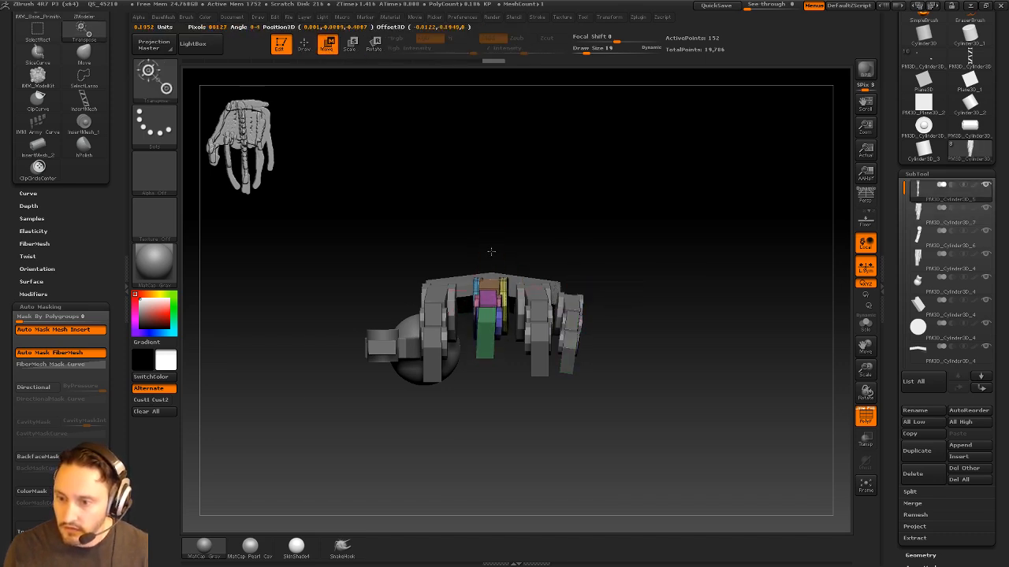
Select the index finger and fine-tune its position under the palm's thumb-side edge
key("q")
left_click(440, 299, "alt")
key("w")
left_click_drag(446, 300, 445, 229)
left_click_drag(447, 266, 451, 266)
Shift the index and middle fingers slightly toward the thumb side to even out their spacing
left_click_drag(581, 177, 556, 225)
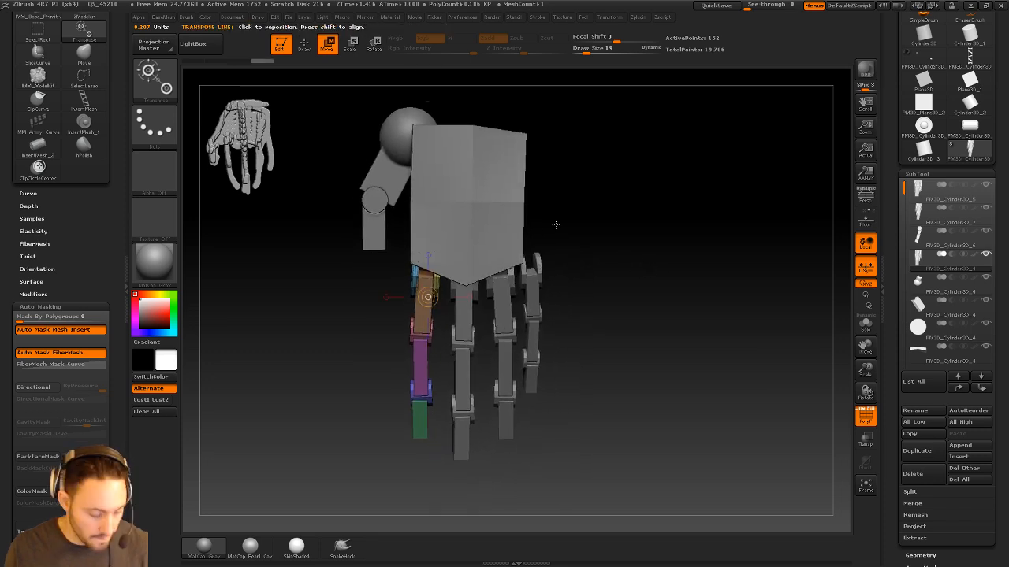
left_click_drag(415, 288, 608, 294)
key("w")
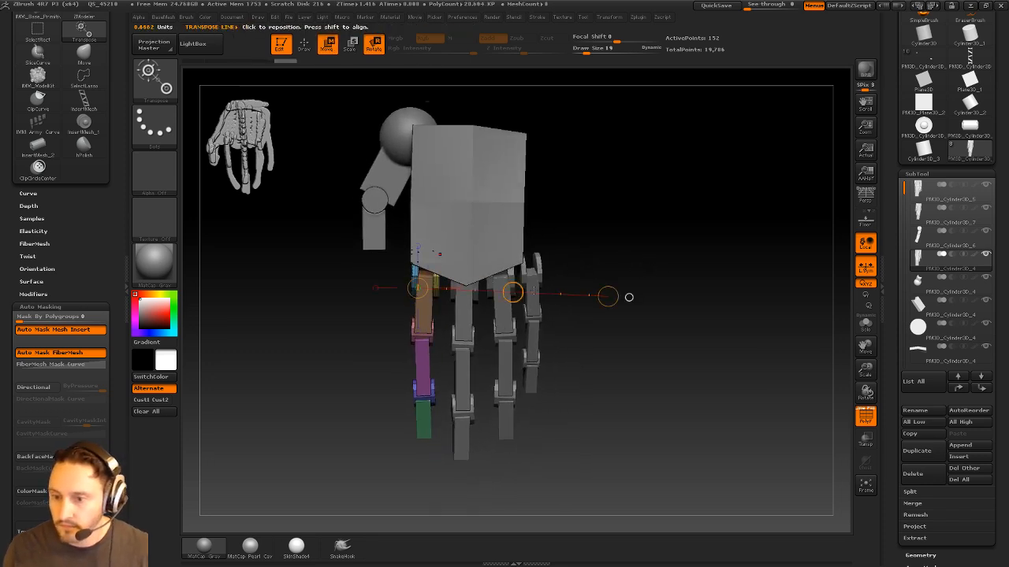
left_click_drag(512, 293, 509, 292)
key("q")
left_click(465, 314, "alt")
key("w")
Check the ring finger's placement and shift the little finger slightly outward from the palm
key("q")
left_click(512, 292, "alt")
key("w")
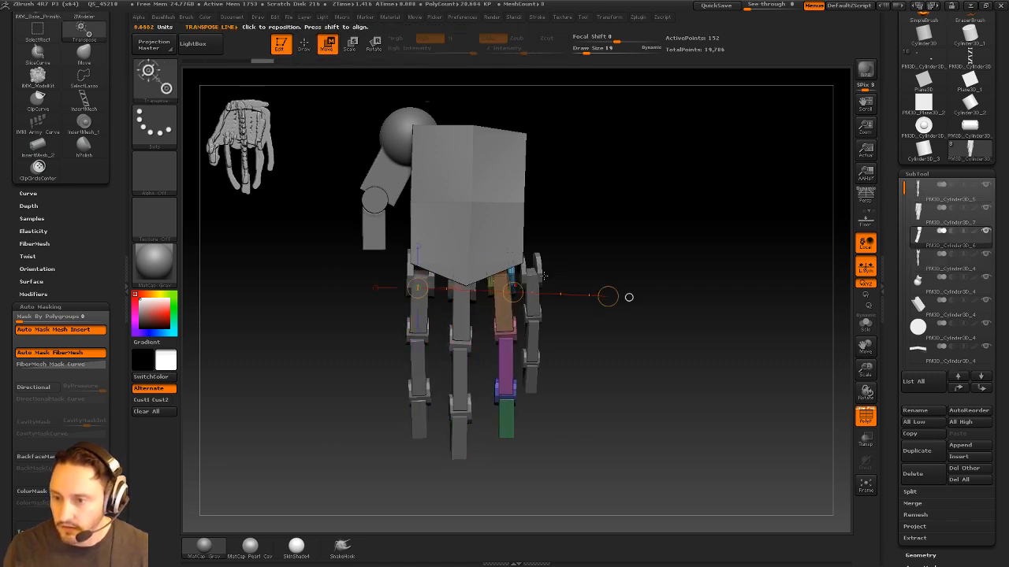
left_click(540, 275, "alt")
left_click_drag(512, 292, 515, 293)
key("q")
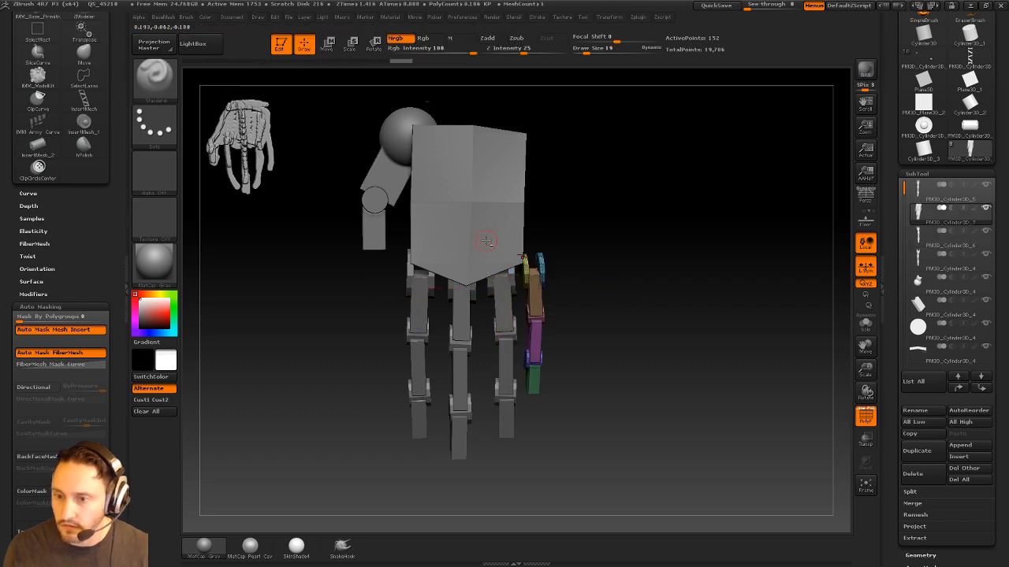
Select the palm and stretch it sideways so it spans all four fingers
left_click(484, 239, "alt")
mouse_move(569, 200)
left_mouse_down("alt")
mouse_move(574, 241)
mouse_move(606, 225)
mouse_move(572, 219)
left_mouse_up("alt")
key("w")
mouse_move(405, 250)
left_mouse_down("shift")
mouse_move(718, 250)
mouse_move(718, 329)
mouse_move(701, 247)
mouse_move(704, 261)
mouse_move(669, 247)
mouse_move(623, 286)
left_mouse_up("shift")
key("q")
Select the middle finger at the top of the subtool list and merge down until all four fingers form one subtool
key("s")
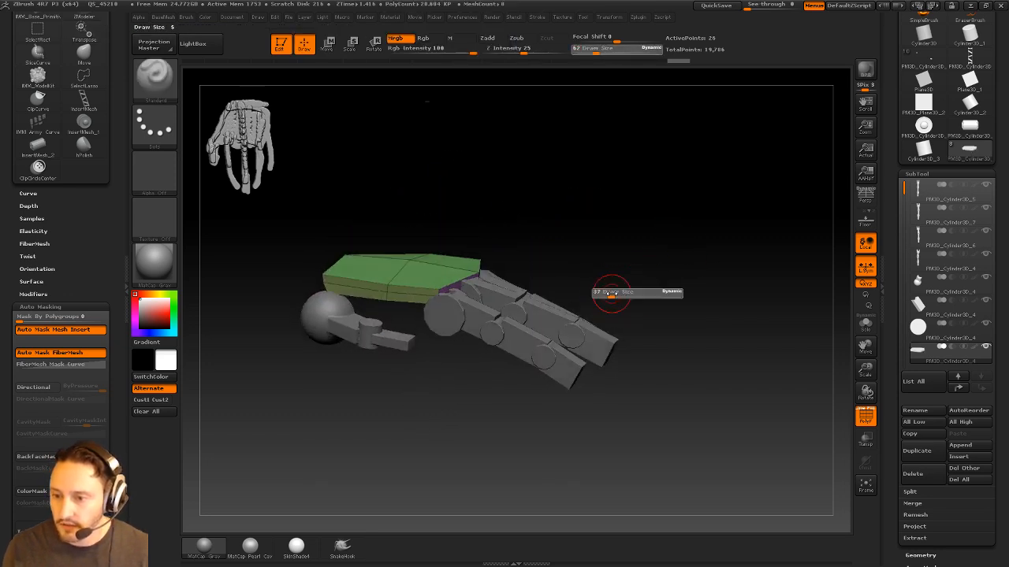
left_click(611, 292)
left_click(570, 334, "alt")
left_click_drag(700, 268, 693, 290)
key("3")
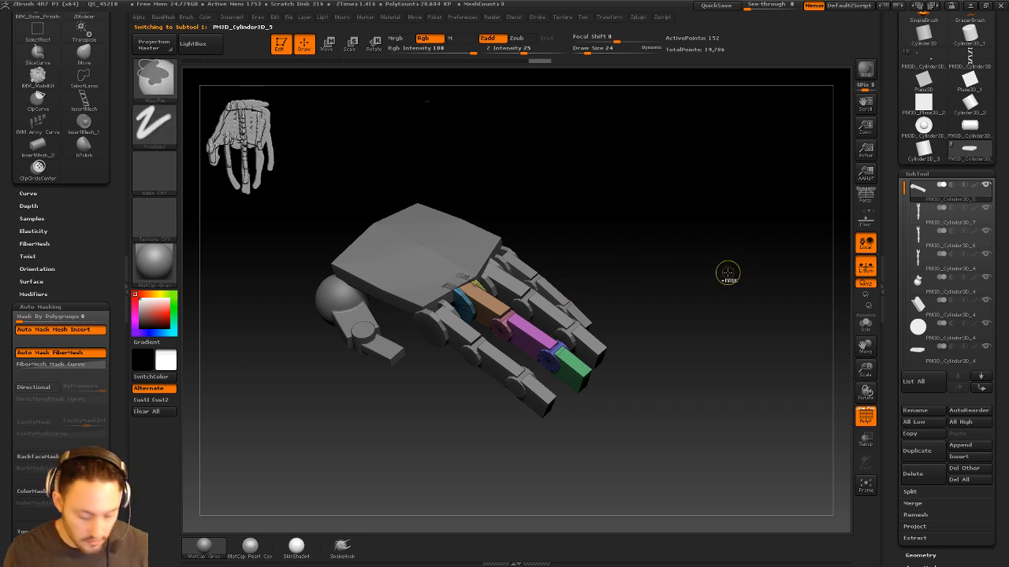
key("ctrl+e")
key("ctrl+e")
key("ctrl+e")
key("3")
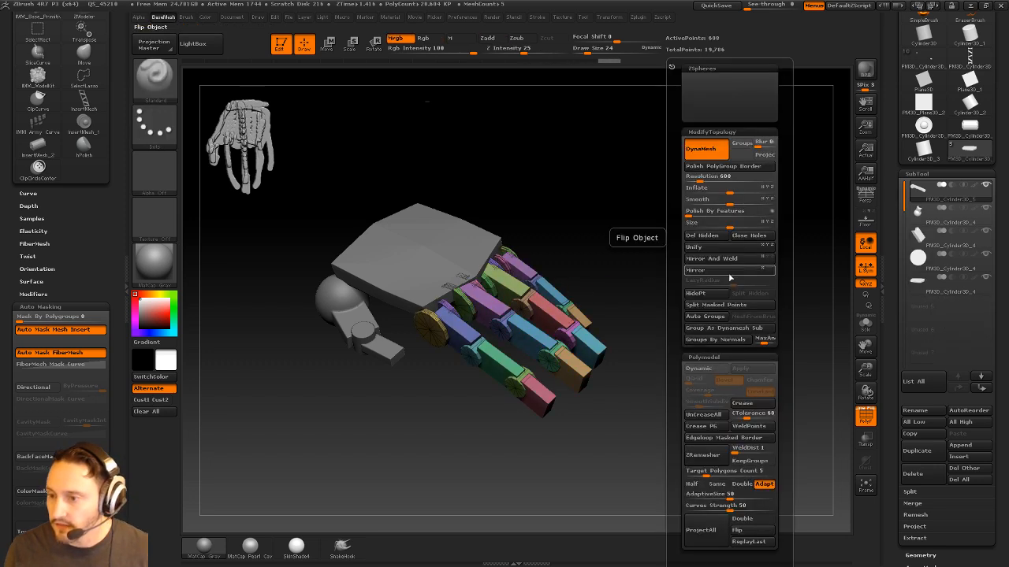
Turn on Dynamic subdivision for the merged fingers and hide the polygroup colours
left_click(701, 368)
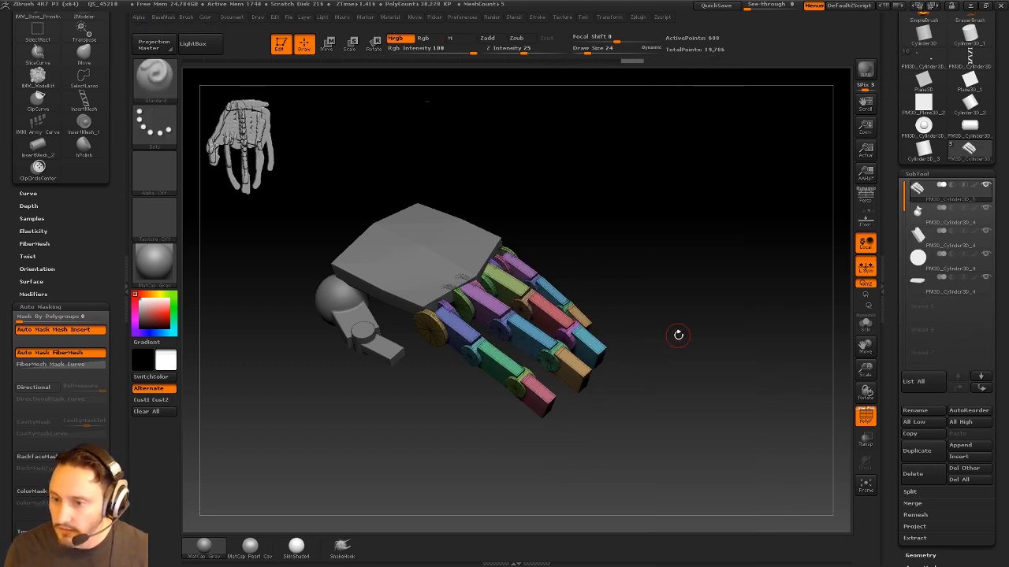
mouse_move(677, 334)
left_mouse_down()
mouse_move(714, 308)
mouse_move(729, 379)
left_mouse_up()
left_click(865, 420)
mouse_move(829, 380)
left_mouse_down()
mouse_move(754, 387)
mouse_move(536, 290)
left_mouse_up()
left_click_drag(414, 325, 531, 295)
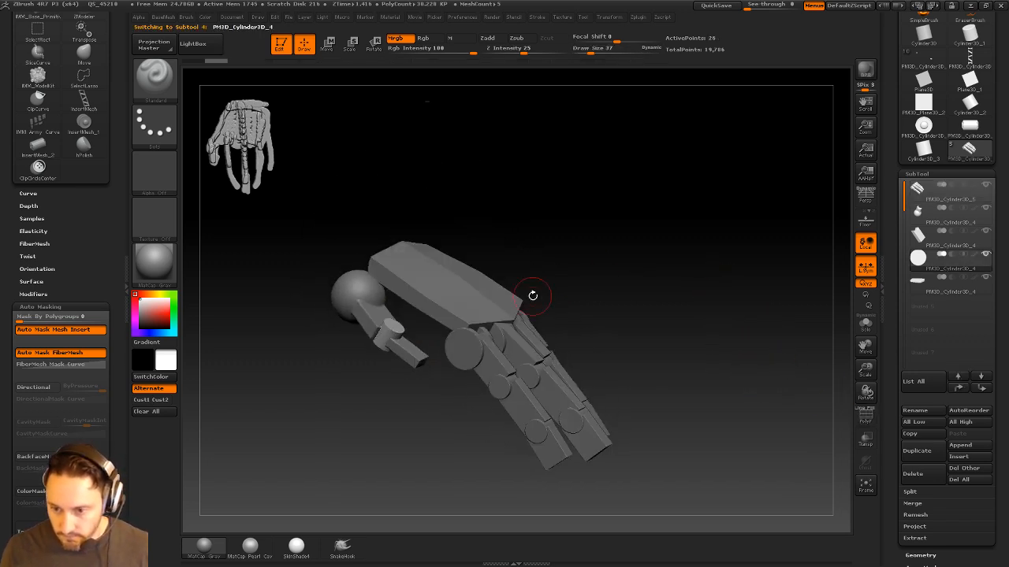
Select the palm and turn on Dynamic subdivision to smooth it
left_click(481, 317, "alt")
left_click_drag(657, 249, 689, 266)
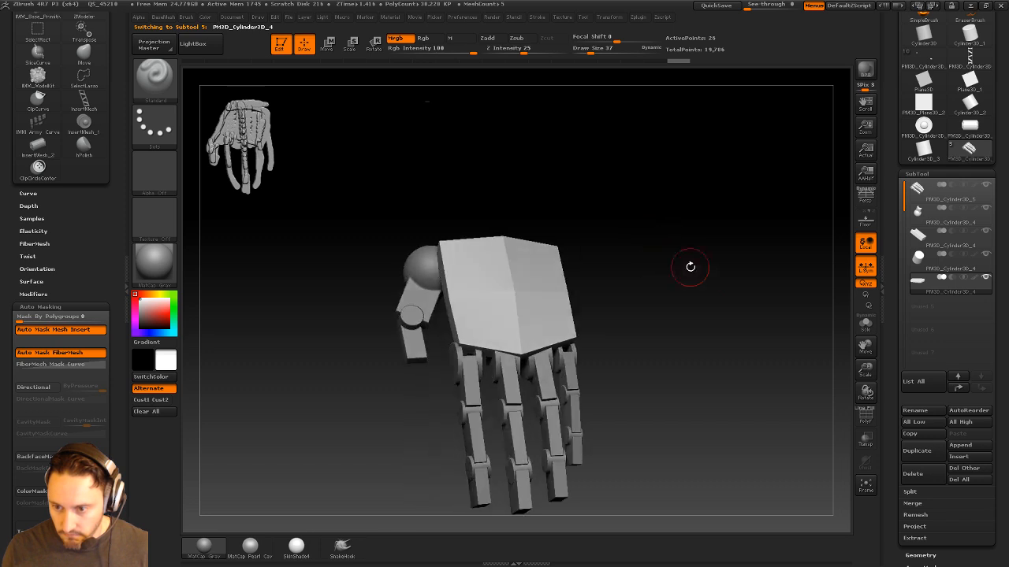
key("space")
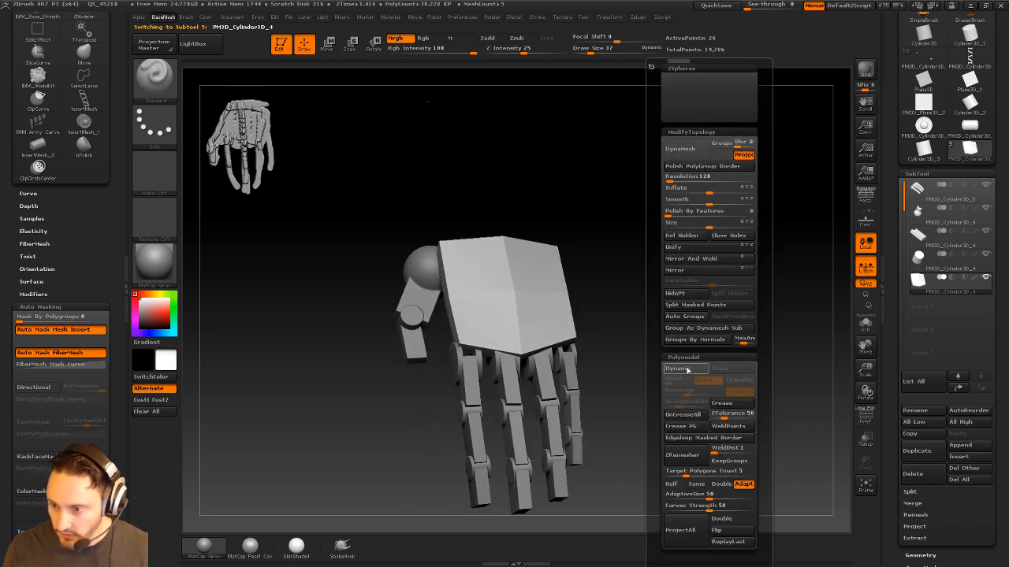
left_click_drag(653, 353, 696, 252)
left_click_drag(596, 211, 609, 263, "alt")
left_click_drag(493, 312, 516, 331)
Adjust the palm's finger-side edge with a large Move brush, then return to a smaller Standard brush
key("s")
left_click(521, 322)
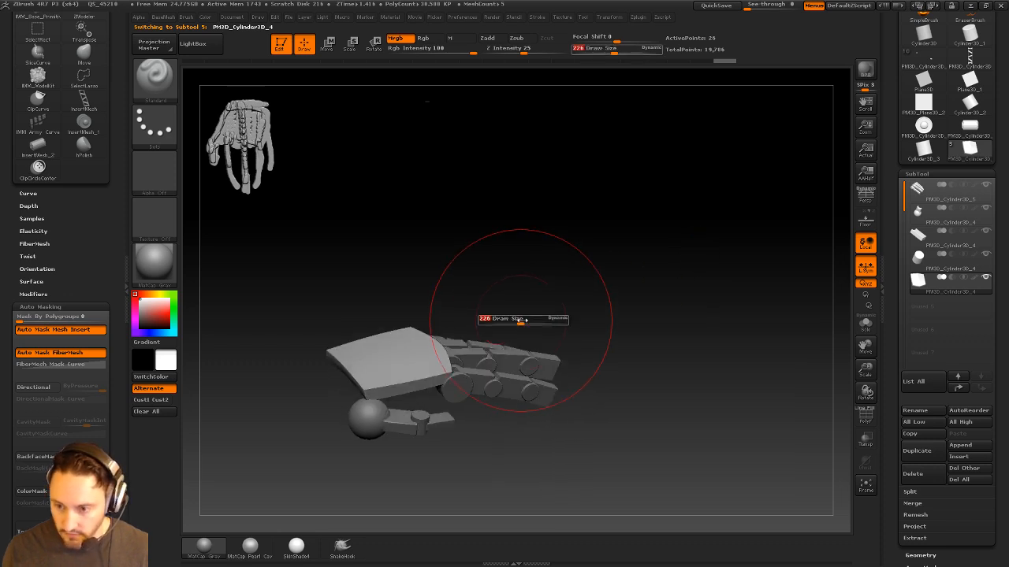
key("b")
key("m")
key("v")
left_click_drag(429, 347, 440, 315)
left_click_drag(440, 312, 479, 301)
key("b")
key("s")
key("t")
key("s")
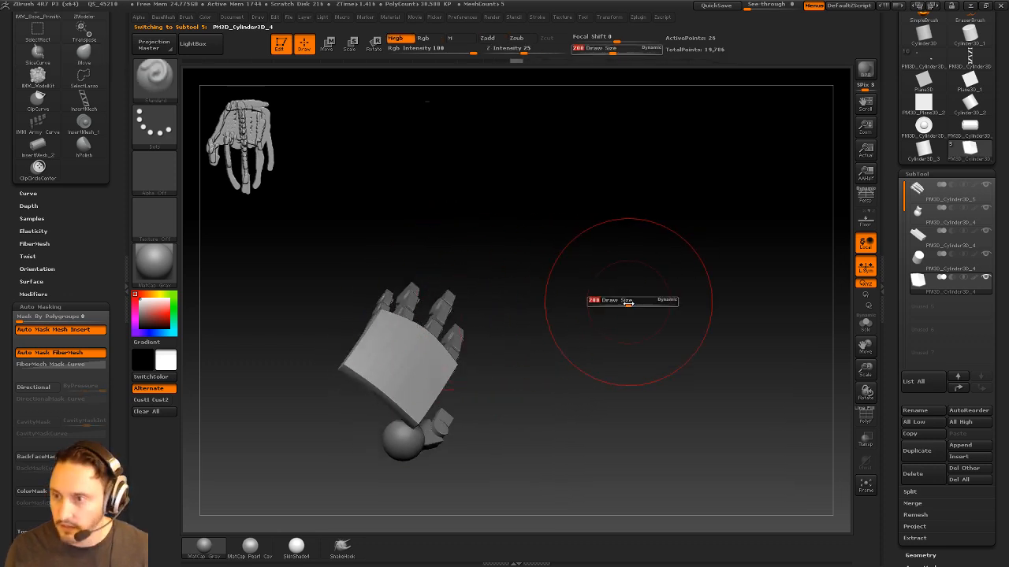
left_click(610, 303)
mouse_move(658, 283)
left_mouse_down()
mouse_move(677, 225)
mouse_move(633, 241)
mouse_move(735, 260)
left_mouse_up()
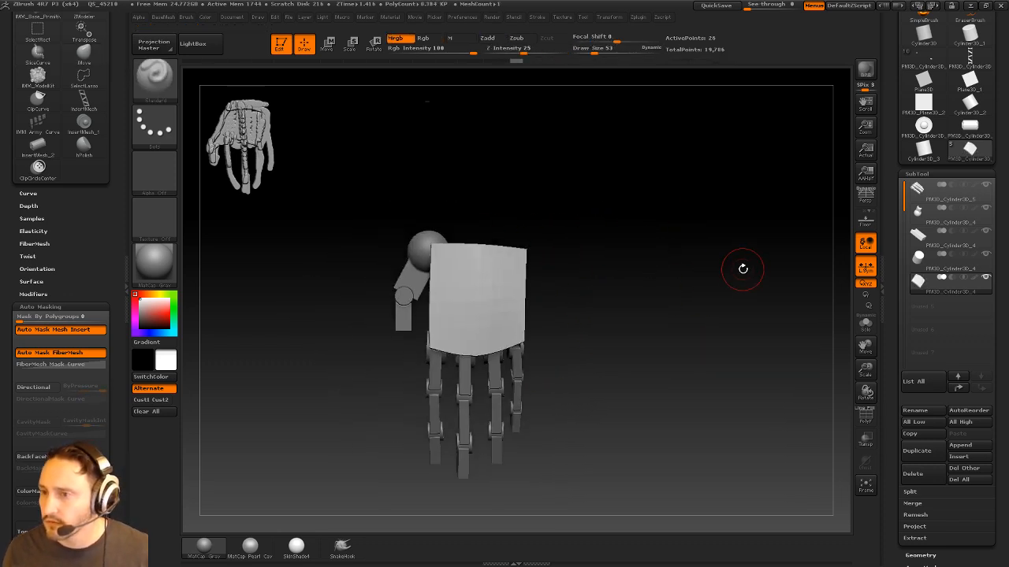
Select the fingers subtool and merge the thumb parts and palm into it as a single hand subtool
left_click(936, 192)
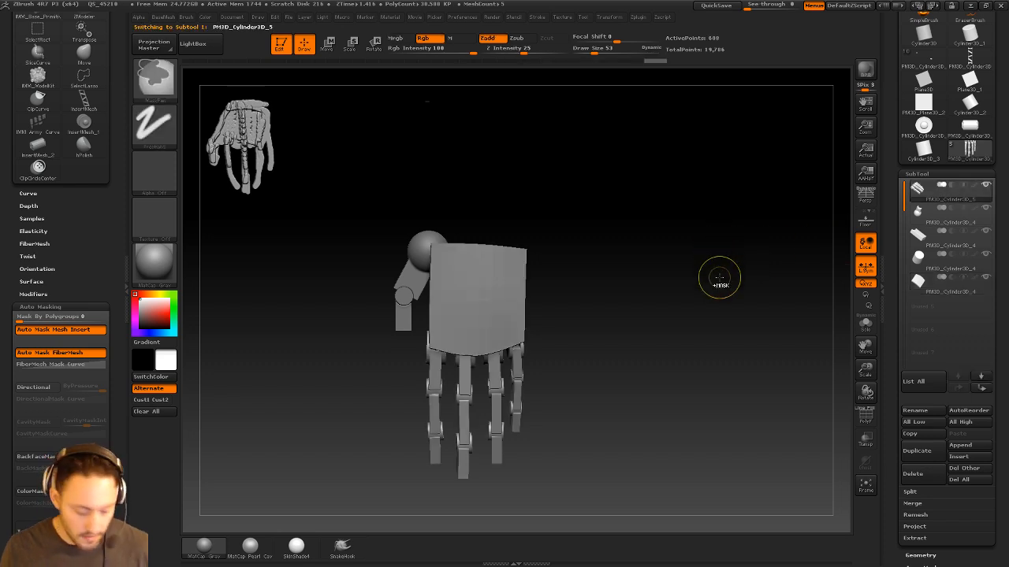
key("ctrl+e")
key("ctrl+e")
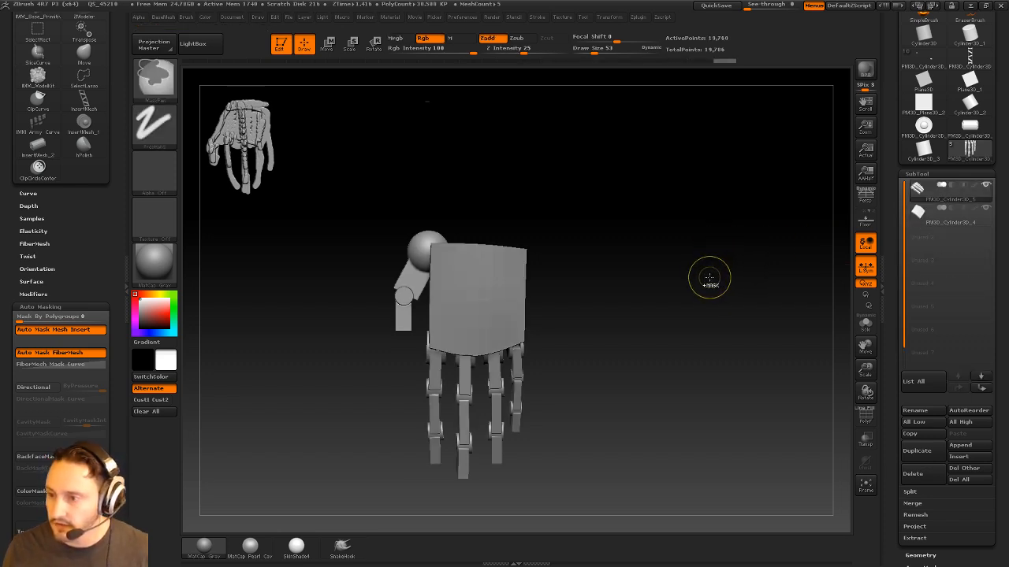
key("ctrl+e")
left_click_drag(673, 315, 695, 322)
left_click_drag(695, 323, 712, 283, "alt")
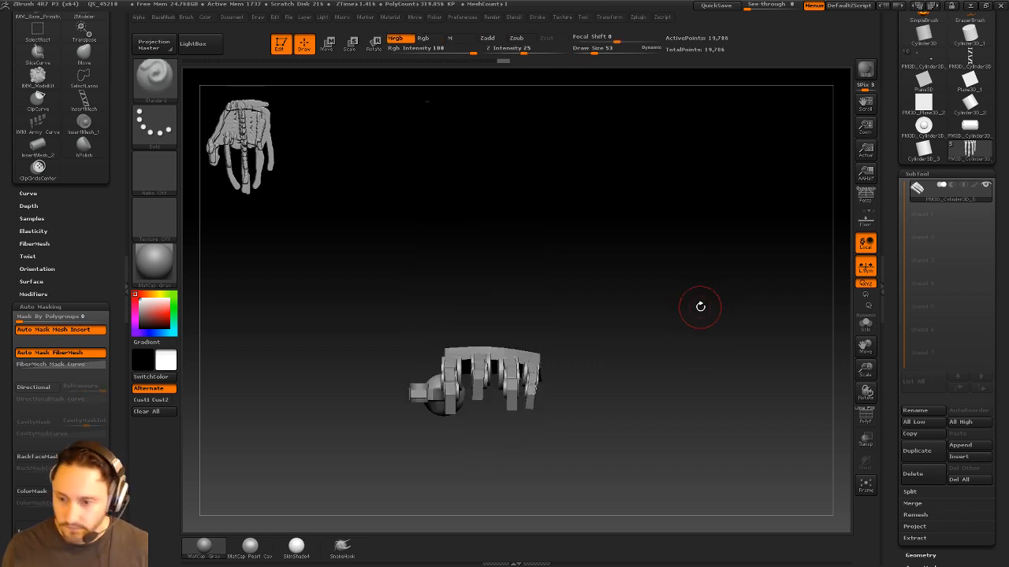
Create a new InsertMesh brush from the merged hand and switch to the robot body tool
key("b")
left_click(392, 545)
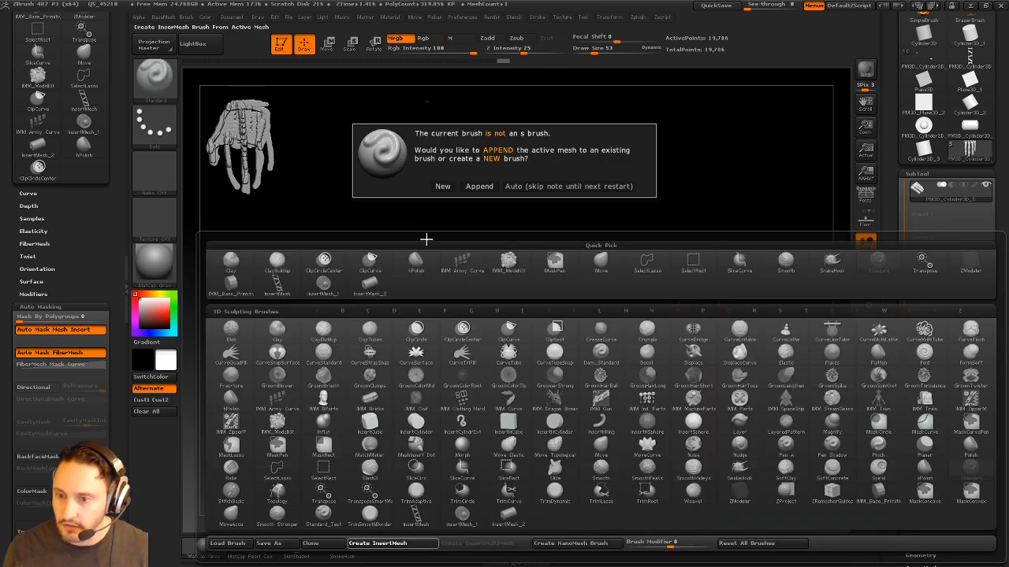
left_click(442, 186)
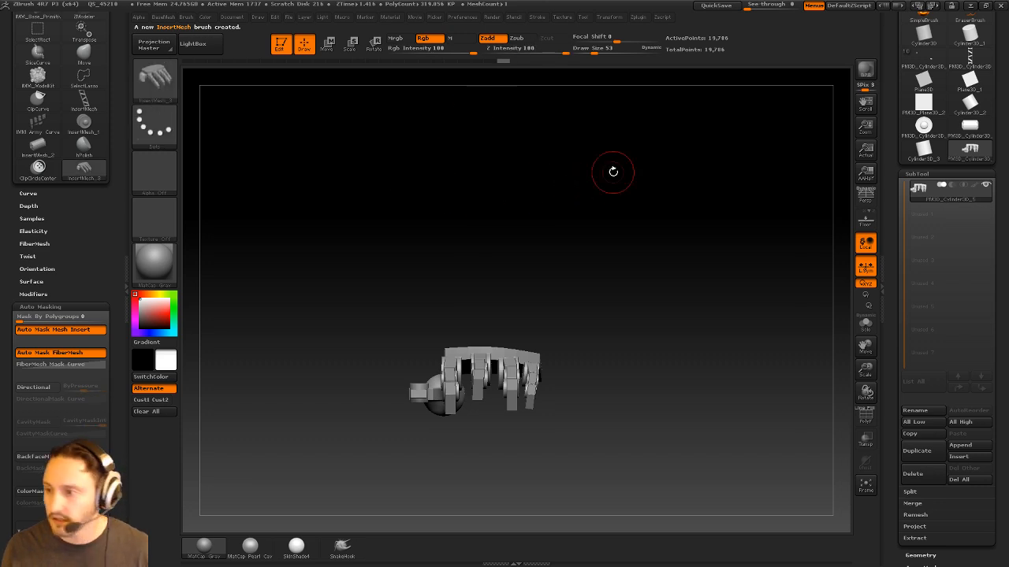
left_click(915, 65)
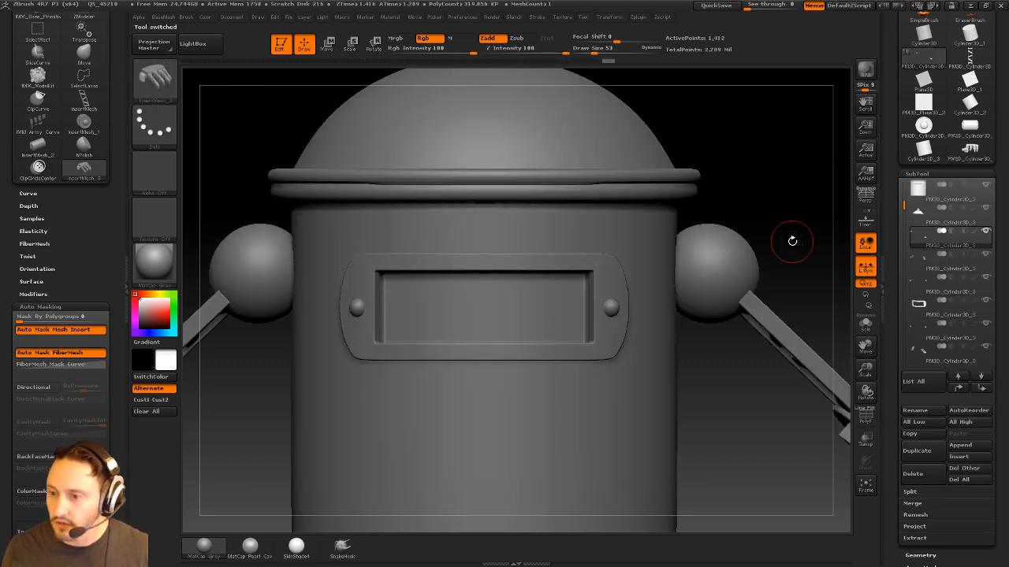
Insert the custom hand mesh at the wrist joint of the robot's arm and separate it with Split Masked Points
left_click_drag(792, 241, 733, 202, "alt")
key("f")
left_click_drag(753, 244, 569, 357)
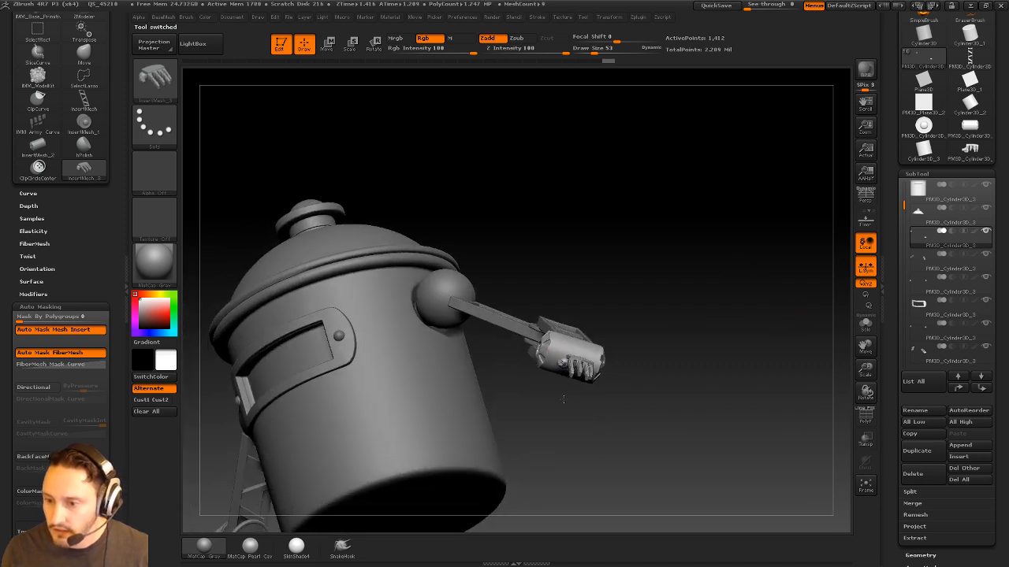
left_click_drag(564, 400, 544, 463)
left_click_drag(744, 264, 775, 317)
key("2")
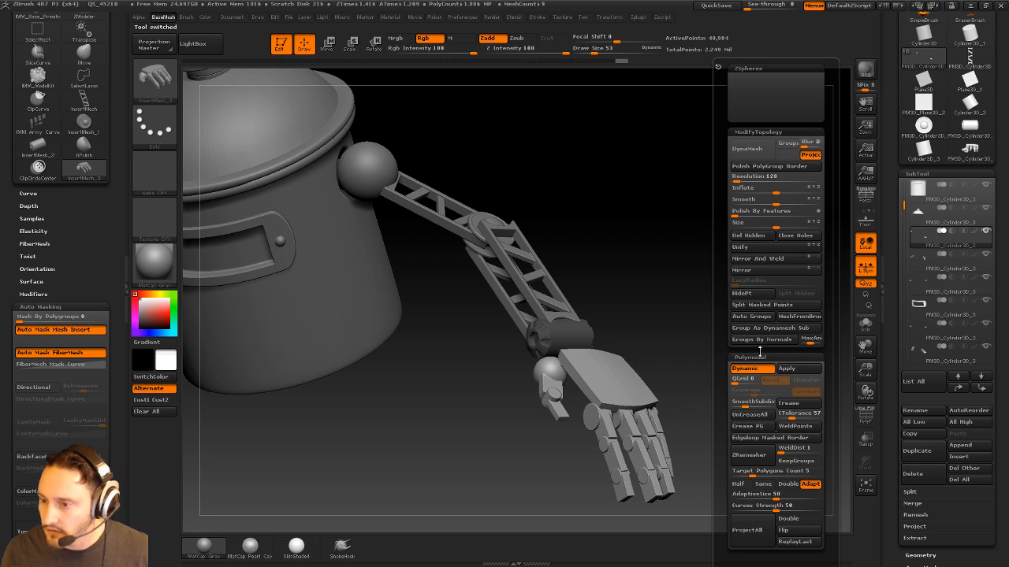
left_click(762, 307)
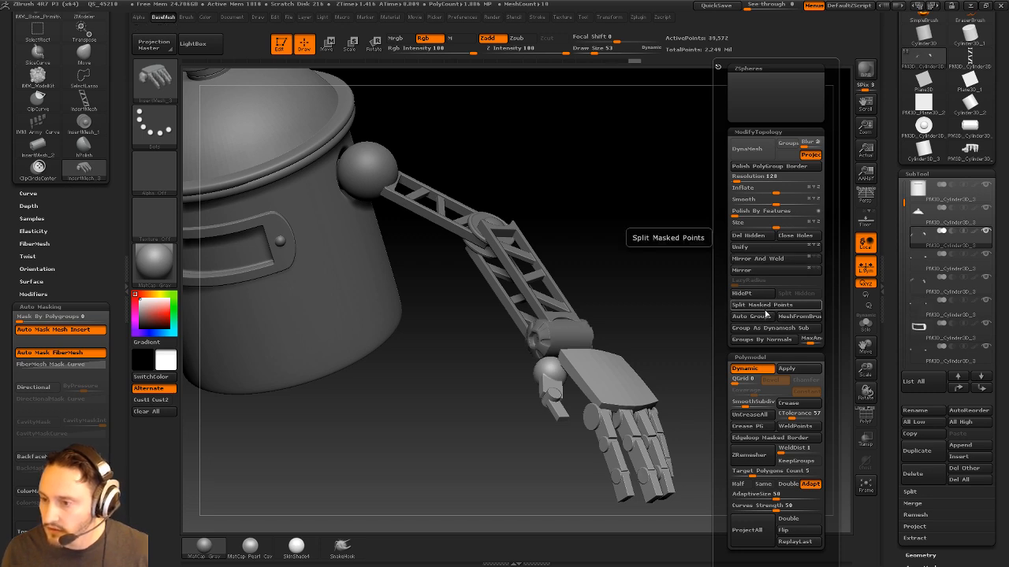
Show the silhouette reference plane subtool and turn on transparency in the front view
left_click_drag(704, 361, 753, 319)
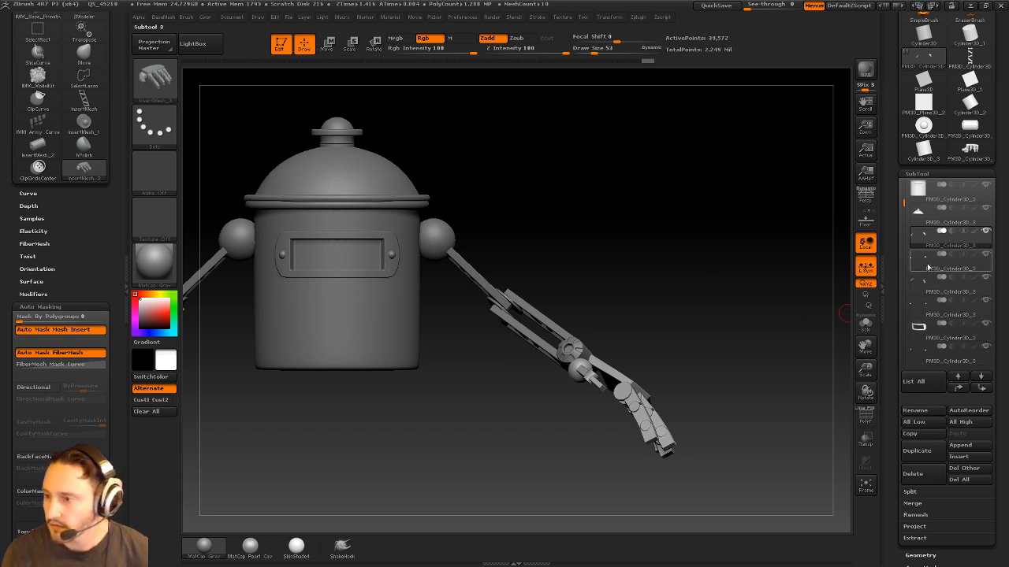
left_click_drag(903, 200, 893, 254)
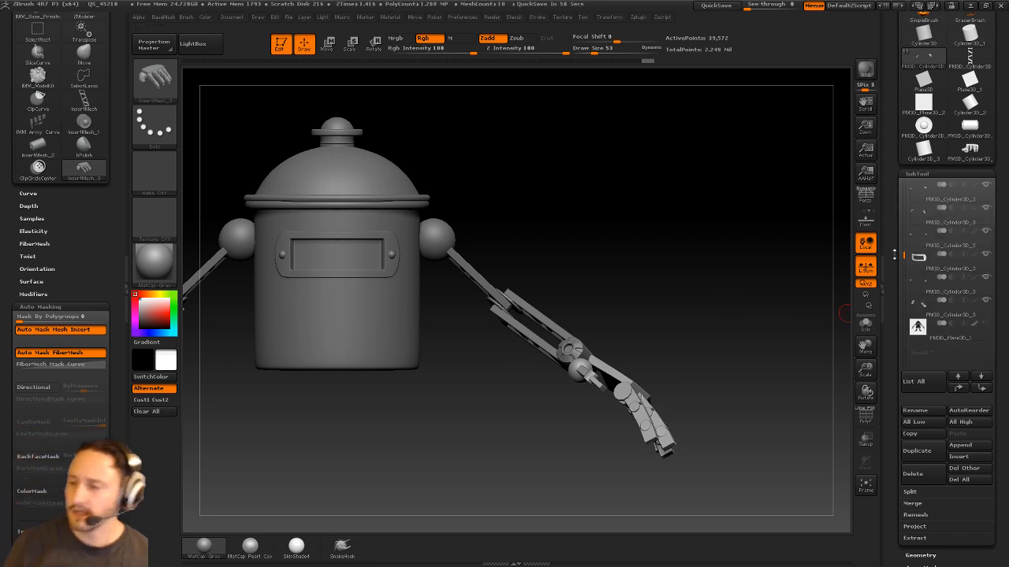
left_click(982, 326)
left_click_drag(686, 306, 780, 300)
left_click(865, 441)
left_click_drag(727, 339, 787, 328)
Rotate the hands downward at the wrists and scale them down slightly to suit the reference silhouette
key("r")
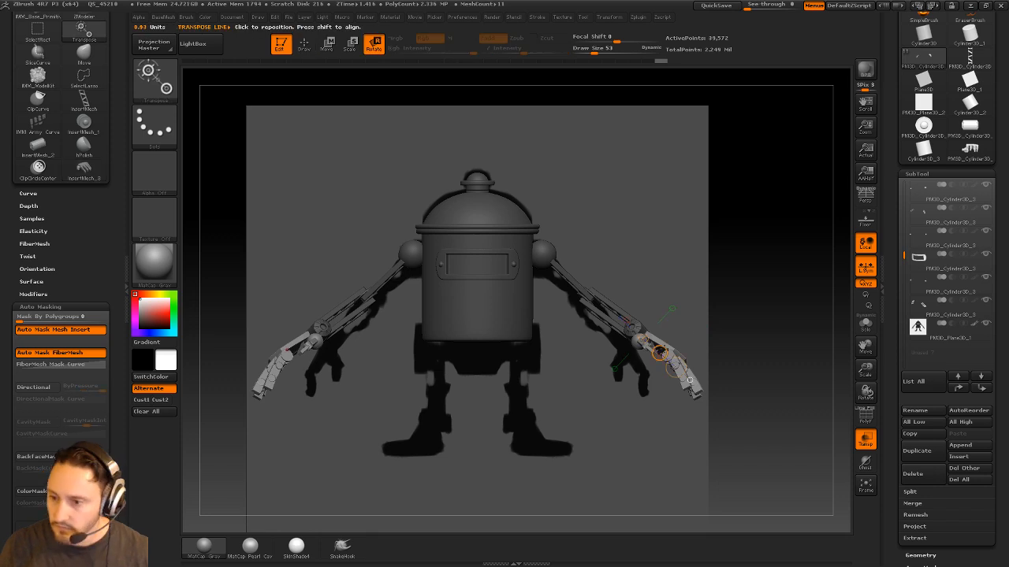
mouse_move(675, 368)
left_mouse_down()
mouse_move(666, 390)
mouse_move(740, 358)
mouse_move(759, 363)
mouse_move(768, 310)
left_mouse_up()
key("q")
key("e")
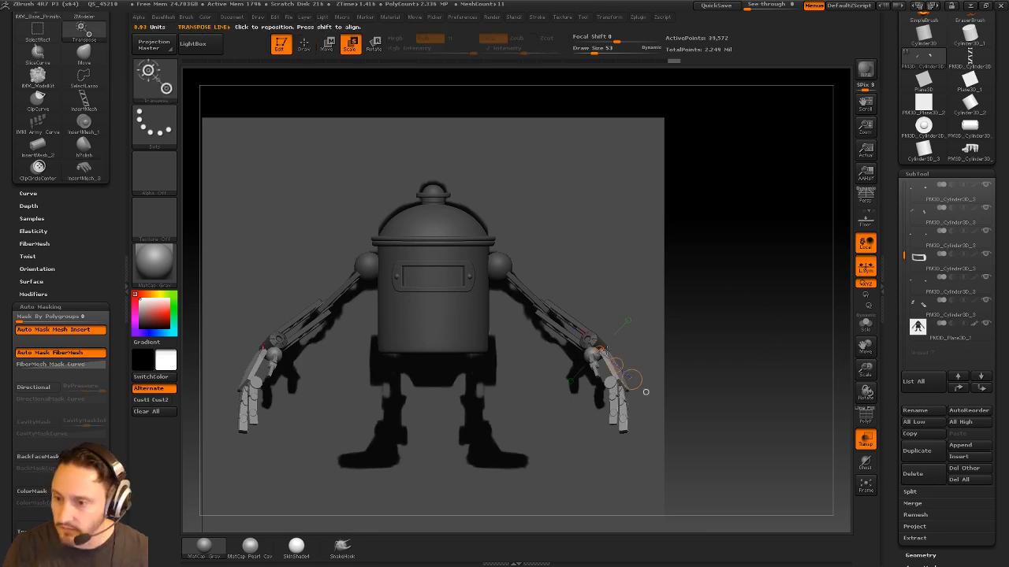
mouse_move(605, 347)
left_mouse_down()
mouse_move(700, 307)
mouse_move(670, 326)
mouse_move(693, 300)
mouse_move(657, 327)
left_mouse_up()
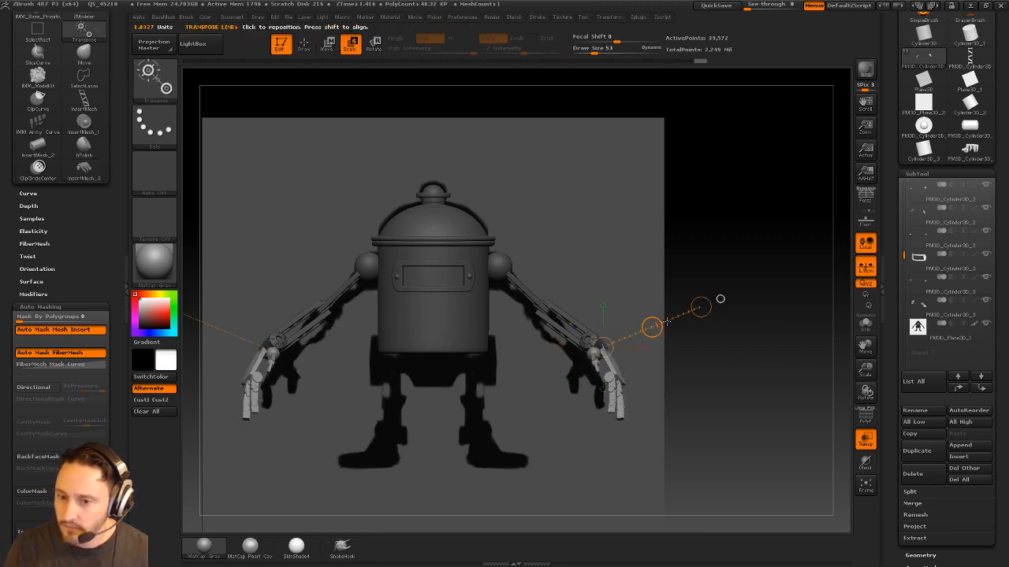
key("q")
mouse_move(737, 272)
left_mouse_down()
mouse_move(769, 299)
mouse_move(765, 320)
mouse_move(699, 351)
mouse_move(697, 383)
mouse_move(746, 301)
mouse_move(749, 322)
mouse_move(762, 308)
mouse_move(738, 294)
mouse_move(759, 264)
mouse_move(722, 288)
mouse_move(750, 299)
mouse_move(603, 323)
left_mouse_up()
Compare the robot's arms and hands with the reference silhouette from the front and at an angle
key("w")
key("q")
key("b")
key("s")
key("t")
key("s")
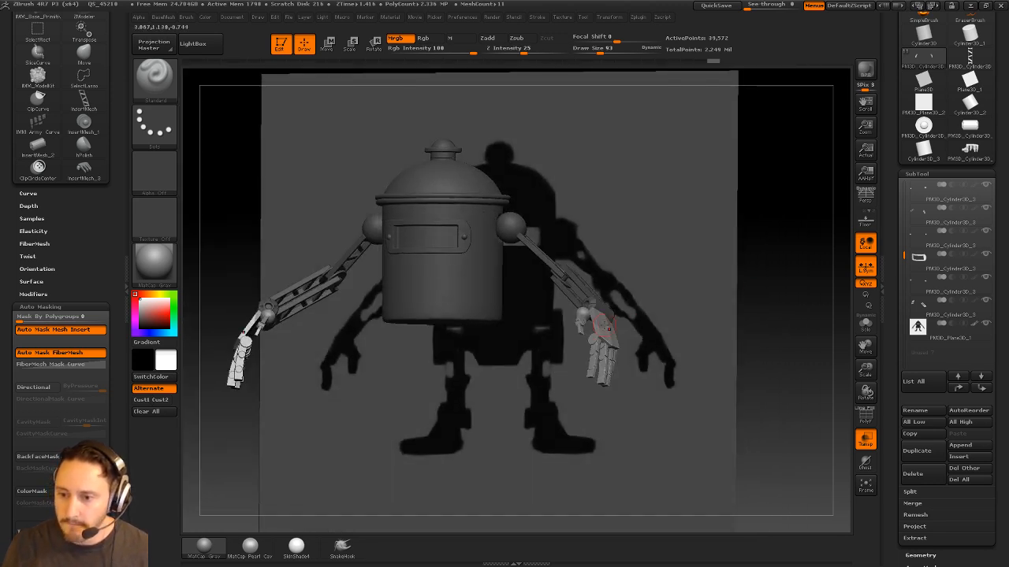
left_click_drag(712, 264, 483, 325)
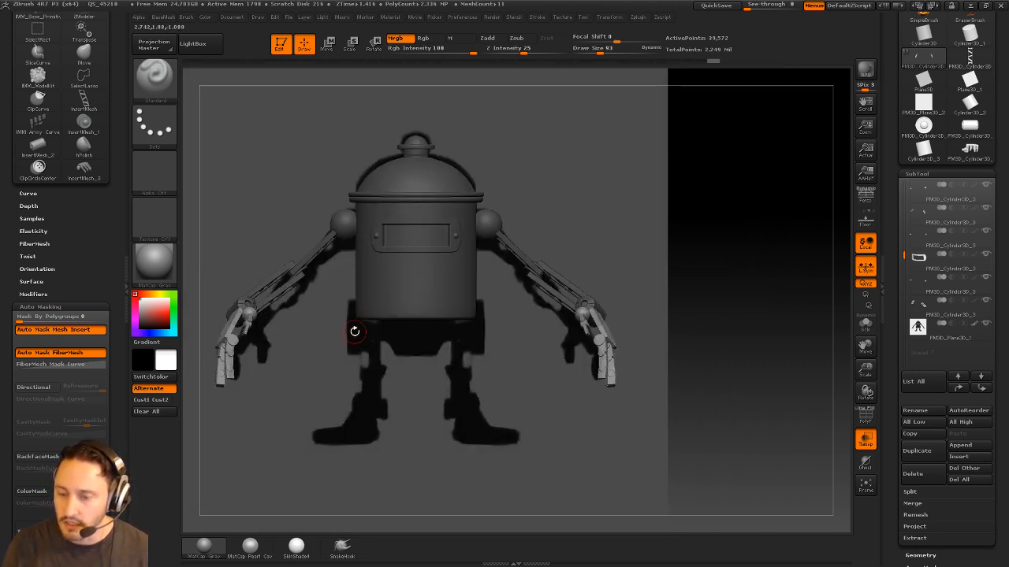
mouse_move(739, 193)
left_mouse_down("alt")
mouse_move(762, 253)
mouse_move(753, 235)
mouse_move(743, 249)
mouse_move(504, 318)
left_mouse_up("alt")
key("s")
key("b")
key("z")
key("m")
left_click_drag(760, 268, 732, 286, "shift")
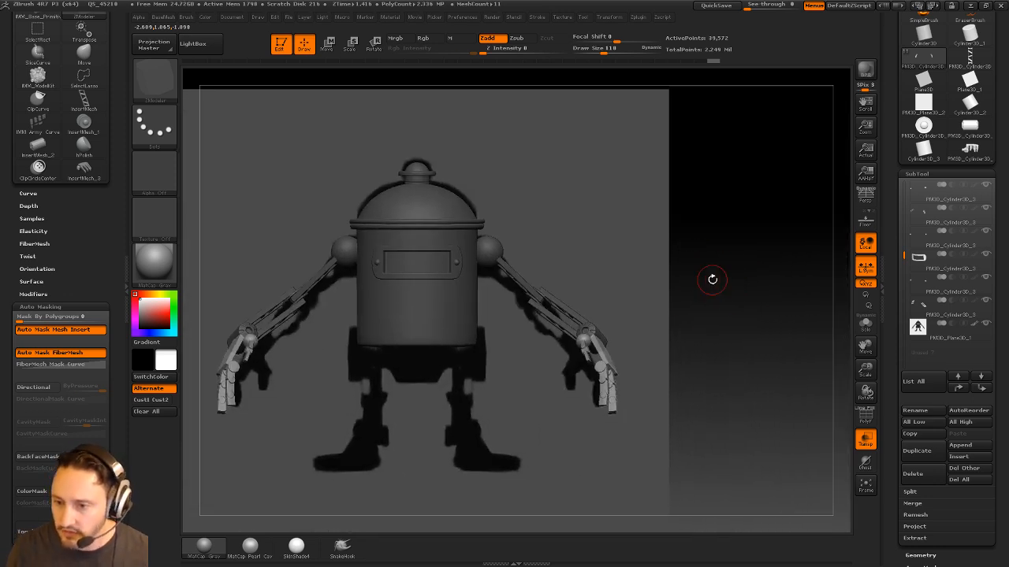
mouse_move(699, 239)
left_mouse_down()
mouse_move(503, 234)
mouse_move(513, 238)
left_mouse_up()
key("b")
key("s")
key("t")
key("s")
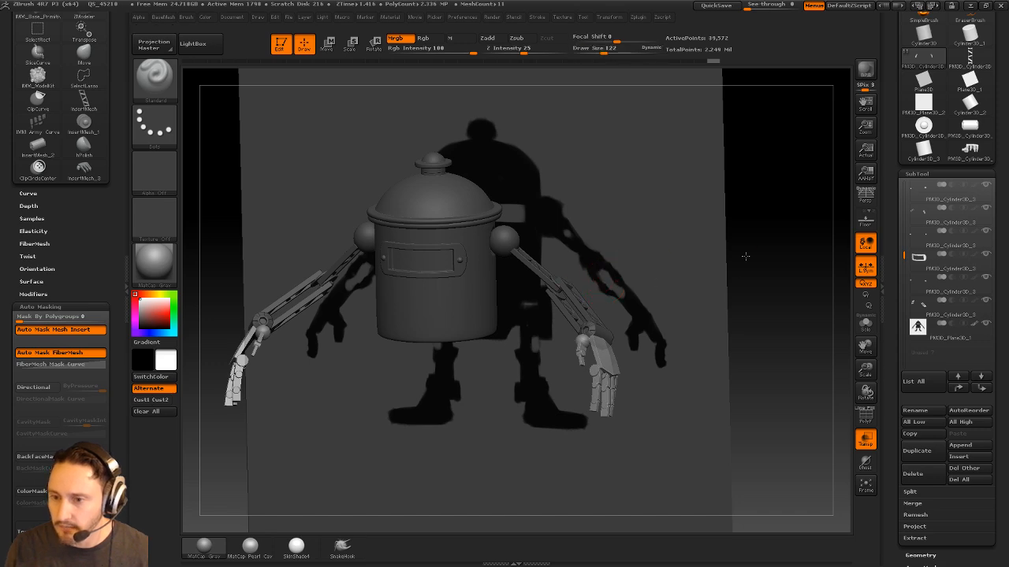
mouse_move(745, 256)
left_mouse_down()
mouse_move(734, 236)
mouse_move(492, 316)
left_mouse_up()
key("s")
left_click(719, 252)
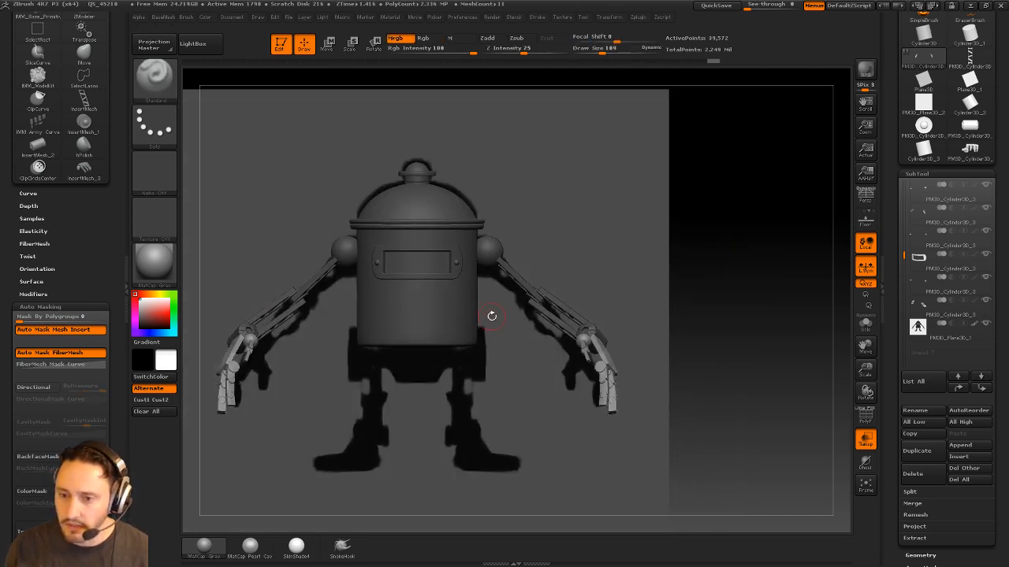
Select the robot body subtool, turn off transparency and clear the model from the canvas
left_click(464, 307, "alt")
mouse_move(764, 286)
left_mouse_down("alt")
mouse_move(773, 297)
mouse_move(756, 304)
mouse_move(745, 282)
mouse_move(705, 304)
mouse_move(729, 323)
mouse_move(761, 315)
mouse_move(743, 316)
mouse_move(732, 303)
mouse_move(759, 302)
mouse_move(756, 285)
left_mouse_up("alt")
left_click(865, 437)
left_click(282, 44)
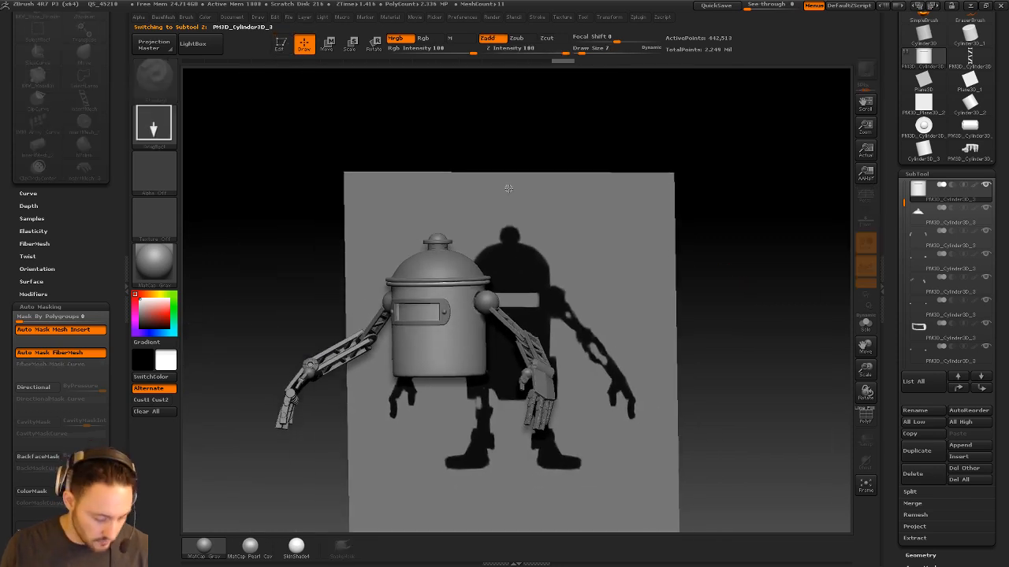
key("ctrl+n")
Draw a new Cylinder3D on the empty canvas and convert it to a PolyMesh3D
left_click_drag(903, 142, 896, 249)
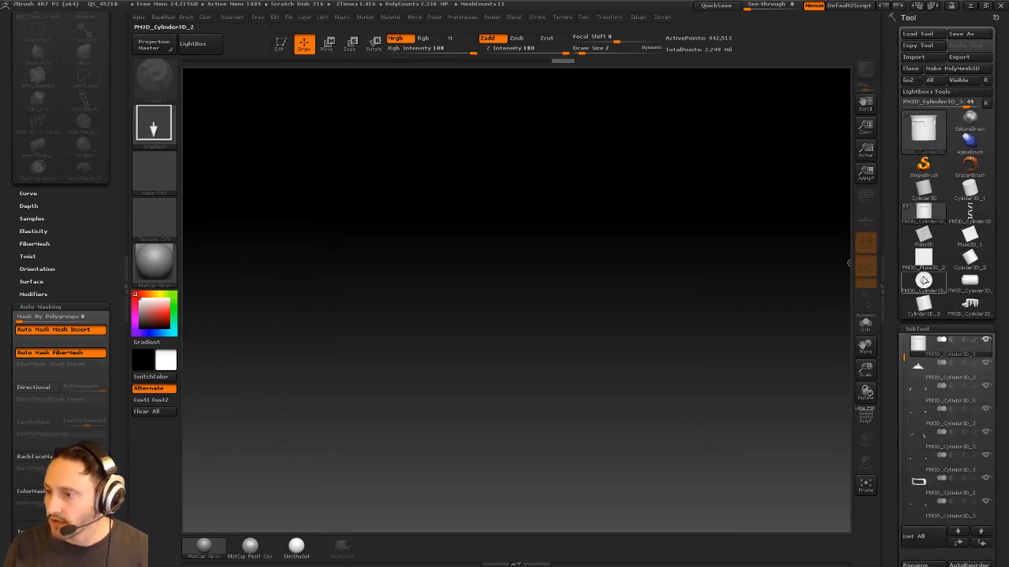
left_click(923, 280)
left_click(969, 189)
left_click_drag(502, 309, 420, 220)
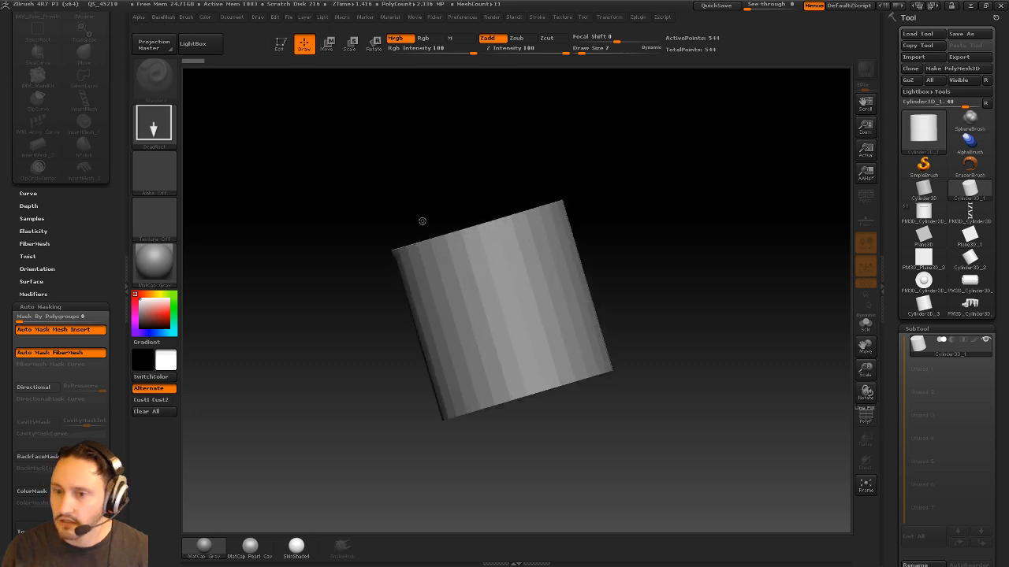
left_click(282, 44)
left_click(952, 69)
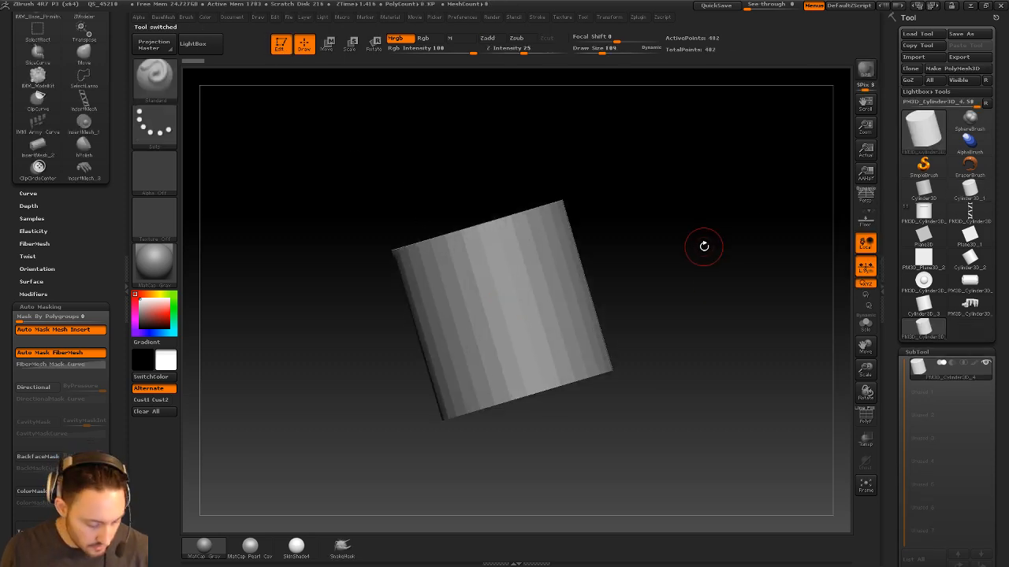
key("b")
key("i")
left_click(235, 430)
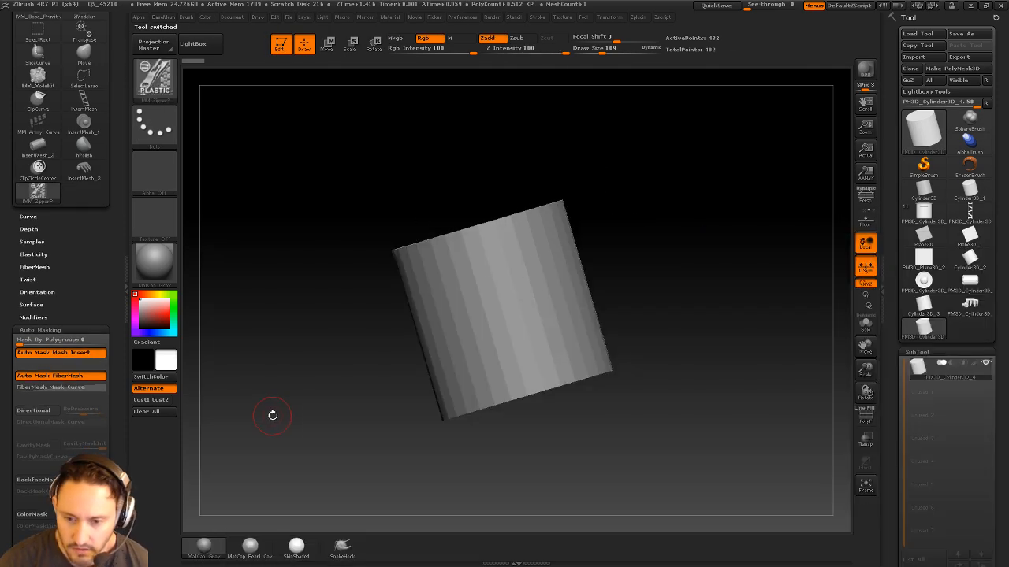
key("m")
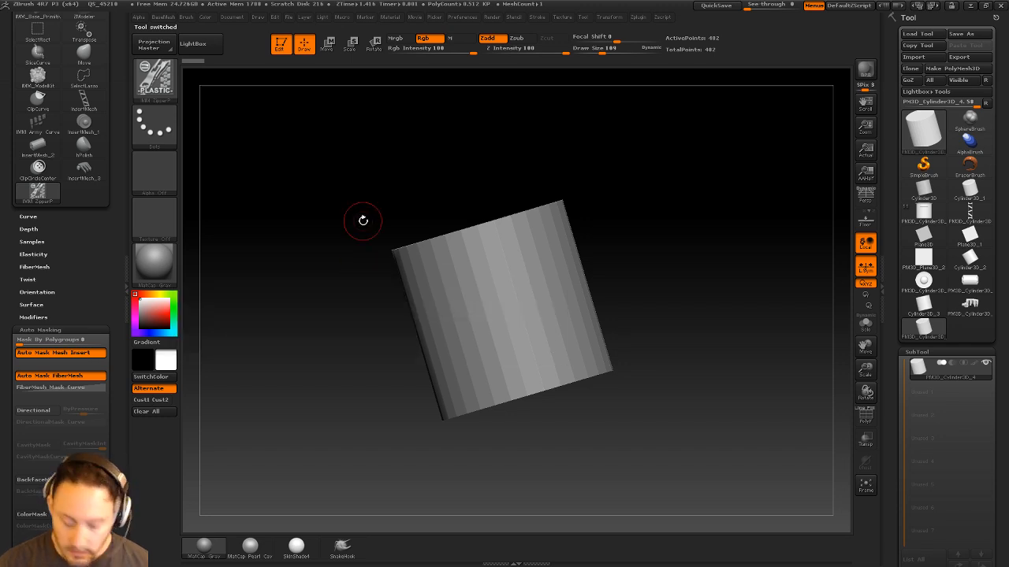
Choose the IMM ModelKit brush and pick its Circular_16 insert mesh
key("b")
key("i")
left_click(82, 367)
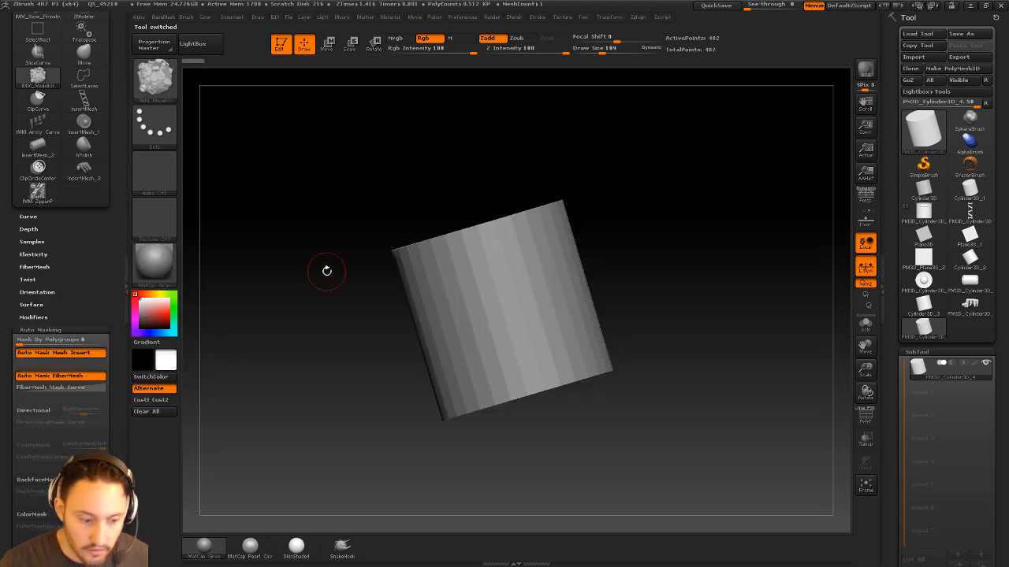
key("m")
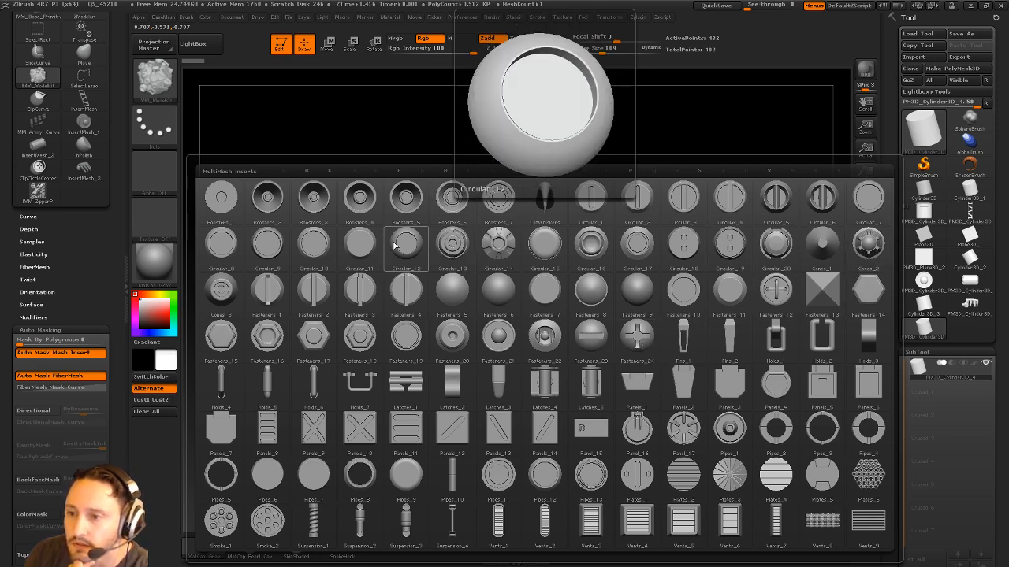
left_click(592, 255)
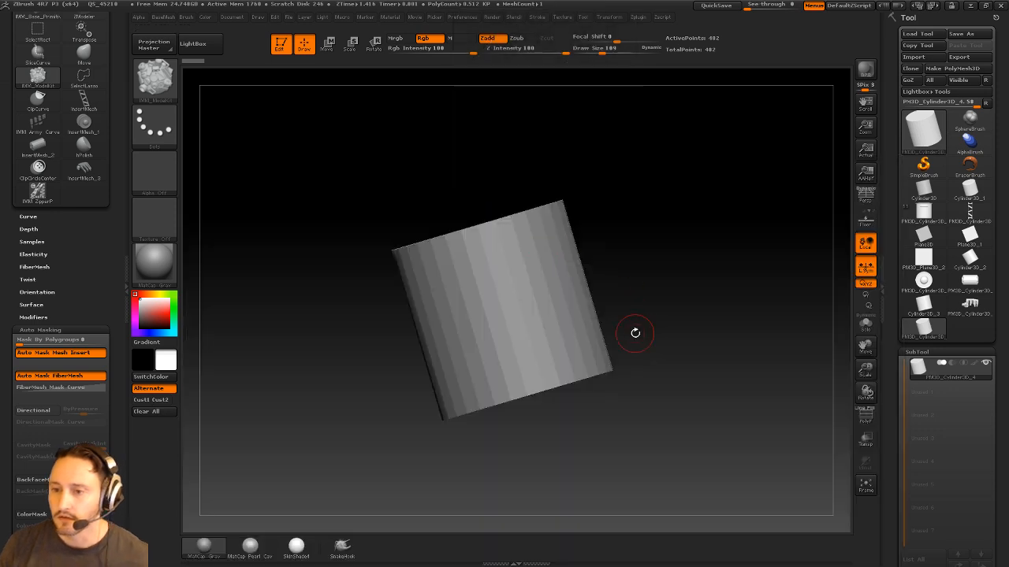
Replace the cylinder with the selected circular insert mesh using MeshFromBrush
left_click_drag(665, 305, 707, 316)
left_click_drag(895, 337, 896, 254)
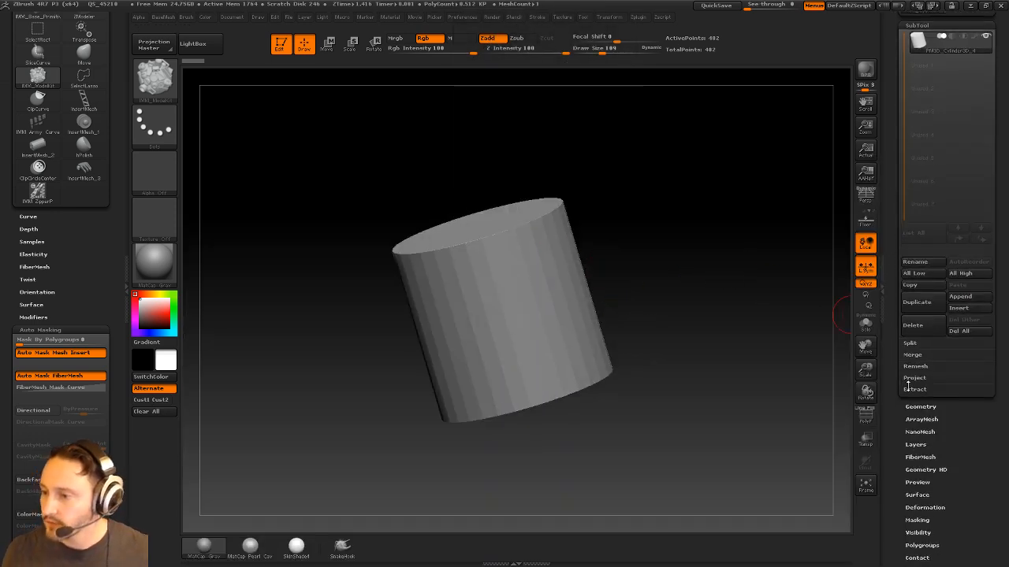
left_click(911, 401)
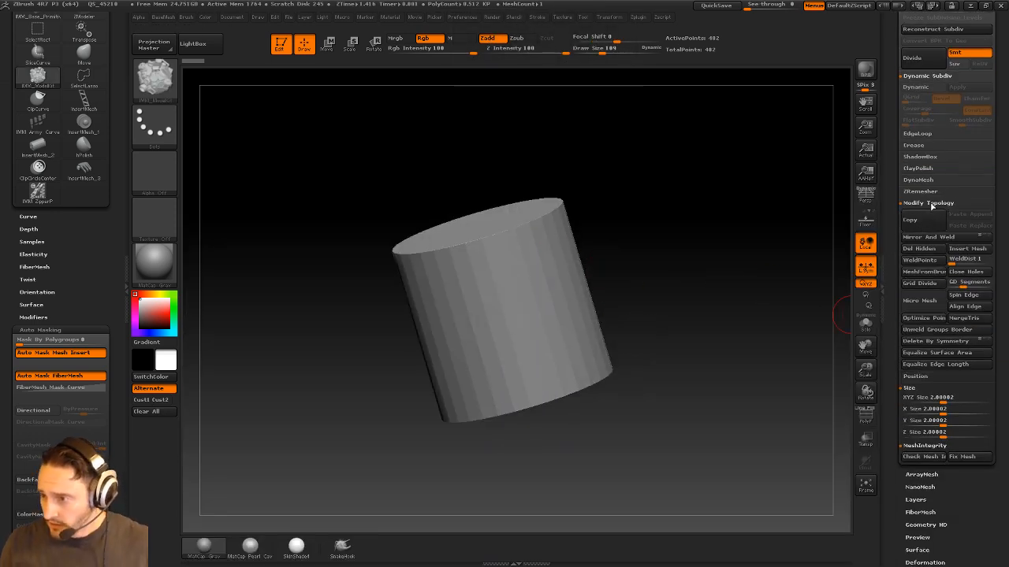
left_click(924, 272)
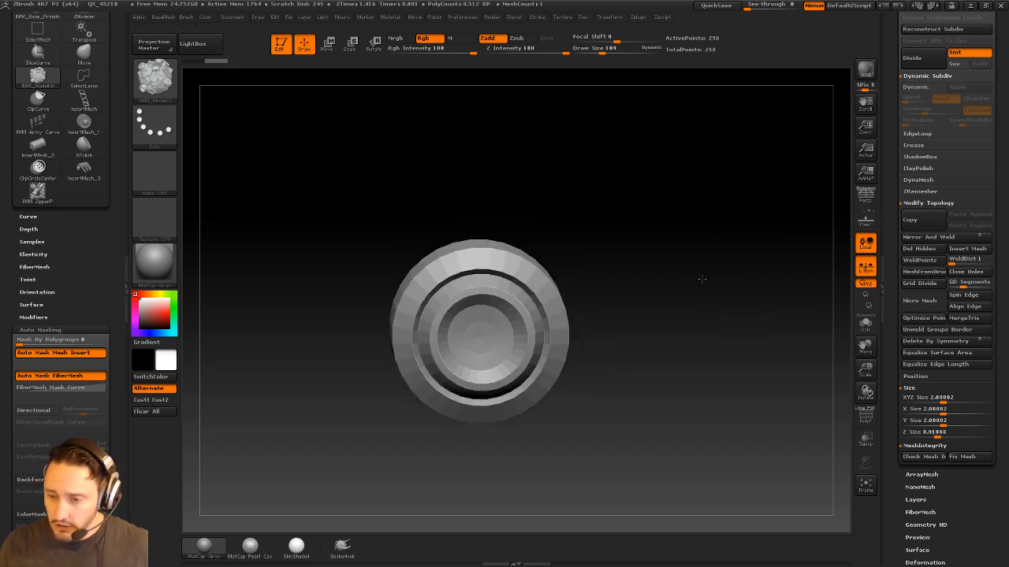
Display the floor grid and move the circular part along its depth toward its ringed face in side view
left_click_drag(759, 284, 811, 310, "shift")
left_click(865, 221)
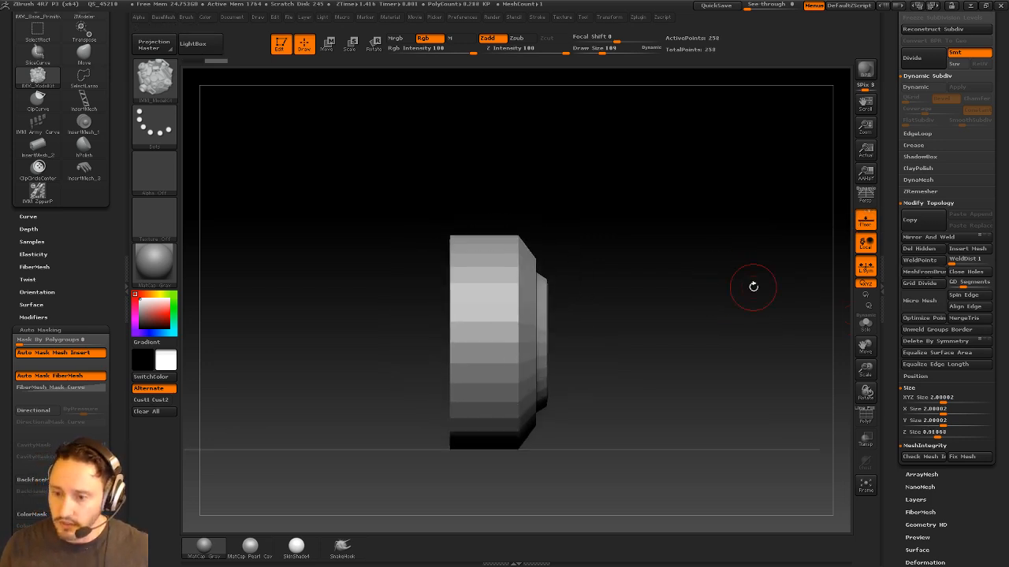
left_click_drag(747, 270, 736, 231)
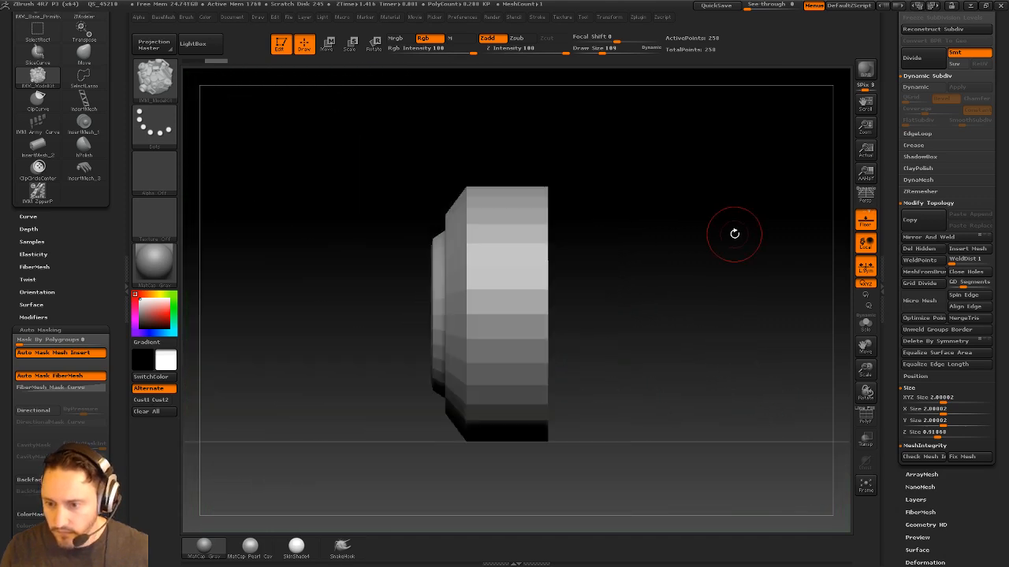
key("w")
left_click_drag(600, 301, 548, 301)
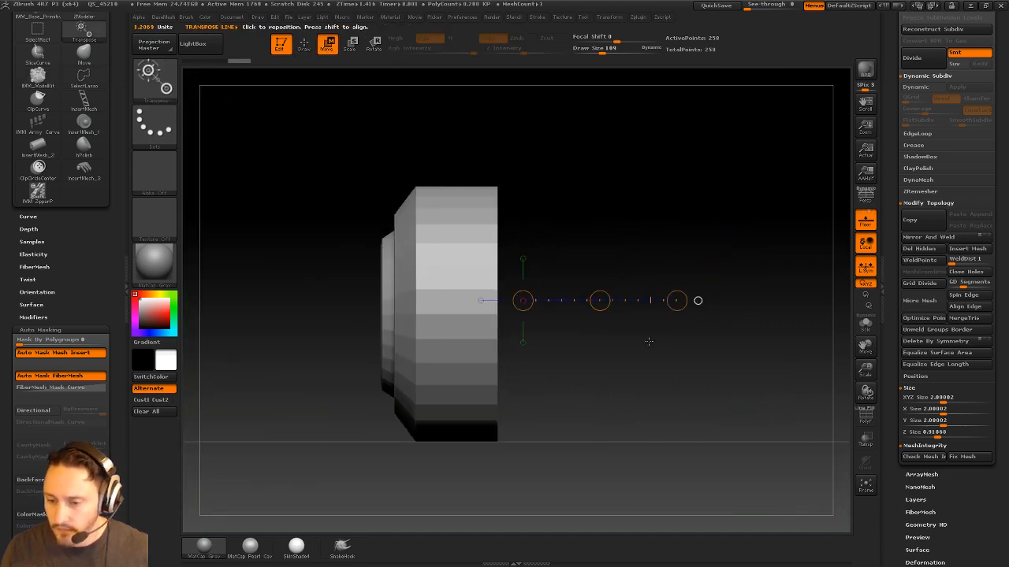
Apply Mirror And Weld along the circular part's depth to give it matching ringed faces on both sides
left_click_drag(704, 311, 695, 240)
key("3")
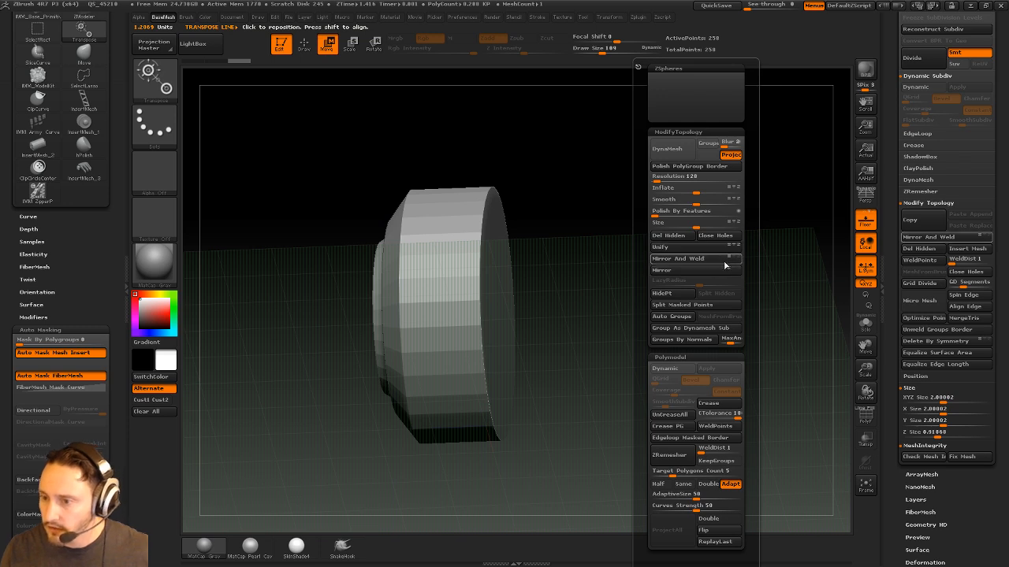
left_click(722, 261)
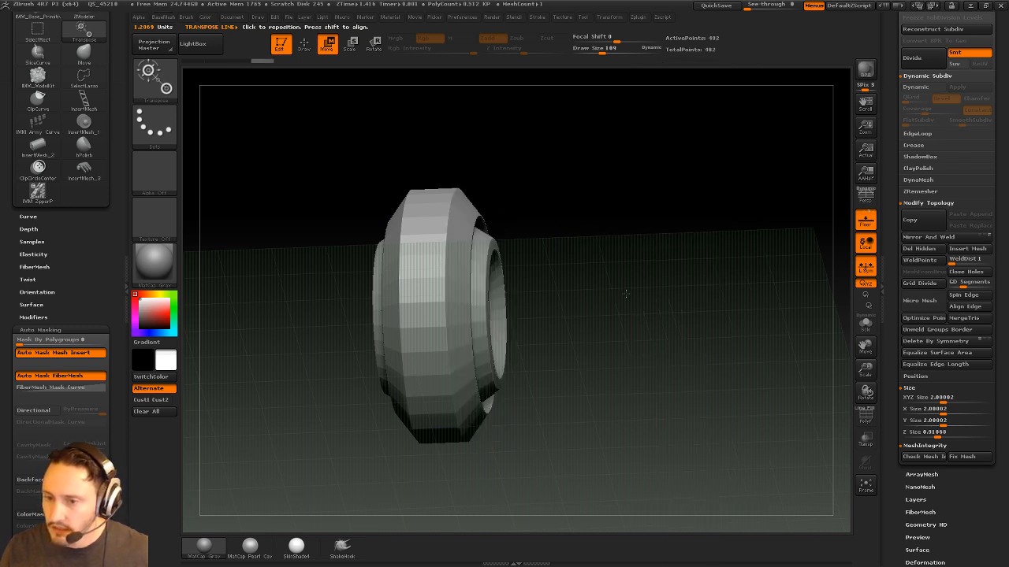
left_click_drag(667, 267, 653, 304, "shift")
key("q")
Display the polyframe and bevel the circular part's central edge loop with the ZModeler brush
left_click(866, 418)
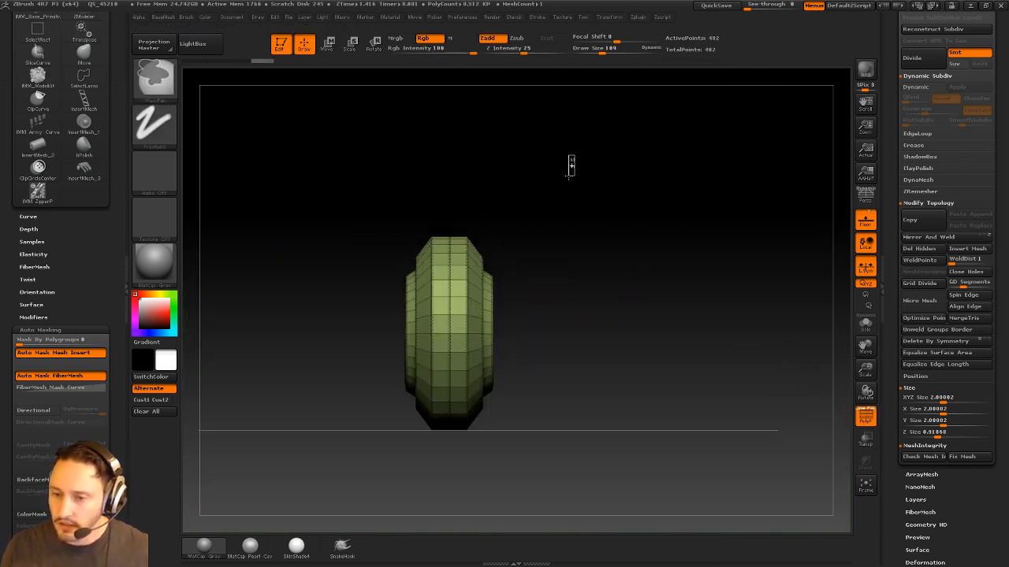
left_click_drag(575, 155, 453, 464, "ctrl")
left_click_drag(637, 251, 669, 277, "alt")
key("b")
key("z")
key("m")
key("space")
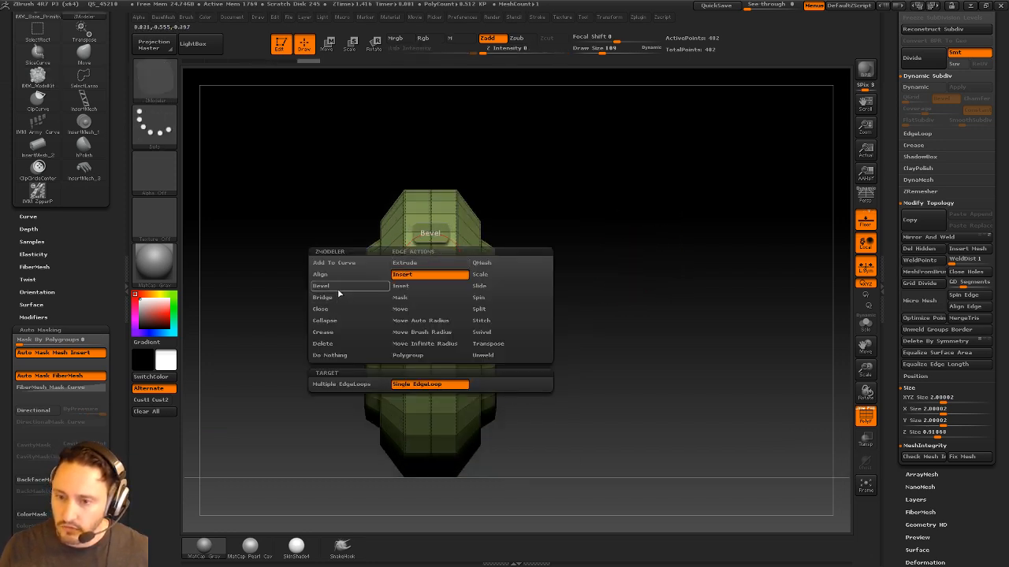
key("space")
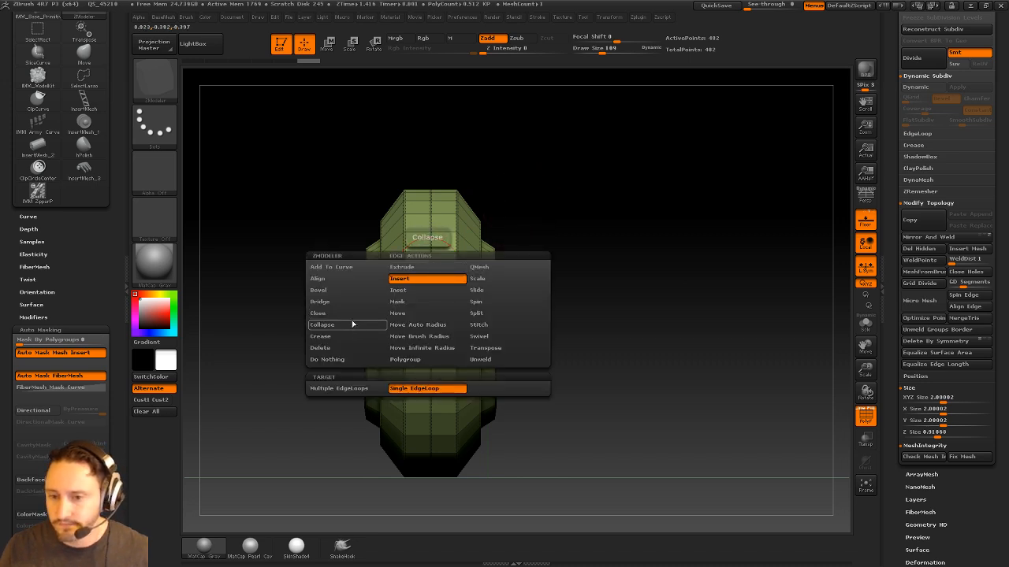
left_click(352, 290)
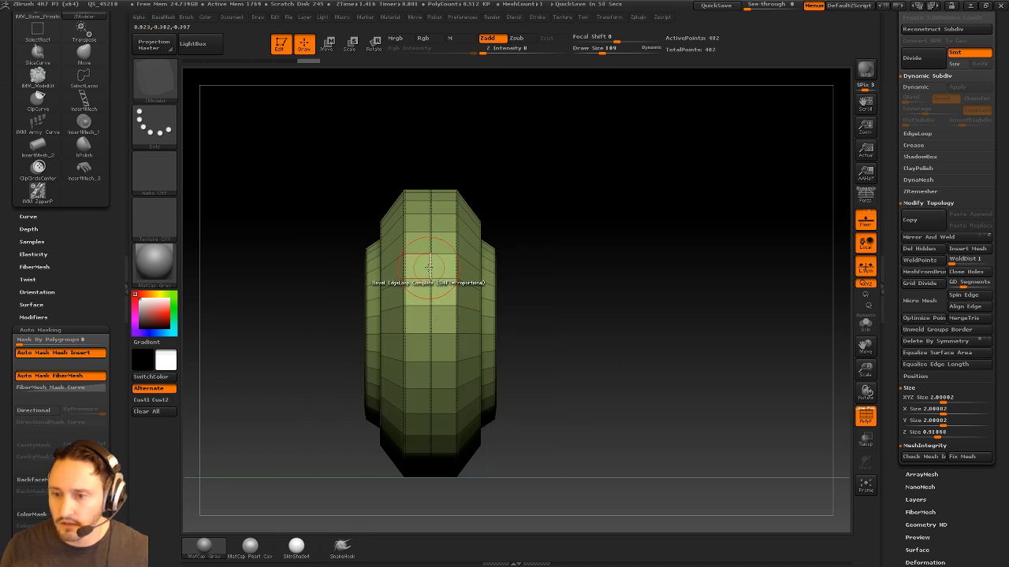
left_click_drag(430, 281, 439, 282)
Apply Mirror And Weld to the circular part with the bevelled central band
key("2")
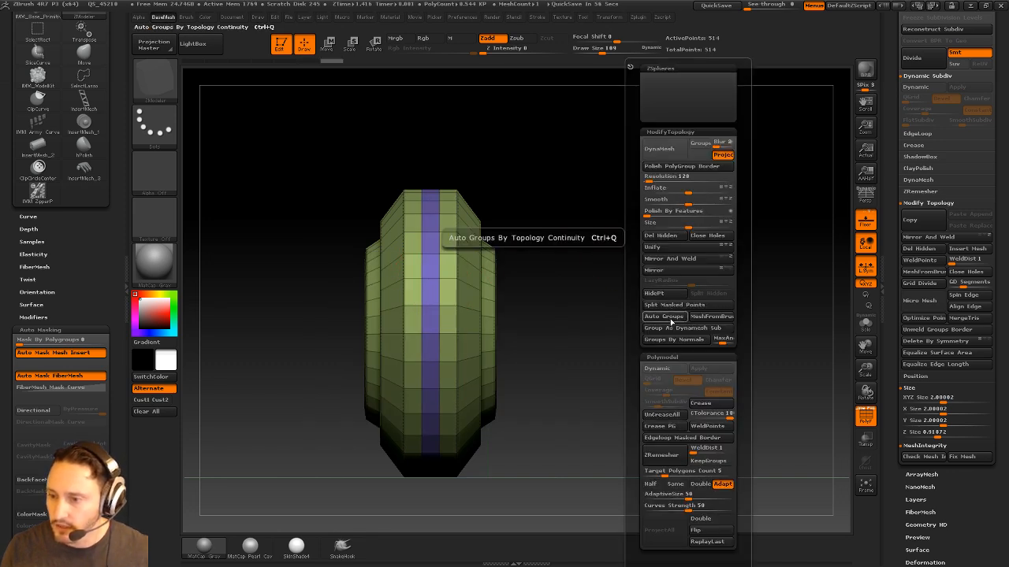
left_click(670, 258)
left_click_drag(613, 295, 610, 147, "alt")
Mask one half of the circular part and move the other half outward to form a cylinder about 4.08 units long
left_click_drag(609, 148, 431, 462, "ctrl")
left_click(472, 455, "ctrl")
key("w")
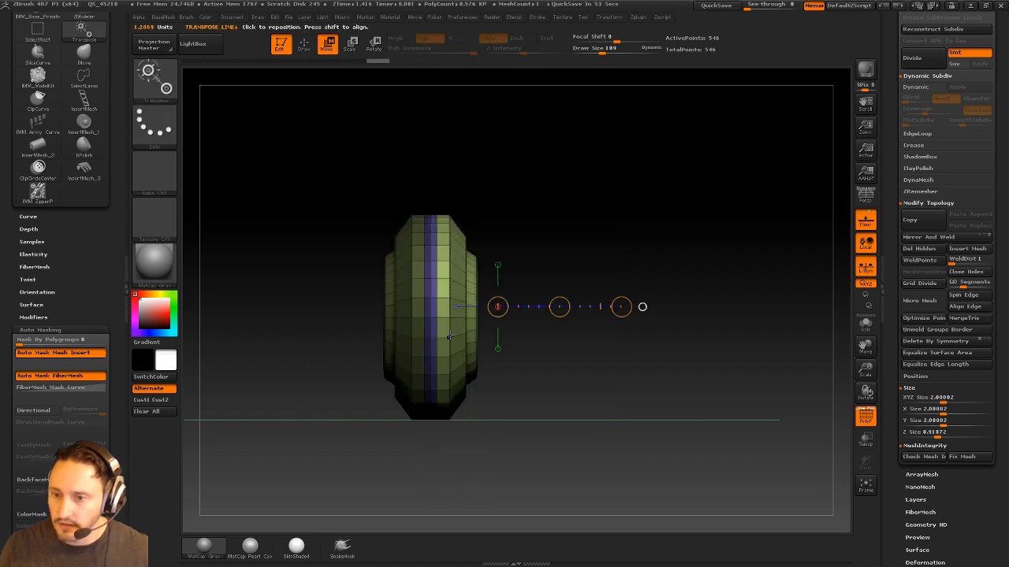
left_click_drag(457, 342, 670, 342, "shift")
left_click_drag(565, 342, 890, 357)
mouse_move(780, 197)
left_mouse_down("alt")
mouse_move(780, 144)
mouse_move(750, 175)
mouse_move(711, 118)
mouse_move(714, 153)
mouse_move(759, 198)
mouse_move(754, 207)
mouse_move(750, 197)
left_mouse_up("alt")
key("q")
Set the ZModeler edge action to Insert EdgeLoop and delete the extra edge loop near the end of the lengthened cylinder
left_click_drag(648, 174, 461, 261)
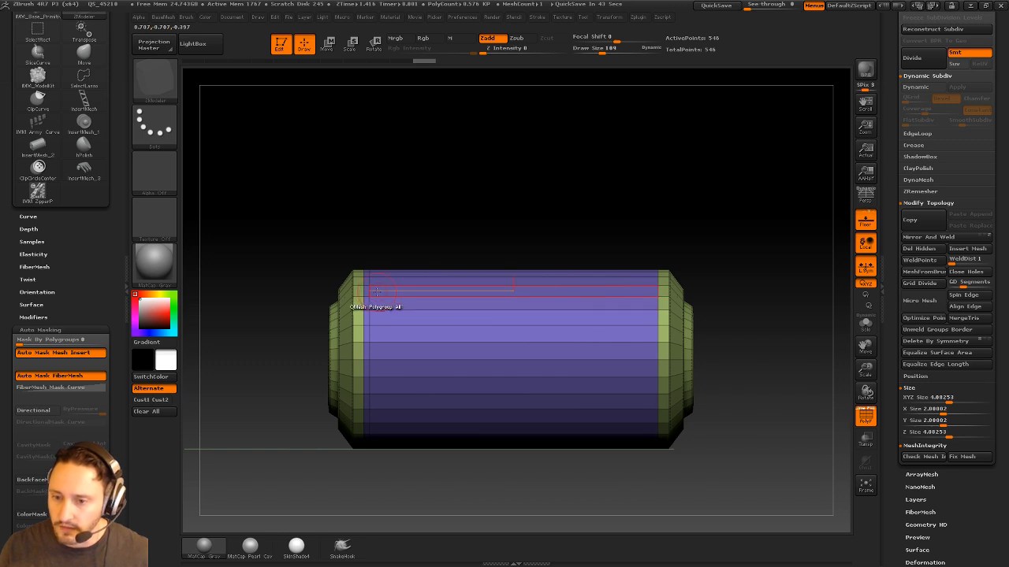
key("space")
left_click(345, 280)
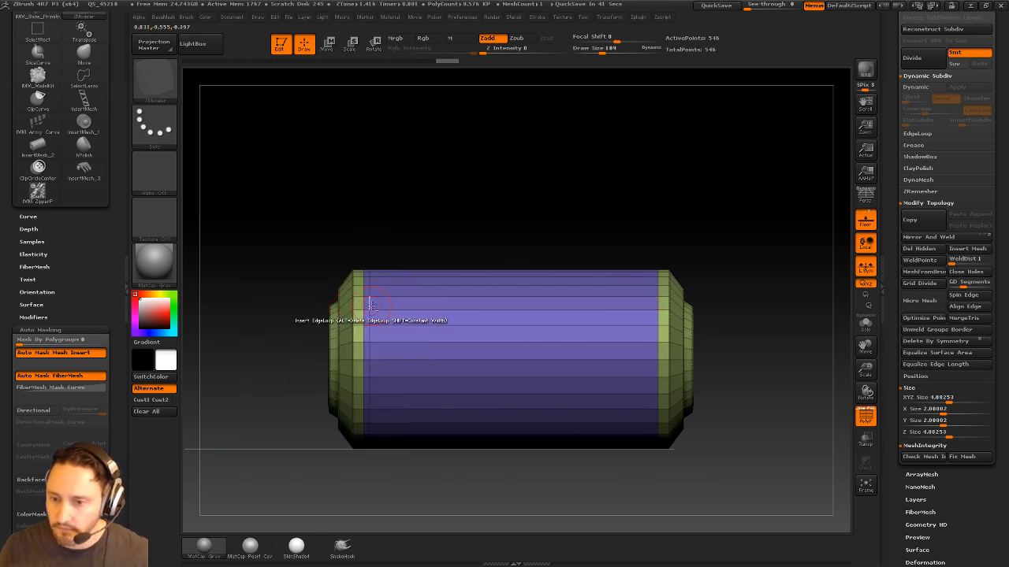
key("ctrl+z")
left_click_drag(707, 237, 680, 224, "alt")
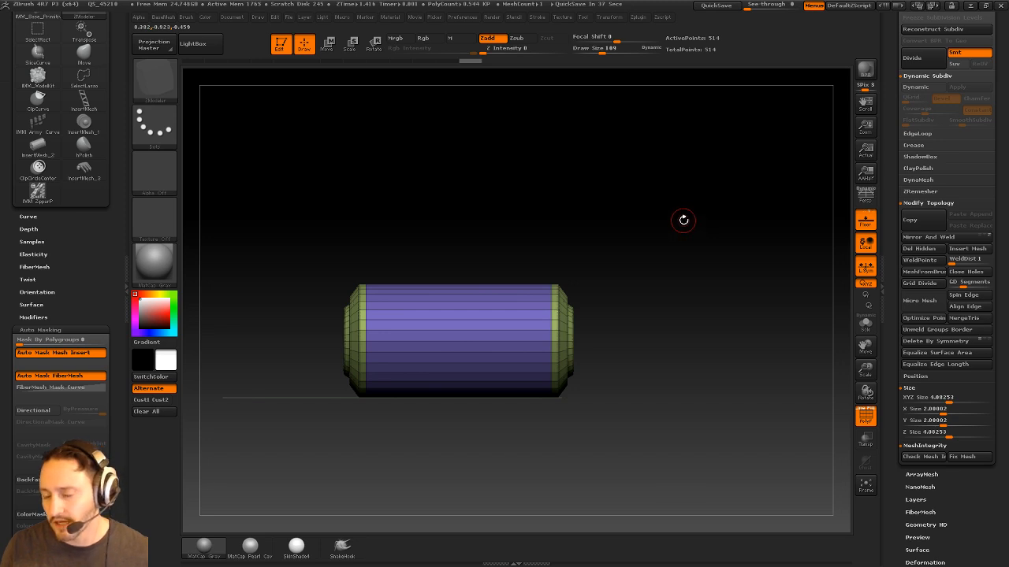
Examine the robot tool and the earlier cylinder tool from different angles
left_click_drag(897, 246, 895, 417)
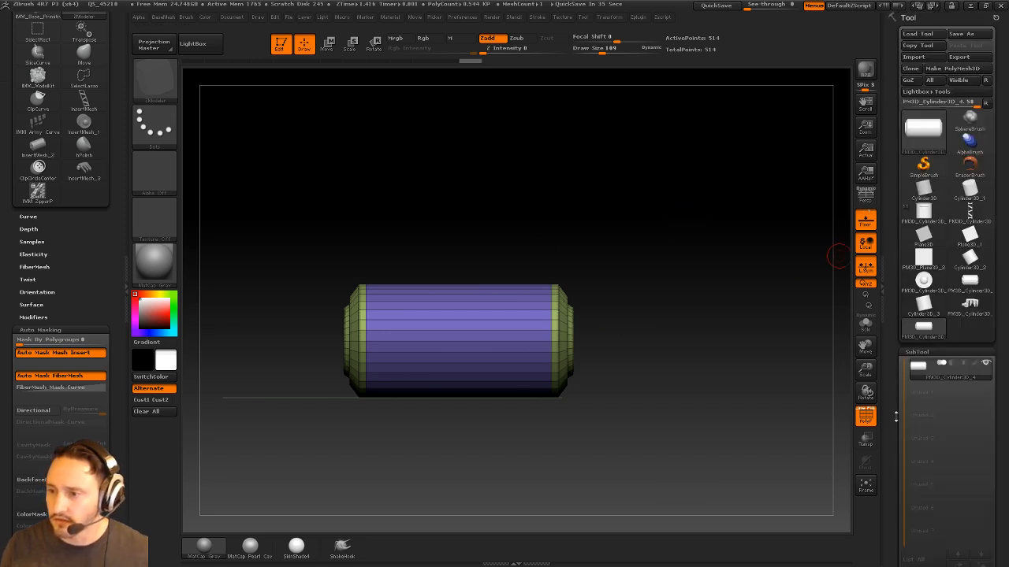
left_click(924, 211)
left_click_drag(659, 299, 737, 372)
left_click(969, 300)
left_click_drag(675, 349, 771, 299)
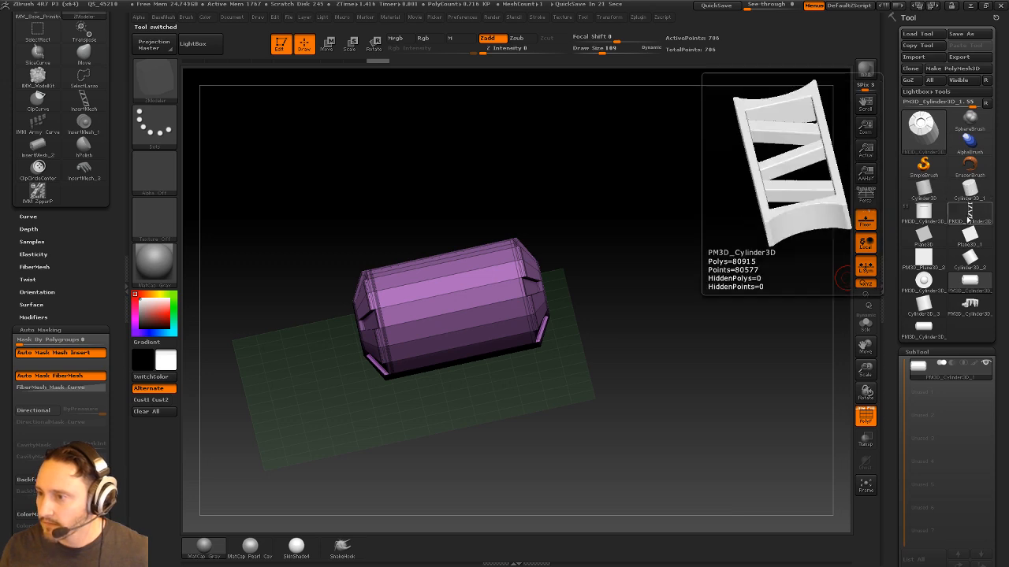
Return to the lengthened cylinder with ringed ends and create a new InsertMesh brush from it
left_click(937, 313)
left_click_drag(761, 297, 743, 291, "shift")
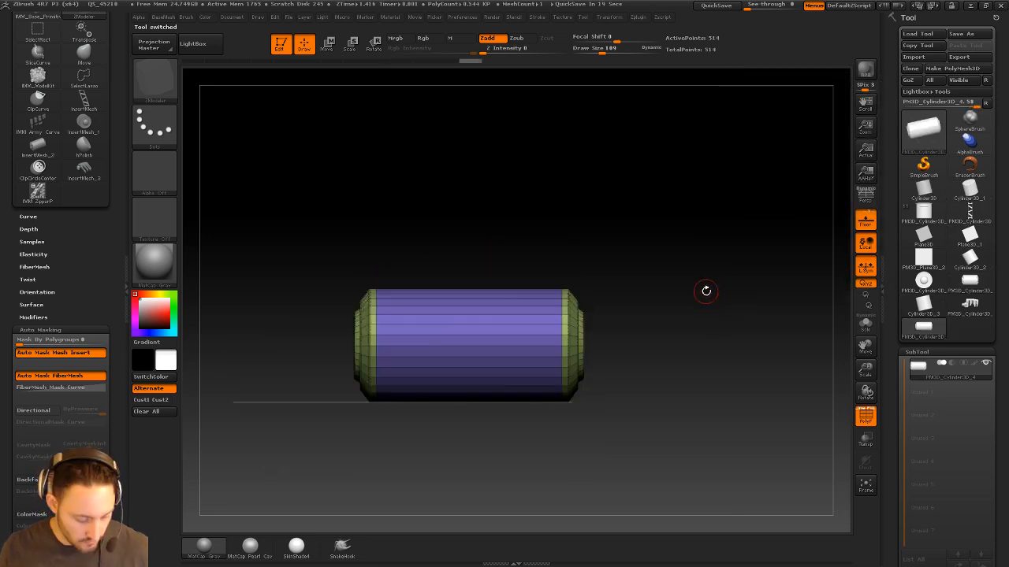
key("b")
left_click(386, 543)
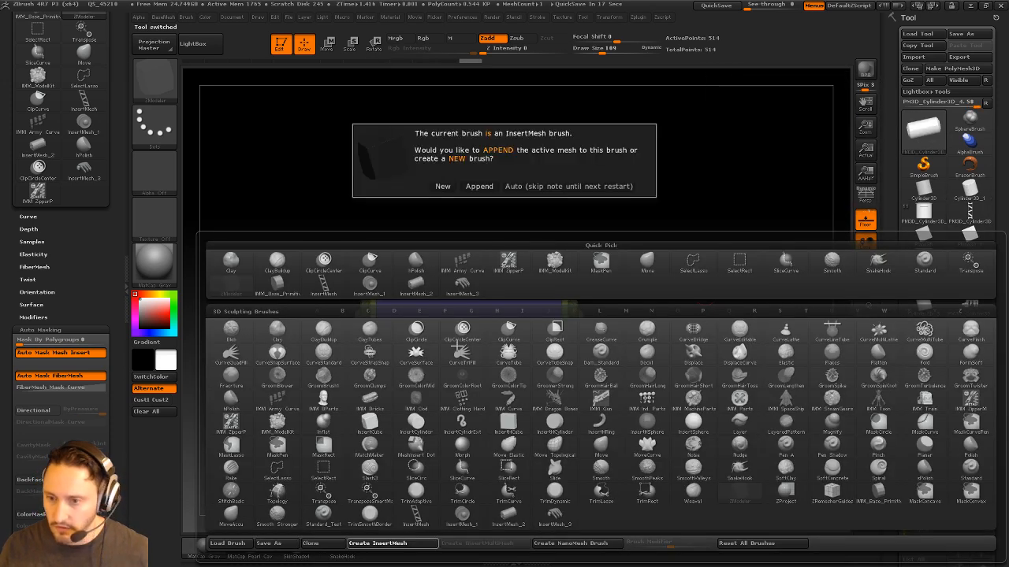
left_click(443, 187)
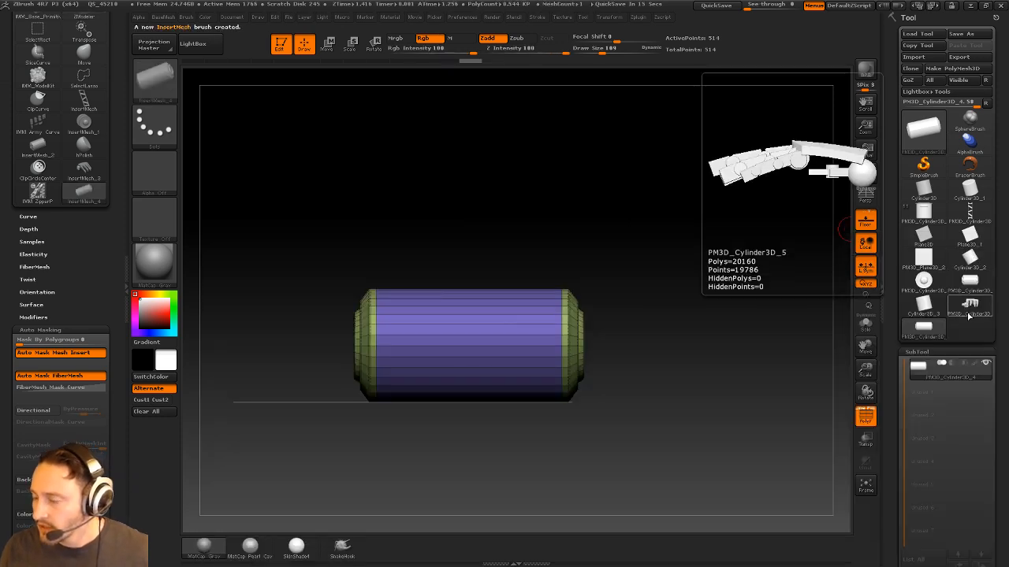
Switch to the robot tool and hide the polyframe and floor grid, viewing the body's underside
left_click(932, 216)
left_click_drag(727, 259, 781, 257)
left_click(867, 421)
left_click_drag(705, 386, 746, 334, "shift")
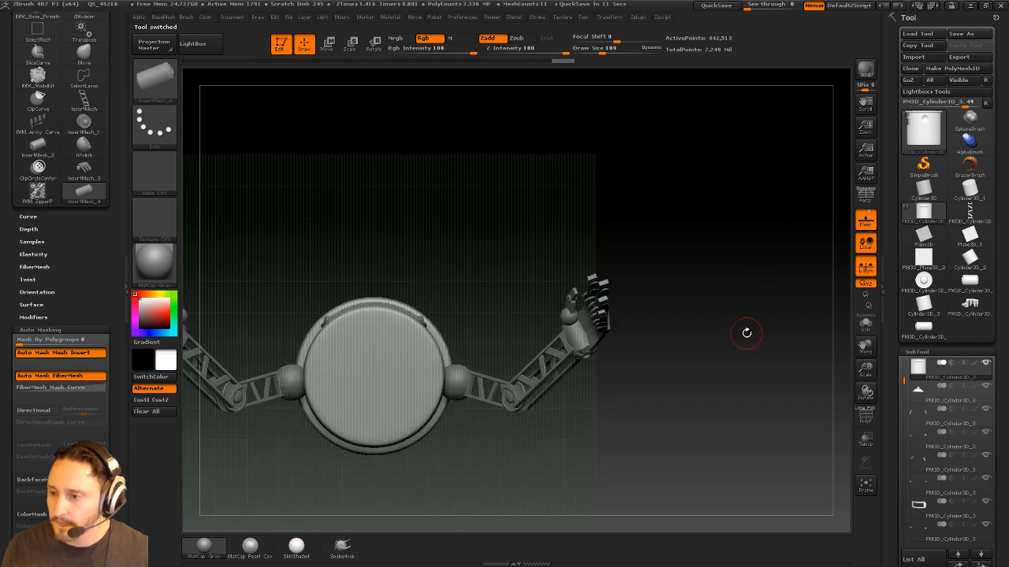
left_click(865, 224)
left_click_drag(543, 304, 599, 258, "alt")
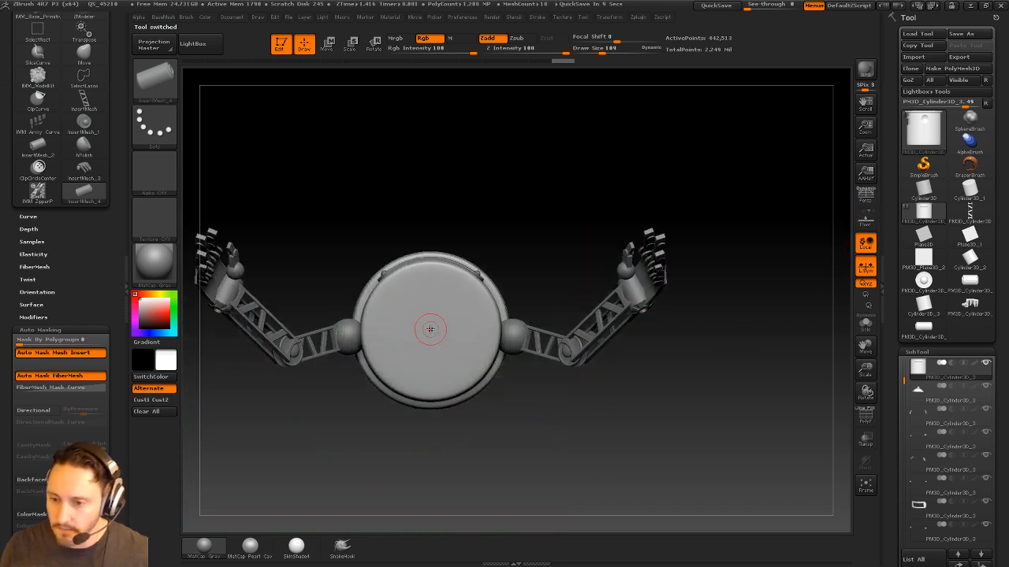
Insert the ringed cylinder crosswise at the centre of the body's underside and split it into its own subtool
left_click_drag(430, 330, 424, 406)
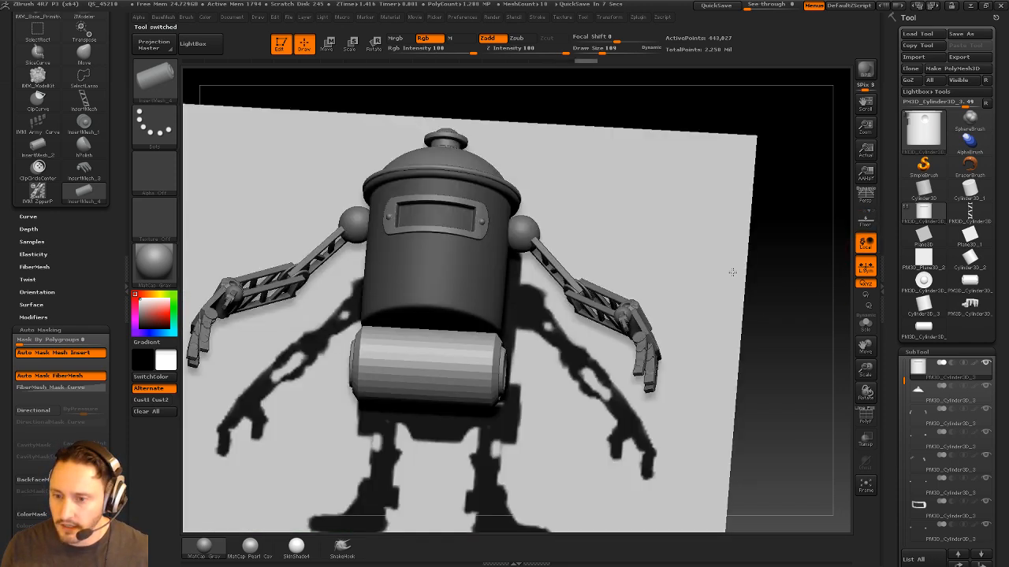
key("2")
left_click_drag(732, 272, 753, 284, "shift")
left_click(748, 306)
Move the inserted cylinder up against the body's lower edge to match the reference hips, removing any stray insert
key("w")
left_click_drag(436, 471, 482, 440)
left_click_drag(484, 408, 489, 373)
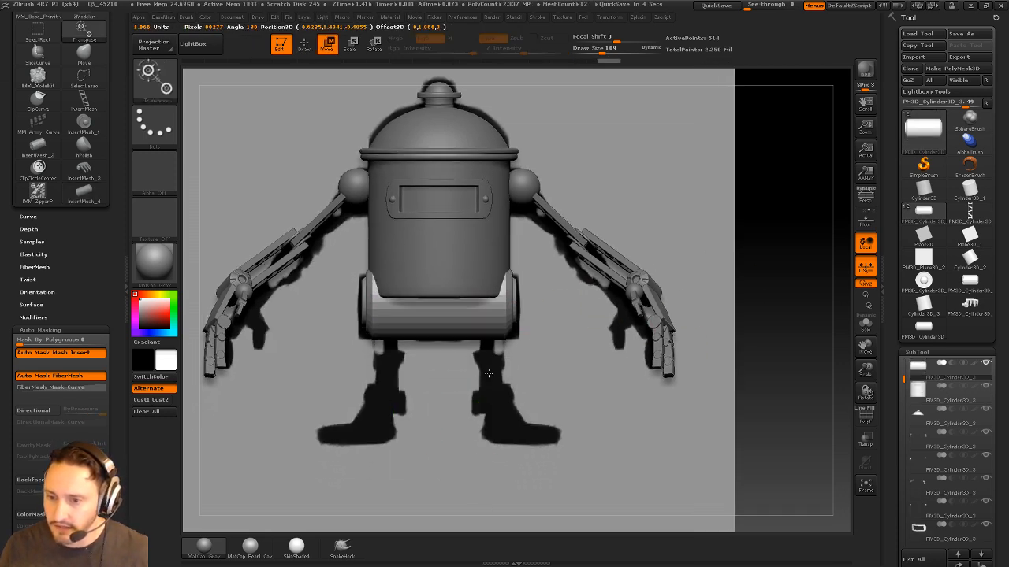
key("q")
left_click_drag(730, 319, 684, 318)
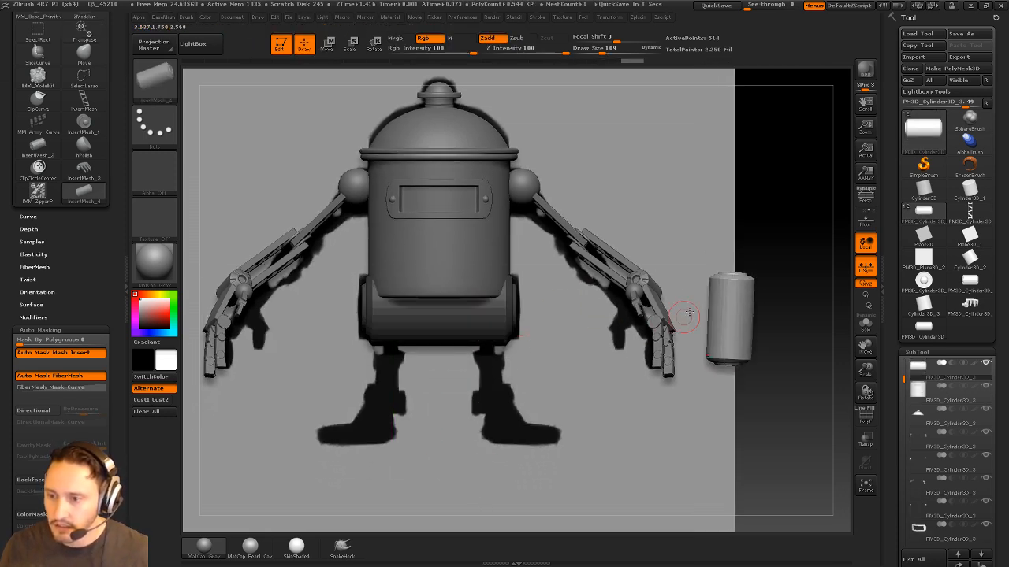
key("ctrl+z")
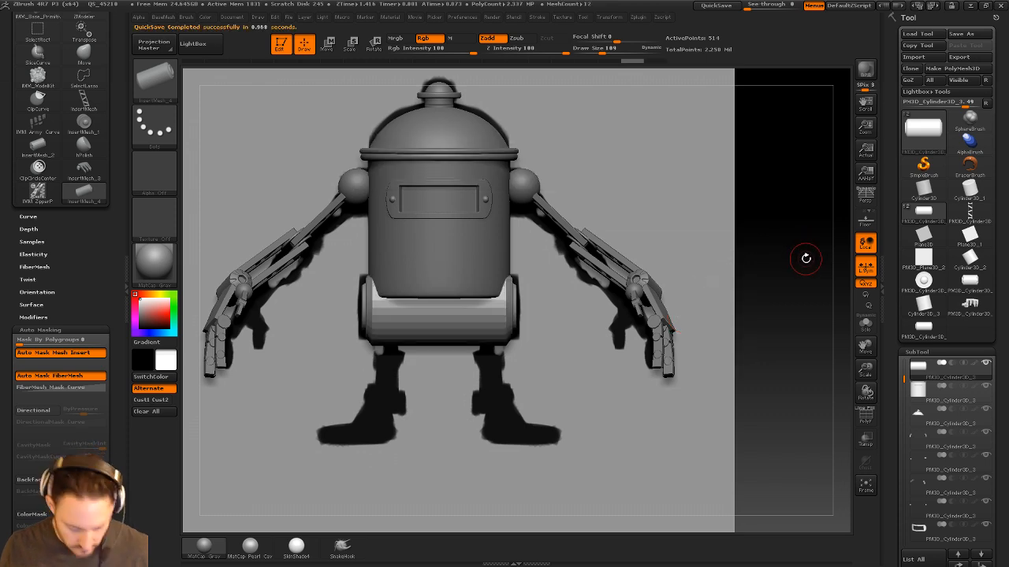
Switch from the insert brush to the Standard brush
left_click_drag(805, 258, 806, 259)
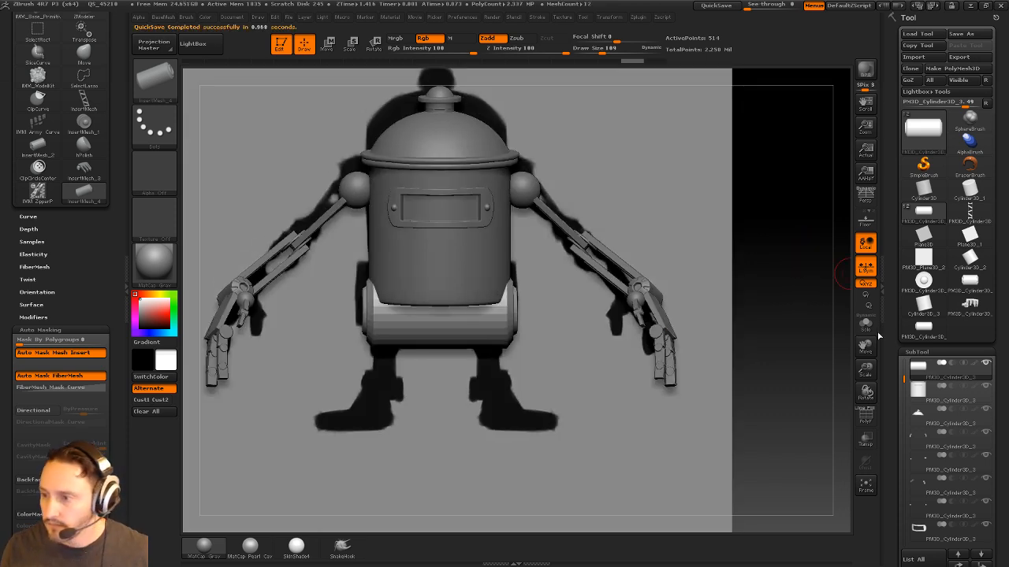
left_click_drag(903, 371, 903, 459)
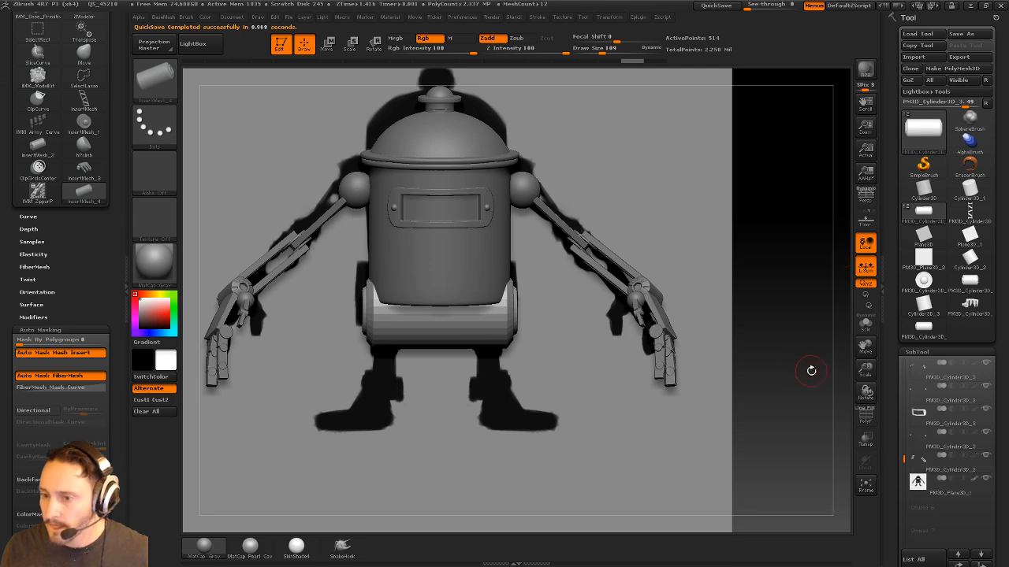
mouse_move(804, 347)
left_mouse_down()
mouse_move(798, 356)
mouse_move(770, 344)
mouse_move(816, 350)
mouse_move(749, 352)
mouse_move(784, 344)
left_mouse_up()
key("b")
key("s")
key("t")
Scale the hip cylinder down uniformly and centre it beneath the body in front view
key("e")
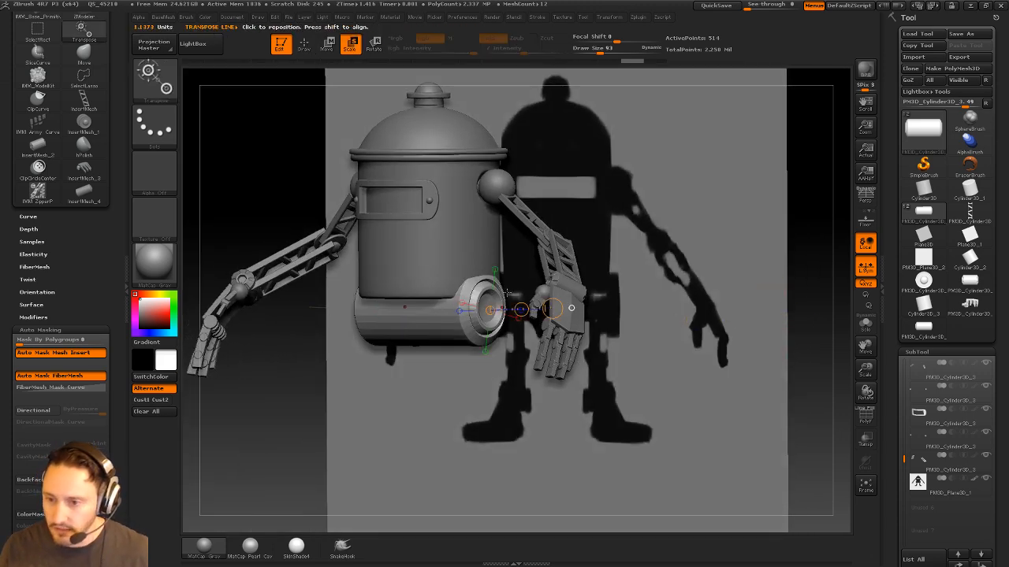
left_click_drag(817, 246, 869, 324, "shift")
key("w")
left_click_drag(431, 306, 433, 347, "shift")
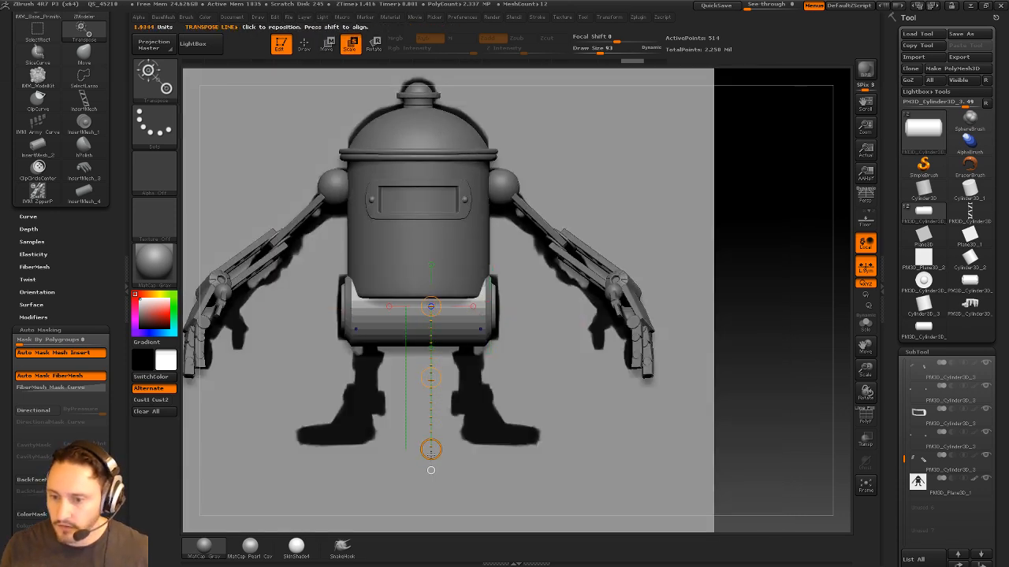
left_click_drag(430, 450, 429, 405)
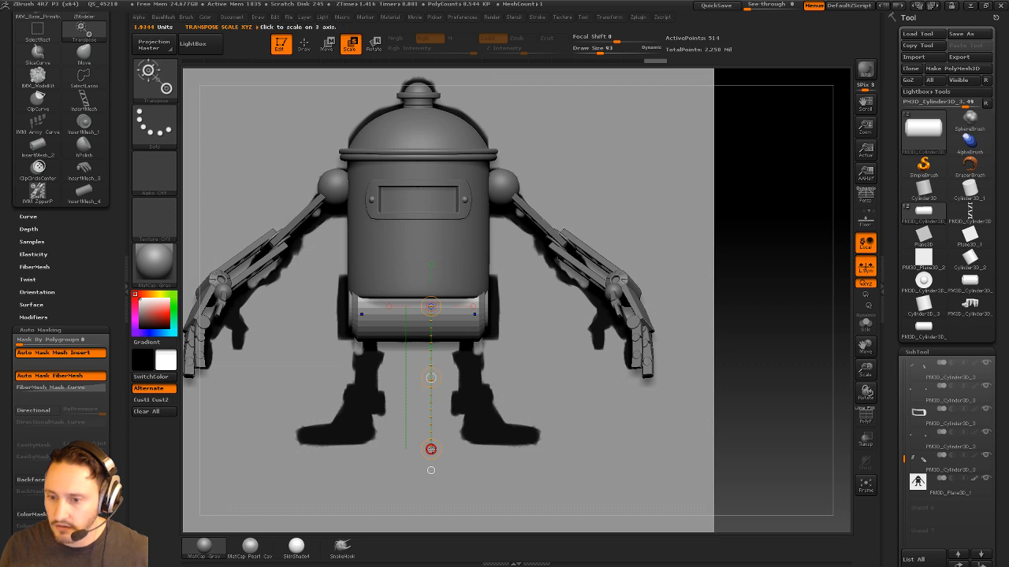
left_click_drag(431, 449, 419, 382)
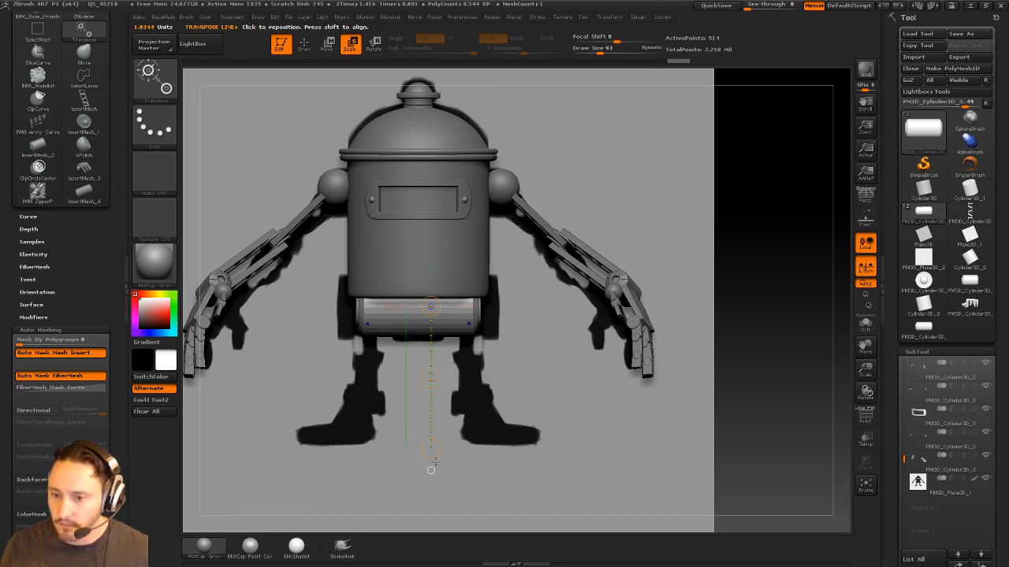
left_click_drag(431, 449, 424, 407)
left_click_drag(416, 333, 417, 335)
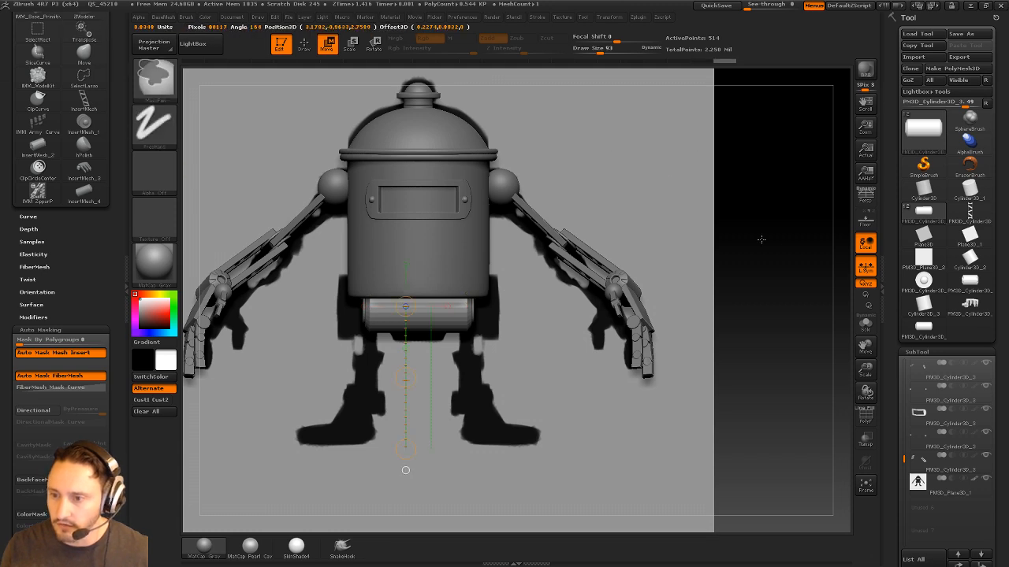
Apply Mirror And Weld to the isolated hip cylinder and display its polyframe
key("q")
key("1")
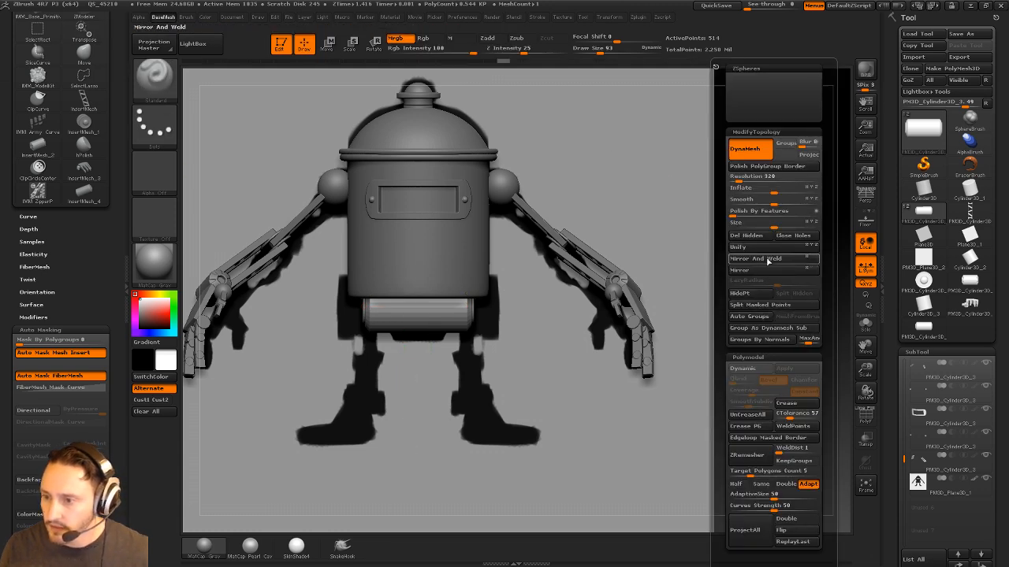
left_click(766, 294)
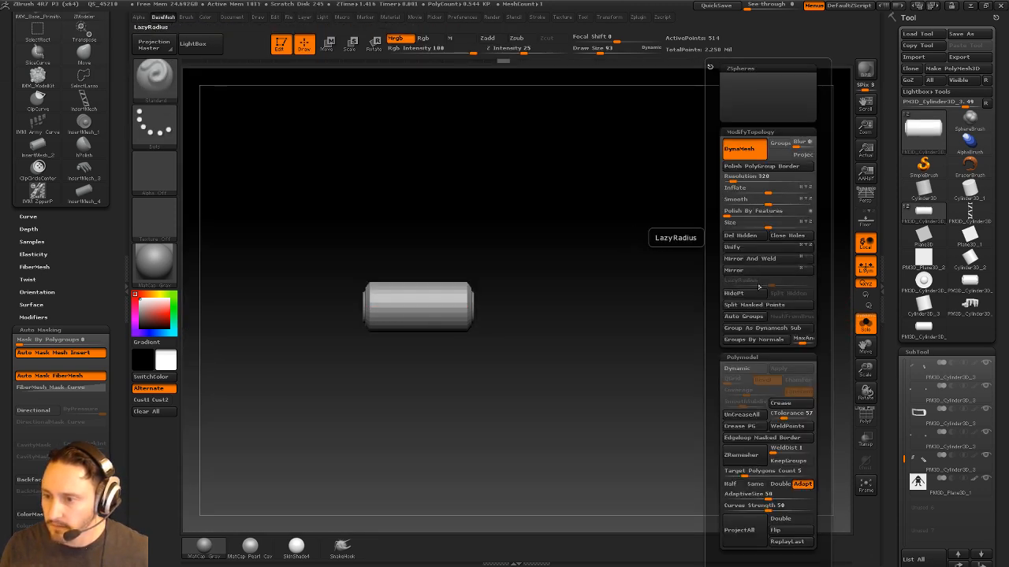
left_click(753, 260)
left_click(866, 415)
left_click_drag(783, 362, 795, 376, "alt")
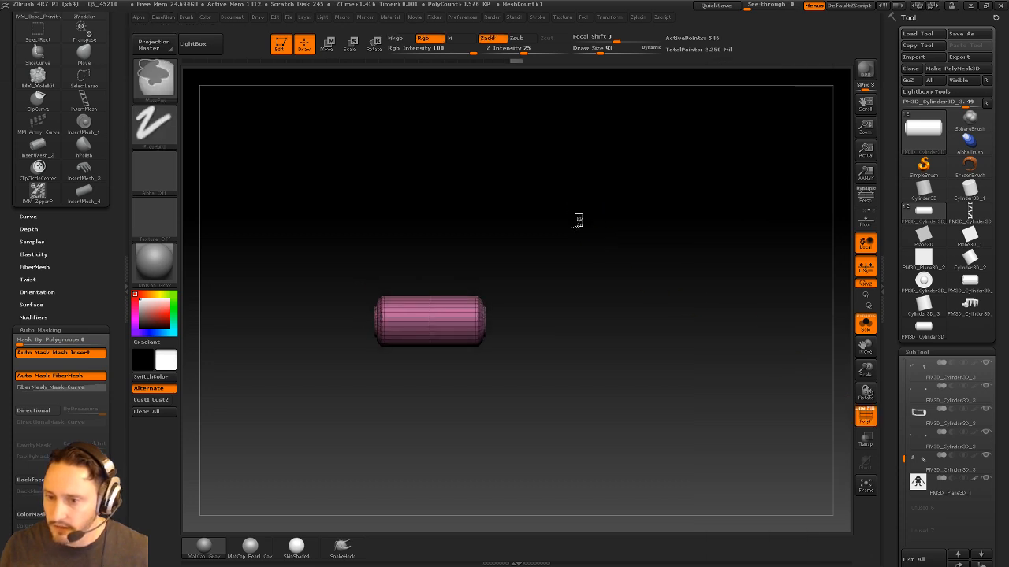
Mask part of the hip cylinder, move its ends outward to lengthen it, and show the whole robot again
left_click_drag(582, 214, 467, 394, "ctrl")
left_click(493, 415, "ctrl")
key("w")
left_click_drag(475, 322, 612, 321, "shift")
left_click_drag(544, 321, 582, 322)
key("q")
left_click(865, 323)
left_click_drag(799, 338, 797, 308, "alt")
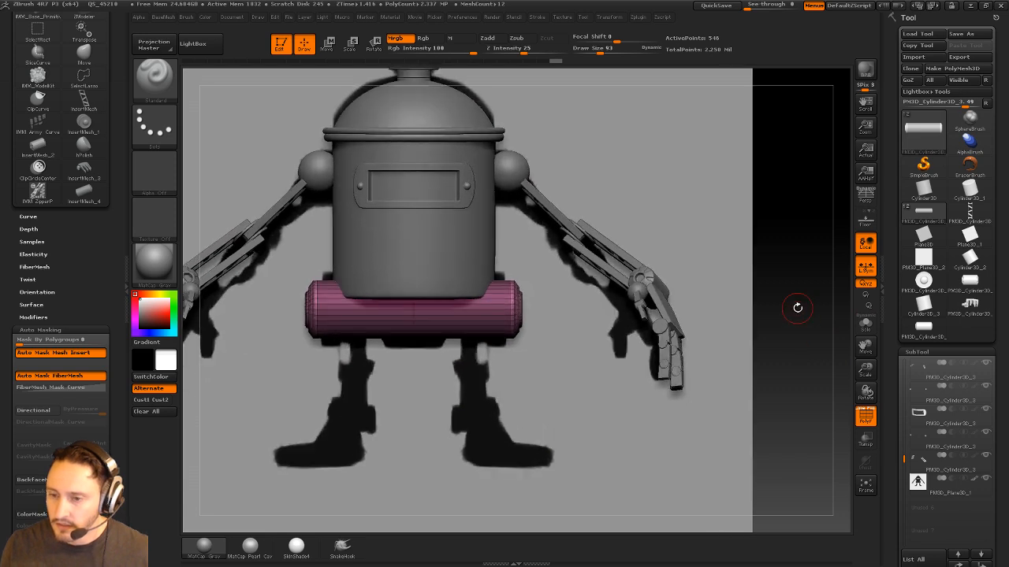
Move the hip cylinder's unmasked ends back inward to shorten it beneath the body
key("w")
left_click_drag(555, 316, 462, 306)
key("q")
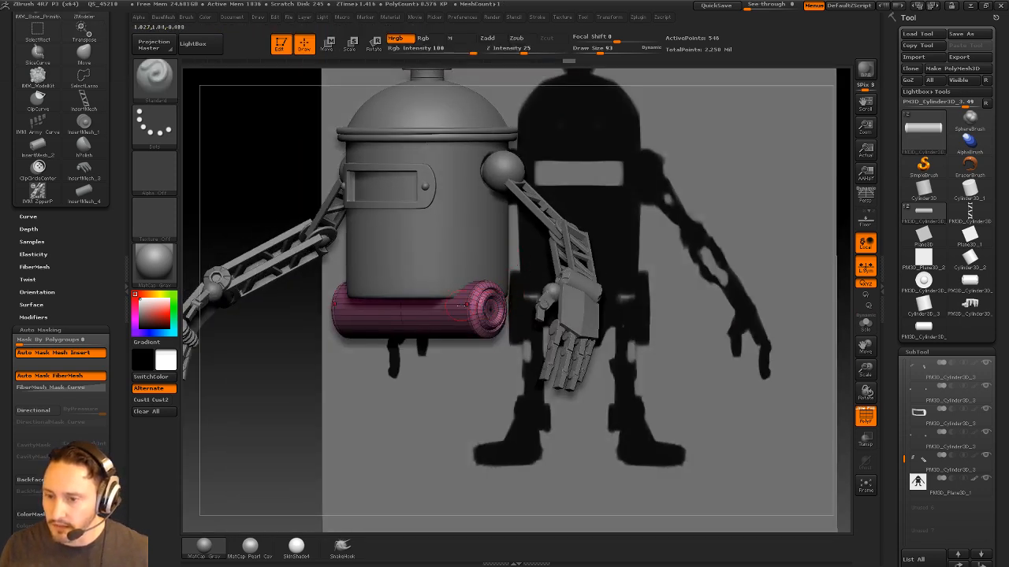
left_click_drag(843, 223, 810, 265, "shift")
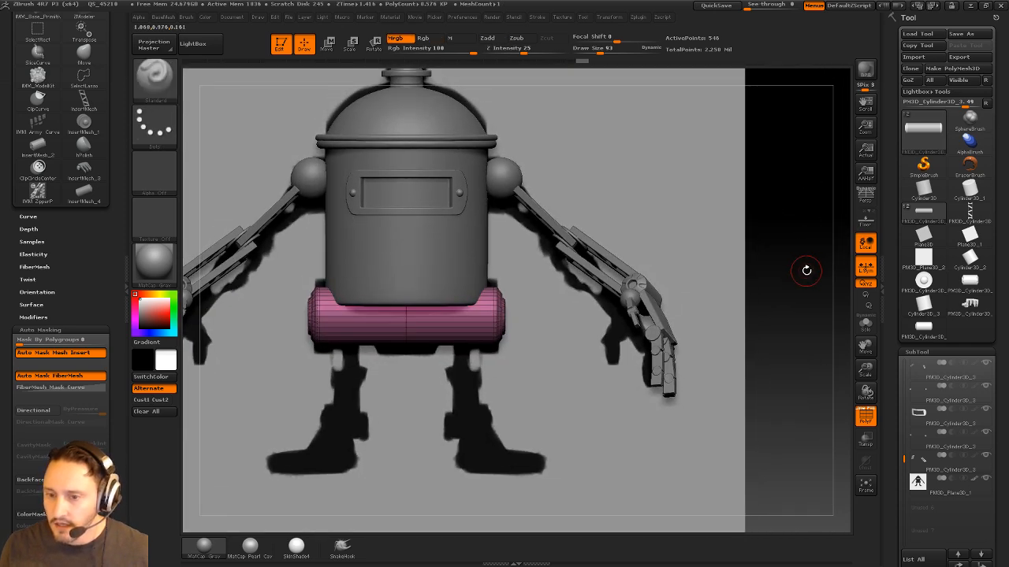
Adjust the mask on the hip cylinder, extend its ends slightly outward, and clear the mask
key("ctrl")
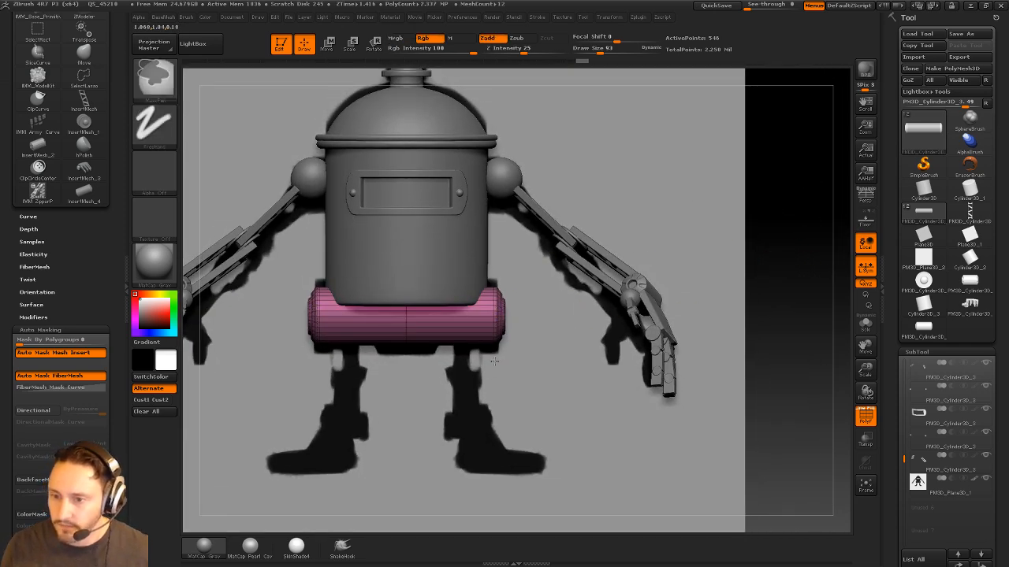
left_click_drag(785, 457, 464, 390, "ctrl")
key("w")
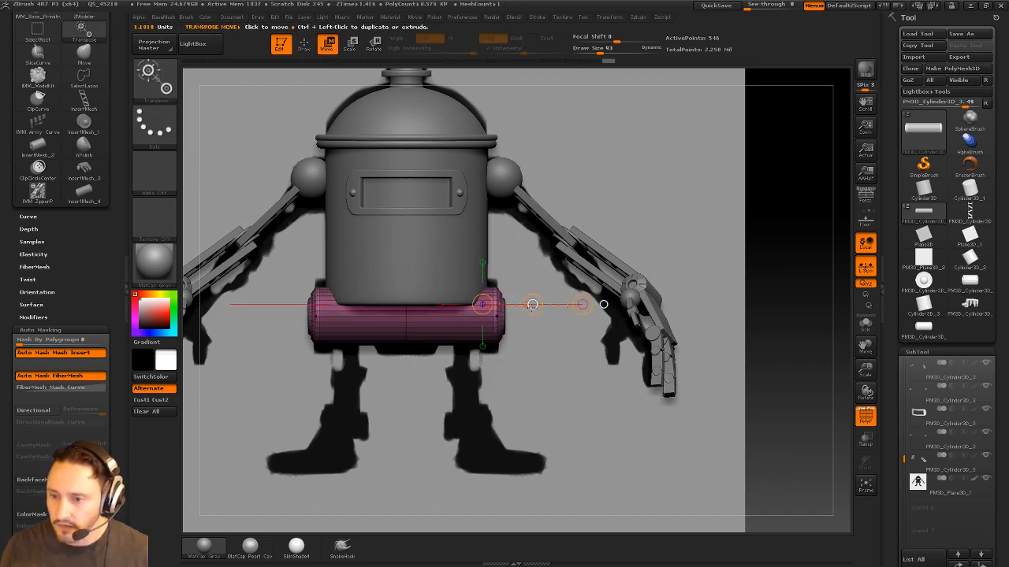
left_click_drag(532, 305, 541, 305)
left_click_drag(779, 191, 790, 228, "ctrl")
key("q")
mouse_move(790, 278)
left_mouse_down("alt")
mouse_move(772, 290)
mouse_move(756, 276)
mouse_move(789, 245)
left_mouse_up("alt")
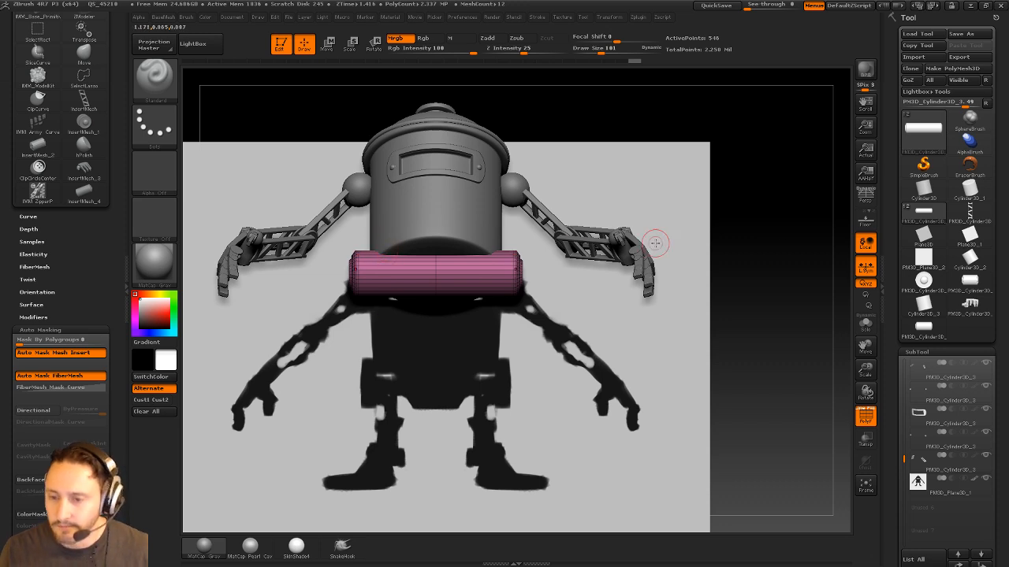
Align the view to the front and mask the outer end of the hip cylinder beneath the body
left_click_drag(791, 255, 783, 261, "shift")
key("w")
left_click_drag(437, 288, 782, 287, "shift")
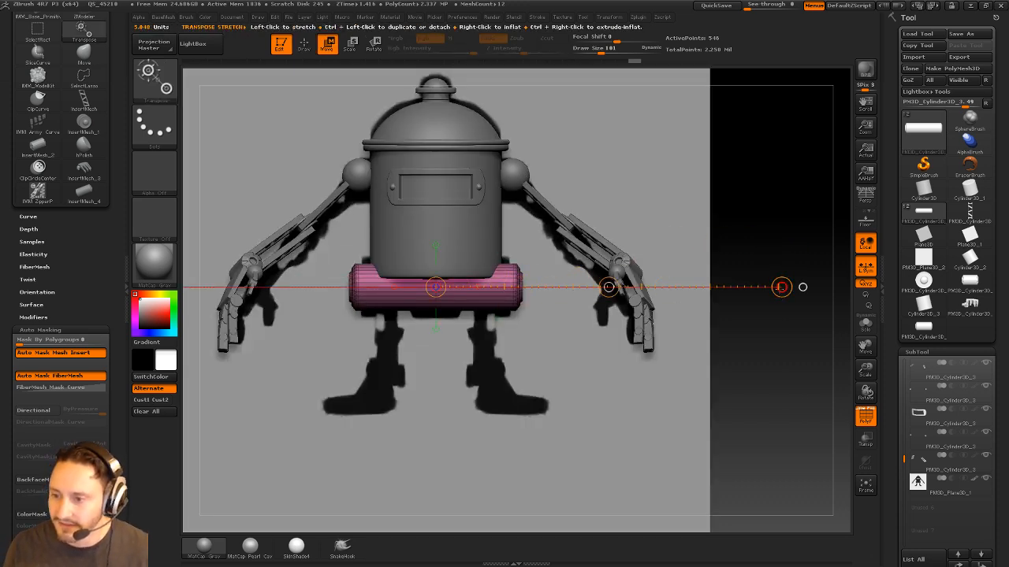
key("q")
left_click_drag(792, 187, 510, 359, "ctrl")
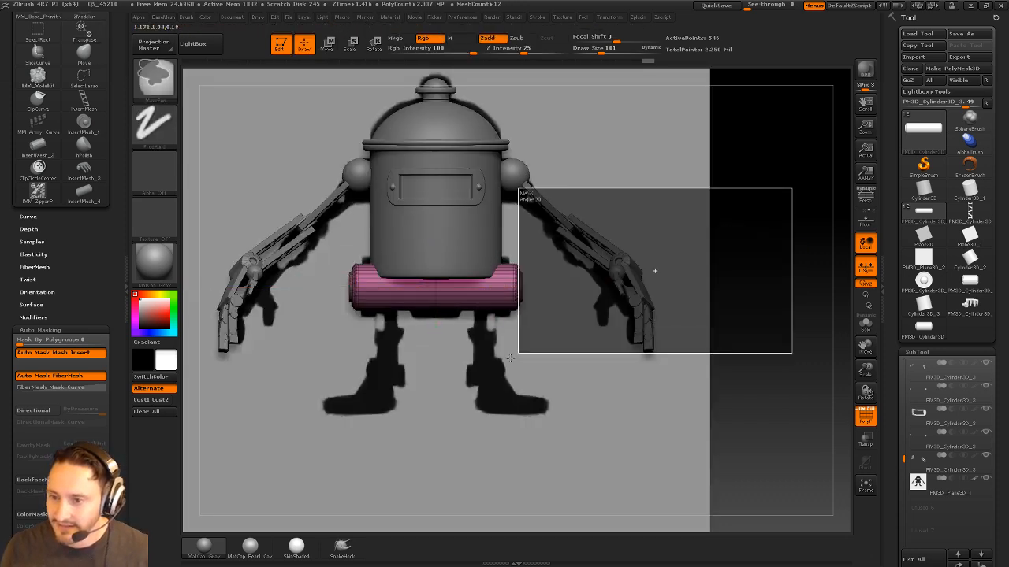
Try to shorten the masked hip cylinder by moving its unmasked part inward, and undo each attempt
key("w")
left_click_drag(608, 286, 503, 289)
key("ctrl+z")
left_click_drag(608, 287, 585, 285)
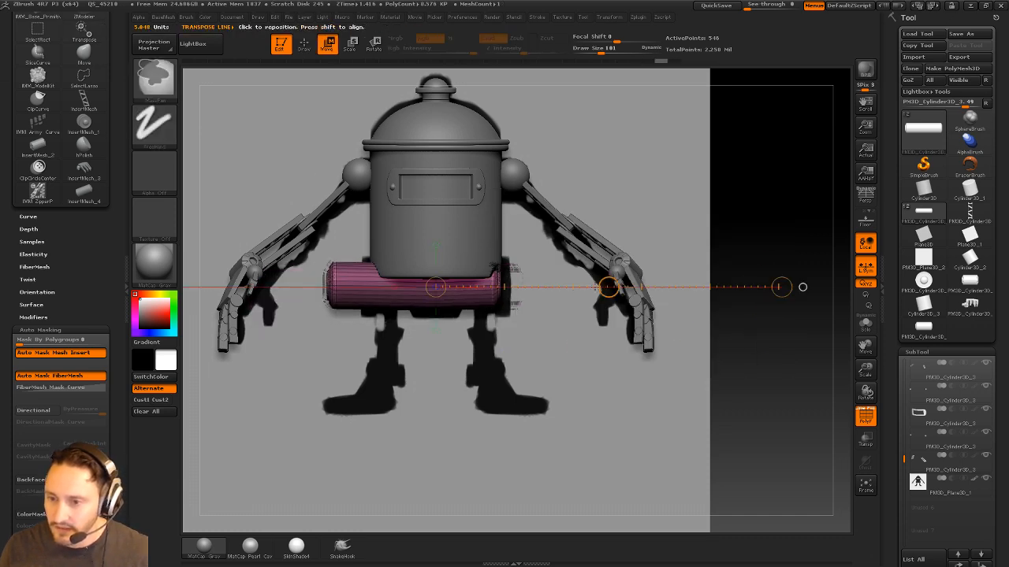
key("ctrl+z")
Shorten the hip cylinder to fit within the body's width by moving its ends inward, and clear the mask
left_click_drag(514, 274, 781, 316, "shift")
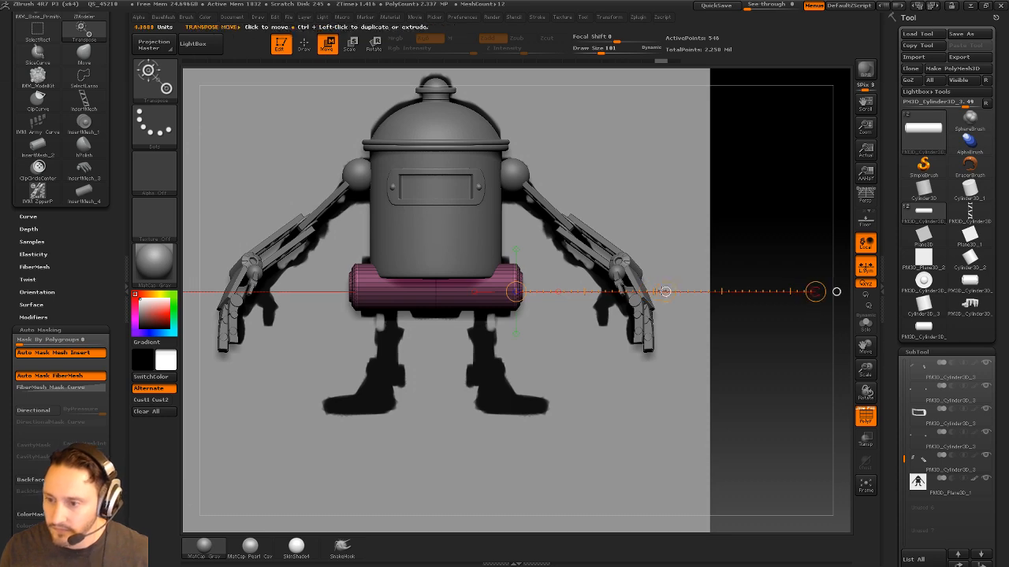
left_click_drag(665, 292, 635, 290)
mouse_move(806, 379)
left_mouse_down()
mouse_move(783, 333)
mouse_move(773, 345)
left_mouse_up()
key("q")
left_click_drag(828, 373, 835, 374)
mouse_move(822, 292)
left_mouse_down()
mouse_move(825, 308)
mouse_move(823, 299)
left_mouse_up()
Insert a symmetrical pair of Cube1x2 boxes on the body's underside and split them off as a separate subtool
key("1")
key("m")
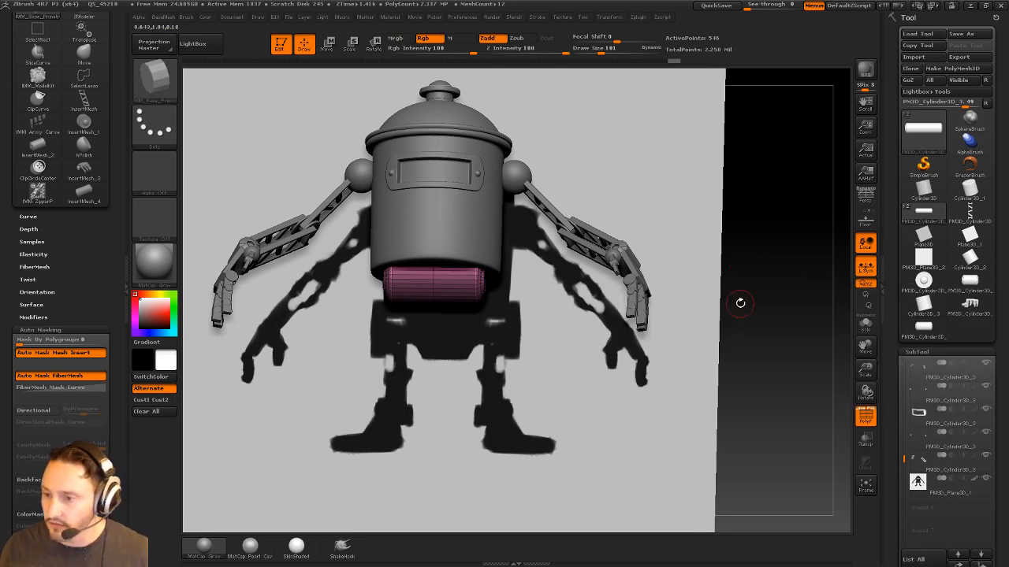
key("m")
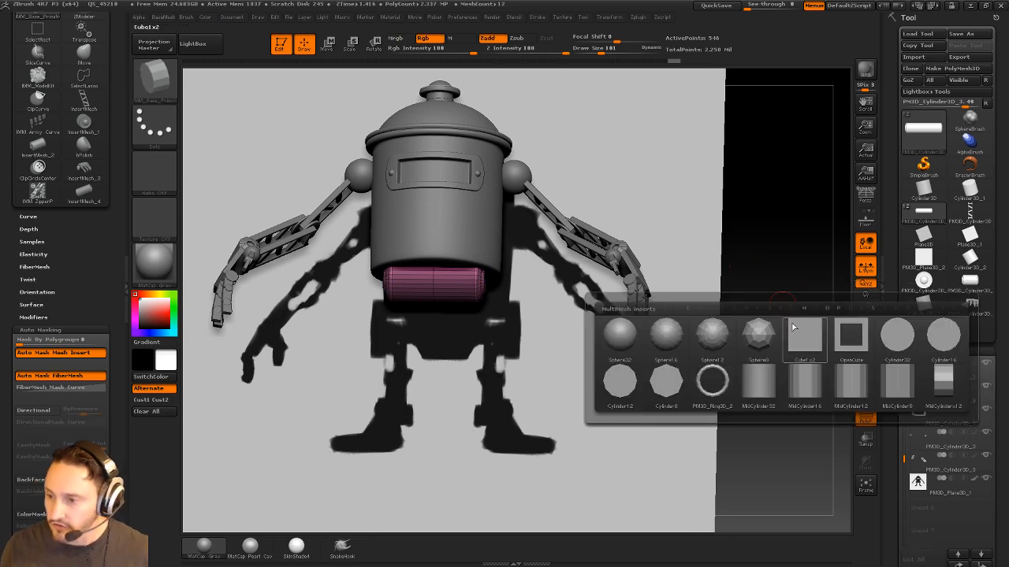
left_click(803, 334)
left_click_drag(814, 321, 823, 261, "shift")
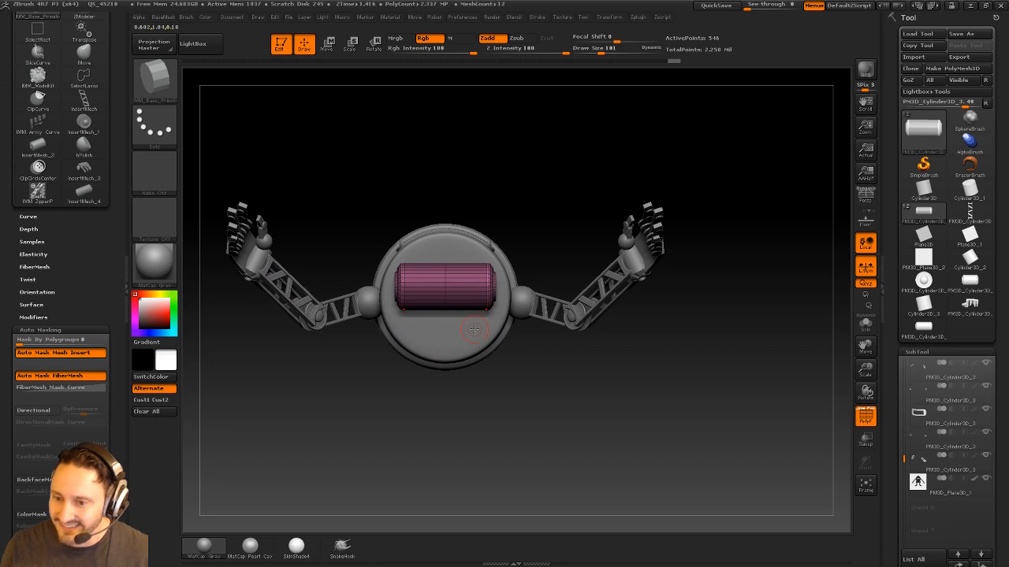
left_click_drag(475, 329, 486, 347)
key("2")
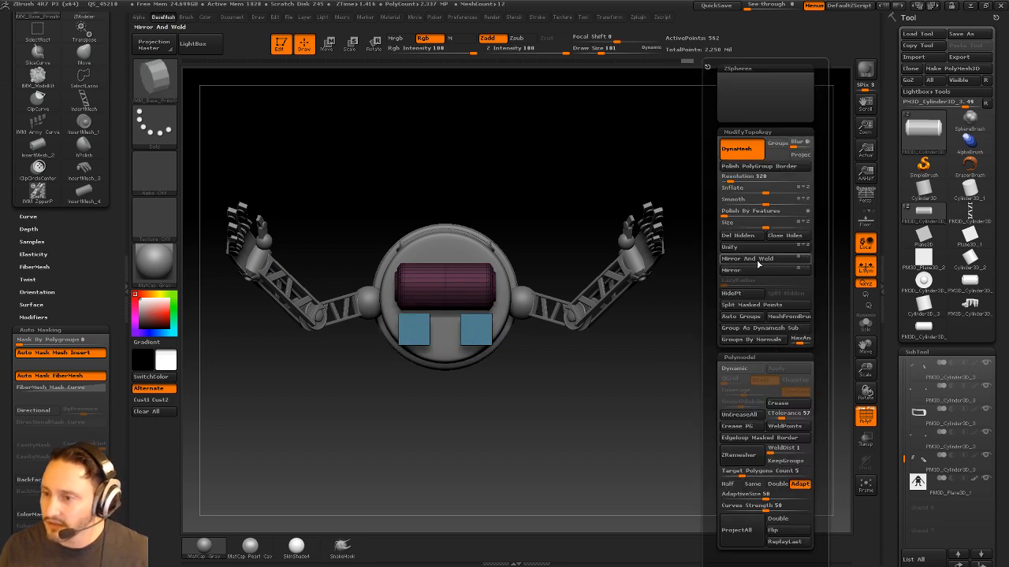
left_click(751, 304)
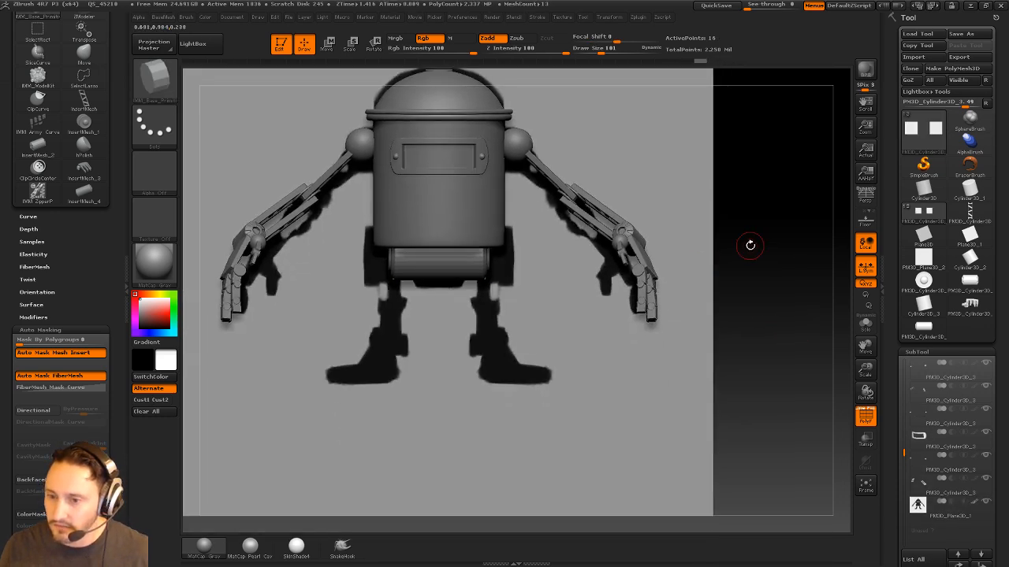
Move the pair of leg boxes down below the body and forward beneath the hip cylinder
key("w")
left_click_drag(768, 318, 686, 252, "alt")
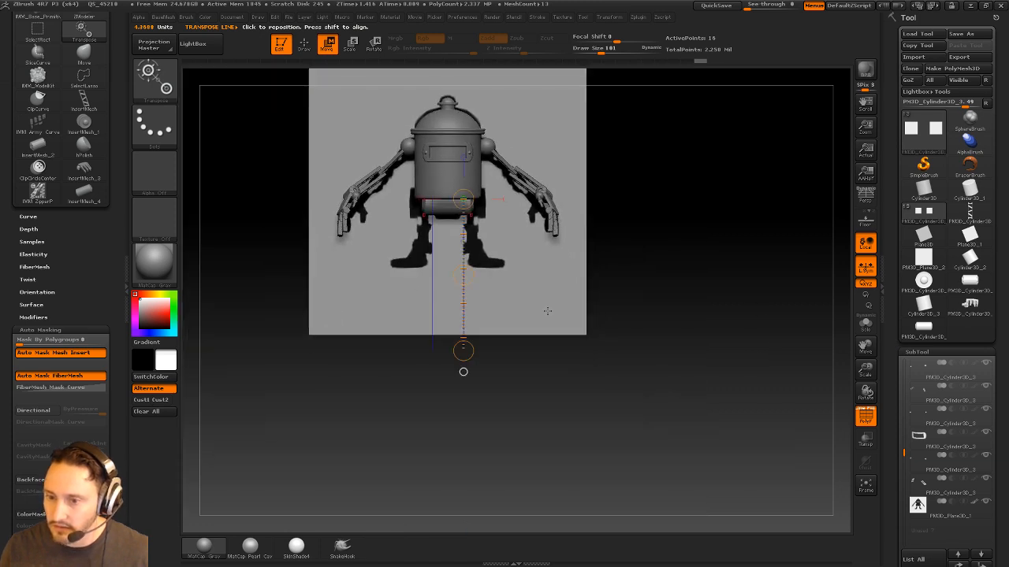
left_click_drag(463, 352, 462, 476)
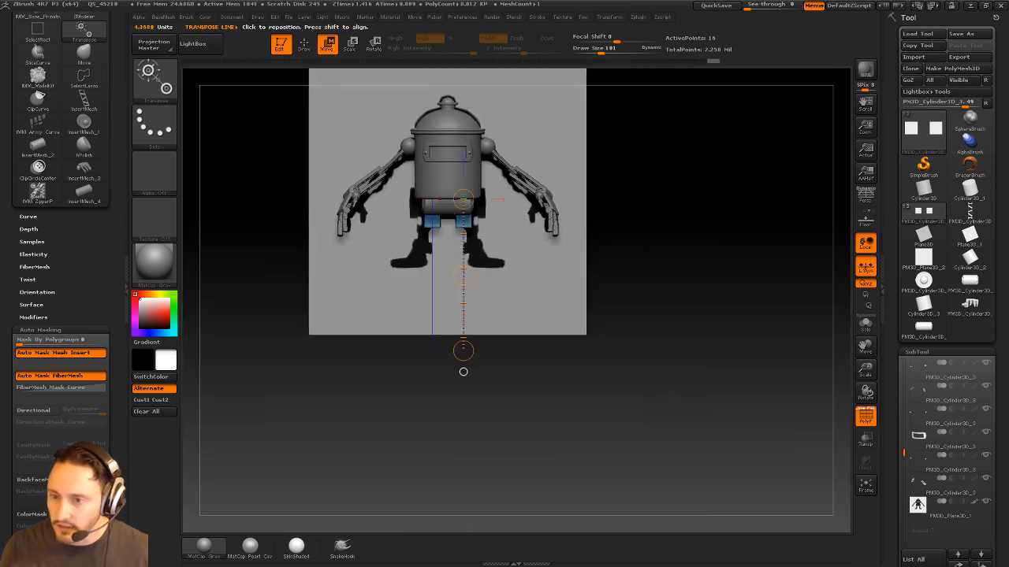
left_click_drag(464, 276, 728, 275)
mouse_move(471, 228)
left_mouse_down("shift")
mouse_move(720, 227)
mouse_move(645, 226)
left_mouse_up("shift")
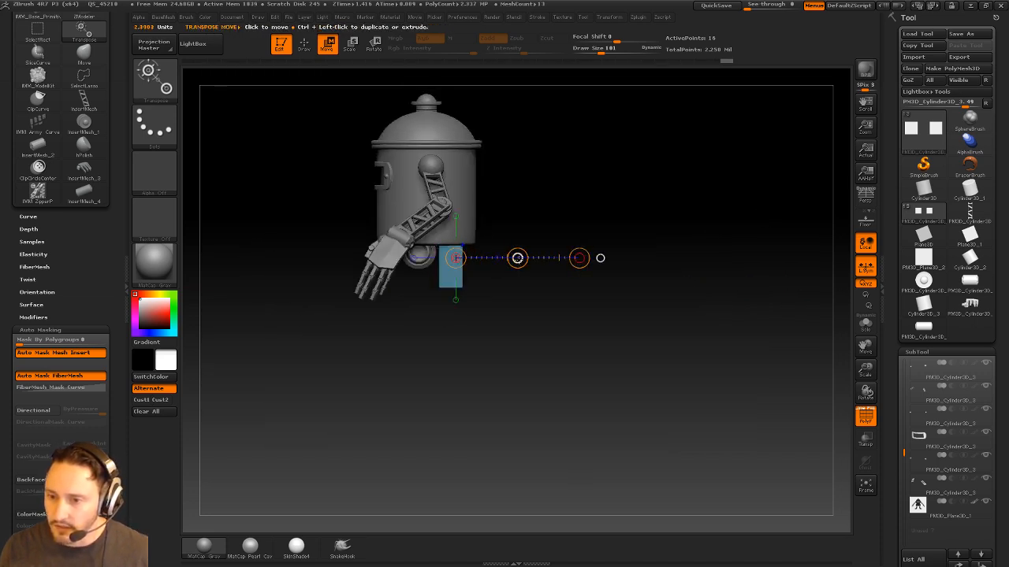
left_click_drag(517, 258, 490, 266)
key("q")
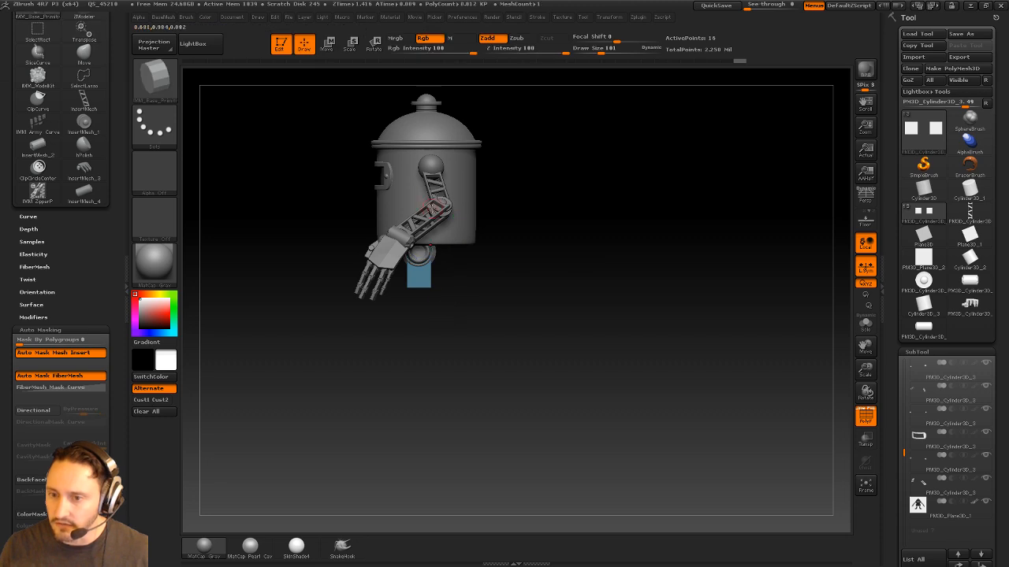
Narrow the two leg boxes and spread them outward to line up with the reference legs
left_click_drag(403, 344, 511, 349)
mouse_move(740, 238)
left_mouse_down("alt")
mouse_move(723, 212)
mouse_move(743, 208)
left_mouse_up("alt")
key("w")
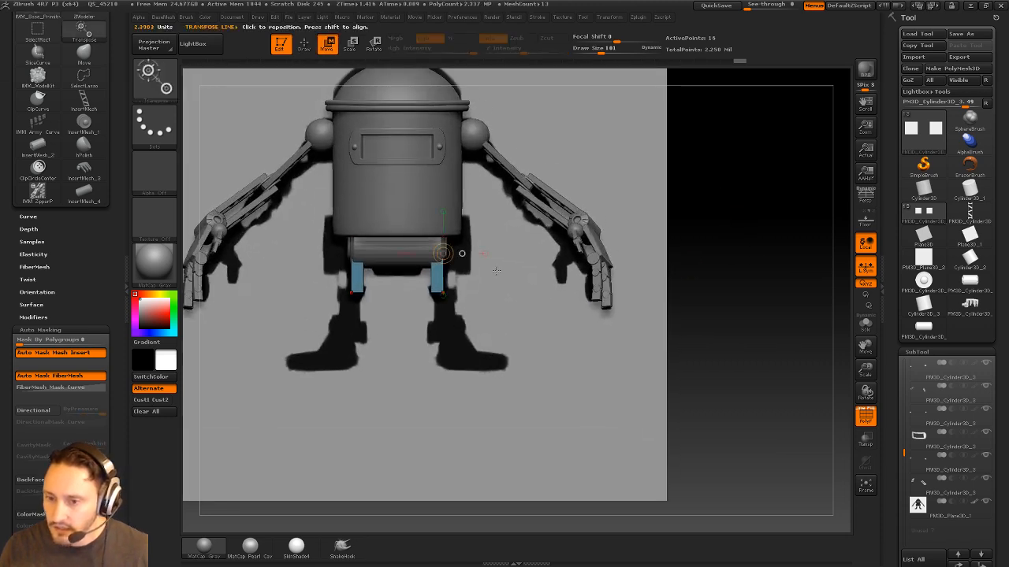
left_click_drag(488, 281, 497, 293)
key("q")
mouse_move(762, 254)
left_mouse_down()
mouse_move(723, 207)
mouse_move(746, 189)
mouse_move(755, 197)
mouse_move(639, 220)
left_mouse_up()
Isolate the hip cylinder and scale it down to a slightly thinner diameter
left_click(422, 263, "alt")
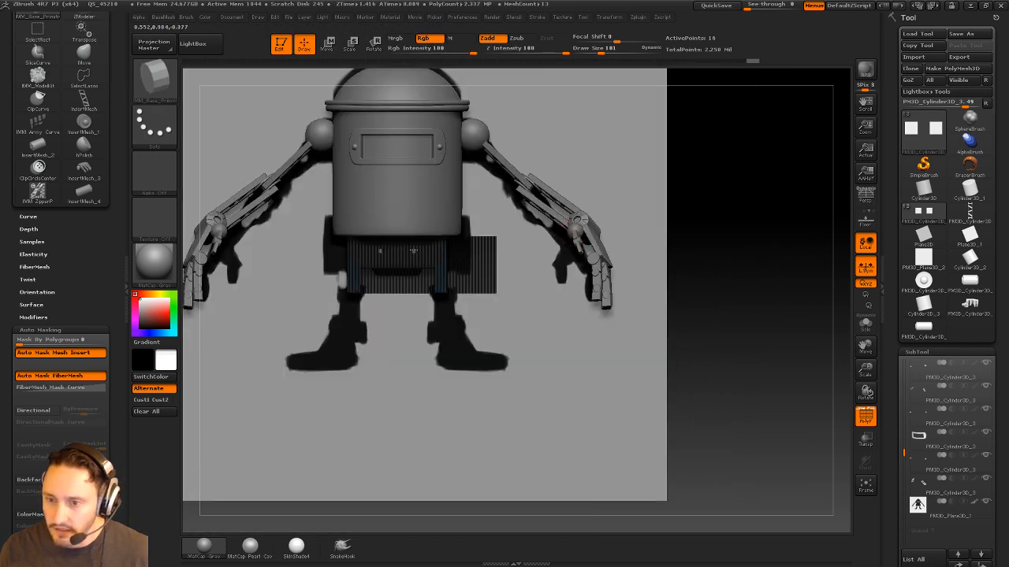
left_click_drag(765, 242, 675, 240)
left_click_drag(514, 312, 485, 334)
left_click_drag(640, 272, 775, 230)
key("w")
left_click(865, 323)
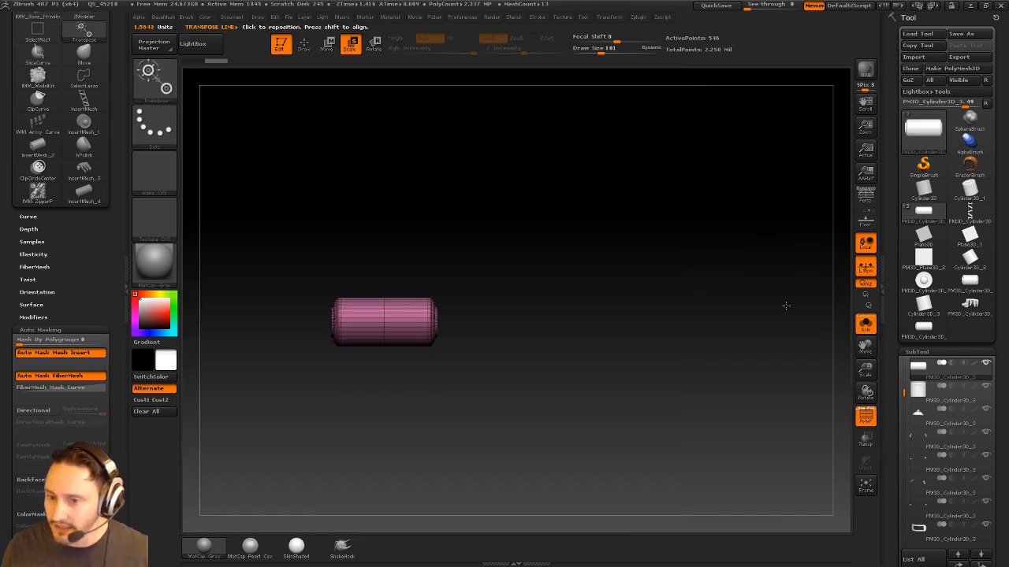
mouse_move(374, 318)
left_mouse_down()
mouse_move(596, 319)
mouse_move(511, 294)
left_mouse_up()
key("e")
left_click_drag(595, 319, 439, 250)
left_click_drag(595, 319, 551, 302)
Mask part of the isolated hip cylinder, adjust its length by moving the unmasked ends, and show the whole robot
left_click_drag(468, 238, 406, 394, "ctrl")
left_click(424, 390, "ctrl")
key("w")
left_click_drag(408, 333, 556, 333)
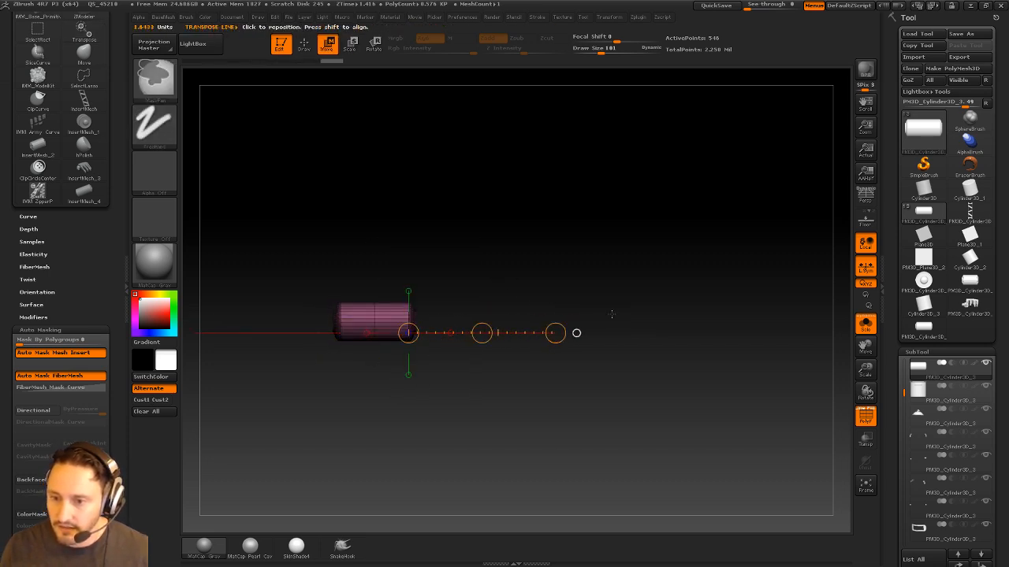
left_click(612, 315, "ctrl")
mouse_move(483, 333)
left_mouse_down()
mouse_move(550, 331)
mouse_move(469, 315)
left_mouse_up()
key("q")
left_click(863, 324)
key("w")
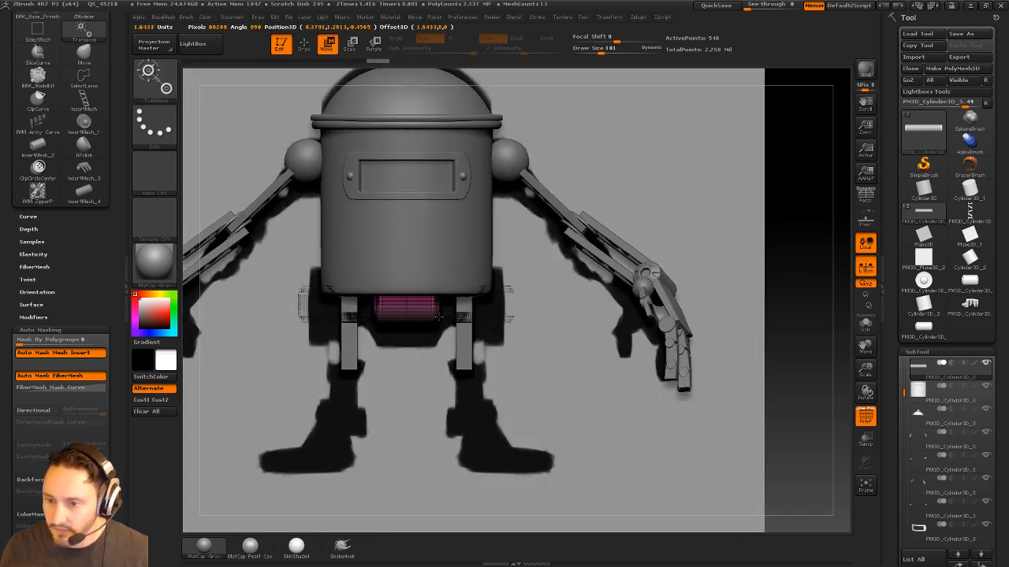
Extend the hip cylinder's ends outward slightly past the two leg boxes
key("q")
mouse_move(821, 273)
left_mouse_down()
mouse_move(745, 256)
mouse_move(698, 260)
left_mouse_up()
key("w")
left_click_drag(498, 308, 648, 308, "shift")
left_click_drag(573, 309, 600, 312)
key("q")
left_click(506, 345, "alt")
key("w")
mouse_move(513, 338)
left_mouse_down("shift")
mouse_move(594, 339)
mouse_move(568, 343)
mouse_move(660, 367)
mouse_move(642, 369)
left_mouse_up("shift")
key("q")
left_click(465, 317, "alt")
key("ctrl+z")
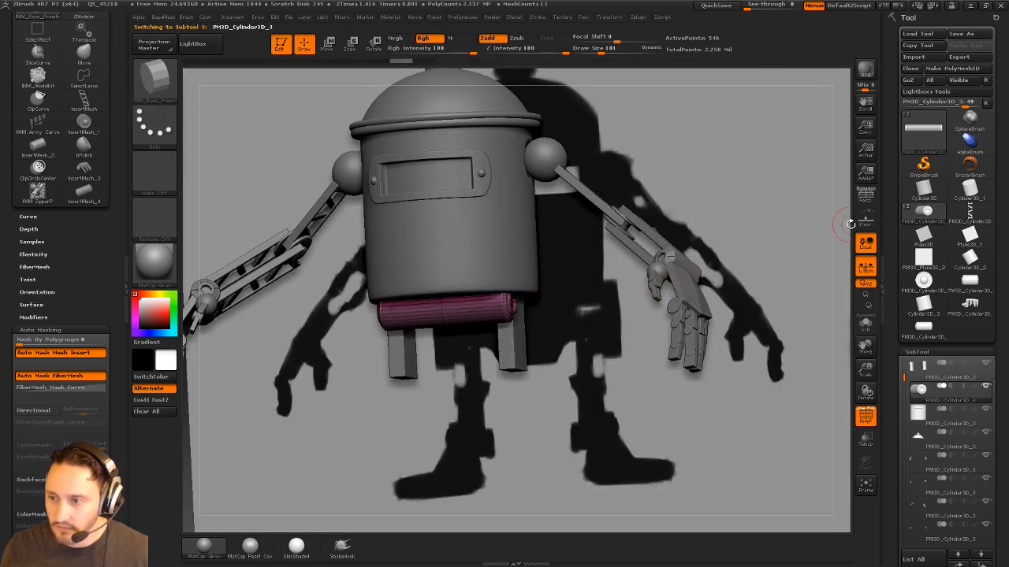
Hide the reference silhouette plane and move the hip cylinder back in side view to line up with the leg boxes
left_click_drag(894, 352, 900, 235)
left_click_drag(903, 75, 902, 149)
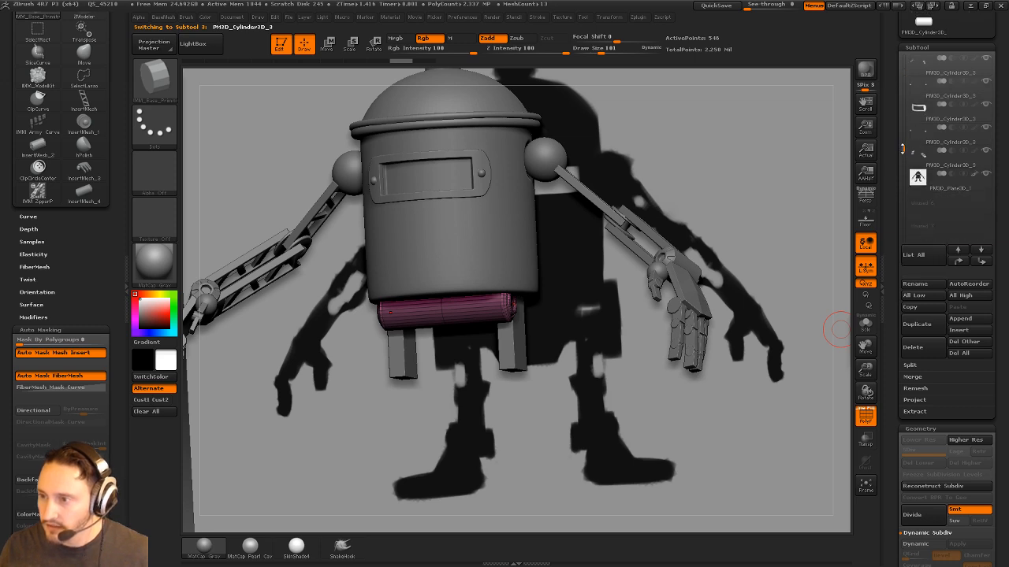
left_click(987, 179)
mouse_move(775, 200)
left_mouse_down("shift")
mouse_move(777, 236)
mouse_move(607, 248)
left_mouse_up("shift")
key("w")
left_click_drag(605, 316, 679, 256)
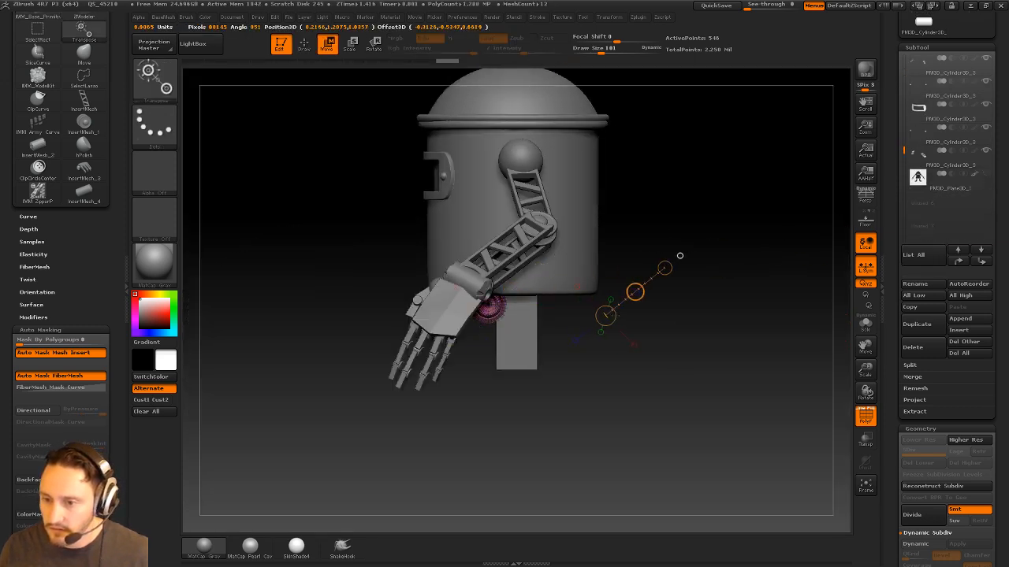
mouse_move(605, 315)
left_mouse_down()
mouse_move(579, 314)
mouse_move(706, 274)
mouse_move(738, 285)
left_mouse_up()
key("q")
Reduce the brush draw size and select the pair of leg boxes
key("s")
left_click_drag(560, 350, 550, 350)
left_click(511, 345, "alt")
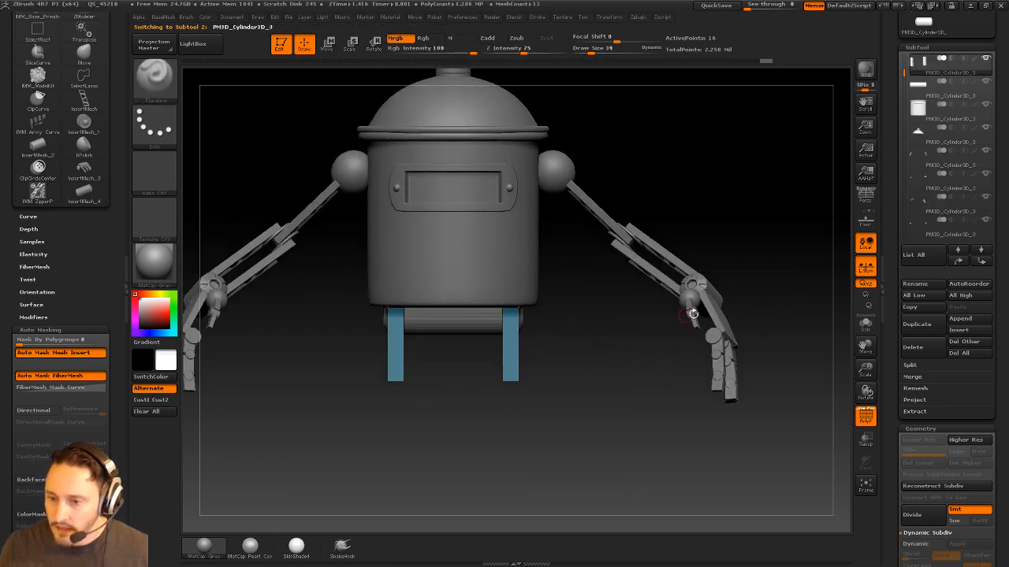
mouse_move(695, 312)
left_mouse_down()
mouse_move(627, 313)
mouse_move(658, 304)
left_mouse_up()
Show the reference silhouette plane again and set the draw size to 75
left_click_drag(893, 255, 895, 342)
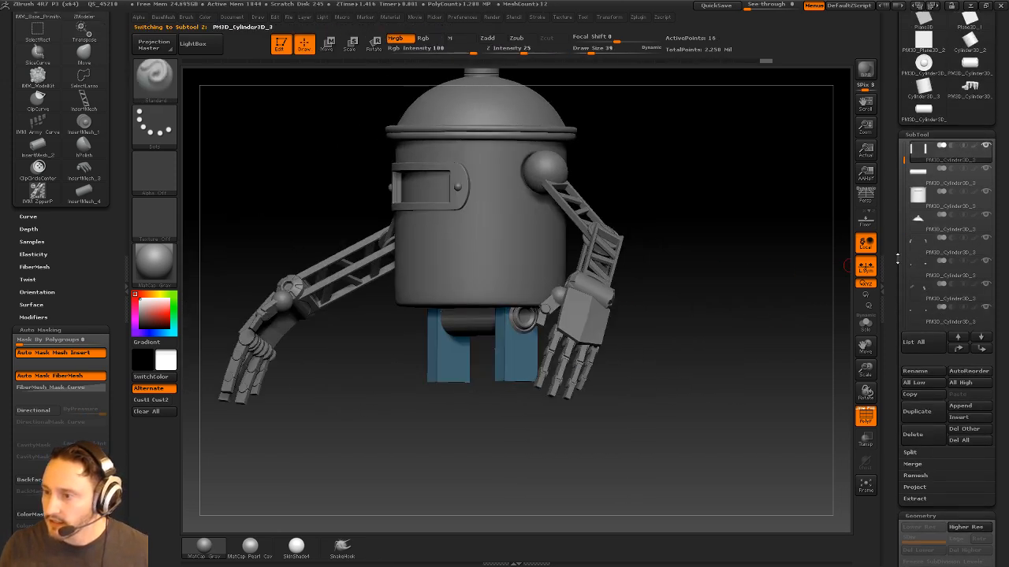
left_click_drag(901, 157, 905, 241)
left_click(986, 261)
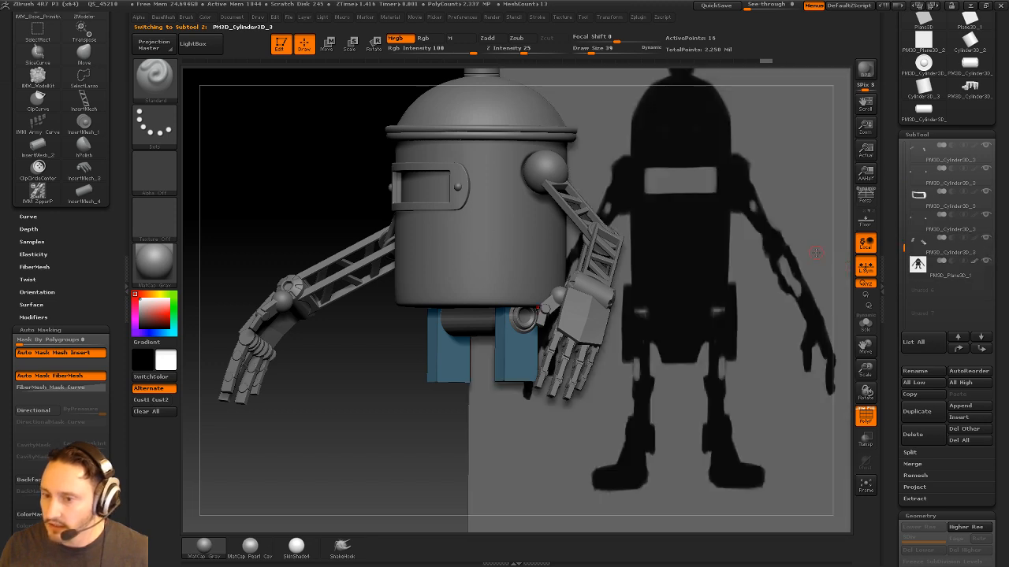
mouse_move(356, 468)
left_mouse_down()
mouse_move(387, 466)
mouse_move(371, 421)
mouse_move(303, 447)
left_mouse_up()
left_click_drag(303, 448, 288, 470, "alt")
key("s")
left_click_drag(410, 321, 417, 322)
key("s")
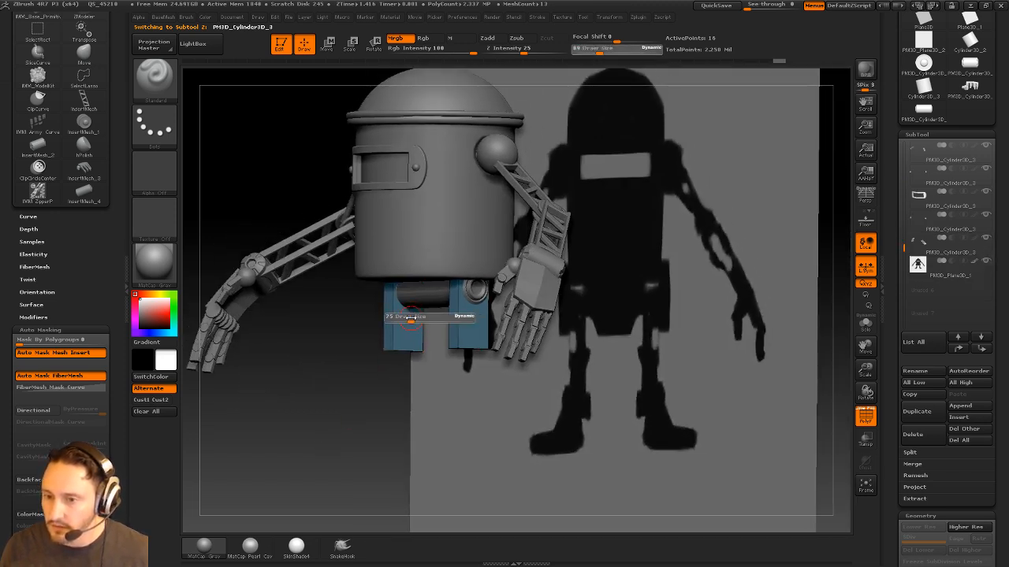
Duplicate the hip cylinder and move the copy down to the lower end of the leg boxes
left_click(431, 296, "alt")
left_click(918, 411)
left_click_drag(733, 378, 776, 378)
key("w")
left_click_drag(496, 283, 497, 430, "shift")
left_click_drag(496, 345, 496, 416)
key("q")
Isolate the duplicated cylinder and move it sideways off centre toward one leg
left_click(865, 325)
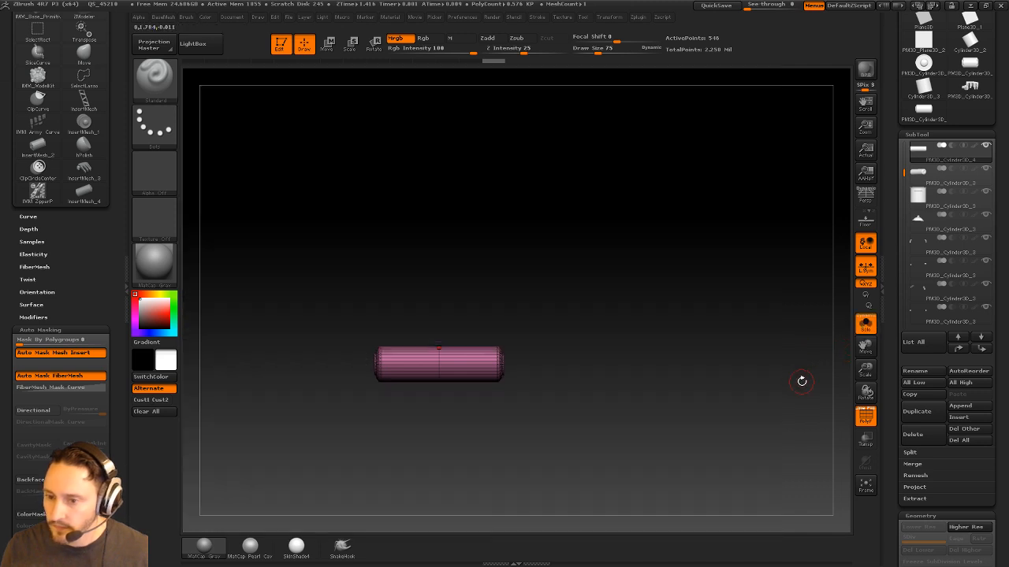
left_click_drag(800, 381, 801, 346, "alt")
left_click_drag(339, 278, 460, 378, "ctrl")
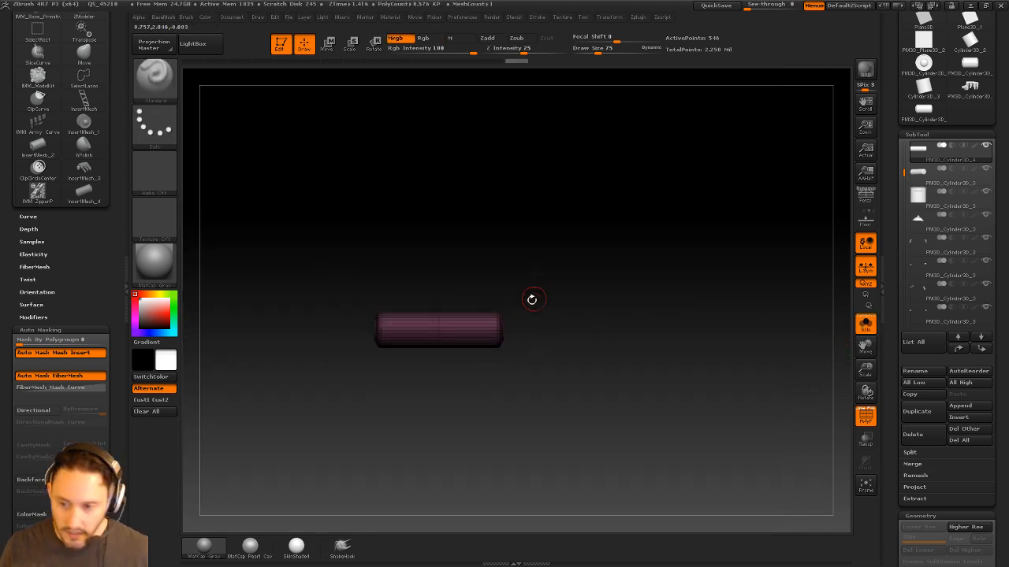
left_click(512, 292, "ctrl")
key("w")
left_click_drag(438, 331, 591, 331, "shift")
left_click_drag(517, 331, 563, 332)
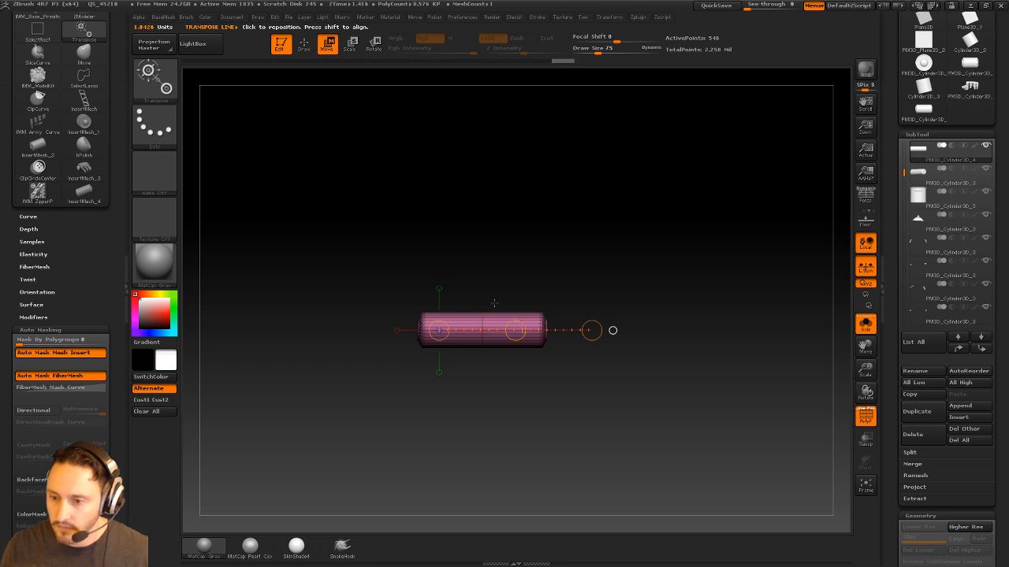
Shorten the duplicated cylinder into a small knee joint by masking each half and moving the opposite end inward
key("ctrl")
left_click_drag(597, 257, 533, 377, "ctrl")
left_click(596, 276, "ctrl")
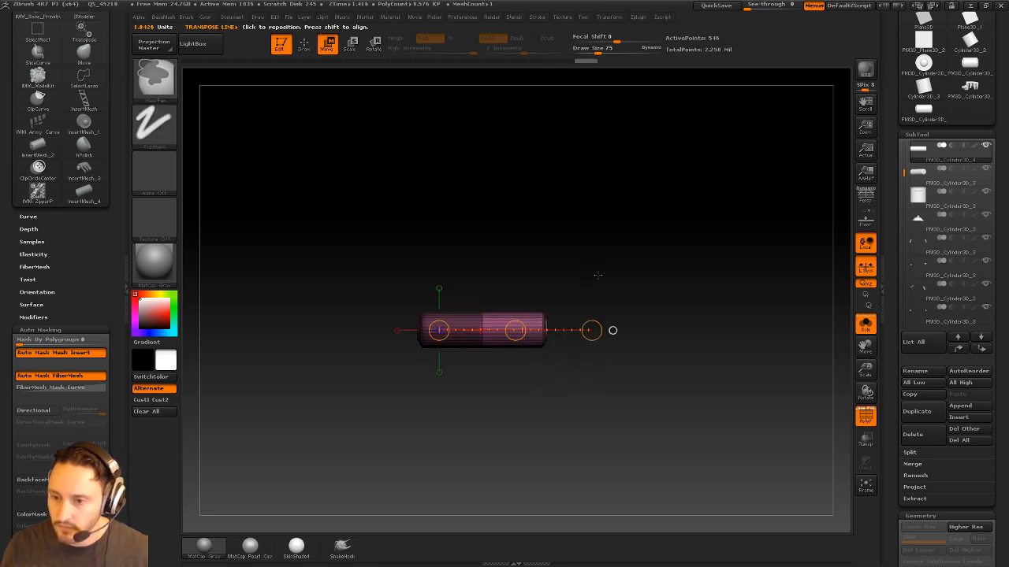
left_click_drag(515, 329, 516, 329)
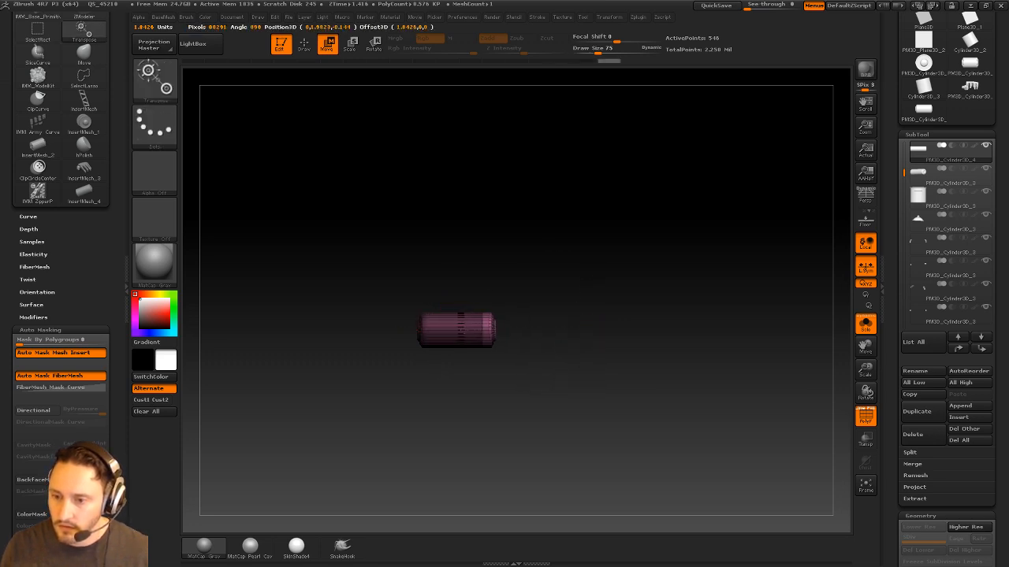
left_click_drag(543, 278, 551, 284, "ctrl")
left_click_drag(515, 330, 550, 333)
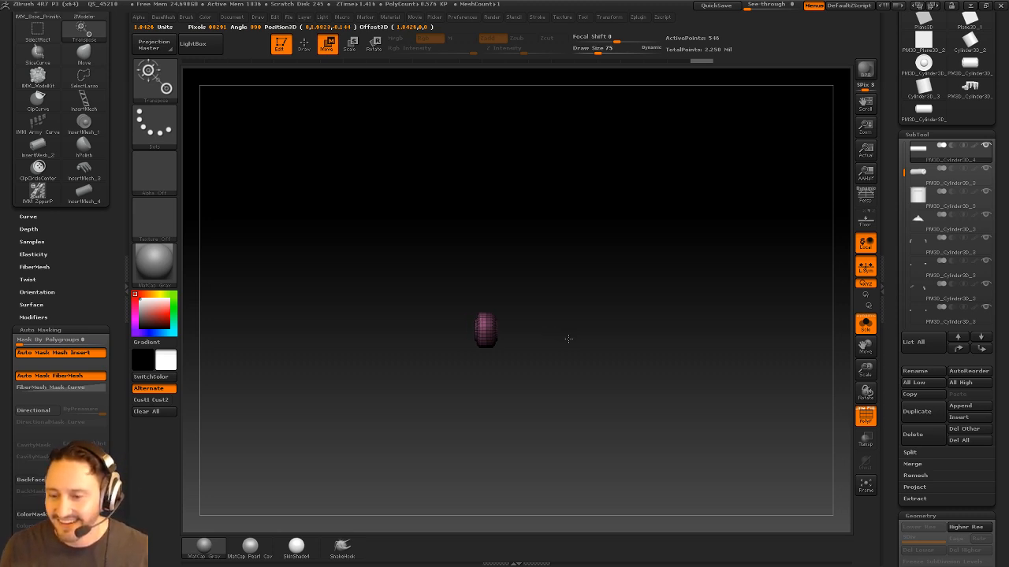
left_click_drag(568, 339, 576, 304, "alt")
mouse_move(604, 268)
left_mouse_down("alt")
mouse_move(651, 297)
mouse_move(664, 281)
mouse_move(664, 296)
mouse_move(650, 265)
left_mouse_up("alt")
key("q")
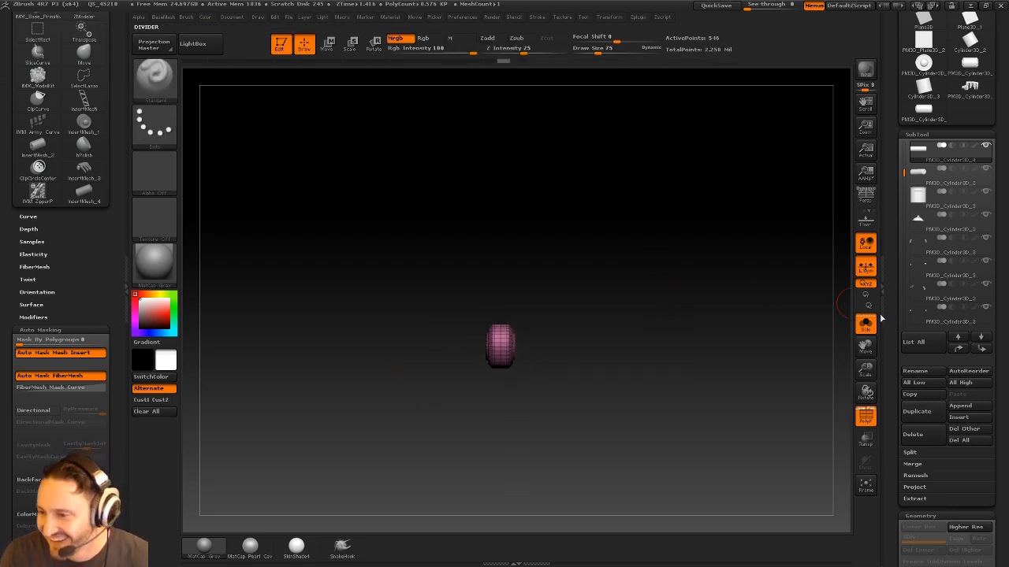
Show the other parts again and move the small knee joint sideways toward the outer side of the leg box
left_click(865, 324)
key("w")
left_click_drag(480, 354, 635, 355, "shift")
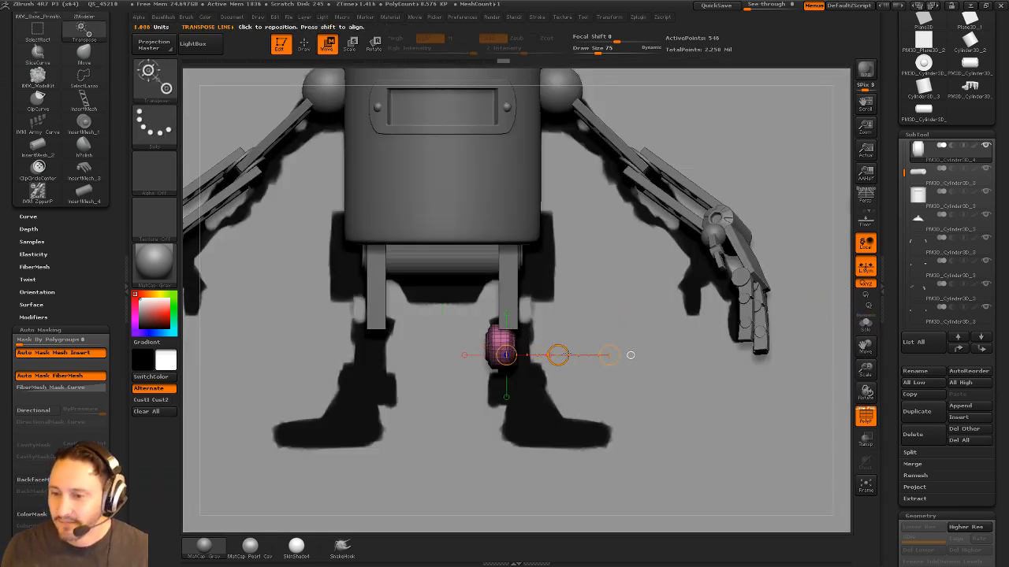
mouse_move(557, 355)
left_mouse_down("ctrl")
mouse_move(609, 356)
mouse_move(575, 360)
left_mouse_up("ctrl")
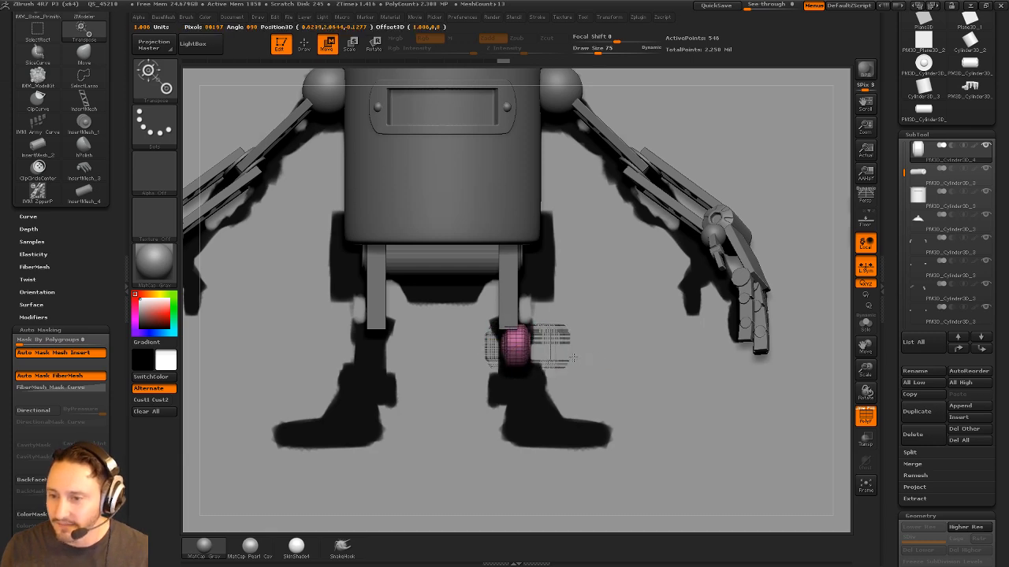
In side view, scale the knee joint up uniformly from its centre to make a larger disc
key("q")
left_click_drag(840, 283, 776, 289)
key("w")
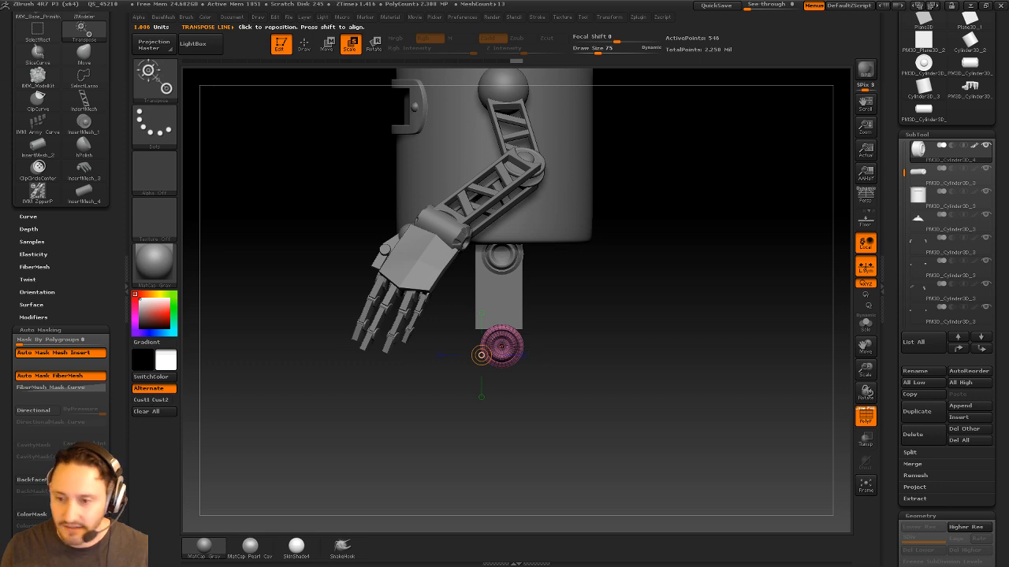
left_click_drag(502, 347, 563, 412)
left_click_drag(616, 363, 596, 363, "alt")
key("w")
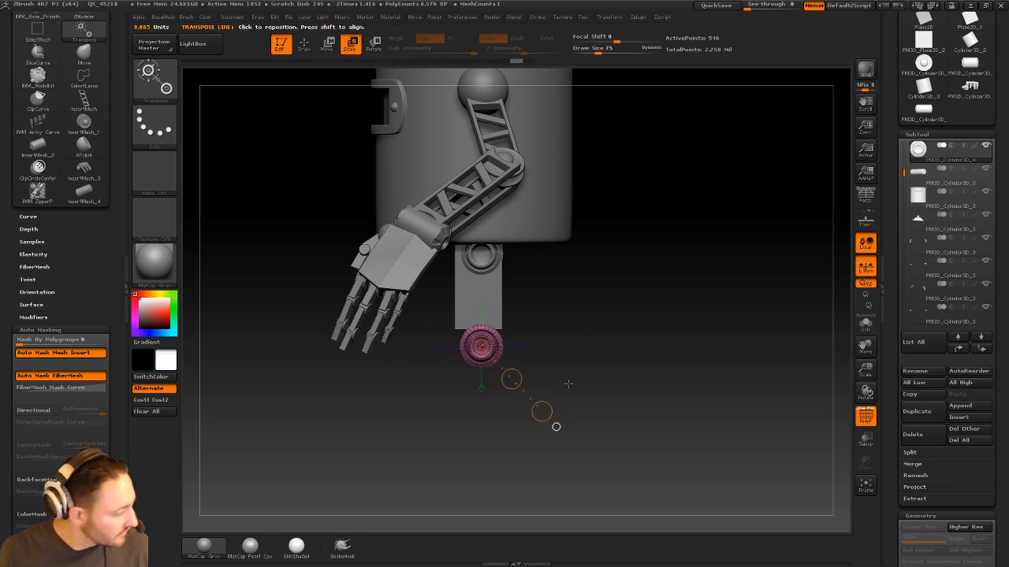
left_click_drag(568, 384, 558, 333, "alt")
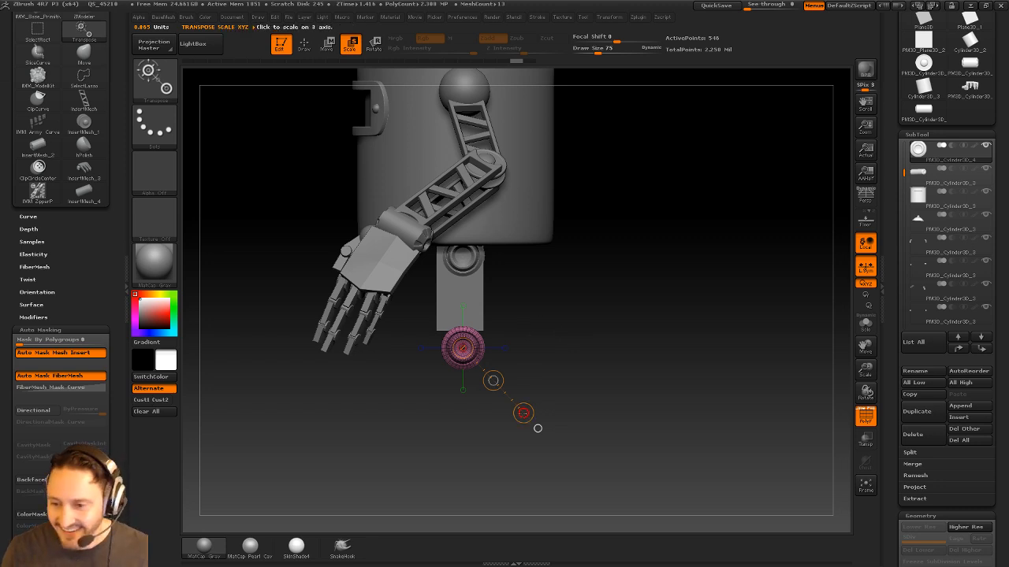
left_click_drag(523, 413, 541, 431)
Duplicate the knee disc across the leg so that a pair of discs straddles the leg box
key("w")
mouse_move(493, 380)
left_mouse_down()
mouse_move(601, 328)
mouse_move(581, 312)
left_mouse_up()
key("q")
key("w")
mouse_move(449, 337)
left_mouse_down("shift")
mouse_move(552, 336)
mouse_move(464, 336)
left_mouse_up("shift")
key("q")
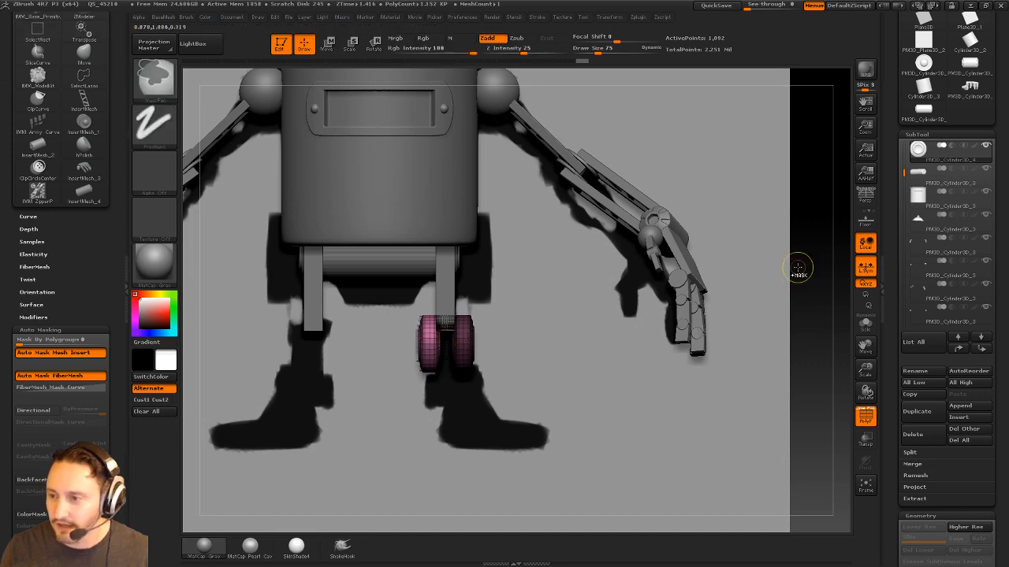
Select the upper leg boxes and tilt them slightly about the hip joint in side view
mouse_move(828, 278)
left_mouse_down()
mouse_move(816, 270)
mouse_move(815, 221)
mouse_move(775, 231)
mouse_move(779, 265)
mouse_move(727, 265)
left_mouse_up()
key("s")
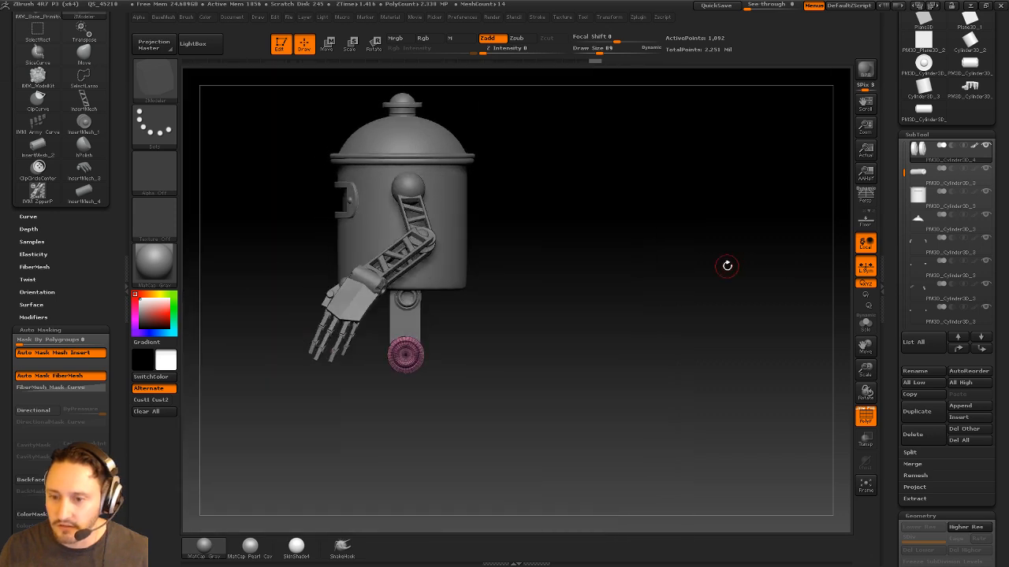
left_click(416, 323, "alt")
mouse_move(501, 304)
left_mouse_down("alt")
mouse_move(529, 308)
mouse_move(534, 322)
left_mouse_up("alt")
key("r")
left_click_drag(416, 297, 586, 315)
key("w")
left_click_drag(502, 305, 509, 307)
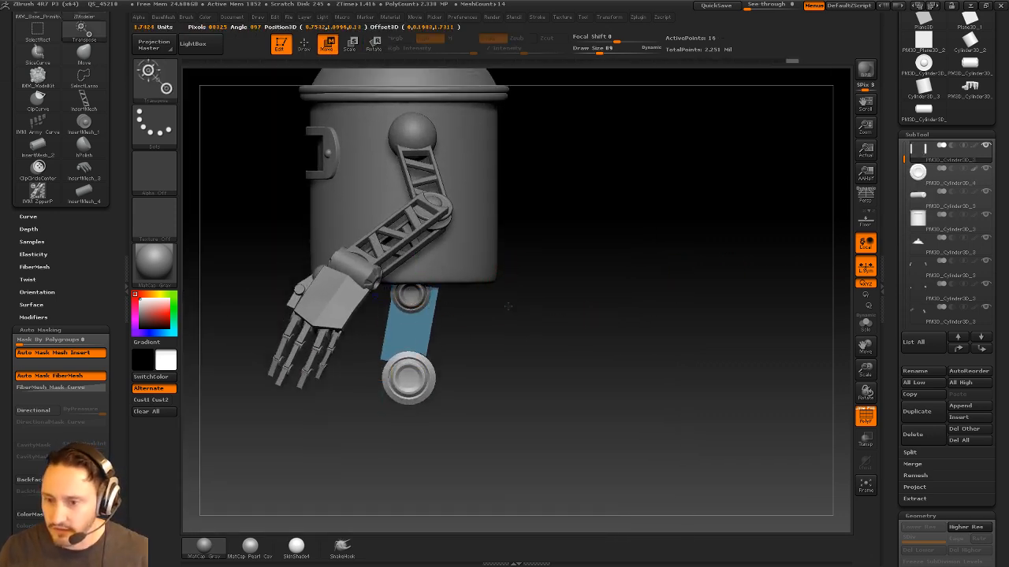
Move the pair of knee discs onto the lower end of the tilted leg box
key("q")
left_click(864, 322)
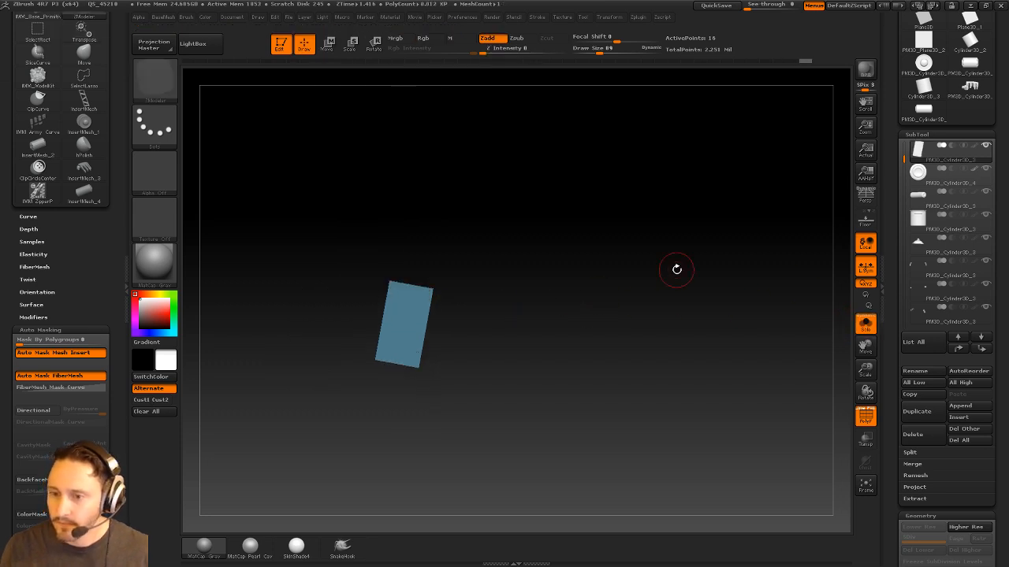
key("w")
left_click(864, 322)
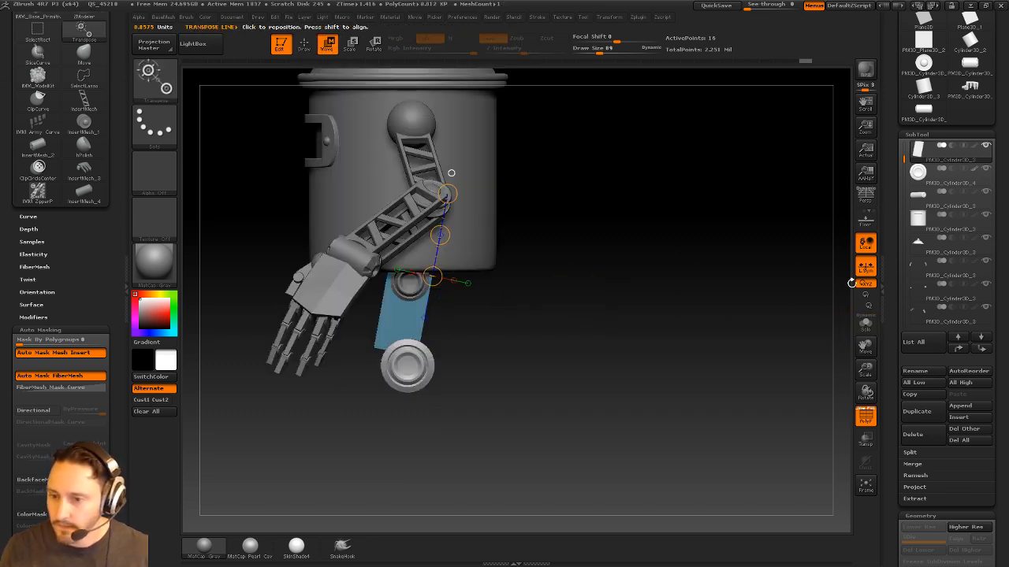
left_click(407, 367, "alt")
left_click_drag(408, 368, 552, 368, "shift")
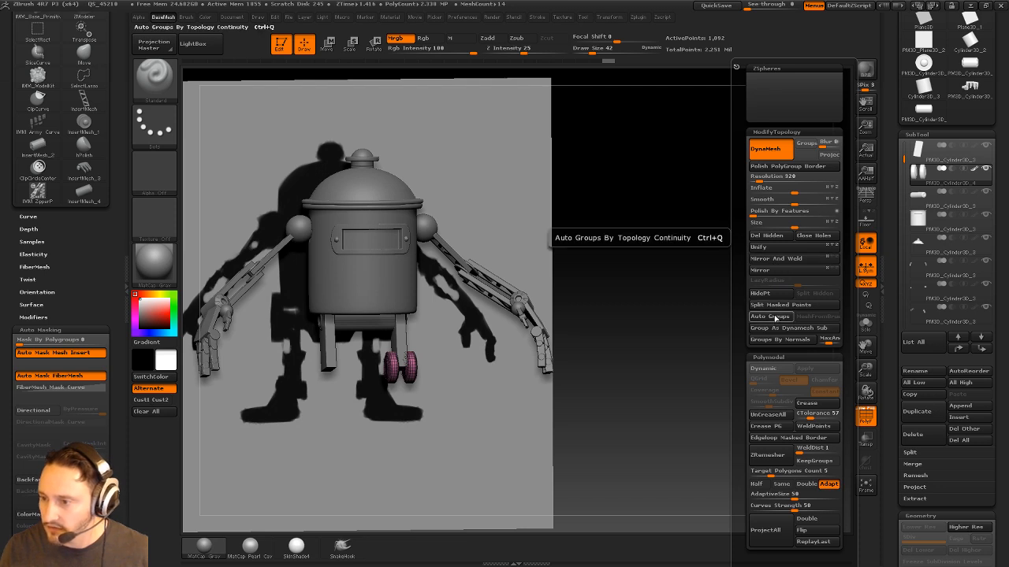
Turn off local symmetry and copy the knee discs to the other leg with Mirror And Weld
left_click(864, 270)
key("1")
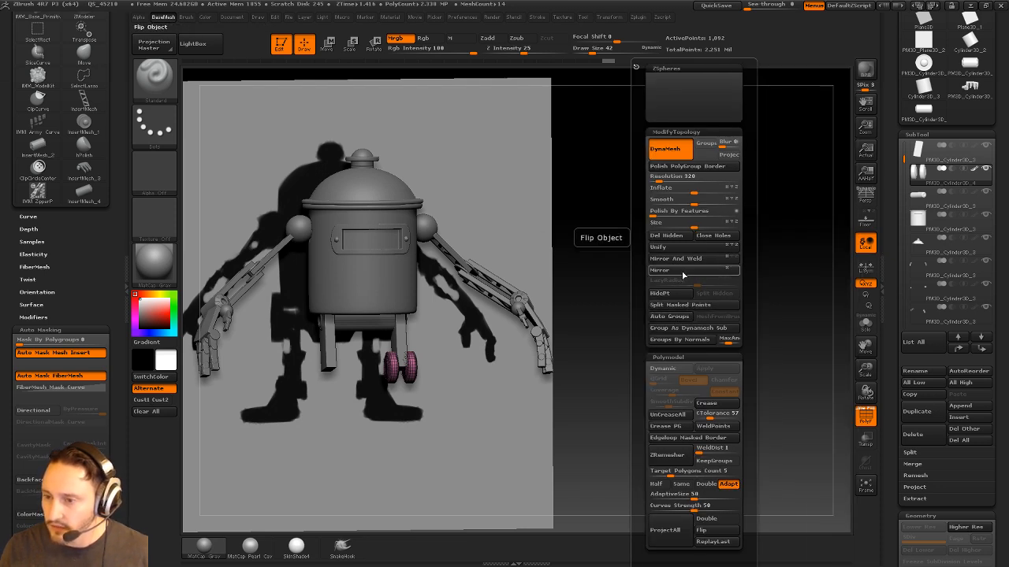
left_click(682, 271)
left_click(682, 259)
mouse_move(747, 275)
left_mouse_down()
mouse_move(736, 286)
mouse_move(755, 259)
left_mouse_up()
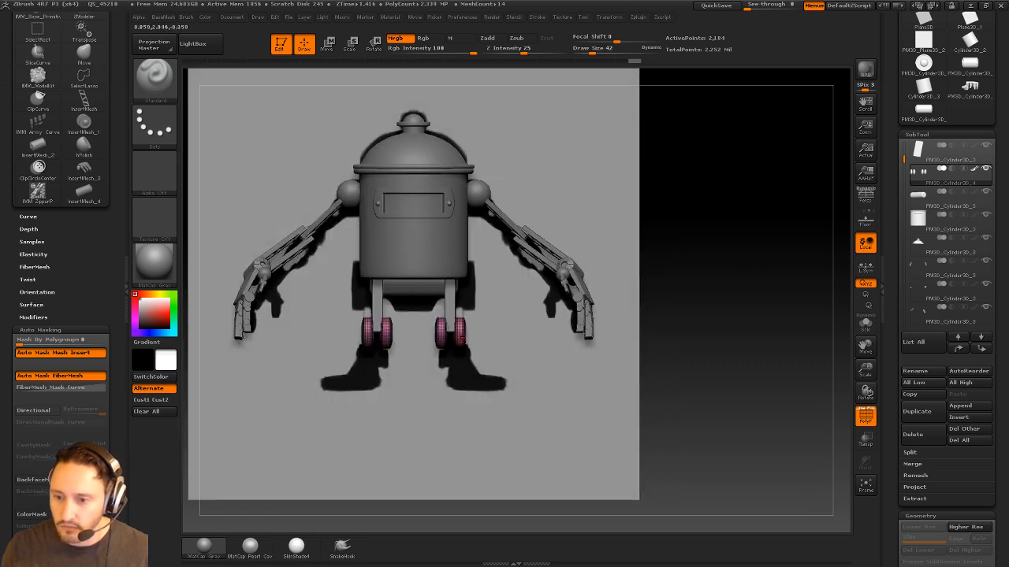
Duplicate the upper leg boxes and move the copy down below the knee discs
left_click_drag(701, 276, 577, 330)
left_click(448, 340, "alt")
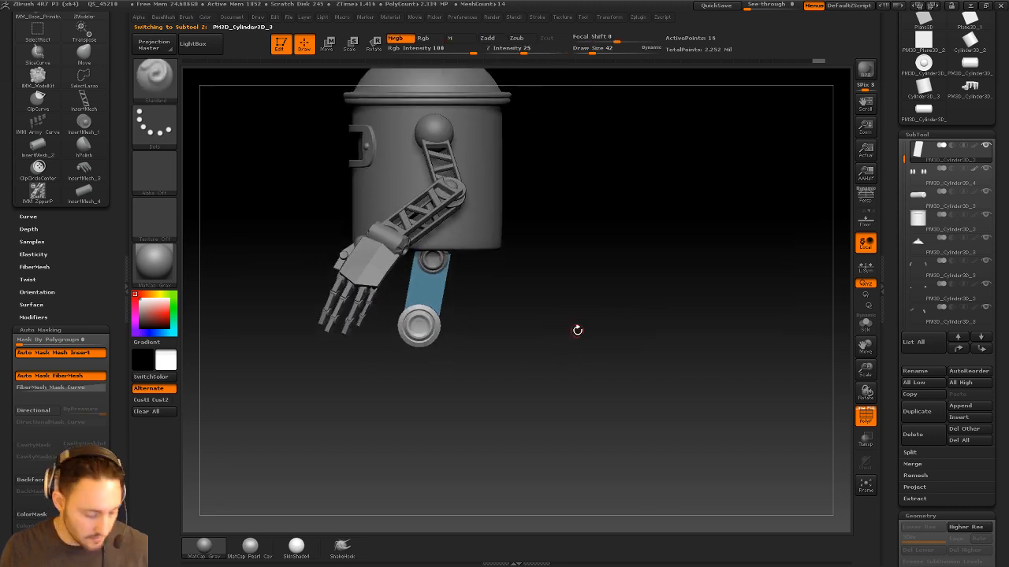
left_click(925, 417)
key("w")
mouse_move(424, 296)
left_mouse_down()
mouse_move(439, 347)
mouse_move(526, 313)
mouse_move(465, 384)
left_mouse_up()
Rotate the lower leg boxes about the knee until they stand vertical, and set the draw size to 45
key("r")
left_click_drag(428, 299, 547, 312)
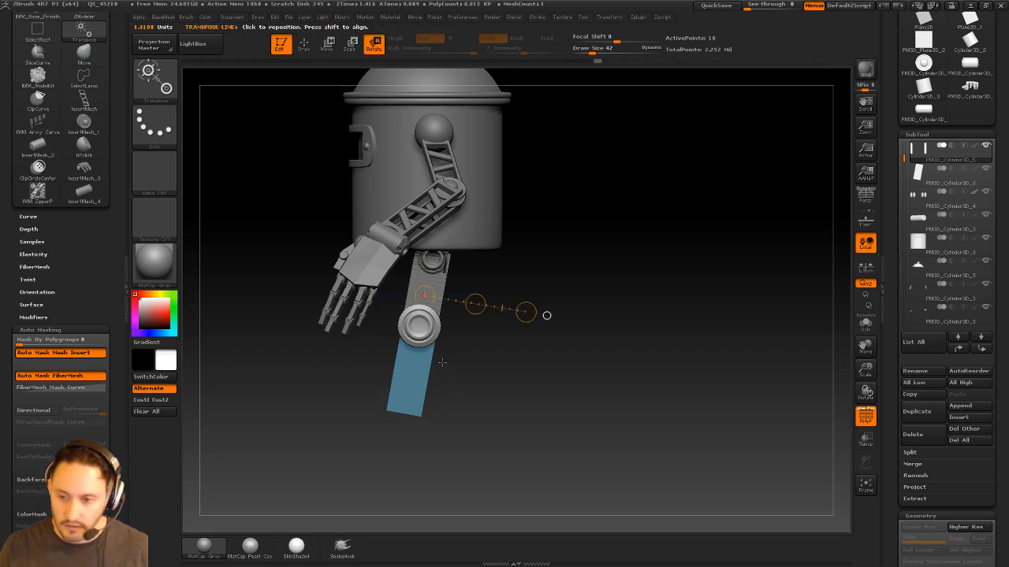
mouse_move(418, 326)
left_mouse_down()
mouse_move(533, 365)
mouse_move(534, 335)
left_mouse_up()
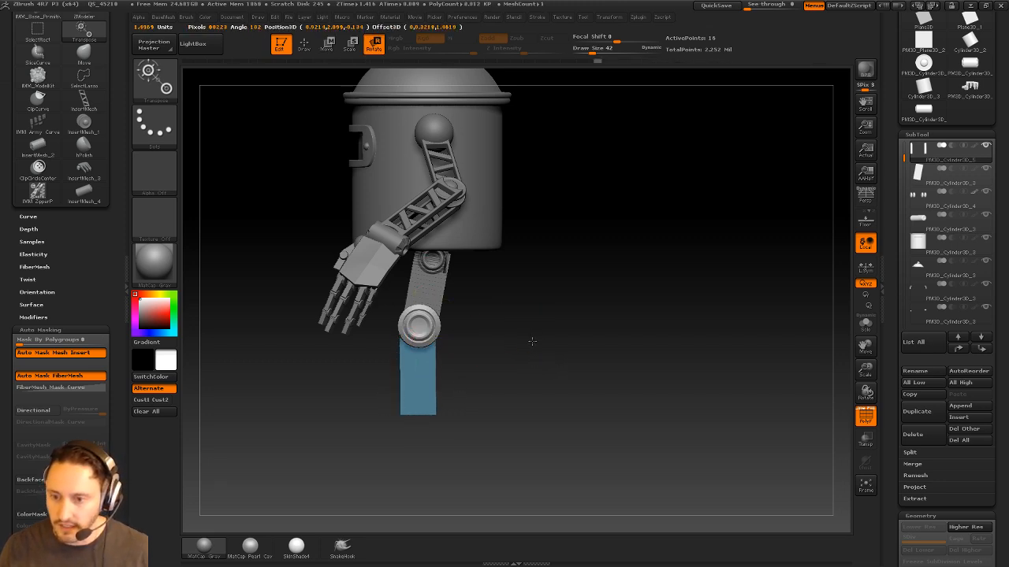
key("q")
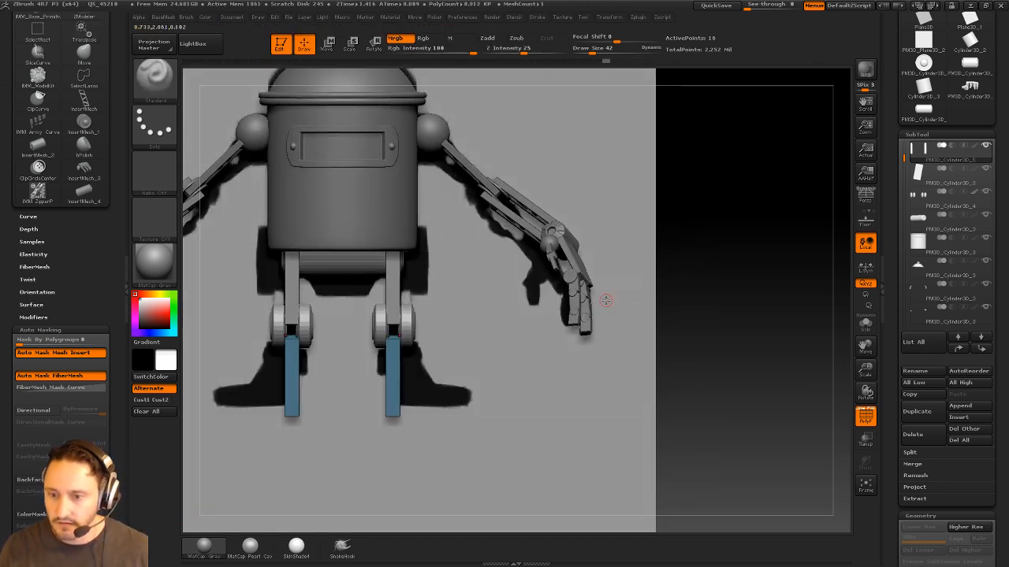
key("s")
left_click_drag(478, 345, 474, 344)
key("s")
Duplicate the knee discs and move the copy straight down to the lower ends of the legs as ankle joints
left_click(423, 298, "alt")
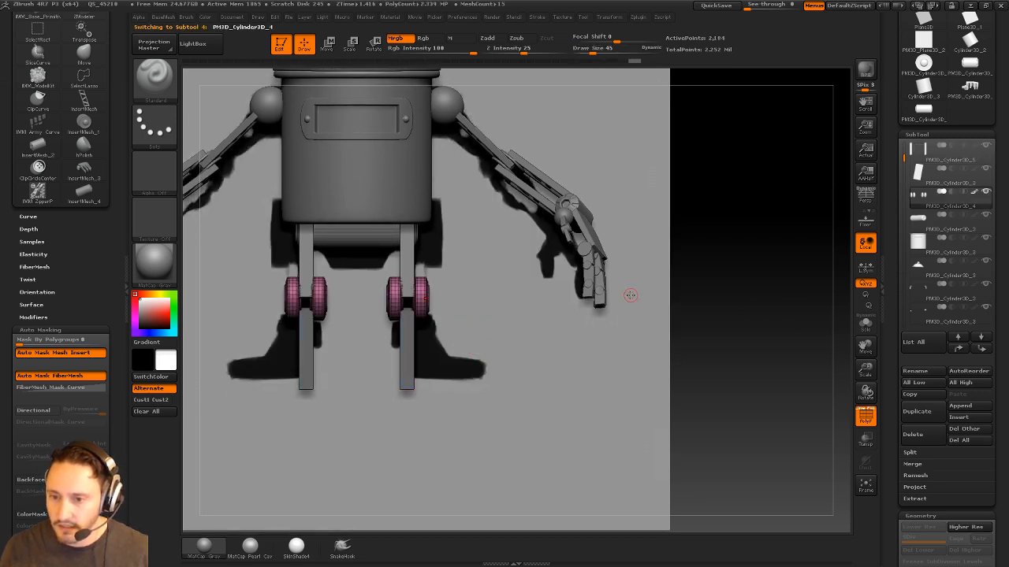
mouse_move(682, 293)
left_mouse_down("alt")
mouse_move(746, 286)
mouse_move(704, 289)
left_mouse_up("alt")
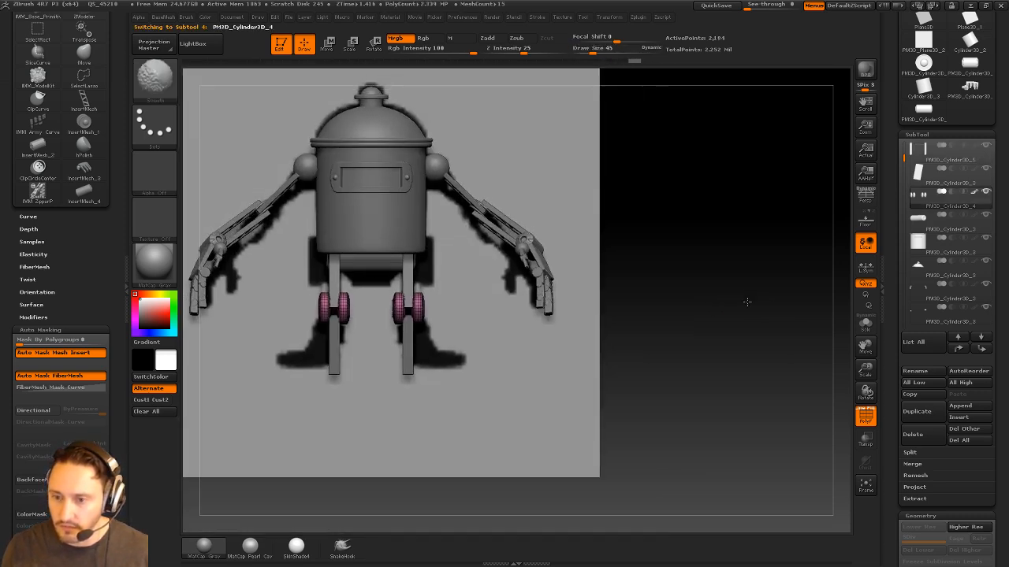
key("w")
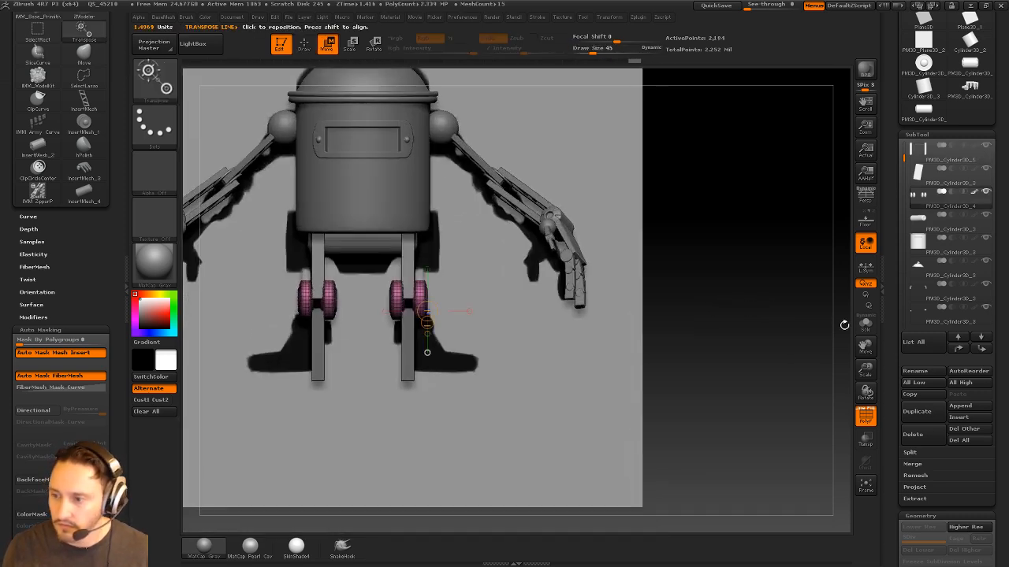
left_click(917, 411)
left_click_drag(420, 292, 420, 318)
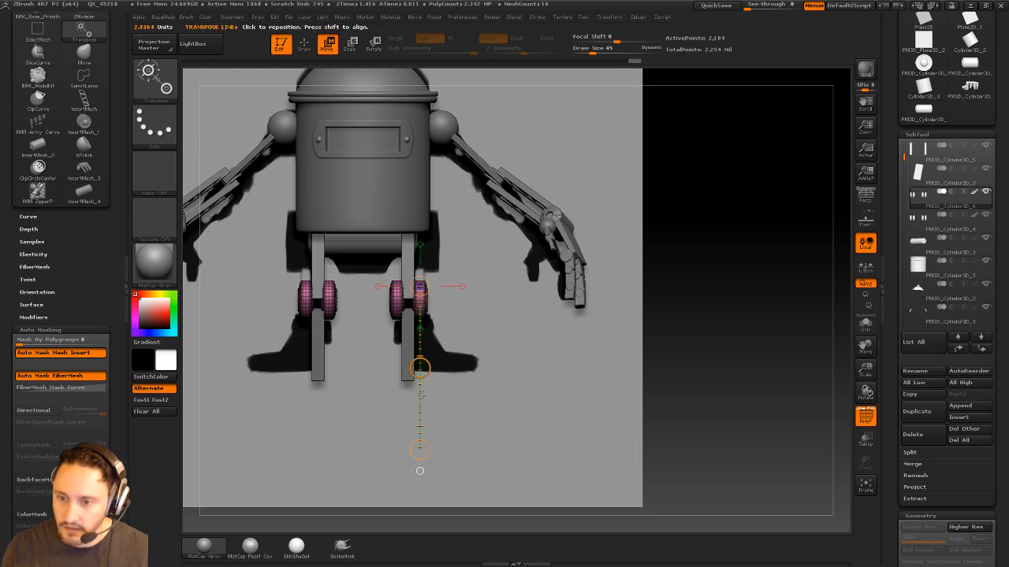
left_click_drag(420, 368, 417, 431)
mouse_move(734, 340)
left_mouse_down("alt")
mouse_move(728, 329)
mouse_move(727, 355)
left_mouse_up("alt")
key("q")
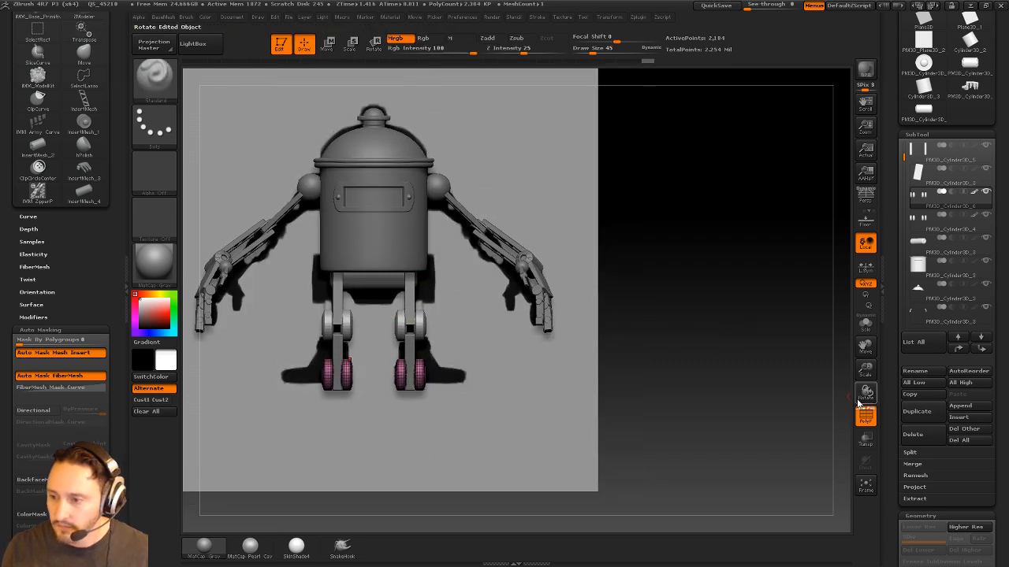
Compare the leg boxes and joint discs with the reference silhouette using transparent and ghost display
left_click(865, 439)
mouse_move(781, 389)
left_mouse_down()
mouse_move(748, 389)
mouse_move(800, 392)
mouse_move(767, 392)
left_mouse_up()
left_click_drag(729, 330, 751, 337, "alt")
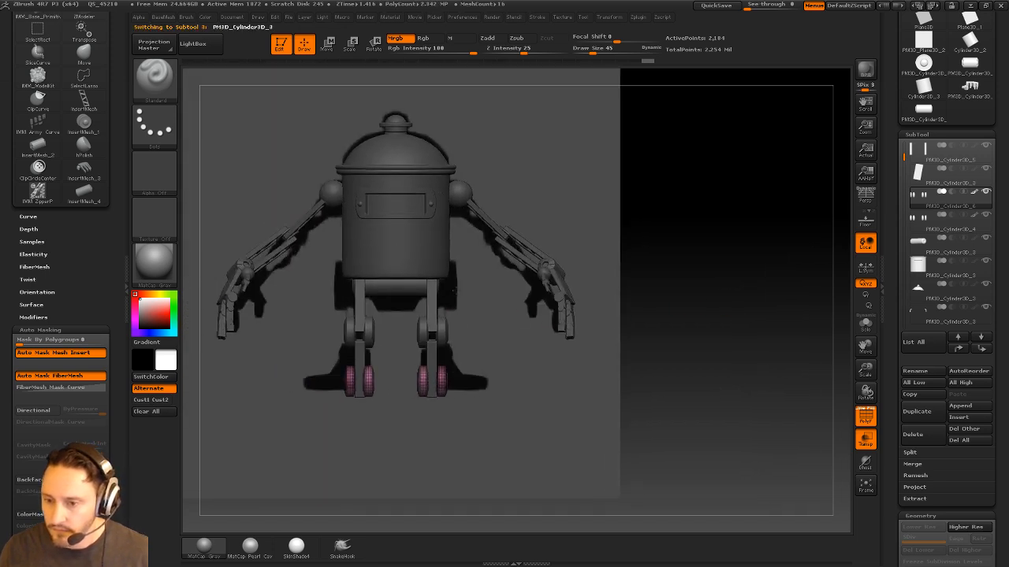
left_click(434, 295, "alt")
left_click_drag(701, 302, 687, 303)
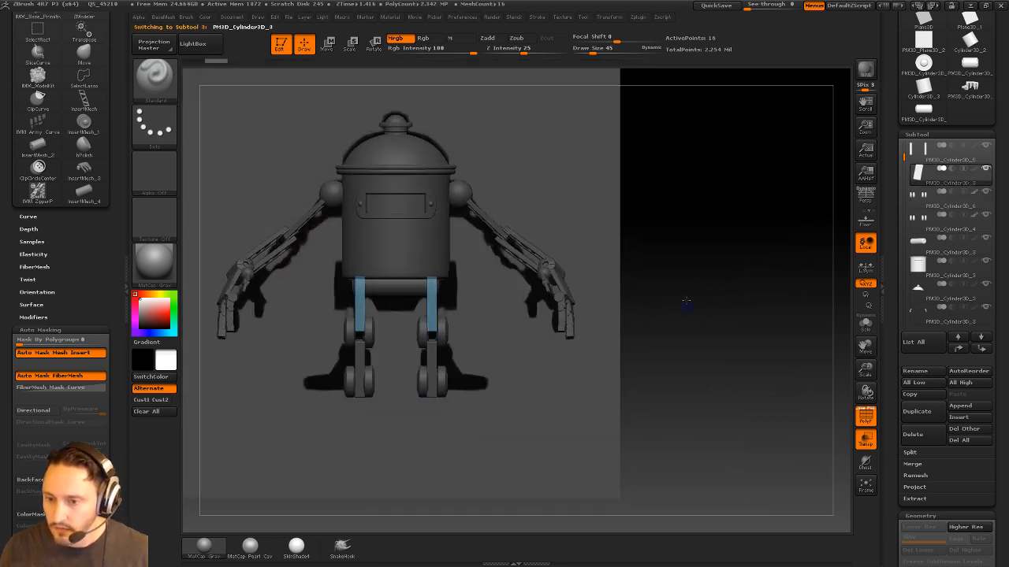
key("w")
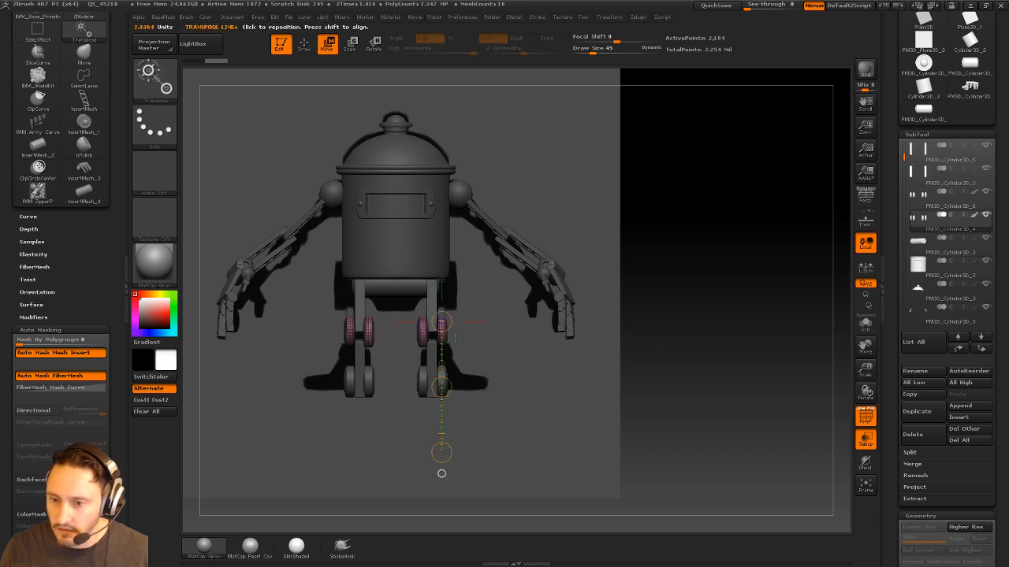
left_click(866, 464)
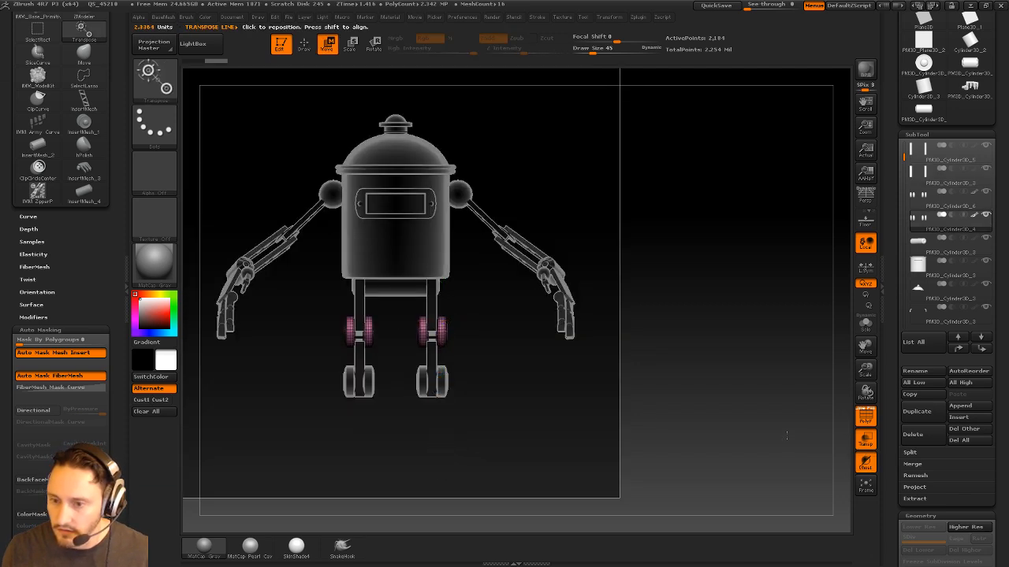
left_click_drag(842, 468, 840, 443, "alt")
left_click(866, 440)
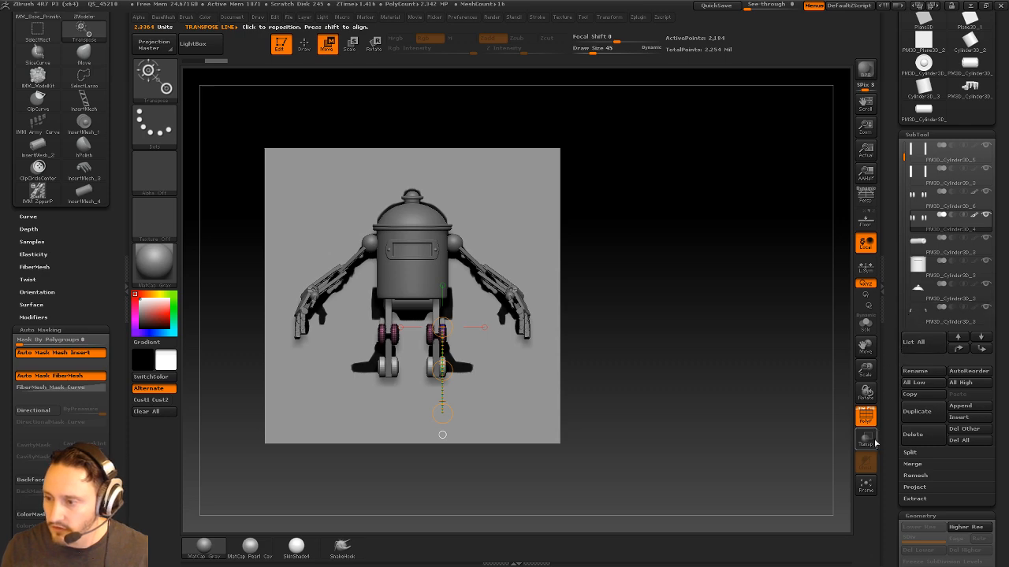
left_click(871, 443)
Select the reference silhouette plane, move it in front of the robot and set the draw size to 78
scroll(928, 272, "down", 5)
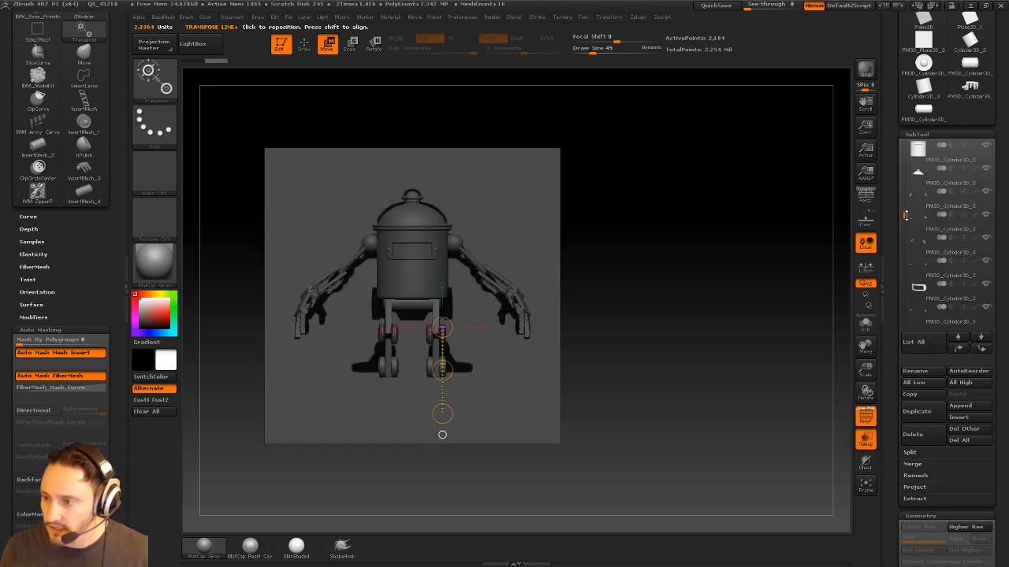
left_click_drag(793, 327, 655, 277, "alt")
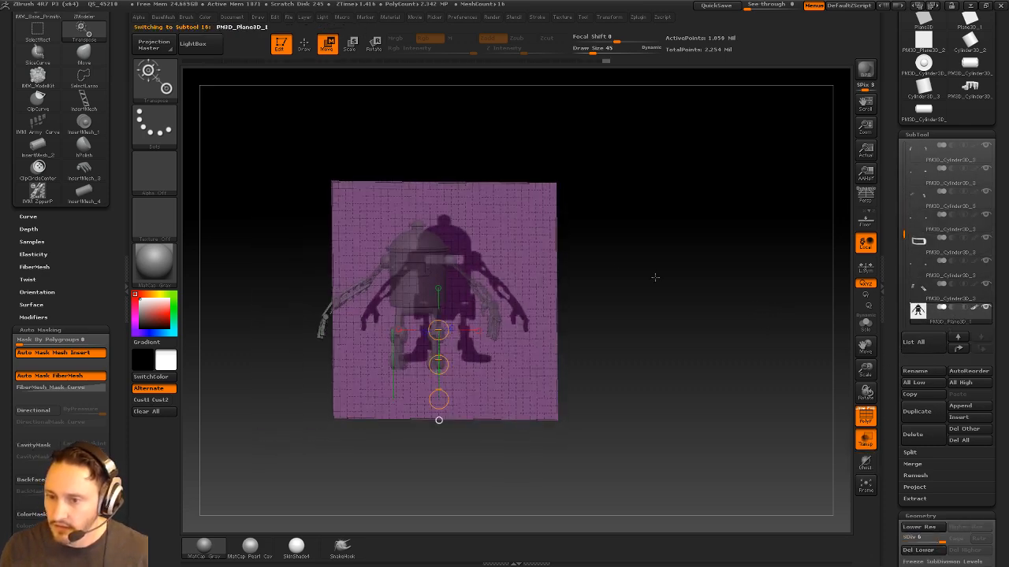
left_click(525, 237)
left_click_drag(637, 216, 635, 256)
left_click_drag(505, 252, 352, 408, "shift")
key("q")
left_click_drag(628, 319, 701, 326)
left_click_drag(701, 328, 734, 393, "alt")
left_click_drag(741, 351, 710, 266, "alt")
key("s")
left_click_drag(728, 325, 751, 329)
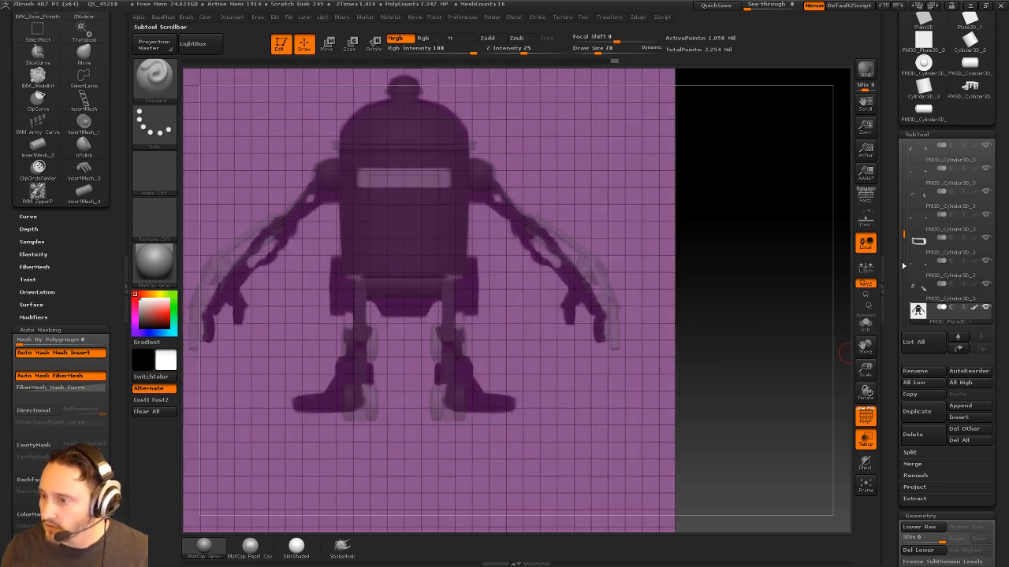
Hide the reference plane to select the knee discs behind it, and show the plane again
left_click(985, 307)
left_click(959, 297)
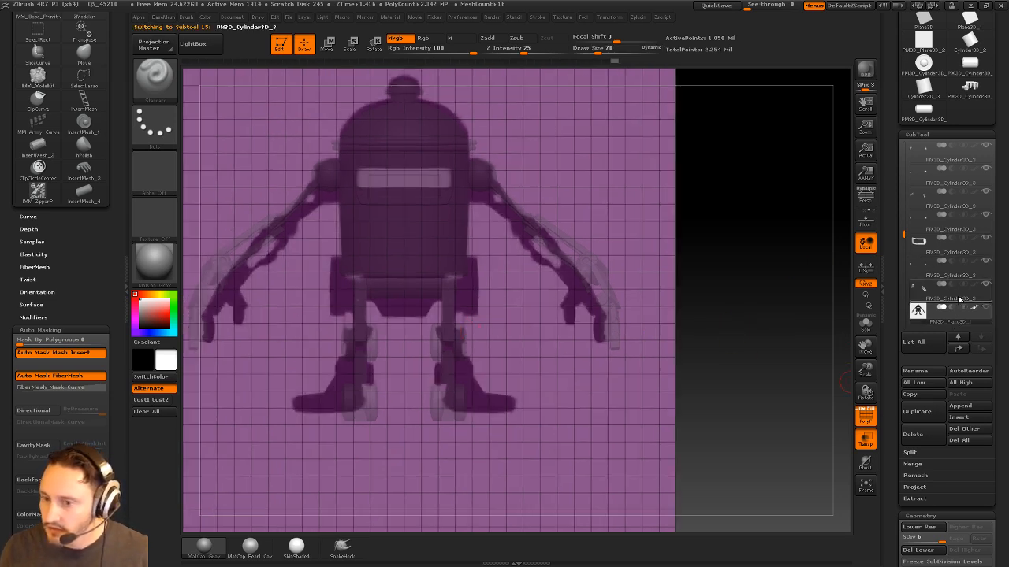
left_click(458, 340, "alt")
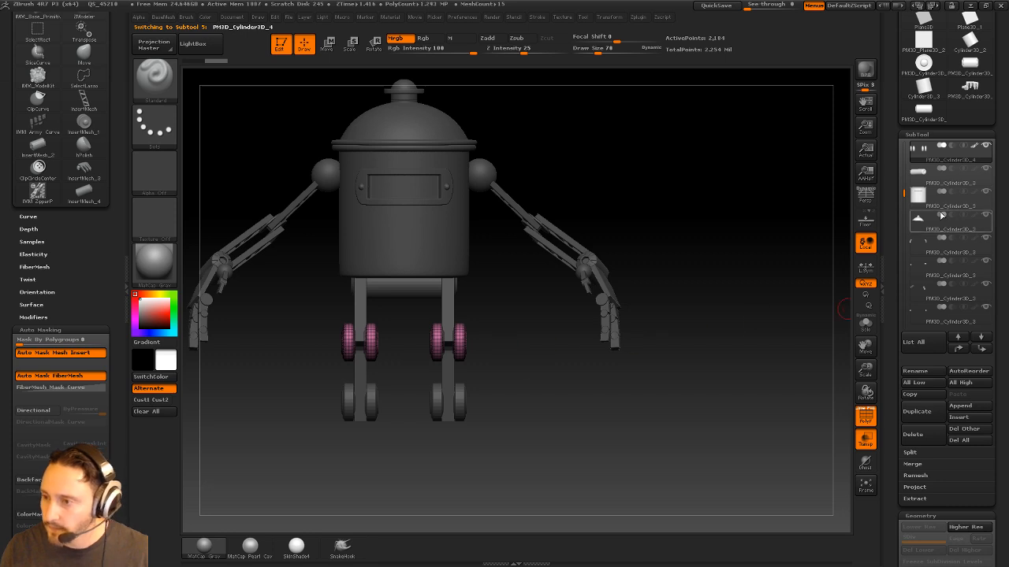
scroll(941, 215, "down", 3)
Move the knee discs slightly upward to line up with the knees of the reference silhouette
key("w")
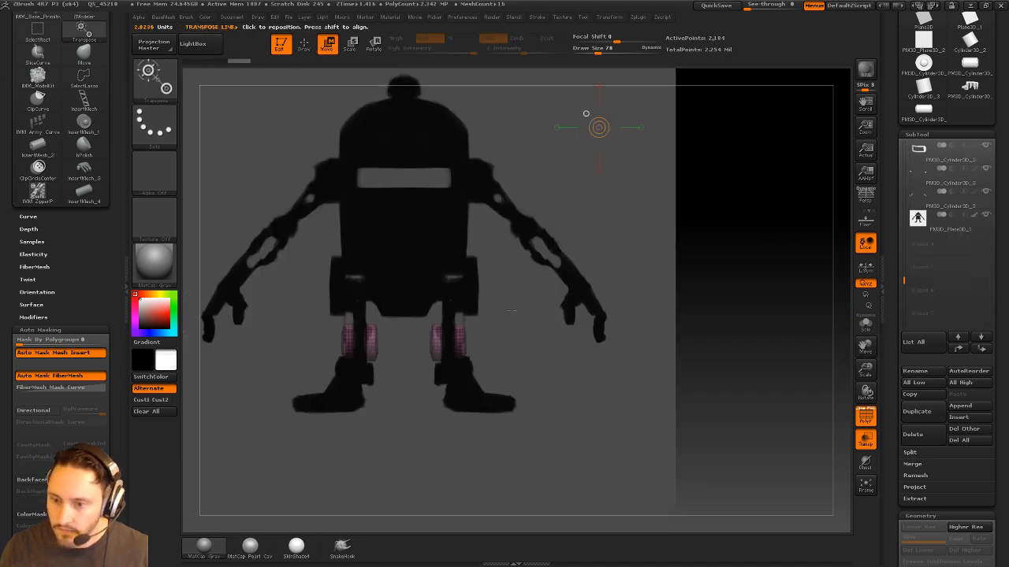
left_click_drag(459, 336, 459, 247, "shift")
mouse_move(460, 290)
left_mouse_down("shift")
mouse_move(460, 269)
mouse_move(460, 291)
left_mouse_up("shift")
left_click(864, 462)
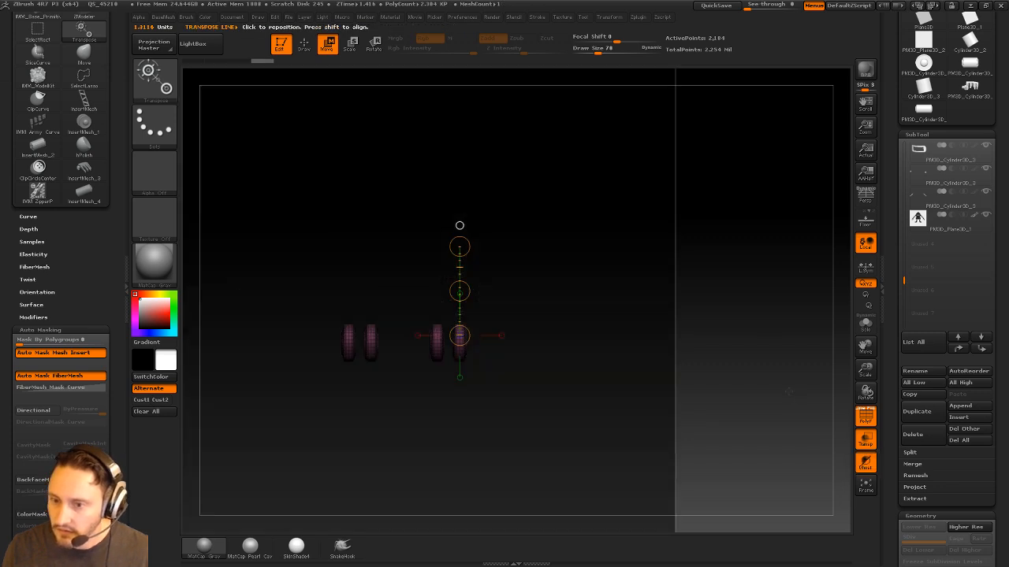
left_click(865, 463)
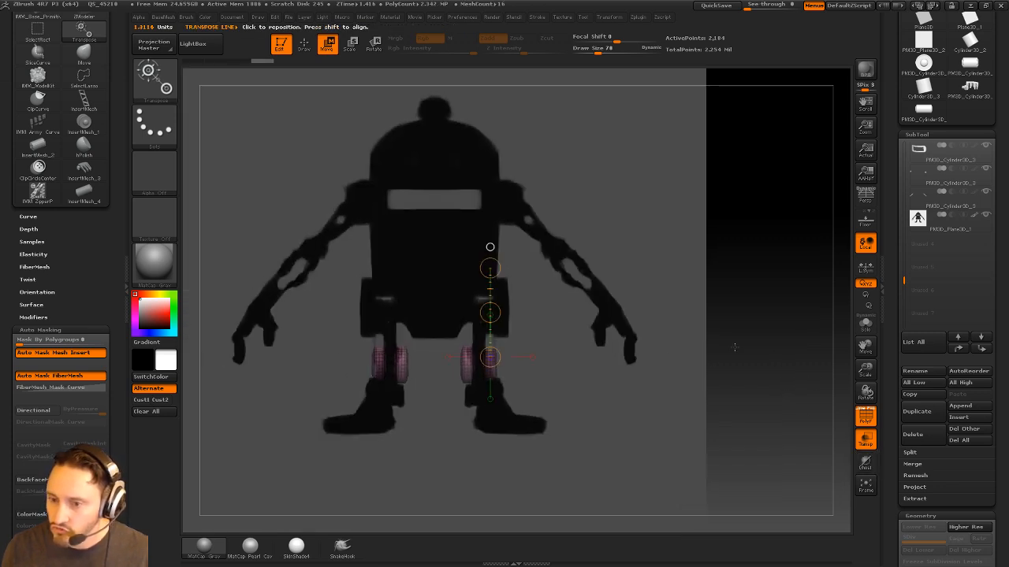
mouse_move(494, 318)
left_mouse_down()
mouse_move(492, 252)
mouse_move(491, 305)
left_mouse_up()
Move the knee discs' subtool to the top of the subtool list
key("q")
mouse_move(902, 281)
left_mouse_down()
mouse_move(899, 222)
mouse_move(900, 240)
left_mouse_up()
left_click(958, 349, "shift")
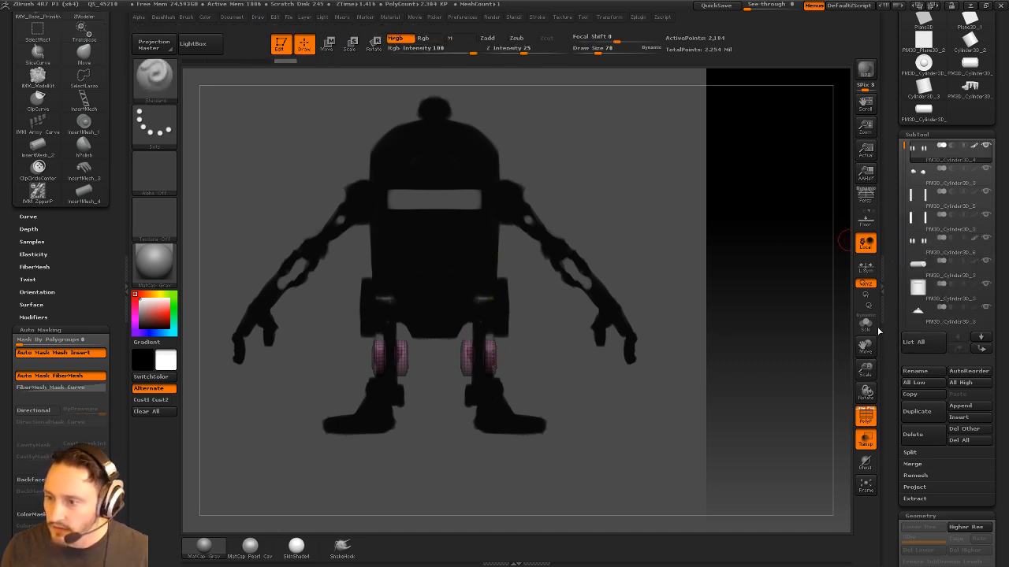
Hide the reference plane, select the ankle discs and place their subtool directly below the knee discs in the subtool list
left_click_drag(904, 143, 903, 270)
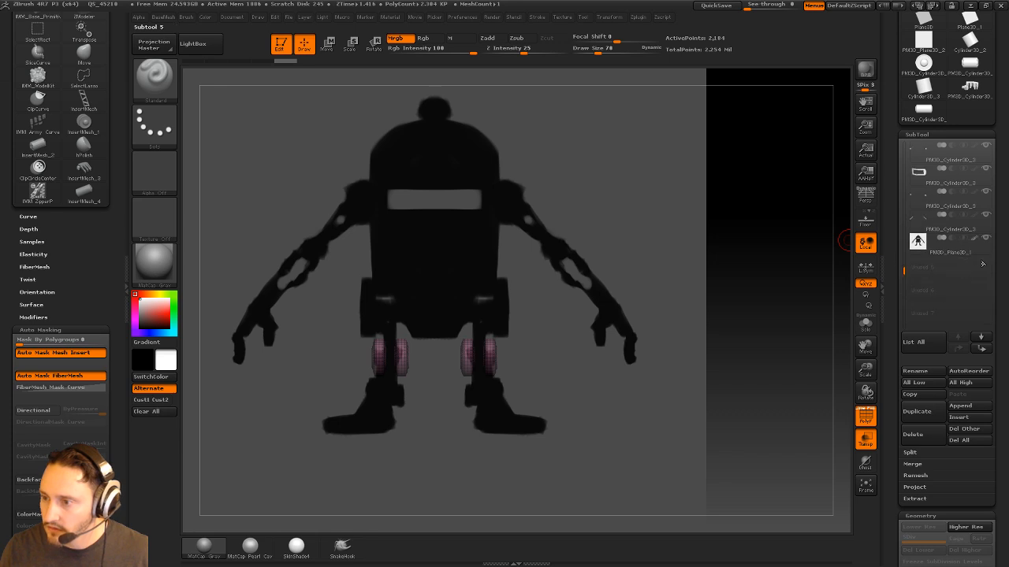
left_click(986, 238)
left_click(480, 424, "alt")
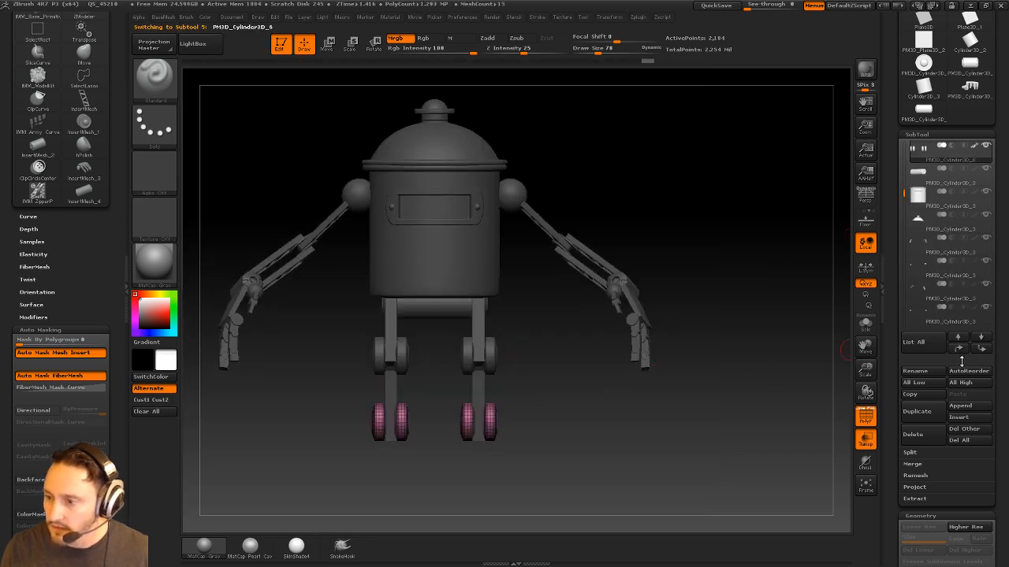
left_click(982, 349)
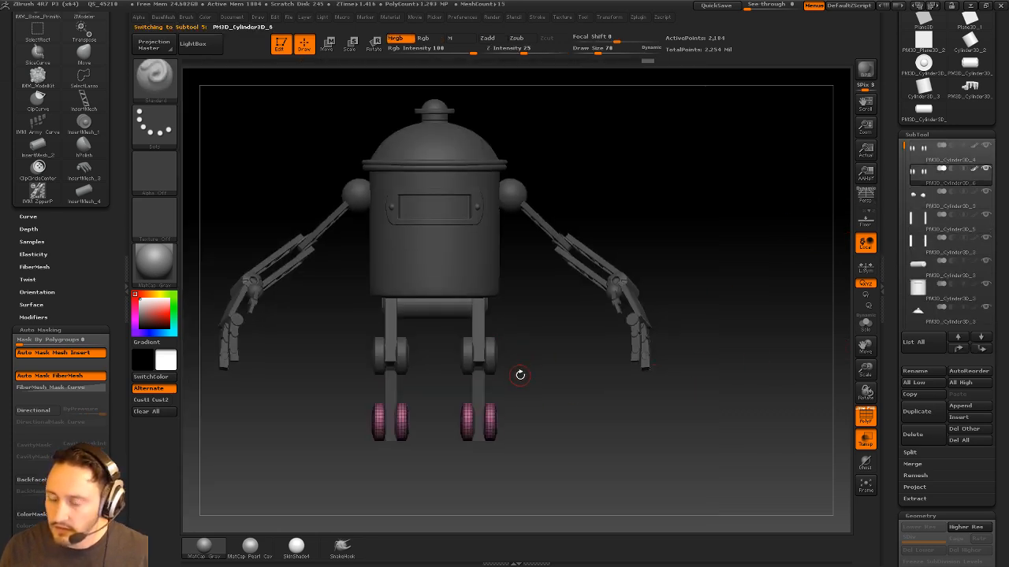
Show the reference plane again and move the ankle discs straight up to the ankles of the silhouette
left_click_drag(848, 419, 817, 388)
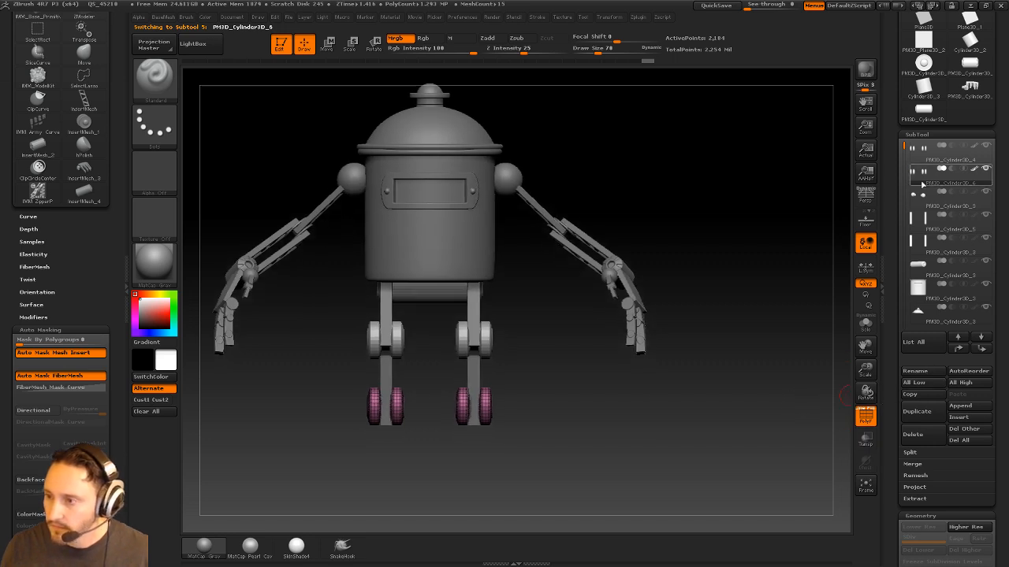
left_click_drag(904, 147, 895, 270)
left_click(986, 240)
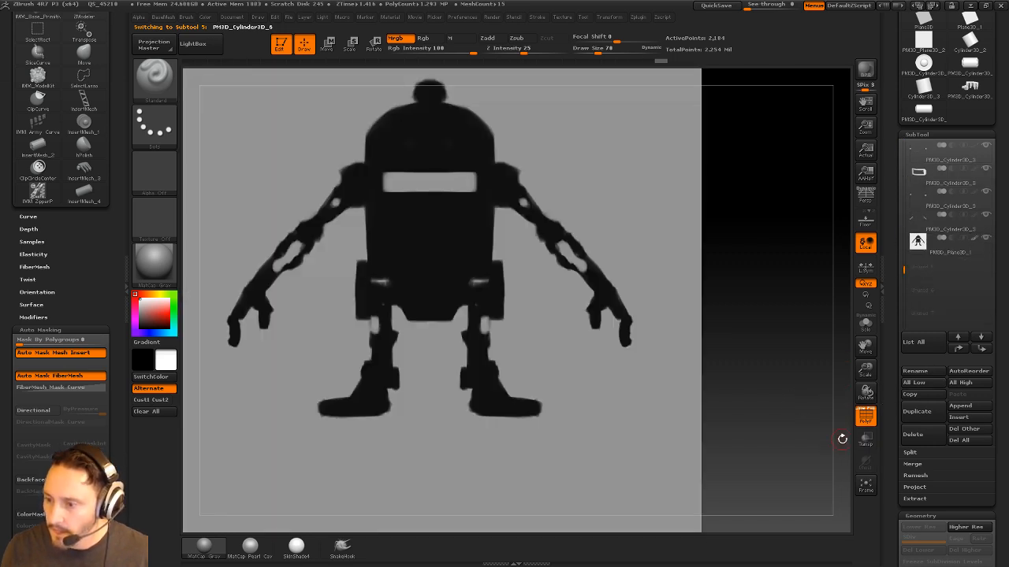
key("w")
left_click_drag(482, 231, 483, 329)
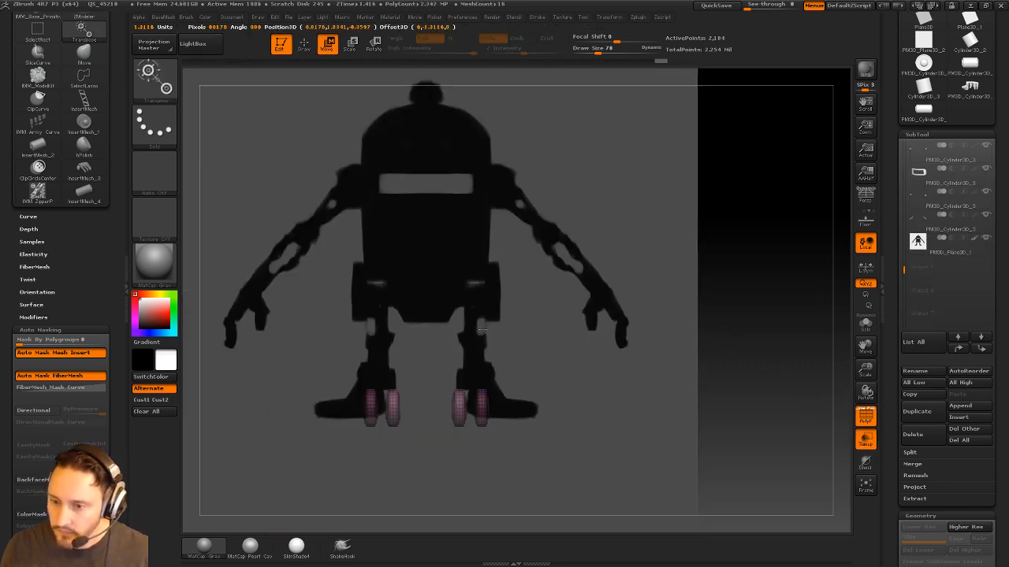
left_click_drag(479, 292, 485, 268)
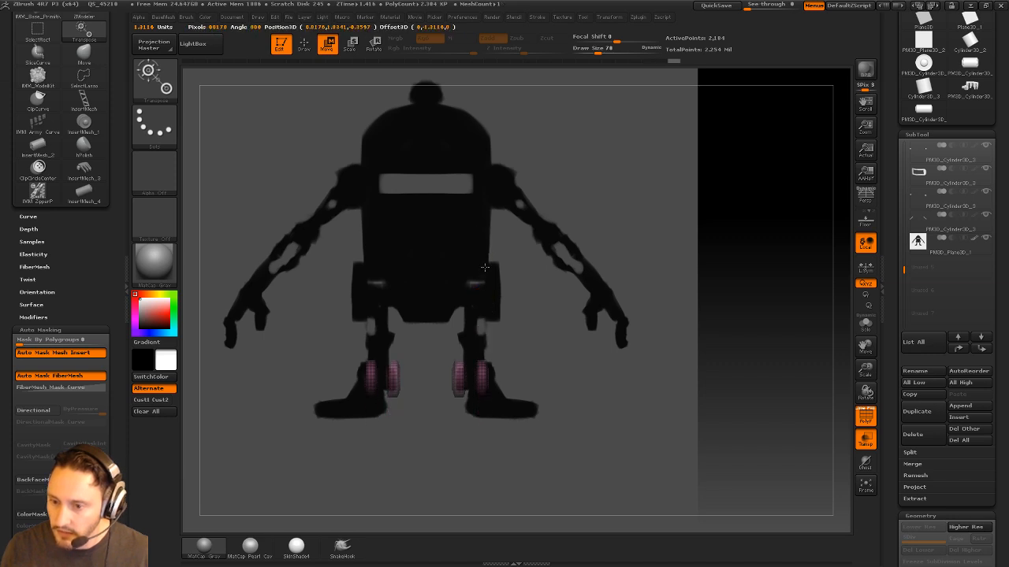
key("q")
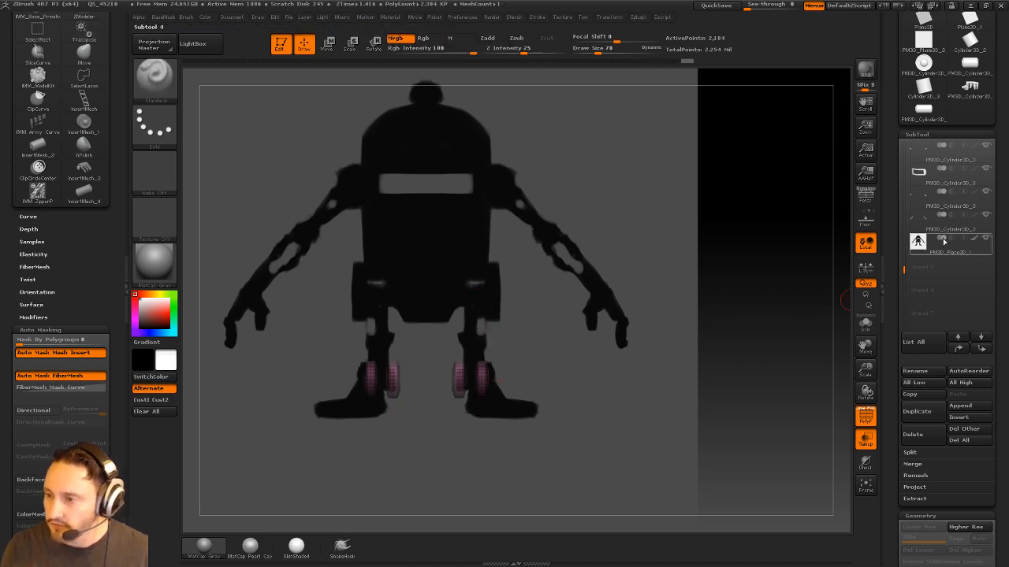
Compare the joint discs with the whole reference silhouette and turn off the transparent display
left_click_drag(756, 272, 640, 353, "alt")
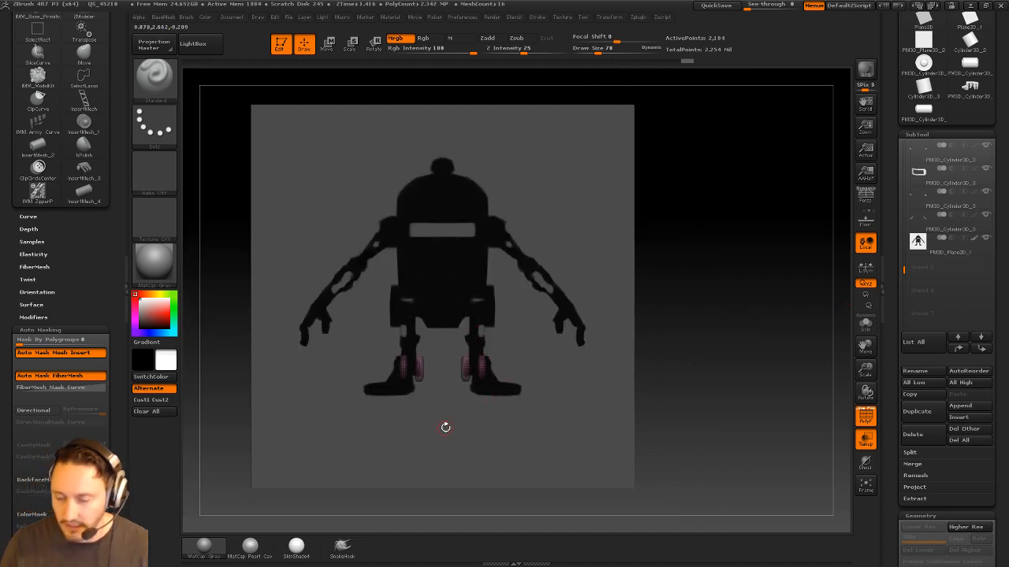
left_click_drag(721, 271, 711, 286, "alt")
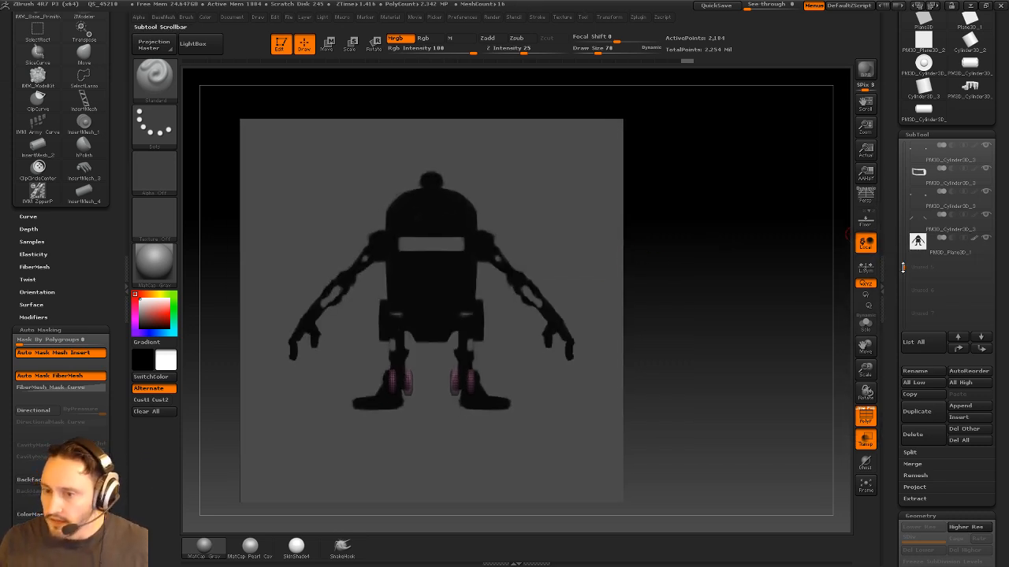
left_click(865, 438)
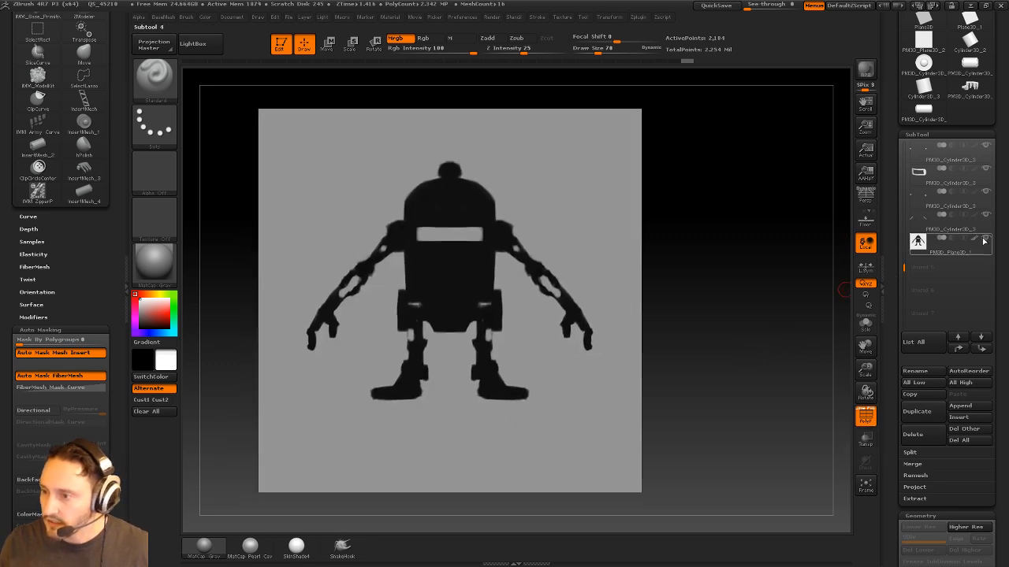
Hide the reference silhouette plane and isolate the robot's upper leg blocks
left_click(983, 241)
mouse_move(781, 312)
left_mouse_down()
mouse_move(736, 306)
mouse_move(750, 325)
mouse_move(559, 308)
mouse_move(686, 286)
left_mouse_up()
left_click(523, 295, "alt")
left_click(866, 324)
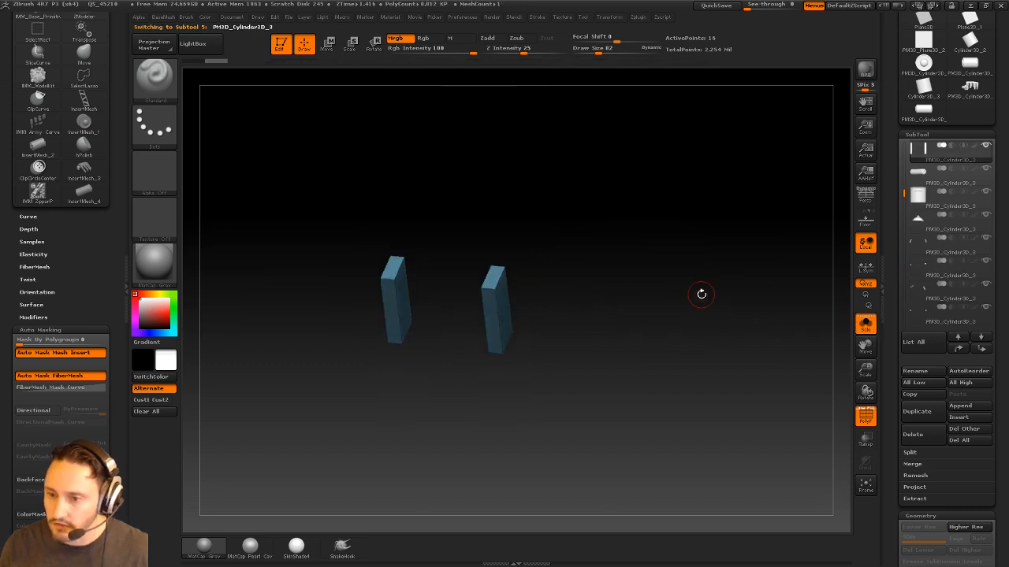
Place a Move transpose line on the top of the isolated upper leg blocks and show the whole robot again
key("w")
left_click(487, 326)
left_click(494, 270)
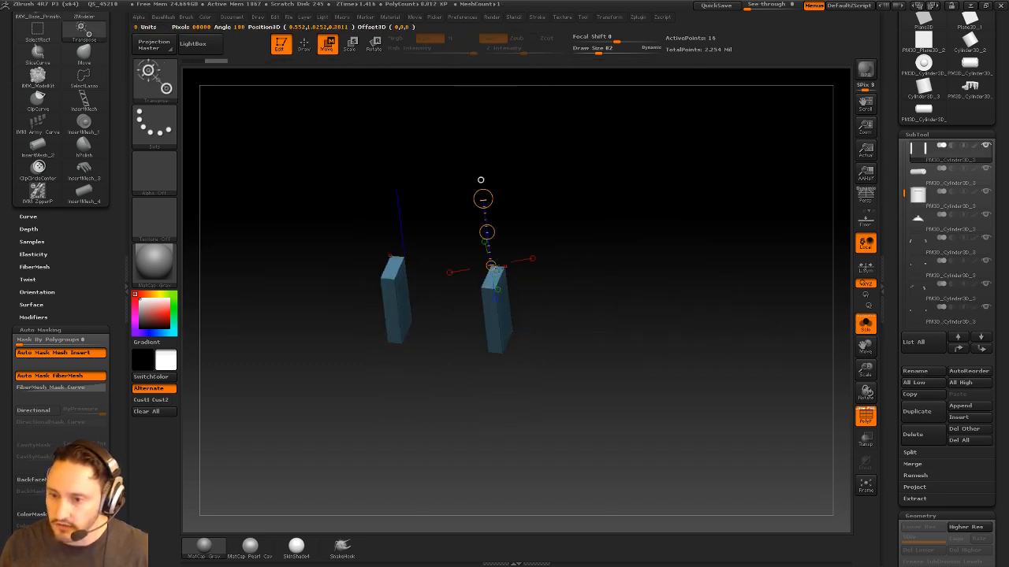
left_click_drag(607, 272, 678, 276, "shift")
left_click(865, 324)
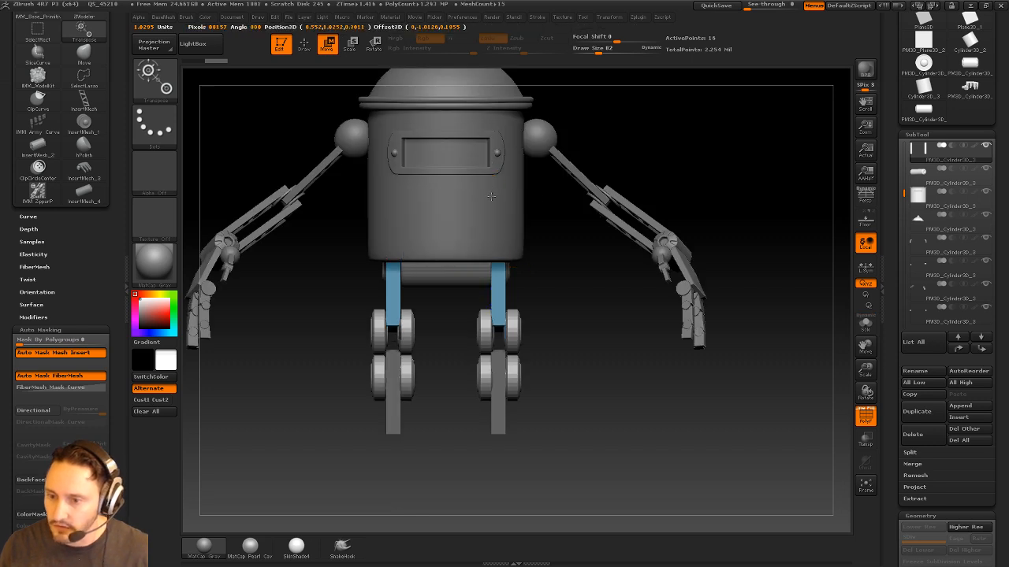
Shorten the lower leg blocks by raising their bottom ends toward the ankle discs
key("q")
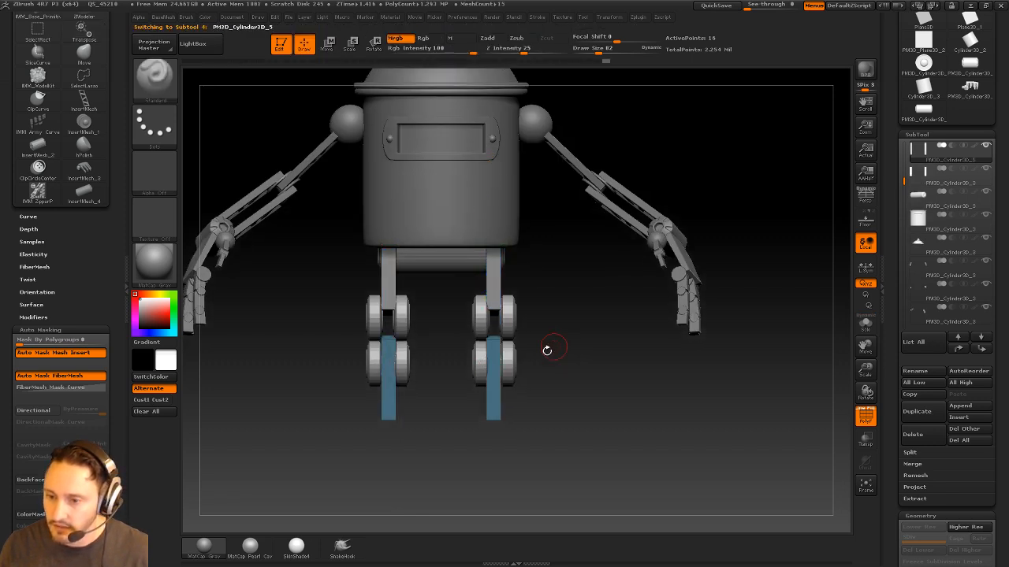
key("w")
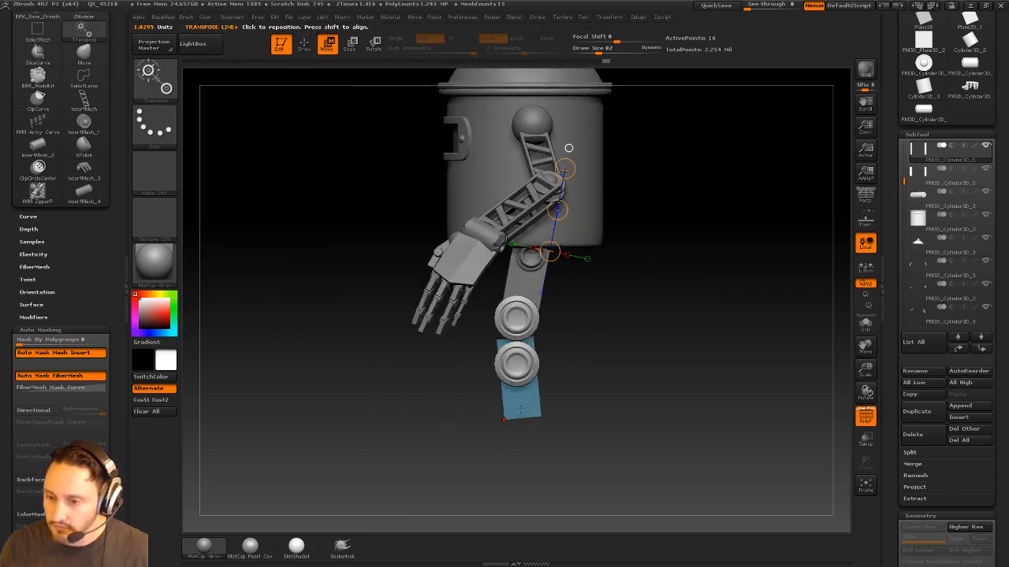
left_click_drag(587, 417, 669, 347)
left_click(512, 392)
left_click_drag(737, 339, 582, 394)
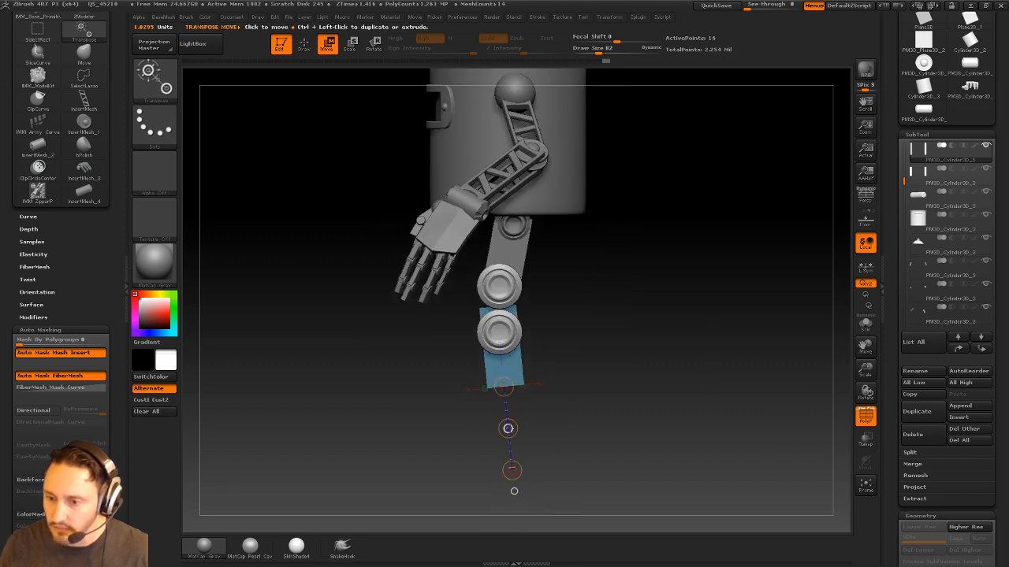
left_click_drag(508, 428, 505, 409)
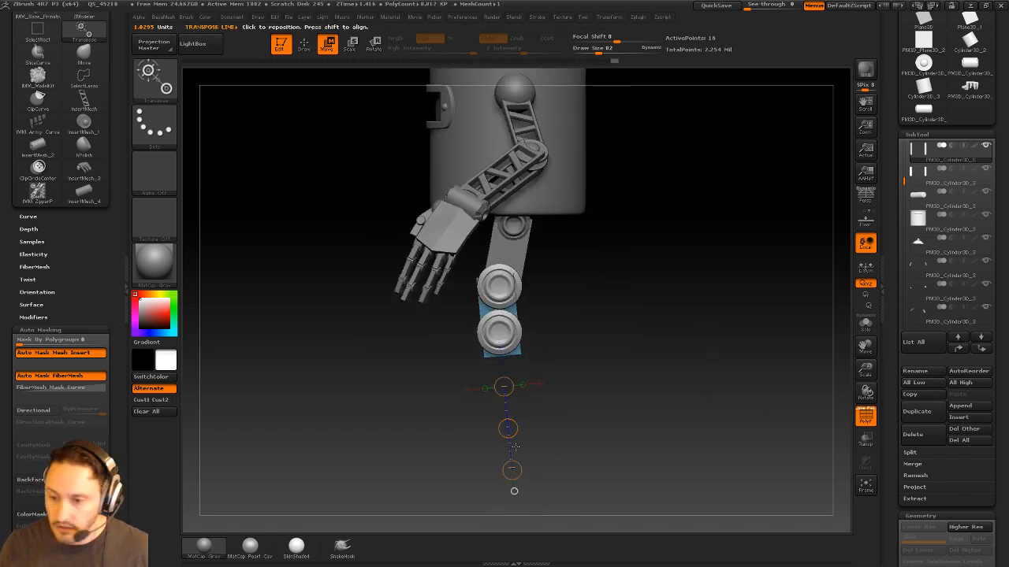
left_click_drag(511, 470, 506, 439)
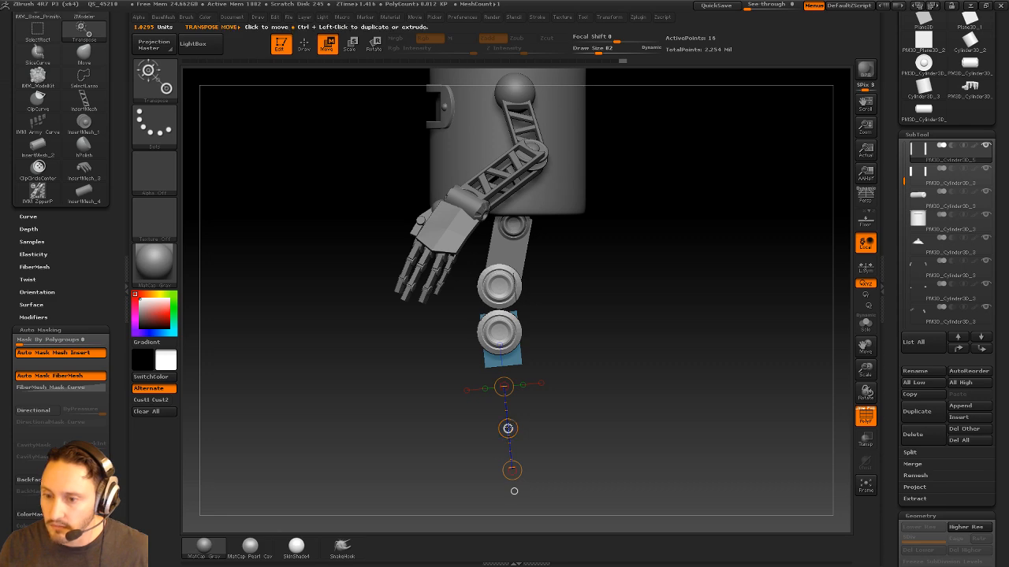
key("q")
Enable local symmetry and scale the ankle discs down slightly from the front view
mouse_move(570, 371)
left_mouse_down()
mouse_move(622, 364)
mouse_move(570, 332)
mouse_move(579, 344)
mouse_move(565, 352)
mouse_move(535, 350)
left_mouse_up()
left_click(515, 321, "alt")
key("e")
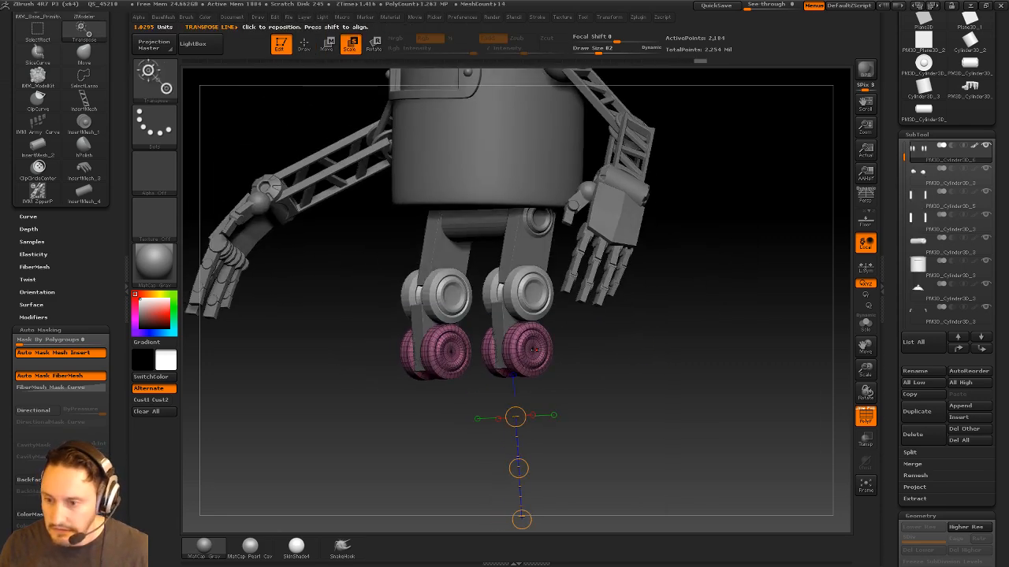
left_click(535, 350)
left_click_drag(597, 355, 631, 359, "shift")
left_click(865, 268)
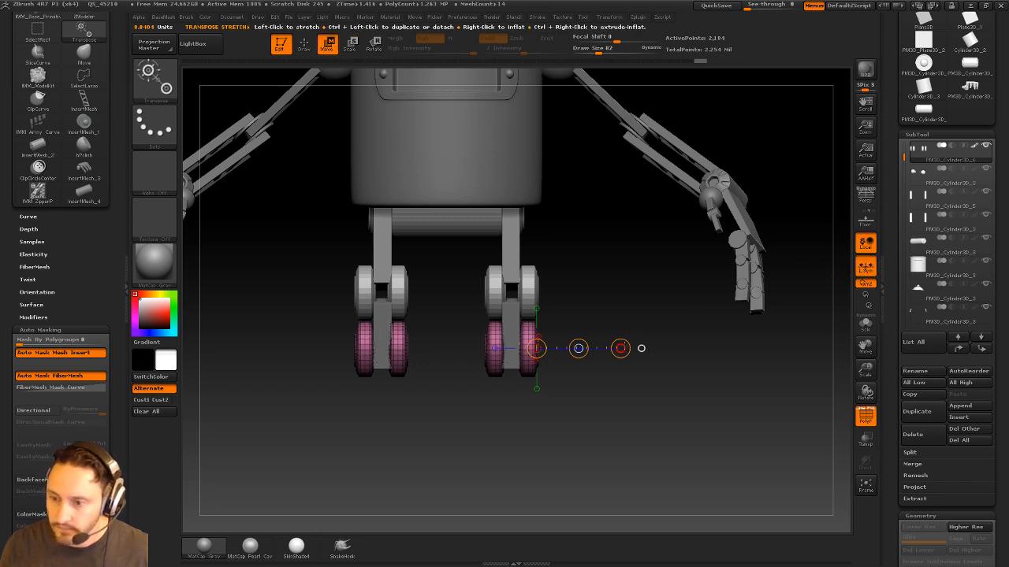
key("w")
key("e")
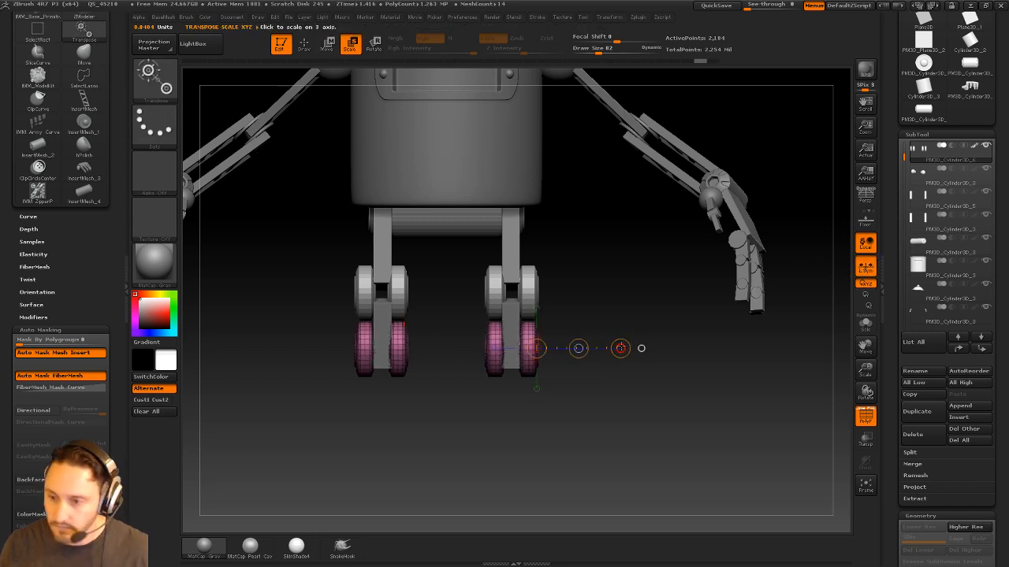
mouse_move(621, 348)
left_mouse_down()
mouse_move(602, 339)
mouse_move(575, 347)
left_mouse_up()
key("w")
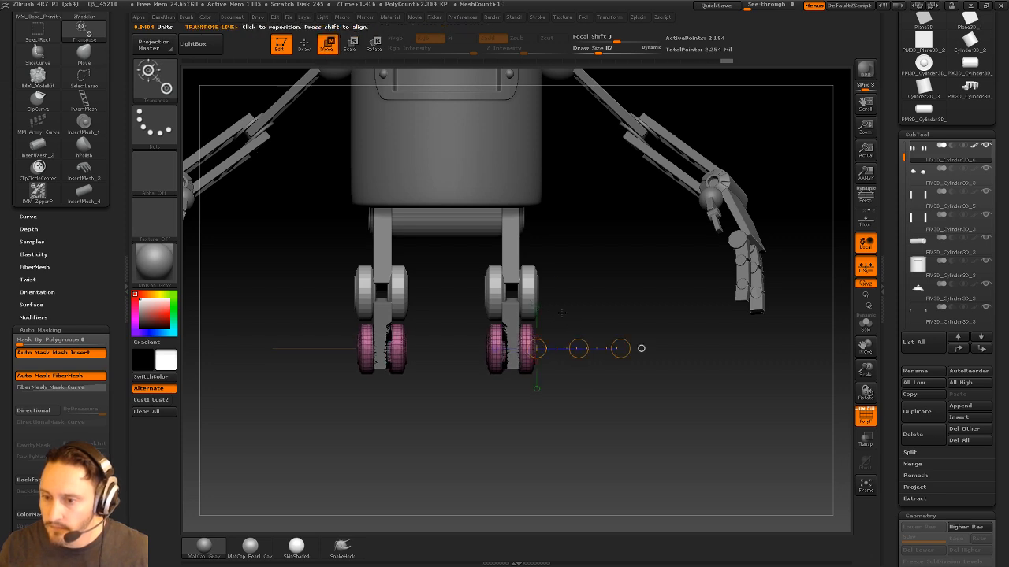
Scale the knee discs down so they sit tighter against the leg blocks
key("q")
left_click(531, 289, "alt")
key("e")
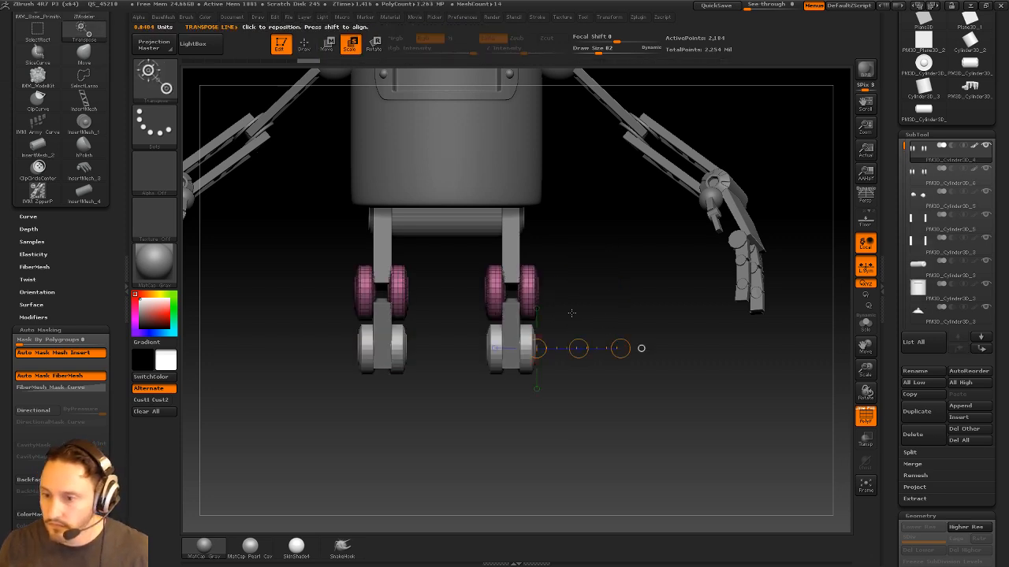
mouse_move(572, 313)
left_mouse_down()
mouse_move(567, 296)
mouse_move(555, 297)
mouse_move(613, 300)
mouse_move(588, 283)
mouse_move(580, 294)
mouse_move(596, 261)
mouse_move(570, 302)
left_mouse_up()
left_click(544, 295)
key("w")
key("ctrl+z")
key("e")
key("w")
key("q")
key("s")
Nudge the lower leg blocks slightly downward between the knee and ankle discs
mouse_move(590, 356)
left_mouse_down()
mouse_move(568, 371)
mouse_move(612, 372)
left_mouse_up()
left_click(520, 327, "alt")
left_click_drag(602, 335, 619, 250, "alt")
key("w")
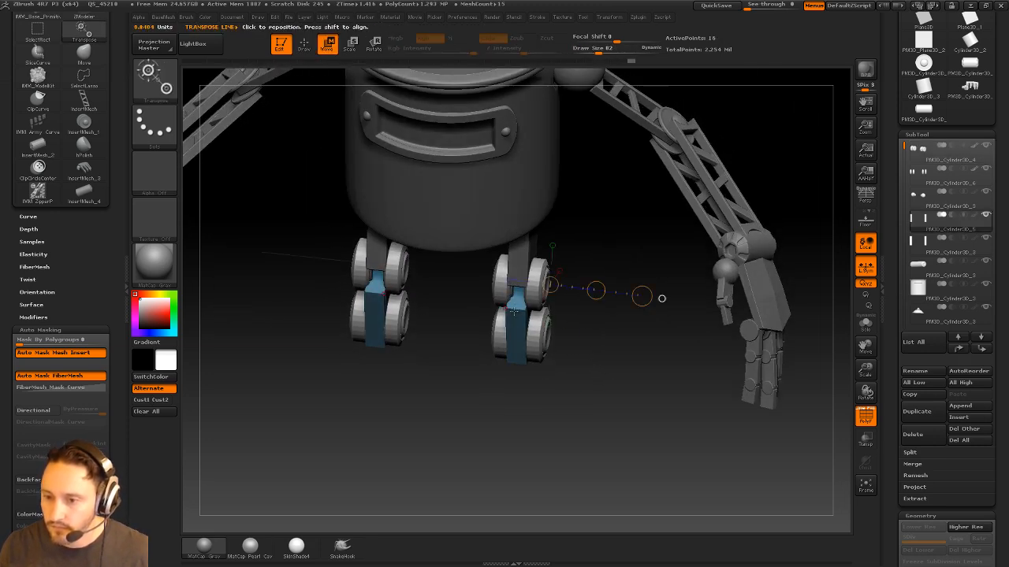
left_click(662, 297)
left_click_drag(606, 378, 599, 346)
left_click_drag(526, 268, 526, 272)
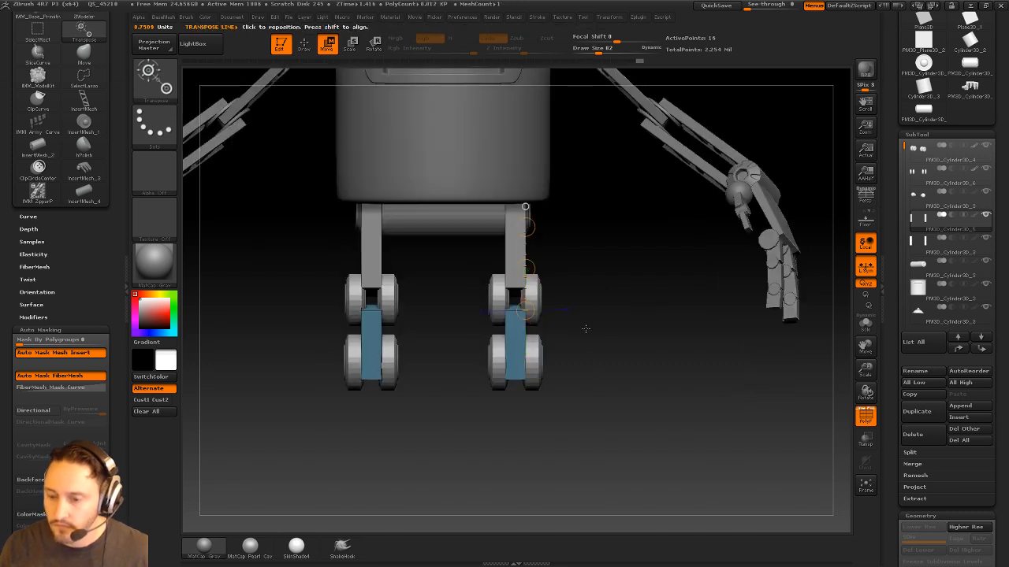
mouse_move(585, 331)
left_mouse_down("alt")
mouse_move(604, 341)
mouse_move(578, 364)
left_mouse_up("alt")
key("q")
left_click_drag(578, 364, 554, 361)
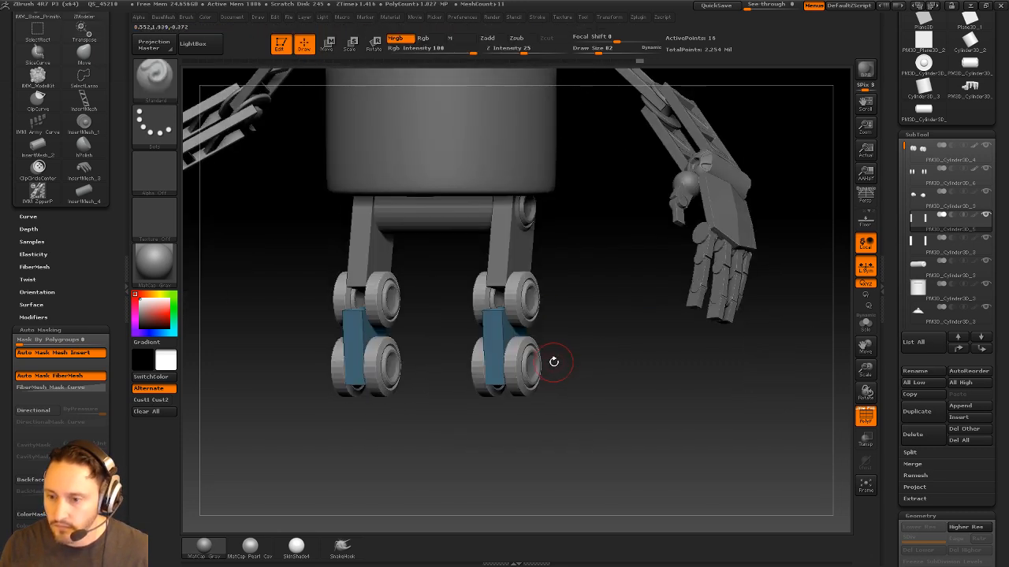
Shrink the ankle discs with the Size deformation so they are smaller than the knee discs
left_click(534, 365, "alt")
key("space")
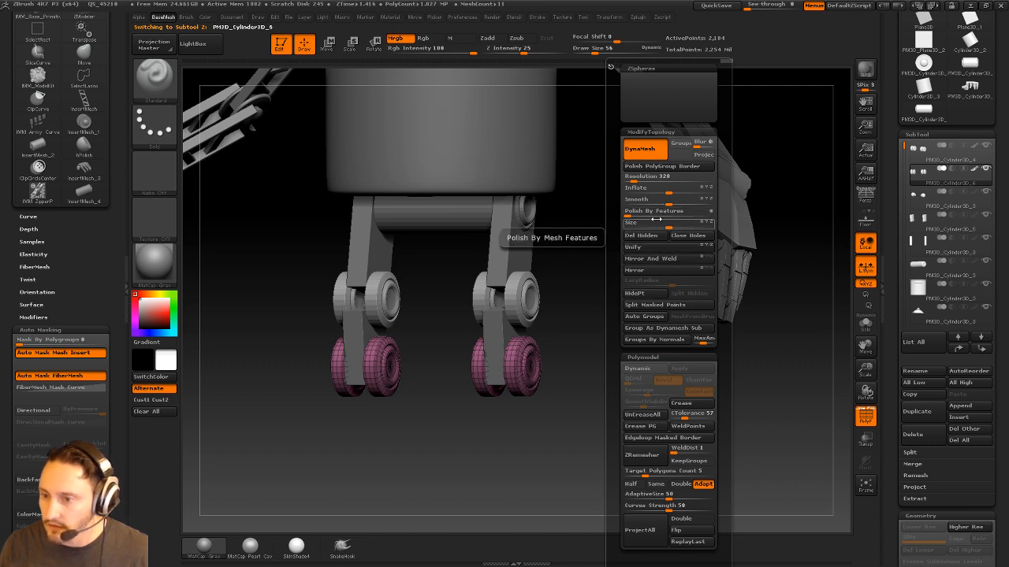
left_click_drag(669, 225, 569, 377)
key("w")
mouse_move(579, 355)
left_mouse_down()
mouse_move(624, 367)
mouse_move(544, 368)
mouse_move(612, 369)
mouse_move(625, 397)
left_mouse_up()
key("q")
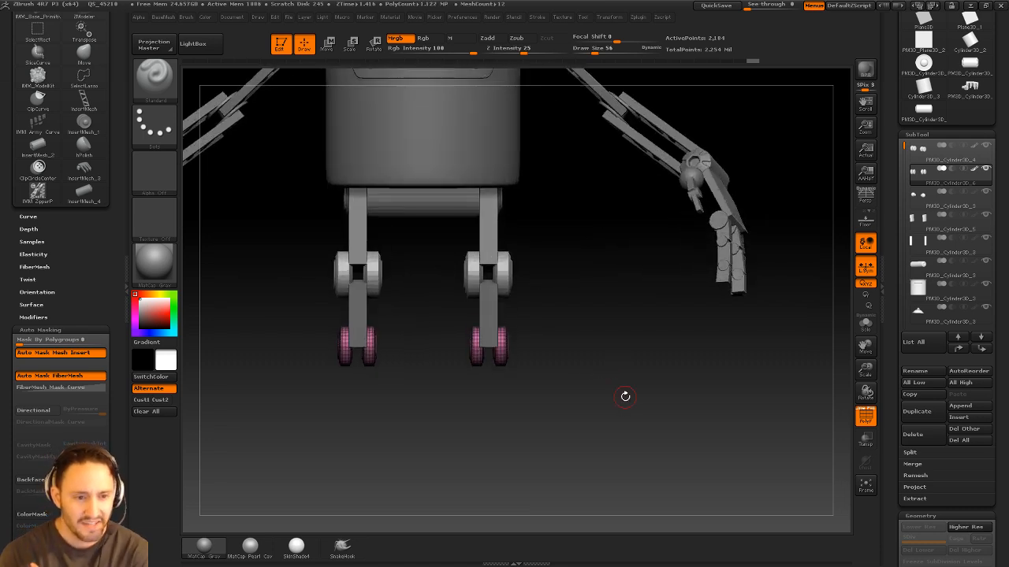
Insert a mirrored pair of primitive cubes from the underside view and separate them into their own subtool with Split Masked Points
key("1")
key("m")
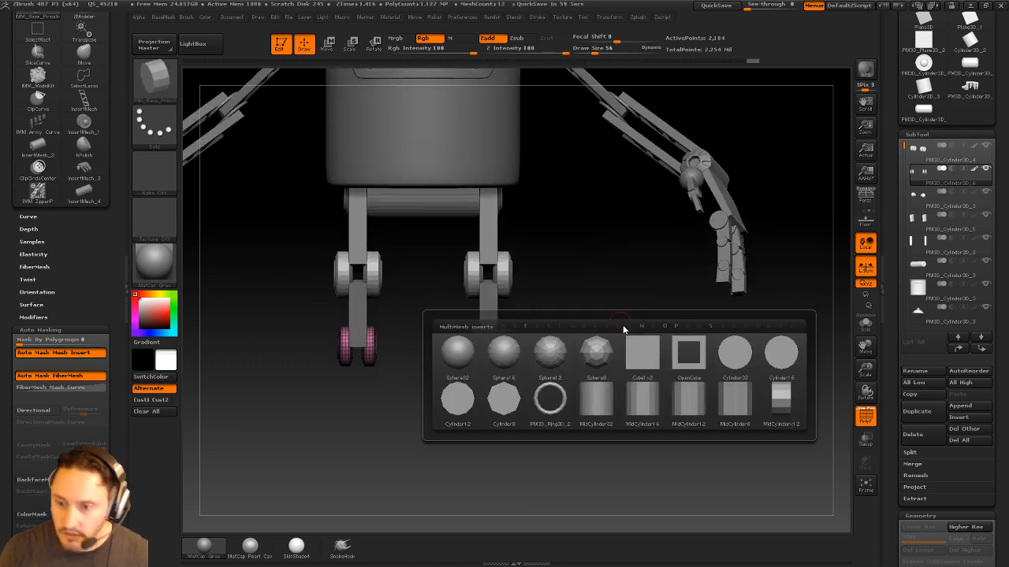
left_click(629, 340)
left_click_drag(608, 333, 545, 226, "shift")
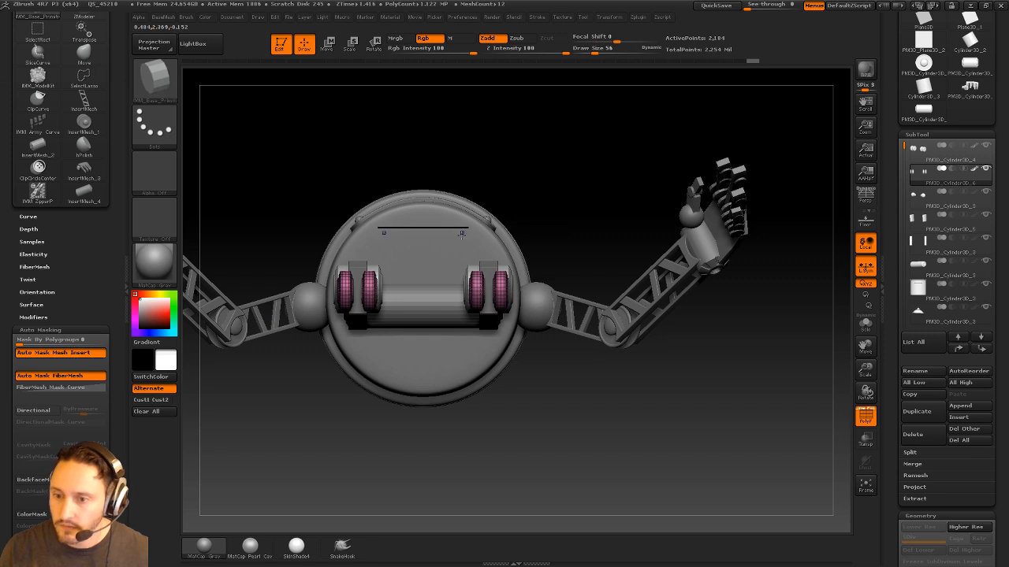
left_click_drag(462, 234, 464, 257)
key("2")
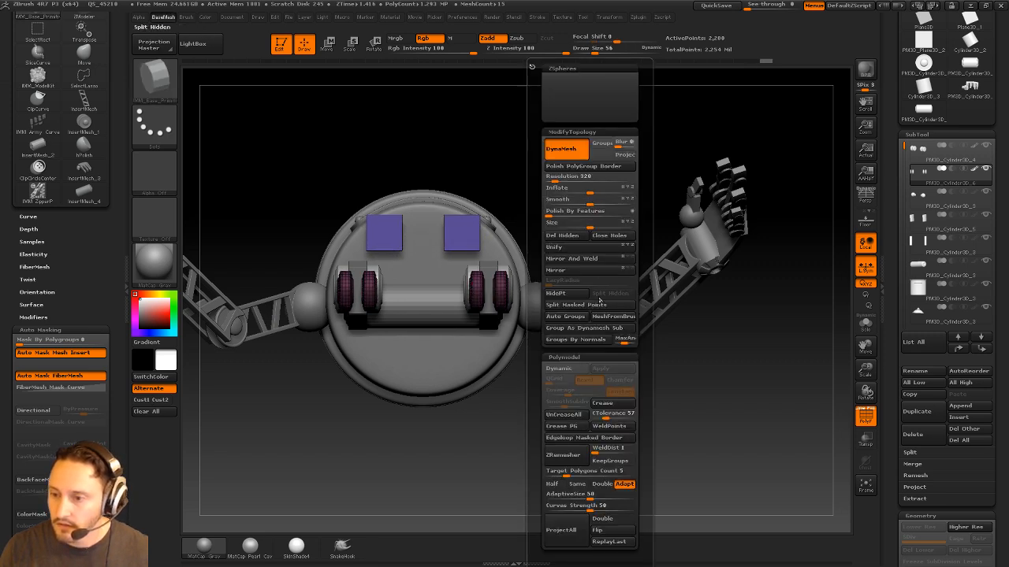
left_click(575, 305)
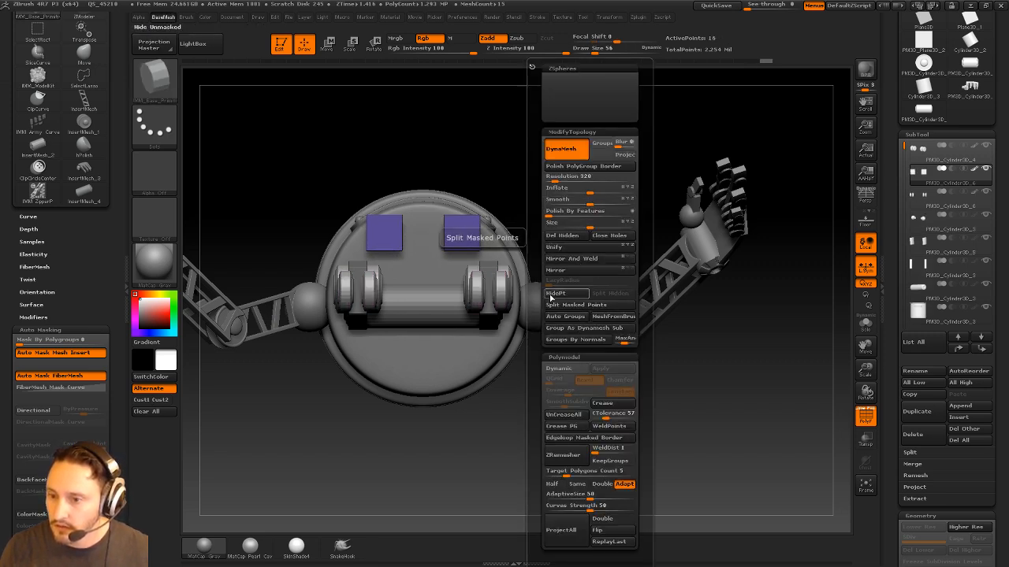
Stretch the new cubes lengthwise into foot blocks beneath the ankle discs
key("f")
left_click_drag(583, 140, 583, 293, "shift")
key("w")
left_click_drag(463, 228, 464, 332)
left_click_drag(465, 271, 473, 429)
left_click_drag(595, 383, 557, 365, "alt")
Widen the foot blocks and centre them under the lower legs
left_click_drag(446, 378, 630, 377, "shift")
mouse_move(539, 377)
left_mouse_down("shift")
mouse_move(599, 386)
mouse_move(552, 385)
mouse_move(637, 371)
mouse_move(817, 383)
mouse_move(694, 367)
left_mouse_up("shift")
left_click_drag(577, 396, 662, 403)
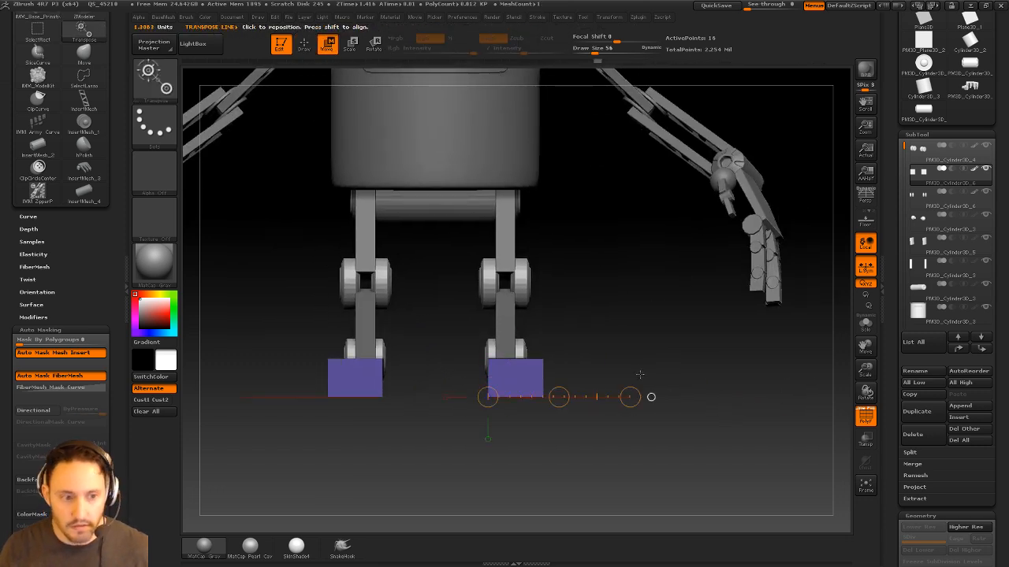
left_click_drag(558, 396, 556, 398)
key("q")
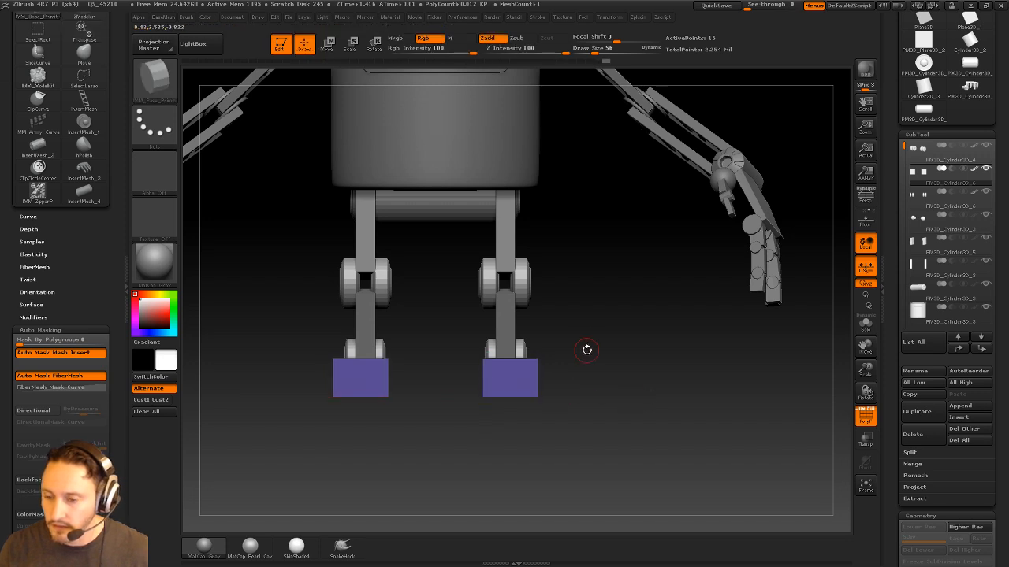
Convert the foot blocks to a DynaMesh
left_click_drag(587, 349, 623, 380)
key("space")
left_click(644, 165)
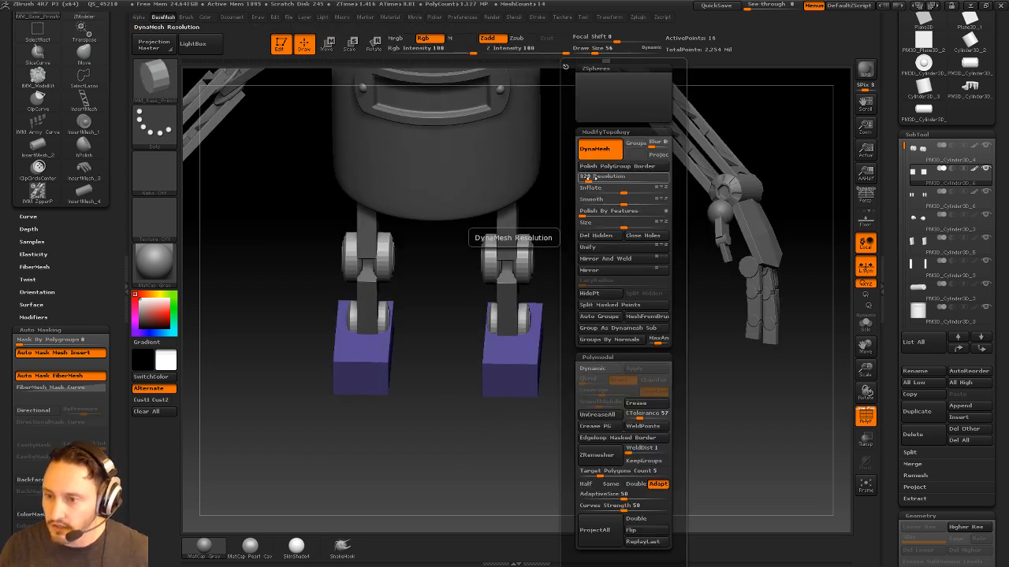
left_click_drag(633, 356, 632, 360, "shift")
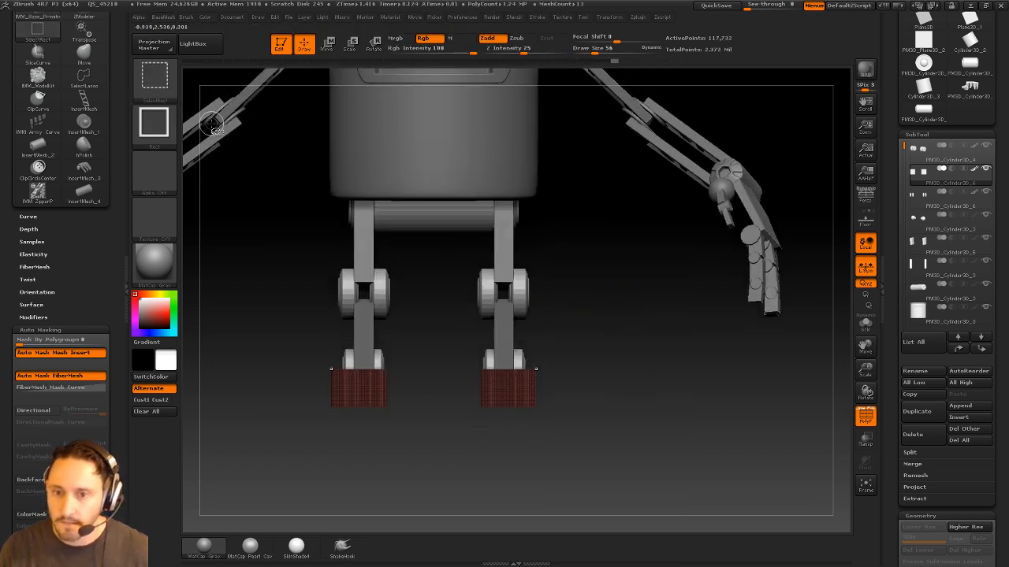
Clip the upper front of the foot blocks into a sloping toe with the ClipCurve brush in side view
key("ctrl+shift+b")
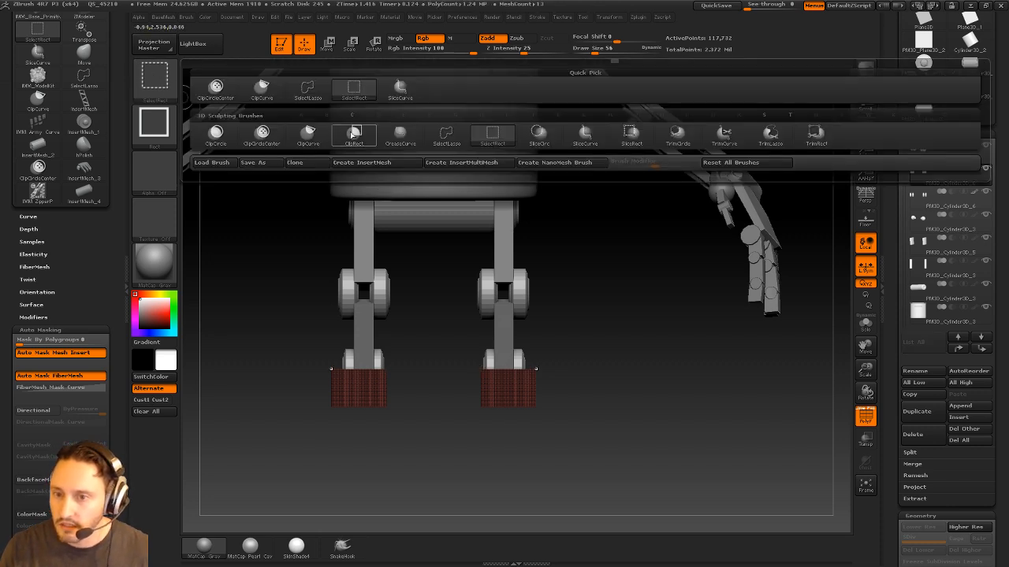
left_click(255, 98)
left_click_drag(544, 356, 559, 362)
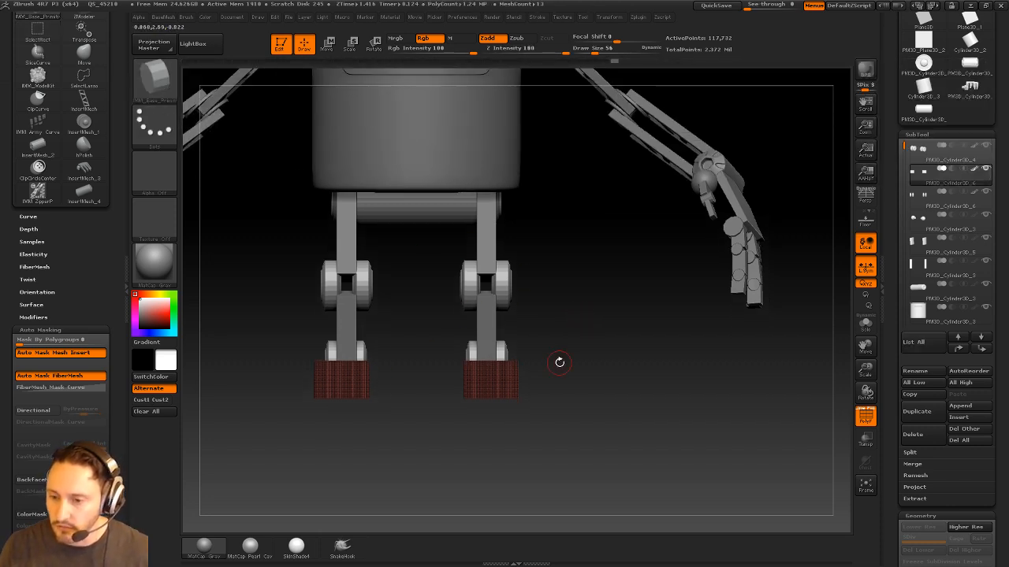
mouse_move(413, 367)
left_mouse_down("ctrl+shift")
mouse_move(518, 360)
mouse_move(591, 405)
mouse_move(628, 398)
mouse_move(650, 375)
mouse_move(583, 386)
mouse_move(612, 390)
left_mouse_up("ctrl+shift")
left_click_drag(597, 344, 600, 382)
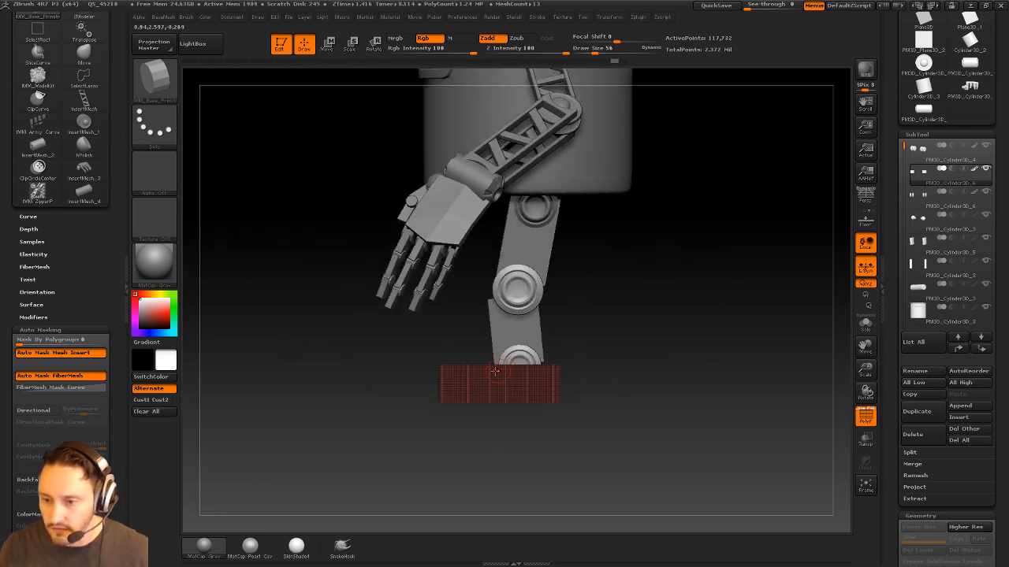
left_click_drag(371, 403, 504, 374, "ctrl+shift")
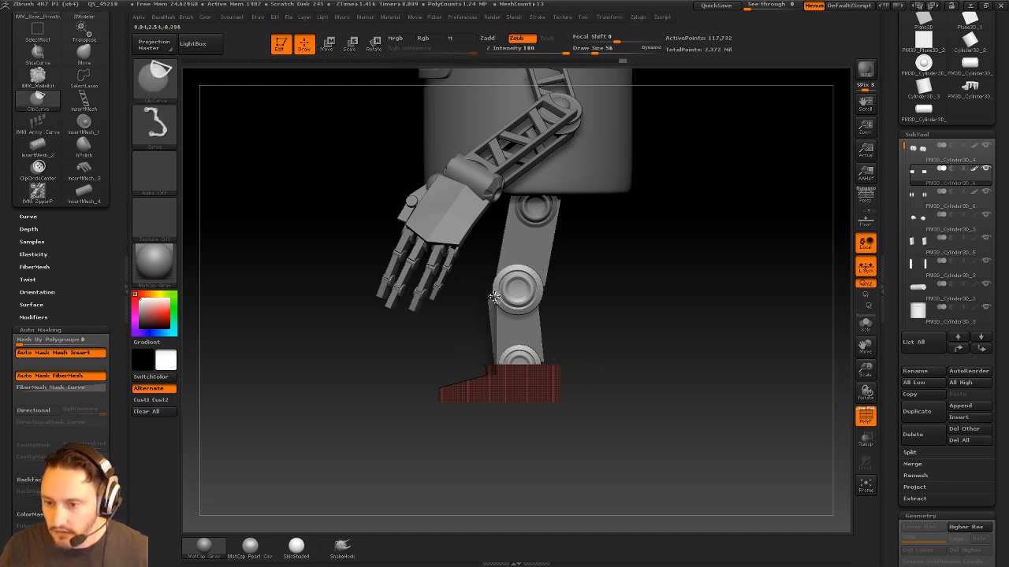
Mask the rear of the feet and try to clip the toe tops at a sideways slant
left_click_drag(624, 361, 608, 353, "alt")
mouse_move(529, 334)
left_mouse_down("ctrl+shift")
mouse_move(560, 371)
mouse_move(668, 368)
mouse_move(653, 378)
mouse_move(664, 371)
mouse_move(614, 331)
mouse_move(468, 468)
left_mouse_up("ctrl+shift")
left_click_drag(489, 457, 552, 386)
left_click_drag(482, 346, 591, 394, "ctrl+shift")
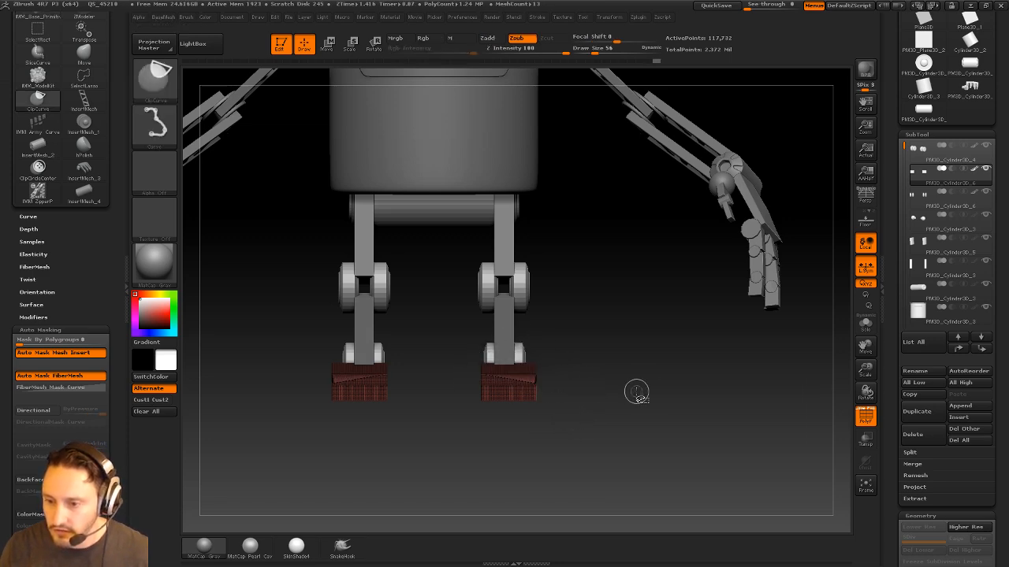
Turn off the polygon wireframe display, undo the slanted clip and re-DynaMesh the feet
left_click_drag(657, 353, 684, 379, "ctrl")
left_click(864, 416)
left_click_drag(780, 398, 750, 408)
key("ctrl+z")
left_click_drag(623, 353, 602, 366)
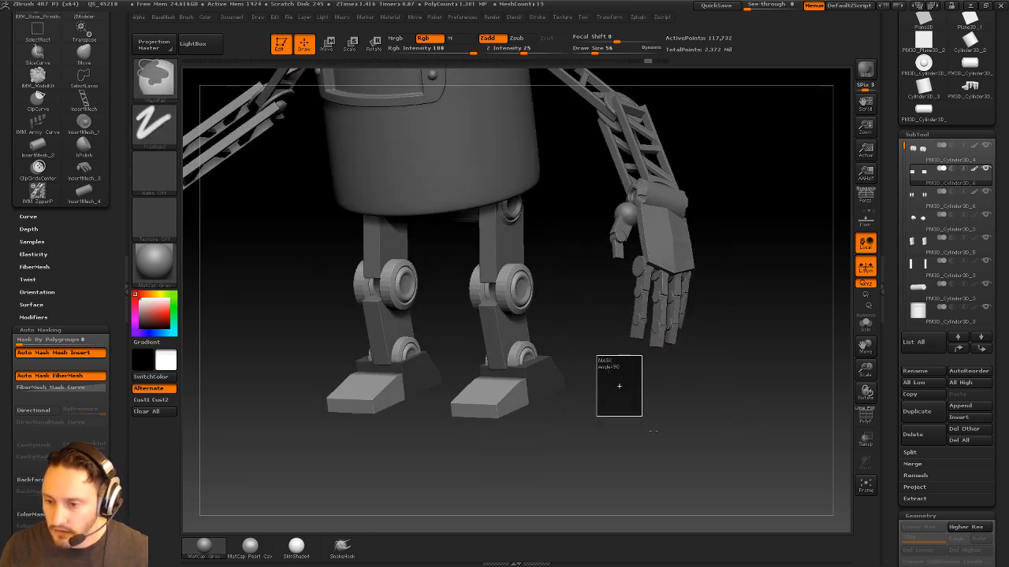
left_click_drag(666, 432, 634, 384, "shift")
Mask the bottoms of the feet and try to clip their tops at a slant in front view with ClipCurve
left_click_drag(632, 279, 505, 483, "ctrl")
mouse_move(513, 464)
left_mouse_down()
mouse_move(648, 394)
mouse_move(620, 395)
mouse_move(666, 394)
mouse_move(683, 405)
mouse_move(655, 415)
mouse_move(622, 387)
mouse_move(626, 371)
left_mouse_up()
left_click_drag(542, 353, 574, 361, "ctrl+shift")
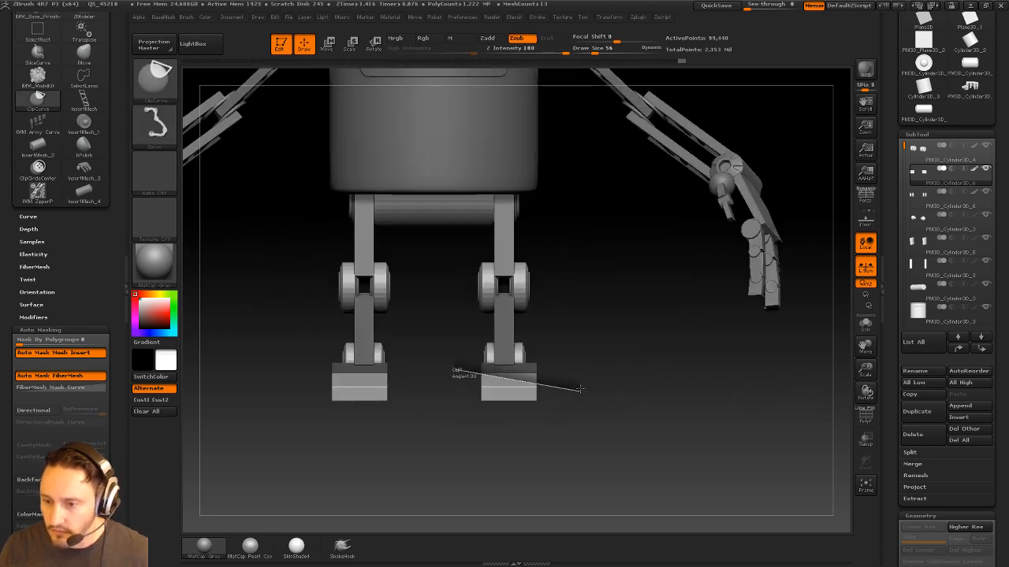
mouse_move(640, 372)
left_mouse_down()
mouse_move(594, 379)
mouse_move(654, 378)
mouse_move(628, 371)
mouse_move(608, 390)
mouse_move(608, 367)
mouse_move(587, 368)
mouse_move(568, 386)
mouse_move(582, 373)
left_mouse_up()
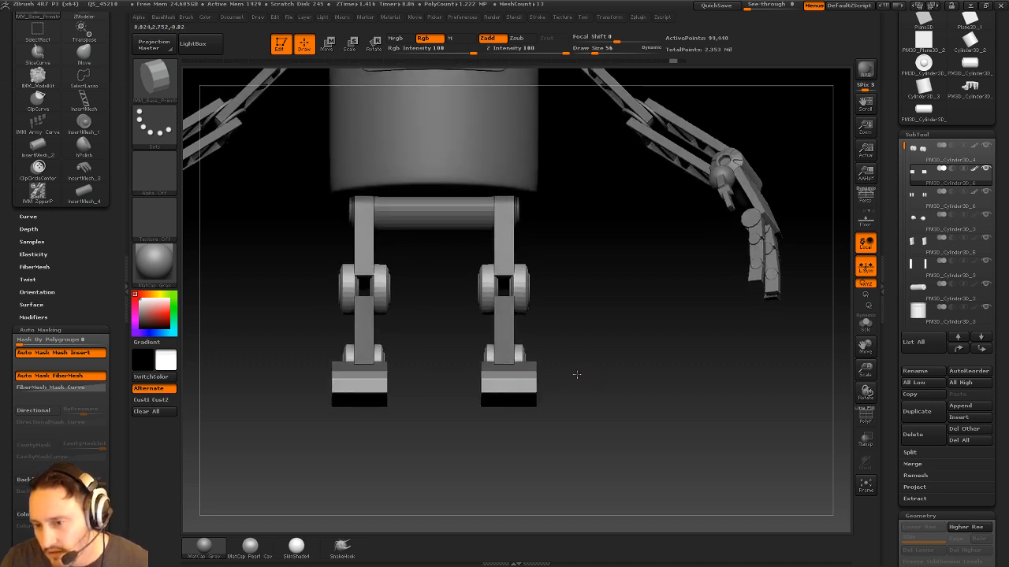
key("ctrl+shift")
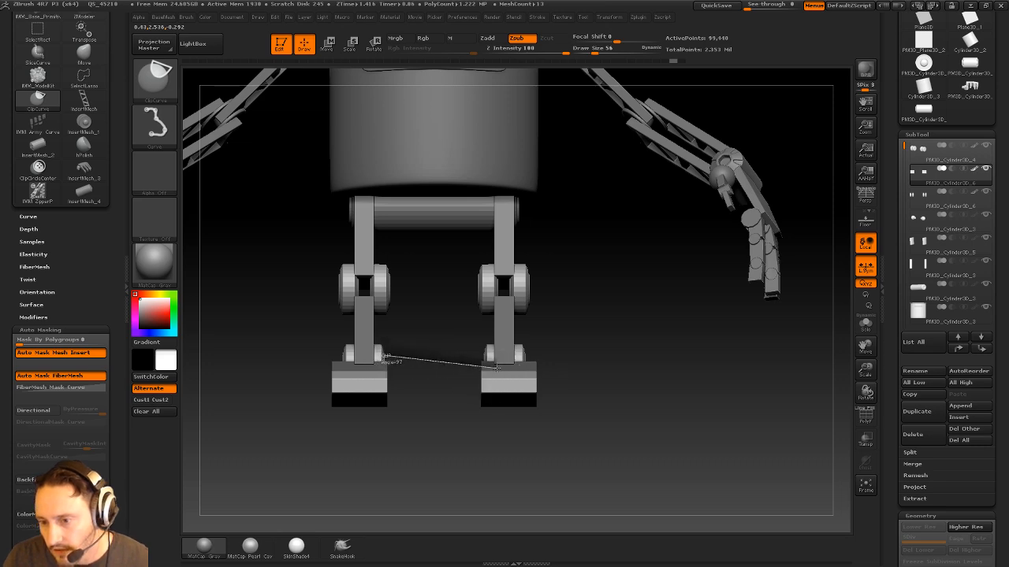
left_click_drag(573, 400, 577, 400, "ctrl+shift")
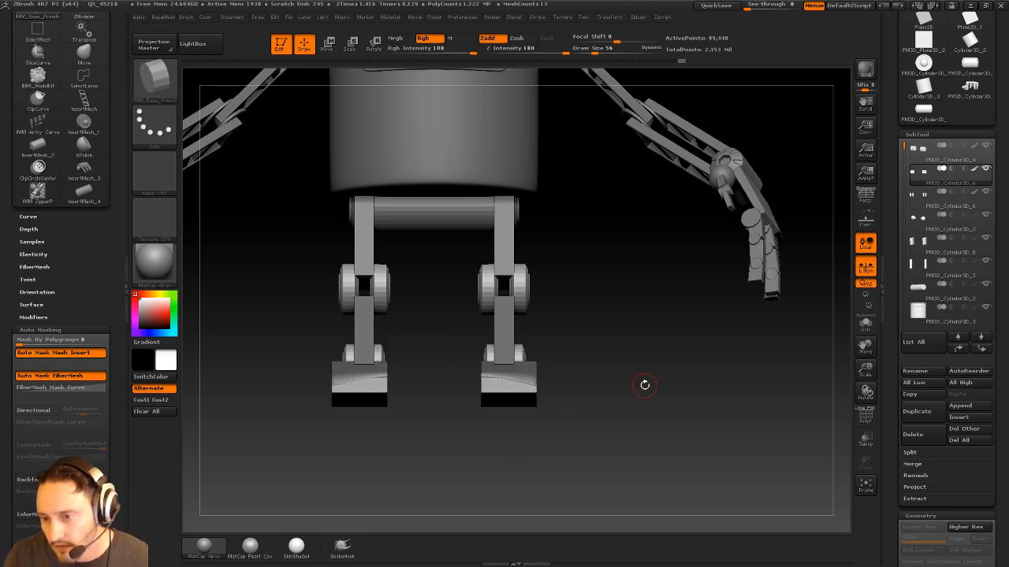
Undo the slanted clip and try narrowing the whole feet with the Move transpose line
mouse_move(646, 342)
left_mouse_down()
mouse_move(626, 378)
mouse_move(536, 386)
mouse_move(635, 386)
mouse_move(660, 417)
mouse_move(617, 407)
mouse_move(676, 355)
mouse_move(583, 416)
left_mouse_up()
key("w")
mouse_move(500, 405)
left_mouse_down()
mouse_move(583, 405)
mouse_move(545, 406)
left_mouse_up()
key("q")
mouse_move(543, 352)
left_mouse_down()
mouse_move(596, 385)
mouse_move(600, 375)
mouse_move(629, 390)
mouse_move(553, 388)
left_mouse_up()
key("w")
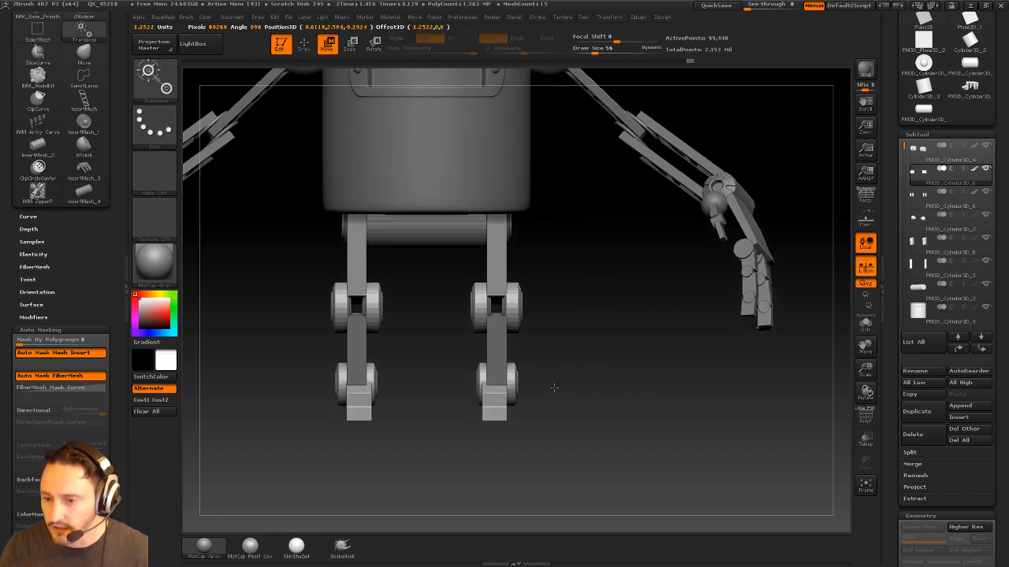
key("q")
mouse_move(578, 324)
left_mouse_down()
mouse_move(567, 361)
mouse_move(575, 390)
mouse_move(544, 391)
mouse_move(586, 338)
mouse_move(482, 407)
left_mouse_up()
left_click_drag(604, 386, 540, 400, "shift")
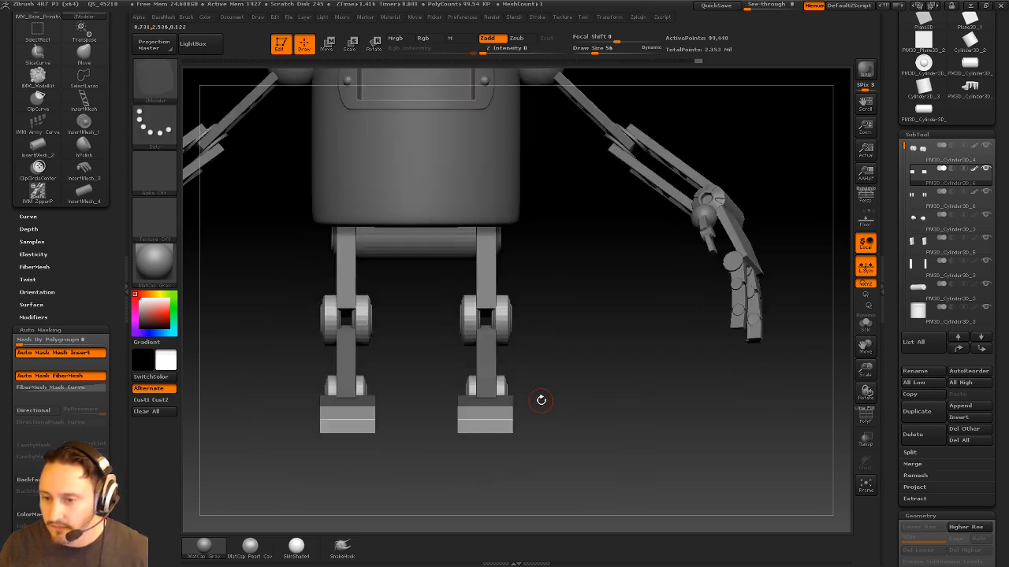
Mask the lower part of the feet and narrow their unmasked tops across the width with the Move transpose line
key("w")
left_click(640, 401, "ctrl")
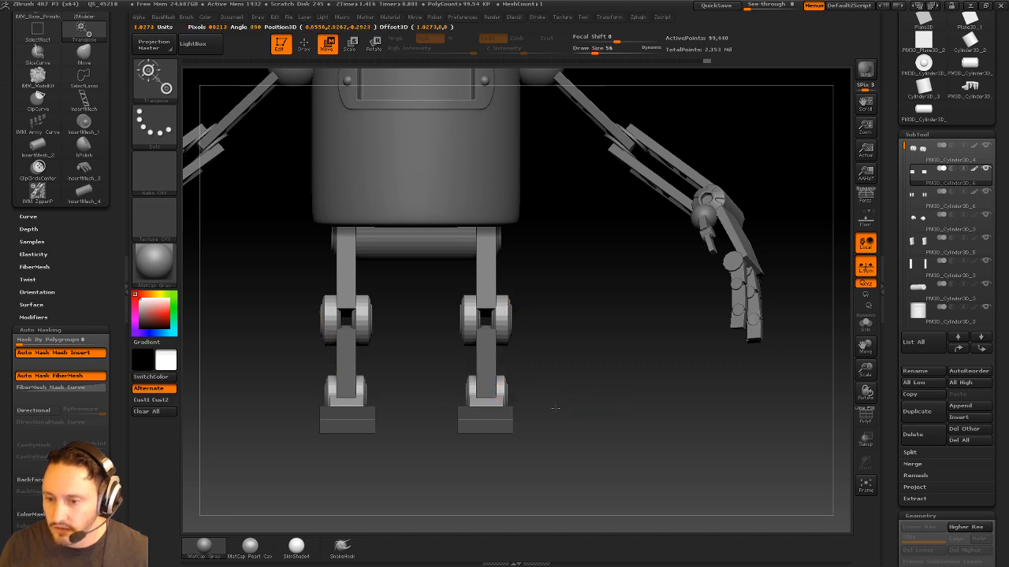
key("q")
left_click_drag(610, 382, 588, 399)
mouse_move(588, 399)
left_mouse_down("ctrl")
mouse_move(597, 398)
mouse_move(576, 399)
mouse_move(601, 394)
mouse_move(564, 400)
left_mouse_up("ctrl")
left_click(602, 394, "ctrl")
key("w")
mouse_move(499, 412)
left_mouse_down("shift")
mouse_move(675, 412)
mouse_move(634, 410)
mouse_move(643, 411)
left_mouse_up("shift")
Isolate the narrowed foot tops with a mask in side view and move them slightly with the transpose line
key("q")
mouse_move(578, 394)
left_mouse_down()
mouse_move(625, 378)
mouse_move(612, 375)
mouse_move(619, 410)
mouse_move(633, 403)
mouse_move(617, 386)
left_mouse_up()
left_click_drag(633, 319, 400, 404, "ctrl")
key("w")
left_click_drag(516, 399, 516, 310, "shift")
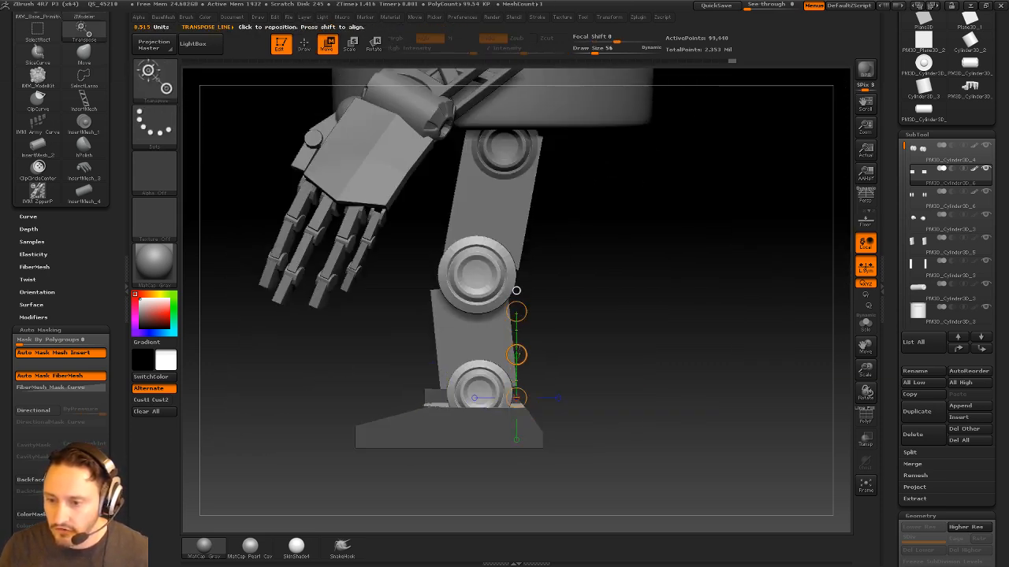
left_click_drag(517, 355, 518, 357)
Clear the mask on the feet and re-DynaMesh them
key("q")
left_click_drag(604, 318, 646, 374)
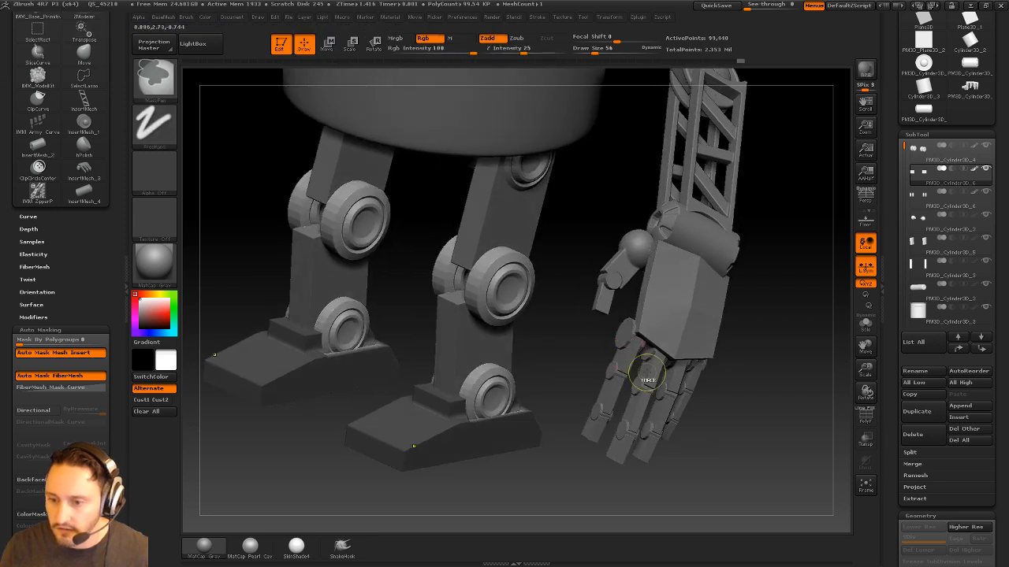
left_click_drag(547, 327, 558, 331, "ctrl")
Isolate the feet with Solo, smooth the edges of the toes and raised ankle blocks, and show the full robot again
left_click_drag(865, 373, 863, 355)
left_click(859, 328)
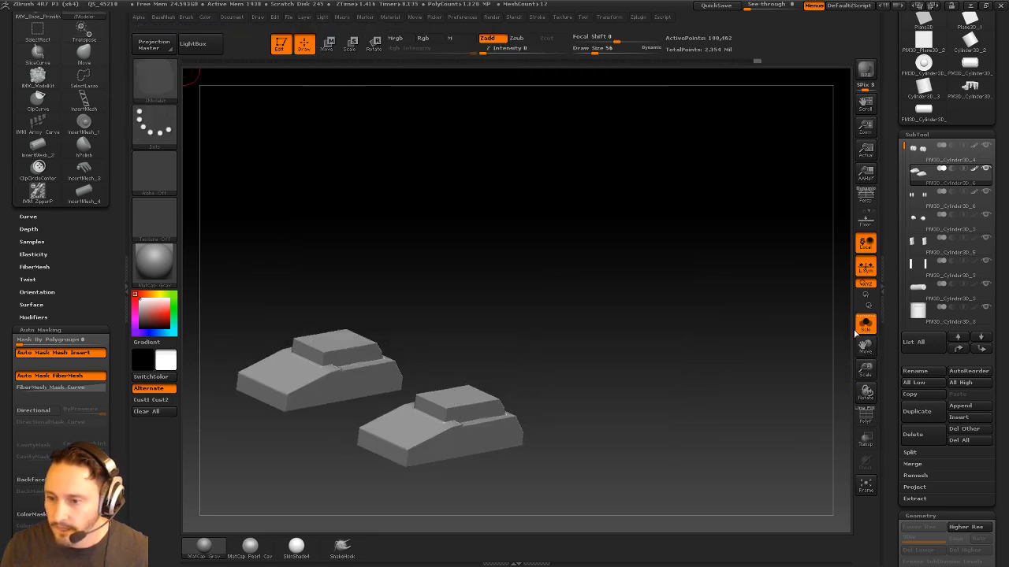
left_click_drag(748, 331, 713, 394)
key("b")
key("s")
key("t")
left_click_drag(511, 398, 552, 379, "shift")
mouse_move(646, 386)
left_mouse_down()
mouse_move(603, 372)
mouse_move(583, 382)
mouse_move(656, 383)
left_mouse_up()
left_click_drag(509, 353, 546, 353, "shift")
mouse_move(614, 364)
left_mouse_down()
mouse_move(639, 331)
mouse_move(685, 371)
mouse_move(732, 439)
mouse_move(705, 410)
left_mouse_up()
left_click_drag(455, 313, 473, 346, "shift")
mouse_move(591, 347)
left_mouse_down()
mouse_move(642, 362)
mouse_move(611, 406)
left_mouse_up()
left_click_drag(422, 387, 471, 378, "shift")
left_click_drag(660, 383, 678, 344, "alt")
left_click(866, 326)
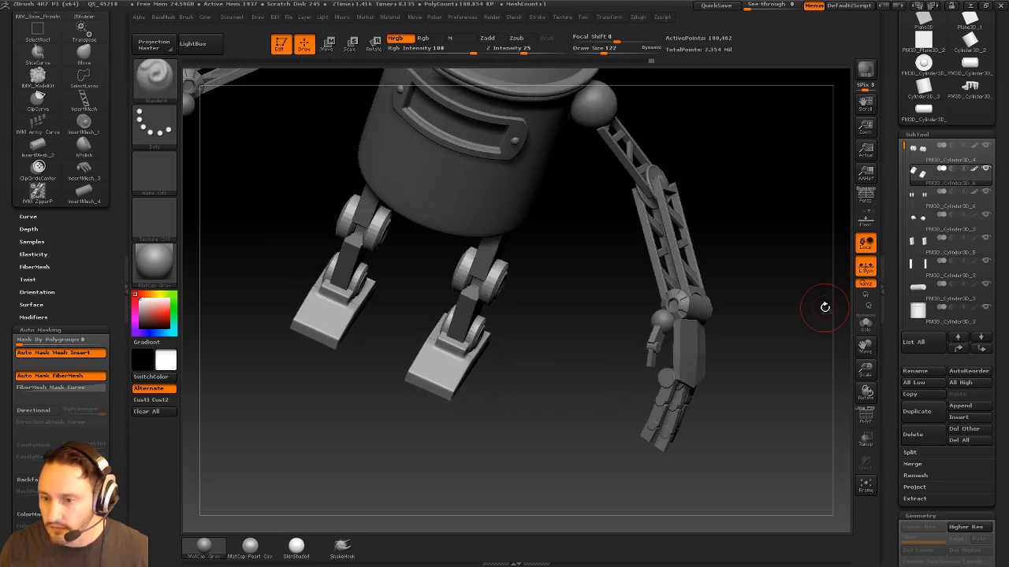
Turn on transparent display in side view and move the feet slightly down from the ankle discs
left_click_drag(737, 361, 738, 308, "shift")
left_click_drag(654, 319, 579, 352, "alt")
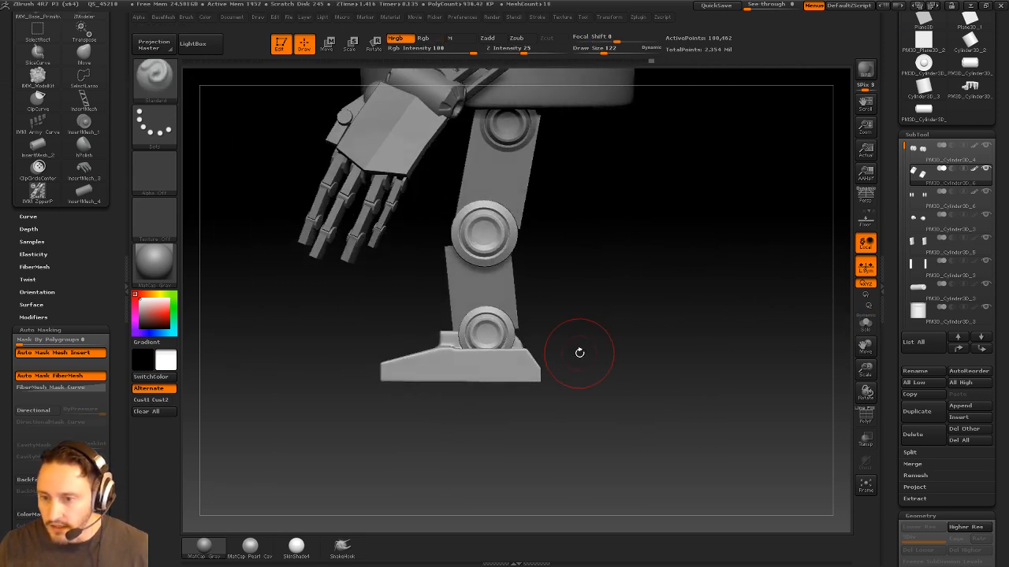
left_click_drag(599, 301, 633, 382, "alt")
left_click(543, 396, "alt")
left_click(865, 440)
left_click_drag(813, 428, 791, 419, "alt")
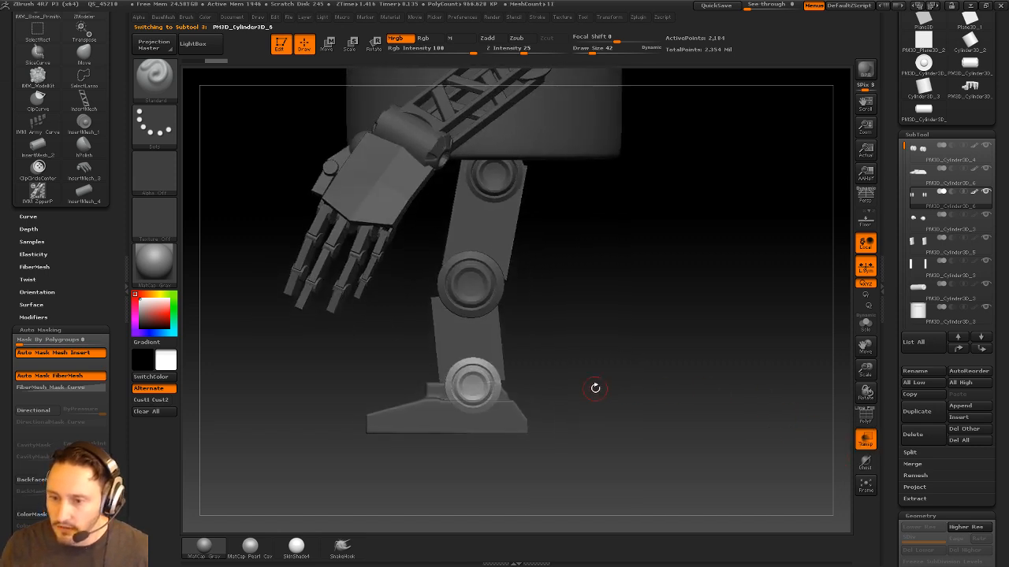
left_click_drag(553, 358, 559, 342, "alt")
left_click(520, 408, "alt")
key("w")
left_click_drag(527, 402, 526, 480, "shift")
left_click_drag(526, 442, 529, 457)
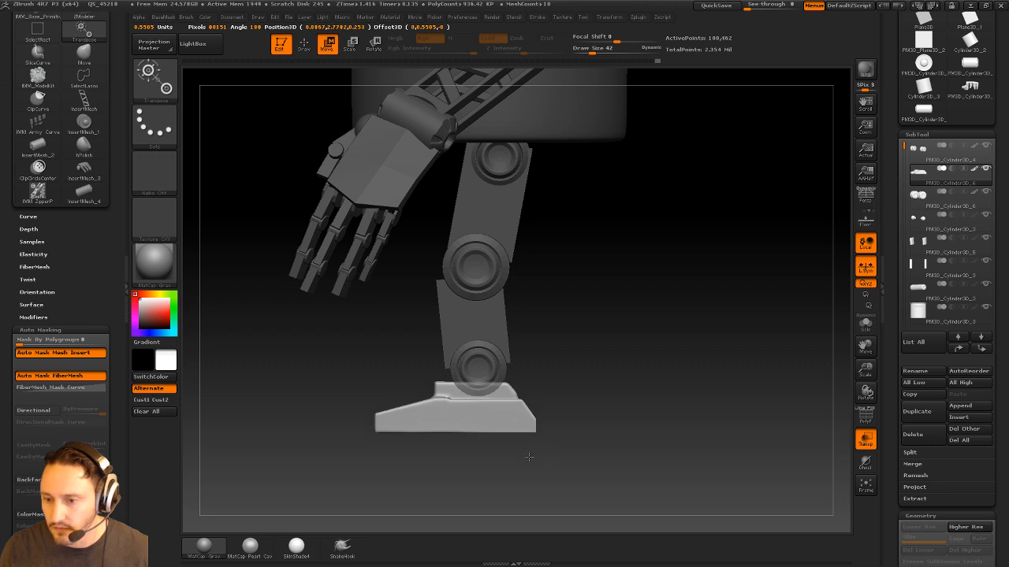
Cut a round recess into the feet around the ankle disc with the ClipCircleCenter brush
key("q")
left_click(161, 85, "ctrl+shift")
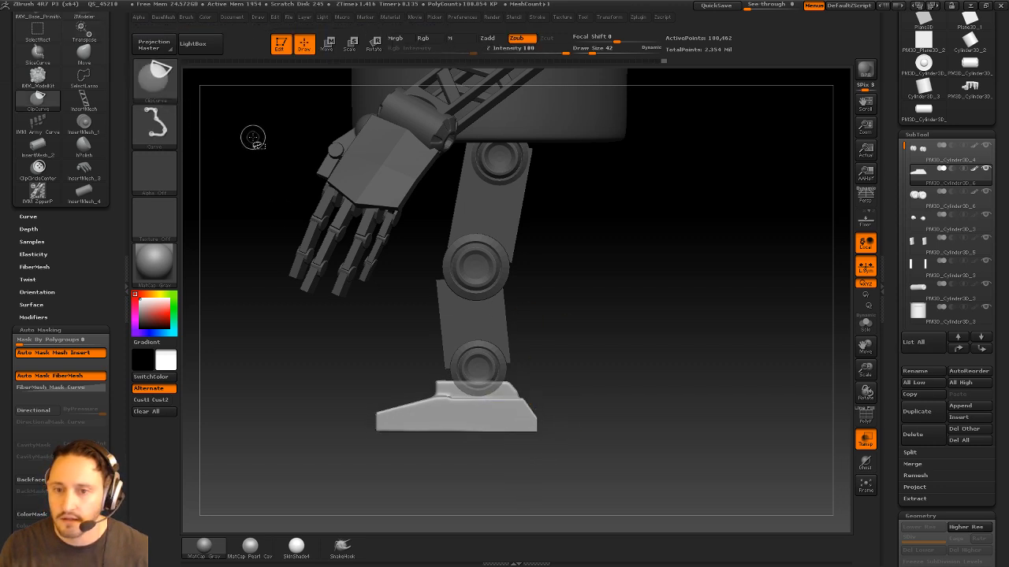
left_click(163, 85, "ctrl+shift")
left_click(216, 88)
left_click_drag(479, 352, 513, 394, "ctrl+shift")
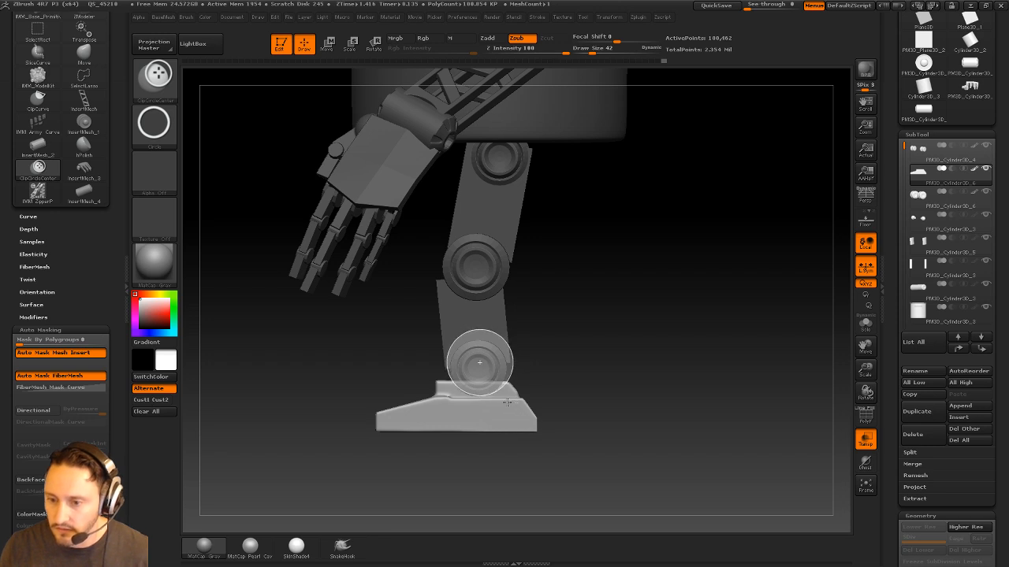
left_click_drag(506, 405, 508, 403, "ctrl+alt+shift")
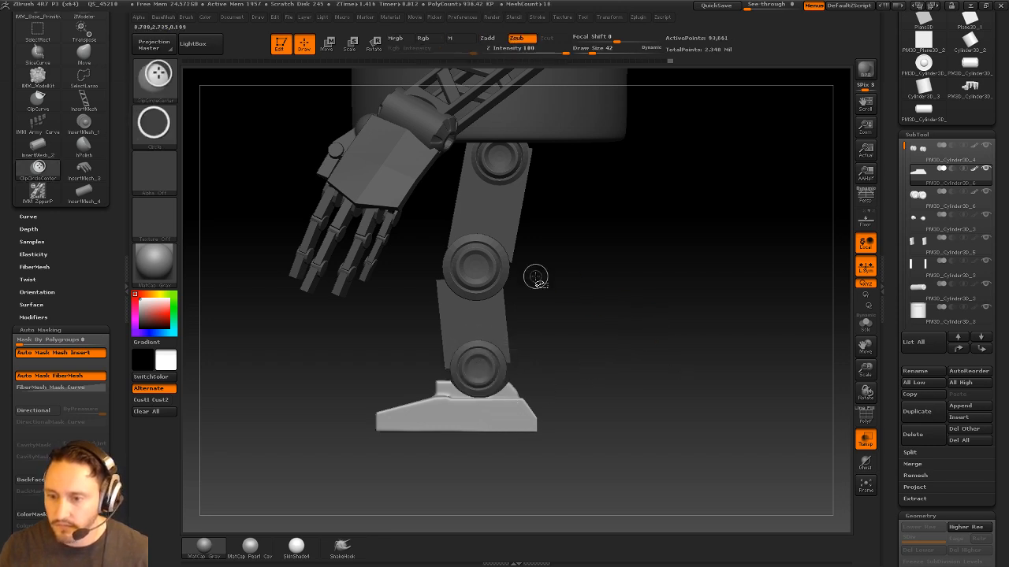
Switch the clipping brush back to ClipCurve and re-DynaMesh the recessed feet
left_click(164, 86, "ctrl+shift")
left_click(261, 88)
left_click_drag(513, 349, 607, 400, "ctrl+shift")
mouse_move(672, 352)
left_mouse_down()
mouse_move(709, 367)
mouse_move(667, 368)
left_mouse_up()
Enlarge the canvas area and turn off the transparent display
double_click(880, 426)
left_click_drag(877, 425, 827, 437)
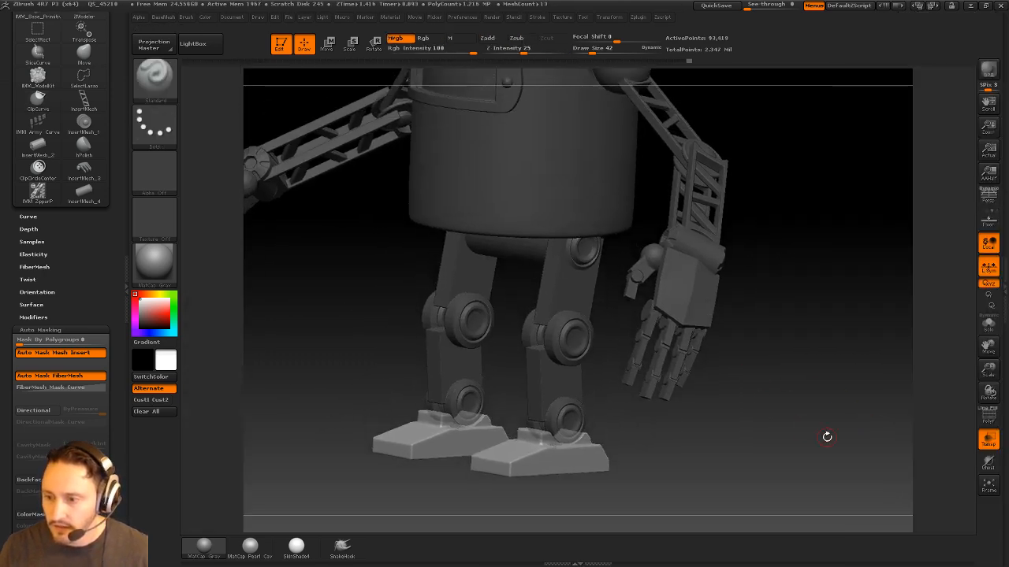
left_click(988, 446)
left_click_drag(840, 370, 776, 356)
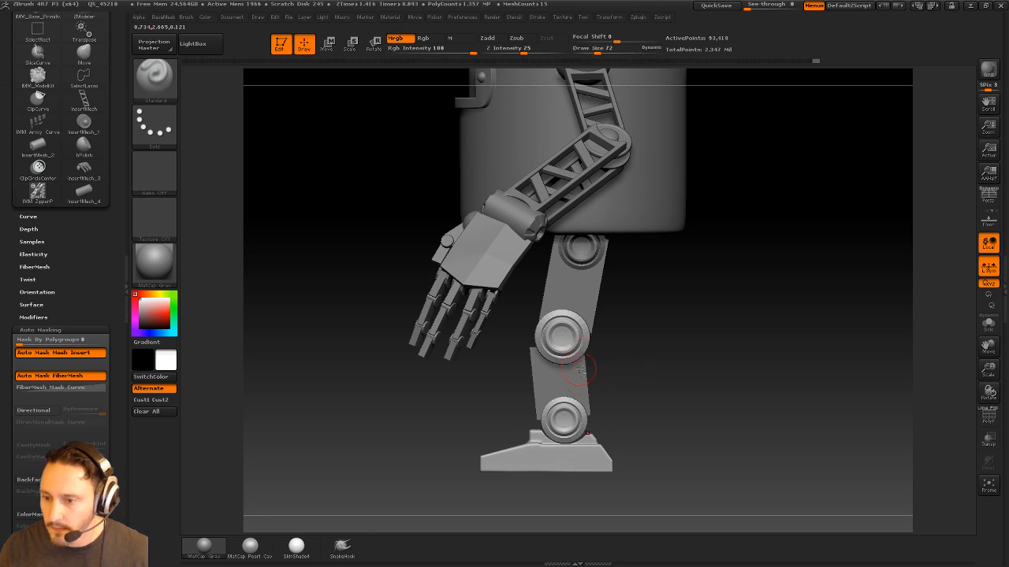
Rotate the lower leg blocks upright and shift them into line between the knee and ankle discs
key("w")
key("r")
left_click_drag(531, 377, 576, 376)
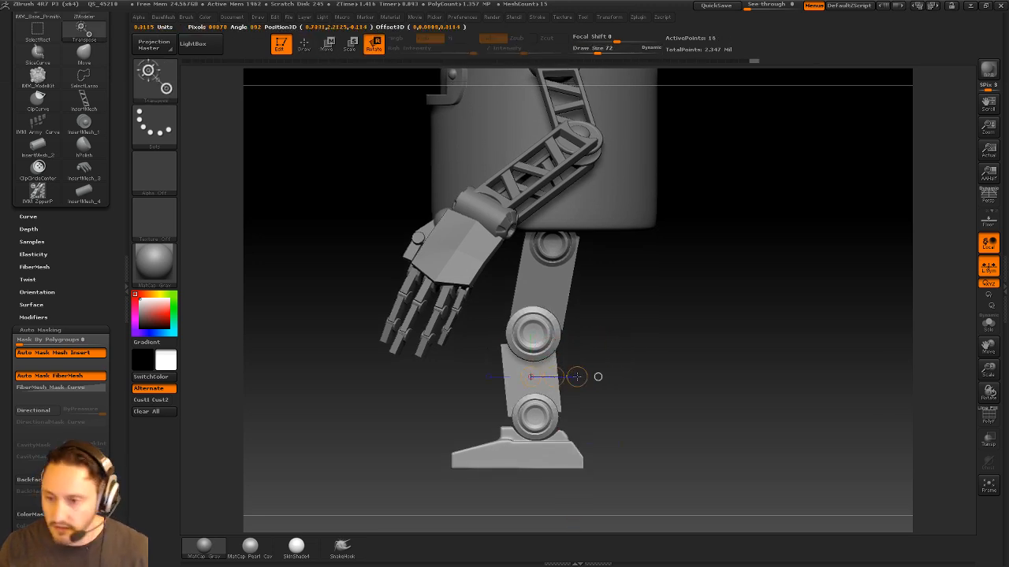
key("w")
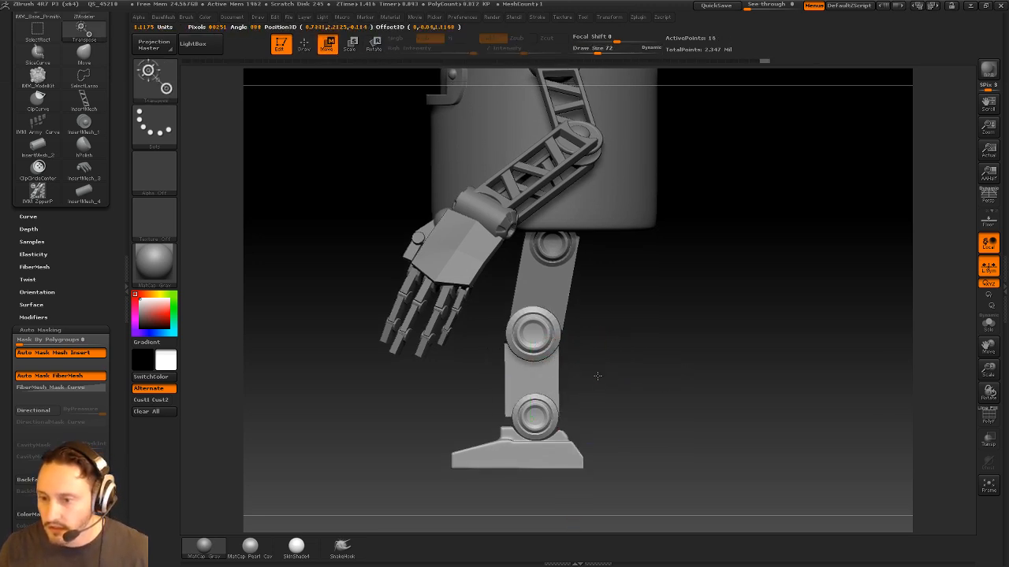
key("q")
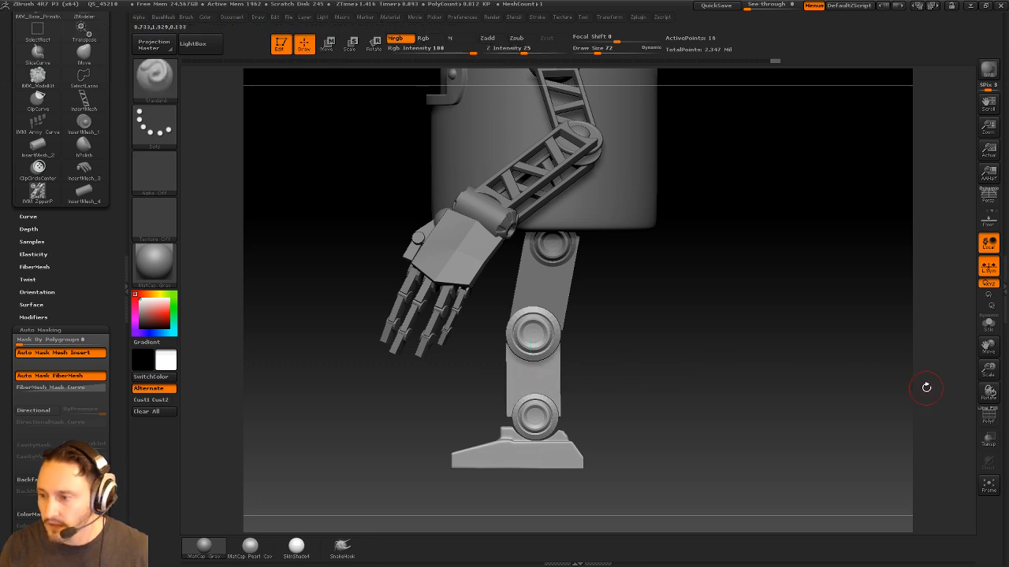
Show the polygon wireframe on the lower leg blocks and set up the ZModeler brush for editing them
key("shift+f")
double_click(1005, 354)
left_click_drag(601, 331, 637, 377, "alt")
left_click_drag(748, 375, 742, 333, "alt")
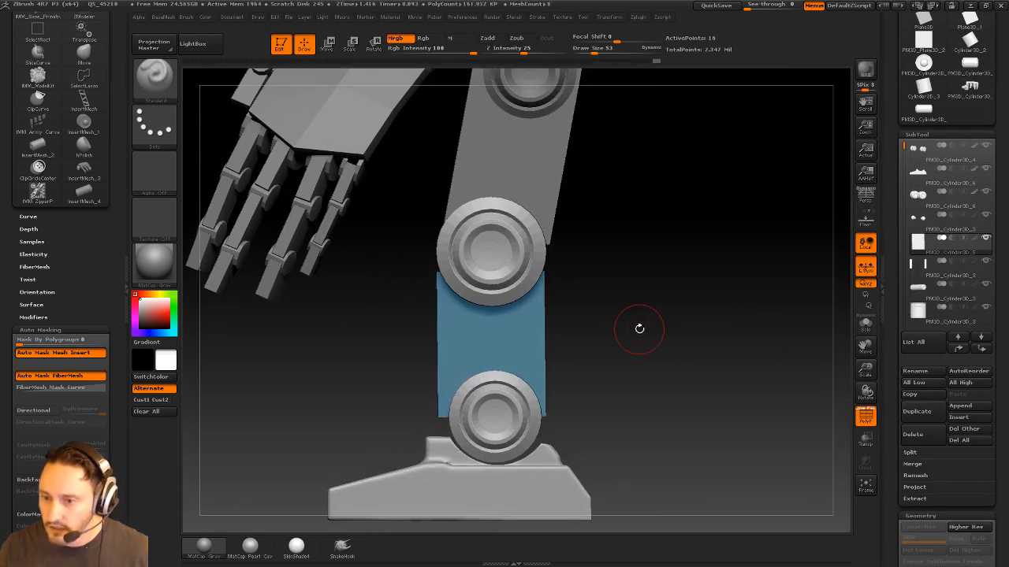
left_click_drag(639, 328, 579, 334)
key("b")
key("z")
key("m")
key("space")
left_click(433, 286)
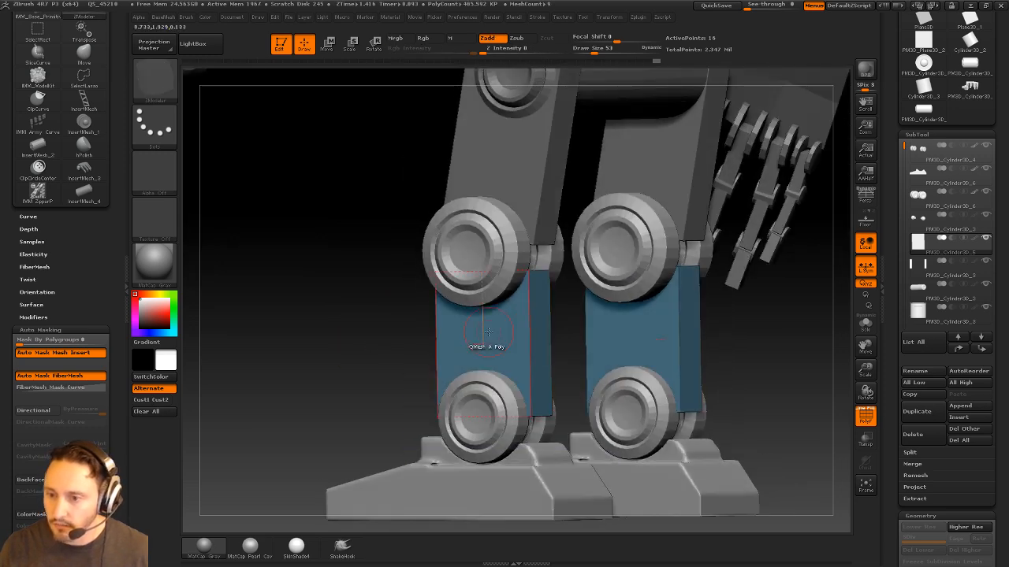
Insert a lengthwise centre edge loop and two crosswise edge loops near the ends of the lower leg blocks
left_click_drag(533, 332, 527, 336)
left_click_drag(389, 368, 433, 355)
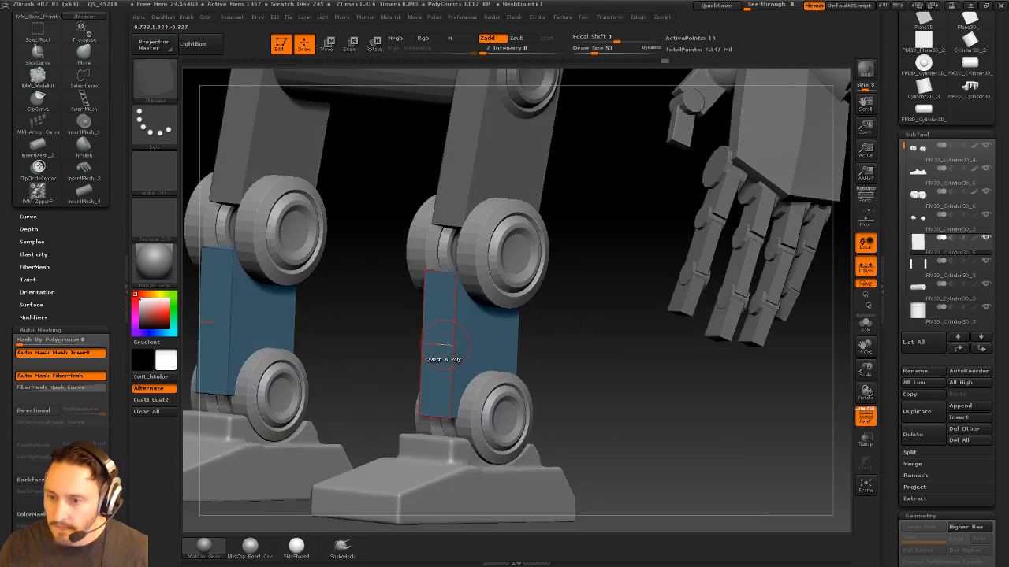
left_click_drag(580, 343, 636, 330)
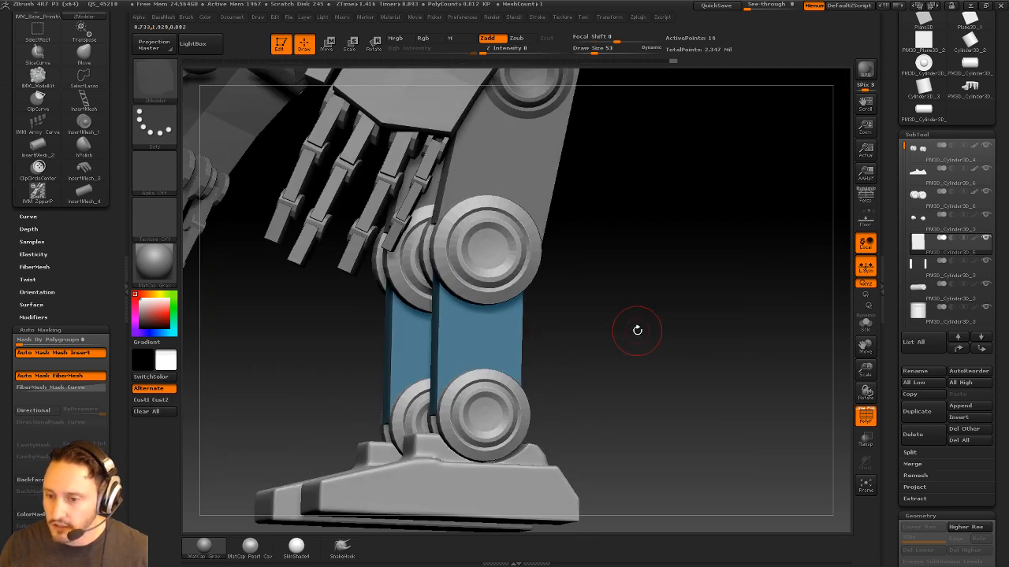
left_click(865, 331)
left_click_drag(779, 322, 770, 339)
left_click(865, 331)
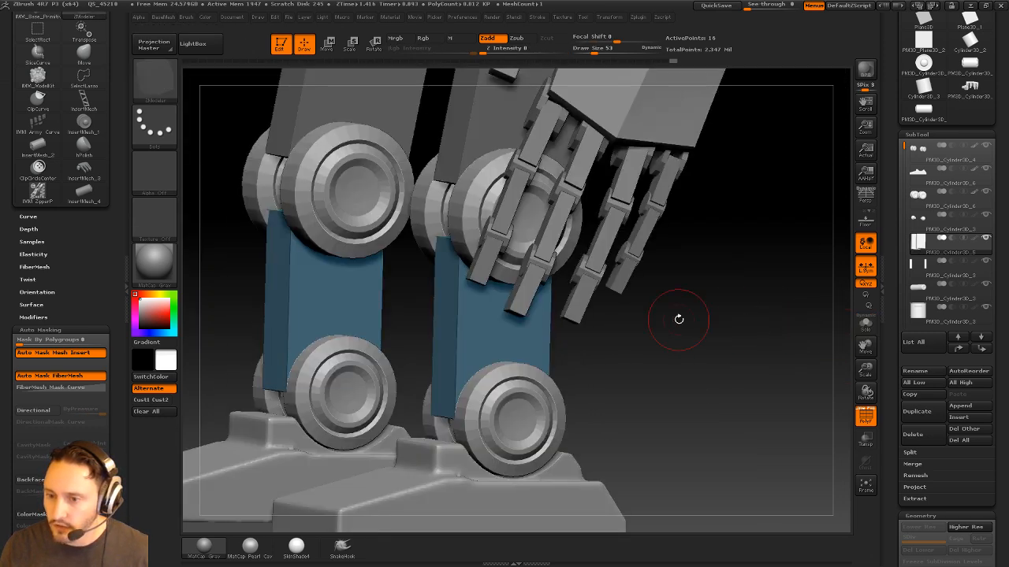
mouse_move(418, 329)
left_mouse_down()
mouse_move(583, 334)
mouse_move(517, 339)
left_mouse_up()
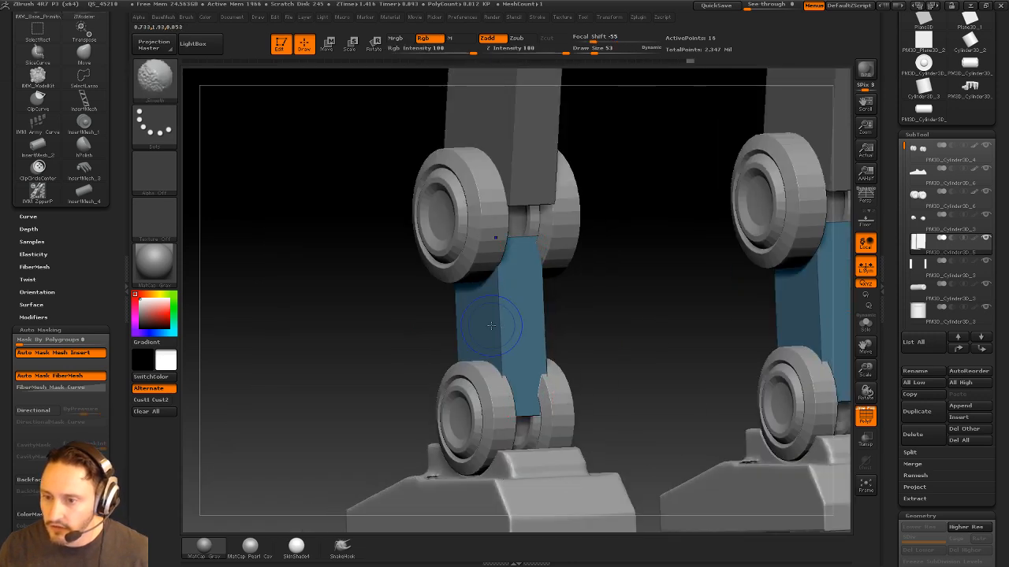
mouse_move(585, 319)
left_mouse_down()
mouse_move(526, 305)
mouse_move(509, 286)
mouse_move(572, 333)
mouse_move(555, 323)
mouse_move(559, 309)
left_mouse_up()
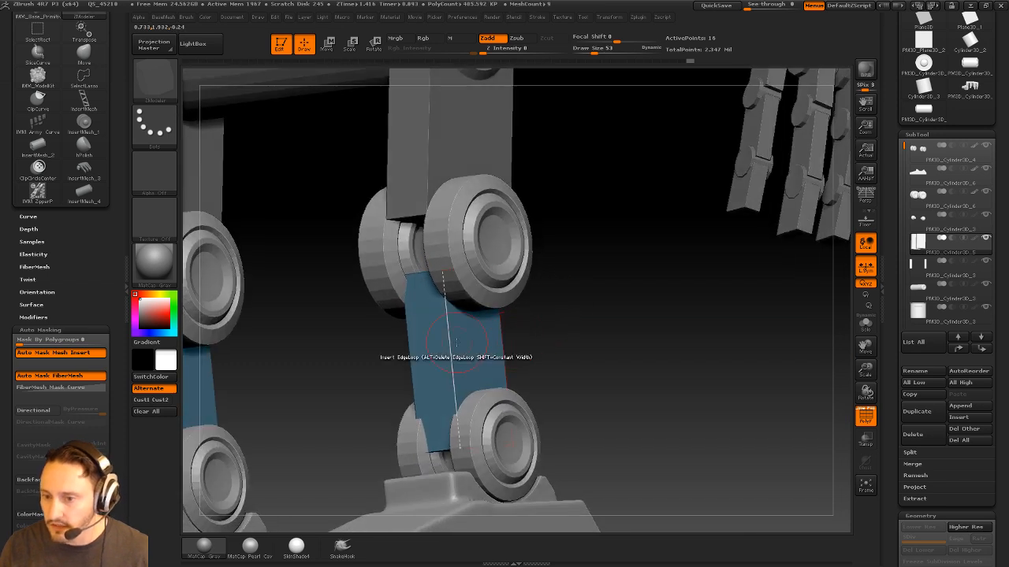
key("space")
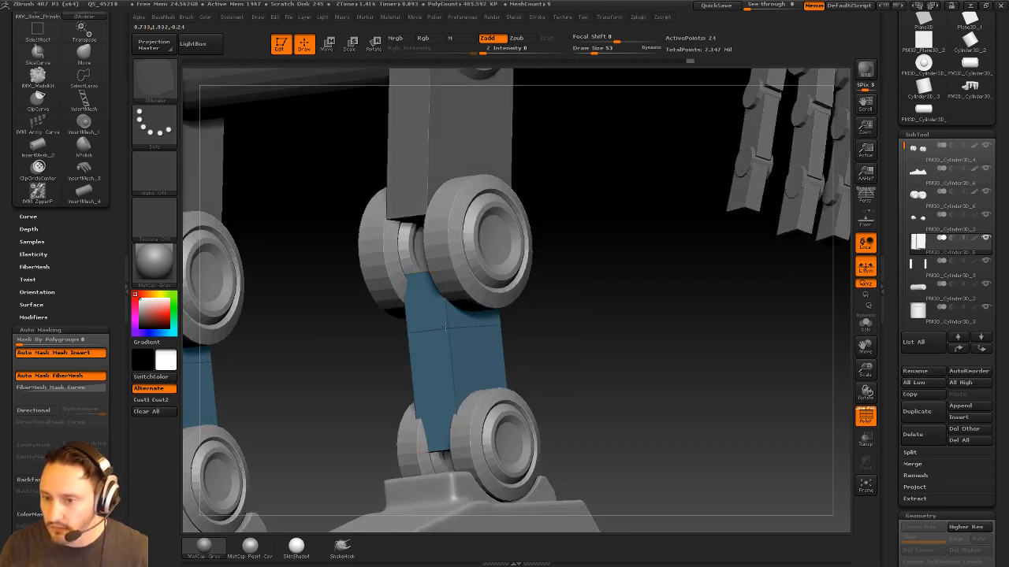
left_click_drag(564, 354, 549, 336, "alt")
left_click_drag(798, 347, 778, 338, "alt")
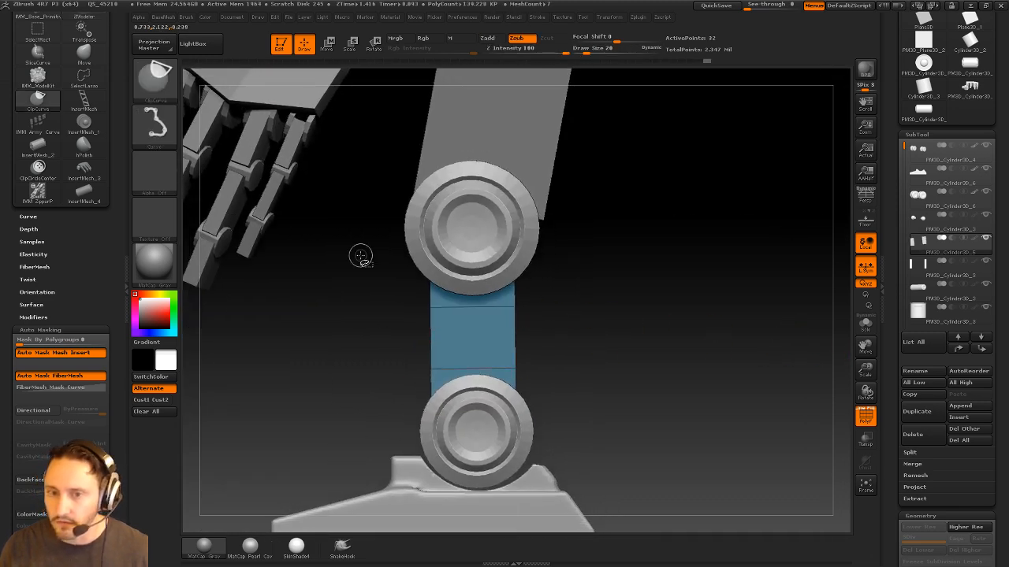
Slice the lower leg blocks along two parallel diagonal lines in side view with the SliceCurve brush
left_click(161, 81, "ctrl+shift")
left_click(402, 99, "ctrl+shift")
left_click_drag(624, 282, 533, 307, "alt")
left_click_drag(340, 288, 644, 391, "ctrl+shift")
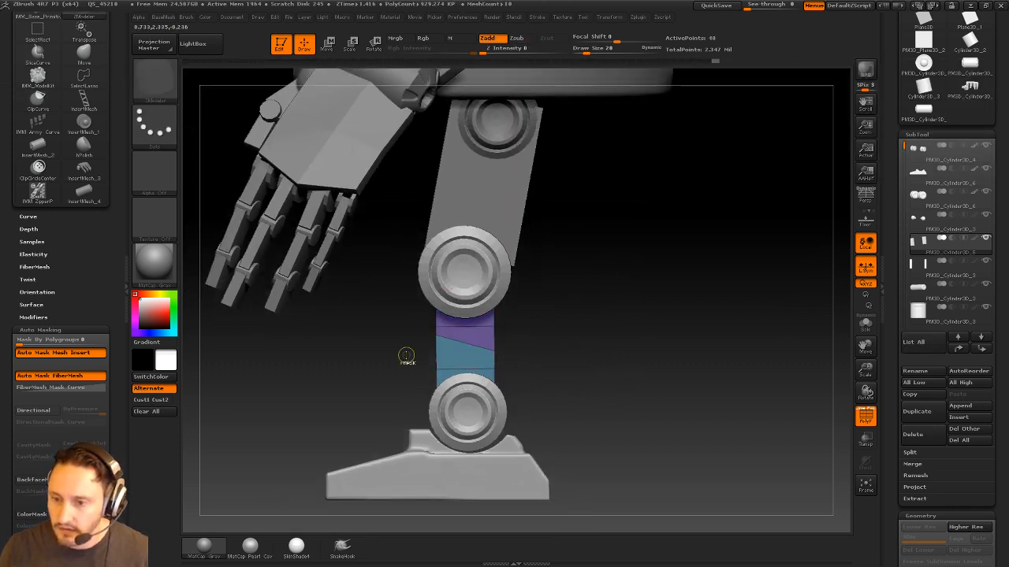
left_click_drag(340, 325, 651, 402, "ctrl+shift")
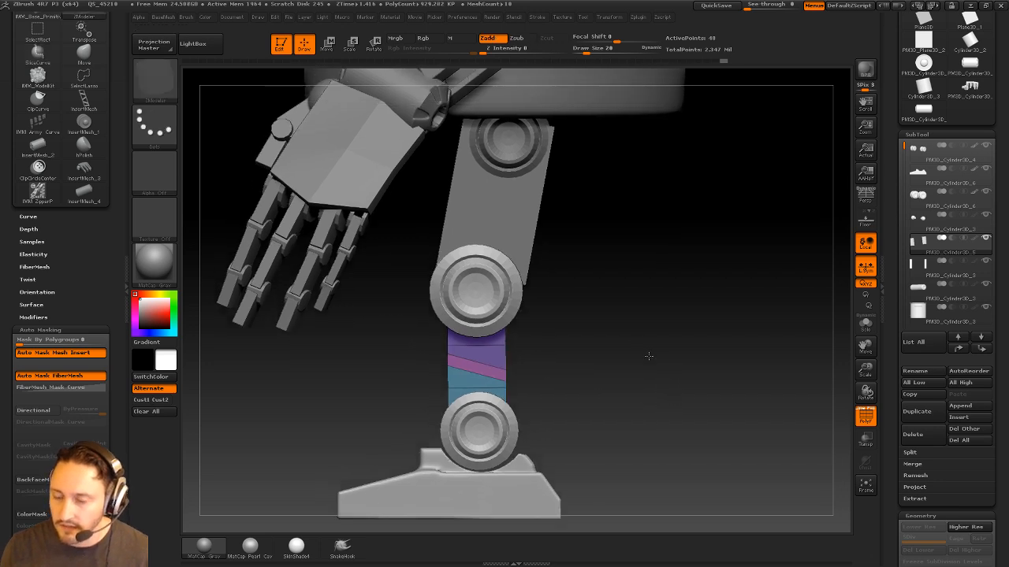
Isolate the lower leg blocks and put the polygon loop running around their front, back and ends into its own polygroup
left_click_drag(649, 353, 728, 328)
left_click(865, 324)
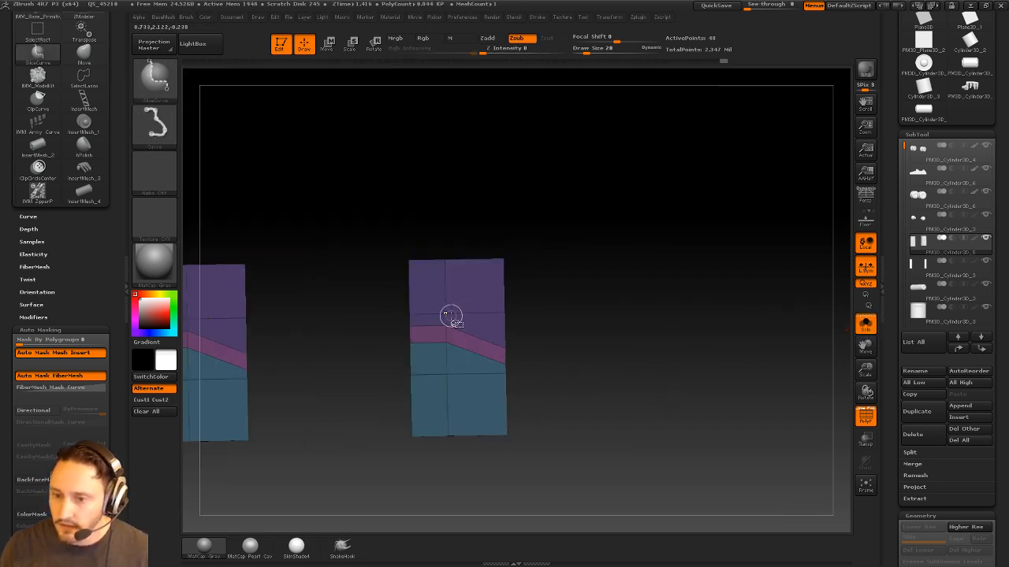
key("b")
left_click(308, 91, "ctrl+shift")
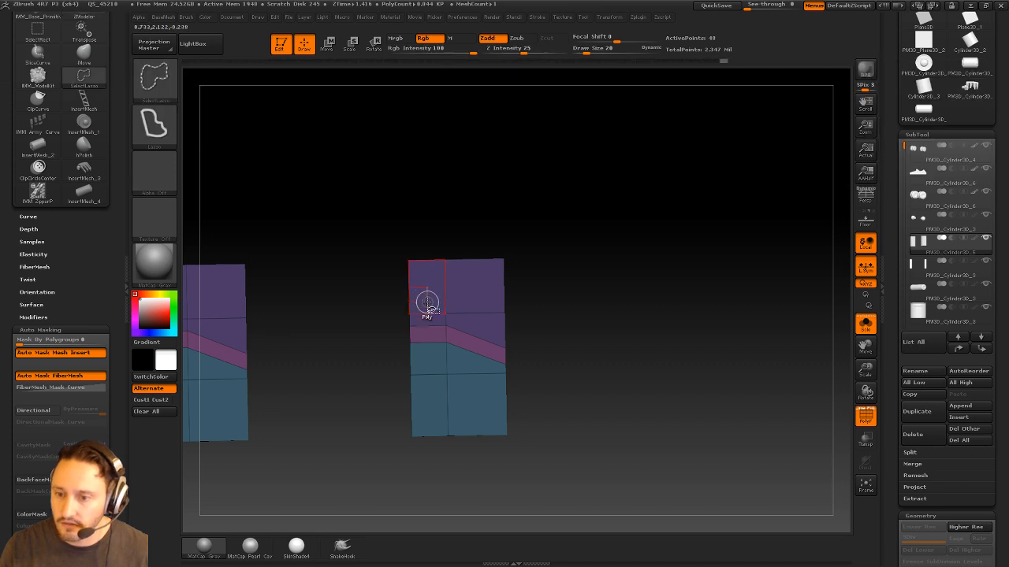
left_click(431, 313, "ctrl+shift")
left_click_drag(674, 225, 730, 331, "ctrl+shift")
key("ctrl+w")
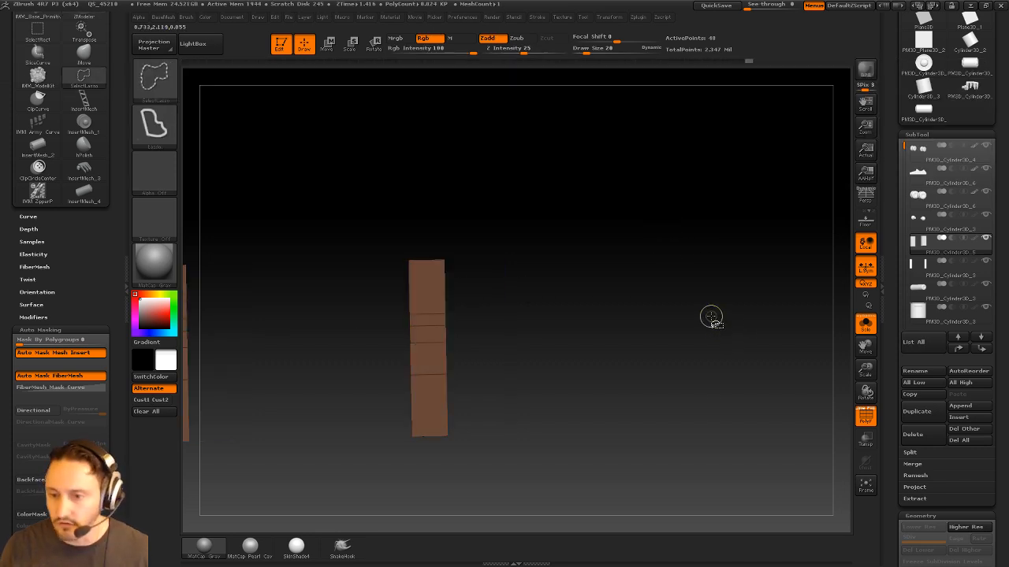
left_click(711, 317, "ctrl+shift")
Extrude the new perimeter polygroup of the lower leg blocks with ZModeler's QMesh action targeting Polygroup All
key("space")
left_click(502, 298)
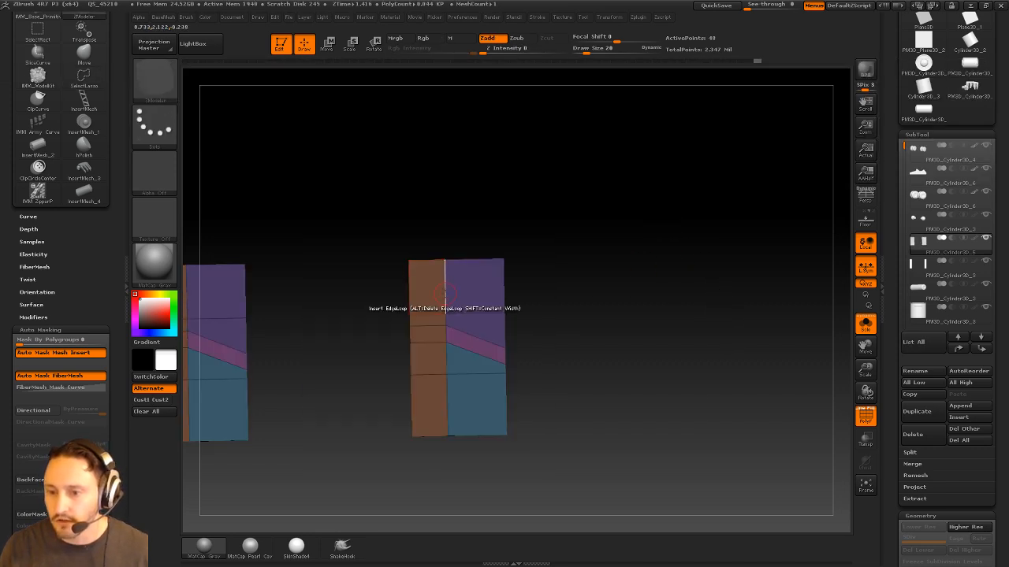
left_click_drag(433, 310, 414, 299)
left_click_drag(605, 279, 525, 302)
Cut openings above and below the diagonal strut through the lower leg blocks using QMesh on A Single Poly
key("space")
mouse_move(497, 168)
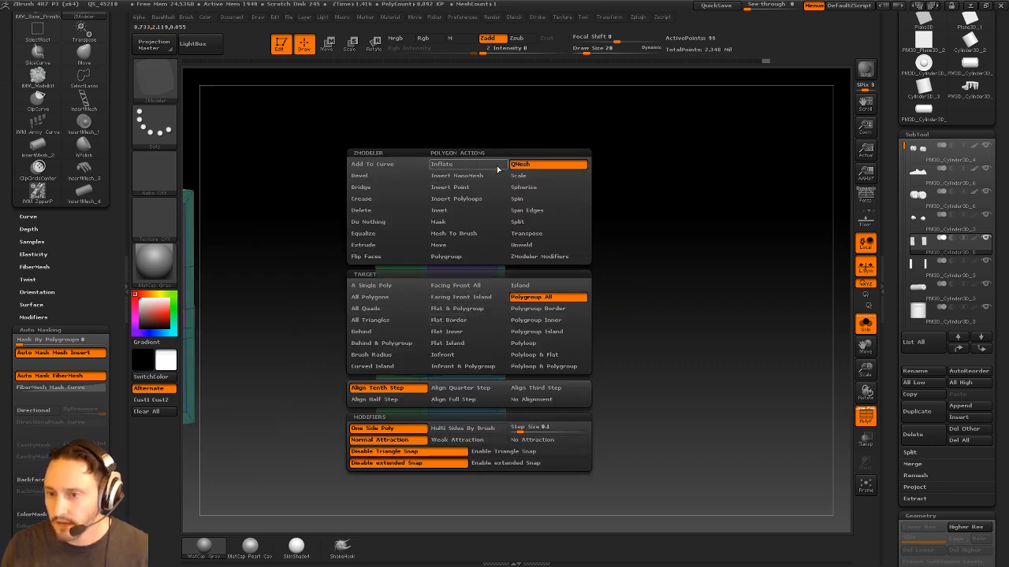
left_click(385, 291)
left_click_drag(462, 315, 388, 345)
Extrude the side faces of the lower leg blocks' outer frame outward using QMesh with the Flat & Polygroup target
key("space")
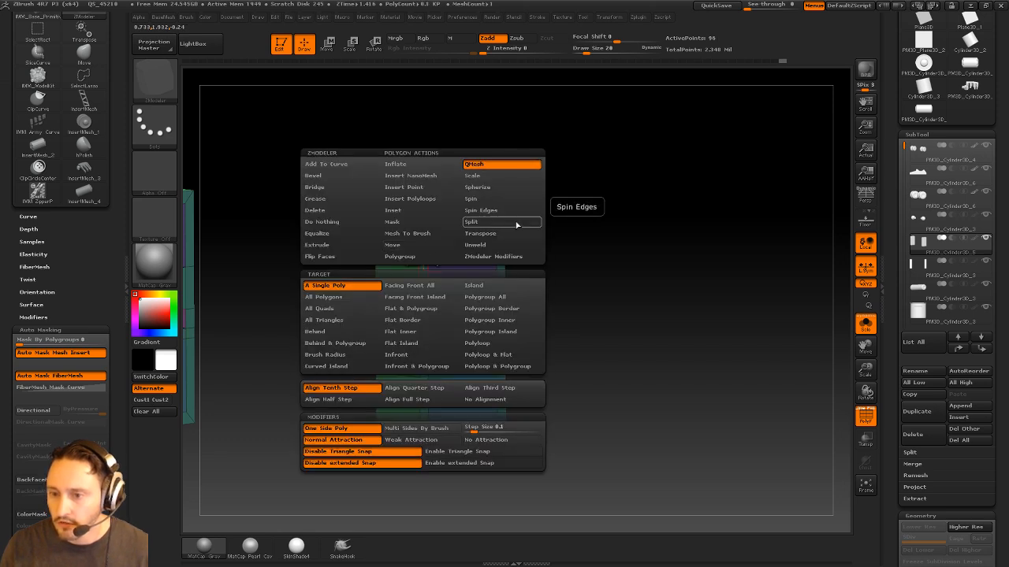
left_click(502, 300)
left_click_drag(418, 315, 433, 292)
mouse_move(513, 286)
left_mouse_down()
mouse_move(556, 259)
mouse_move(526, 272)
left_mouse_up()
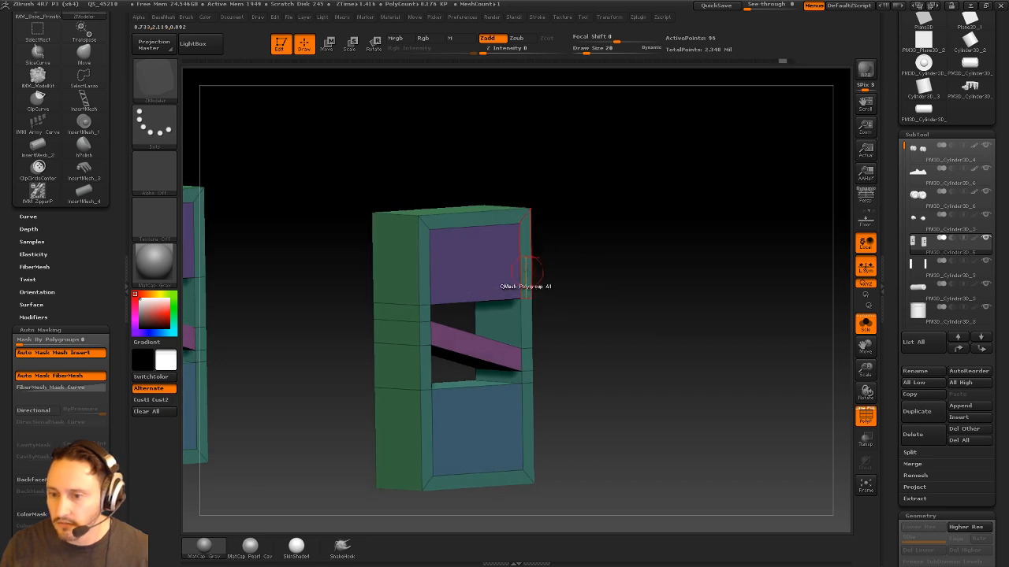
key("space")
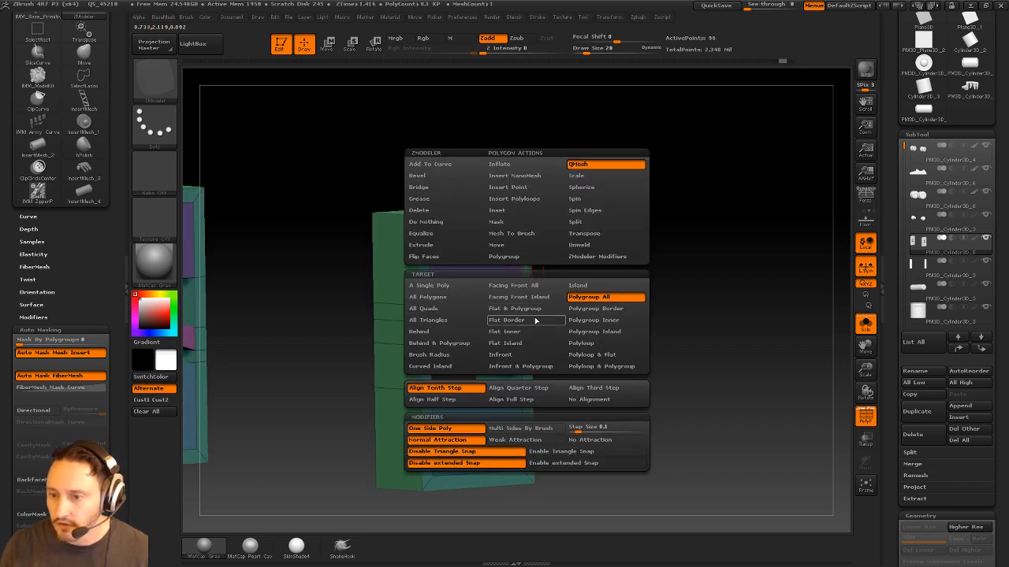
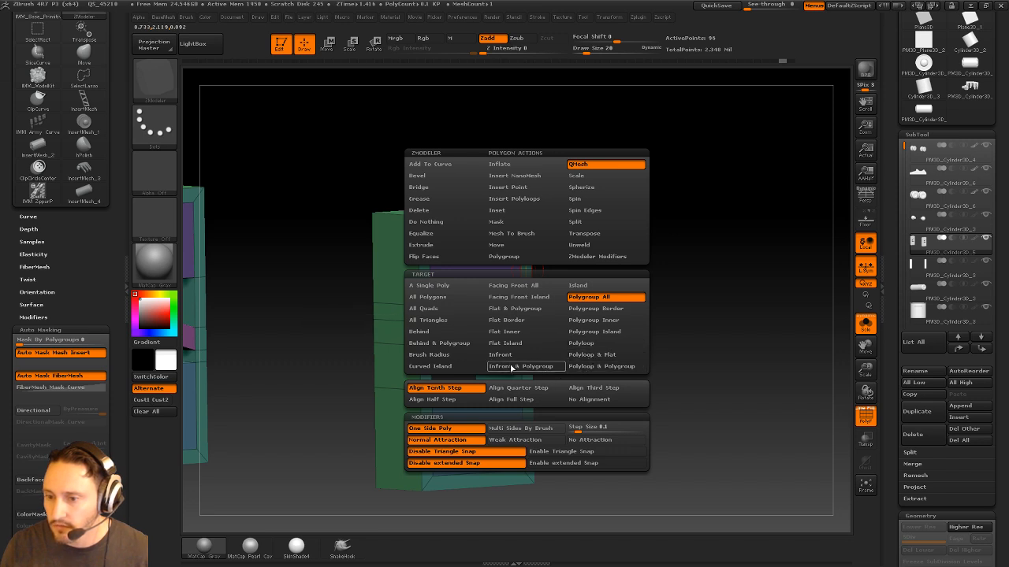
left_click(520, 320)
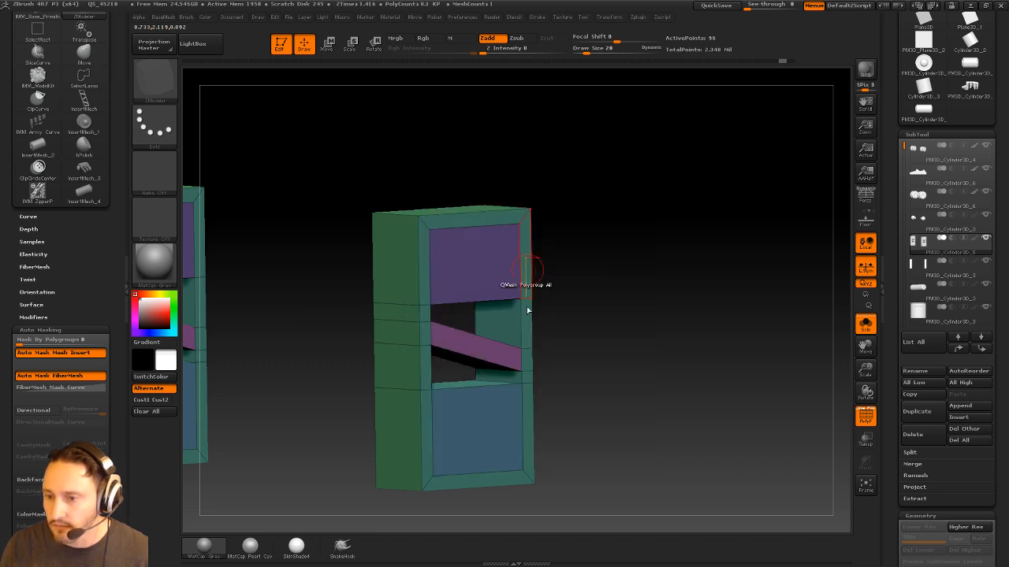
left_click_drag(523, 259, 619, 198)
left_click(526, 223)
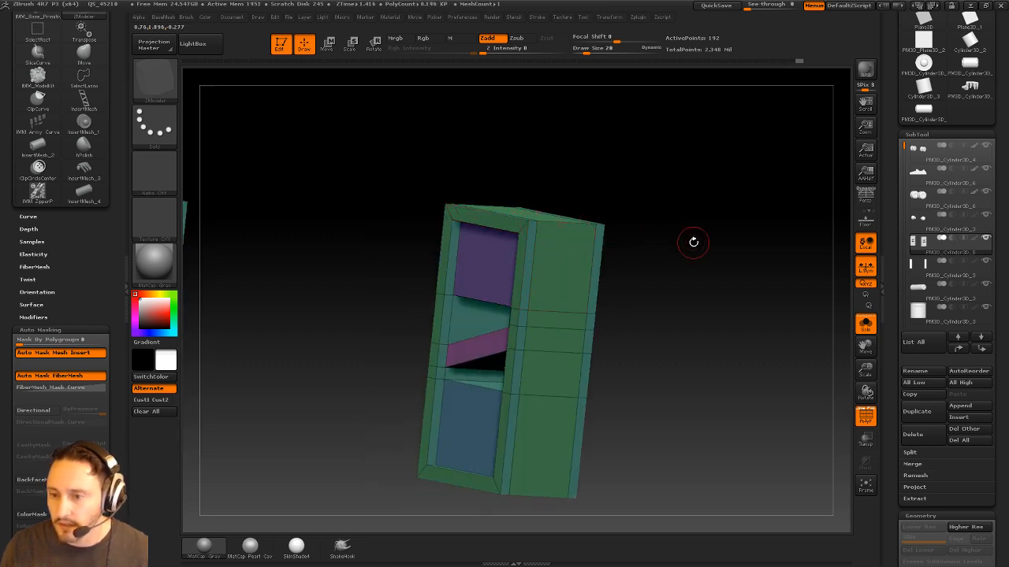
left_click_drag(693, 242, 715, 310)
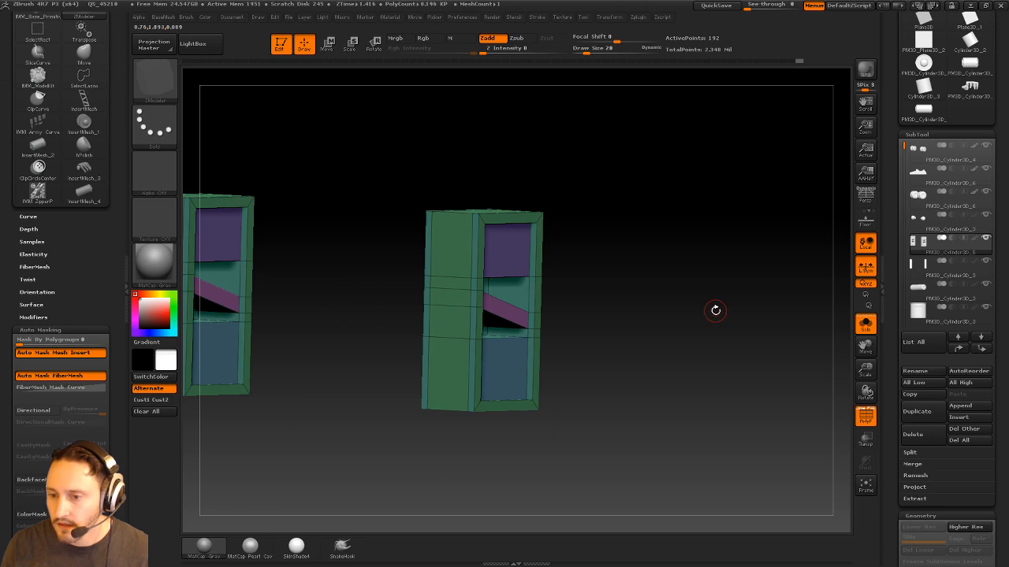
Show the whole robot again and enable dynamic subdivision on the lower leg blocks with QGrid 4, Bevel and coverage about 0.024
left_click(865, 325)
left_click_drag(781, 299, 818, 337)
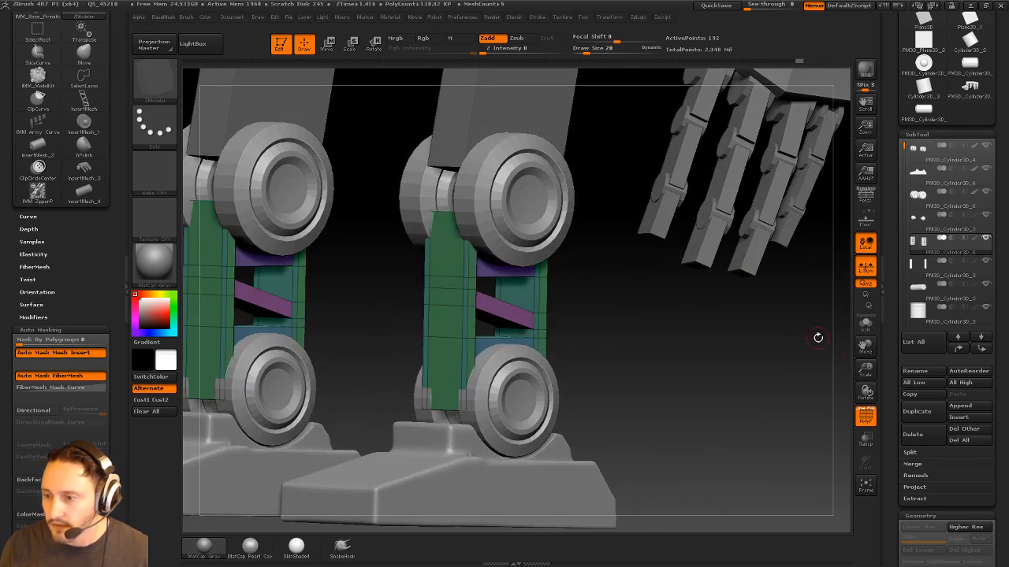
left_click_drag(890, 369, 896, 291)
left_click(912, 321, "shift")
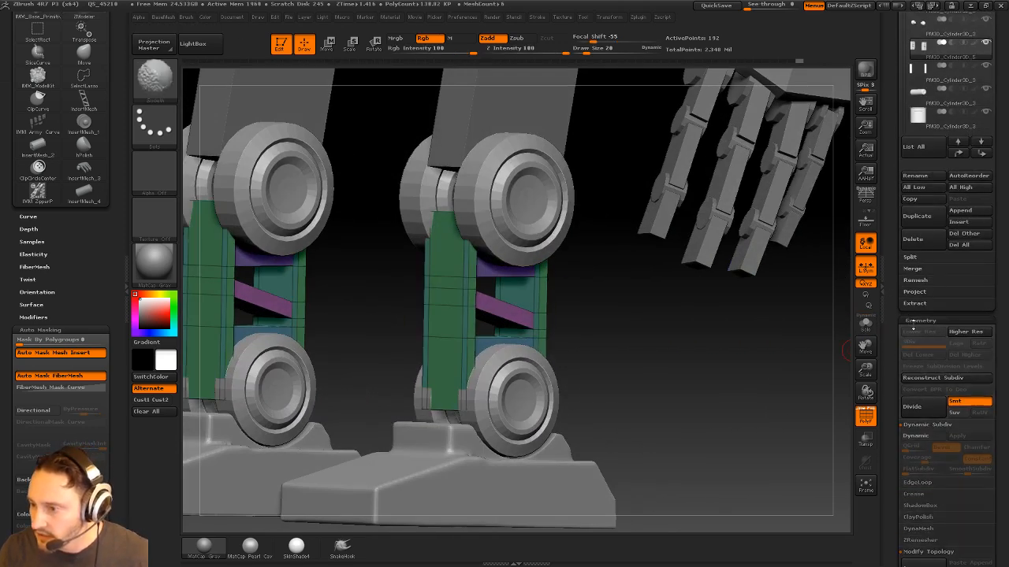
left_click(912, 321, "shift")
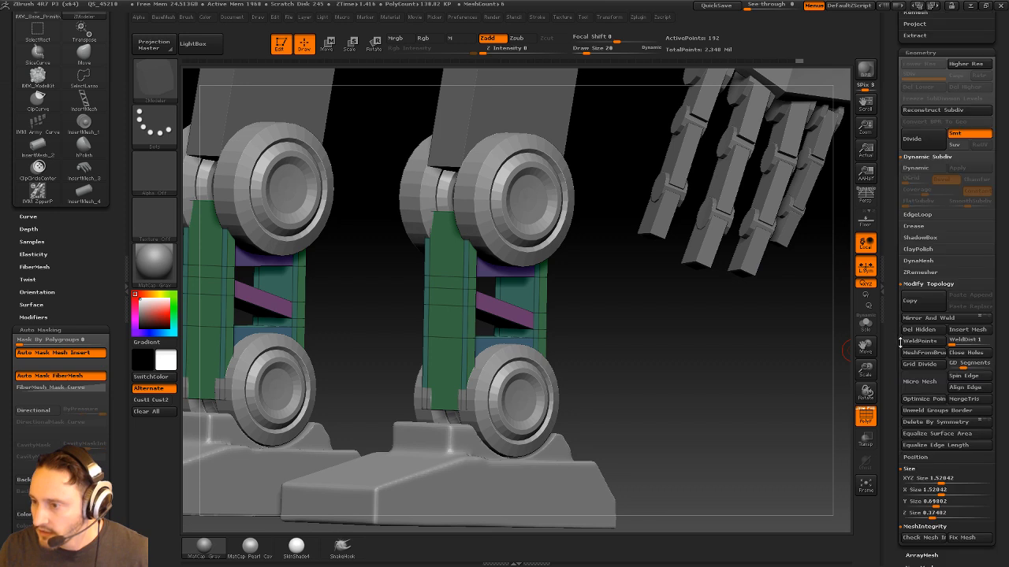
left_click(915, 167)
left_click(906, 180)
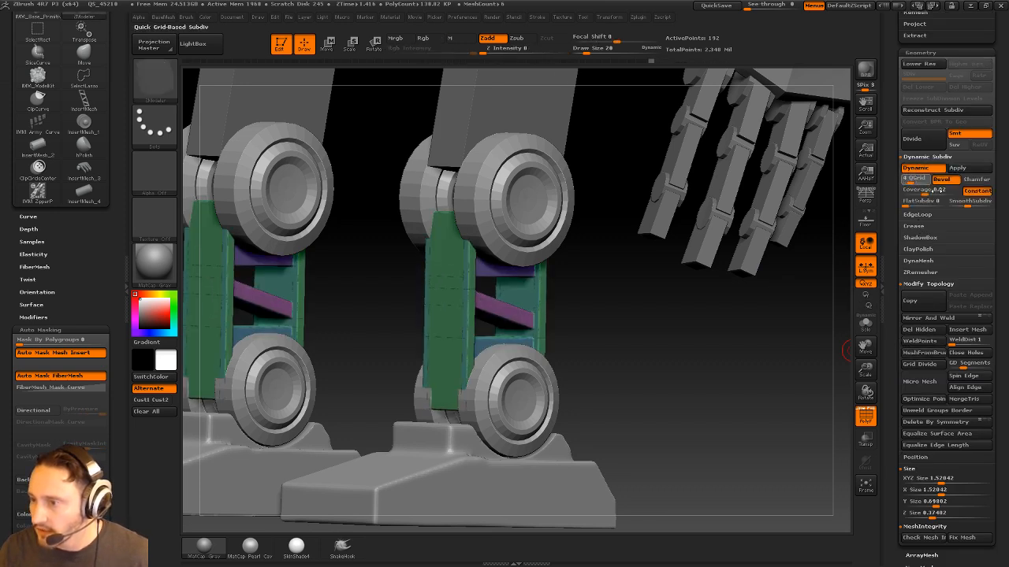
left_click_drag(925, 193, 948, 193)
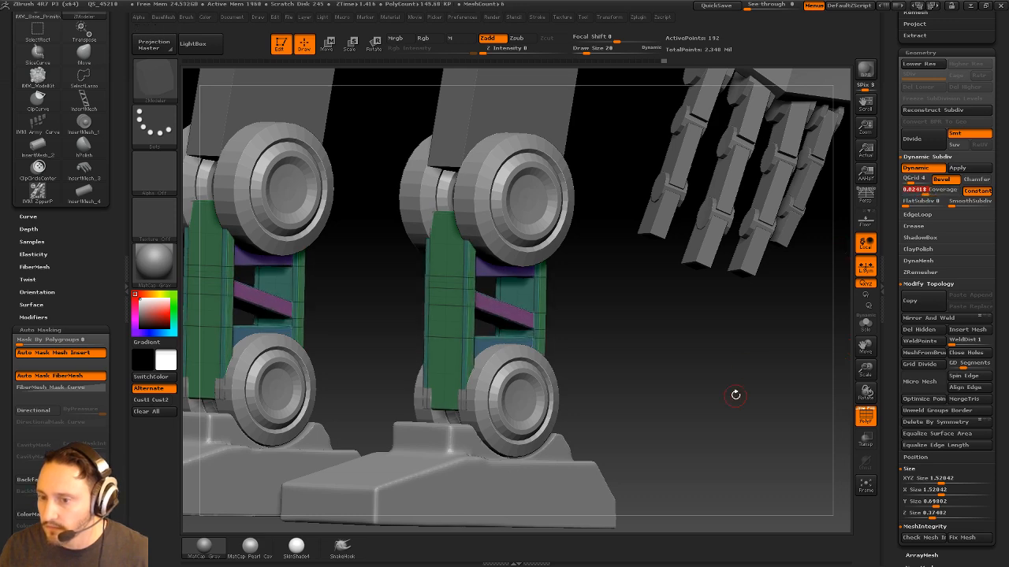
Hide the wireframe, apply the dynamic subdivision to the lower leg blocks and remesh them with DynaMesh at resolution 320
left_click_drag(735, 394, 758, 359, "alt")
left_click(861, 421)
key("alt+b")
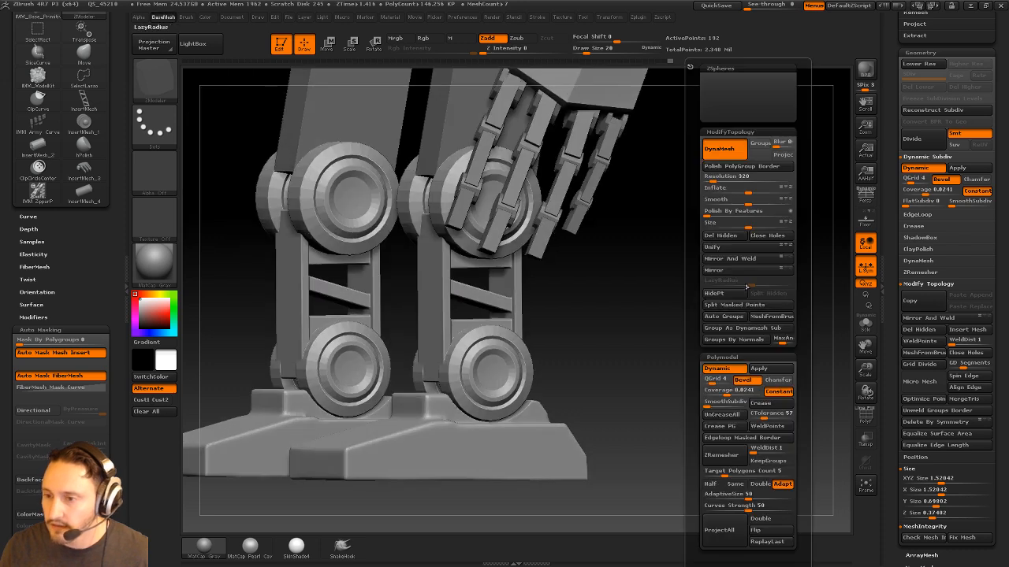
left_click(761, 369)
key("Return")
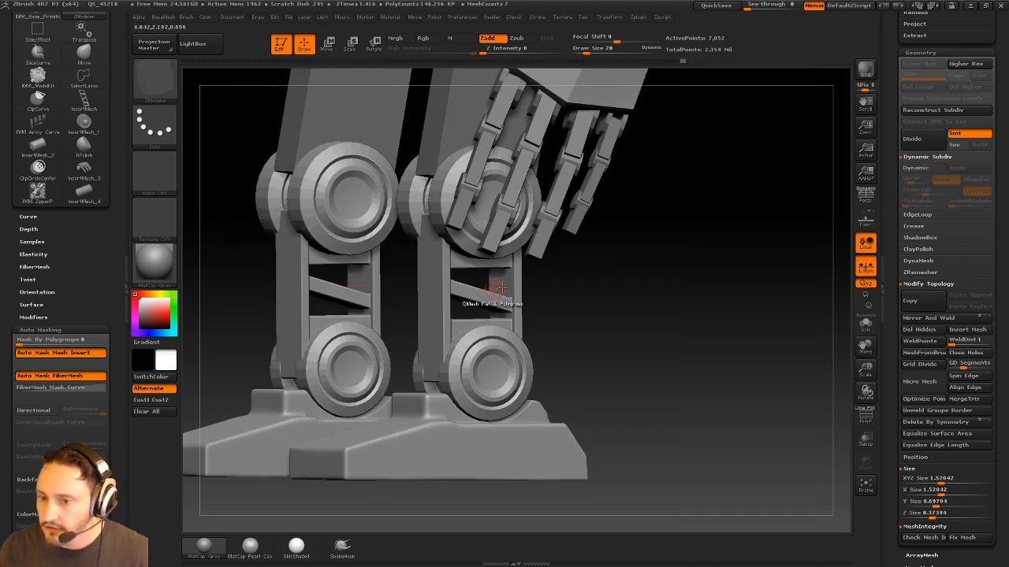
left_click_drag(643, 252, 724, 363, "ctrl")
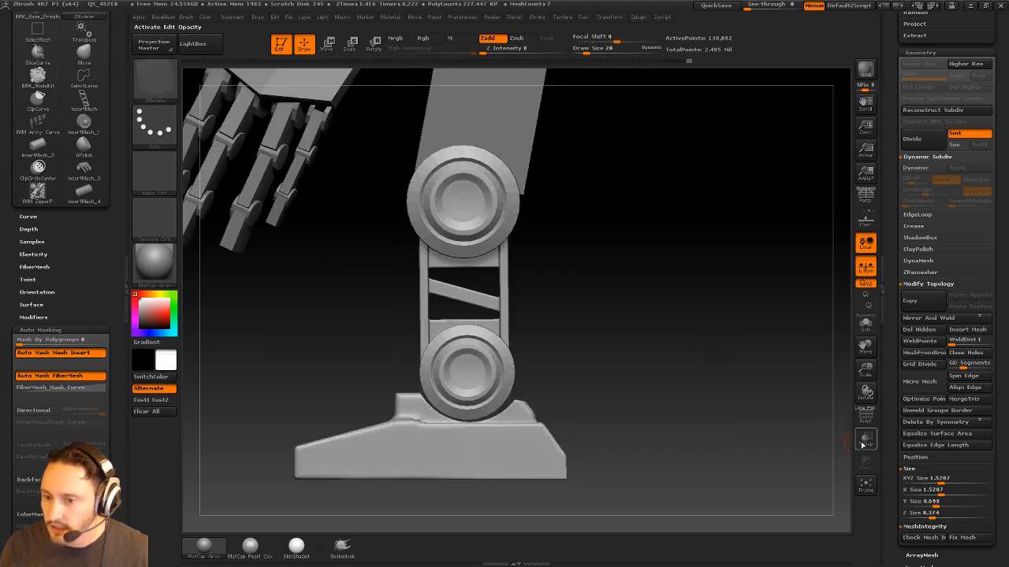
Turn on transparency and shorten the lower leg blocks slightly between the knee and ankle discs with a Move transpose line
left_click(865, 439)
left_click_drag(808, 429, 802, 417, "alt")
left_click_drag(586, 315, 595, 272, "alt")
key("w")
left_click_drag(466, 215, 477, 353)
left_click_drag(469, 487, 469, 465)
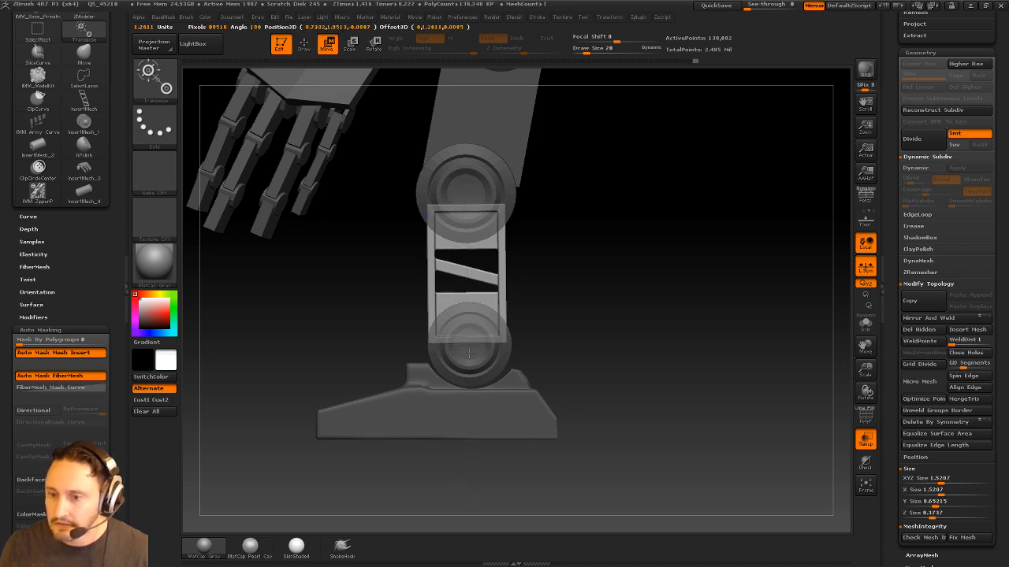
left_click_drag(469, 353, 469, 357)
key("q")
left_click_drag(581, 296, 582, 308, "alt")
Clip the lower leg blocks' upper ends to the knee disc outline with ClipCircleCenter, and try the same around the ankle disc
left_click(155, 81, "ctrl+shift")
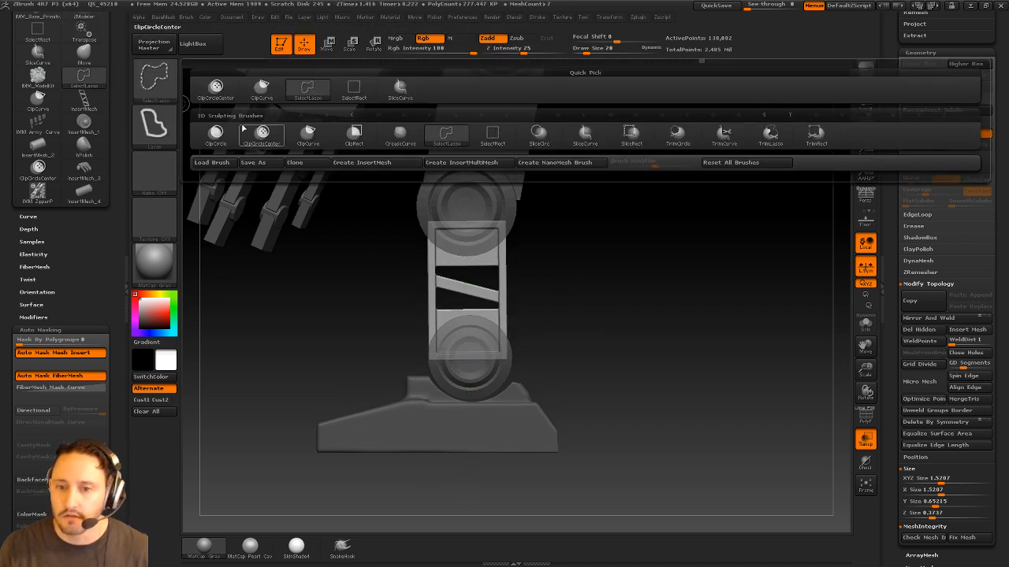
left_click(244, 130)
left_click_drag(467, 204, 528, 244, "ctrl+shift")
mouse_move(581, 371)
left_mouse_down("ctrl+shift")
mouse_move(550, 465)
mouse_move(511, 407)
left_mouse_up("ctrl+shift")
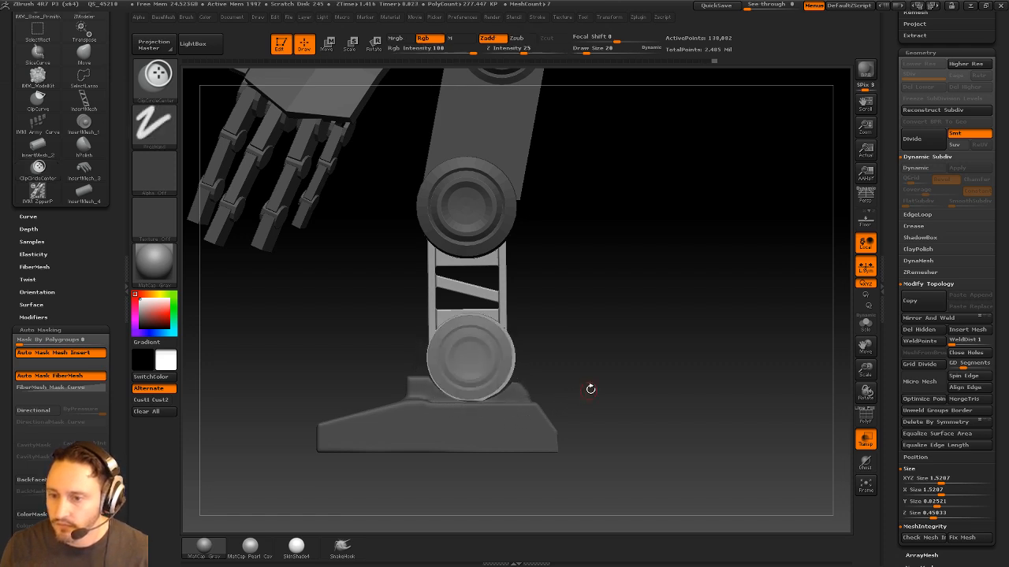
mouse_move(555, 361)
left_mouse_down("ctrl+shift")
mouse_move(501, 455)
mouse_move(510, 462)
mouse_move(533, 447)
mouse_move(507, 449)
mouse_move(491, 425)
mouse_move(500, 457)
mouse_move(490, 381)
left_mouse_up("ctrl+shift")
Trim the lower ends of the lower leg blocks along a straight line across the ankle disc with ClipCurve
key("ctrl+shift+b")
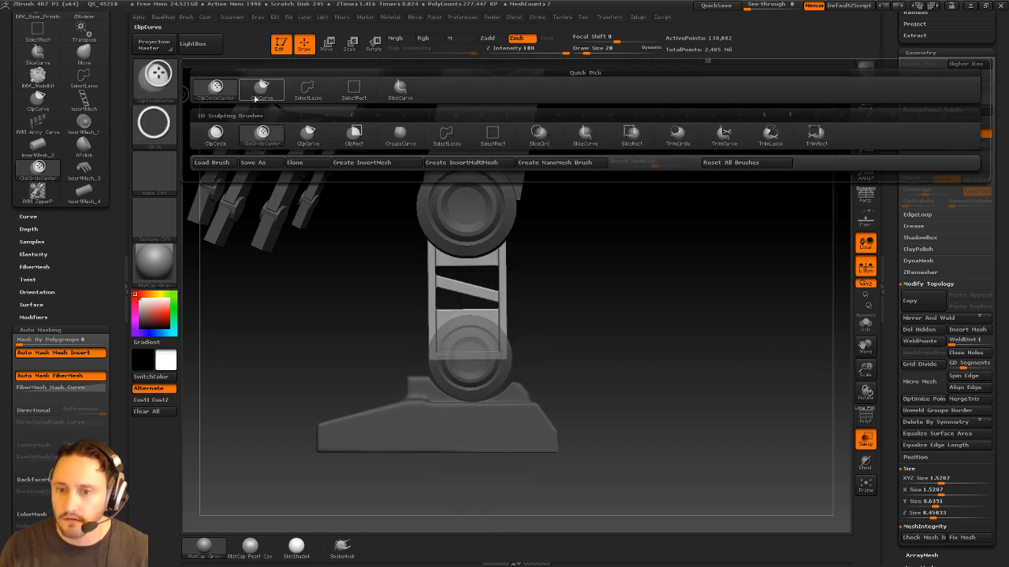
left_click(254, 98)
mouse_move(654, 356)
left_mouse_down("ctrl+shift")
mouse_move(428, 356)
mouse_move(314, 348)
mouse_move(315, 337)
mouse_move(316, 345)
left_mouse_up("ctrl+shift")
Clip the lower leg blocks along the ankle disc's outline with ClipCircleCenter
key("ctrl+shift+b")
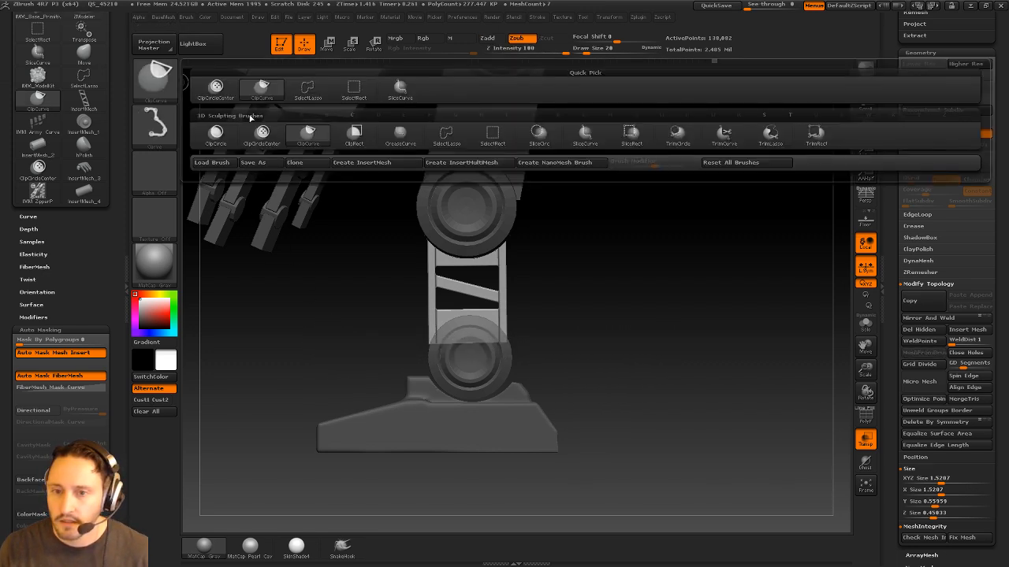
left_click(216, 88)
left_click_drag(469, 364, 513, 414, "ctrl+shift")
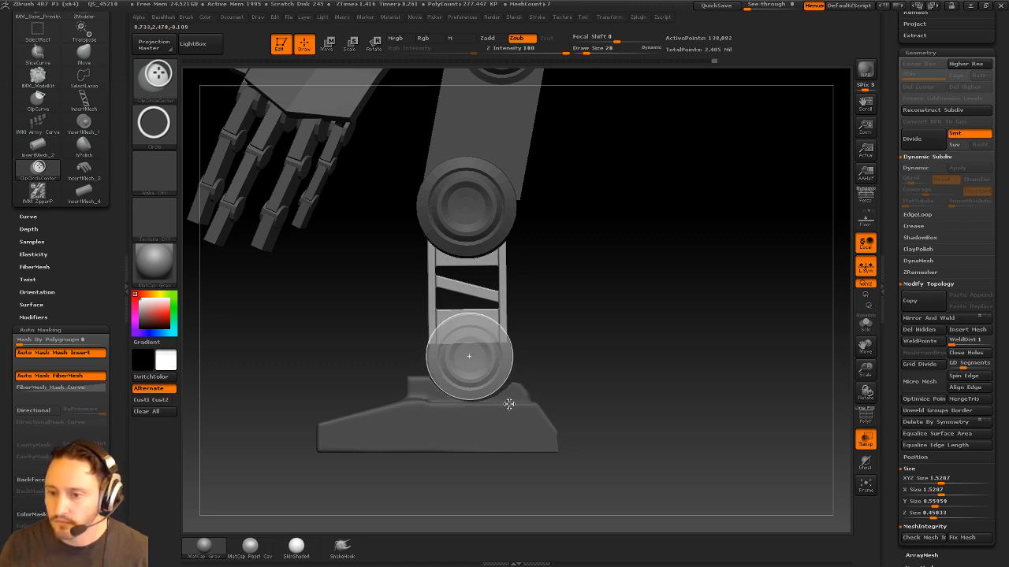
left_click_drag(509, 404, 509, 405, "ctrl+alt+shift")
left_click_drag(623, 319, 689, 324)
mouse_move(596, 259)
left_mouse_down("alt")
mouse_move(613, 304)
mouse_move(594, 286)
left_mouse_up("alt")
Select the knee discs, isolate them and show their polygon wireframe
left_click(503, 237, "alt")
left_click_drag(561, 252, 617, 273, "shift")
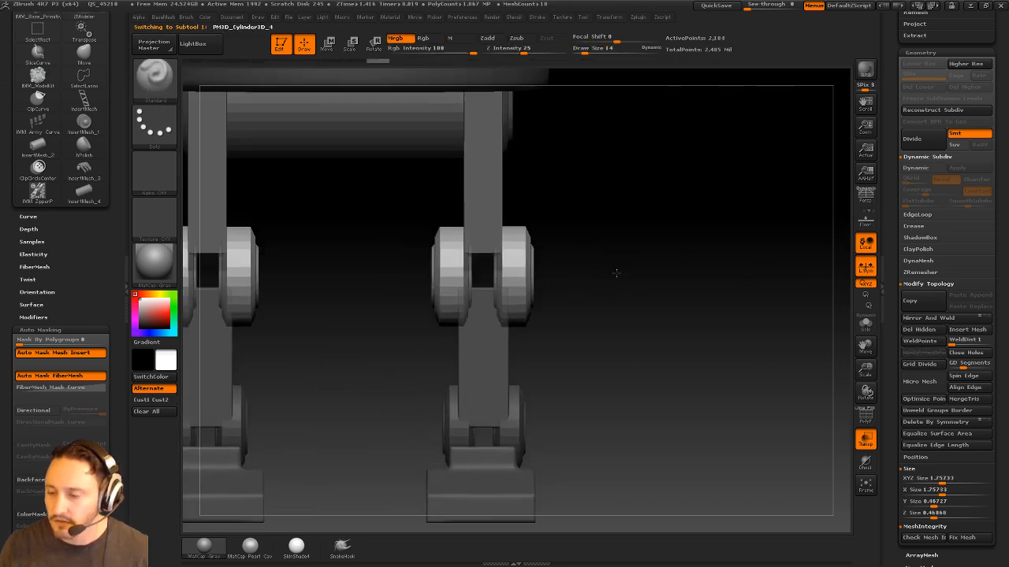
left_click(861, 332)
left_click_drag(774, 334, 780, 363, "alt")
left_click_drag(780, 363, 798, 410, "alt")
left_click(861, 415)
left_click_drag(790, 345, 816, 378, "alt")
Group the knee discs' polygons by normals, adjusting the maximum angle tolerance until each ring has its own polygroup
key("2")
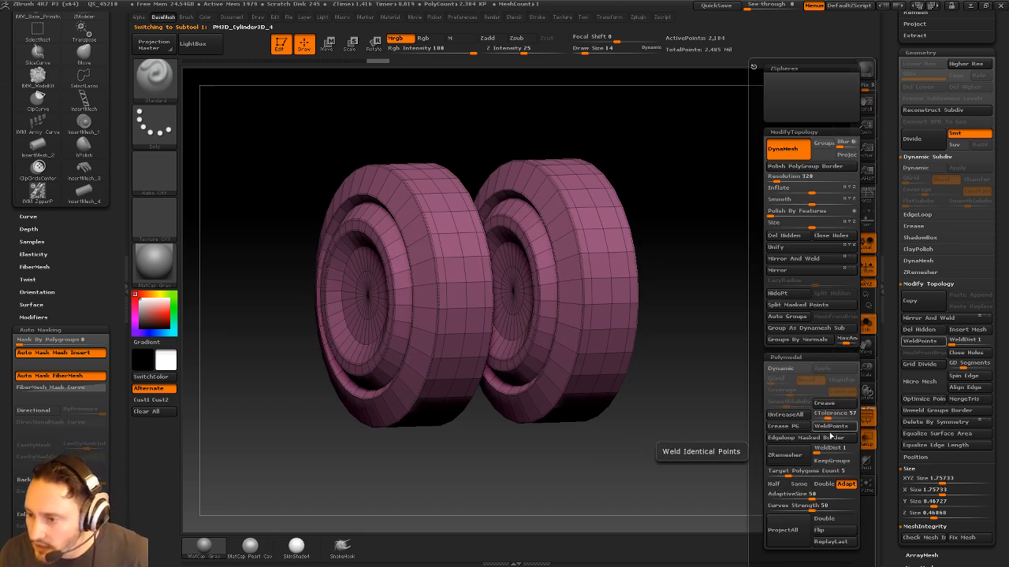
left_click(820, 339)
left_click_drag(723, 342, 748, 347, "alt")
key("2")
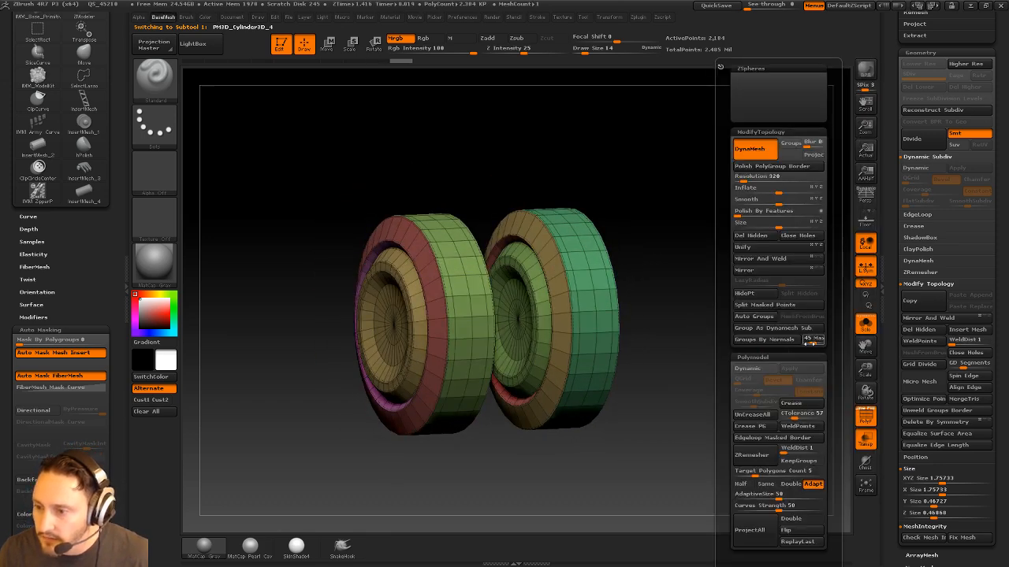
left_click(739, 342)
left_click_drag(707, 323, 743, 332, "alt")
left_click_drag(743, 333, 760, 310)
key("2")
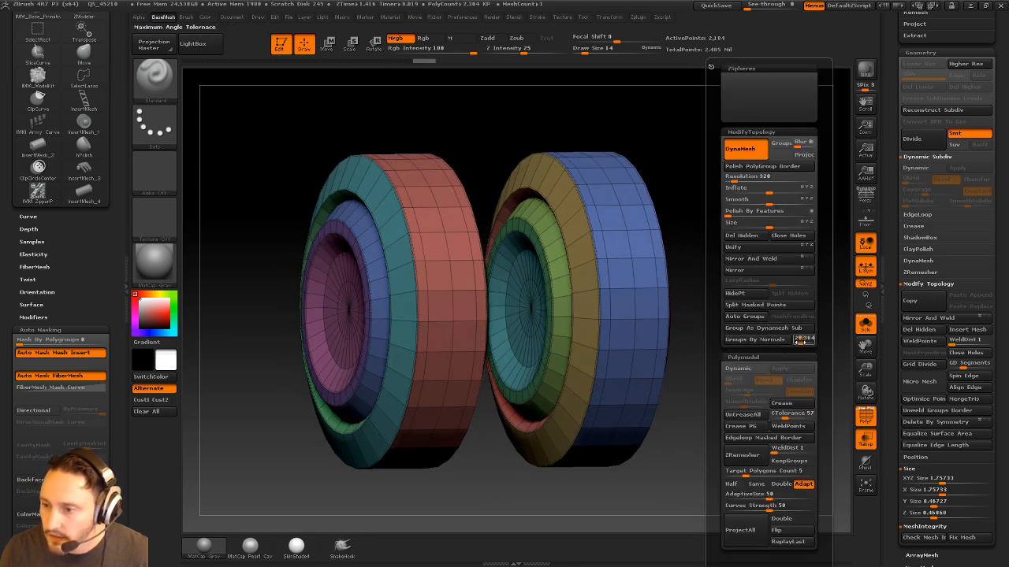
left_click(777, 343)
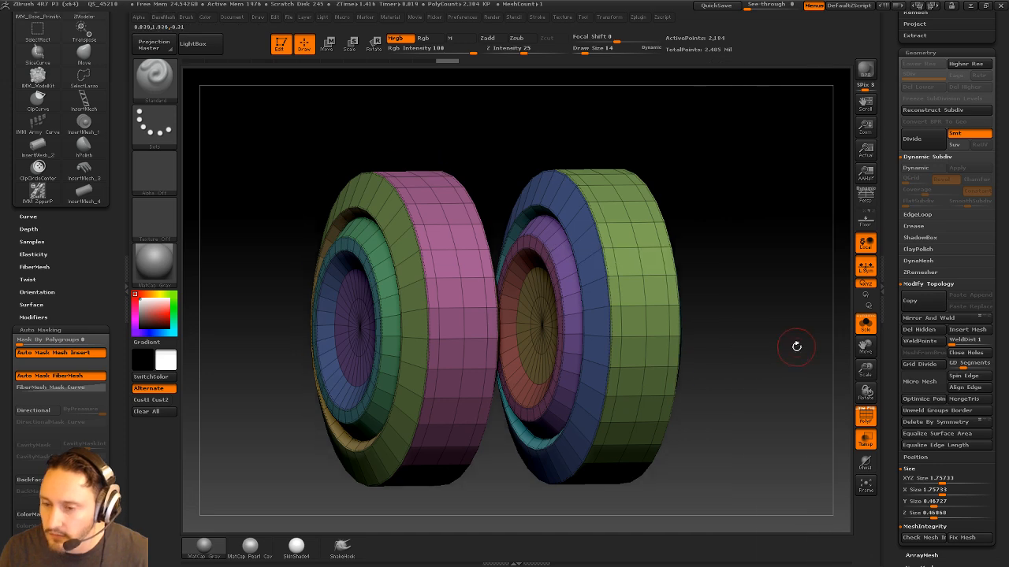
Turn off local symmetry and mirror and weld the knee discs
mouse_move(795, 347)
left_mouse_down()
mouse_move(756, 355)
mouse_move(784, 360)
left_mouse_up()
key("2")
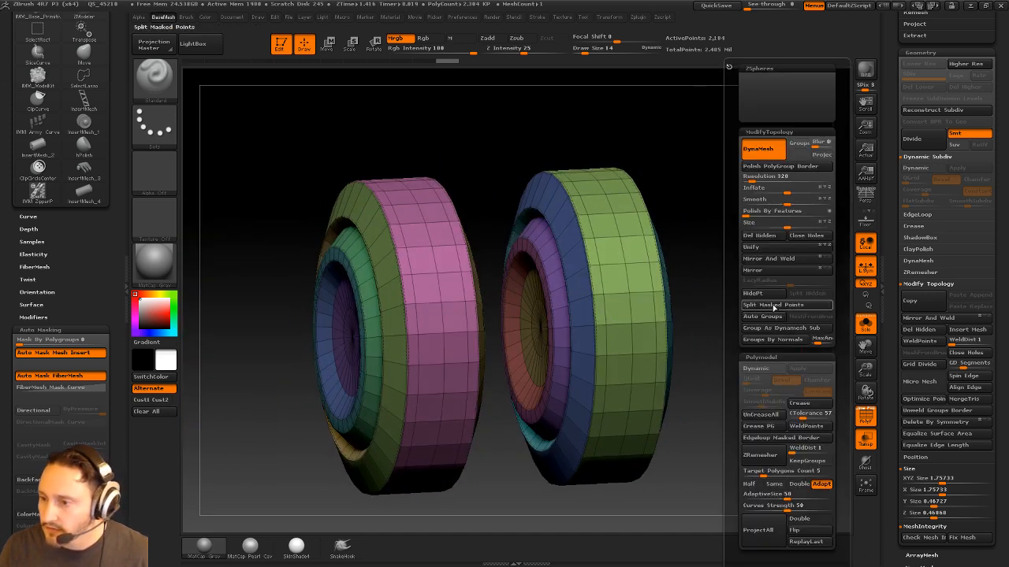
key("2")
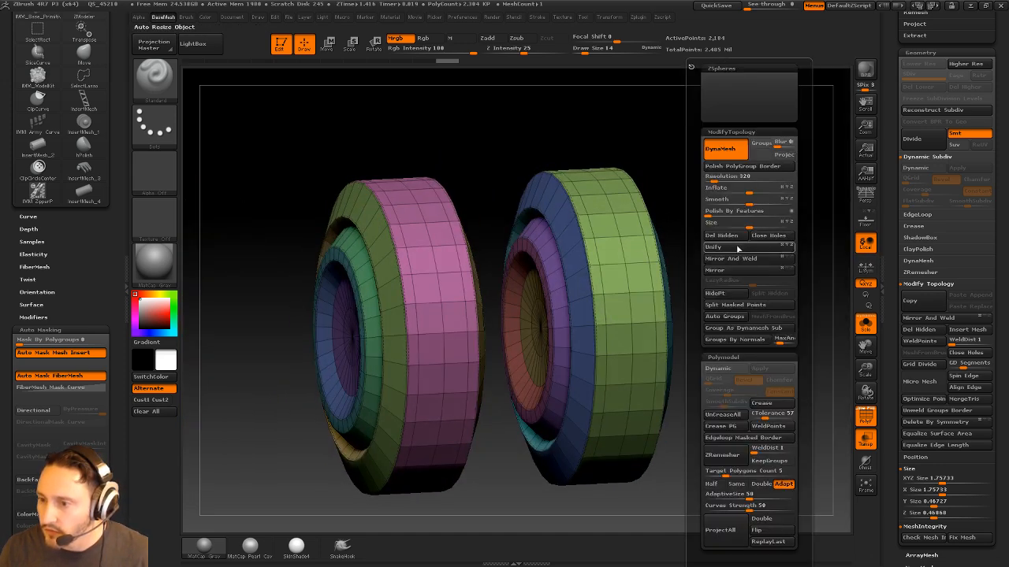
left_click(733, 249)
Hide and delete the flat centre cap on the inward-facing side of each disc in the knee pair
left_click(539, 335, "ctrl+shift")
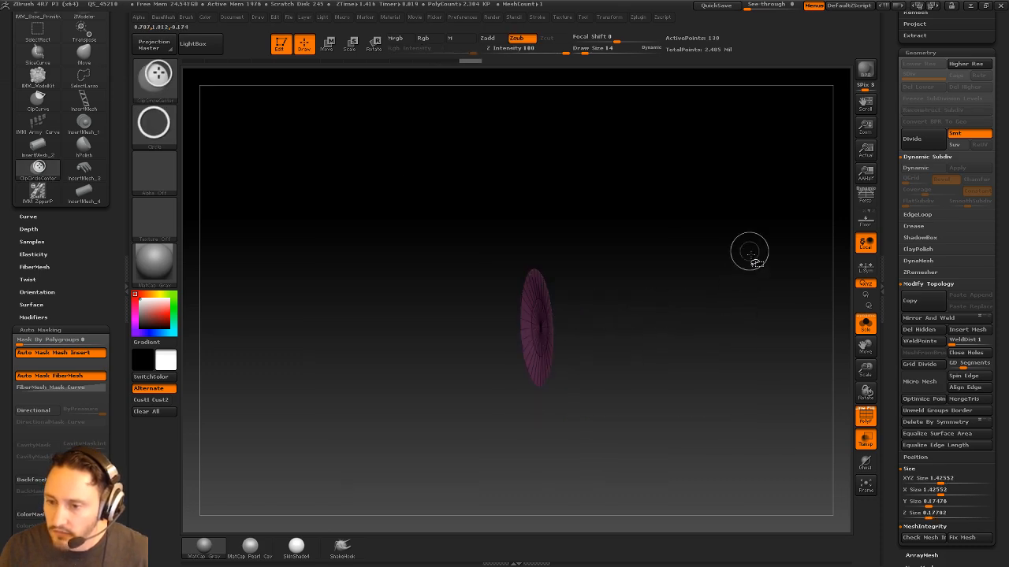
key("2")
left_click(166, 87, "ctrl+shift")
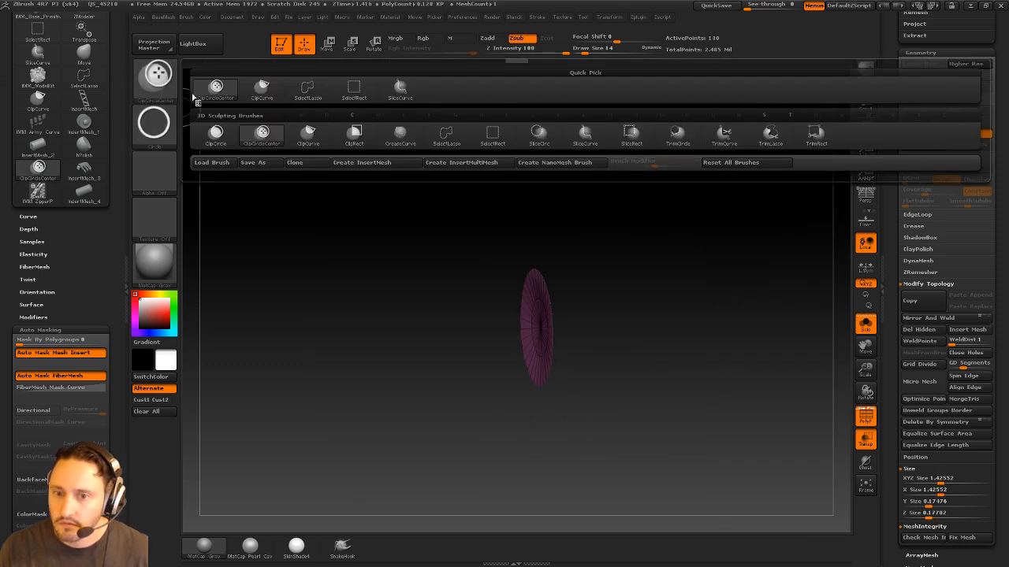
left_click(352, 90, "ctrl+shift")
left_click_drag(732, 229, 584, 251, "ctrl+shift")
key("2")
left_click(732, 238)
left_click(452, 317, "ctrl+shift")
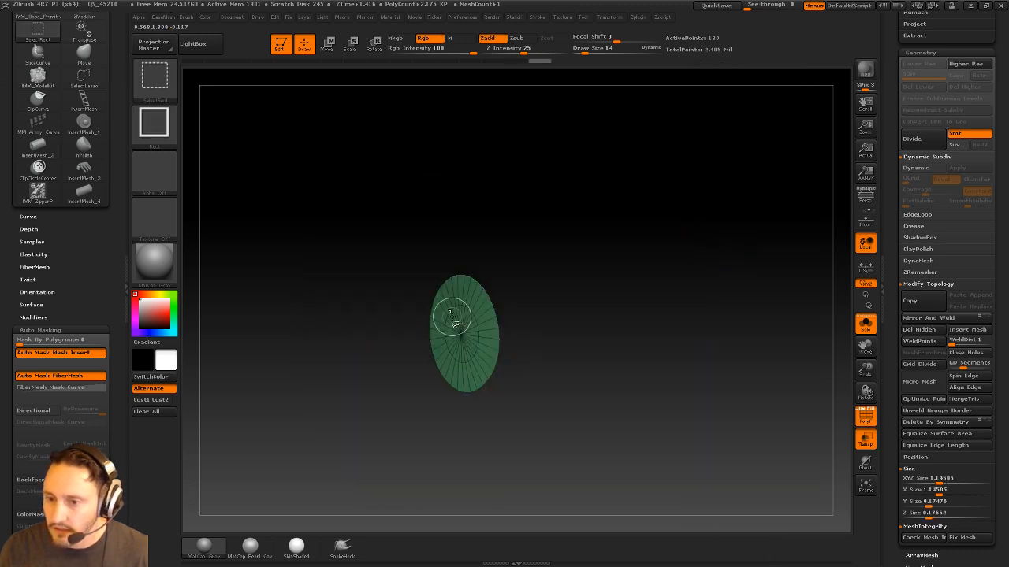
left_click_drag(710, 231, 759, 256, "ctrl+shift")
key("2")
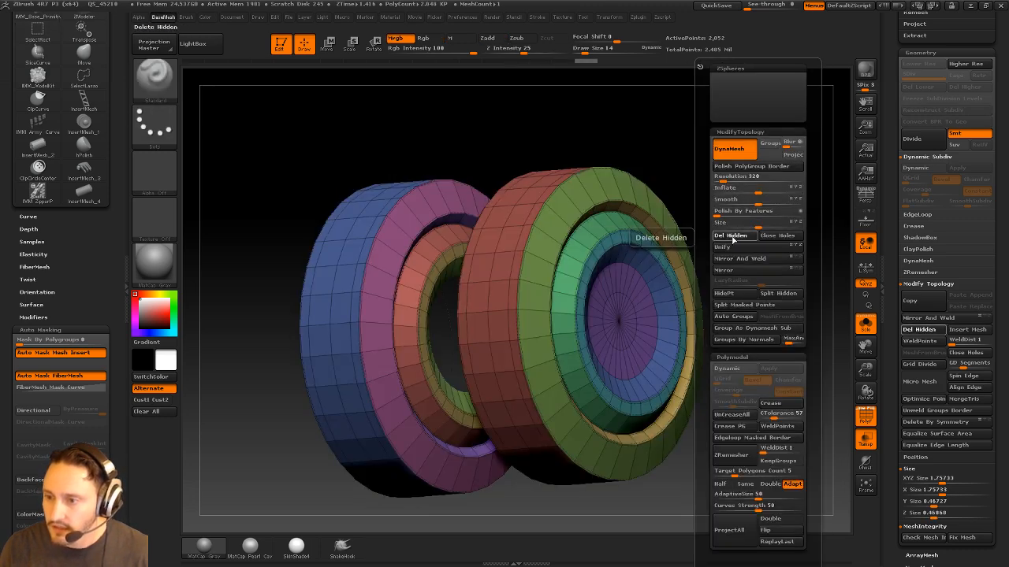
Bridge the facing holes of the knee discs into a connecting tube with the ZModeler edge Bridge, target Two Holes
mouse_move(531, 162)
left_mouse_down()
mouse_move(736, 152)
mouse_move(725, 133)
mouse_move(587, 149)
left_mouse_up()
key("b")
key("z")
key("m")
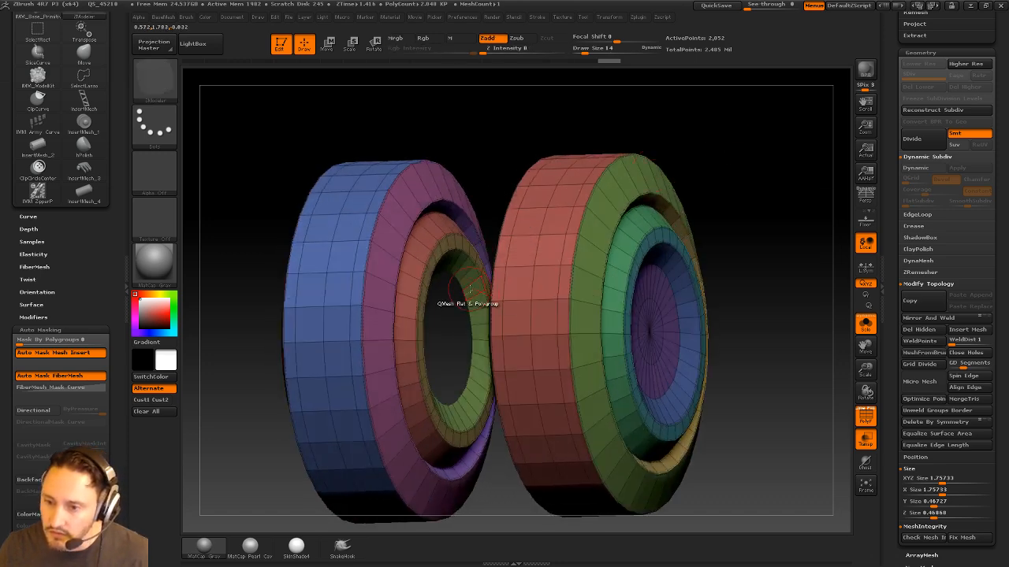
key("space")
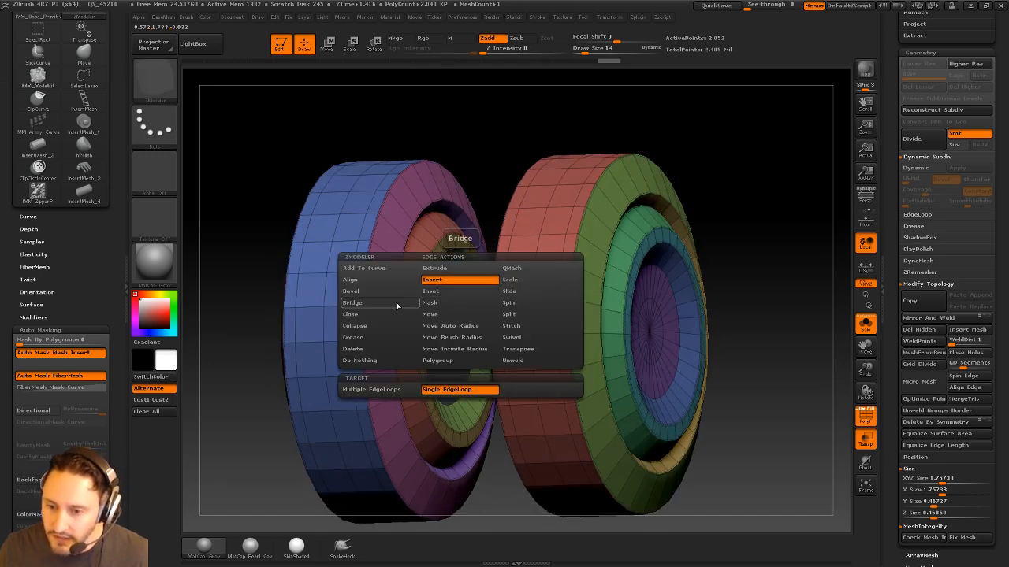
mouse_move(745, 153)
left_mouse_down()
mouse_move(786, 157)
mouse_move(745, 163)
left_mouse_up()
key("space")
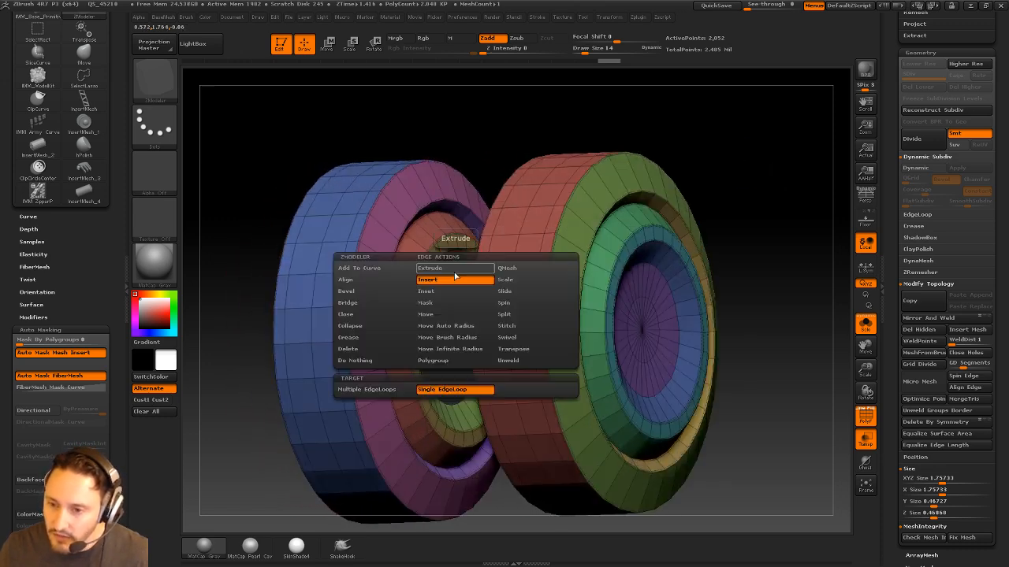
left_click(381, 304)
left_click(424, 390)
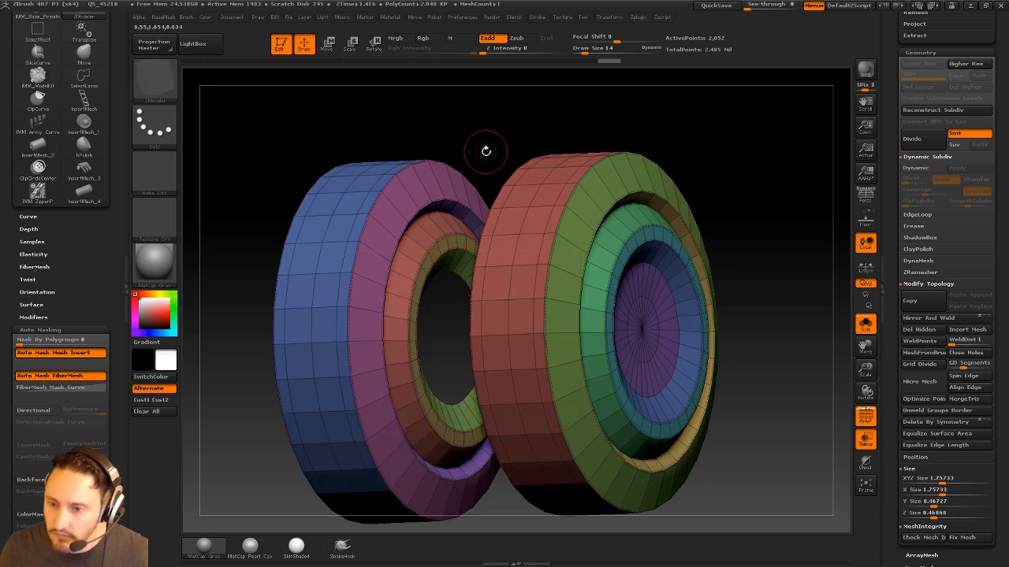
left_click_drag(485, 151, 524, 150)
left_click(529, 264)
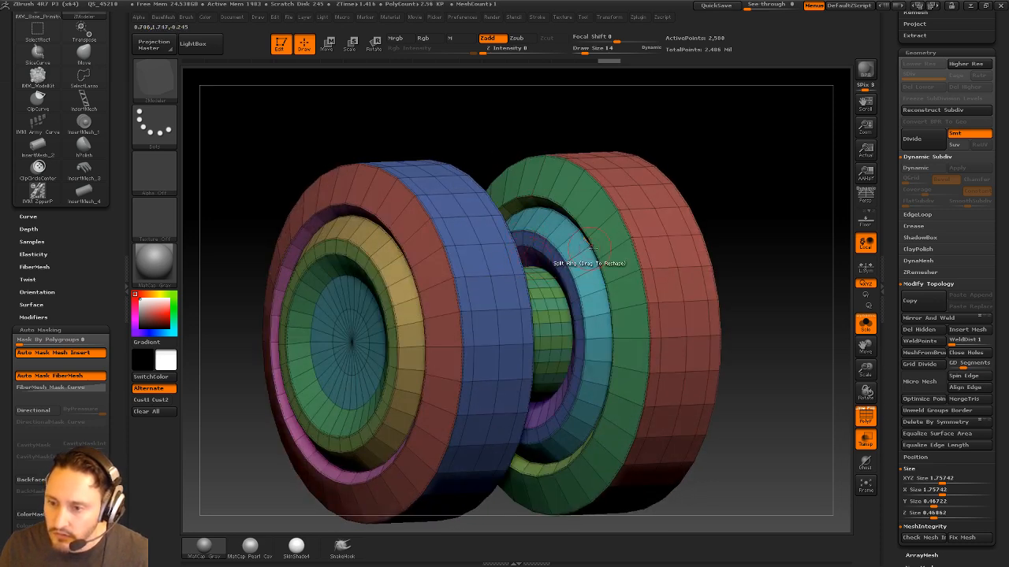
End the knee discs' isolation and turn off the wireframe to show the full legs
left_click_drag(770, 247, 722, 205, "alt")
left_click_drag(628, 174, 670, 175, "alt")
left_click_drag(670, 175, 558, 176, "alt")
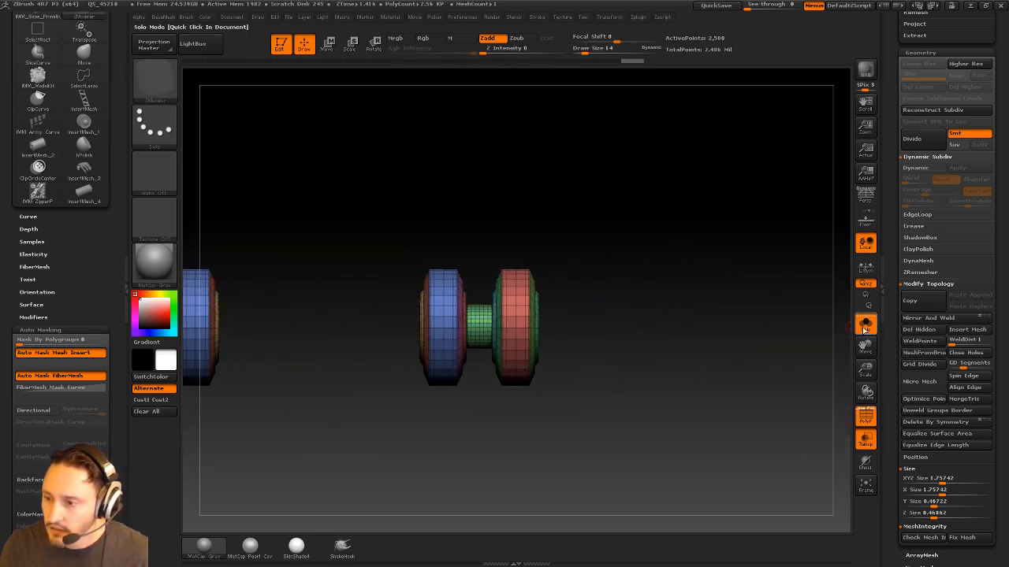
left_click(864, 327)
left_click(865, 416)
left_click_drag(659, 413, 683, 234, "alt")
left_click_drag(683, 233, 658, 300)
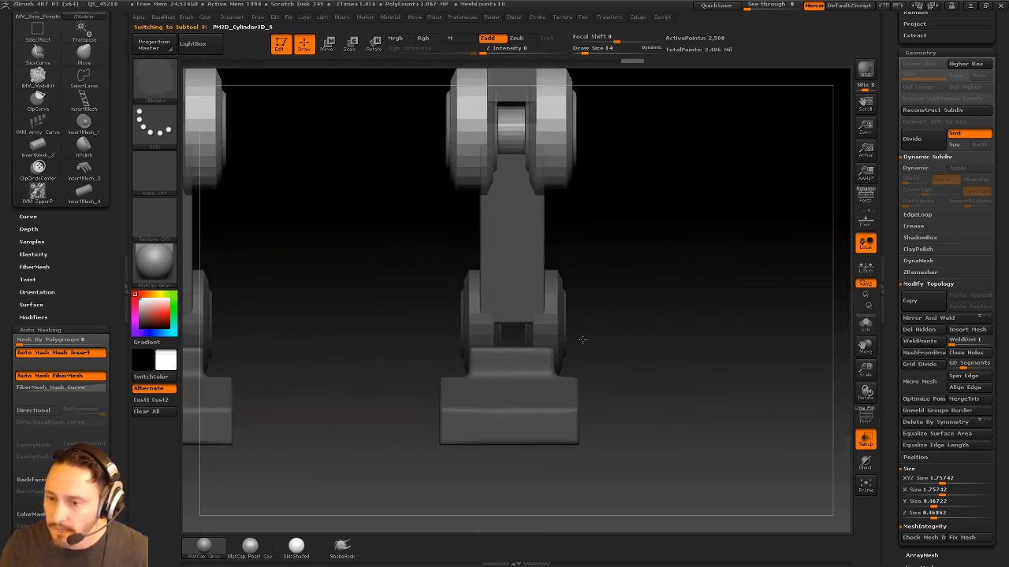
Select the ankle discs, scale them down and move them back into place at the ankle joints
left_click_drag(676, 261, 610, 322, "alt")
left_click_drag(729, 227, 667, 260)
key("1")
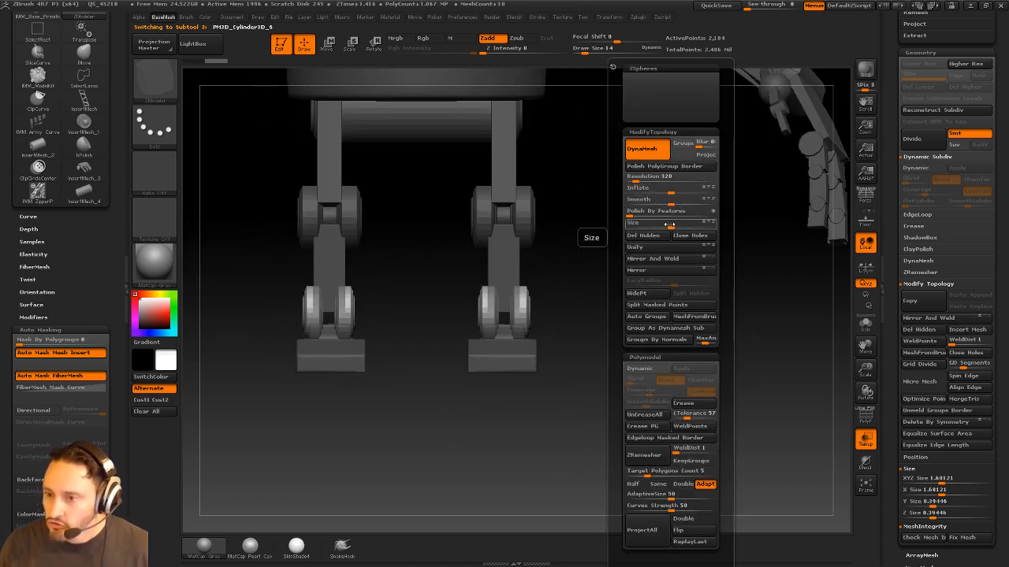
left_click_drag(668, 227, 640, 227)
key("w")
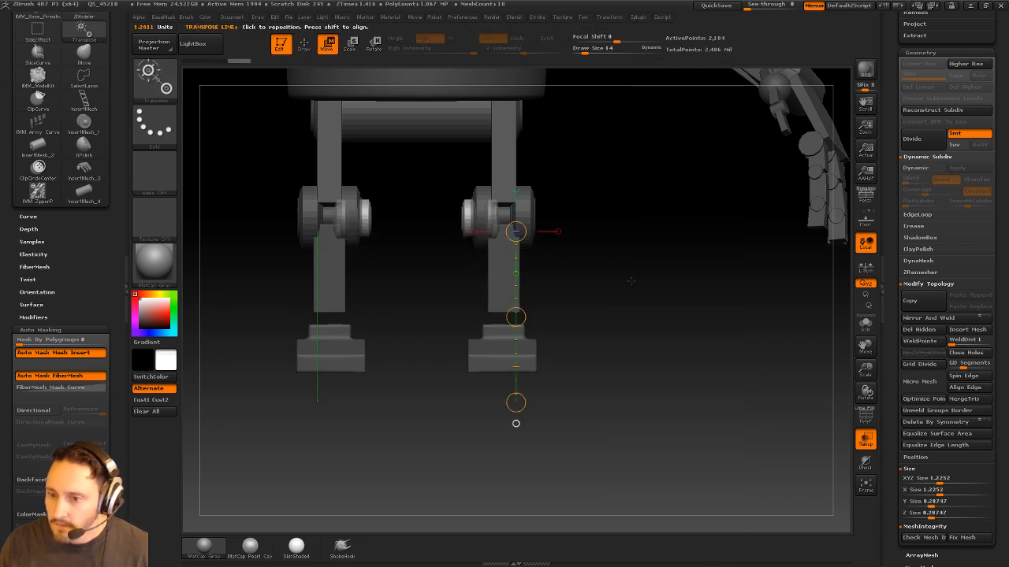
mouse_move(487, 208)
left_mouse_down()
mouse_move(614, 211)
mouse_move(590, 318)
left_mouse_up()
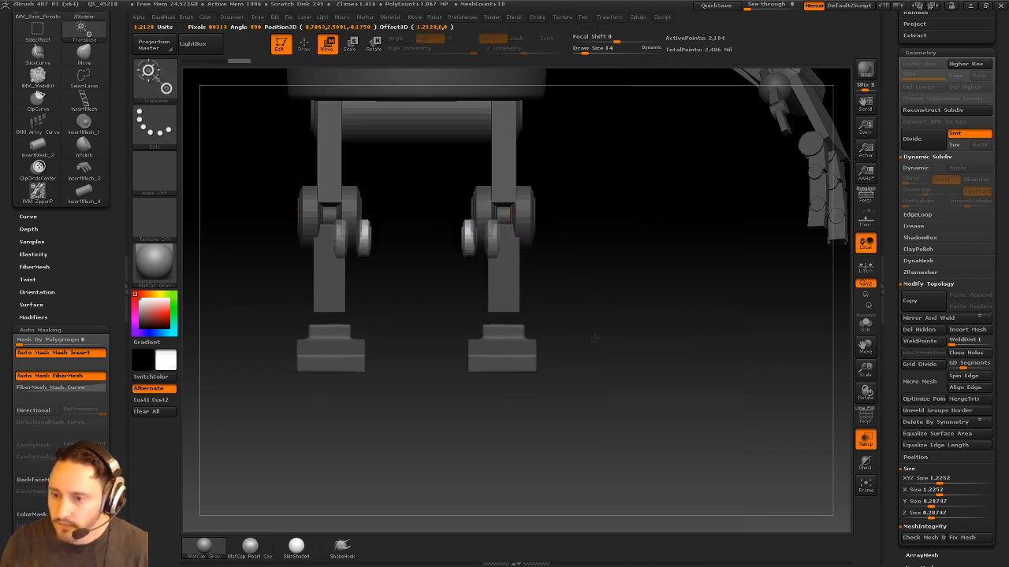
left_click_drag(619, 420, 481, 472, "alt")
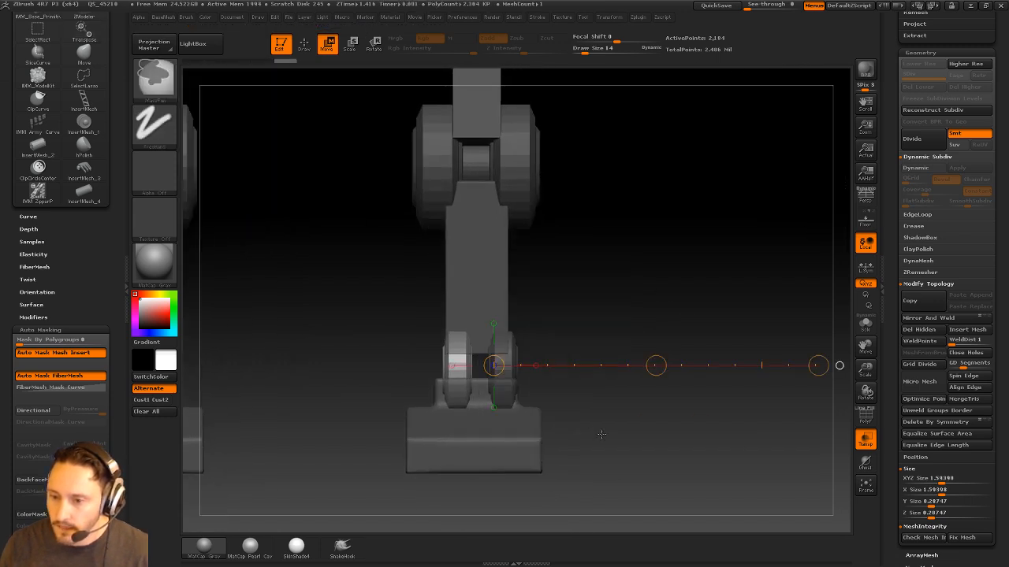
Shift the unmasked ankle discs sideways to adjust the pair's spacing, isolate the discs and clear the mask
mouse_move(656, 365)
left_mouse_down()
mouse_move(680, 364)
mouse_move(632, 366)
left_mouse_up()
mouse_move(646, 293)
right_mouse_down("ctrl")
mouse_move(724, 304)
mouse_move(836, 378)
mouse_move(770, 358)
right_mouse_up("ctrl")
key("q")
left_click(865, 325)
right_click_drag(739, 320, 754, 295, "alt")
left_click_drag(755, 295, 785, 326, "ctrl")
right_click_drag(745, 372, 746, 162, "alt")
Set the ankle discs' crease tolerance to 32 and show their polygon wireframe
key("b")
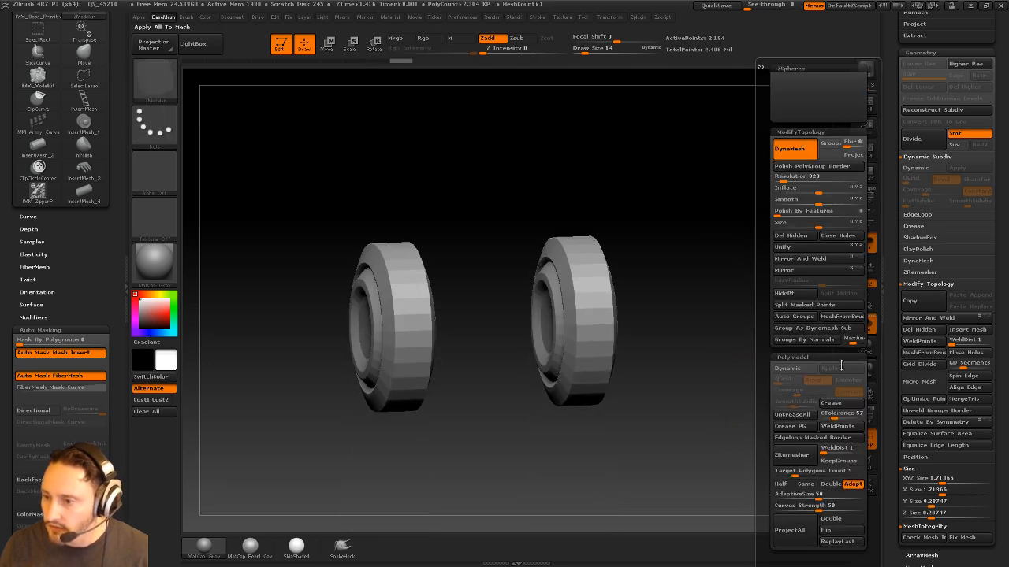
left_click_drag(835, 418, 829, 419)
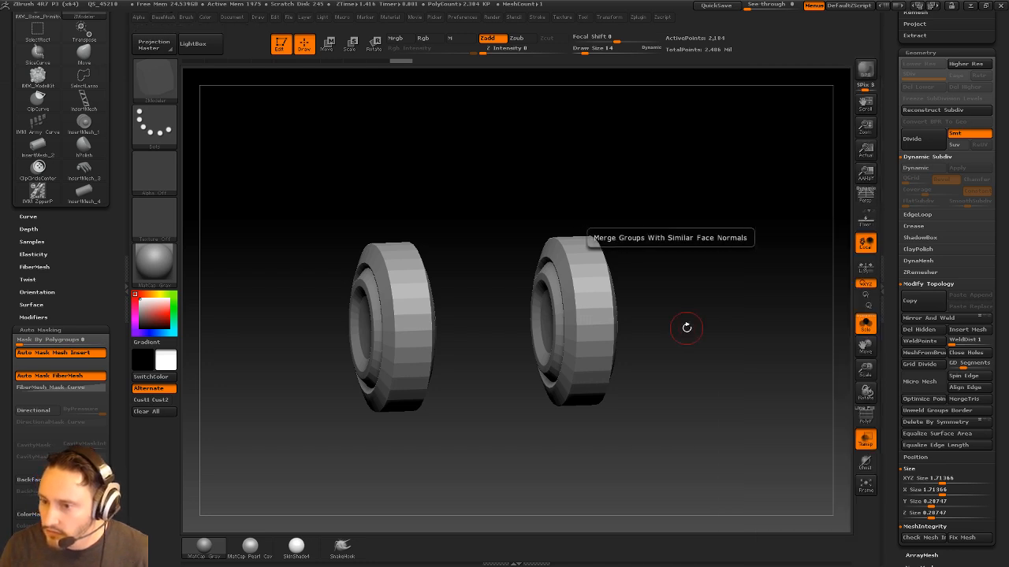
right_click_drag(687, 328, 693, 378, "ctrl")
left_click(866, 421)
right_click_drag(768, 411, 757, 162, "alt")
right_click_drag(721, 185, 776, 207)
right_click_drag(761, 276, 793, 242, "alt")
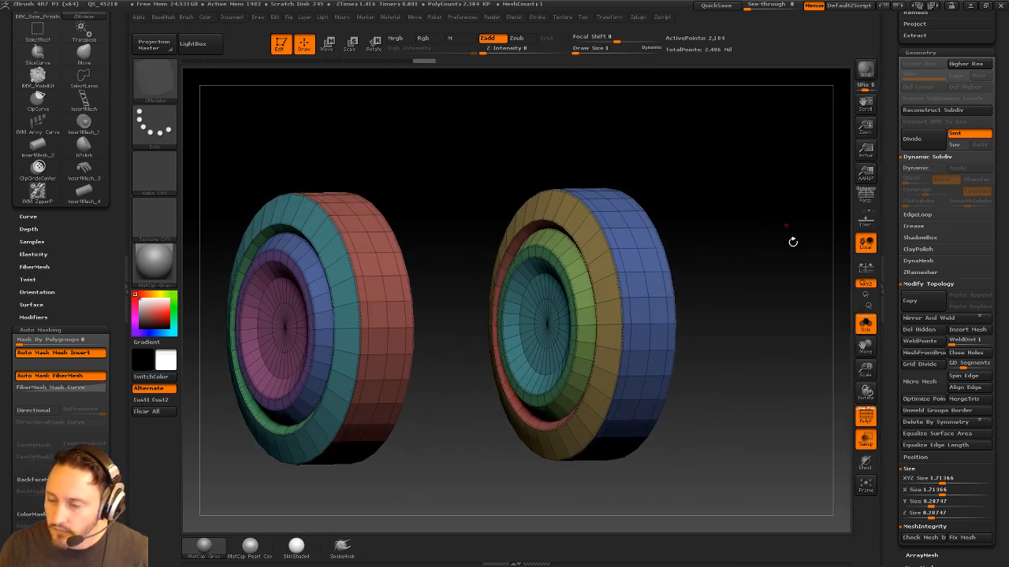
Group the ankle discs' polygons by normals with a maximum angle of about 14.7, and mirror and weld them
key("2")
left_click_drag(825, 342, 820, 341)
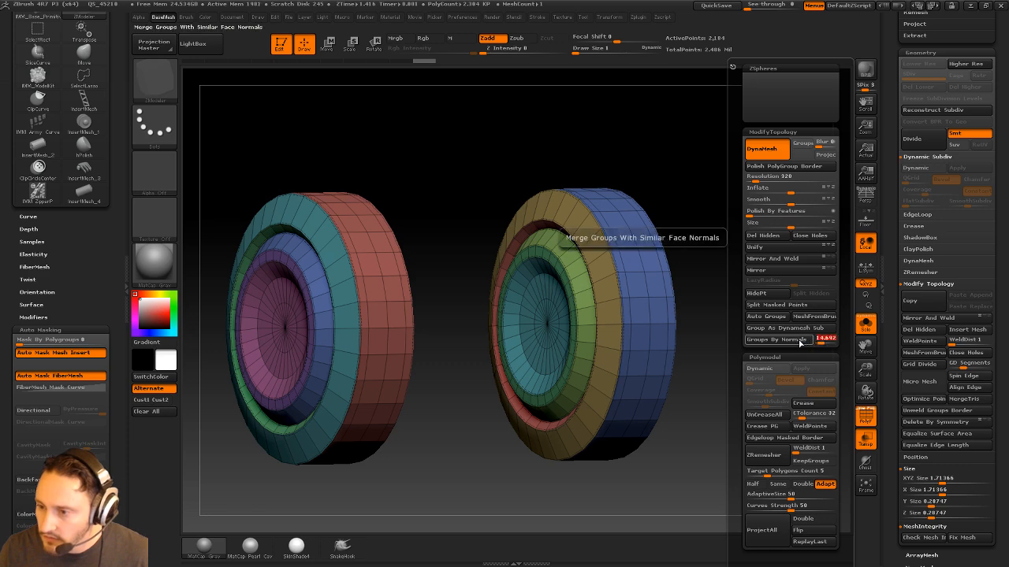
left_click(800, 339)
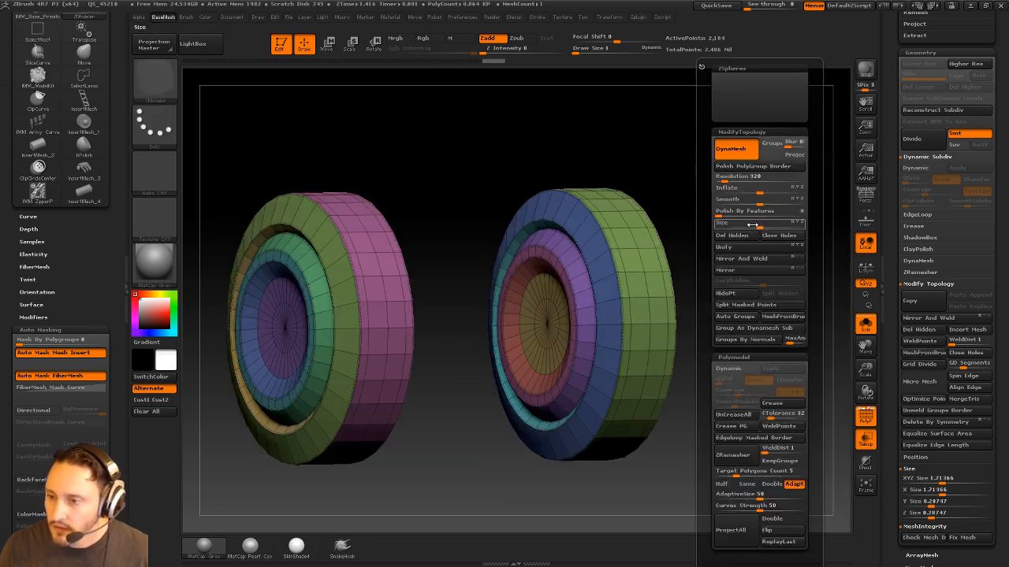
left_click(751, 259)
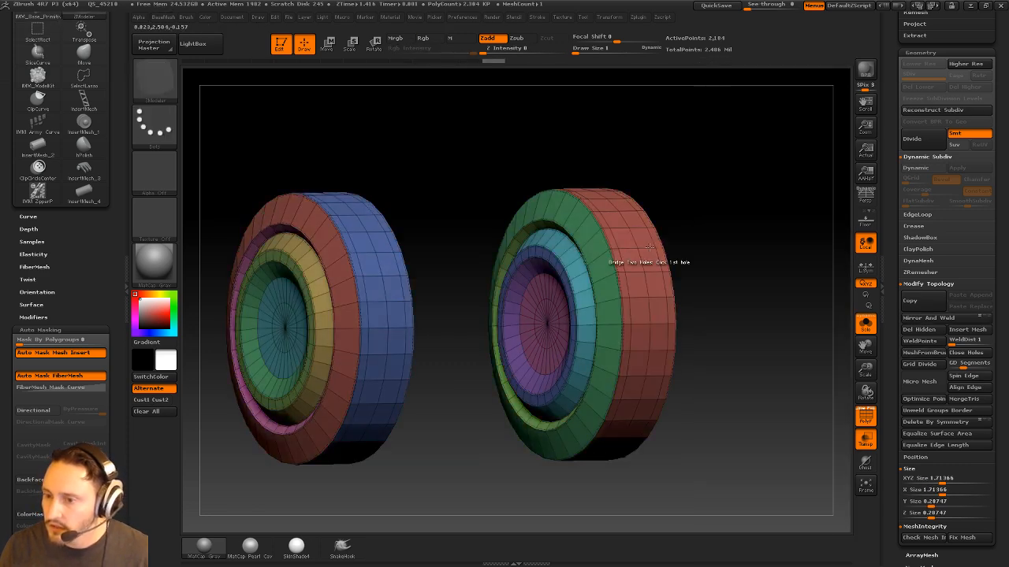
Hide and delete the inward-facing centre cap on each disc in the ankle pair
key("b")
key("z")
key("m")
key("space")
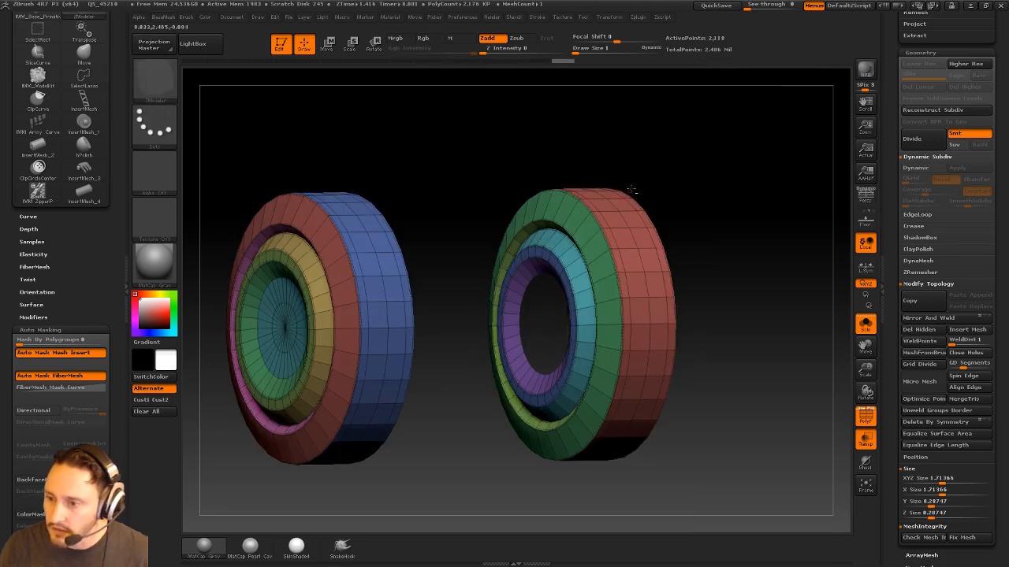
left_click_drag(794, 193, 703, 213)
left_click(504, 334)
key("space")
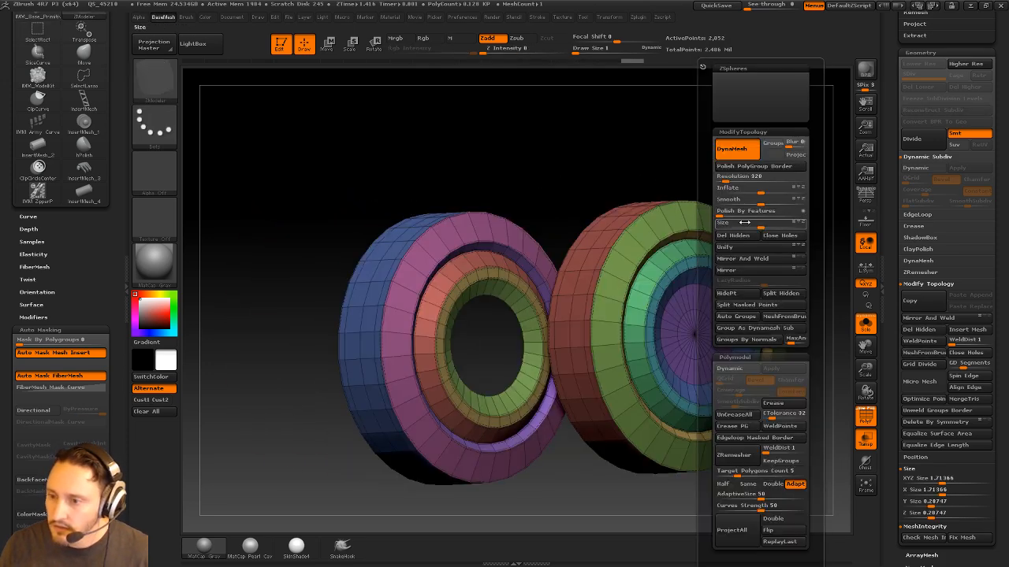
left_click(734, 235)
Bridge the facing holes of the ankle discs into a connecting tube with ZModeler, target Two Holes
key("space")
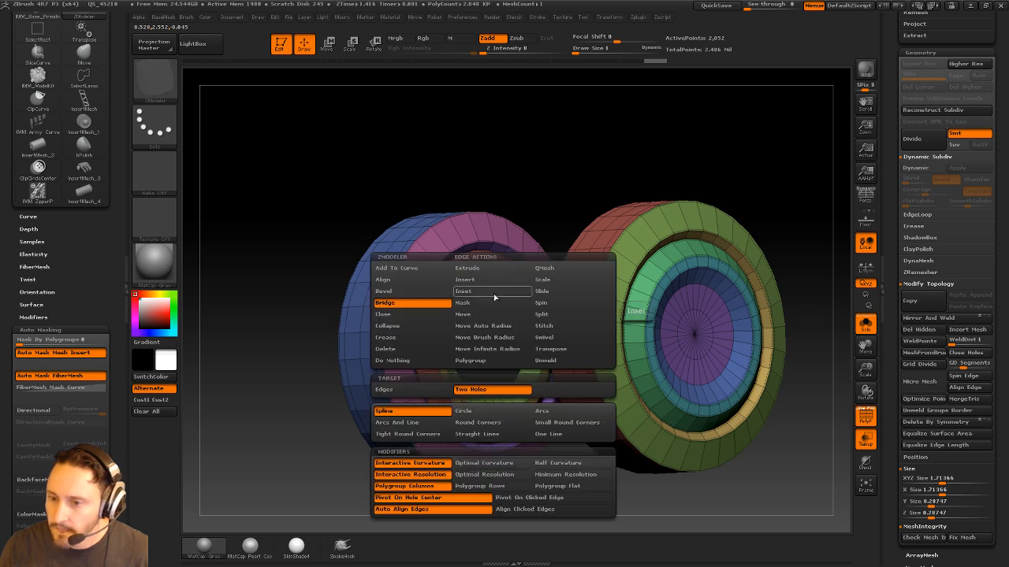
left_click(420, 279)
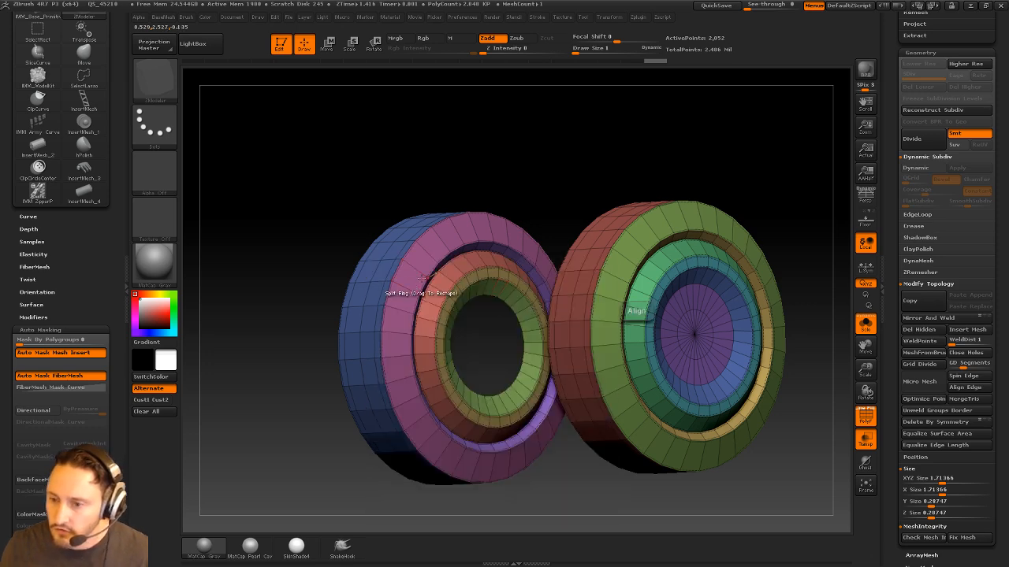
left_click_drag(512, 197, 631, 273)
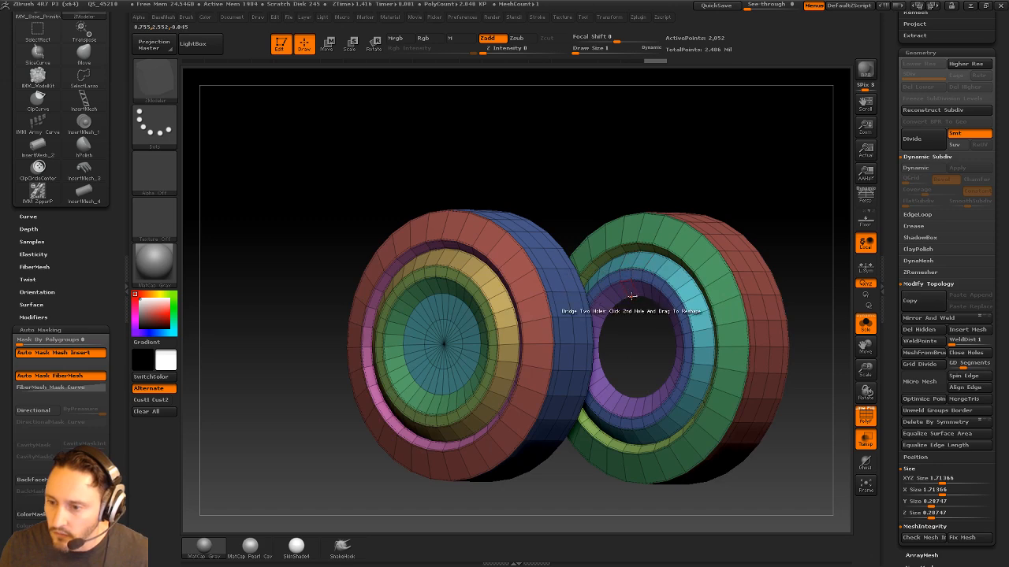
left_click(631, 296)
left_click_drag(666, 169, 816, 317)
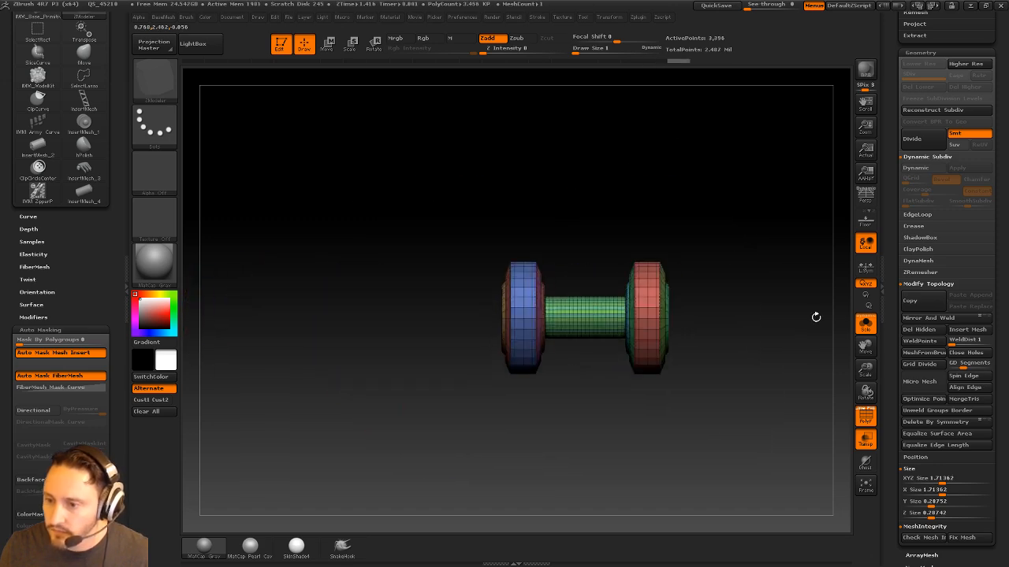
End the ankle discs' isolation, select the knee joint mesh and hide its outer discs to expose the lower leg
left_click(867, 328)
mouse_move(806, 222)
left_mouse_down()
mouse_move(675, 289)
mouse_move(671, 271)
mouse_move(602, 457)
mouse_move(548, 500)
left_mouse_up()
left_click(547, 229, "alt")
mouse_move(644, 163)
left_mouse_down("ctrl+shift")
mouse_move(577, 332)
mouse_move(537, 364)
left_mouse_up("ctrl+shift")
left_click_drag(667, 314, 718, 291)
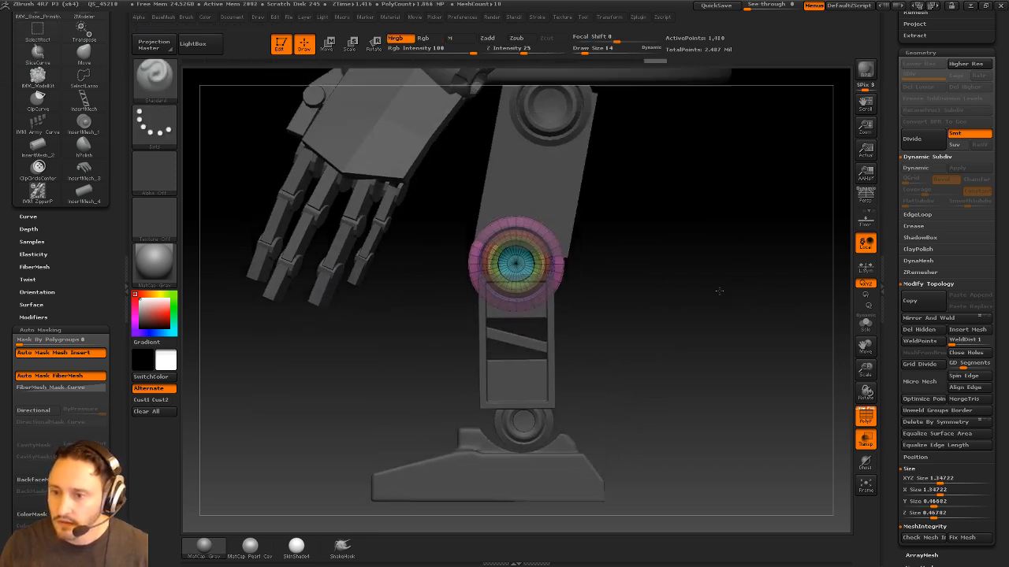
Select the lower leg frames and stretch them lengthwise so they overlap the knee and ankle joints
left_click_drag(617, 234, 583, 224)
left_click(545, 193, "alt")
left_click_drag(650, 237, 713, 288)
left_click(542, 346, "alt")
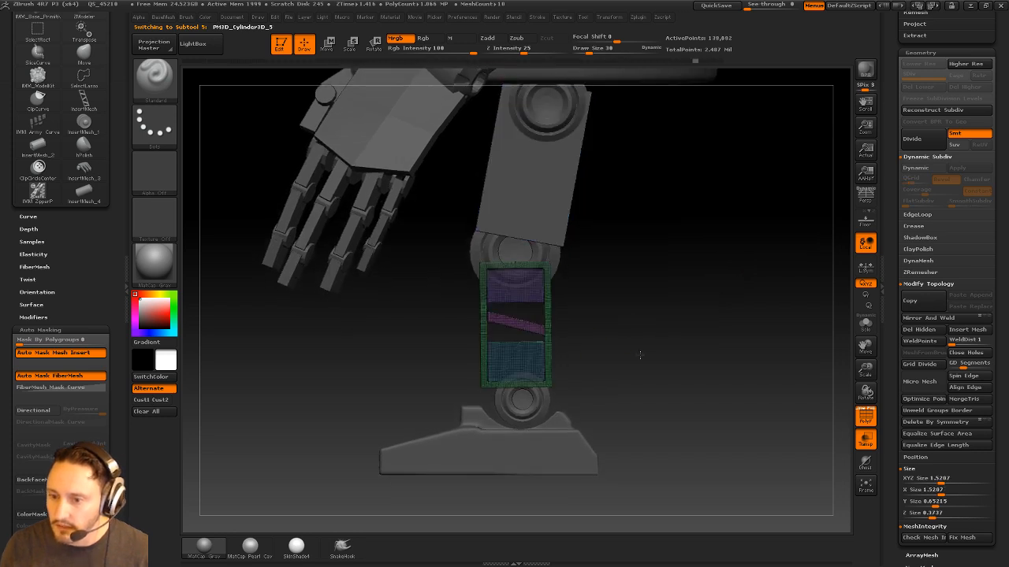
left_click_drag(640, 354, 764, 463, "alt")
key("w")
left_click_drag(517, 166, 518, 155)
left_click_drag(579, 211, 575, 216, "shift")
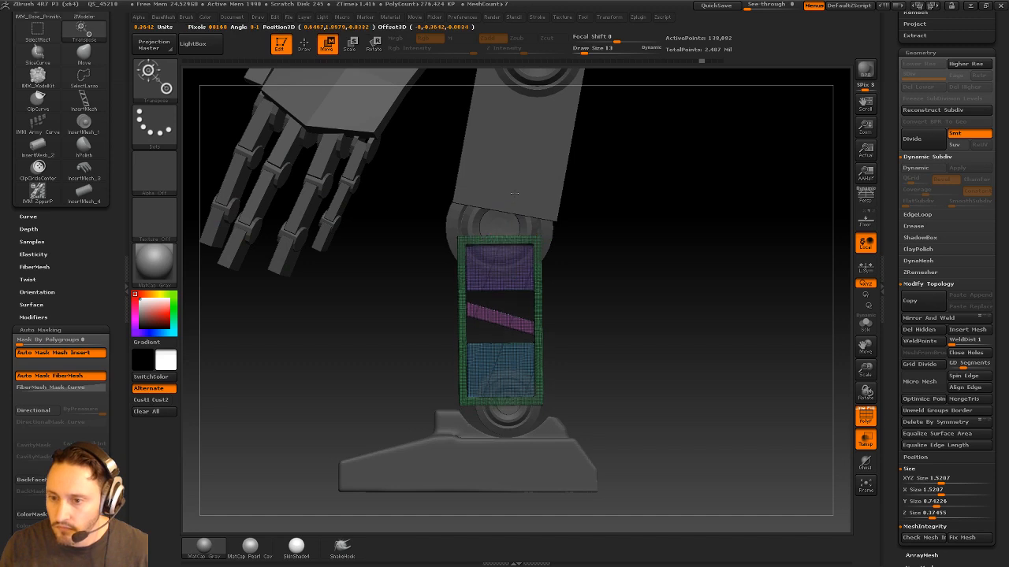
key("q")
Rotate the lower leg frames slightly around the knee so their lower ends line up with the ankle joints
left_click_drag(612, 217, 603, 194, "alt")
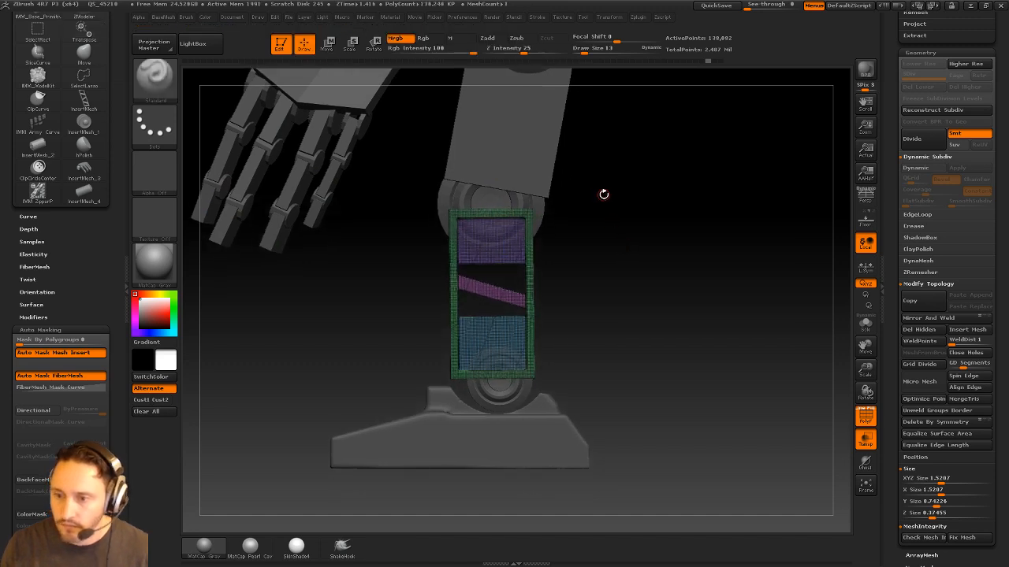
key("r")
left_click_drag(491, 212, 547, 209)
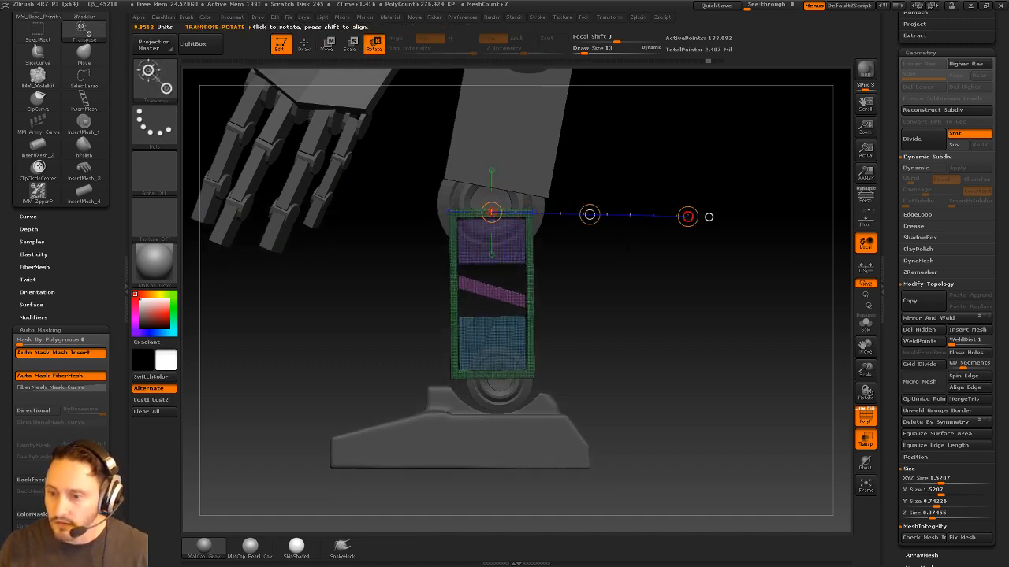
left_click_drag(688, 217, 687, 207)
key("q")
Clip circular notches in the lower leg frames at the ankle and knee joints with ClipCircleCenter
left_click(155, 89, "ctrl+shift")
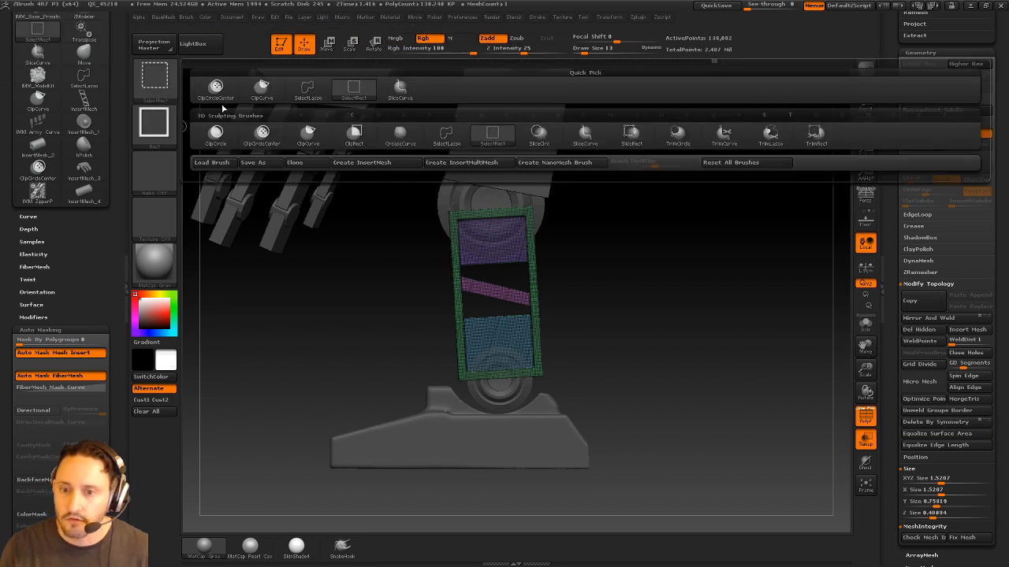
left_click(216, 87)
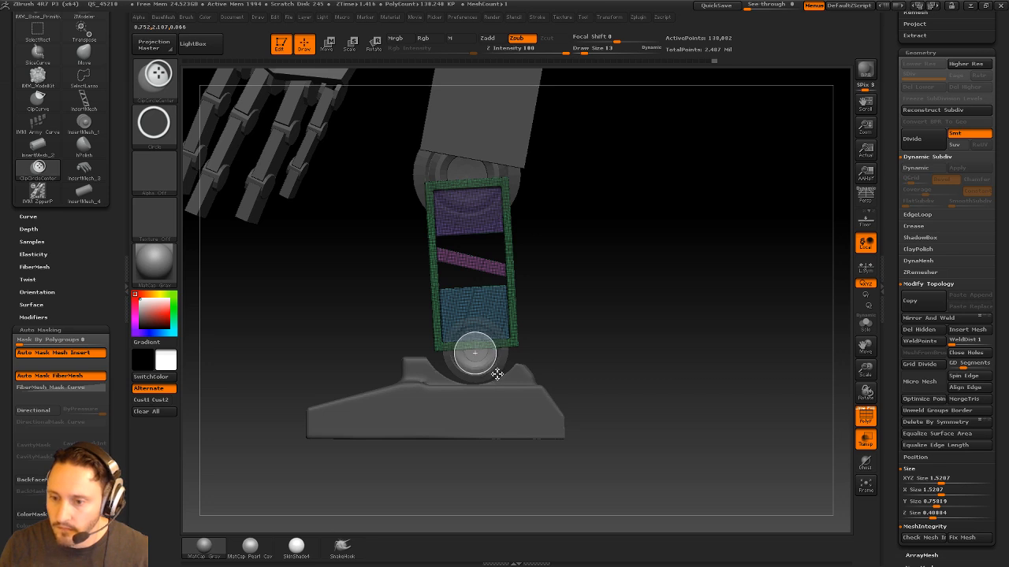
left_click_drag(608, 301, 614, 337, "alt")
mouse_move(563, 239)
left_mouse_down("ctrl+shift")
mouse_move(589, 264)
mouse_move(502, 231)
left_mouse_up("ctrl+shift")
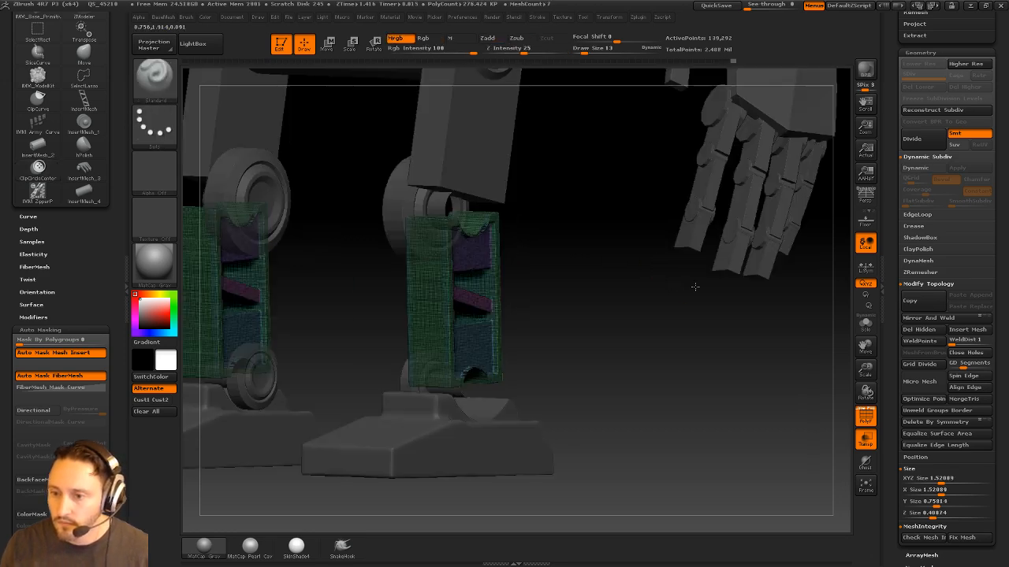
Isolate the lower leg frames and undo their circular notches and remeshing back to the low-poly mesh
left_click_drag(695, 286, 705, 304)
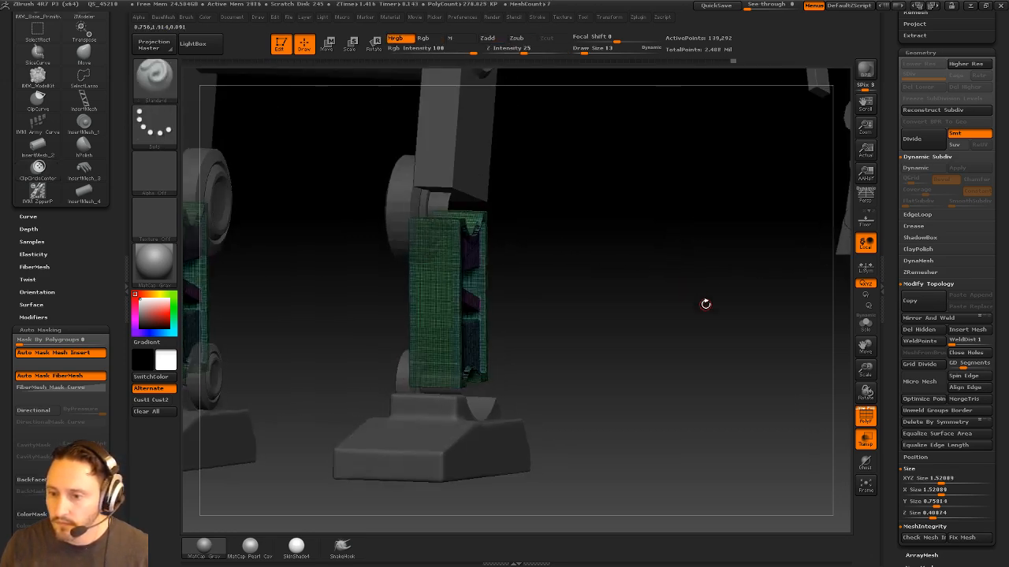
left_click(864, 324)
left_click_drag(765, 320, 743, 288)
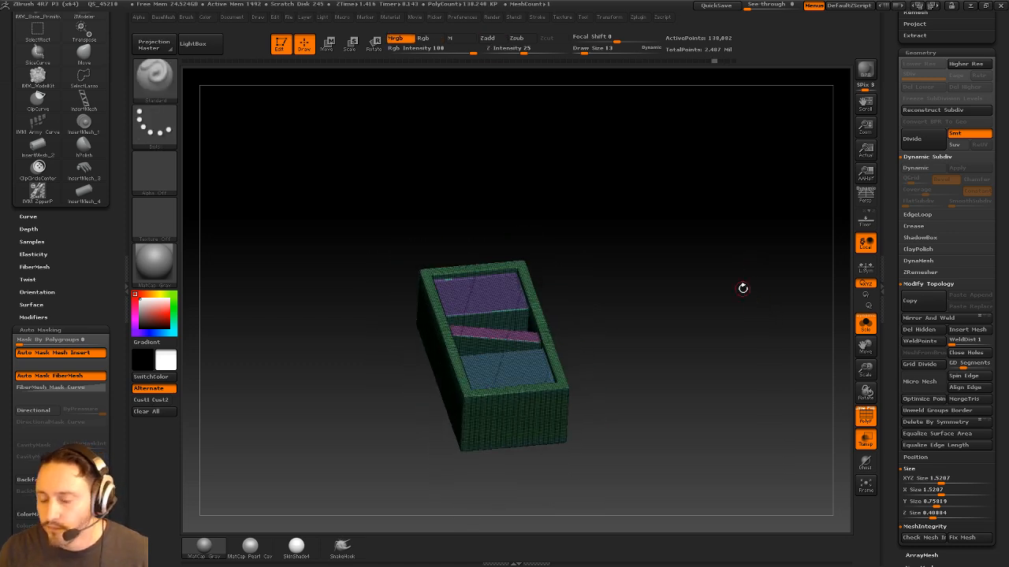
key("ctrl+z")
key("ctrl+z")
key("ctrl+z")
key("ctrl+z")
key("ctrl+z")
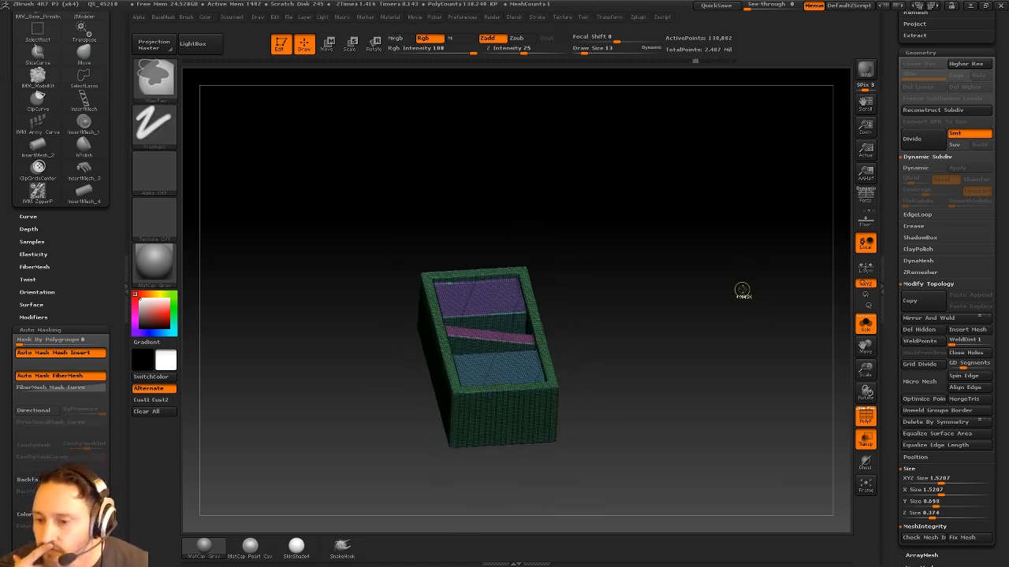
key("ctrl+z")
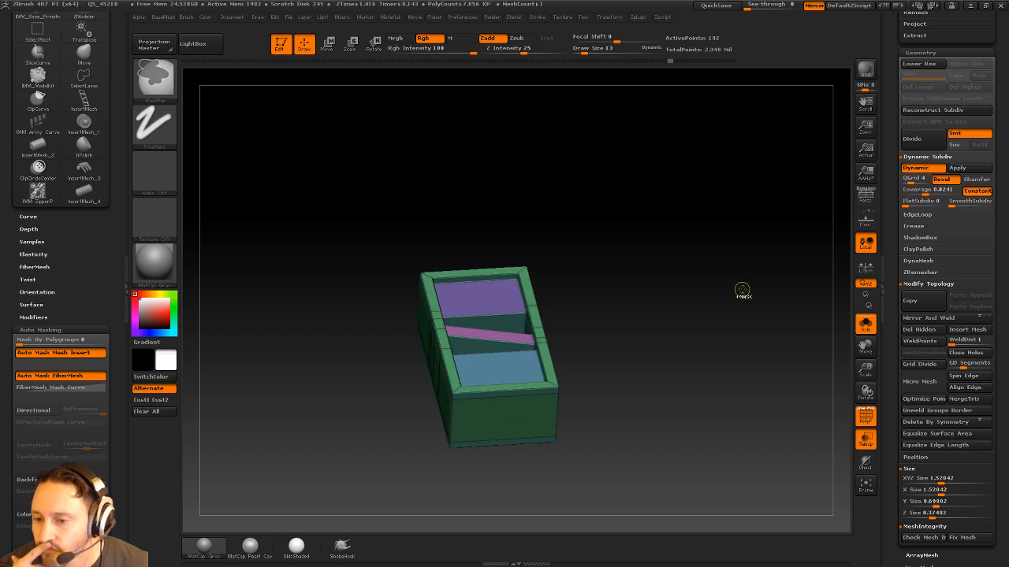
Check the low-poly frames without smoothing, undo further back to their upright shape before Dynamic Subdiv, and end the isolation
key("shift+d")
left_click_drag(644, 257, 671, 260)
key("d")
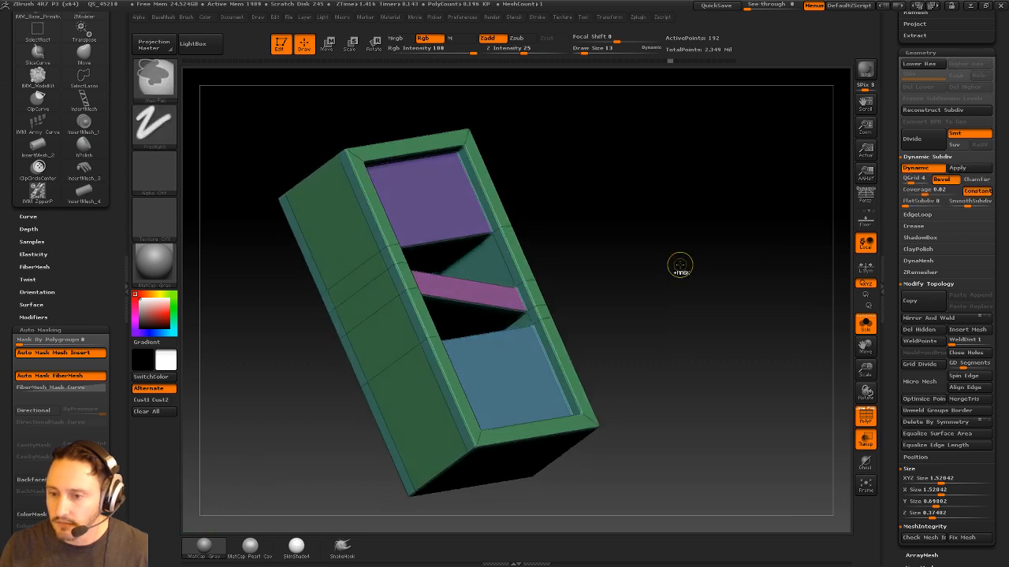
key("ctrl+z")
key("ctrl+z")
key("ctrl+z")
mouse_move(680, 267)
left_mouse_down()
mouse_move(665, 275)
mouse_move(698, 277)
left_mouse_up()
left_click(866, 326)
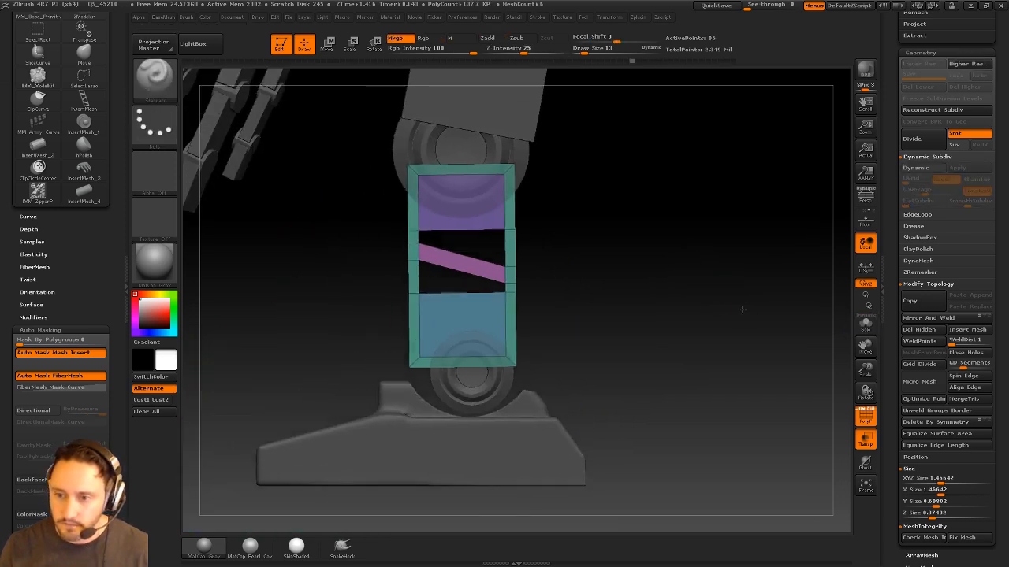
Rotate the lower leg frames slightly around the knee and stretch them so they overlap the knee and ankle joints
key("r")
mouse_move(457, 214)
left_mouse_down()
mouse_move(704, 230)
mouse_move(663, 180)
left_mouse_up()
key("w")
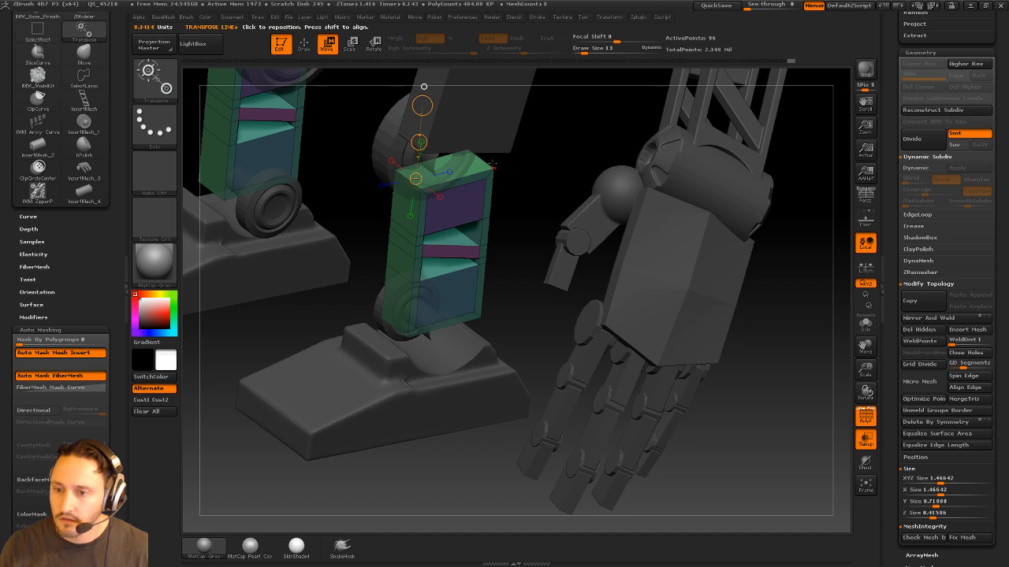
left_click_drag(543, 162, 518, 167)
left_click_drag(482, 86, 484, 78)
left_click_drag(486, 127, 485, 127)
key("q")
left_click_drag(612, 270, 602, 292, "alt")
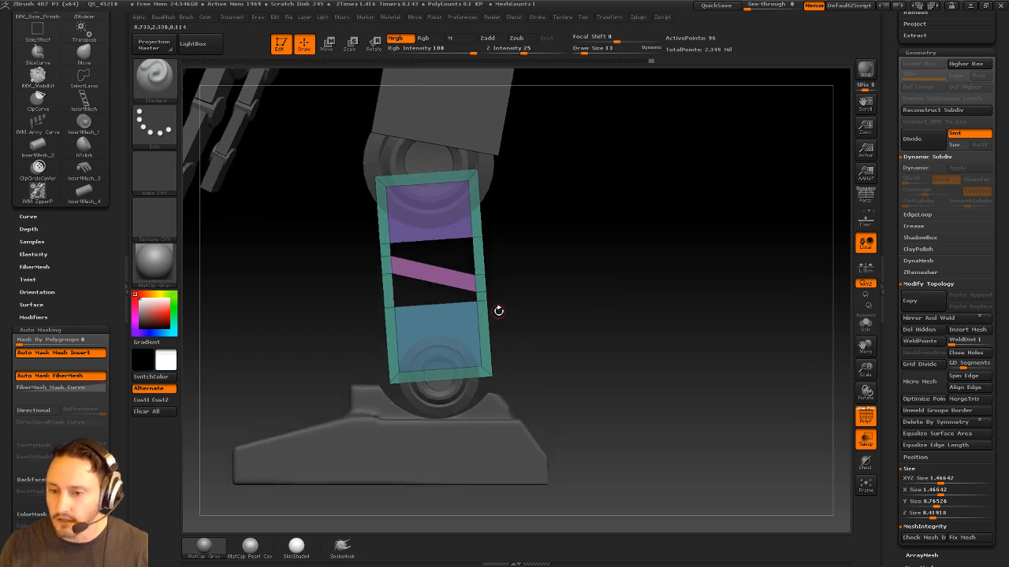
Slice a diagonal band across the lower panel of the lower leg frames with SliceCurve
left_click_drag(498, 311, 502, 304, "alt")
left_click(158, 83, "ctrl+shift")
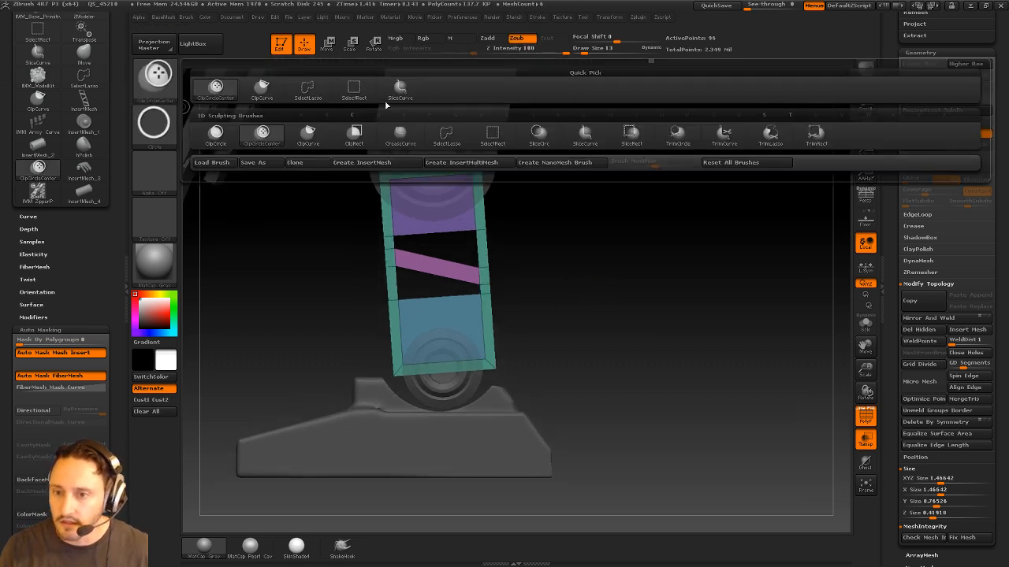
left_click(400, 88, "ctrl+shift")
mouse_move(546, 270)
left_mouse_down("ctrl+shift")
mouse_move(310, 387)
mouse_move(334, 409)
mouse_move(325, 398)
left_mouse_up("ctrl+shift")
mouse_move(323, 162)
left_mouse_down("ctrl+shift")
mouse_move(638, 228)
mouse_move(644, 246)
mouse_move(590, 99)
mouse_move(568, 153)
mouse_move(553, 151)
mouse_move(567, 176)
mouse_move(572, 162)
left_mouse_up("ctrl+shift")
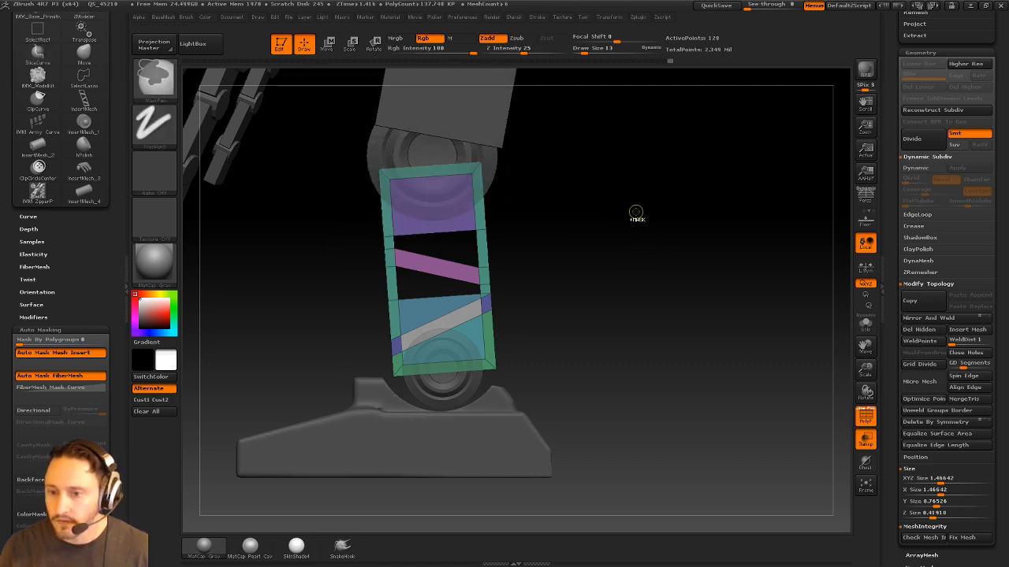
Open the area above the diagonal band by pushing its panel through with ZModeler QMesh targeting A Single Poly
left_click_drag(636, 212, 563, 331)
key("space")
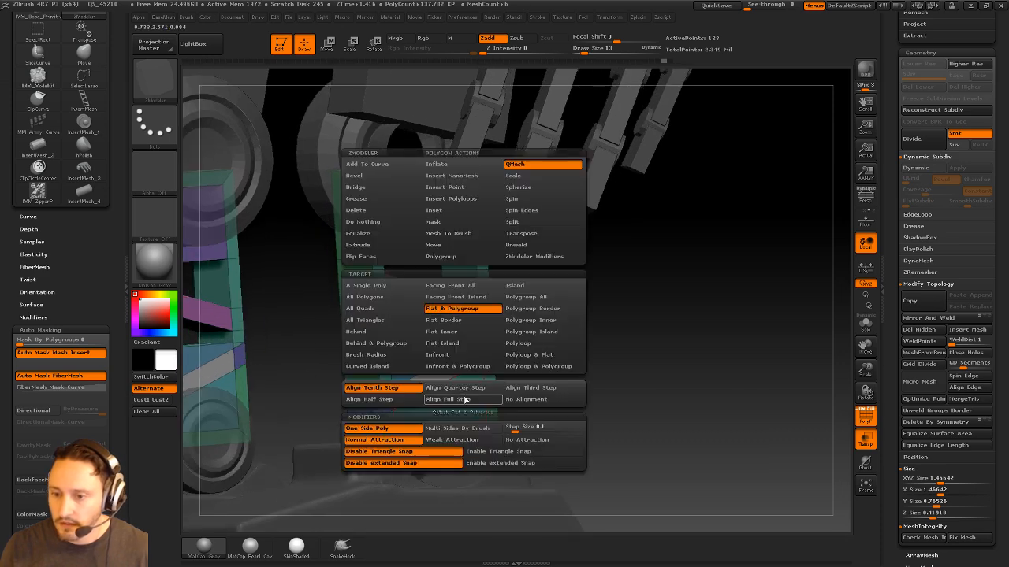
left_click(369, 287)
left_click_drag(662, 324, 678, 263, "alt")
left_click_drag(470, 347, 344, 342)
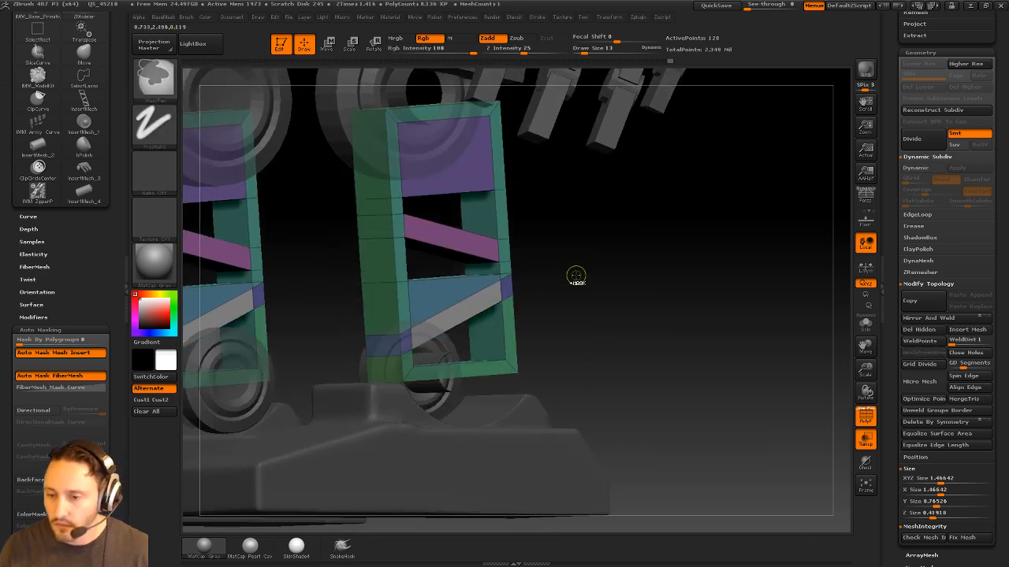
key("ctrl+z")
left_click_drag(449, 296, 426, 261)
Try to push out the triangular panel beneath the diagonal band with QMesh, and undo it
mouse_move(686, 261)
left_mouse_down()
mouse_move(654, 263)
mouse_move(683, 267)
left_mouse_up()
left_click_drag(468, 352, 423, 311)
mouse_move(656, 286)
left_mouse_down("shift")
mouse_move(666, 288)
mouse_move(654, 286)
mouse_move(654, 252)
mouse_move(646, 268)
mouse_move(672, 286)
left_mouse_up("shift")
key("ctrl+z")
Assign the lower leg frames a single polygroup and remesh them with DynaMesh
key("ctrl+w")
key("2")
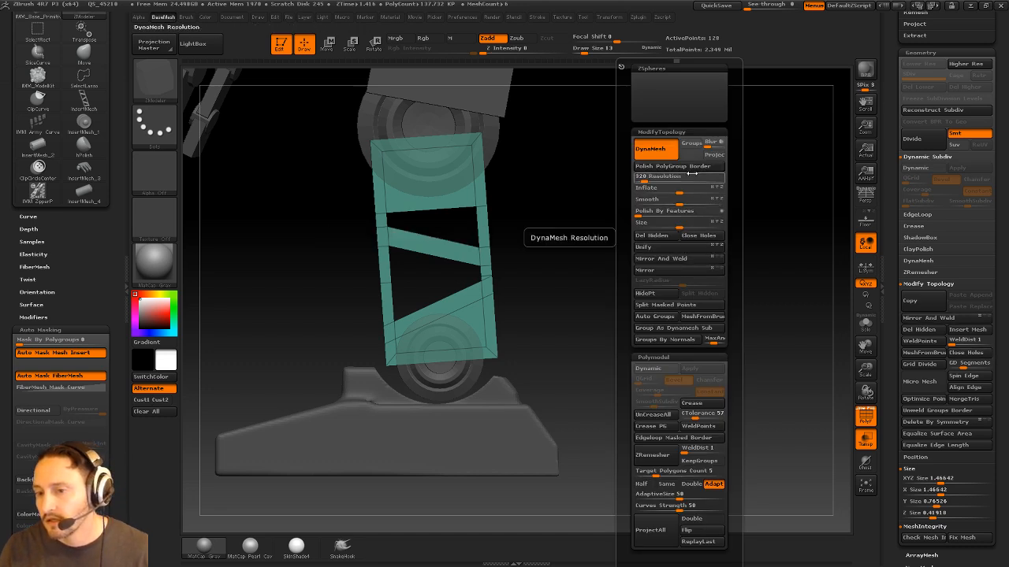
left_click_drag(624, 211, 591, 229)
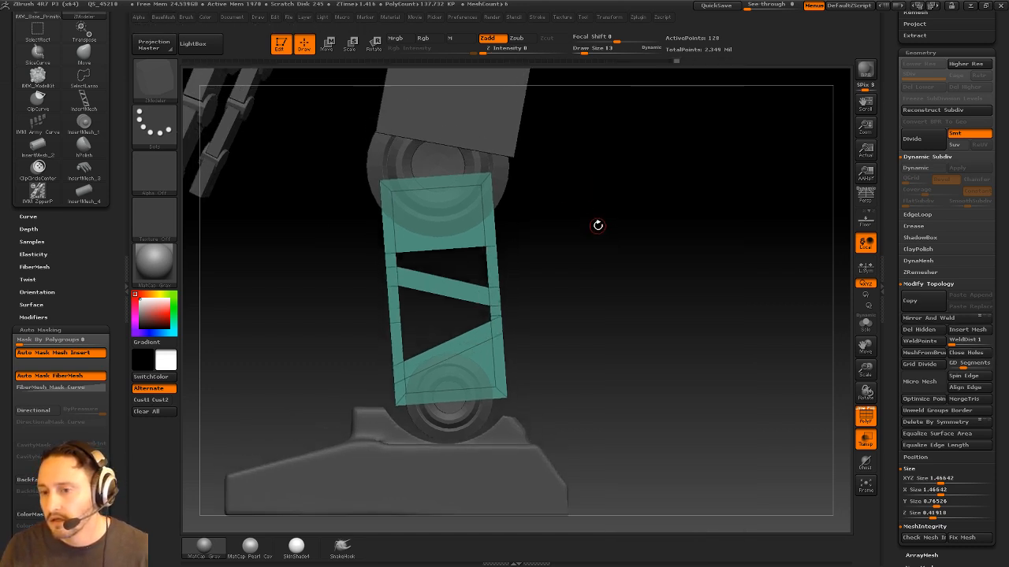
key("2")
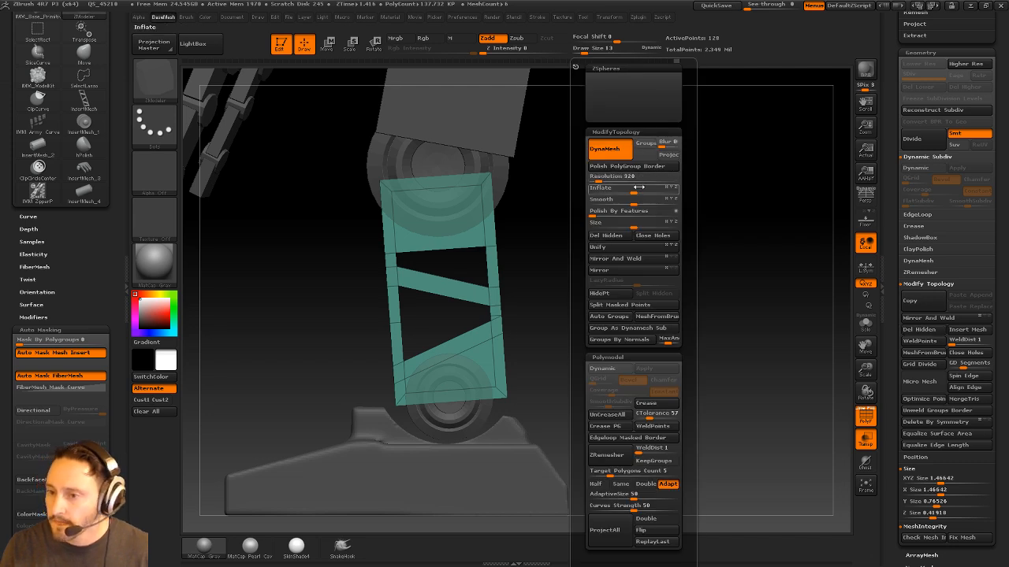
mouse_move(622, 174)
left_mouse_down("ctrl")
mouse_move(655, 311)
mouse_move(628, 297)
left_mouse_up("ctrl")
Try clipping a circular notch around the ankle joint with ClipCircleCenter, and undo the attempts
left_click(155, 84, "ctrl+shift")
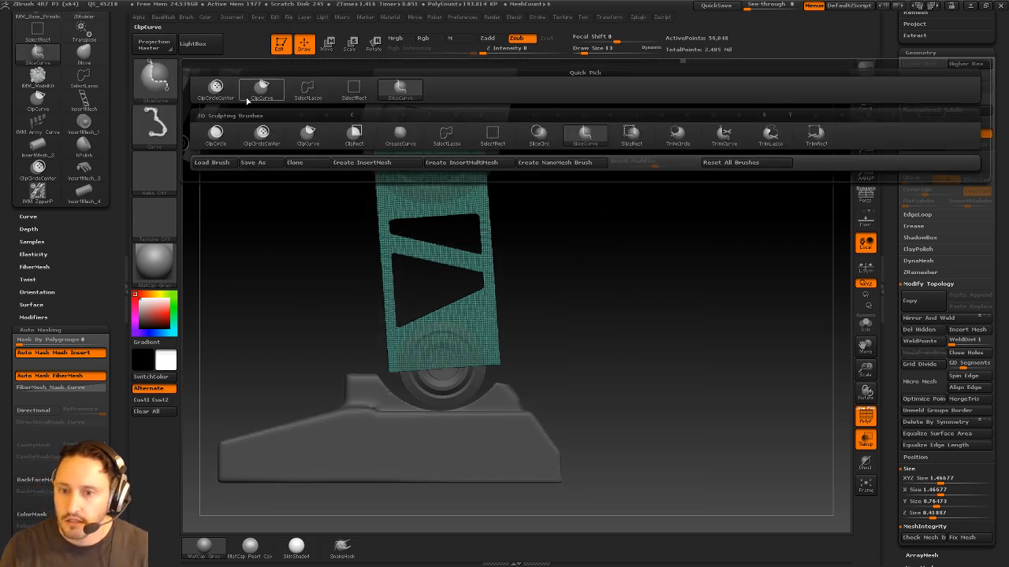
left_click(216, 89)
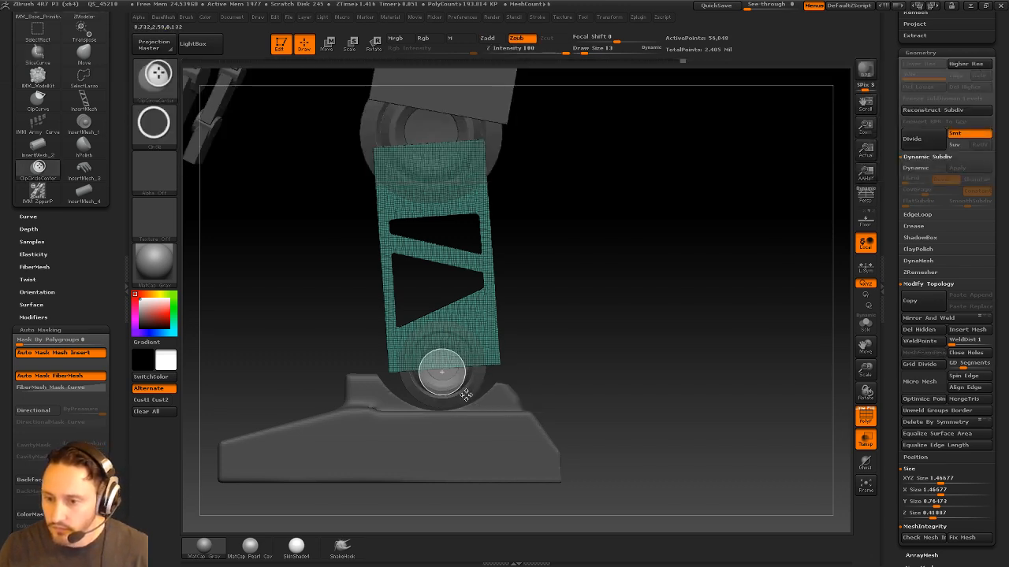
left_click_drag(442, 370, 466, 384, "ctrl+alt+shift")
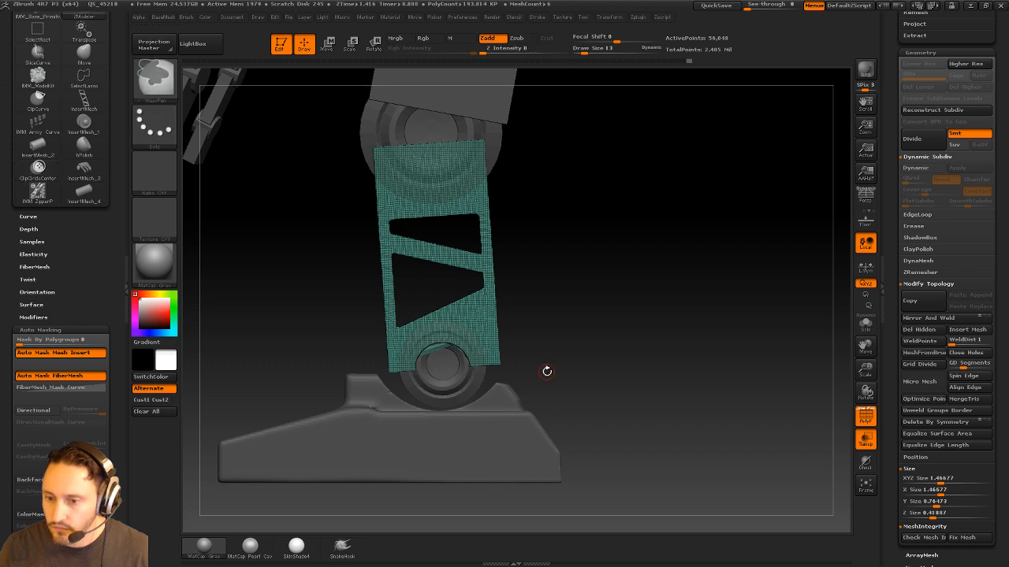
left_click_drag(572, 322, 578, 342, "alt")
key("ctrl+z")
mouse_move(540, 373)
left_mouse_down("ctrl+shift")
mouse_move(560, 396)
mouse_move(475, 435)
left_mouse_up("ctrl+shift")
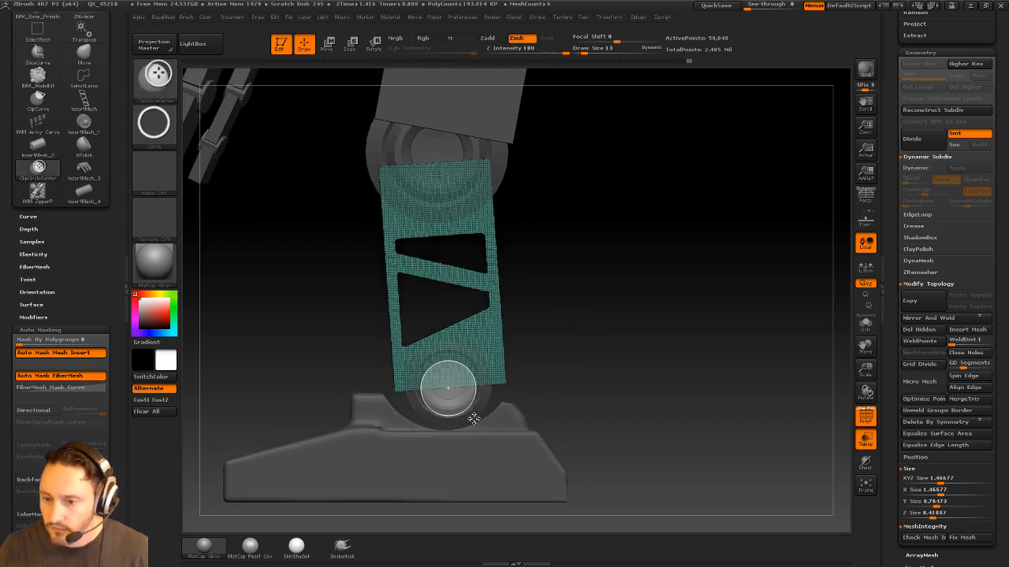
key("ctrl+z")
left_click_drag(467, 418, 493, 443, "ctrl+shift")
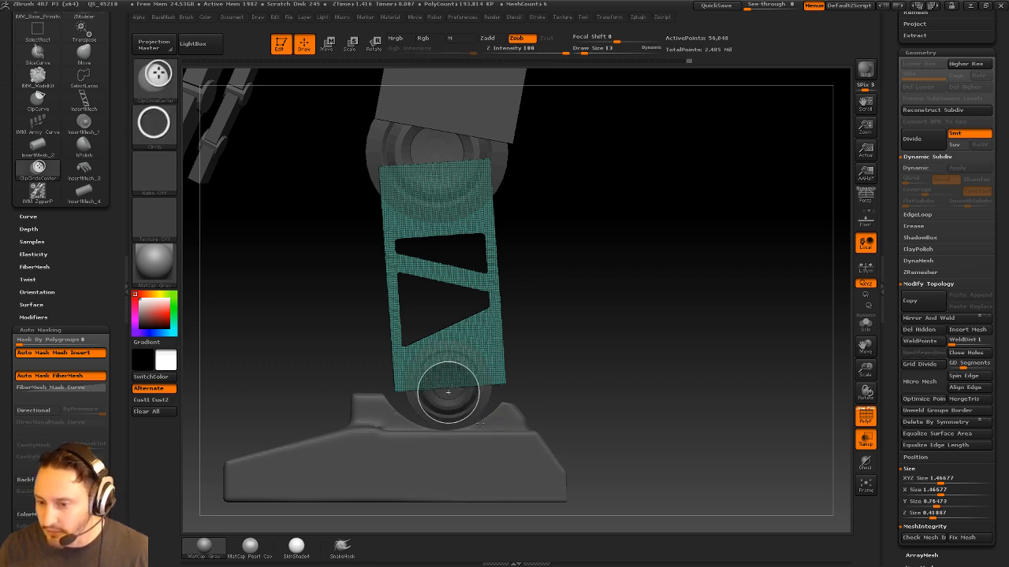
left_click_drag(479, 424, 473, 394, "ctrl+shift")
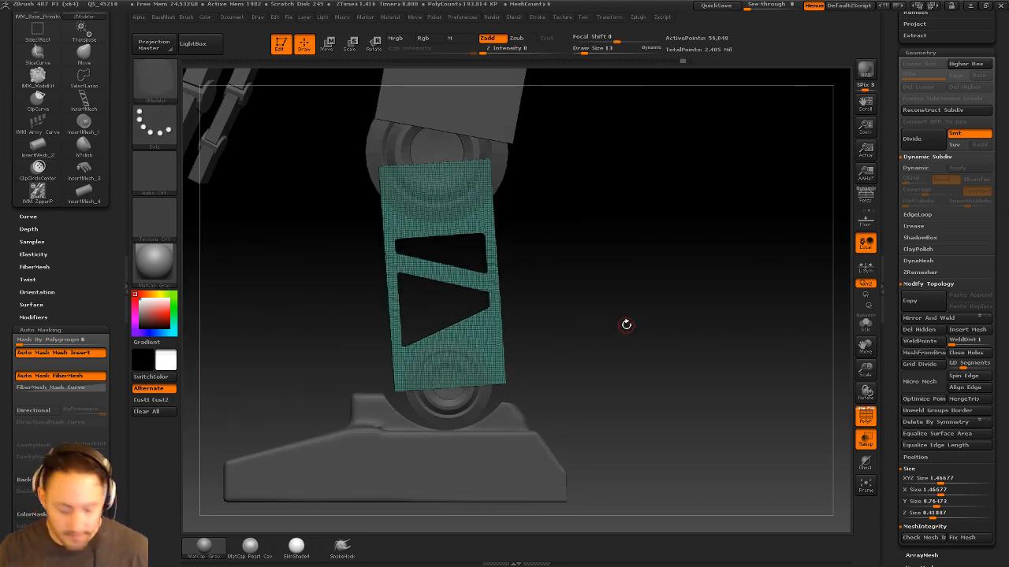
Insert a Cylinder16 mesh centred on the ankle joint and stretch it sideways through the lower leg frame
key("m")
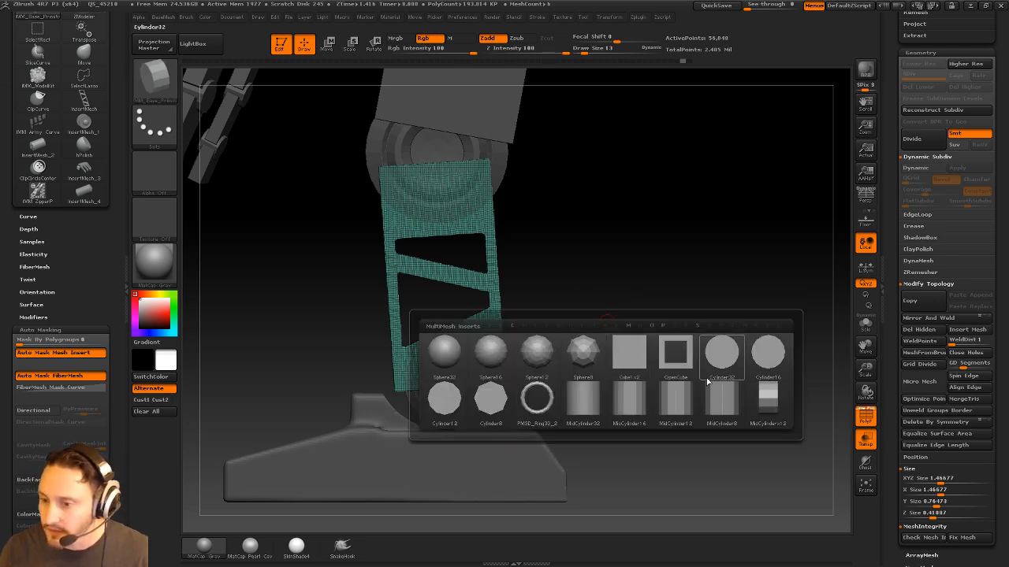
left_click(766, 355)
left_click_drag(447, 380, 472, 379)
key("w")
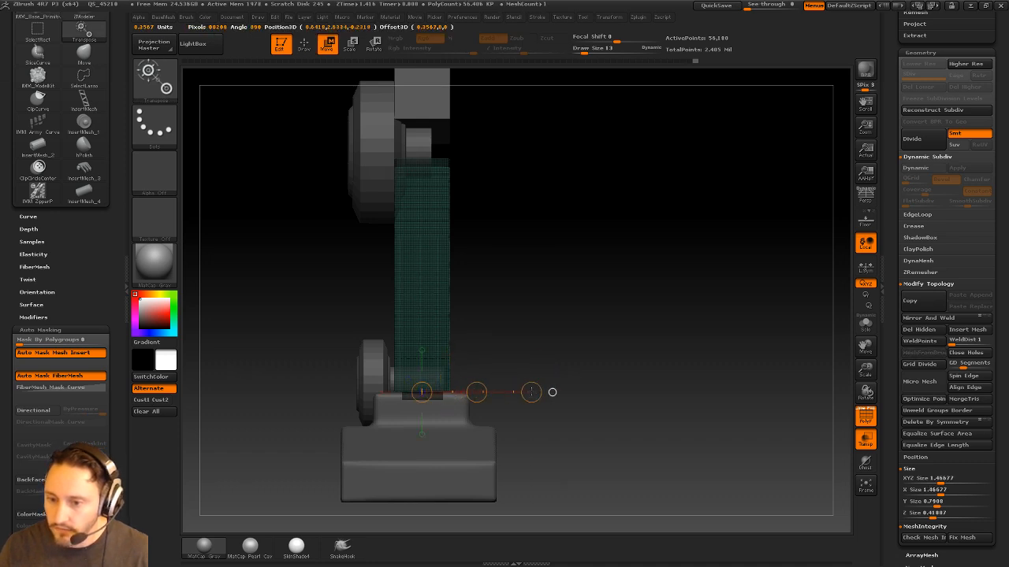
left_click_drag(531, 392, 569, 394)
left_click_drag(650, 363, 596, 321)
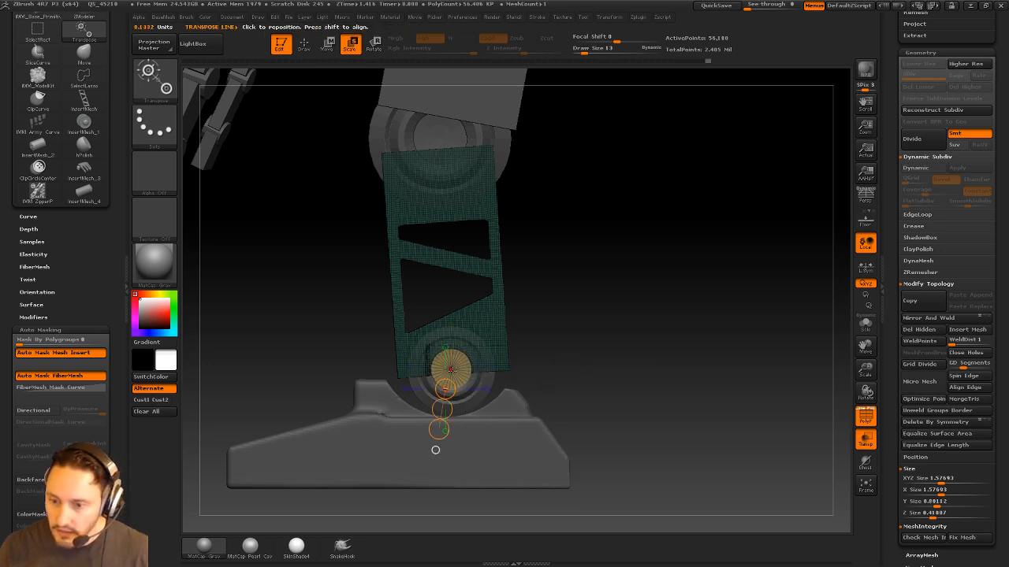
Adjust the inserted cylinder's size and sideways extent so it passes fully through the frame at the ankle
mouse_move(435, 450)
left_mouse_down()
mouse_move(663, 369)
mouse_move(720, 318)
mouse_move(727, 323)
left_mouse_up()
key("q")
key("w")
mouse_move(539, 358)
left_mouse_down()
mouse_move(502, 361)
mouse_move(579, 318)
left_mouse_up()
key("q")
Group the ankle cylinders as DynaMesh subtractions and remesh to cut round notches into the frames
key("1")
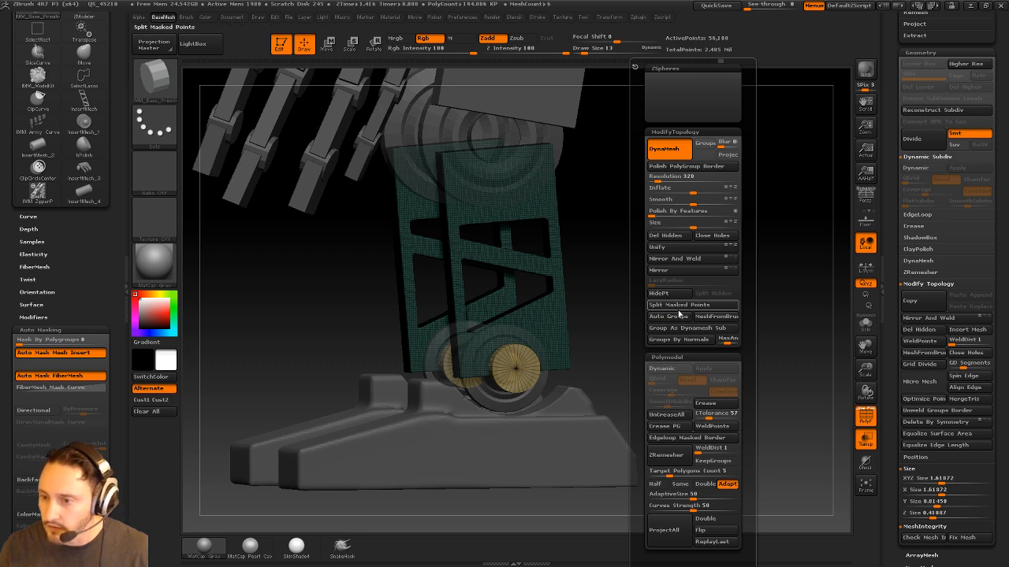
left_click(681, 328)
left_click_drag(680, 281, 695, 341, "ctrl")
left_click_drag(713, 276, 662, 312, "alt")
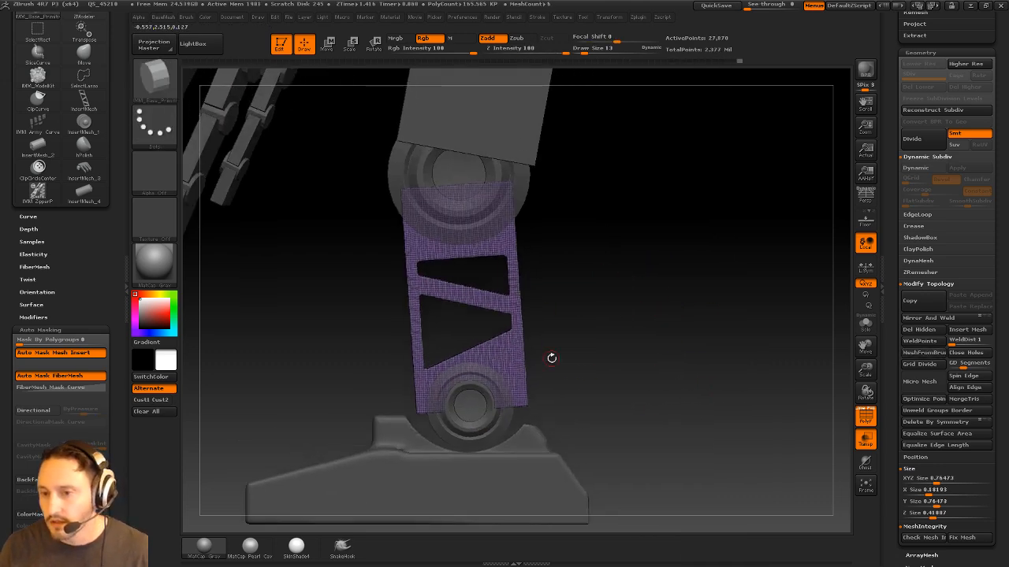
Clip a circular notch into the lower leg frame's upper end around the knee joint with ClipCircleCenter
left_click_drag(629, 269, 625, 293, "alt")
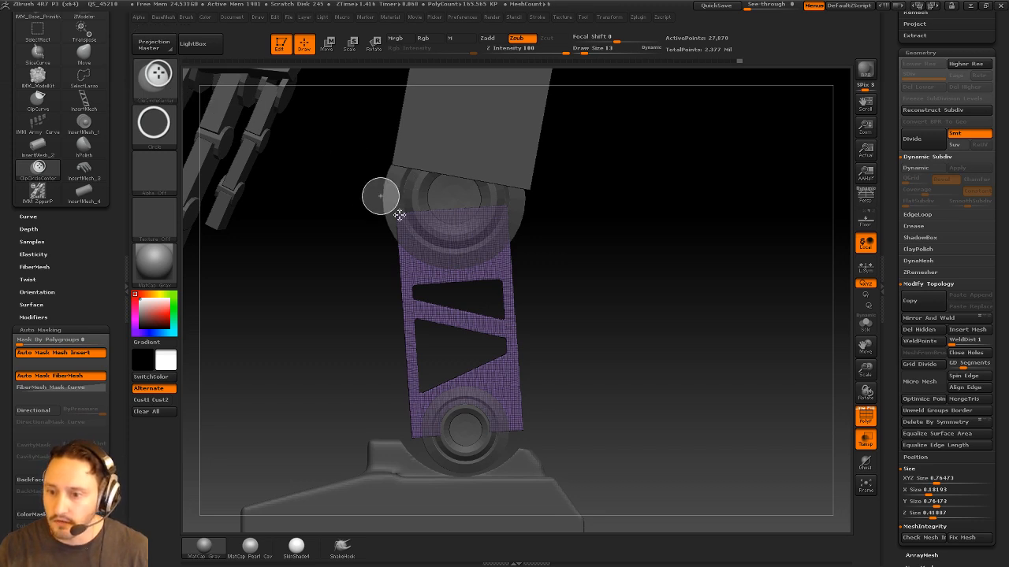
left_click_drag(399, 214, 491, 227, "ctrl+shift")
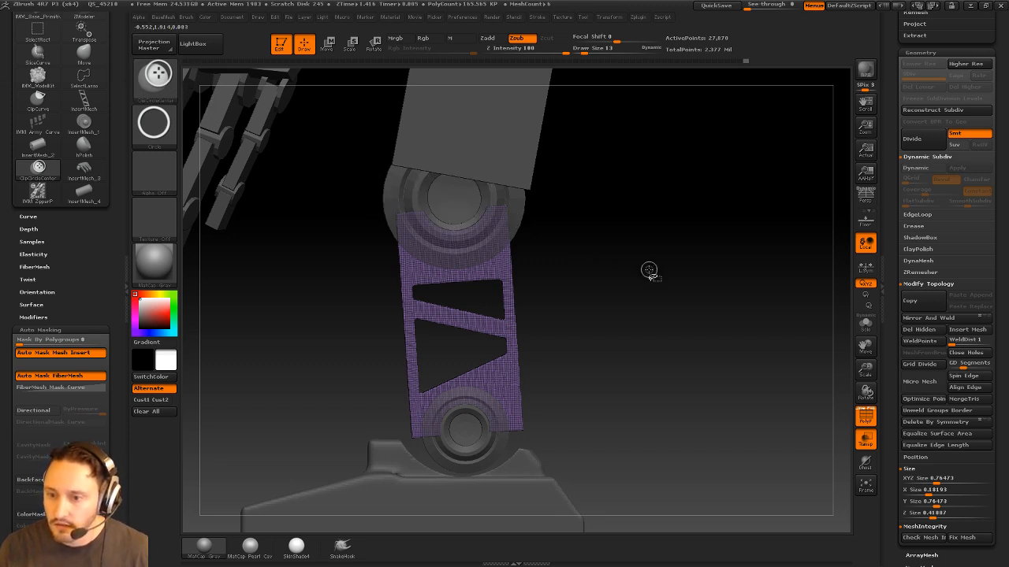
left_click_drag(649, 271, 673, 229)
left_click_drag(699, 338, 772, 335, "alt")
Check the lower leg frame in isolation and copy it to the other leg with Mirror And Weld
left_click(866, 324)
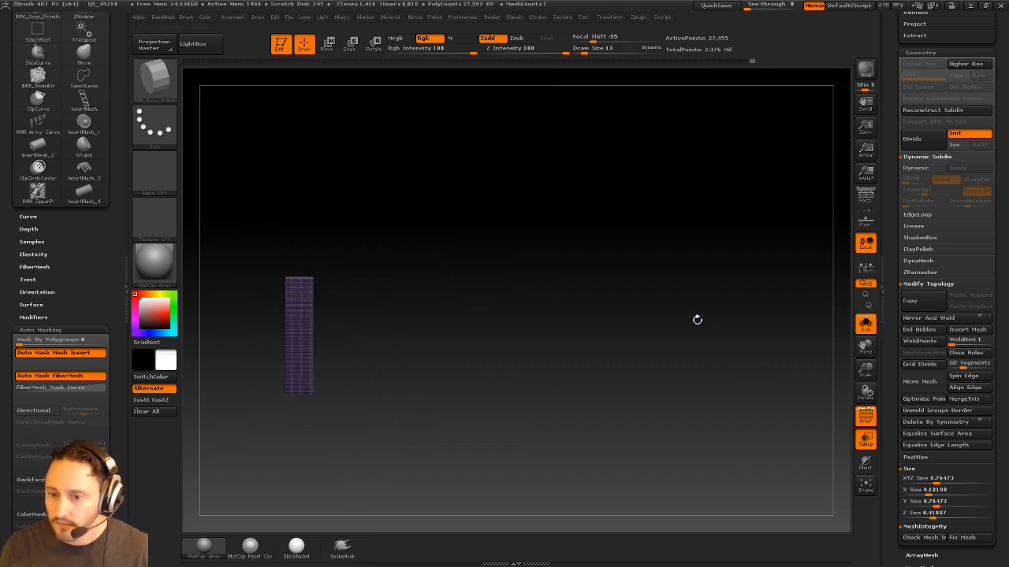
left_click(862, 330)
key("1")
left_click(712, 260)
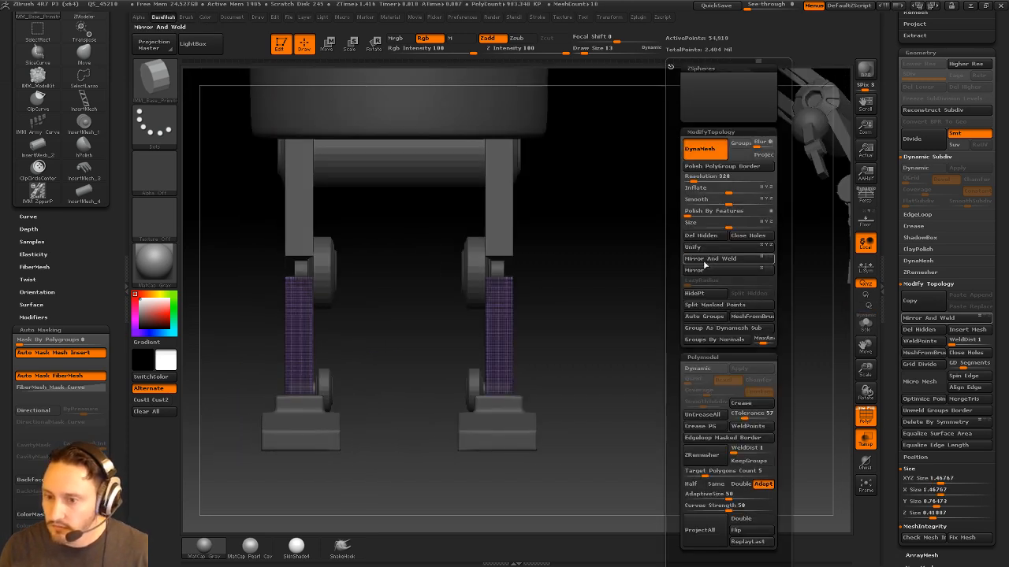
Select the knee and ankle joint meshes in turn and unhide their outer discs
left_click_drag(609, 317, 601, 295)
left_click(484, 281, "alt")
left_click(607, 297, "ctrl+shift")
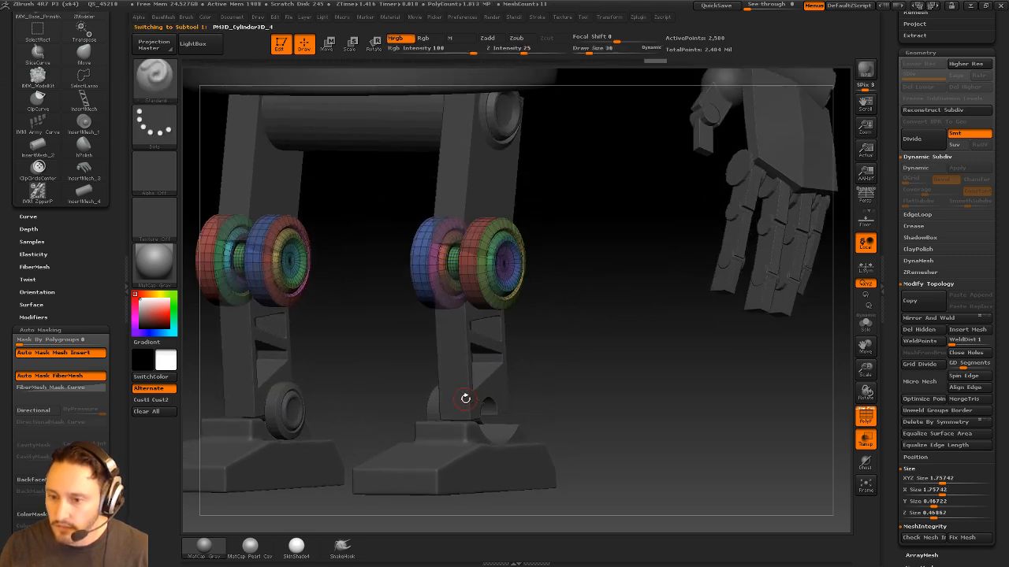
left_click(431, 408, "alt")
left_click(601, 333, "ctrl+shift")
Select the solid upper leg blocks, inspect how they fit between the hip and knee joints, and delete their subtool
left_click_drag(601, 333, 519, 304, "alt")
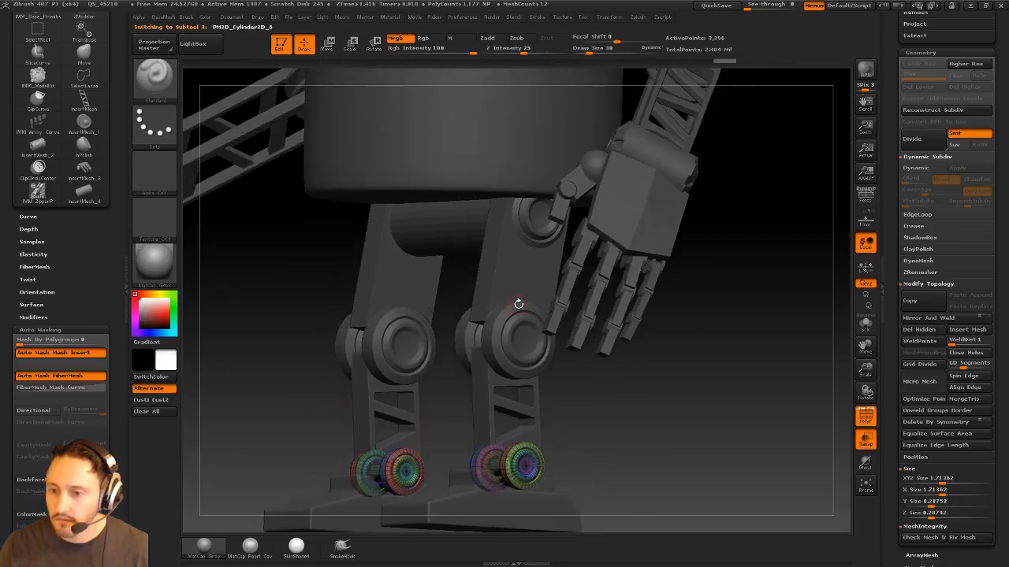
left_click(520, 283, "alt")
left_click_drag(730, 296, 711, 318)
key("w")
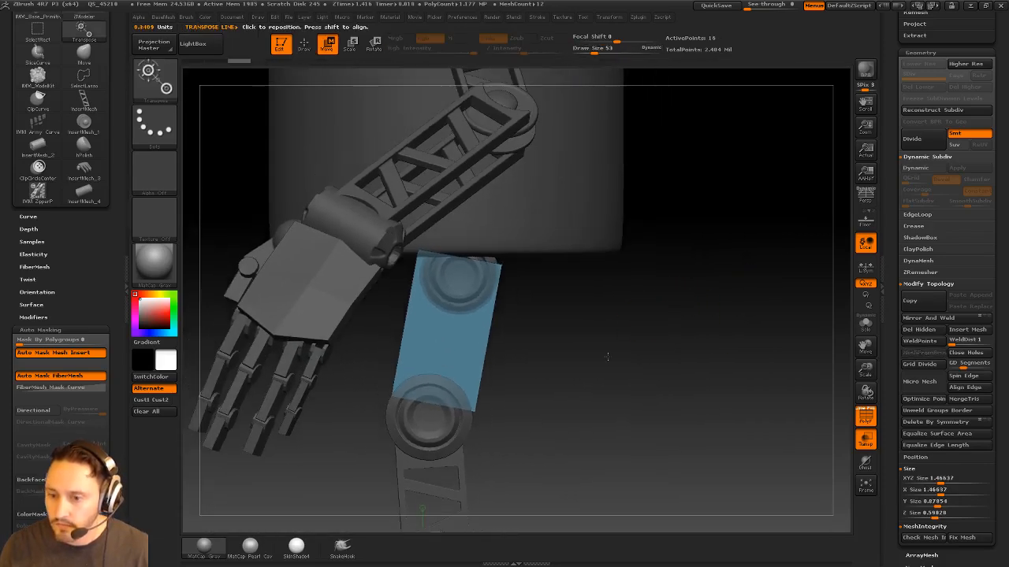
left_click_drag(607, 354, 630, 359)
left_click_drag(363, 397, 344, 340, "alt")
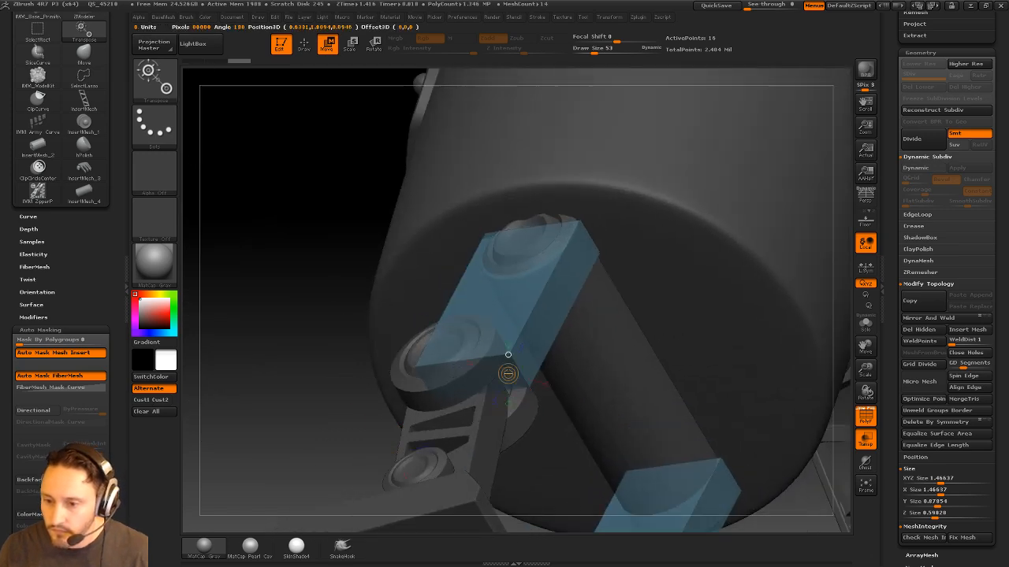
left_click_drag(339, 386, 346, 276, "alt")
mouse_move(592, 335)
left_mouse_down("shift")
mouse_move(643, 345)
mouse_move(617, 313)
mouse_move(609, 341)
left_mouse_up("shift")
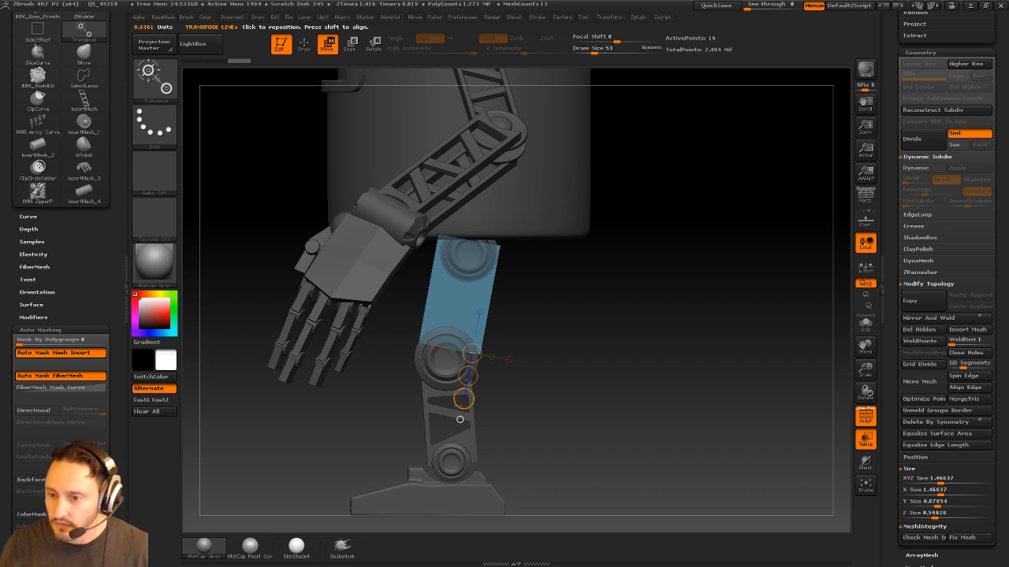
key("q")
scroll(898, 299, "up", 5)
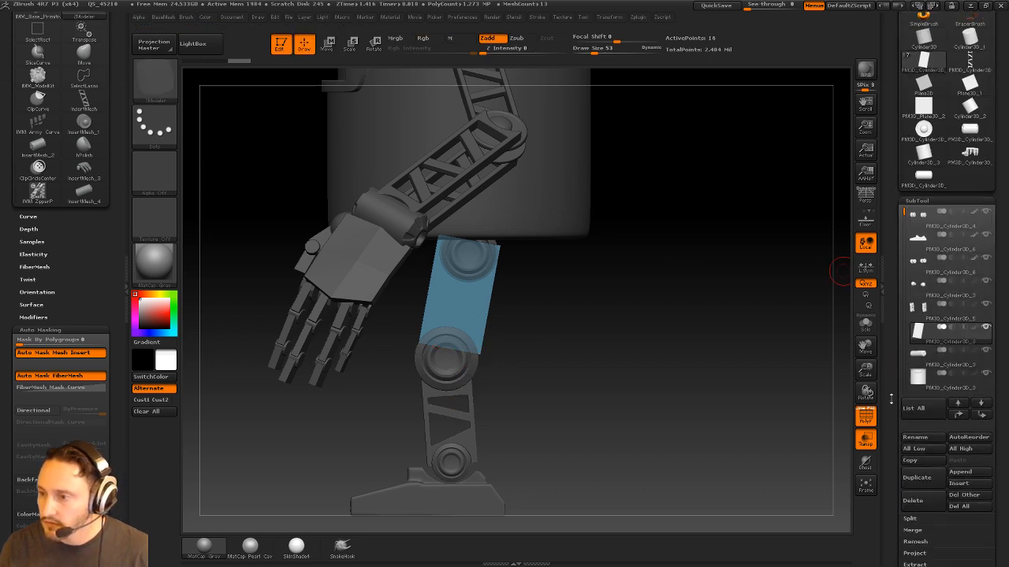
left_click(912, 497)
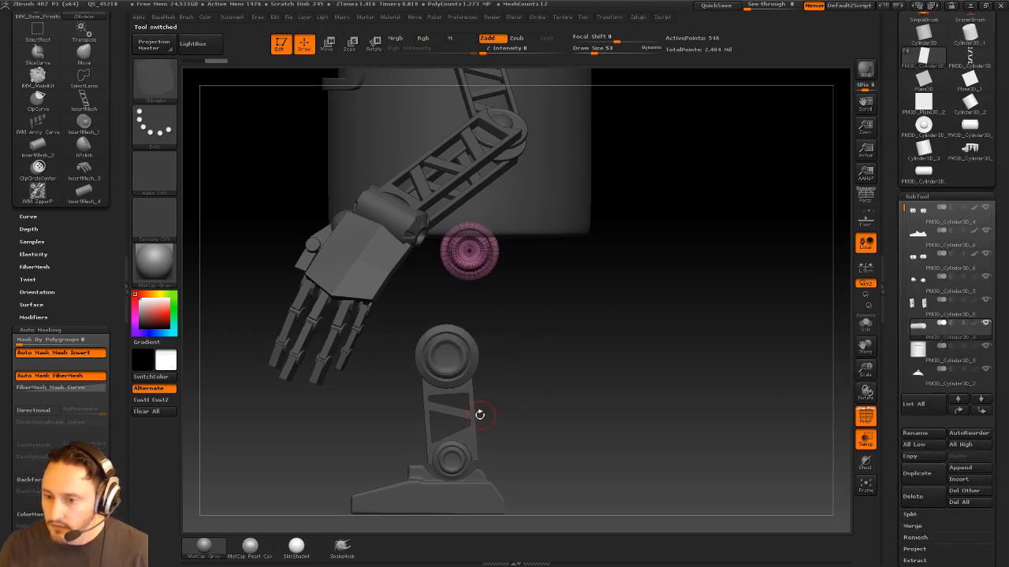
Duplicate the lower leg frames, flip the copy vertically with Mirror, and check it in isolation
left_click(469, 437, "alt")
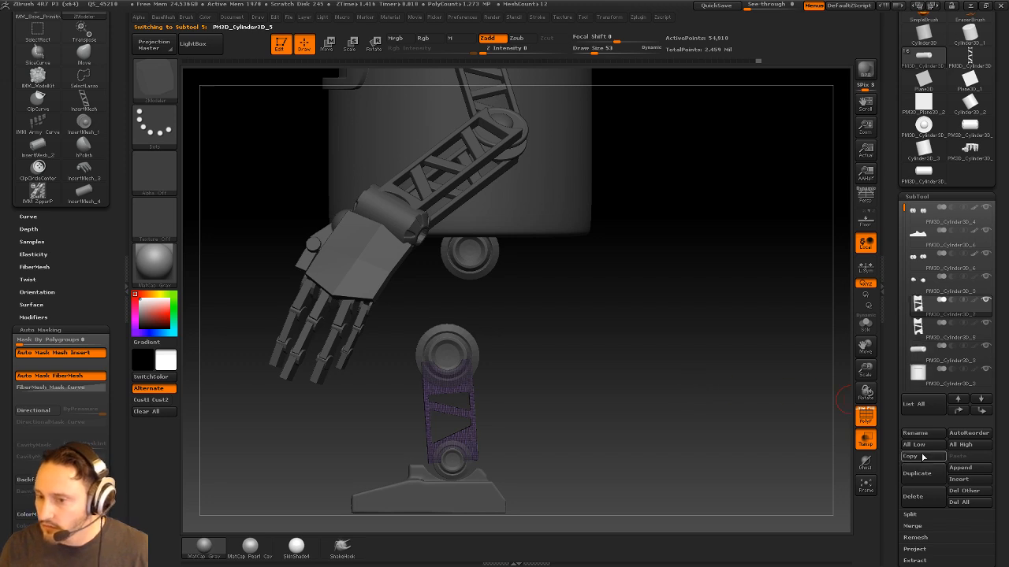
key("space")
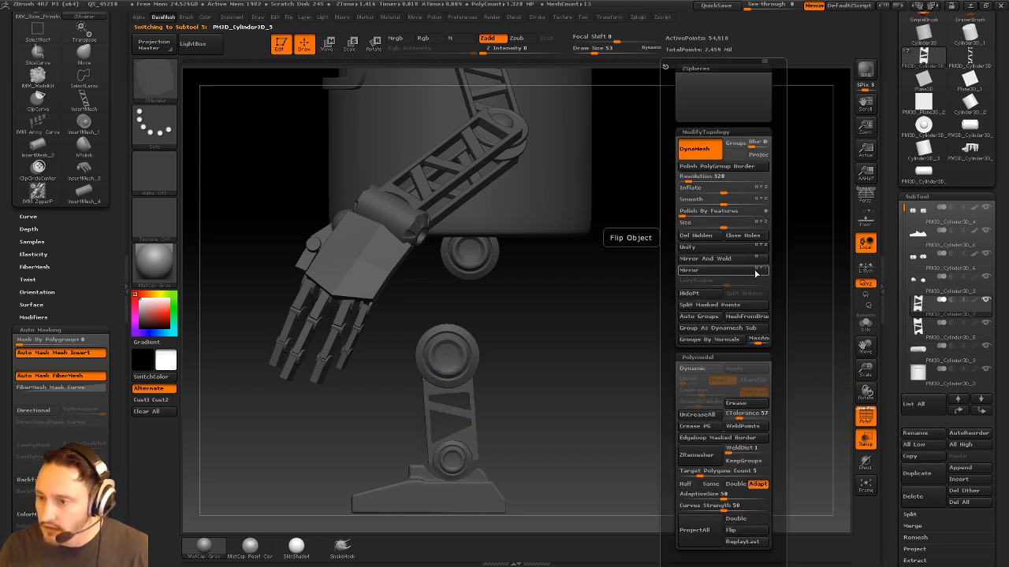
left_click(755, 271)
key("f")
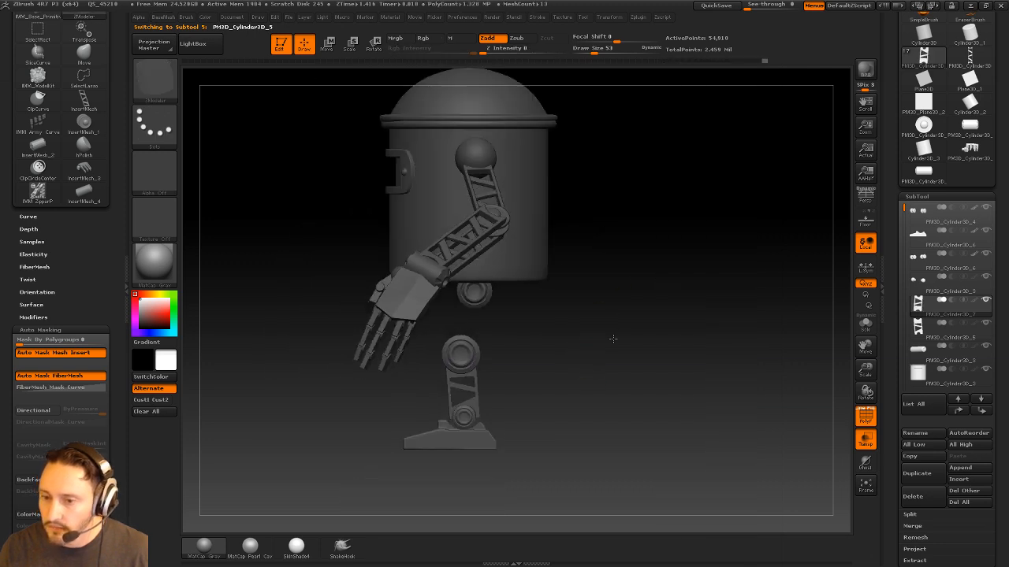
left_click_drag(613, 338, 732, 352)
left_click(866, 327)
right_click_drag(737, 343, 714, 306, "ctrl")
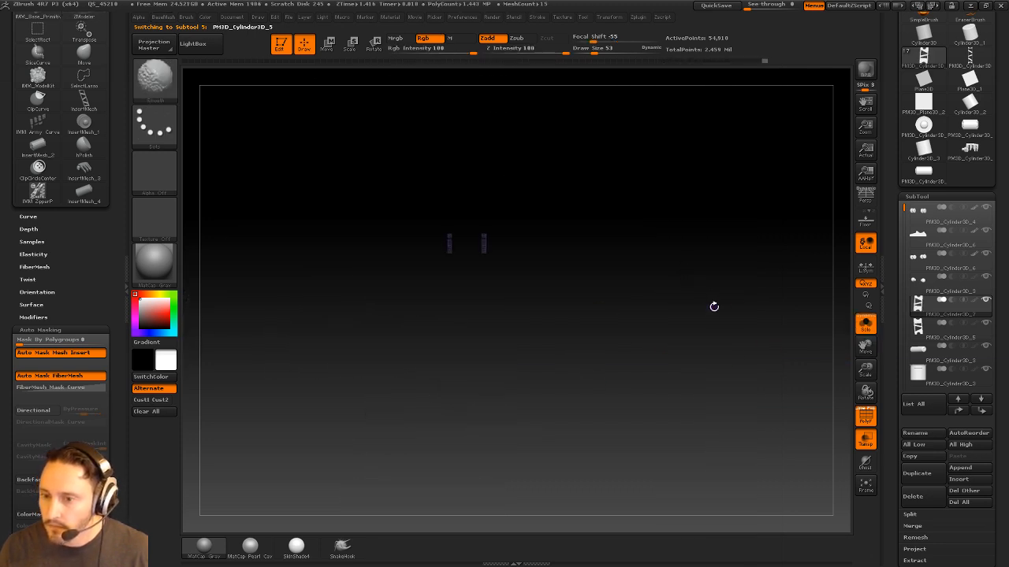
left_click(866, 327)
Move the flipped frame copy up between the knee joints and the hip cylinder
key("w")
left_click(486, 195)
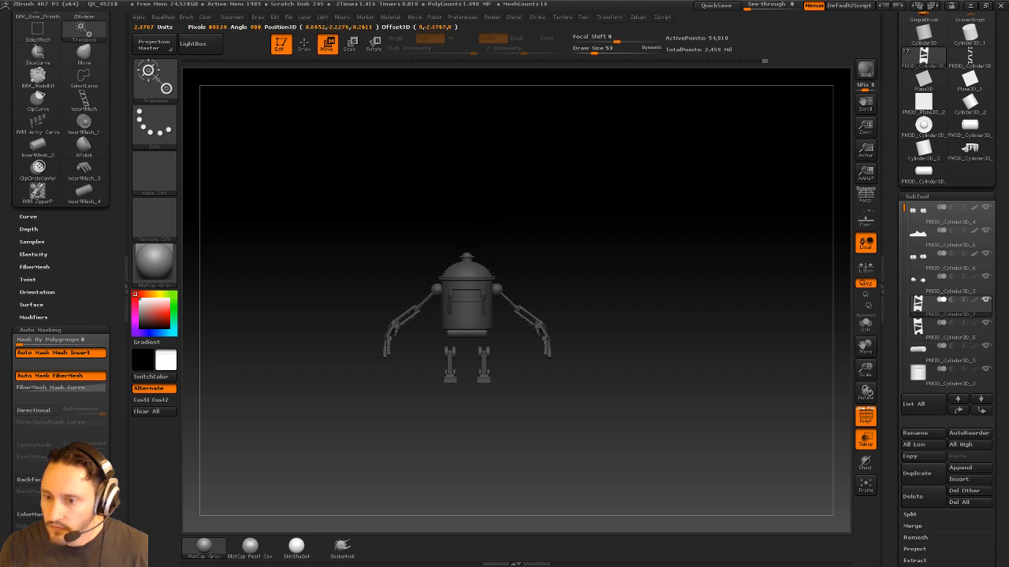
key("q")
left_click_drag(711, 286, 654, 288)
mouse_move(686, 299)
right_mouse_down("ctrl")
mouse_move(711, 360)
mouse_move(709, 402)
right_mouse_up("ctrl")
mouse_move(709, 401)
right_mouse_down("alt")
mouse_move(651, 139)
mouse_move(695, 218)
mouse_move(662, 150)
right_mouse_up("alt")
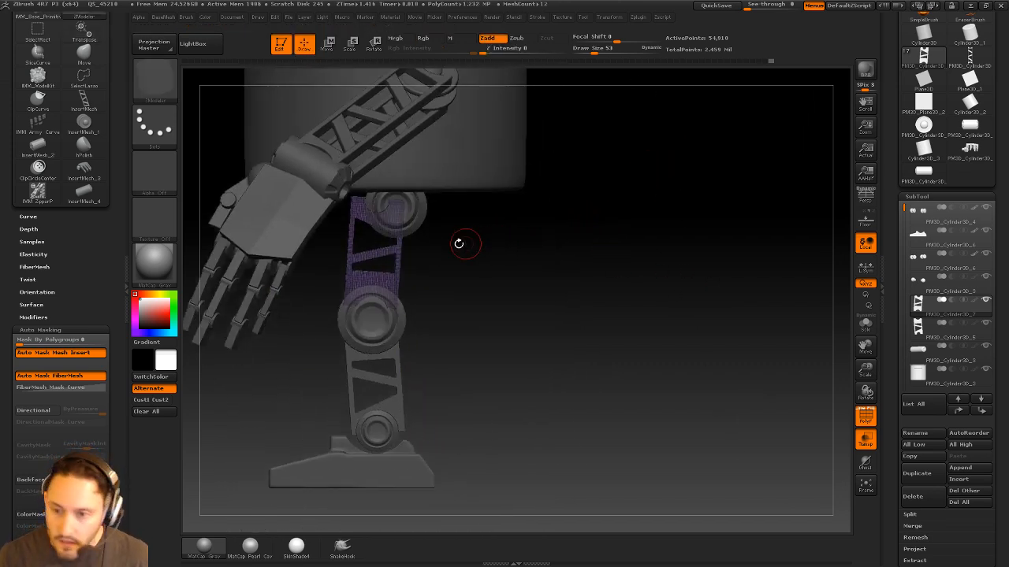
Rotate the copied upper leg frames and shift them so they lean between the knees and the hip, with polyframe display off
key("r")
mouse_move(373, 223)
left_mouse_down()
mouse_move(541, 234)
mouse_move(538, 276)
left_mouse_up()
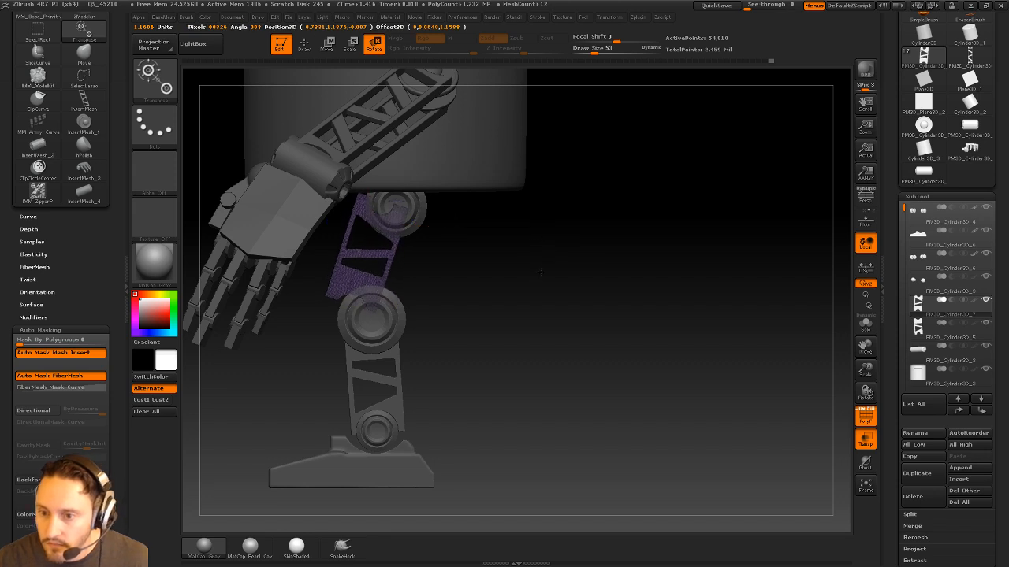
left_click_drag(563, 233, 471, 233)
key("q")
left_click_drag(606, 317, 610, 327, "shift")
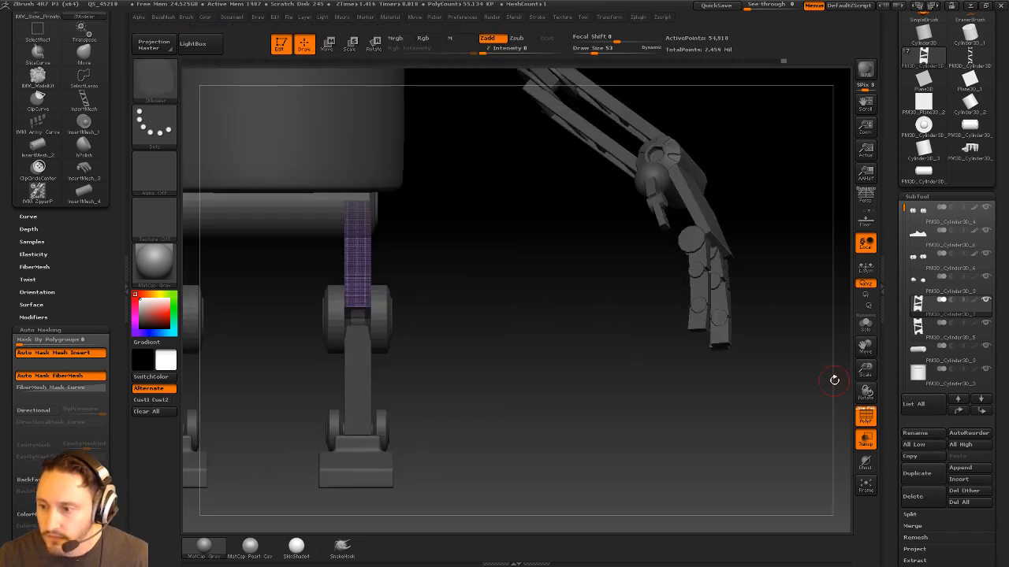
left_click(866, 416)
key("w")
left_click_drag(733, 389, 597, 309)
left_click_drag(415, 254, 679, 266, "shift")
key("q")
Scale down the hip cylinder, mask part of it, and stretch its ends outward to span both upper leg frames
left_click(444, 238, "alt")
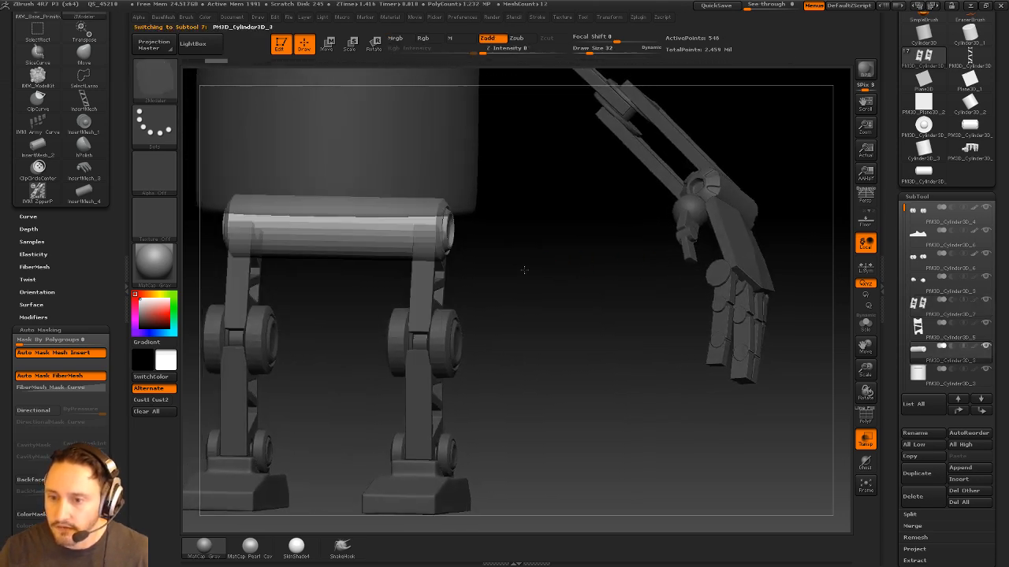
mouse_move(526, 270)
left_mouse_down()
mouse_move(499, 269)
mouse_move(543, 254)
mouse_move(571, 270)
left_mouse_up()
key("e")
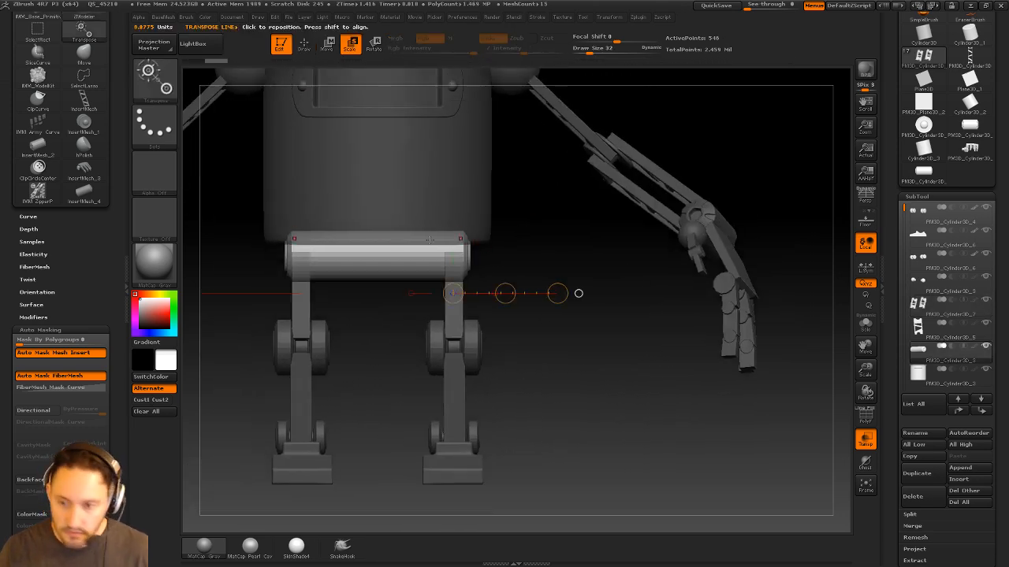
mouse_move(390, 250)
left_mouse_down("shift")
mouse_move(589, 253)
mouse_move(527, 241)
left_mouse_up("shift")
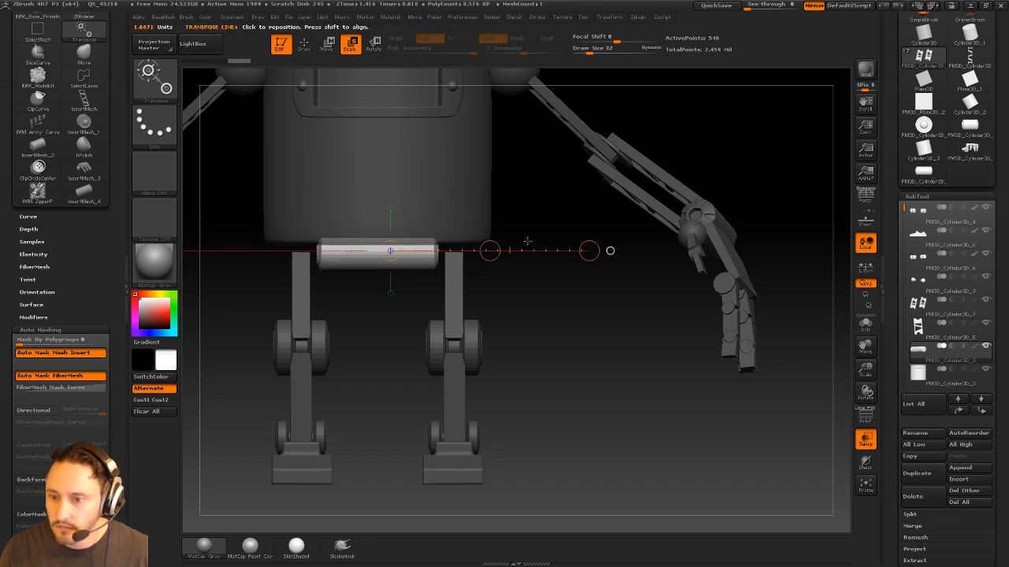
left_click_drag(532, 169, 431, 298, "ctrl")
left_click(433, 296, "ctrl")
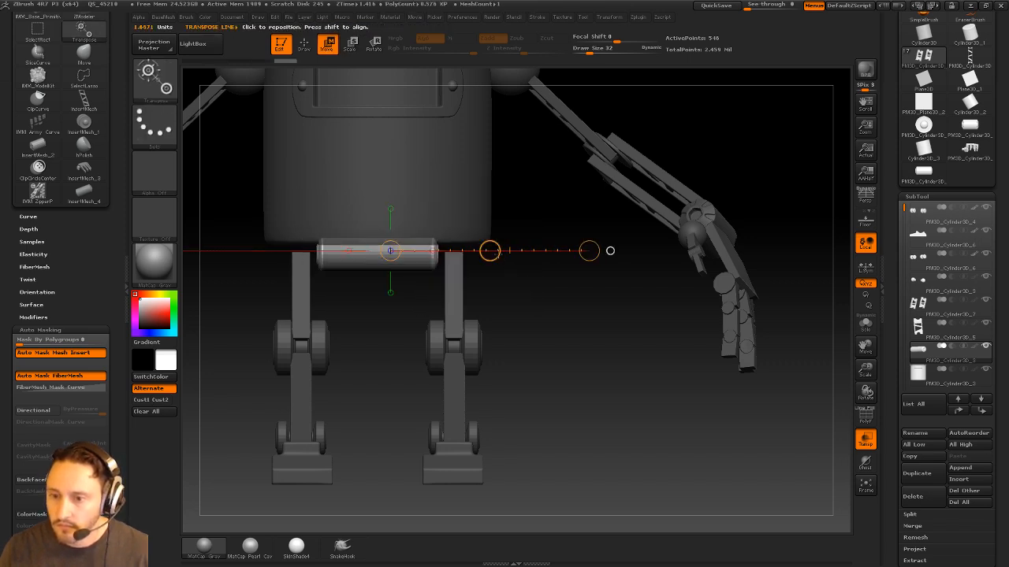
left_click_drag(489, 250, 524, 253)
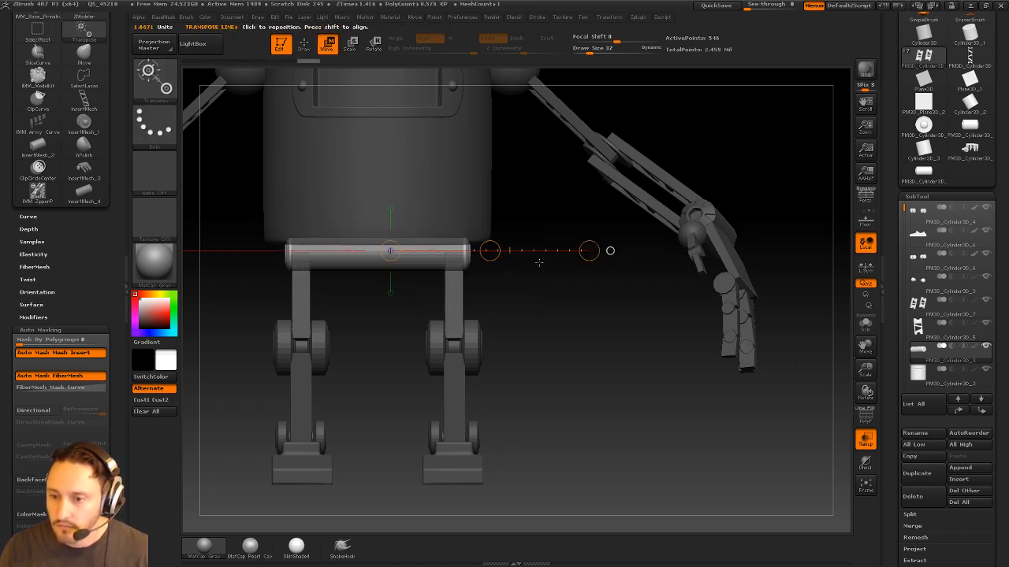
Move the hip cylinder backward in side view to line up with the upper ends of the leg frames
key("q")
left_click_drag(580, 306, 547, 327, "shift")
key("w")
left_click_drag(394, 253, 563, 252)
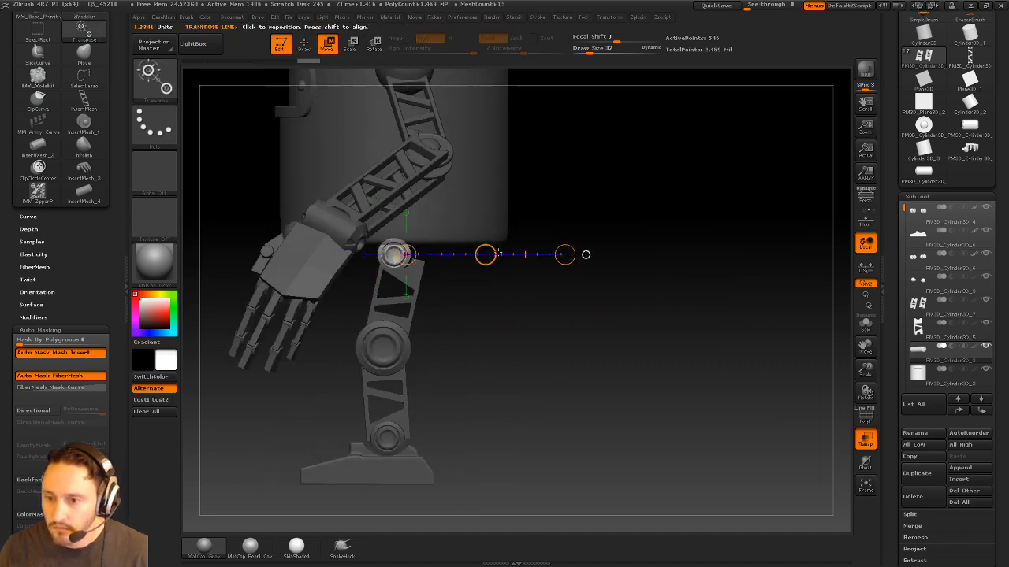
left_click_drag(484, 252, 492, 255)
left_click(573, 193, "ctrl")
key("q")
Compare the robot's front view with the silhouette on the reference image plane
mouse_move(622, 283)
left_mouse_down("shift")
mouse_move(708, 285)
mouse_move(704, 245)
mouse_move(709, 268)
mouse_move(732, 282)
mouse_move(706, 283)
left_mouse_up("shift")
key("s")
left_click_drag(892, 319, 892, 296)
left_click_drag(906, 185, 908, 286)
left_click(940, 315)
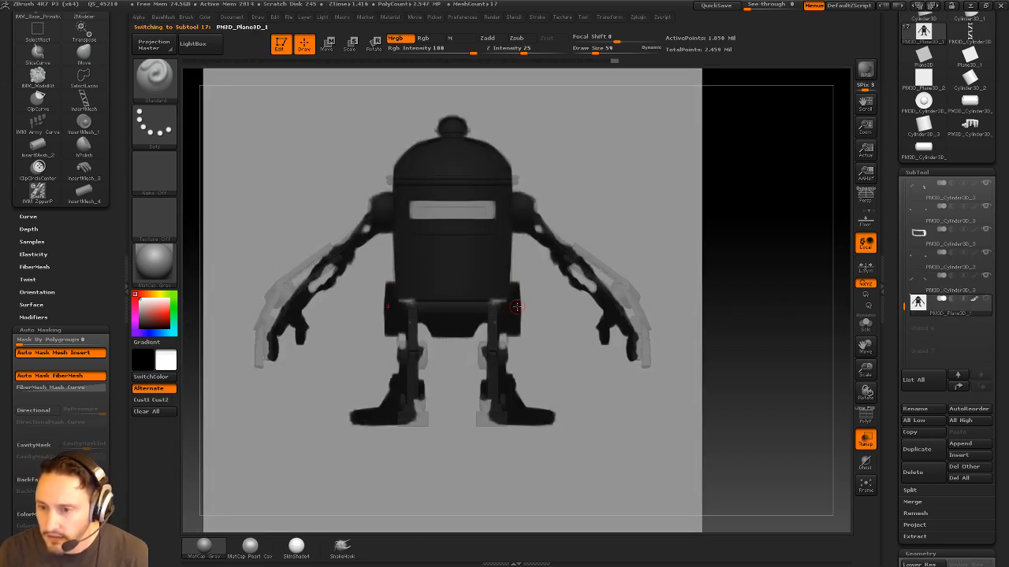
mouse_move(755, 293)
left_mouse_down()
mouse_move(701, 300)
mouse_move(753, 304)
left_mouse_up()
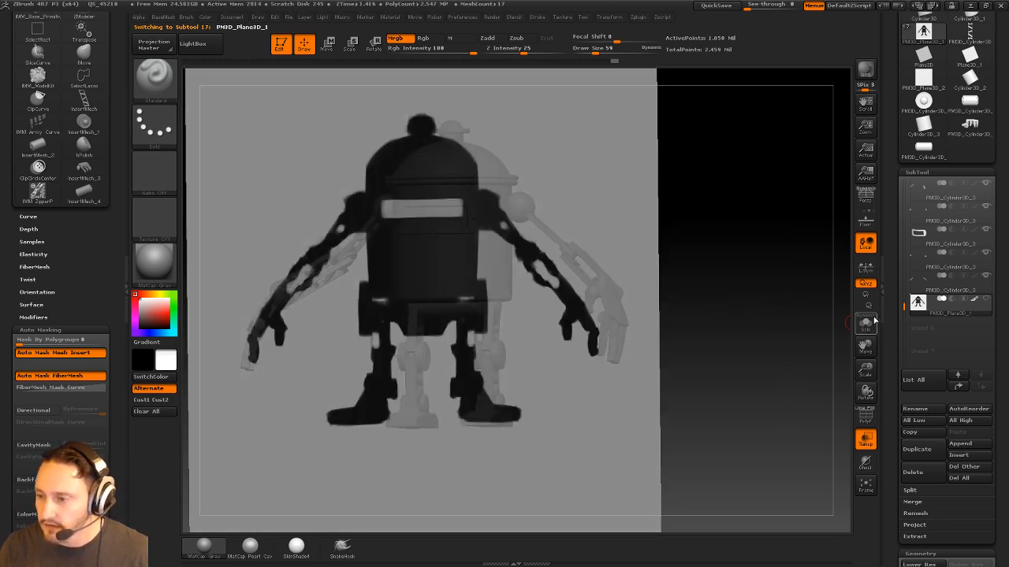
left_click(926, 274)
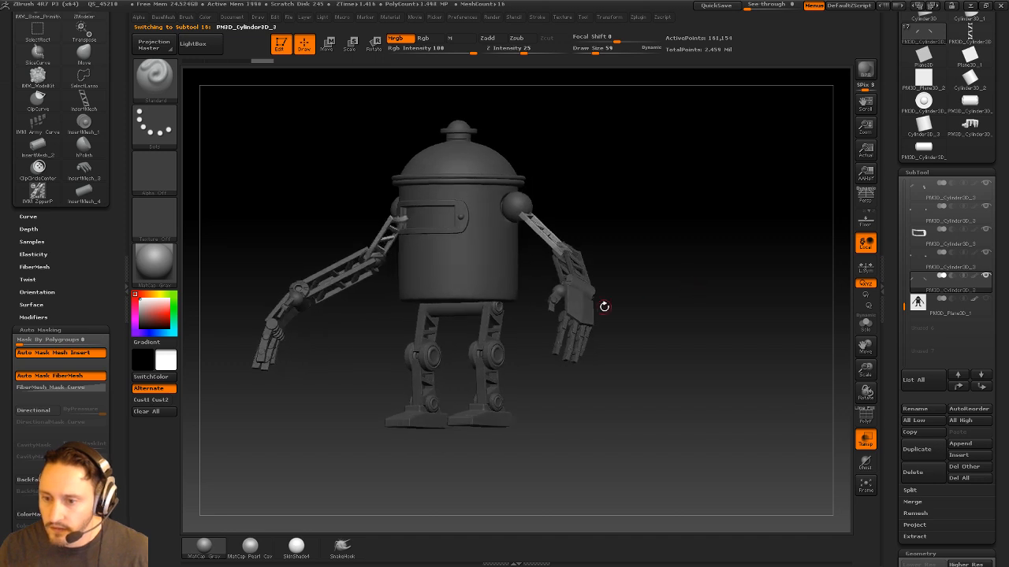
Select the shoulder spheres and move their subtool to the start of the subtool list
left_click(492, 325, "alt")
mouse_move(676, 273)
left_mouse_down()
mouse_move(705, 263)
mouse_move(691, 253)
mouse_move(713, 253)
mouse_move(704, 241)
mouse_move(734, 272)
mouse_move(724, 298)
mouse_move(725, 284)
mouse_move(681, 277)
mouse_move(697, 287)
left_mouse_up()
key("b")
key("s")
key("t")
key("s")
left_click(524, 250, "alt")
left_click_drag(693, 238, 660, 234, "alt")
left_click(958, 386, "shift")
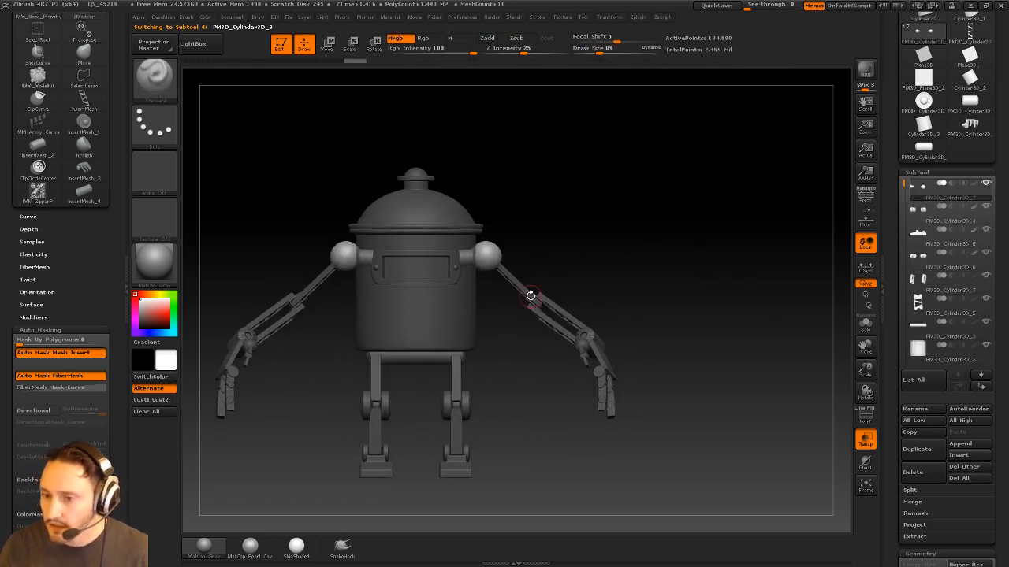
Move the upper arm and forearm subtools to the start of the subtool list
left_click(529, 291, "alt")
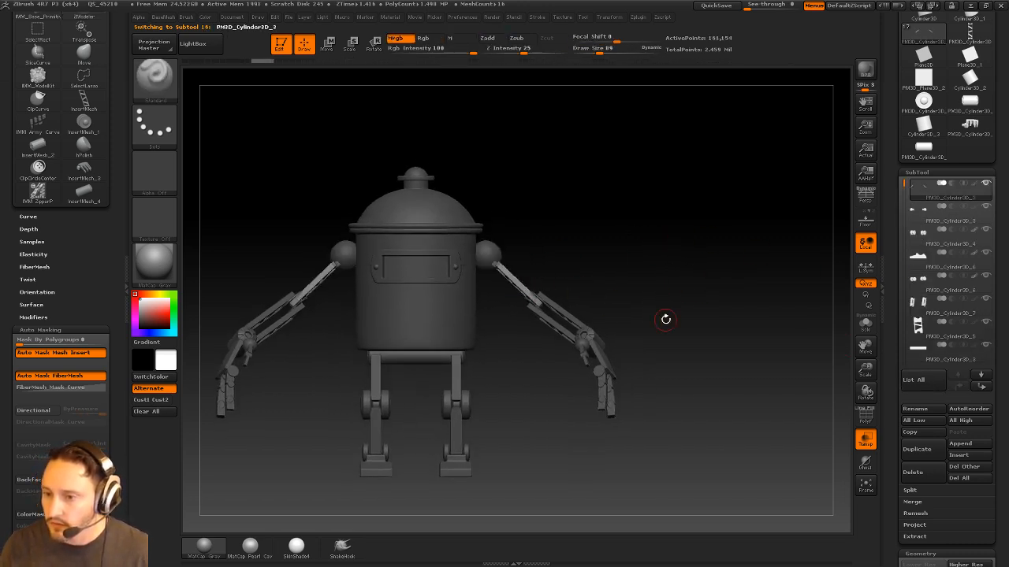
left_click(560, 309, "alt")
left_click_drag(676, 243, 642, 292)
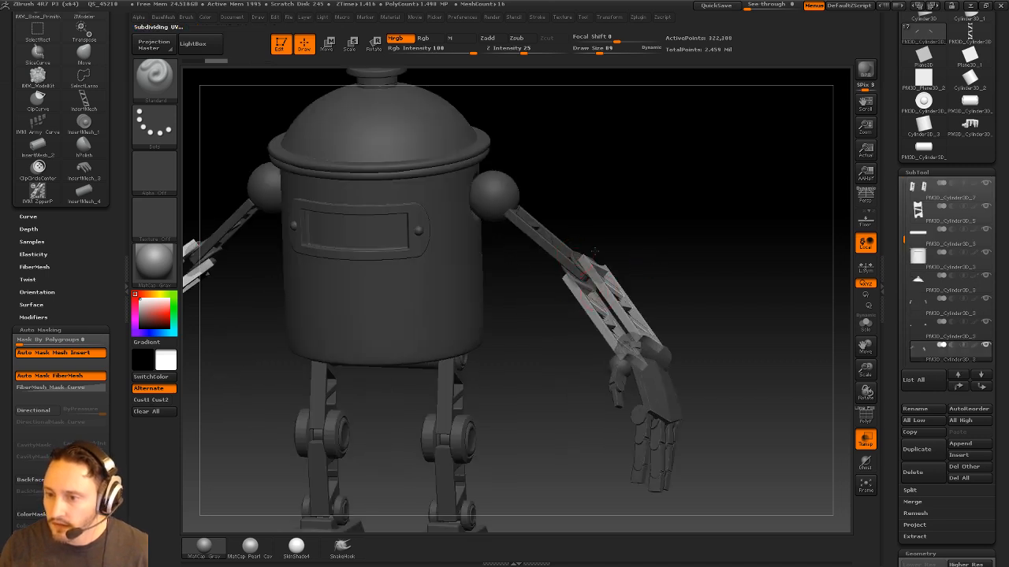
left_click(591, 278, "alt")
left_click(958, 387, "shift")
left_click(603, 288, "alt")
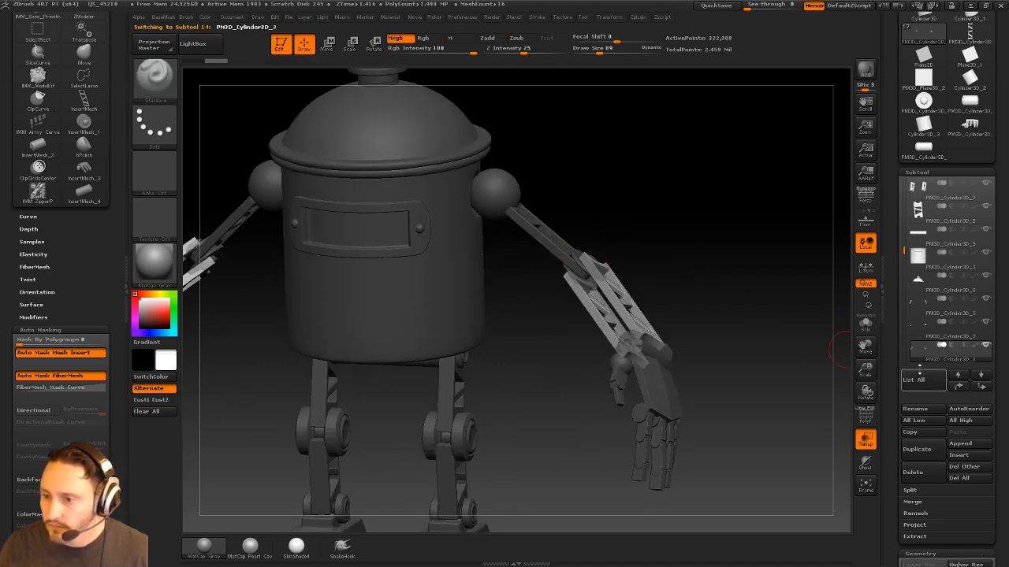
left_click(958, 387, "shift")
Move the wrist and hand subtools to the start of the subtool list
left_click(670, 351, "alt")
left_click_drag(756, 345, 700, 334, "alt")
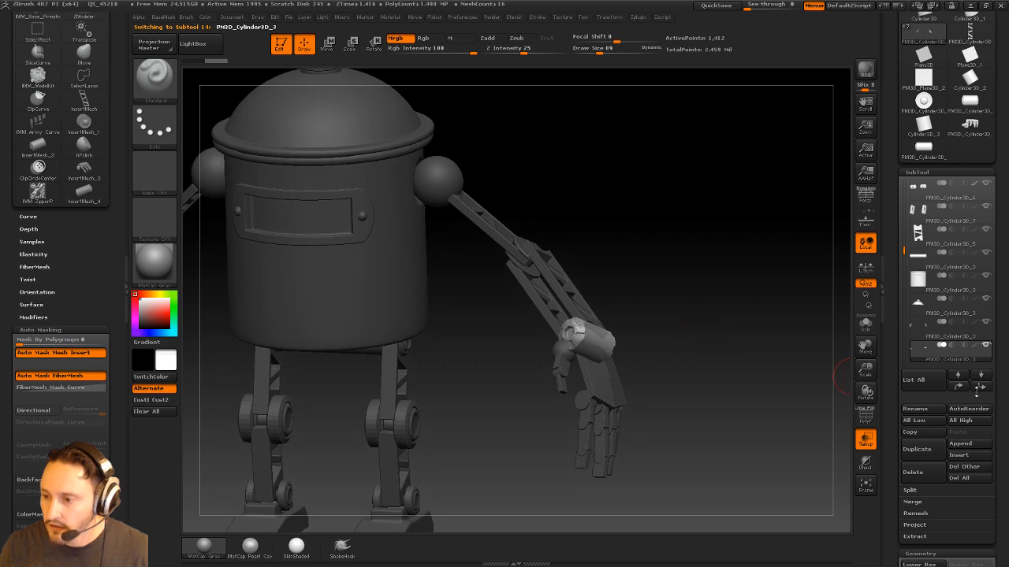
left_click(958, 387, "shift")
left_click(605, 376, "alt")
left_click(958, 387, "shift")
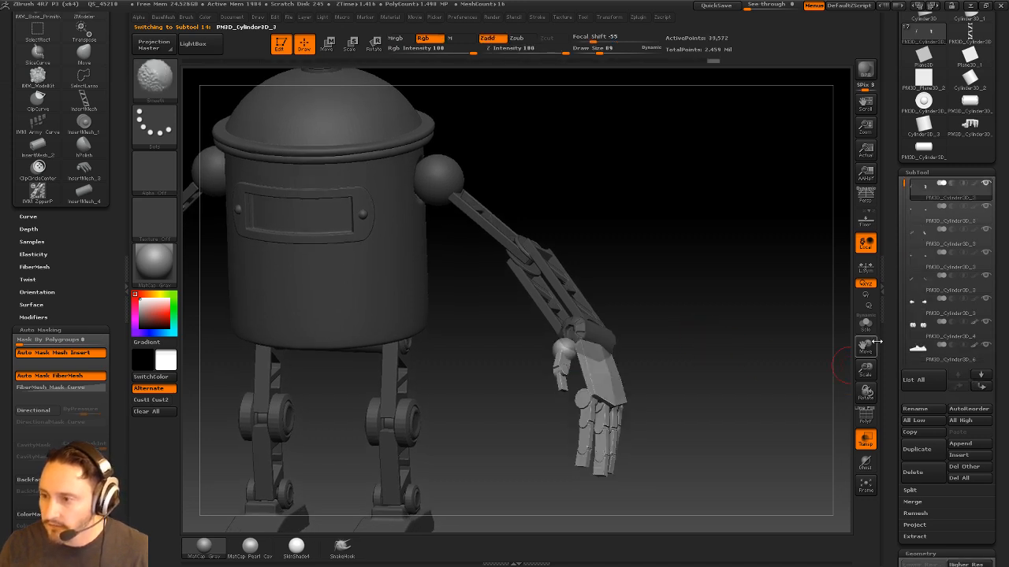
Merge the hand, wrist, forearm and upper arm subtools down into a single arm subtool
key("ctrl")
key("ctrl+e")
key("ctrl+e")
key("ctrl+e")
key("ctrl+e")
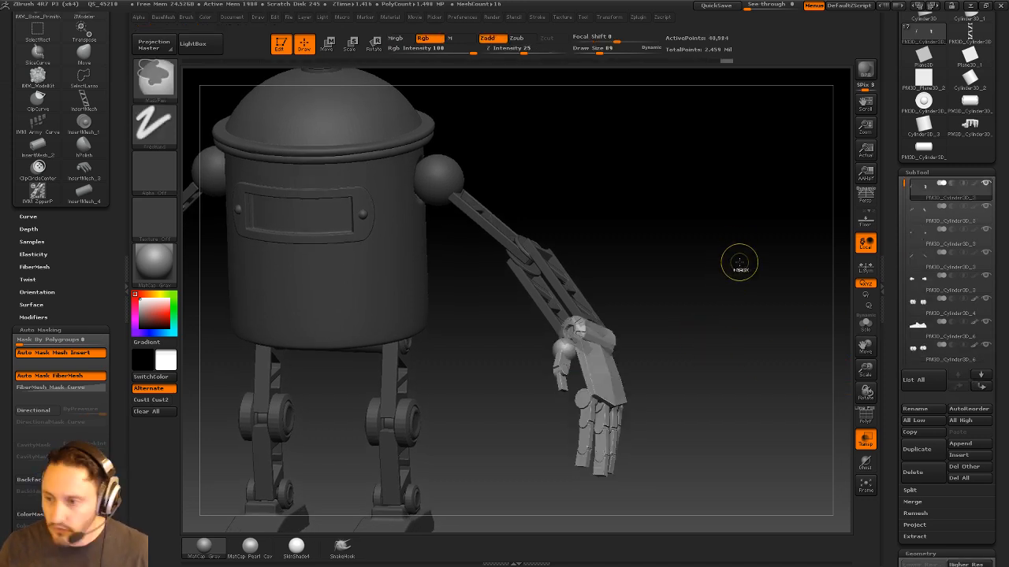
Scale the merged arms down from the shoulder ends with local symmetry on
mouse_move(736, 268)
left_mouse_down()
mouse_move(720, 259)
mouse_move(749, 224)
left_mouse_up()
key("e")
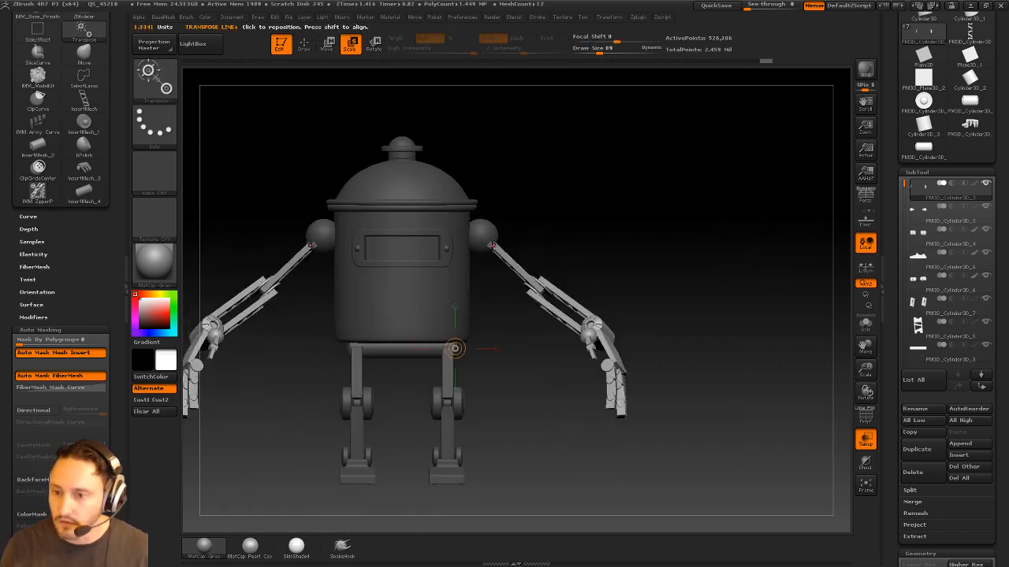
mouse_move(496, 246)
left_mouse_down()
mouse_move(566, 177)
mouse_move(504, 221)
left_mouse_up()
mouse_move(564, 178)
left_mouse_down()
mouse_move(541, 193)
mouse_move(555, 185)
left_mouse_up()
key("q")
Move the upper leg frame, knee joint, lower leg frame and ankle joint subtools in turn to the start of the subtool list
left_click_drag(476, 373, 496, 351, "alt")
left_click(468, 356, "alt")
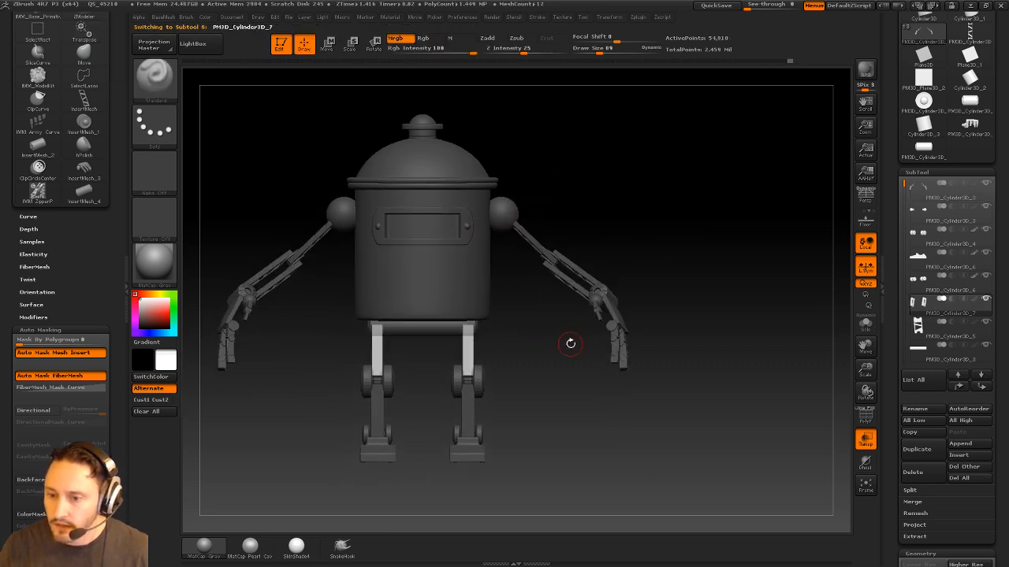
left_click(958, 387, "shift")
left_click(445, 331, "alt")
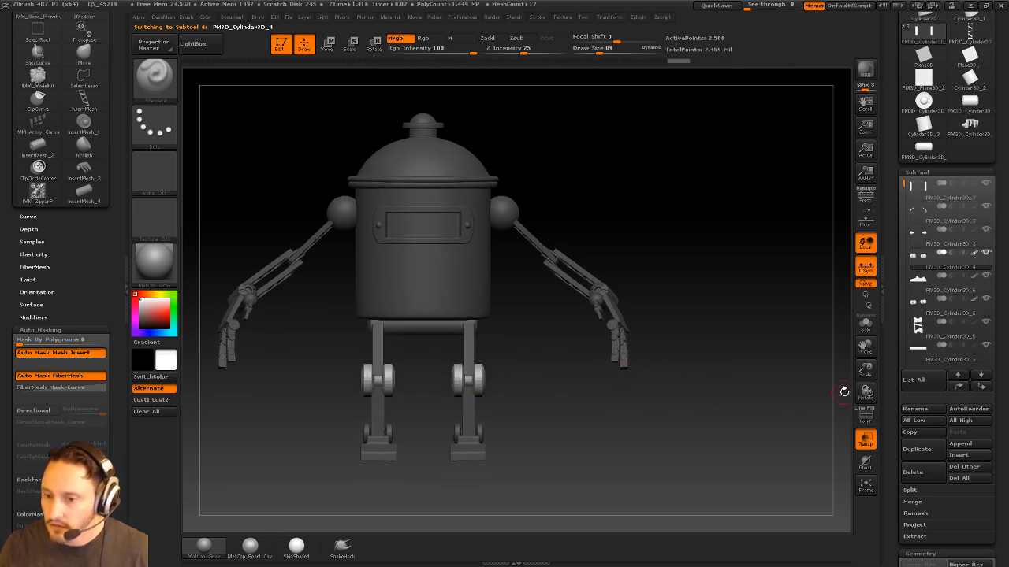
left_click(477, 419, "alt")
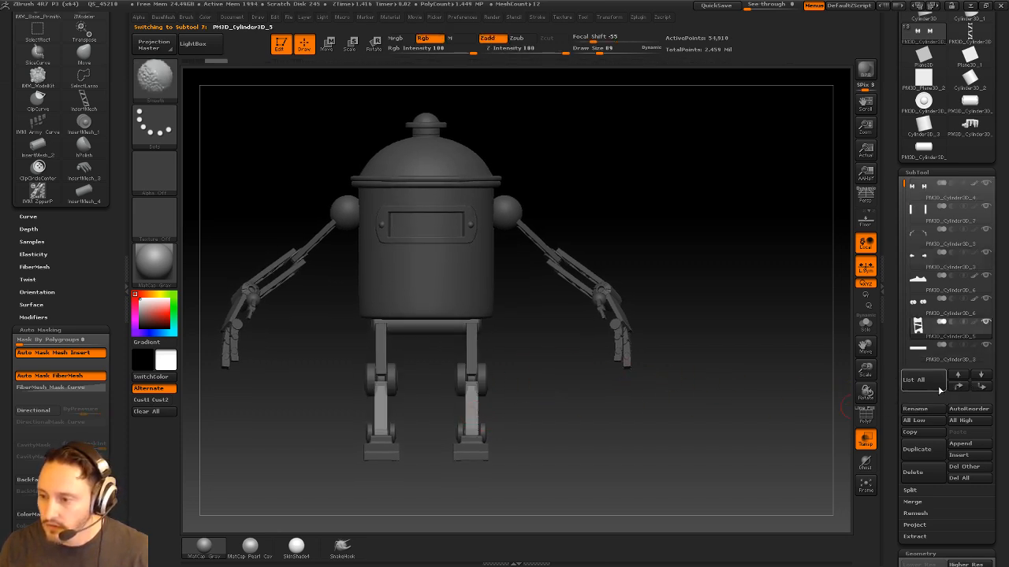
left_click(958, 386, "shift")
left_click(480, 428, "alt")
left_click(958, 387, "shift")
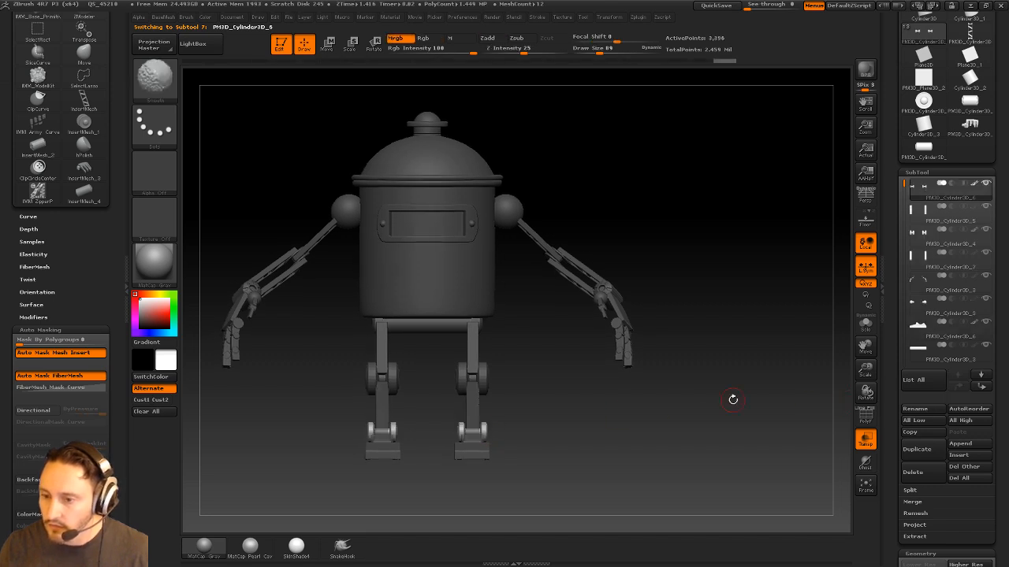
Move the feet subtool to the start of the subtool list and merge the leg parts down into a single leg subtool
left_click_drag(504, 446, 507, 443, "alt")
left_click(479, 448, "alt")
left_click(958, 386, "shift")
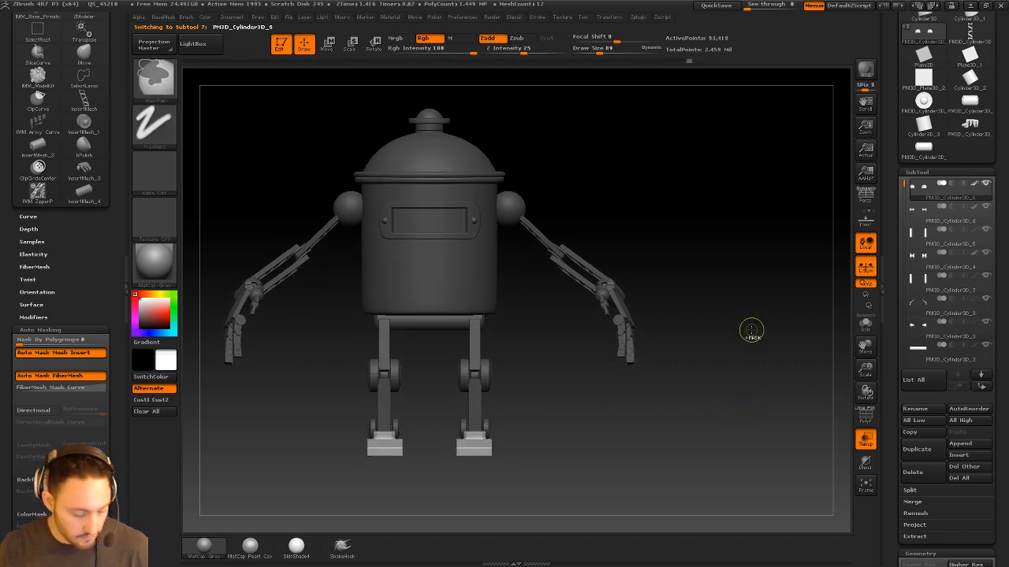
key("ctrl+m")
key("ctrl+m")
key("ctrl+m")
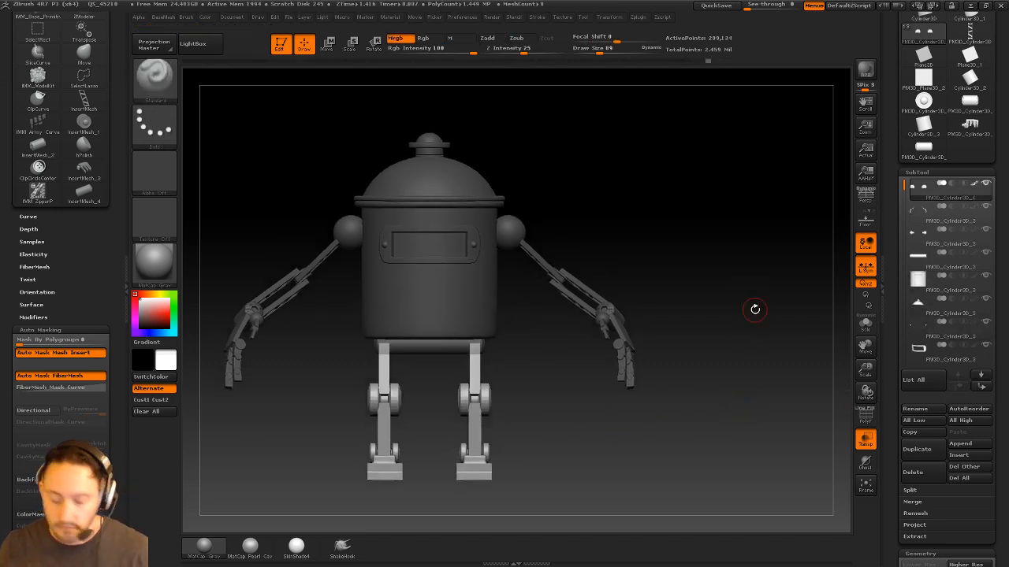
Scale the merged legs up slightly from the hip ends
key("e")
mouse_move(474, 348)
left_mouse_down("shift")
mouse_move(768, 333)
mouse_move(804, 349)
mouse_move(966, 359)
left_mouse_up("shift")
left_click_drag(766, 351, 782, 350)
mouse_move(782, 335)
right_mouse_down("ctrl")
mouse_move(781, 290)
mouse_move(714, 303)
mouse_move(748, 304)
mouse_move(764, 286)
mouse_move(772, 305)
mouse_move(768, 283)
mouse_move(702, 232)
mouse_move(668, 259)
mouse_move(688, 252)
mouse_move(678, 197)
mouse_move(684, 214)
right_mouse_up("ctrl")
key("q")
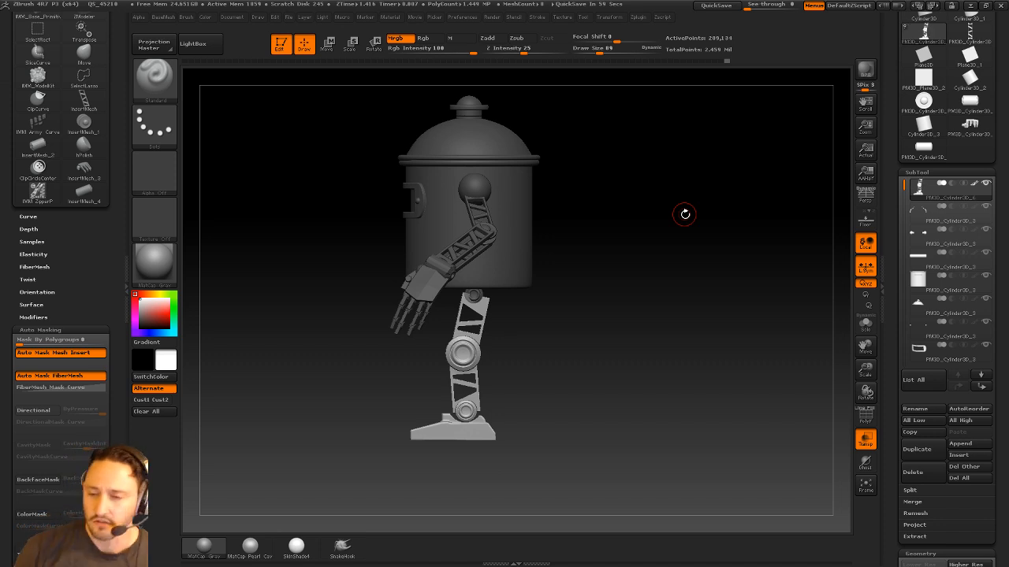
Shift the legs slightly toward the robot's front in side view
right_click_drag(627, 273, 617, 261, "ctrl")
key("w")
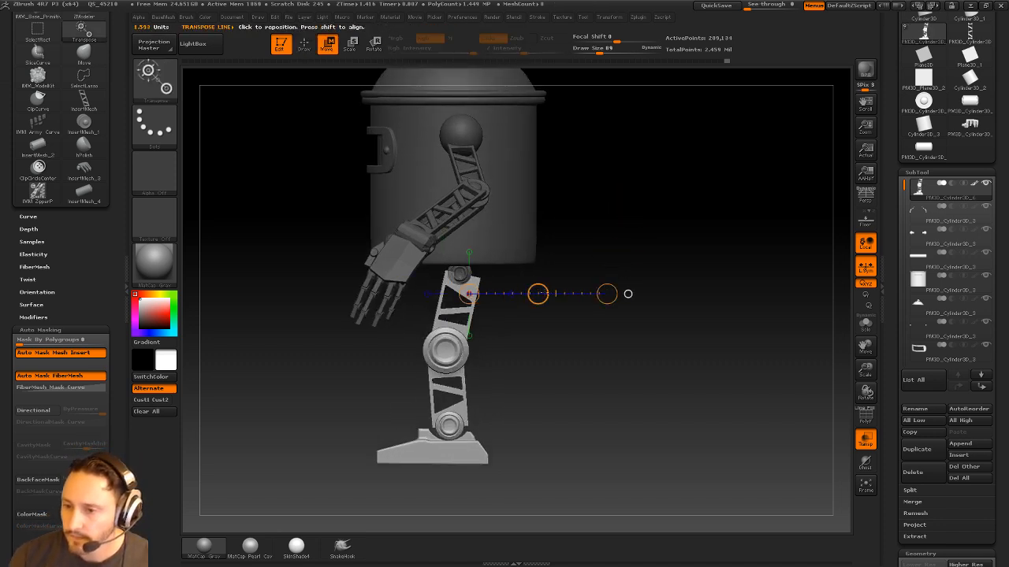
left_click_drag(541, 293, 535, 292)
key("q")
Lengthen the hip bar symmetrically by masking all but its ends and moving them outward past the body's sides
mouse_move(615, 255)
right_mouse_down("shift")
mouse_move(543, 305)
mouse_move(541, 286)
right_mouse_up("shift")
left_click(443, 304, "alt")
key("ctrl")
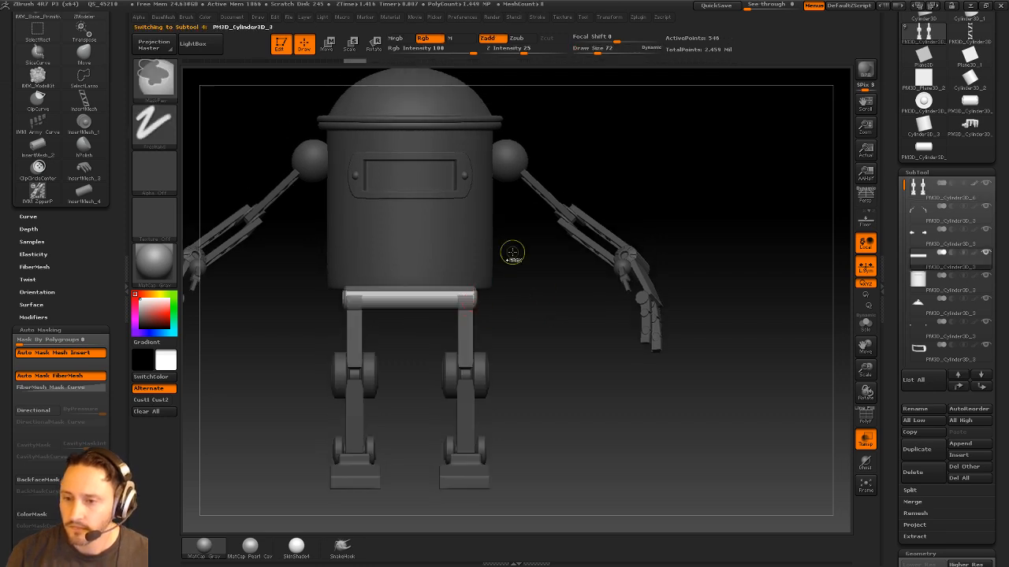
left_click_drag(512, 252, 459, 334, "ctrl")
left_click(513, 322, "ctrl")
key("w")
left_click_drag(434, 300, 583, 299, "shift")
left_click_drag(509, 299, 533, 301)
key("q")
right_click_drag(554, 321, 534, 328, "alt")
key("w")
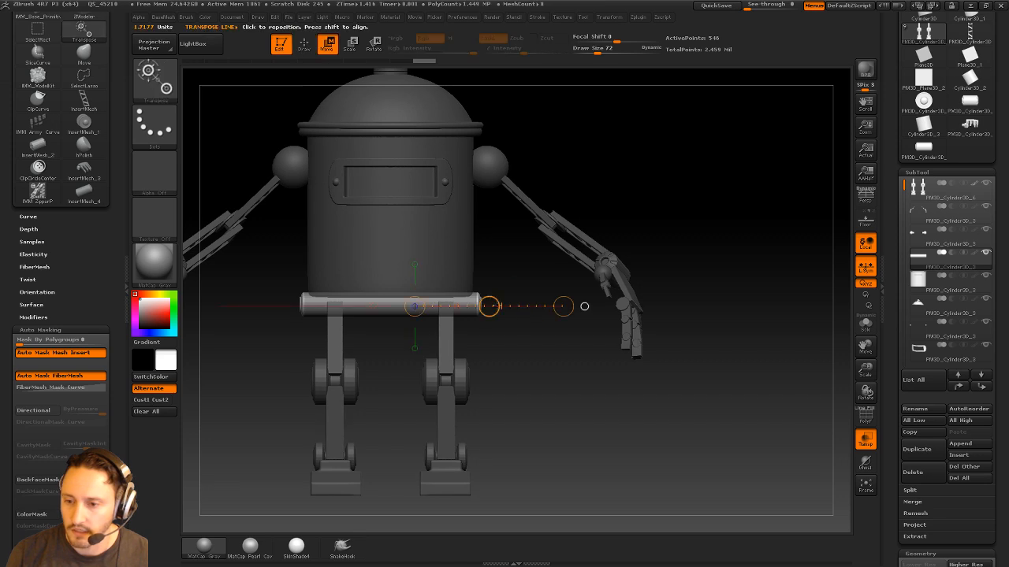
left_click_drag(488, 305, 501, 306)
key("q")
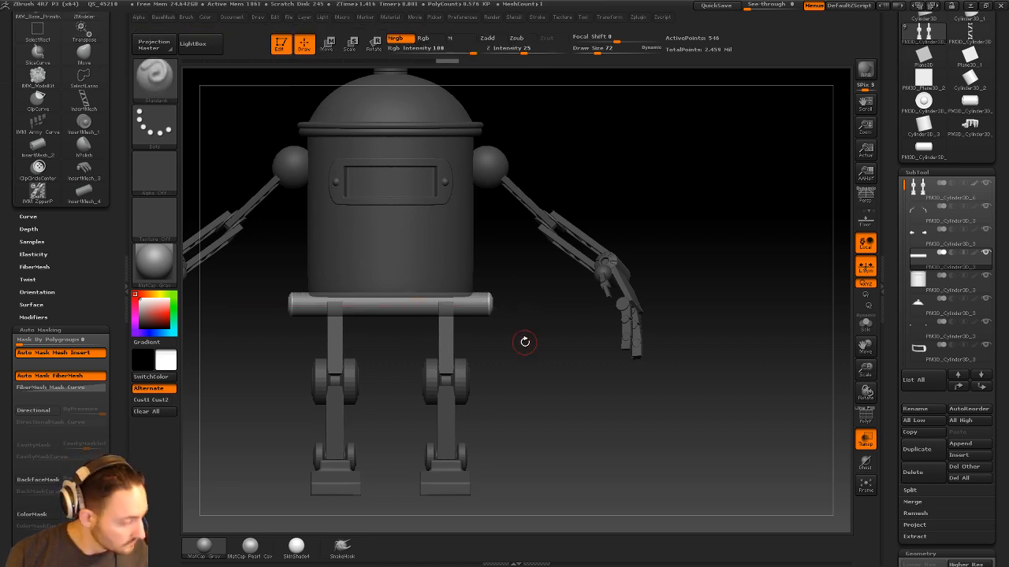
Move the two legs symmetrically apart toward the ends of the hip bar
right_click_drag(526, 349, 508, 339, "alt")
key("s")
key("w")
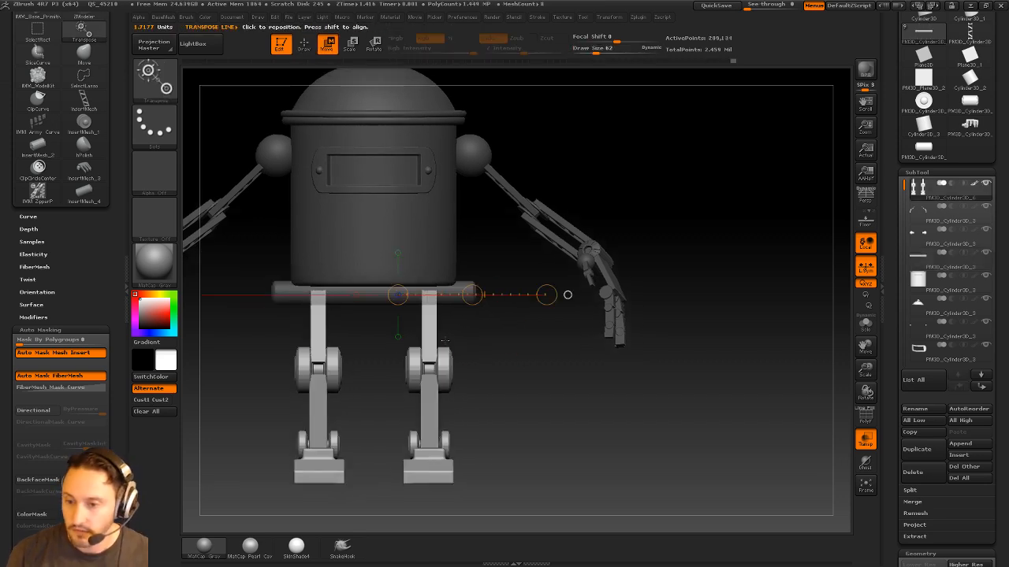
mouse_move(478, 338)
left_mouse_down()
mouse_move(503, 332)
mouse_move(493, 362)
mouse_move(384, 372)
left_mouse_up()
key("q")
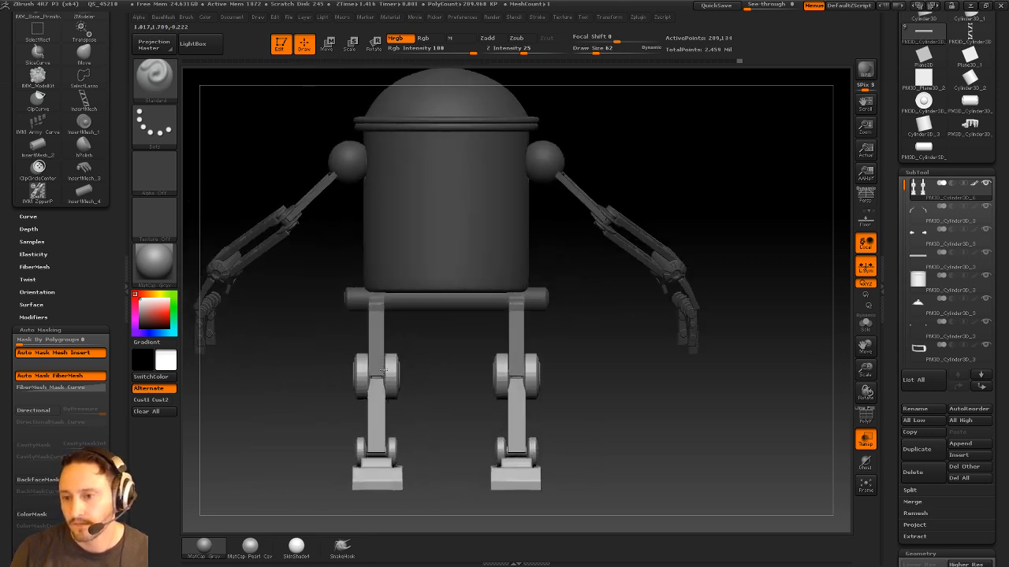
Insert a rounded part from the IMM_ModelKit brush at the centre of the hip bar
left_click(468, 307, "alt")
key("b")
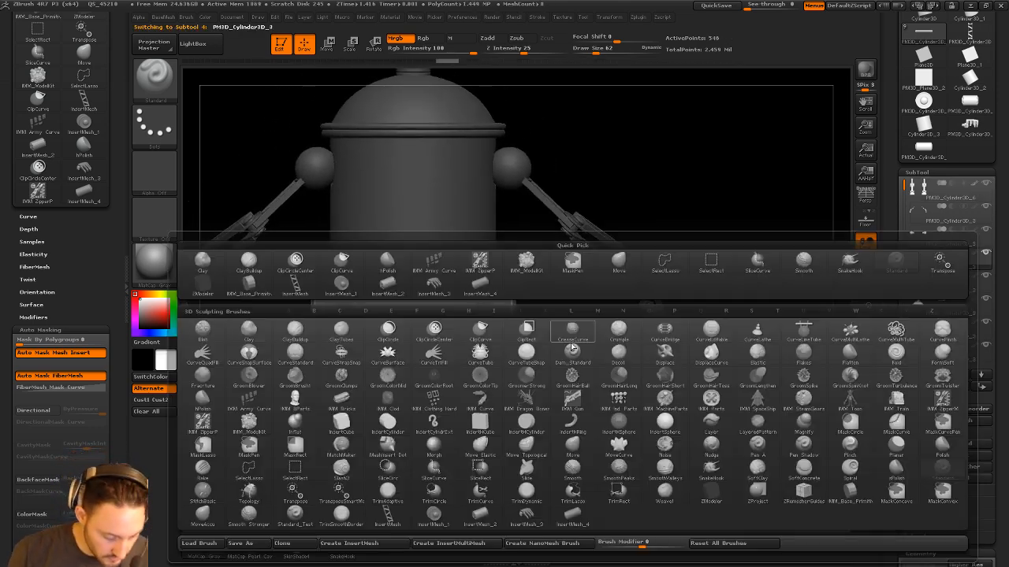
key("i")
left_click(249, 420)
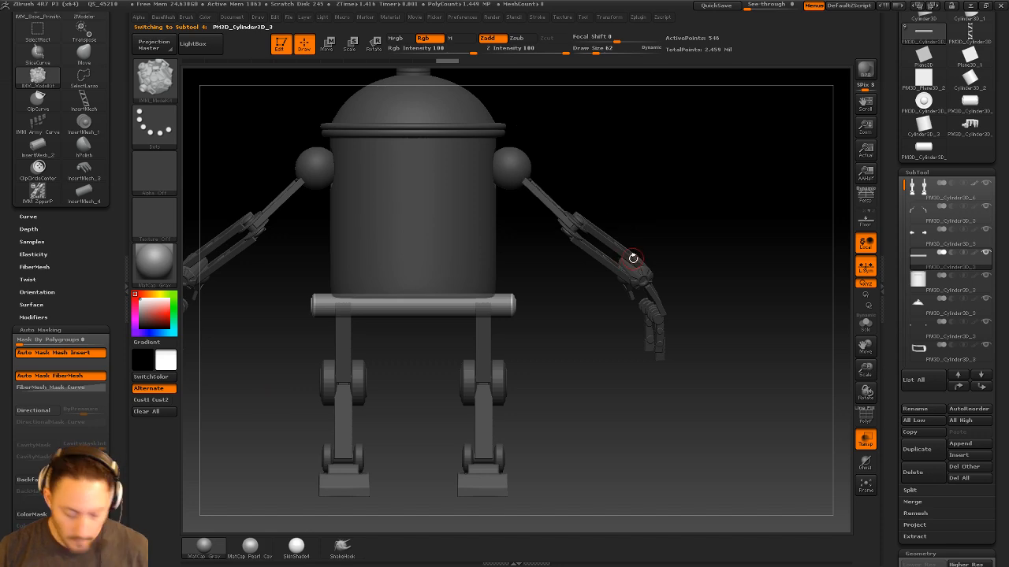
key("m")
left_click(902, 264)
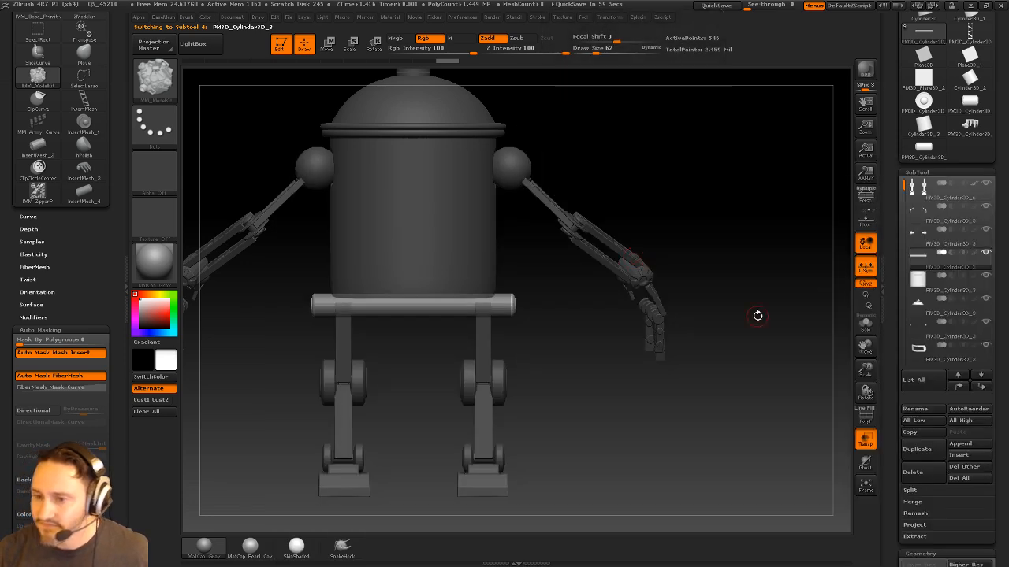
left_click_drag(414, 305, 416, 336)
left_click_drag(416, 358, 462, 391)
Rotate the inserted part and shift it in side view so it sits behind the hip bar
left_click_drag(568, 368, 590, 355, "alt")
key("r")
left_click_drag(532, 284, 542, 312)
key("w")
left_click_drag(484, 288, 486, 295)
key("q")
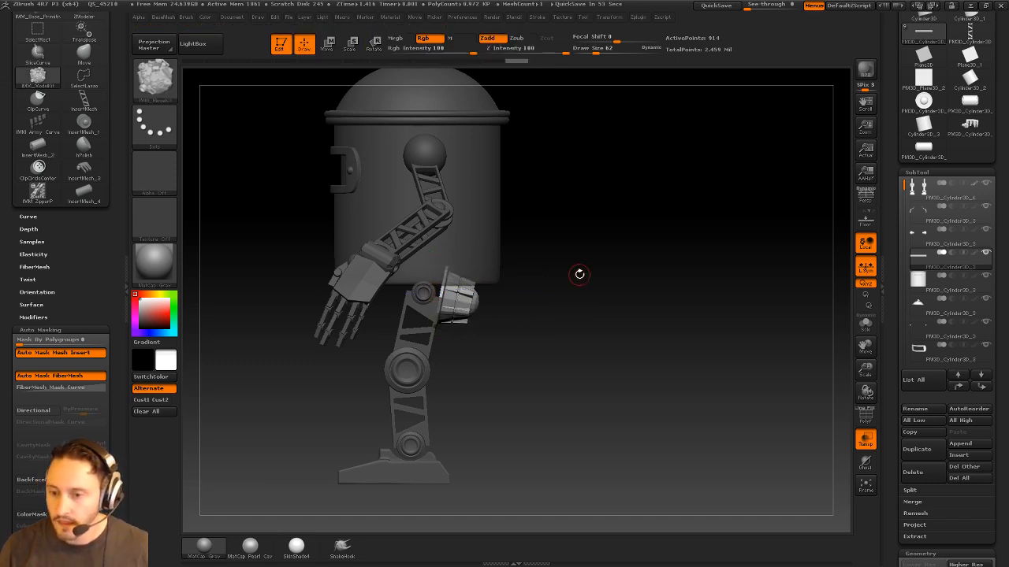
Split the inserted part from the hip bar into its own subtool using Split Masked Points
mouse_move(578, 272)
left_mouse_down("shift")
mouse_move(562, 285)
mouse_move(582, 290)
left_mouse_up("shift")
key("b")
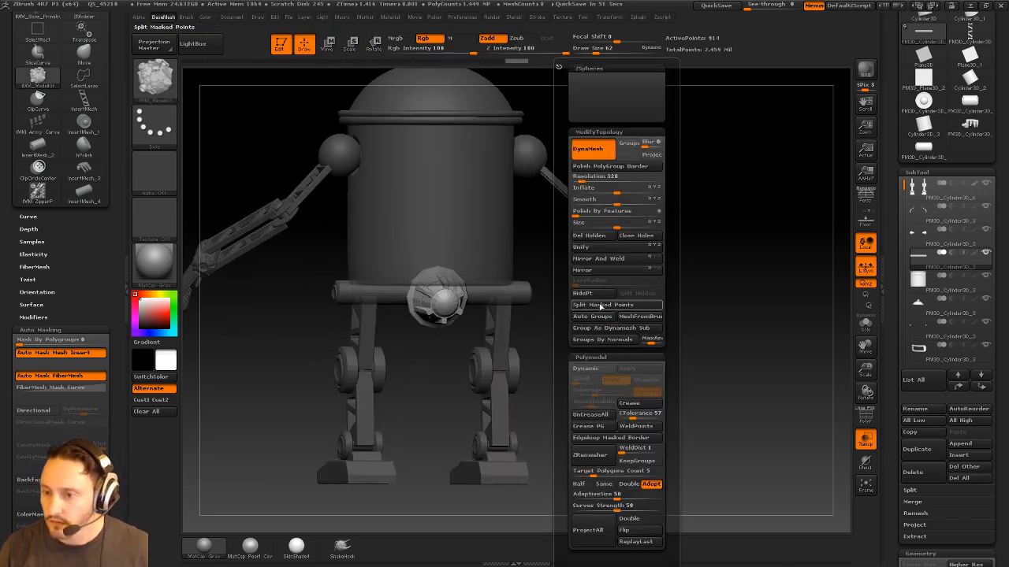
left_click(598, 308)
mouse_move(552, 380)
left_mouse_down()
mouse_move(547, 326)
mouse_move(640, 325)
mouse_move(628, 333)
left_mouse_up()
Duplicate the hip bar subtool and isolate the copy with its polygroup wireframe shown
left_click(529, 296, "alt")
key("s")
left_click(613, 337)
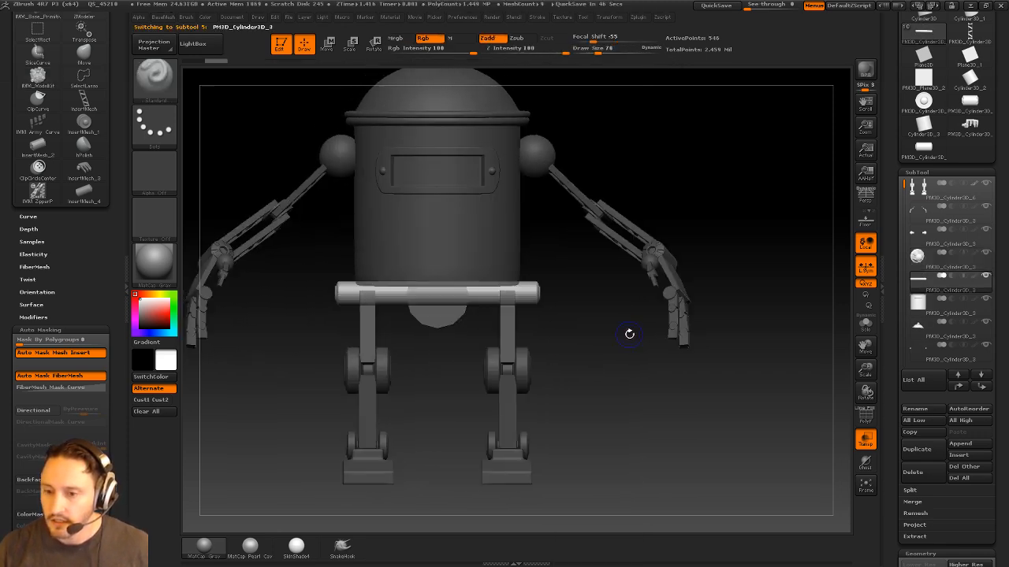
mouse_move(571, 312)
left_mouse_down("alt")
mouse_move(565, 327)
mouse_move(566, 308)
mouse_move(548, 305)
left_mouse_up("alt")
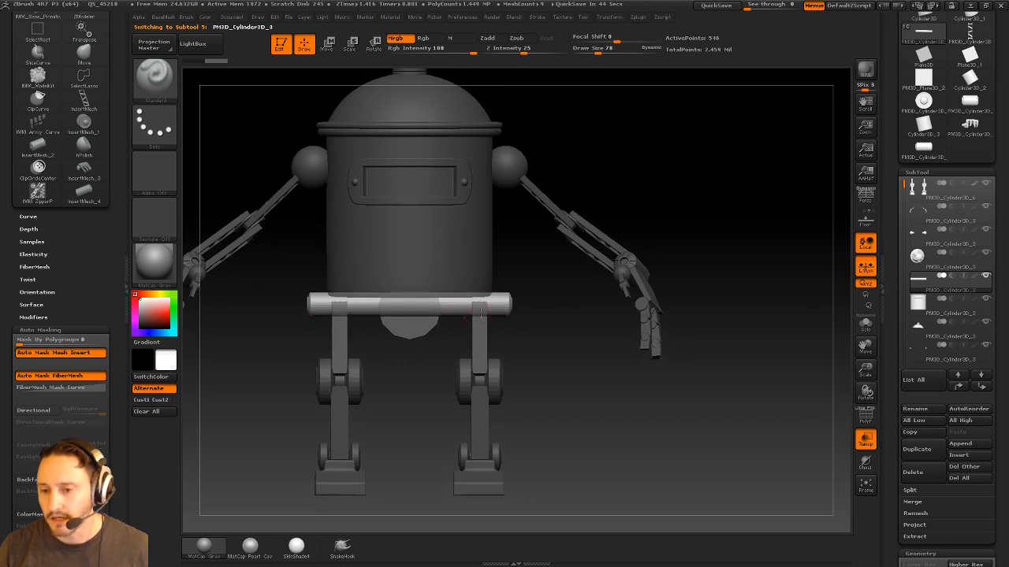
left_click(916, 449)
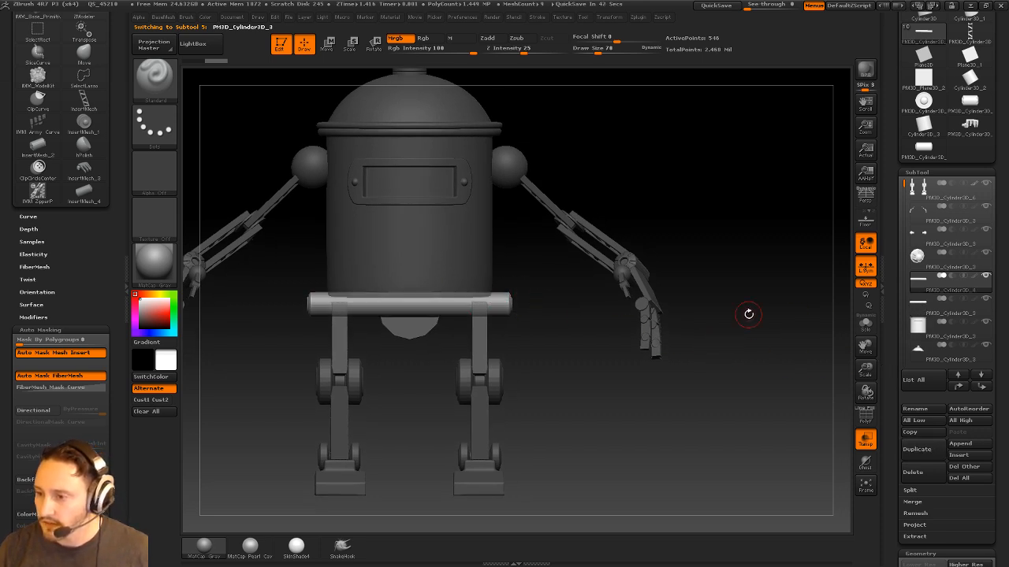
left_click(865, 323)
left_click(865, 416)
left_click_drag(795, 389, 779, 385, "alt")
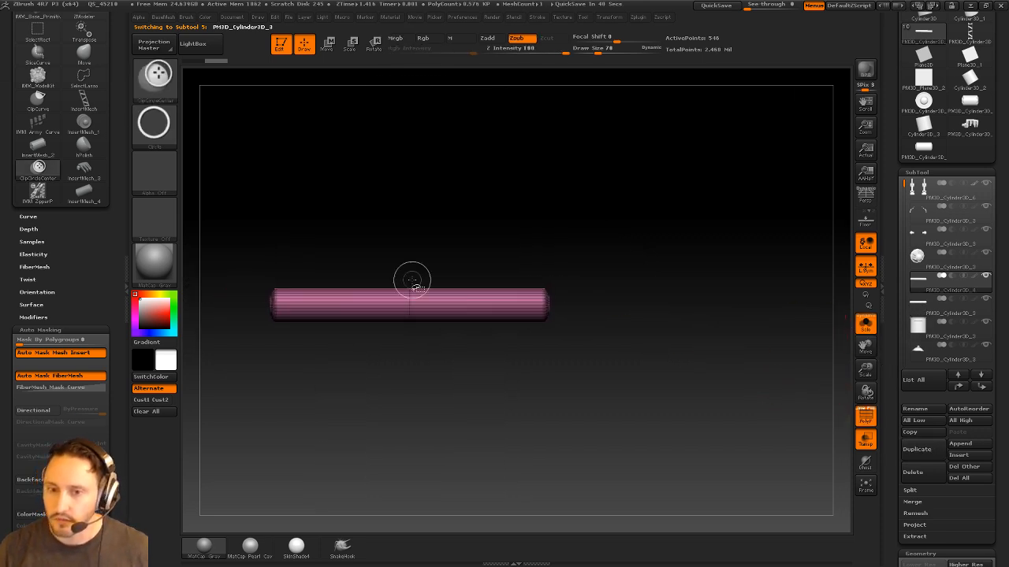
Slice the bar copy vertically between its centre and one end, and mirror the slice to the other side
key("b")
left_click(399, 91, "ctrl+shift")
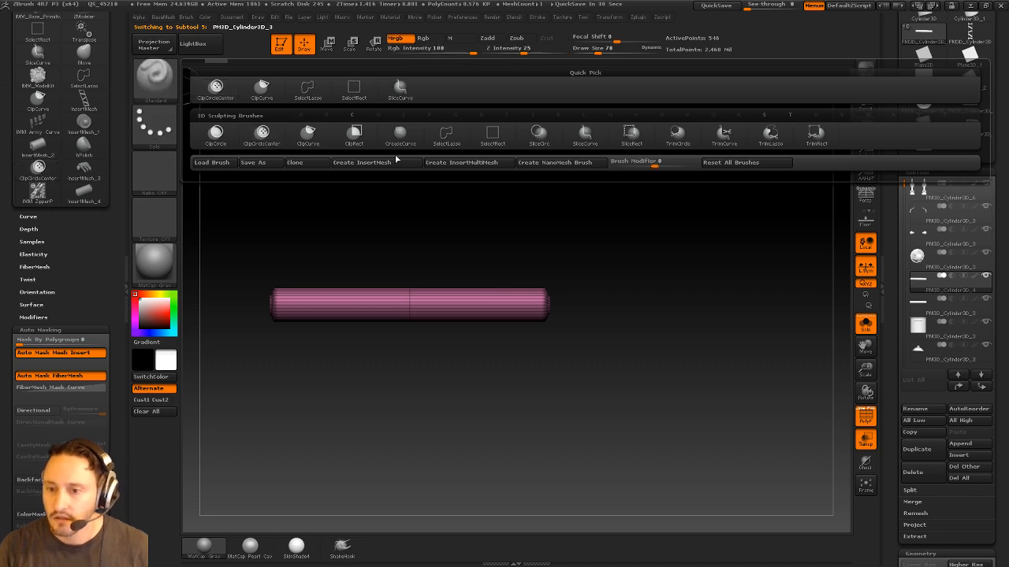
left_click_drag(476, 175, 487, 460, "ctrl+shift")
key("2")
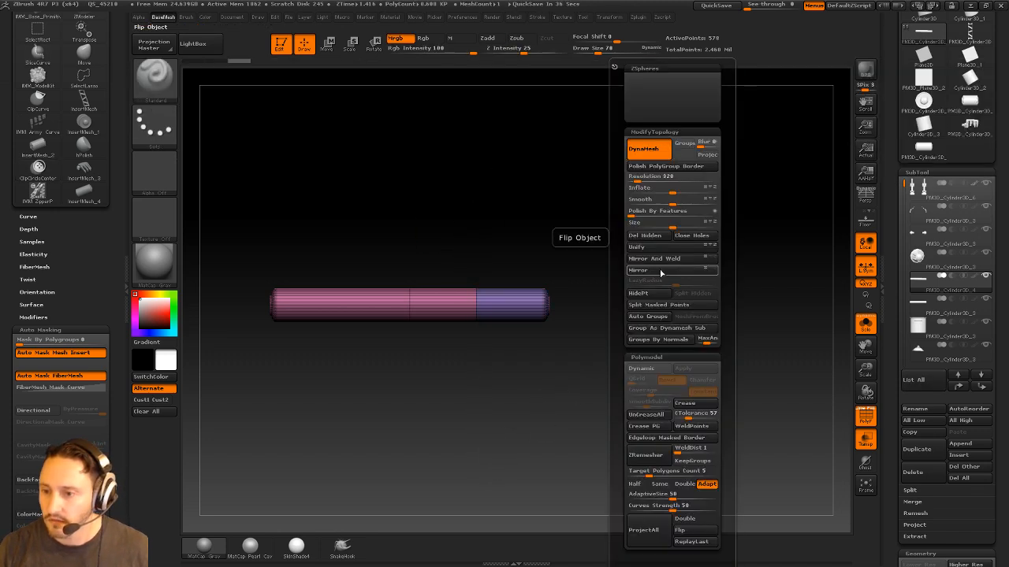
left_click(660, 271)
Isolate the bar copy's middle section and delete the hidden end sections
key("b")
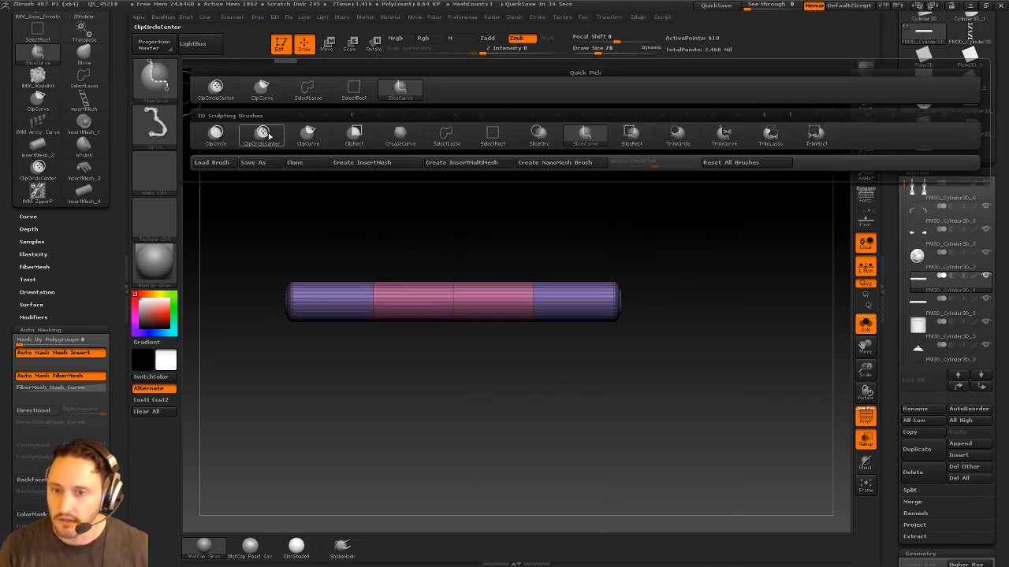
left_click(350, 94, "ctrl+shift")
left_click_drag(424, 230, 464, 361, "ctrl+shift")
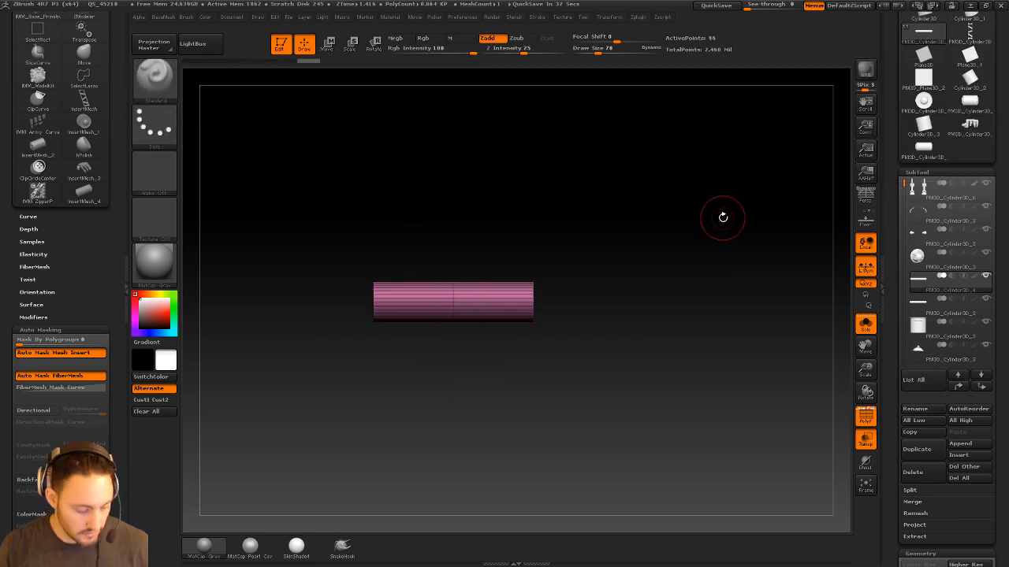
key("2")
left_click_drag(612, 202, 573, 286)
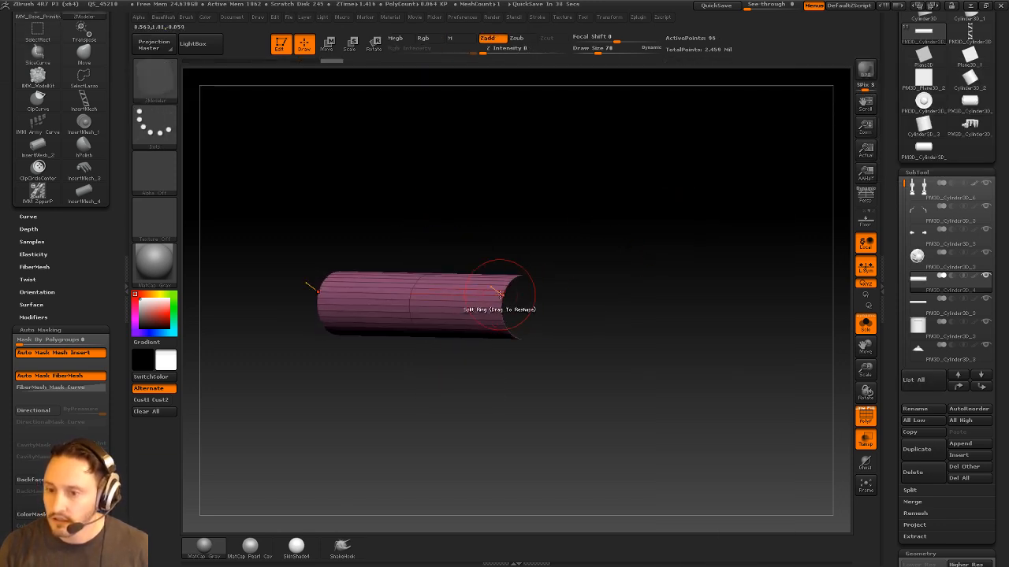
Close the middle section's open ends with ZModeler and regroup its polygons with Groups By Normals
key("space")
left_click(400, 314)
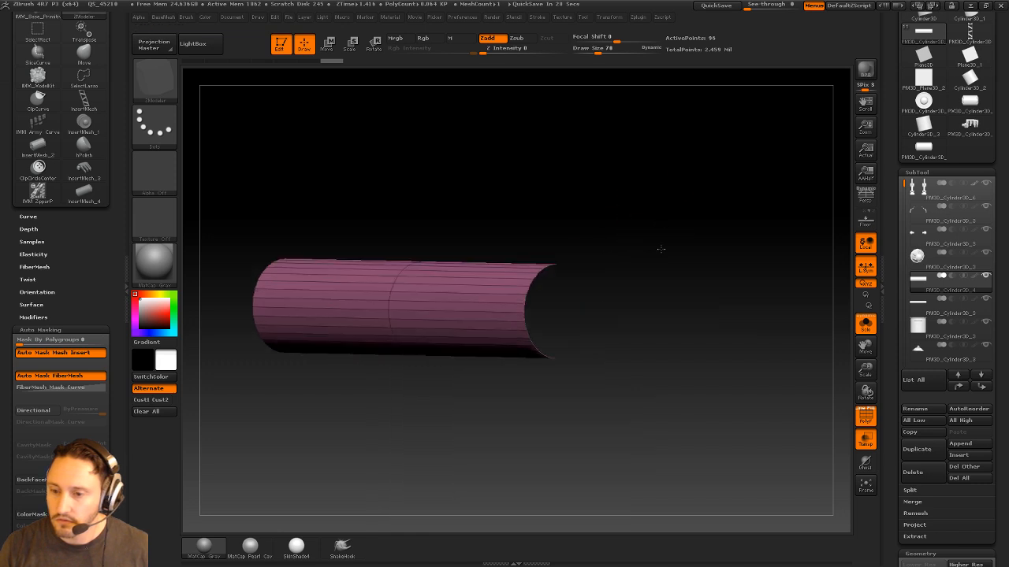
left_click(548, 283)
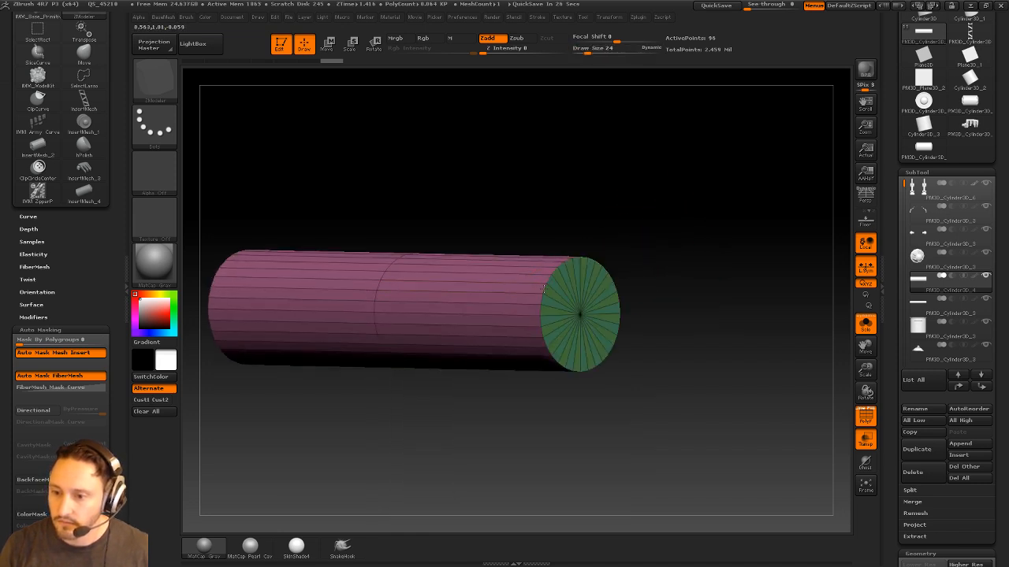
key("1")
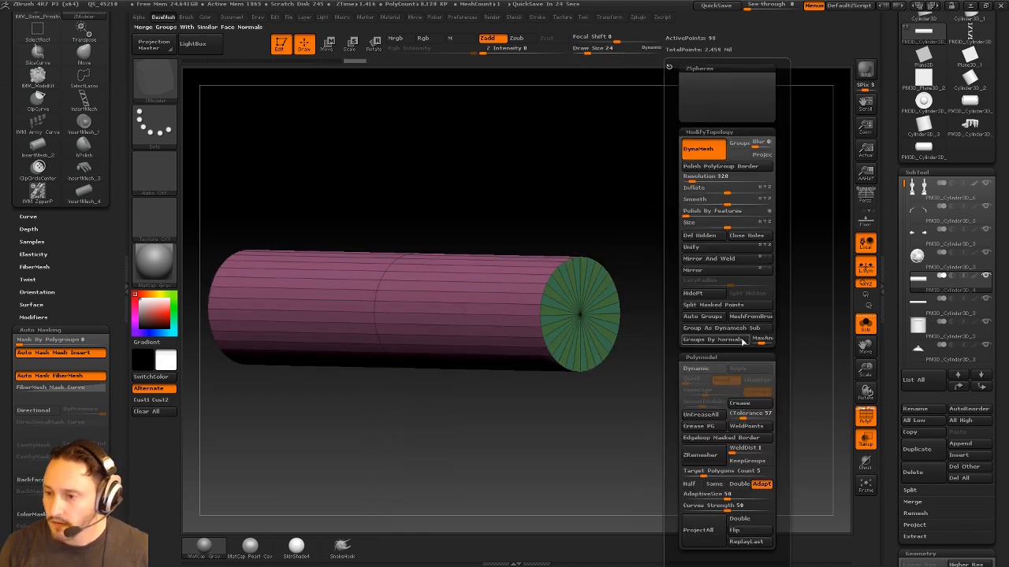
left_click(743, 341)
left_click_drag(678, 331, 710, 260, "alt")
left_click(867, 325)
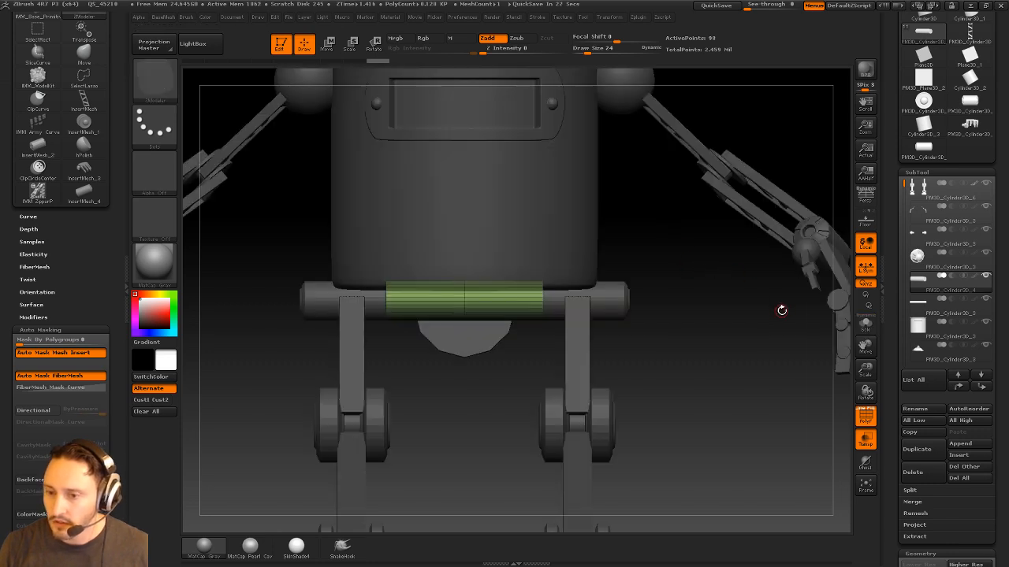
Try inflating the capped middle cylinder, and undo back to the open-ended version
key("1")
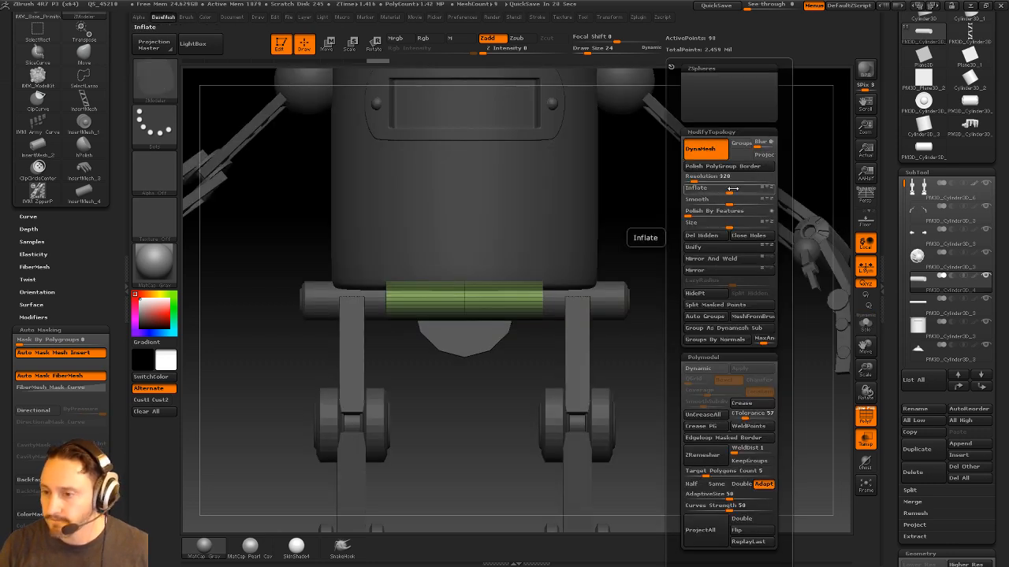
mouse_move(690, 254)
left_mouse_down()
mouse_move(646, 252)
mouse_move(675, 248)
left_mouse_up()
key("ctrl+z")
key("ctrl+z")
key("1")
left_click_drag(708, 189, 718, 189)
key("ctrl+z")
Delete the central edge loop of the isolated open cylinder with ZModeler
left_click(867, 327)
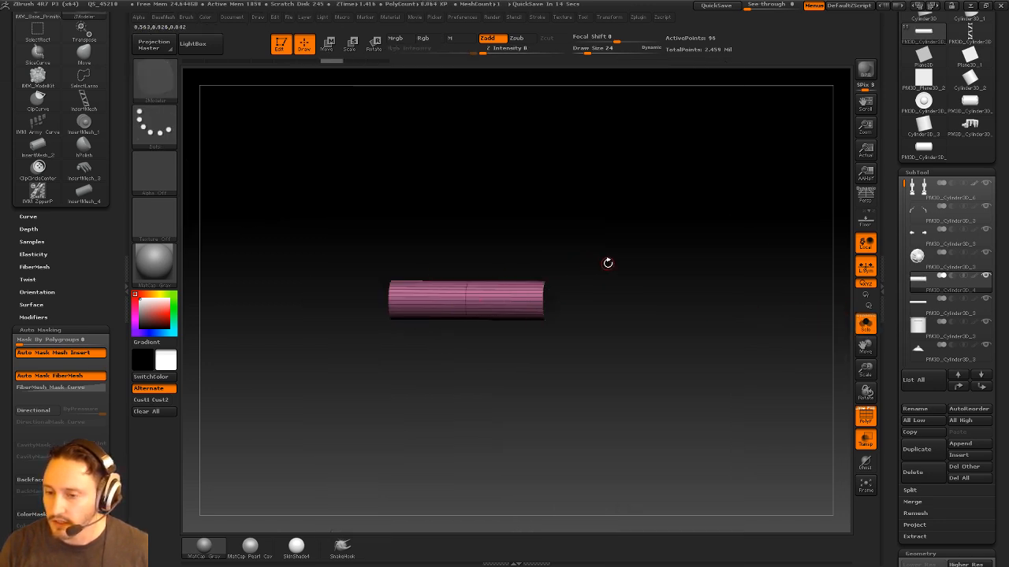
left_click_drag(639, 218, 698, 397, "alt")
left_click_drag(457, 300, 560, 184, "alt")
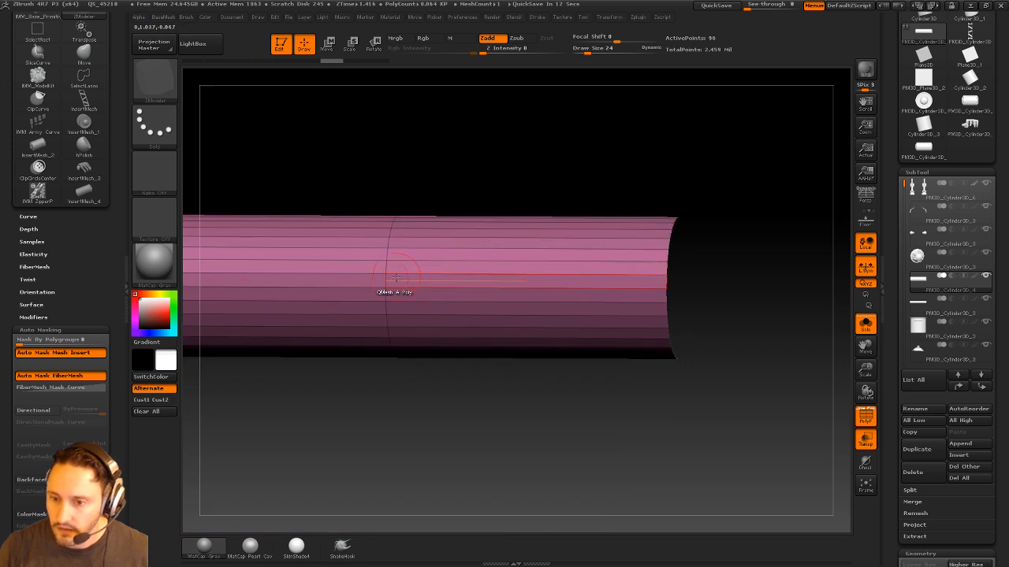
key("space")
left_click(363, 277)
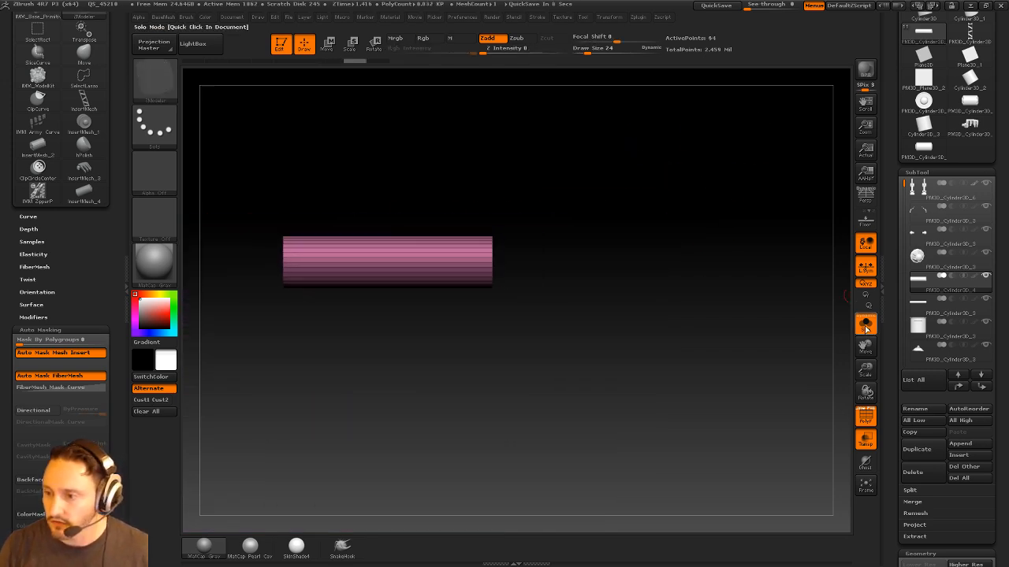
Show the whole robot and inflate the cylinder until it is clearly thicker than the hip bar
left_click(865, 323)
left_click_drag(655, 192, 689, 191)
left_click_drag(687, 190, 728, 136)
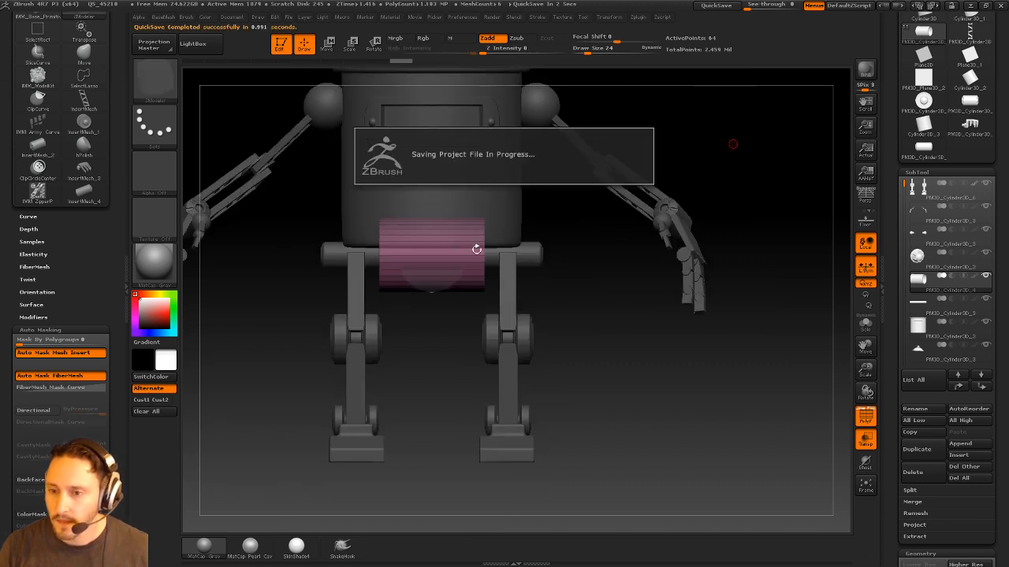
left_click_drag(624, 229, 628, 255, "alt")
Mirror and weld the thick cylinder across its centre and narrow it symmetrically along the hip bar
key("2")
left_click(619, 256)
key("w")
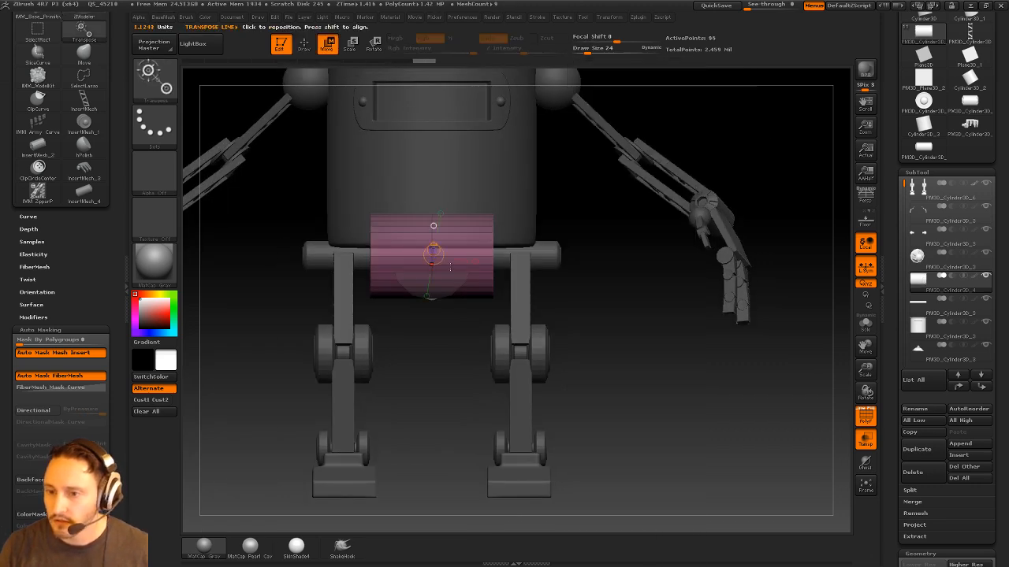
left_click_drag(434, 273, 594, 276)
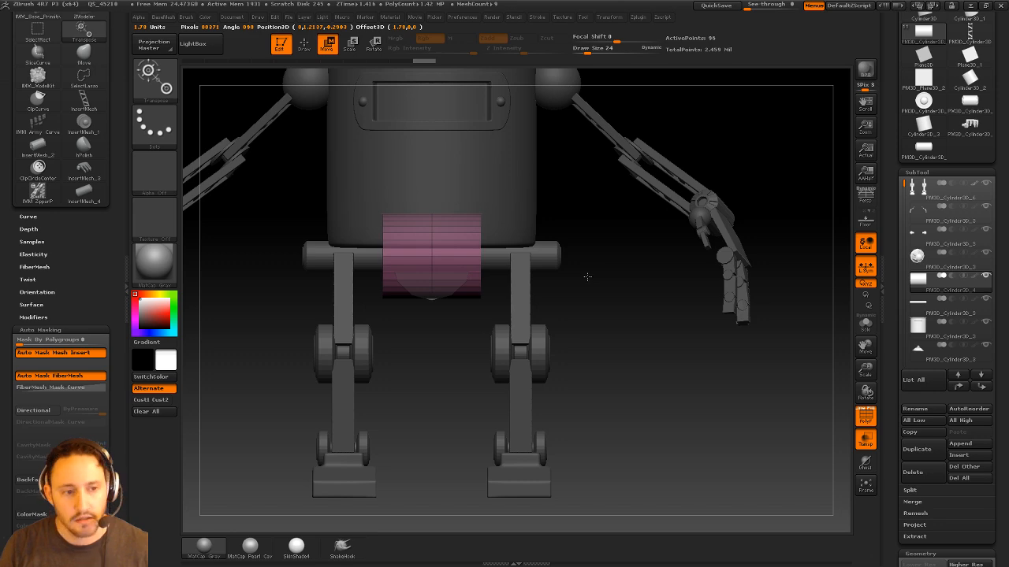
Close the open end of the thick central hip cylinder with ZModeler's Close action
key("q")
mouse_move(673, 324)
left_mouse_down()
mouse_move(632, 292)
mouse_move(593, 287)
mouse_move(593, 321)
mouse_move(658, 327)
mouse_move(654, 315)
mouse_move(643, 311)
mouse_move(668, 361)
mouse_move(579, 359)
mouse_move(631, 394)
mouse_move(597, 407)
mouse_move(635, 288)
mouse_move(573, 381)
left_mouse_up()
key("space")
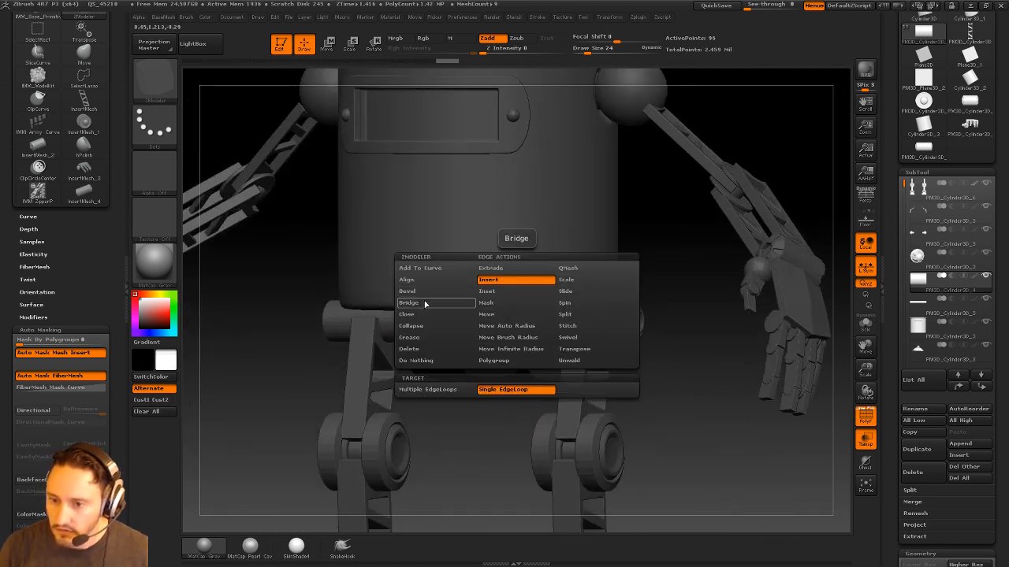
left_click(422, 315)
left_click(517, 326)
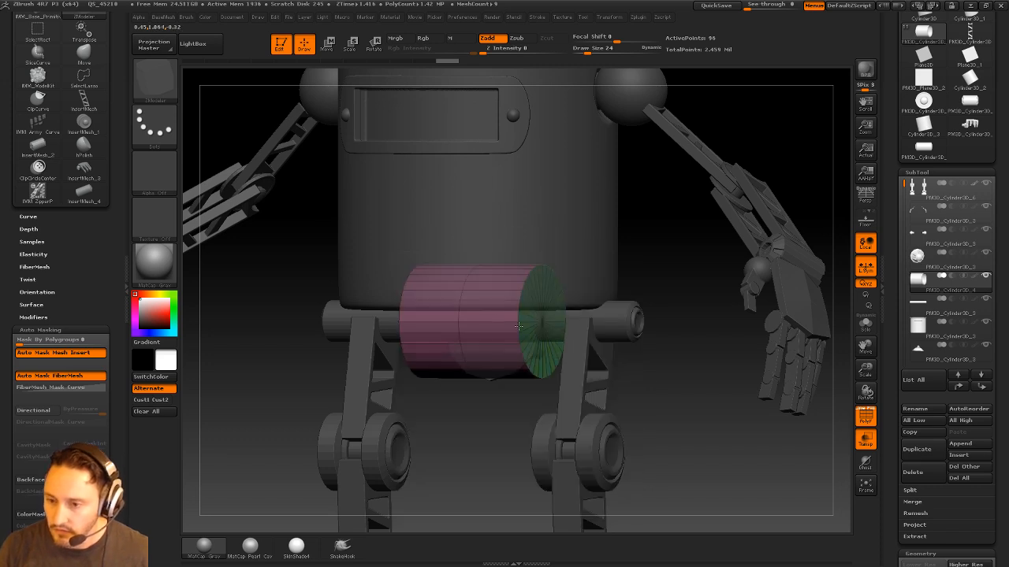
Regroup the capped cylinder's polygons by normals and switch to the Standard brush
left_click_drag(670, 355, 676, 325, "alt")
key("2")
key("2")
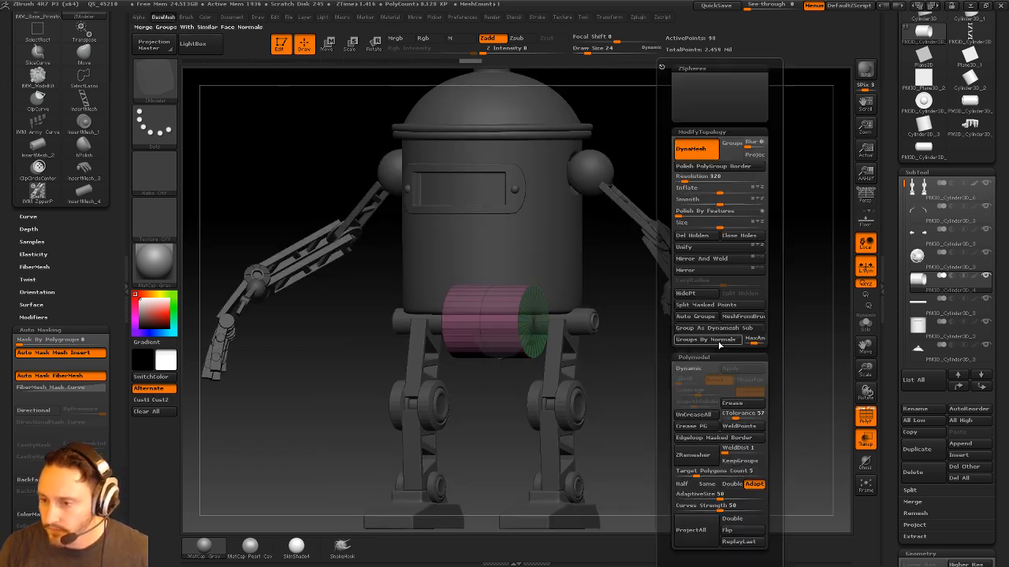
left_click(724, 339)
left_click_drag(637, 378, 694, 382)
mouse_move(737, 406)
left_mouse_down("alt")
mouse_move(743, 383)
mouse_move(698, 386)
mouse_move(731, 362)
mouse_move(660, 365)
mouse_move(756, 371)
mouse_move(749, 391)
left_mouse_up("alt")
key("b")
key("s")
key("t")
key("s")
left_click(701, 376)
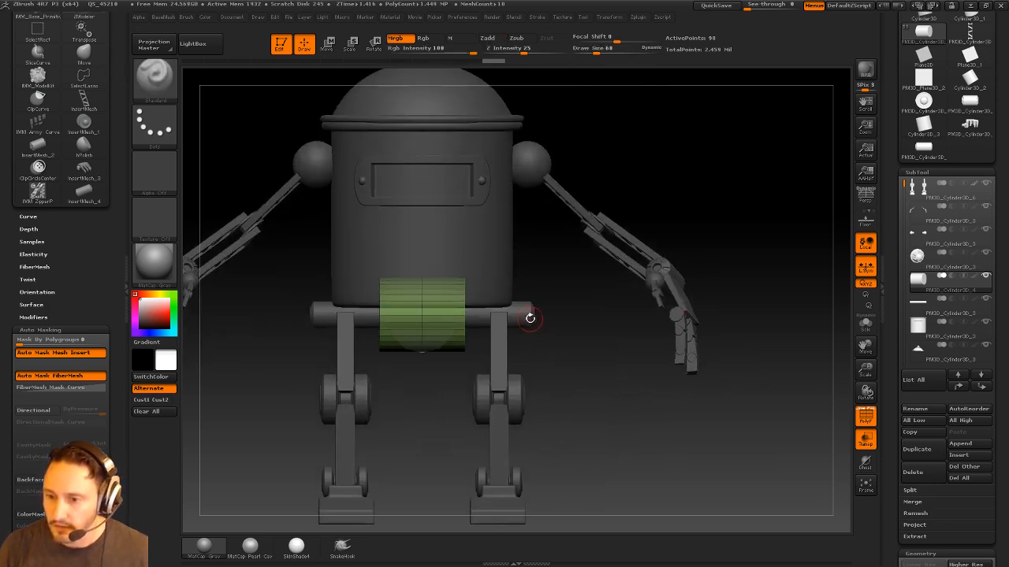
left_click(529, 318, "alt")
left_click_drag(588, 319, 608, 316, "alt")
key("w")
mouse_move(442, 308)
left_mouse_down("shift")
mouse_move(635, 308)
mouse_move(601, 307)
mouse_move(622, 309)
mouse_move(590, 340)
mouse_move(724, 311)
left_mouse_up("shift")
key("q")
left_click(461, 332, "alt")
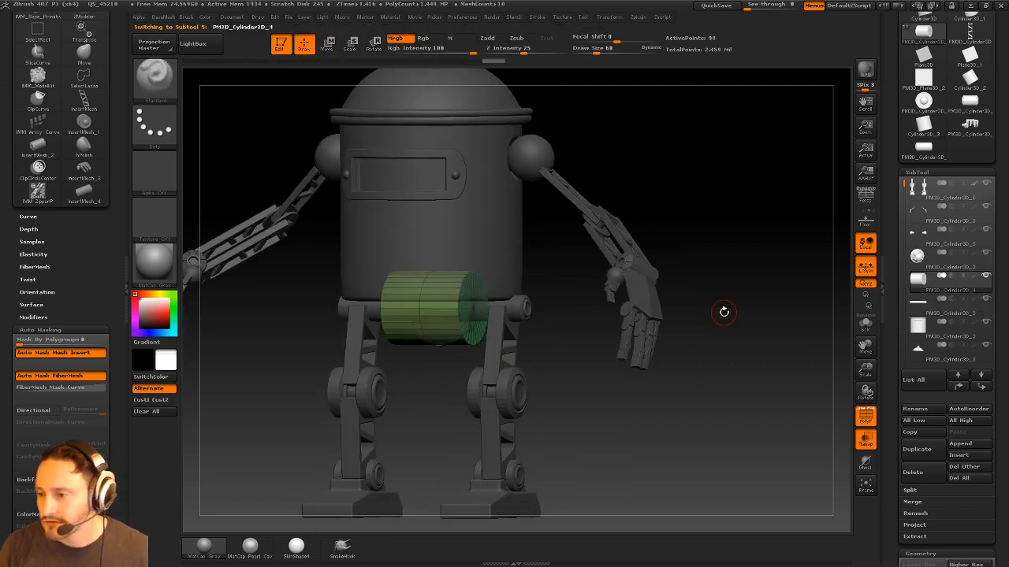
Duplicate the central cylinder and move the copy along the hip bar to the outer side of one leg
left_click(919, 449)
left_click_drag(622, 383, 637, 387, "shift")
key("w")
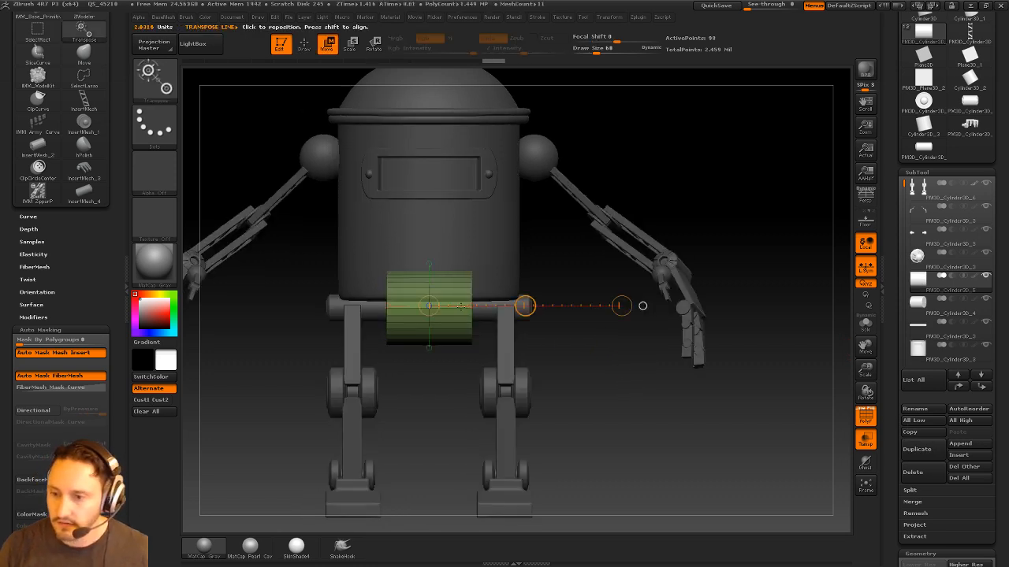
left_click_drag(543, 304, 680, 304)
left_click_drag(451, 317, 645, 319)
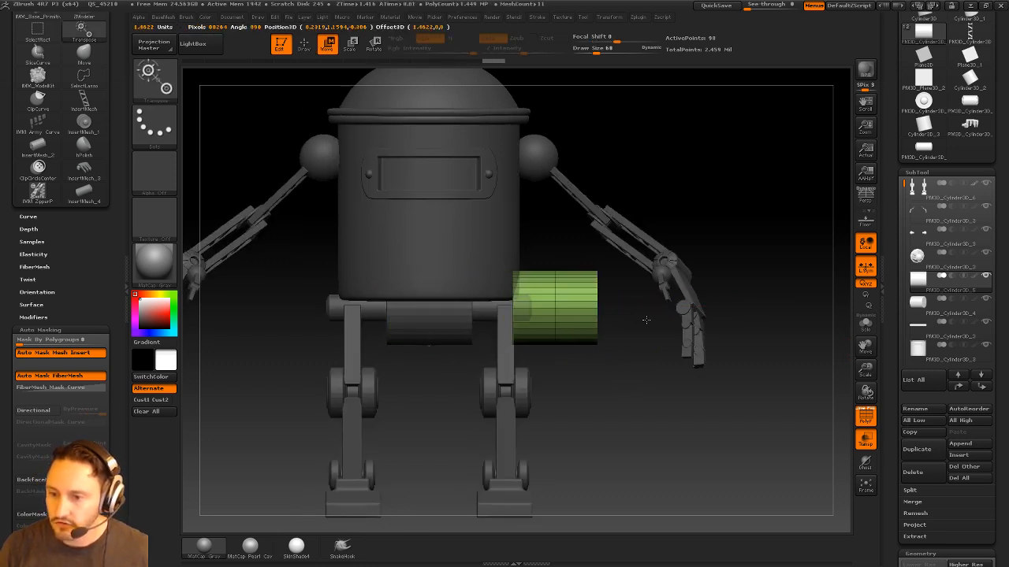
Narrow the copied cylinder into a thin disc and place it at the outer end of the hip bar
mouse_move(520, 295)
left_mouse_down("shift")
mouse_move(648, 295)
mouse_move(534, 303)
left_mouse_up("shift")
left_click(505, 365, "alt")
left_click_drag(575, 271, 576, 271)
key("q")
mouse_move(605, 309)
left_mouse_down()
mouse_move(574, 312)
mouse_move(541, 289)
mouse_move(581, 272)
left_mouse_up()
left_click(521, 286, "alt")
key("w")
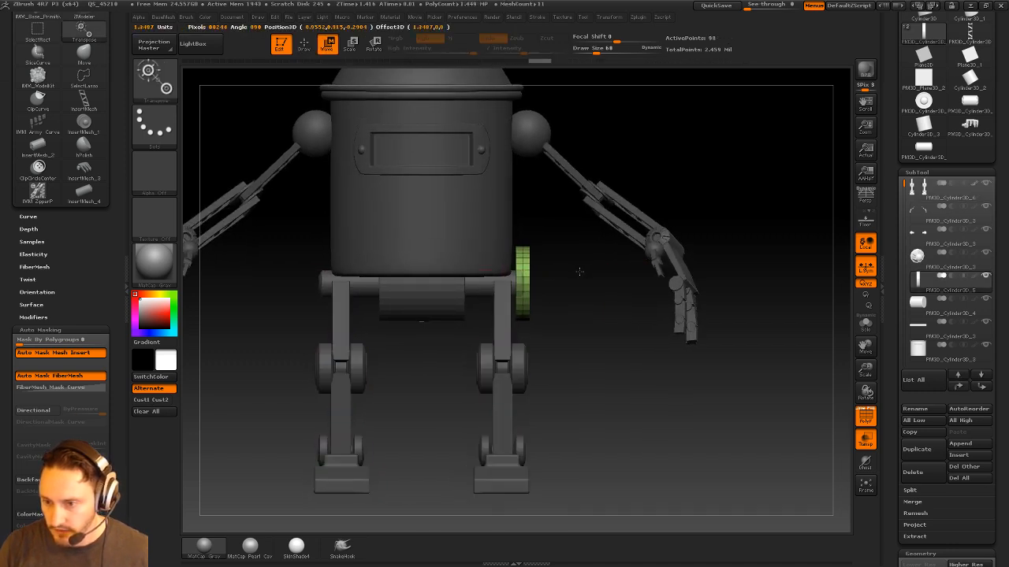
Flip the thin disc to the opposite hip, and mirror and weld it so both hips carry one
key("2")
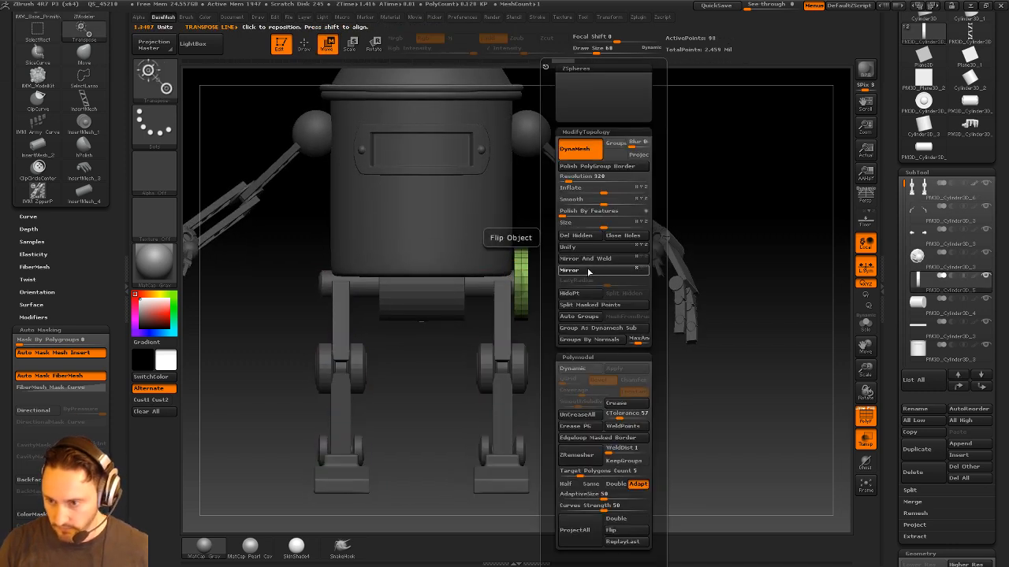
left_click(588, 272)
key("2")
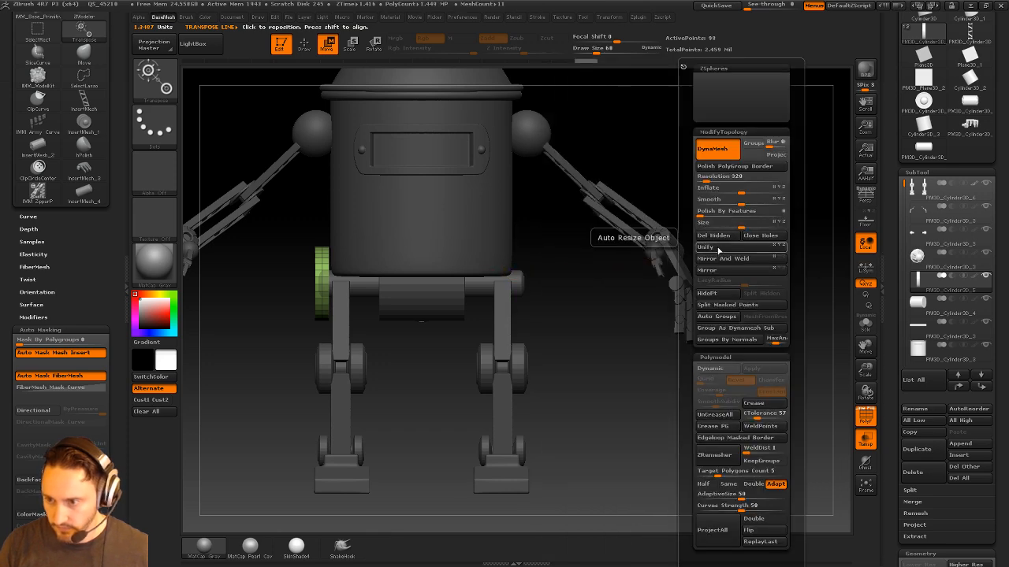
left_click(719, 259)
key("q")
Crease the edges of the hip discs and the central cylinder and smooth them with dynamic subdivision
mouse_move(569, 308)
left_mouse_down()
mouse_move(564, 315)
mouse_move(631, 349)
left_mouse_up()
key("2")
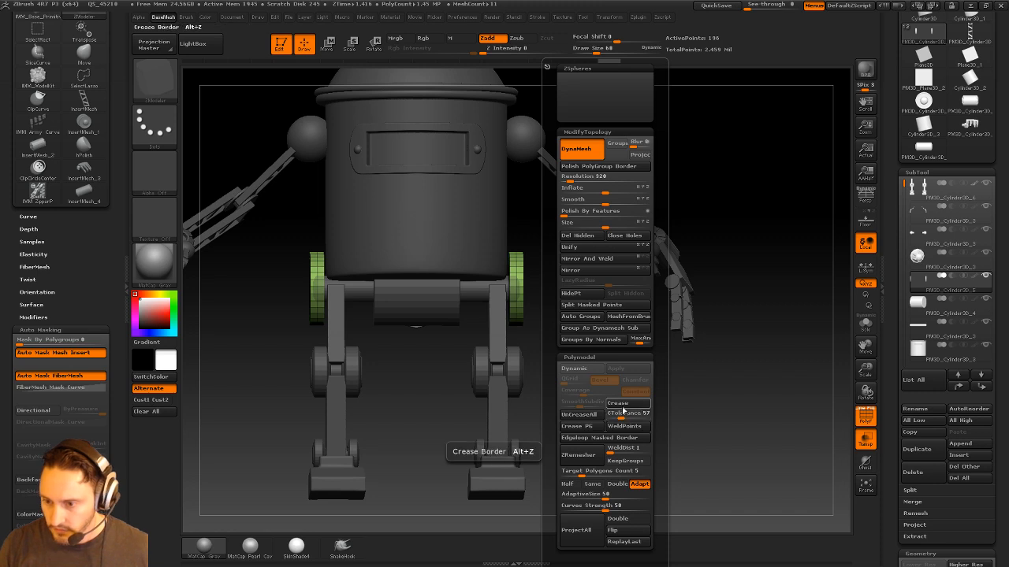
left_click(450, 290, "alt")
key("2")
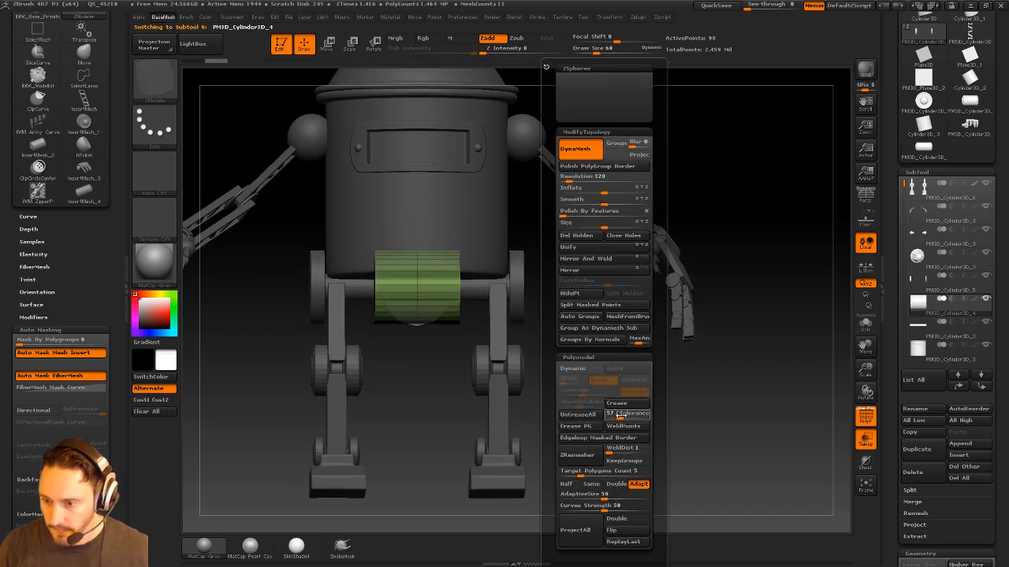
mouse_move(598, 371)
left_mouse_down()
mouse_move(580, 382)
mouse_move(586, 365)
left_mouse_up()
key("1")
Examine the whole robot from below and from the front with the wireframe hidden to judge the new hips
key("s")
mouse_move(589, 364)
left_mouse_down("alt")
mouse_move(600, 392)
mouse_move(518, 270)
left_mouse_up("alt")
left_click(507, 302, "alt")
left_click_drag(647, 297, 758, 232)
key("shift+f")
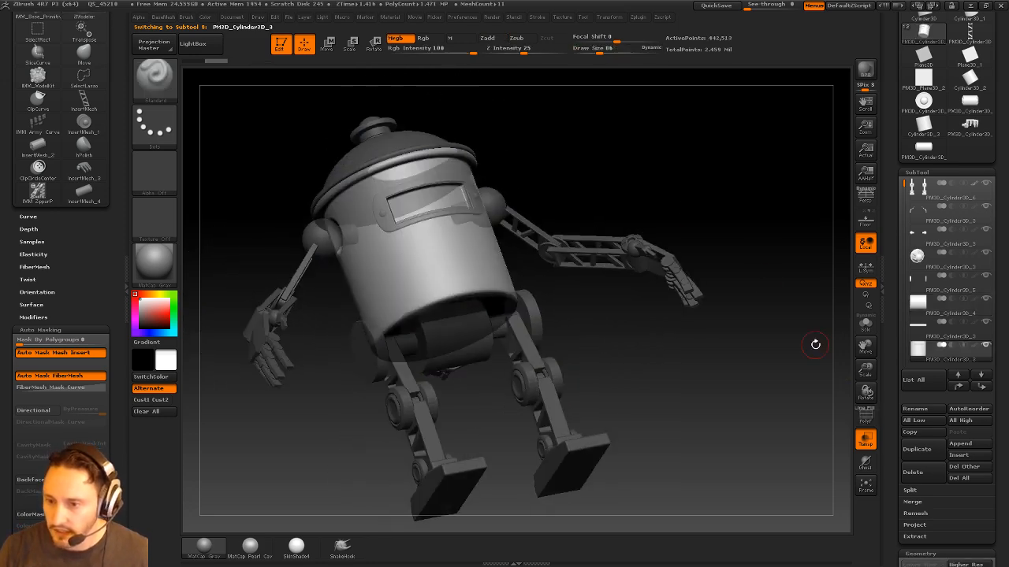
left_click_drag(816, 344, 733, 335)
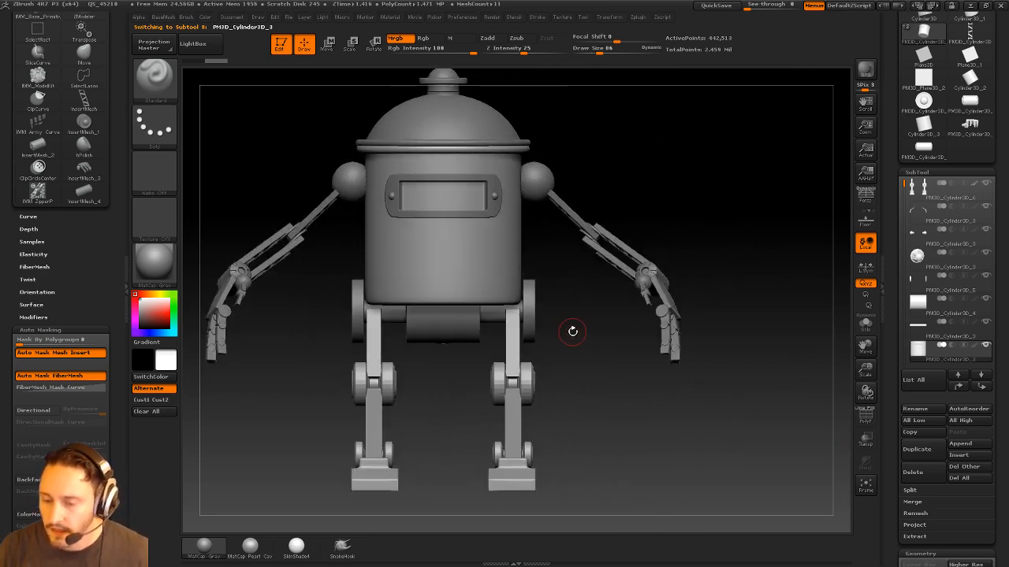
left_click_drag(571, 332, 574, 310, "alt")
left_click_drag(735, 293, 622, 272)
left_click_drag(732, 276, 749, 252, "alt")
Isolate the central cylinder, mask its rear half and extrude the front half forward into an oblong block
left_click(482, 325, "alt")
left_click_drag(619, 288, 597, 327)
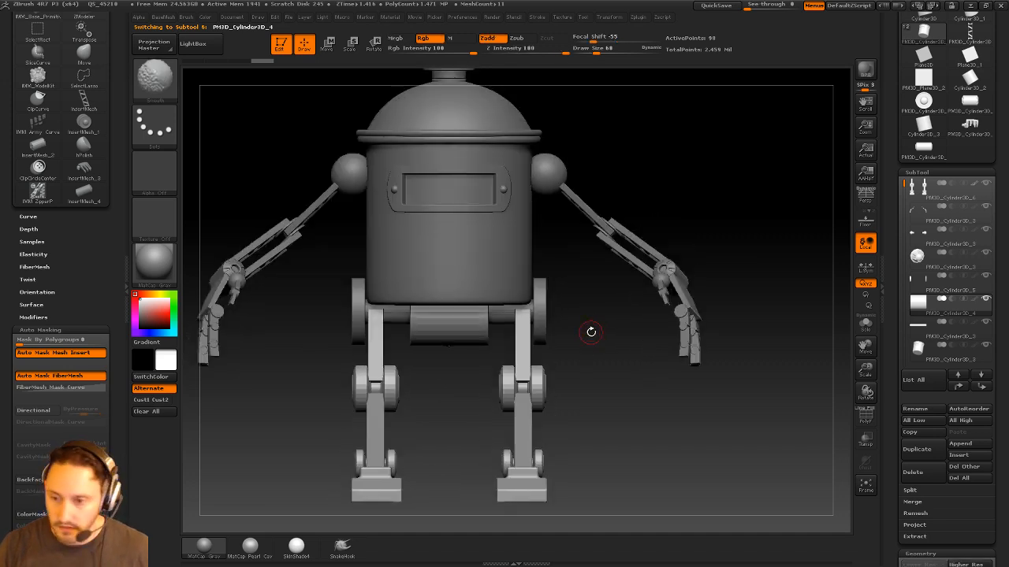
left_click(865, 325)
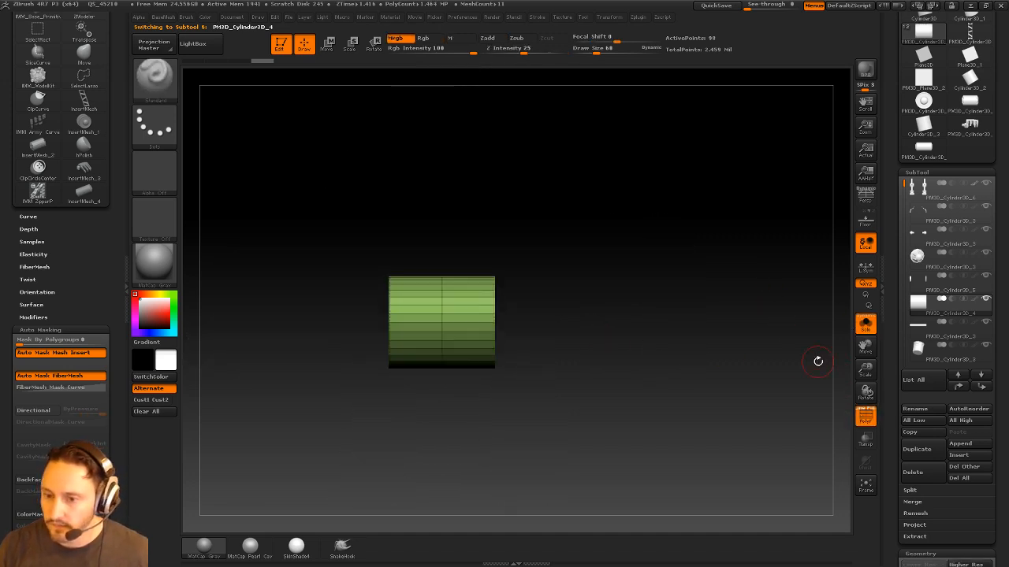
mouse_move(307, 232)
left_mouse_down("ctrl+shift")
mouse_move(610, 300)
mouse_move(627, 334)
mouse_move(658, 342)
left_mouse_up("ctrl+shift")
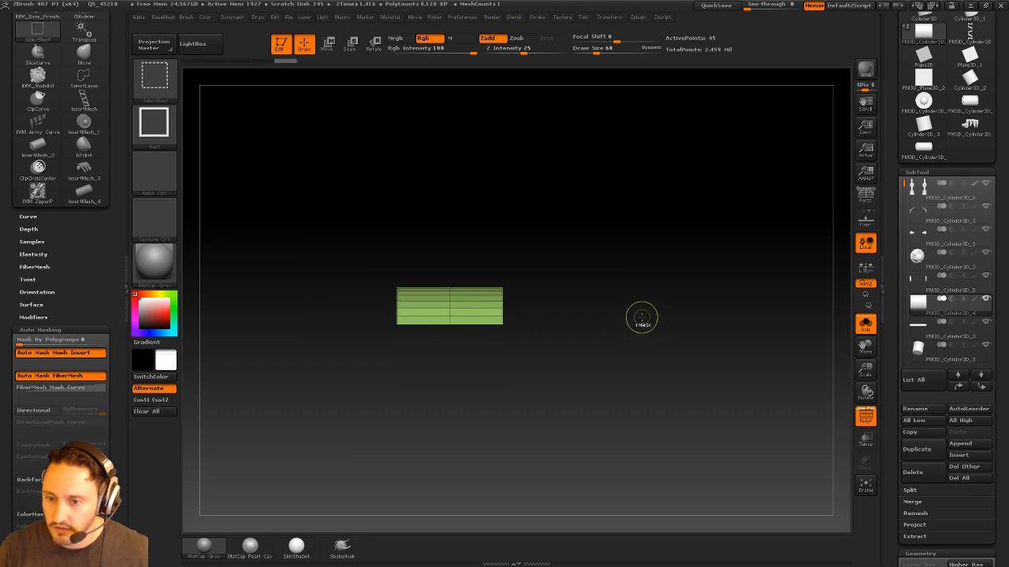
left_click(642, 318, "ctrl")
left_click(628, 273, "ctrl+shift")
left_click(582, 246, "ctrl")
key("w")
left_click_drag(502, 324, 503, 232, "shift")
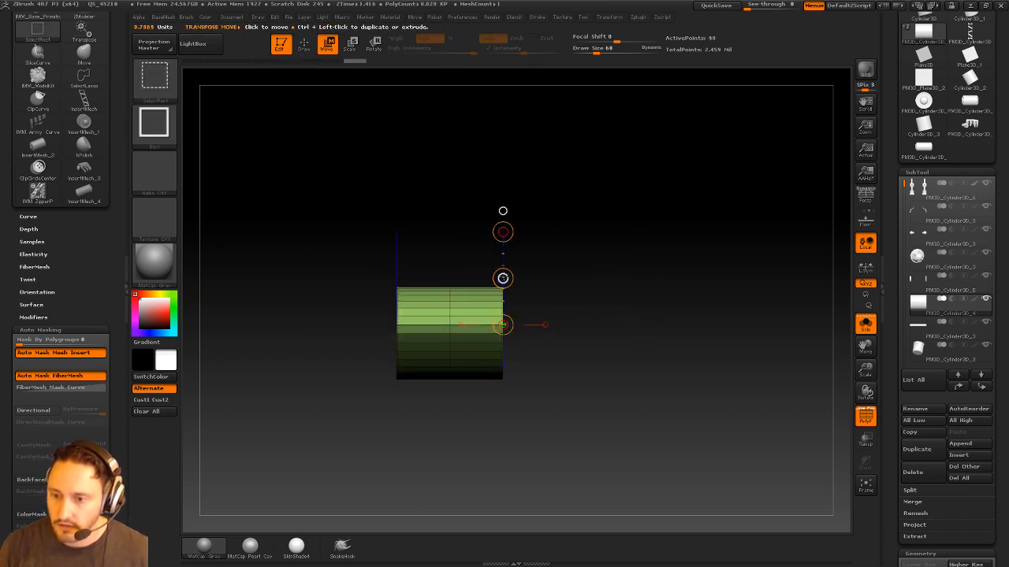
key("q")
left_click(865, 325)
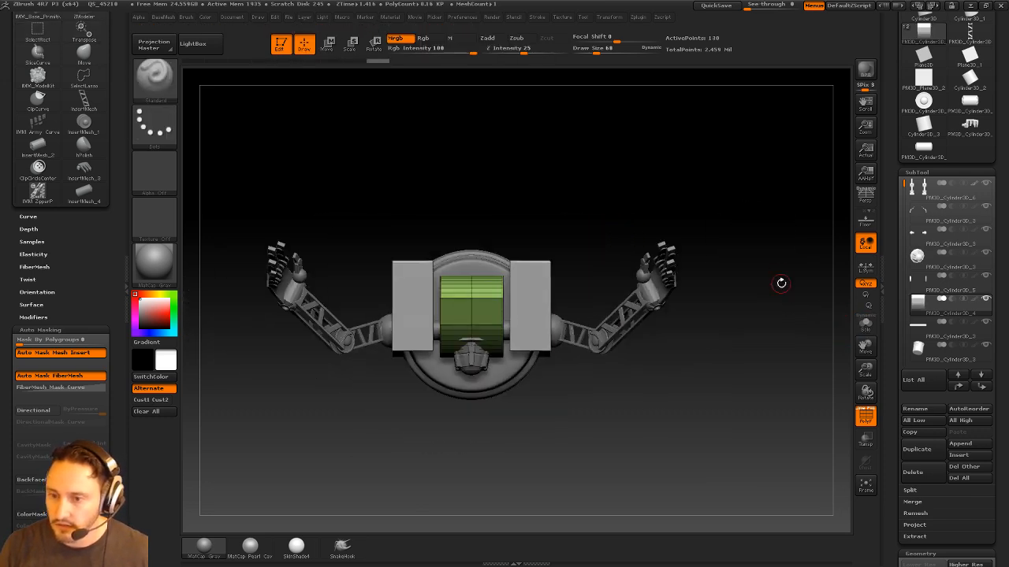
Insert a single edge loop around the centre of the oblong block's flat end with ZModeler
mouse_move(776, 292)
left_mouse_down("shift")
mouse_move(765, 310)
mouse_move(722, 310)
mouse_move(739, 302)
mouse_move(749, 317)
mouse_move(758, 306)
mouse_move(799, 345)
mouse_move(782, 304)
mouse_move(777, 326)
mouse_move(743, 323)
mouse_move(765, 313)
mouse_move(748, 313)
left_mouse_up("shift")
left_click(865, 324)
key("b")
key("z")
key("m")
mouse_move(670, 284)
left_mouse_down()
mouse_move(653, 288)
mouse_move(657, 303)
left_mouse_up()
key("s")
mouse_move(679, 290)
left_mouse_down()
mouse_move(651, 270)
mouse_move(656, 277)
left_mouse_up()
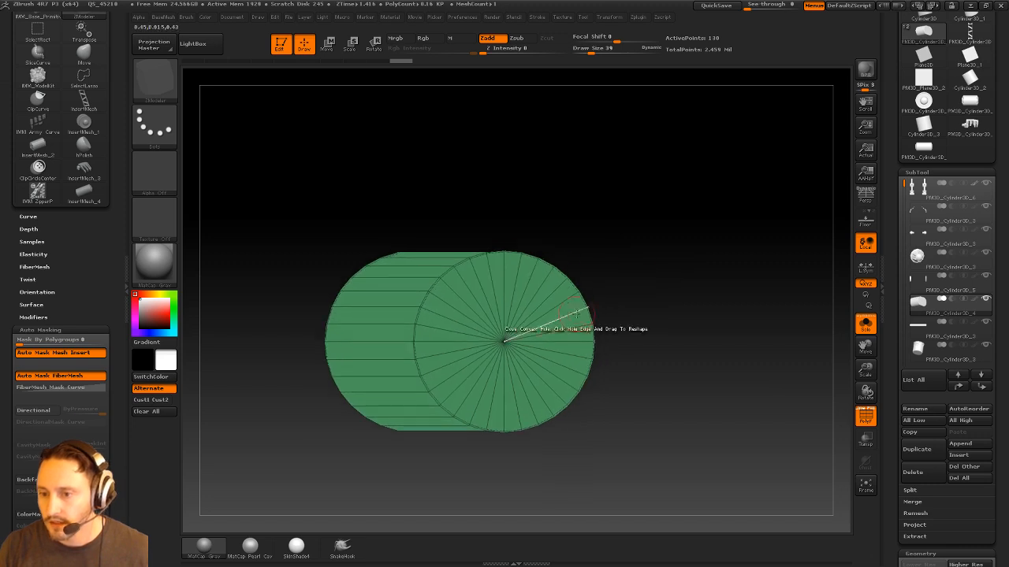
key("space")
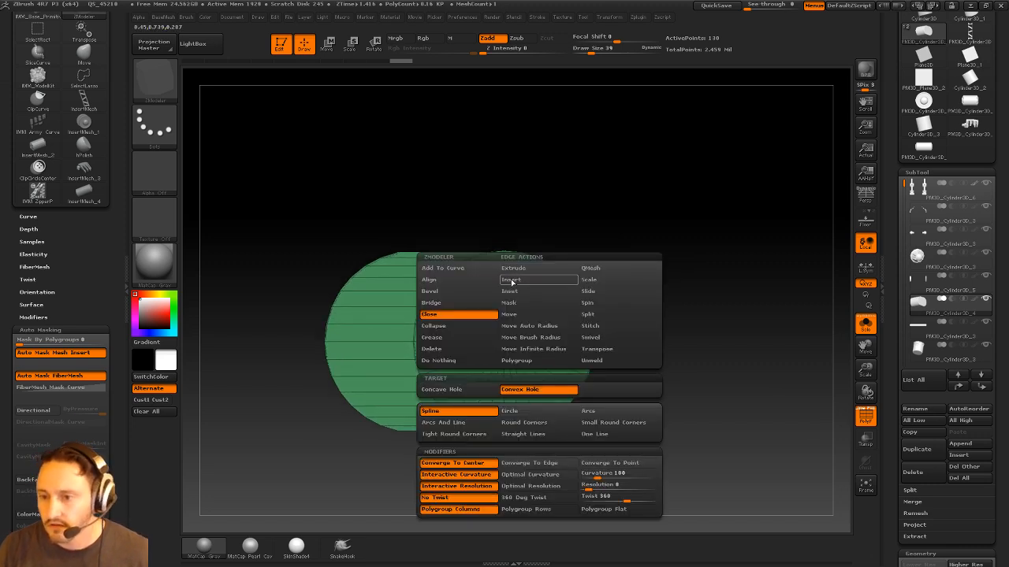
left_click(513, 281)
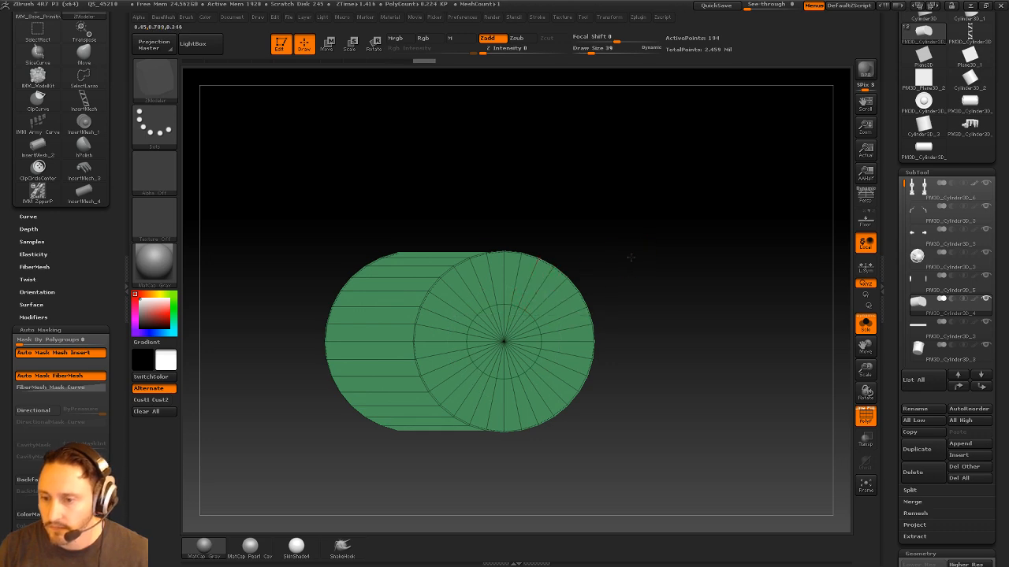
Isolate the inner circle of the block's flat end and assign it its own polygroup
left_click_drag(630, 257, 716, 275)
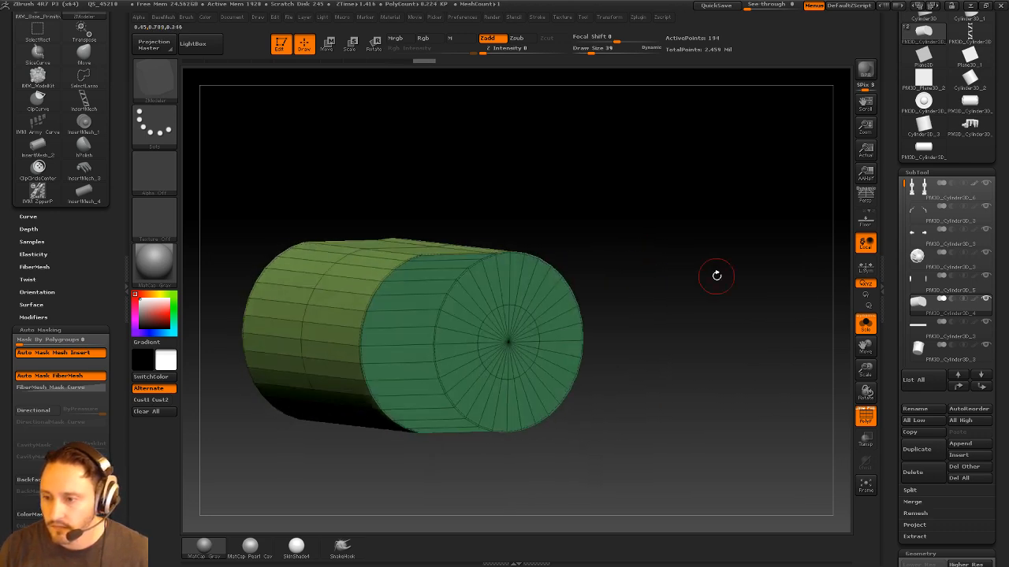
left_click(865, 326)
left_click(864, 324)
mouse_move(714, 330)
left_mouse_down()
mouse_move(696, 319)
mouse_move(645, 333)
left_mouse_up()
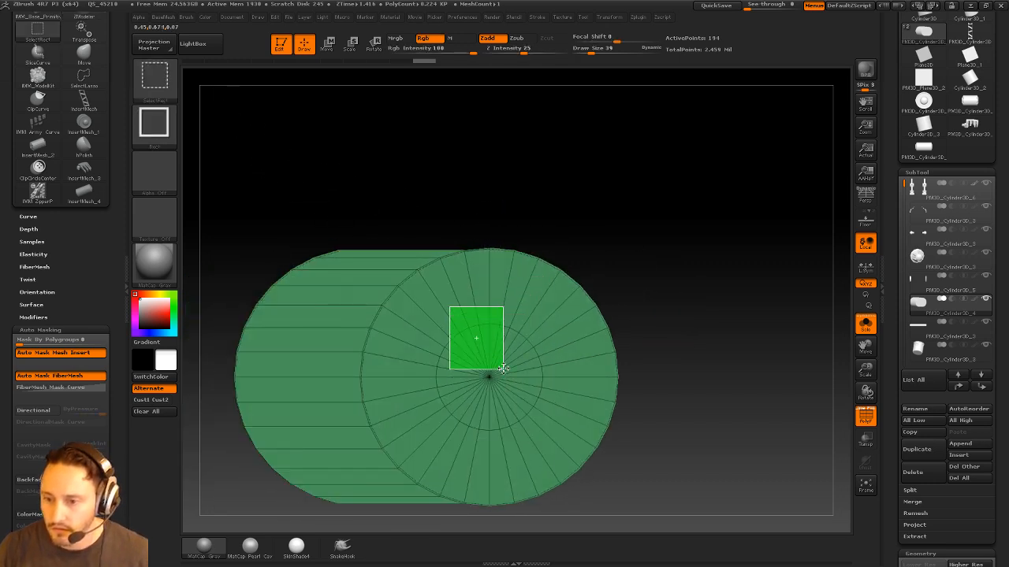
left_click_drag(502, 368, 550, 444, "ctrl+shift")
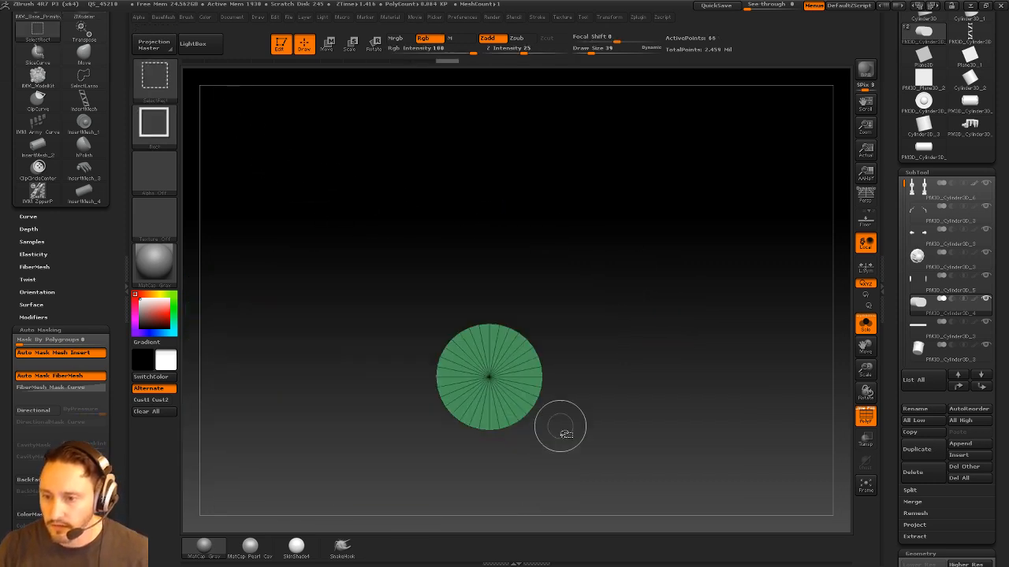
key("ctrl+w")
left_click(679, 293, "ctrl+shift")
Push the inner circles through the block with QMesh on Polygroup All to cut a round hole
key("space")
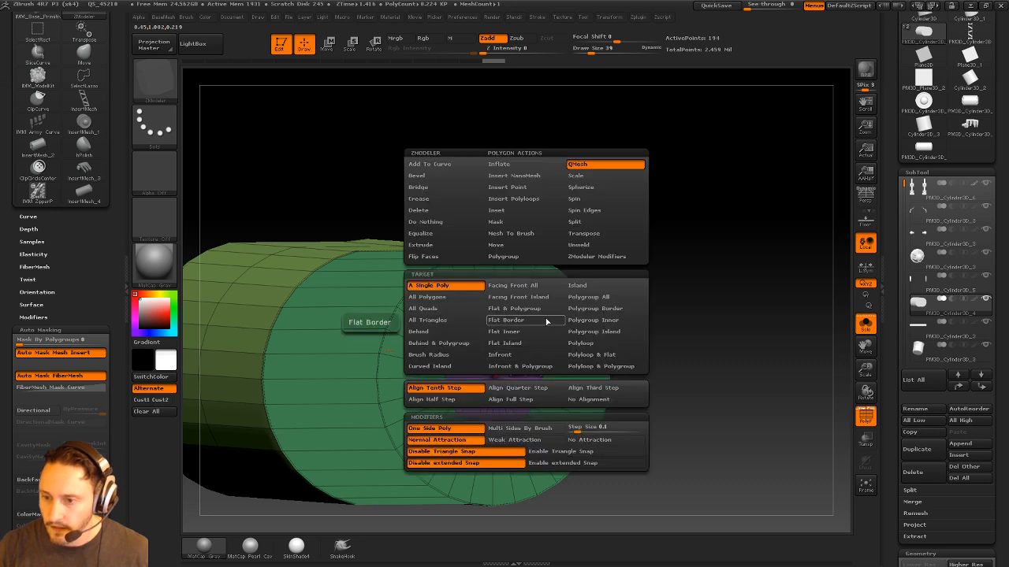
left_click(579, 287)
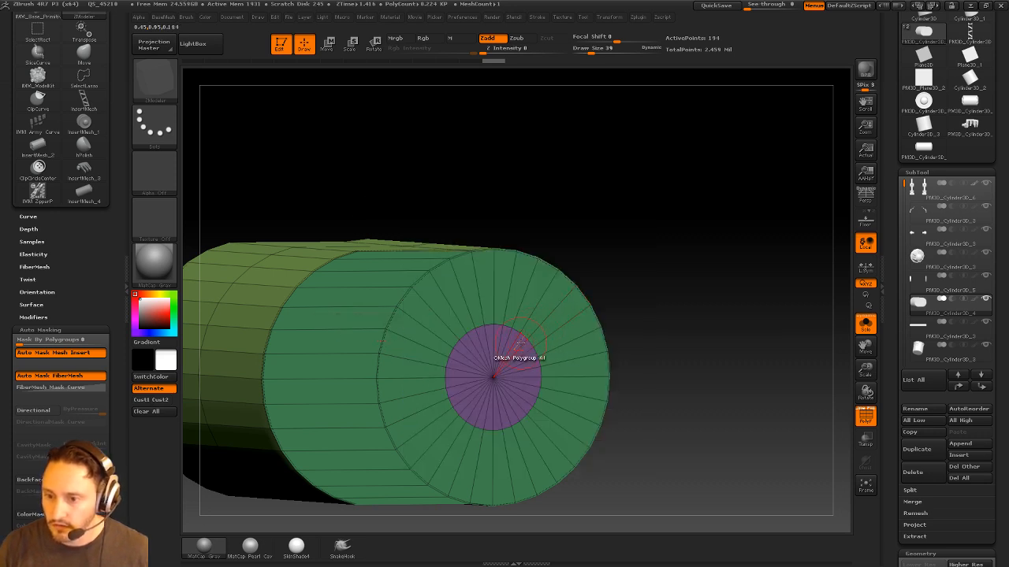
left_click_drag(519, 342, 240, 297)
mouse_move(571, 202)
left_mouse_down()
mouse_move(667, 207)
mouse_move(665, 217)
mouse_move(687, 219)
mouse_move(682, 262)
left_mouse_up()
Bevel the rim edge of the round hole with ZModeler and show the whole robot again
key("b")
key("s")
key("t")
key("space")
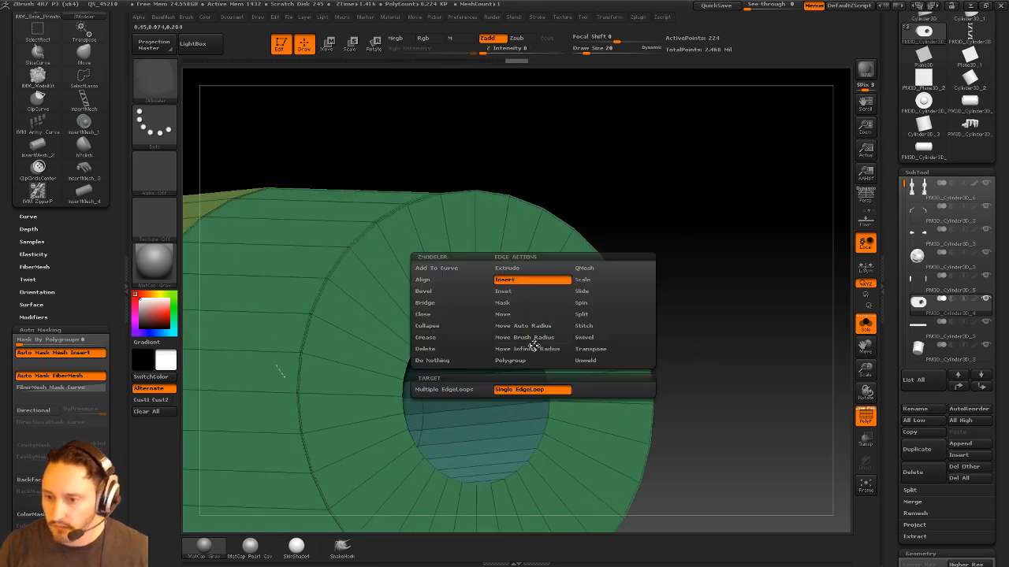
left_click(452, 292)
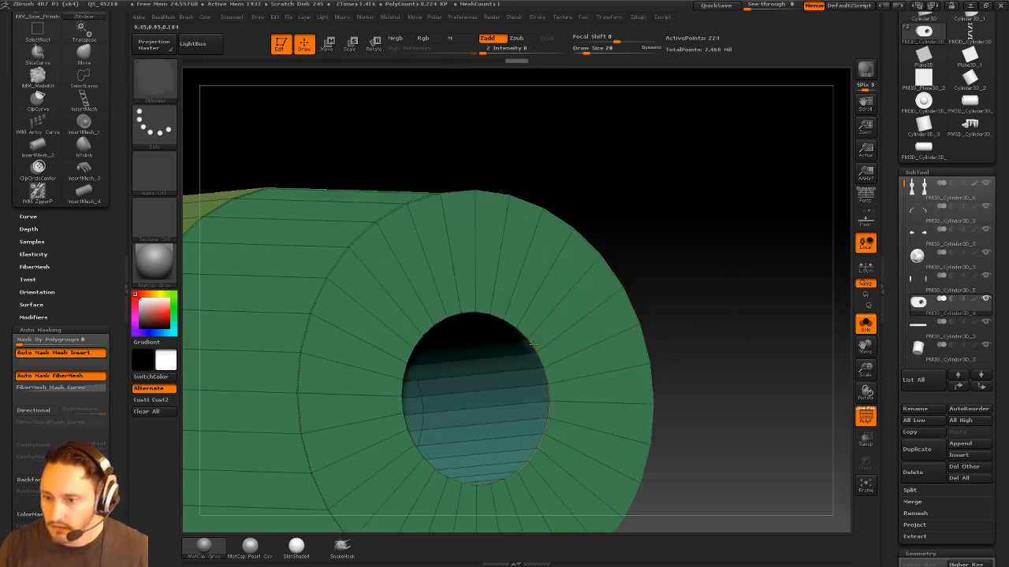
left_click_drag(532, 344, 545, 345)
left_click_drag(732, 308, 679, 300)
left_click(866, 324)
Turn on dynamic subdivision for the hip block and crease its border edges, with the wireframe hidden
left_click_drag(759, 313, 725, 352)
key("1")
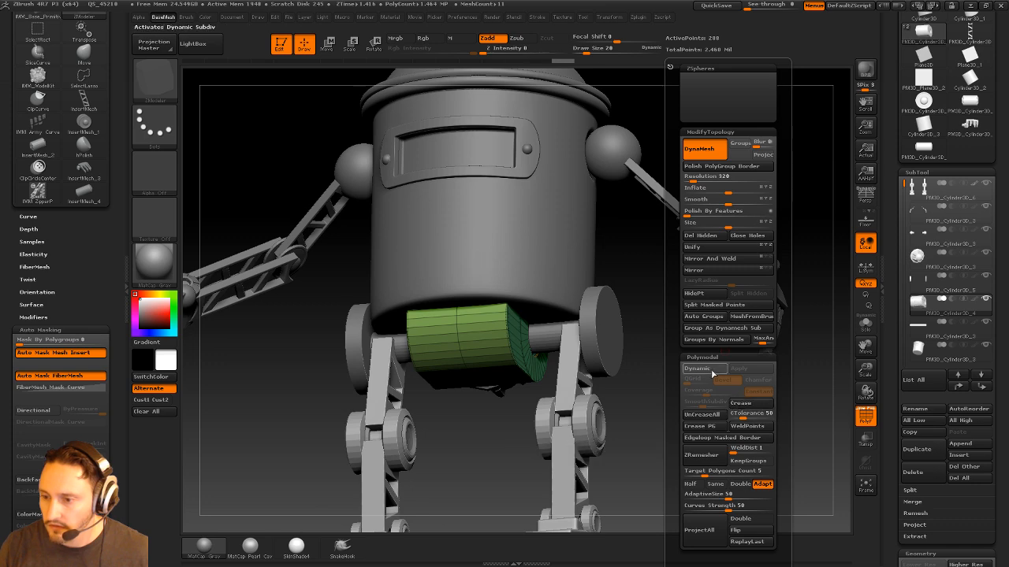
key("shift+f")
left_click_drag(785, 389, 778, 354)
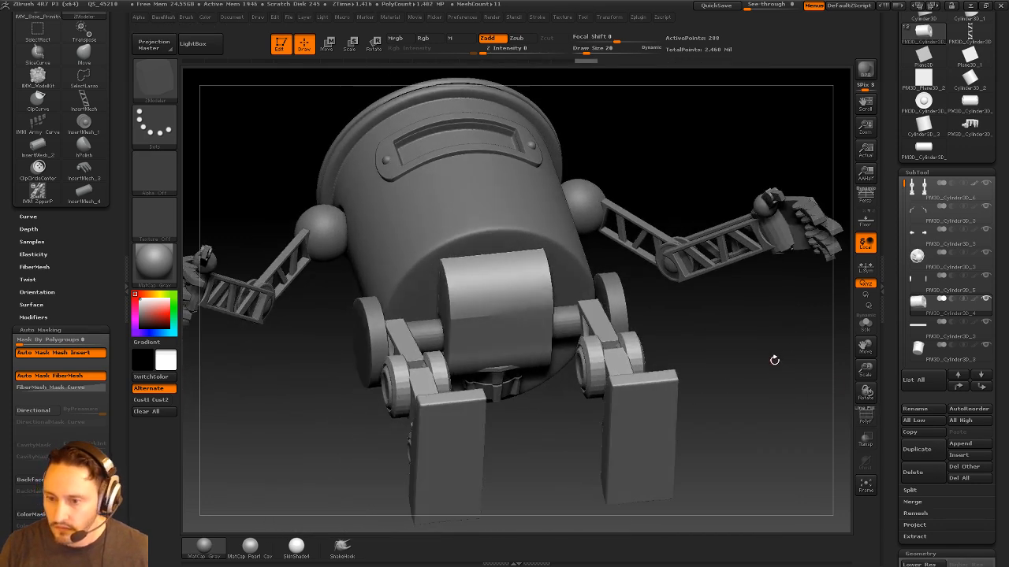
key("2")
left_click(754, 402)
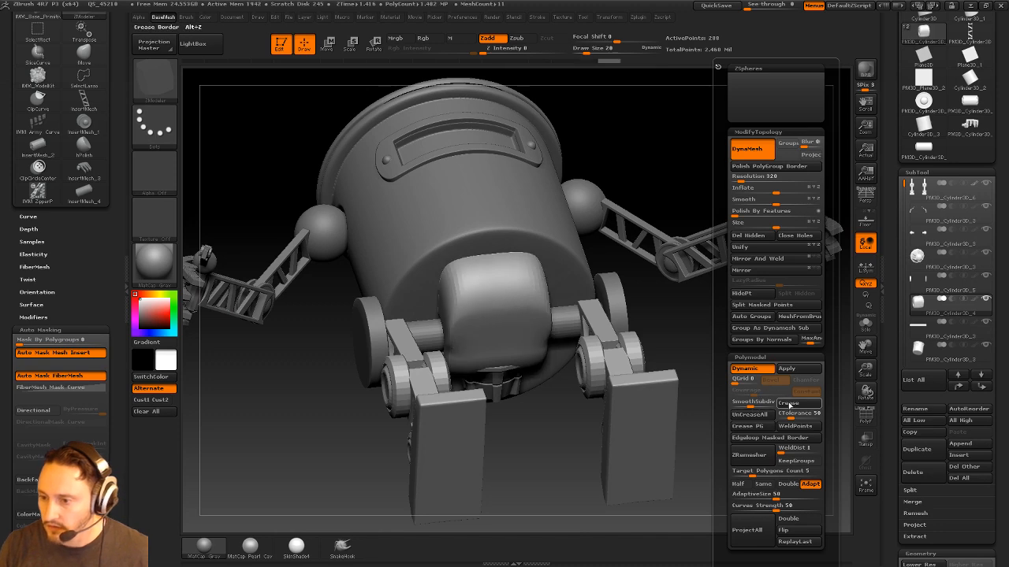
left_click(789, 403)
mouse_move(756, 425)
left_mouse_down()
mouse_move(676, 392)
mouse_move(824, 394)
mouse_move(713, 339)
mouse_move(746, 356)
left_mouse_up()
Select the ball-ended part behind the hip block and isolate it
left_click(597, 379, "alt")
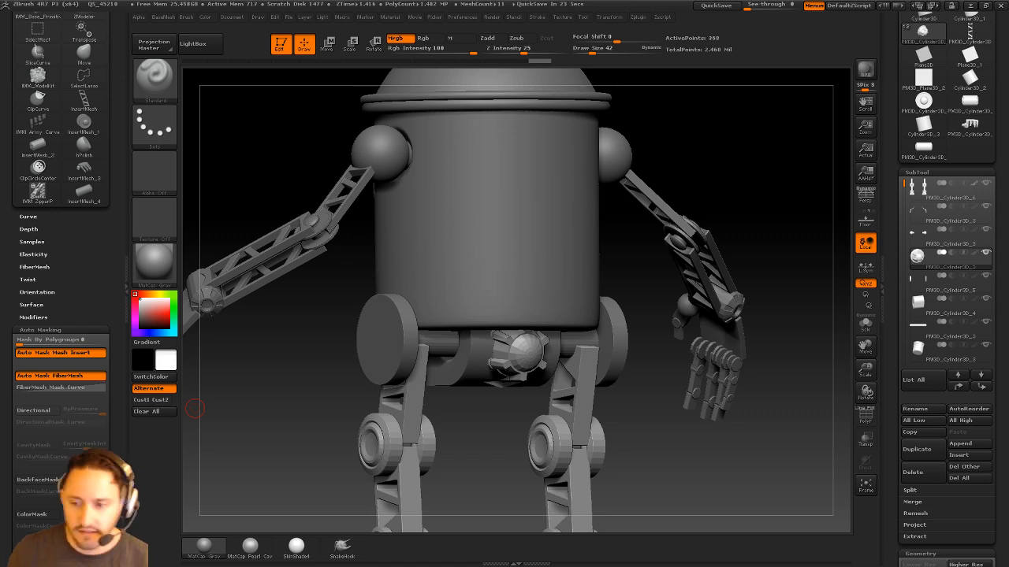
mouse_move(784, 171)
left_mouse_down()
mouse_move(793, 158)
mouse_move(776, 166)
left_mouse_up()
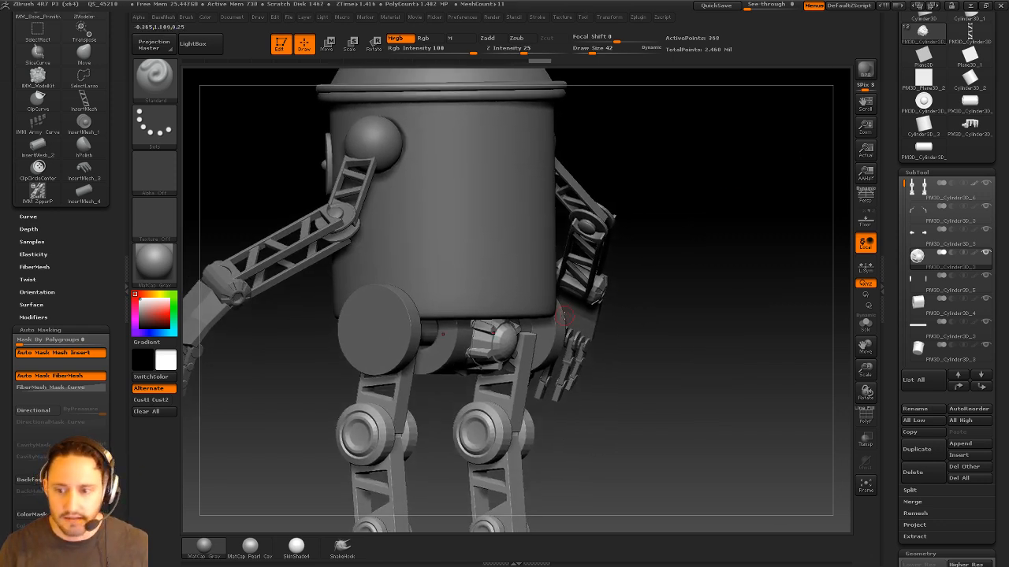
left_click_drag(669, 343, 615, 327)
left_click_drag(475, 462, 609, 383)
left_click_drag(680, 378, 842, 312)
left_click(864, 322)
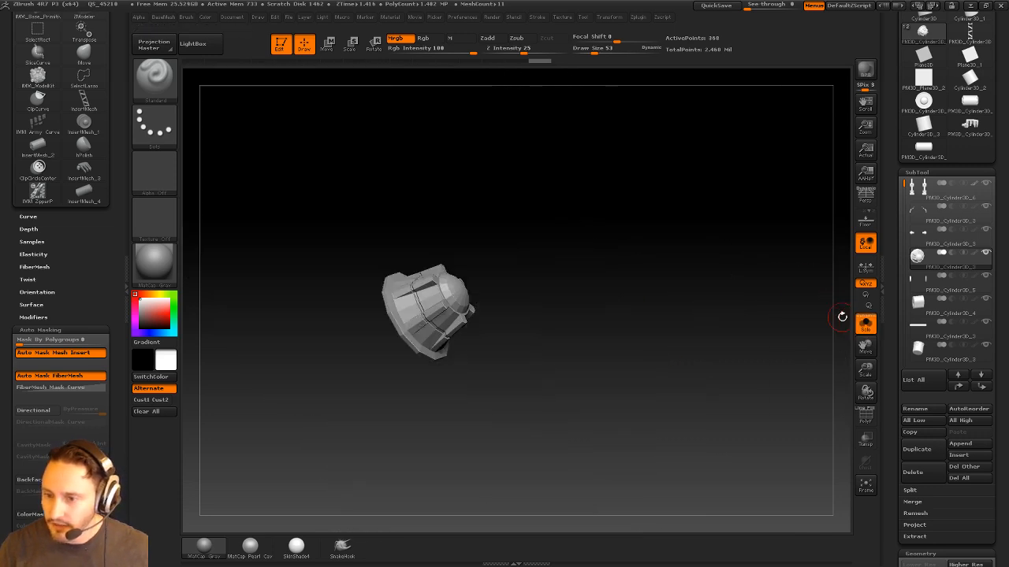
Show the polygroups of the isolated ball-ended part and regroup its faces by normals
left_click_drag(737, 275, 851, 386, "alt")
left_click(865, 415)
left_click_drag(748, 337, 771, 363, "alt")
key("1")
left_click(776, 340)
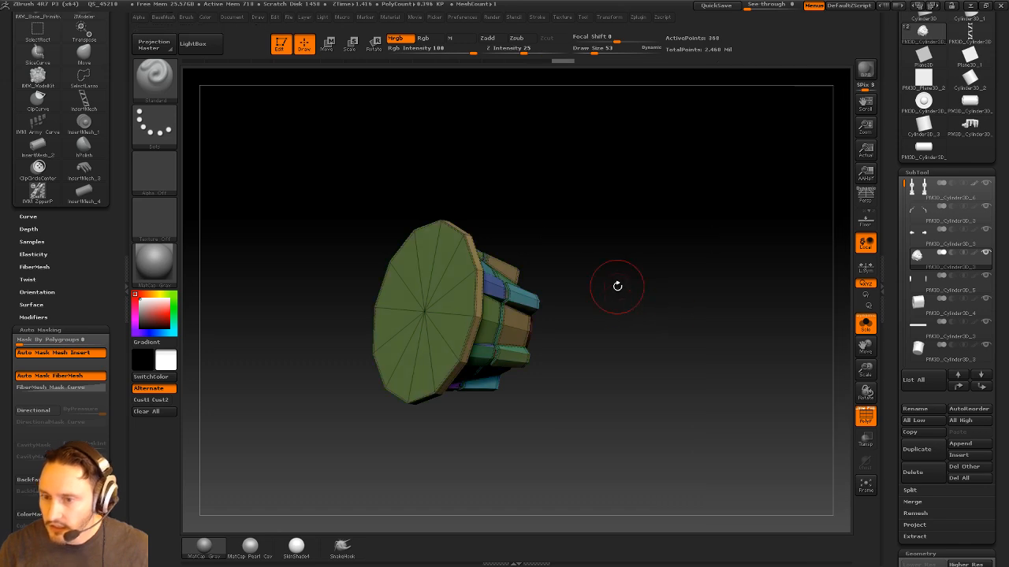
Extrude the flat back face of the ball-ended part with ZModeler QMesh on Polygroup All to thicken its flange
left_click_drag(617, 286, 603, 309)
key("b")
key("z")
key("m")
key("space")
left_click(542, 296)
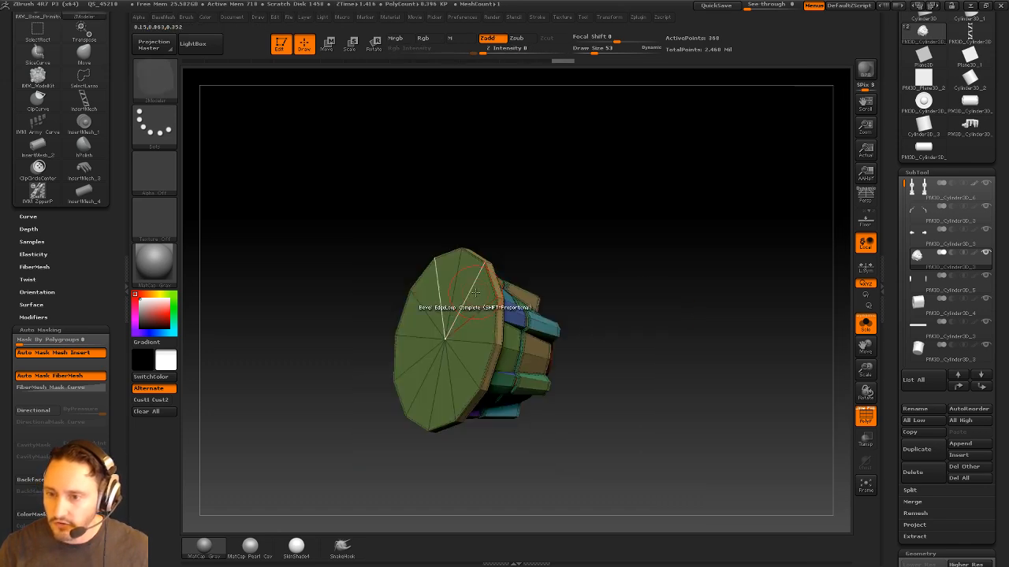
left_click_drag(670, 331, 840, 338)
left_click(866, 323)
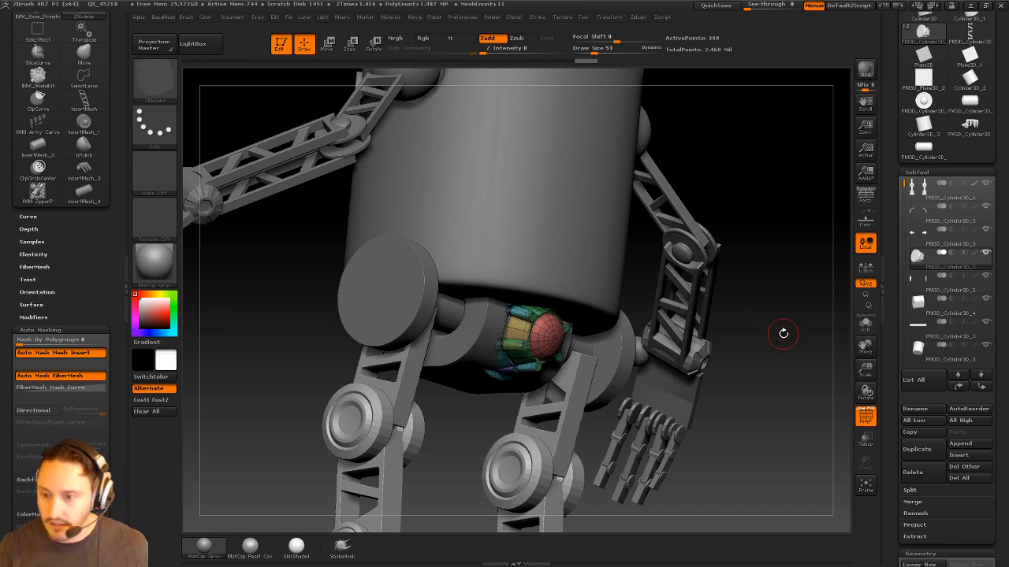
left_click(866, 323)
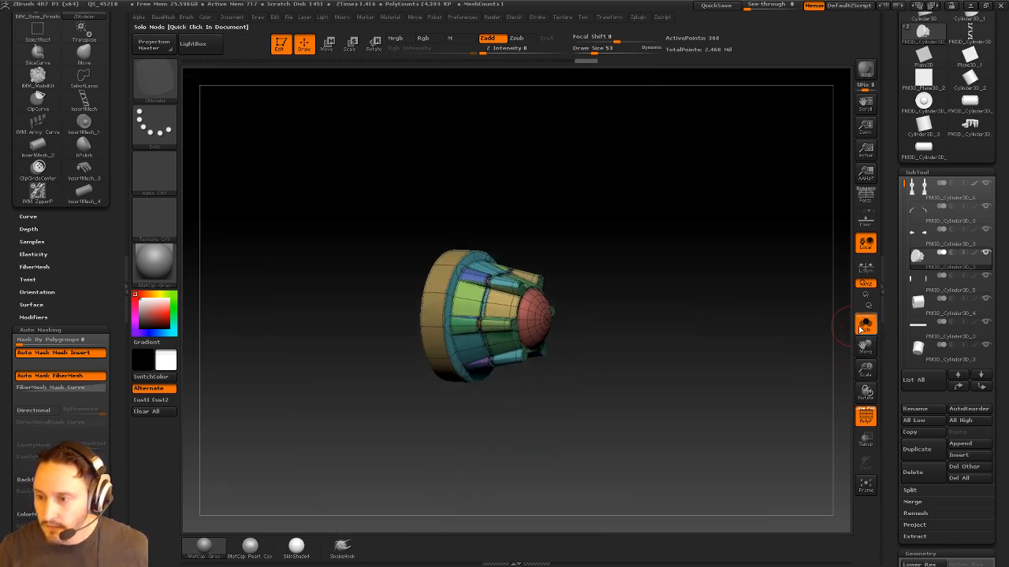
Rescale the ball-ended part against the hip block and move it rearward so it protrudes behind the block
left_click(865, 323)
key("e")
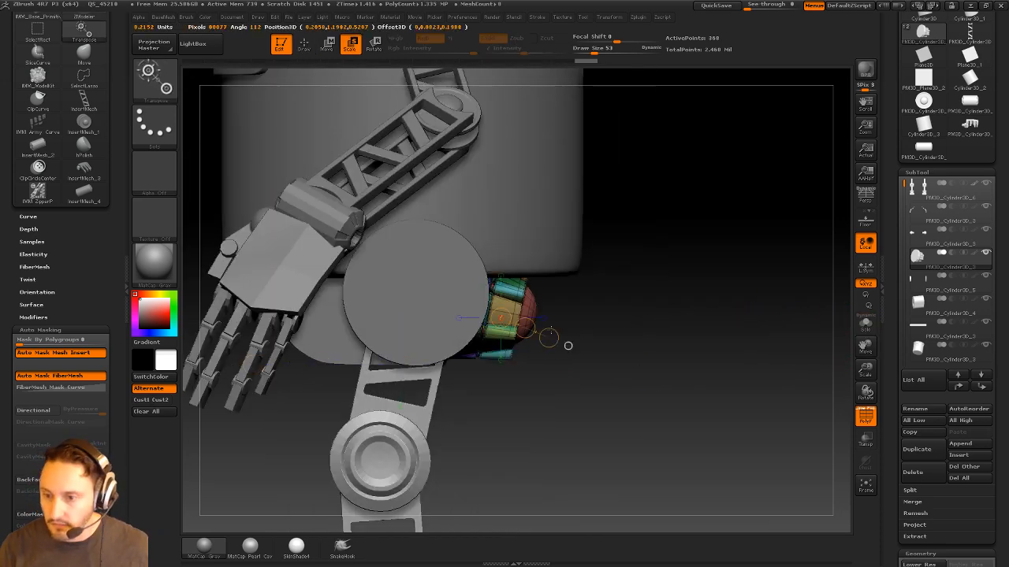
mouse_move(581, 354)
left_mouse_down()
mouse_move(669, 387)
mouse_move(656, 400)
mouse_move(625, 354)
left_mouse_up()
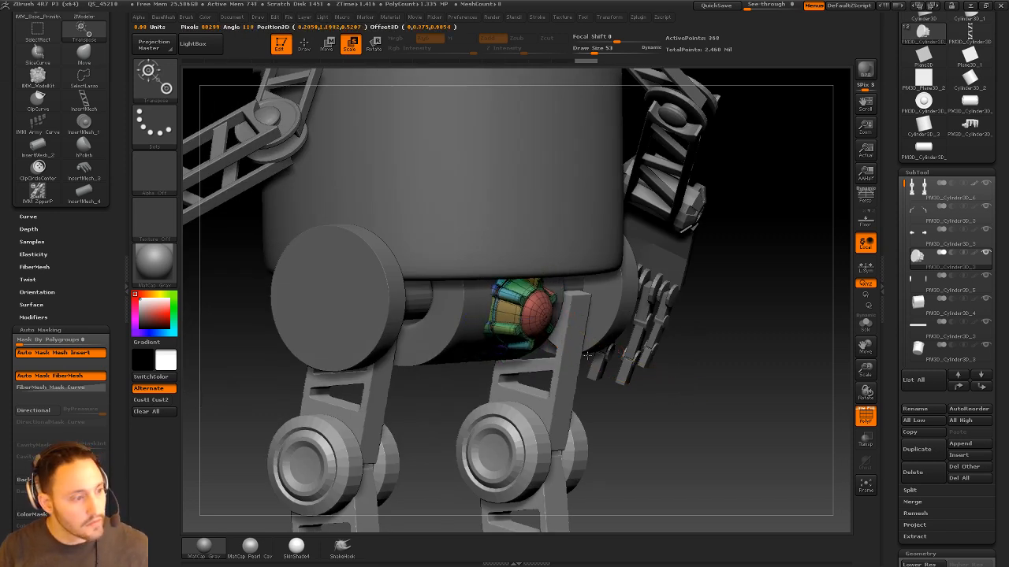
key("q")
mouse_move(805, 345)
left_mouse_down()
mouse_move(771, 310)
mouse_move(812, 304)
mouse_move(814, 321)
mouse_move(734, 318)
left_mouse_up()
key("w")
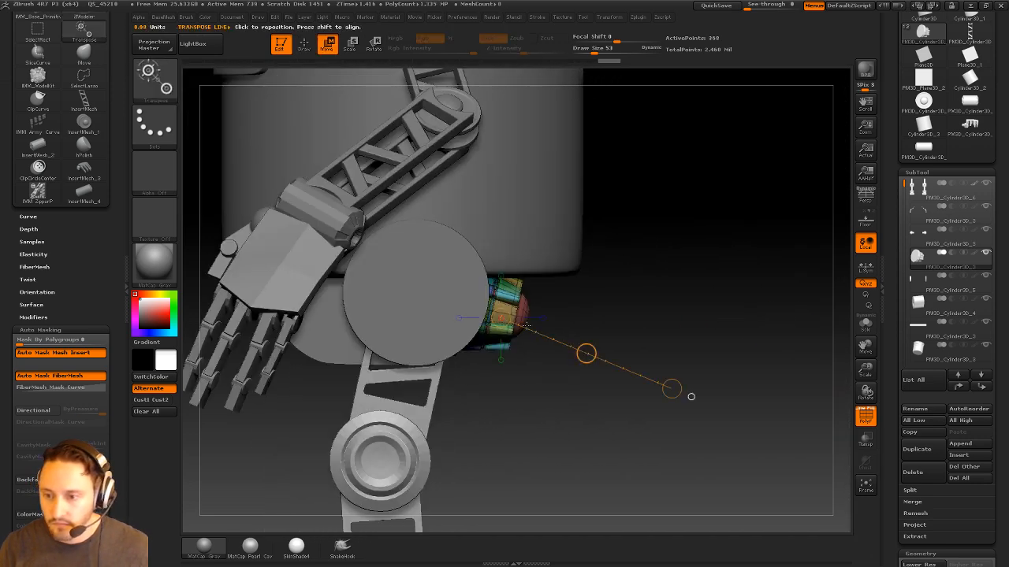
left_click_drag(670, 390, 594, 331)
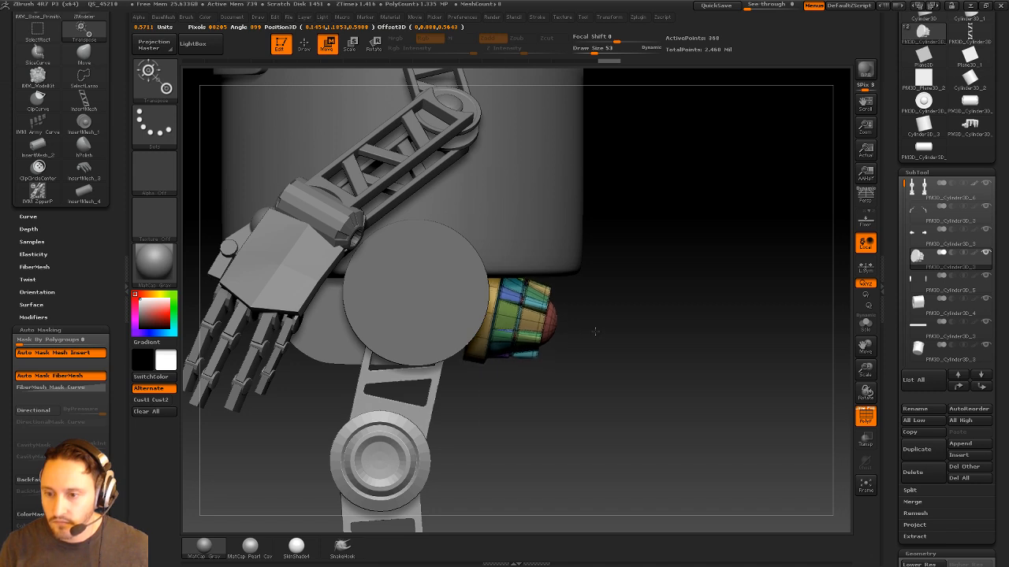
Isolate the ball-ended part and compress it along its axis to make it shorter
key("q")
left_click(865, 328)
key("w")
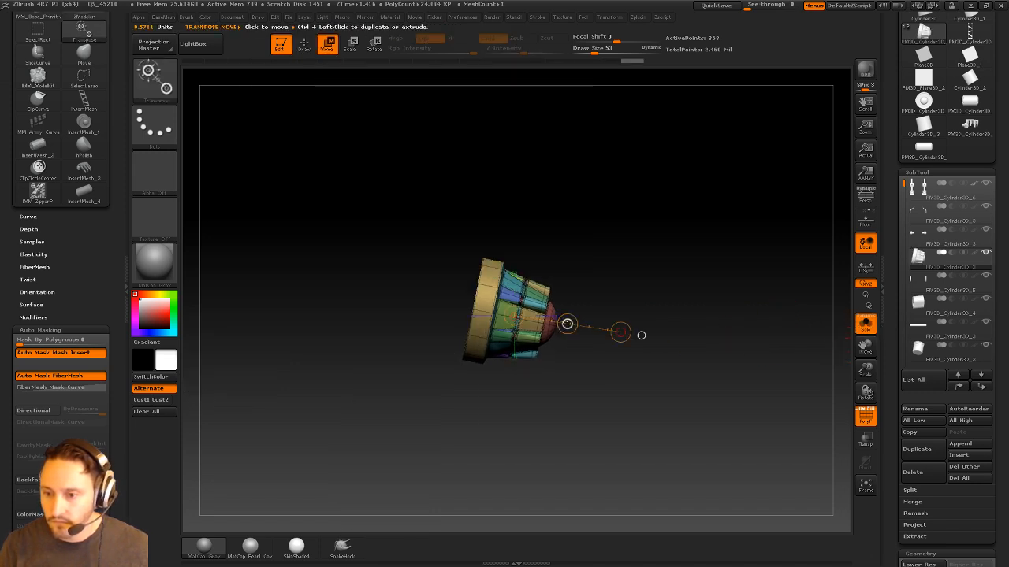
left_click_drag(592, 272, 628, 274)
left_click(476, 294)
left_click_drag(368, 288, 409, 298)
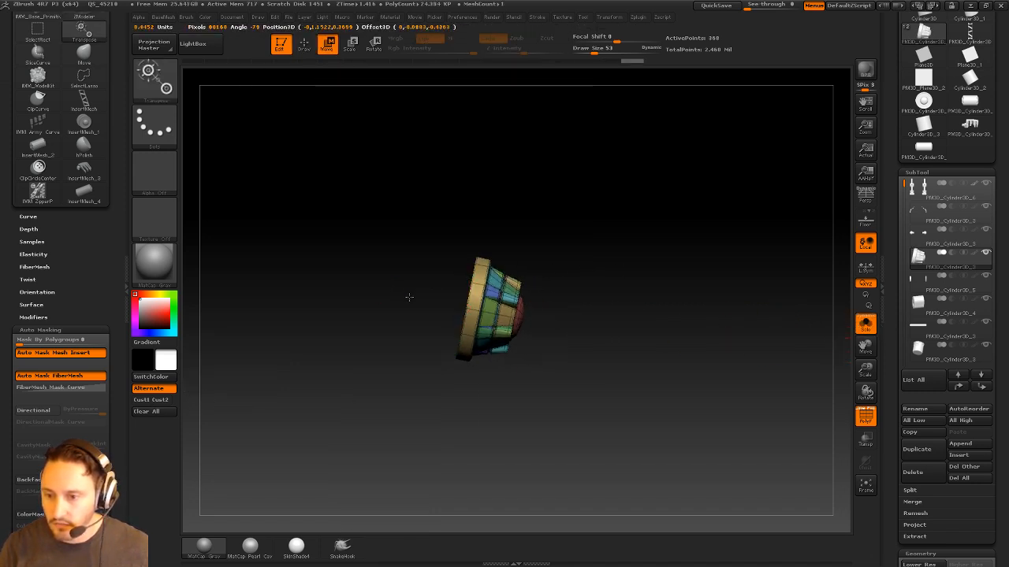
Extend the flange of the ball-ended part toward the hip block with QMesh on Polygroup All and show the whole robot
key("q")
left_click(865, 324)
mouse_move(793, 308)
left_mouse_down()
mouse_move(782, 246)
mouse_move(796, 281)
left_mouse_up()
left_click(865, 323)
left_click_drag(775, 328, 823, 325)
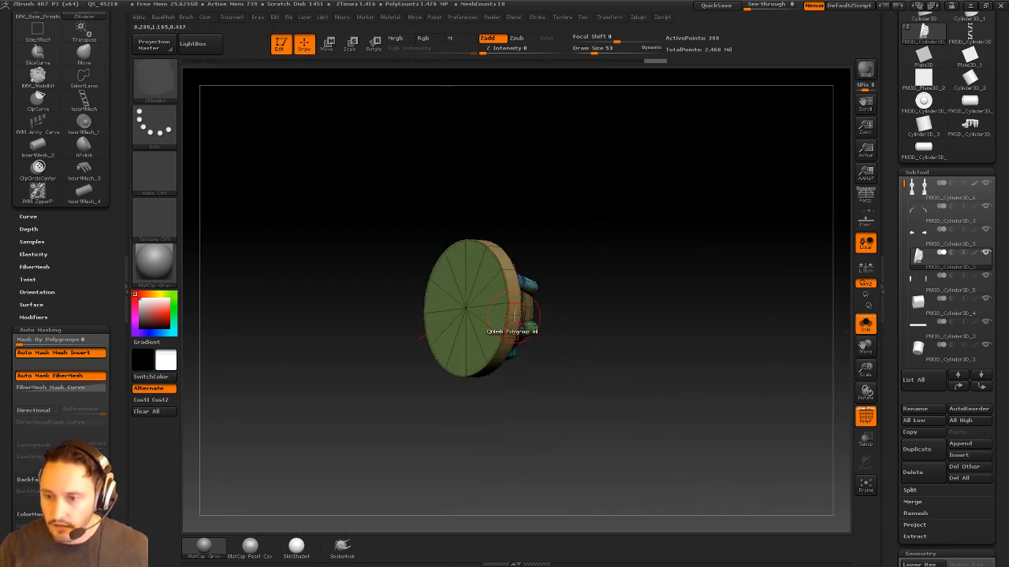
left_click_drag(485, 295, 454, 299)
left_click(865, 323)
Move the ball-ended part slightly farther out from the rear of the hip block
mouse_move(799, 320)
left_mouse_down("shift")
mouse_move(777, 325)
mouse_move(804, 294)
mouse_move(772, 273)
mouse_move(780, 310)
left_mouse_up("shift")
key("w")
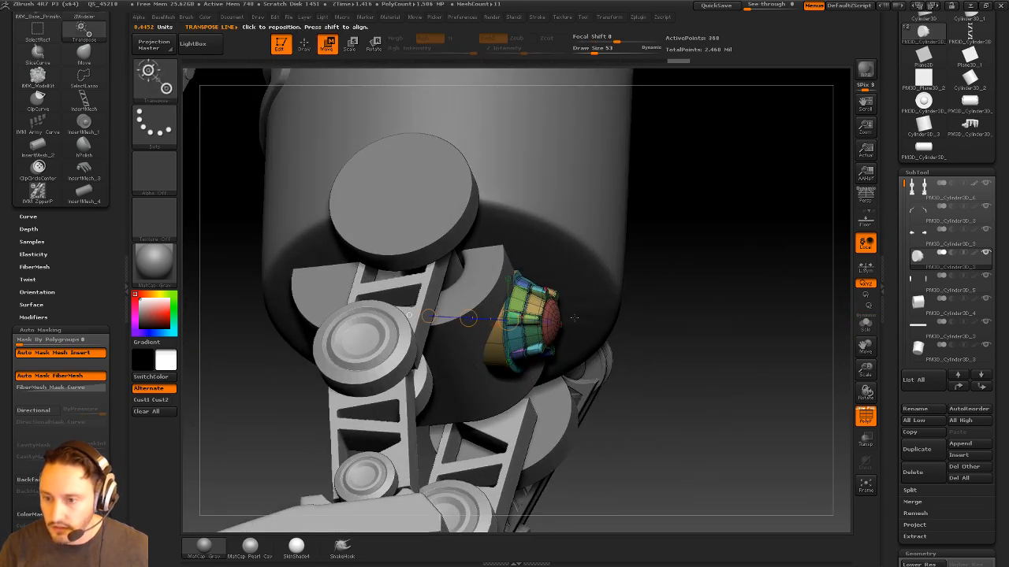
left_click_drag(468, 319, 471, 320)
key("q")
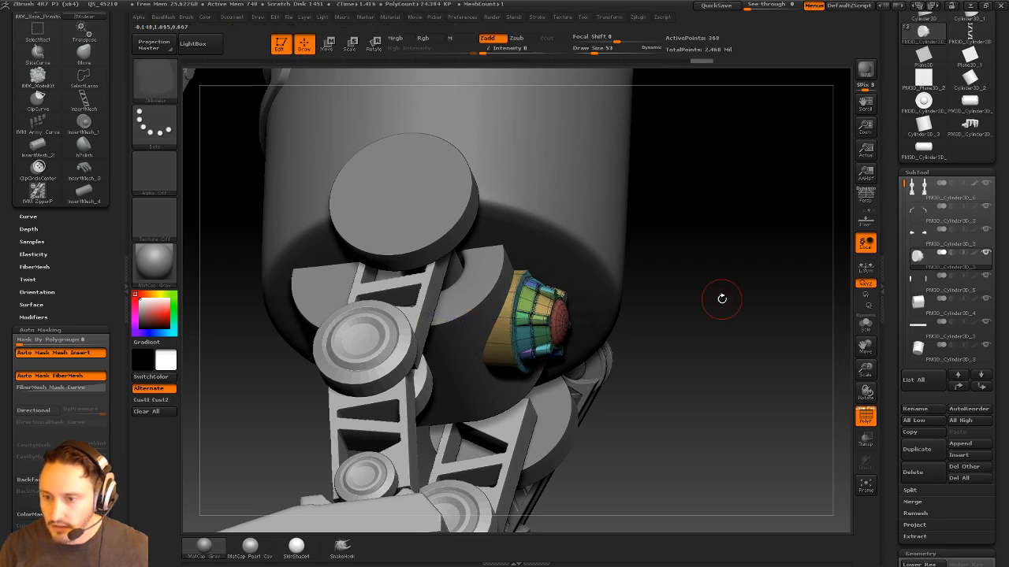
mouse_move(720, 295)
left_mouse_down()
mouse_move(749, 260)
mouse_move(749, 294)
mouse_move(809, 298)
mouse_move(780, 331)
mouse_move(732, 349)
mouse_move(721, 289)
mouse_move(747, 316)
mouse_move(729, 278)
left_mouse_up()
Select the central hip block, mask its rear portion and shift the unmasked front portion
left_click(470, 271, "alt")
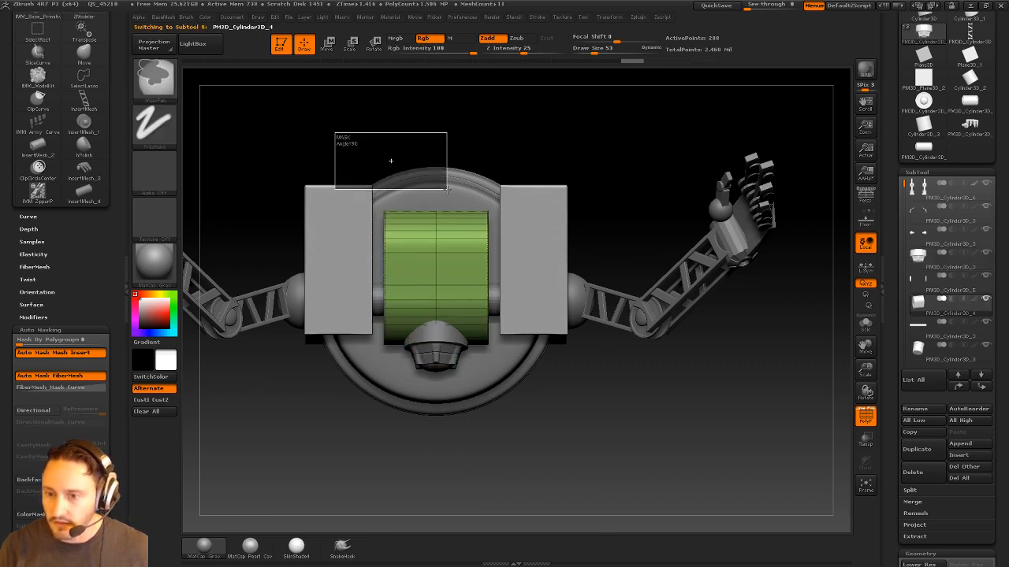
key("w")
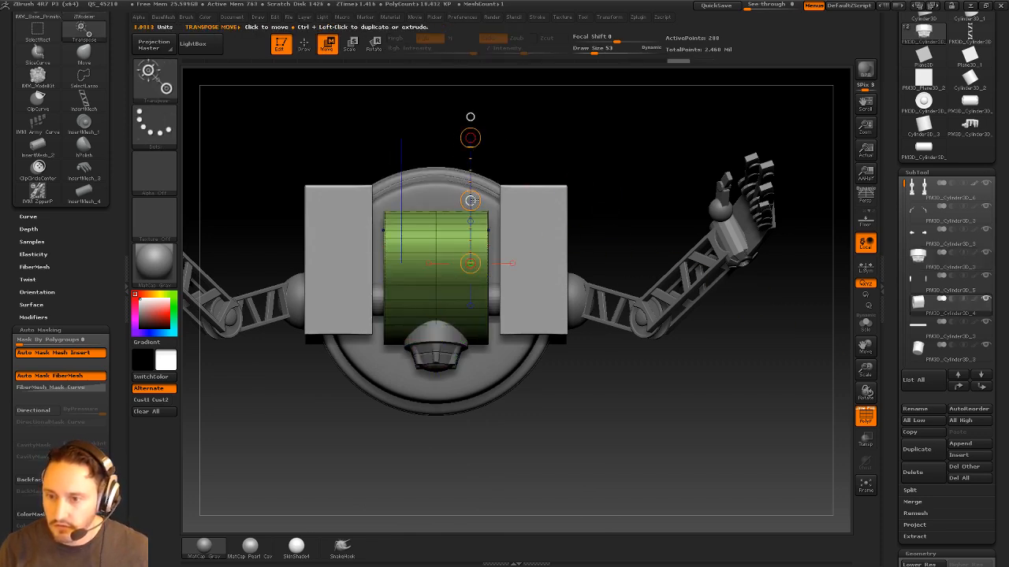
key("q")
mouse_move(672, 323)
left_mouse_down()
mouse_move(689, 396)
mouse_move(646, 373)
left_mouse_up()
Set the draw size to 65, select the hip side discs and turn on transparency
key("s")
left_click(676, 382)
left_click(569, 268, "alt")
mouse_move(649, 302)
left_mouse_down("alt")
mouse_move(632, 376)
mouse_move(643, 383)
left_mouse_up("alt")
left_click(866, 443)
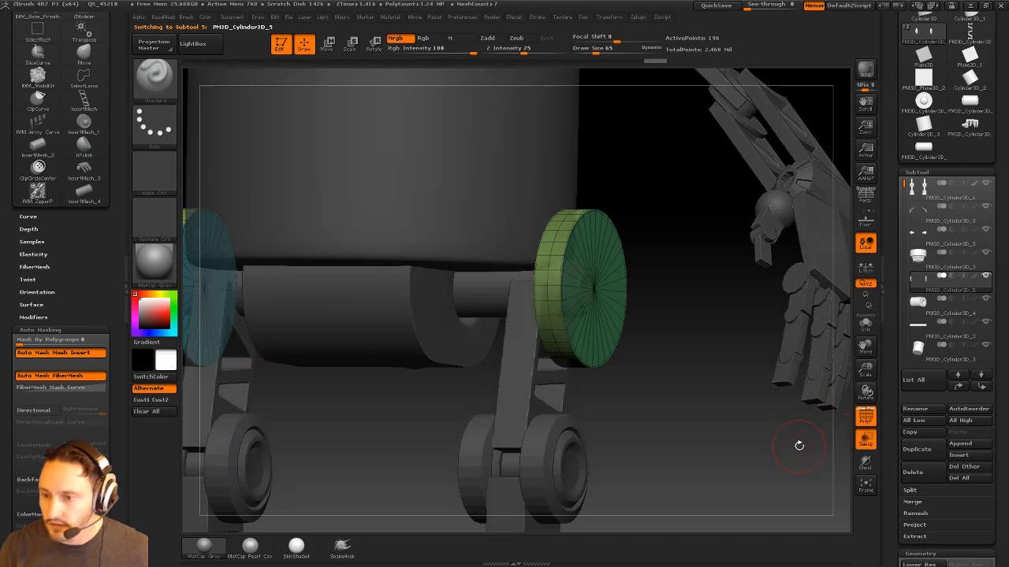
left_click_drag(799, 444, 763, 381)
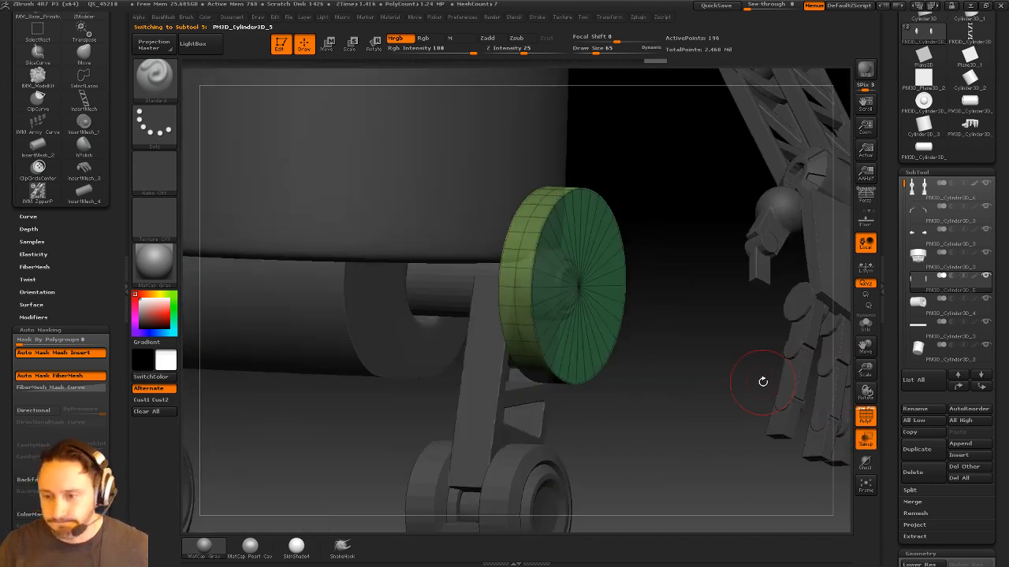
Insert the Fasteners_18 hex nut from the IMM ModelKit brush at the centre of the side disc's outer face and hide the wireframe
key("b")
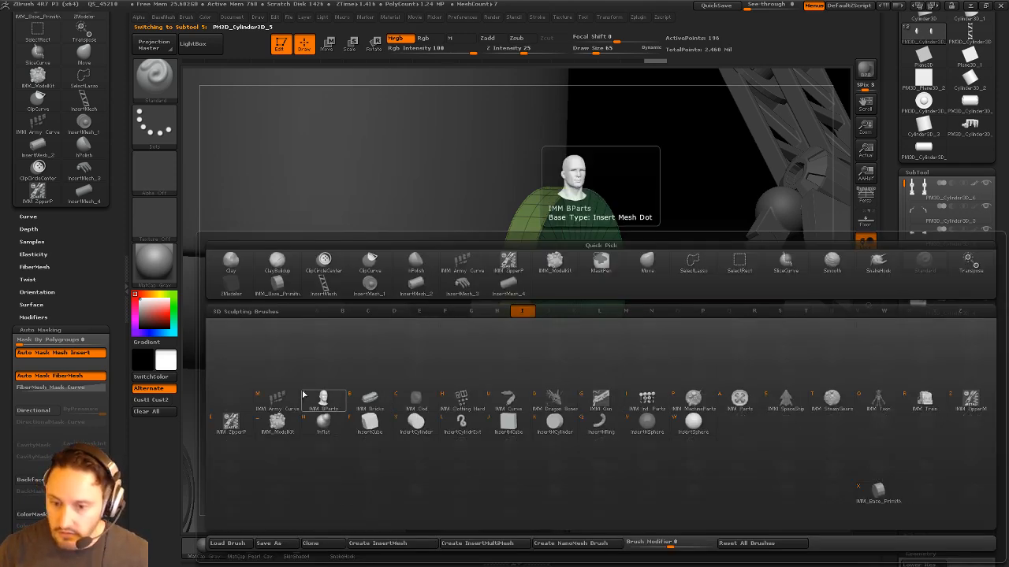
left_click(277, 424)
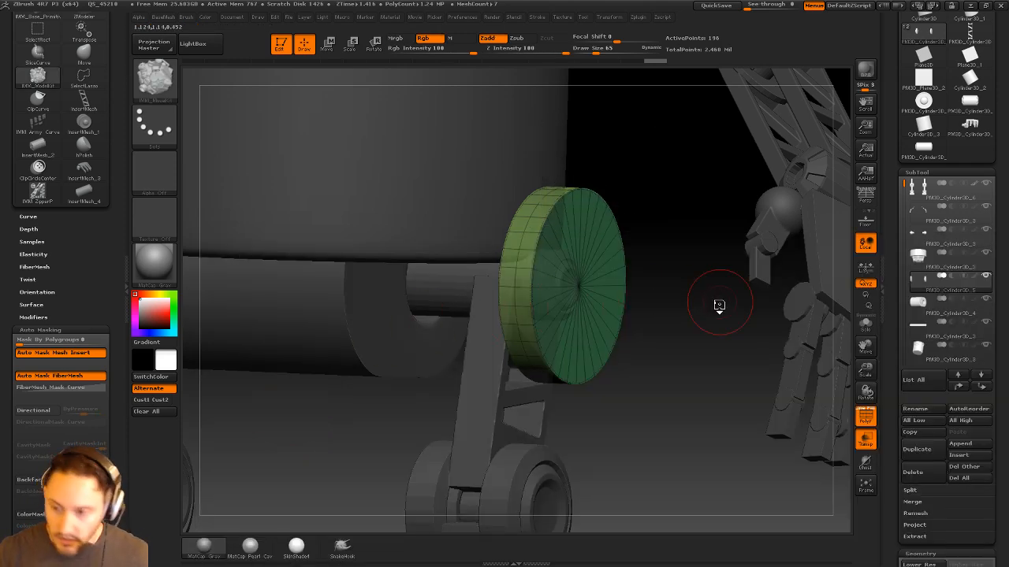
key("m")
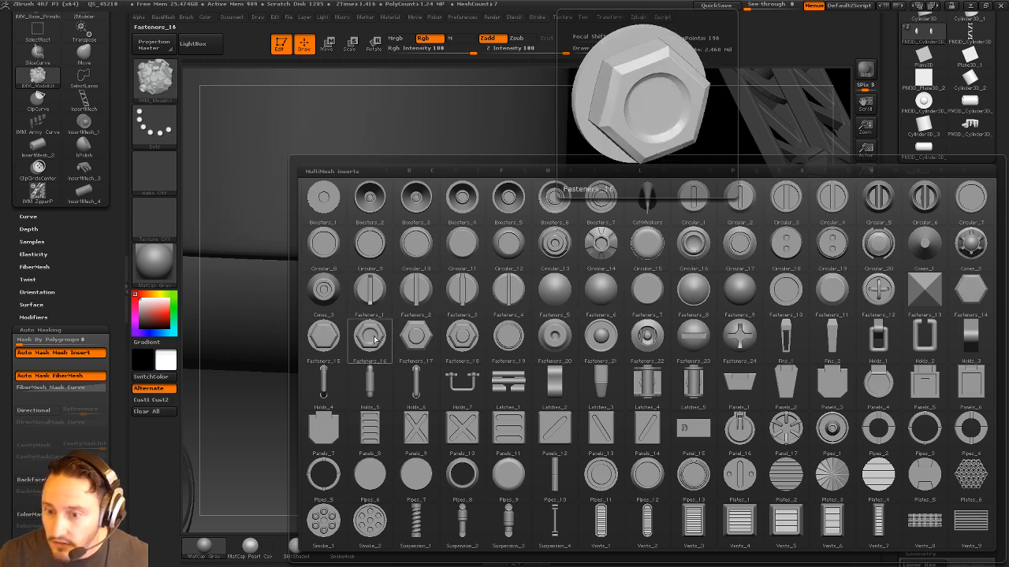
left_click(463, 338)
left_click_drag(591, 288, 636, 310)
key("shift+f")
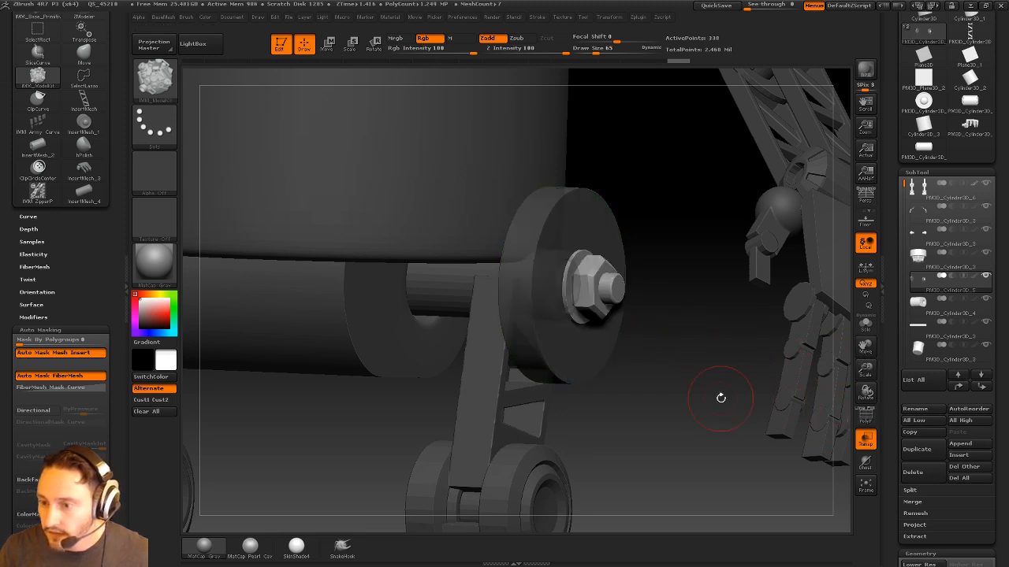
Split the inserted hex nut from the discs into its own subtool and turn off transparency
mouse_move(720, 399)
left_mouse_down("shift")
mouse_move(738, 385)
mouse_move(727, 395)
left_mouse_up("shift")
key("1")
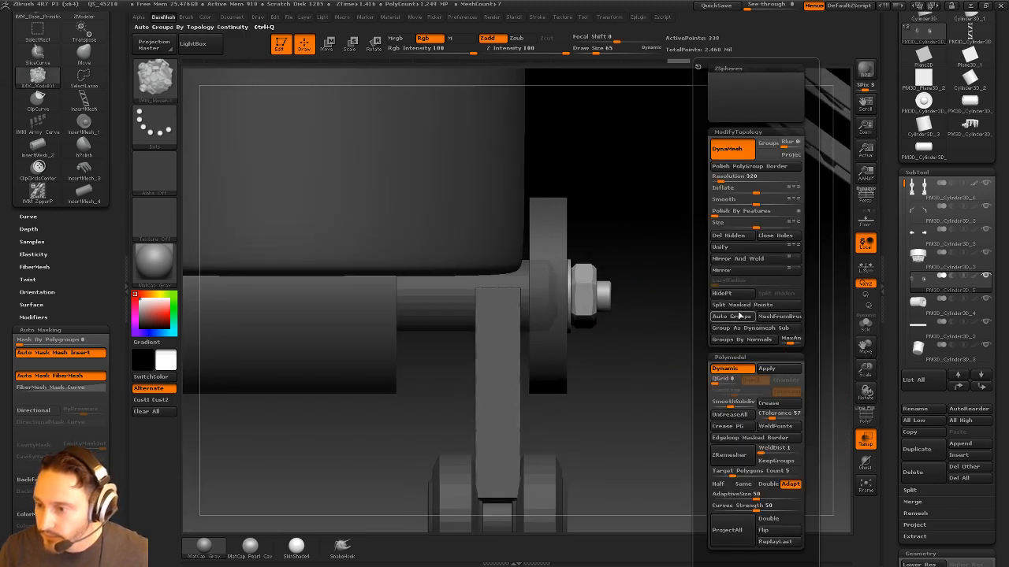
left_click_drag(669, 352, 698, 331)
left_click(865, 439)
left_click_drag(791, 425, 743, 410, "alt")
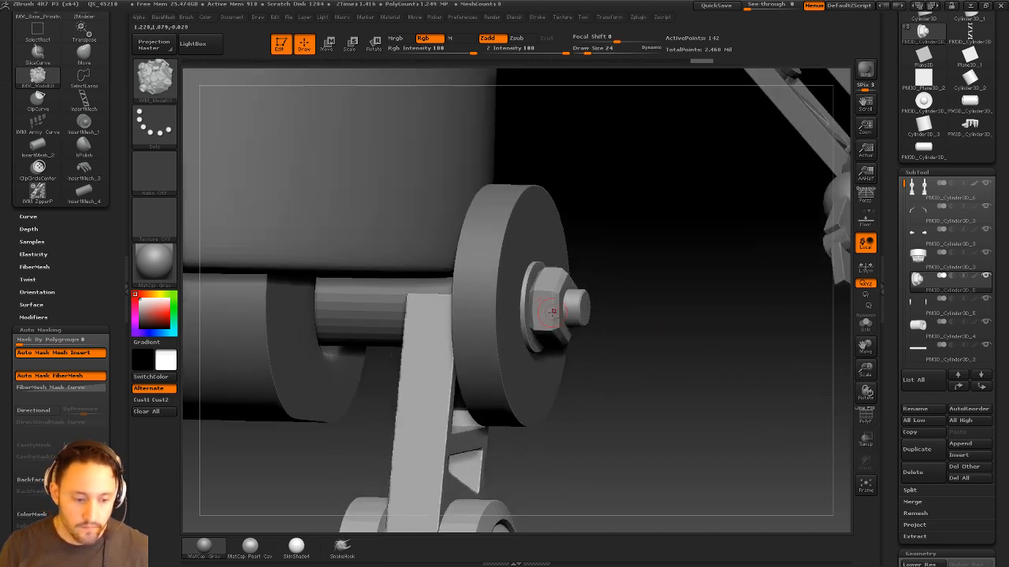
Select the hip side discs again and set the draw size to 17
key("b")
key("z")
key("m")
left_click(549, 256, "alt")
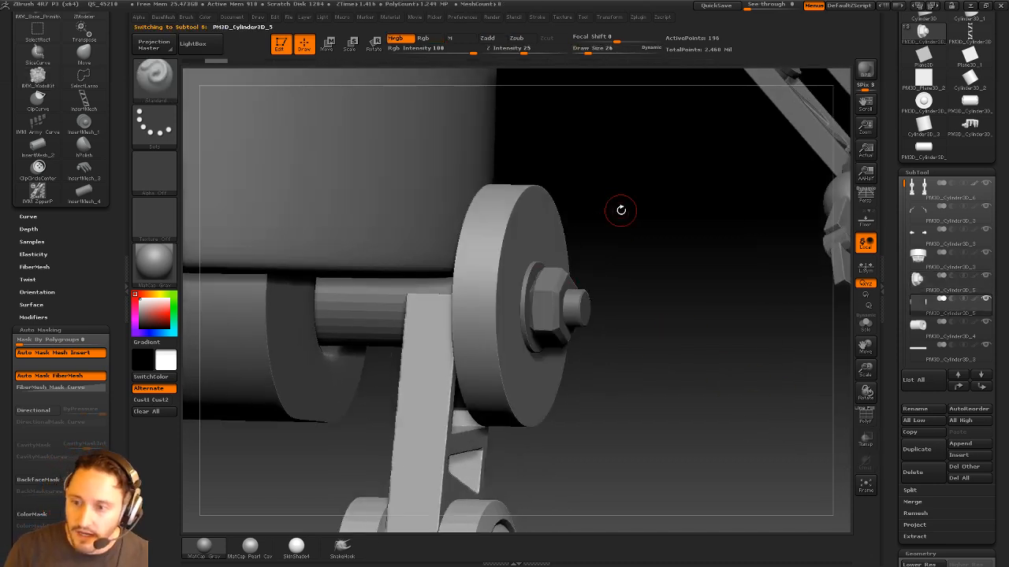
left_click_drag(619, 209, 639, 223)
mouse_move(675, 263)
left_mouse_down()
mouse_move(659, 270)
mouse_move(668, 252)
left_mouse_up()
key("s")
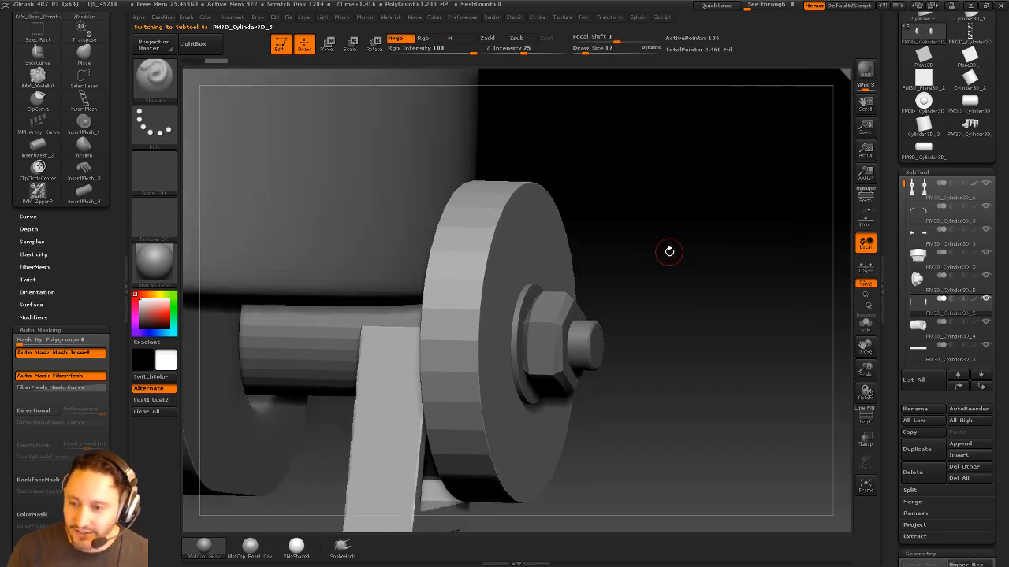
Bevel the outer rim edge of the side disc with ZModeler Bevel on EdgeLoop Complete, with the wireframe shown
key("b")
key("z")
key("m")
key("space")
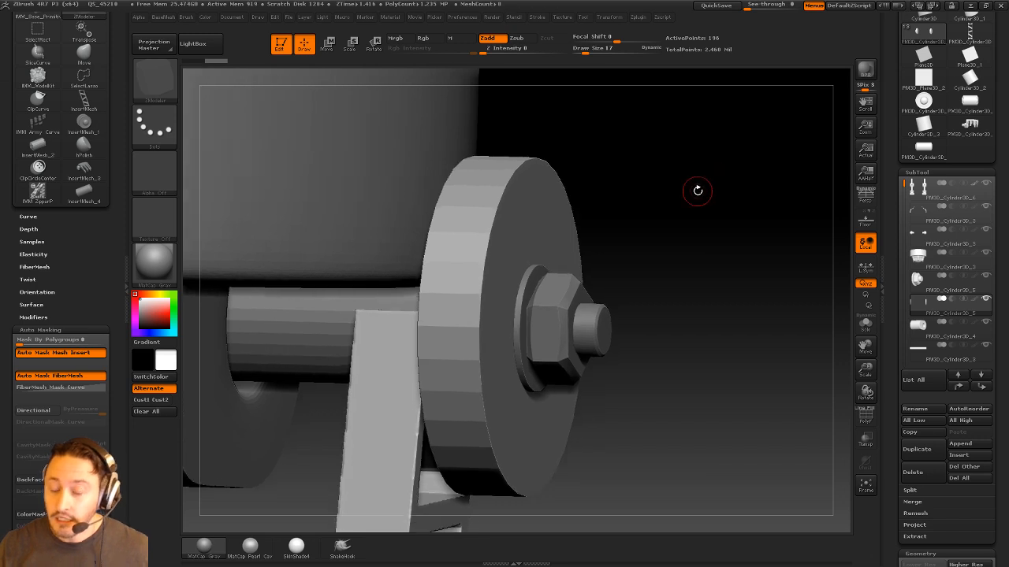
left_click_drag(697, 190, 694, 193)
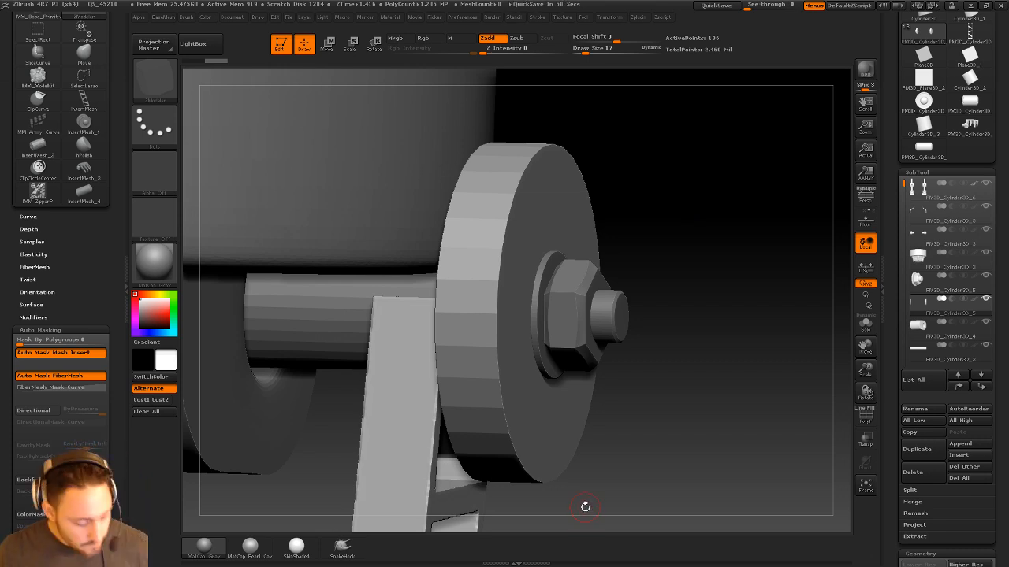
left_click_drag(675, 202, 684, 220, "alt")
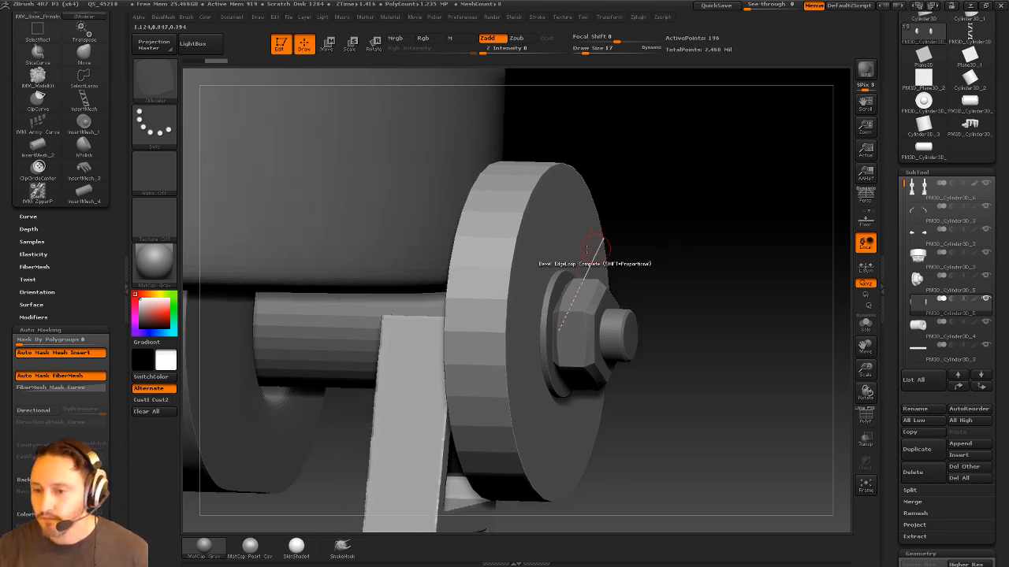
key("space")
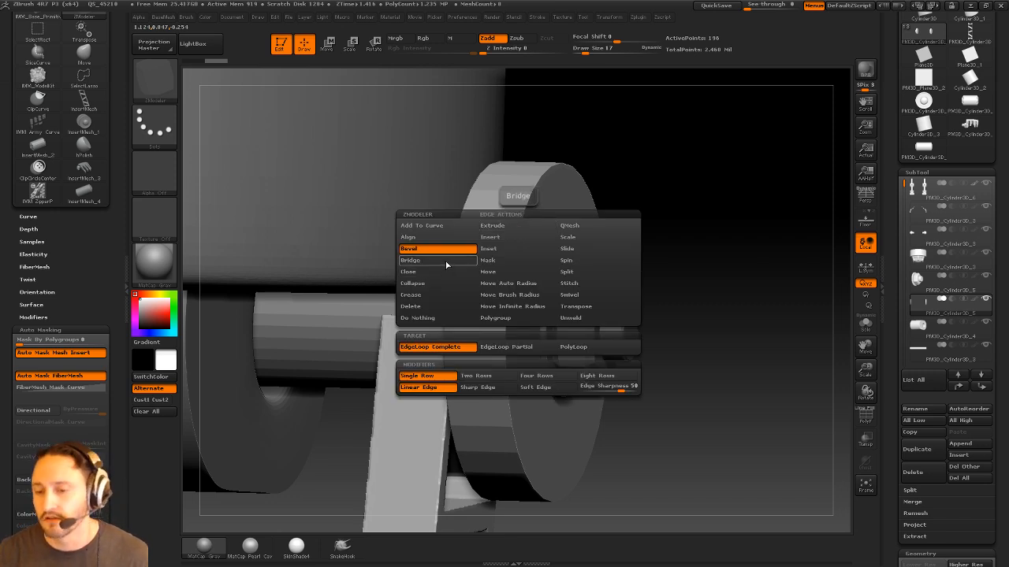
key("shift+f")
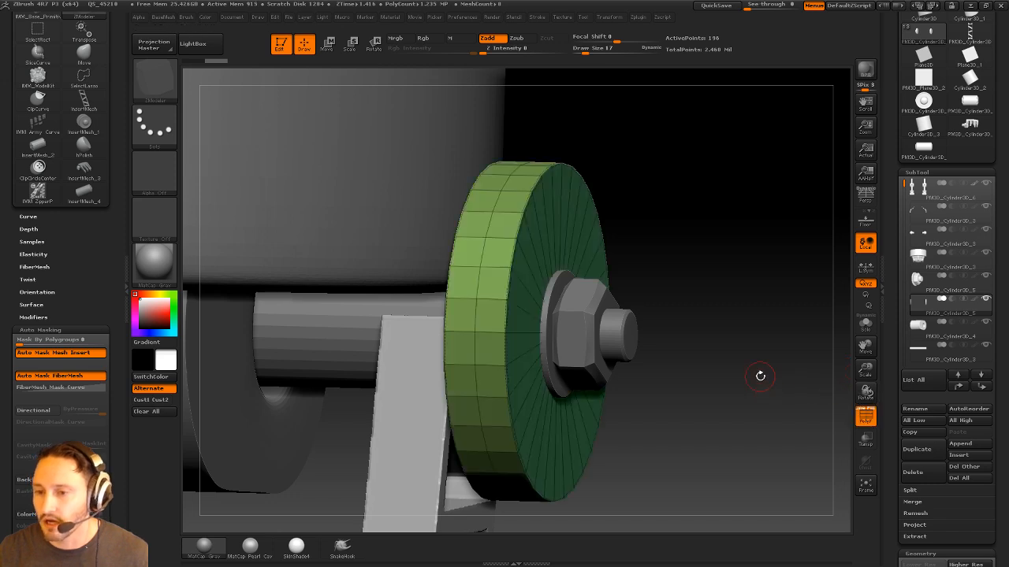
left_click_drag(512, 252, 507, 269)
left_click_drag(637, 191, 676, 214)
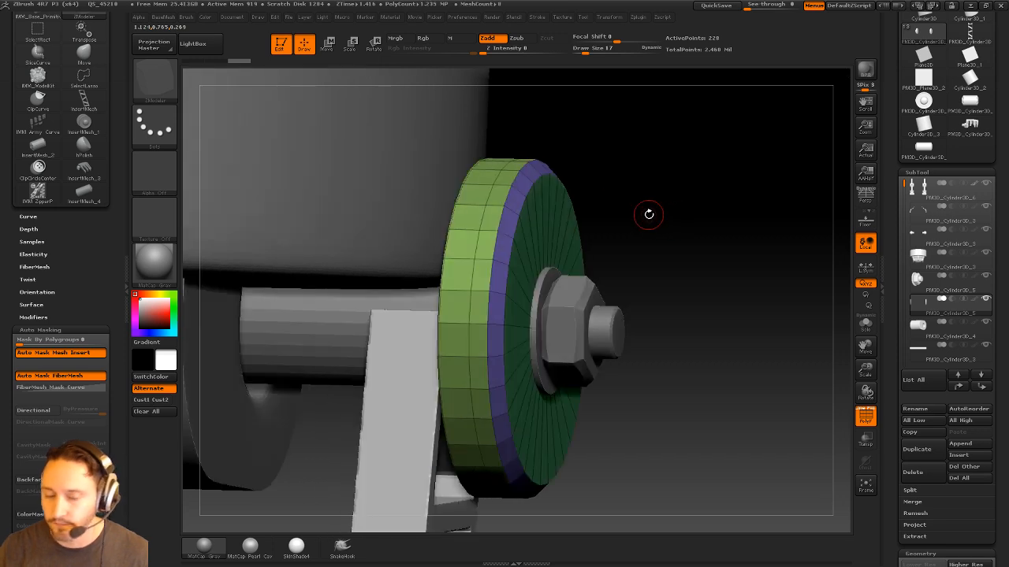
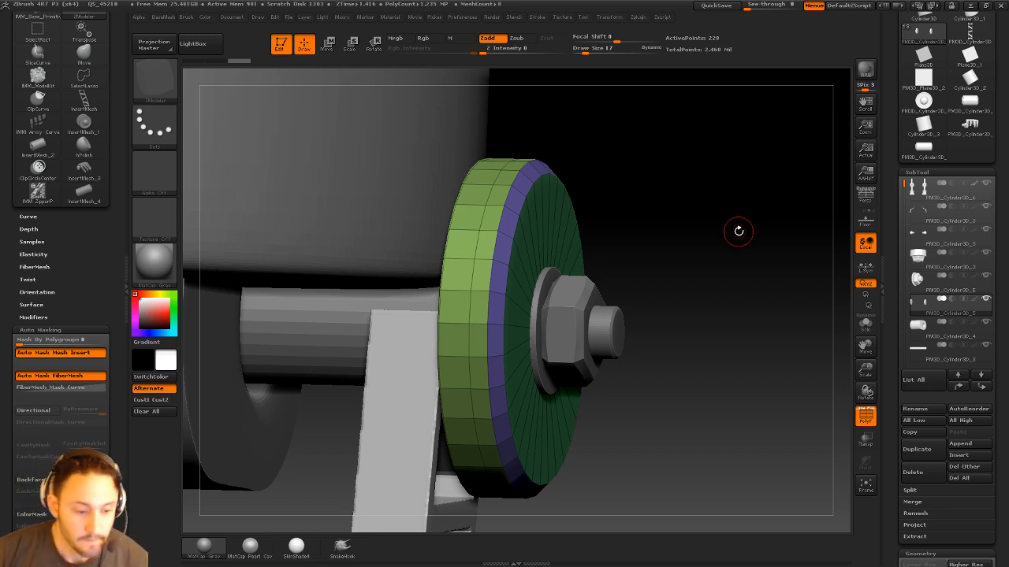
Turn on dynamic subdivision for the bevelled side discs and crease their edges
left_click_drag(726, 230, 717, 220, "alt")
key("ctrl+b")
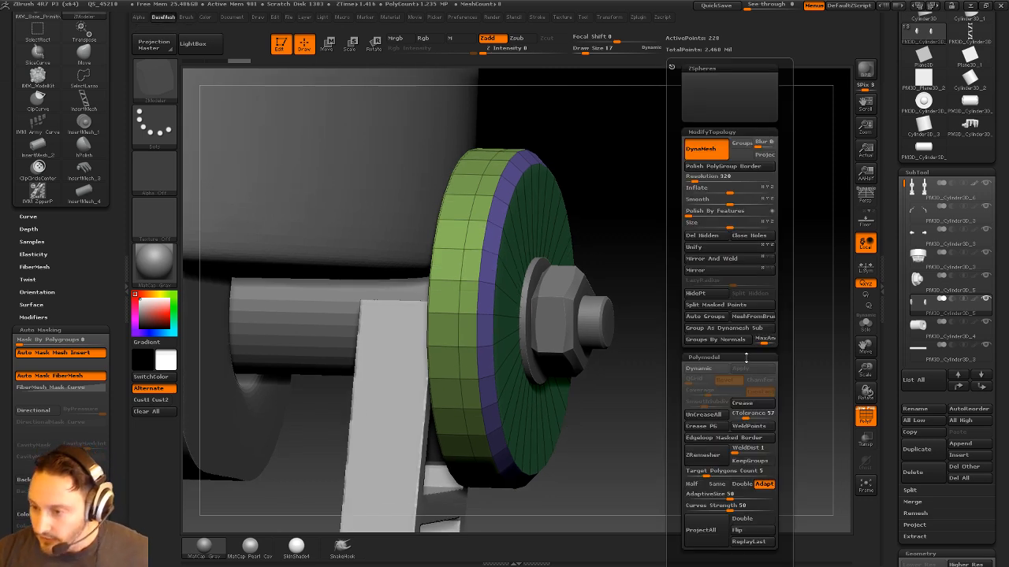
left_click(741, 403)
left_click_drag(606, 370, 701, 312)
key("ctrl+b")
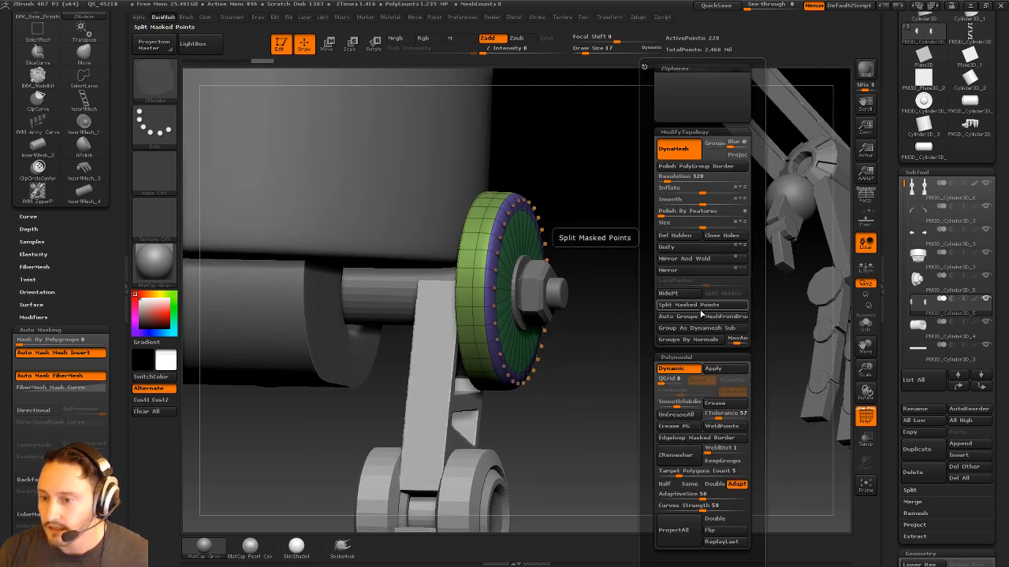
left_click(716, 404)
Set the draw size to 26 and select the legs subtool
mouse_move(713, 376)
left_mouse_down()
mouse_move(626, 352)
mouse_move(639, 365)
mouse_move(597, 365)
mouse_move(583, 349)
left_mouse_up()
key("s")
key("s")
left_click(501, 316, "alt")
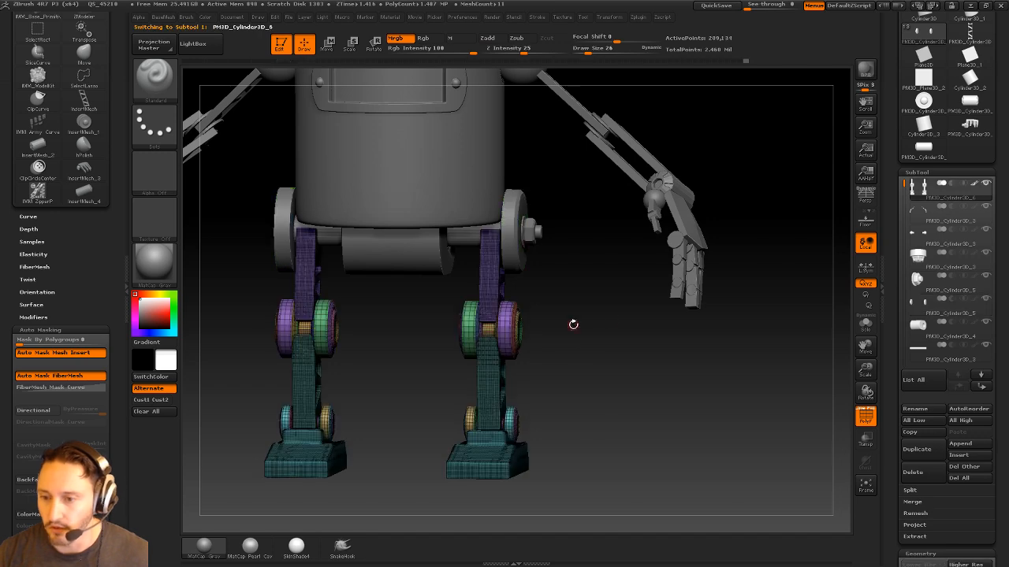
Hide the knee and ankle joint discs of the legs by polygroup and split them off into a separate subtool
left_click_drag(612, 318, 647, 385, "alt")
mouse_move(648, 384)
left_mouse_down("alt")
mouse_move(648, 326)
mouse_move(643, 360)
left_mouse_up("alt")
left_click(499, 355, "ctrl+shift")
left_click(495, 211, "ctrl+shift")
left_click(508, 493, "ctrl+shift")
left_click_drag(656, 287, 687, 337, "ctrl+shift")
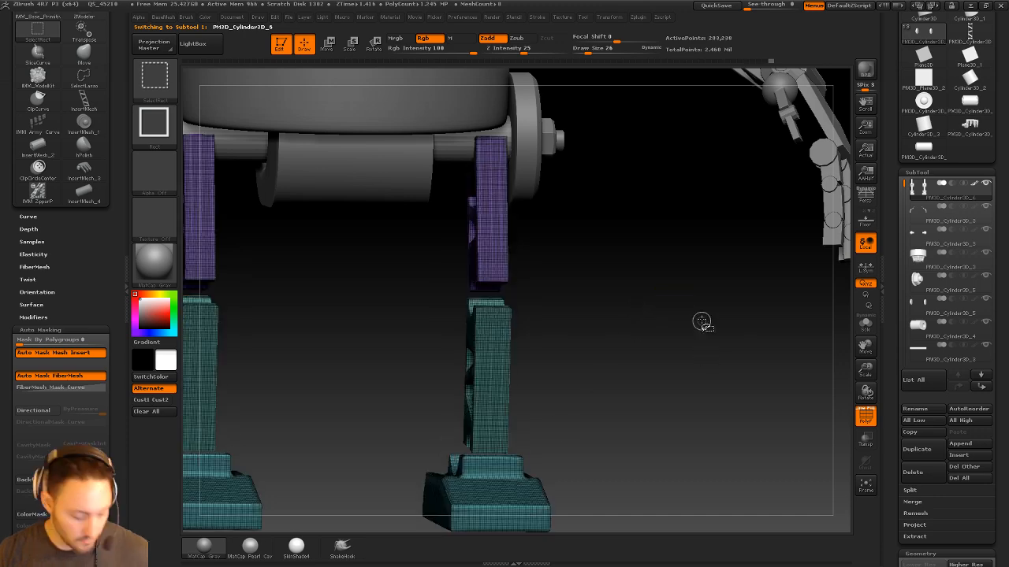
key("space")
left_click(705, 296)
Set the draw size to 30, select the knee and ankle joint discs, and turn off the polygroup wireframe display
left_click_drag(585, 339, 517, 302)
key("s")
left_click(563, 305, "alt")
left_click_drag(684, 320, 649, 282, "alt")
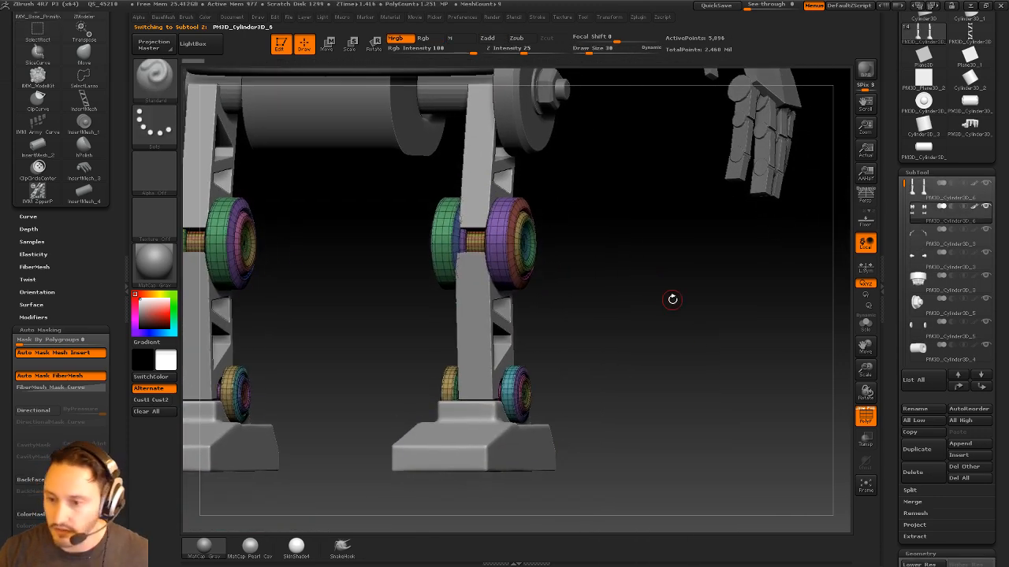
left_click(865, 416)
left_click_drag(748, 394, 583, 325, "alt")
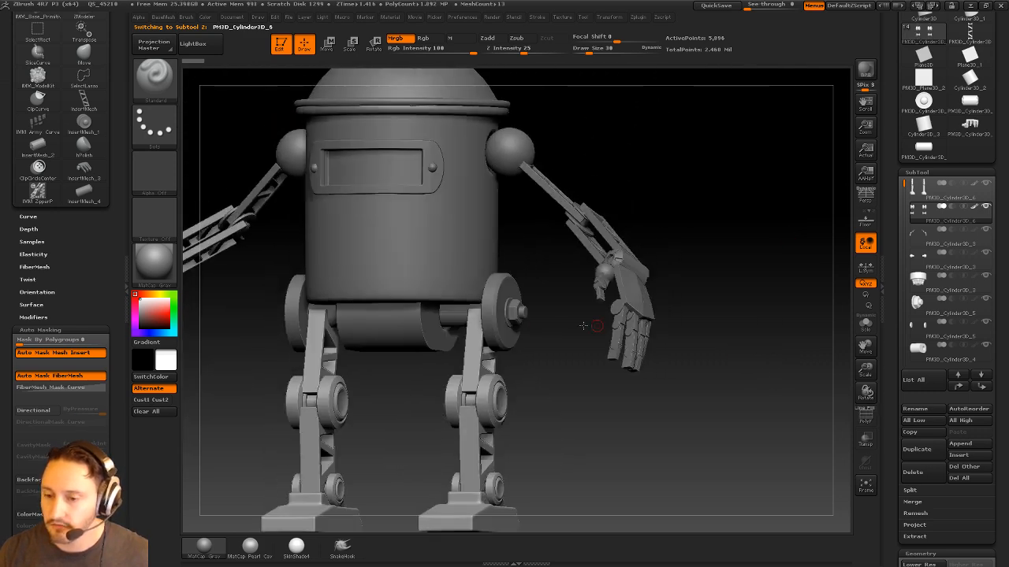
Select the ball-ended rear hip part and apply its dynamic subdivision to real geometry
left_click_drag(750, 279, 788, 254)
left_click(398, 329, "alt")
left_click_drag(613, 340, 621, 289)
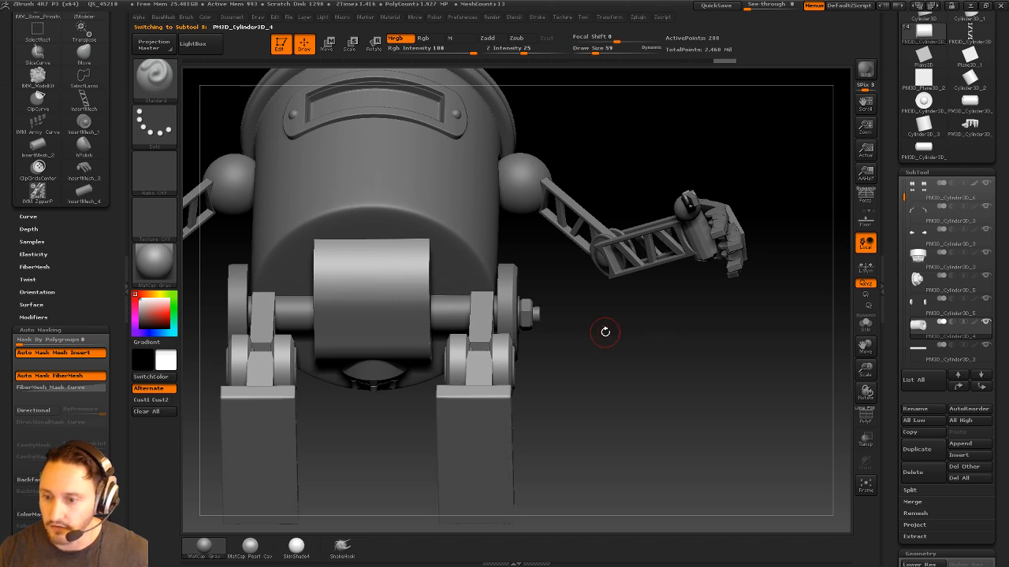
left_click_drag(606, 332, 658, 354)
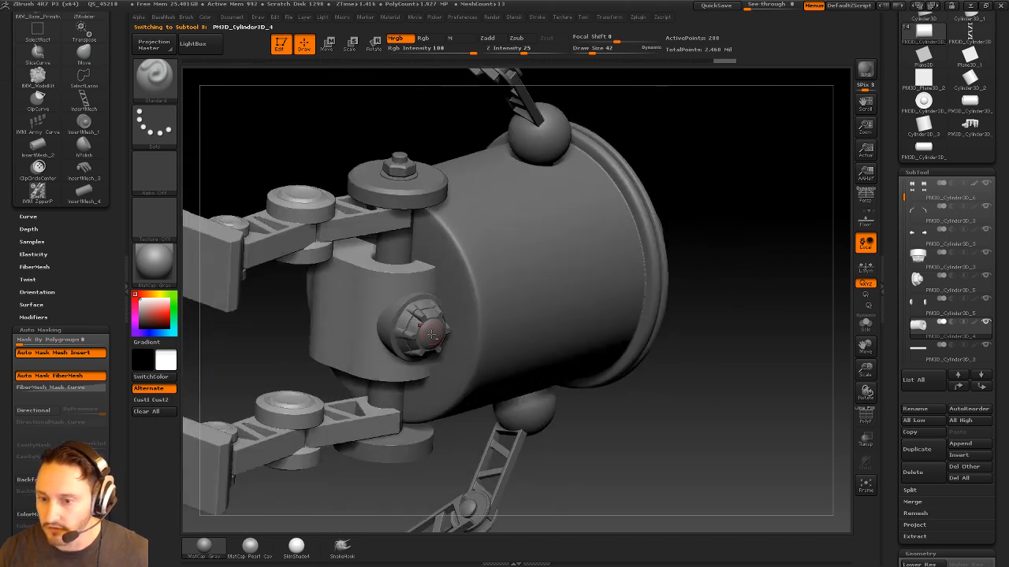
left_click(431, 335, "alt")
key("1")
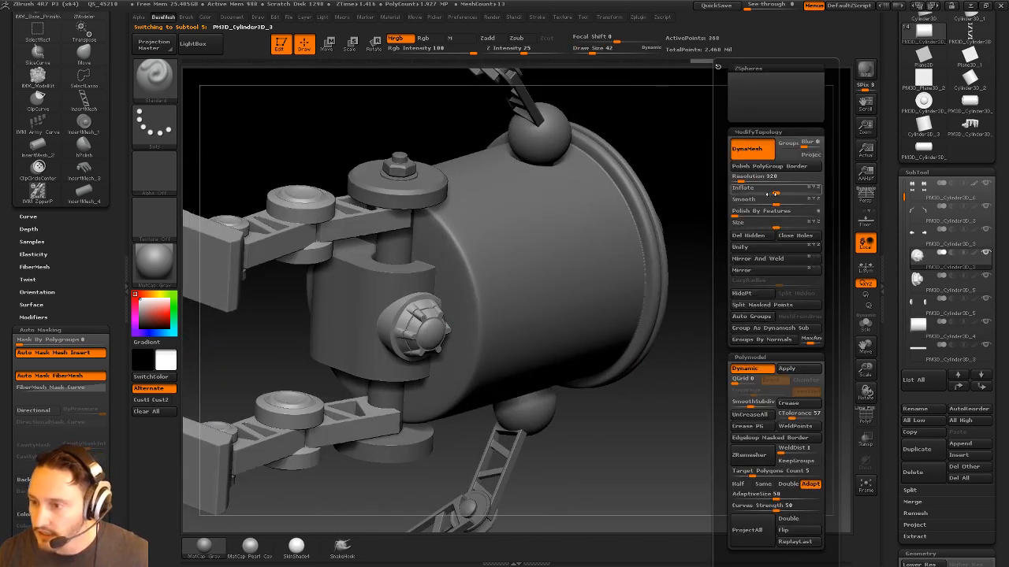
left_click(787, 370)
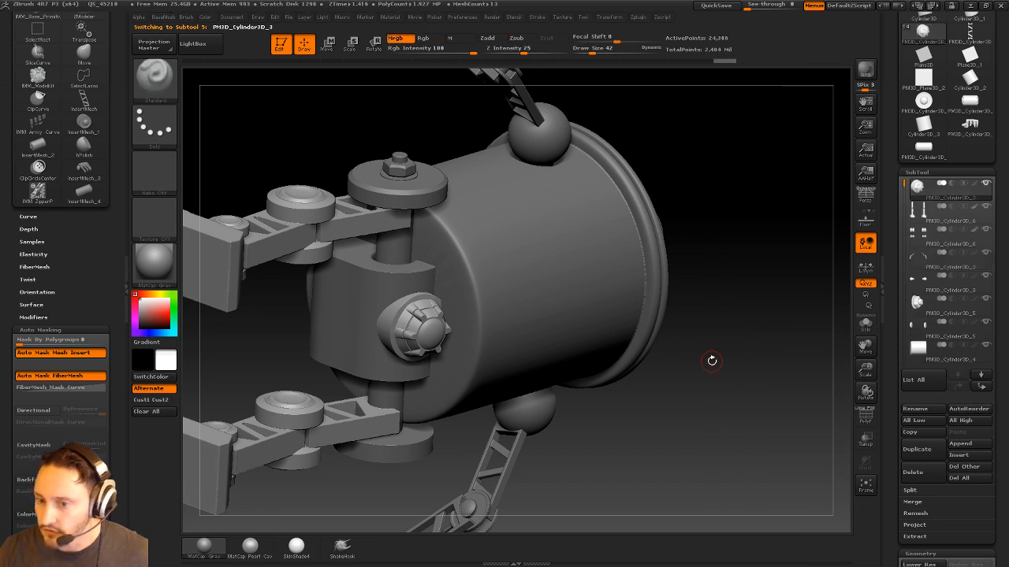
Merge the hollow central hip block with the ball-ended rear part and remesh them into one body with DynaMesh
left_click(445, 301, "alt")
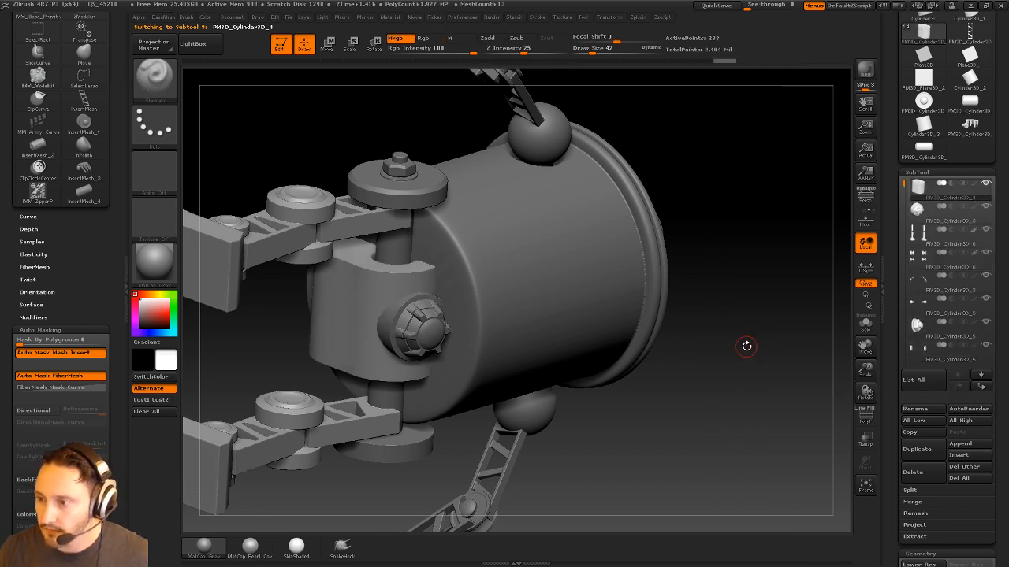
key("ctrl")
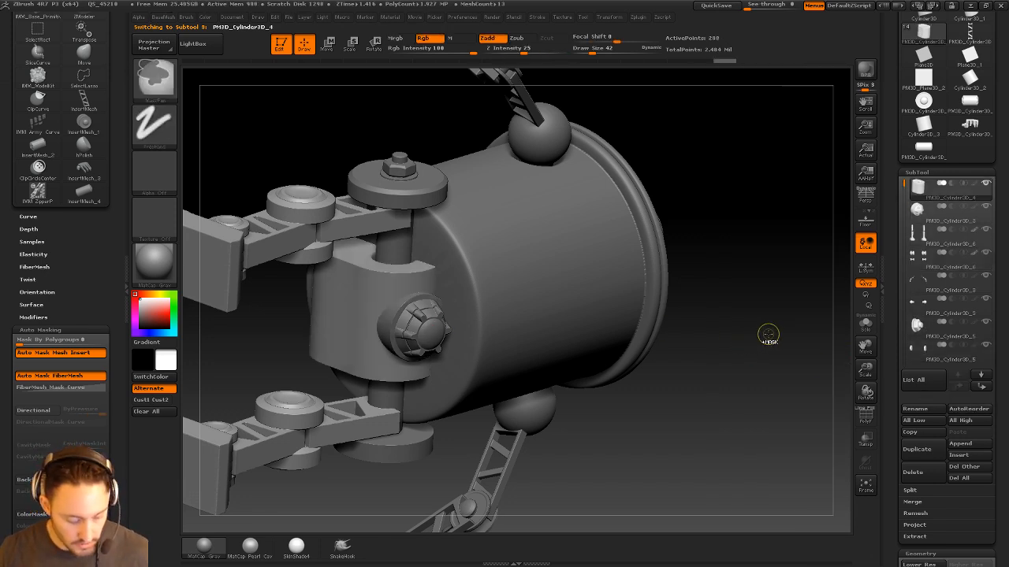
key("ctrl+m")
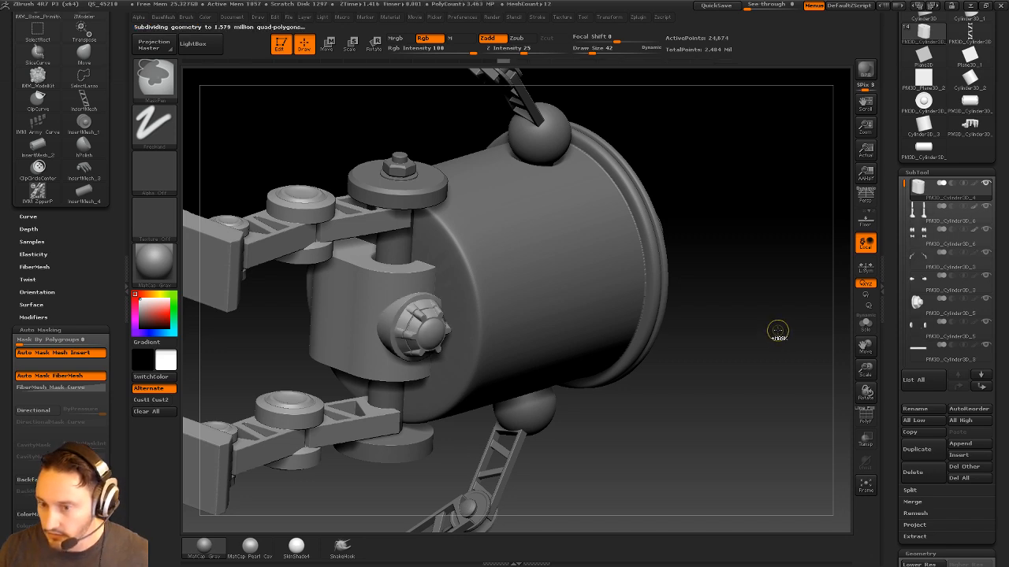
key("b")
left_click(777, 328)
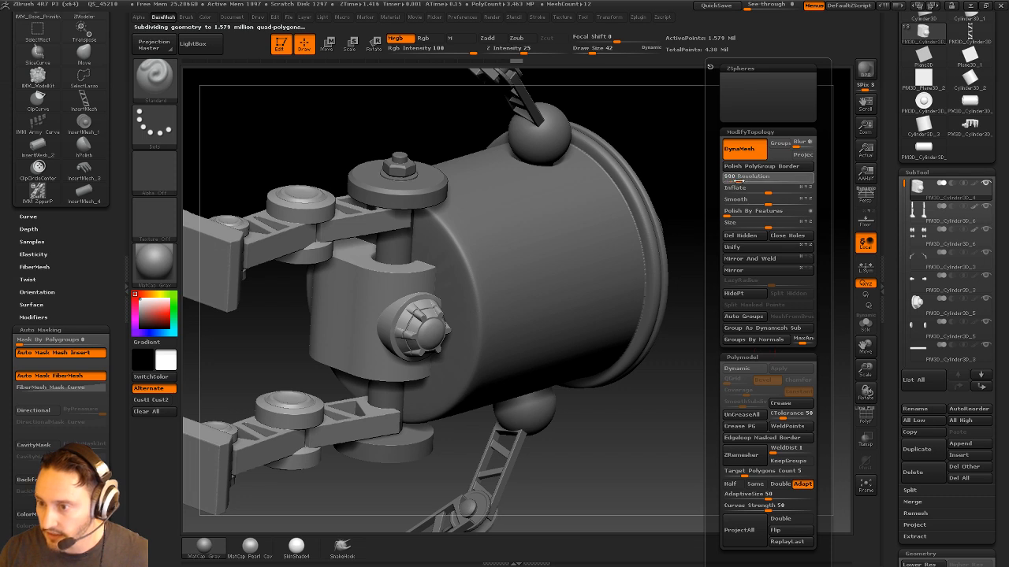
left_click_drag(721, 140, 748, 199, "ctrl")
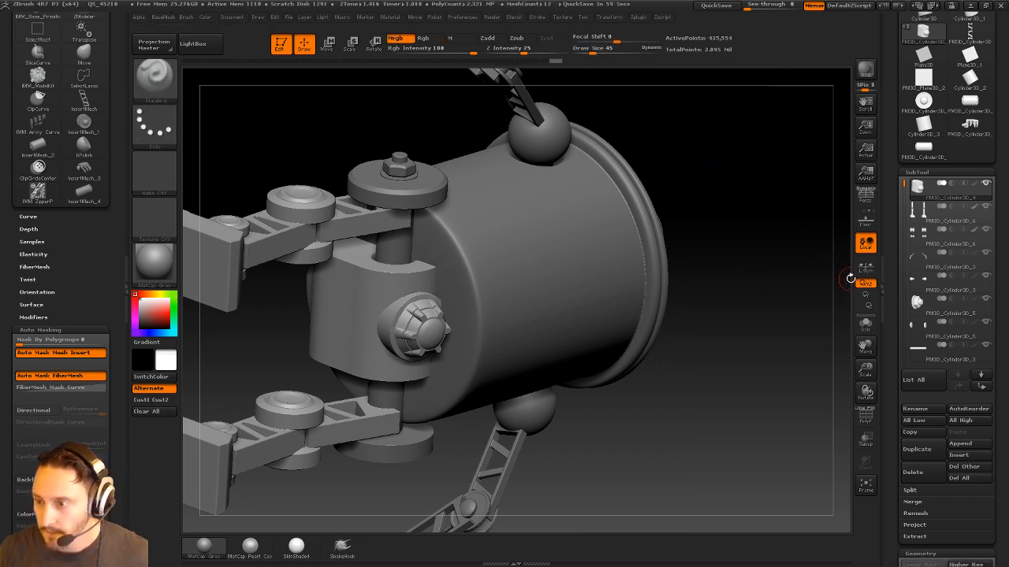
Isolate the merged hip block in Solo mode and assign Smooth Stronger as the smoothing brush
left_click(865, 323)
left_click_drag(840, 294, 512, 229)
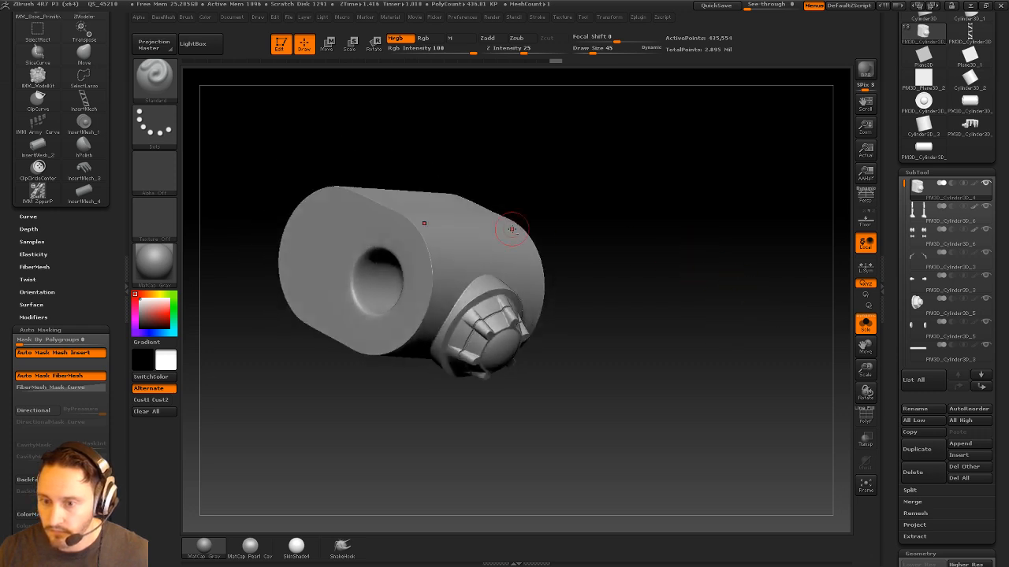
left_click(604, 51)
left_click_drag(402, 217, 421, 223, "shift")
mouse_move(347, 354)
left_mouse_down()
mouse_move(389, 360)
mouse_move(391, 257)
left_mouse_up()
left_click(155, 79, "shift")
left_click(261, 346, "shift")
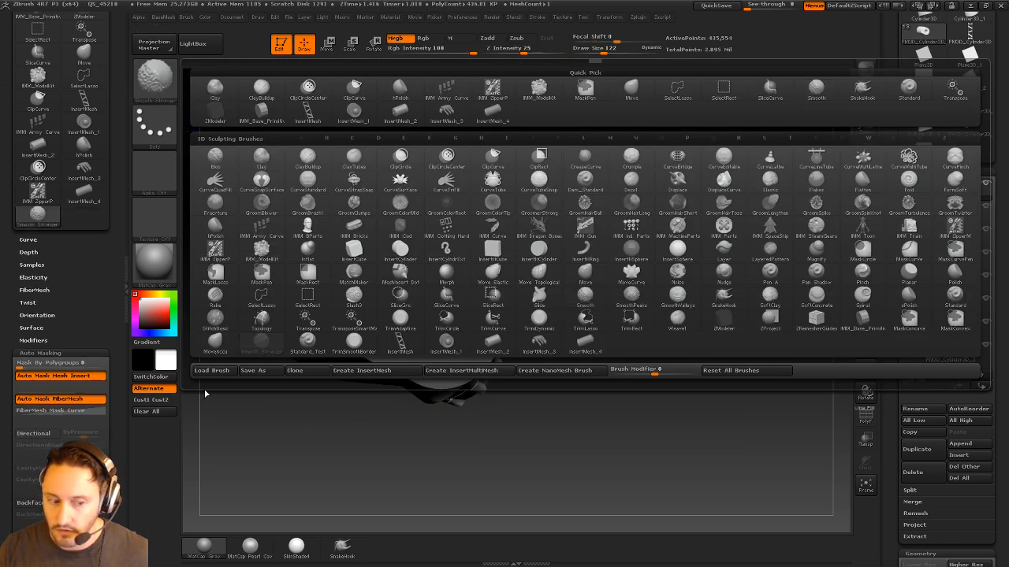
Soften the hard end edges of the hip block around its hole with the Smooth Stronger brush at a large draw size
left_click_drag(365, 478, 322, 347)
left_click_drag(316, 290, 428, 373, "shift")
left_click_drag(504, 394, 453, 335)
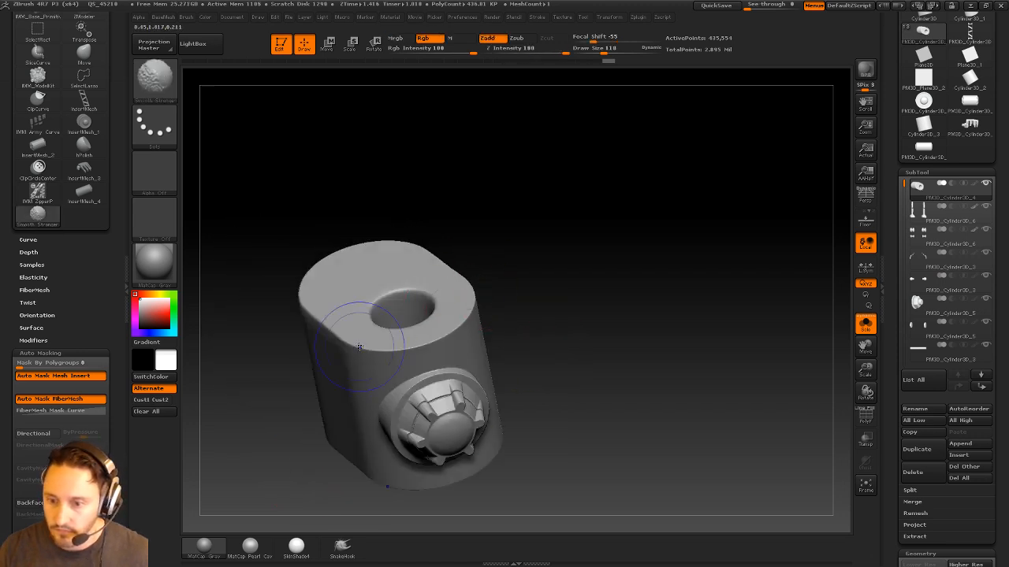
left_click_drag(342, 345, 419, 371, "shift")
mouse_move(516, 315)
left_mouse_down()
mouse_move(502, 281)
mouse_move(417, 318)
mouse_move(429, 305)
left_mouse_up()
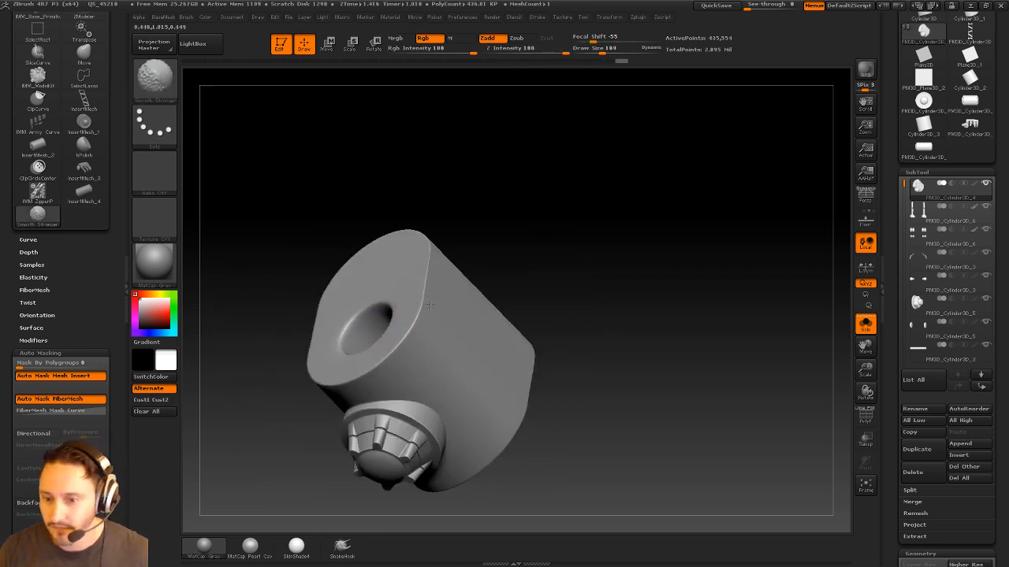
left_click_drag(456, 197, 442, 260)
left_click_drag(426, 217, 487, 278)
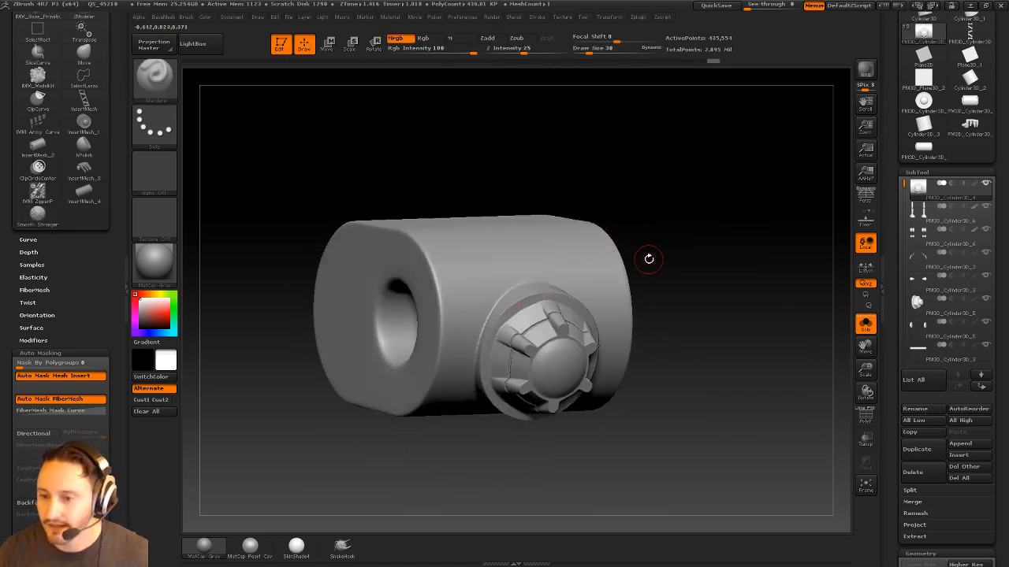
Smooth the transition between the hip block and the collar of its ball end with draw size 39
left_click_drag(649, 259, 466, 279)
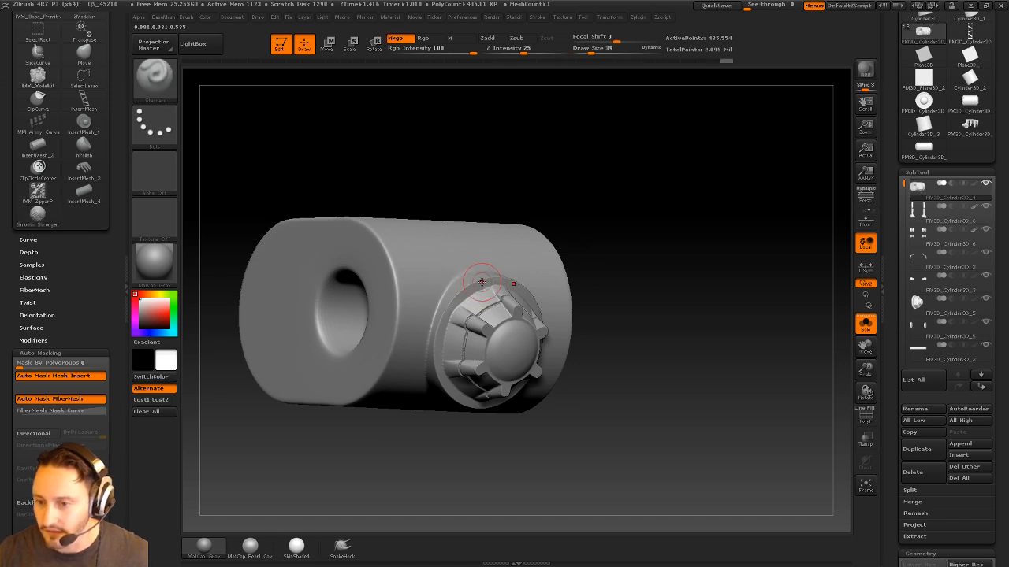
left_click_drag(619, 259, 419, 306)
left_click_drag(607, 344, 383, 263)
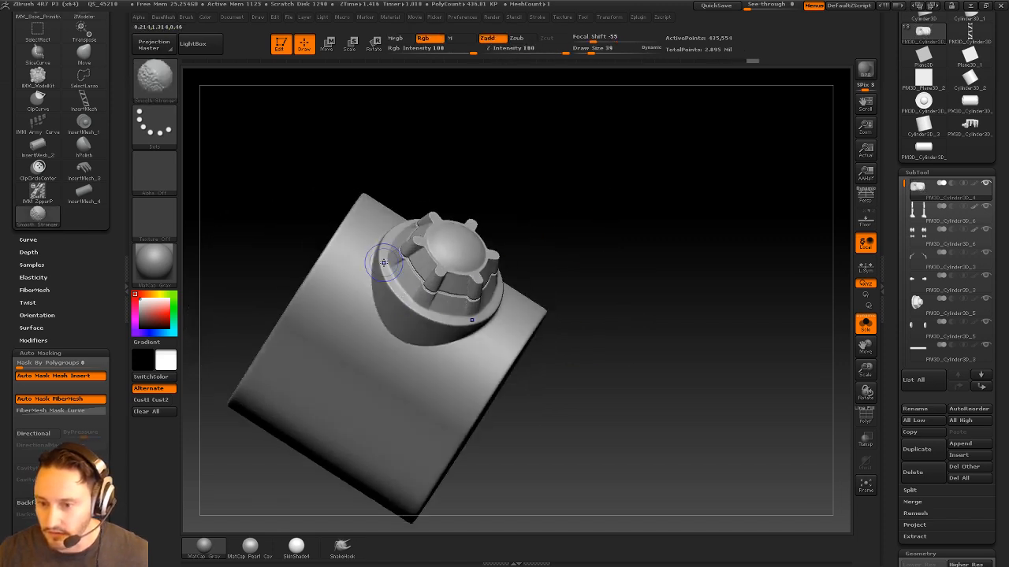
mouse_move(590, 282)
left_mouse_down()
mouse_move(599, 234)
mouse_move(588, 223)
mouse_move(622, 335)
mouse_move(662, 235)
mouse_move(651, 245)
mouse_move(669, 168)
left_mouse_up()
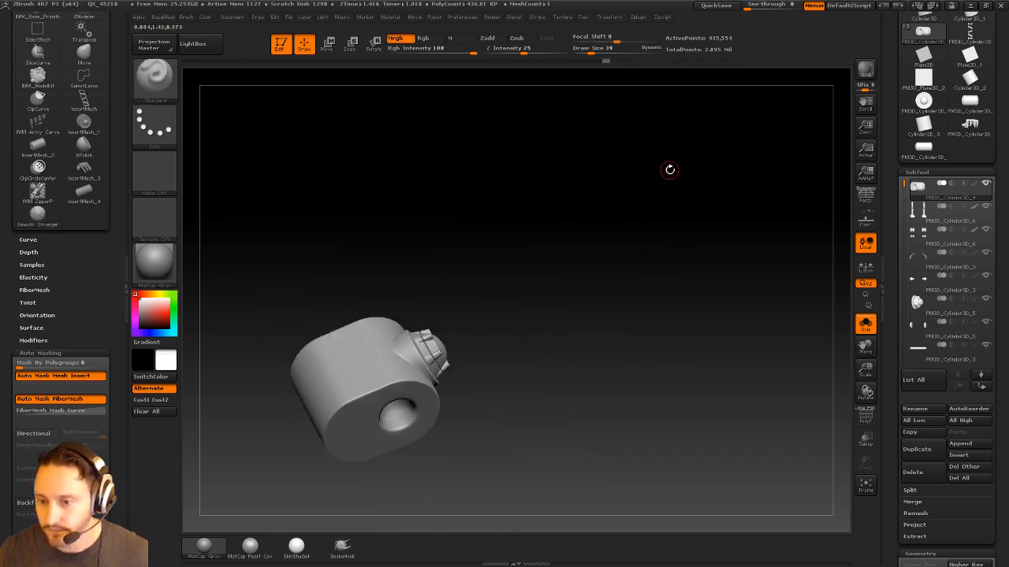
Show all robot parts again and select the cylindrical body subtool
left_click(865, 325)
mouse_move(698, 284)
left_mouse_down()
mouse_move(743, 196)
mouse_move(738, 76)
mouse_move(794, 213)
mouse_move(705, 260)
mouse_move(730, 289)
mouse_move(651, 291)
mouse_move(671, 344)
mouse_move(671, 279)
left_mouse_up()
key("s")
left_click_drag(693, 349, 688, 304)
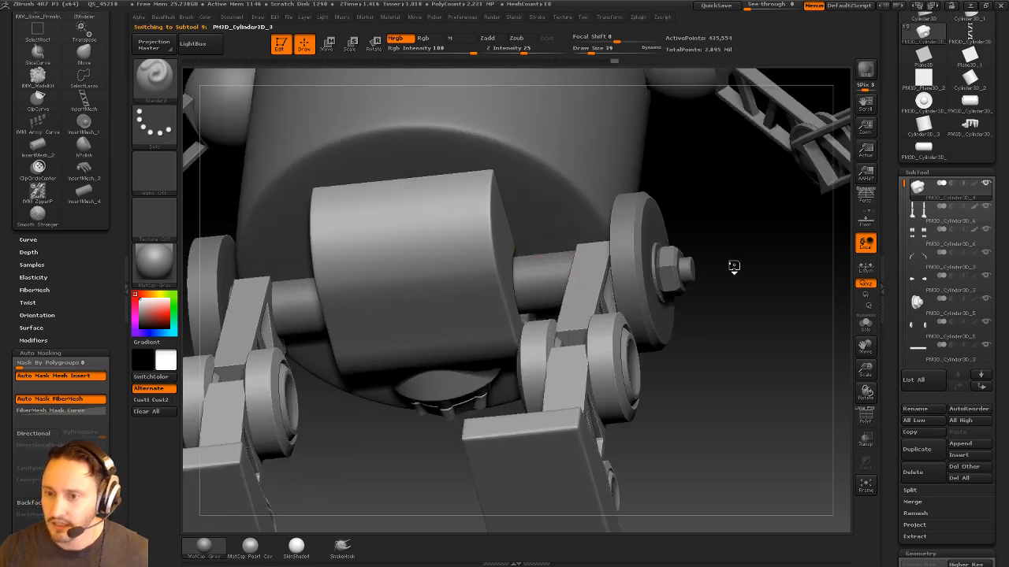
mouse_move(734, 267)
left_mouse_down()
mouse_move(710, 386)
mouse_move(699, 375)
left_mouse_up()
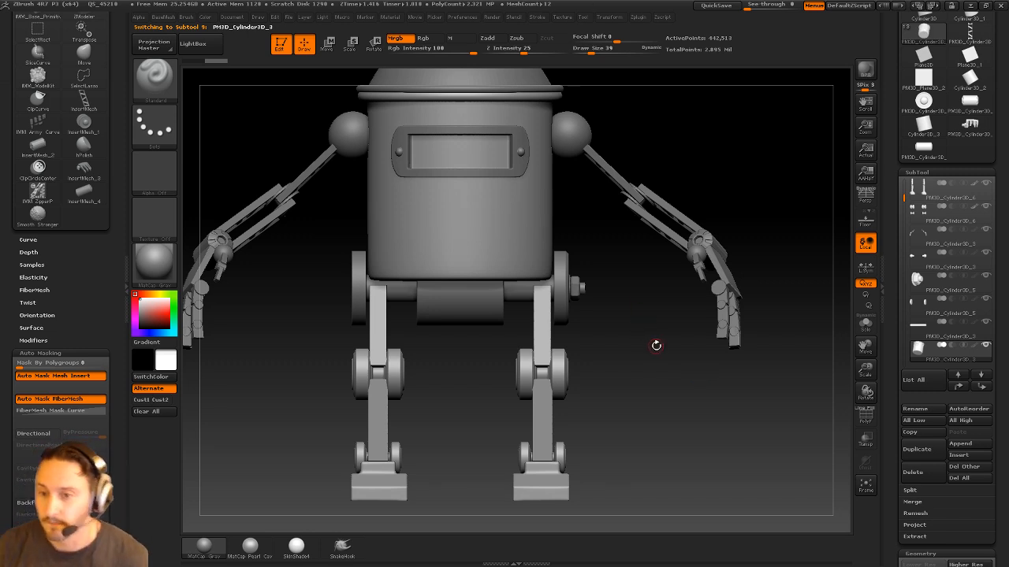
left_click_drag(670, 359, 733, 197)
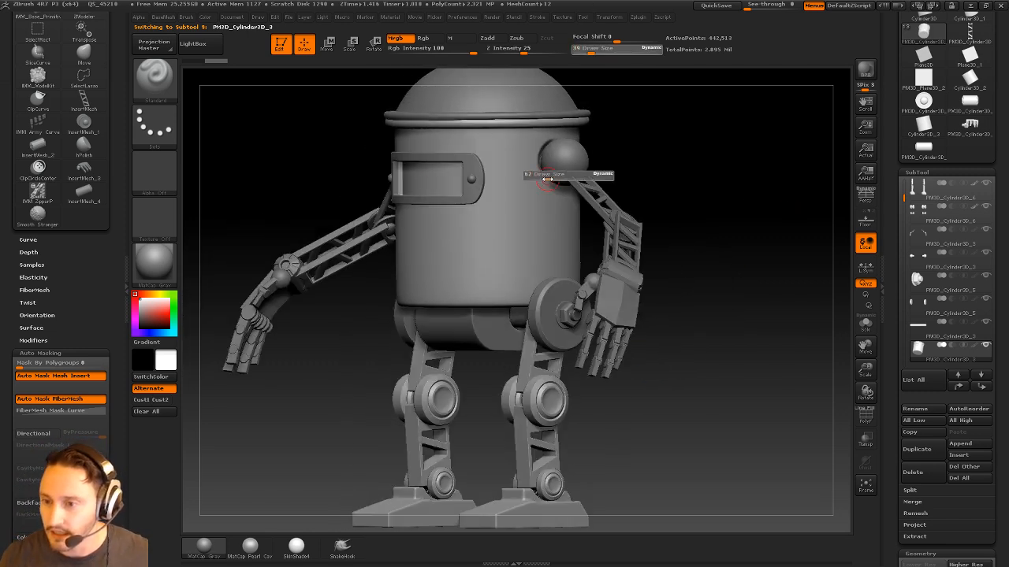
Select the shoulder balls subtool and set the draw size to 45
left_click(555, 165, "alt")
left_click_drag(713, 145, 734, 227, "alt")
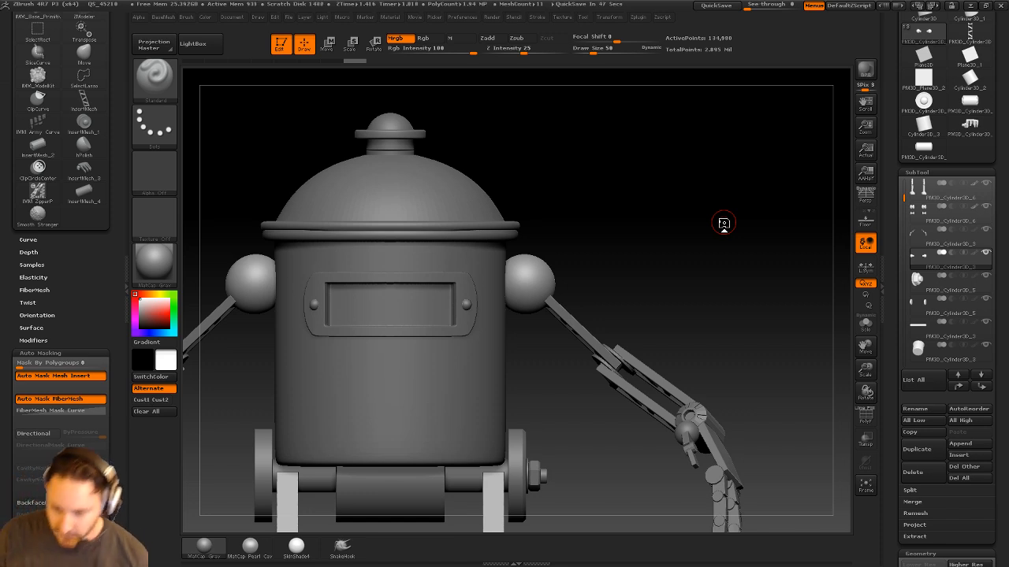
left_click_drag(690, 224, 668, 207, "alt")
key("s")
left_click(649, 244)
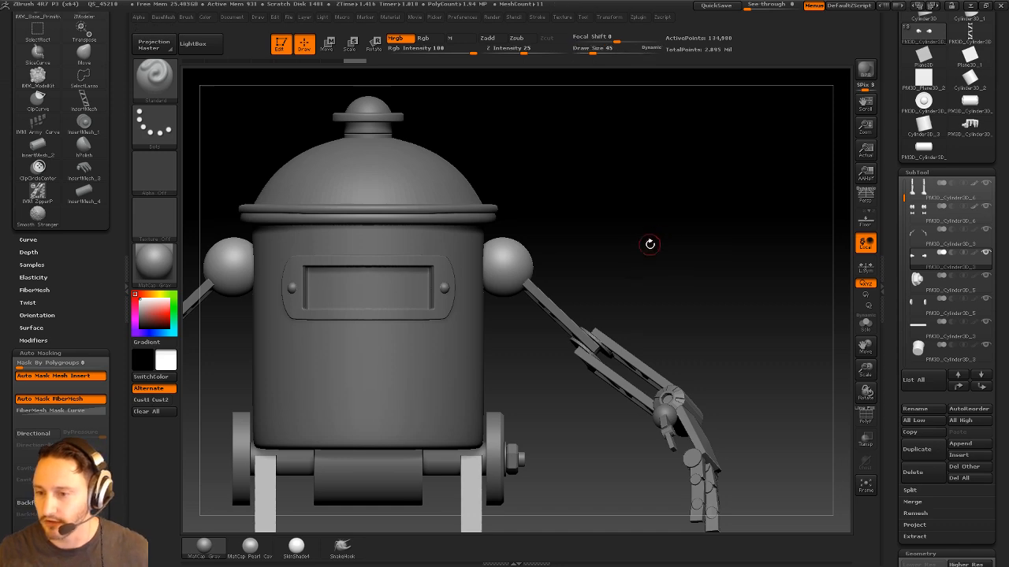
Select the arms subtool and switch to the TrimDynamic brush with draw size 47
left_click_drag(755, 253, 638, 284)
left_click(478, 306, "alt")
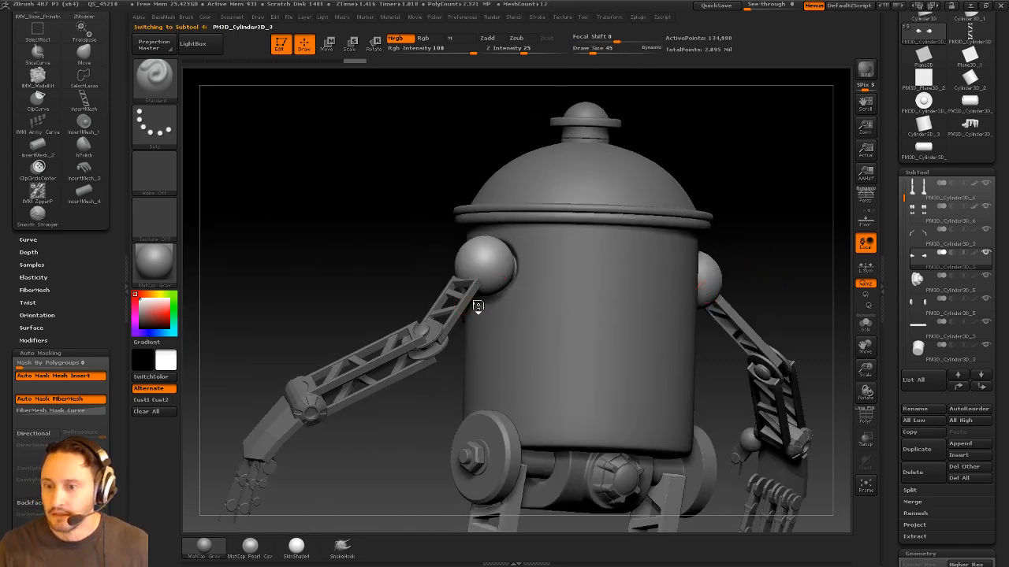
left_click_drag(439, 434, 501, 334)
mouse_move(601, 418)
left_mouse_down("alt")
mouse_move(601, 360)
mouse_move(554, 366)
mouse_move(587, 353)
left_mouse_up("alt")
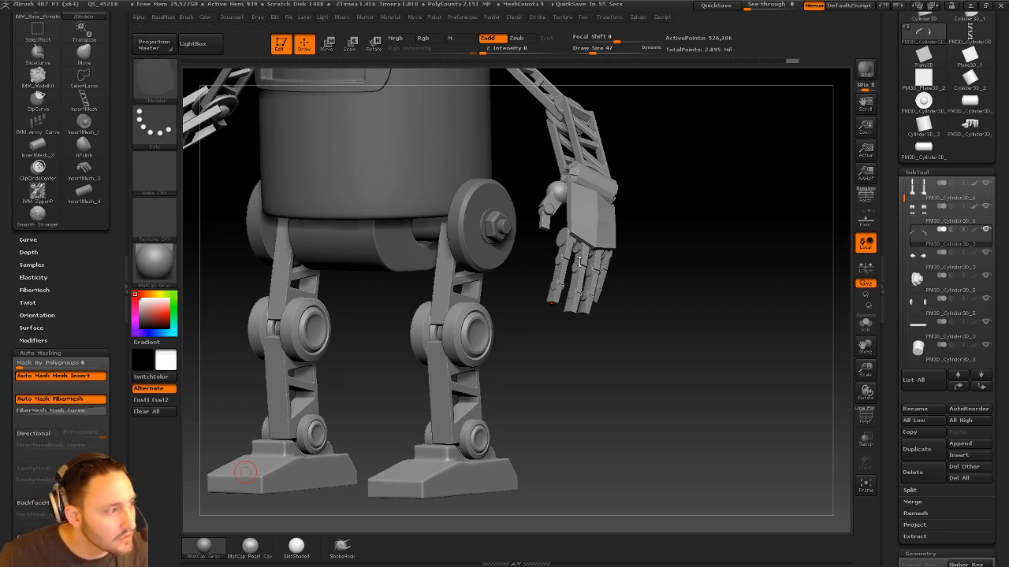
left_click_drag(706, 325, 669, 335)
key("b")
key("t")
key("d")
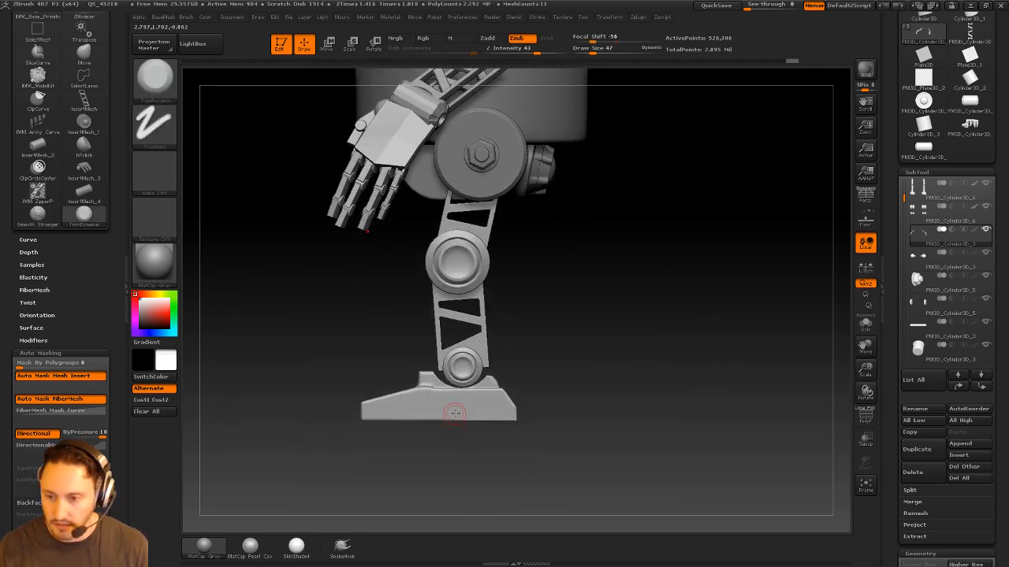
Select the subtool with the leg struts and feet and isolate it in Solo mode
left_click_drag(554, 362, 665, 360)
left_click_drag(468, 363, 859, 352, "alt")
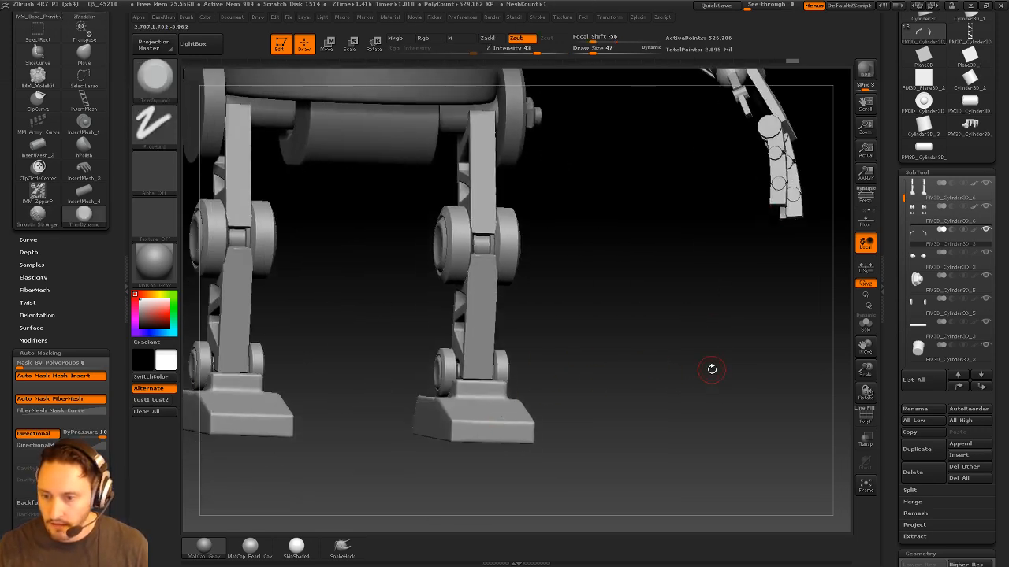
left_click_drag(712, 368, 833, 397)
left_click(865, 323)
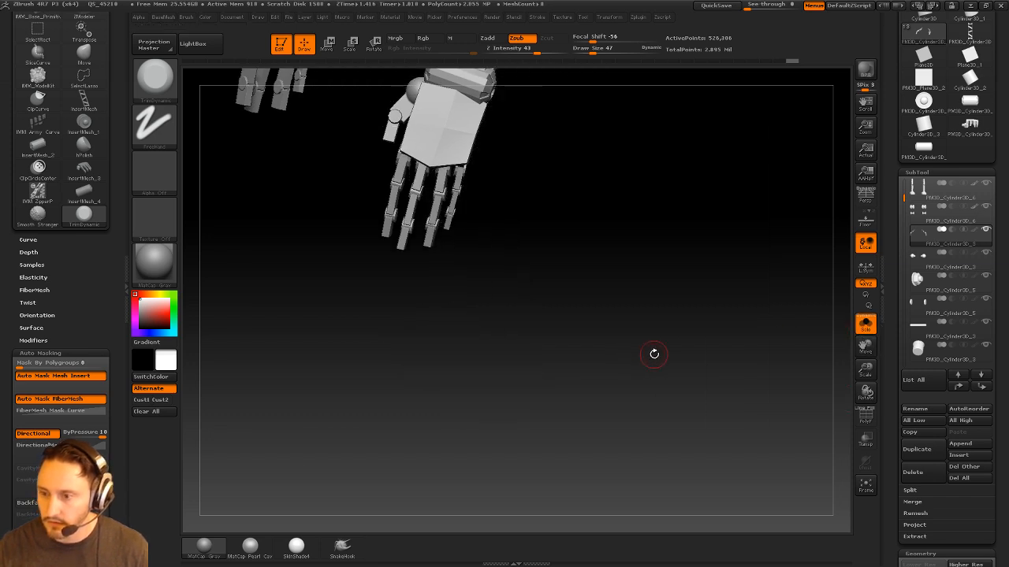
left_click(863, 323)
left_click(535, 387, "alt")
left_click(863, 323)
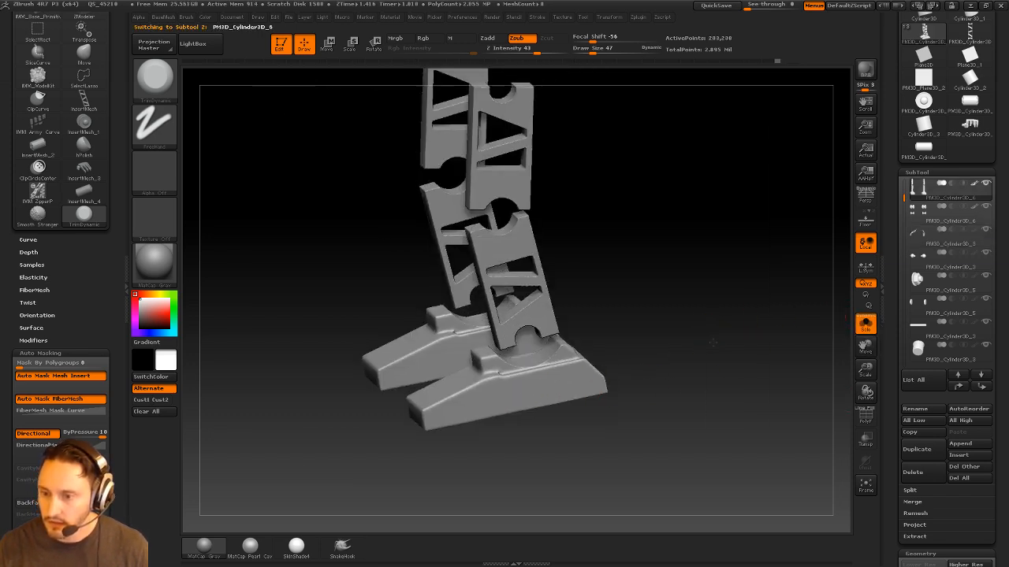
Isolate the upper leg struts from a front view, split them from the lower legs, and show all parts again
left_click_drag(712, 342, 834, 344)
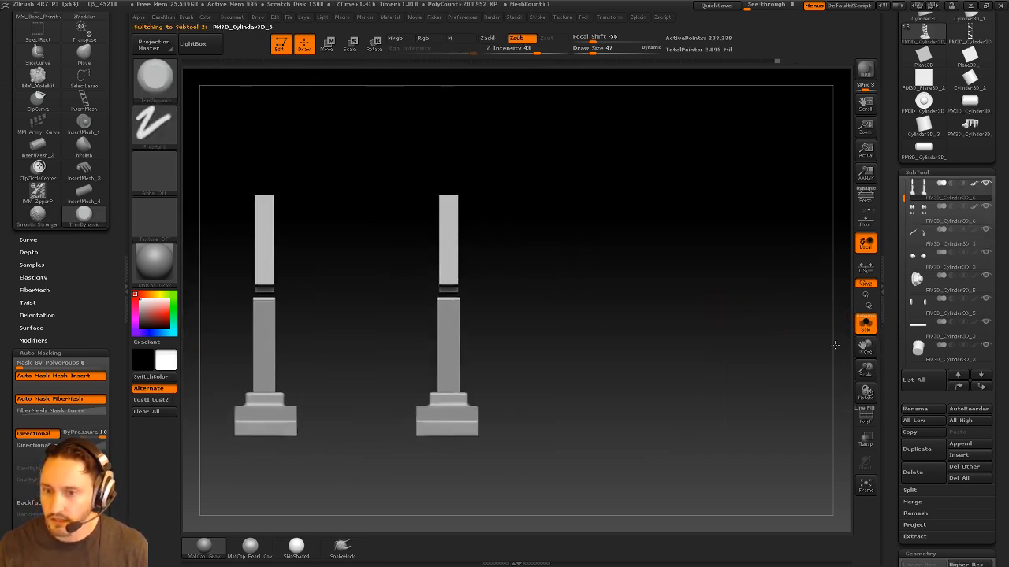
left_click_drag(396, 145, 516, 225, "ctrl+shift")
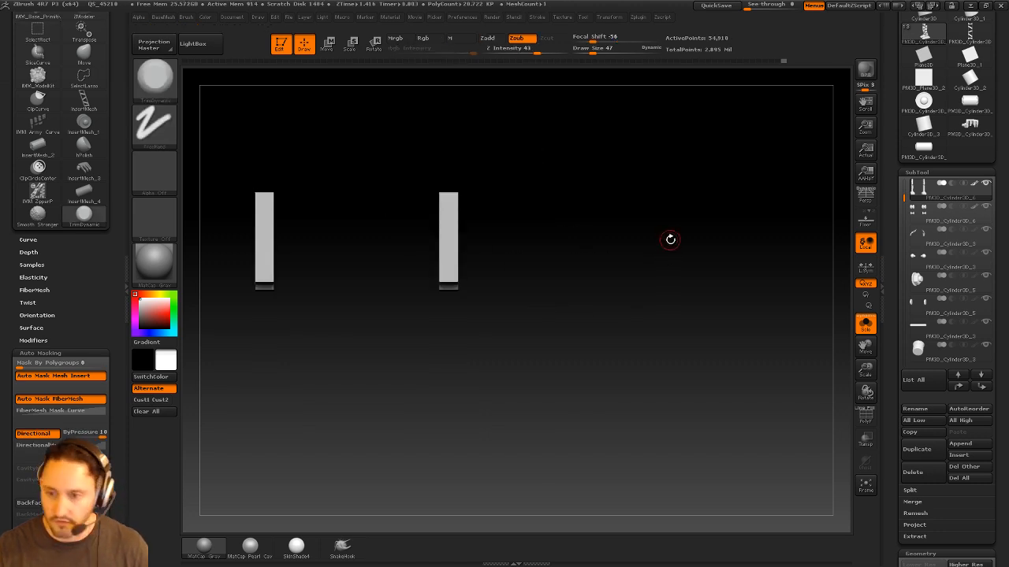
key("space")
left_click(865, 323)
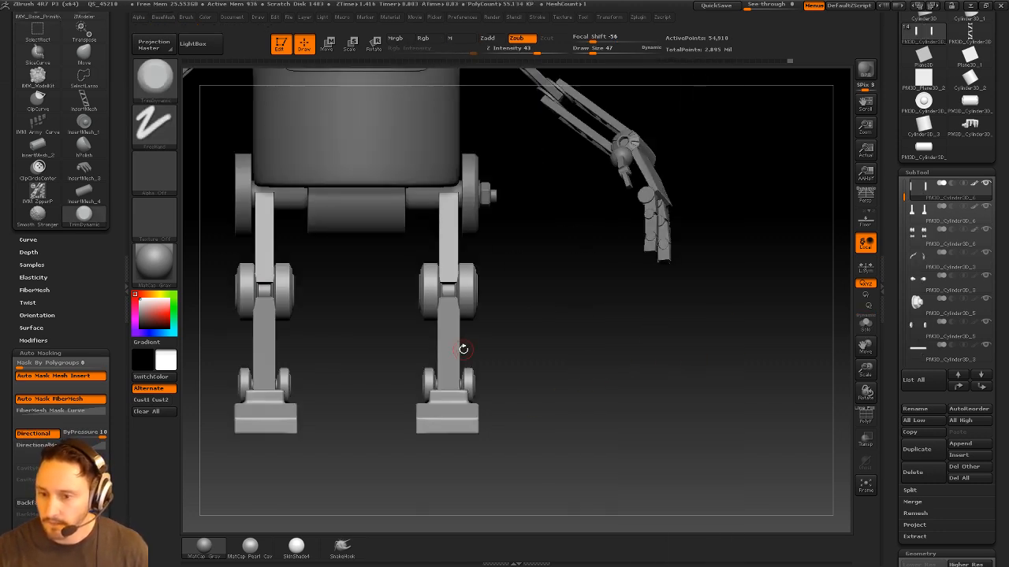
Isolate the lower leg struts in the remaining leg subtool and split the feet off into their own subtool
left_click(461, 349, "alt")
left_click(866, 323)
left_click_drag(384, 245, 527, 335, "ctrl+shift")
key("ctrl+shift+a")
key("space")
left_click(712, 295)
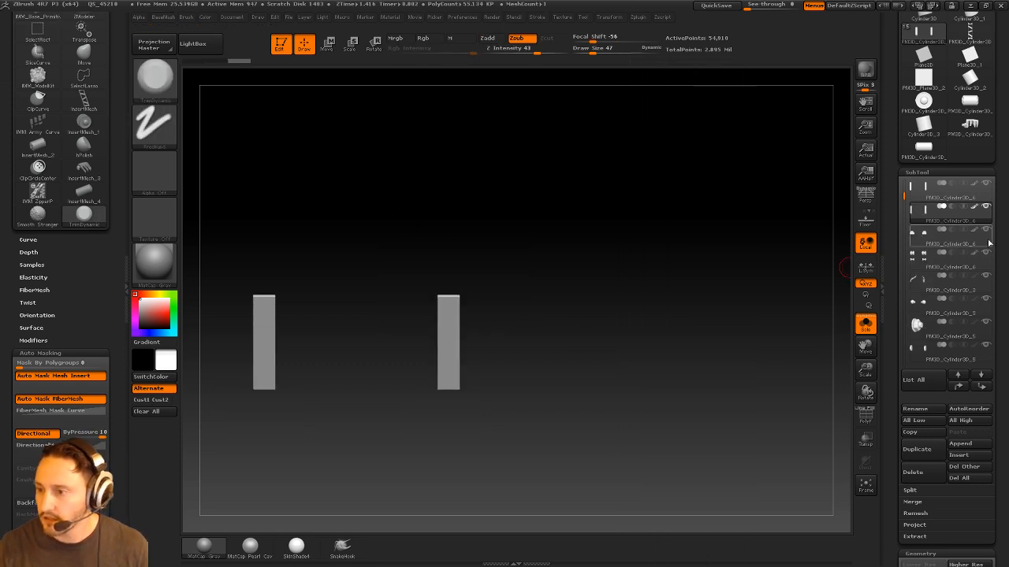
Show all robot parts again and delete the leftover plane subtool at the end of the subtool list
left_click(974, 209, "shift")
left_click_drag(661, 310, 687, 339, "alt")
left_click(866, 324)
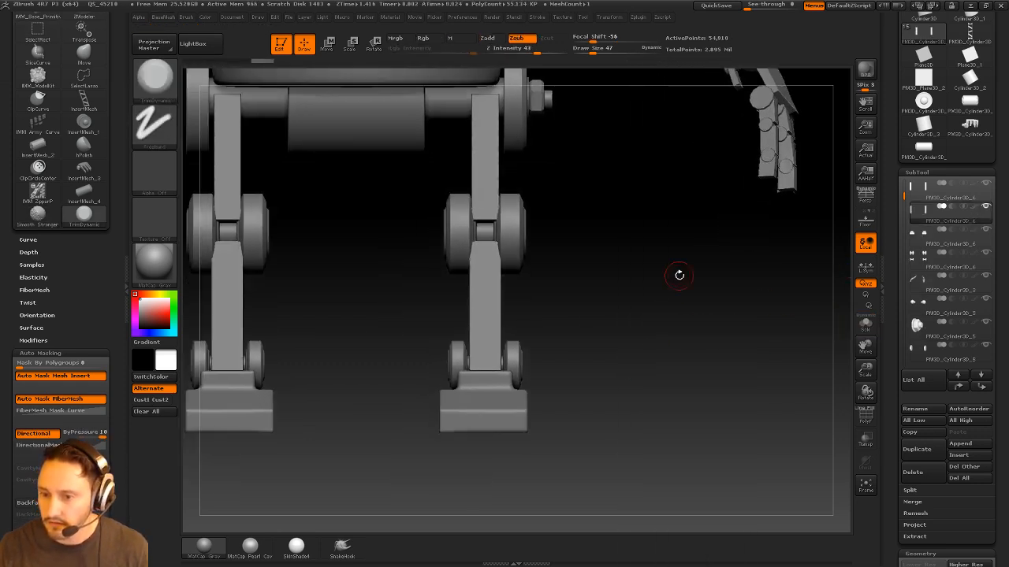
left_click_drag(903, 207, 903, 323)
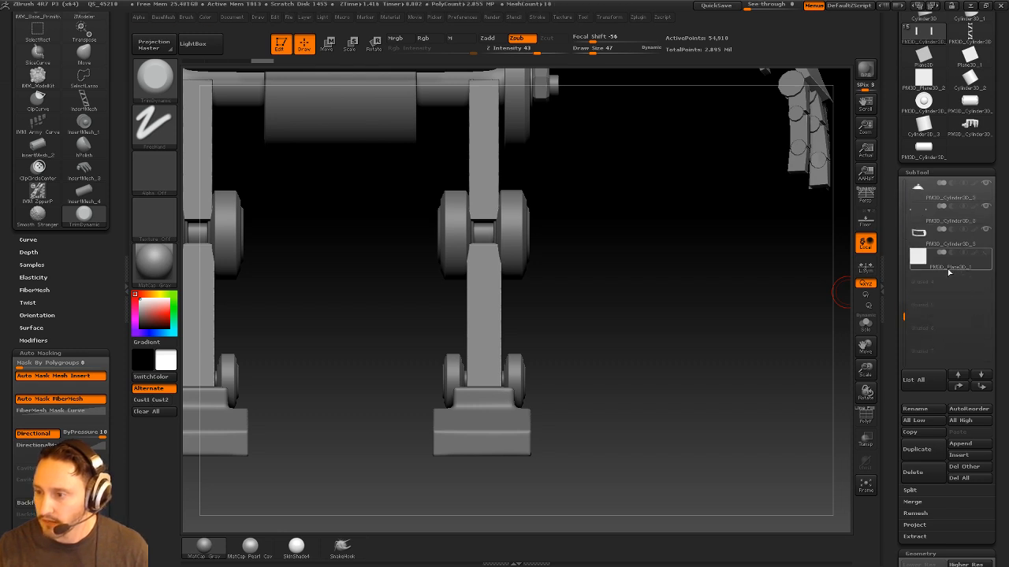
left_click(948, 268)
left_click(927, 472)
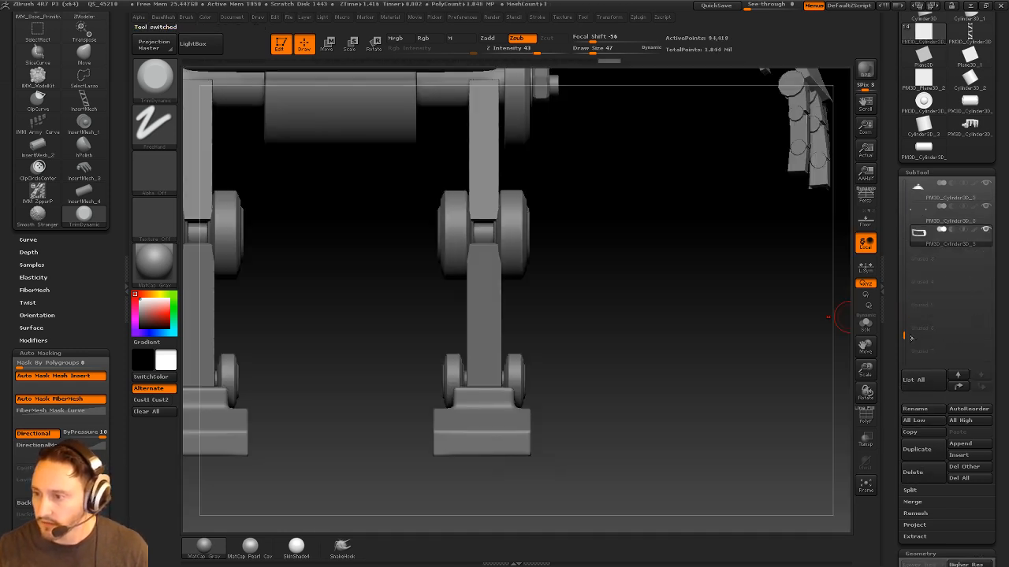
Select the feet subtool and isolate it in Solo mode
left_click_drag(835, 317, 635, 317)
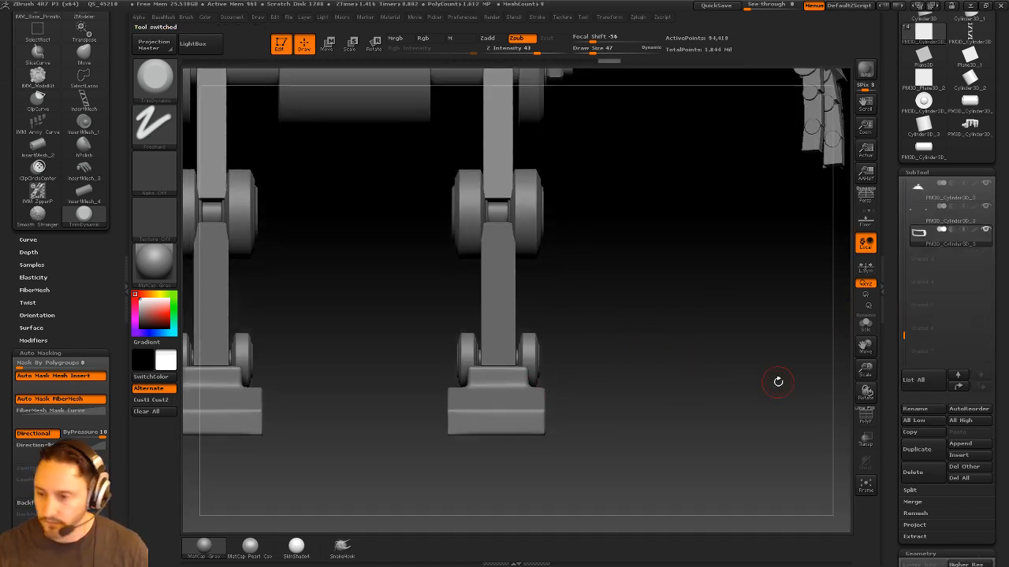
left_click(864, 326)
left_click(864, 323)
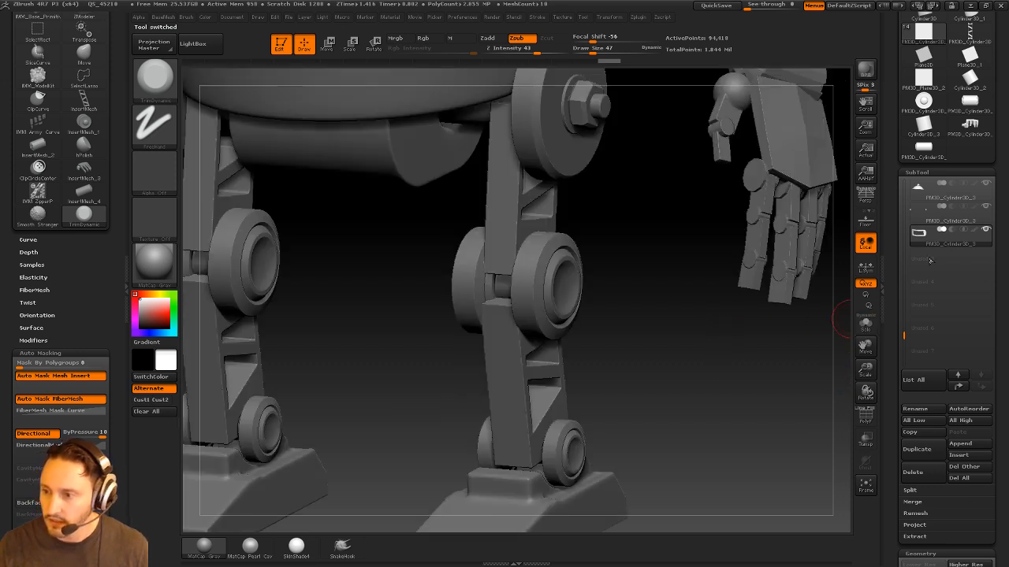
left_click(583, 486, "alt")
left_click_drag(823, 447, 825, 332, "alt")
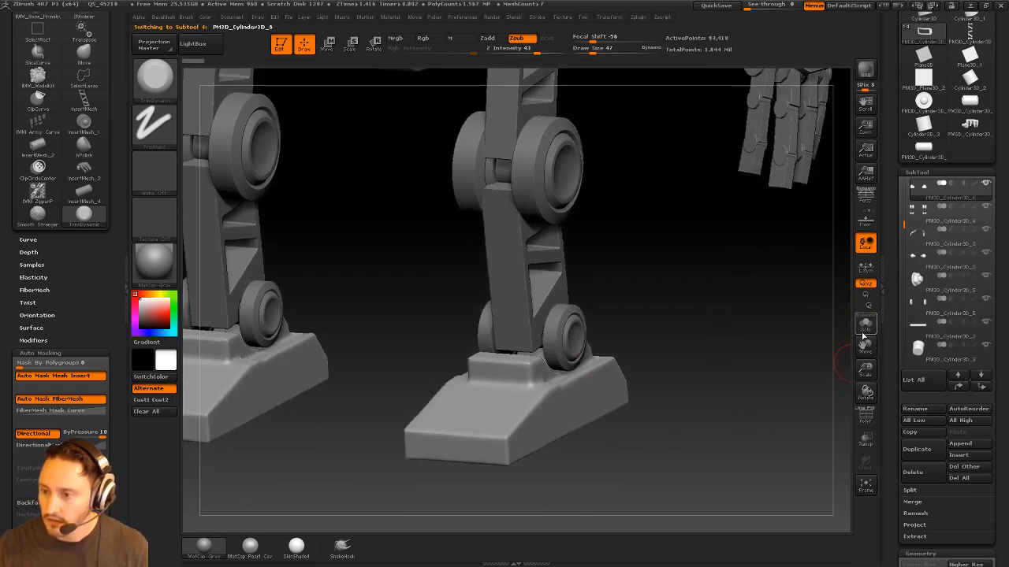
left_click(864, 323)
left_click_drag(749, 347, 581, 371)
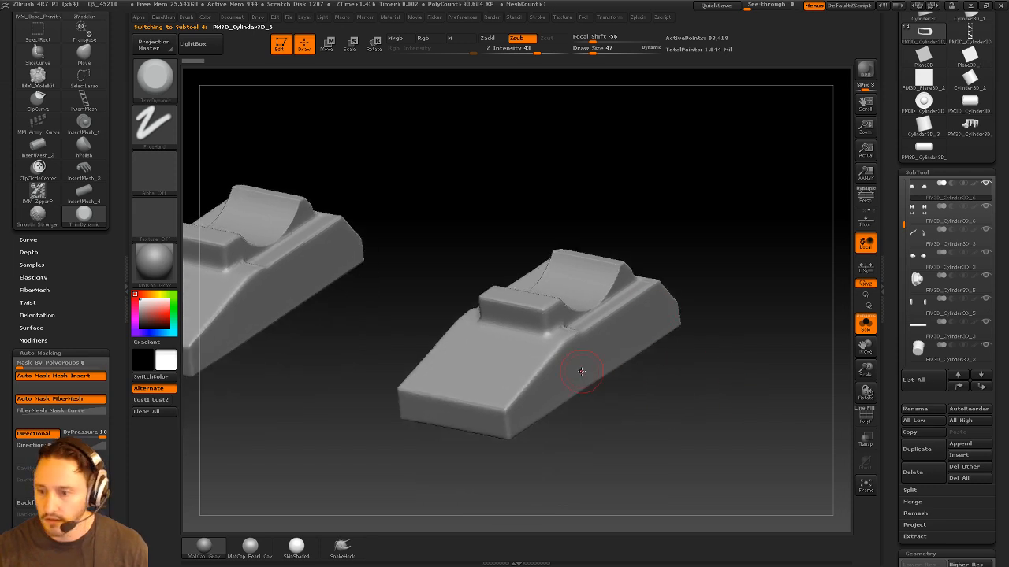
Bevel the front and outer side edges of the feet with the TrimDynamic brush at draw sizes 75 and 59
left_click_drag(567, 466, 627, 437, "alt")
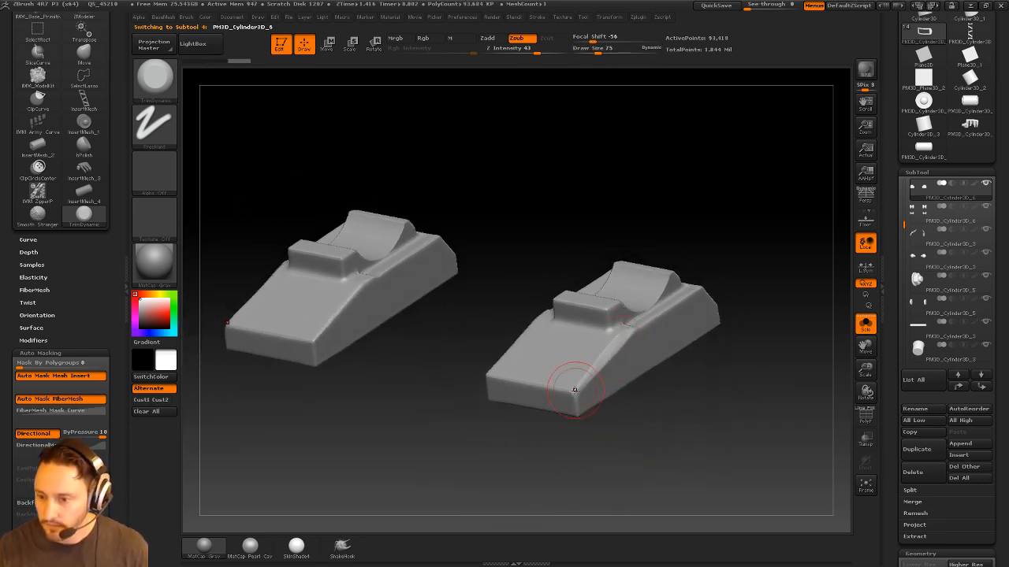
left_click_drag(718, 264, 655, 314)
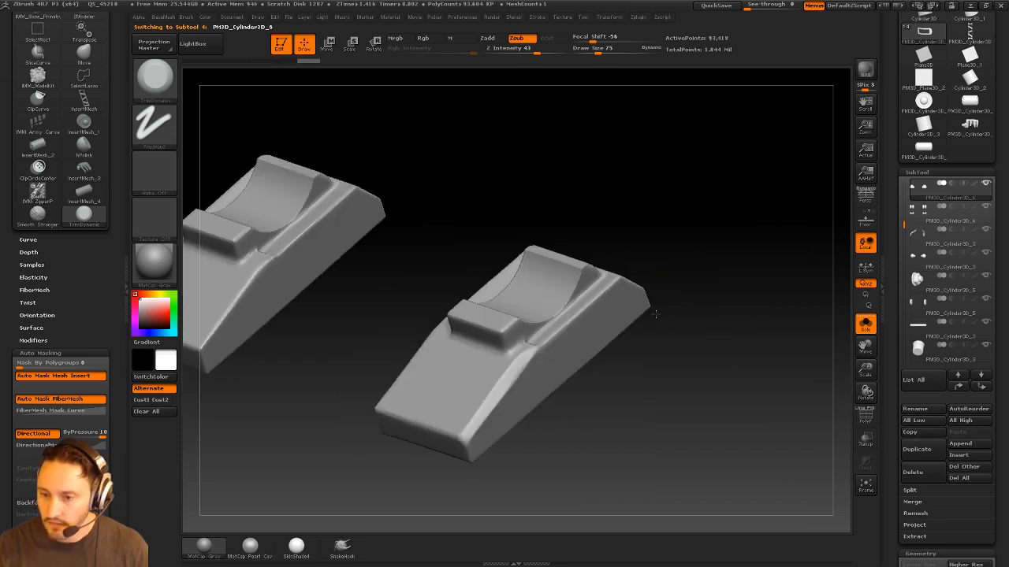
left_click_drag(563, 340, 474, 344)
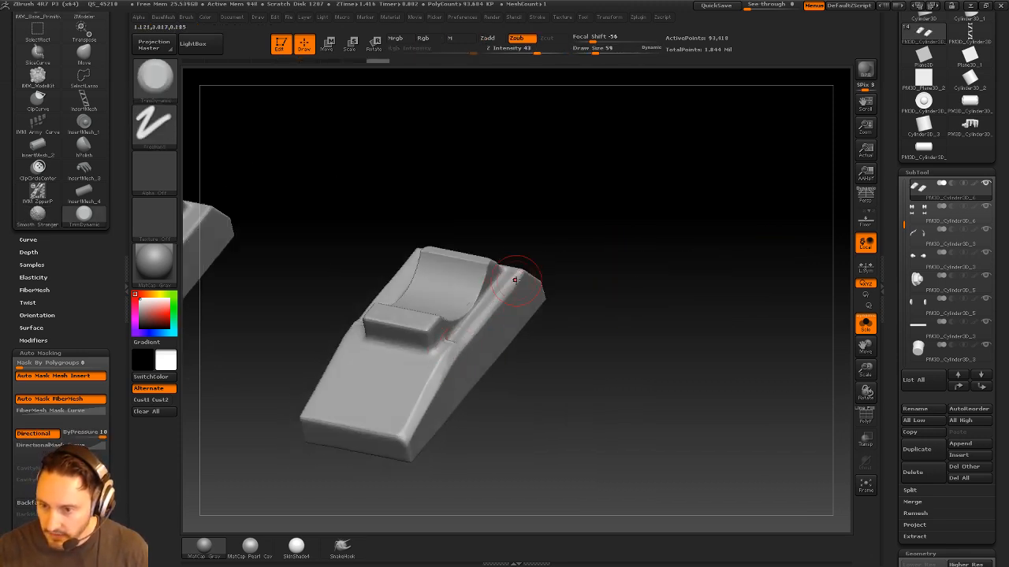
left_click_drag(574, 390, 627, 365, "alt")
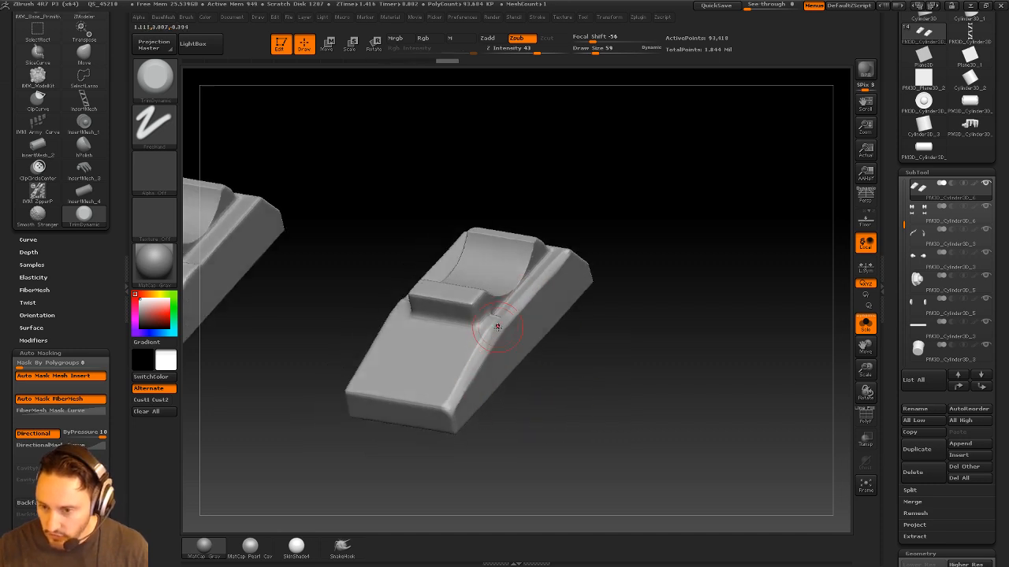
left_click_drag(590, 394, 468, 423)
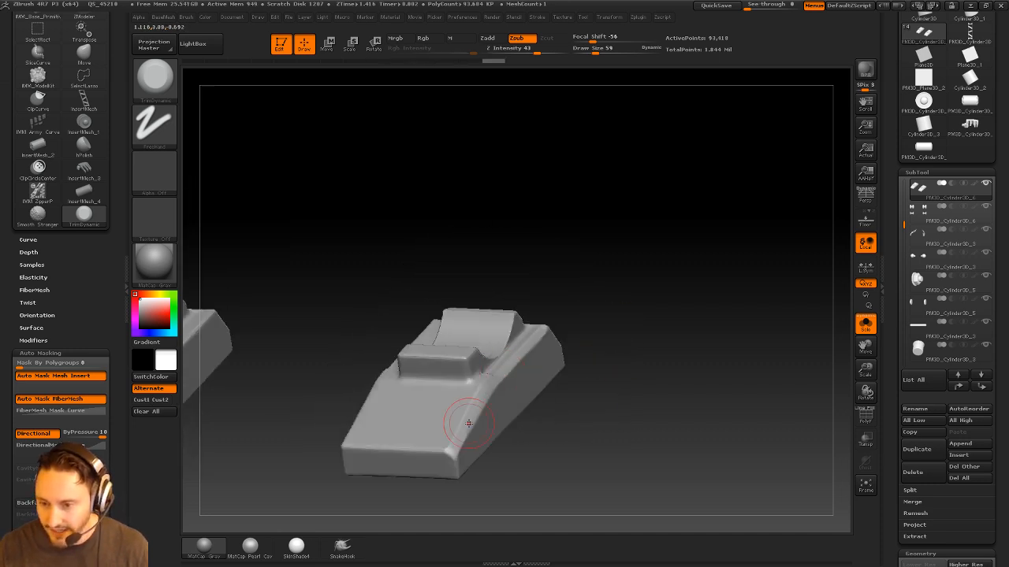
left_click_drag(649, 342, 646, 284)
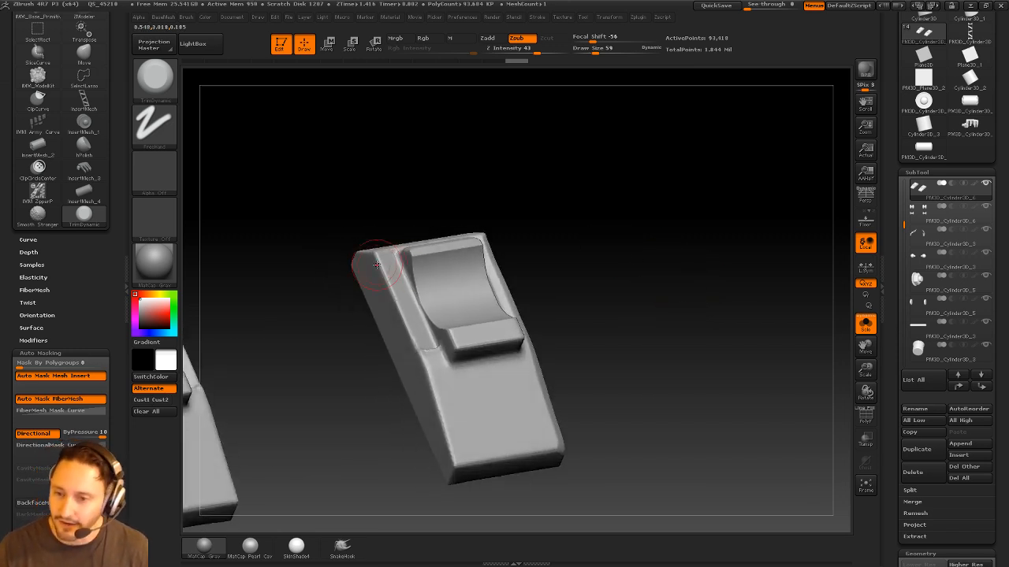
Trim and smooth the narrow ledge along the opposite side of the foot's curved recess and remesh the feet with DynaMesh
left_click_drag(384, 268, 425, 358)
left_click_drag(551, 237, 547, 266)
mouse_move(431, 319)
left_mouse_down("shift")
mouse_move(452, 374)
mouse_move(451, 335)
left_mouse_up("shift")
left_click_drag(630, 308, 664, 327)
left_click_drag(428, 321, 434, 344, "shift")
left_click_drag(661, 260, 554, 251)
left_click_drag(635, 202, 684, 277, "ctrl")
Smooth the ledges on both sides of the foot's curved recess
left_click_drag(623, 266, 585, 276)
left_click_drag(513, 268, 518, 315, "shift")
left_click_drag(609, 256, 607, 264)
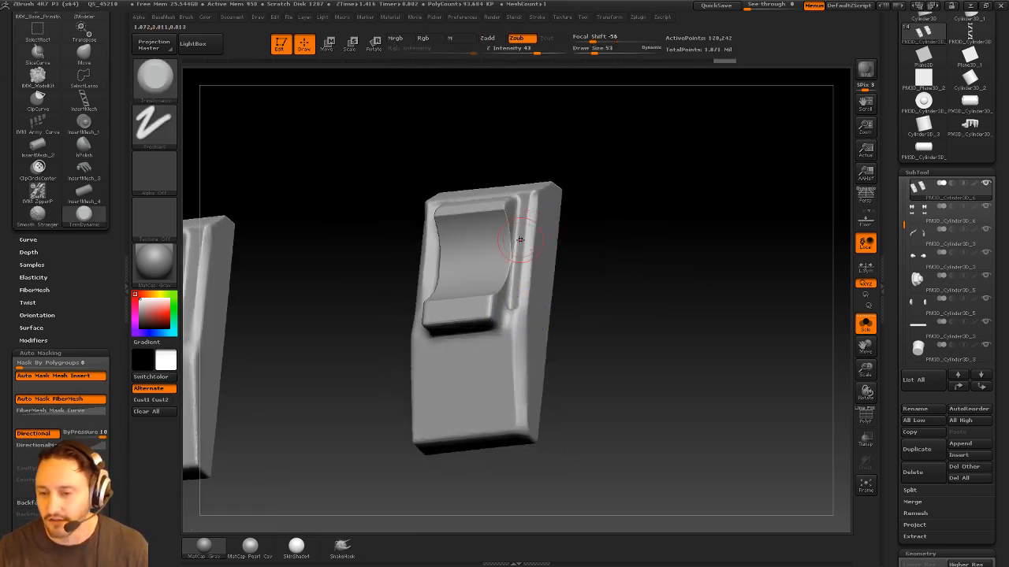
left_click_drag(521, 235, 517, 303, "shift")
left_click_drag(580, 247, 670, 250)
left_click_drag(424, 257, 430, 295, "shift")
mouse_move(611, 247)
left_mouse_down()
mouse_move(640, 243)
mouse_move(639, 221)
mouse_move(659, 234)
left_mouse_up()
Switch to the hPolish brush and reduce its draw size for polishing the feet
key("b")
key("h")
key("p")
key("[")
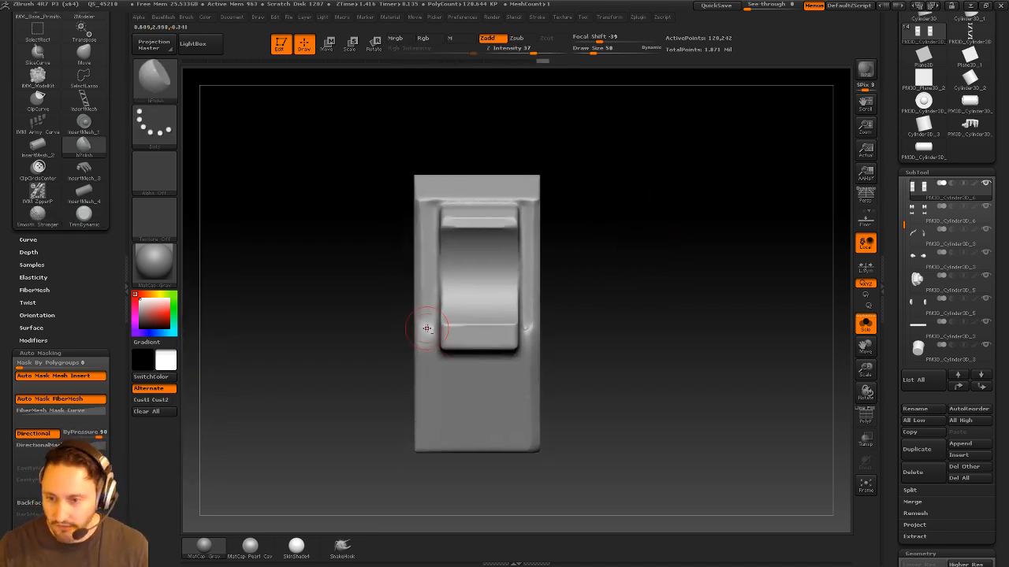
Polish the edge beside the raised bracket on the foot with the hPolish brush
left_click_drag(571, 281, 563, 286)
left_click_drag(531, 322, 526, 340)
mouse_move(605, 294)
left_mouse_down()
mouse_move(623, 295)
mouse_move(634, 210)
left_mouse_up()
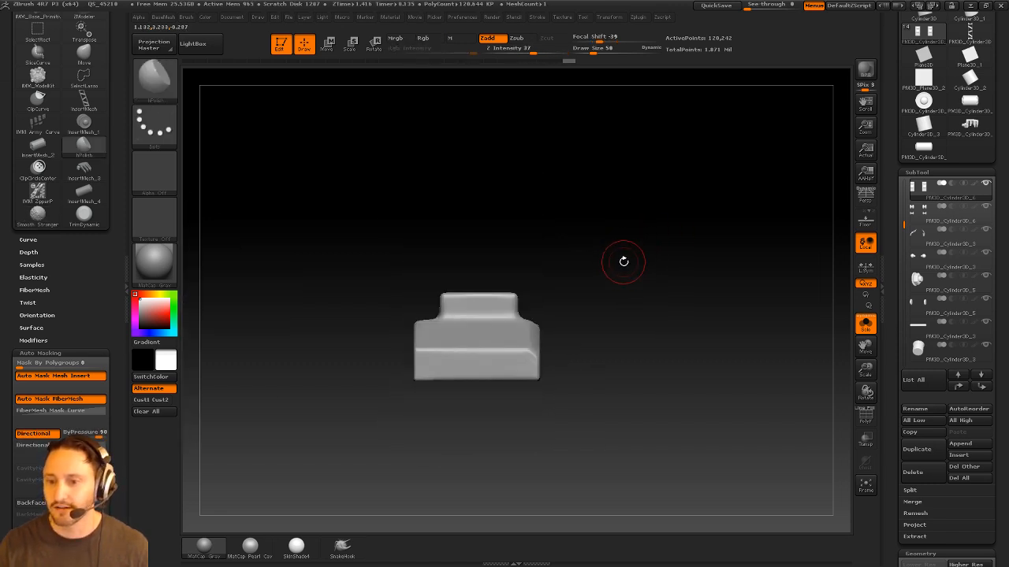
left_click_drag(624, 261, 641, 318)
mouse_move(642, 318)
left_mouse_down("alt")
mouse_move(621, 268)
mouse_move(615, 281)
left_mouse_up("alt")
Trim the foot's side edges and front corners with the TrimDynamic brush at draw sizes 97 and 62
key("b")
key("t")
key("d")
key("s")
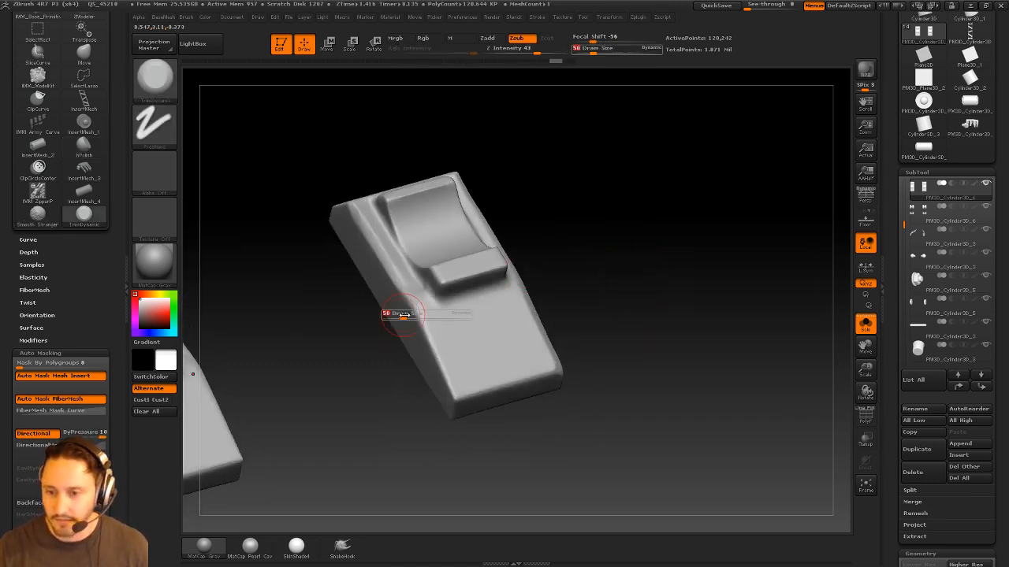
left_click_drag(397, 315, 401, 315)
left_click_drag(603, 285, 601, 276)
key("s")
left_click_drag(425, 318, 433, 319)
left_click_drag(416, 303, 447, 372)
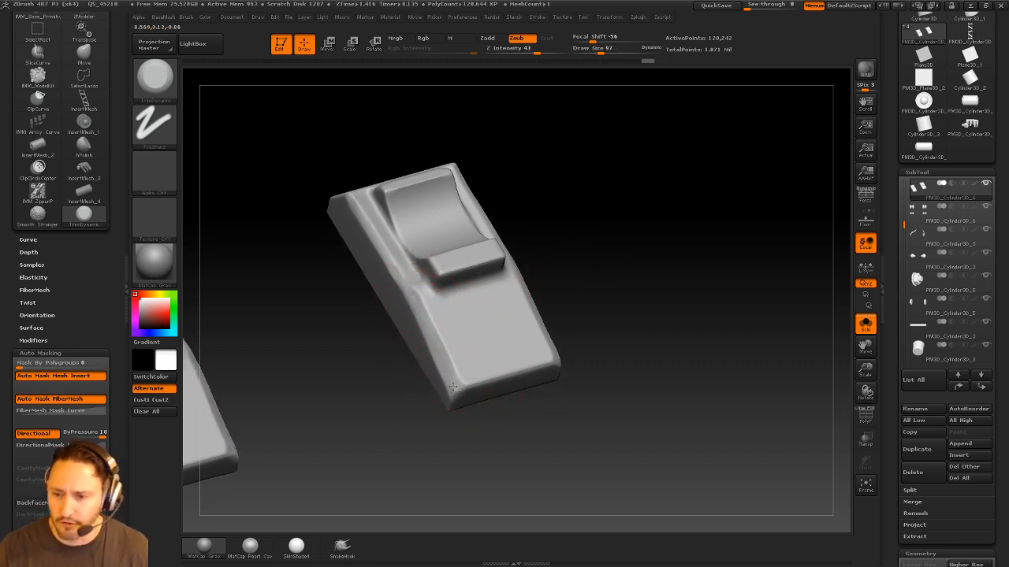
key("s")
left_click_drag(615, 308, 431, 389)
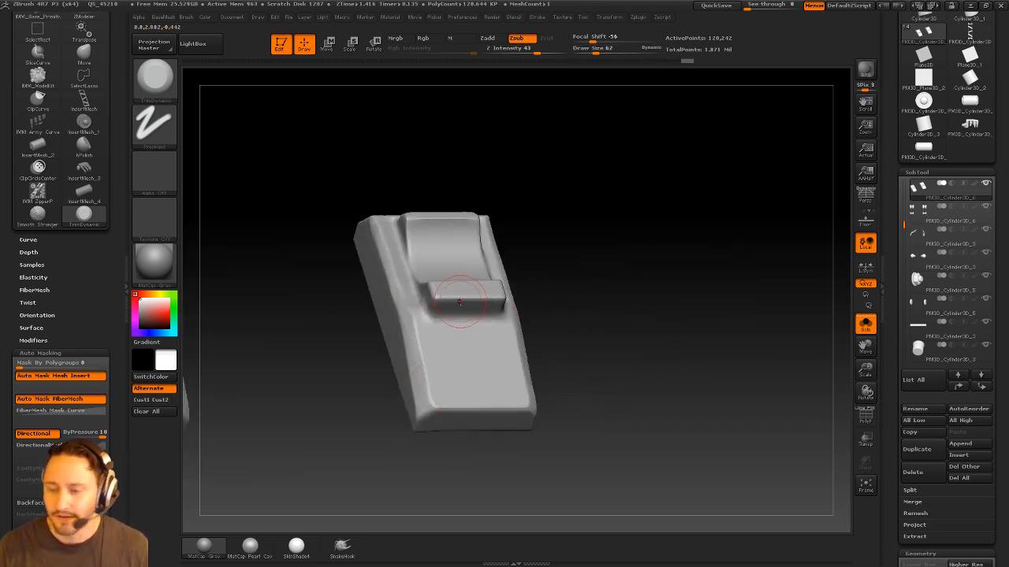
Polish the foot's bevels and the edges on both sides of the raised bracket with hPolish, and leave solo mode
left_click_drag(564, 272, 622, 285)
key("4")
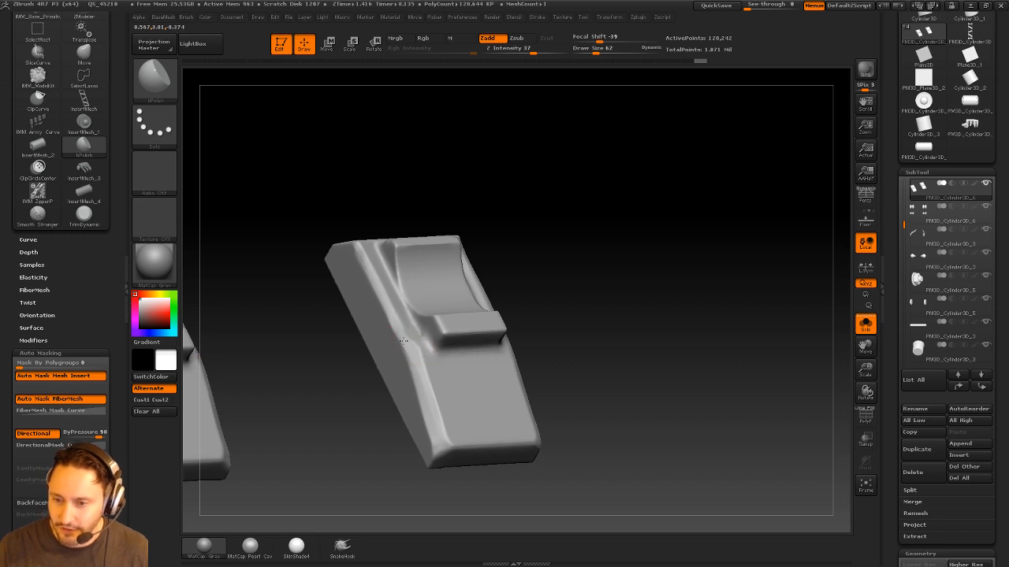
left_click_drag(435, 425, 487, 420)
left_click_drag(557, 277, 490, 337)
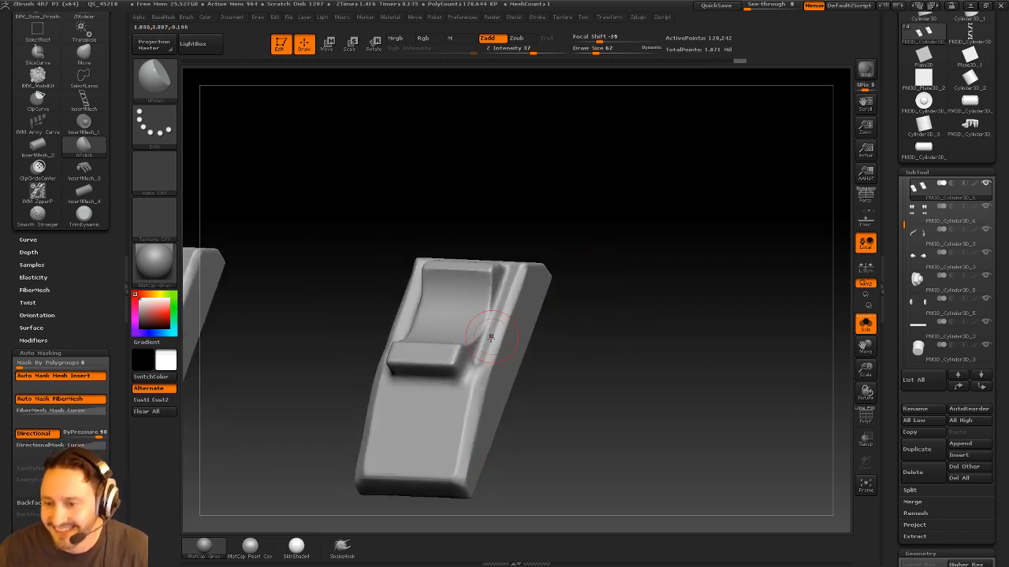
left_click_drag(567, 245, 586, 278)
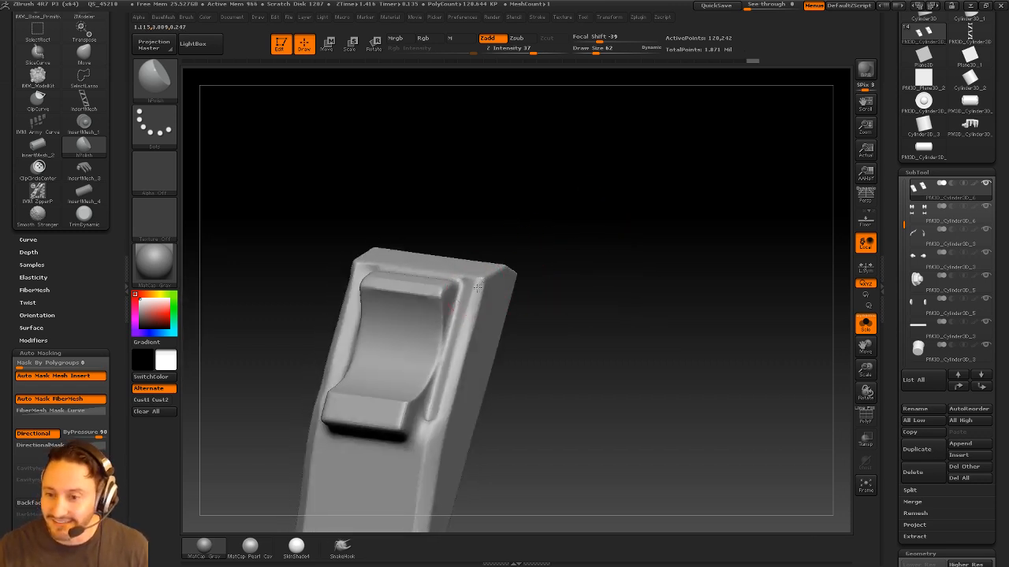
left_click_drag(505, 207, 628, 316)
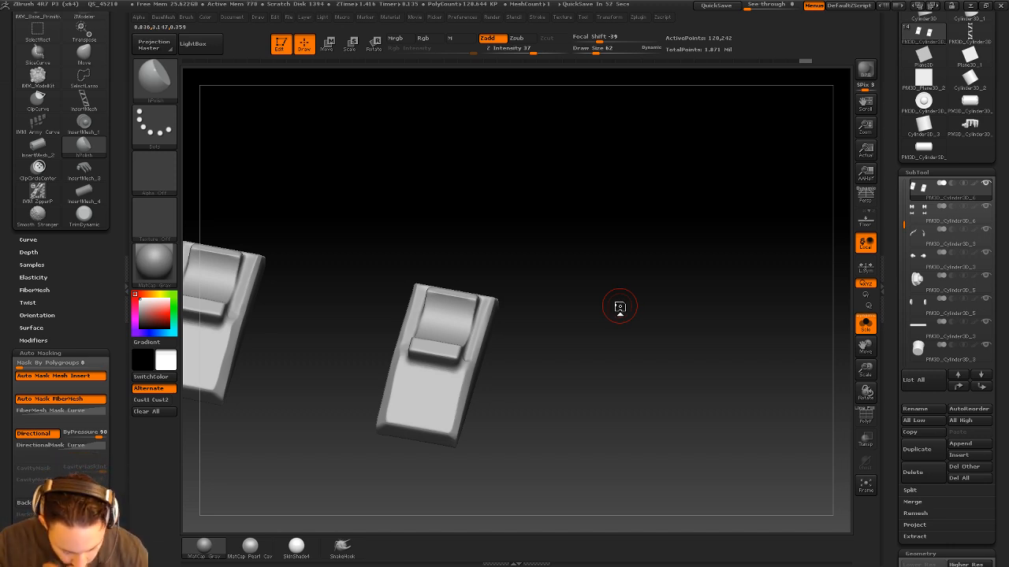
left_click_drag(647, 230, 662, 246)
left_click(865, 323)
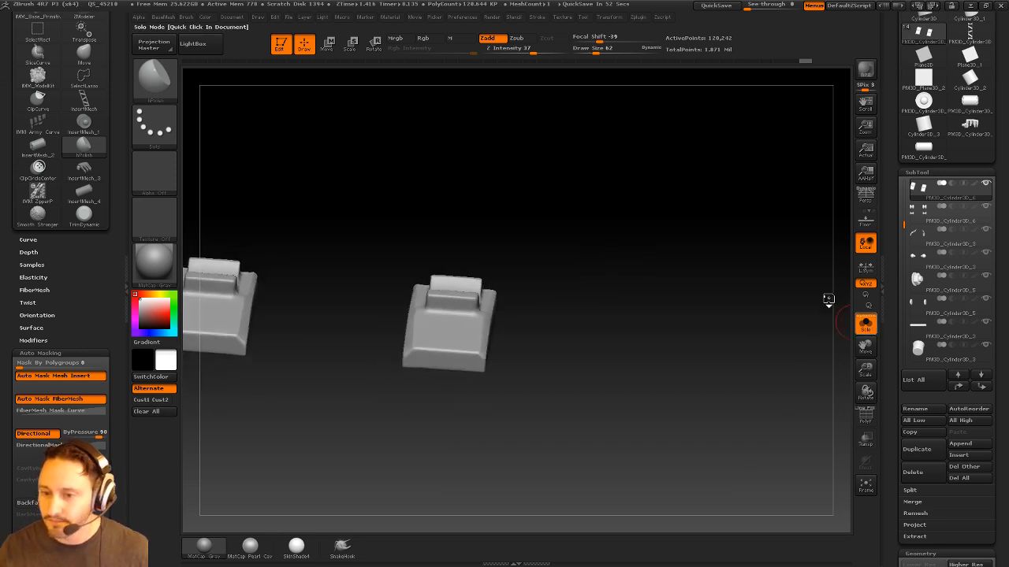
Switch to the Standard brush and make the lower-leg strut the active subtool
mouse_move(718, 308)
left_mouse_down()
mouse_move(682, 320)
mouse_move(693, 321)
left_mouse_up()
mouse_move(693, 321)
left_mouse_down("alt")
mouse_move(729, 411)
mouse_move(465, 385)
mouse_move(599, 339)
mouse_move(669, 332)
left_mouse_up("alt")
key("b")
key("s")
key("t")
key("s")
left_click(441, 377, "alt")
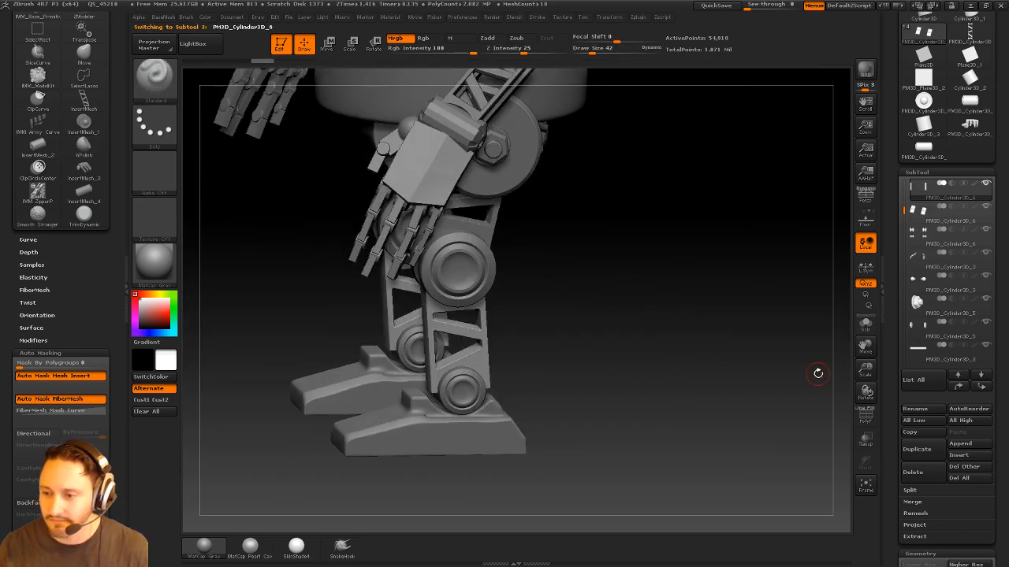
Turn on transparency, isolate the lower-leg struts in solo mode and set the draw size to 68
left_click(865, 329)
left_click_drag(733, 325, 683, 324, "shift")
left_click(865, 325)
left_click_drag(733, 276, 816, 379, "alt")
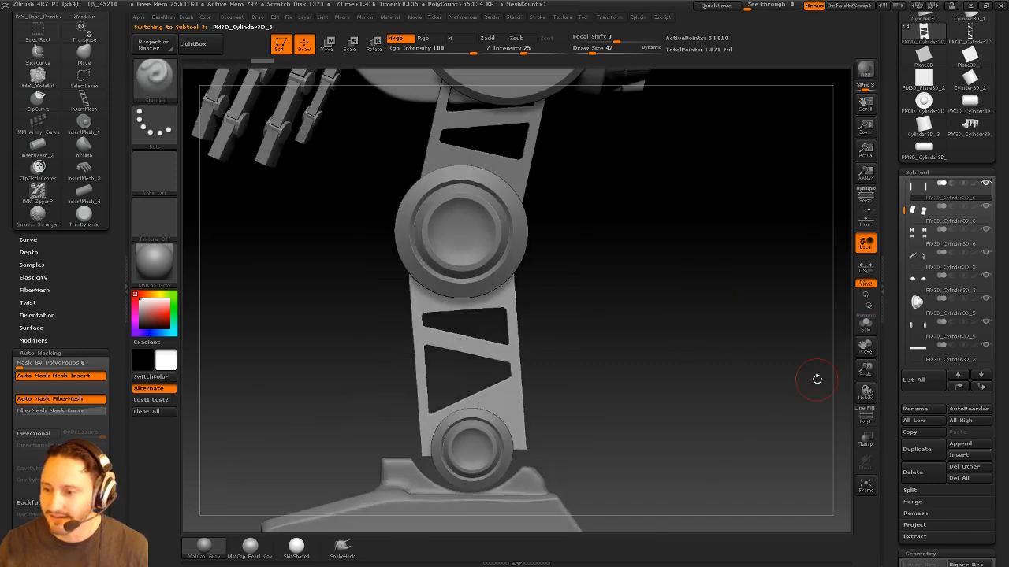
left_click(862, 431)
mouse_move(683, 284)
left_mouse_down("alt")
mouse_move(667, 311)
mouse_move(737, 329)
mouse_move(716, 309)
mouse_move(705, 323)
left_mouse_up("alt")
left_click(862, 328)
key("s")
left_click(493, 312)
left_click_drag(583, 241, 619, 278, "shift")
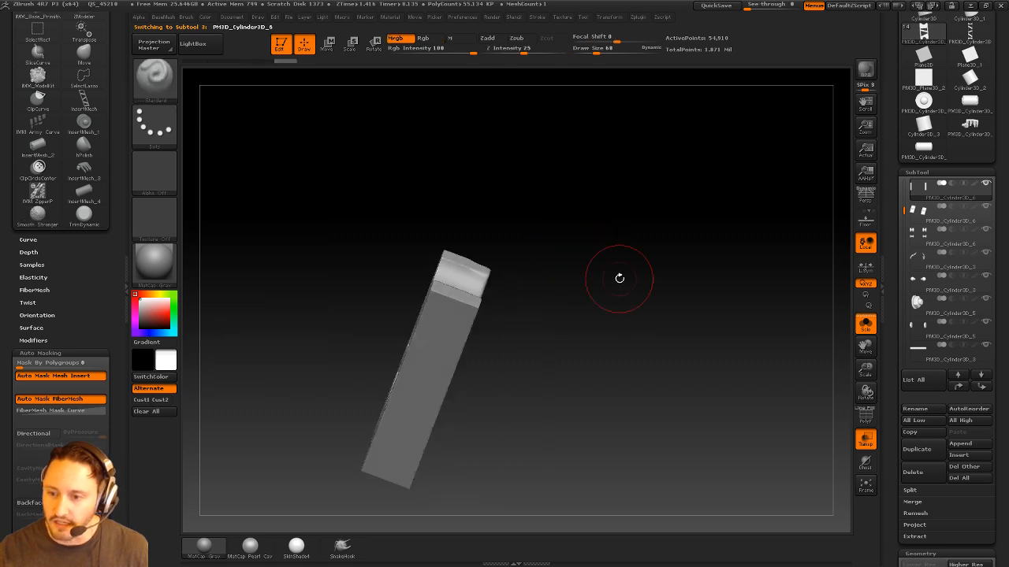
Soften the strut's upper end with Smooth Stronger, lowering its intensity to 36 and setting the draw size to 72
mouse_move(542, 259)
left_mouse_down()
mouse_move(585, 279)
mouse_move(546, 279)
mouse_move(536, 298)
left_mouse_up()
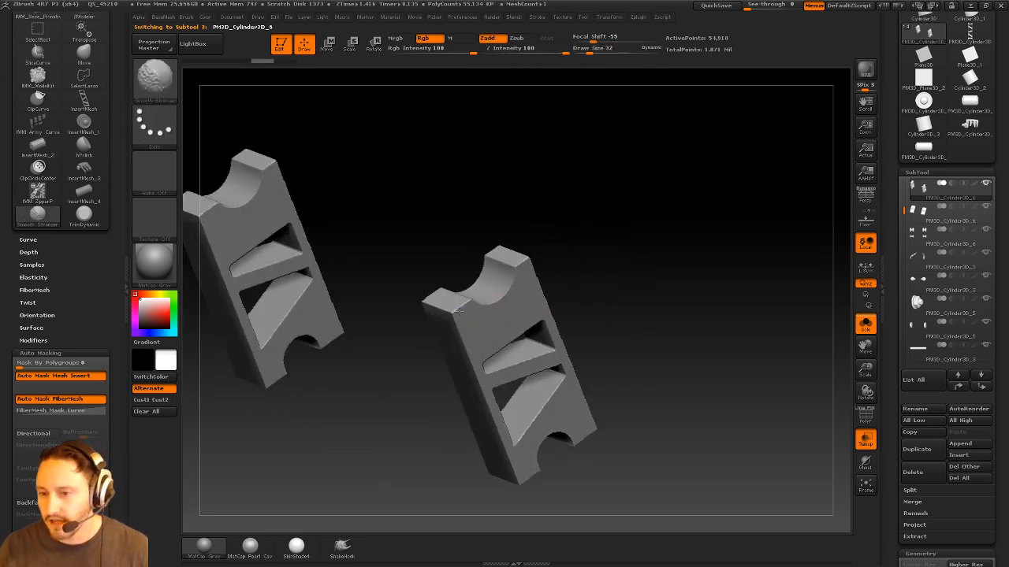
left_click_drag(612, 237, 596, 229, "alt")
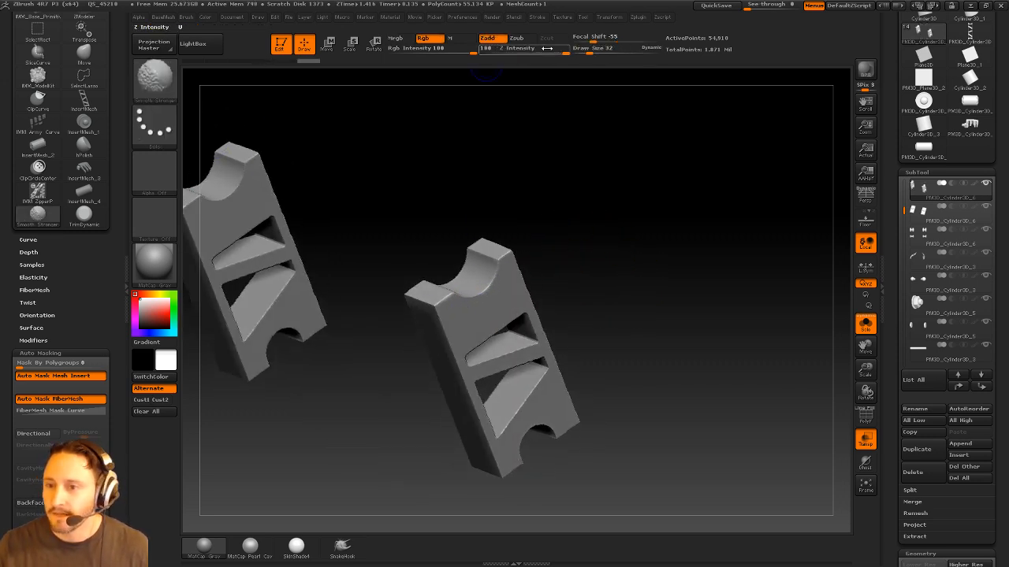
mouse_move(640, 175)
left_mouse_down()
mouse_move(632, 193)
mouse_move(584, 217)
left_mouse_up()
key("s")
left_click(475, 300)
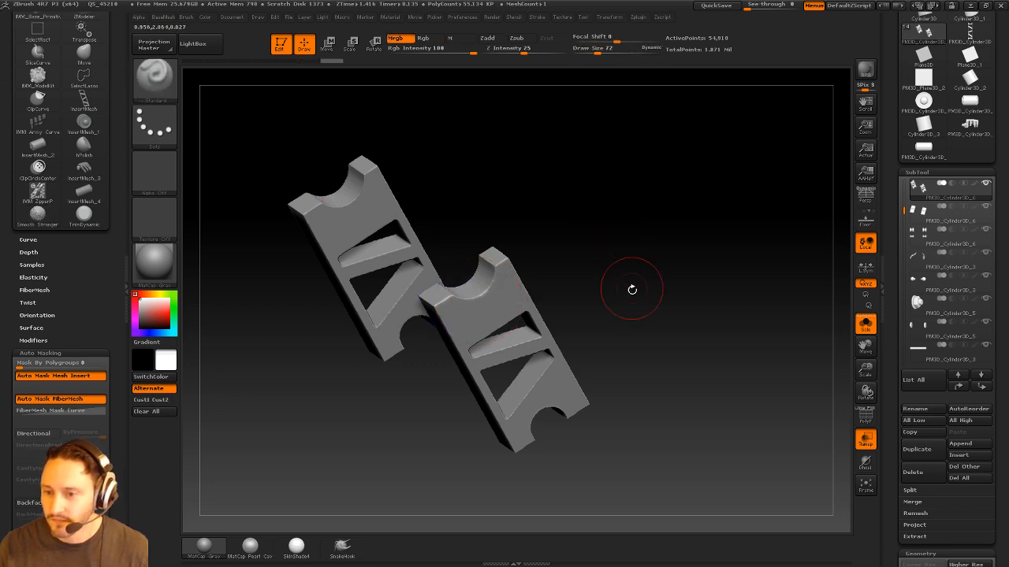
Smooth the lower-leg strut's outer edges, round notches and triangular cutouts, and bring the whole robot back into view
mouse_move(632, 289)
left_mouse_down()
mouse_move(477, 336)
mouse_move(581, 316)
mouse_move(622, 352)
mouse_move(648, 343)
left_mouse_up()
left_click_drag(466, 293, 472, 274, "shift")
left_click_drag(603, 315, 697, 329)
mouse_move(432, 312)
left_mouse_down("shift")
mouse_move(424, 340)
mouse_move(345, 373)
left_mouse_up("shift")
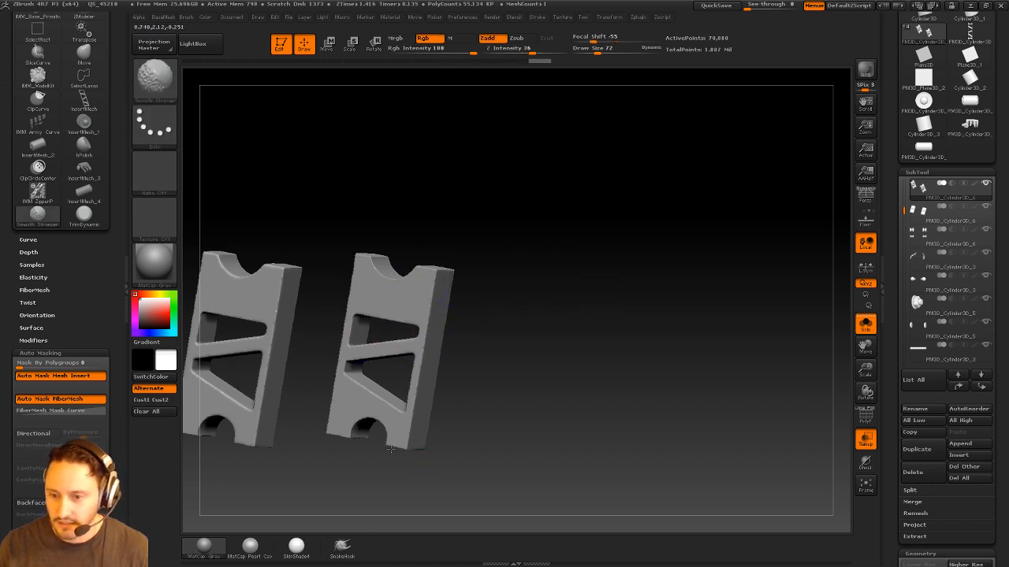
left_click_drag(567, 347, 534, 299)
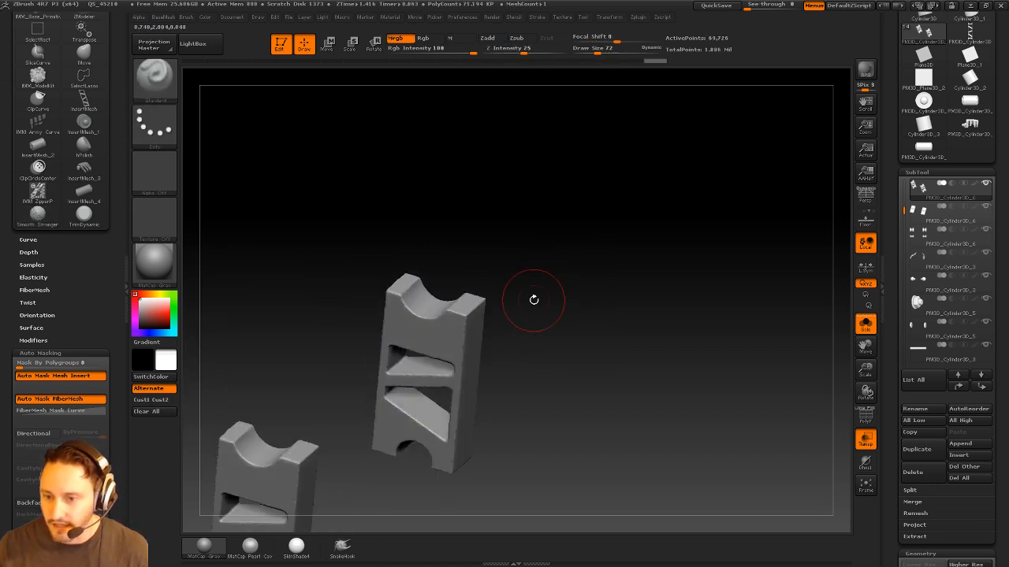
left_click_drag(599, 322, 623, 275)
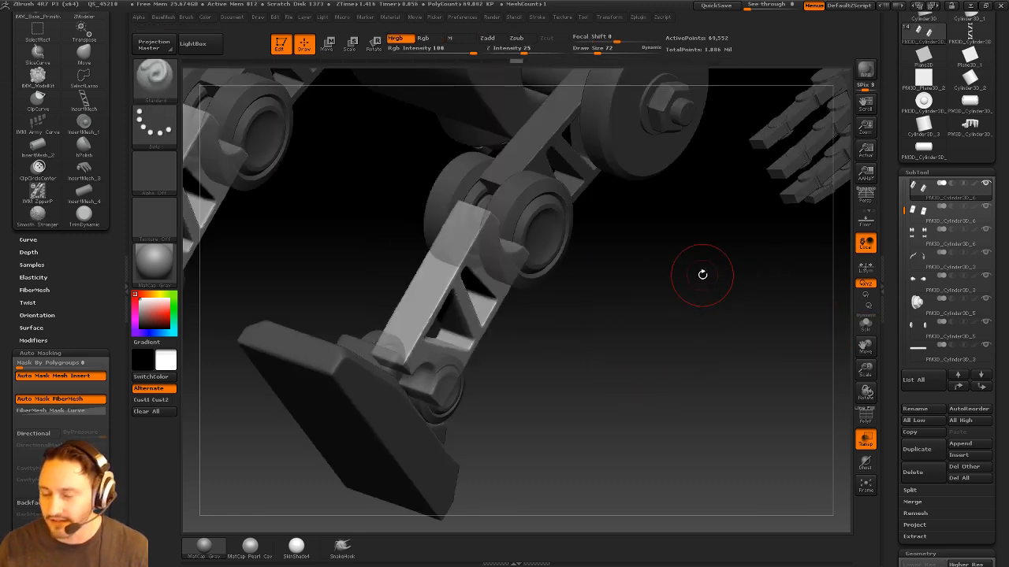
Narrow the lower-leg struts in the front view with the Transpose Move line
mouse_move(702, 275)
left_mouse_down()
mouse_move(720, 351)
mouse_move(680, 339)
mouse_move(698, 328)
mouse_move(733, 334)
mouse_move(724, 373)
left_mouse_up()
key("w")
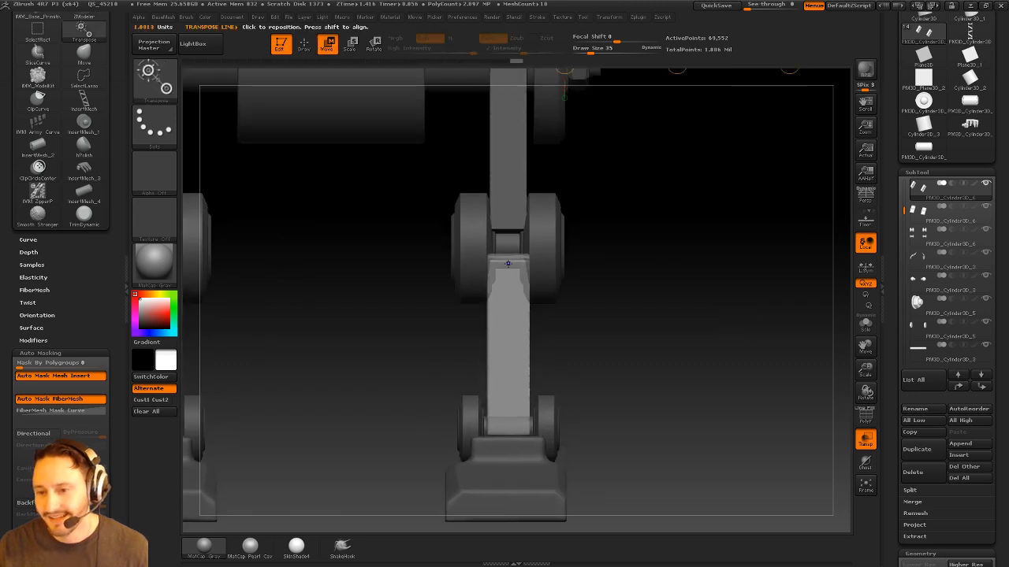
mouse_move(508, 263)
left_mouse_down("shift")
mouse_move(674, 265)
mouse_move(649, 265)
left_mouse_up("shift")
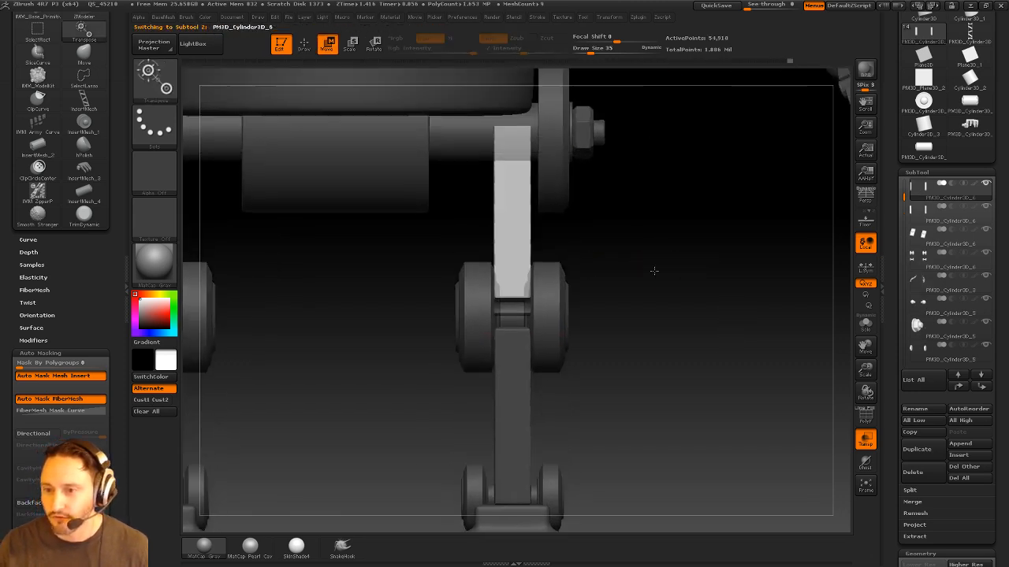
Narrow the upper-leg struts with the Transpose Move line and return to draw mode
left_click_drag(513, 400, 687, 400, "shift")
left_click_drag(599, 400, 599, 288)
left_click_drag(671, 289, 653, 290)
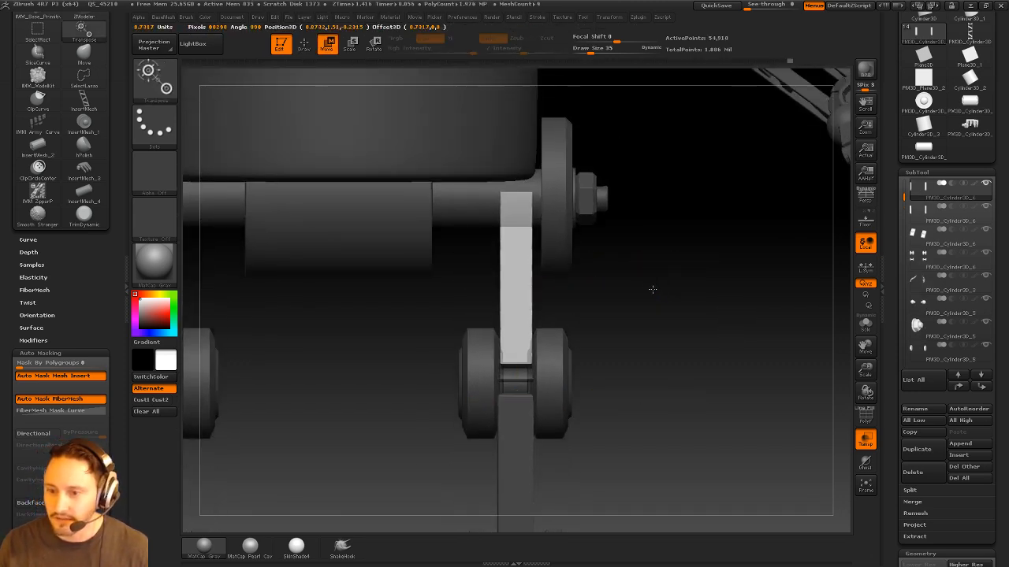
key("q")
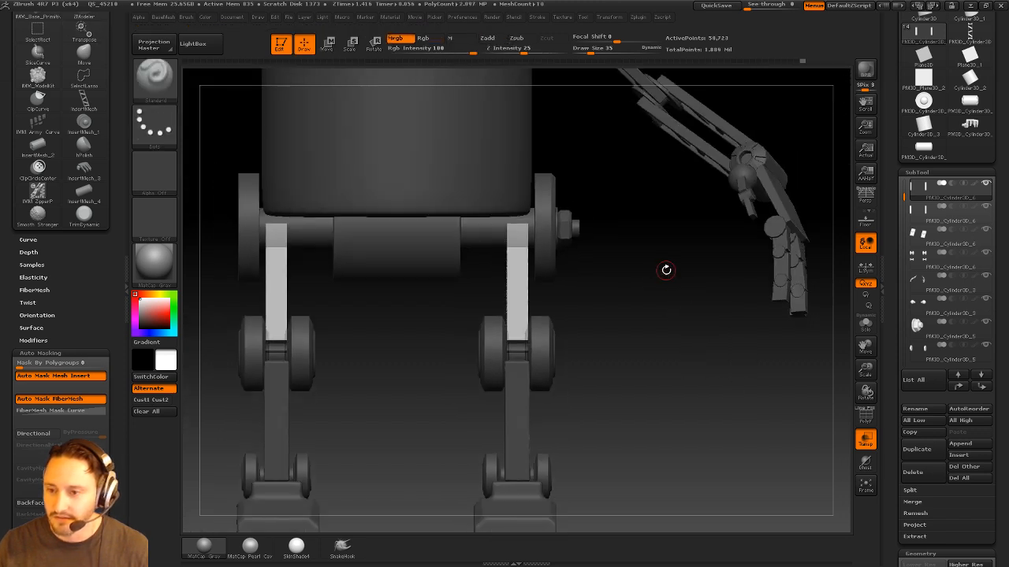
mouse_move(667, 268)
left_mouse_down("alt")
mouse_move(658, 336)
mouse_move(628, 205)
mouse_move(533, 292)
mouse_move(520, 333)
mouse_move(471, 330)
left_mouse_up("alt")
left_click_drag(705, 357, 649, 360, "alt")
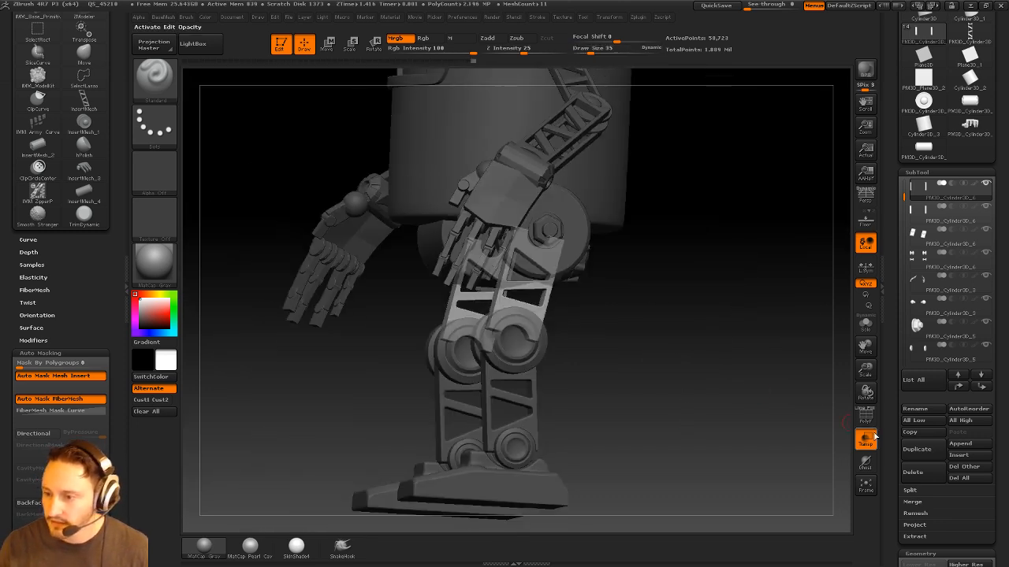
Turn off transparency and select the large hip disc subtool
left_click(875, 436)
left_click_drag(796, 373, 630, 322)
key("s")
left_click(593, 309)
left_click(569, 256, "alt")
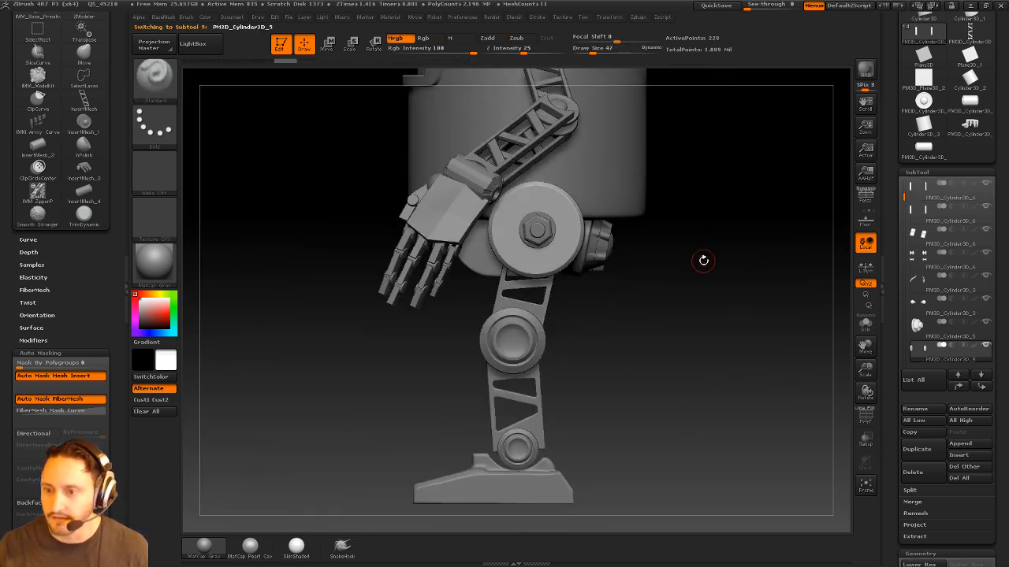
Inspect the robot's body from the side and front, and select the frame around the face opening
left_click_drag(670, 180, 696, 289, "alt")
key("s")
left_click(664, 278)
left_click(636, 243, "alt")
left_click_drag(713, 153, 705, 275, "alt")
mouse_move(729, 272)
left_mouse_down()
mouse_move(810, 271)
mouse_move(755, 260)
left_mouse_up()
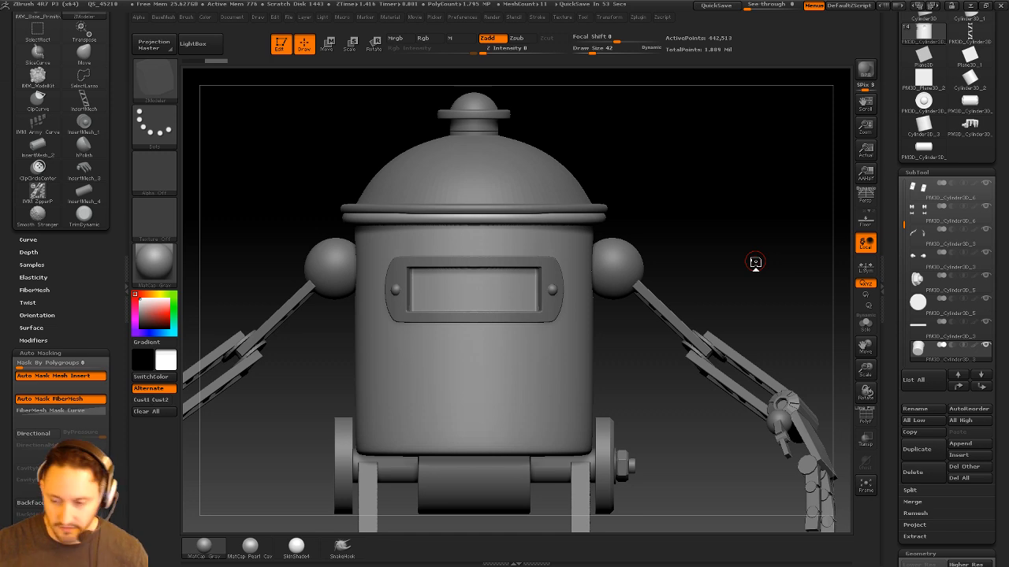
left_click(533, 286, "alt")
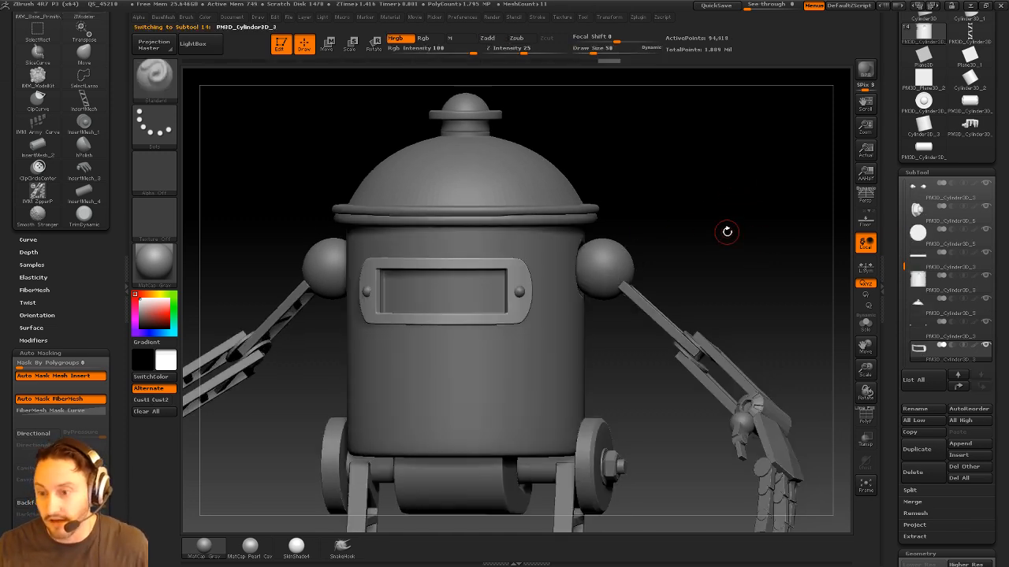
Move the hip block to the head of the subtool list, directly above the body
mouse_move(587, 314)
left_mouse_down()
mouse_move(741, 241)
mouse_move(720, 156)
mouse_move(491, 354)
left_mouse_up()
left_click_drag(622, 362, 835, 375)
left_click(957, 377, "shift")
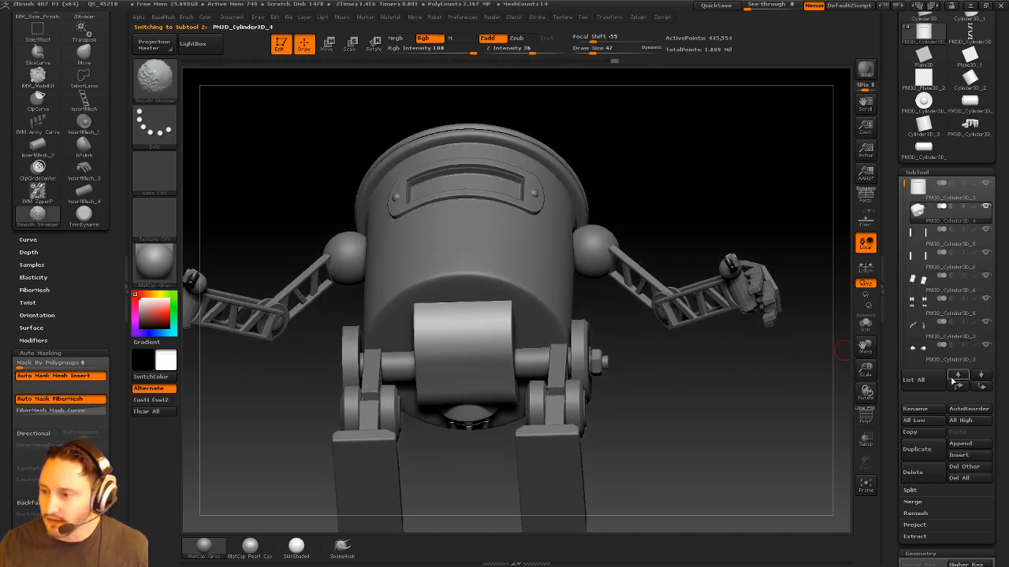
mouse_move(727, 365)
left_mouse_down()
mouse_move(728, 428)
mouse_move(674, 443)
mouse_move(678, 408)
mouse_move(717, 412)
left_mouse_up()
Select the arm joint subtool and look over the arms and legs
key("s")
mouse_move(819, 281)
left_mouse_down()
mouse_move(786, 331)
mouse_move(690, 312)
left_mouse_up()
key("s")
left_click(715, 306, "alt")
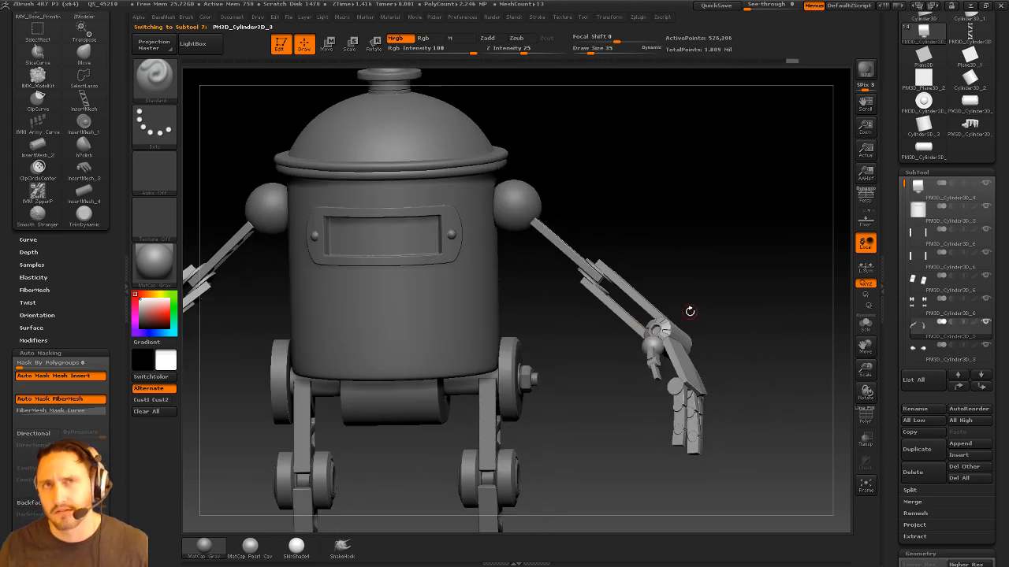
key("s")
left_click(514, 392)
mouse_move(549, 396)
left_mouse_down()
mouse_move(516, 361)
mouse_move(573, 400)
mouse_move(662, 407)
mouse_move(654, 401)
left_mouse_up()
Isolate the hip block in solo mode to examine its axle hole, and return to the full robot
left_click(435, 405, "alt")
left_click_drag(851, 330, 824, 331)
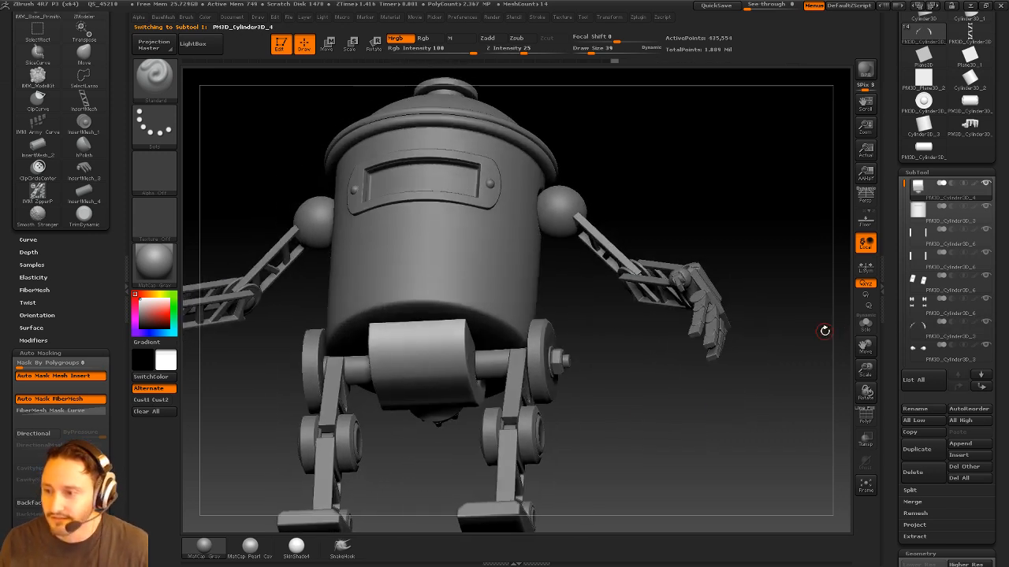
left_click(865, 324)
mouse_move(697, 354)
left_mouse_down()
mouse_move(608, 331)
mouse_move(521, 390)
left_mouse_up()
key("s")
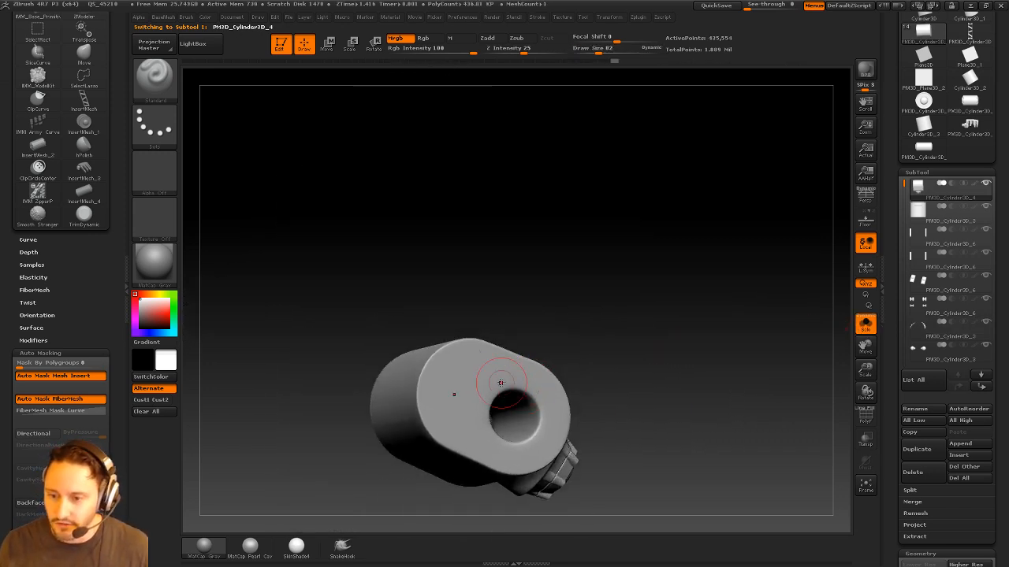
left_click_drag(660, 390, 731, 348, "alt")
left_click(864, 325)
Select the body cylinder and move it above the hip block in the subtool list
left_click(488, 323, "alt")
left_click(958, 375)
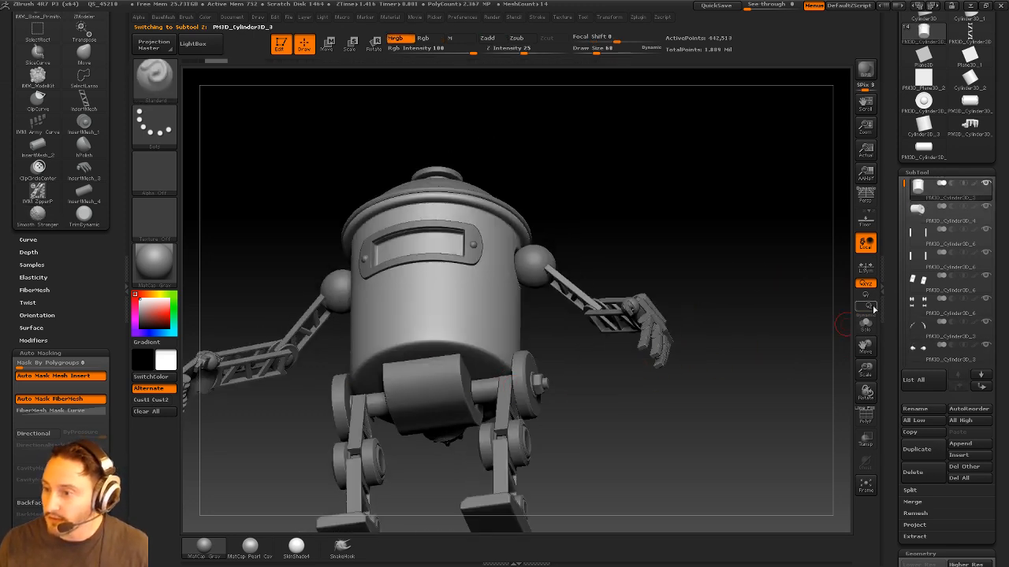
left_click_drag(759, 248, 898, 228)
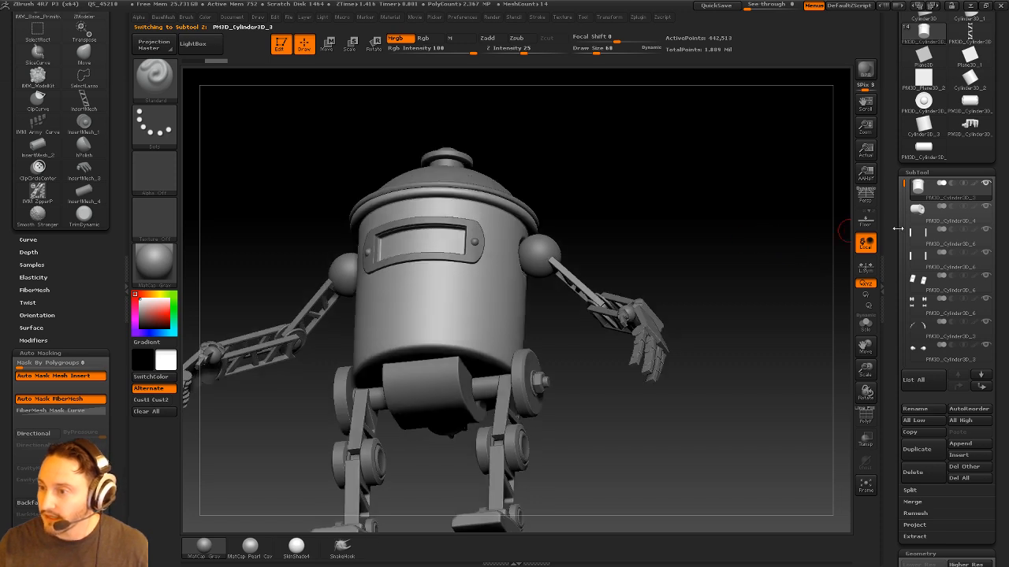
Duplicate the hip block and merge the copy into the body subtool
left_click(954, 212)
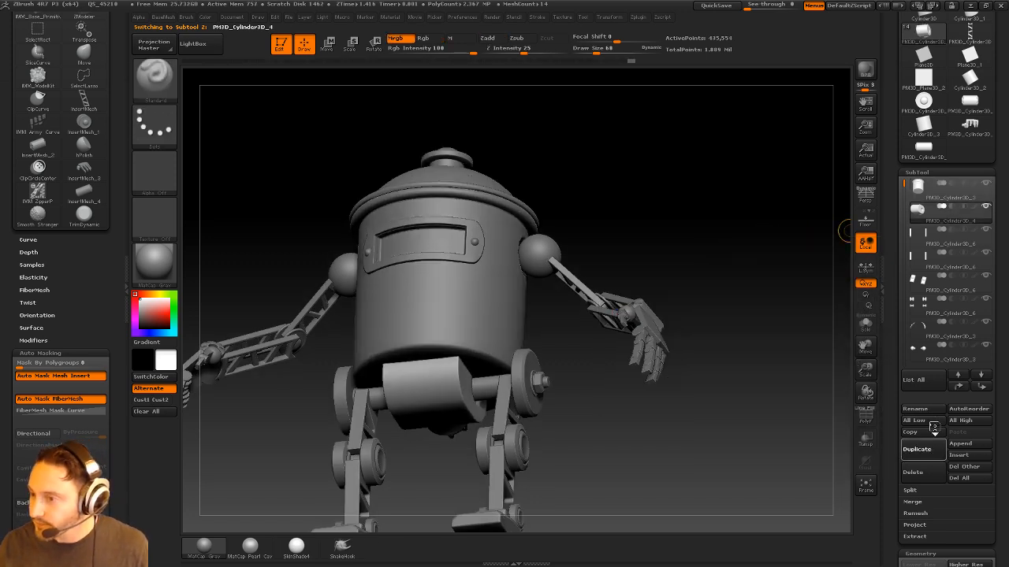
left_click(917, 449)
left_click(946, 187)
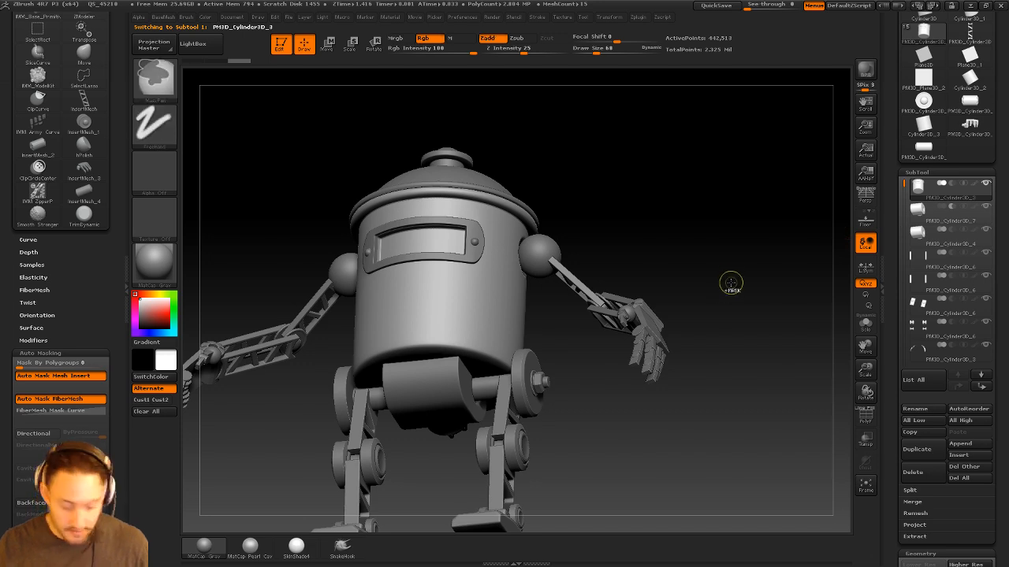
key("ctrl+e")
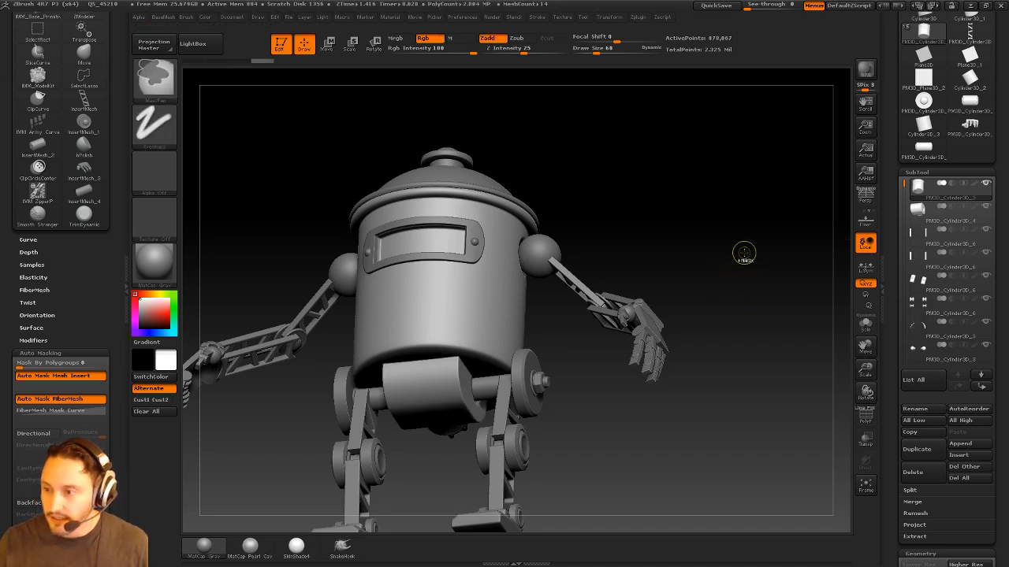
Remesh the body with DynaMesh to cut the hip block's shape out of it, and isolate the body in solo mode
left_click_drag(745, 242, 825, 367, "ctrl")
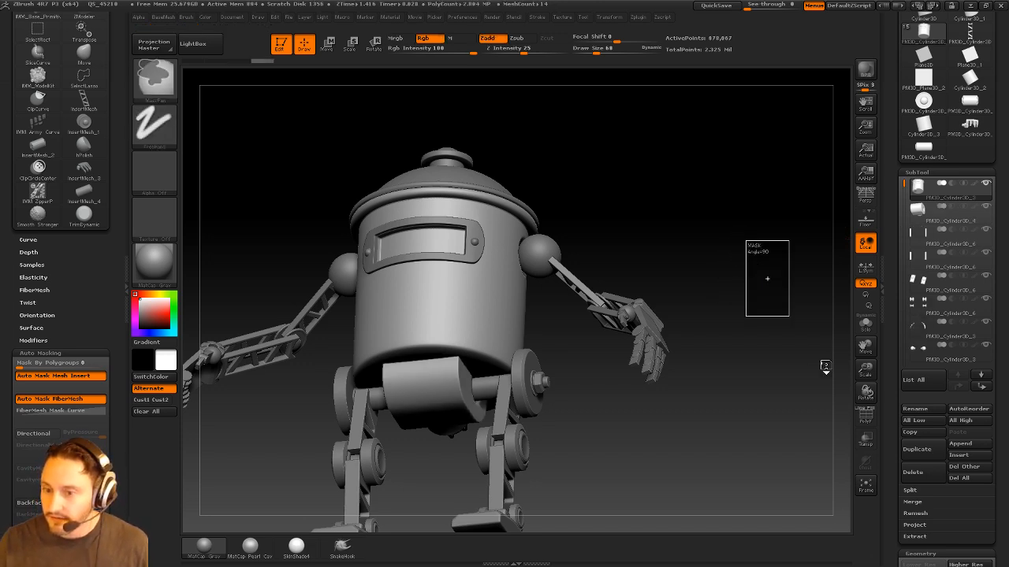
left_click(866, 325)
left_click_drag(762, 377, 654, 298)
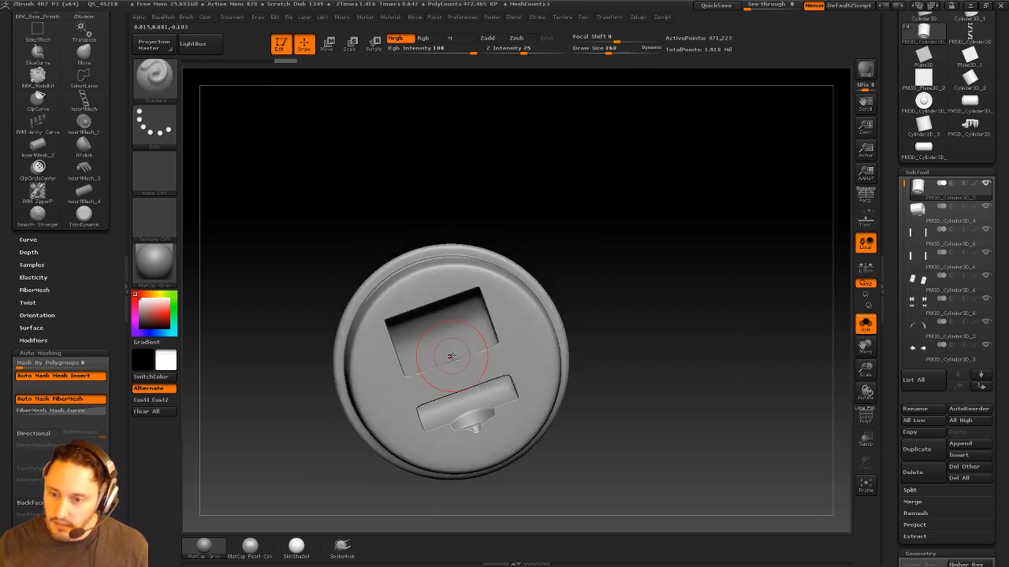
Smooth the edges of the two recesses in the body's underside and remesh the body with DynaMesh
key("shift")
left_click_drag(638, 338, 523, 342)
left_click_drag(513, 298, 454, 291)
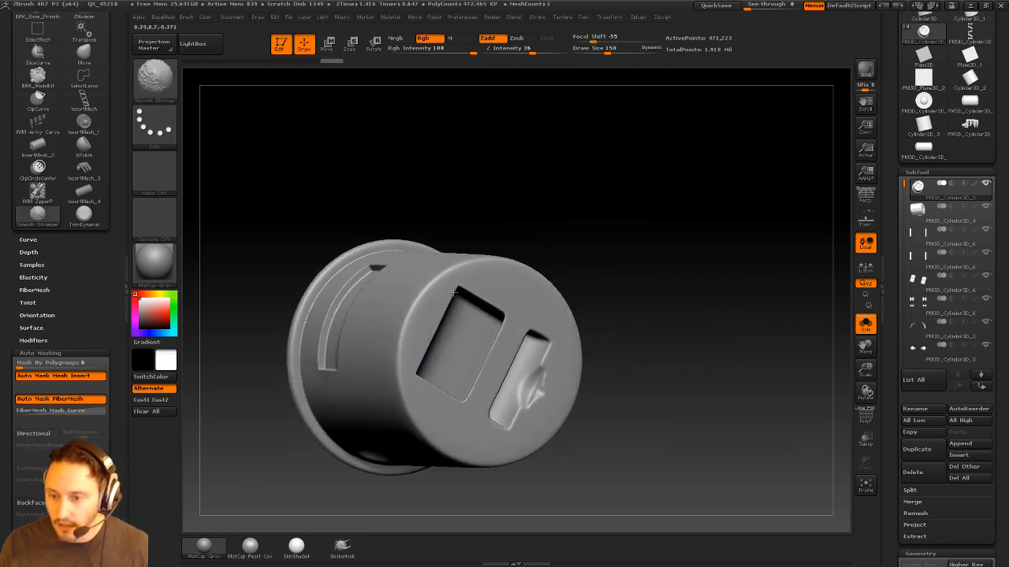
left_click_drag(494, 354, 548, 363)
left_click_drag(617, 260, 708, 278)
left_click_drag(687, 255, 494, 319, "ctrl")
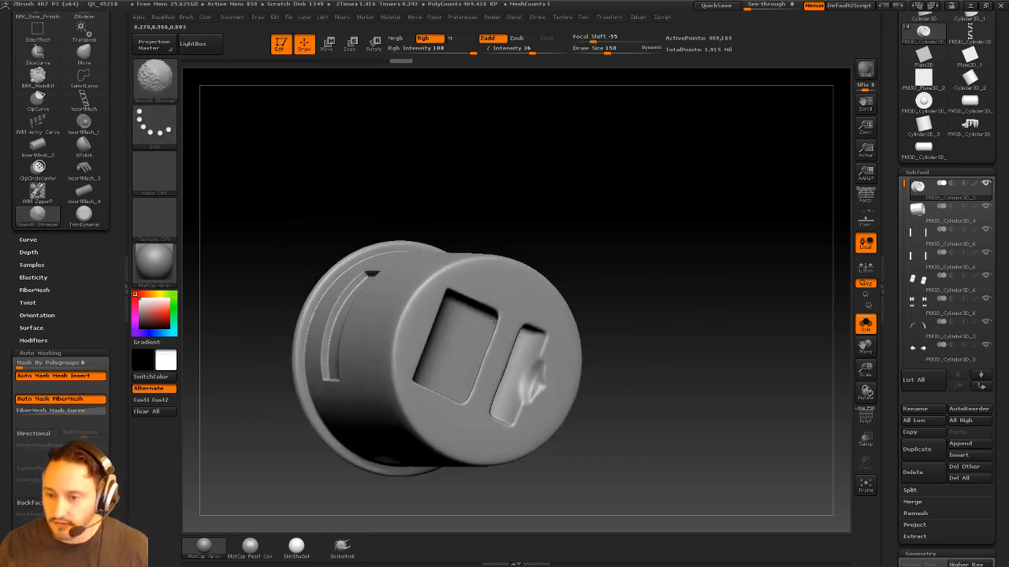
left_click_drag(684, 337, 642, 284)
left_click_drag(468, 304, 512, 295, "shift")
mouse_move(638, 327)
left_mouse_down()
mouse_move(721, 290)
mouse_move(714, 219)
left_mouse_up()
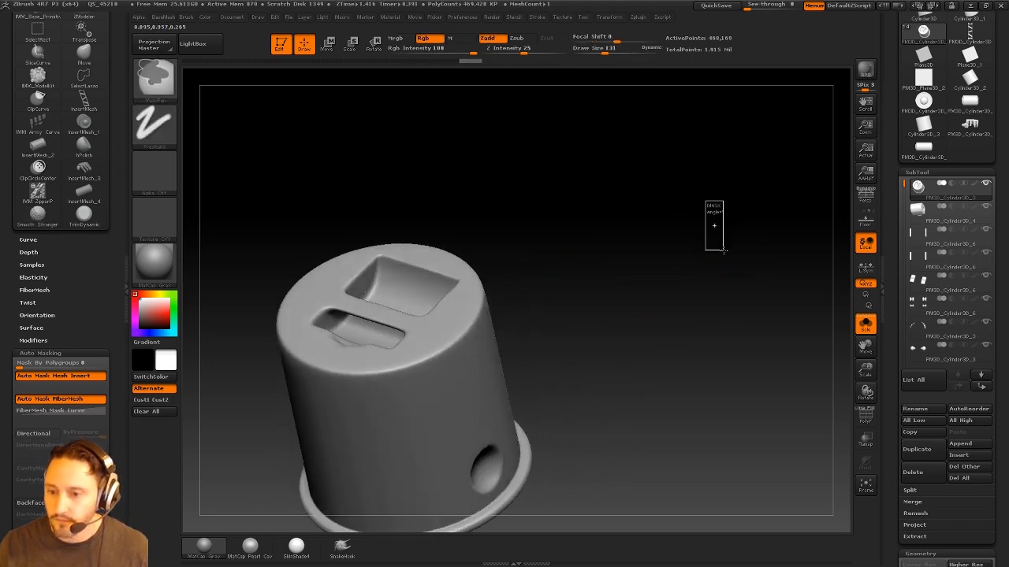
left_click(732, 261, "ctrl+shift")
left_click_drag(732, 261, 671, 473)
Show only the palm of the arm subtool and split it from the hidden parts into its own subtool
left_click(542, 324, "alt")
mouse_move(693, 315)
left_mouse_down()
mouse_move(750, 321)
mouse_move(658, 254)
mouse_move(698, 311)
mouse_move(695, 300)
mouse_move(671, 333)
left_mouse_up()
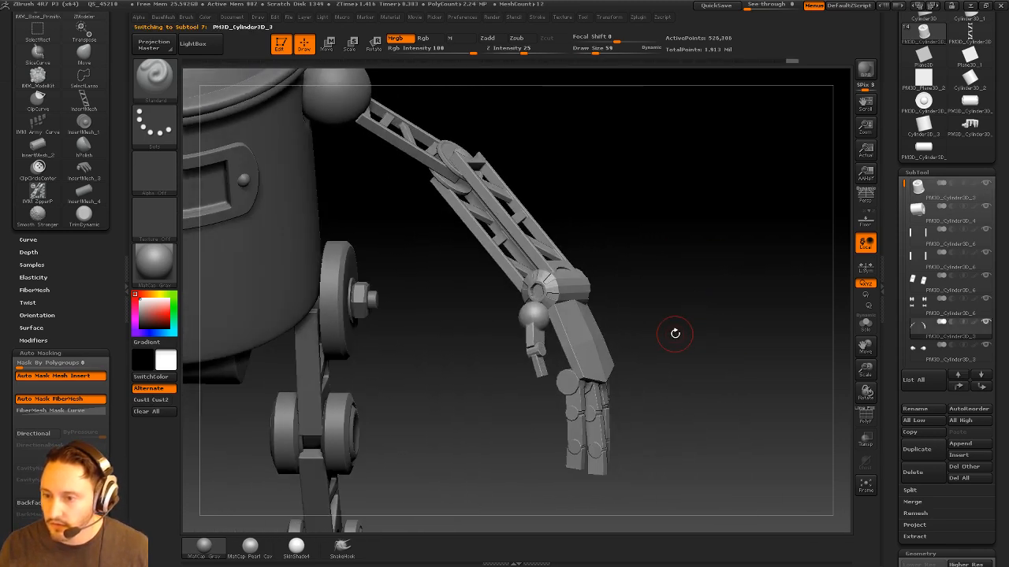
key("ctrl+shift")
left_click_drag(631, 307, 587, 349, "ctrl+shift")
key("ctrl+shift+a")
key("2")
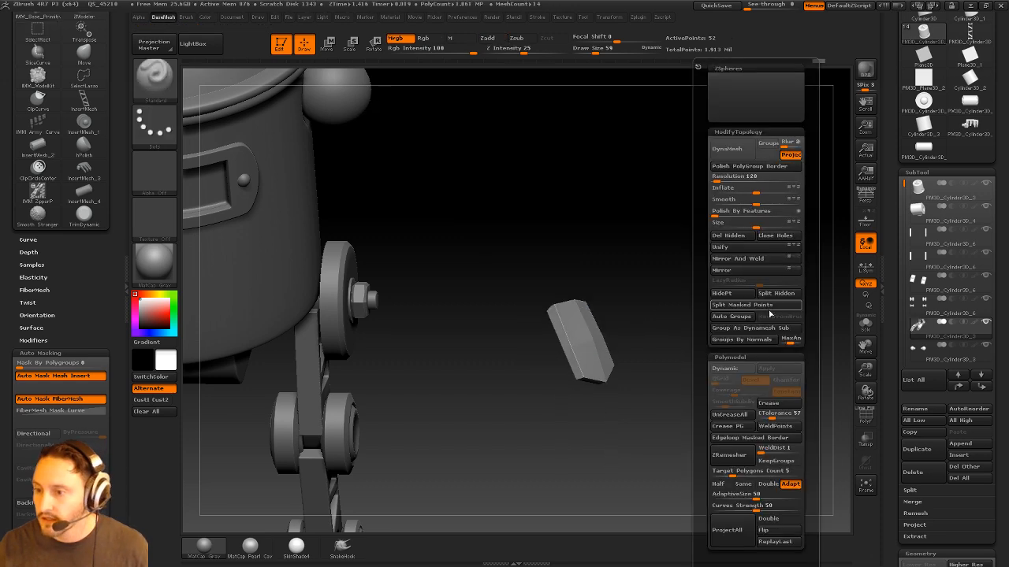
left_click(777, 294)
Subdivide the palm and convert it to a DynaMesh with blur 0 and resolution 448
key("ctrl")
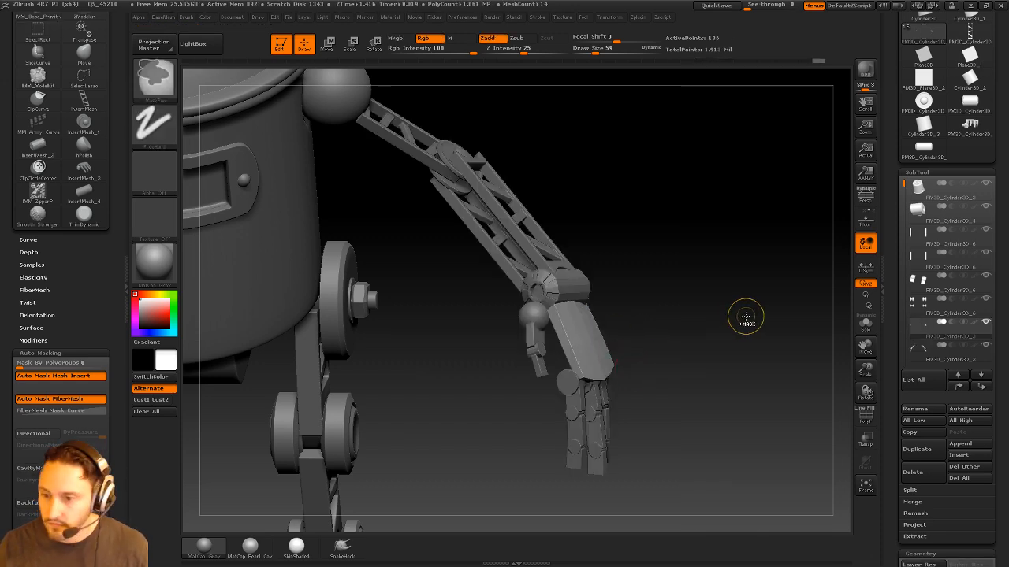
key("2")
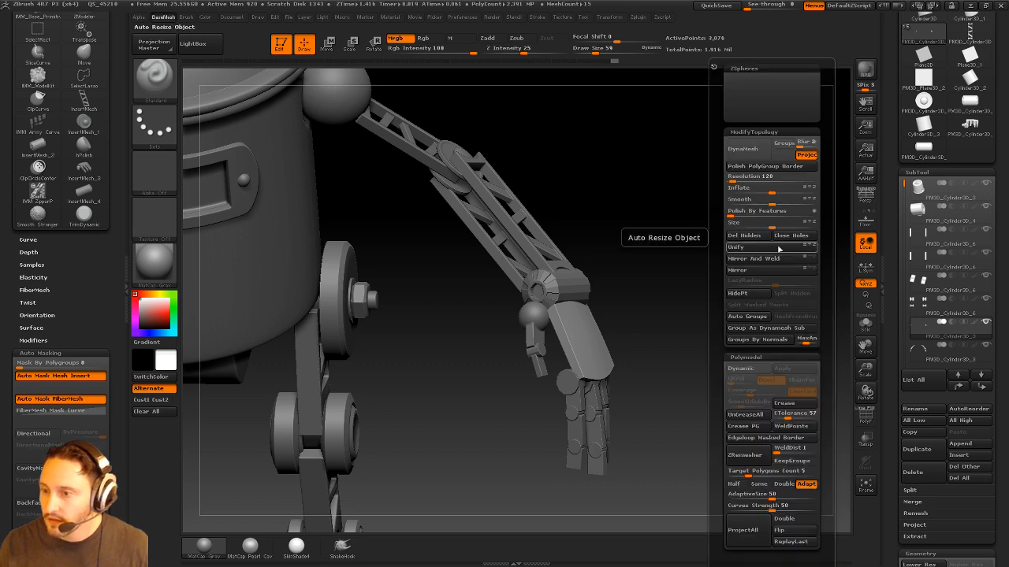
left_click(804, 155)
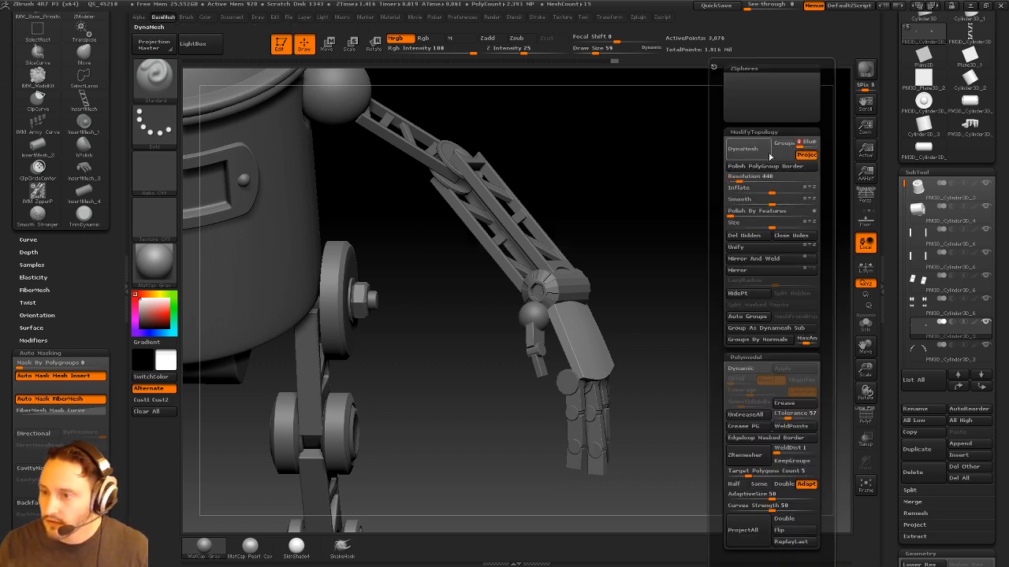
left_click(768, 156)
left_click(698, 177)
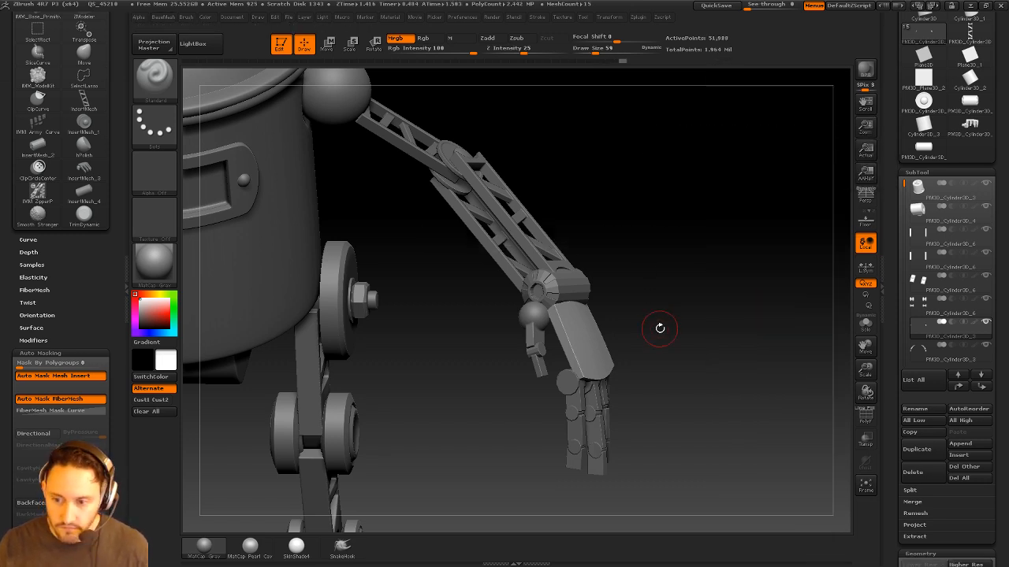
Isolate the palm in solo mode, smooth its hard edges and corners, and remesh it
mouse_move(670, 308)
left_mouse_down("alt")
mouse_move(633, 315)
mouse_move(661, 337)
left_mouse_up("alt")
key("s")
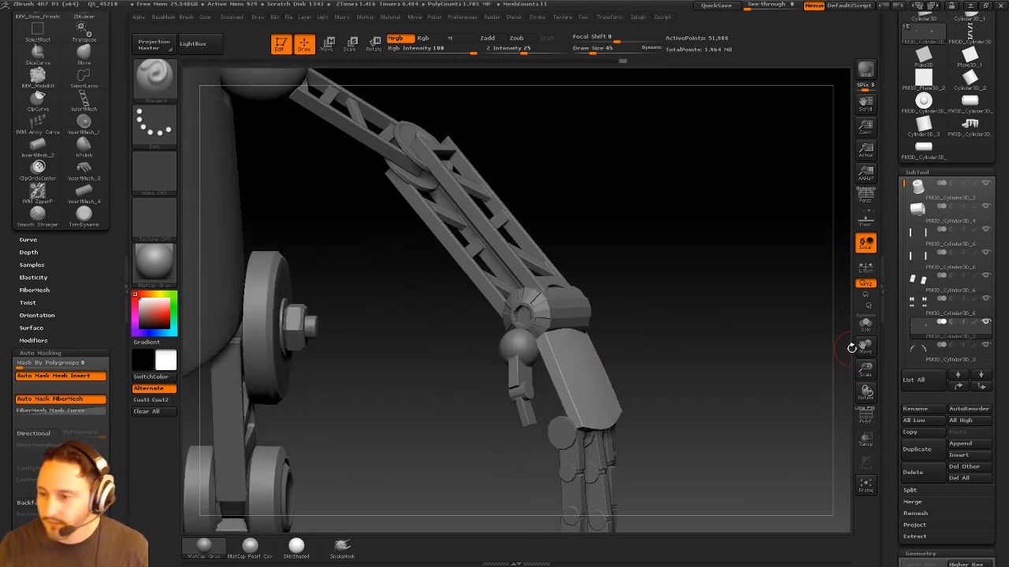
left_click(866, 323)
left_click_drag(806, 331, 440, 336)
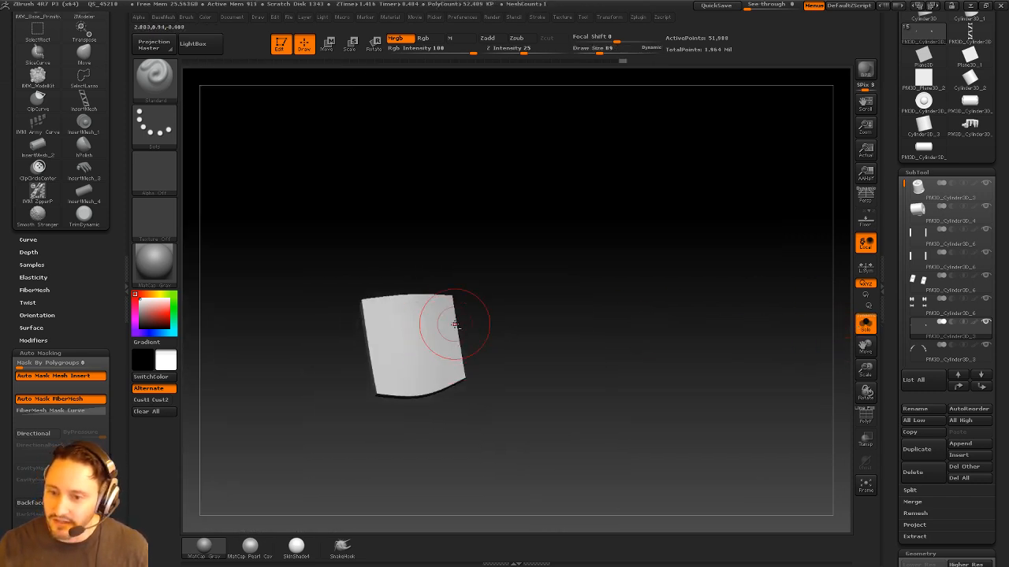
mouse_move(573, 272)
left_mouse_down("alt")
mouse_move(665, 344)
mouse_move(587, 426)
left_mouse_up("alt")
left_click_drag(698, 417, 581, 434)
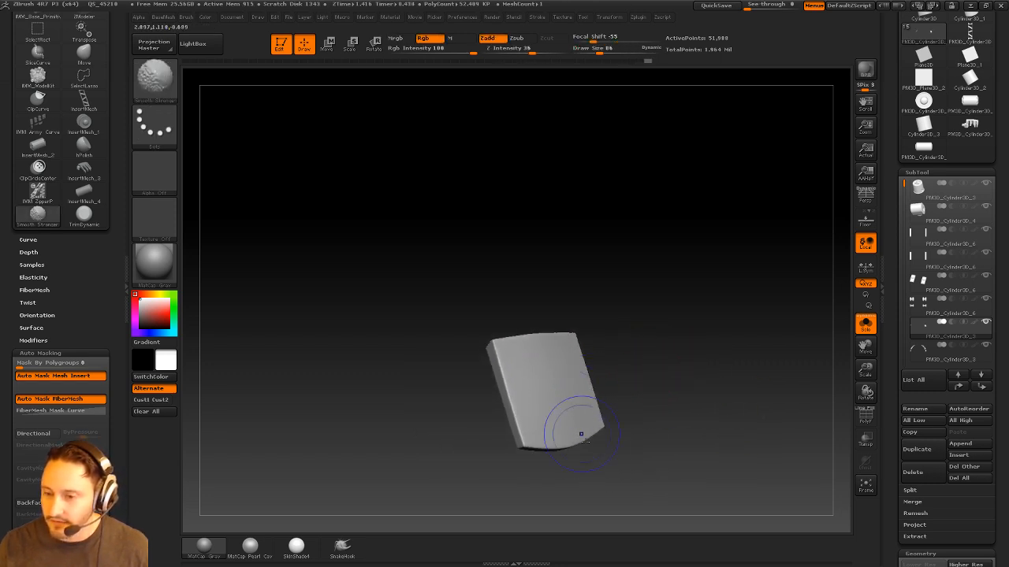
left_click_drag(660, 327, 630, 347)
mouse_move(536, 370)
left_mouse_down("shift")
mouse_move(648, 315)
mouse_move(659, 293)
left_mouse_up("shift")
mouse_move(662, 292)
left_mouse_down("ctrl")
mouse_move(702, 354)
mouse_move(524, 377)
left_mouse_up("ctrl")
mouse_move(479, 398)
left_mouse_down("shift")
mouse_move(453, 433)
mouse_move(433, 428)
left_mouse_up("shift")
Trim one long side edge of the palm into a bevel with the TrimDynamic brush, using draw sizes of 53 and 42
mouse_move(574, 263)
left_mouse_down()
mouse_move(619, 279)
mouse_move(597, 336)
mouse_move(667, 349)
mouse_move(649, 331)
mouse_move(703, 310)
mouse_move(691, 320)
mouse_move(745, 375)
left_mouse_up()
key("b")
key("t")
key("d")
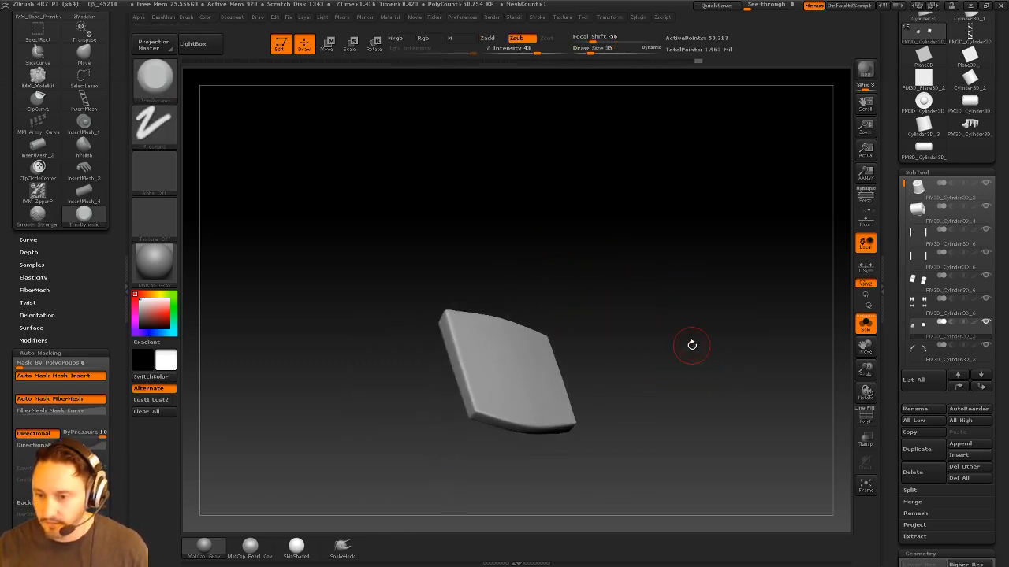
mouse_move(691, 345)
left_mouse_down()
mouse_move(686, 332)
mouse_move(667, 334)
left_mouse_up()
key("s")
left_click_drag(483, 344, 489, 344)
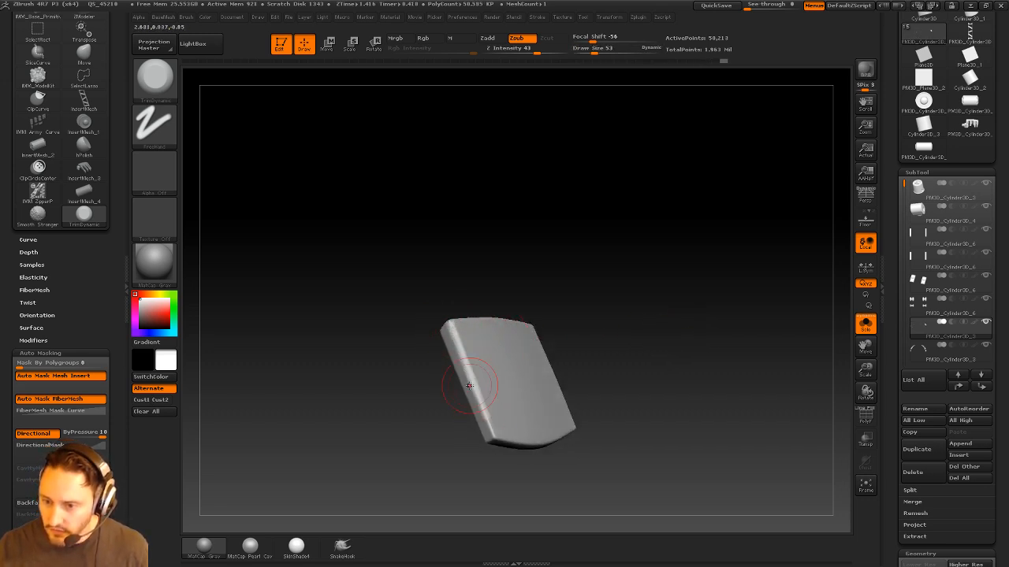
key("s")
mouse_move(605, 321)
left_mouse_down()
mouse_move(590, 331)
mouse_move(606, 360)
left_mouse_up()
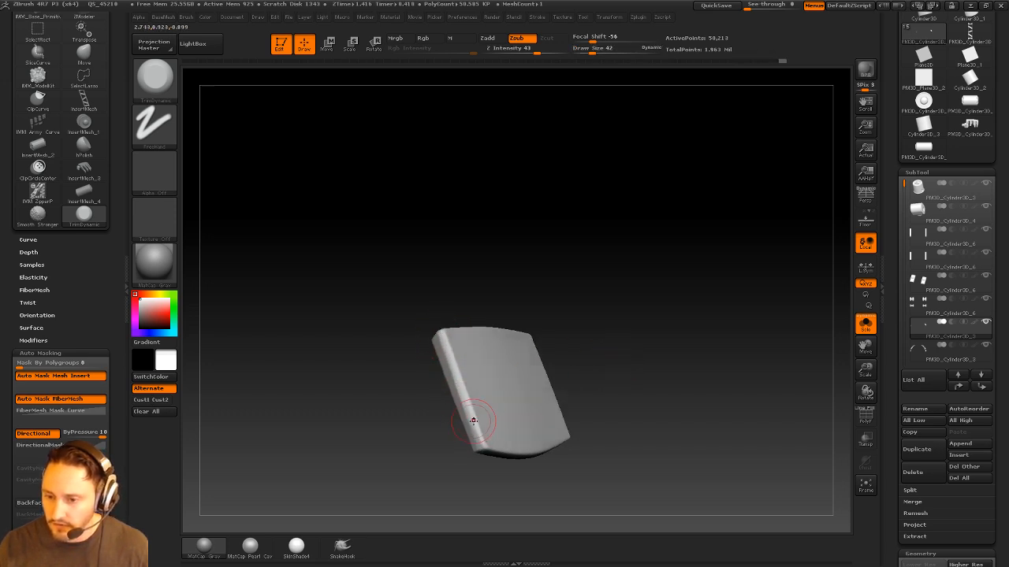
mouse_move(473, 423)
left_mouse_down("shift")
mouse_move(465, 401)
mouse_move(479, 430)
left_mouse_up("shift")
Trim the palm's opposite long edge into a matching bevel with the TrimDynamic brush
mouse_move(618, 308)
left_mouse_down()
mouse_move(608, 305)
mouse_move(617, 283)
left_mouse_up()
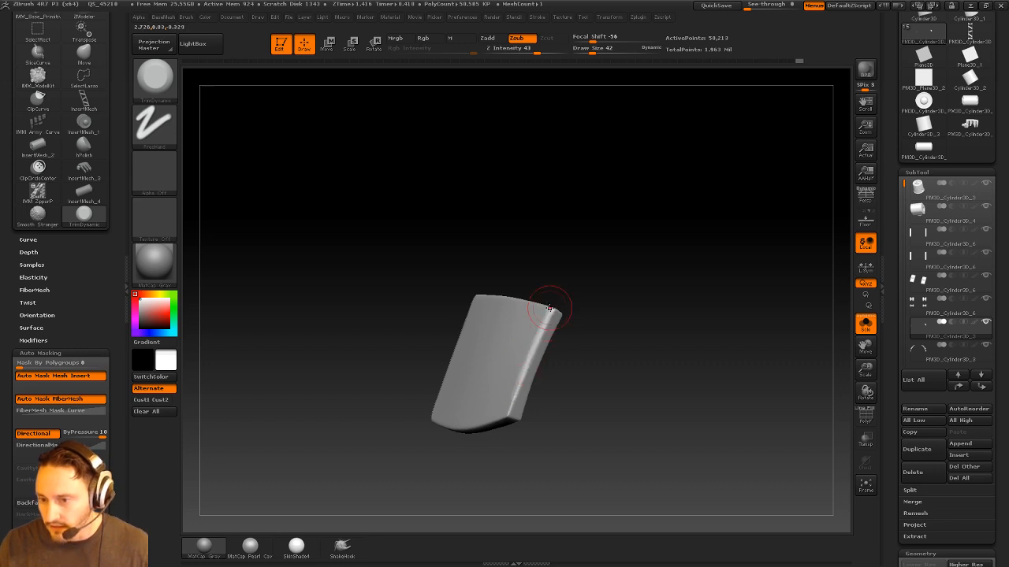
left_click_drag(539, 333, 510, 413)
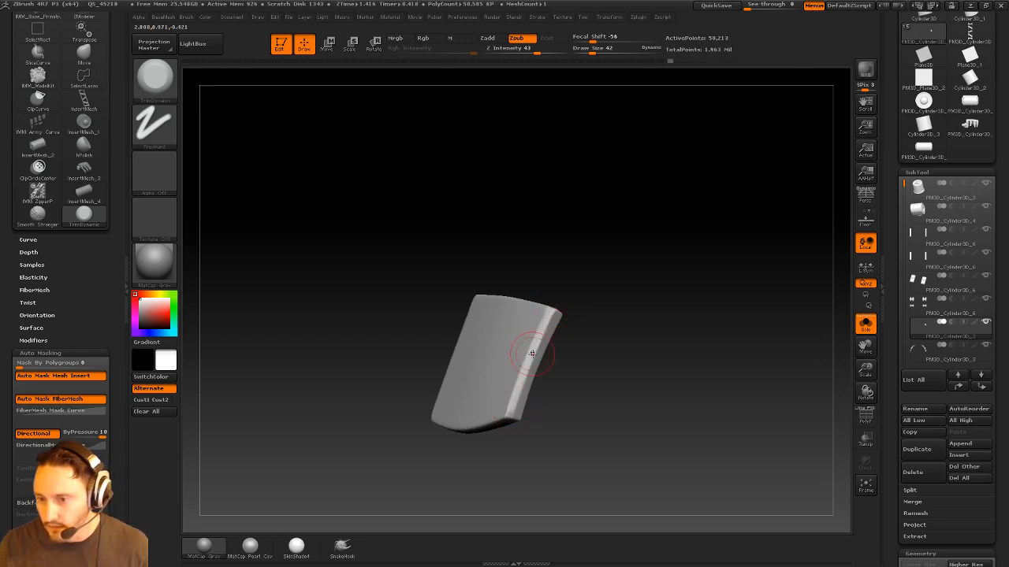
left_click_drag(551, 305, 531, 362)
mouse_move(630, 315)
left_mouse_down()
mouse_move(667, 320)
mouse_move(624, 321)
left_mouse_up()
Smooth the palm's trimmed edges and corners, remesh it, and return to the full robot
left_click_drag(471, 342, 533, 438, "shift")
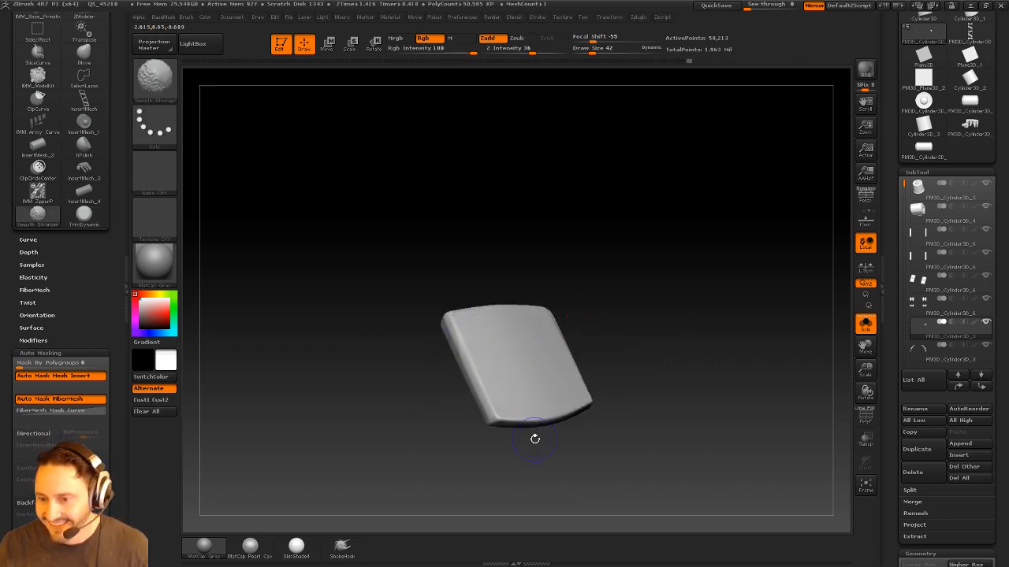
left_click_drag(622, 331, 647, 291)
left_click_drag(649, 283, 668, 339, "ctrl")
left_click_drag(556, 315, 551, 324, "shift")
left_click_drag(707, 392, 735, 282)
left_click(864, 324)
Select the arm subtool with the struts and fingers and isolate it in solo mode
mouse_move(681, 254)
left_mouse_down()
mouse_move(703, 288)
mouse_move(688, 265)
mouse_move(596, 326)
mouse_move(641, 327)
left_mouse_up()
left_click(512, 346, "alt")
left_click_drag(700, 340, 703, 293, "alt")
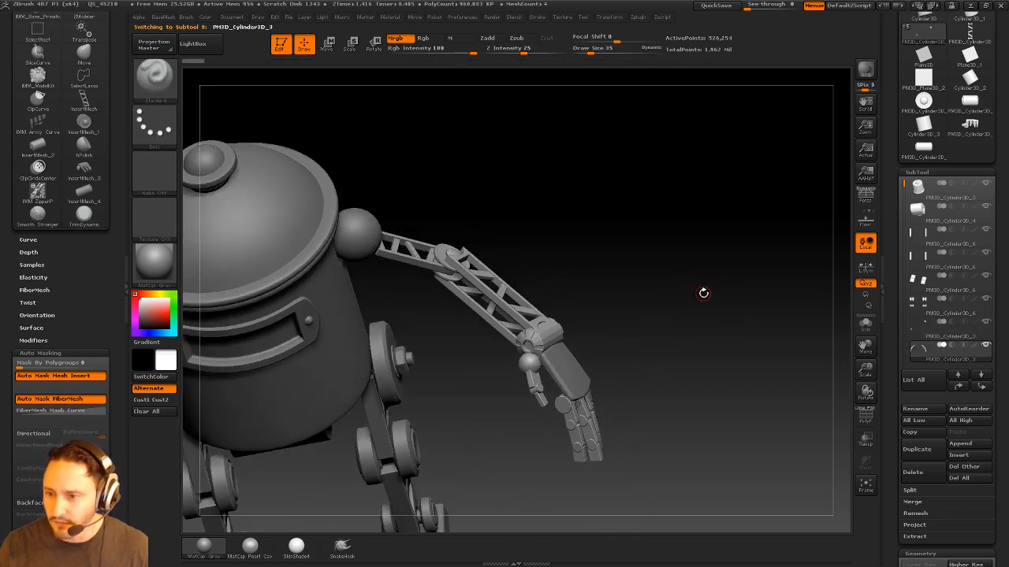
left_click(865, 324)
left_click_drag(797, 308, 729, 353)
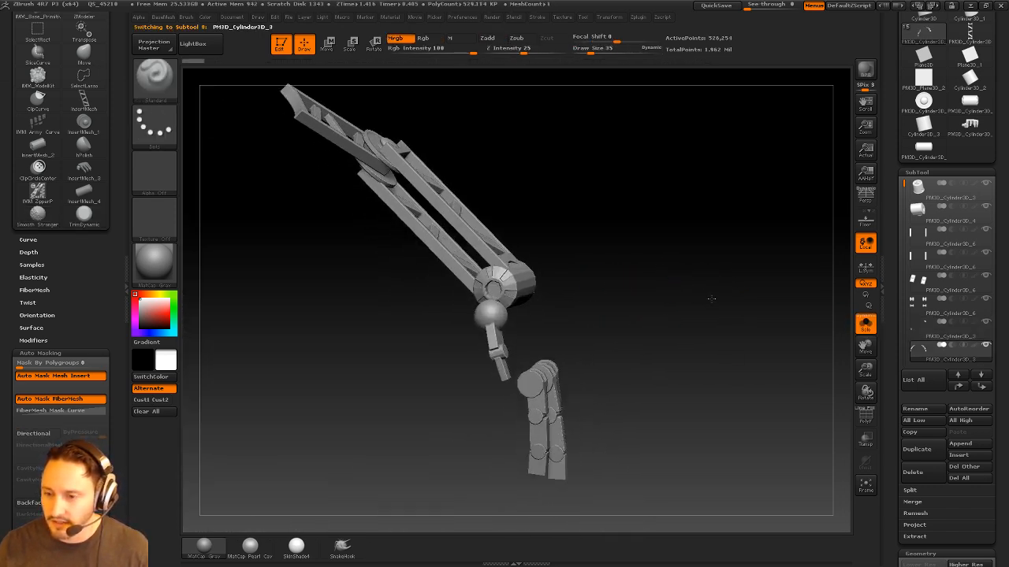
left_click_drag(711, 297, 721, 285)
Show only the elbow pulley and wrist cylinder, and split them from the rest of the arm into their own subtool
left_click(354, 131, "ctrl+shift")
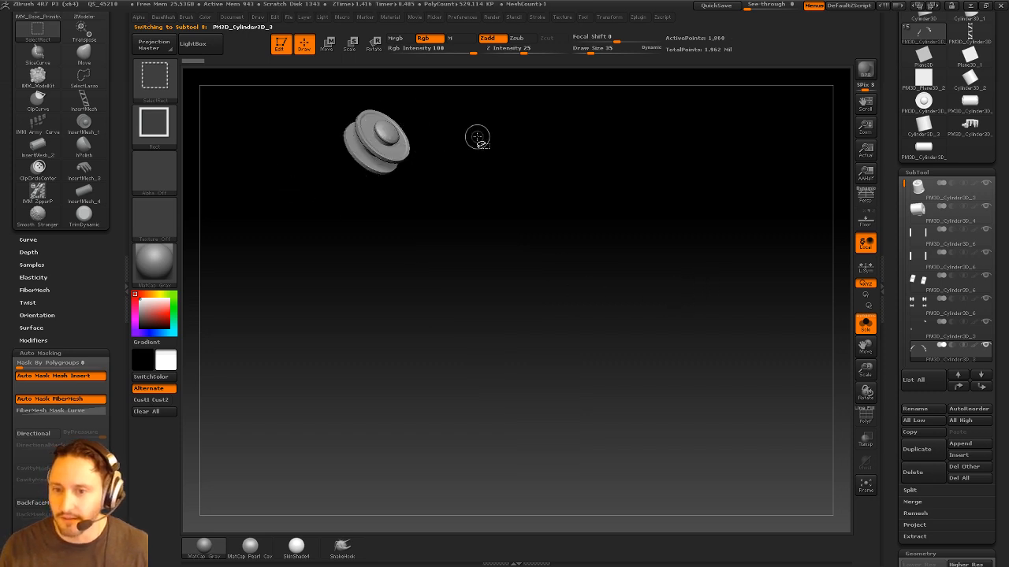
left_click(626, 252, "ctrl+shift")
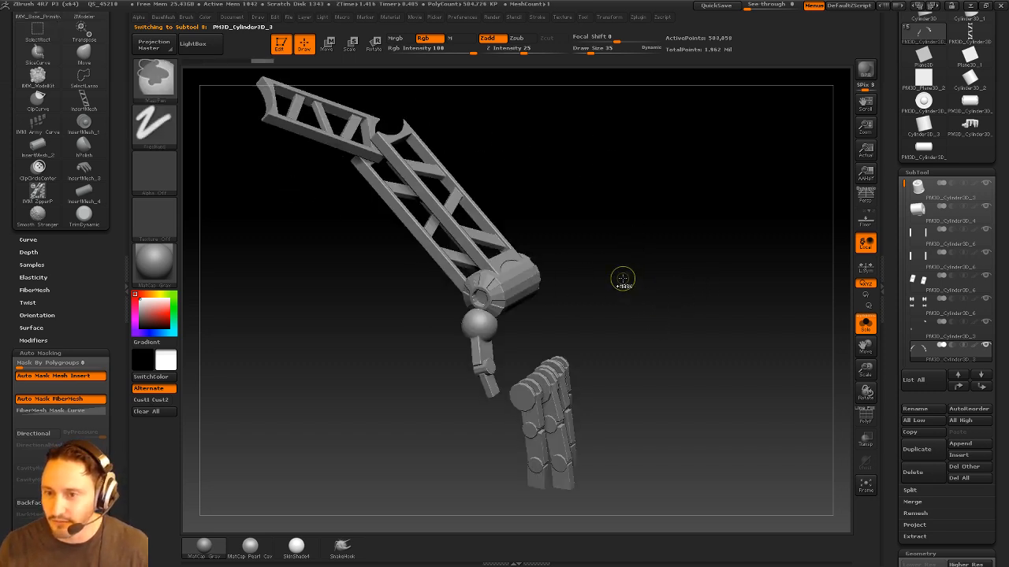
left_click(535, 274, "ctrl+shift")
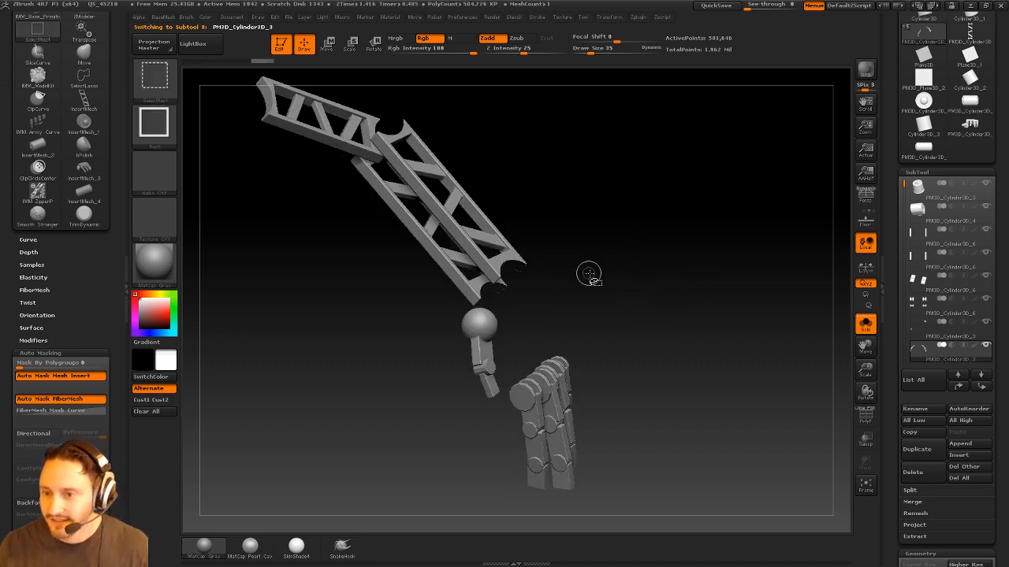
left_click(651, 334, "ctrl+shift")
left_click(526, 275, "ctrl+shift")
left_click_drag(606, 232, 639, 306, "ctrl+shift")
left_click(391, 126, "ctrl+shift")
left_click_drag(752, 203, 791, 302, "ctrl+shift")
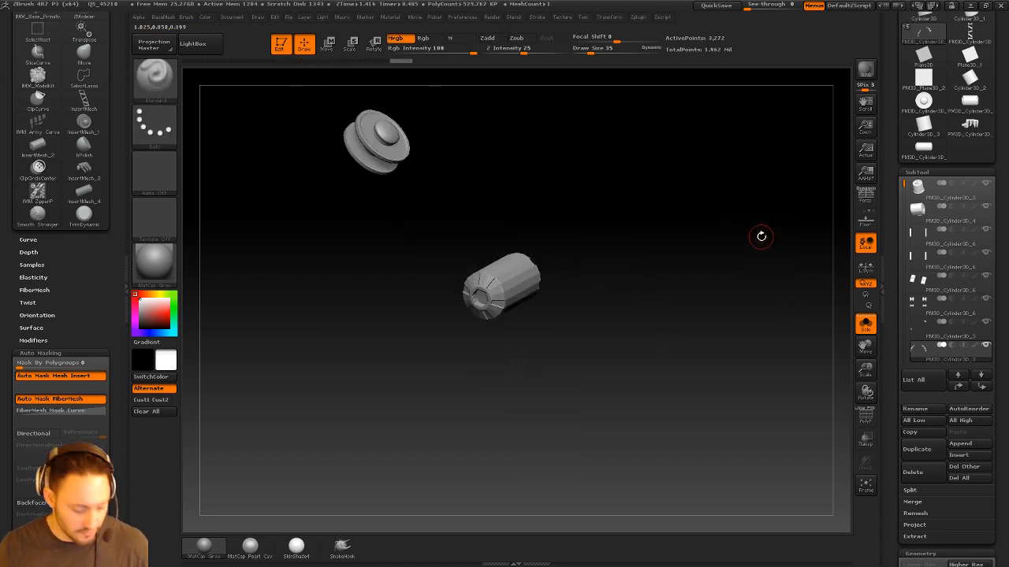
key("ctrl+shift+s")
left_click(784, 298)
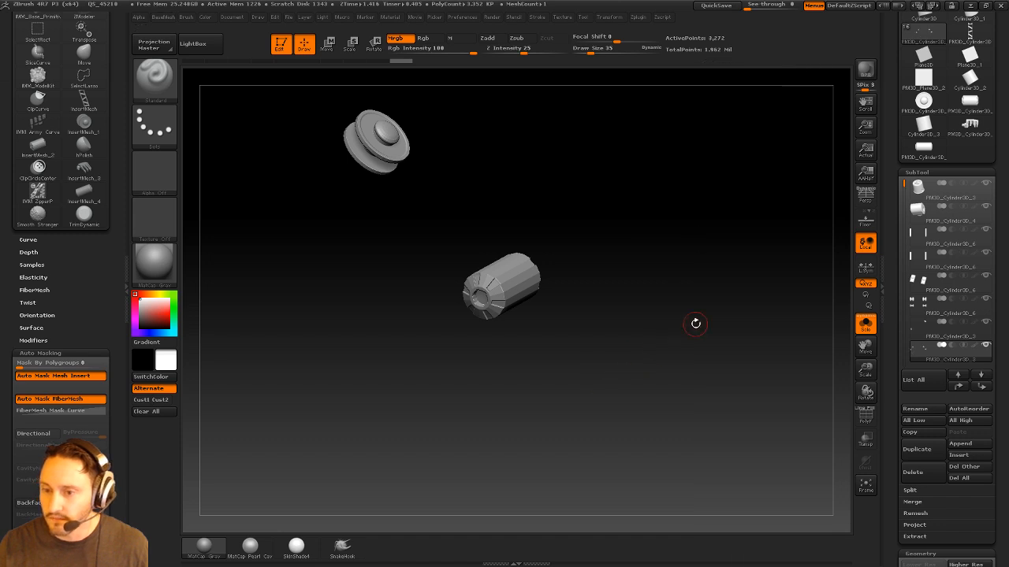
Subdivide the elbow pulley and wrist cylinder for rounder surfaces and leave solo mode
key("1")
left_click(707, 273)
key("ctrl+d")
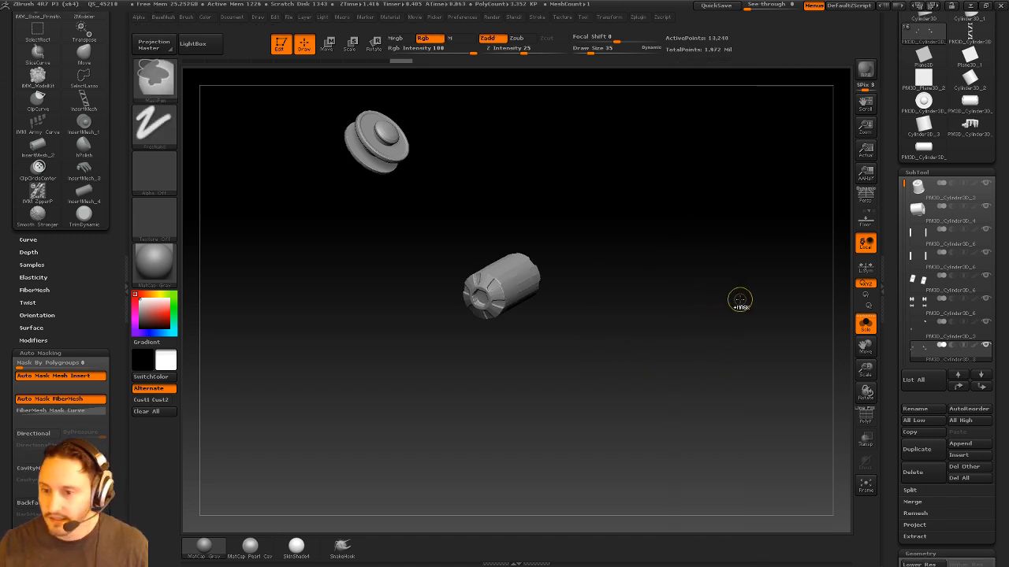
left_click(866, 324)
Examine the elbow pulley, wrist cylinder and palm on the assembled arm
left_click_drag(710, 328, 714, 308, "alt")
left_click_drag(662, 276, 659, 291, "alt")
key("s")
left_click_drag(625, 324, 630, 318)
key("s")
left_click_drag(661, 314, 647, 287, "alt")
key("s")
key("s")
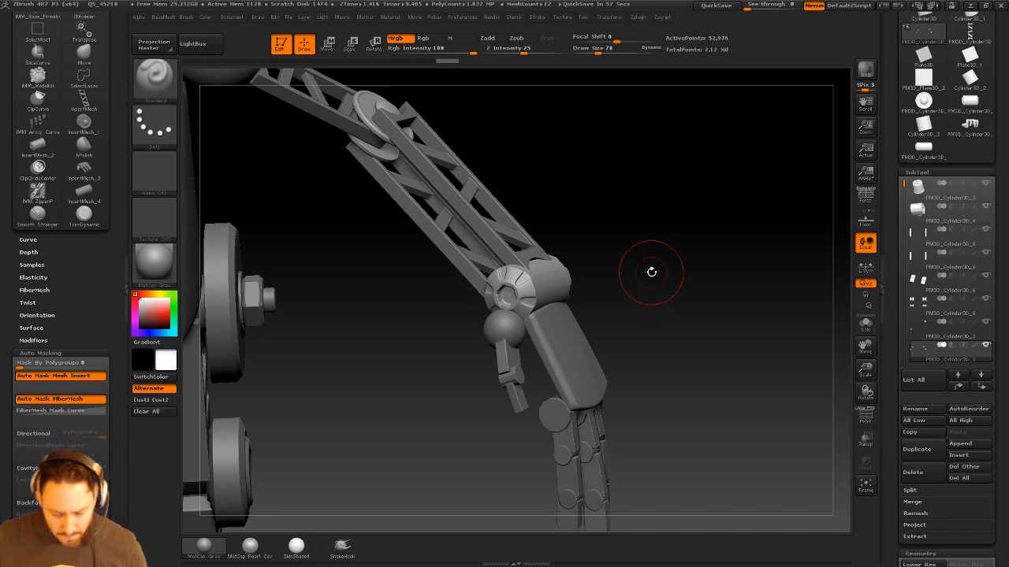
Select the palm subtool and bend it into an outward curve with the Move brush at draw size 257
left_click_drag(726, 325, 507, 360)
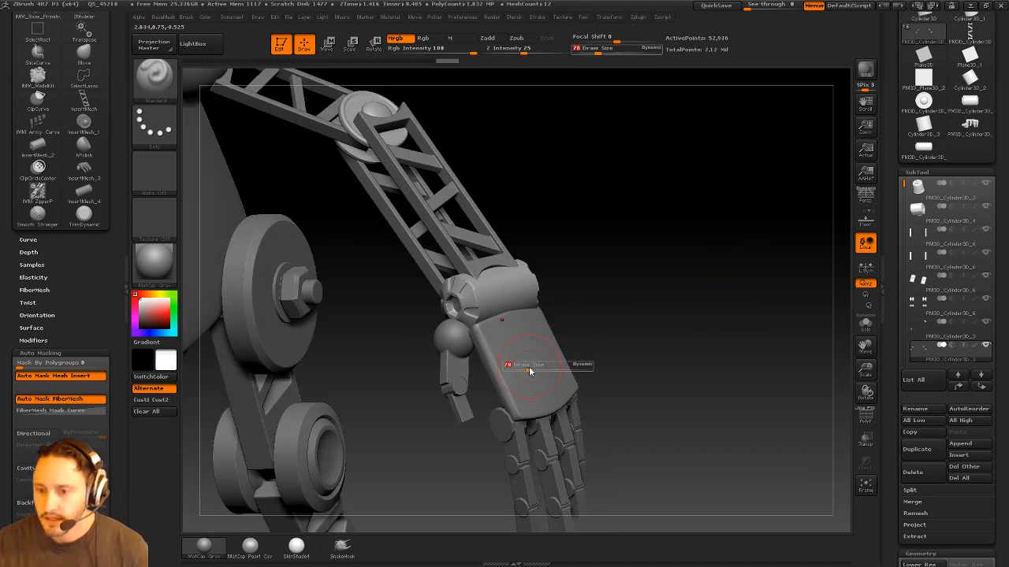
left_click(507, 360, "alt")
left_click_drag(655, 289, 640, 303)
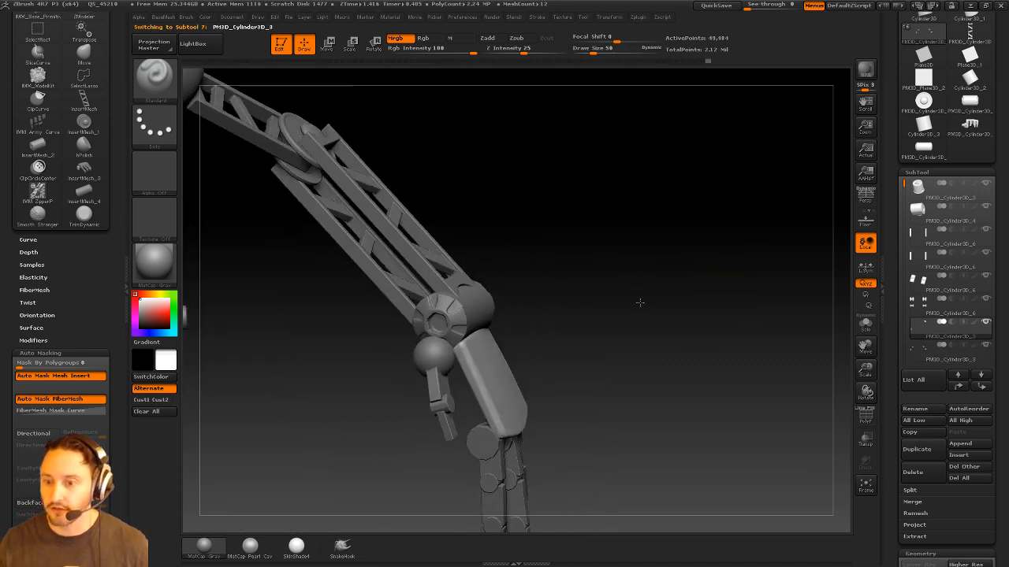
key("s")
left_click(564, 324)
key("b")
key("m")
key("v")
left_click_drag(498, 352, 511, 347)
left_click_drag(506, 384, 518, 379)
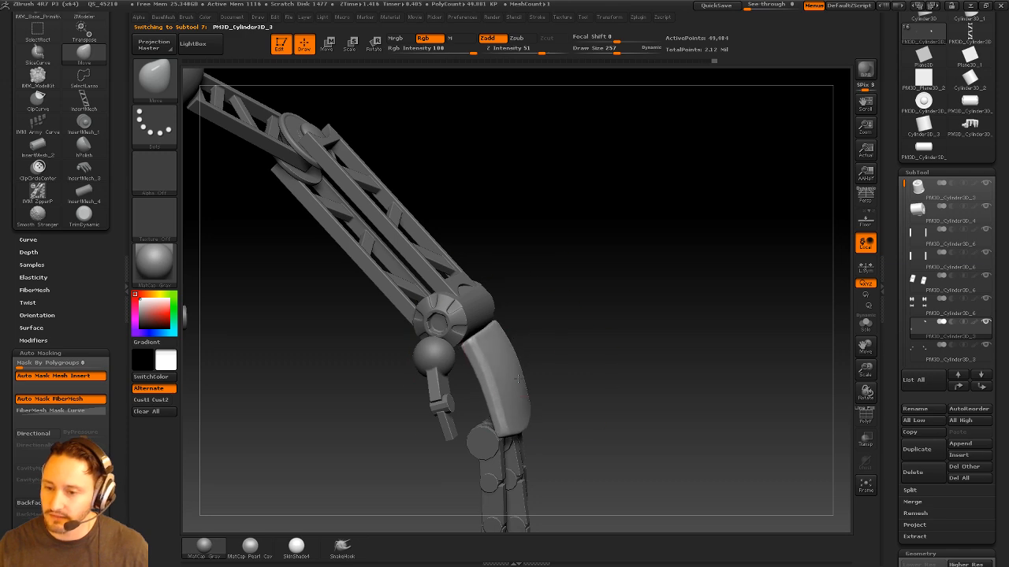
left_click_drag(491, 339, 497, 336)
Refine the palm's curve between the wrist and fingers with the Move brush, reducing the draw size to 107
left_click_drag(623, 306, 513, 324)
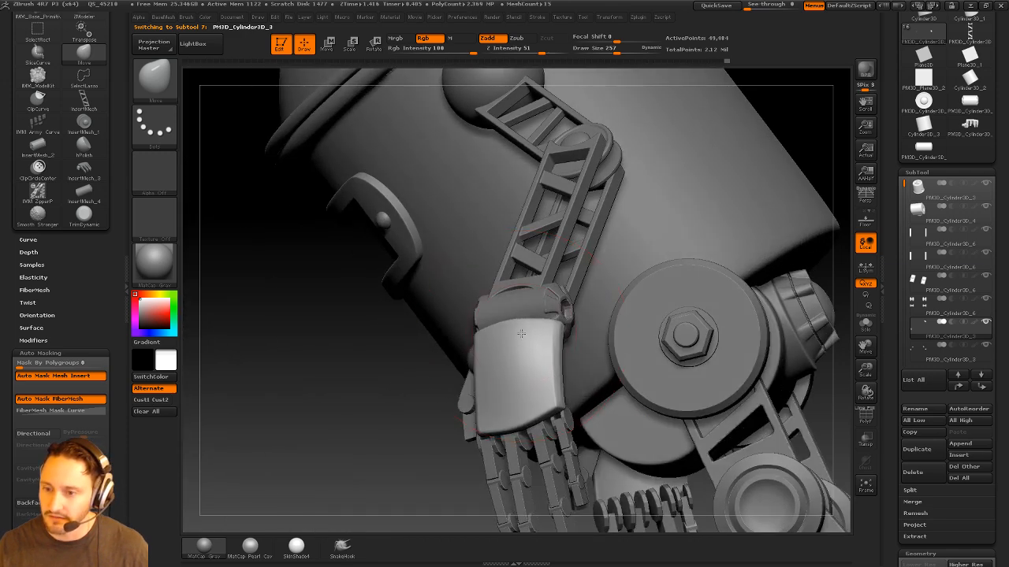
key("w")
key("q")
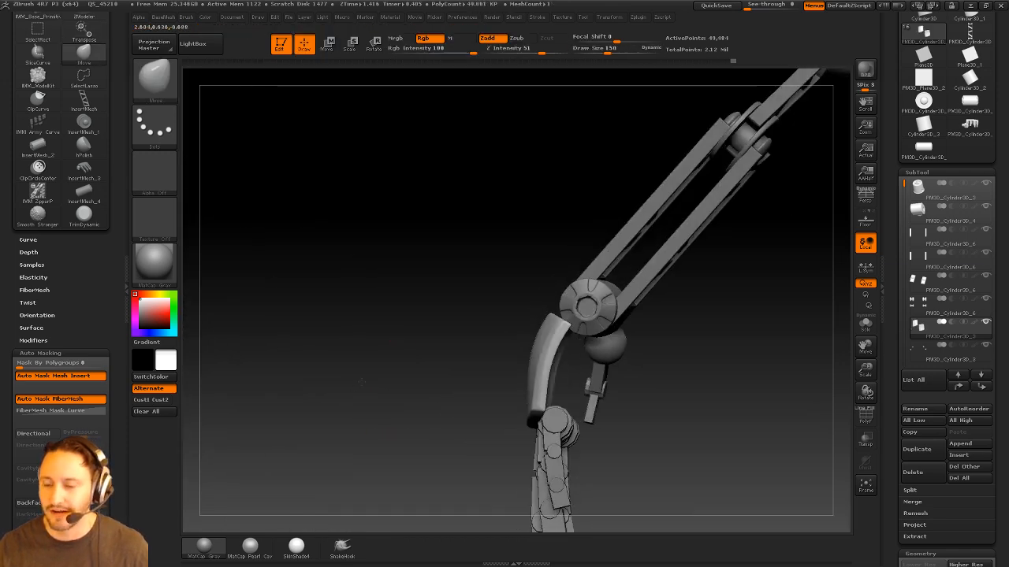
left_click_drag(361, 382, 381, 380)
left_click_drag(471, 326, 619, 310)
key("s")
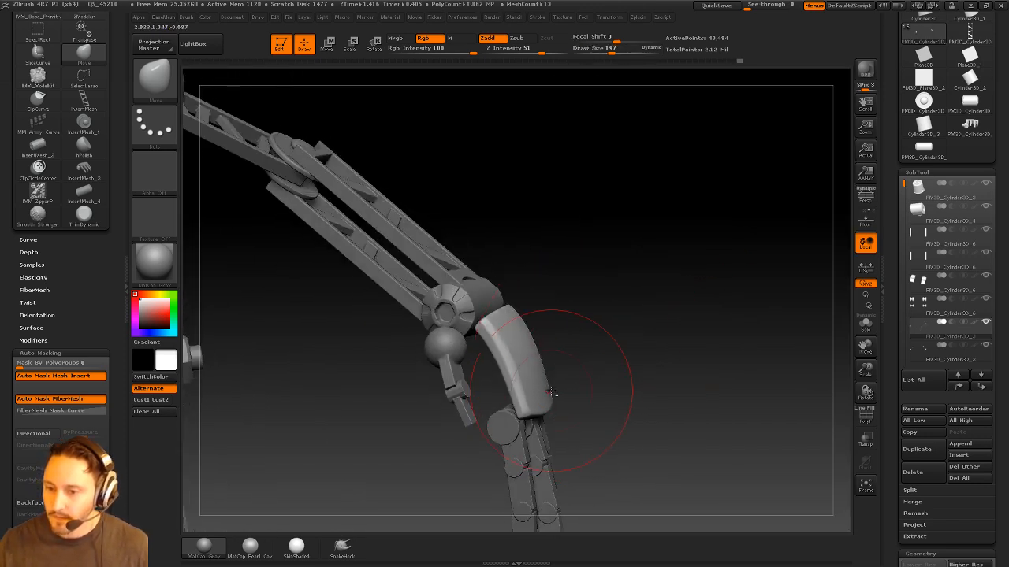
Isolate the fingers and thumb tip with SelectLasso, split them from the arm struts into their own subtool, and leave solo mode
left_click(865, 323)
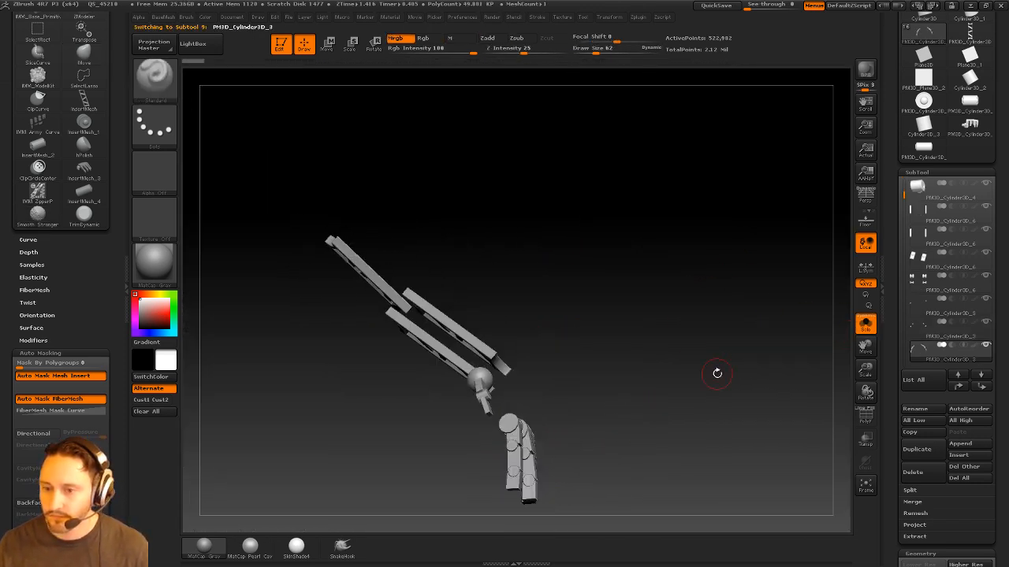
mouse_move(717, 372)
left_mouse_down()
mouse_move(727, 342)
mouse_move(727, 352)
mouse_move(710, 334)
mouse_move(660, 375)
left_mouse_up()
left_click(156, 82)
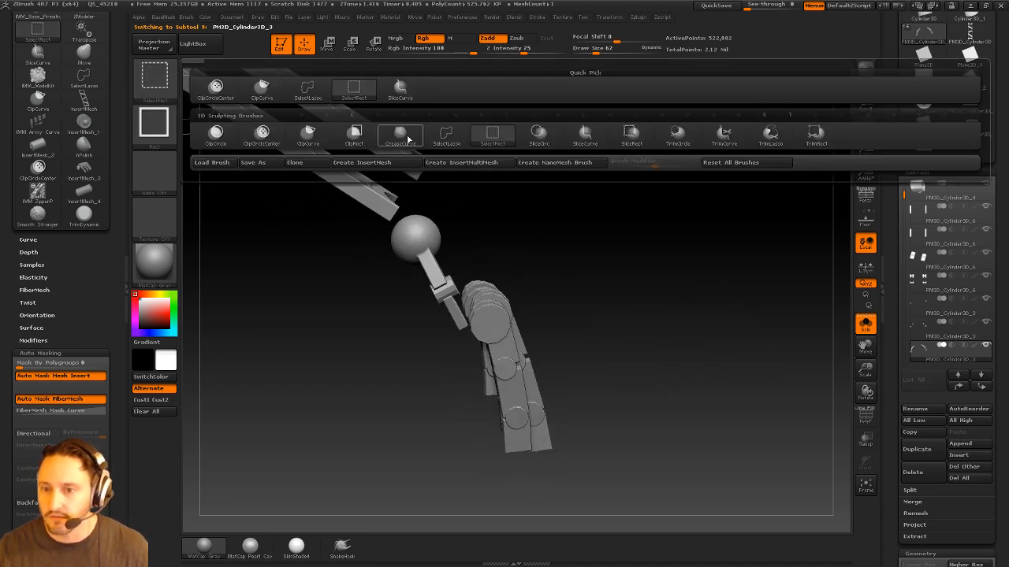
left_click(309, 90)
mouse_move(446, 486)
left_mouse_down("ctrl+shift")
mouse_move(449, 252)
mouse_move(465, 244)
mouse_move(379, 354)
left_mouse_up("ctrl+shift")
key("ctrl+shift+a")
key("2")
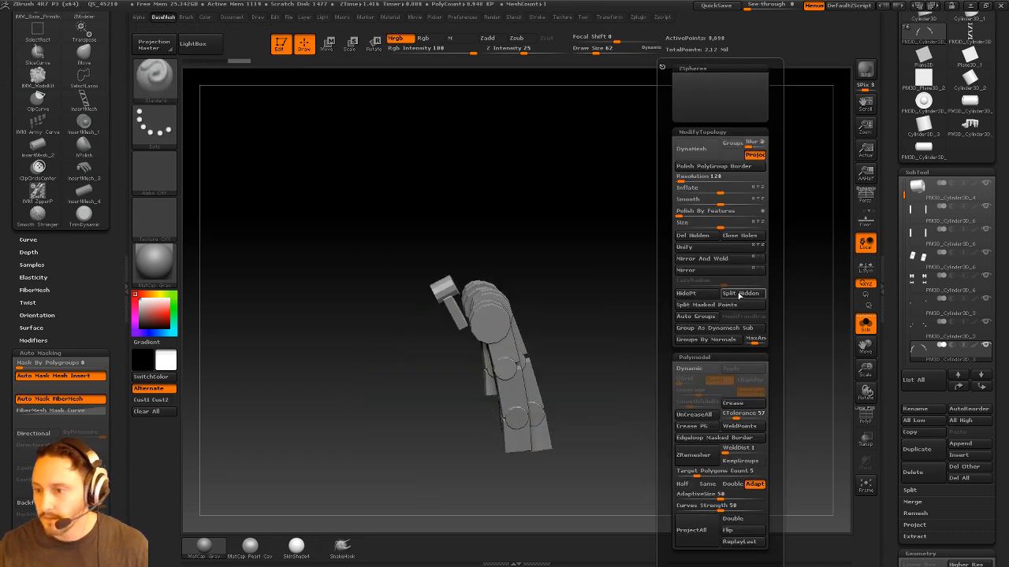
left_click(739, 293)
left_click_drag(700, 324, 684, 301)
left_click(865, 323)
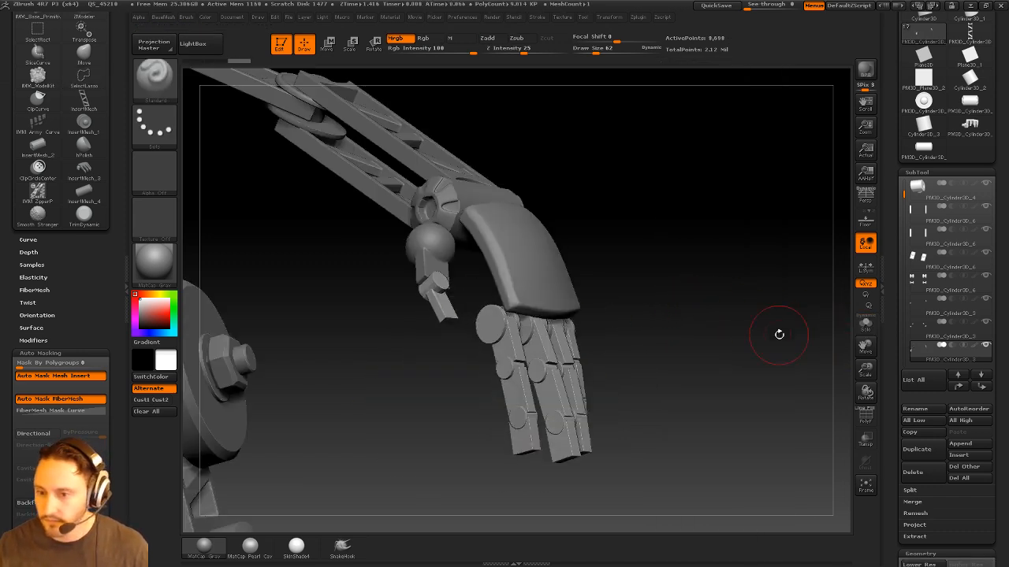
Insert a sphere from the IMM primitives brush onto the inner side of the palm
left_click_drag(776, 333, 736, 352)
mouse_move(731, 314)
left_mouse_down()
mouse_move(756, 248)
mouse_move(688, 269)
mouse_move(653, 202)
mouse_move(666, 266)
mouse_move(664, 234)
left_mouse_up()
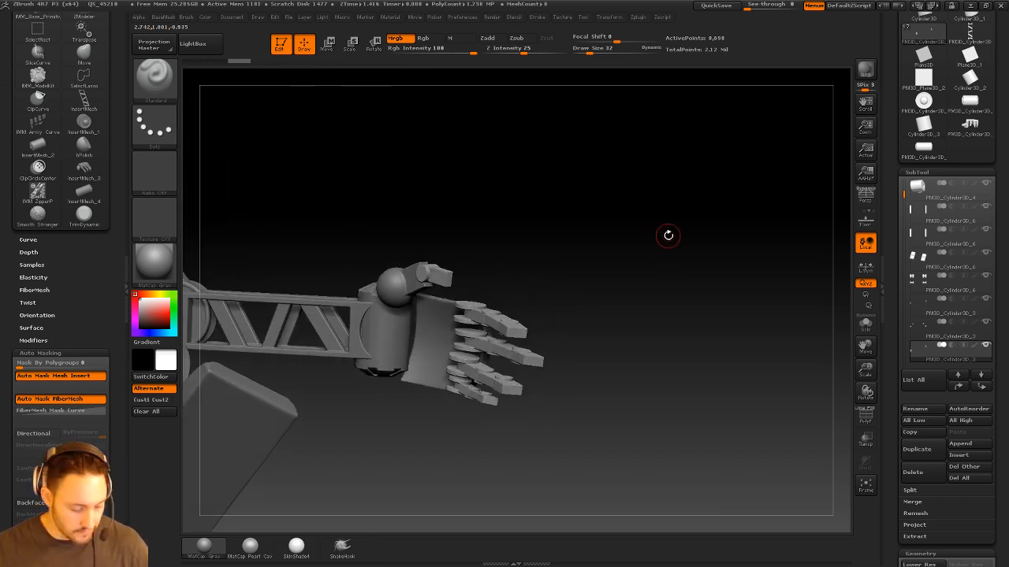
key("m")
left_click(500, 291)
left_click_drag(500, 291, 513, 288)
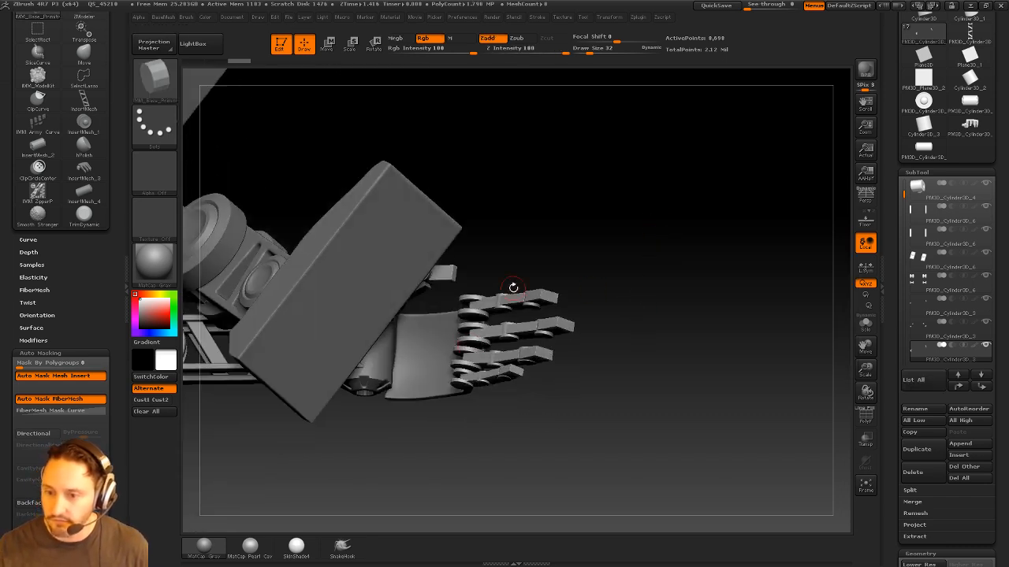
left_click_drag(441, 359, 498, 348)
Split the inserted sphere into its own subtool and DynaMesh it at resolution 320
key("b")
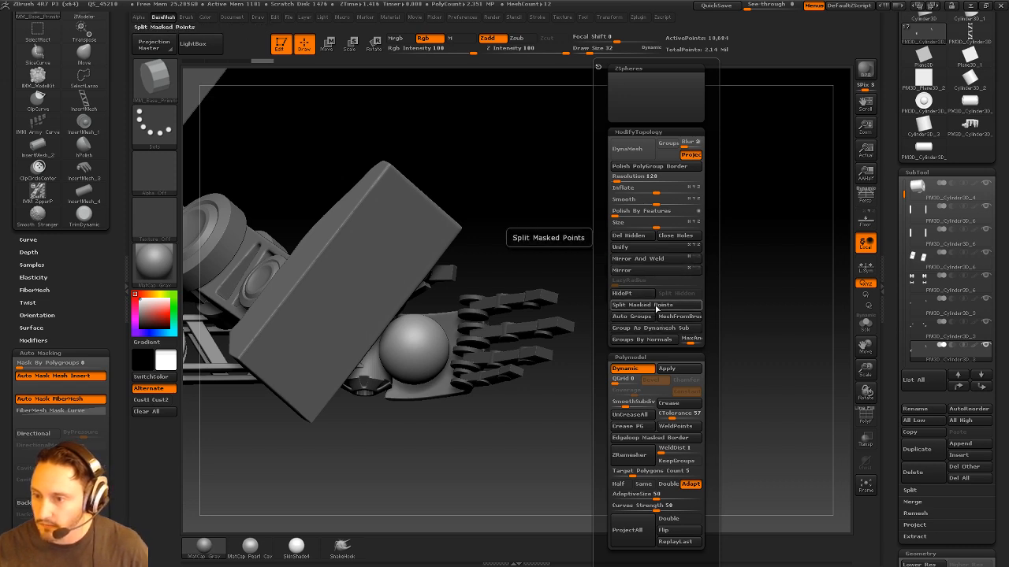
left_click(656, 304)
left_click_drag(637, 292, 632, 291)
key("b")
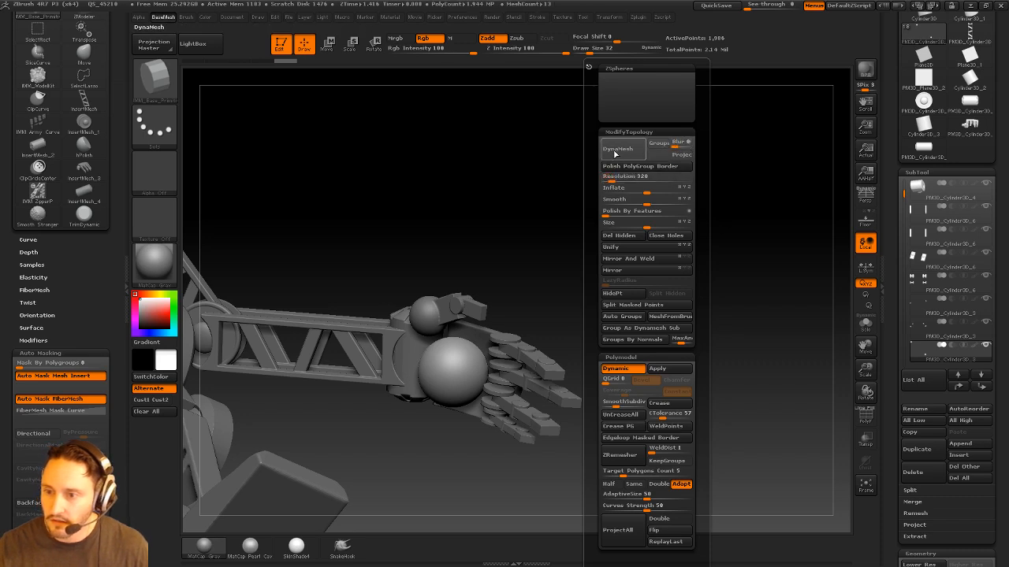
left_click(615, 154)
Stretch the sphere into a rounded oval under the palm with the Move brush at draw size 101
mouse_move(614, 216)
left_mouse_down()
mouse_move(461, 338)
mouse_move(497, 364)
mouse_move(484, 371)
mouse_move(486, 363)
mouse_move(473, 402)
left_mouse_up()
key("b")
key("m")
key("v")
left_click_drag(581, 299, 455, 346)
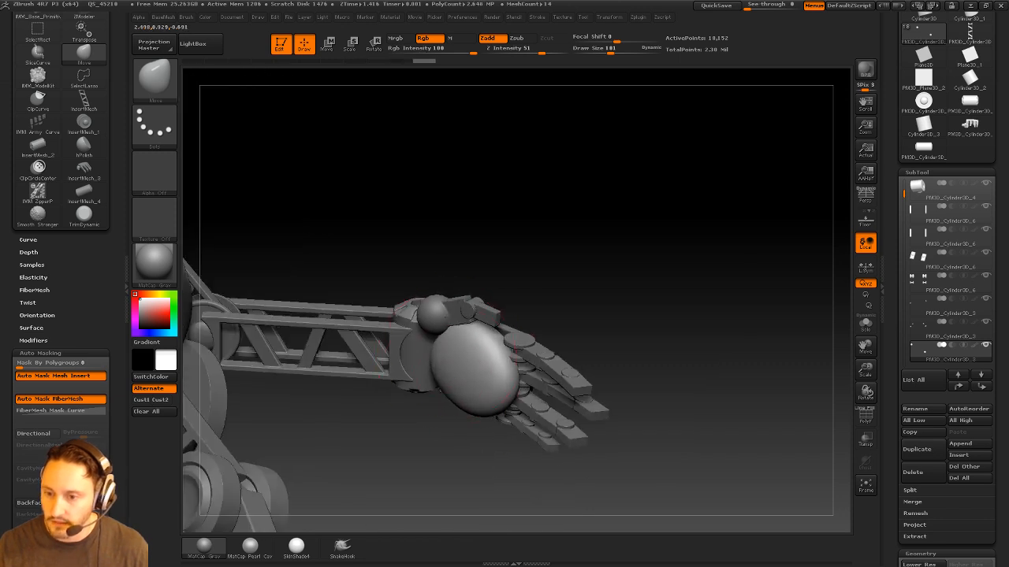
left_click_drag(444, 383, 487, 344)
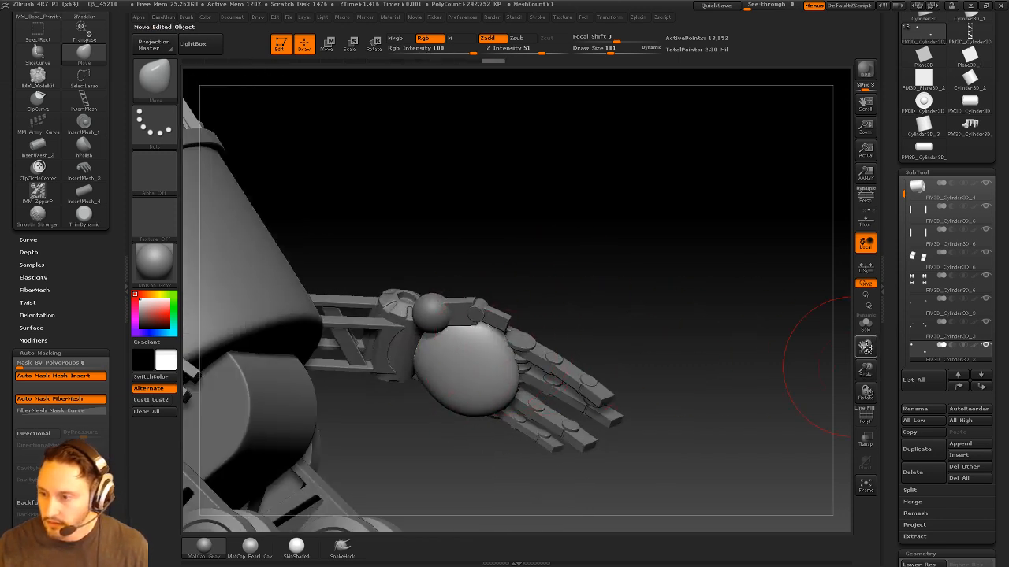
Turn on transparency and enlarge the oval to fill the hand from wrist to knuckles with the Move brush at draw size 200
left_click(865, 435)
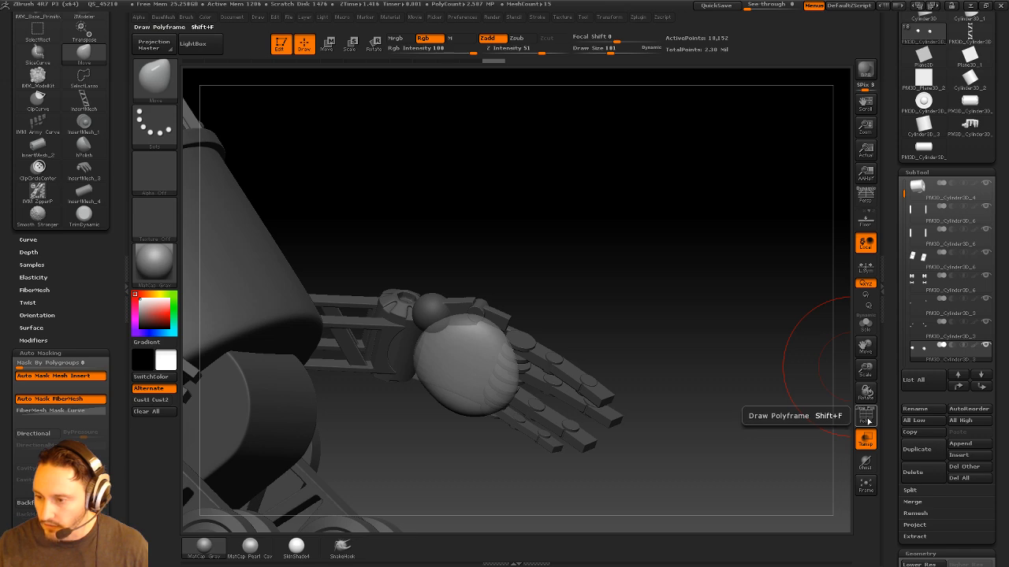
left_click_drag(748, 370, 697, 380)
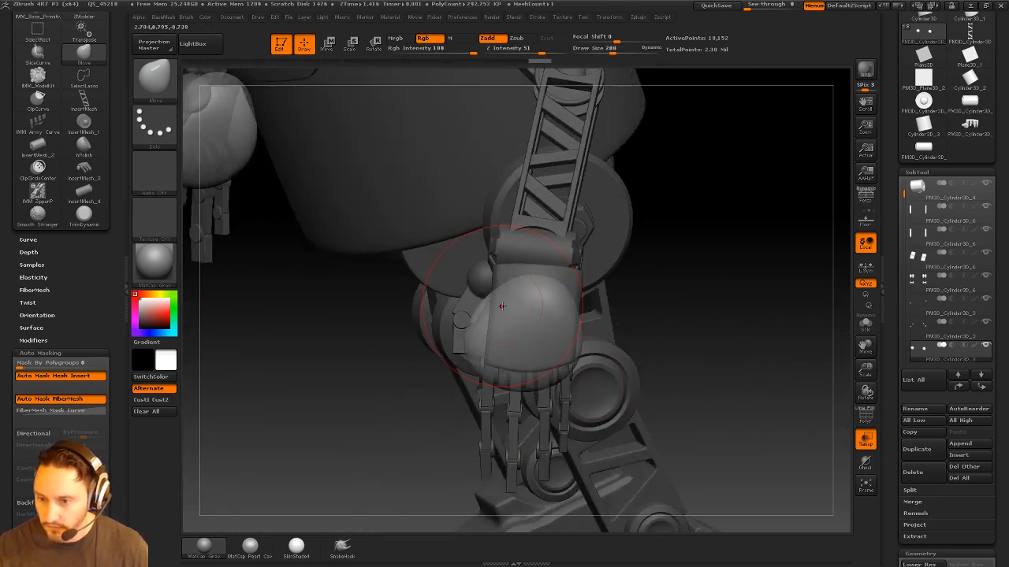
left_click_drag(525, 287, 512, 253)
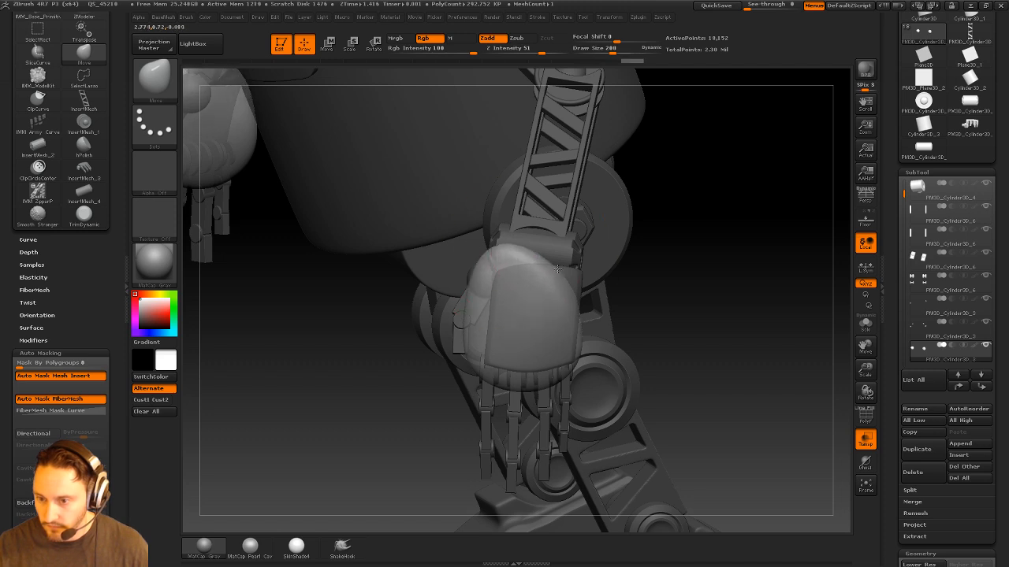
mouse_move(682, 292)
left_mouse_down()
mouse_move(741, 315)
mouse_move(721, 331)
mouse_move(716, 304)
mouse_move(732, 302)
mouse_move(729, 292)
left_mouse_up()
left_click_drag(734, 358, 731, 354)
mouse_move(613, 296)
left_mouse_down()
mouse_move(715, 299)
mouse_move(676, 295)
left_mouse_up()
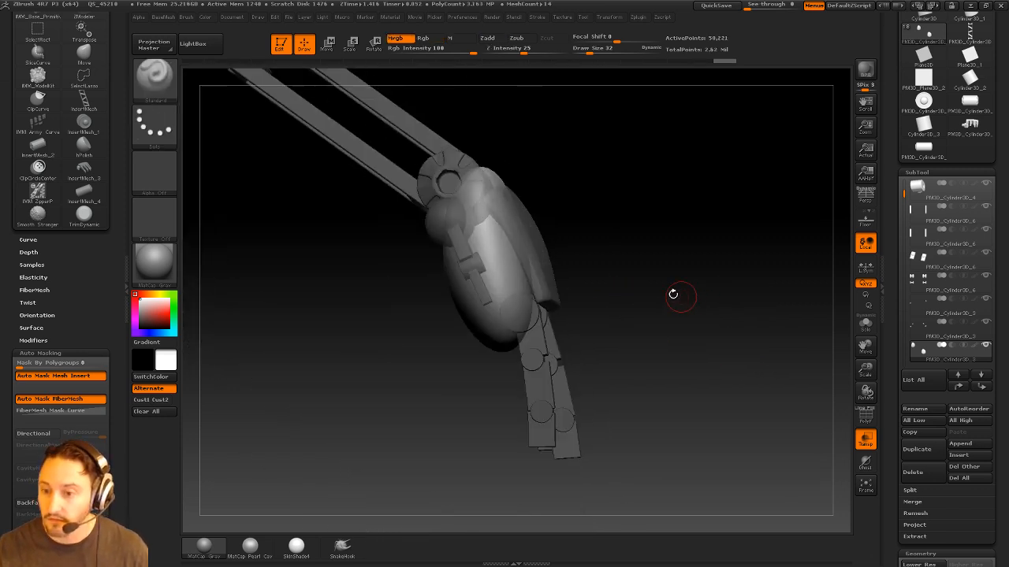
key("w")
mouse_move(496, 268)
left_mouse_down()
mouse_move(727, 205)
mouse_move(704, 205)
mouse_move(697, 164)
left_mouse_up()
mouse_move(765, 261)
left_mouse_down()
mouse_move(702, 261)
mouse_move(730, 268)
left_mouse_up()
key("q")
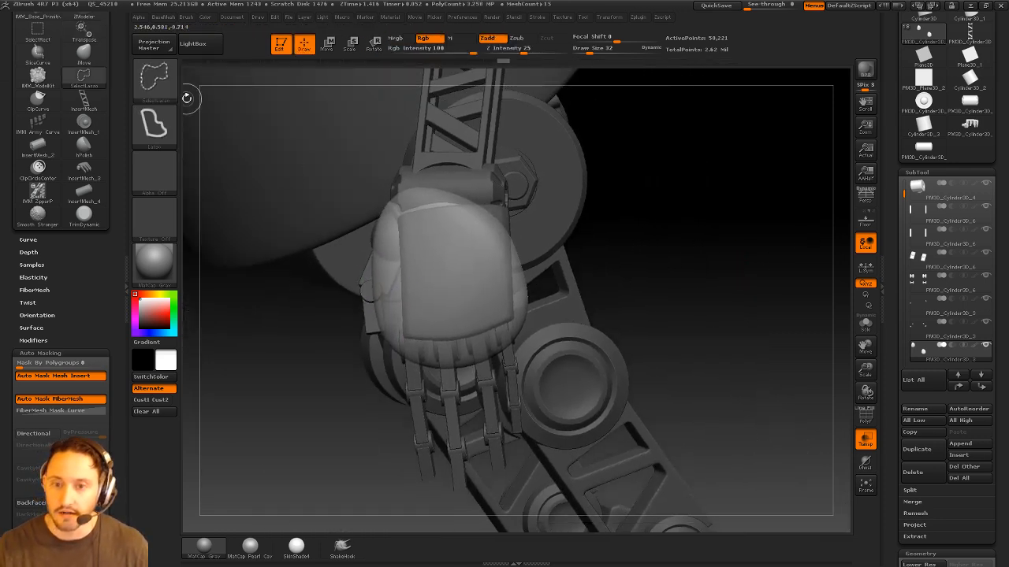
Try to clip a round finger notch into the oval palm filling with the ClipCircle brush
left_click(162, 85, "ctrl+shift")
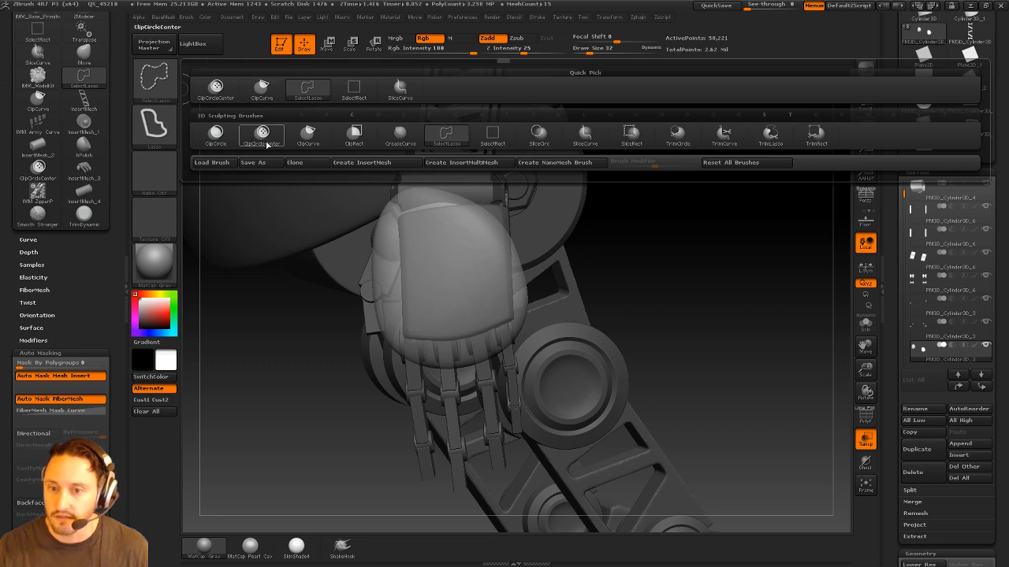
left_click(227, 139)
left_click_drag(776, 264, 688, 256)
key("ctrl+shift")
left_click_drag(504, 337, 555, 400, "ctrl+shift")
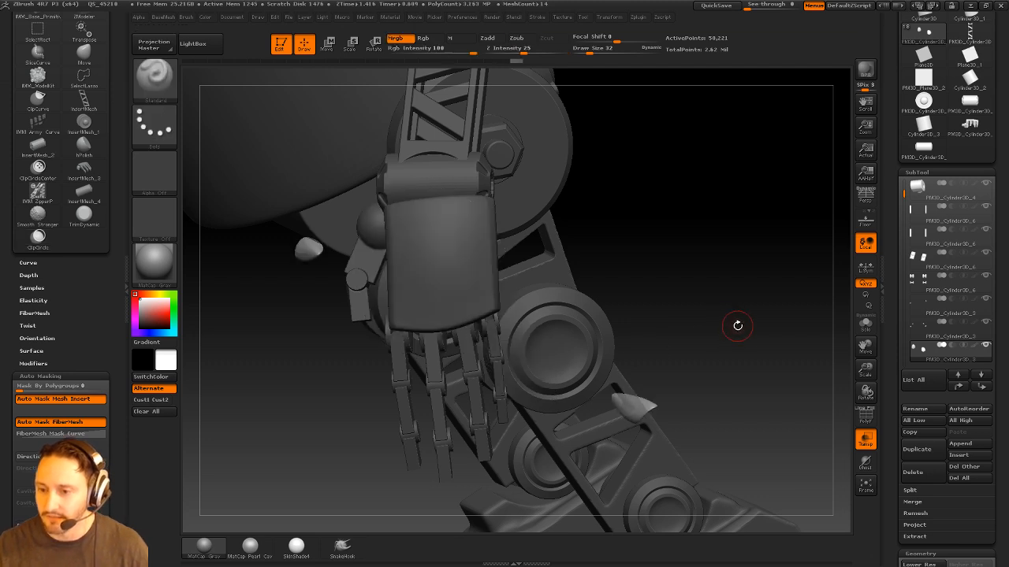
Isolate the palm filling pair, hide one side's copy with SelectRect, delete the hidden geometry, and leave solo mode
left_click(865, 322)
left_click_drag(705, 281, 671, 290)
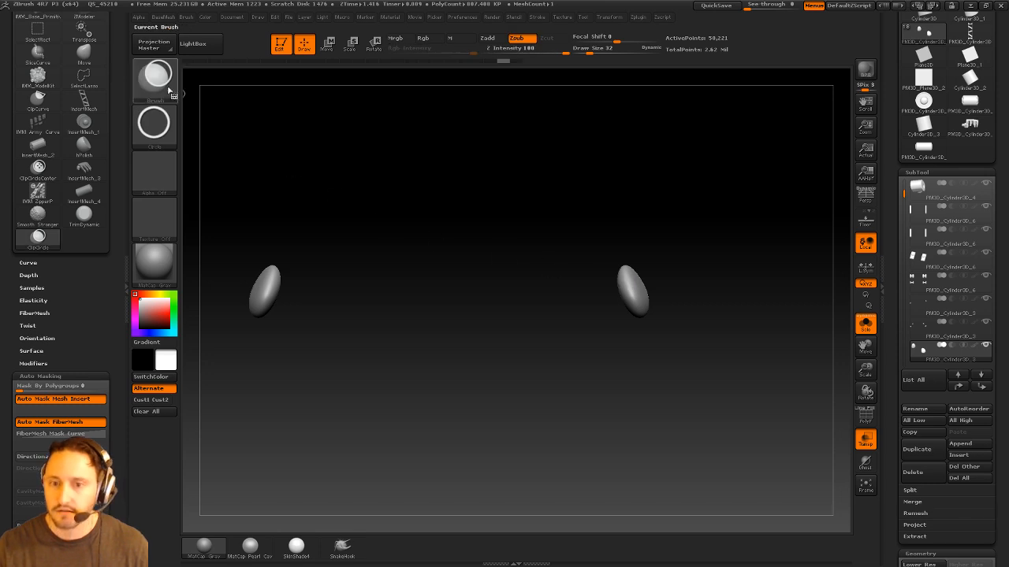
left_click(155, 77, "ctrl+shift")
left_click(384, 95, "ctrl+shift")
left_click_drag(352, 176, 227, 382, "ctrl+shift")
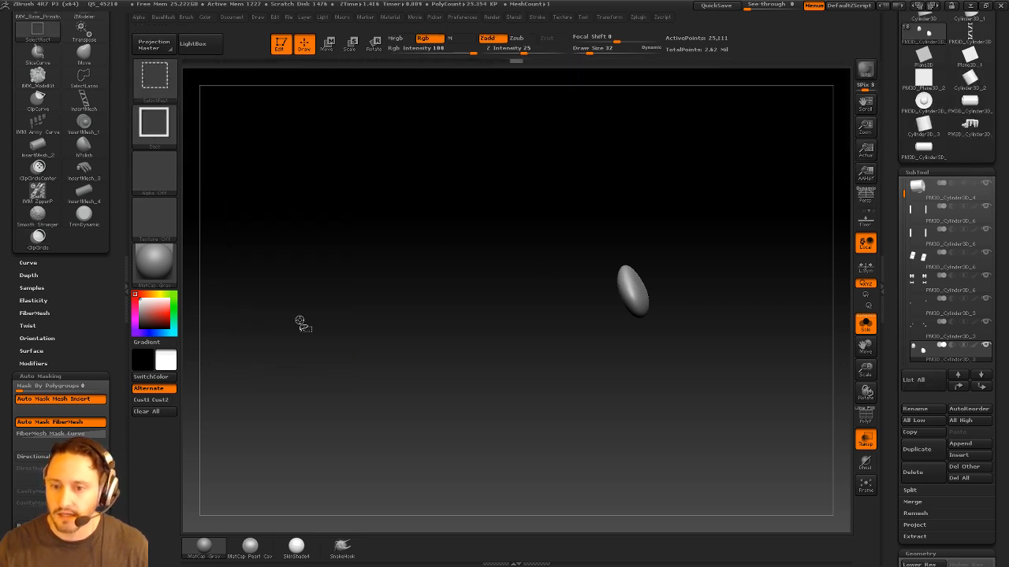
key("b")
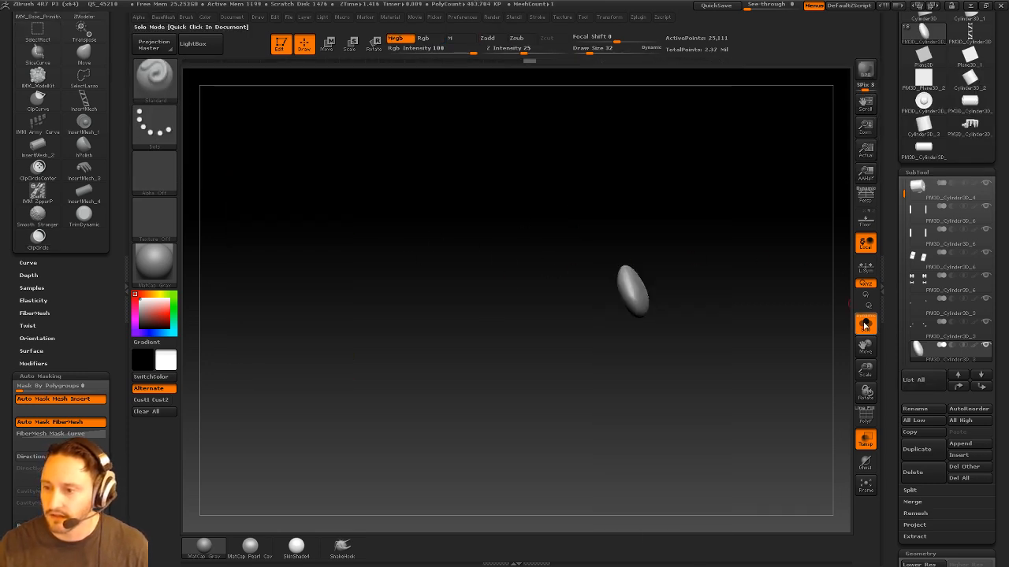
left_click(865, 325)
Clip a rounded notch into the palm filling at the index finger's base with the ClipCircle brush
left_click_drag(759, 295, 767, 264)
key("w")
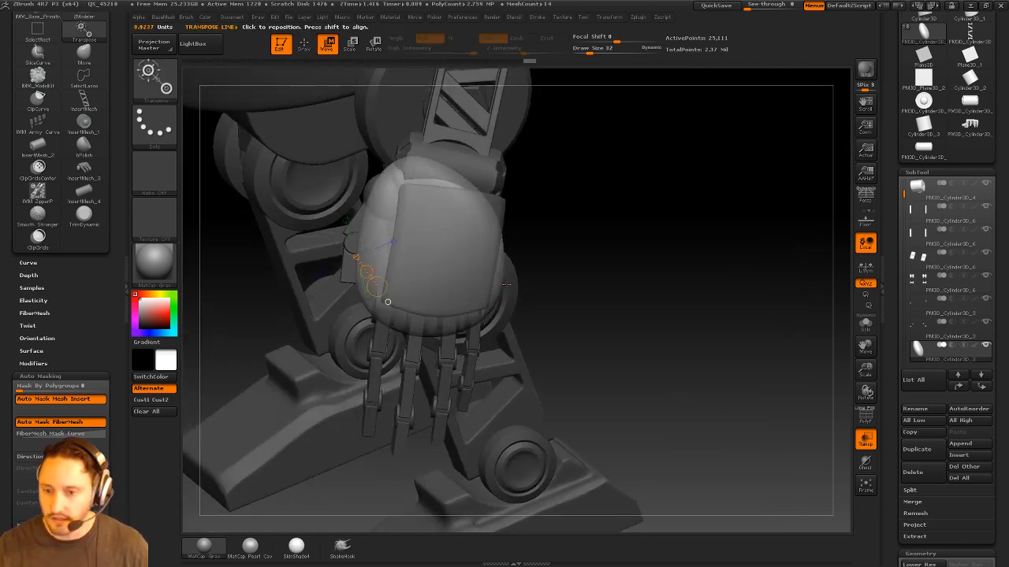
mouse_move(394, 192)
left_mouse_down()
mouse_move(381, 300)
mouse_move(391, 331)
mouse_move(587, 419)
left_mouse_up()
key("q")
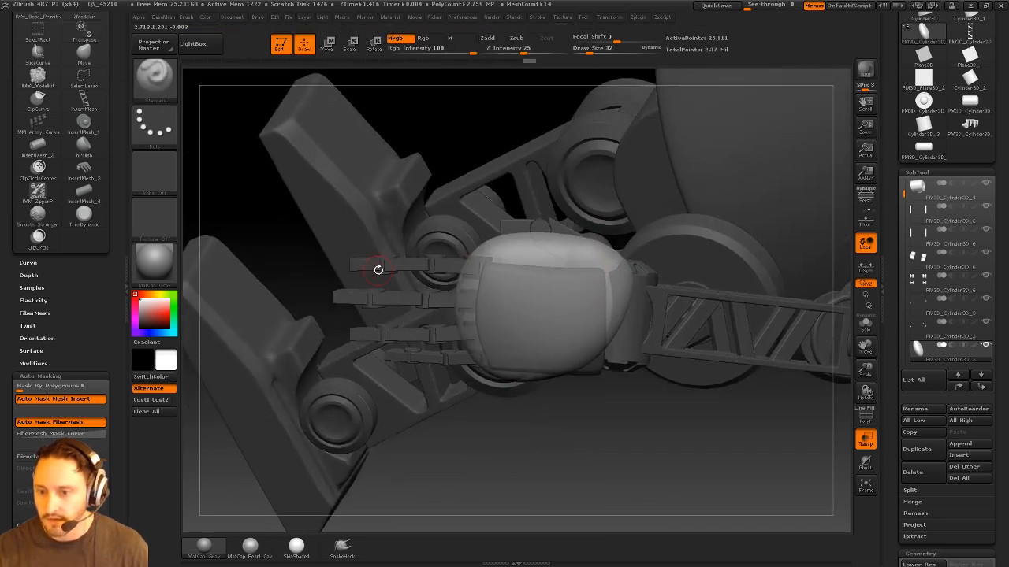
left_click(159, 85, "ctrl+shift")
left_click(211, 89)
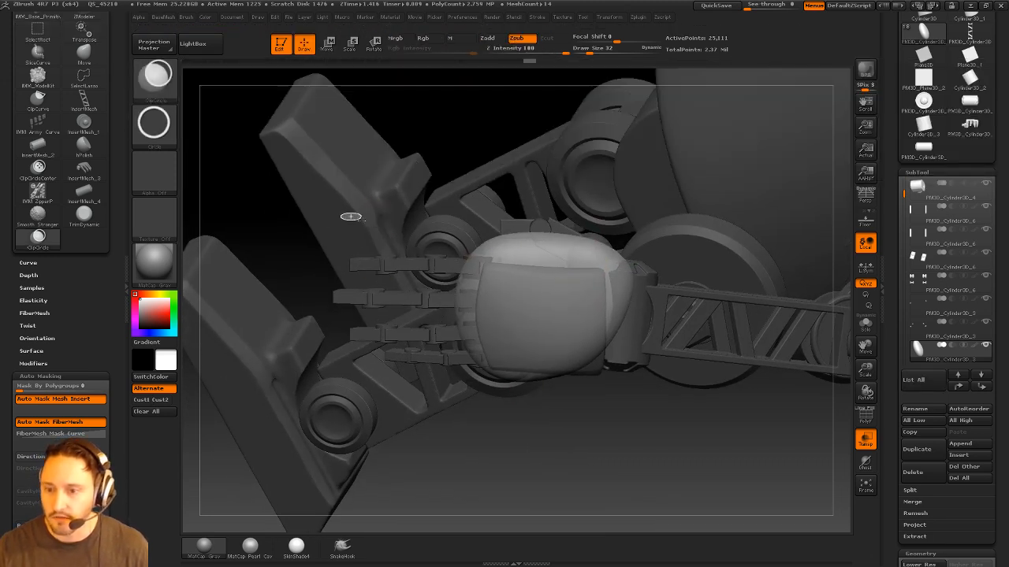
mouse_move(347, 213)
left_mouse_down("ctrl+shift")
mouse_move(427, 281)
mouse_move(484, 290)
left_mouse_up("ctrl+shift")
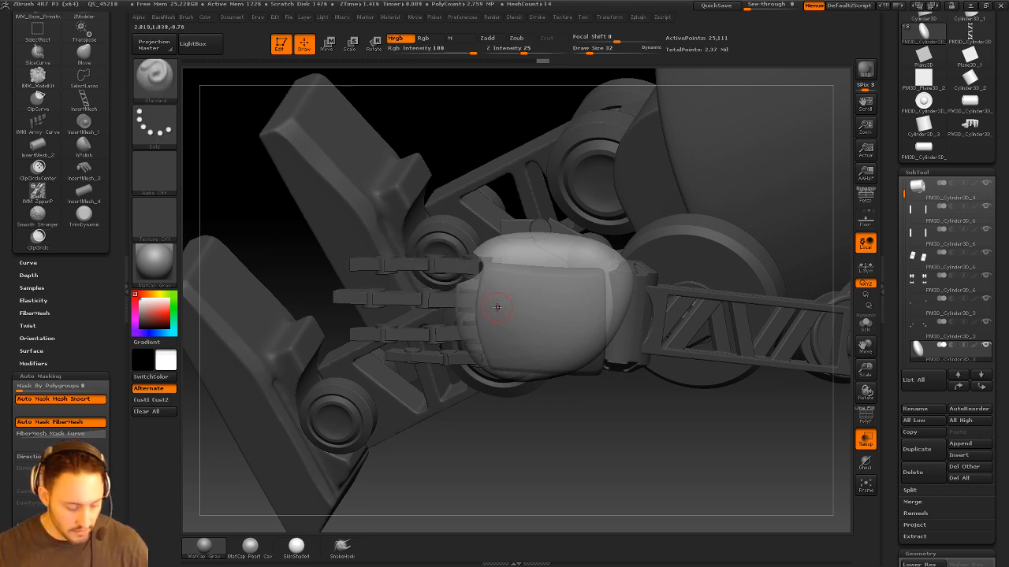
Clip matching rounded notches into the palm filling at the bases of the middle and ring fingers
key("w")
left_click_drag(551, 299, 457, 302)
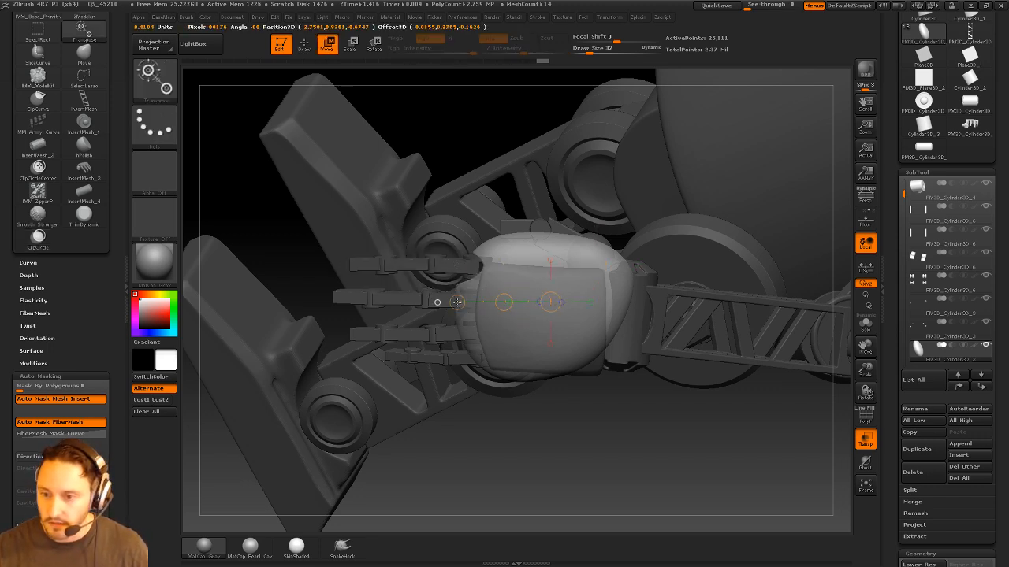
key("q")
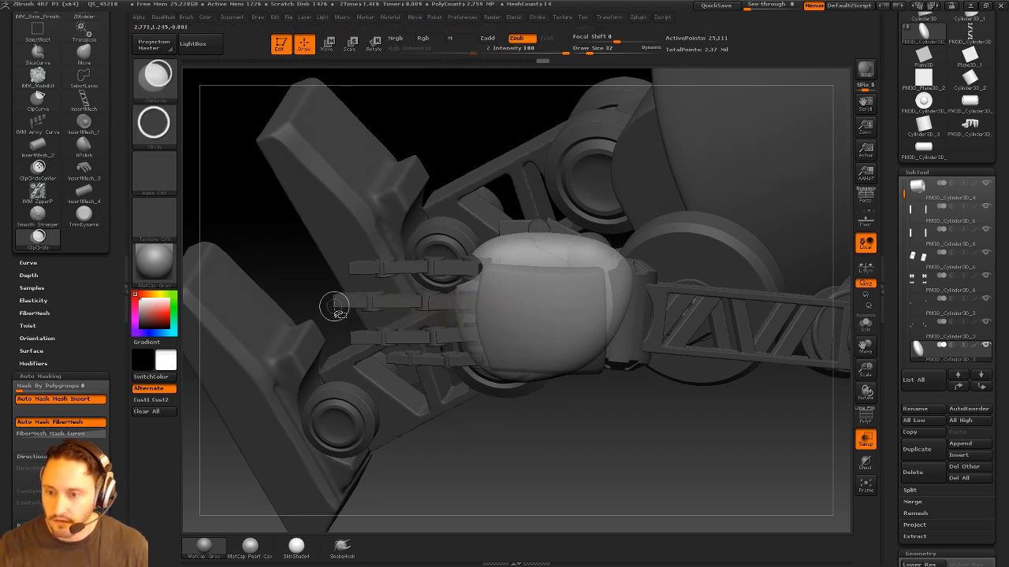
mouse_move(330, 321)
left_mouse_down("ctrl+shift")
mouse_move(456, 340)
mouse_move(452, 316)
mouse_move(487, 322)
left_mouse_up("ctrl+shift")
key("w")
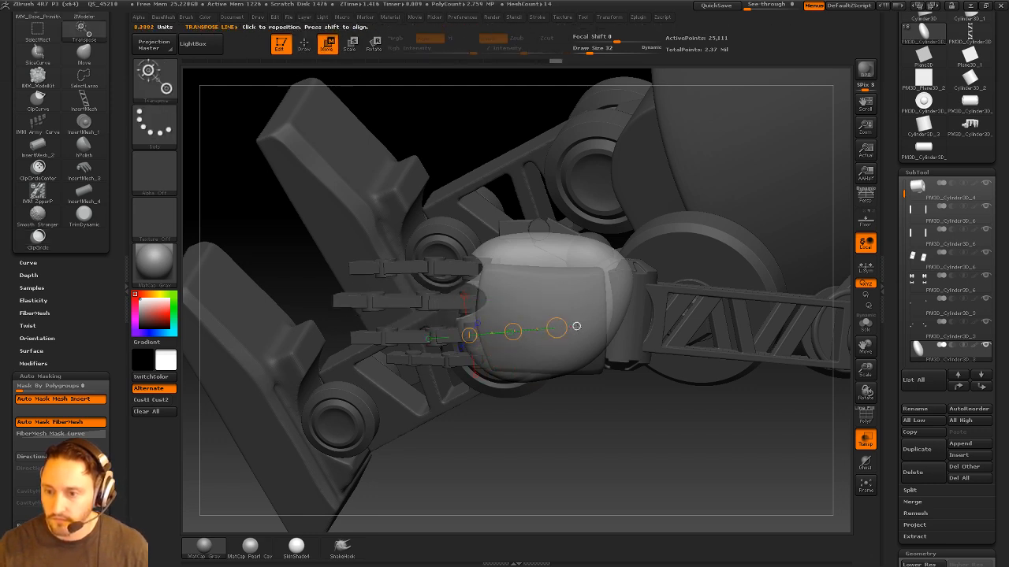
right_click_drag(557, 328, 569, 348)
key("q")
left_click_drag(327, 321, 490, 352, "ctrl+shift")
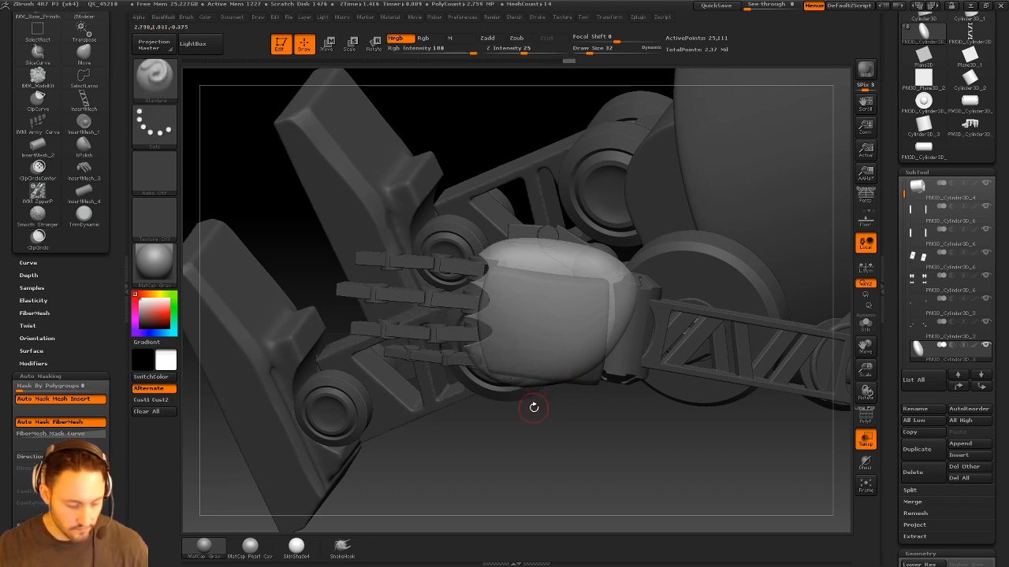
Clip a rounded notch into the palm filling at the little finger's base and inspect the hand
key("w")
left_click_drag(533, 407, 533, 414)
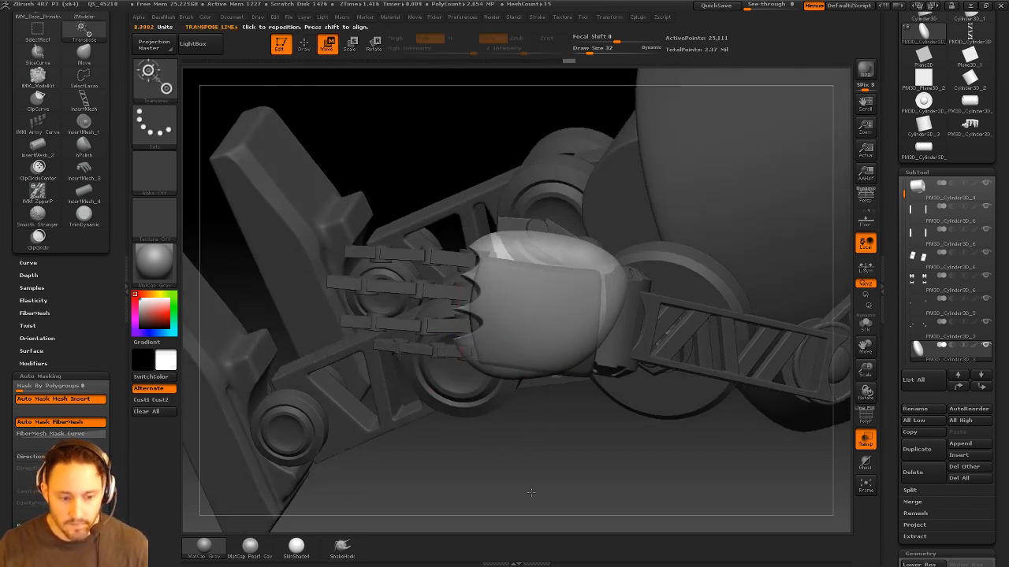
mouse_move(531, 492)
left_mouse_down("alt")
mouse_move(492, 349)
mouse_move(552, 320)
mouse_move(577, 340)
left_mouse_up("alt")
key("q")
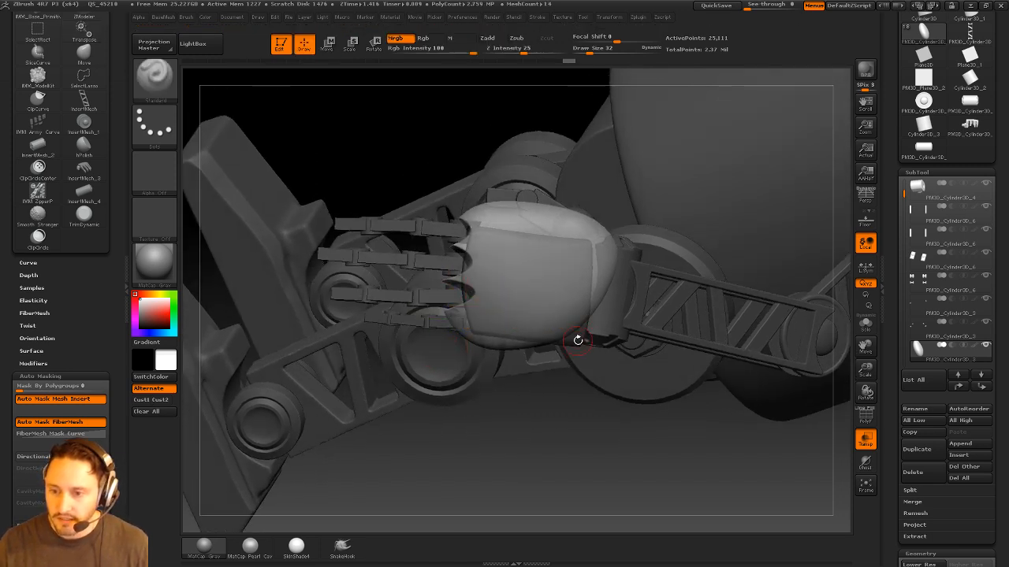
mouse_move(419, 371)
left_mouse_down("ctrl+shift")
mouse_move(468, 396)
mouse_move(468, 344)
left_mouse_up("ctrl+shift")
mouse_move(557, 430)
left_mouse_down()
mouse_move(687, 341)
mouse_move(701, 396)
mouse_move(712, 284)
left_mouse_up()
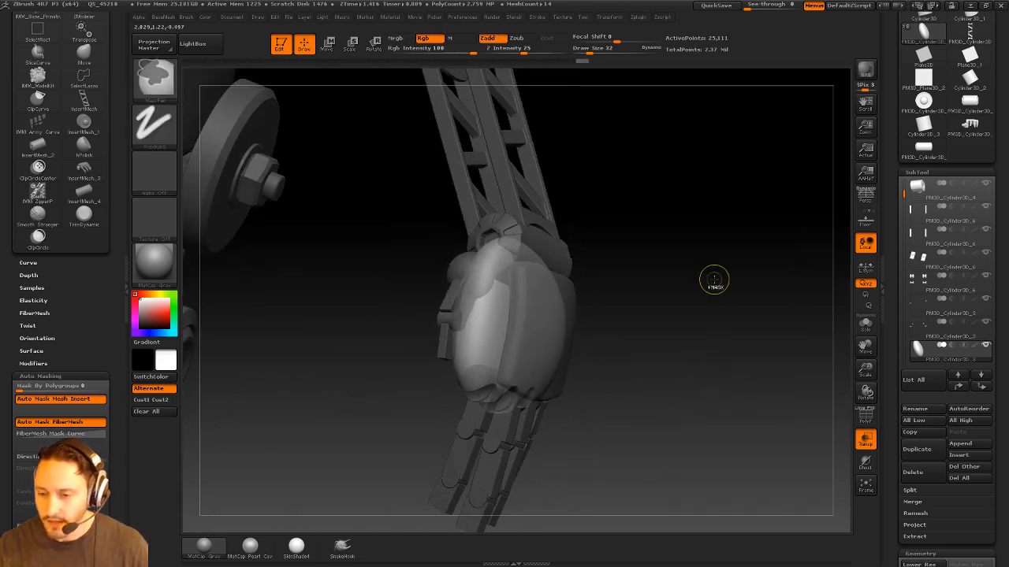
Update the palm filling's DynaMesh, isolate it, and smooth the finger notches at draw size 86
left_click_drag(726, 369, 744, 265)
left_click(865, 323)
left_click_drag(727, 343, 698, 316)
key("s")
left_click_drag(543, 367, 528, 366)
left_click_drag(493, 368, 478, 371, "shift")
mouse_move(653, 297)
left_mouse_down()
mouse_move(683, 353)
mouse_move(539, 325)
mouse_move(546, 341)
left_mouse_up()
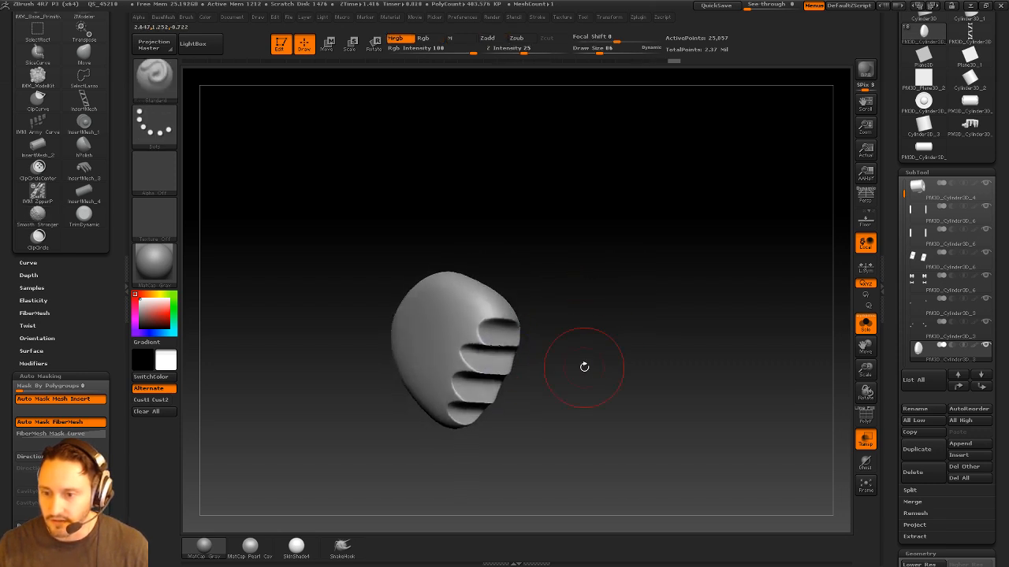
Update the palm filling's DynaMesh and trim the pointed tips between the finger notches with the ClipCurve brush
mouse_move(604, 375)
left_mouse_down()
mouse_move(592, 349)
mouse_move(475, 358)
mouse_move(462, 387)
left_mouse_up()
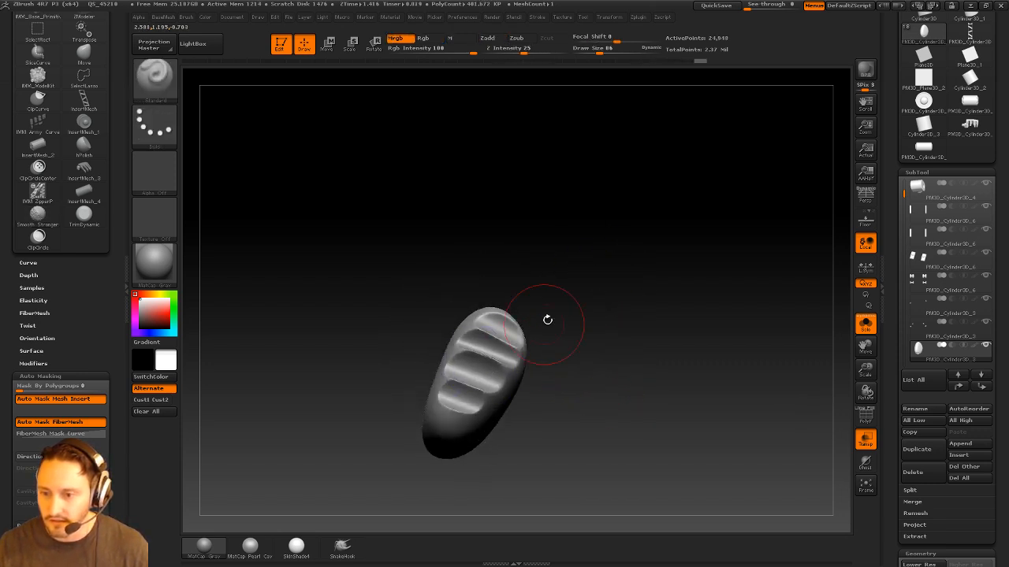
left_click_drag(547, 319, 646, 331)
left_click_drag(652, 333, 588, 298, "ctrl")
mouse_move(605, 359)
left_mouse_down()
mouse_move(611, 375)
mouse_move(609, 318)
mouse_move(614, 357)
left_mouse_up()
left_click(155, 77, "ctrl+shift")
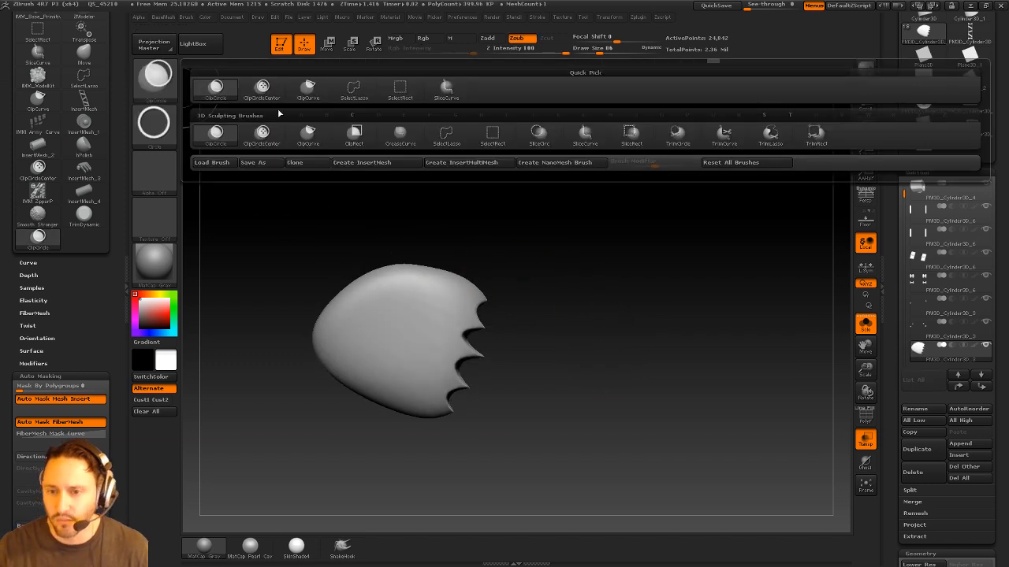
left_click(308, 133)
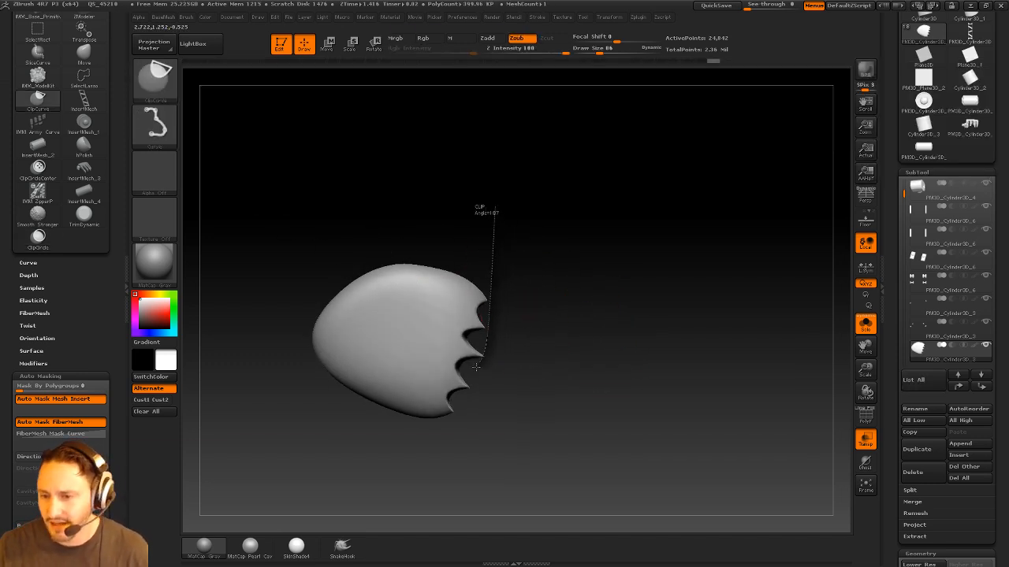
left_click_drag(427, 449, 430, 441, "ctrl+shift")
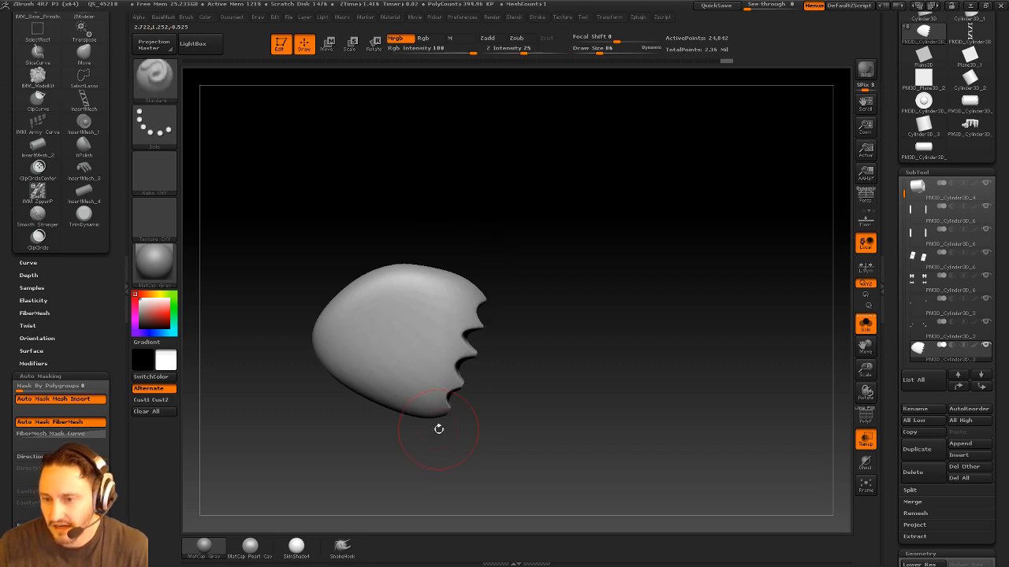
Smooth the ridges between the finger notches at draw size 62 and update the palm filling's DynaMesh
mouse_move(607, 326)
left_mouse_down()
mouse_move(598, 375)
mouse_move(575, 370)
left_mouse_up()
key("s")
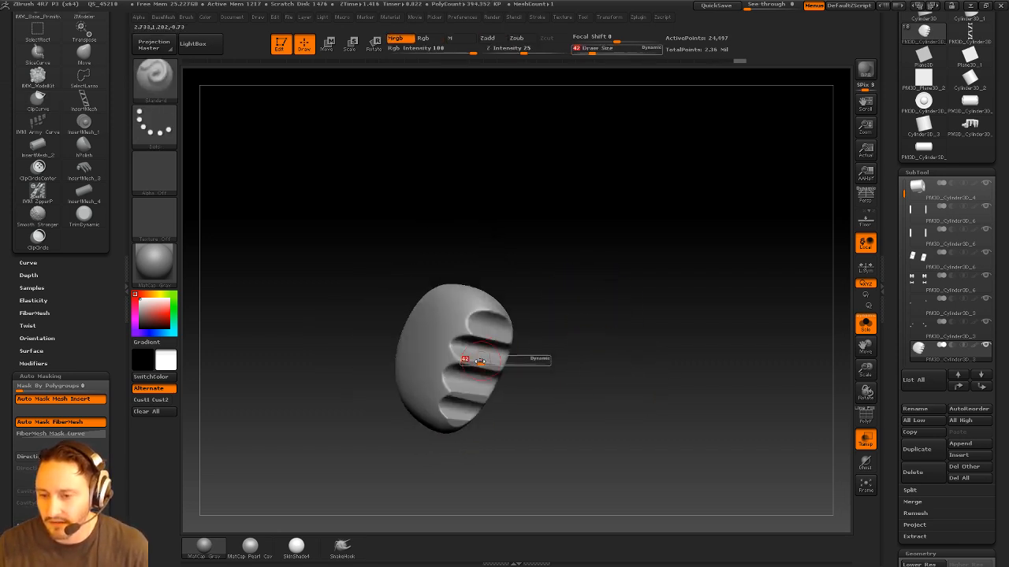
key("shift")
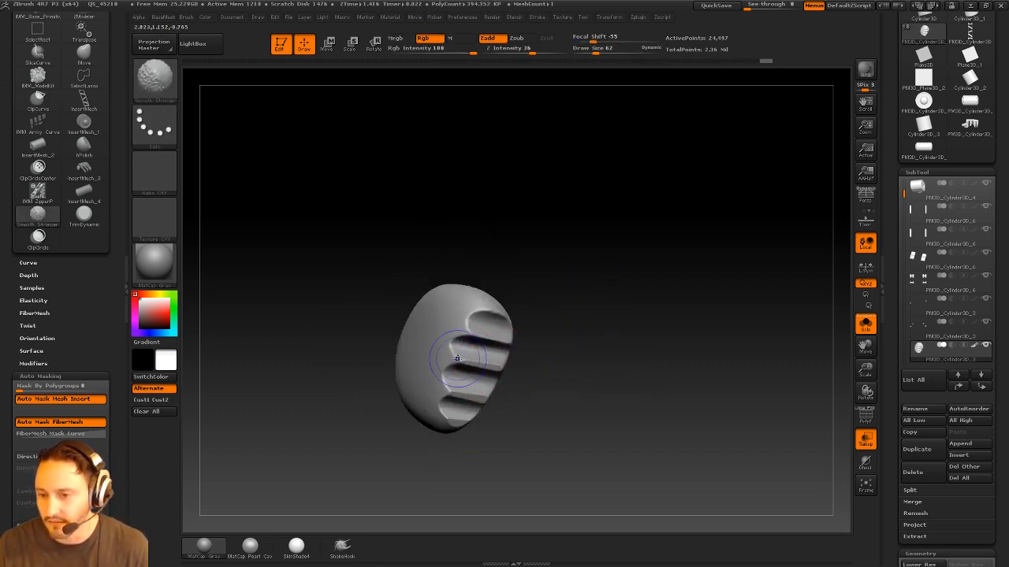
left_click_drag(604, 355, 614, 340)
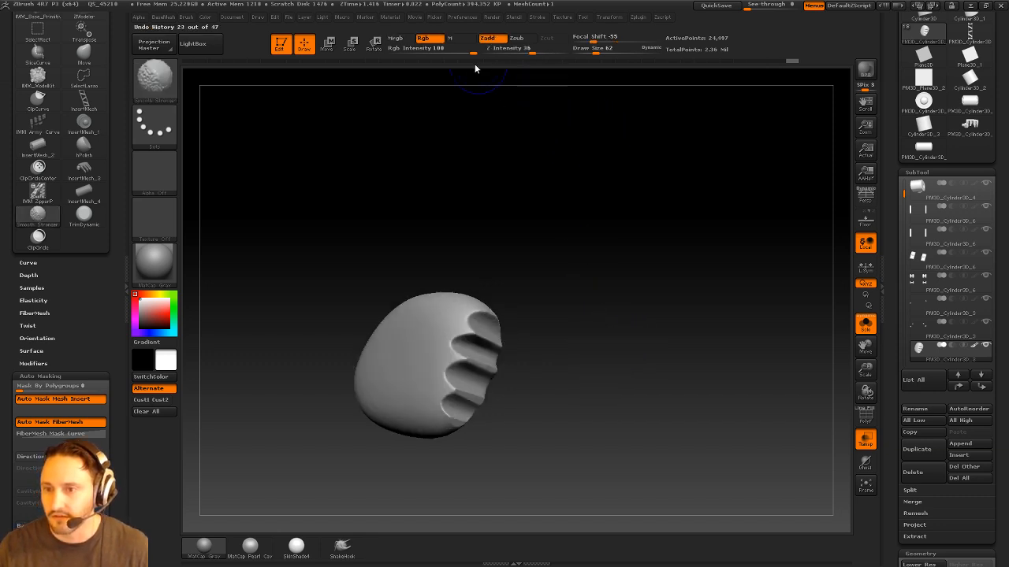
right_click_drag(412, 327, 469, 346)
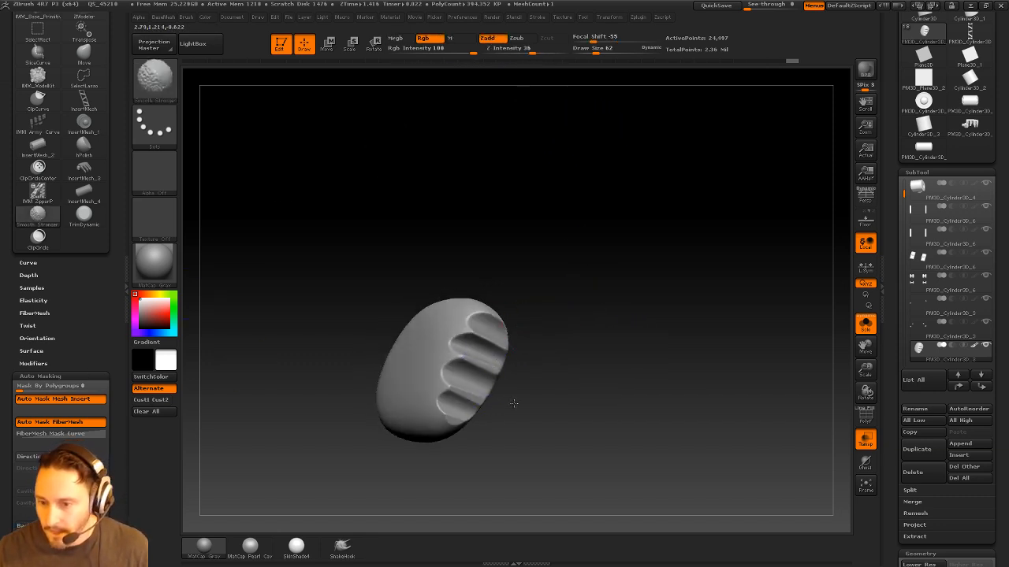
left_click_drag(706, 354, 692, 352)
mouse_move(795, 330)
left_mouse_down()
mouse_move(664, 319)
mouse_move(598, 340)
left_mouse_up()
left_click_drag(513, 344, 465, 342, "shift")
mouse_move(647, 355)
left_mouse_down("alt")
mouse_move(648, 318)
mouse_move(676, 314)
left_mouse_up("alt")
left_click_drag(644, 279, 689, 344, "ctrl")
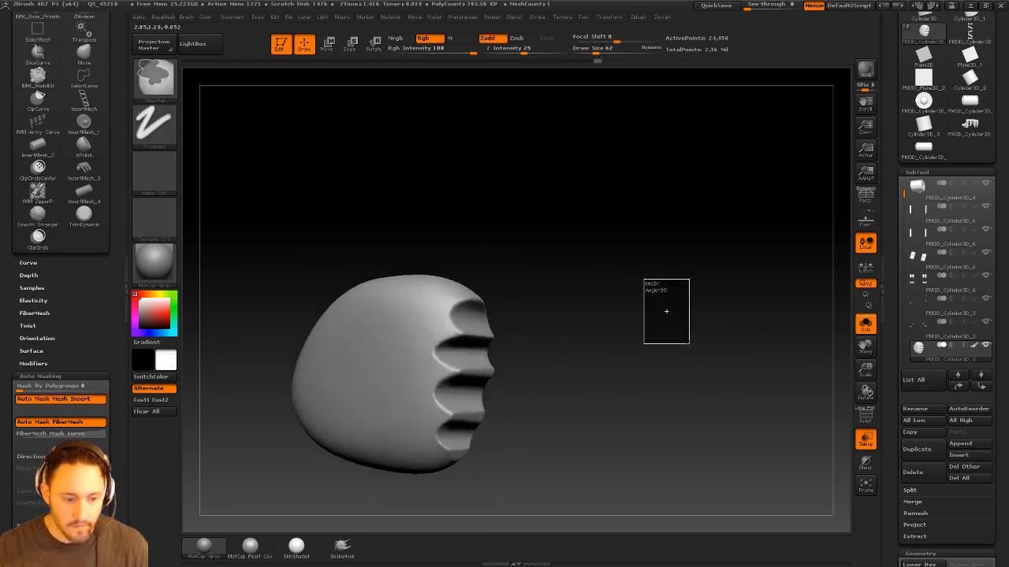
Check the palm filling's fit within the whole hand, then isolate it and inspect its wireframe
left_click_drag(635, 363, 667, 325, "alt")
key("s")
left_click(865, 324)
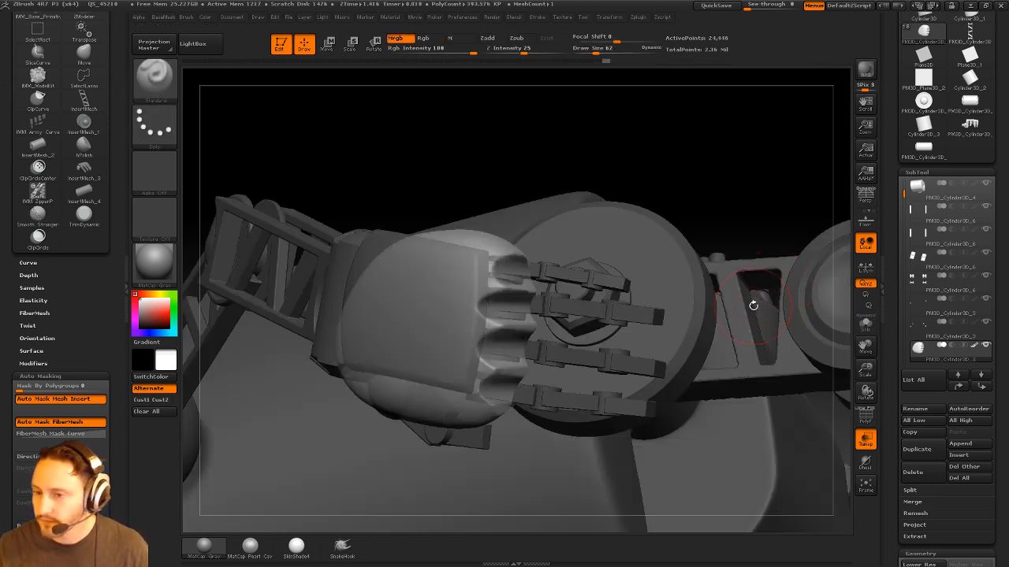
left_click_drag(720, 218, 769, 178)
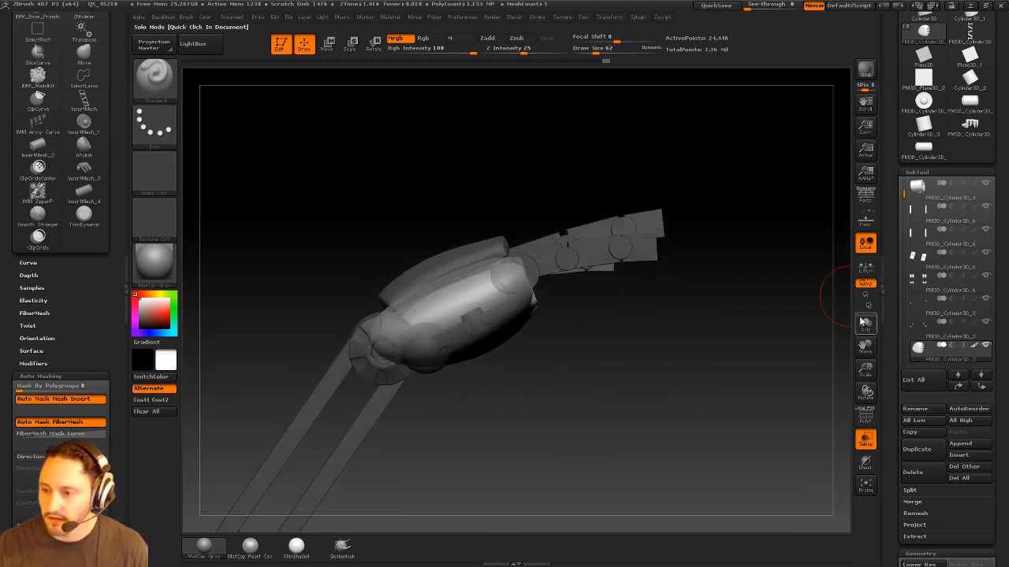
left_click(865, 323)
left_click(865, 416)
left_click_drag(799, 367, 848, 409)
left_click(865, 416)
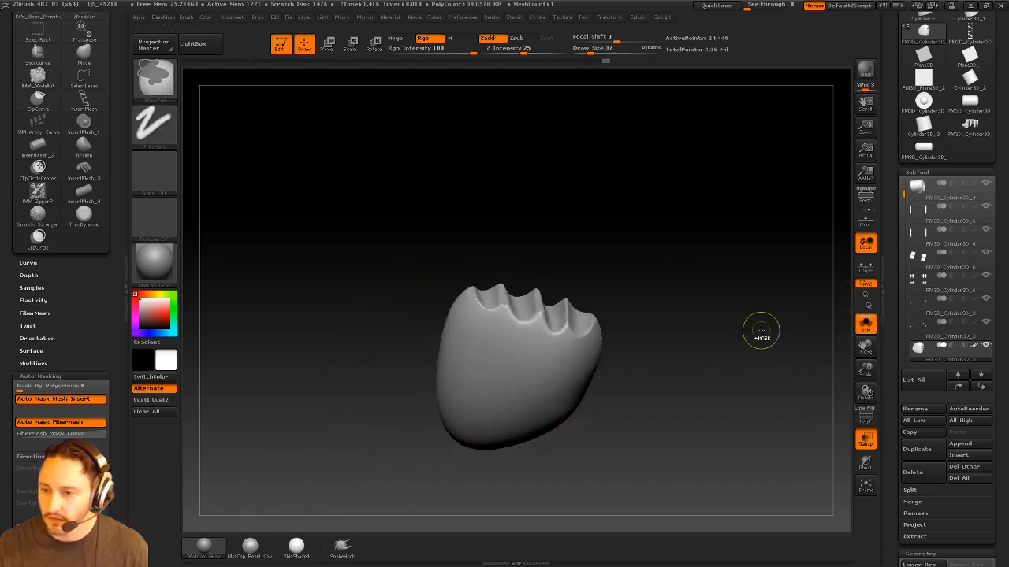
Paint a small mask beneath the middle of the finger notches with the MaskConvex brush at draw size 37
left_click(166, 87, "ctrl")
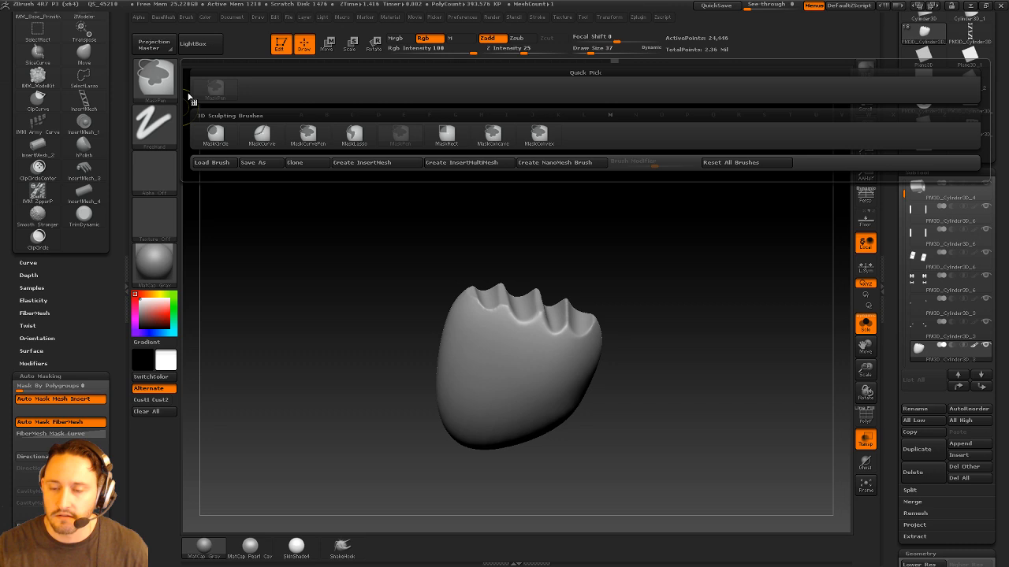
left_click(493, 136)
mouse_move(604, 210)
left_mouse_down("alt")
mouse_move(491, 359)
mouse_move(514, 342)
left_mouse_up("alt")
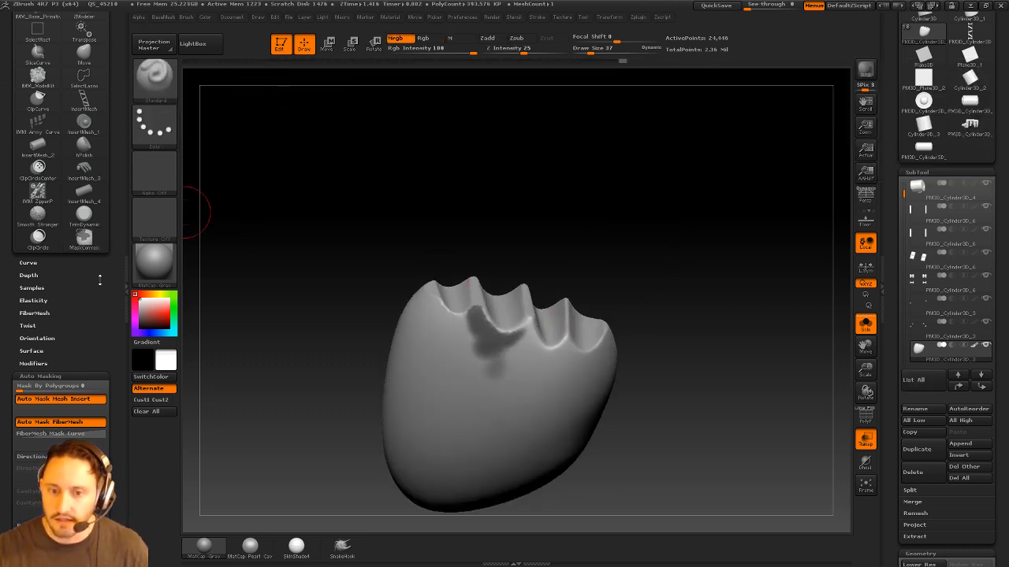
Compare the curve and depth settings of the MaskConvex and MaskConcave brushes
scroll(37, 116, "down", 5)
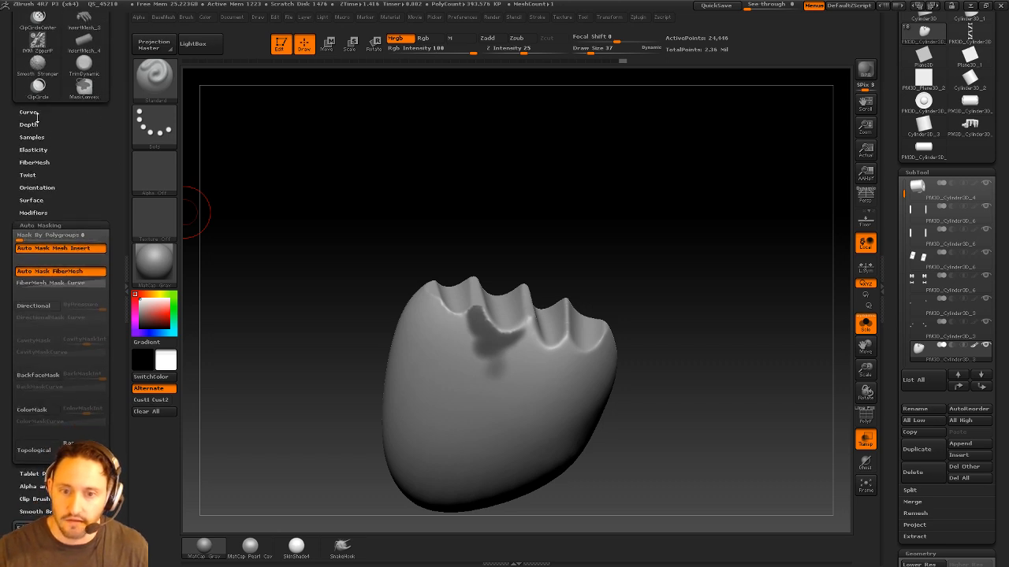
left_click(32, 113)
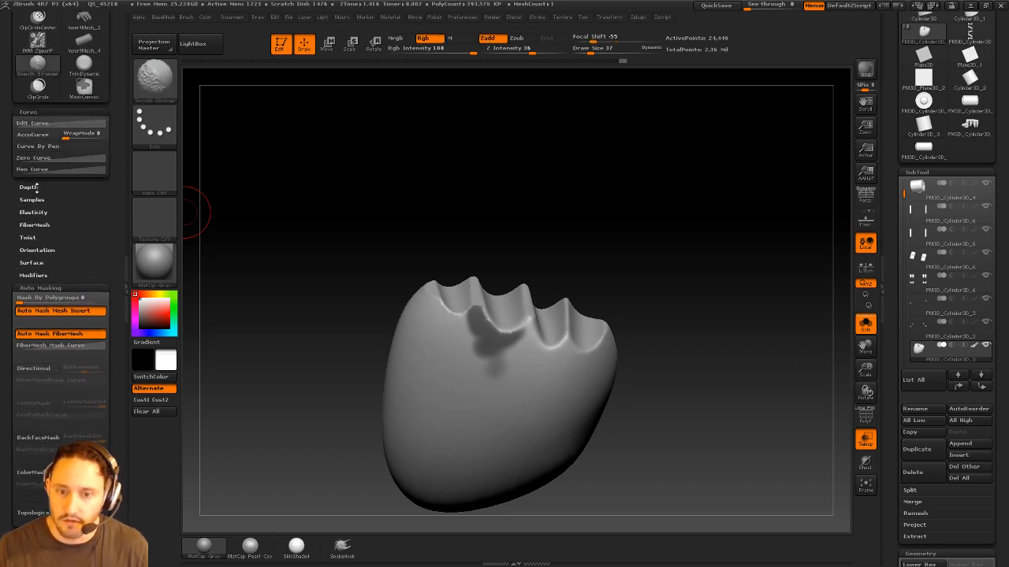
left_click(46, 185)
left_click(171, 90)
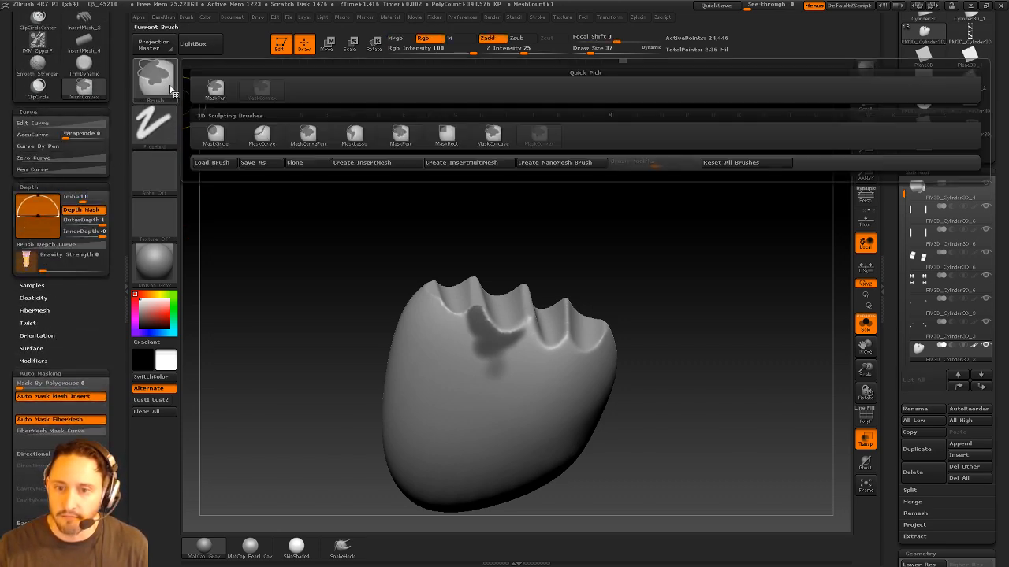
left_click(493, 135)
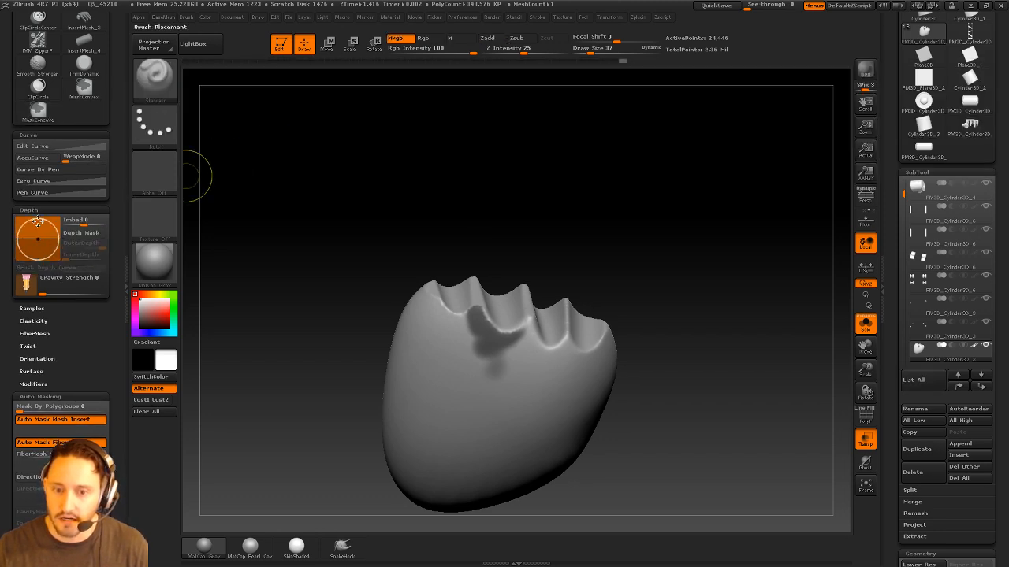
left_click(154, 76)
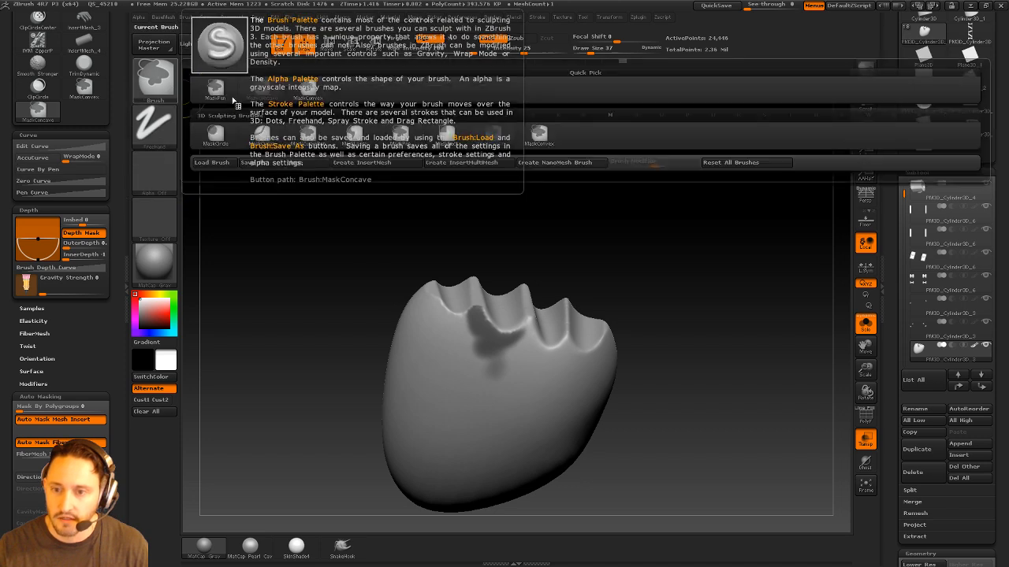
Extend the mask across the palm face beneath the finger notches with the MaskConvex brush at draw size 47
left_click(539, 135)
mouse_move(473, 189)
left_mouse_down()
mouse_move(480, 302)
mouse_move(437, 262)
left_mouse_up()
mouse_move(544, 301)
left_mouse_down("ctrl")
mouse_move(527, 322)
mouse_move(566, 324)
left_mouse_up("ctrl")
left_click_drag(669, 312, 591, 313)
key("s")
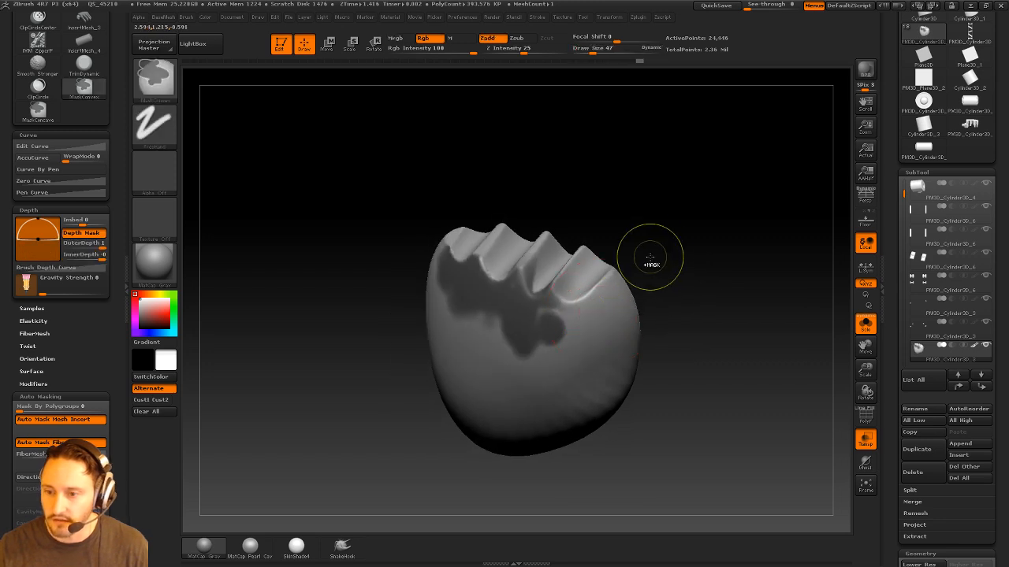
left_click_drag(650, 257, 551, 276, "ctrl")
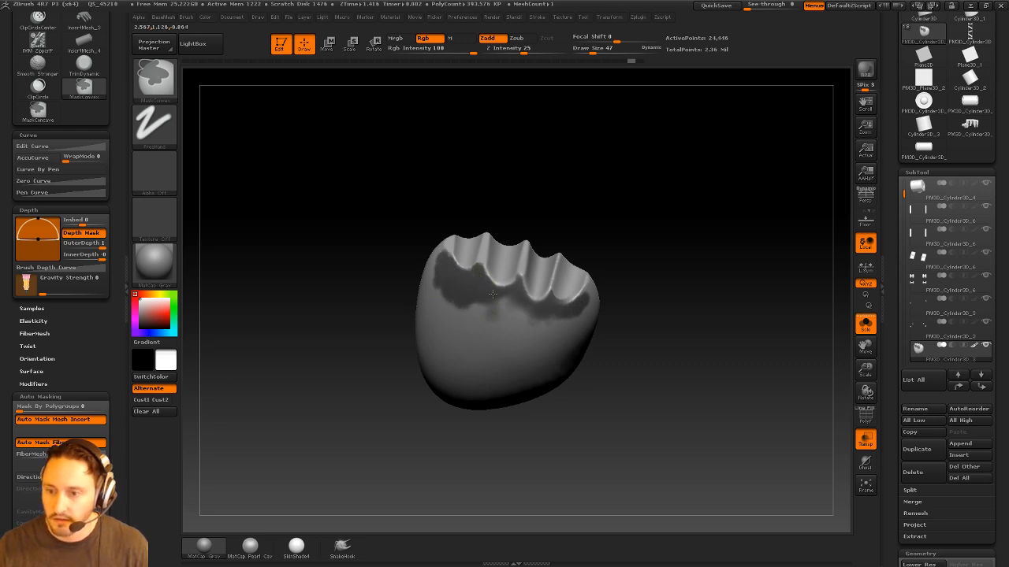
Switch to the MaskPen brush and extend the mask around the notched end at draw size 42
key("ctrl+b")
left_click(214, 96)
mouse_move(623, 236)
left_mouse_down()
mouse_move(697, 295)
mouse_move(710, 257)
mouse_move(657, 237)
mouse_move(515, 258)
left_mouse_up()
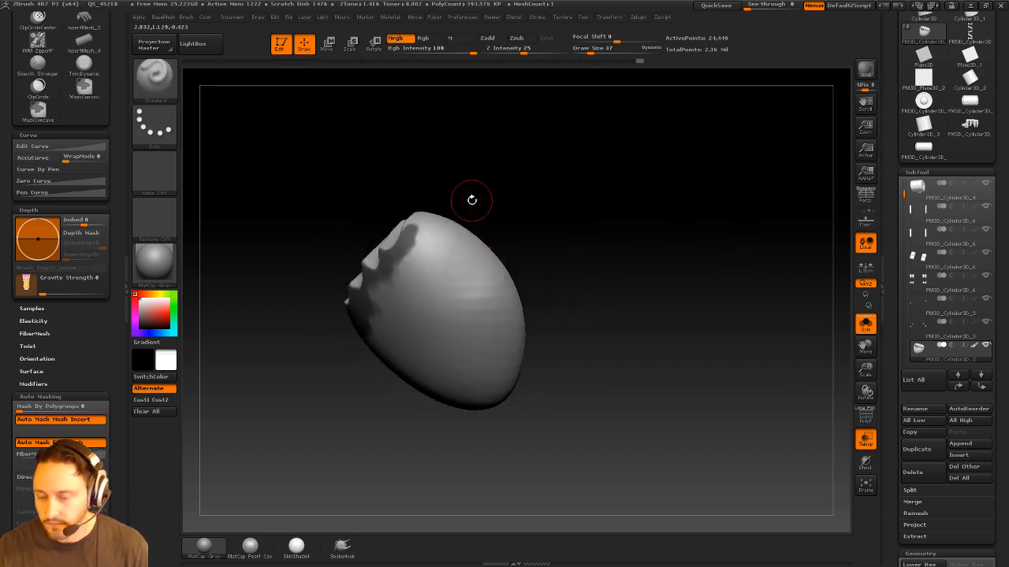
left_click_drag(472, 200, 634, 262)
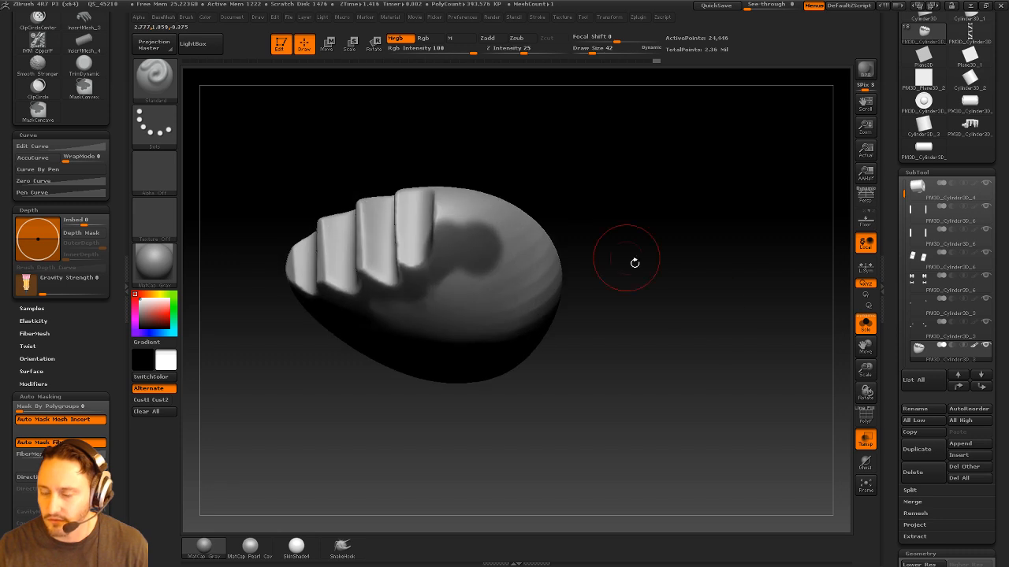
left_click(861, 420)
left_click(861, 420)
mouse_move(723, 298)
left_mouse_down("alt")
mouse_move(750, 333)
mouse_move(728, 314)
left_mouse_up("alt")
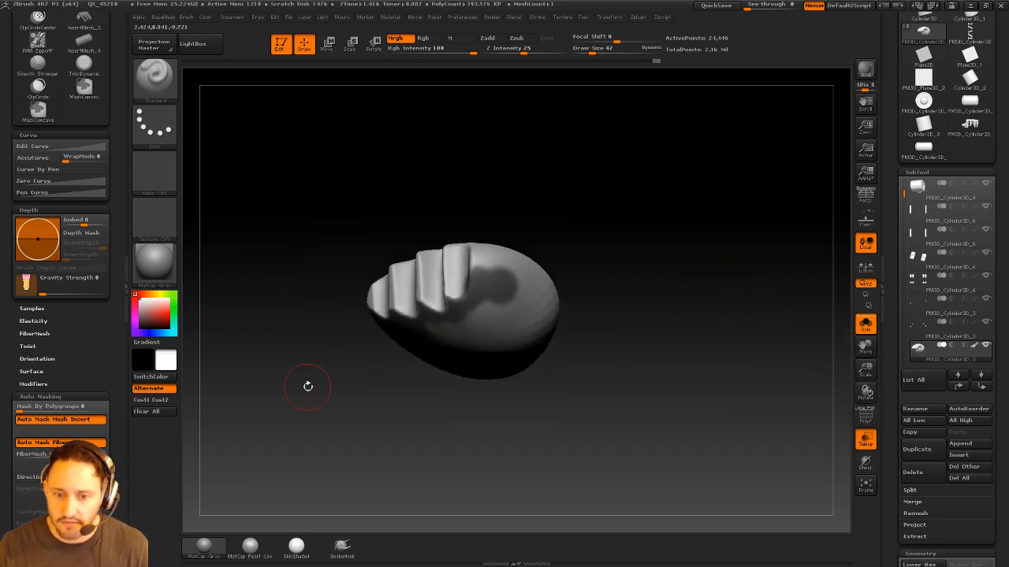
scroll(72, 268, "down", 5)
mouse_move(606, 159)
left_mouse_down("alt")
mouse_move(716, 313)
mouse_move(706, 292)
mouse_move(552, 331)
left_mouse_up("alt")
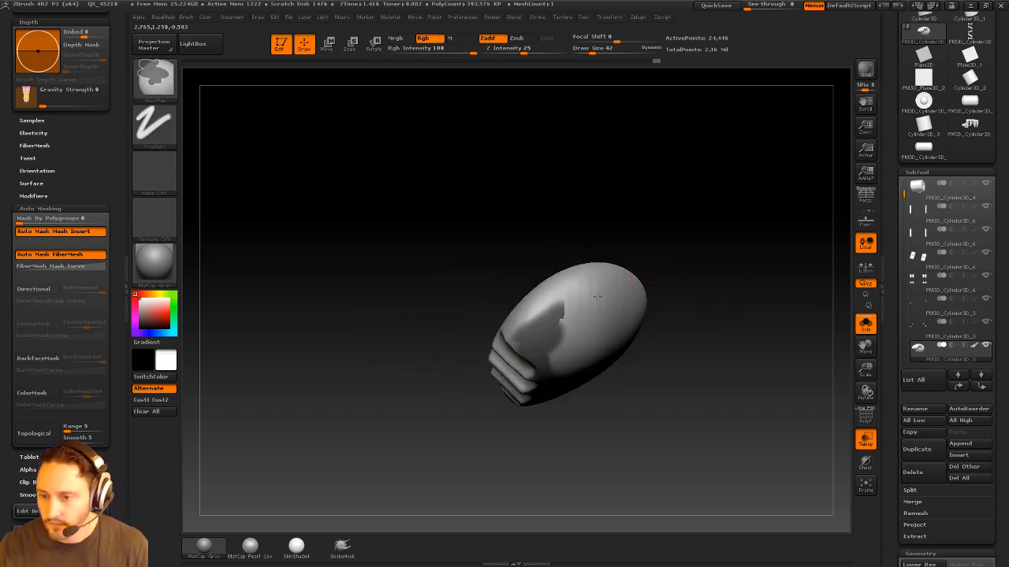
Mask a continuous band along the palm filling's narrow sides and wrist end with the MaskPen brush
left_click_drag(597, 296, 600, 295, "ctrl")
left_click_drag(702, 286, 674, 285, "alt")
left_click_drag(676, 279, 531, 322)
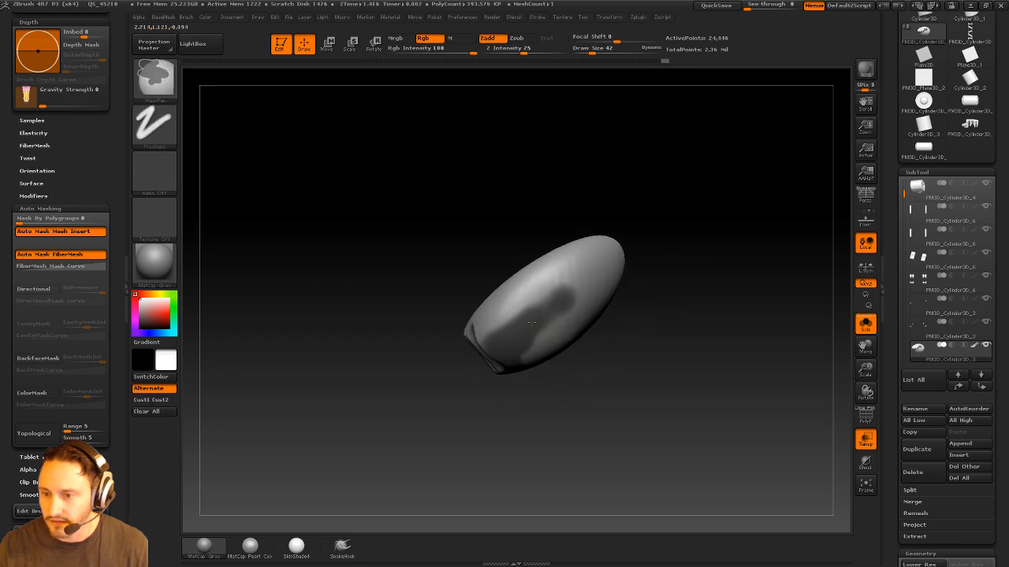
left_click_drag(673, 250, 577, 316)
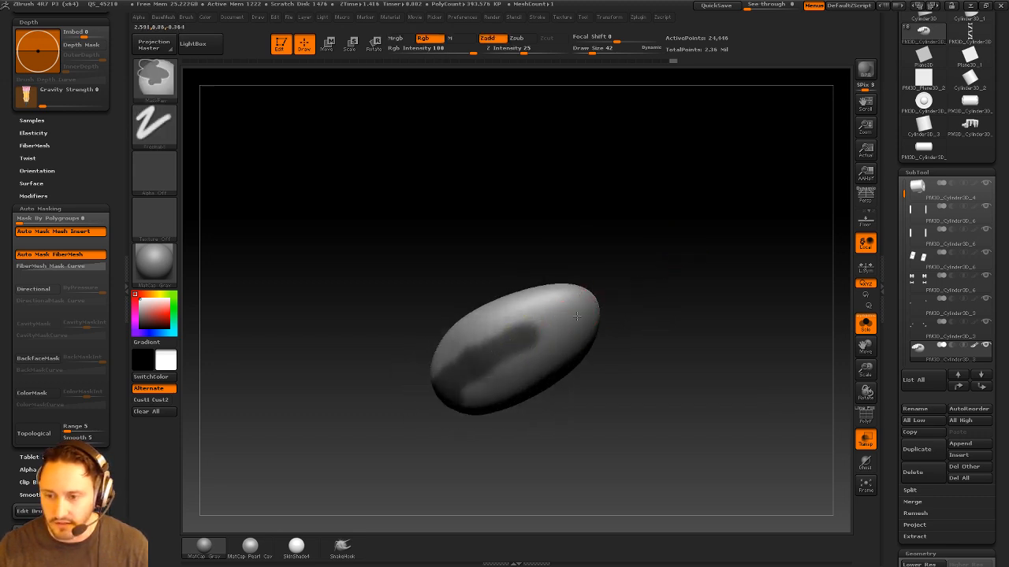
left_click_drag(673, 284, 617, 317)
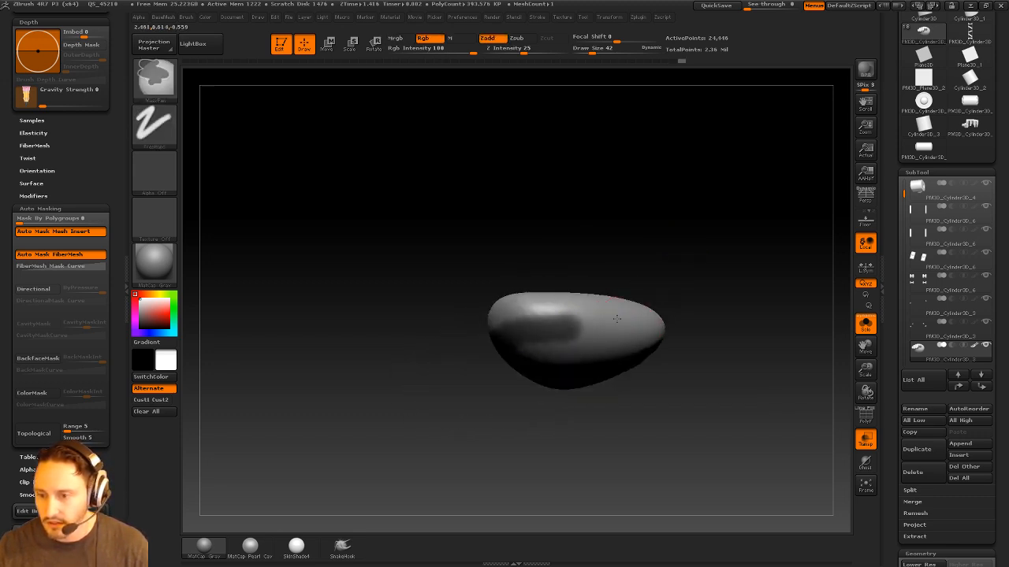
mouse_move(660, 375)
left_mouse_down()
mouse_move(686, 333)
mouse_move(676, 297)
left_mouse_up()
left_click_drag(536, 319, 510, 331, "ctrl")
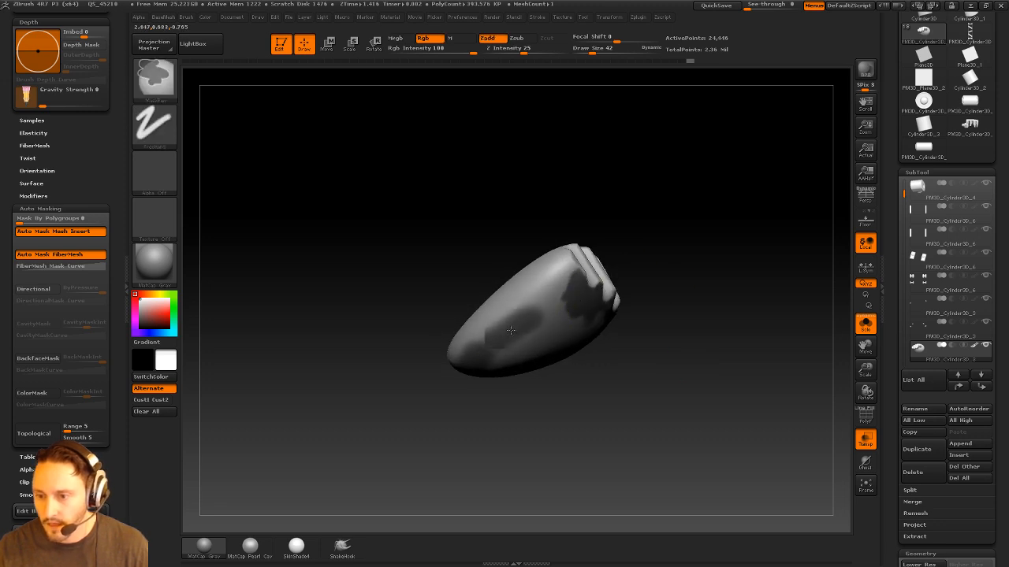
left_click_drag(672, 319, 627, 315)
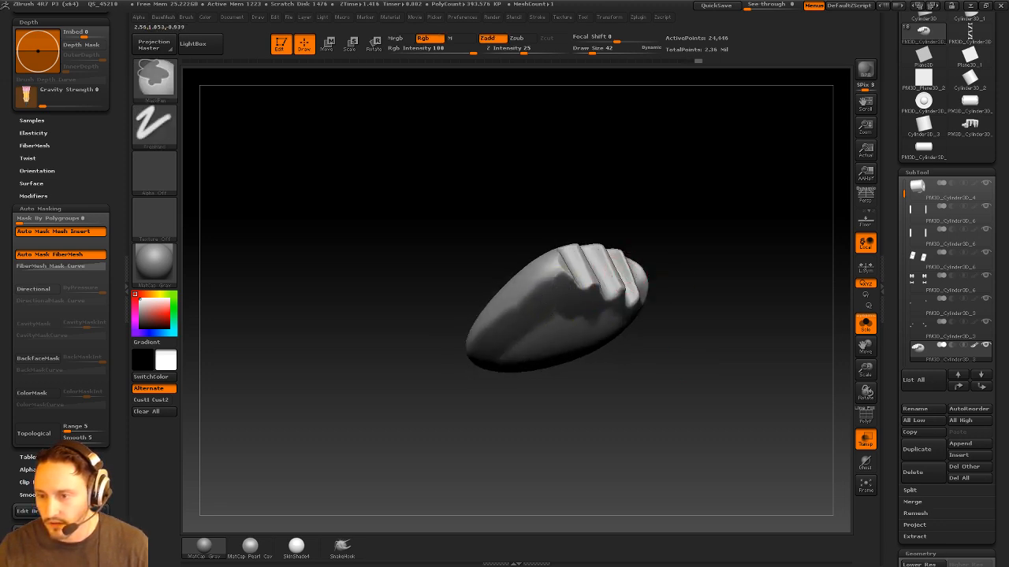
left_click_drag(716, 318, 687, 237)
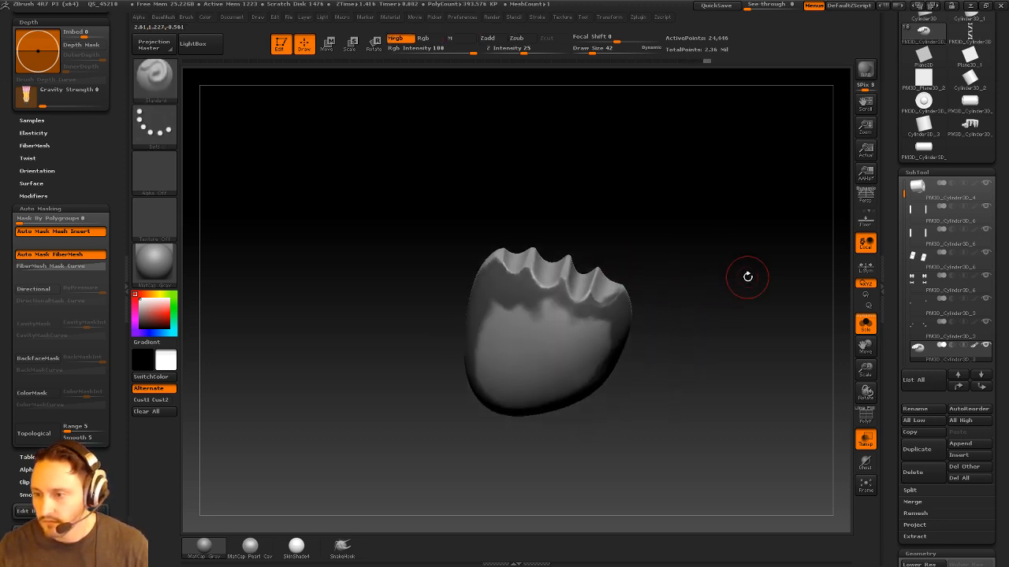
Fill in the mask over the palm filling's broad faces, leaving the finger notches unmasked
key("space")
left_click_drag(697, 348, 694, 298)
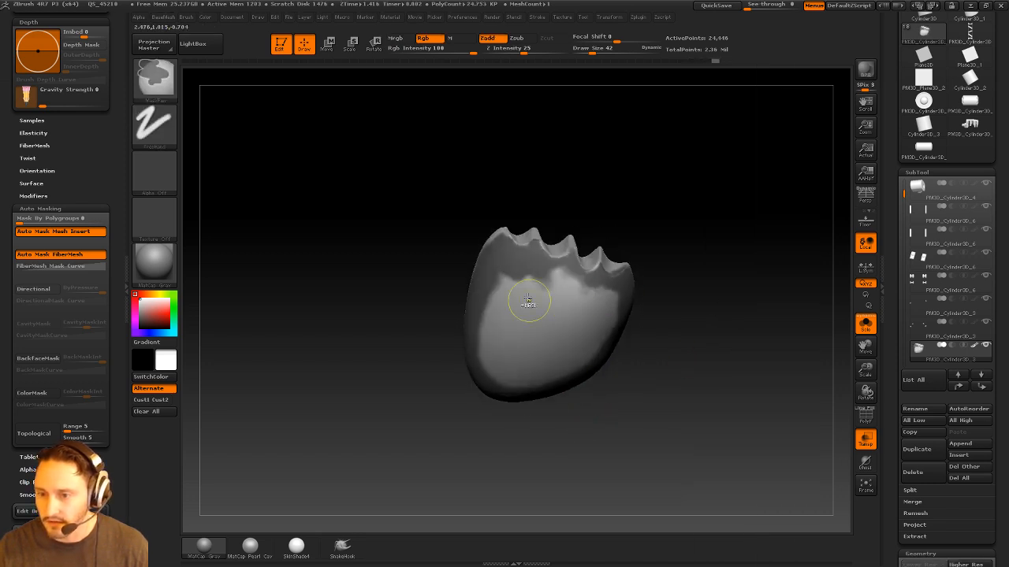
mouse_move(529, 300)
left_mouse_down("ctrl")
mouse_move(501, 312)
mouse_move(570, 296)
left_mouse_up("ctrl")
mouse_move(667, 254)
left_mouse_down()
mouse_move(726, 304)
mouse_move(723, 341)
left_mouse_up()
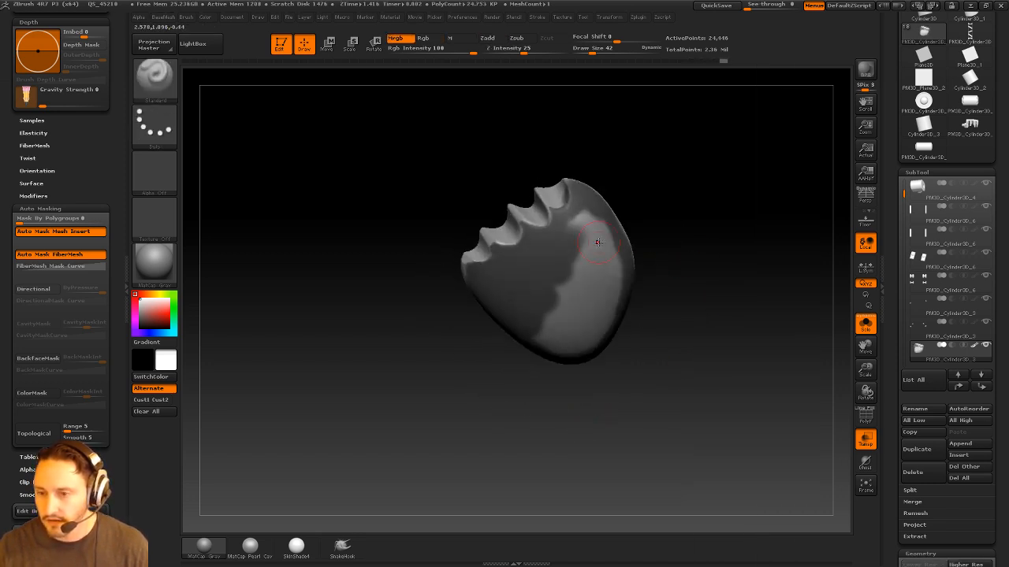
left_click_drag(579, 227, 597, 278, "ctrl")
mouse_move(692, 276)
left_mouse_down()
mouse_move(660, 270)
mouse_move(614, 317)
mouse_move(579, 276)
mouse_move(564, 343)
left_mouse_up()
Extend the mask along the edges of the finger notches with the MaskPen brush at draw size 22
mouse_move(684, 236)
left_mouse_down("alt")
mouse_move(677, 268)
mouse_move(692, 274)
mouse_move(606, 249)
left_mouse_up("alt")
key("s")
key("s")
left_click_drag(545, 258, 552, 277, "ctrl")
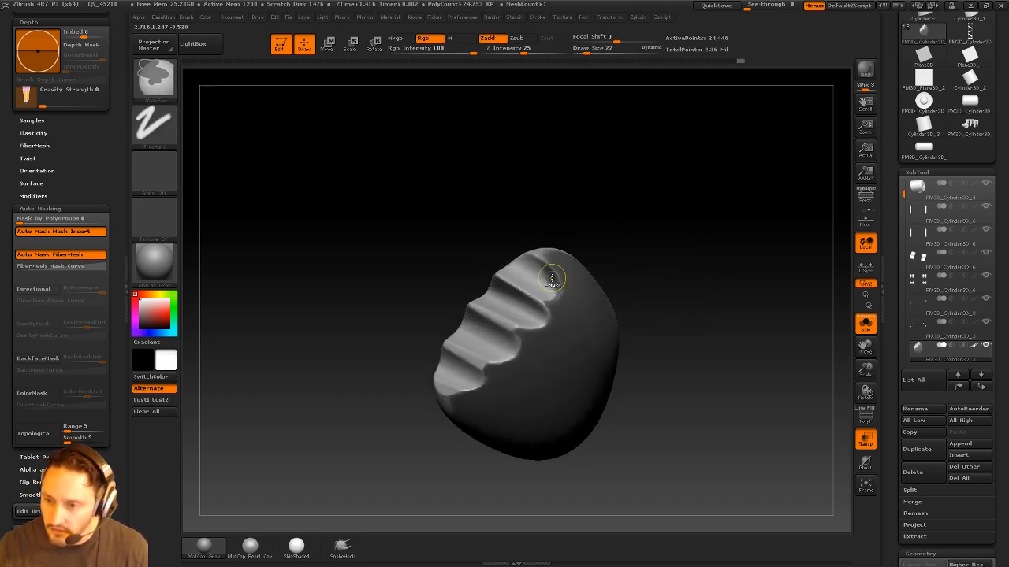
left_click_drag(574, 244, 542, 275)
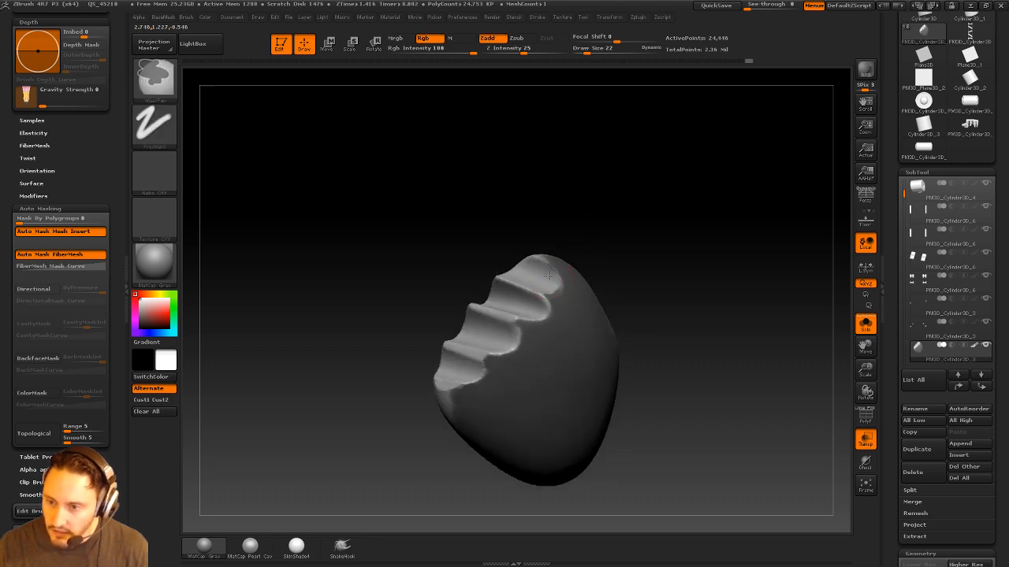
left_click_drag(642, 315, 504, 373)
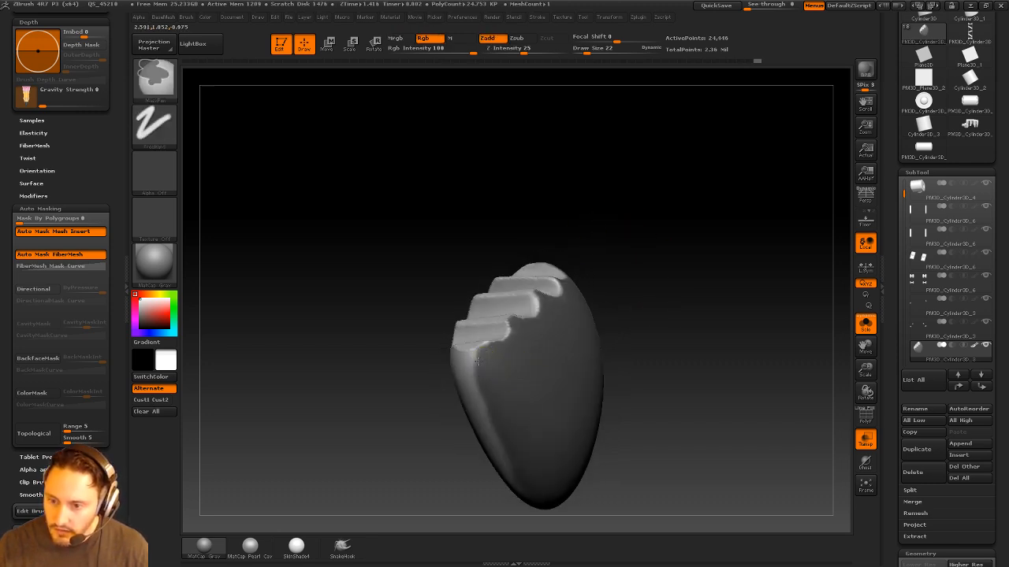
left_click_drag(673, 360, 498, 416)
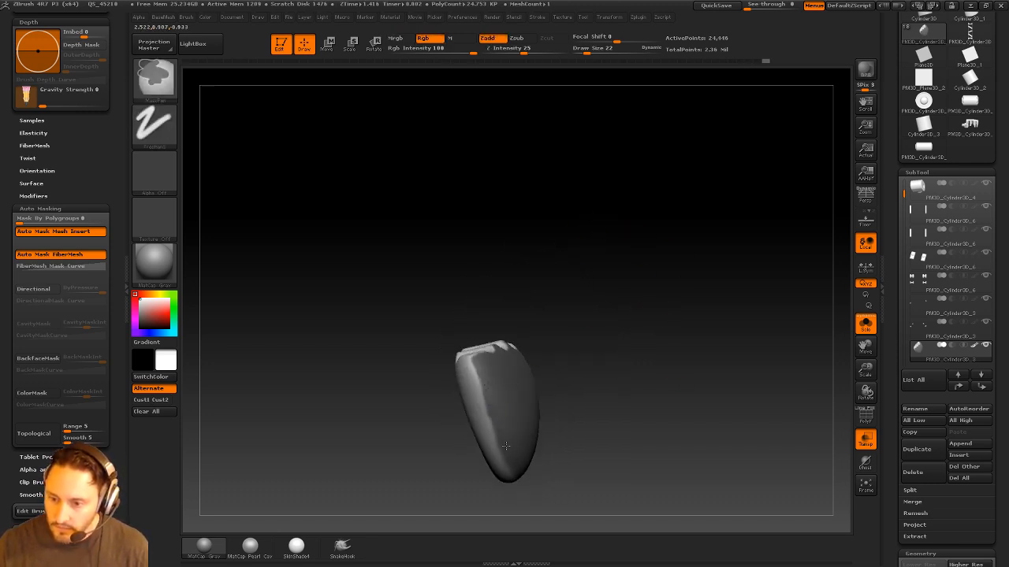
Check the palm filling against the full hand, then isolate it again and mask along the middle of its narrow side below the notches
left_click_drag(507, 372, 731, 344)
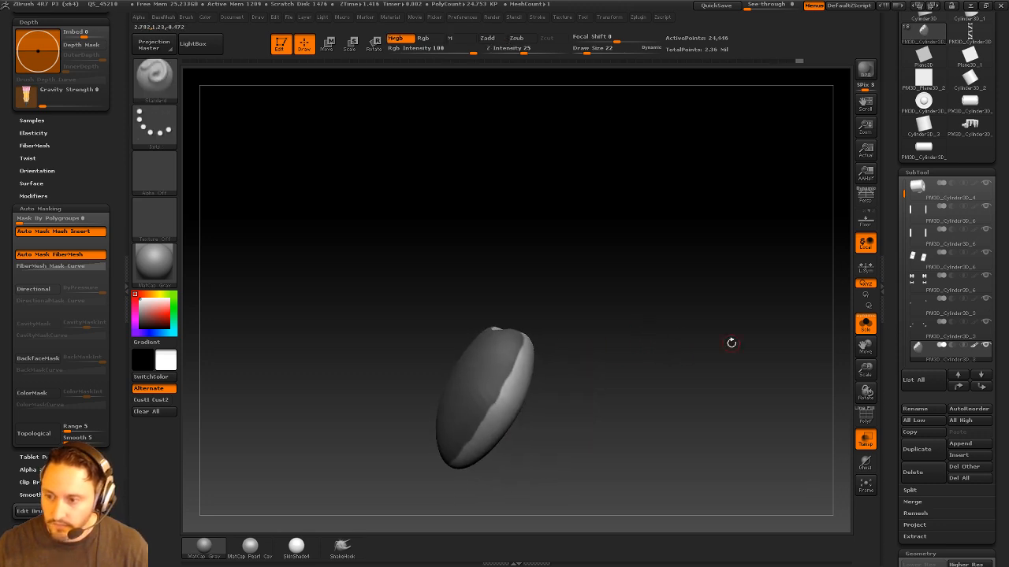
left_click(865, 323)
left_click_drag(751, 277, 822, 318)
mouse_move(713, 348)
left_mouse_down()
mouse_move(700, 331)
mouse_move(720, 304)
left_mouse_up()
left_click(862, 326)
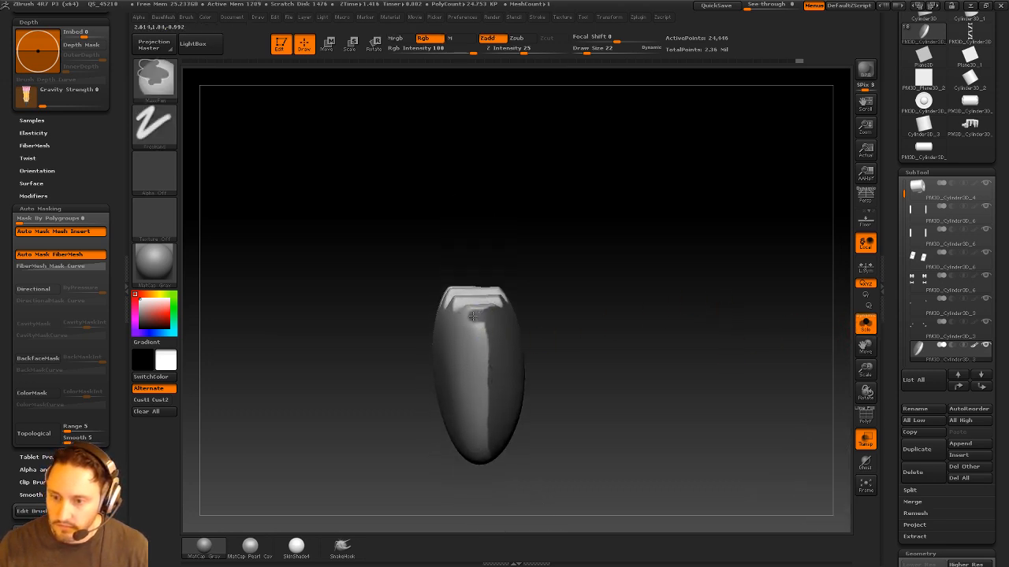
left_click_drag(586, 393, 591, 312, "alt")
left_click_drag(483, 322, 488, 385, "ctrl")
left_click_drag(556, 370, 552, 296)
mouse_move(529, 369)
left_mouse_down()
mouse_move(533, 326)
mouse_move(590, 243)
mouse_move(583, 253)
left_mouse_up()
left_click_drag(492, 345, 502, 307, "ctrl")
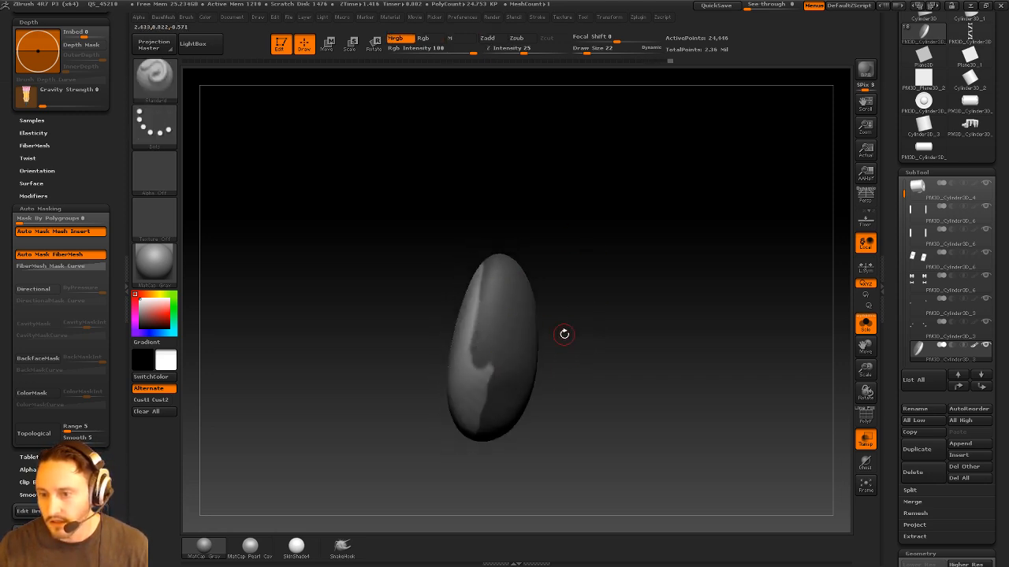
Even out the mask edge along the opposite narrow side down to the end notch, finishing at draw size 20
left_click_drag(564, 333, 597, 317)
left_click_drag(575, 361, 581, 297, "alt")
left_click_drag(486, 352, 485, 362, "ctrl")
mouse_move(561, 337)
left_mouse_down()
mouse_move(563, 320)
mouse_move(585, 321)
left_mouse_up()
key("]")
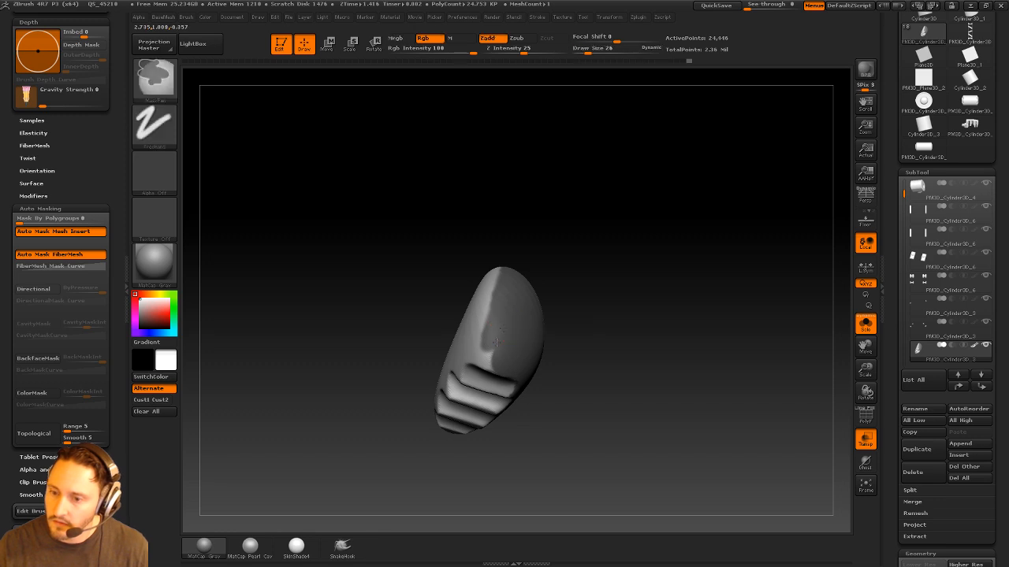
left_click_drag(558, 335, 555, 317)
key("s")
left_click(503, 347)
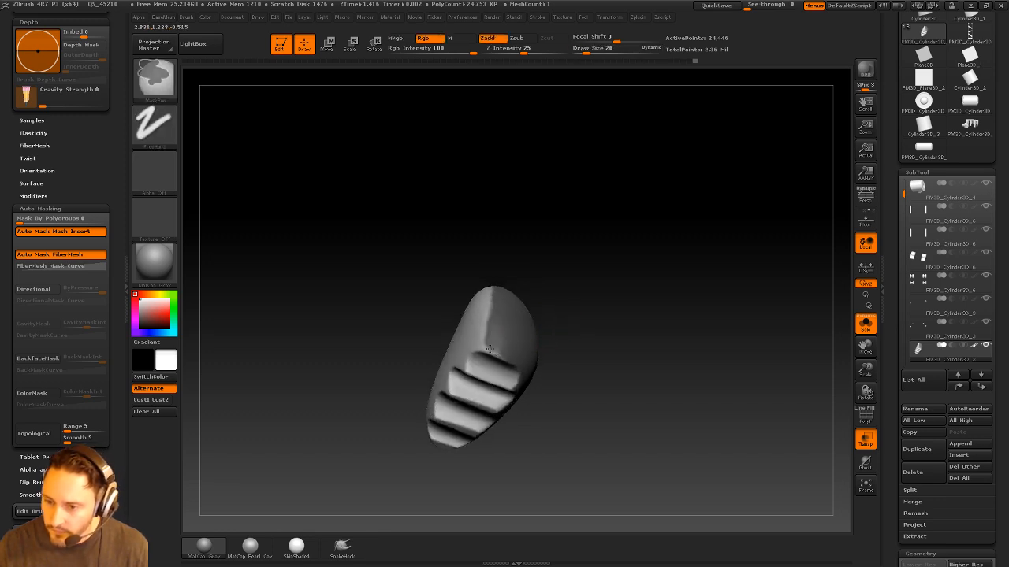
left_click_drag(559, 351, 467, 349)
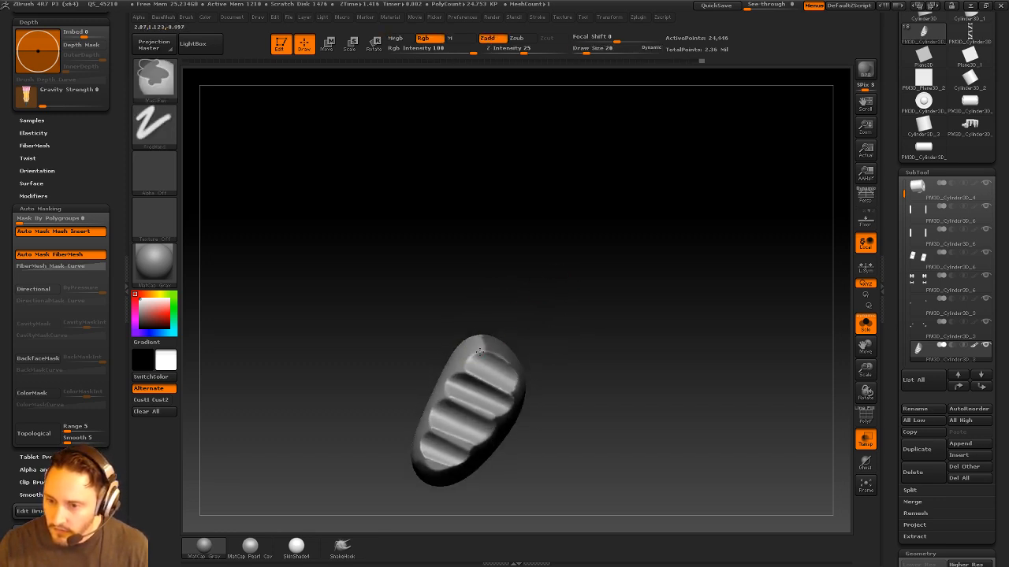
Refine the mask around the end notch and along the adjoining narrow side at draw size 13
mouse_move(552, 306)
left_mouse_down("alt")
mouse_move(544, 326)
mouse_move(568, 328)
mouse_move(494, 359)
left_mouse_up("alt")
key("s")
left_click(546, 326)
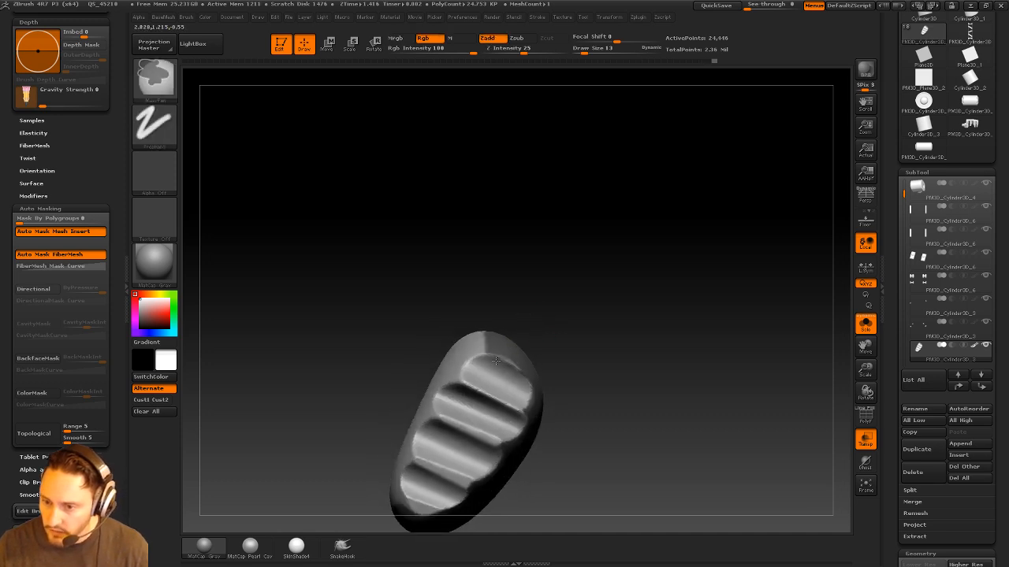
mouse_move(490, 360)
left_mouse_down()
mouse_move(552, 323)
mouse_move(614, 304)
mouse_move(525, 323)
mouse_move(486, 348)
left_mouse_up()
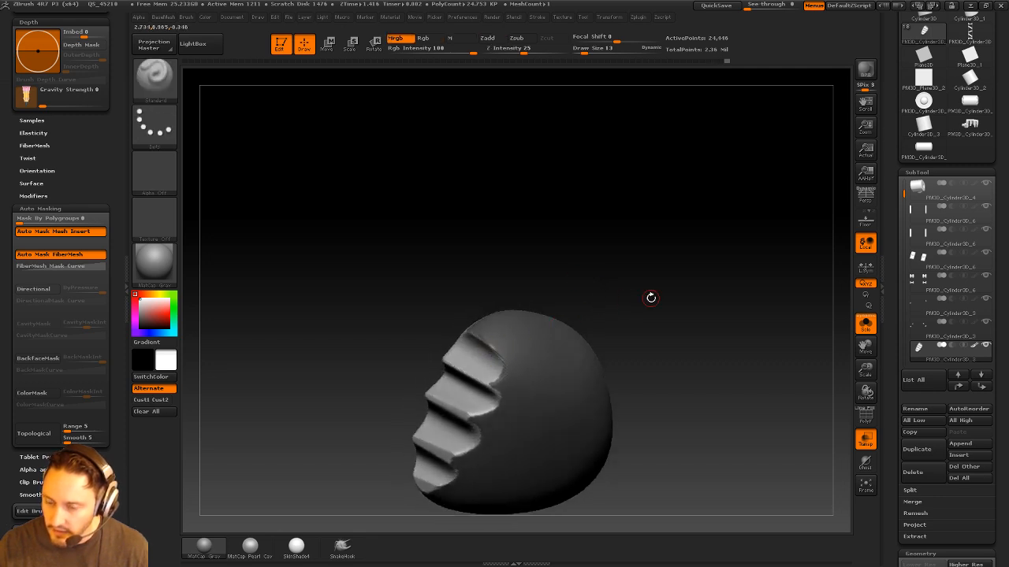
left_click_drag(651, 297, 631, 248, "alt")
mouse_move(632, 249)
left_mouse_down()
mouse_move(644, 304)
mouse_move(617, 238)
left_mouse_up()
left_click_drag(510, 277, 482, 362)
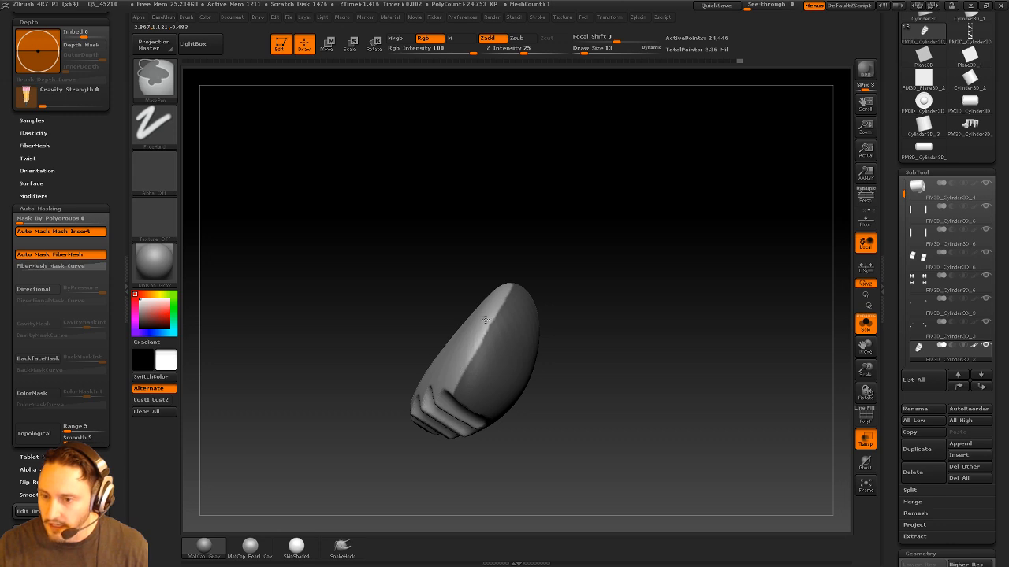
mouse_move(485, 325)
left_mouse_down()
mouse_move(664, 259)
mouse_move(637, 286)
mouse_move(599, 295)
mouse_move(638, 299)
mouse_move(460, 324)
left_mouse_up()
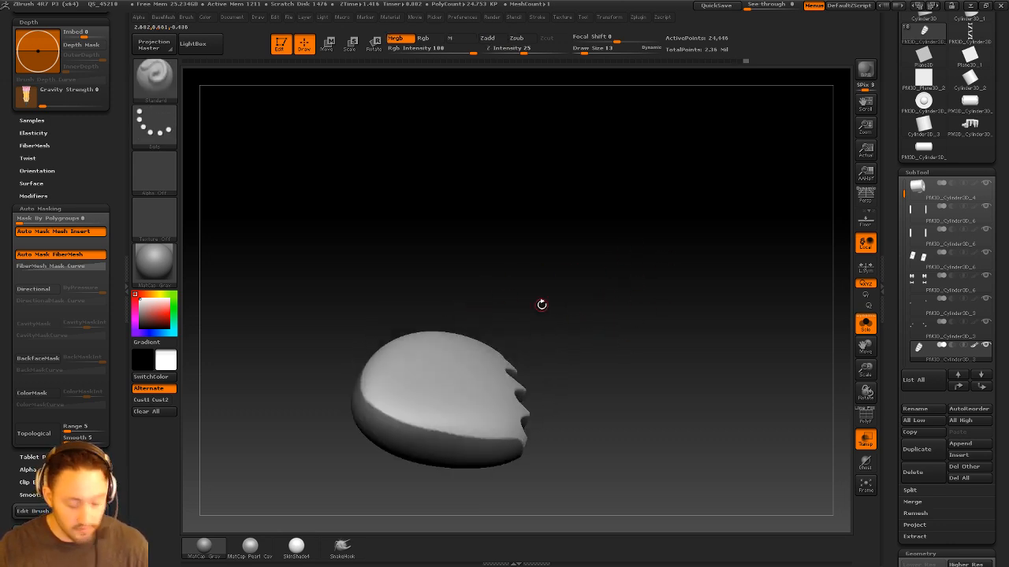
Clean up the mask at the notch corner and around the finger notches at draw sizes 13 and 11
left_click_drag(550, 301, 515, 297)
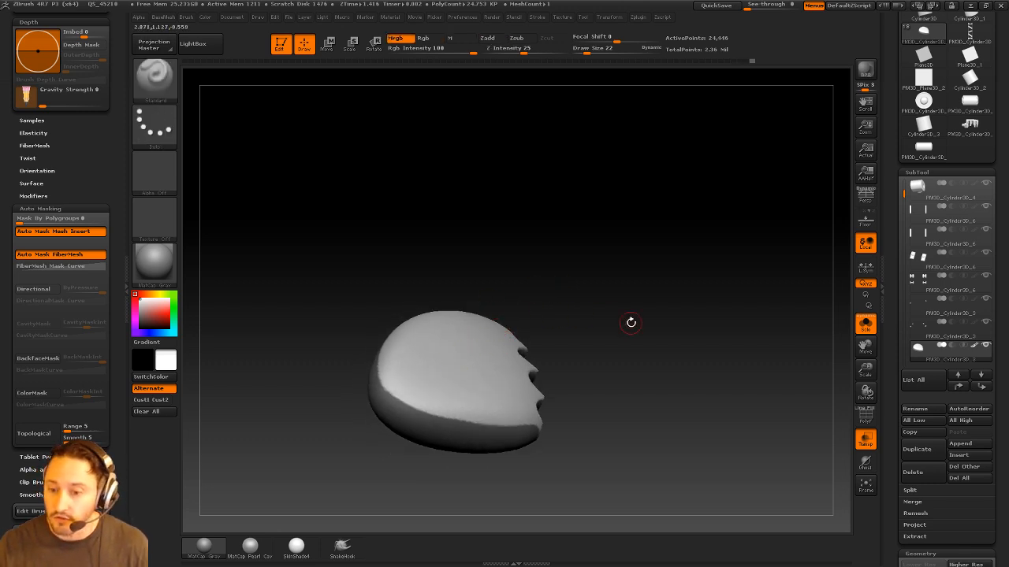
mouse_move(632, 322)
left_mouse_down()
mouse_move(597, 292)
mouse_move(647, 308)
mouse_move(601, 318)
left_mouse_up()
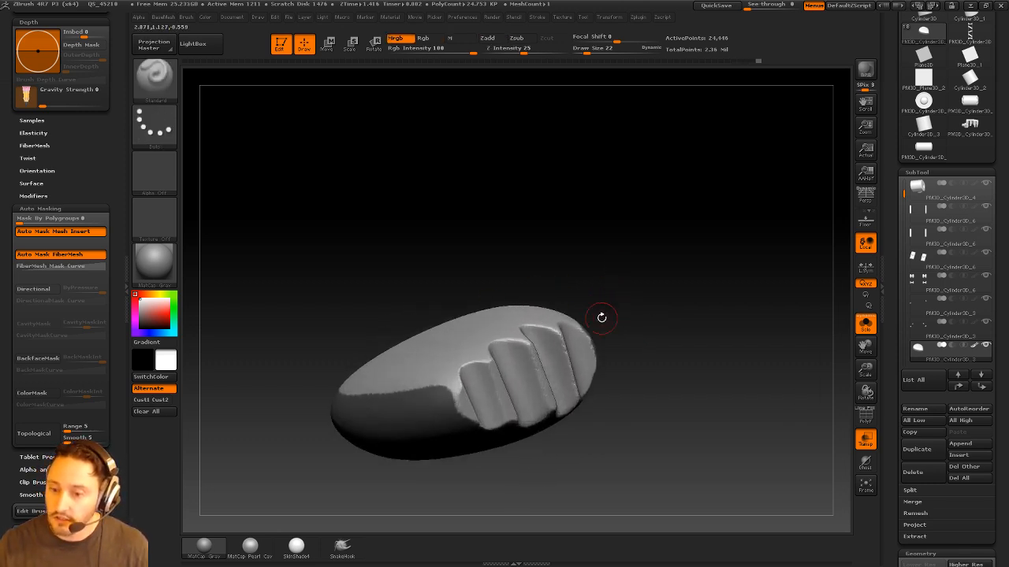
key("s")
left_click_drag(443, 405, 441, 394)
key("ctrl")
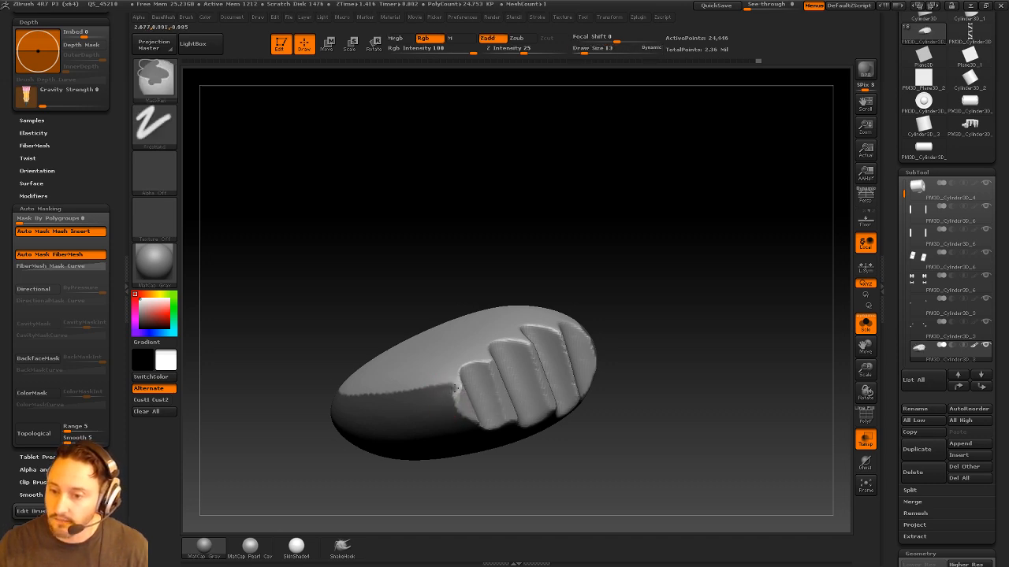
key("bracketleft")
left_click_drag(501, 290, 499, 326)
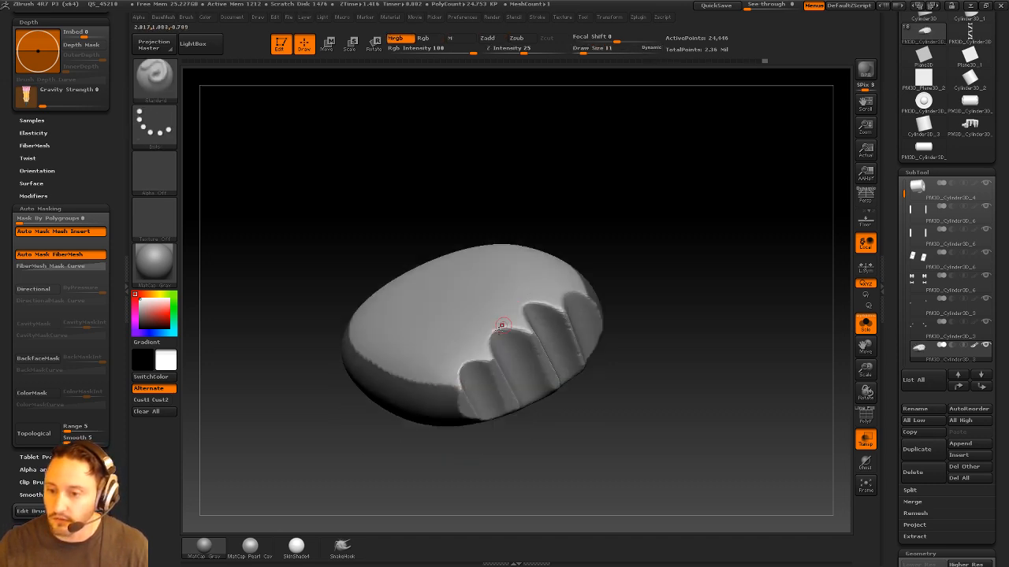
key("ctrl")
mouse_move(640, 327)
left_mouse_down("alt")
mouse_move(648, 297)
mouse_move(599, 291)
left_mouse_up("alt")
key("ctrl")
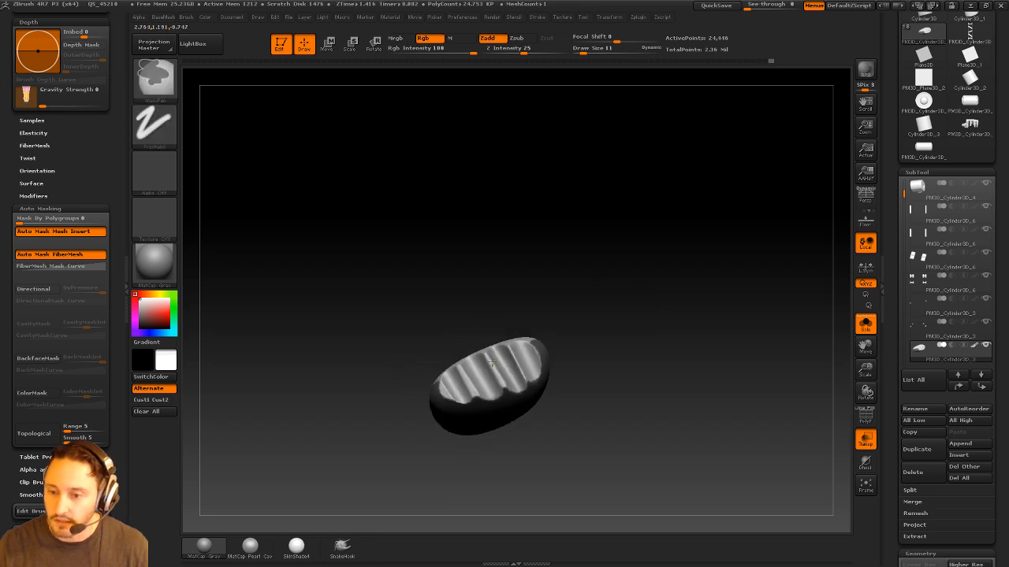
Isolate the outer palm shell up to the finger notches, show the whole hand again and delete the hidden geometry
mouse_move(602, 327)
left_mouse_down()
mouse_move(643, 336)
mouse_move(631, 294)
mouse_move(617, 327)
left_mouse_up()
left_click(550, 393, "ctrl+shift")
left_click(859, 325)
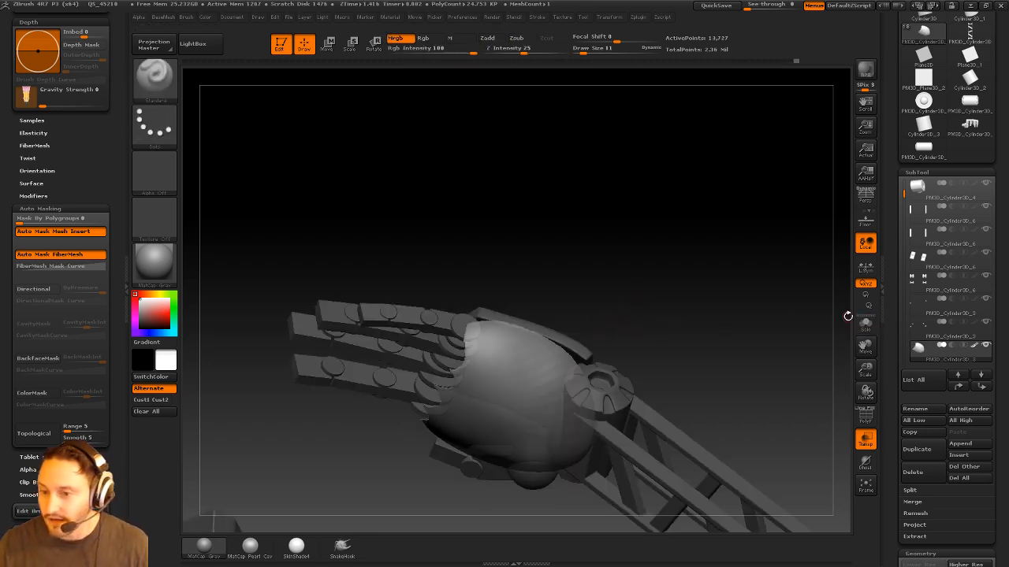
left_click_drag(739, 317, 712, 297)
key("b")
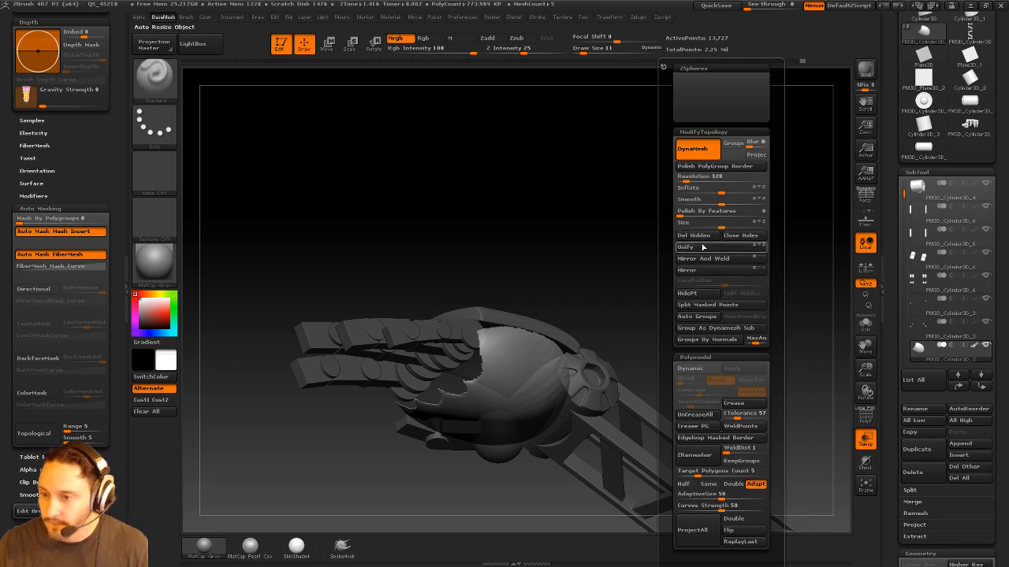
Smooth the jagged open border of the palm shell
left_click_drag(750, 334, 744, 297)
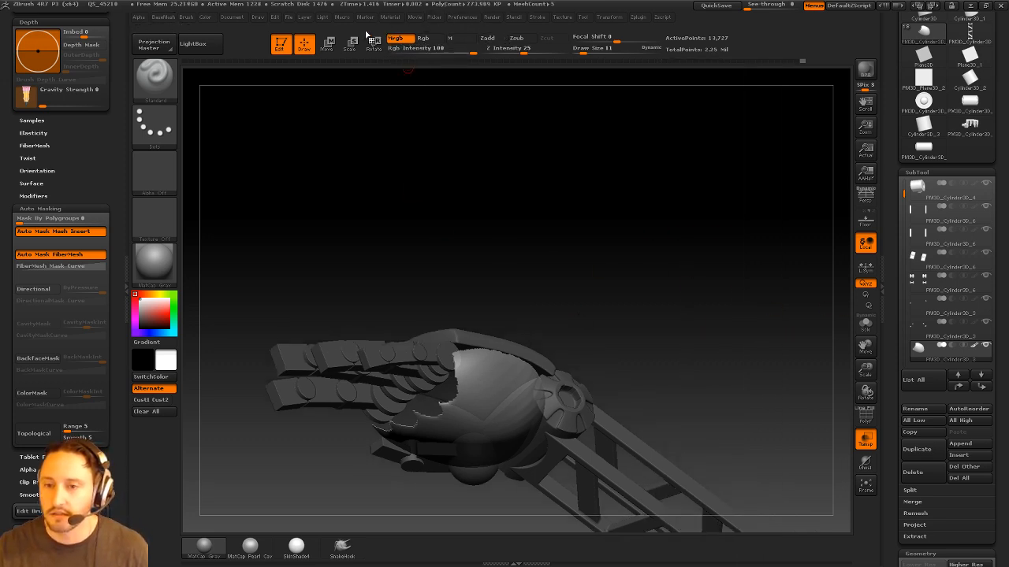
left_click(342, 16)
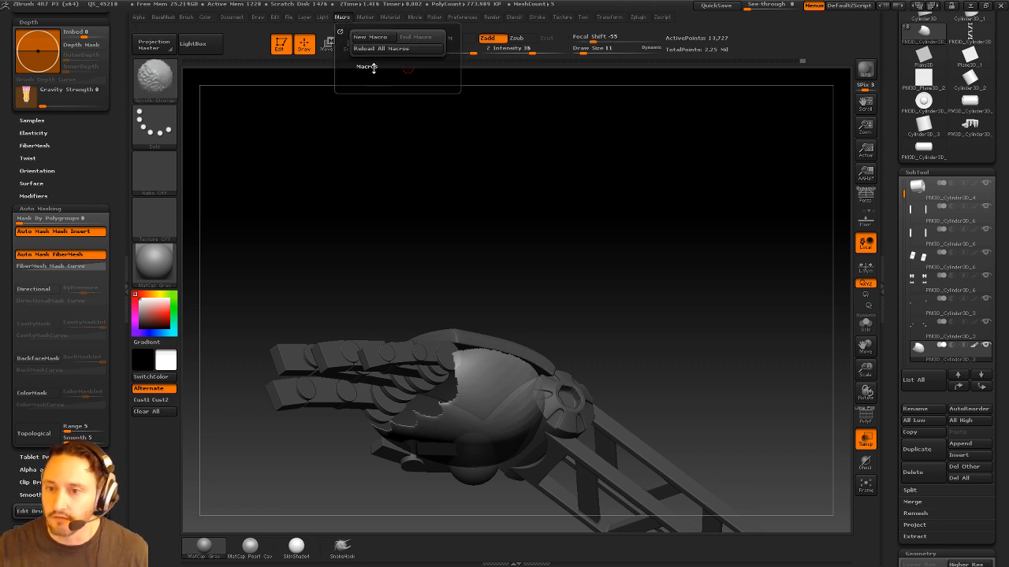
left_click(369, 67)
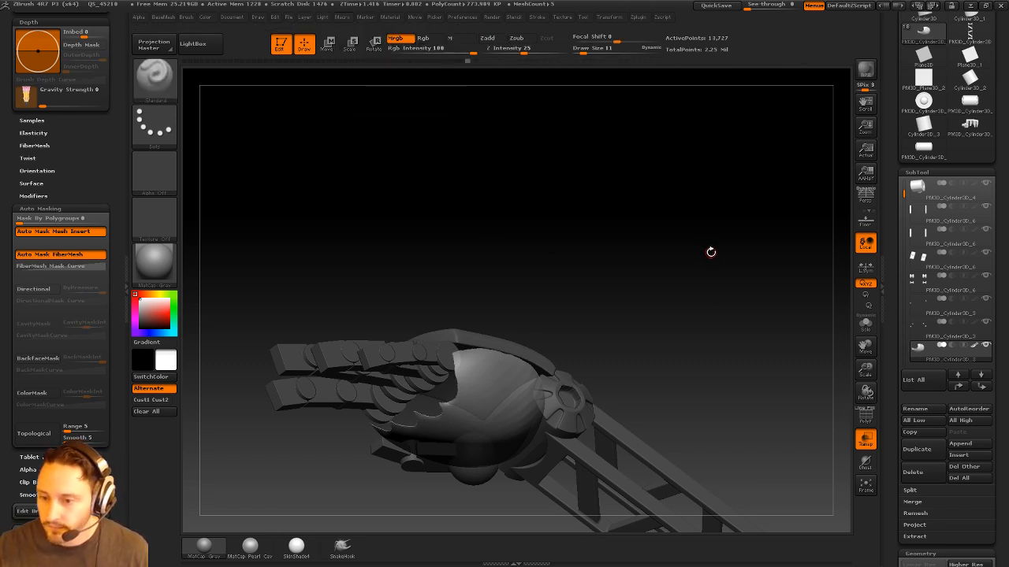
left_click_drag(712, 252, 713, 234)
Set the draw size to 24 and display the palm shell's polyframe
left_click_drag(890, 544, 890, 281)
left_click_drag(708, 260, 709, 281)
key("s")
scroll(904, 394, "down", 3)
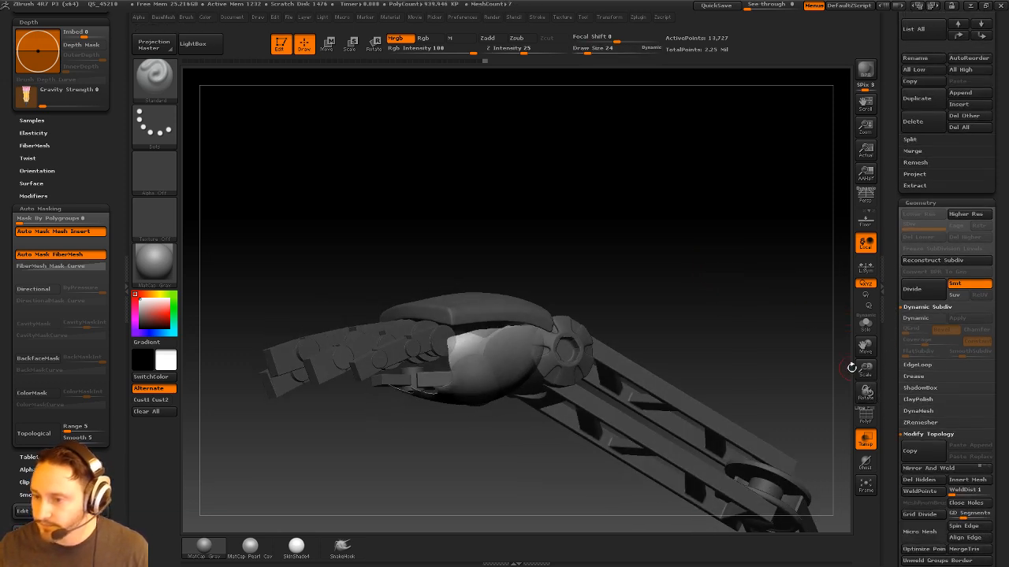
left_click_drag(790, 376, 815, 315)
left_click(866, 417)
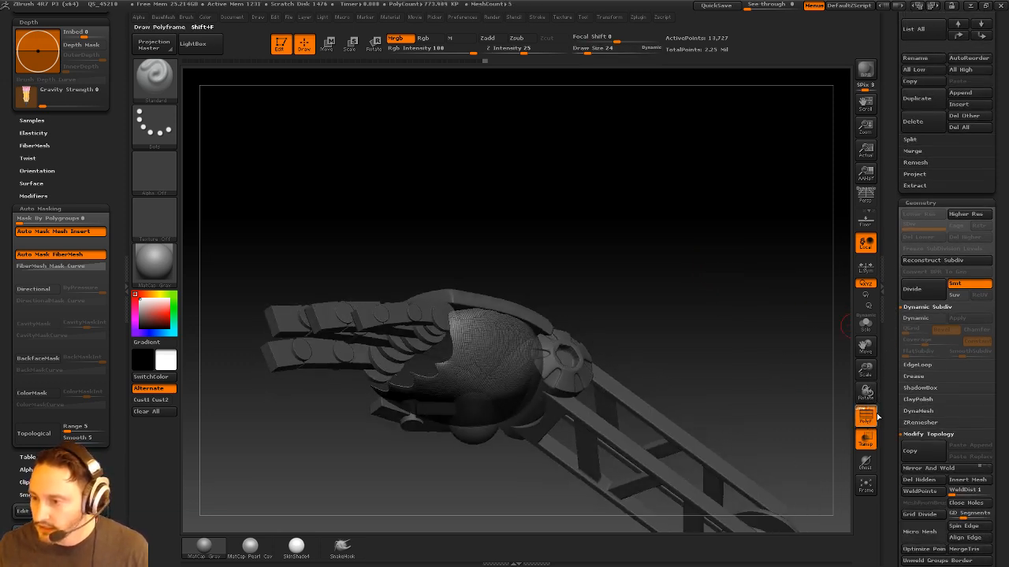
Remesh the palm shell with ZRemesher at AdaptiveSize 0 and a target polygon count of about 2.21, and remesh again at Half
scroll(897, 303, "down", 10)
scroll(897, 302, "down", 2)
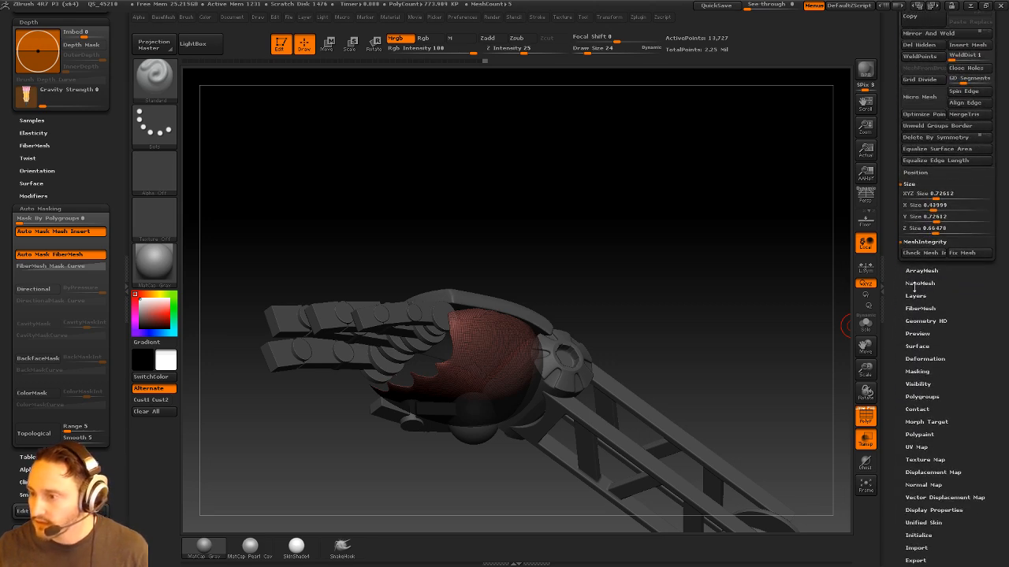
key("shift")
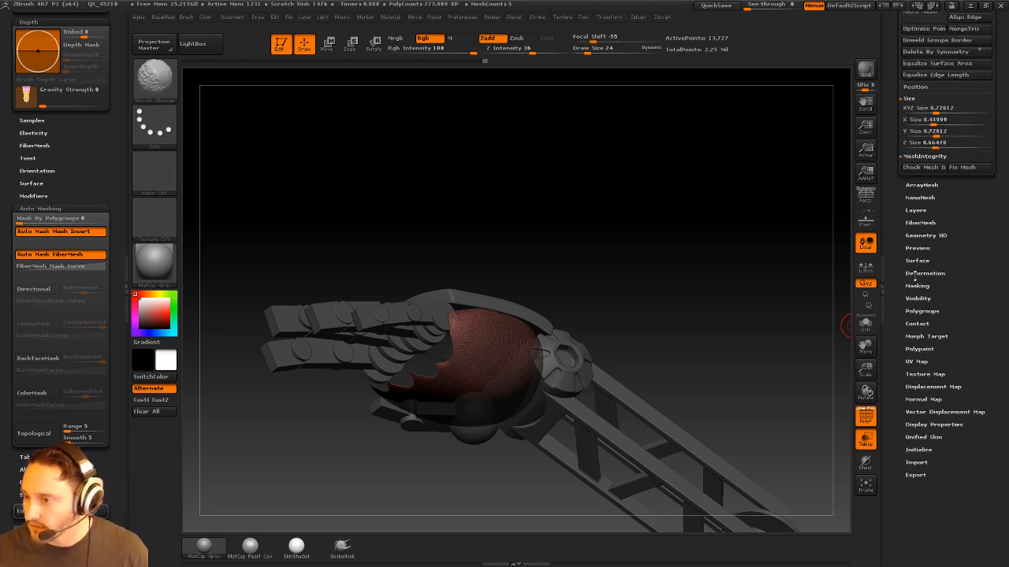
scroll(906, 216, "up", 6)
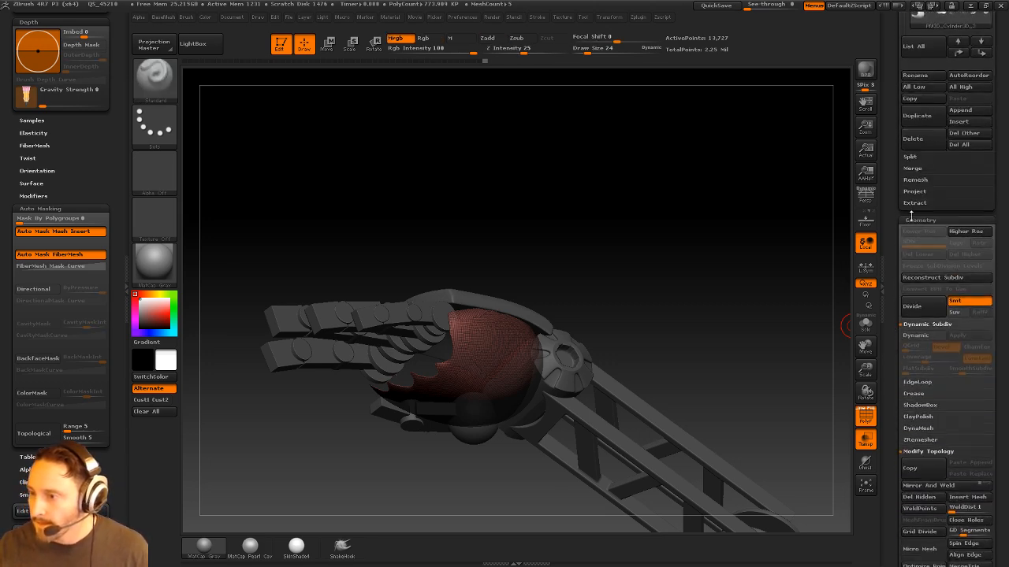
left_click(919, 440)
scroll(908, 379, "down", 4)
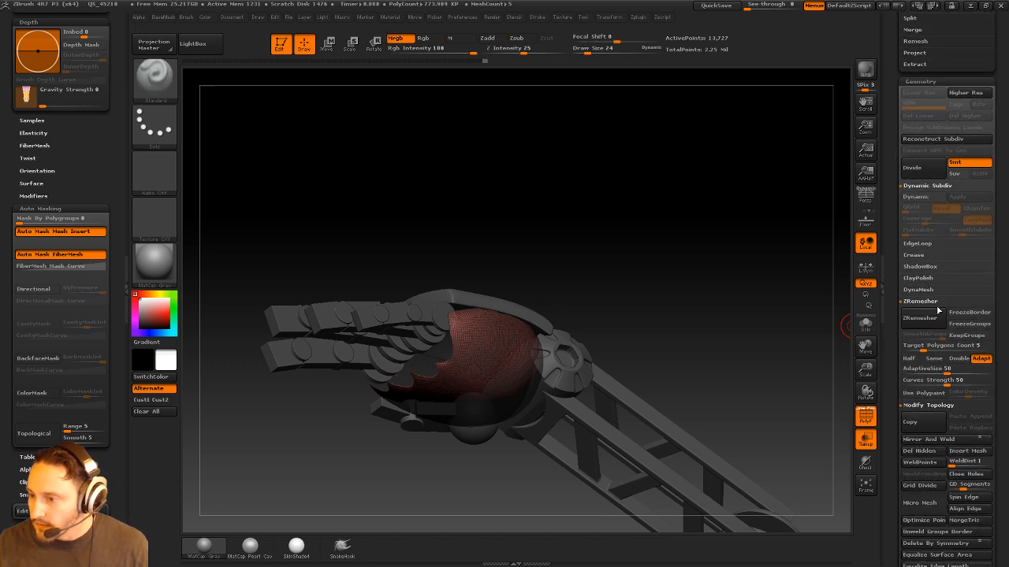
left_click(928, 375)
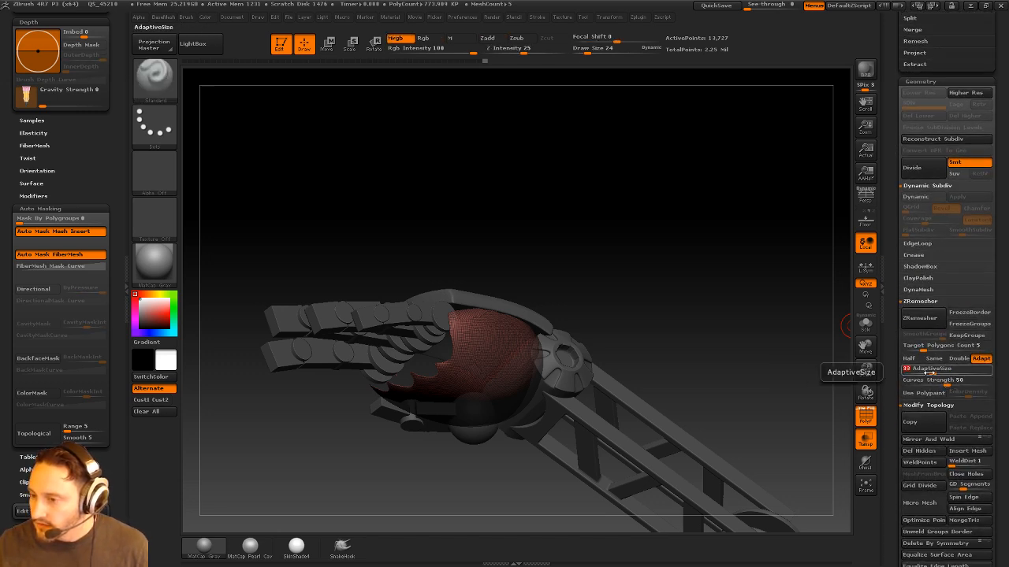
left_click_drag(927, 370, 903, 370)
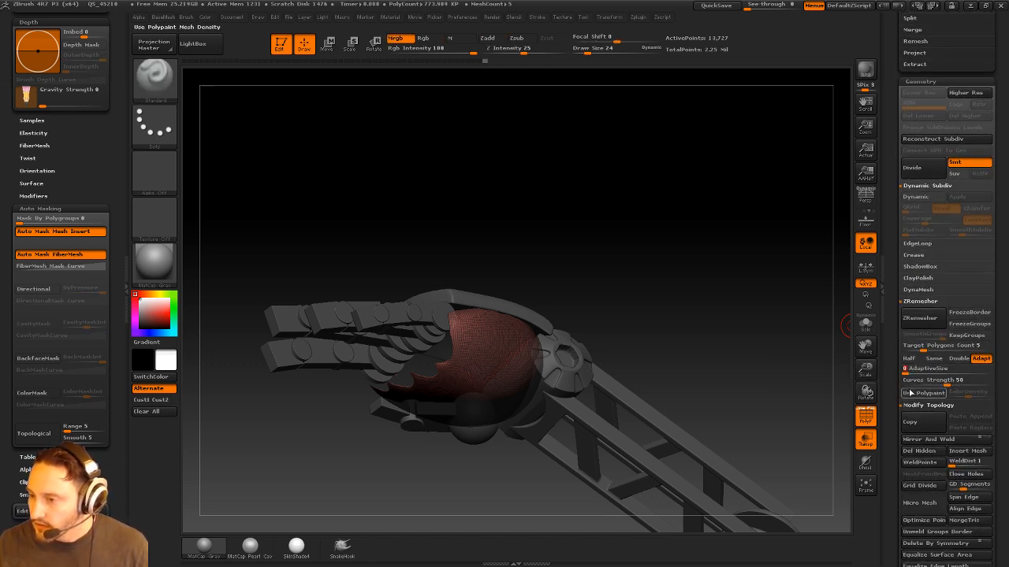
left_click(918, 346)
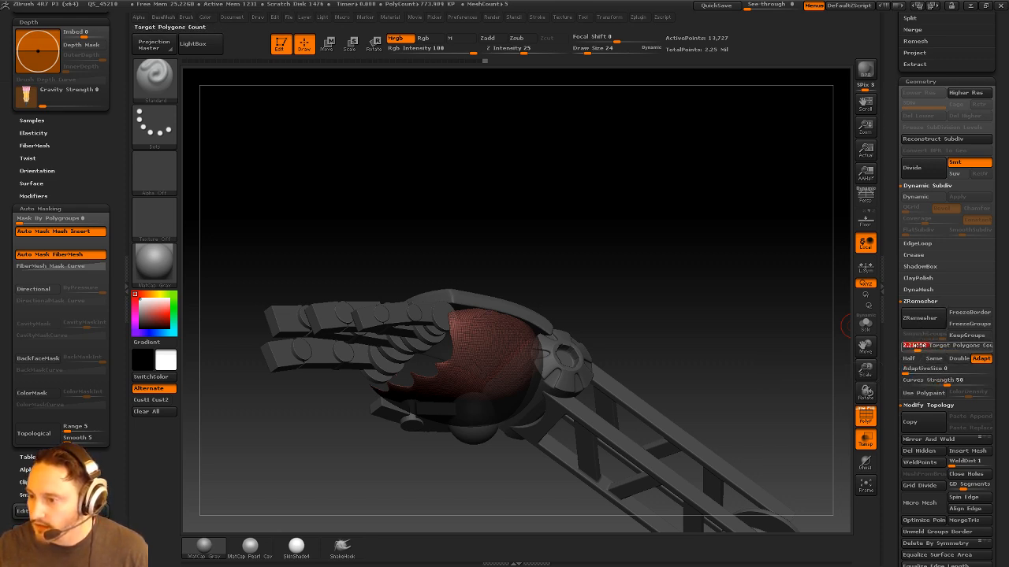
left_click(920, 317)
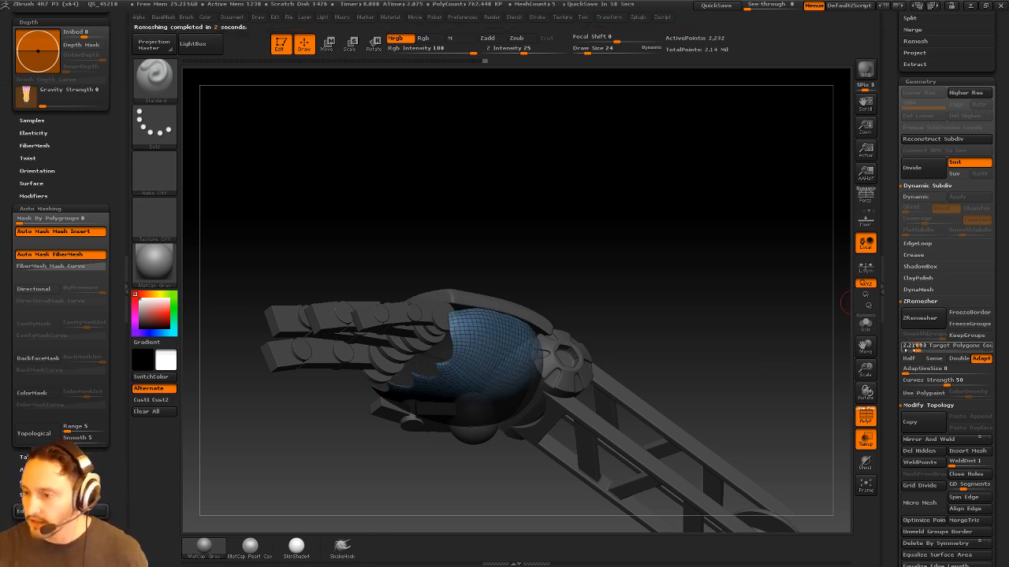
left_click(910, 358)
left_click(920, 318)
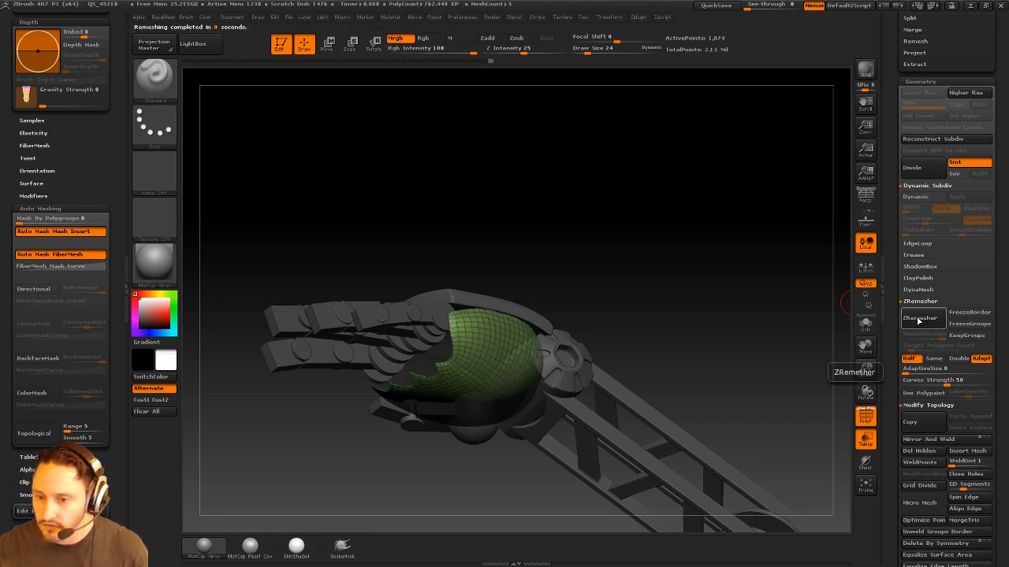
Set the draw size to 20 and activate the Move brush for the remeshed palm shell
mouse_move(639, 216)
left_mouse_down()
mouse_move(686, 258)
mouse_move(692, 204)
mouse_move(696, 229)
mouse_move(687, 228)
left_mouse_up()
key("s")
key("s")
mouse_move(694, 135)
left_mouse_down()
mouse_move(675, 253)
mouse_move(720, 223)
mouse_move(732, 232)
mouse_move(723, 219)
mouse_move(649, 256)
left_mouse_up()
key("b")
key("m")
key("v")
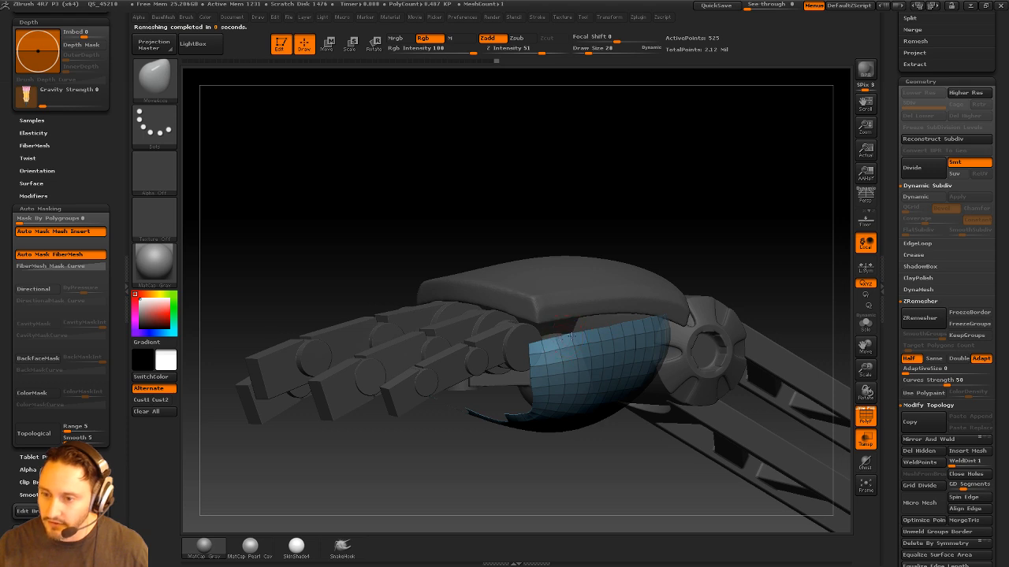
Thicken the palm shell with ZModeler's QMesh action on Polygroup All and flip its normals
left_click_drag(640, 244, 613, 360)
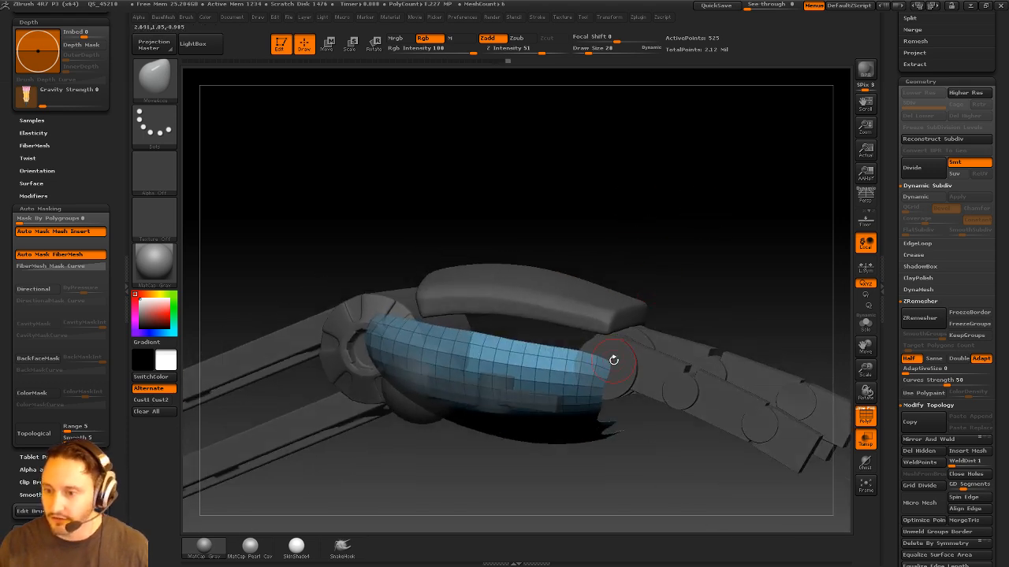
mouse_move(642, 326)
left_mouse_down()
mouse_move(725, 252)
mouse_move(732, 292)
mouse_move(707, 281)
mouse_move(757, 246)
left_mouse_up()
key("b")
key("z")
key("m")
key("space")
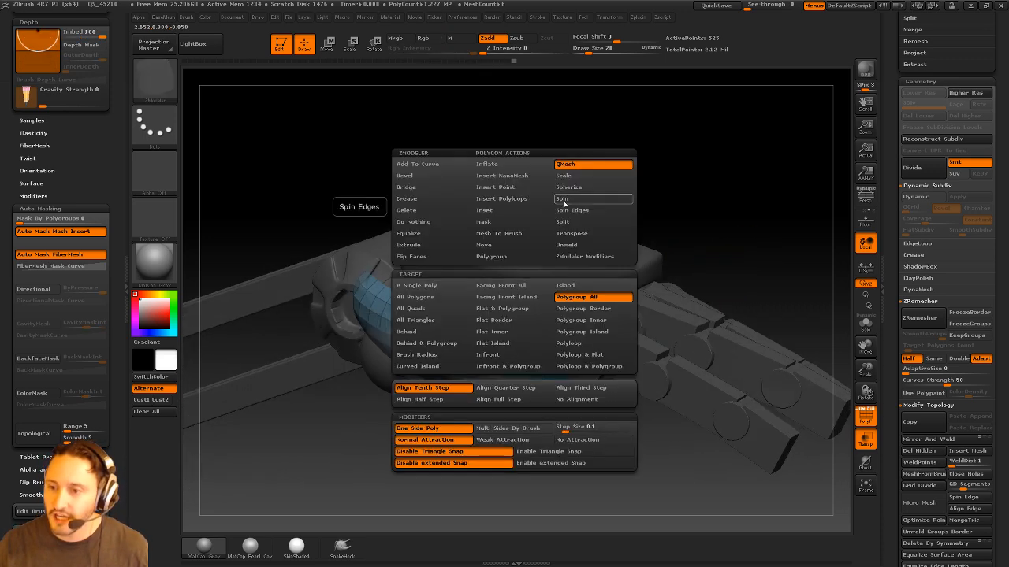
left_click_drag(513, 336, 546, 332)
key("2")
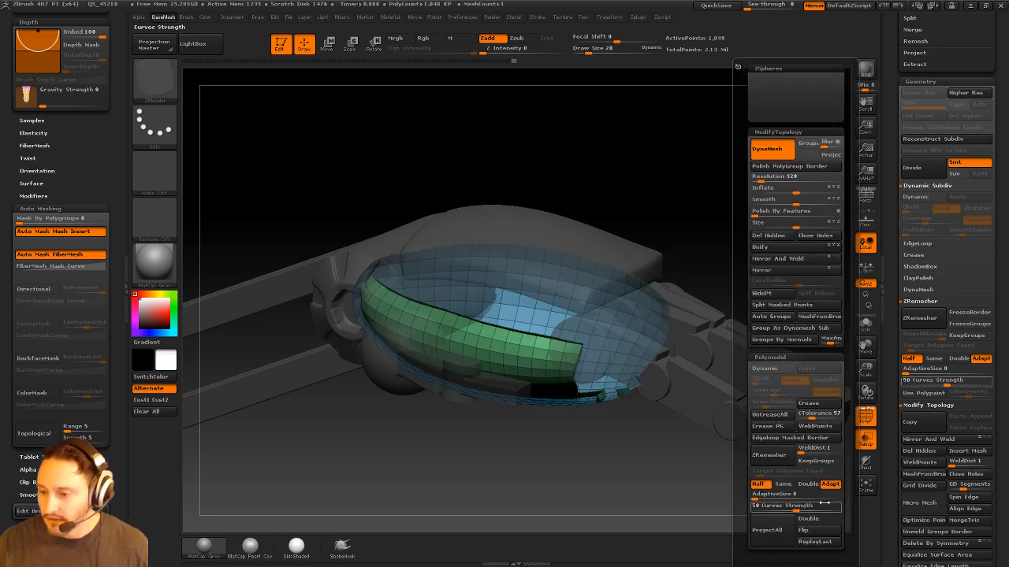
left_click(818, 532)
Turn off Transparency and keep the polyframe displayed on the thickened palm shell
mouse_move(715, 219)
left_mouse_down()
mouse_move(720, 244)
mouse_move(756, 260)
left_mouse_up()
left_click(865, 411)
left_click_drag(828, 343, 805, 312)
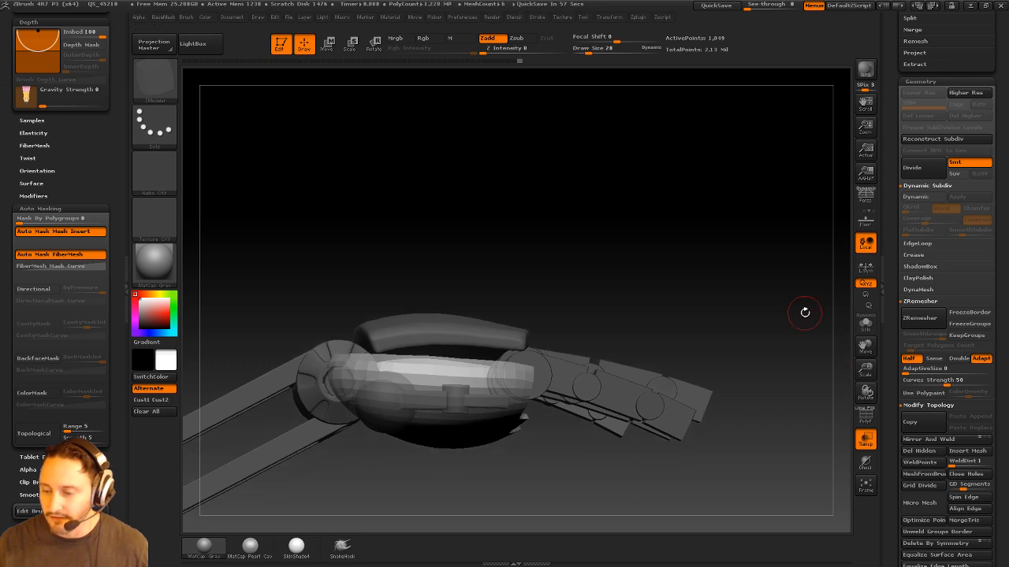
left_click(861, 422)
left_click(865, 438)
mouse_move(812, 354)
left_mouse_down()
mouse_move(779, 342)
mouse_move(764, 362)
left_mouse_up()
Push the palm shell's upper rim toward the back-of-hand plate with the Move brush, reducing the draw size to 126 and 82
key("1")
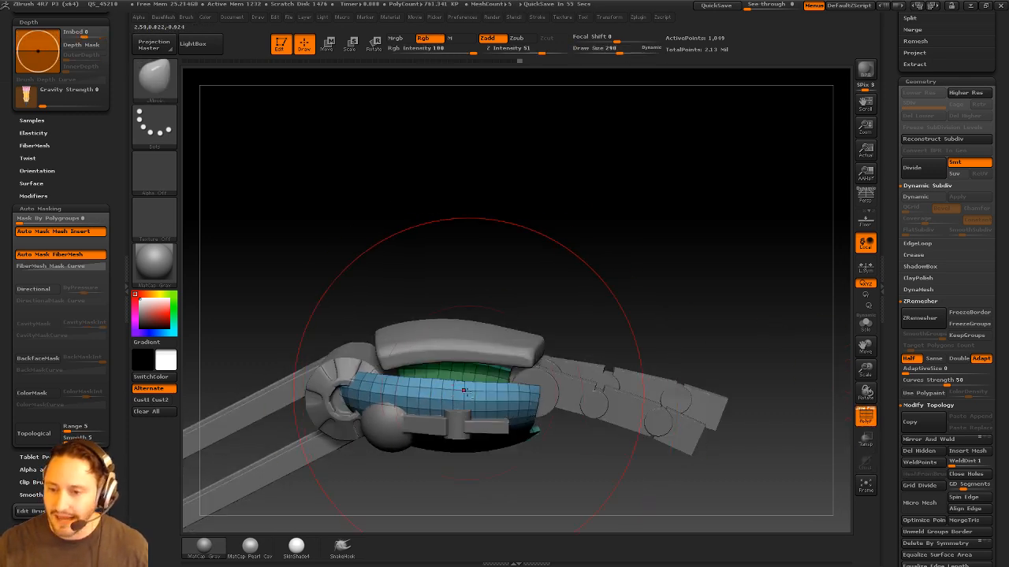
left_click_drag(464, 391, 474, 377)
key("bracketleft")
key("bracketleft")
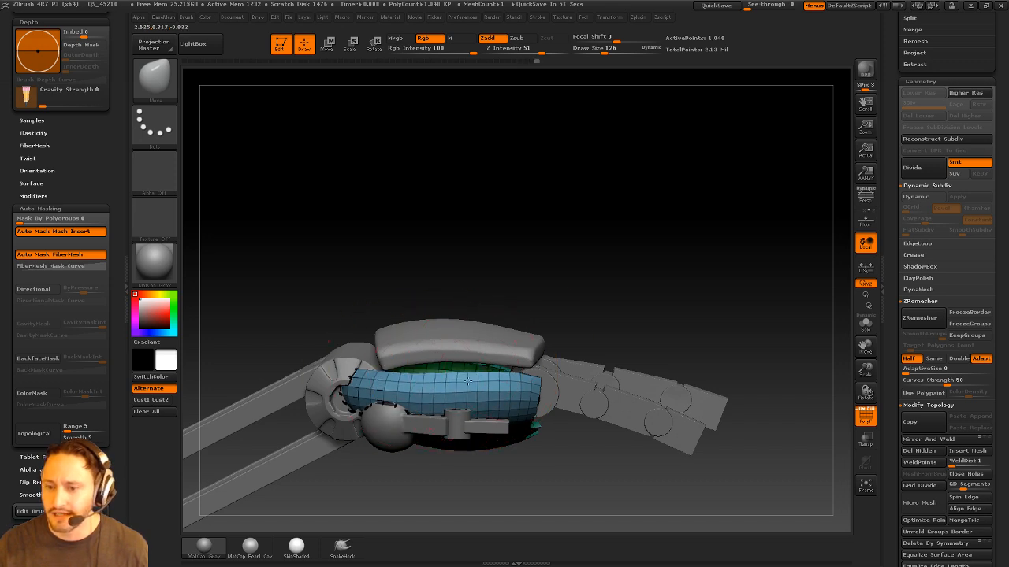
mouse_move(568, 331)
left_mouse_down()
mouse_move(619, 308)
mouse_move(496, 304)
left_mouse_up()
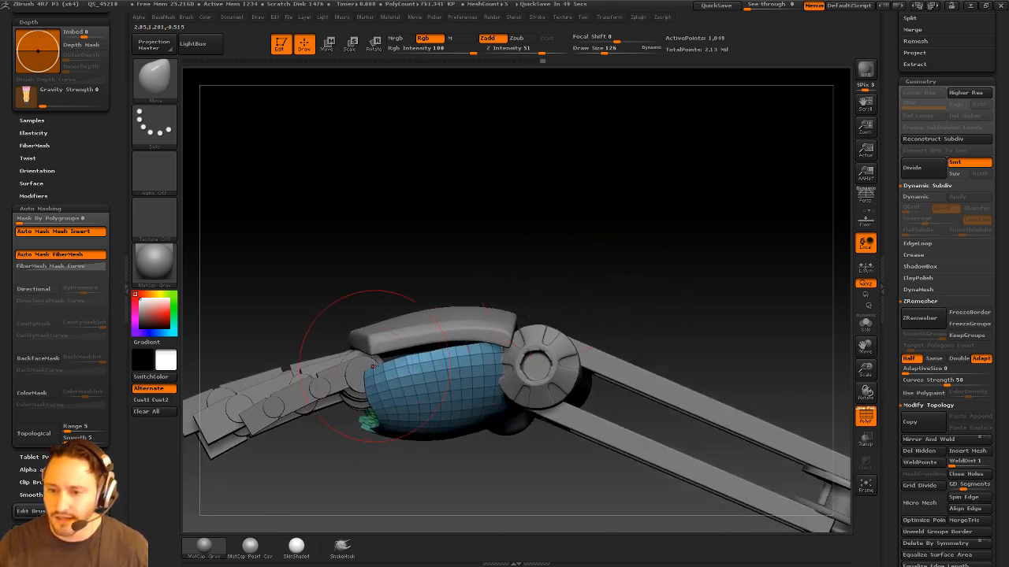
key("bracketleft")
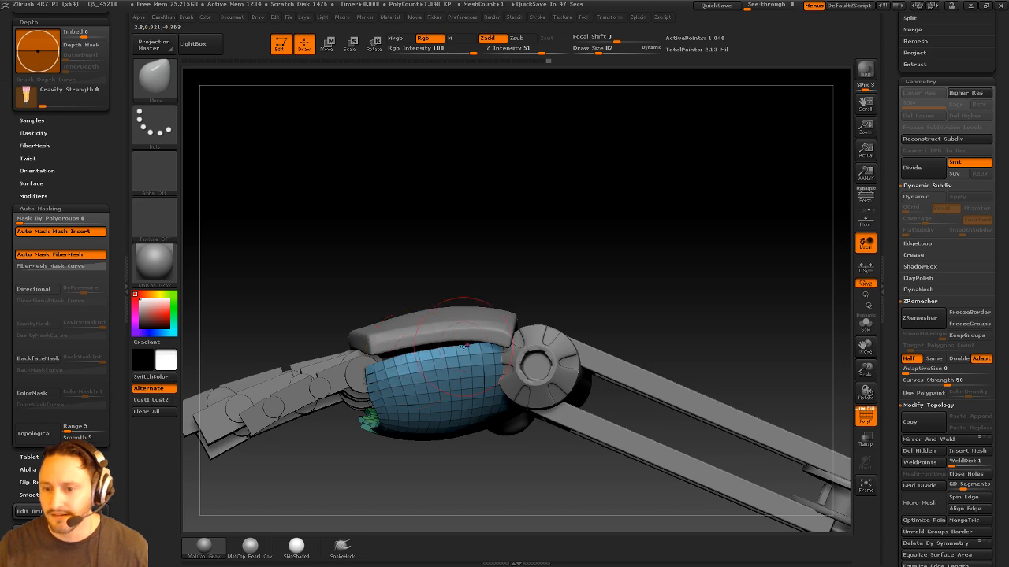
mouse_move(501, 342)
left_mouse_down()
mouse_move(608, 293)
mouse_move(641, 189)
mouse_move(622, 241)
mouse_move(619, 211)
mouse_move(539, 352)
left_mouse_up()
key("s")
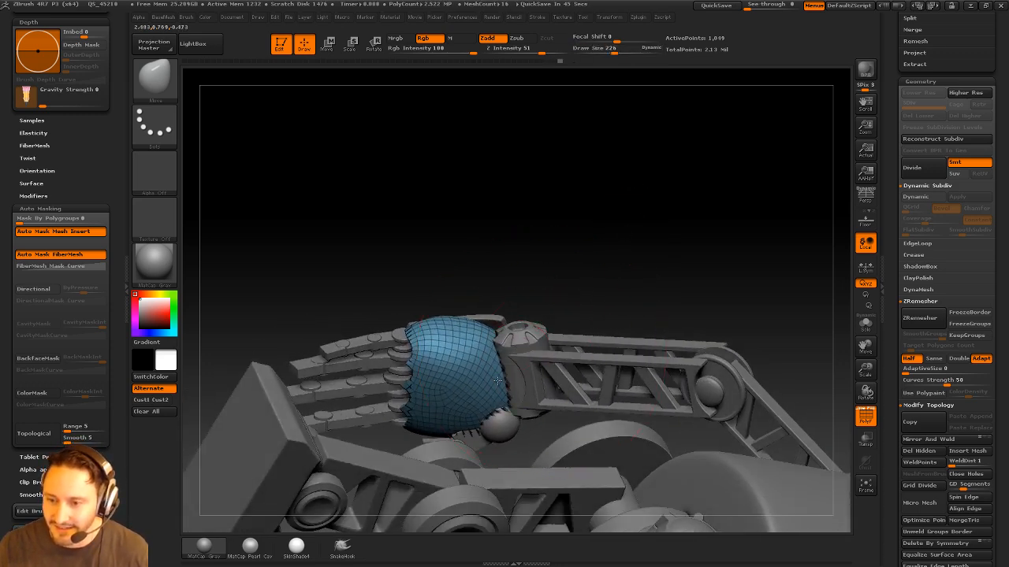
Isolate the outer surface polygroup of the palm shell and move its subtool to the top of the list
mouse_move(587, 328)
left_mouse_down()
mouse_move(565, 315)
mouse_move(630, 249)
mouse_move(646, 268)
mouse_move(612, 275)
mouse_move(635, 252)
mouse_move(681, 271)
left_mouse_up()
left_click(487, 348, "ctrl+shift")
left_click_drag(897, 278, 893, 417)
left_click(963, 415)
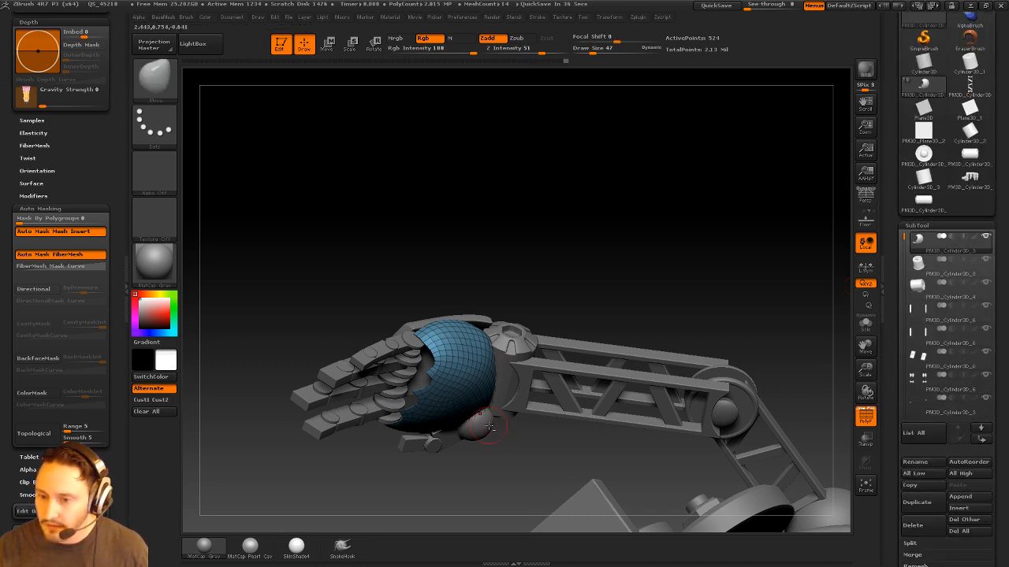
Move the arm truss and wrist joint subtools to the top of the list and leave only them and the palm shell visible
left_click(956, 437)
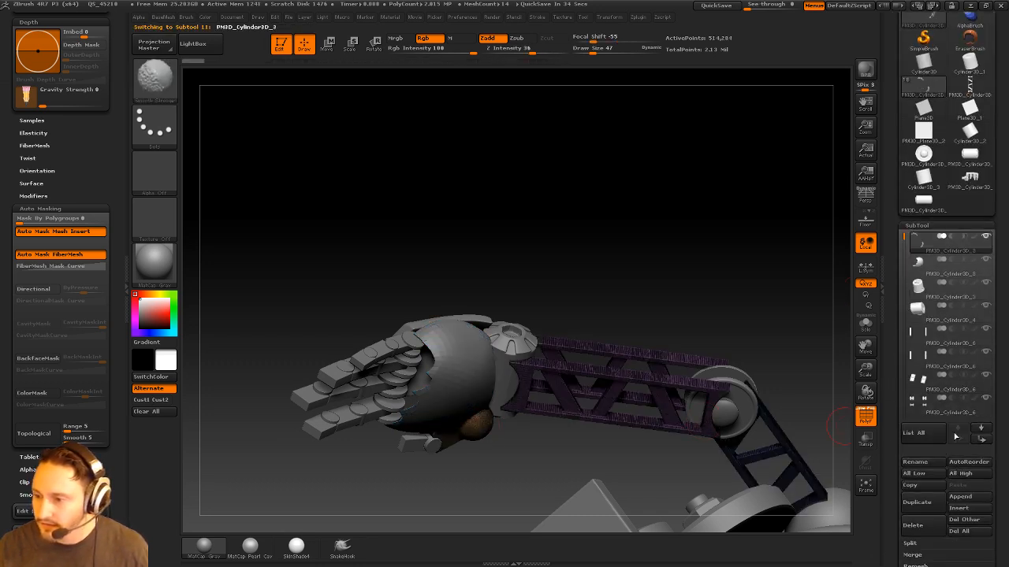
left_click(511, 372, "alt")
left_click(959, 439, "shift")
left_click(986, 237)
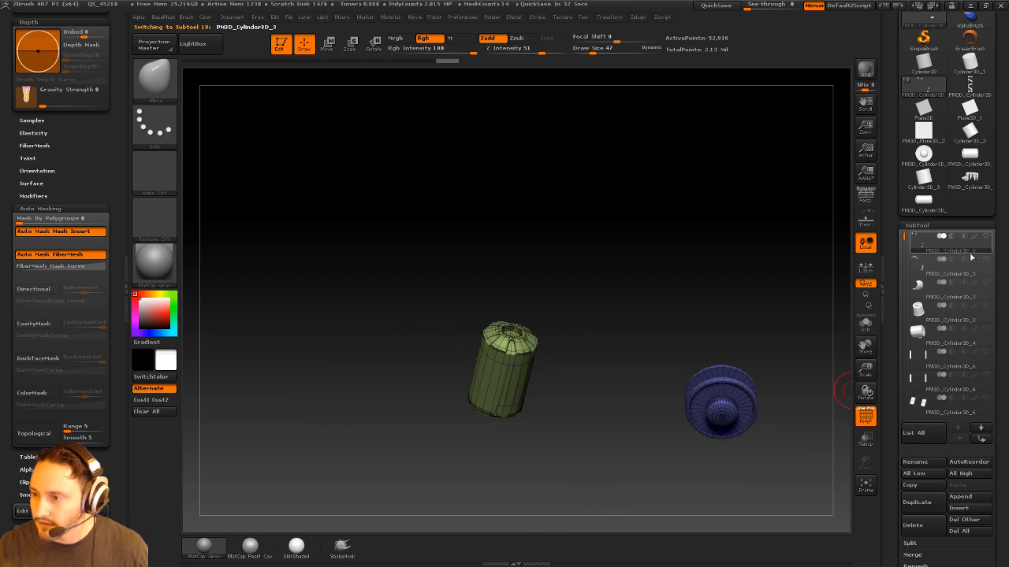
left_click(985, 260)
left_click(987, 283)
Make the palm shell the active subtool and delete its hidden geometry
mouse_move(757, 311)
left_mouse_down()
mouse_move(718, 224)
mouse_move(701, 214)
left_mouse_up()
key("1")
left_click(497, 349, "alt")
mouse_move(633, 250)
left_mouse_down()
mouse_move(630, 223)
mouse_move(591, 239)
left_mouse_up()
key("q")
left_click(625, 236)
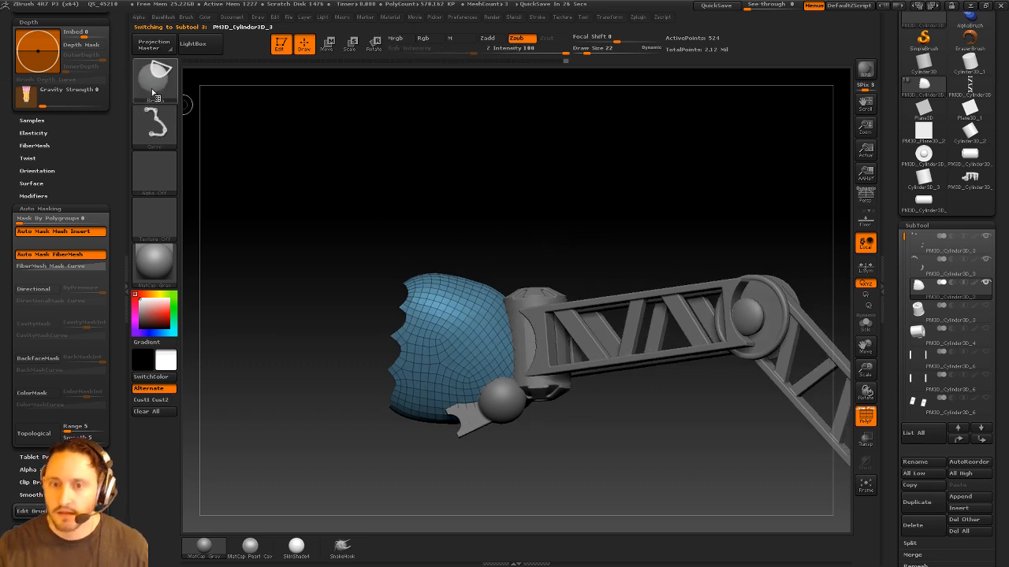
Slice the palm shell with SliceCurve along a straight line beside the wrist joint
left_click(164, 85, "ctrl+shift")
left_click(441, 98, "ctrl+shift")
mouse_move(600, 189)
left_mouse_down()
mouse_move(572, 203)
mouse_move(590, 179)
mouse_move(576, 174)
mouse_move(570, 184)
mouse_move(554, 148)
left_mouse_up()
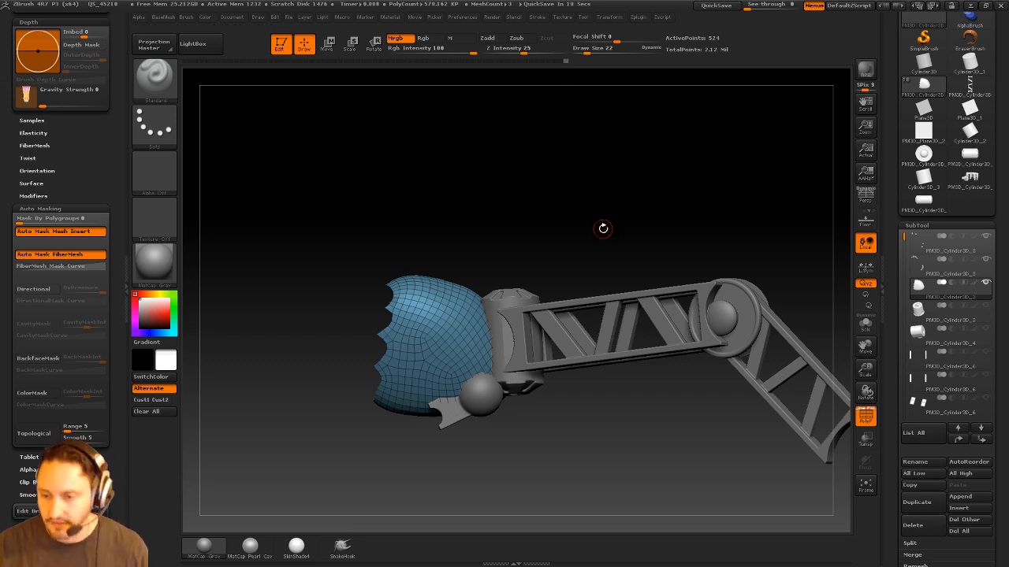
left_click_drag(603, 228, 599, 209)
key("ctrl")
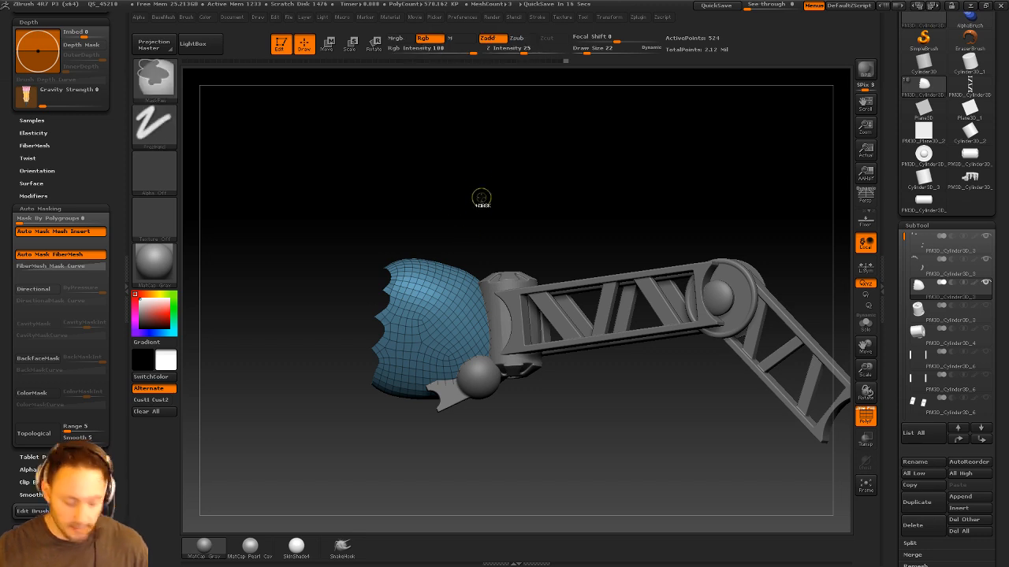
mouse_move(466, 167)
left_mouse_down("ctrl+shift")
mouse_move(484, 429)
mouse_move(505, 523)
left_mouse_up("ctrl+shift")
mouse_move(521, 472)
left_mouse_down()
mouse_move(542, 444)
mouse_move(484, 383)
mouse_move(508, 403)
left_mouse_up()
left_click(155, 76, "ctrl+shift")
left_click(267, 92, "ctrl+shift")
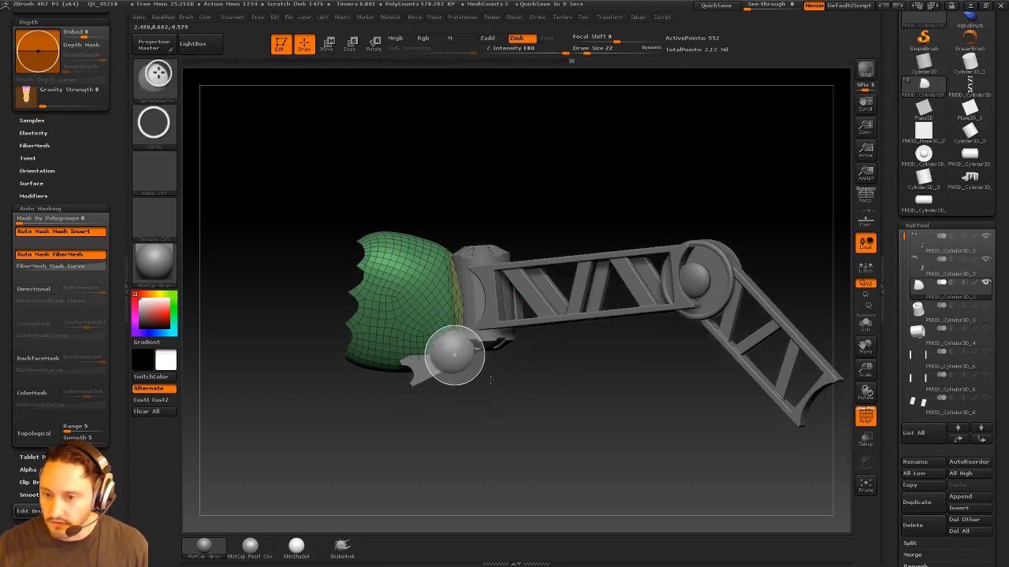
mouse_move(491, 381)
left_mouse_down()
mouse_move(522, 412)
mouse_move(544, 412)
mouse_move(522, 412)
left_mouse_up()
Slice a circular polygroup into the palm shell around the thumb's ball joint with SliceCirc
left_click(161, 83)
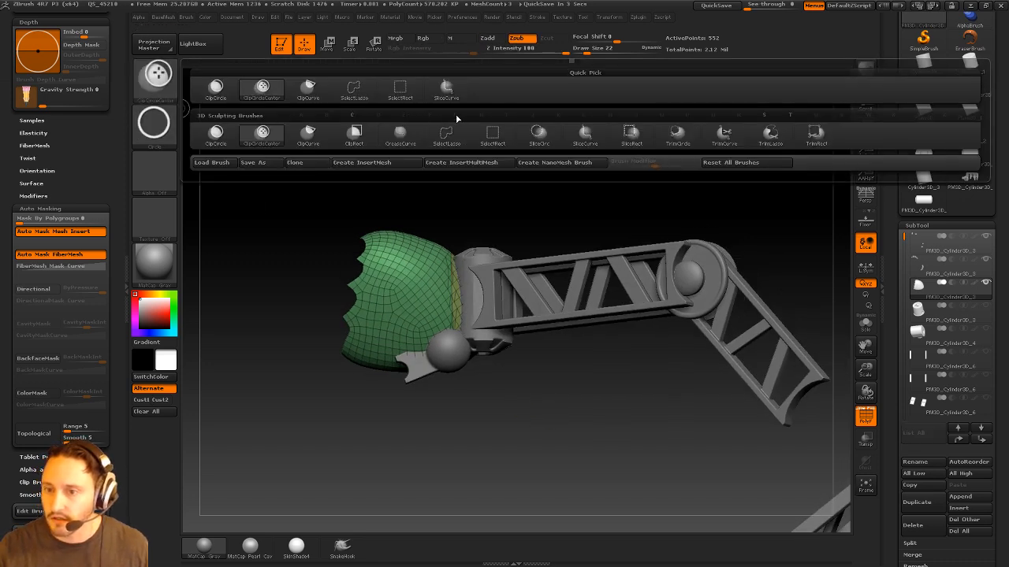
left_click(538, 134)
left_click_drag(449, 350, 537, 402, "ctrl+shift")
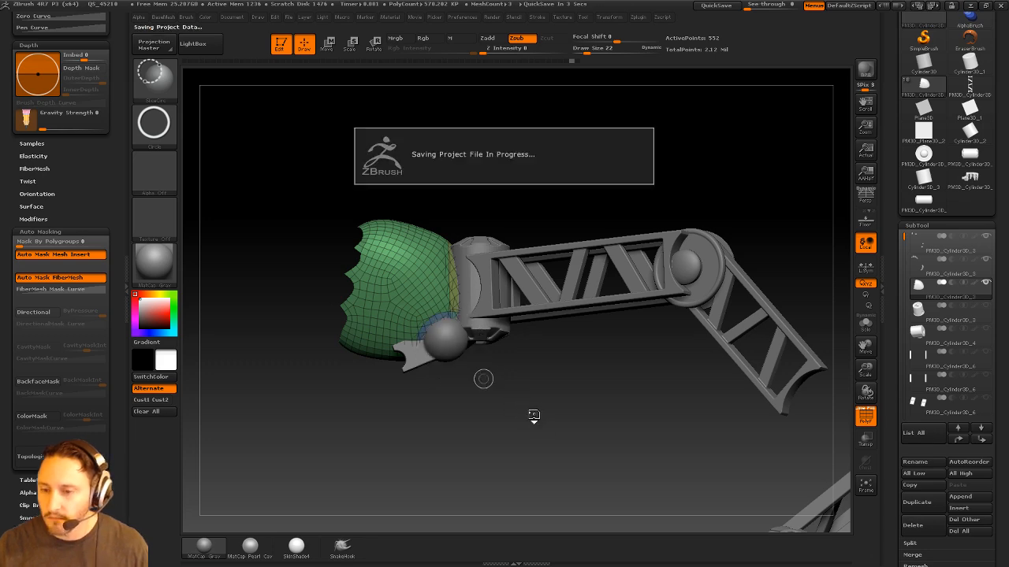
Isolate the main palm polygroup and delete the sliced-off wrist strip and thumb-joint pieces
mouse_move(497, 370)
left_mouse_down()
mouse_move(535, 428)
mouse_move(583, 380)
mouse_move(532, 418)
mouse_move(572, 424)
mouse_move(561, 450)
mouse_move(524, 435)
mouse_move(552, 394)
mouse_move(587, 376)
mouse_move(622, 322)
left_mouse_up()
left_click(154, 75, "ctrl+shift")
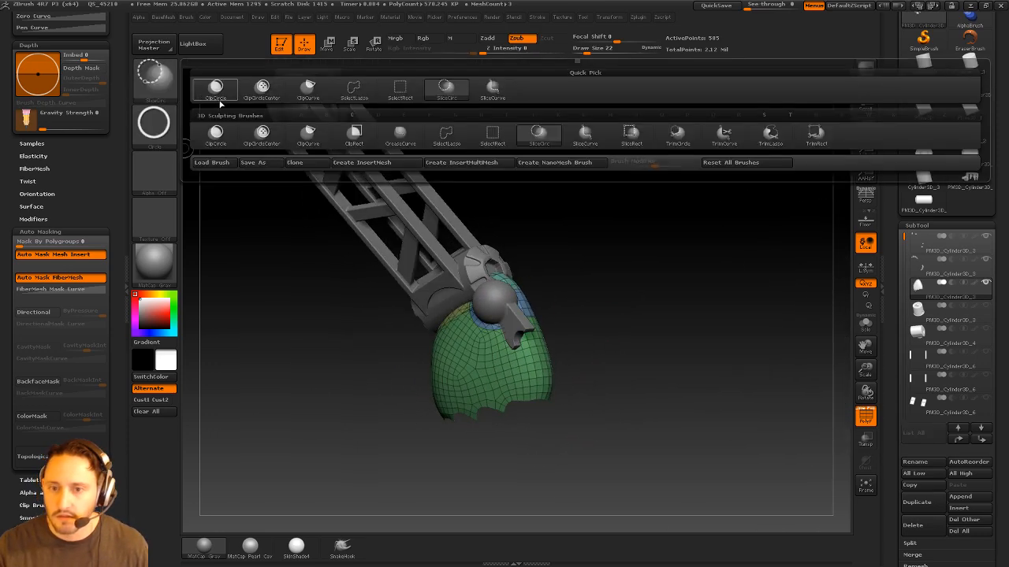
left_click(402, 90, "ctrl+shift")
left_click(537, 376, "ctrl+shift")
left_click_drag(640, 322, 664, 332, "ctrl+shift")
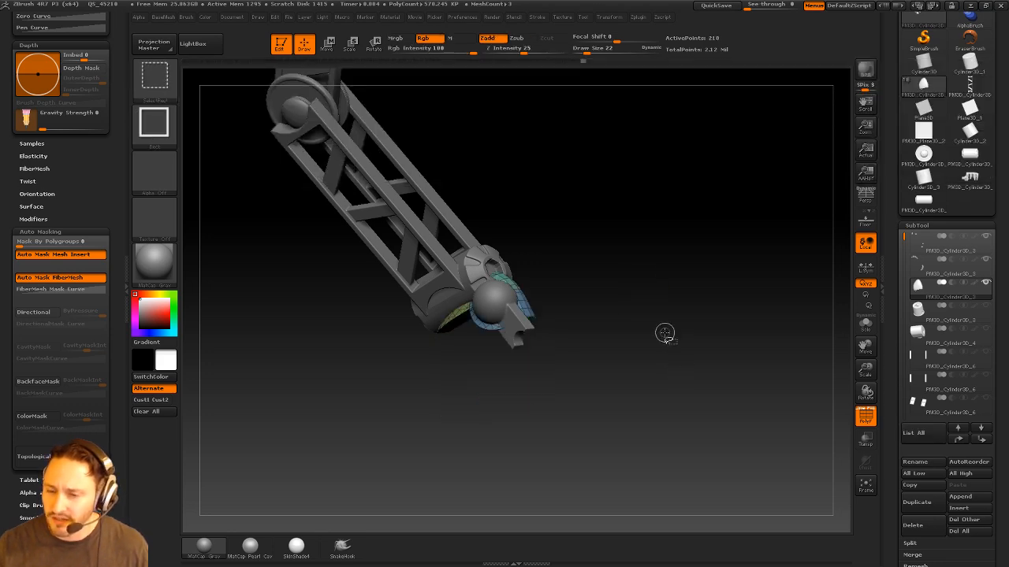
mouse_move(612, 298)
left_mouse_down("ctrl+shift")
mouse_move(654, 363)
mouse_move(649, 329)
mouse_move(617, 320)
mouse_move(632, 245)
mouse_move(645, 281)
mouse_move(651, 273)
mouse_move(651, 234)
mouse_move(630, 256)
left_mouse_up("ctrl+shift")
key("1")
left_click(613, 238)
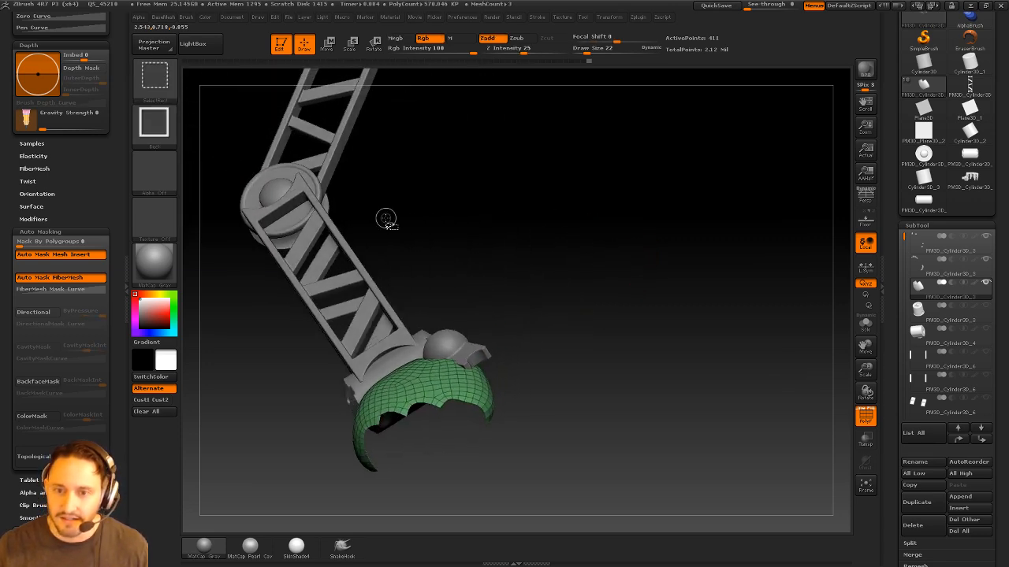
Cut a curved thumb opening into the palm shell with SliceCurve and delete the hidden geometry
left_click(161, 85, "ctrl+shift")
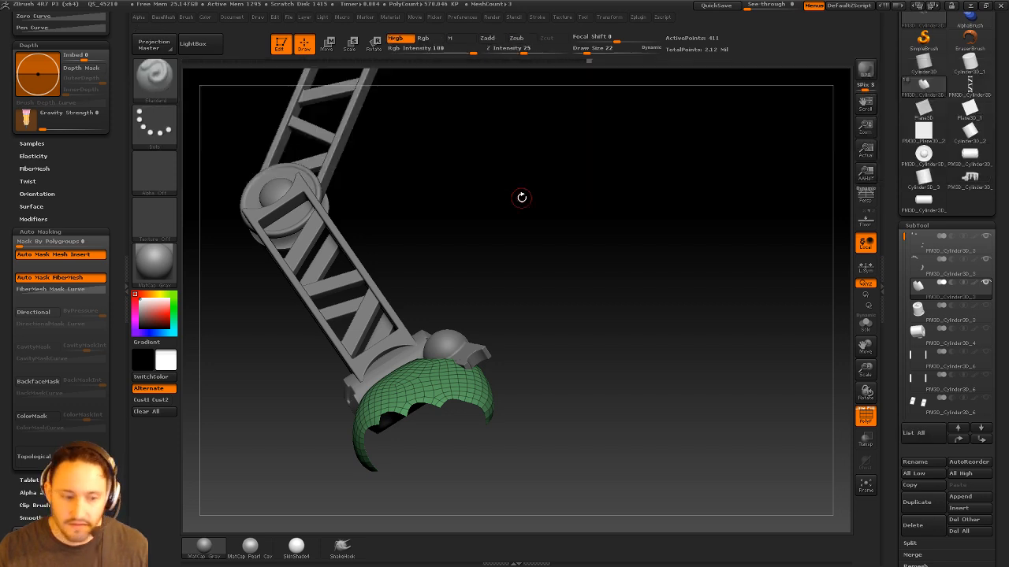
mouse_move(522, 196)
left_mouse_down()
mouse_move(580, 220)
mouse_move(562, 216)
mouse_move(570, 252)
mouse_move(557, 225)
left_mouse_up()
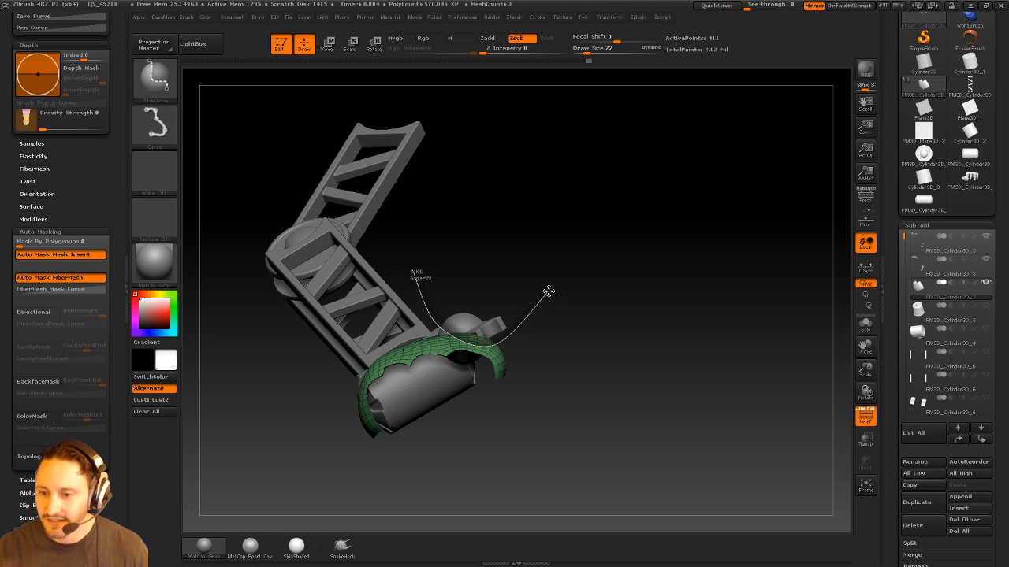
mouse_move(548, 292)
left_mouse_down("ctrl+shift")
mouse_move(567, 282)
mouse_move(567, 323)
mouse_move(503, 351)
left_mouse_up("ctrl+shift")
left_click_drag(582, 273, 584, 308, "alt")
key("1")
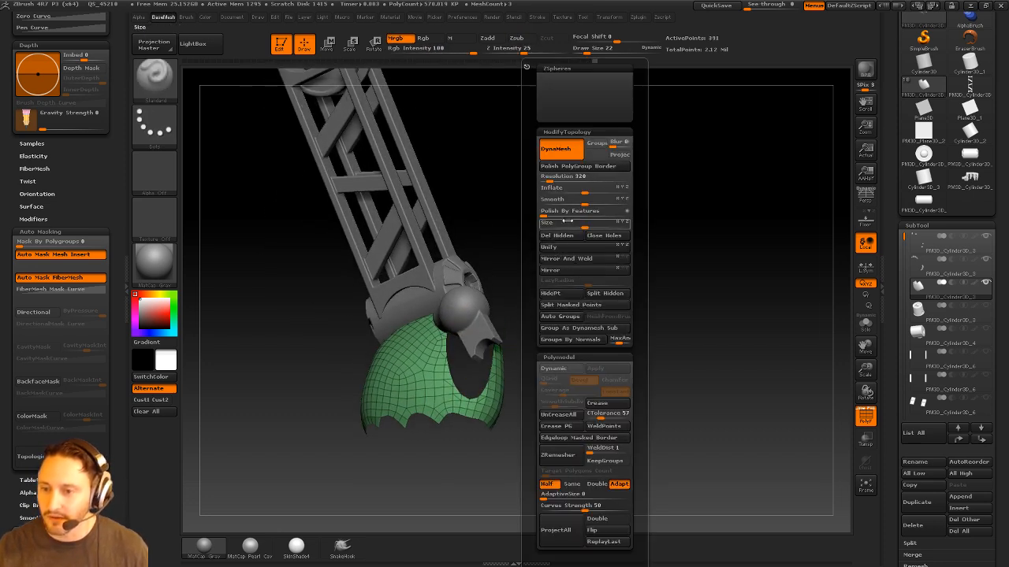
left_click(556, 236)
Remesh the trimmed palm shell with ZRemesher set to Same
left_click_drag(561, 209, 672, 254)
left_click_drag(897, 385, 889, 247)
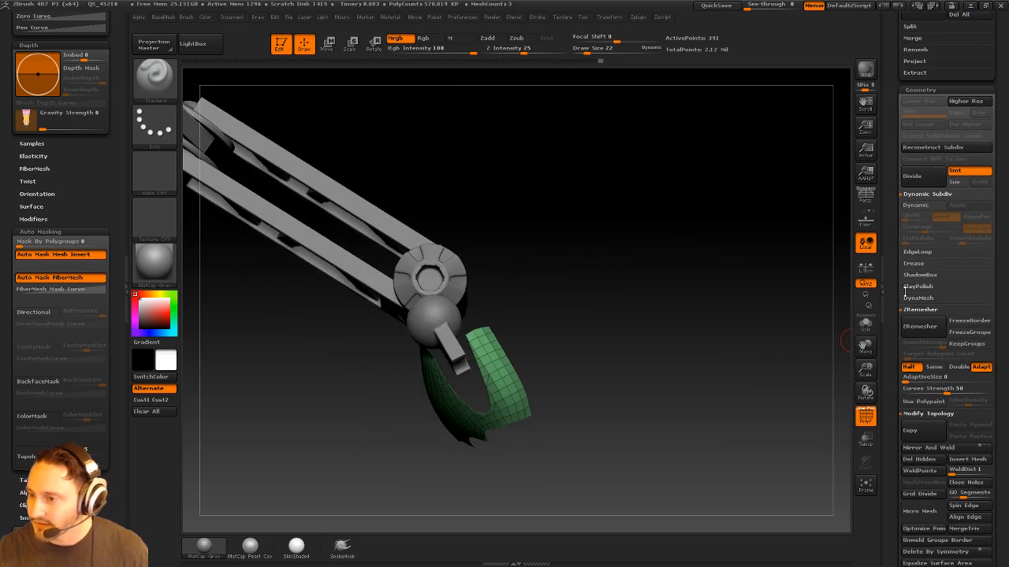
left_click_drag(896, 309, 897, 295)
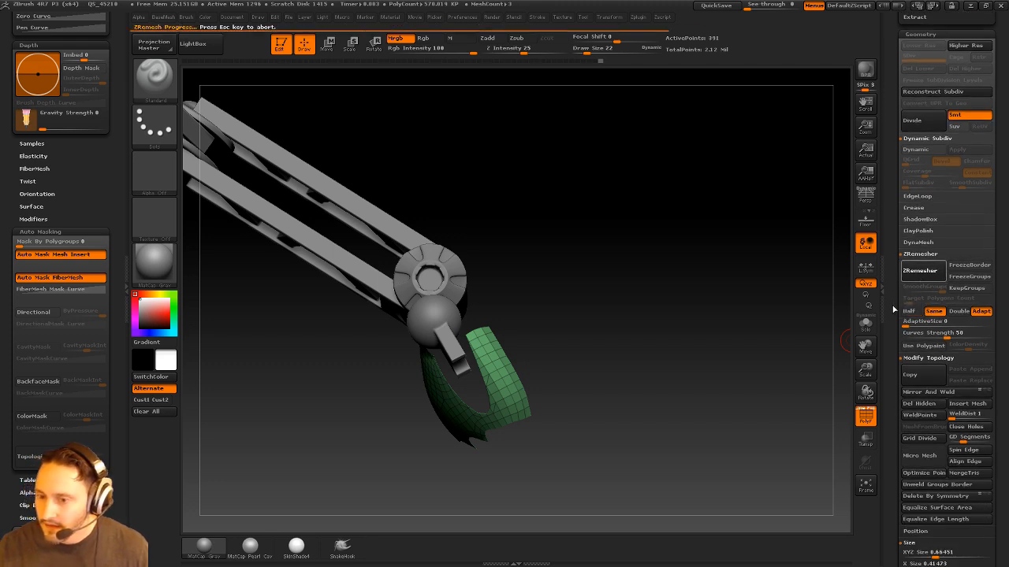
Give the trimmed palm shell thickness with a ZModeler QMesh extrusion and flip its normals
left_click_drag(680, 324, 602, 312)
key("b")
key("z")
key("m")
key("space")
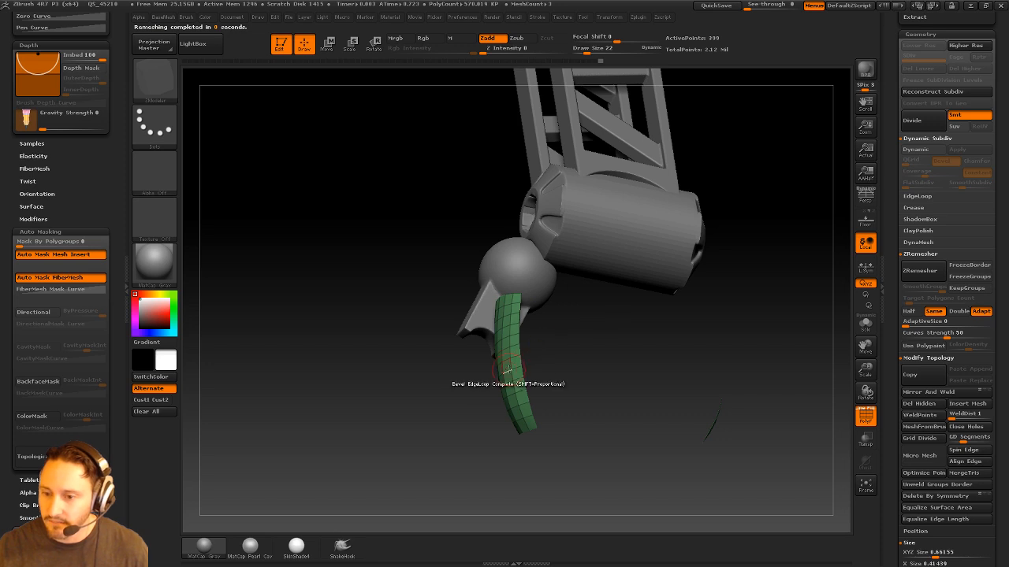
left_click_drag(507, 370, 529, 378)
left_click_drag(685, 323, 760, 334)
key("1")
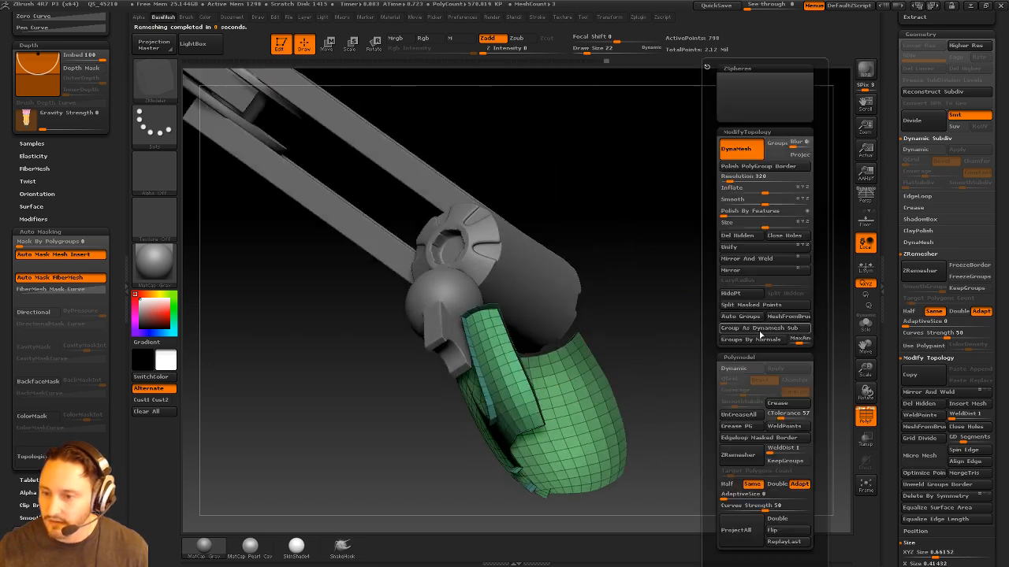
left_click(791, 533)
Hide the polyframe and turn on Dynamic Subdiv for the palm shell
left_click_drag(633, 468, 788, 409, "alt")
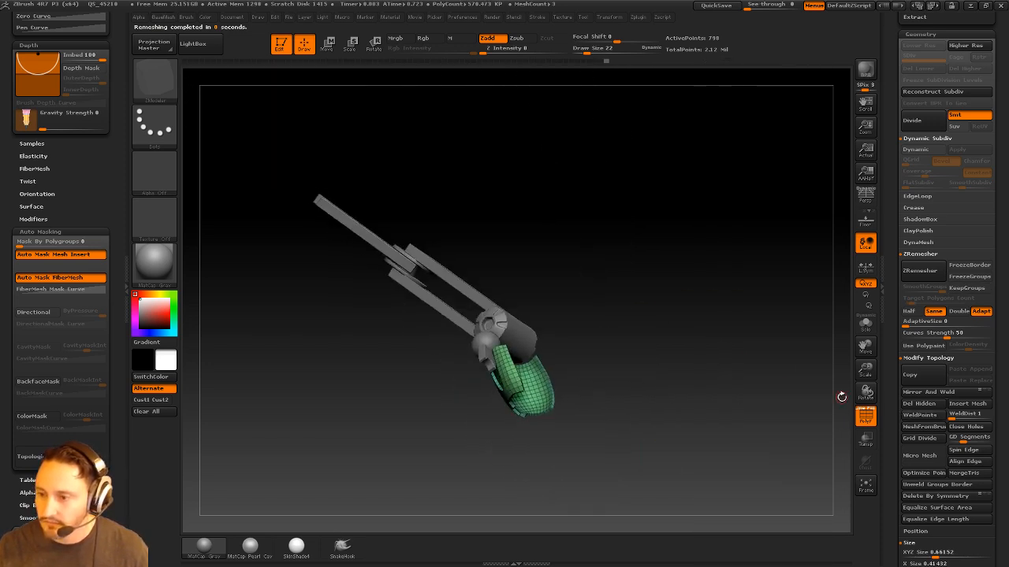
left_click(866, 416)
mouse_move(759, 352)
left_mouse_down()
mouse_move(805, 306)
mouse_move(743, 344)
left_mouse_up()
key("1")
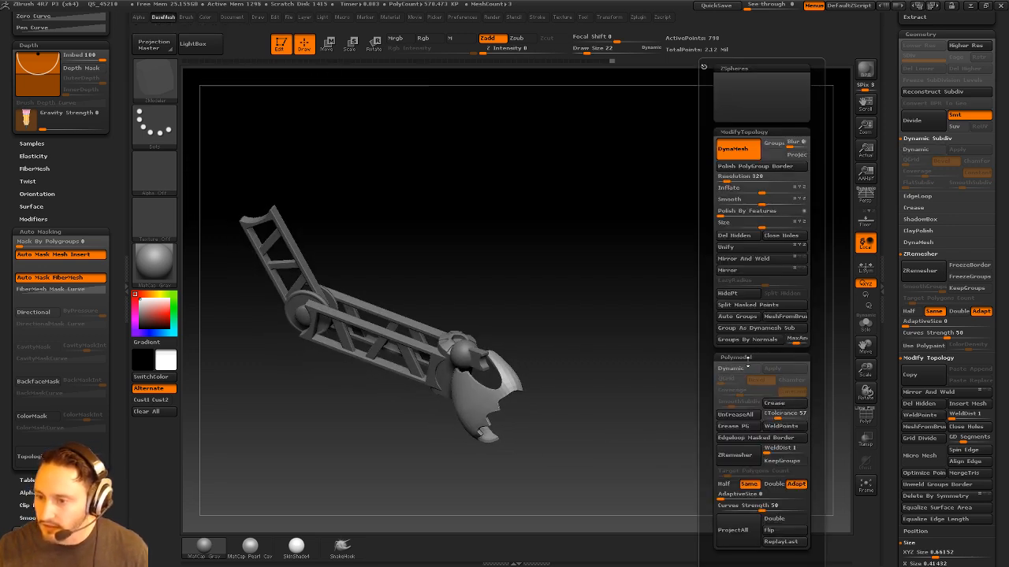
left_click(743, 368)
Show all the robot's subtools again around the finished palm shell
left_click_drag(895, 295, 896, 413)
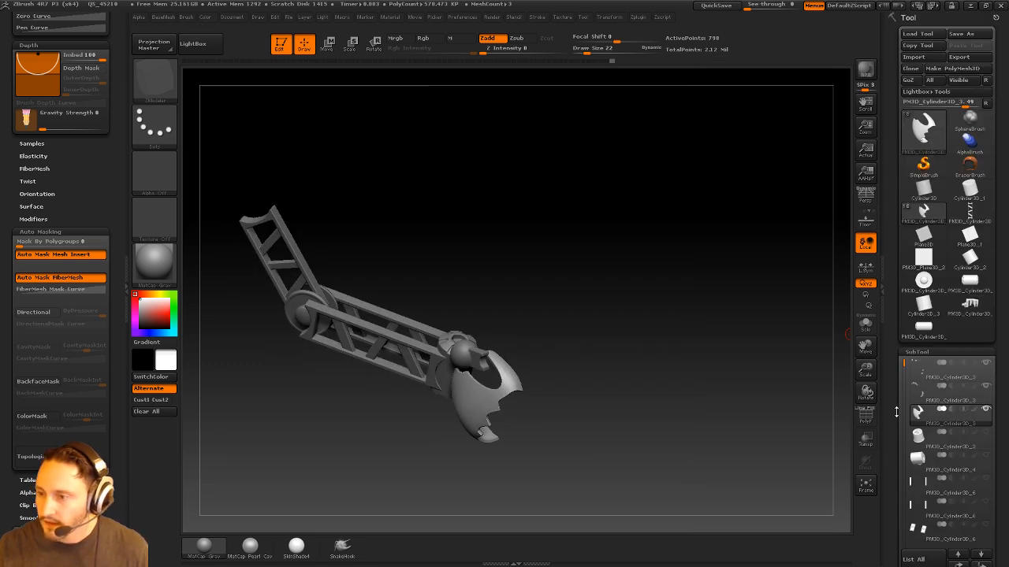
left_click(987, 410)
left_click(986, 412)
left_click_drag(709, 293, 687, 322)
Adjust the palm shell's outer contour with the Move brush to fit the hand more closely
key("w")
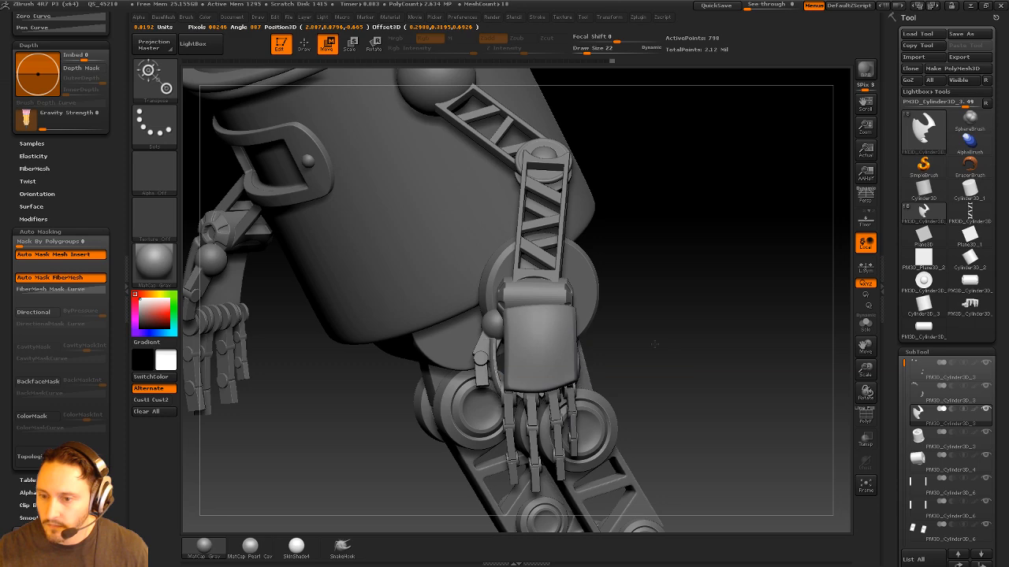
key("q")
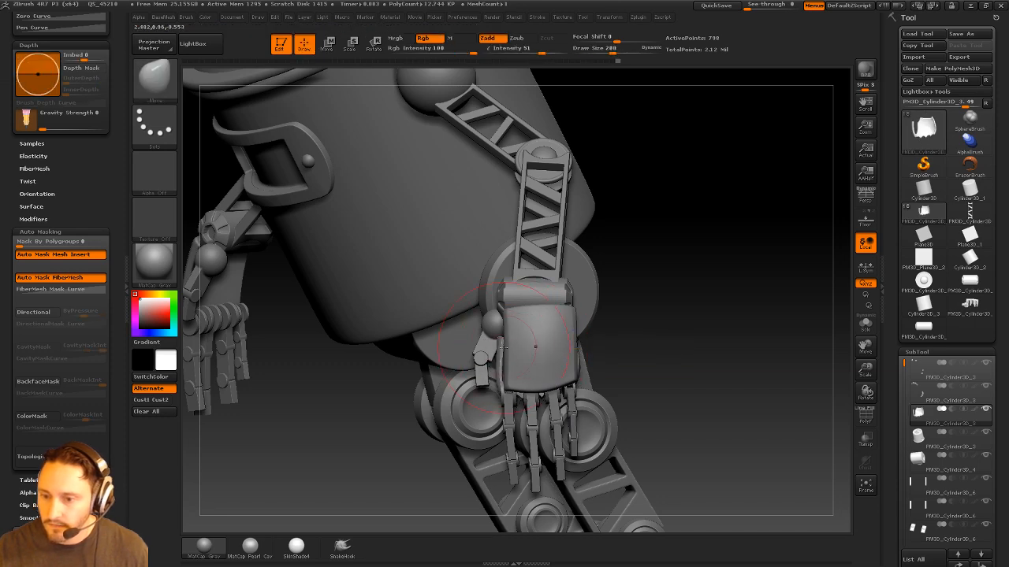
left_click_drag(627, 344, 604, 350)
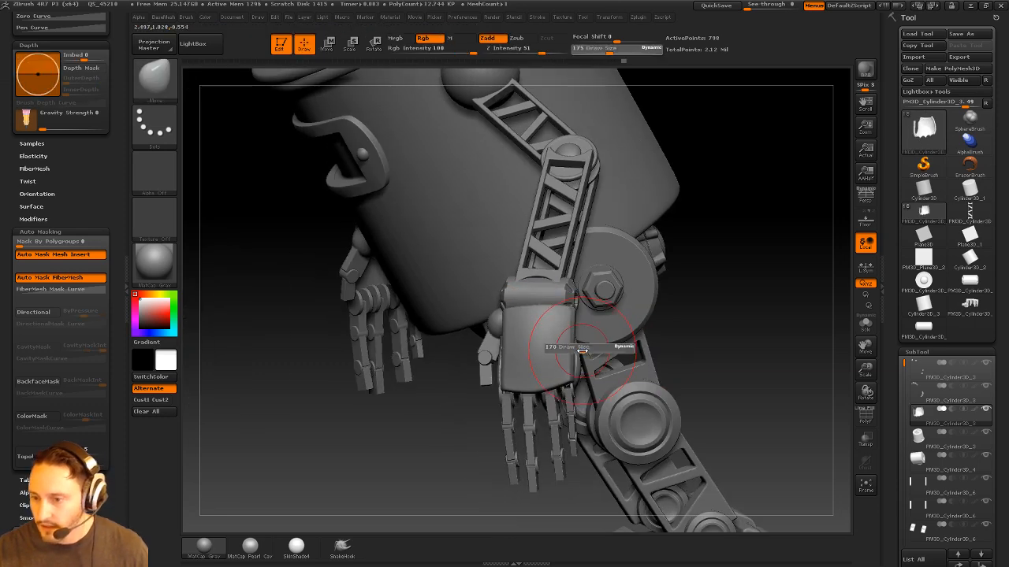
left_click_drag(727, 306, 646, 308)
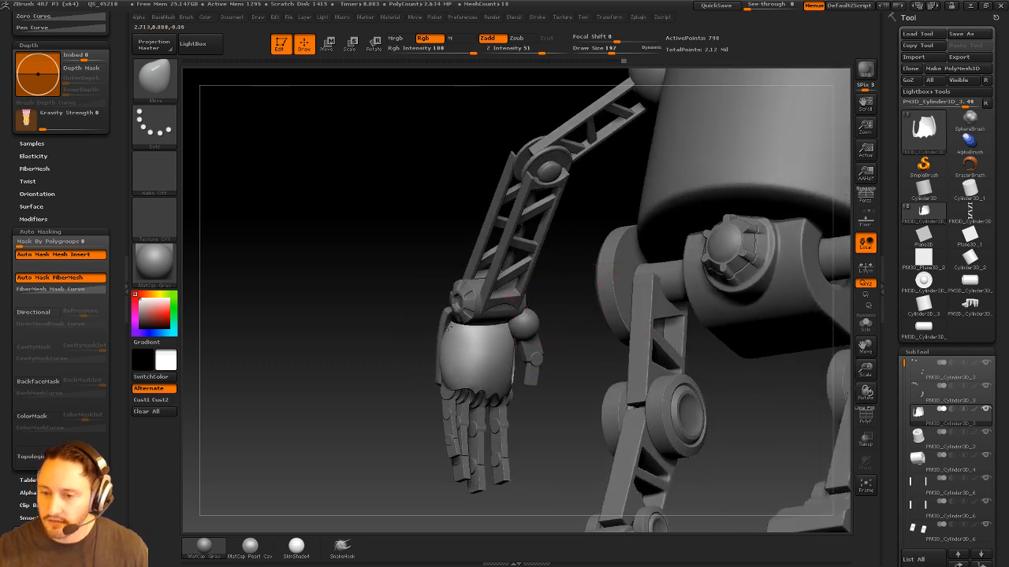
left_click_drag(430, 327, 405, 333)
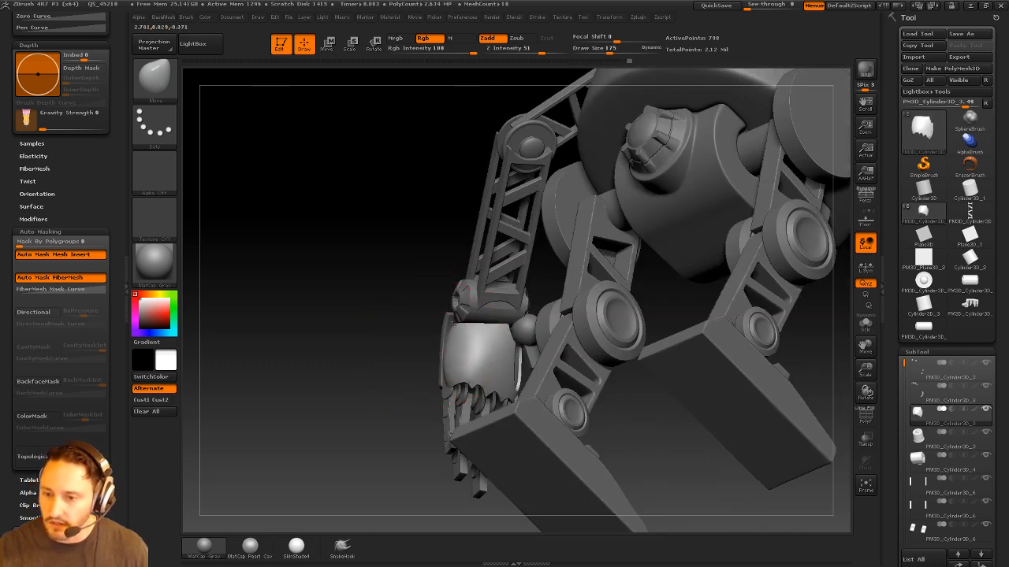
left_click_drag(417, 343, 540, 354)
mouse_move(496, 378)
left_mouse_down()
mouse_move(458, 375)
mouse_move(450, 389)
left_mouse_up()
Refine the palm shell's edges around the thumb and wrist with smaller Move brush sizes
key("s")
left_click_drag(446, 397, 515, 378)
key("s")
mouse_move(510, 379)
left_mouse_down()
mouse_move(461, 373)
mouse_move(453, 386)
mouse_move(462, 354)
mouse_move(445, 367)
left_mouse_up()
key("s")
left_click_drag(444, 302, 439, 350)
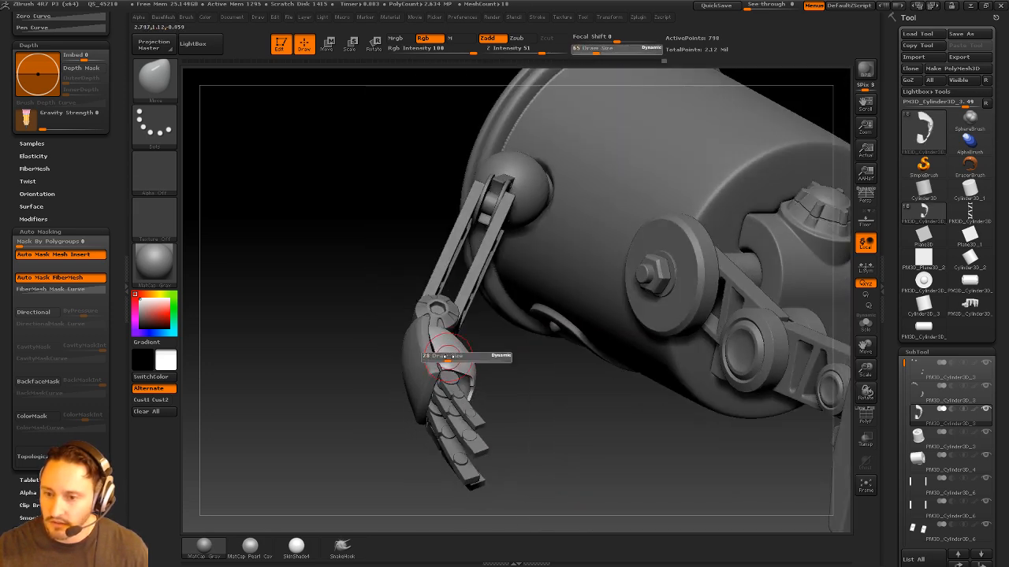
mouse_move(484, 324)
left_mouse_down()
mouse_move(509, 353)
mouse_move(518, 349)
mouse_move(478, 364)
left_mouse_up()
Smooth the palm shell's outer surface with the hPolish brush at draw size 65
key("4")
key("s")
left_click_drag(408, 392, 400, 422)
left_click_drag(504, 349, 468, 339, "alt")
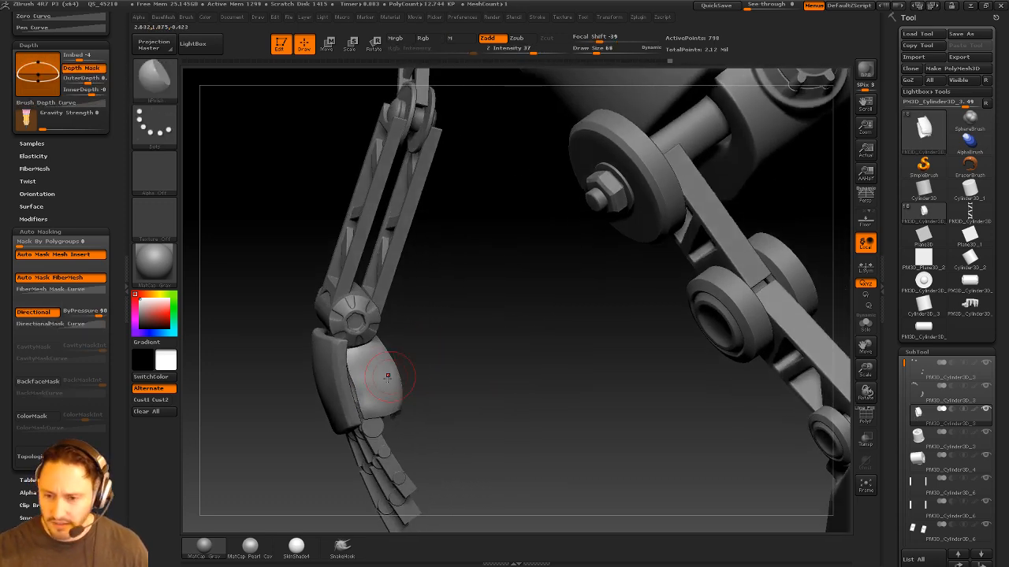
key("s")
left_click_drag(390, 384, 386, 384)
left_click_drag(417, 354, 425, 376, "alt")
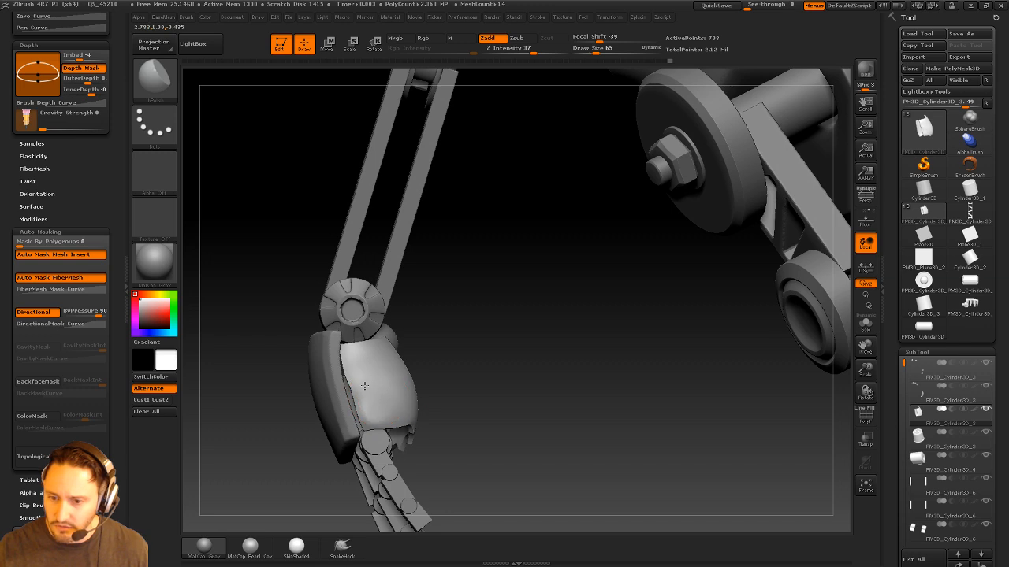
Isolate the palm shell with its polyframe and examine its topology and display properties before showing the robot again
left_click(865, 323)
left_click_drag(563, 354, 401, 373)
key("shift+f")
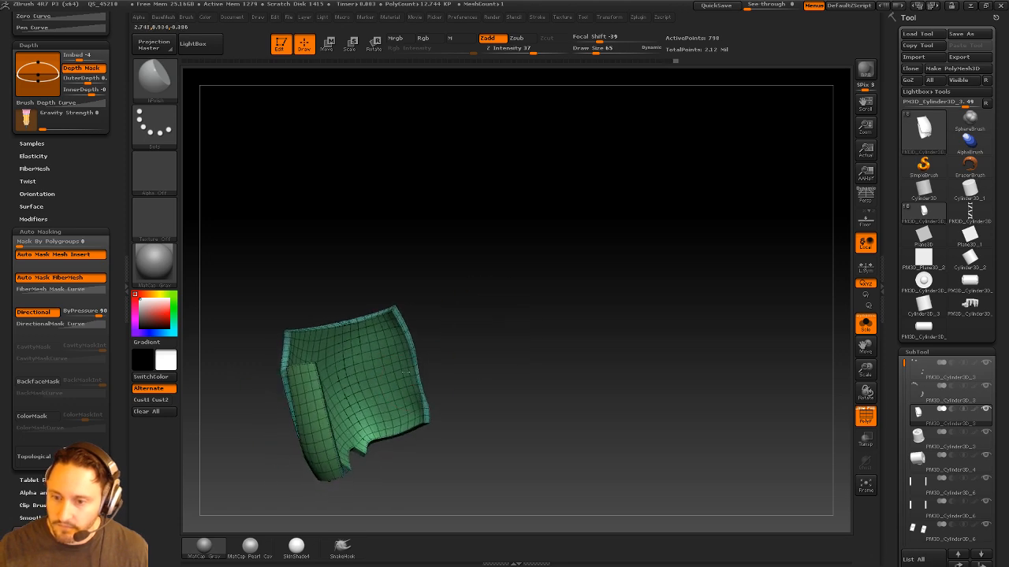
left_click_drag(516, 319, 365, 355)
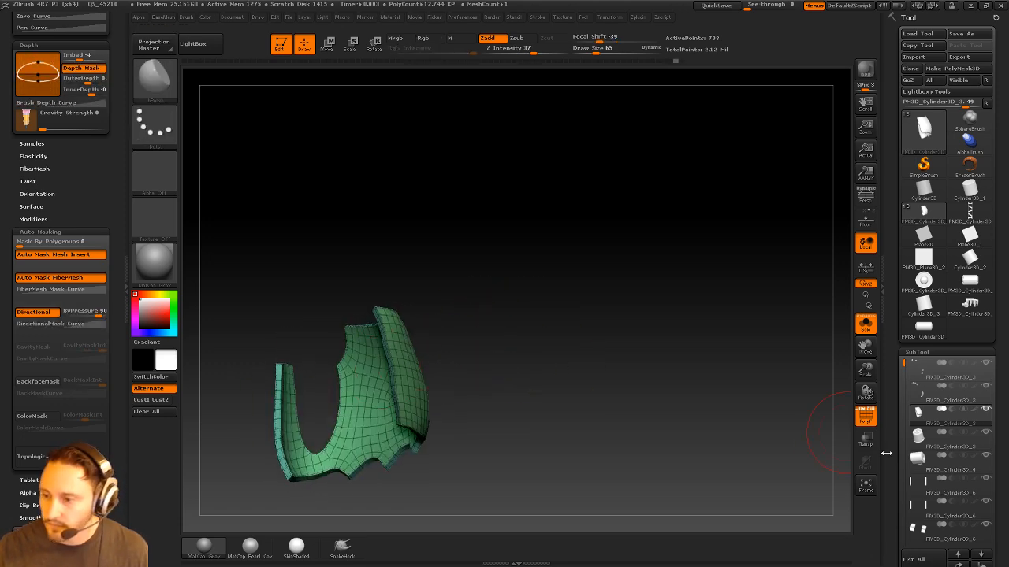
scroll(918, 246, "down", 10)
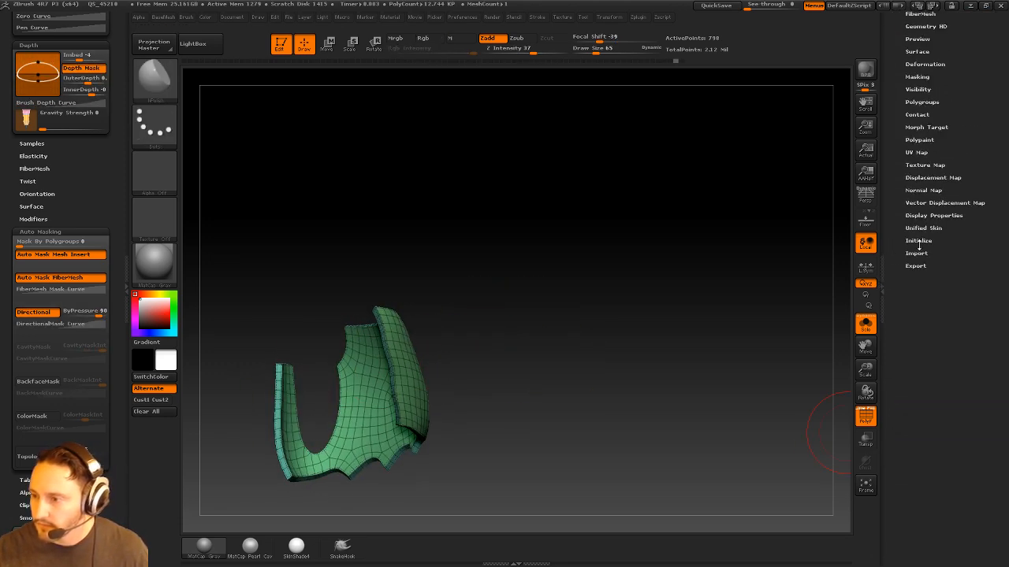
key("shift")
left_click(930, 218, "shift")
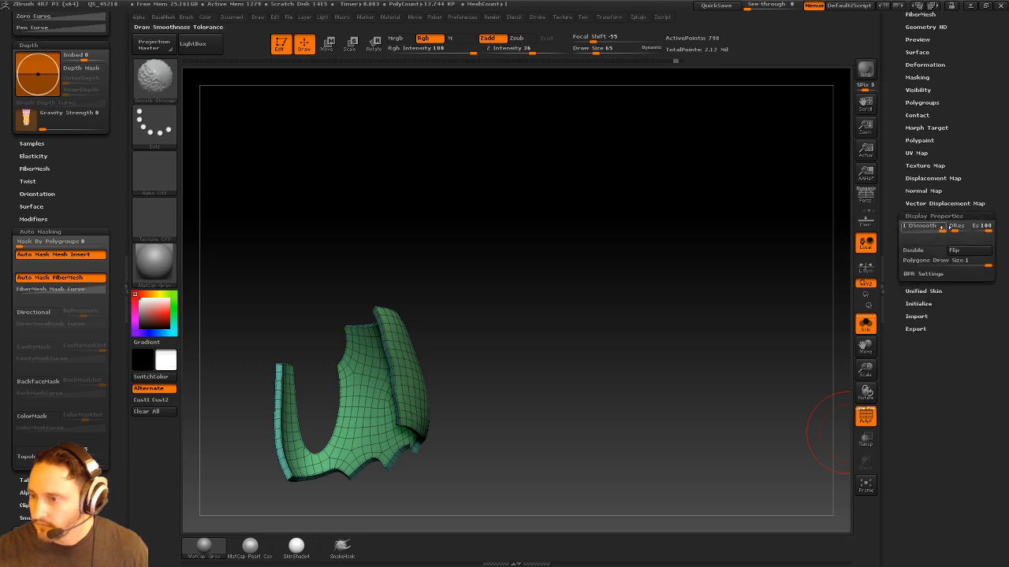
left_click_drag(878, 232, 874, 453)
left_click(873, 328)
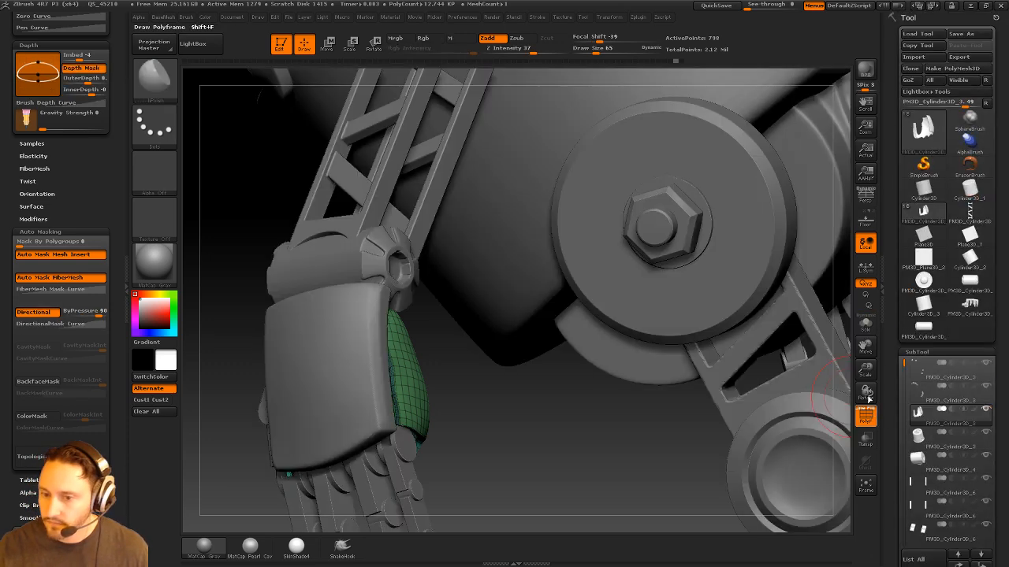
left_click(869, 411)
Select the plate on the back of the hand and reshape it with a large Move brush at draw size 332
left_click_drag(537, 407, 536, 315, "alt")
left_click_drag(655, 308, 727, 271, "shift")
mouse_move(522, 272)
left_mouse_down("alt")
mouse_move(736, 261)
mouse_move(642, 304)
left_mouse_up("alt")
key("s")
left_click(602, 315, "alt")
mouse_move(717, 271)
left_mouse_down("alt")
mouse_move(651, 285)
mouse_move(660, 340)
left_mouse_up("alt")
mouse_move(709, 317)
left_mouse_down()
mouse_move(684, 338)
mouse_move(665, 307)
left_mouse_up()
key("s")
left_click(535, 323)
key("b")
key("m")
key("v")
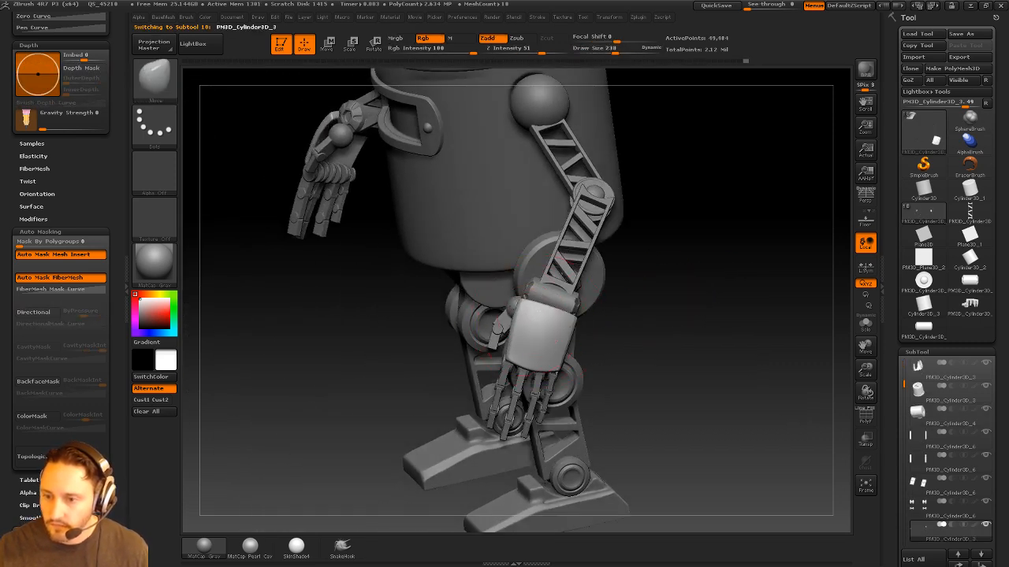
mouse_move(676, 282)
left_mouse_down("alt")
mouse_move(680, 315)
mouse_move(696, 304)
mouse_move(681, 335)
mouse_move(656, 341)
left_mouse_up("alt")
key("s")
left_click(484, 403)
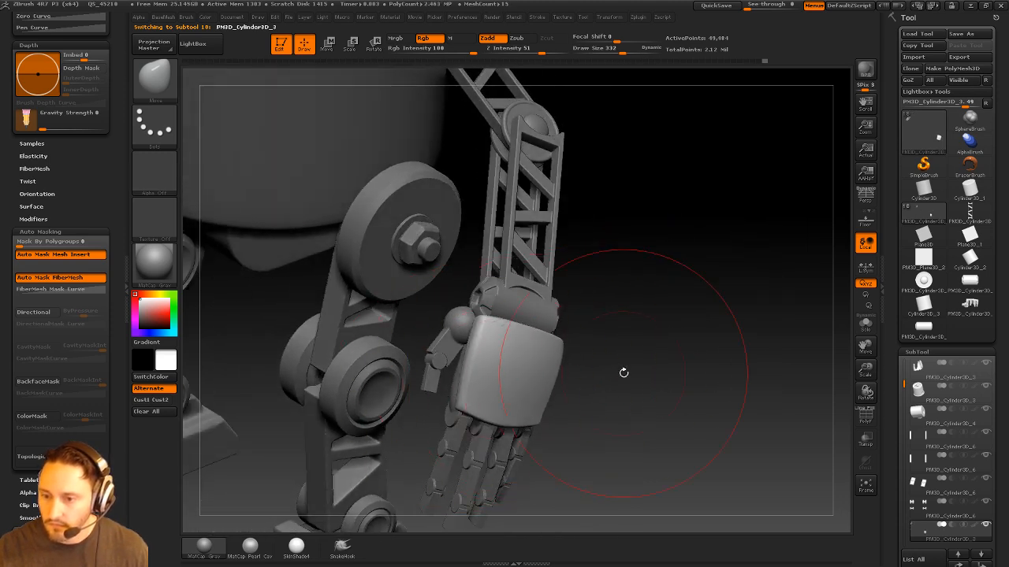
left_click_drag(623, 372, 569, 398)
Solo the subtool containing the wrist and elbow joints and isolate its wrist joints with a rectangular selection
left_click_drag(653, 331, 527, 322)
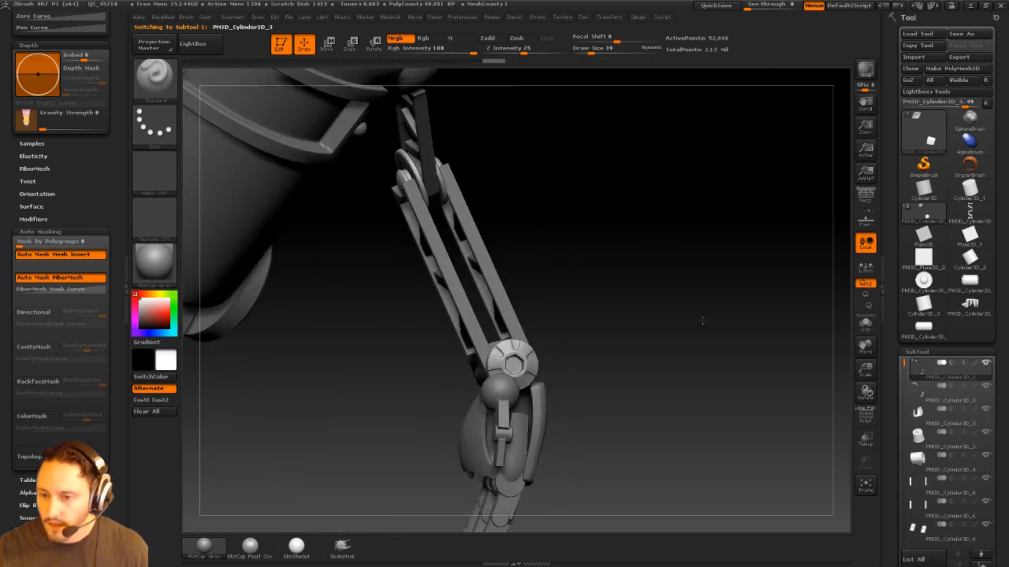
mouse_move(702, 320)
left_mouse_down()
mouse_move(678, 329)
mouse_move(691, 332)
left_mouse_up()
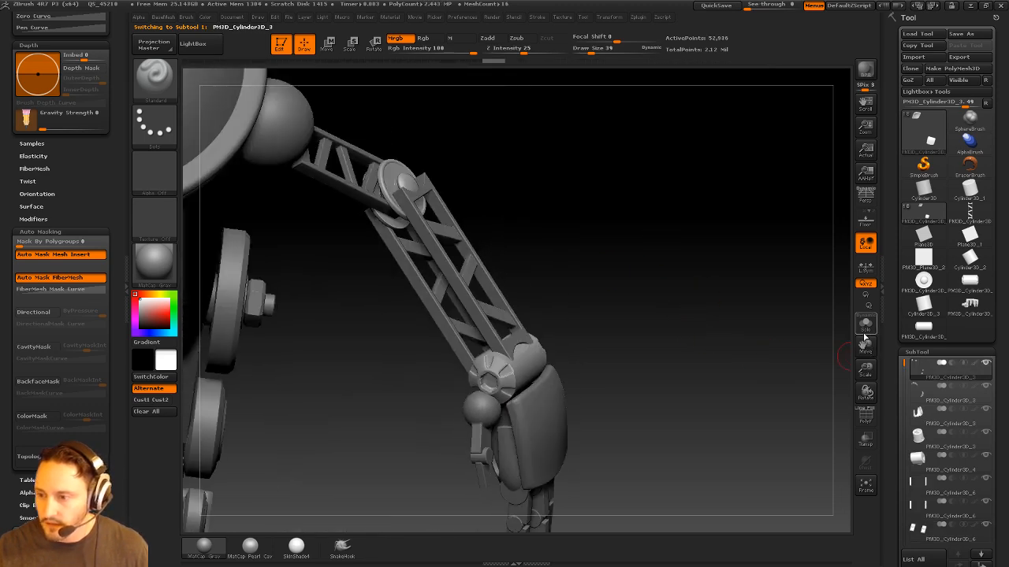
left_click(865, 326)
left_click_drag(816, 336, 633, 339)
left_click(159, 83, "ctrl+shift")
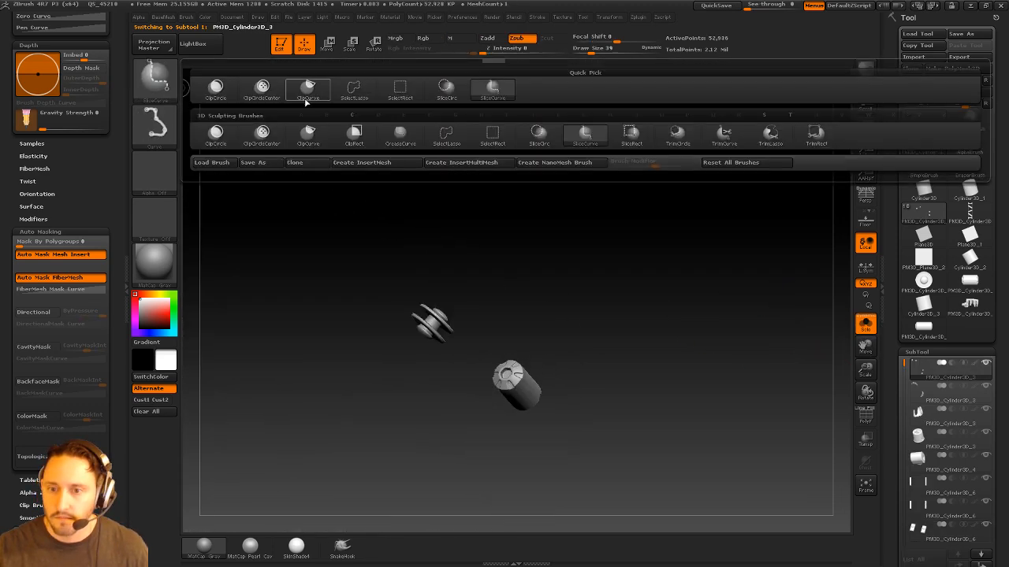
left_click(413, 101, "ctrl+shift")
mouse_move(597, 252)
left_mouse_down()
mouse_move(625, 266)
mouse_move(639, 304)
mouse_move(517, 436)
left_mouse_up()
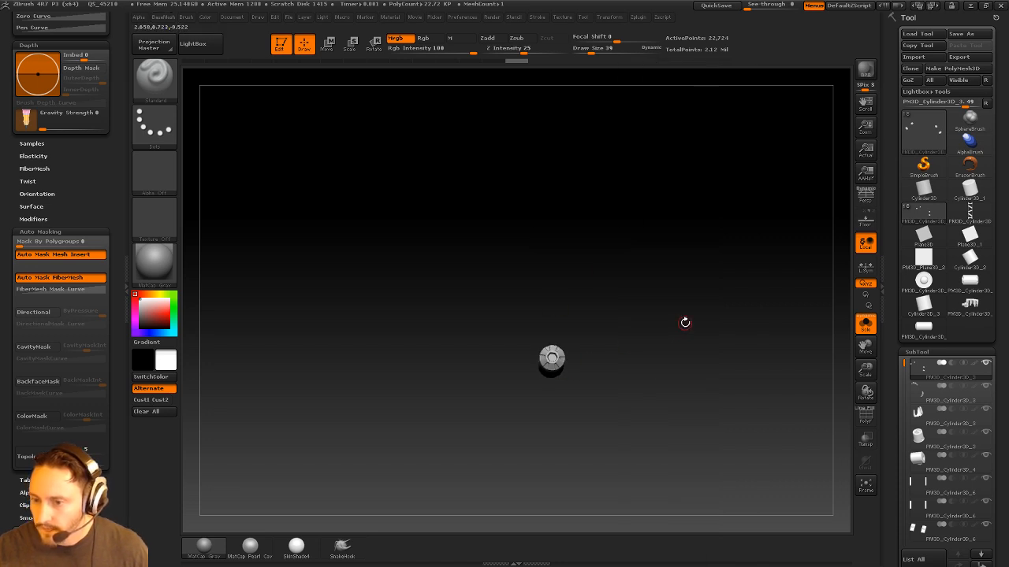
Unhide the whole arm-joint subtool and delete its lower subdivision levels
left_click(687, 322, "ctrl+shift")
left_click_drag(707, 314, 692, 309)
left_click_drag(890, 353, 894, 218)
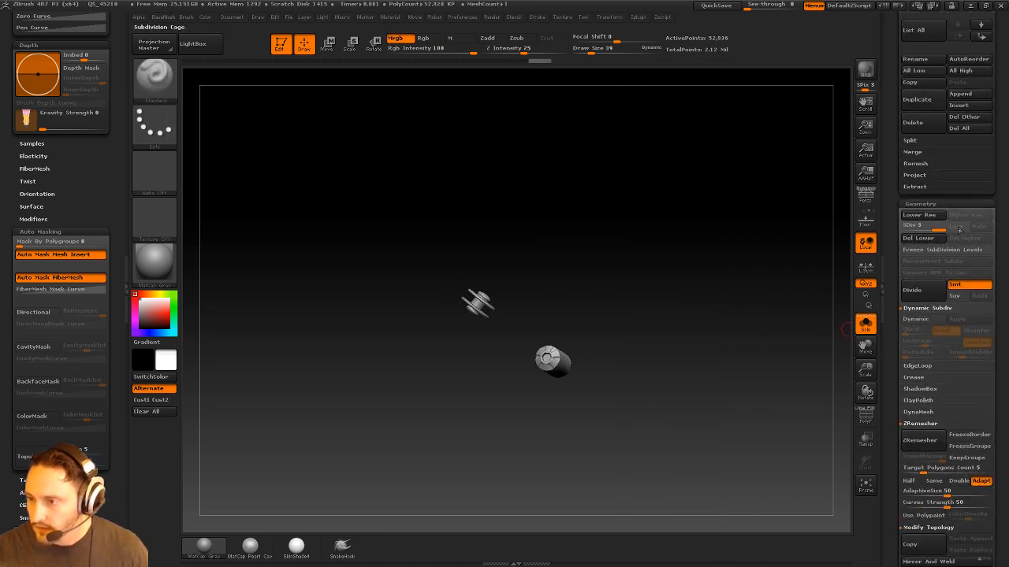
left_click(926, 238)
Try to delete the hidden geometry of the arm-joint subtool
key("1")
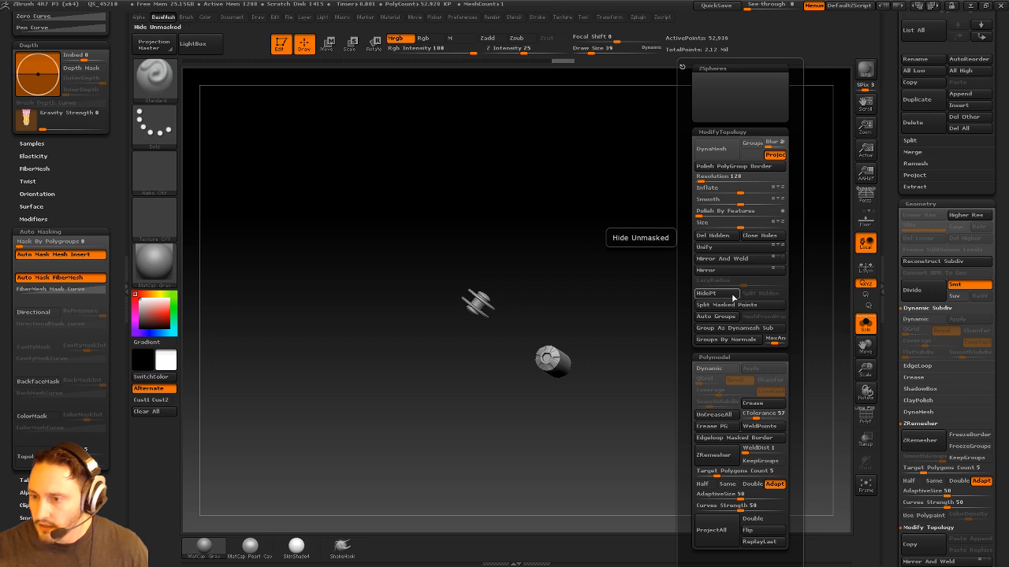
left_click(775, 295, "ctrl+shift")
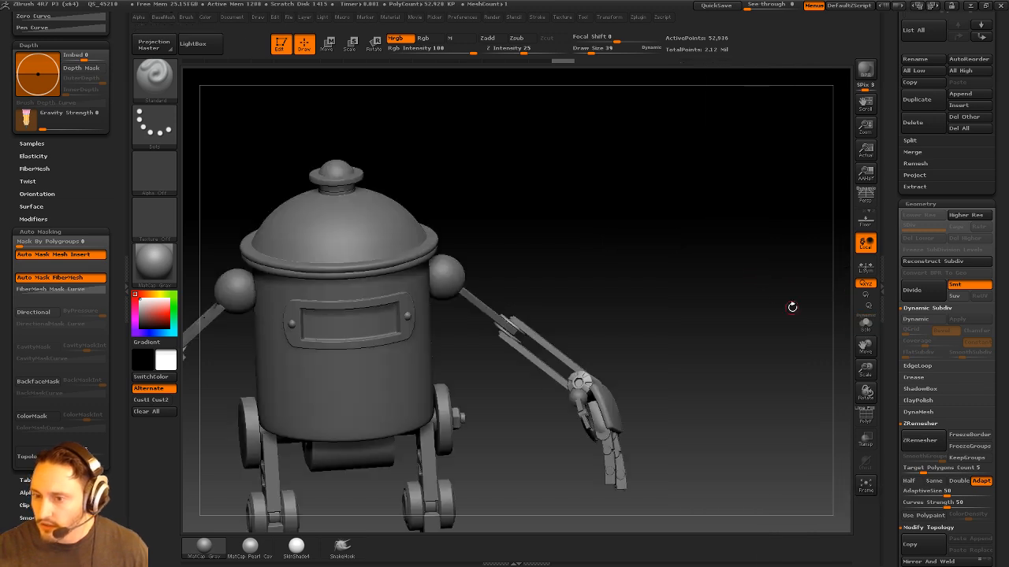
key("f")
left_click(865, 321)
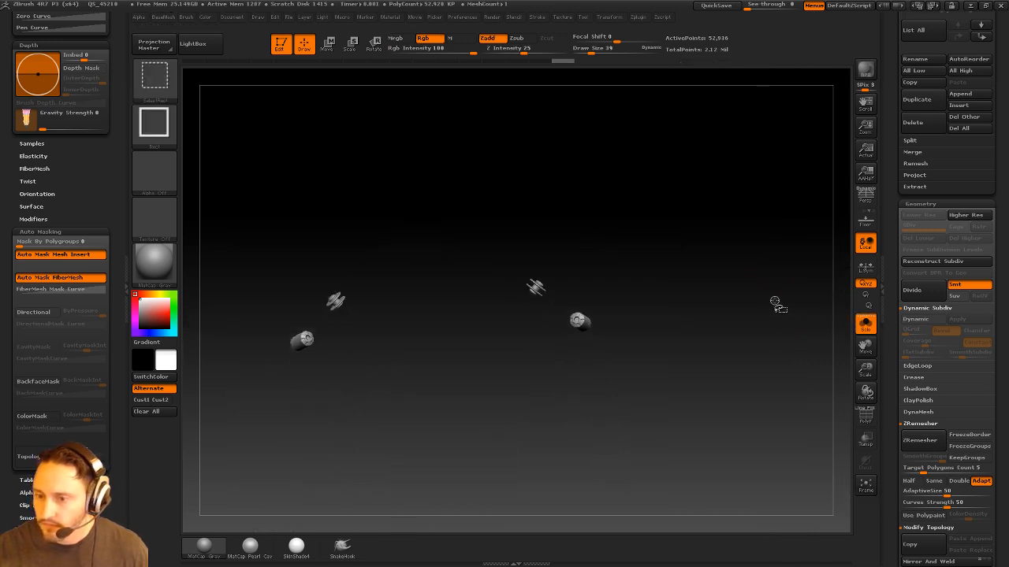
key("1")
left_click(754, 235)
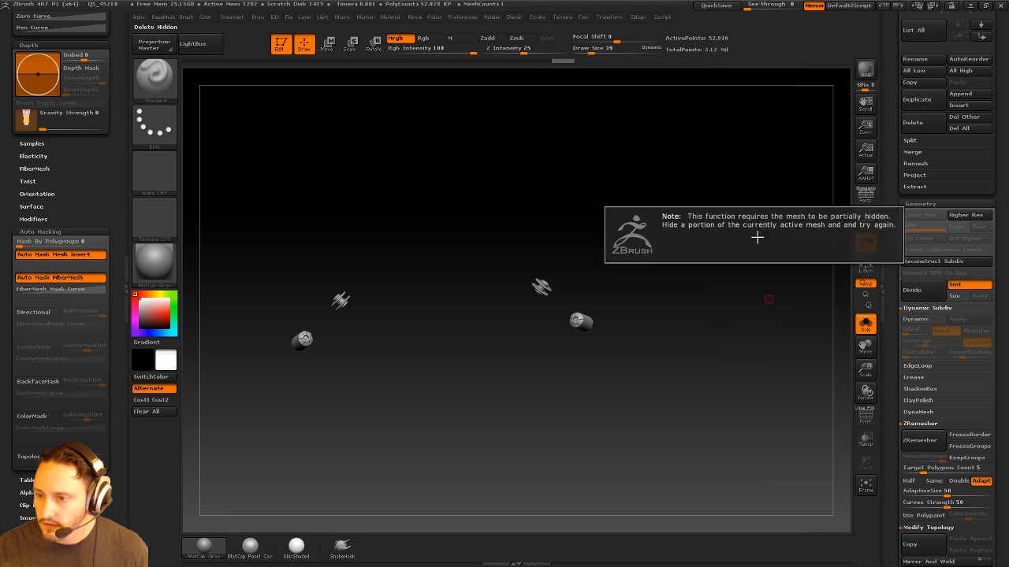
Hide the elbow joints, split them off into their own subtool and show the whole robot again
left_click_drag(634, 309, 646, 304)
left_click_drag(631, 289, 556, 364, "ctrl+shift")
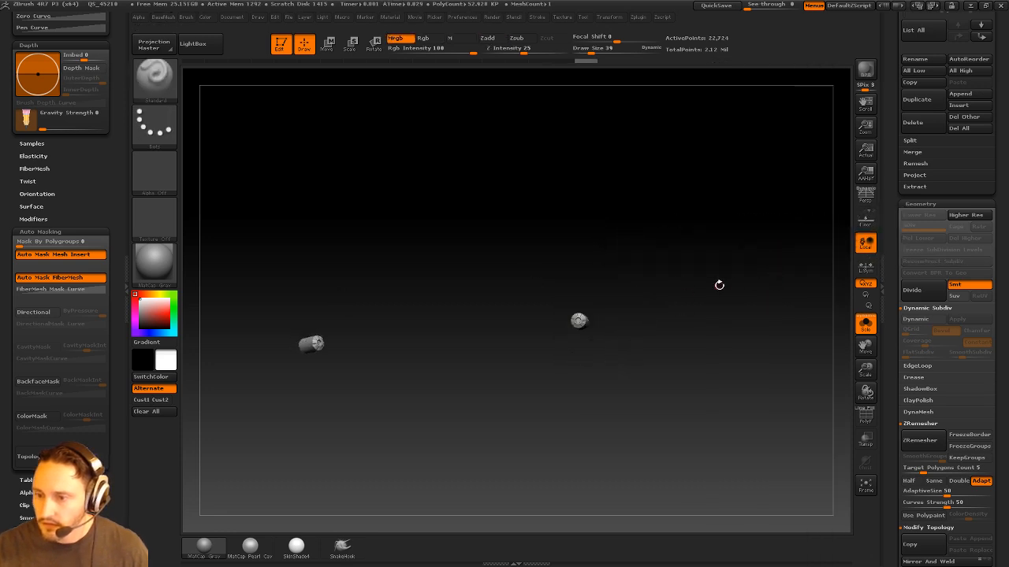
key("1")
left_click(865, 322)
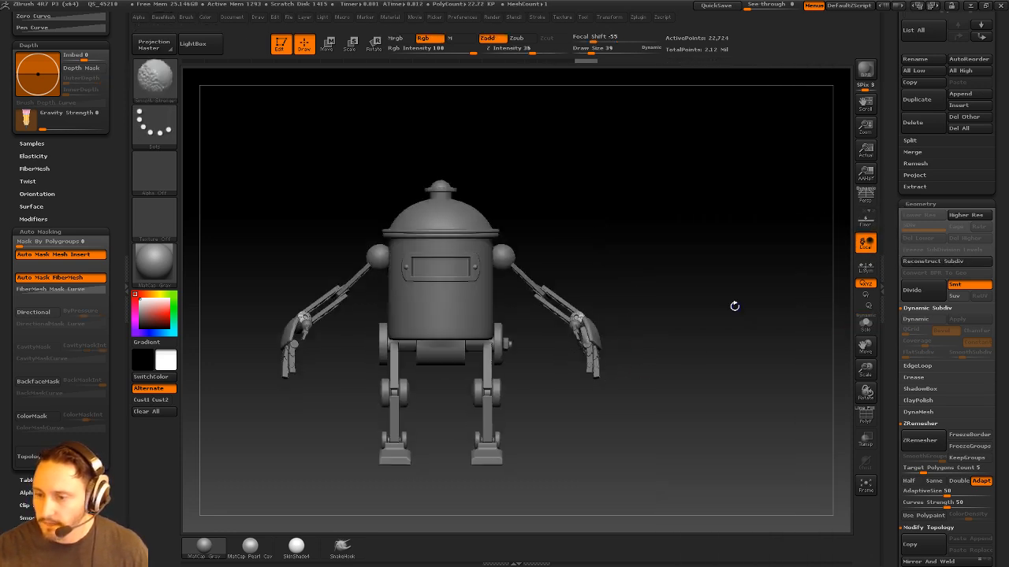
Examine the whole robot from the front and at an angle, including its legs, arms and body
key("s")
left_click_drag(730, 327, 599, 378, "shift")
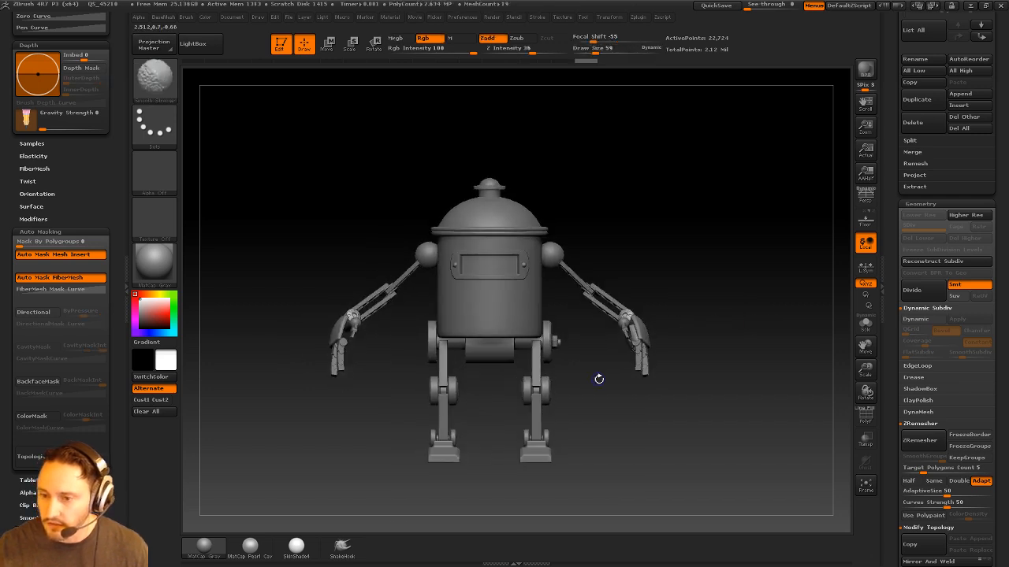
left_click(539, 452, "alt")
left_click_drag(633, 437, 642, 388, "alt")
mouse_move(642, 388)
left_mouse_down()
mouse_move(672, 414)
mouse_move(618, 390)
left_mouse_up()
left_click_drag(747, 228, 714, 324, "alt")
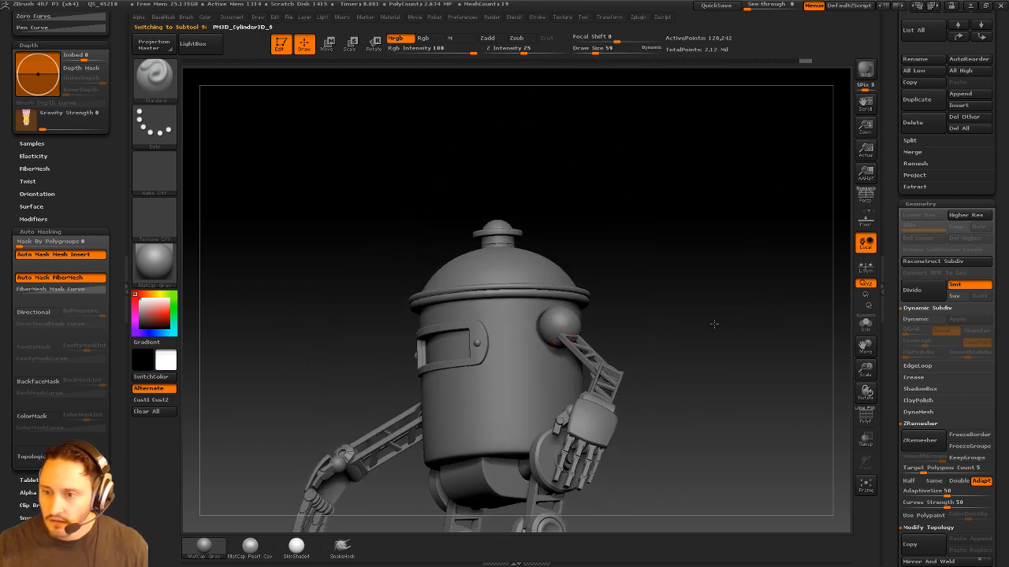
Select the robot's cylindrical body and isolate it in side view
left_click(515, 334, "alt")
mouse_move(620, 306)
left_mouse_down()
mouse_move(675, 289)
mouse_move(704, 263)
mouse_move(725, 271)
mouse_move(701, 267)
left_mouse_up()
key("ctrl")
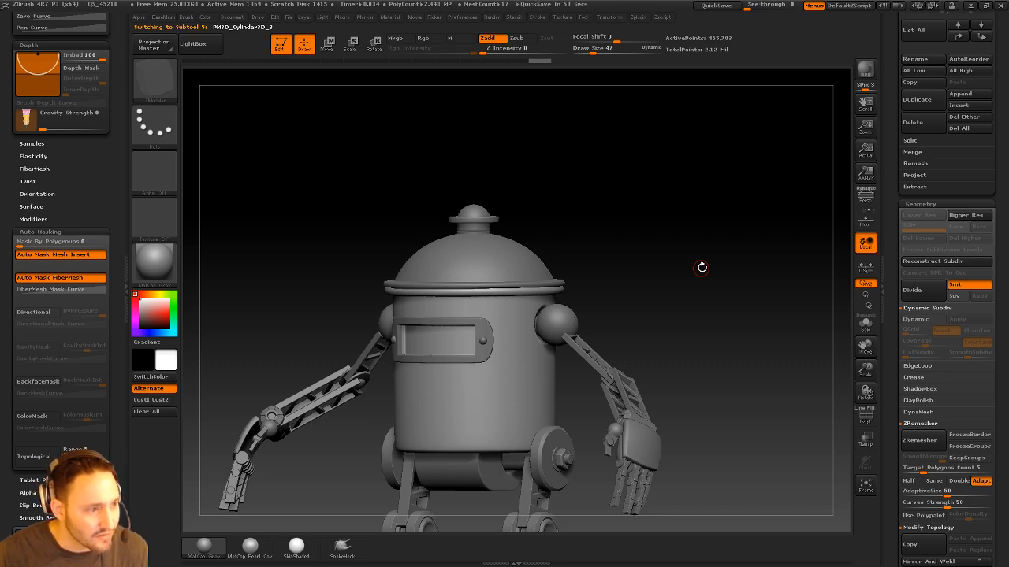
left_click_drag(639, 217, 652, 312)
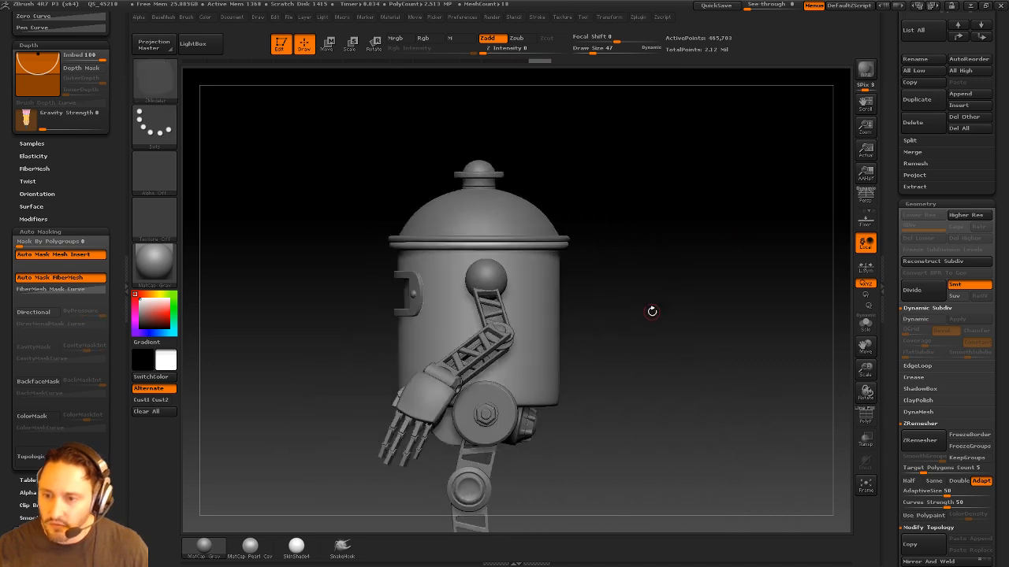
left_click_drag(585, 407, 722, 339)
key("ctrl")
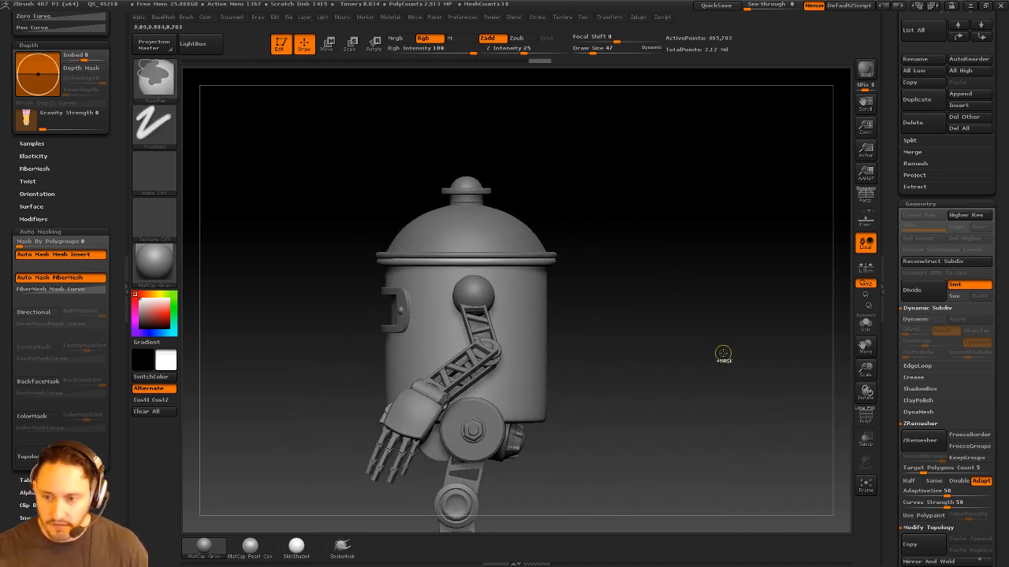
left_click(865, 323)
key("ctrl+shift")
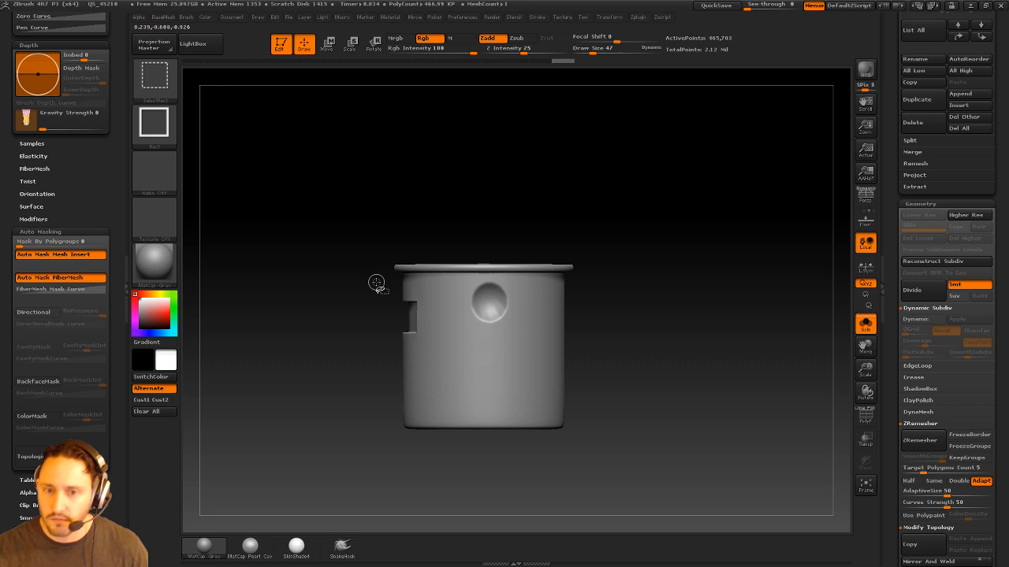
Show the body's polyframe and slice the body vertically just behind the shoulder socket with the SliceCurve brush
left_click(155, 77)
left_click(488, 84)
left_click_drag(768, 331, 783, 318)
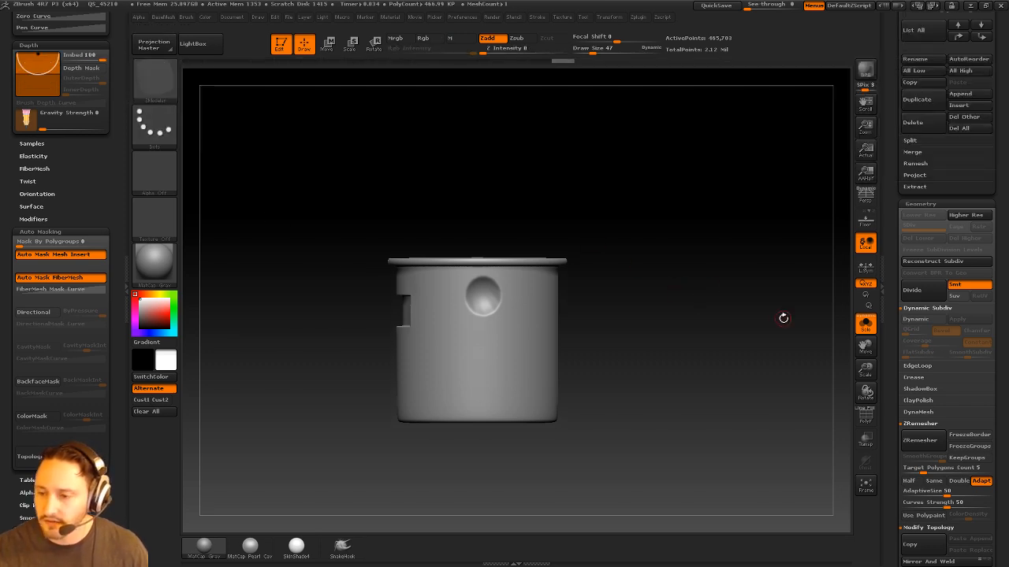
left_click(866, 419)
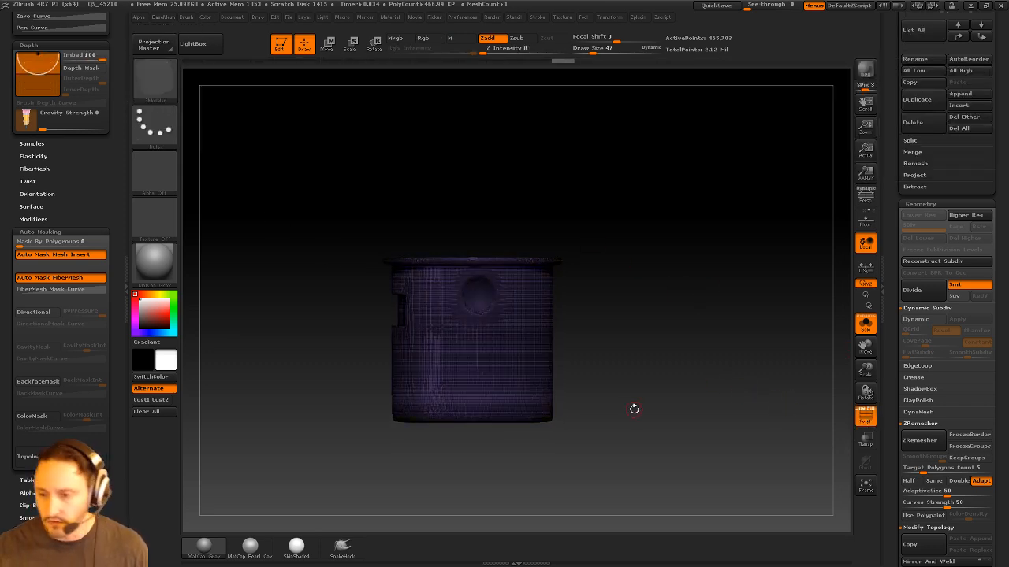
left_click_drag(509, 197, 512, 526, "ctrl+shift")
key("2")
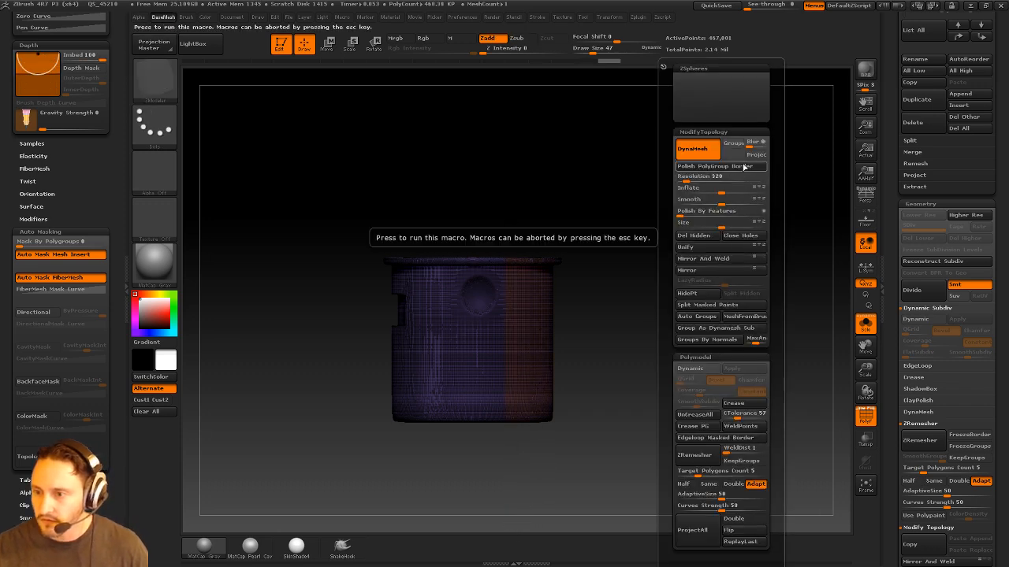
Quick-save the project with the sliced body
left_click(716, 5)
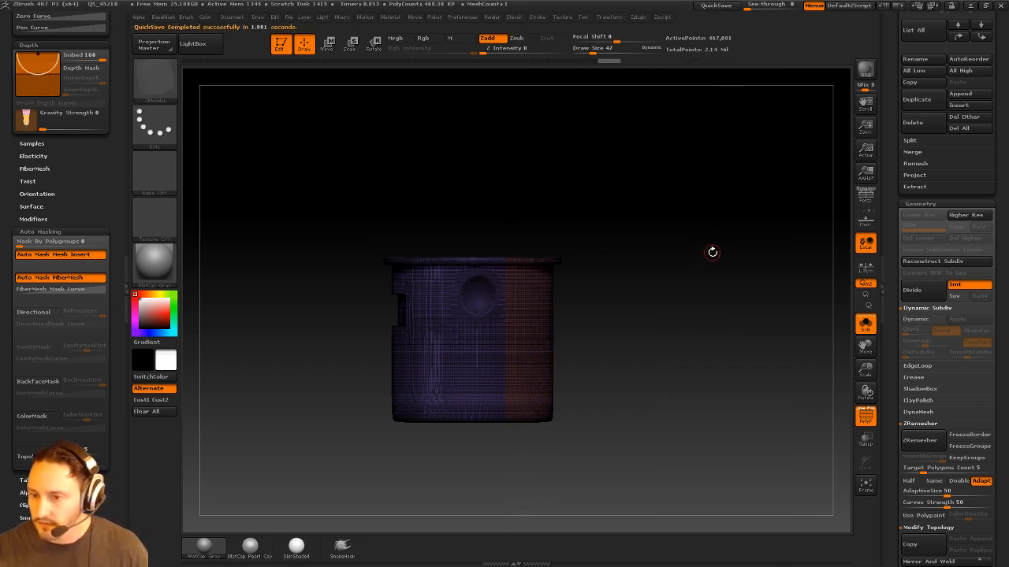
Remesh the sliced body with DynaMesh and split its rear section from the front into separate subtools
key("2")
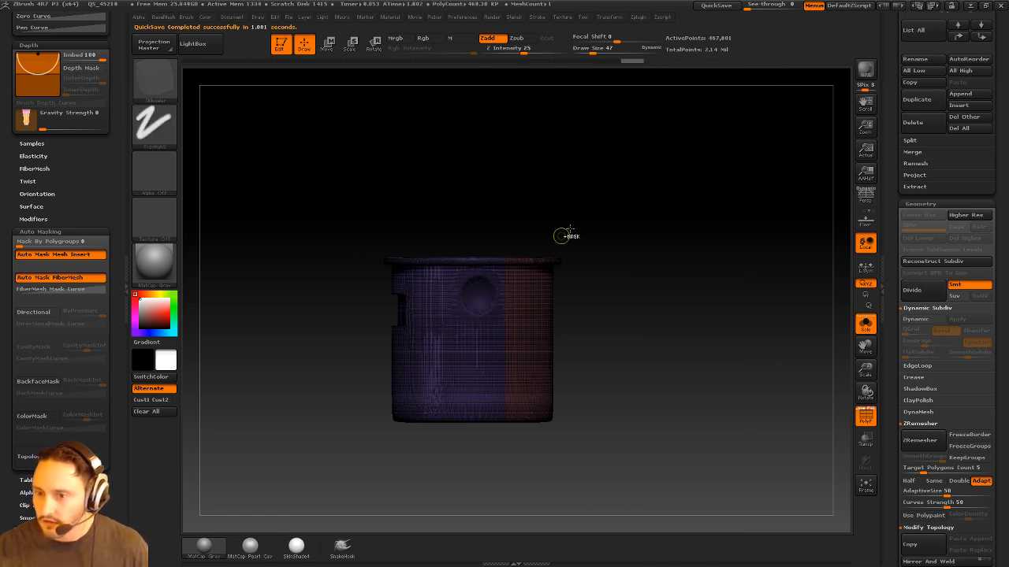
left_click_drag(632, 163, 682, 241, "ctrl")
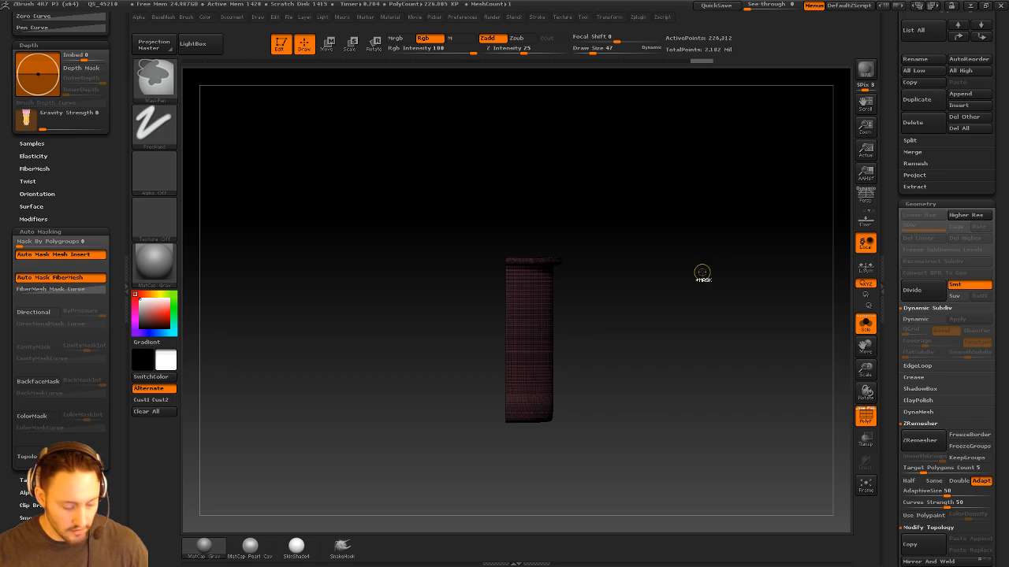
key("space")
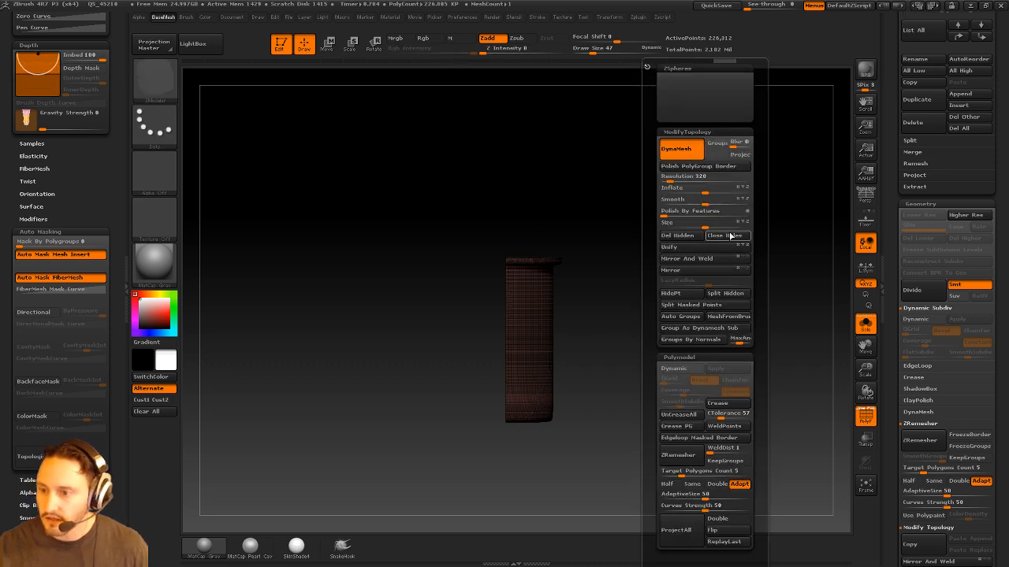
left_click(821, 316, "ctrl+shift")
left_click_drag(769, 352, 765, 338, "alt")
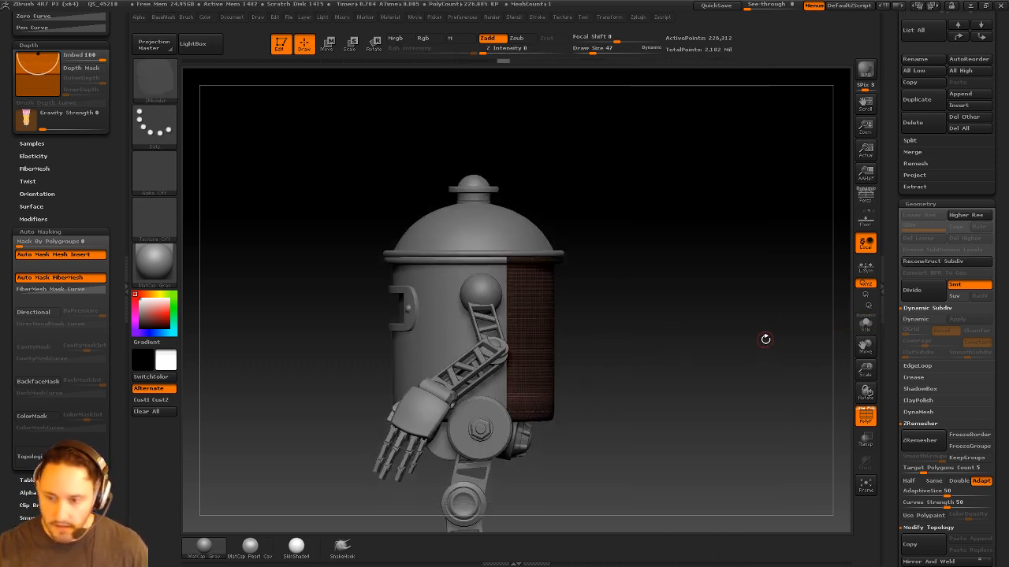
Assign the rear body section a single polygroup, slice it horizontally near shoulder height and bring up the DynaMesh options
key("ctrl+w")
left_click_drag(266, 310, 831, 344, "ctrl+shift")
key("space")
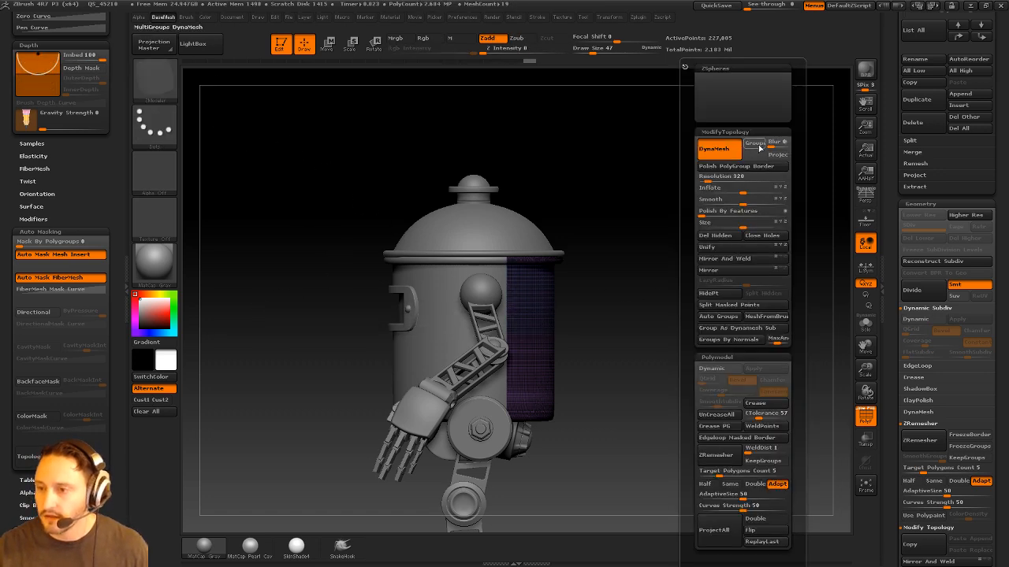
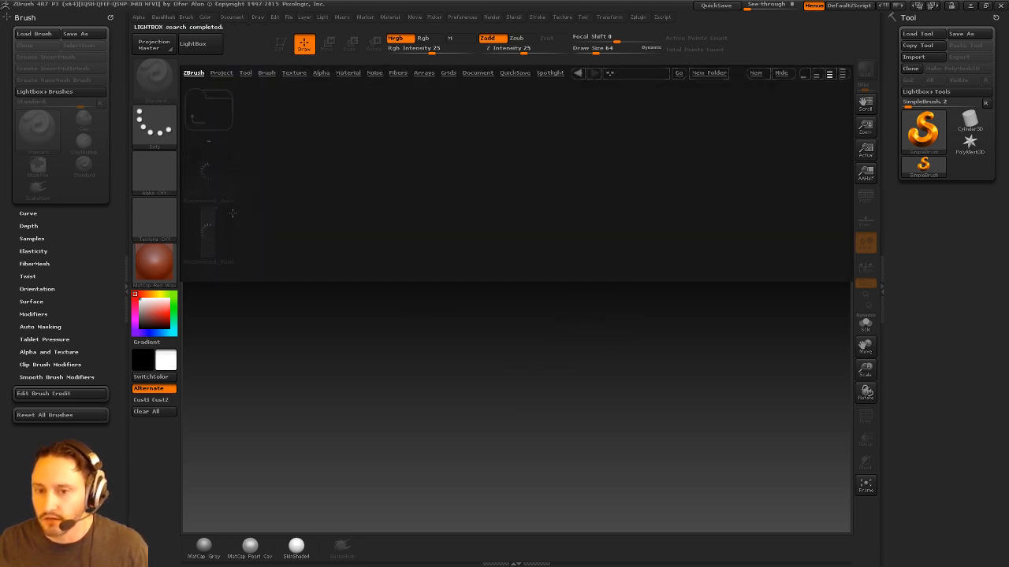
Load the recovered robot project in edit mode and show it in side view with MatCap Gray and polyframe
double_click(232, 225)
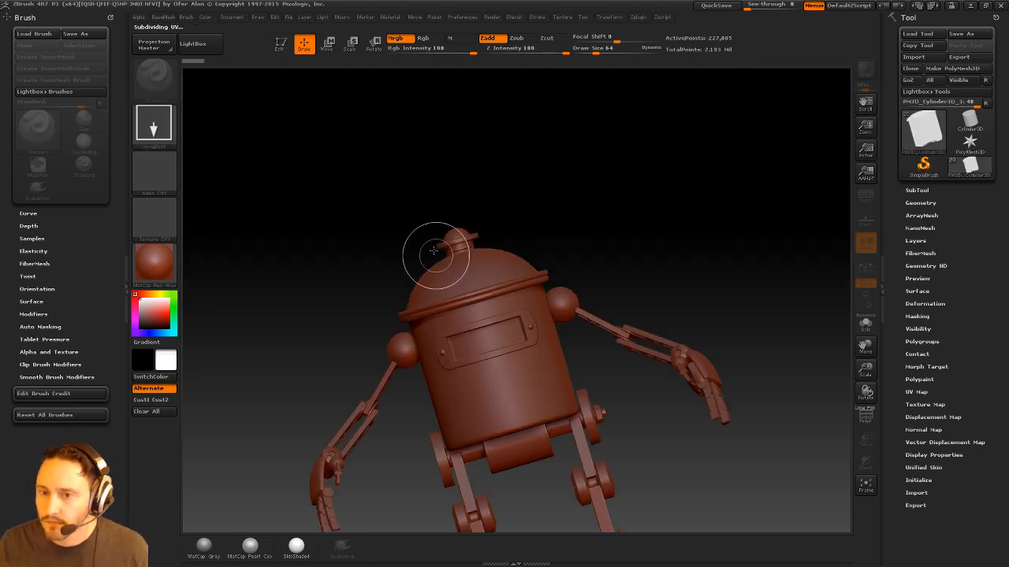
left_click(285, 48)
left_click_drag(711, 249, 520, 315)
left_click(204, 546)
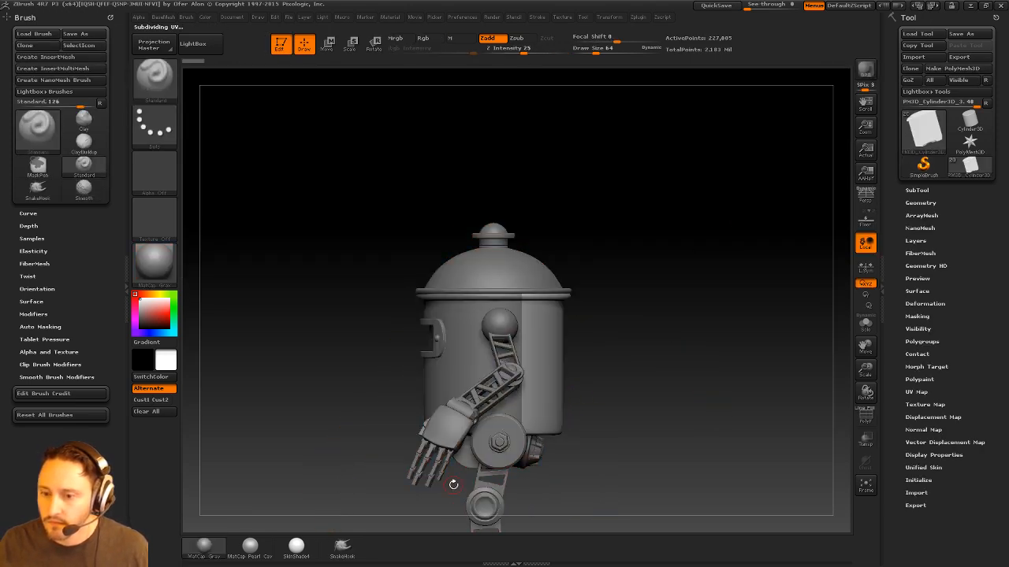
left_click_drag(792, 364, 744, 353, "alt")
left_click(869, 423)
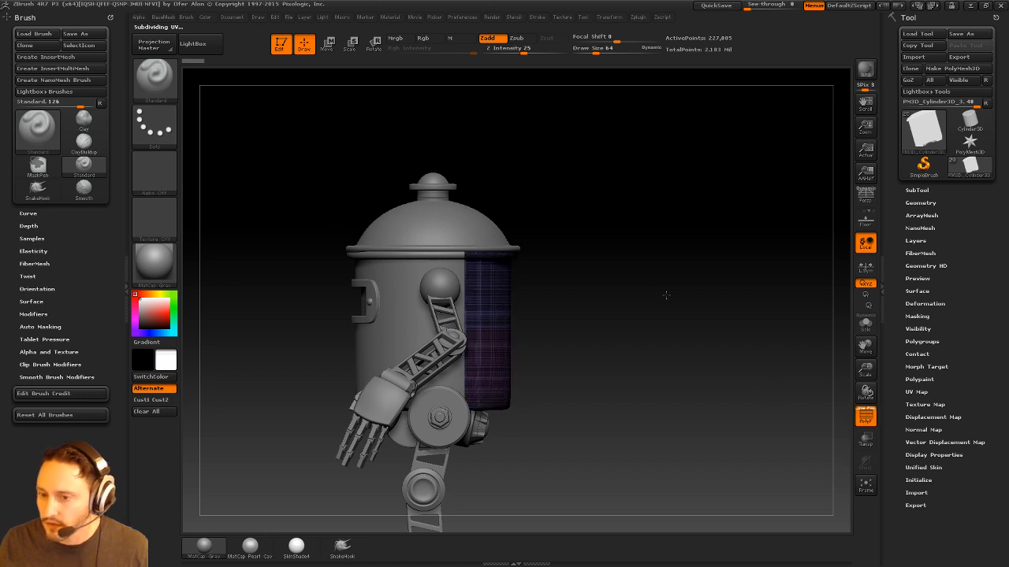
Solo the rear body section, isolate its upper part and try to split off the hidden lower part
left_click_drag(674, 295, 677, 315, "alt")
left_click(866, 324)
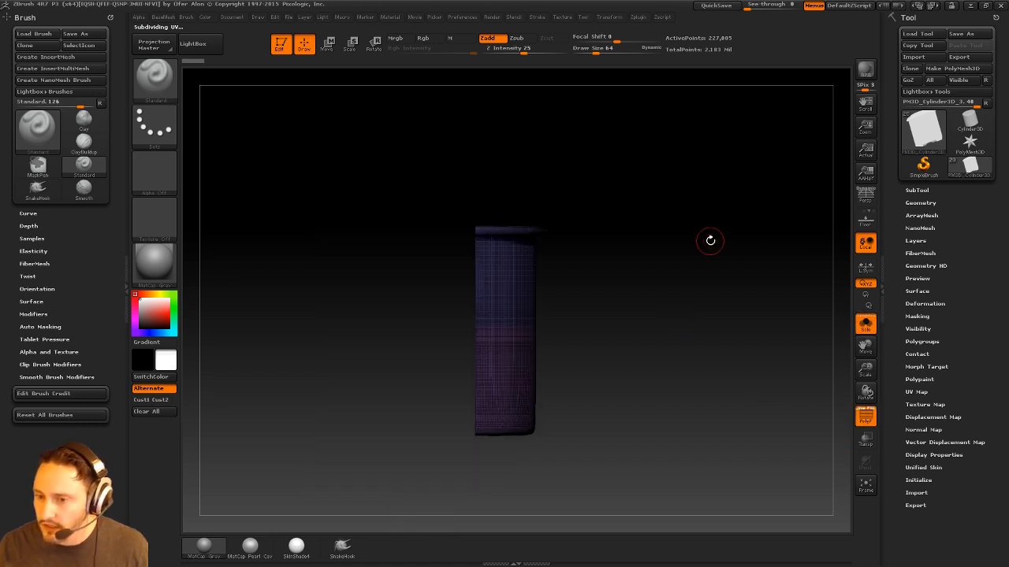
left_click_drag(709, 238, 693, 285)
left_click(517, 276, "ctrl+shift")
left_click_drag(581, 250, 697, 299)
left_click(677, 235, "ctrl+shift")
left_click(515, 271, "ctrl+shift")
key("b")
left_click(723, 293)
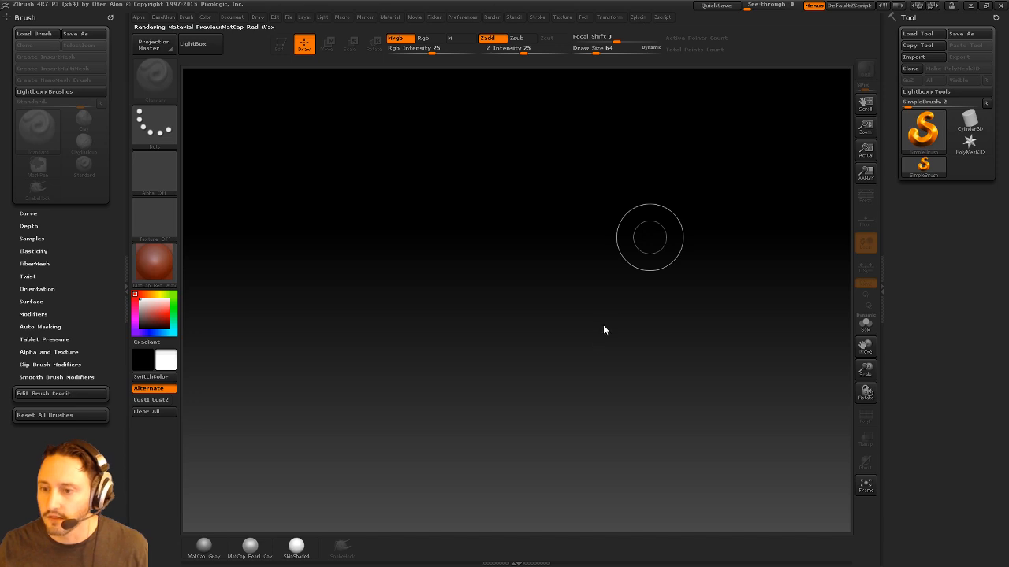
key("comma")
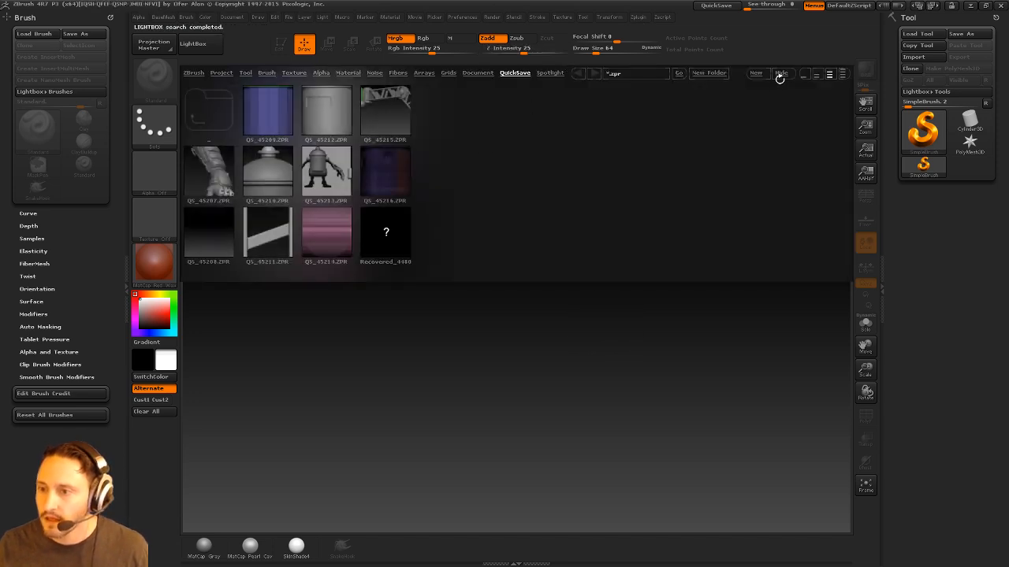
left_click(779, 77)
key("s")
left_click_drag(542, 182, 534, 180)
left_click(635, 18)
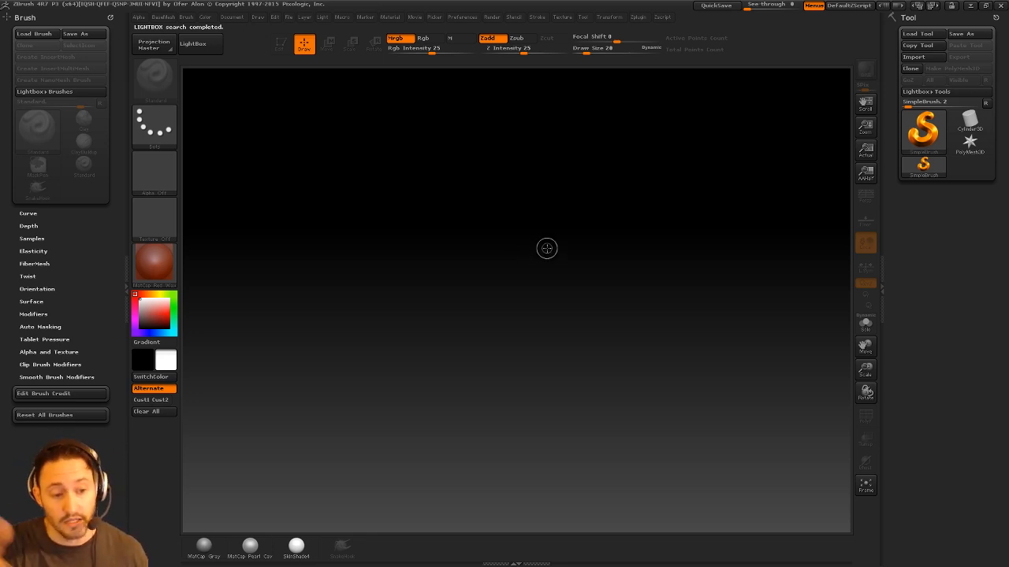
left_click(638, 17)
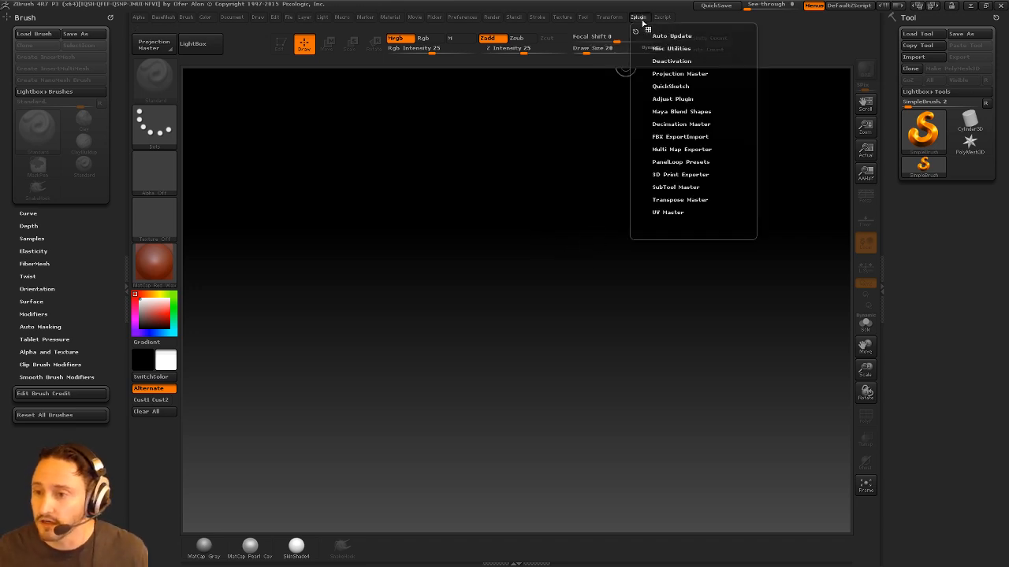
left_click(610, 17)
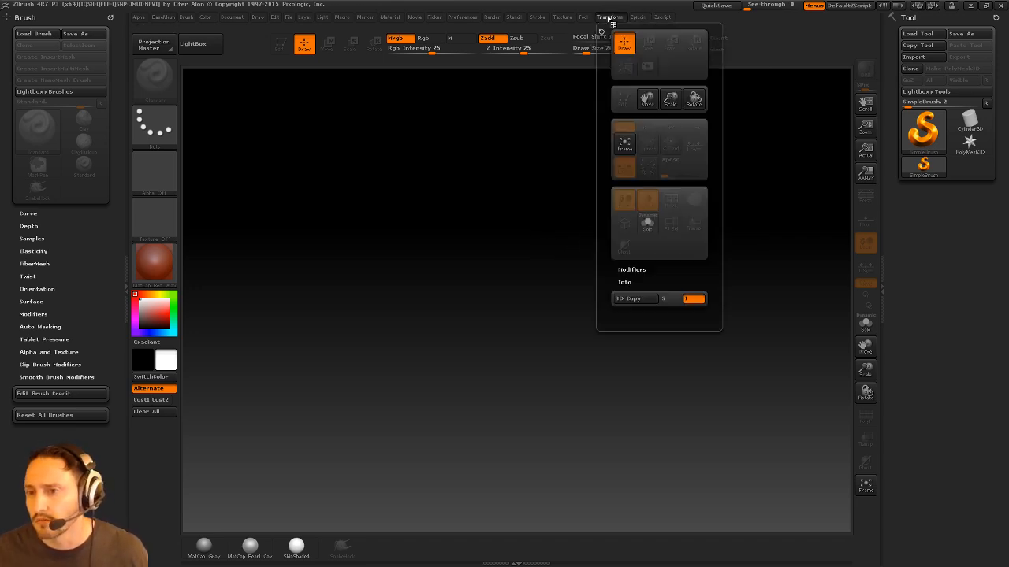
left_click(642, 17)
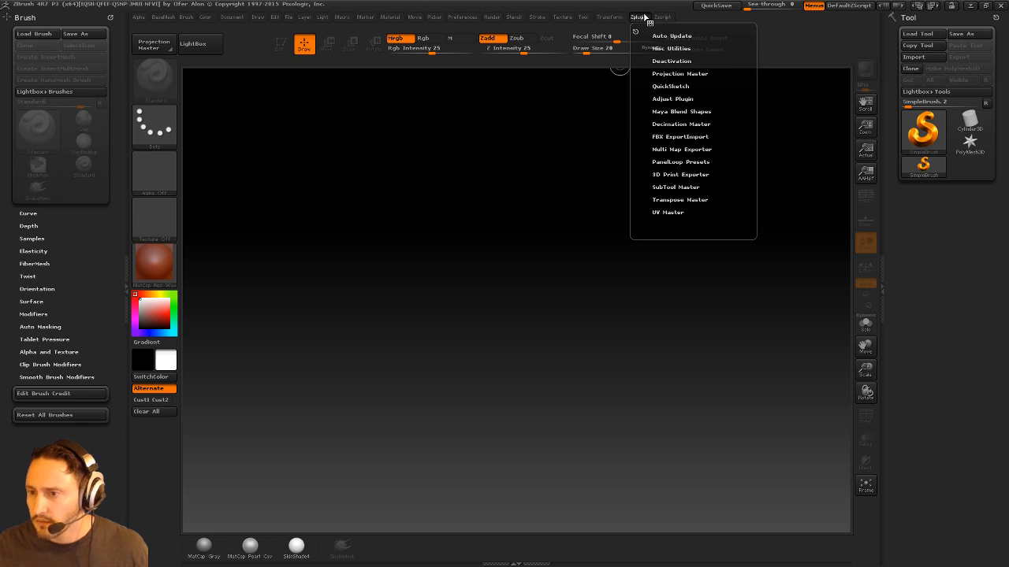
Load the QS_45216 quick-save project and show the body's polyframe
key("comma")
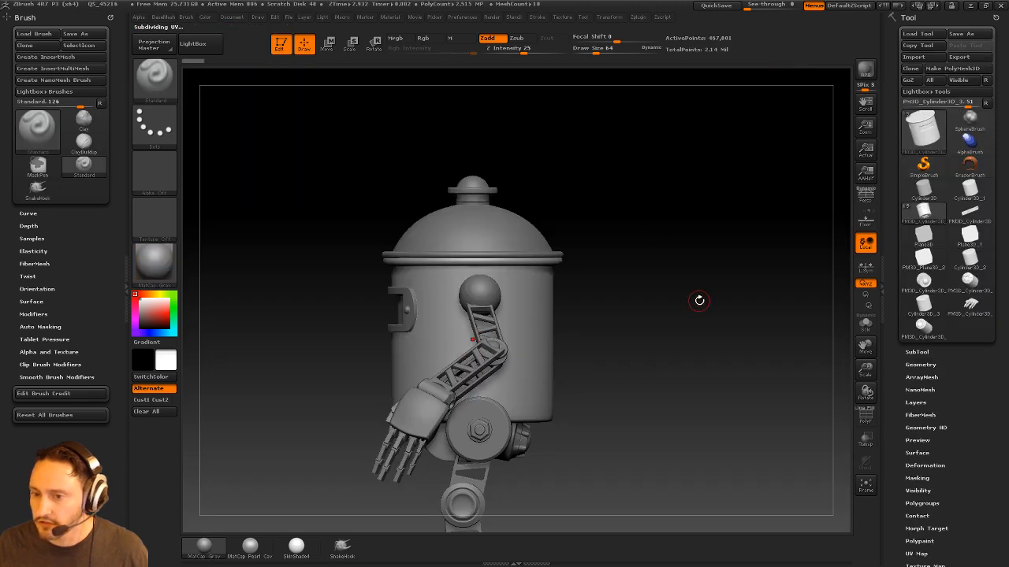
left_click(865, 417)
left_click_drag(695, 315, 698, 288, "alt")
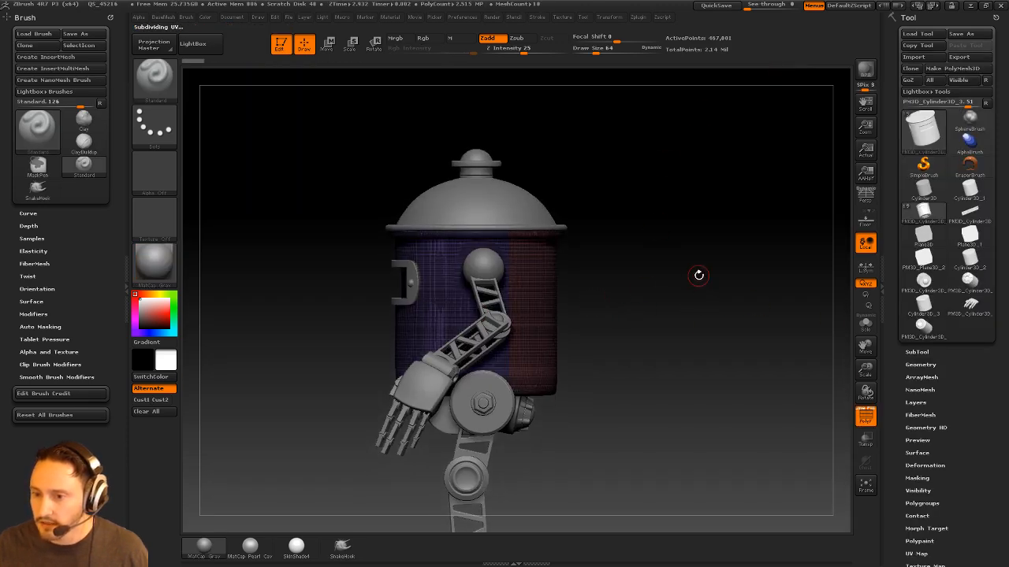
Set the DynaMesh resolution to 240 and remesh the sliced body with Groups enabled
key("3")
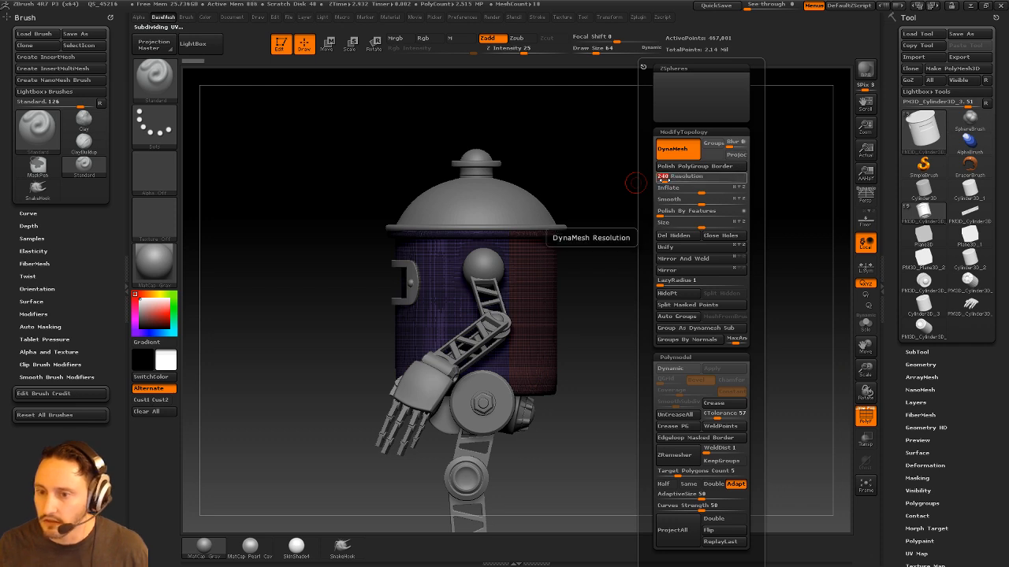
mouse_move(608, 268)
left_mouse_down()
mouse_move(569, 271)
mouse_move(579, 286)
left_mouse_up()
left_click_drag(705, 276, 673, 192, "ctrl")
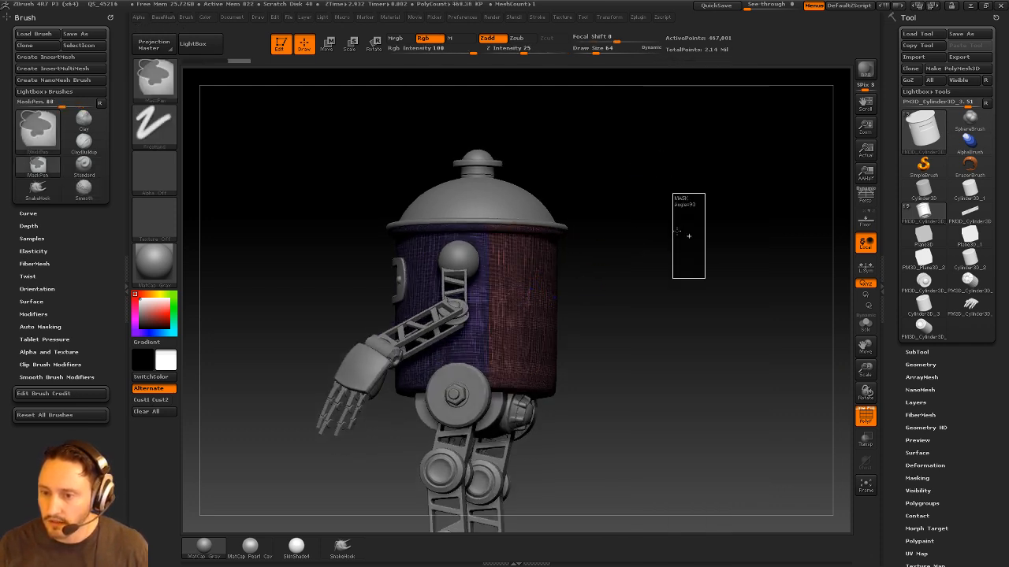
key("1")
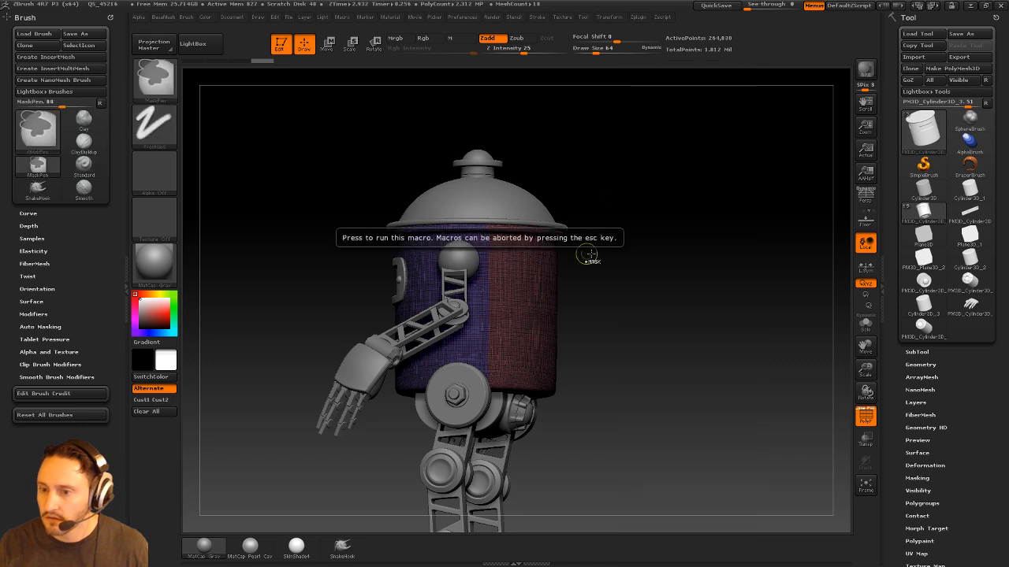
key("ctrl+z")
key("1")
left_click(699, 145)
left_click_drag(680, 164, 729, 251, "ctrl")
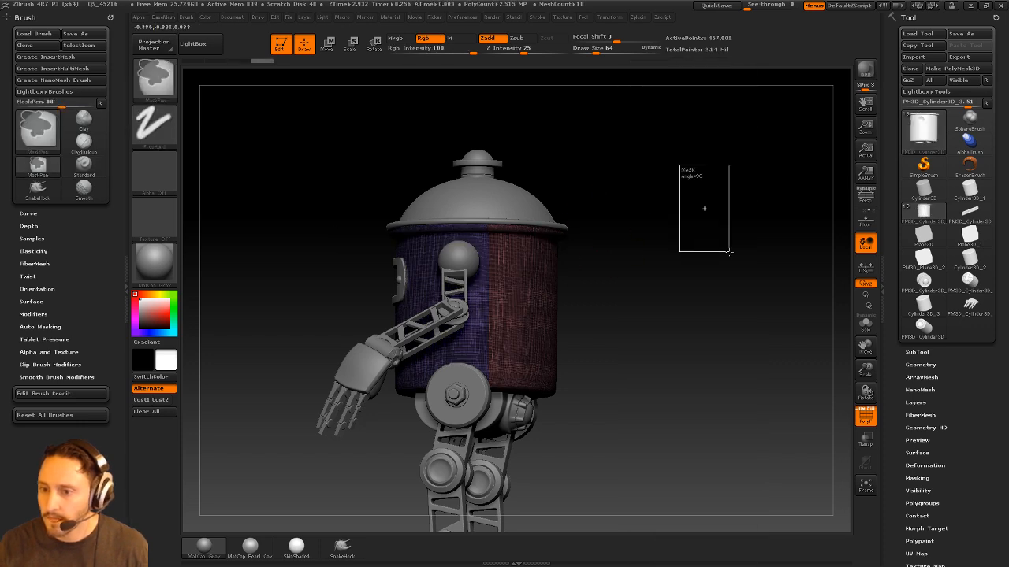
Split the body's rear section and the front into separate subtools and give the rear section a single new polygroup
left_click(545, 279, "ctrl+shift")
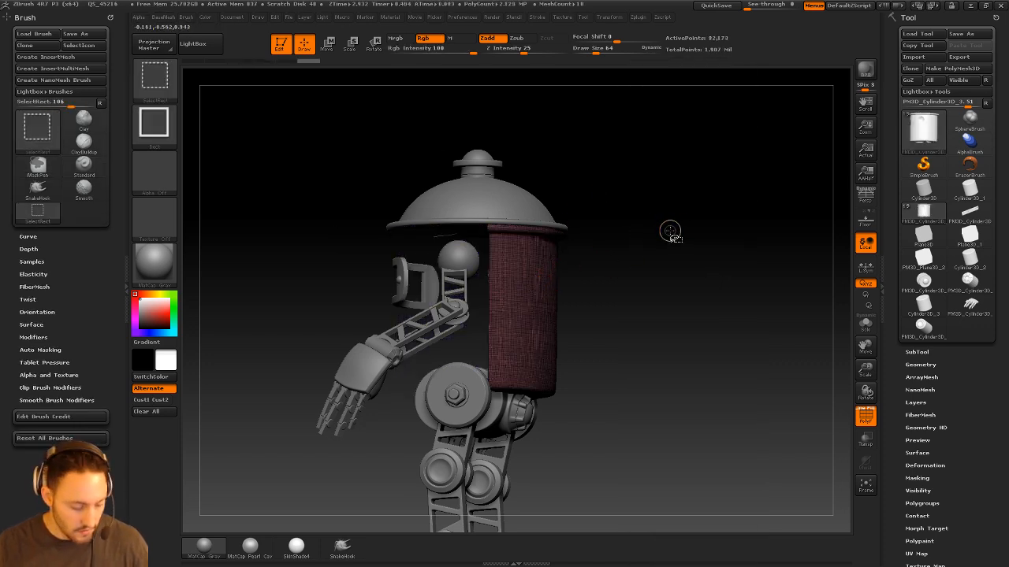
key("ctrl+shift+a")
key("ctrl+w")
key("1")
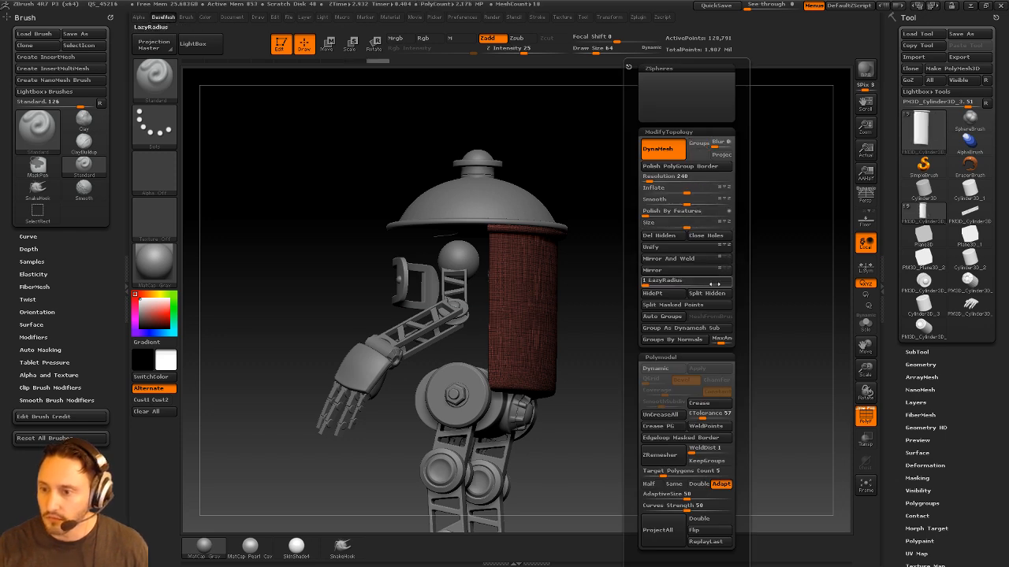
left_click(707, 294)
left_click_drag(593, 315, 680, 296, "shift")
key("ctrl+w")
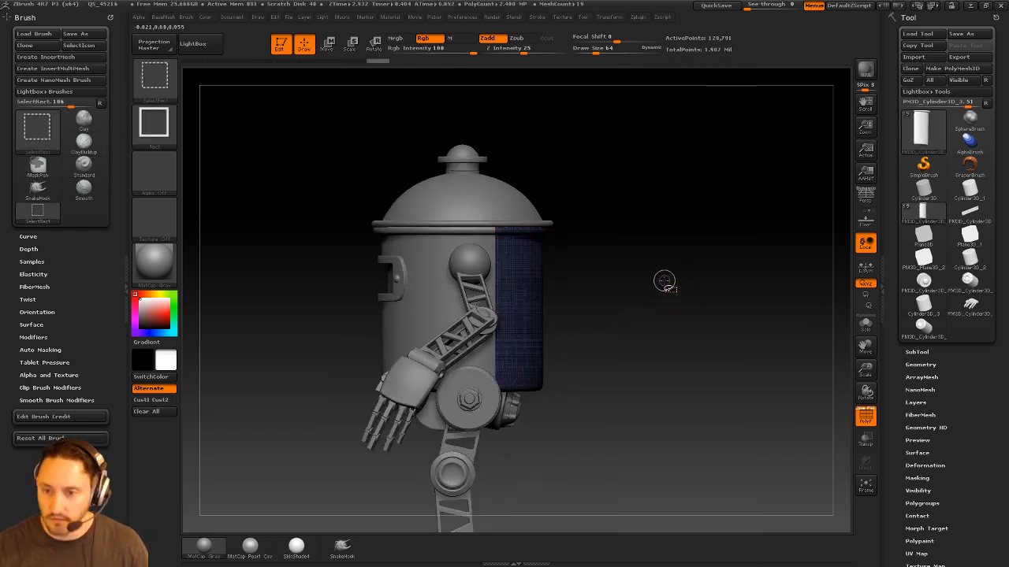
Slice the rear section horizontally just below the shoulder joint with SliceCurve and remesh it with DynaMesh Groups enabled
left_click(160, 82, "ctrl+shift")
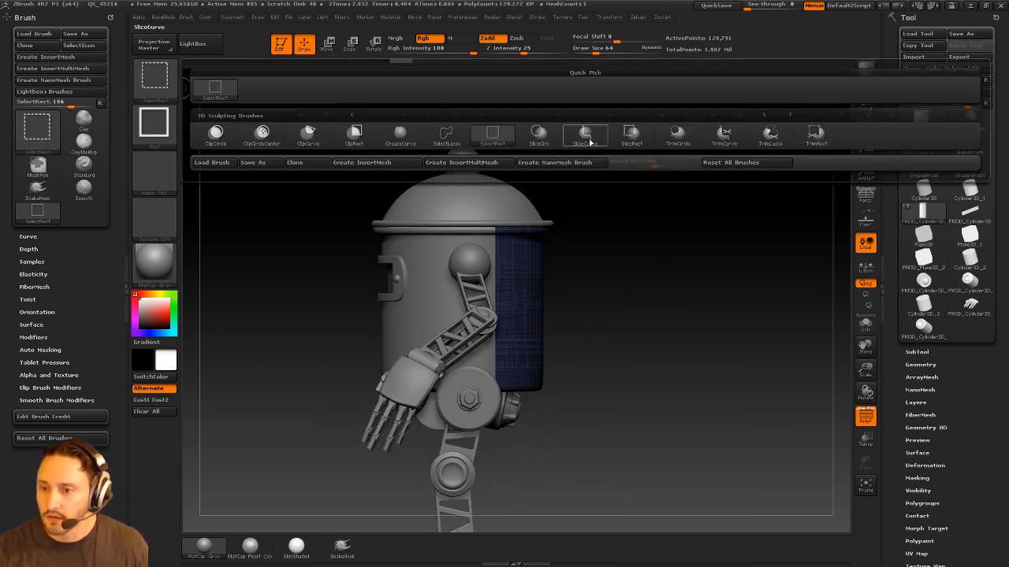
left_click(584, 134)
mouse_move(313, 293)
left_mouse_down("ctrl+shift")
mouse_move(761, 293)
mouse_move(761, 308)
mouse_move(768, 278)
left_mouse_up("ctrl+shift")
key("g")
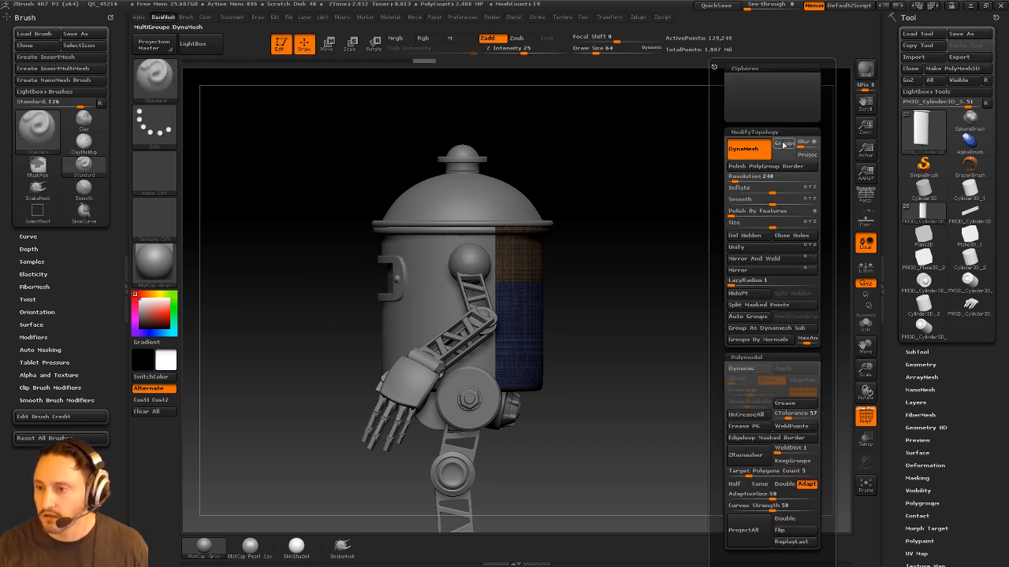
left_click(783, 145)
left_click_drag(655, 134, 684, 203, "ctrl")
Isolate the upper rear panel and split the hidden lower part into its own subtool
mouse_move(693, 271)
left_mouse_down()
mouse_move(617, 247)
mouse_move(655, 220)
left_mouse_up()
key("ctrl")
key("ctrl+g")
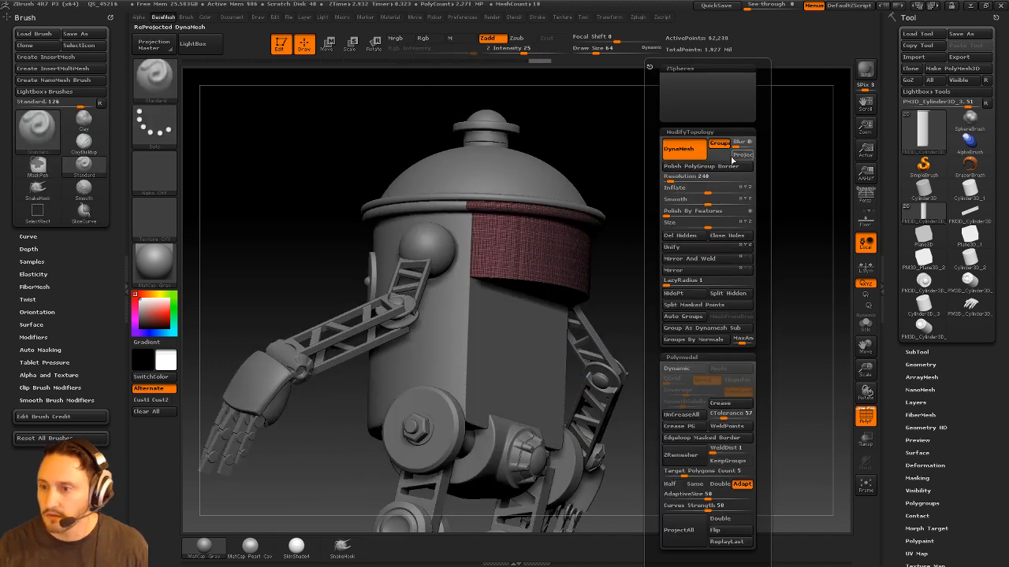
left_click(723, 294)
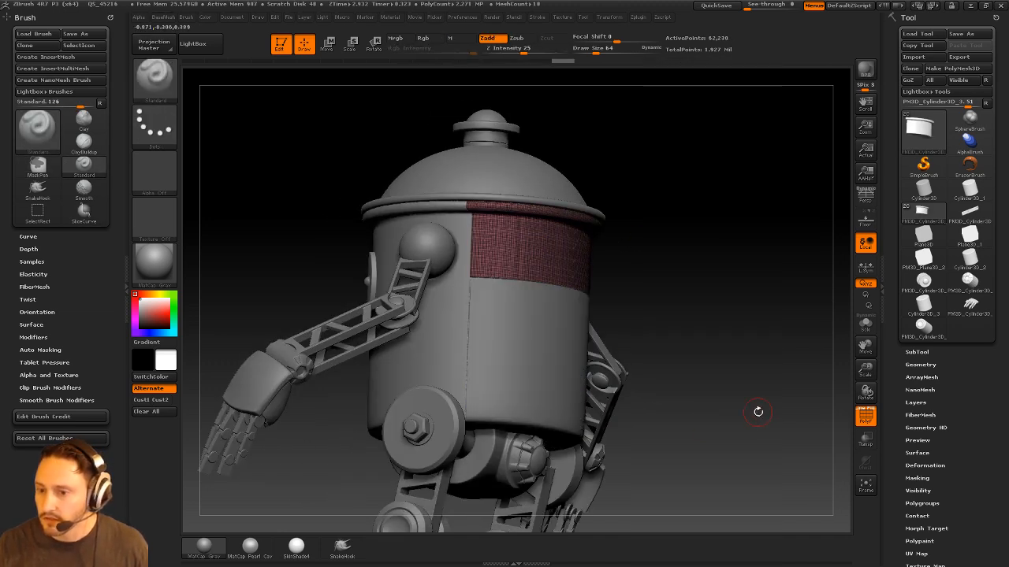
Reorder the body's front subtool directly above the upper rear panel and merge the two into one subtool
left_click(914, 354, "shift")
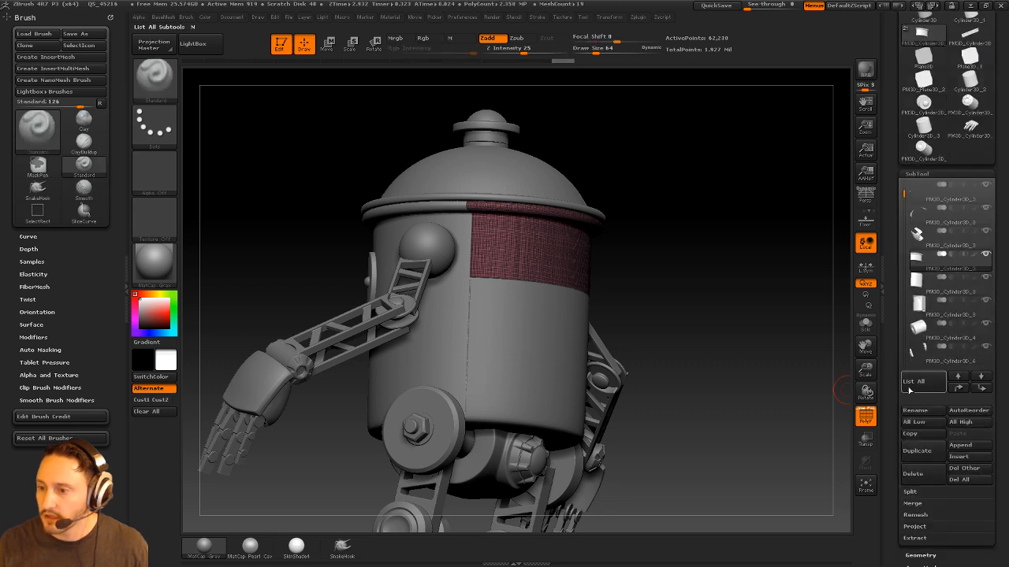
left_click(501, 312, "alt")
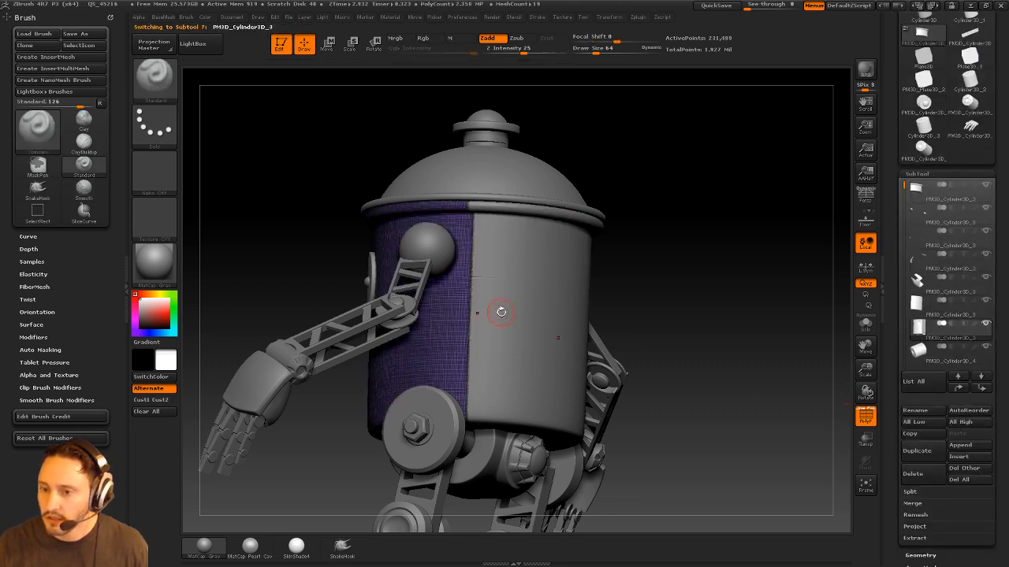
left_click(959, 388, "shift")
key("ctrl+m")
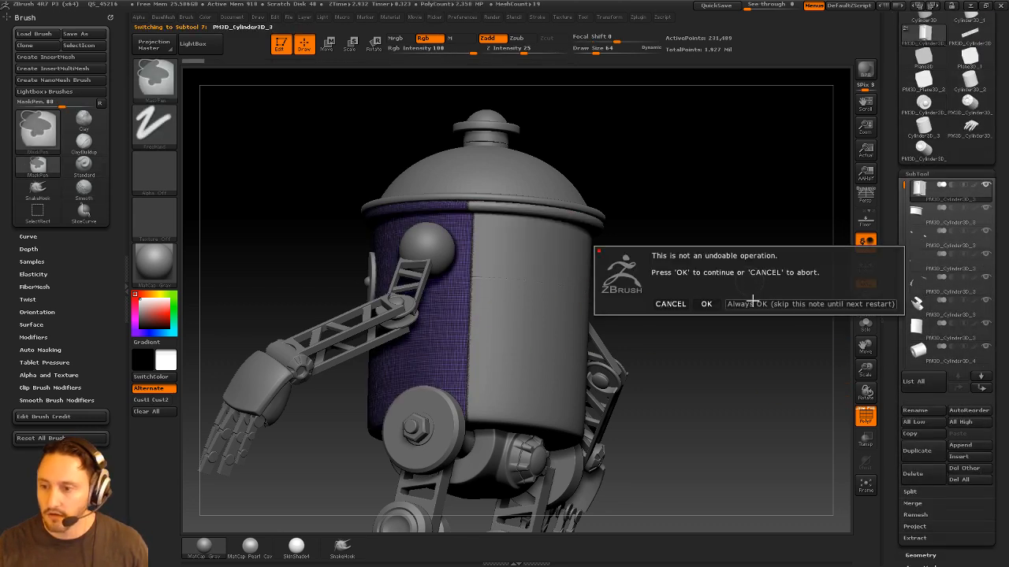
left_click(748, 303)
Give the merged front and upper rear body a single new polygroup and turn off the polyframe display
key("w")
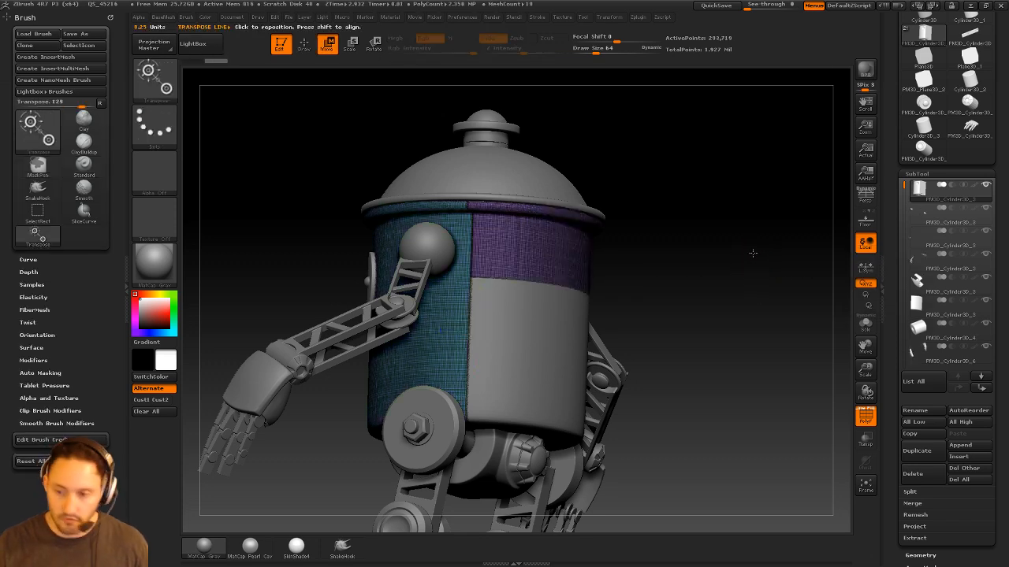
key("1")
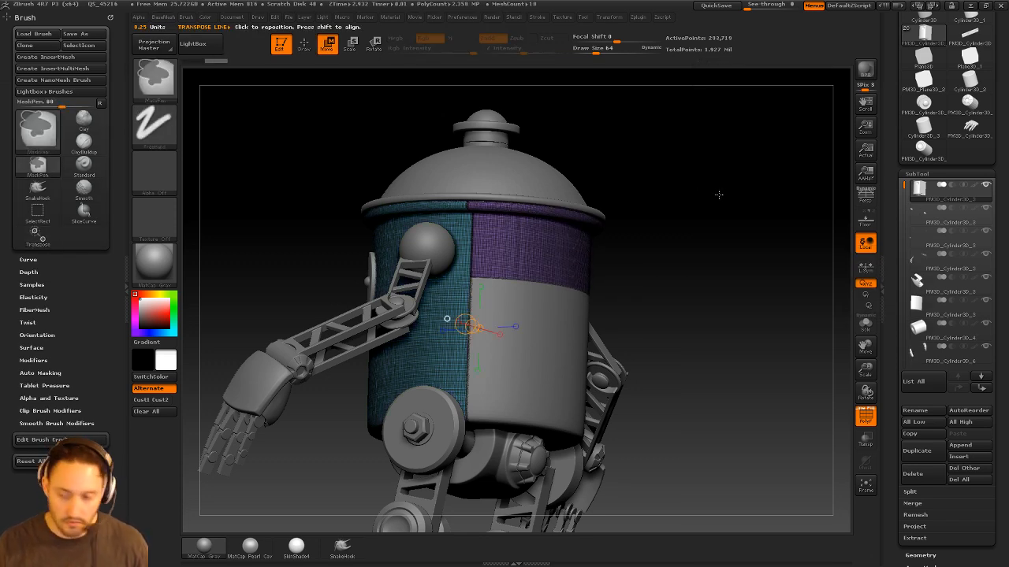
key("ctrl+w")
key("q")
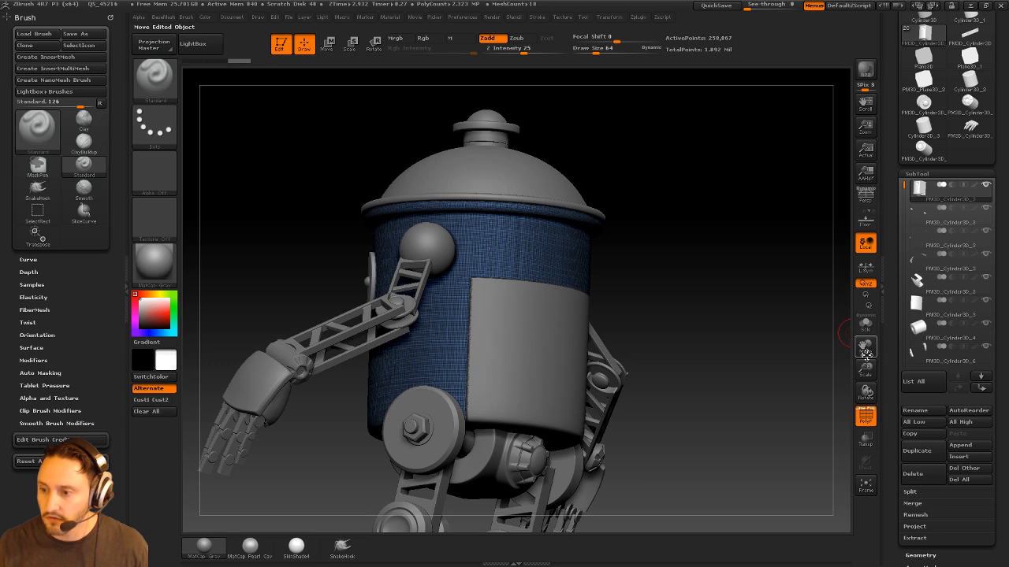
left_click(865, 416)
Make the lower rear panel the active subtool, enlarge the brush to about 160, and open the Edit preferences
key("s")
key("s")
left_click_drag(550, 331, 547, 331)
left_click(547, 331, "alt")
mouse_move(721, 311)
left_mouse_down()
mouse_move(770, 302)
mouse_move(787, 247)
mouse_move(733, 229)
mouse_move(768, 218)
mouse_move(462, 349)
left_mouse_up()
key("s")
left_click_drag(614, 347, 675, 290)
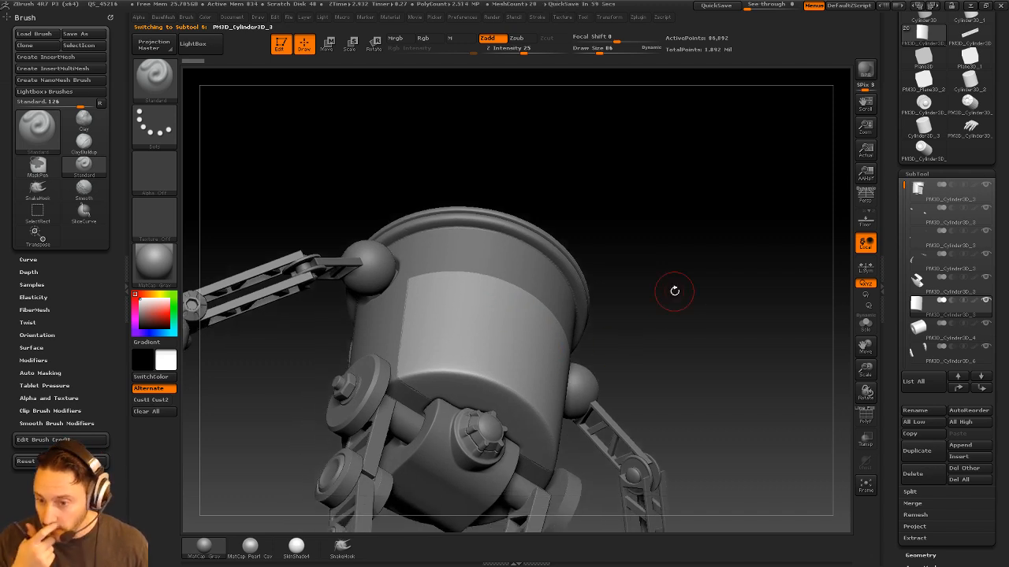
left_click_drag(640, 302, 682, 329)
key("s")
left_click_drag(455, 309, 464, 308)
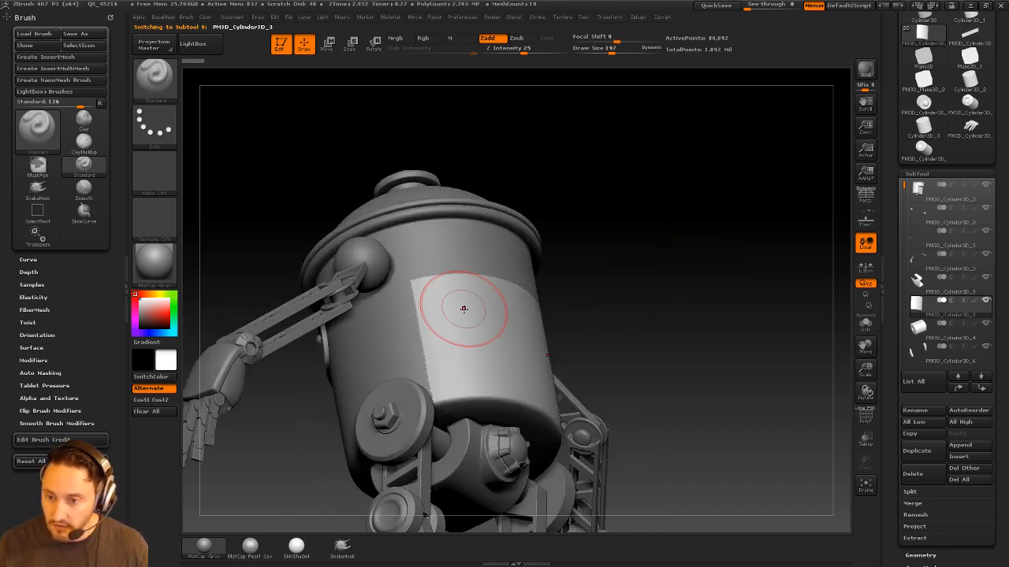
left_click(462, 18)
left_click(479, 269)
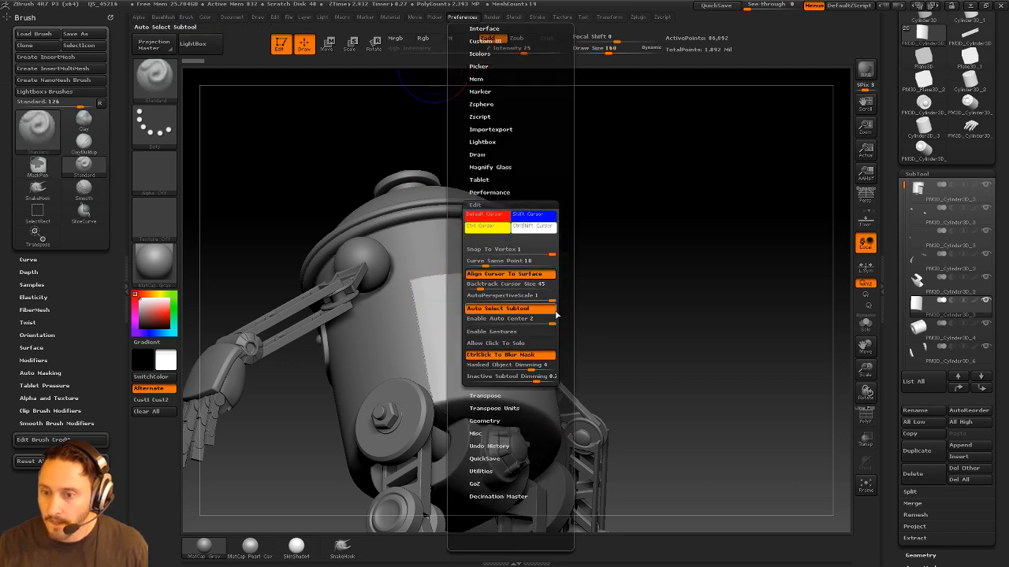
Smooth the bottom and top edges of the lower rear panel
left_click_drag(419, 366, 536, 394, "shift")
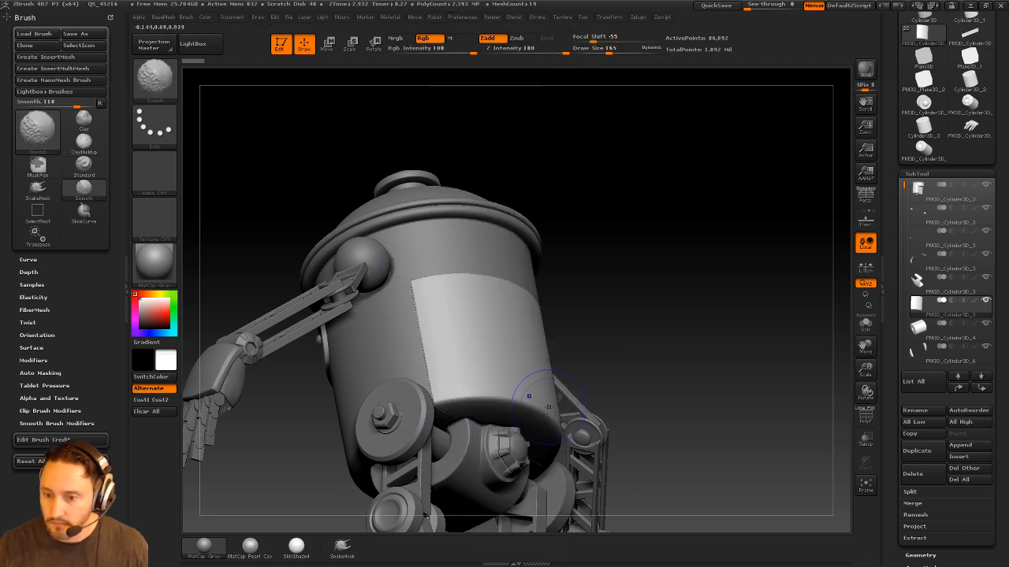
left_click_drag(630, 315, 622, 363)
left_click_drag(426, 274, 552, 272, "shift")
key("[")
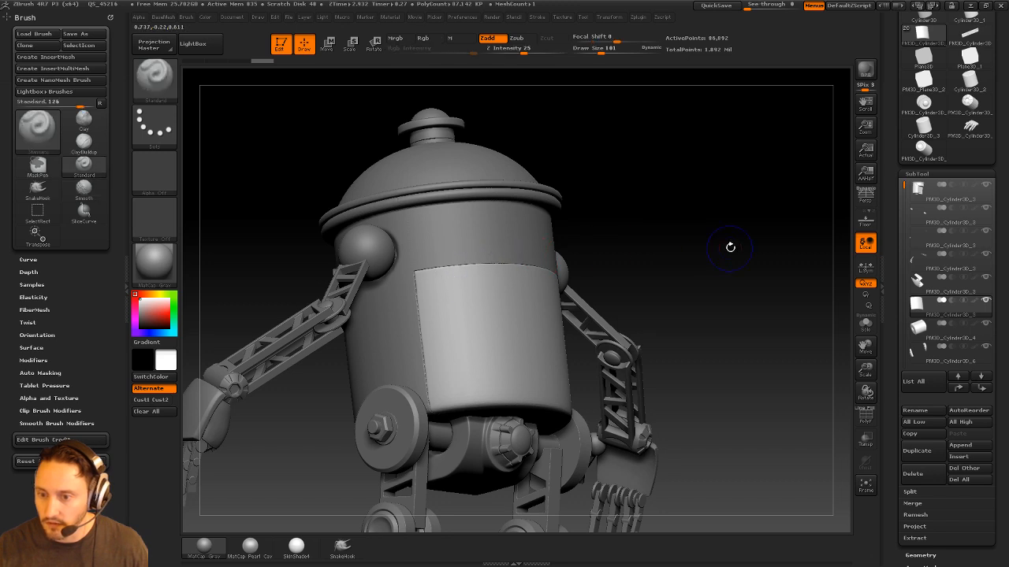
Load the SimpleNotch brush from LightBox's Military brush folder and set its stroke to DragRect
left_click_drag(730, 247, 722, 202, "shift")
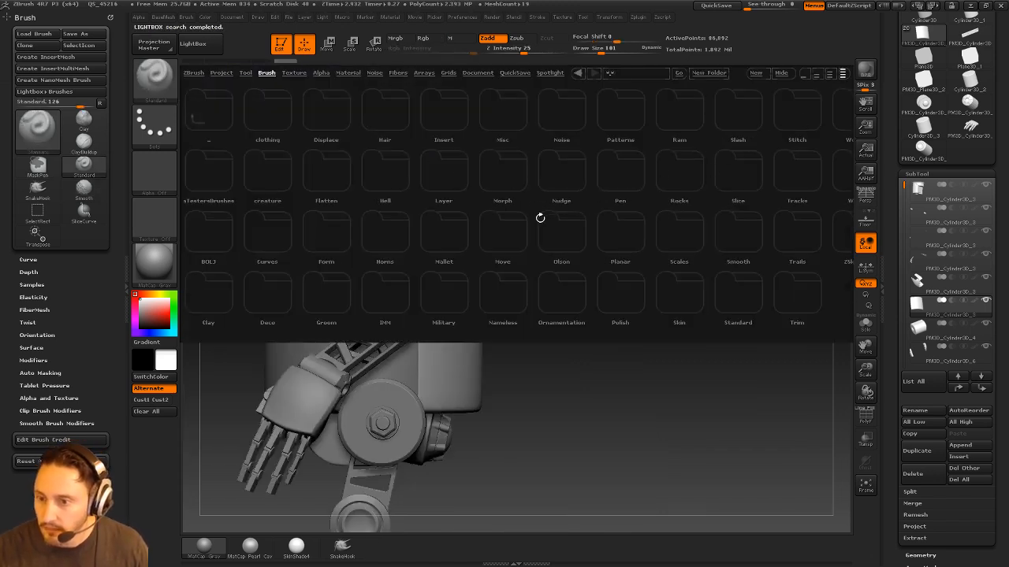
double_click(455, 299)
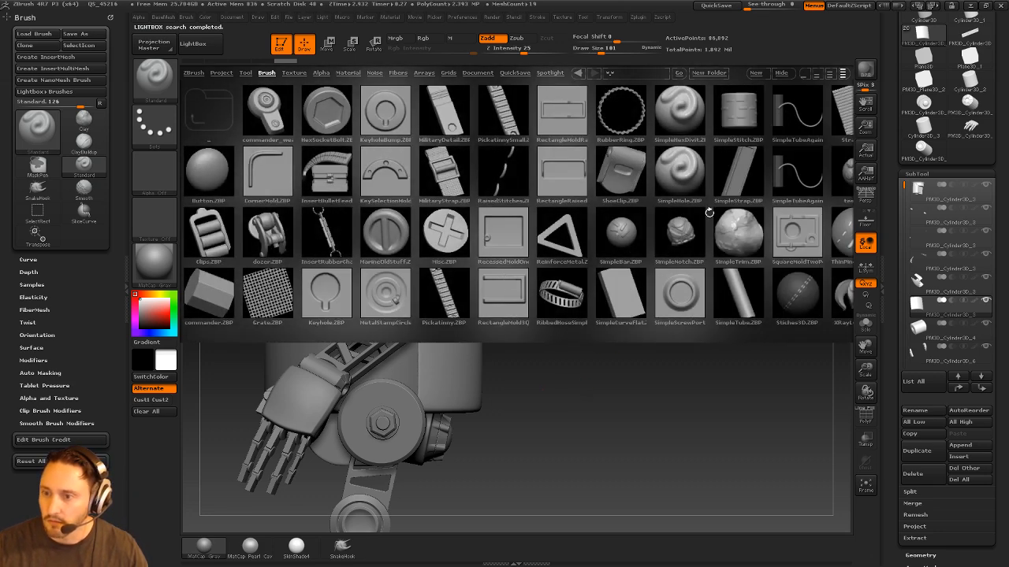
double_click(671, 231)
left_click(157, 170)
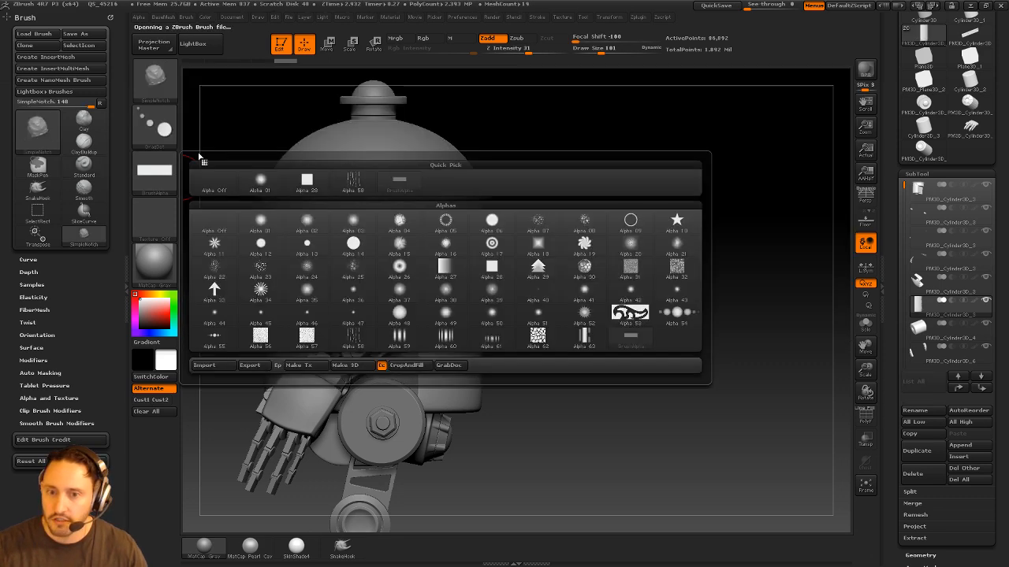
left_click(171, 145)
left_click(259, 134)
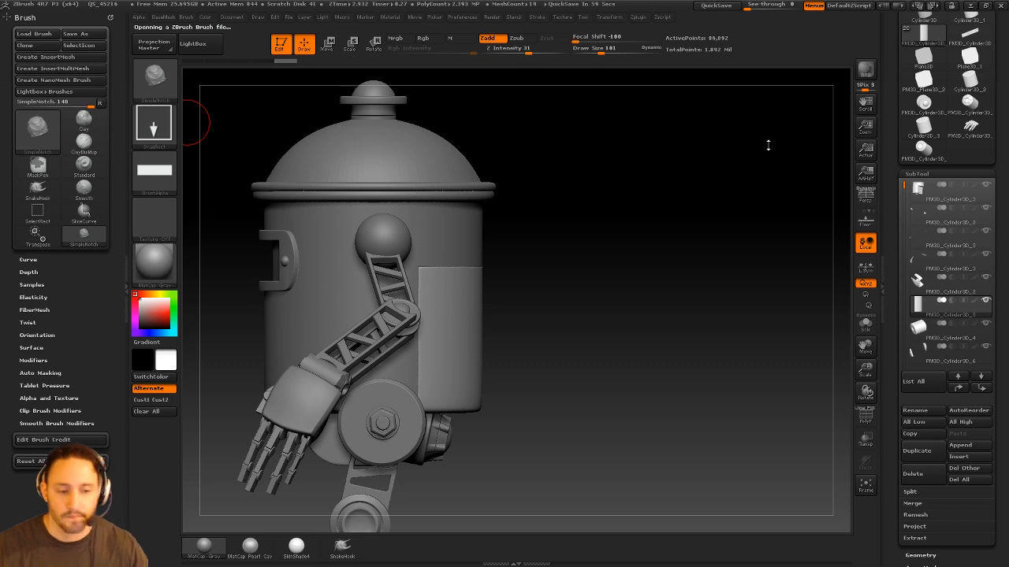
Try stamping a pair of symmetrical notches into the top edge of the lower rear panel
left_click_drag(725, 160, 780, 156)
key("s")
left_click_drag(500, 295, 496, 295)
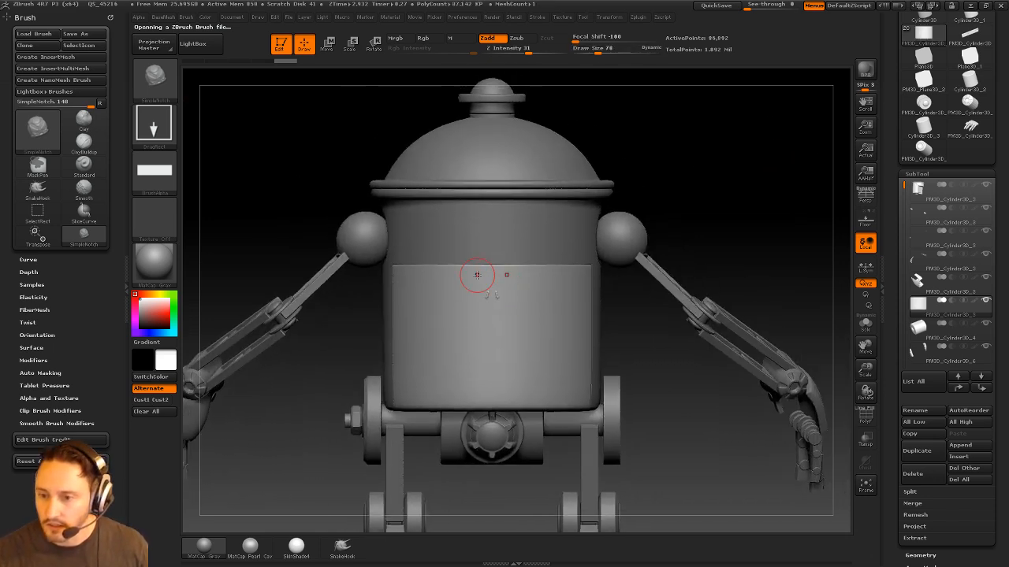
key("bracketright")
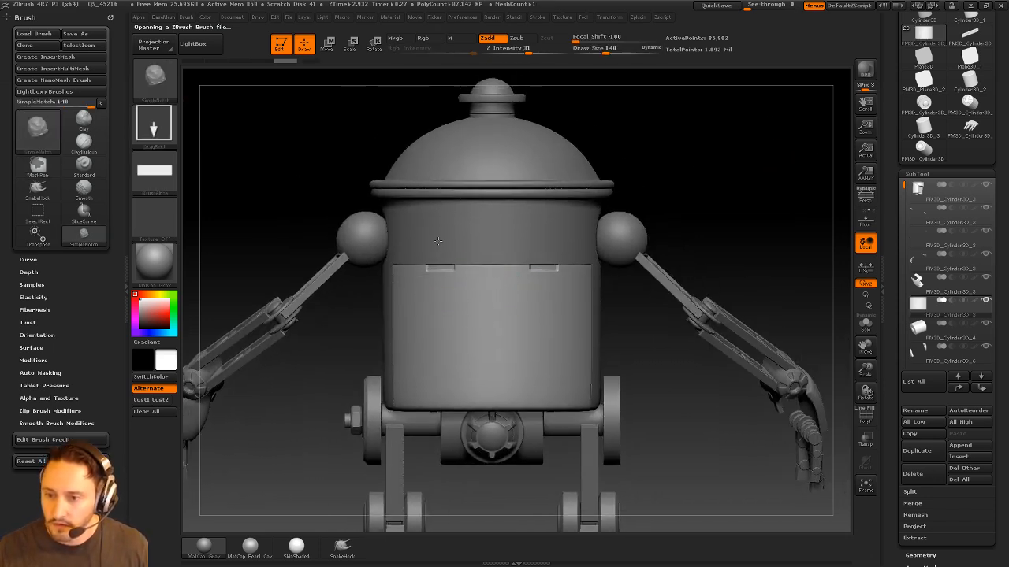
left_click_drag(438, 241, 441, 234)
Try stamping matching notches on the upper body directly above the lower rear panel, and return to the Standard brush
left_click(438, 233, "alt")
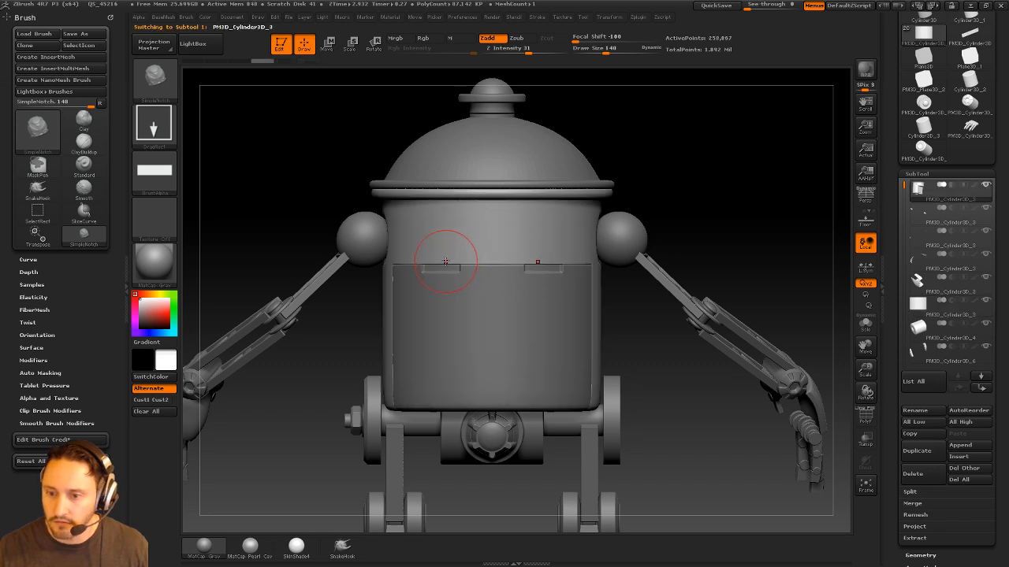
key("b")
key("s")
key("t")
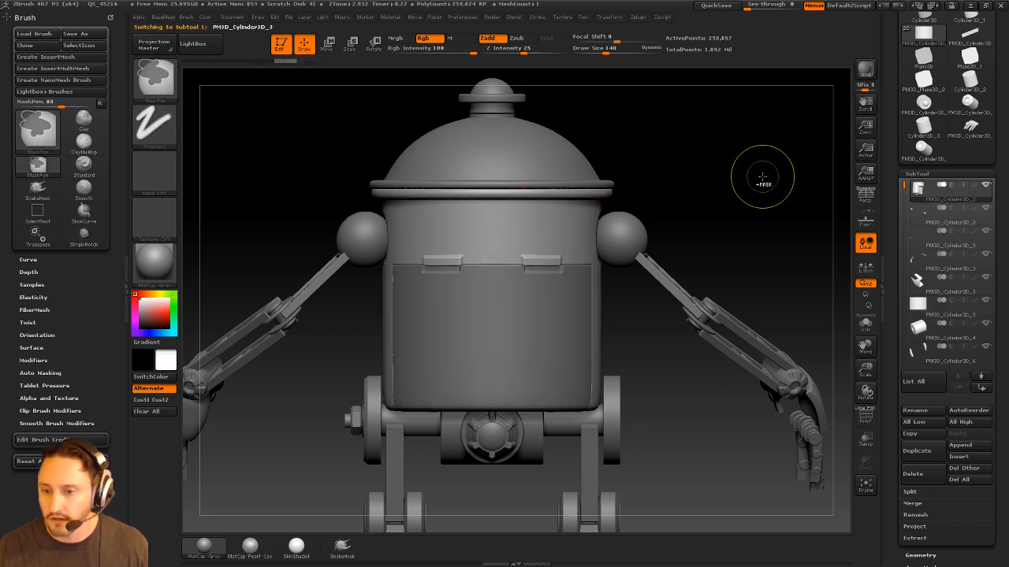
key("bracketleft")
key("bracketleft")
left_click_drag(732, 194, 749, 203)
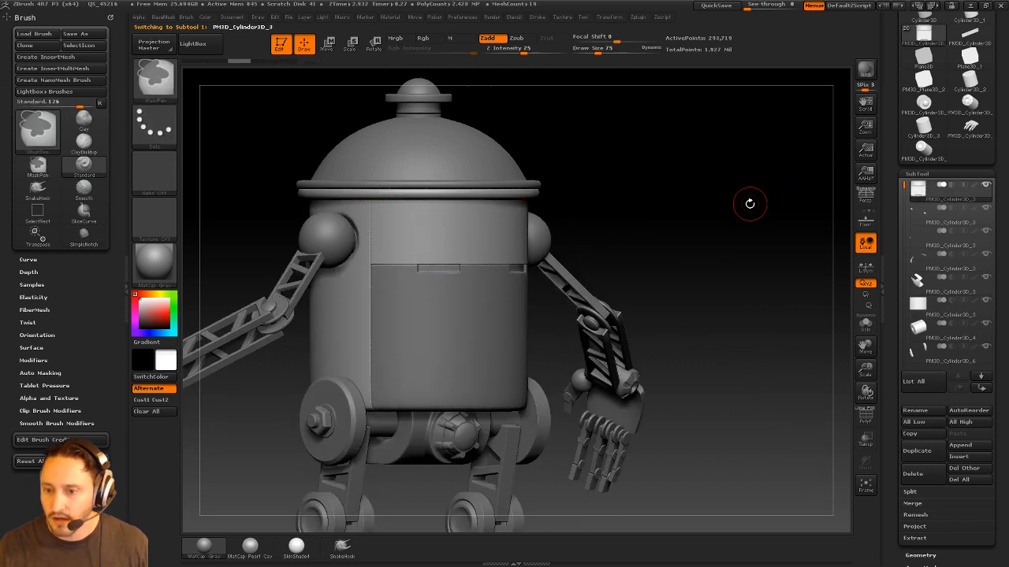
Undo the notch stamping on the upper body, restoring its merged state from the undo history
key("ctrl+z")
key("ctrl+z")
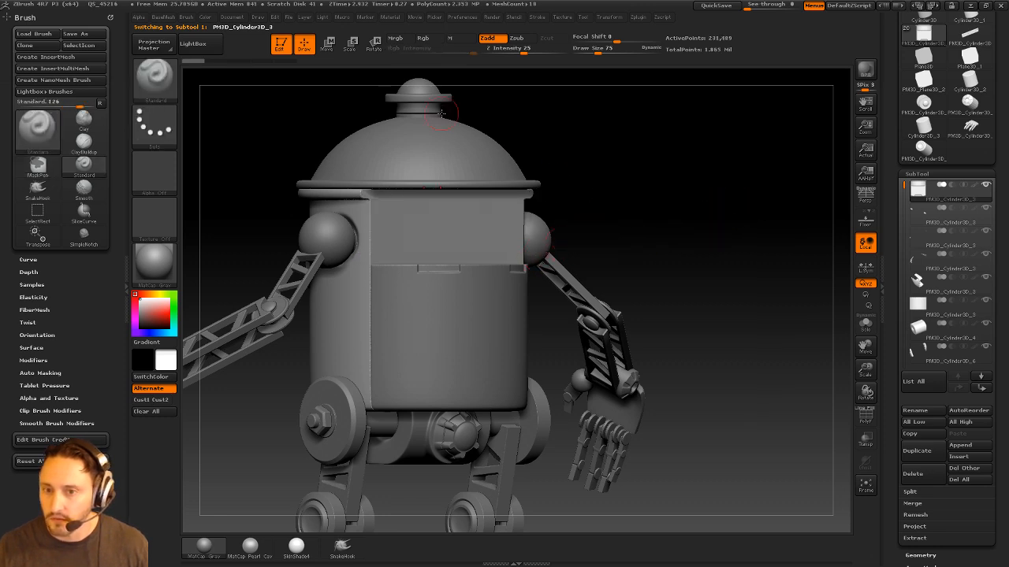
left_click(287, 59)
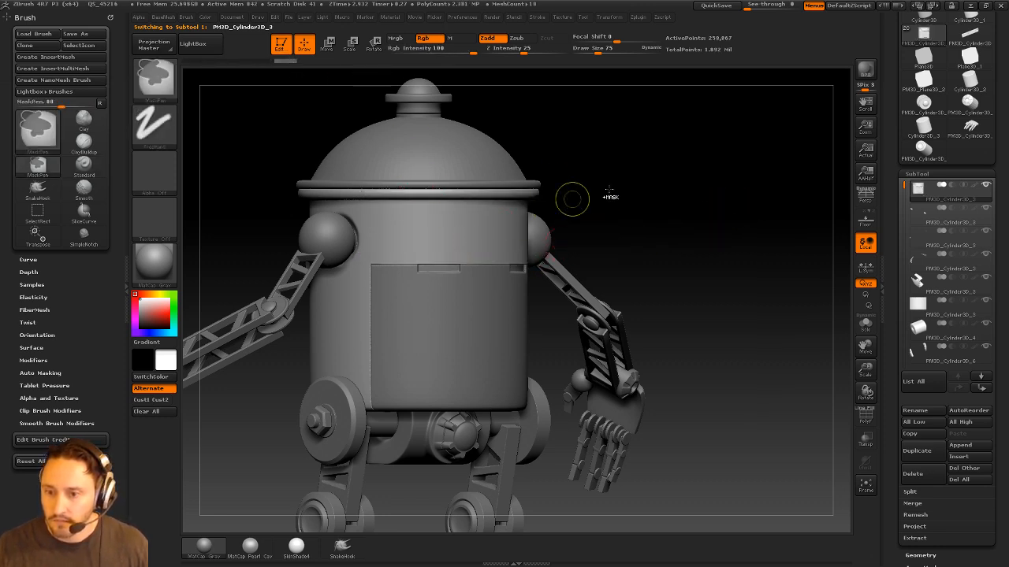
key("ctrl+z")
key("ctrl+z")
left_click(255, 61)
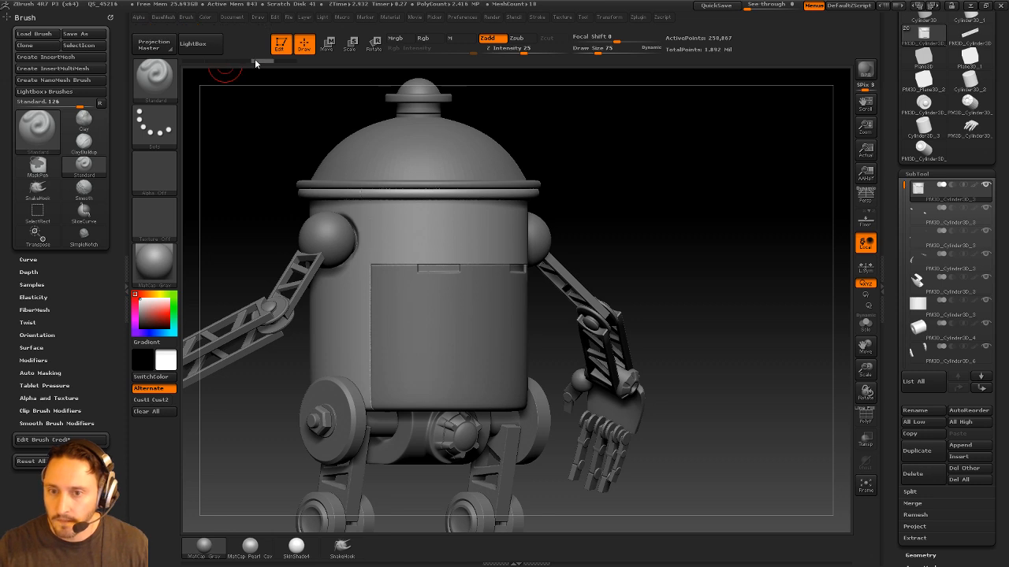
Return to the lower rear panel without its notches and smooth its vertical side edge
left_click(487, 304, "alt")
key("]")
key("]")
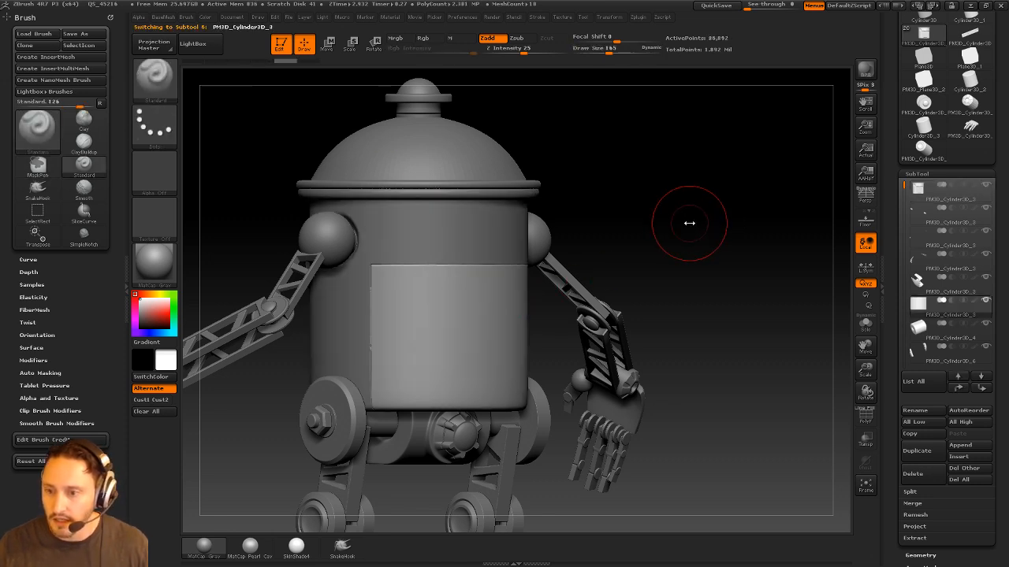
left_click_drag(377, 344, 376, 308, "shift")
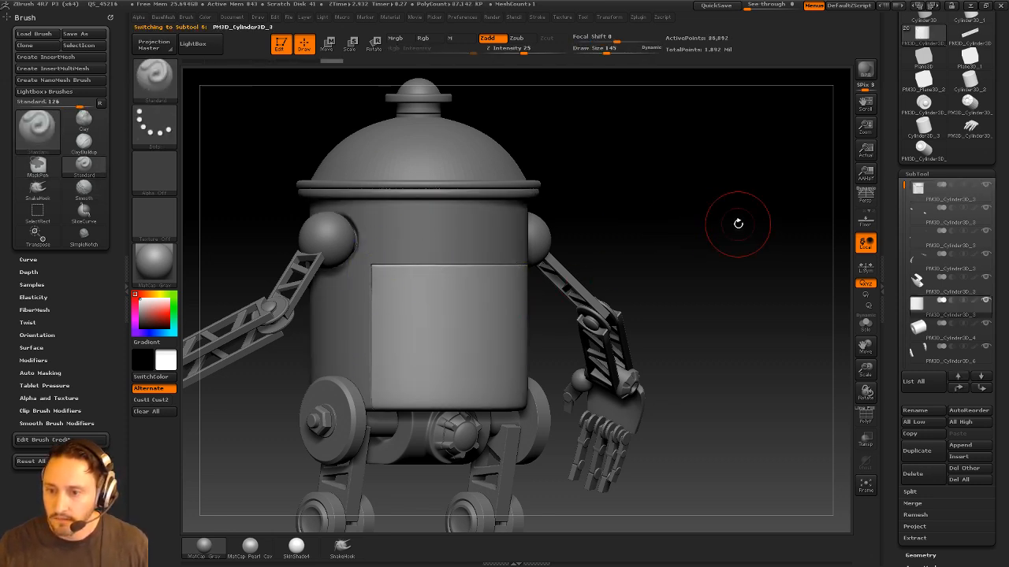
left_click_drag(738, 223, 738, 207, "shift")
Browse the LightBox brushes for insert meshes and load the IMM Misc. Mesh brush
key("b")
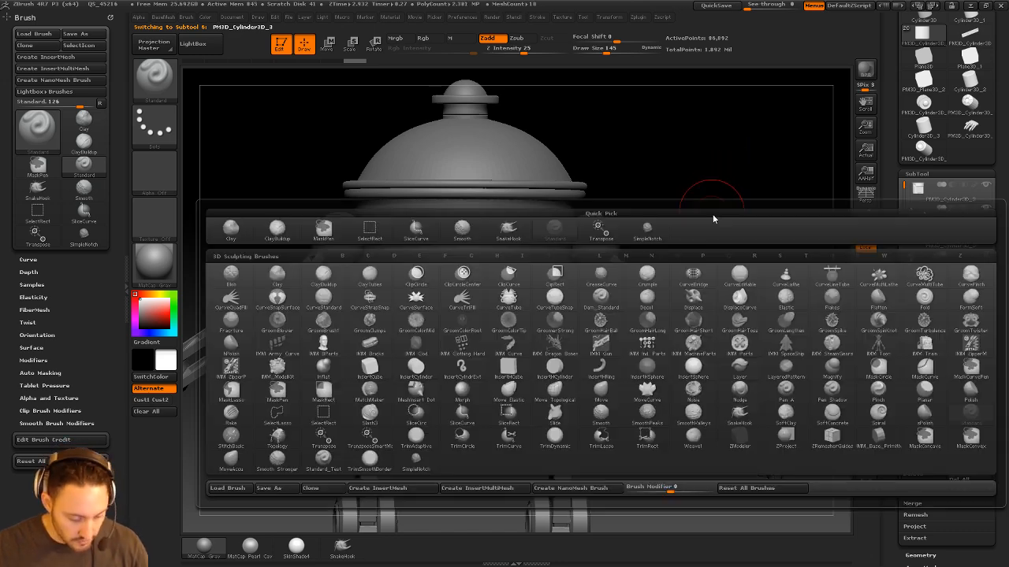
key("i")
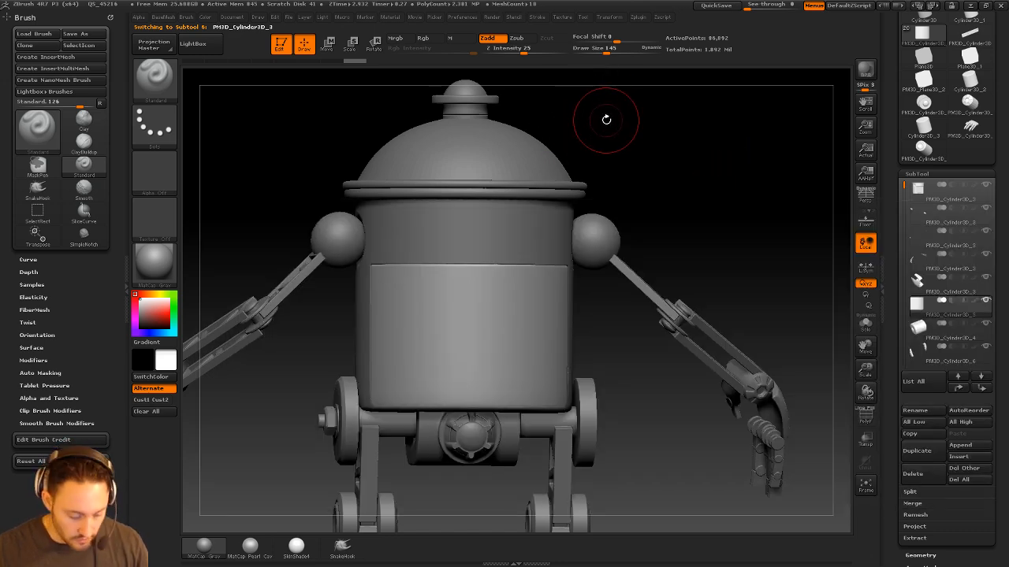
key("comma")
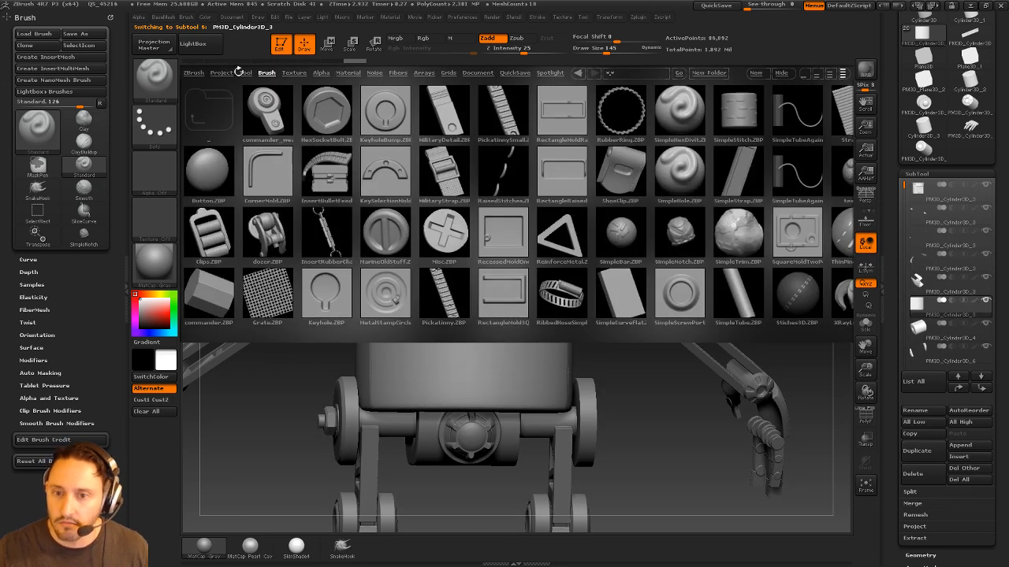
left_click(212, 90)
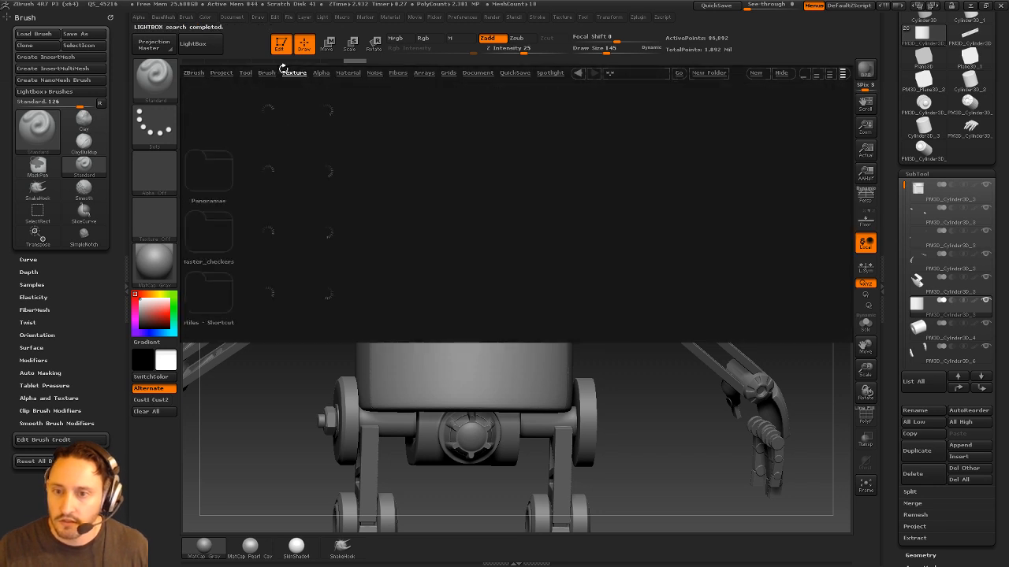
left_click(213, 174)
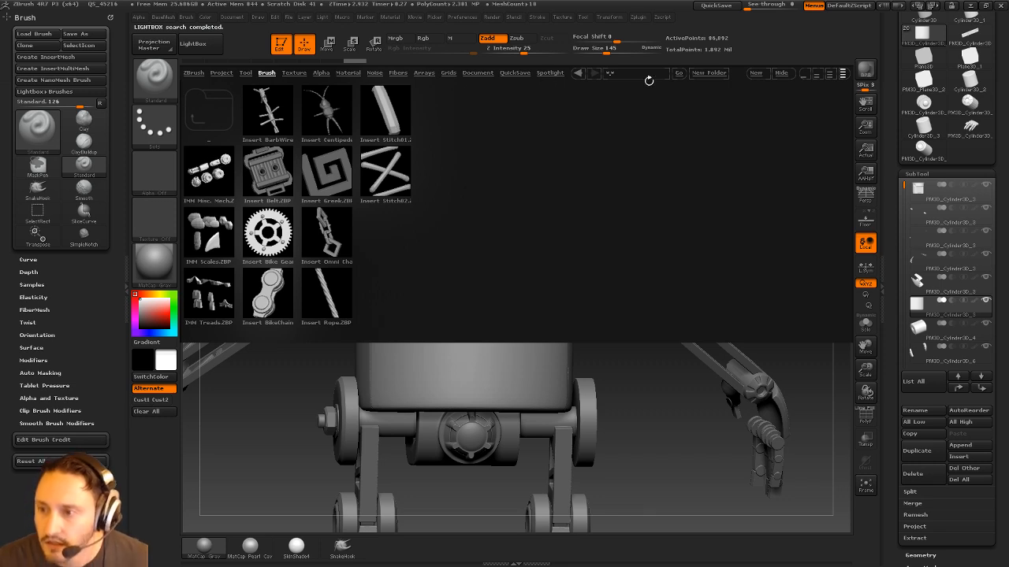
left_click(779, 73)
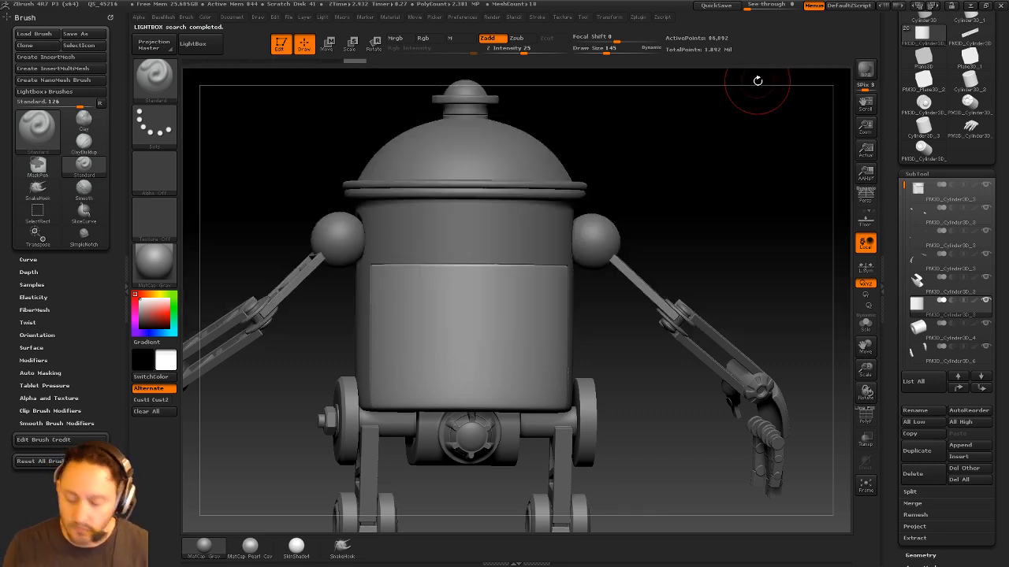
key("comma")
double_click(211, 166)
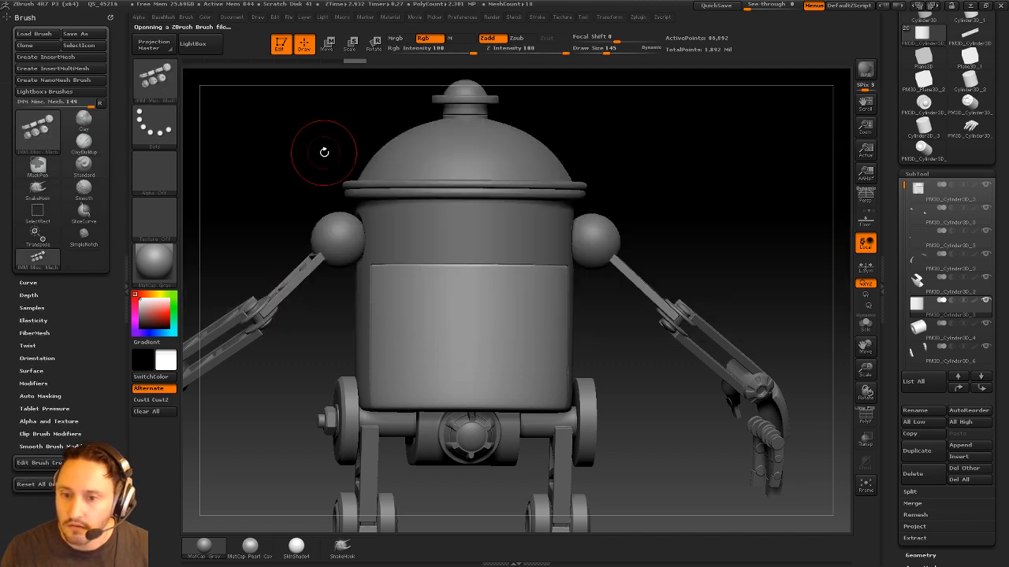
key("m")
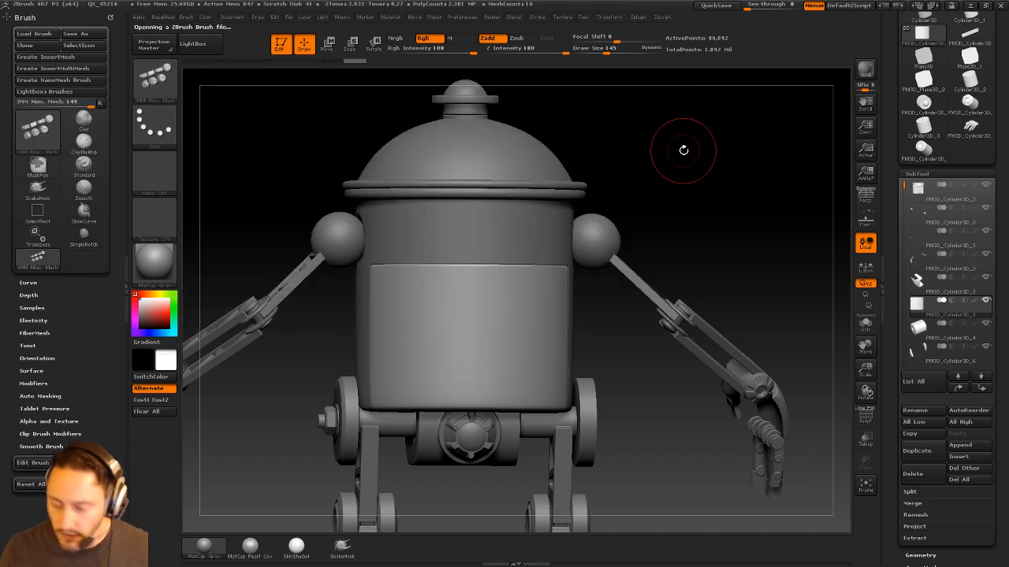
Switch to the IMM_ModelKit brush and choose its Holds_6 handle mesh for the lower rear panel
key("b")
key("i")
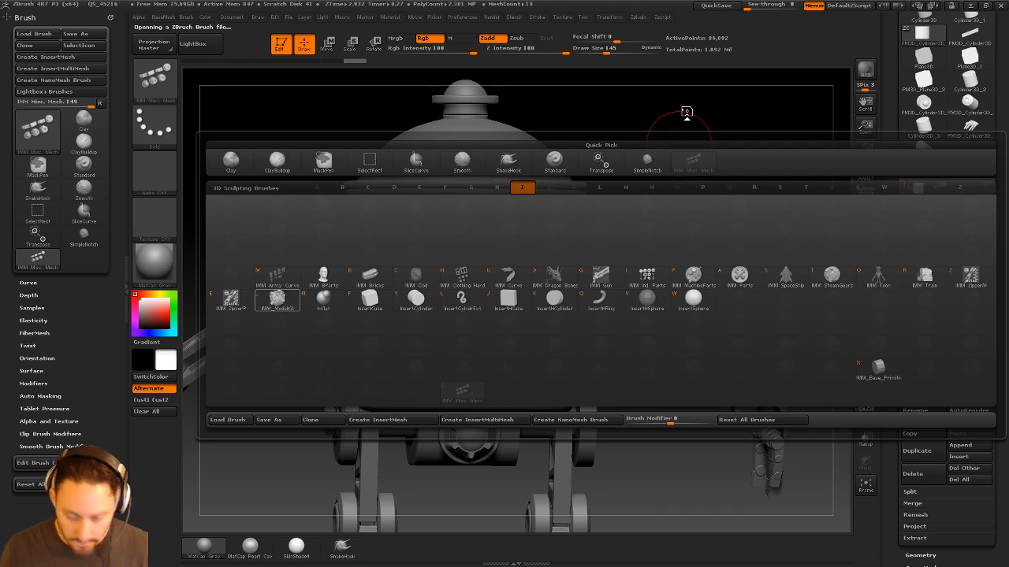
key("m")
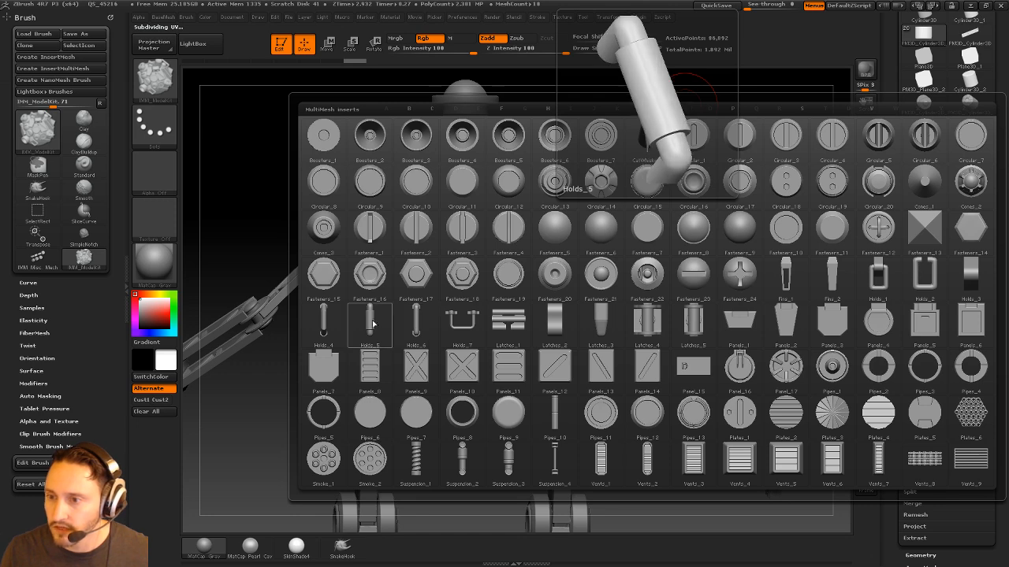
left_click(422, 322)
left_click_drag(694, 236, 637, 223, "shift")
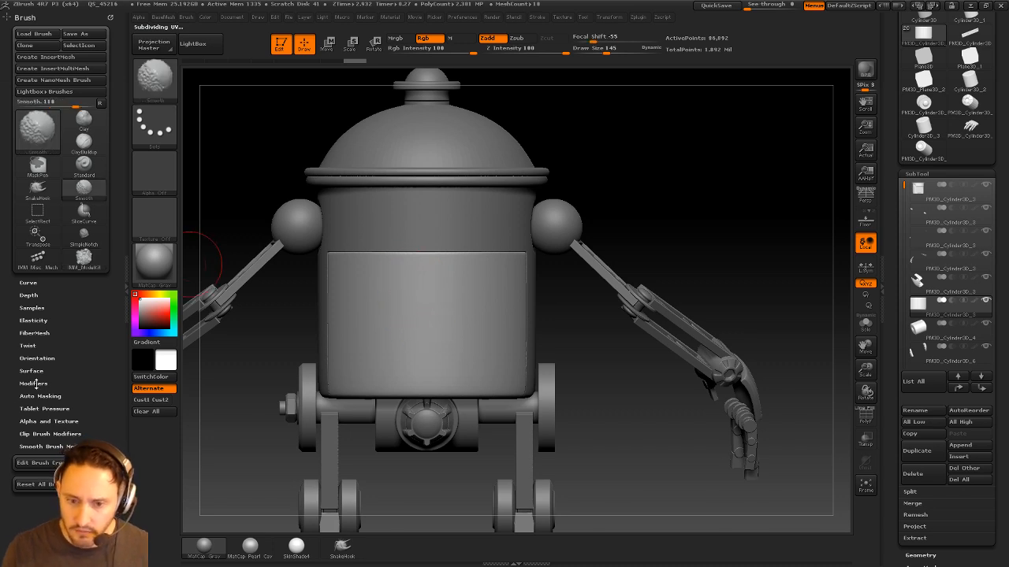
Set the insert brush's Projection Strength modifier to about 62
left_click(33, 383)
left_click_drag(37, 352, 56, 352)
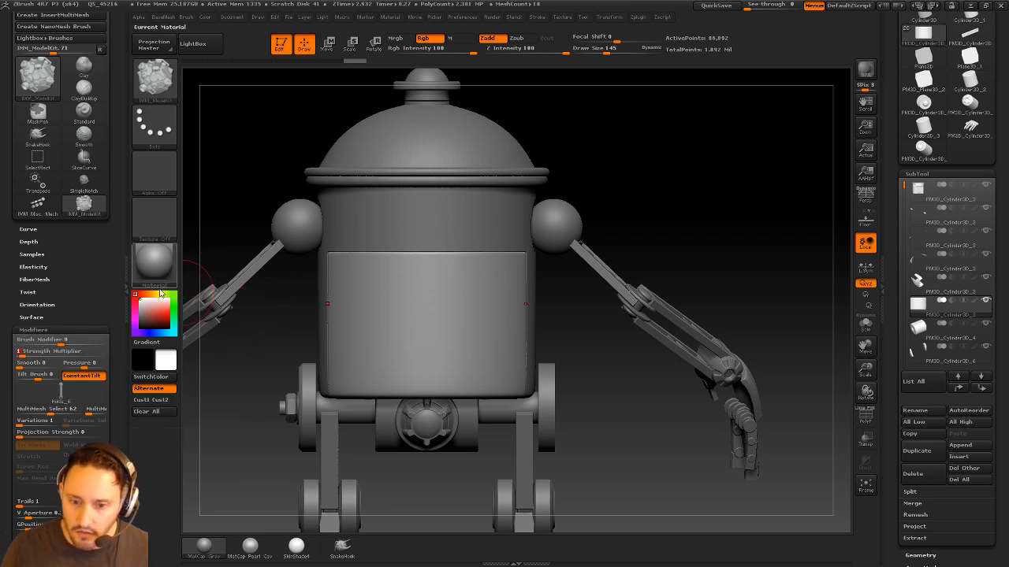
left_click_drag(70, 433, 73, 433)
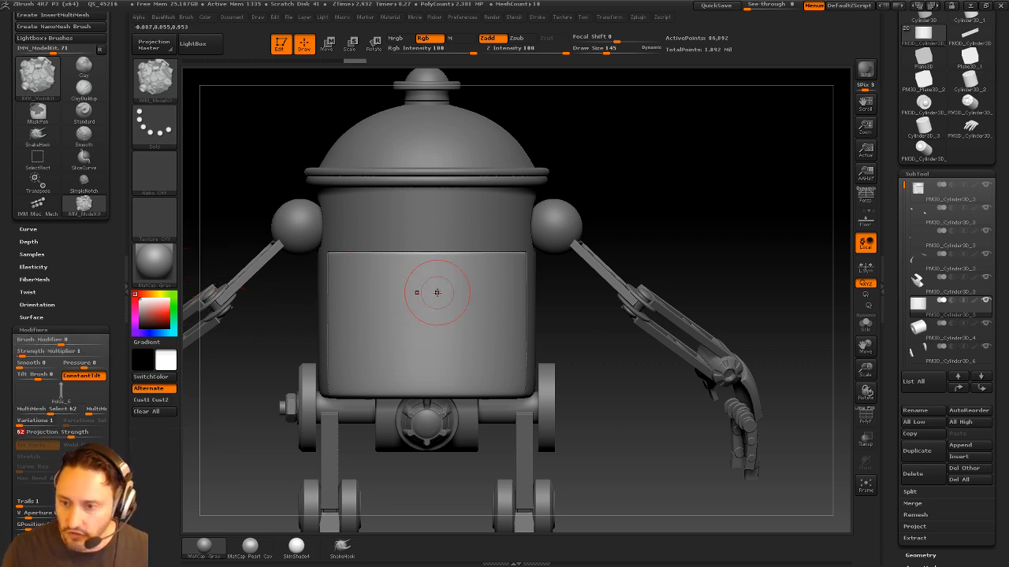
Try to insert the Holds_6 handle directly onto the lower rear panel
mouse_move(647, 226)
left_mouse_down()
mouse_move(694, 222)
mouse_move(630, 227)
left_mouse_up()
left_click(684, 224, "shift")
key("ctrl+z")
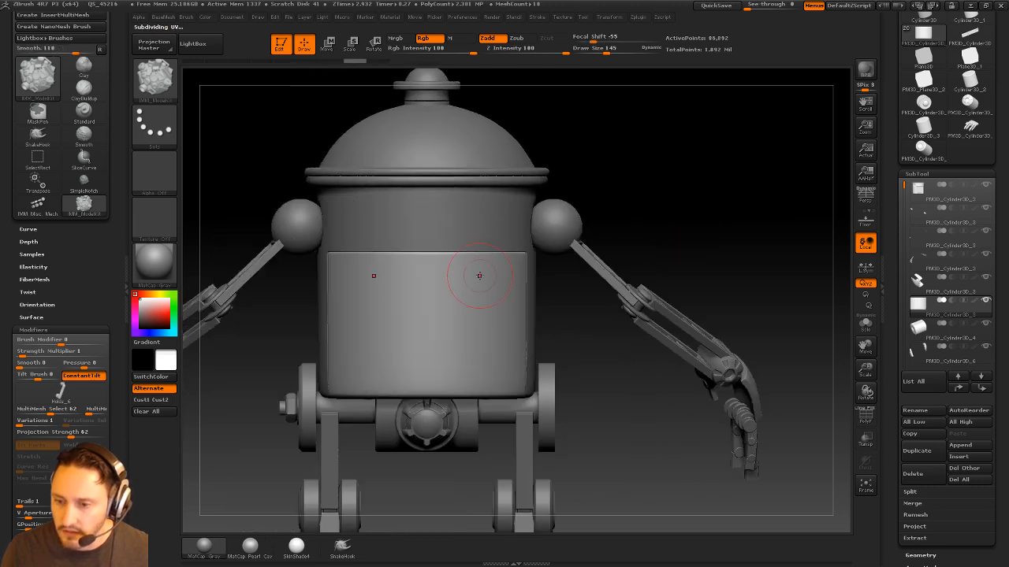
mouse_move(427, 297)
left_mouse_down()
mouse_move(429, 283)
mouse_move(429, 300)
mouse_move(465, 295)
left_mouse_up()
key("ctrl+z")
key("ctrl+z")
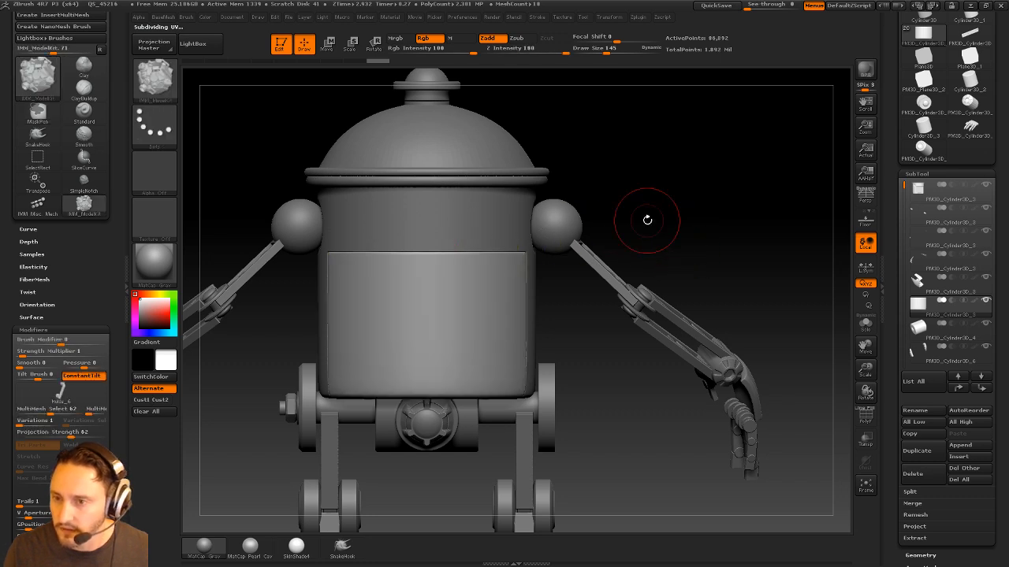
Clear the canvas, draw a Cylinder3D_2 primitive in the centre and make it editable
left_click(281, 43)
key("ctrl+n")
left_click_drag(892, 127, 893, 305)
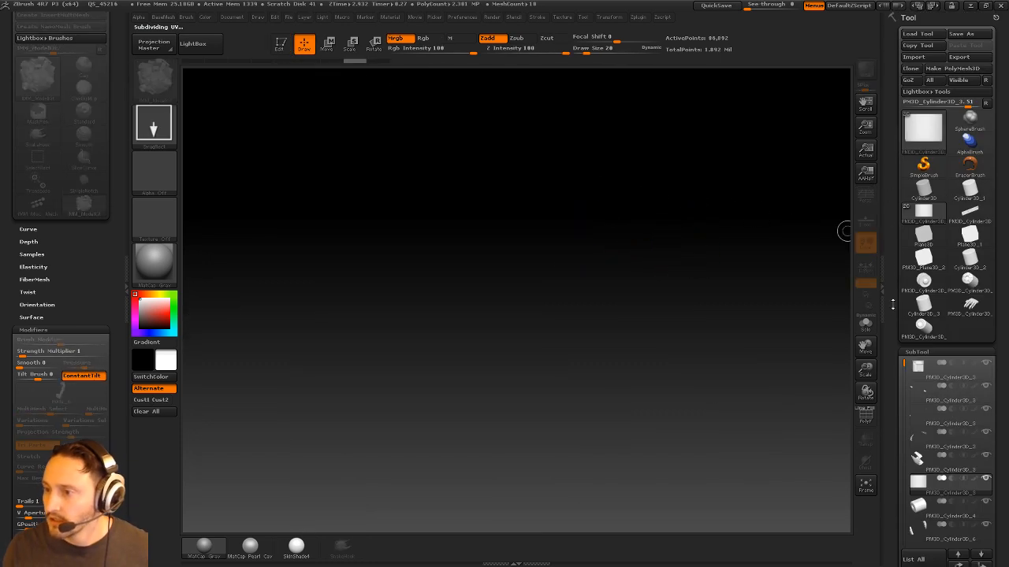
left_click(969, 257)
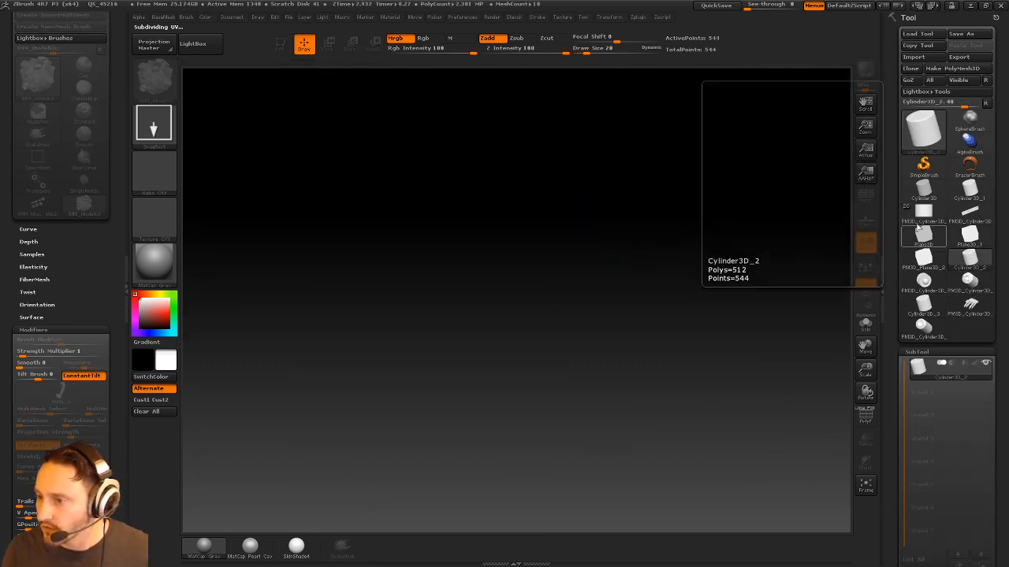
left_click_drag(456, 260, 504, 197)
key("t")
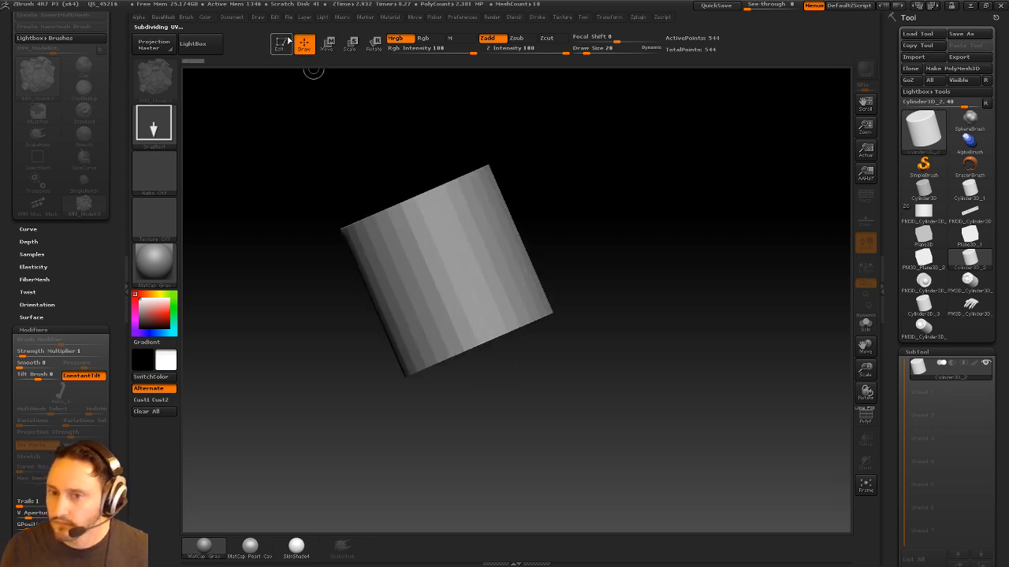
Replace the cylinder polymesh with the brush's Holds_6 handle using the MeshFromBrush topology command
left_click_drag(890, 252, 892, 166)
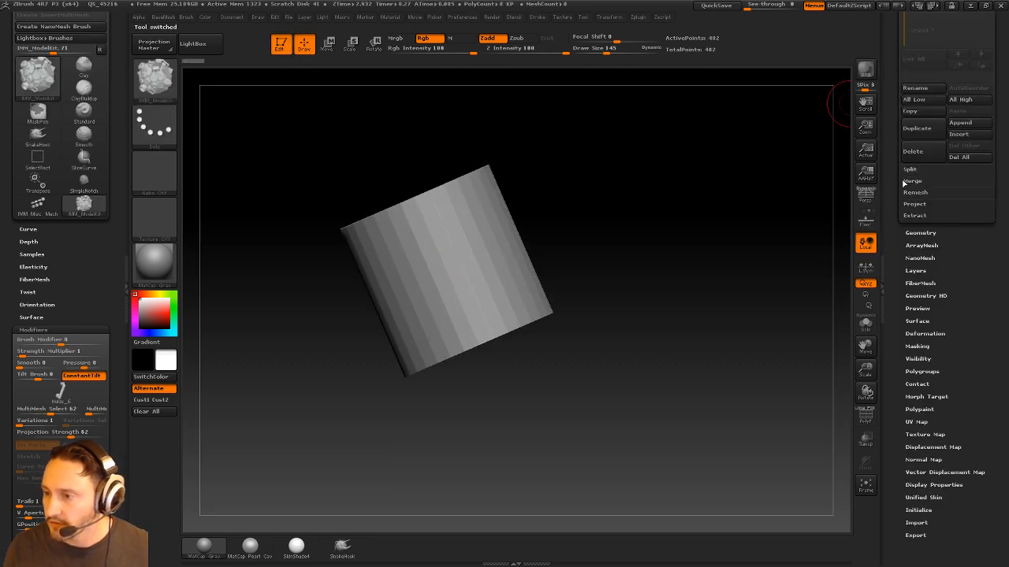
left_click(912, 235, "shift")
left_click(920, 418)
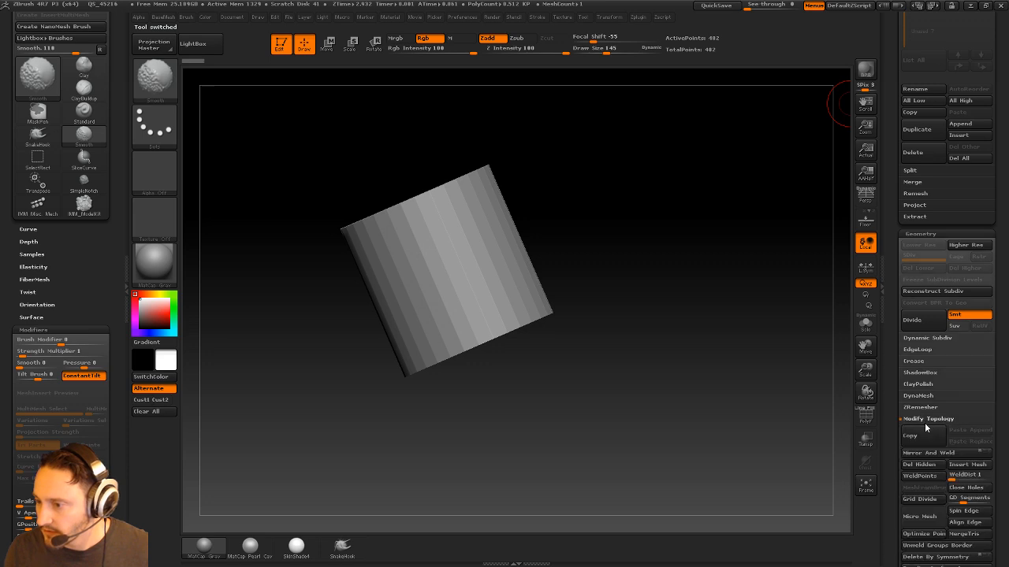
left_click_drag(894, 491, 893, 382)
left_click(927, 380)
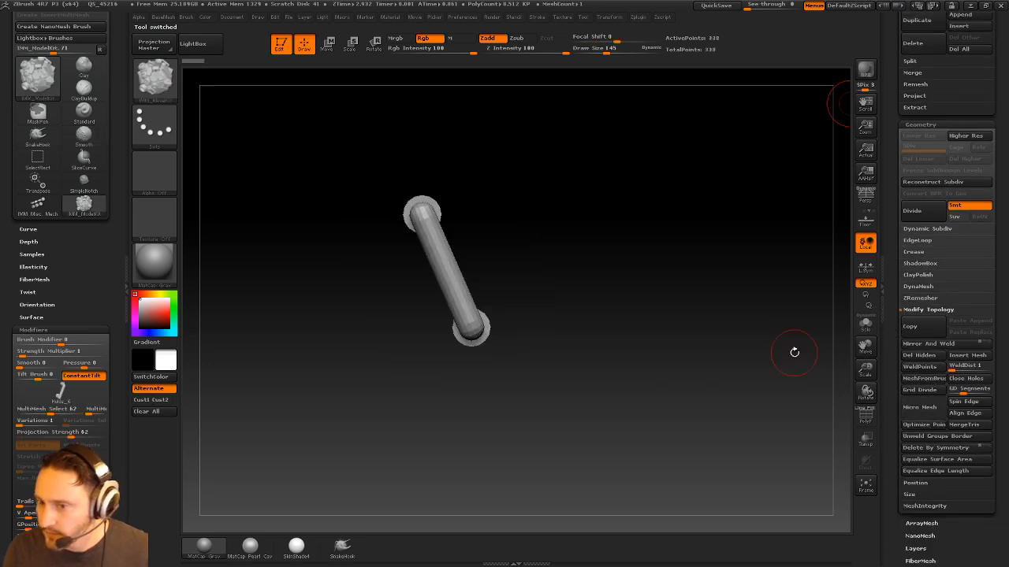
Orient the handle horizontally in front view and create a new InsertMesh brush from it
mouse_move(793, 349)
left_mouse_down()
mouse_move(657, 312)
mouse_move(680, 275)
mouse_move(741, 284)
mouse_move(712, 284)
left_mouse_up()
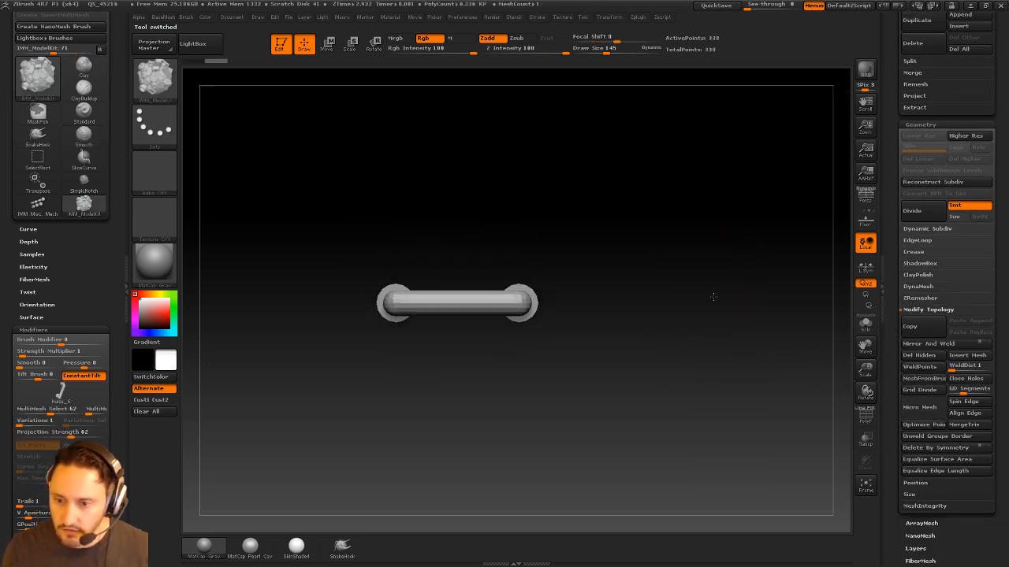
key("b")
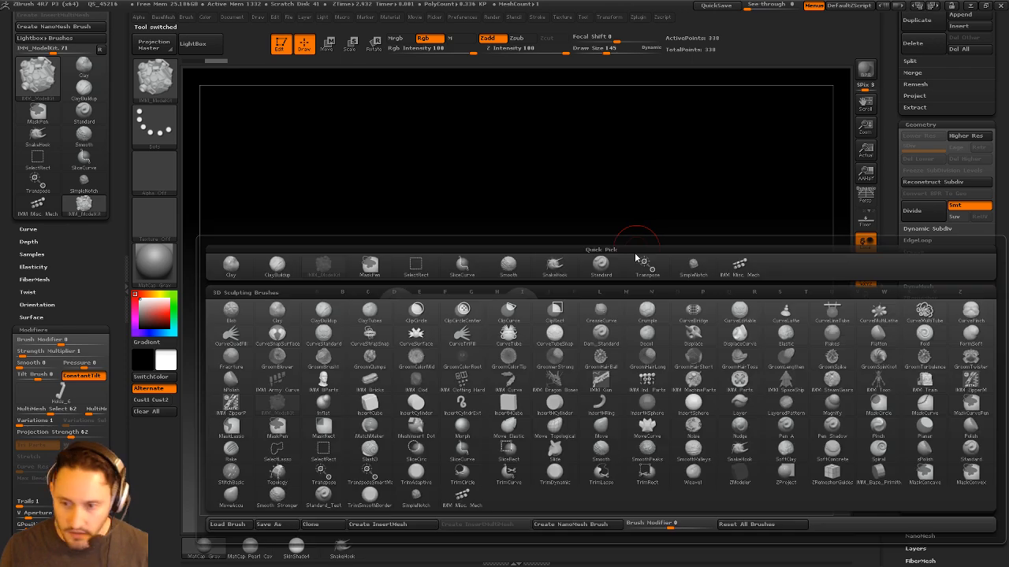
left_click(377, 524)
left_click(444, 190)
Bring back the robot tool and set the new insert brush's Projection Strength to about 61
scroll(926, 211, "up", 5)
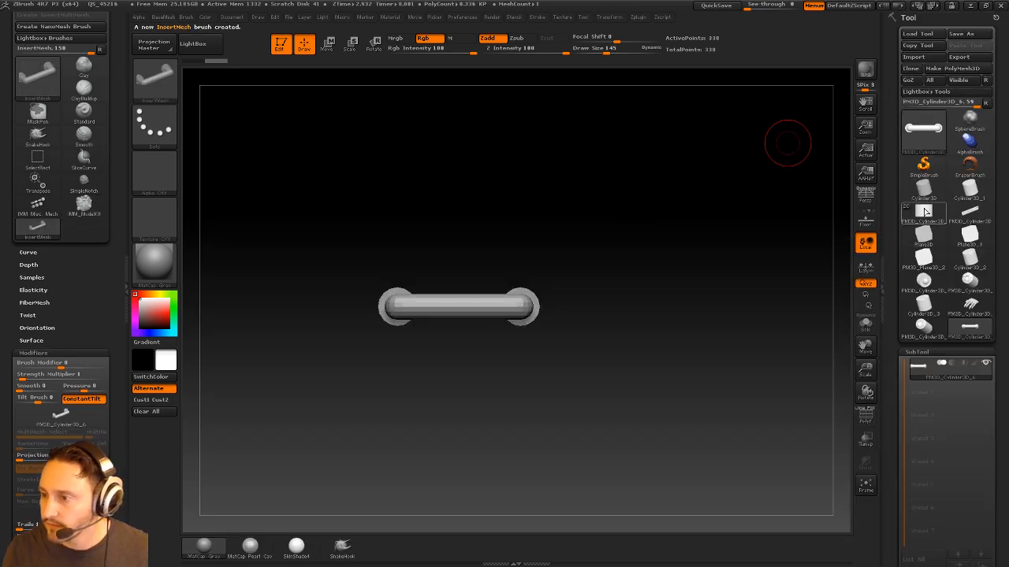
left_click(922, 214)
mouse_move(626, 248)
left_mouse_down()
mouse_move(637, 152)
mouse_move(682, 176)
mouse_move(703, 202)
mouse_move(722, 195)
left_mouse_up()
mouse_move(68, 513)
left_mouse_down()
mouse_move(68, 187)
mouse_move(67, 301)
left_mouse_up()
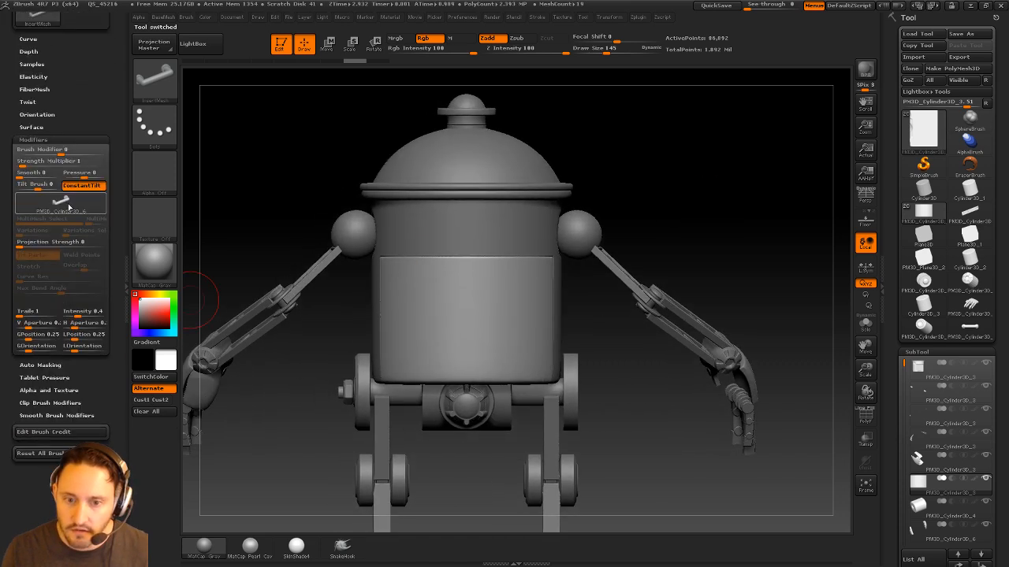
left_click(32, 241)
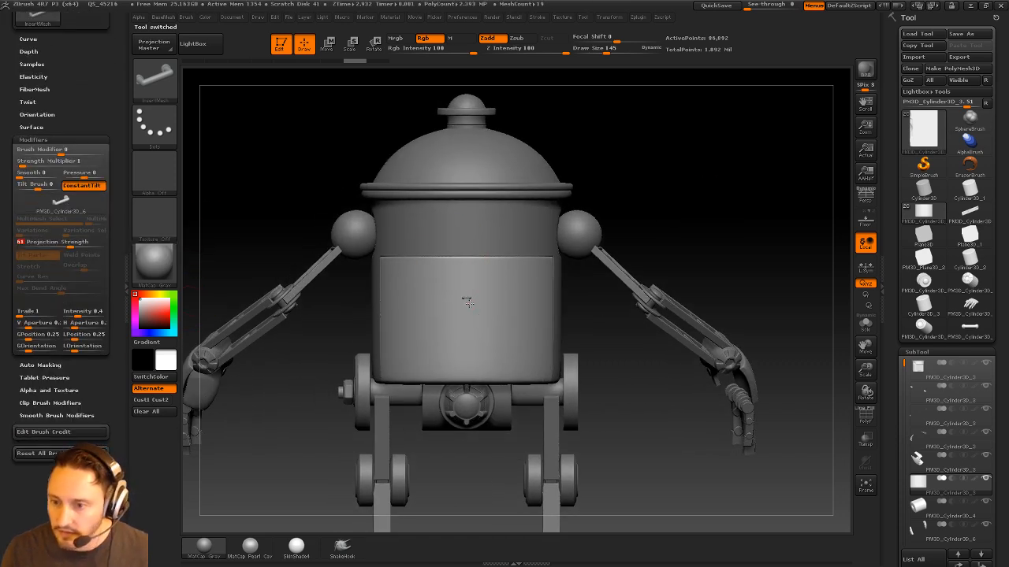
Insert the horizontal handle at the centre of the lower rear panel's upper part
left_click_drag(468, 304, 475, 350)
left_click_drag(712, 214, 714, 194)
key("ctrl+z")
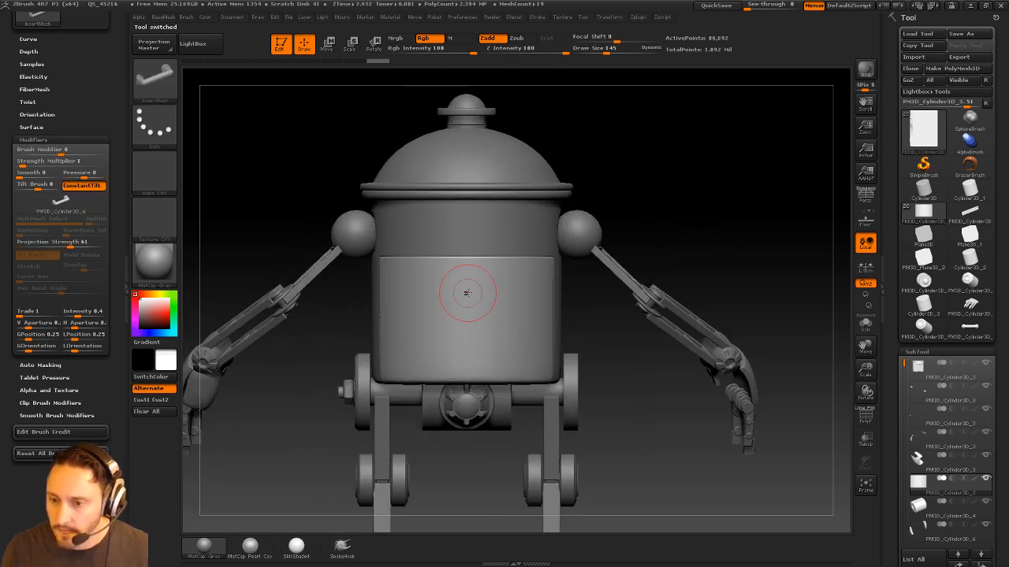
left_click_drag(468, 292, 468, 296)
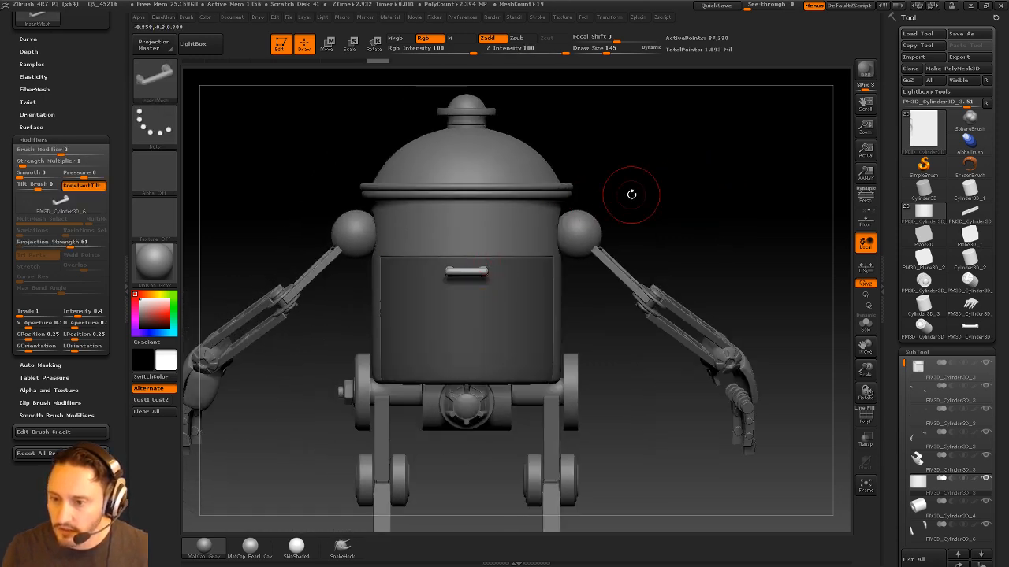
Shift the inserted handle slightly inward in side view so its bases sink into the panel
left_click_drag(630, 194, 737, 256, "shift")
key("w")
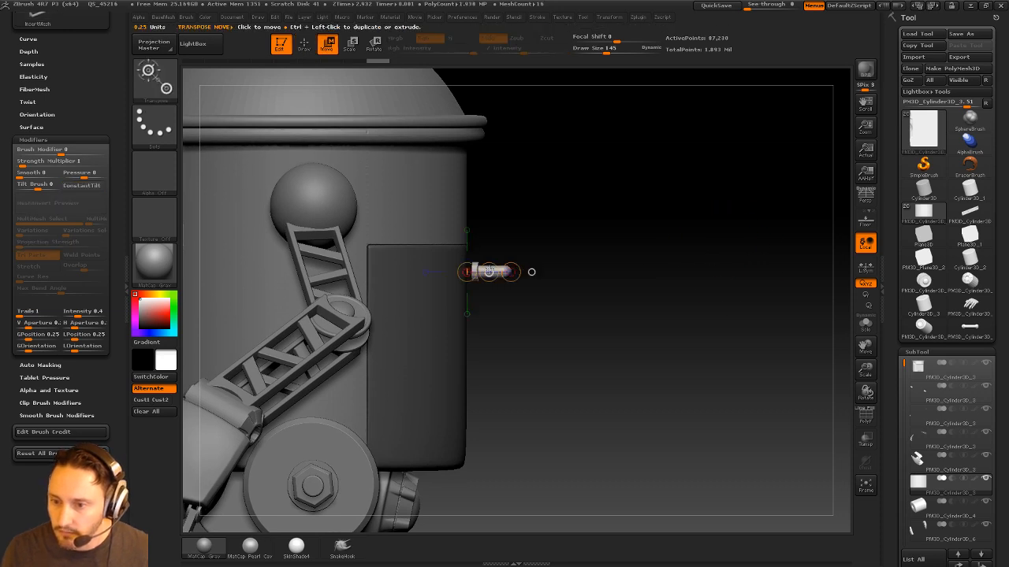
left_click_drag(488, 271, 481, 269)
key("q")
Separate the handle from the lower rear panel by splitting the masked points
left_click_drag(760, 234, 725, 244)
key("b")
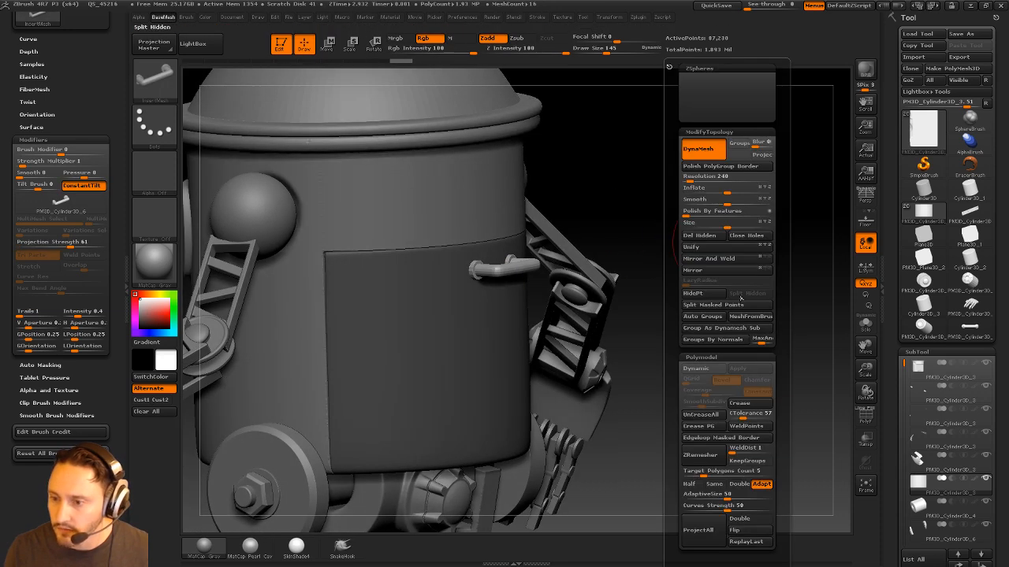
left_click(723, 306)
left_click_drag(704, 227, 678, 260)
Duplicate the handle subtool and subdivide the copy up to subdivision level 3
left_click_drag(891, 342, 891, 281)
scroll(910, 224, "up", 2)
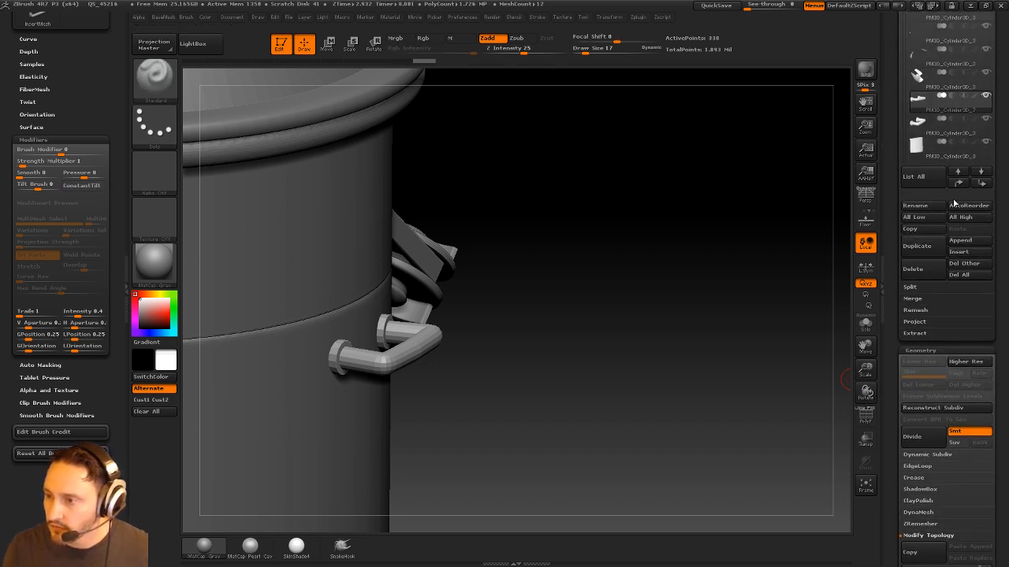
key("ctrl+shift+d")
key("ctrl+d")
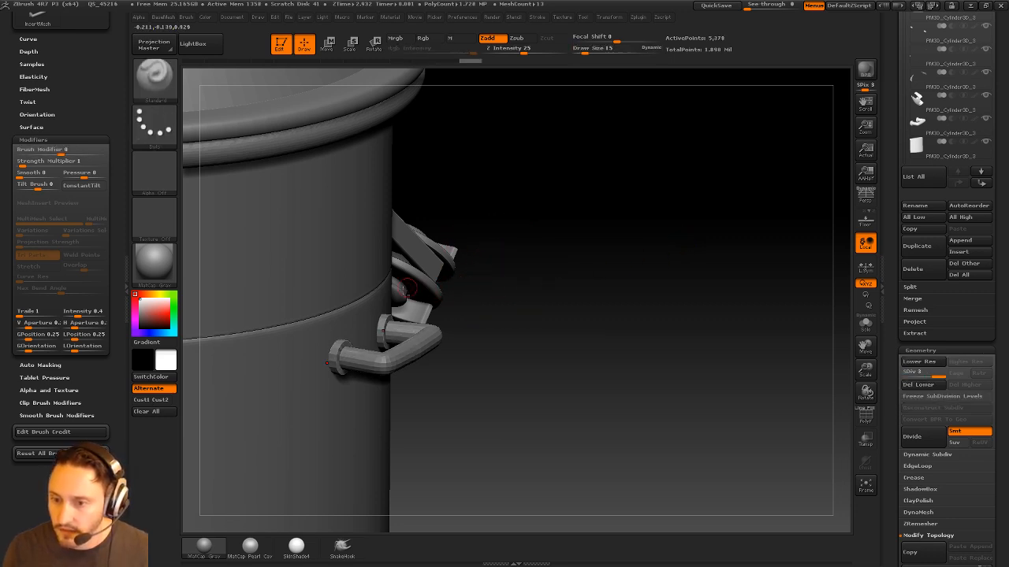
Move the rear panel above the subtractive handle copy, inflate the copy slightly and make the panel active
left_click(950, 149)
left_click(960, 186)
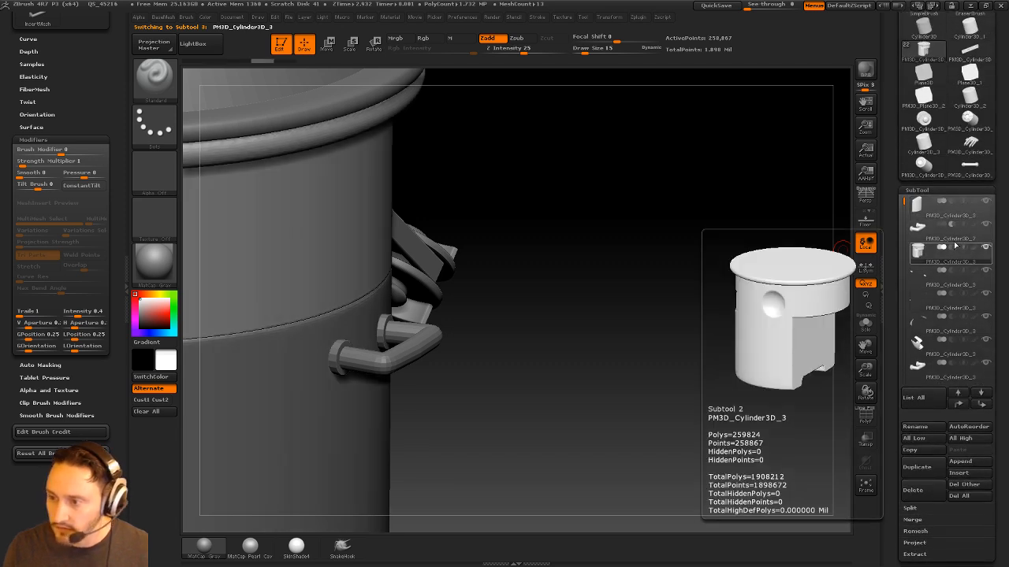
left_click(955, 241)
key("d")
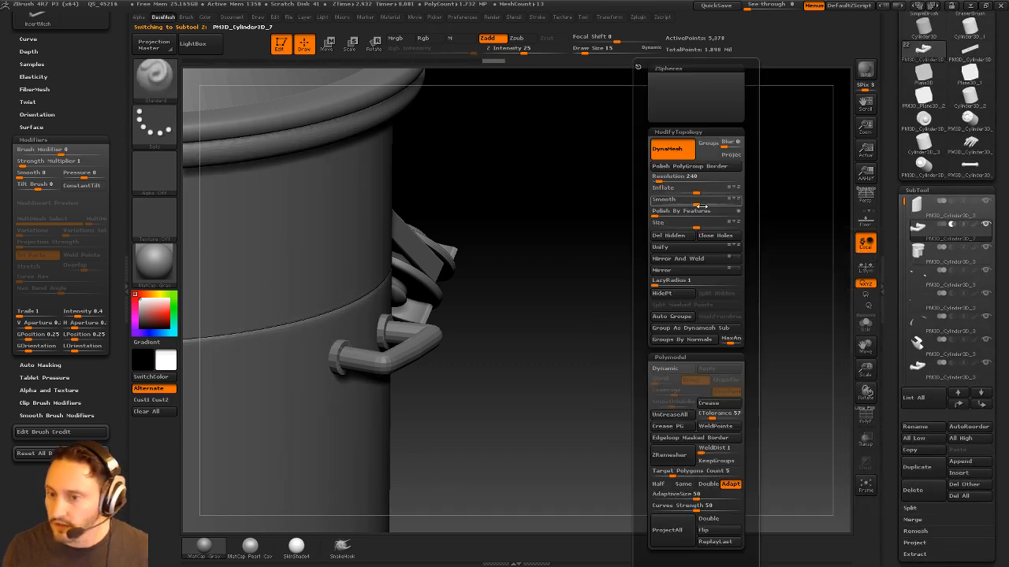
left_click_drag(703, 190, 697, 192)
left_click(955, 214)
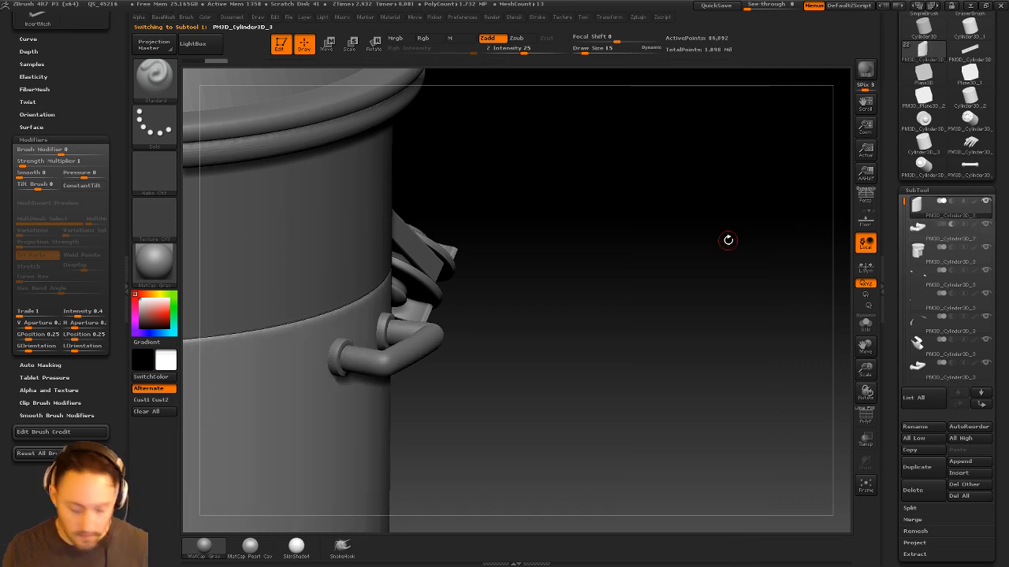
Undo the panel's coarse DynaMesh and remesh it more finely to subtract the merged handle copy
key("ctrl+z")
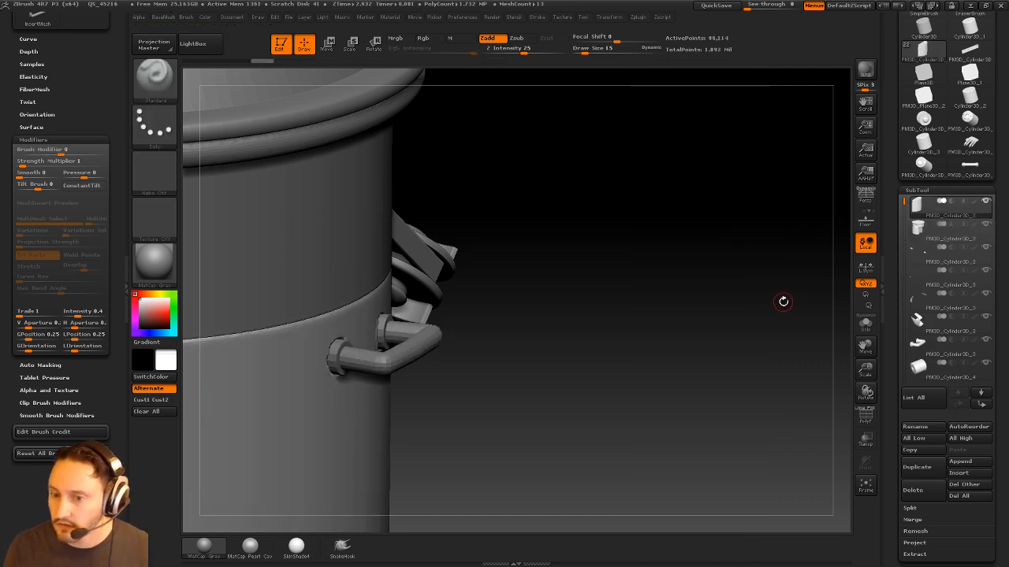
key("ctrl+z")
key("b")
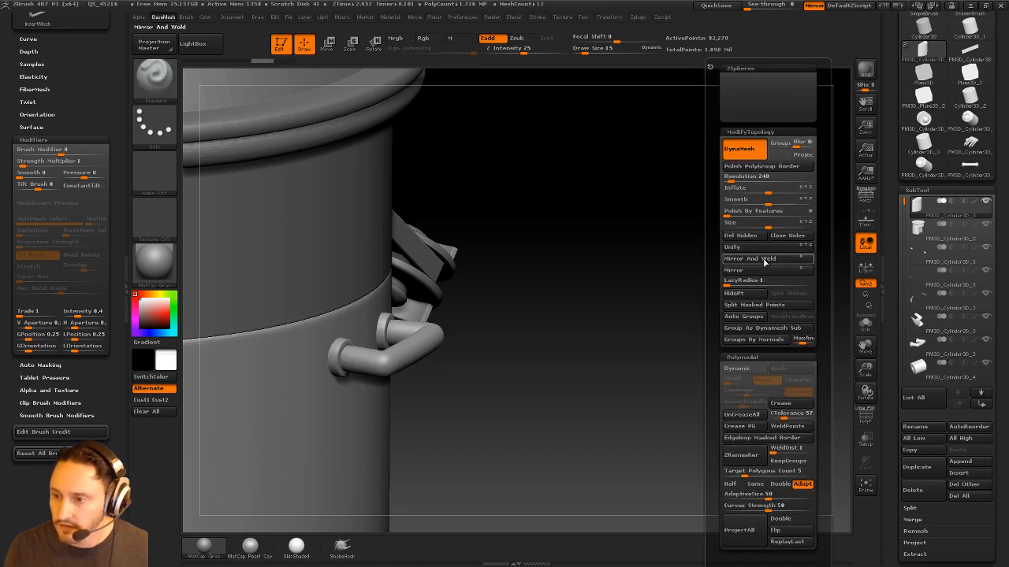
mouse_move(704, 203)
left_mouse_down("ctrl")
mouse_move(744, 325)
mouse_move(725, 288)
mouse_move(694, 296)
left_mouse_up("ctrl")
Isolate the rear panel and smooth the surface around its two handle sockets
left_click(865, 323)
key("s")
mouse_move(327, 336)
left_mouse_down()
mouse_move(338, 336)
mouse_move(304, 324)
left_mouse_up()
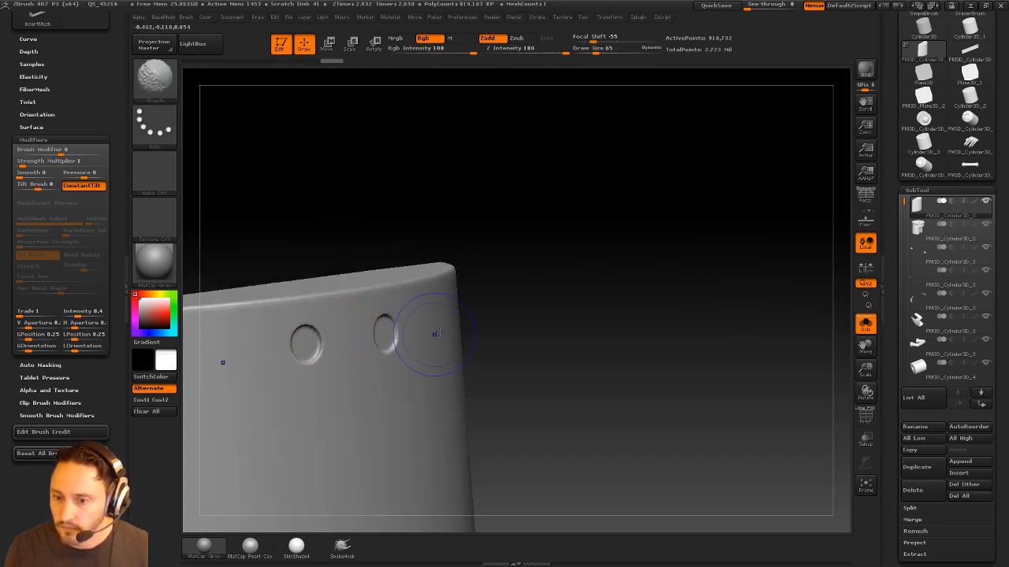
left_click(862, 327)
Examine the handle's fit on the rear panel and the surrounding body from several angles
left_click(388, 339, "alt")
left_click_drag(603, 234, 646, 220)
left_click_drag(688, 181, 740, 228, "alt")
mouse_move(676, 230)
left_mouse_down()
mouse_move(644, 232)
mouse_move(720, 231)
mouse_move(477, 307)
left_mouse_up()
key("s")
Clip the outer sides of the shoulder spheres along a diagonal line with ClipCurve and remesh them with DynaMesh
left_click(523, 238, "alt")
mouse_move(656, 183)
left_mouse_down("alt")
mouse_move(619, 249)
mouse_move(646, 238)
left_mouse_up("alt")
mouse_move(646, 238)
left_mouse_down()
mouse_move(603, 244)
mouse_move(599, 270)
left_mouse_up()
mouse_move(500, 273)
left_mouse_down("alt")
mouse_move(583, 241)
mouse_move(620, 249)
mouse_move(714, 197)
mouse_move(637, 203)
mouse_move(696, 284)
left_mouse_up("alt")
left_click_drag(616, 263, 608, 265, "alt")
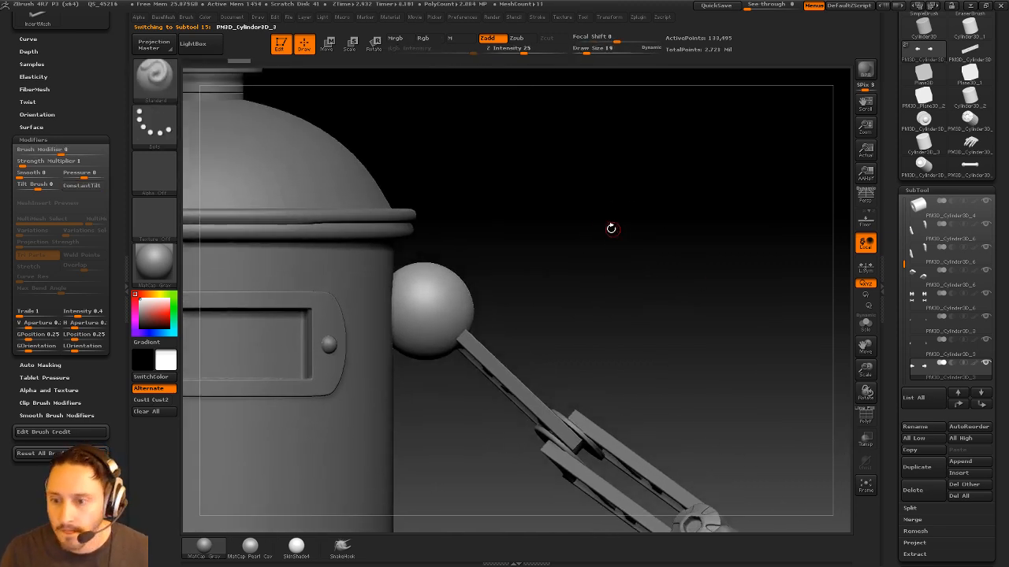
left_click(160, 79, "ctrl+shift")
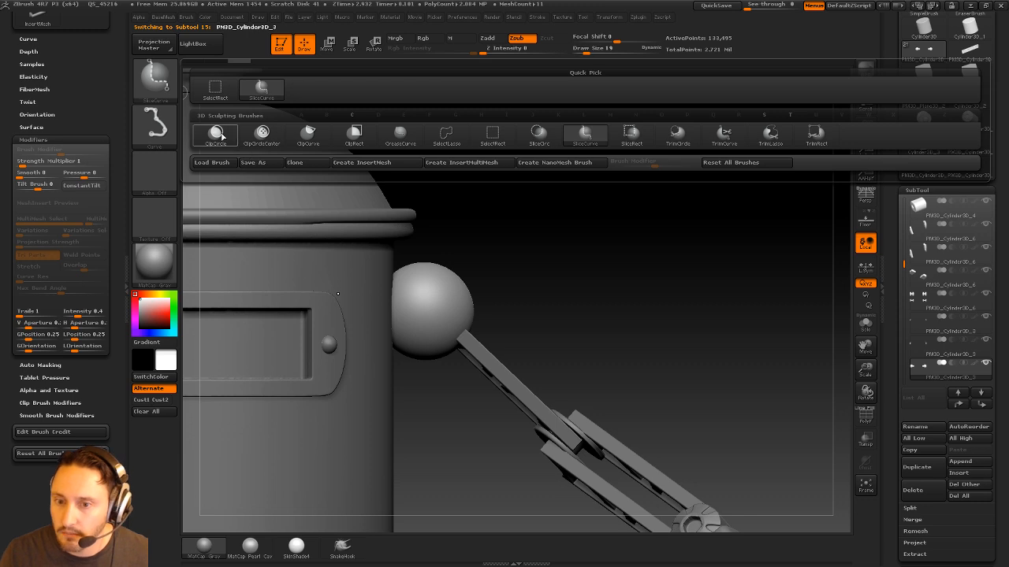
left_click(307, 135)
mouse_move(355, 204)
left_mouse_down("ctrl+shift")
mouse_move(552, 383)
mouse_move(542, 386)
left_mouse_up("ctrl+shift")
mouse_move(655, 252)
left_mouse_down()
mouse_move(607, 270)
mouse_move(833, 241)
mouse_move(745, 230)
mouse_move(749, 244)
left_mouse_up()
mouse_move(748, 244)
left_mouse_down("ctrl")
mouse_move(761, 279)
mouse_move(694, 230)
mouse_move(705, 239)
left_mouse_up("ctrl")
Try to sculpt a circular shape on the flattened shoulder face with the Clay brush
key("b")
key("c")
key("l")
key("s")
left_click_drag(420, 361, 435, 362)
key("s")
key("ctrl+z")
key("bracketleft")
key("bracketleft")
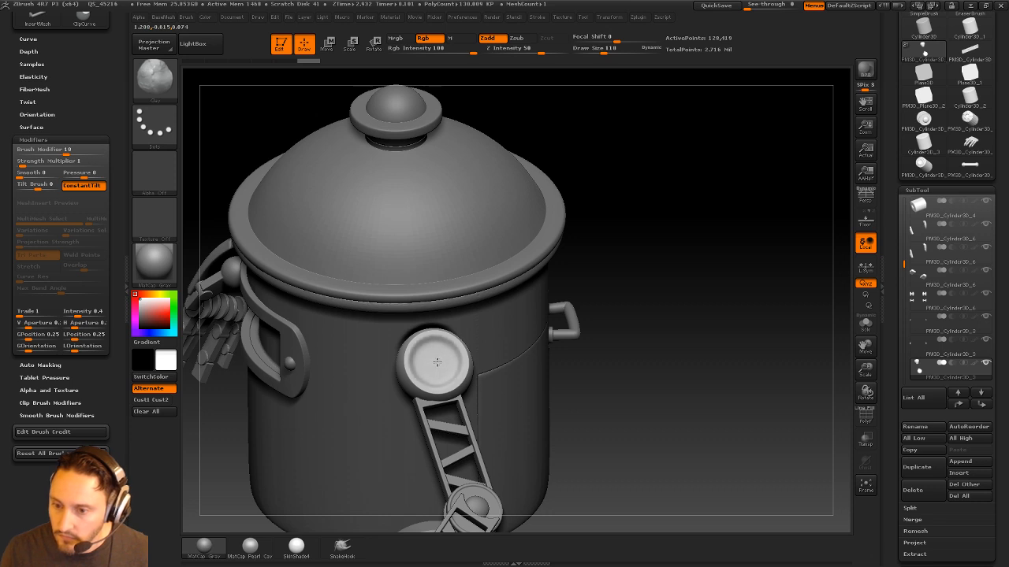
left_click_drag(674, 298, 679, 291)
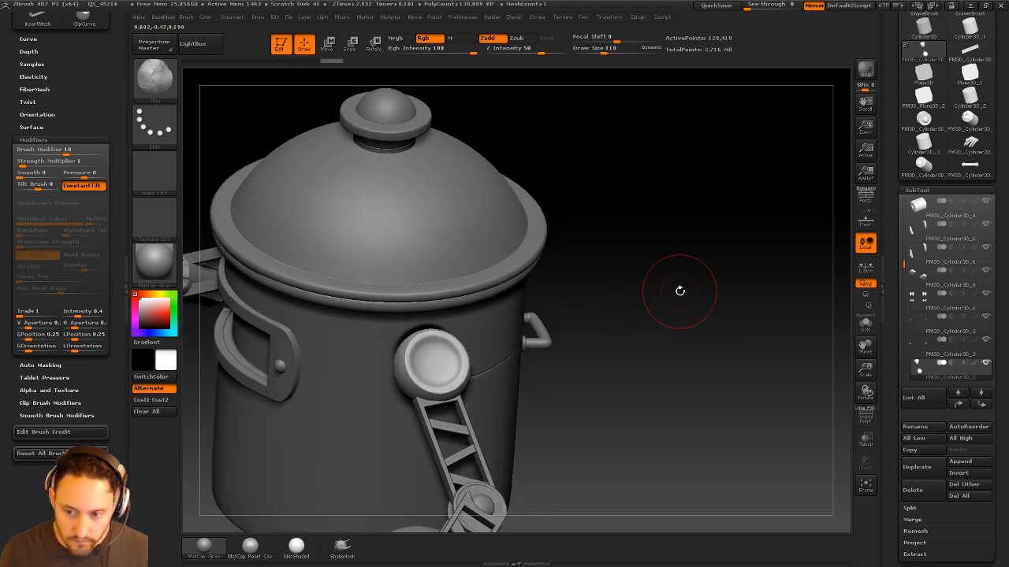
key("b")
key("i")
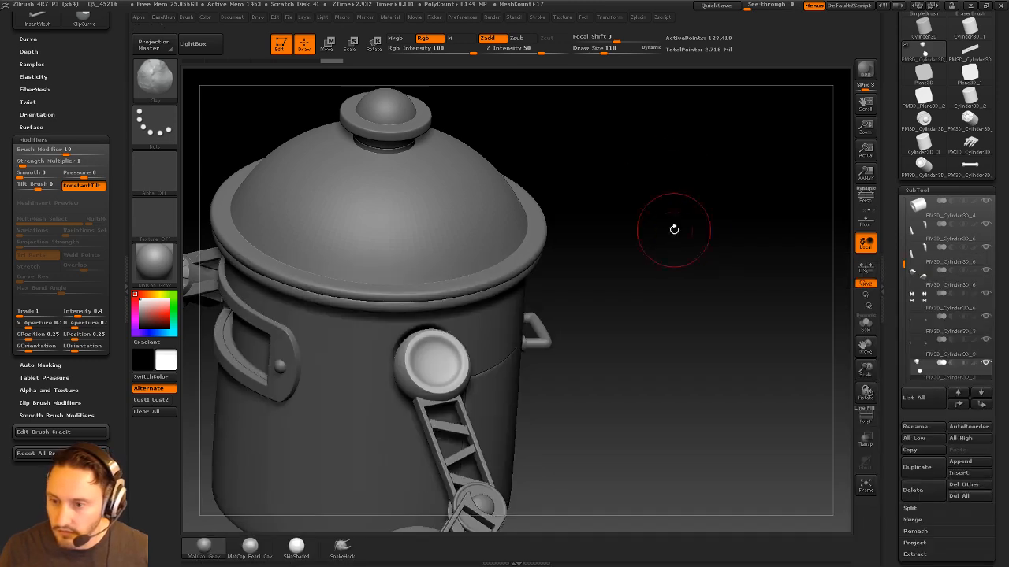
key("ctrl+z")
Switch to the Standard_Test brush with its round alpha and set its stroke to DragDot
key("b")
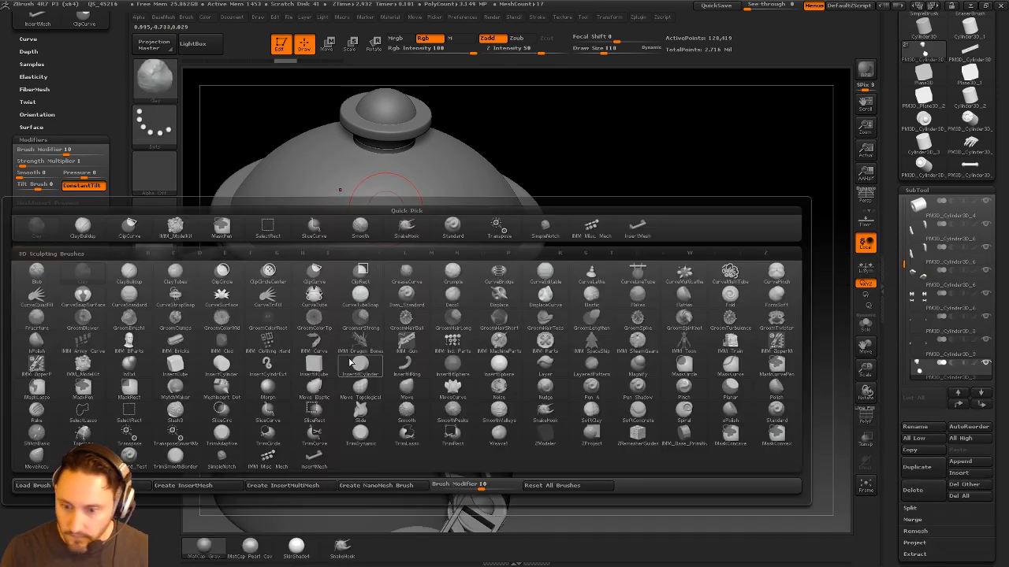
left_click(132, 457)
left_click(169, 190)
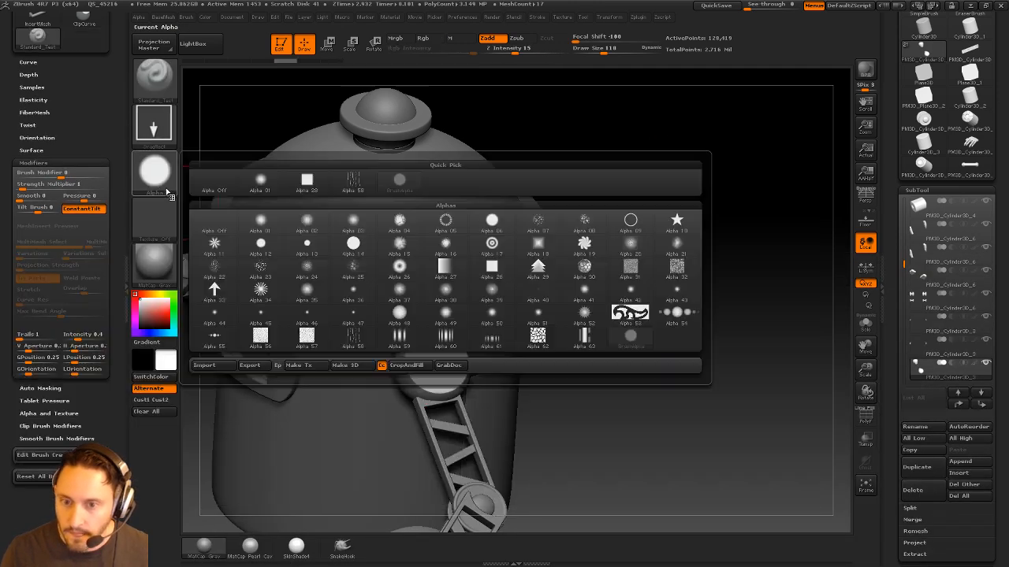
left_click(172, 132)
left_click(427, 144)
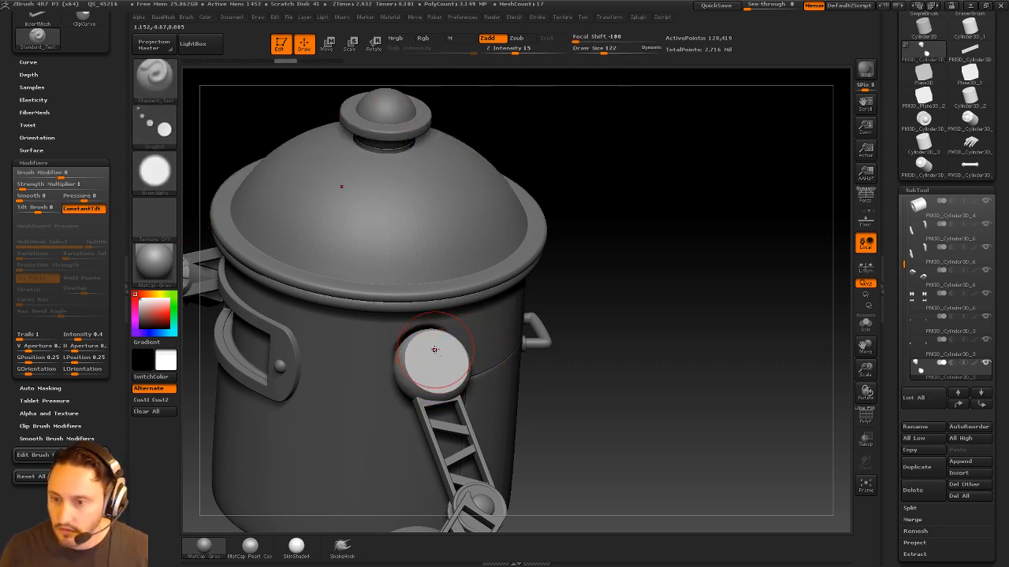
Set Z Intensity to about 29, enlarge the brush to 145 and stamp a circular shape on the flat shoulder face
left_click(527, 50)
left_click_drag(433, 358, 435, 360)
key("ctrl+z")
key("]")
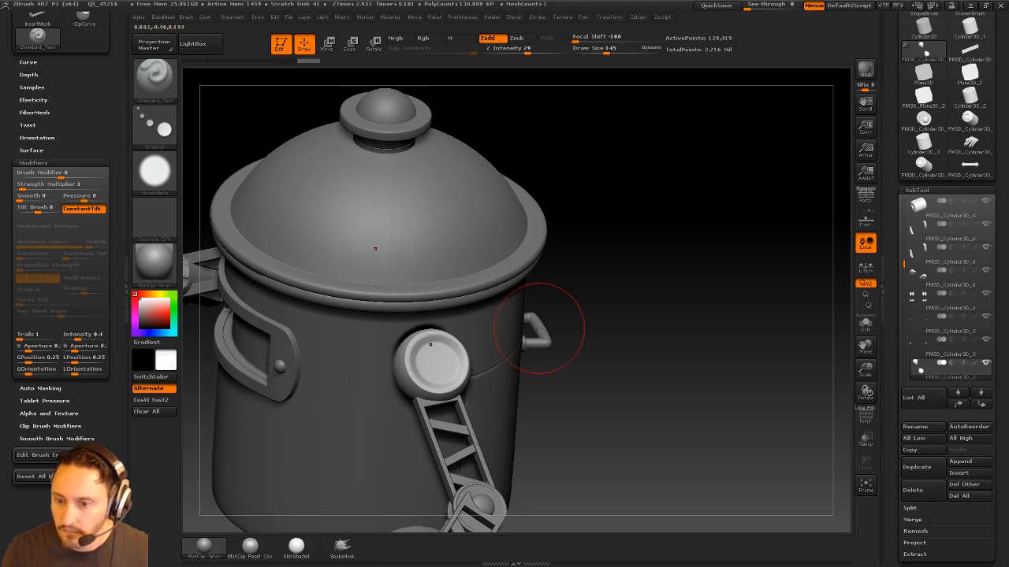
Reduce the brush size to 68 and choose the Fasteners_18 hex bolt from the IMM_ModelKit insert brush
key("[")
key("[")
key("[")
key("[")
key("b")
key("i")
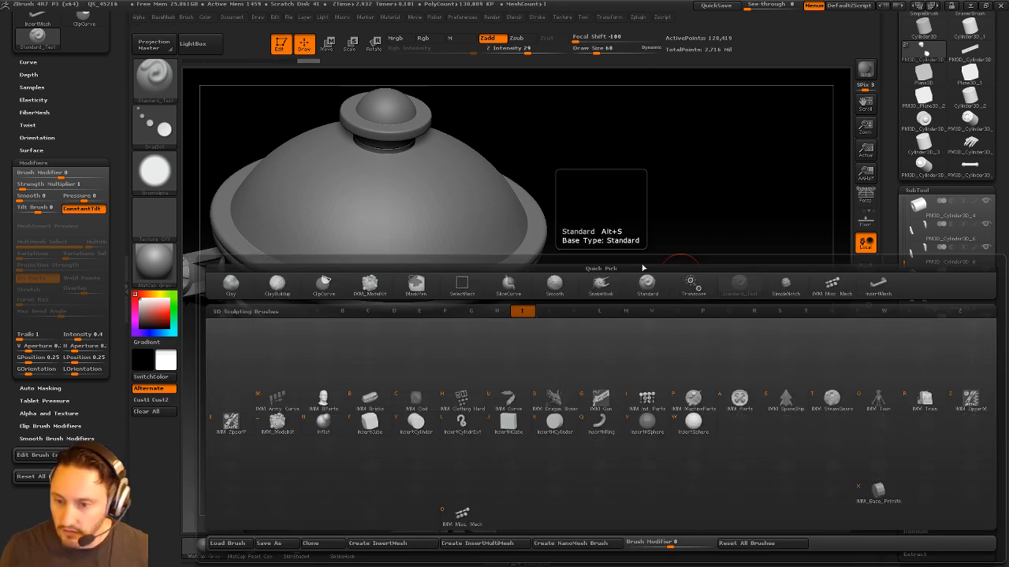
left_click(277, 421)
key("m")
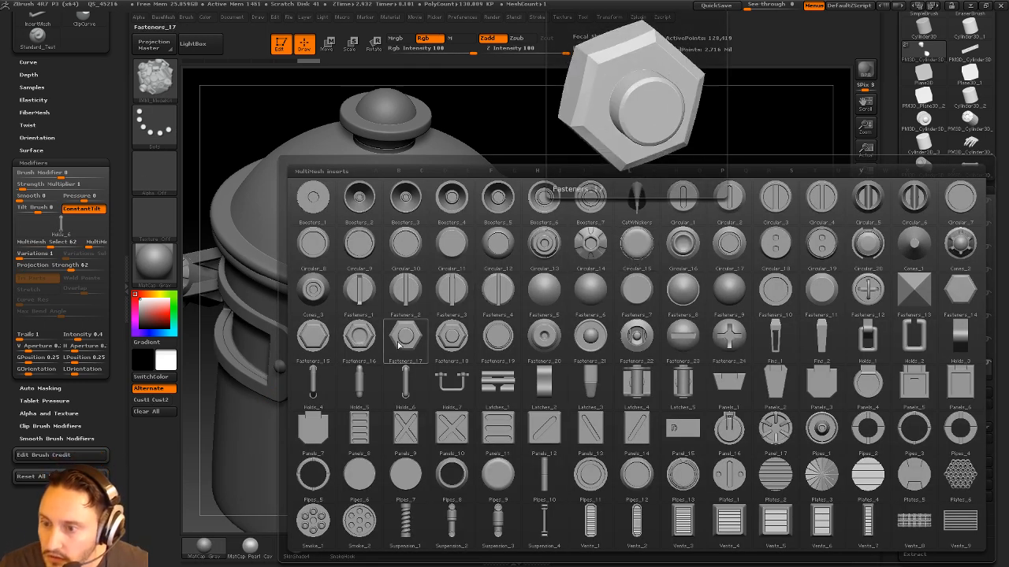
left_click(313, 339)
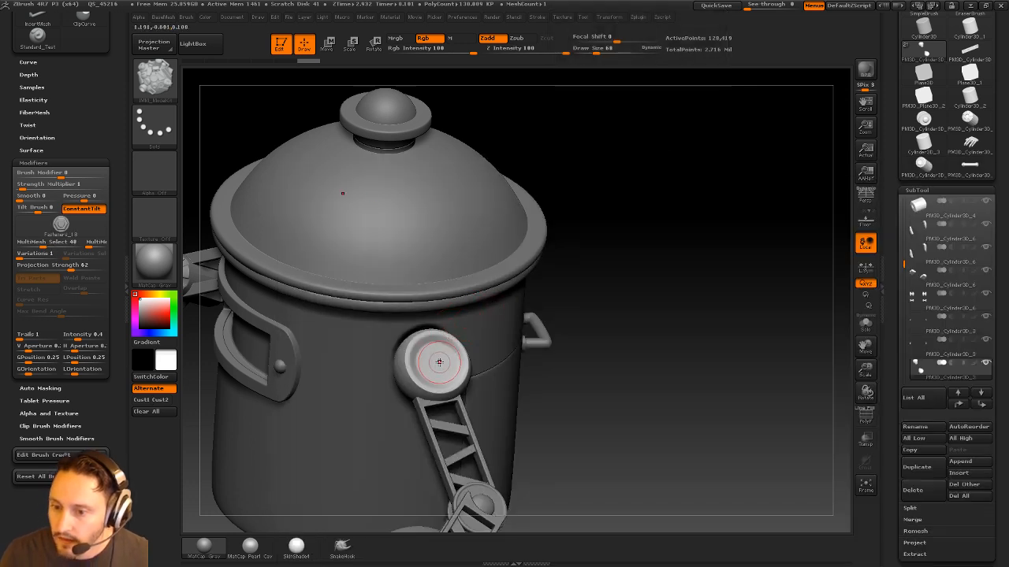
Insert the hex bolt at the centre of the flat shoulder face and split it off with Split Masked Points
left_click_drag(459, 374, 455, 368)
key("ctrl+z")
left_click_drag(639, 309, 694, 281)
key("2")
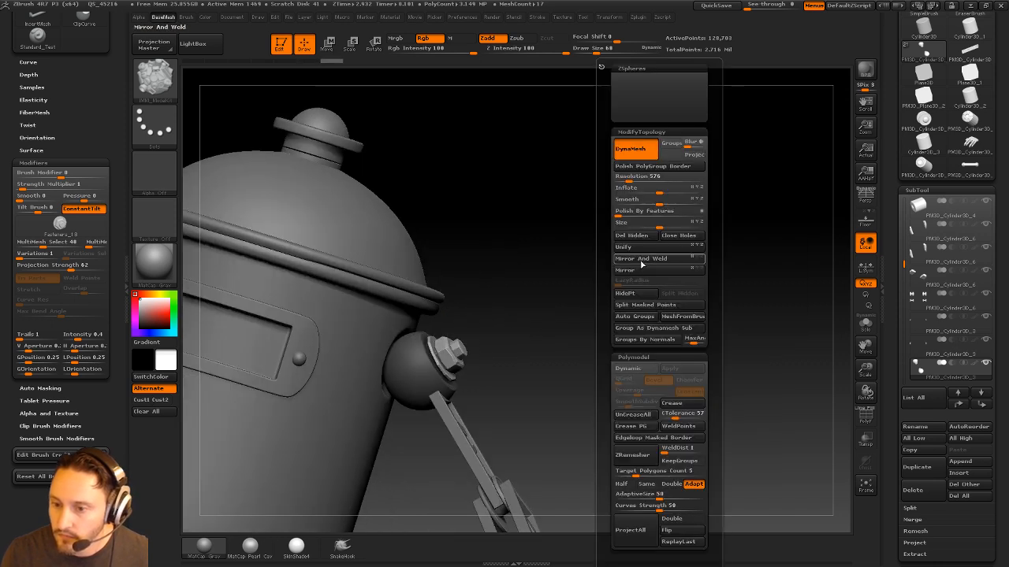
left_click(644, 304)
Move the hex bolts inward so they sit deeper in the shoulder joints
key("w")
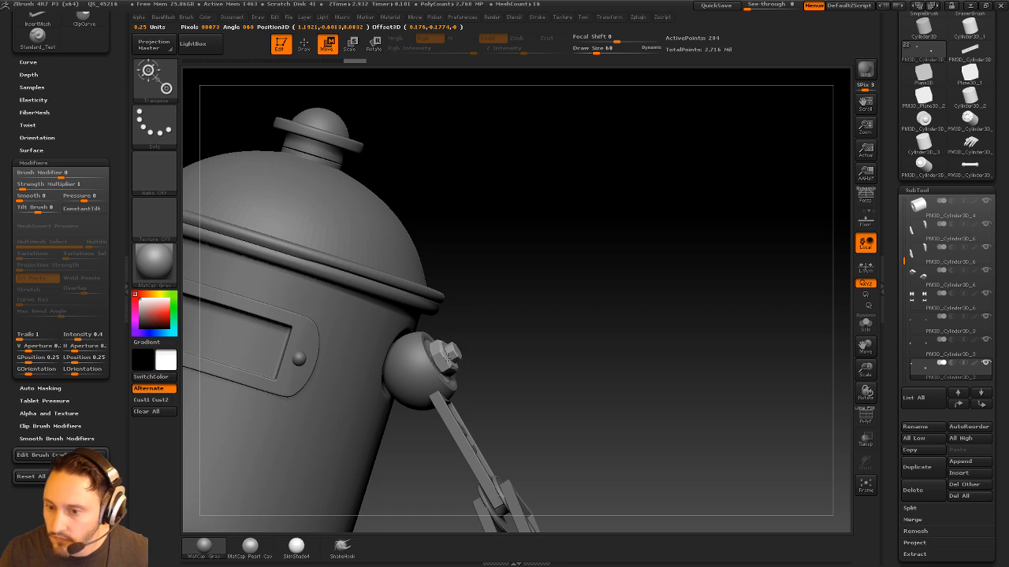
key("q")
mouse_move(626, 311)
left_mouse_down()
mouse_move(640, 310)
mouse_move(625, 302)
mouse_move(641, 283)
mouse_move(629, 281)
mouse_move(590, 329)
mouse_move(619, 327)
mouse_move(573, 325)
left_mouse_up()
Switch to the Standard brush, make the arm trusses the active subtool and isolate them with Solo
key("b")
key("s")
key("t")
left_click(510, 352, "alt")
left_click_drag(725, 308, 733, 274)
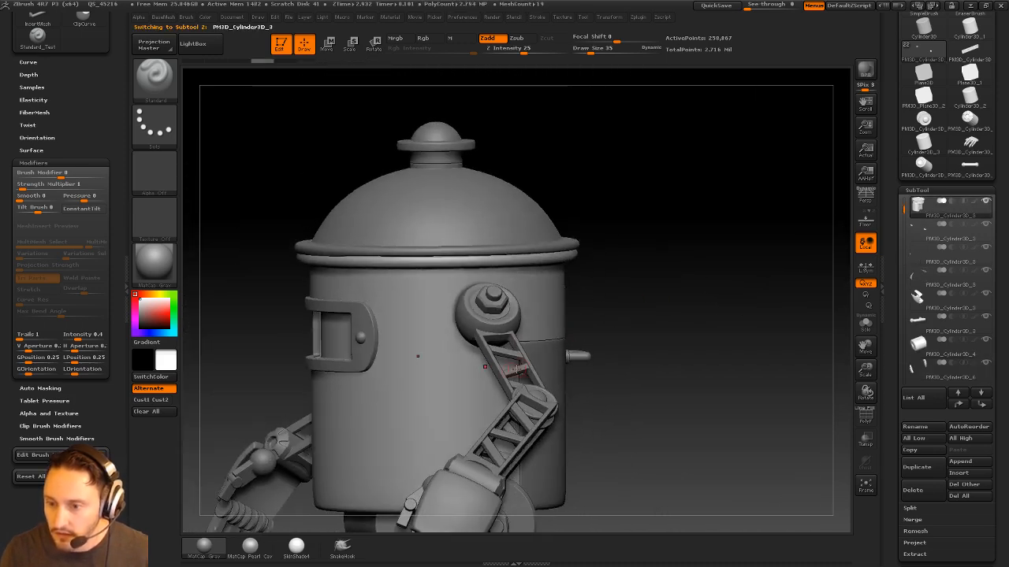
left_click(518, 370, "alt")
left_click_drag(622, 322, 646, 353)
left_click(866, 327)
left_click_drag(776, 295, 723, 272)
Isolate the upper-arm trusses with SelectRect, split them from the other arm parts with Split Hidden and show the whole robot
left_click(164, 77, "ctrl+shift")
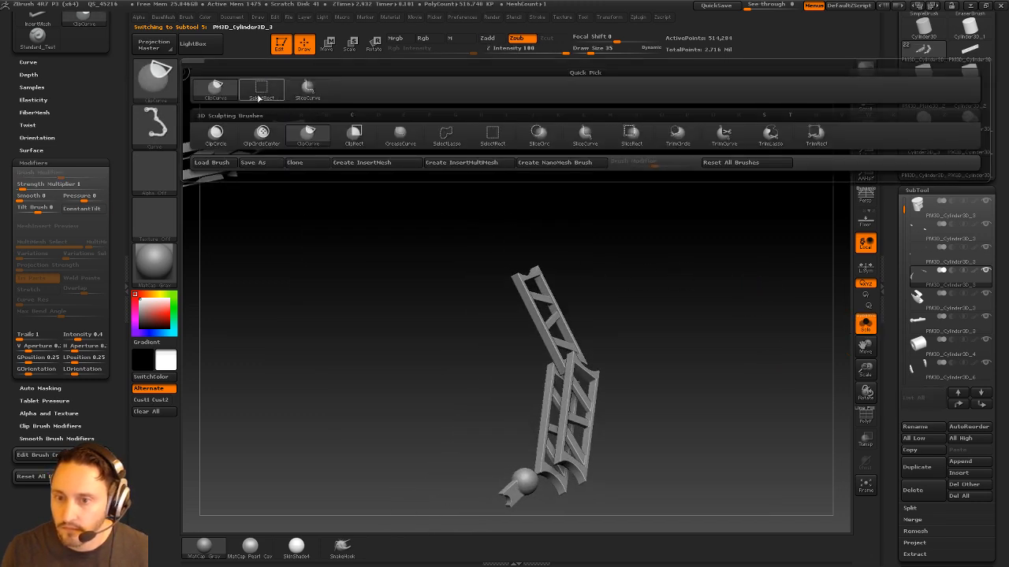
left_click(261, 89, "ctrl+shift")
left_click_drag(395, 209, 594, 303, "ctrl+shift")
key("ctrl+shift+a")
key("space")
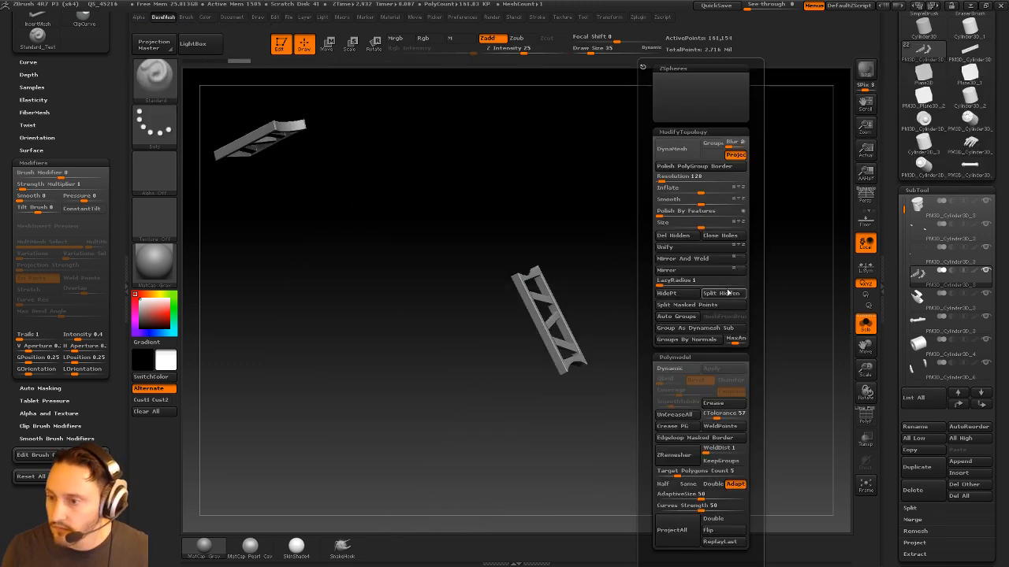
left_click(865, 325)
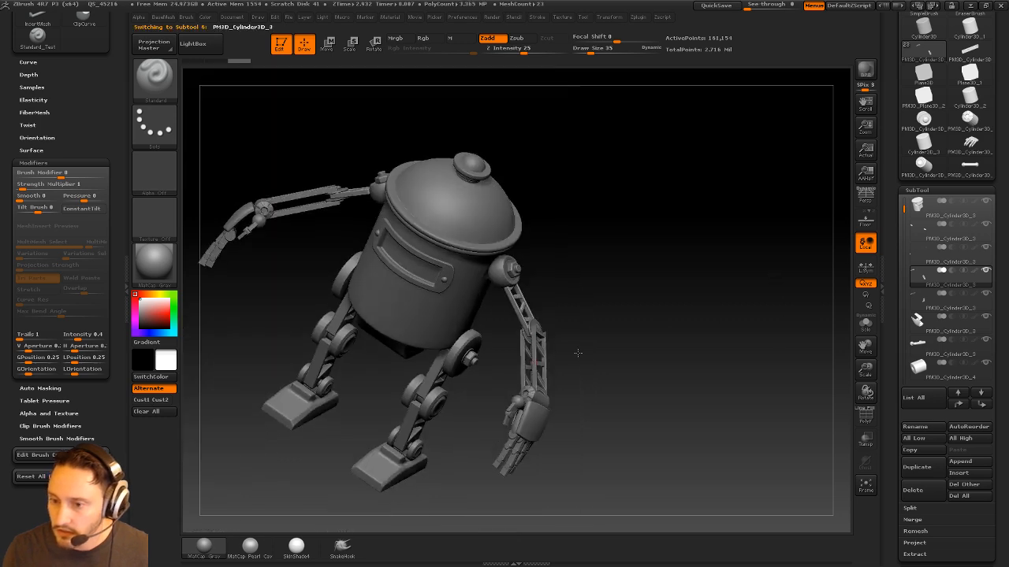
Solo the remaining arm parts, isolate the forearm trusses, separate them with Split Hidden and show the whole robot
left_click(864, 326)
left_click_drag(512, 312, 637, 369, "ctrl+shift")
key("ctrl+shift+a")
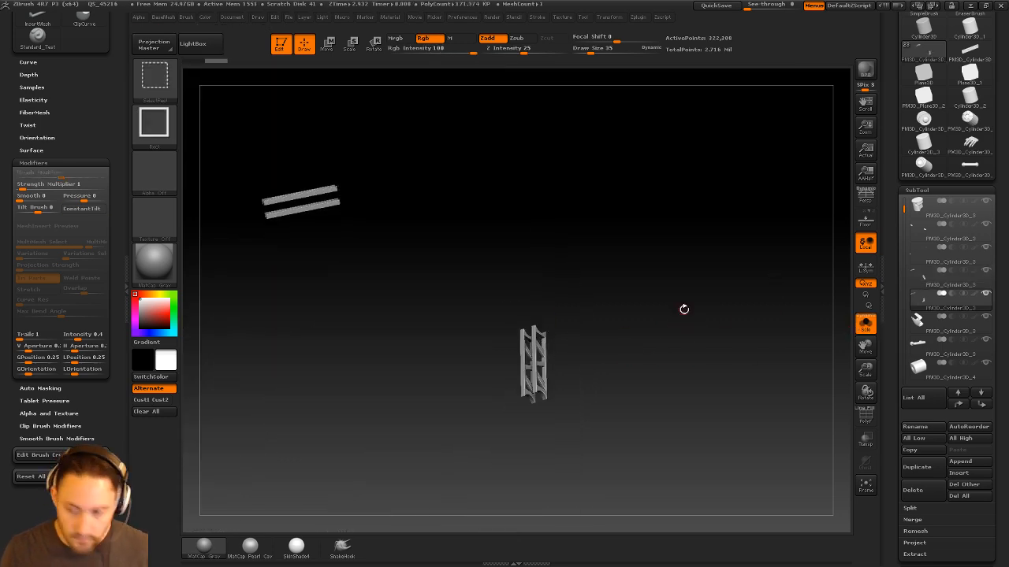
key("space")
left_click(709, 297)
left_click(865, 325)
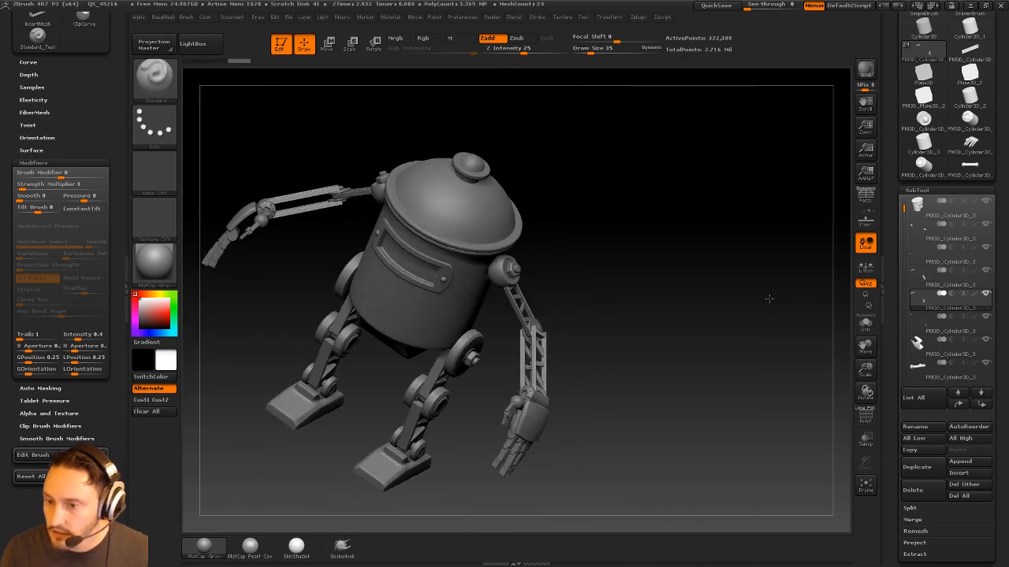
Rotate the upper-arm trusses slightly near the elbow joint
left_click_drag(768, 297, 519, 257)
left_click_drag(709, 240, 795, 214)
key("r")
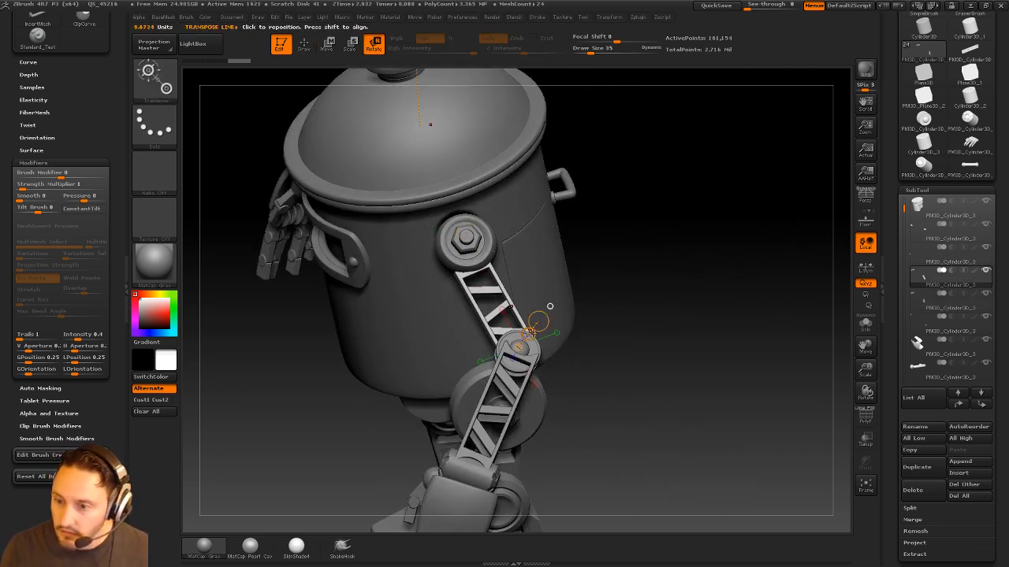
left_click_drag(537, 340, 519, 347)
mouse_move(620, 320)
left_mouse_down()
mouse_move(750, 293)
mouse_move(732, 275)
left_mouse_up()
left_click_drag(648, 346, 713, 298, "alt")
Set the draw size to 70 and make the domed lid the active subtool
key("s")
mouse_move(741, 296)
left_mouse_down()
mouse_move(693, 294)
mouse_move(672, 276)
left_mouse_up()
left_click_drag(756, 275, 695, 278)
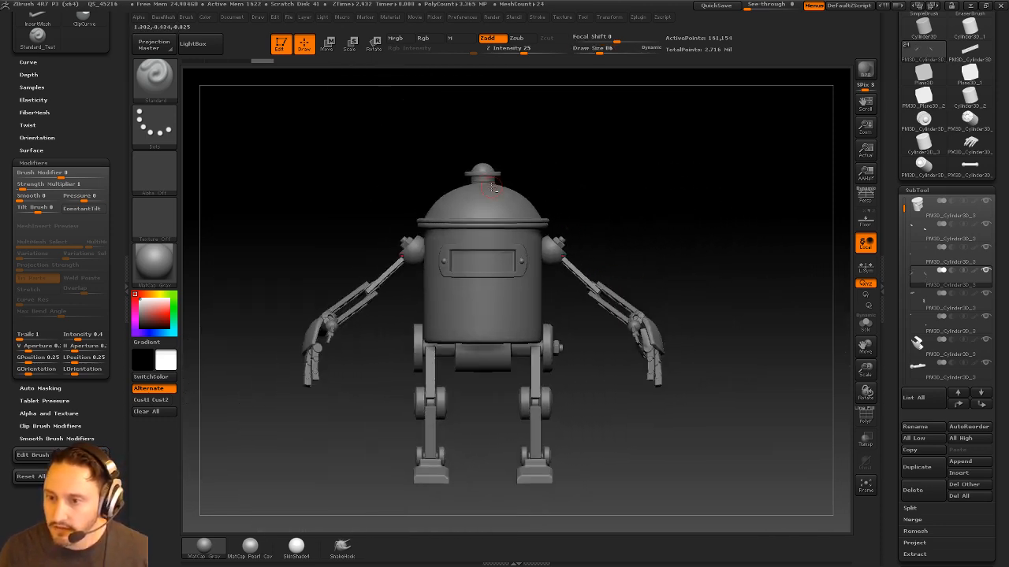
key("s")
left_click_drag(495, 190, 493, 195)
left_click(494, 194, "alt")
mouse_move(628, 183)
left_mouse_down("alt")
mouse_move(707, 178)
mouse_move(740, 210)
mouse_move(734, 187)
mouse_move(702, 183)
mouse_move(746, 214)
mouse_move(736, 220)
mouse_move(730, 209)
mouse_move(748, 217)
left_mouse_up("alt")
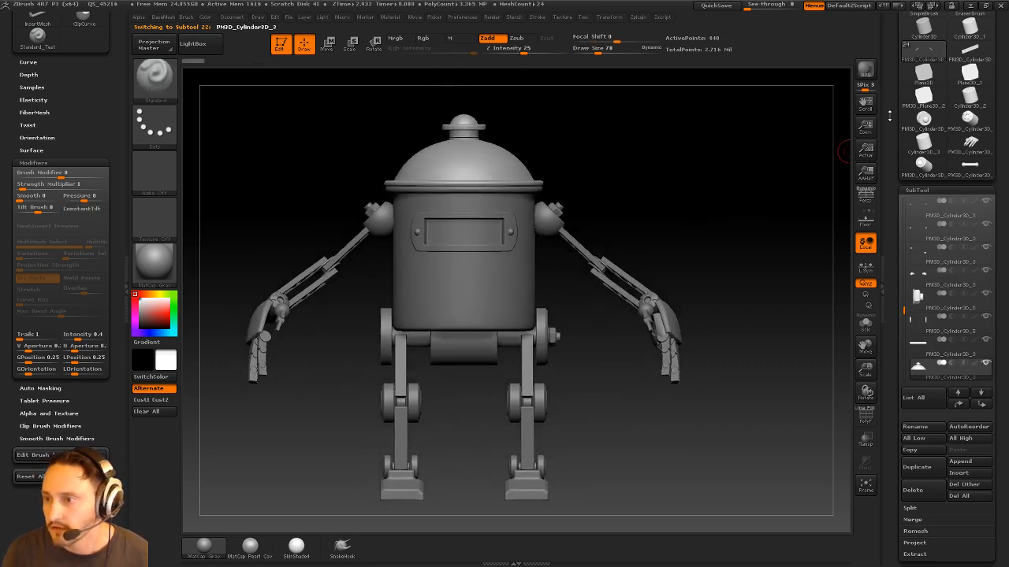
left_click_drag(890, 116, 905, 160)
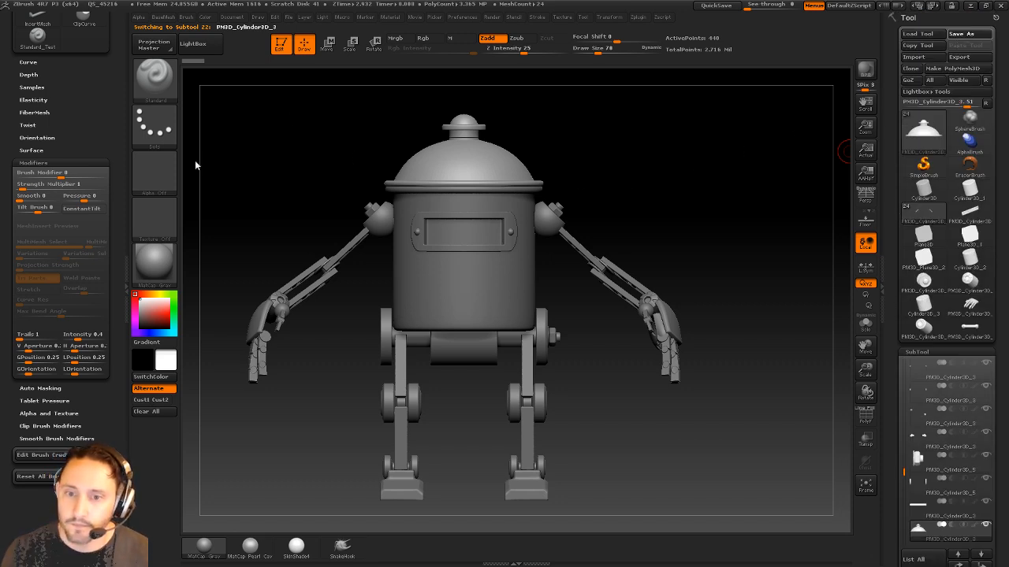